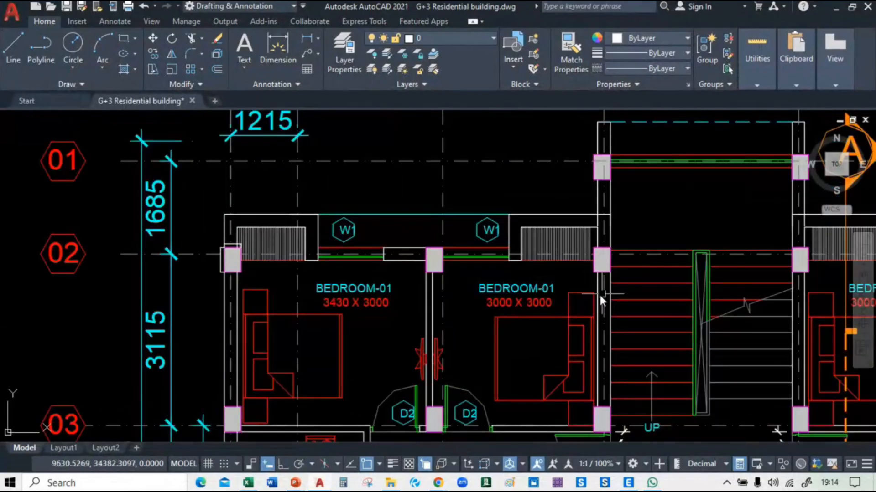
Step: Examine the ground floor plan's bedrooms, staircase, lobby and right-hand flat, including room sizes and grid dimensions
scroll(352, 178, "down", 6)
mouse_move(387, 187)
middle_mouse_down()
mouse_move(356, 255)
mouse_move(356, 242)
middle_mouse_up()
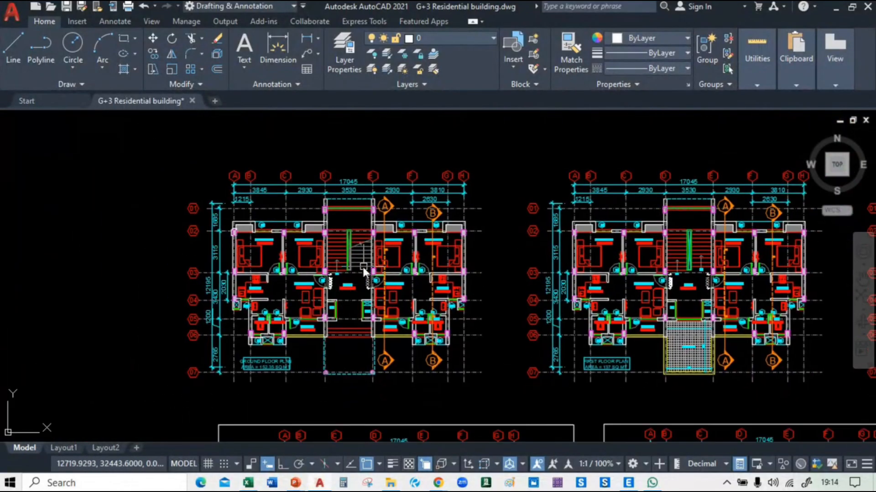
scroll(362, 265, "up", 5)
scroll(396, 273, "down", 5)
scroll(265, 215, "up", 5)
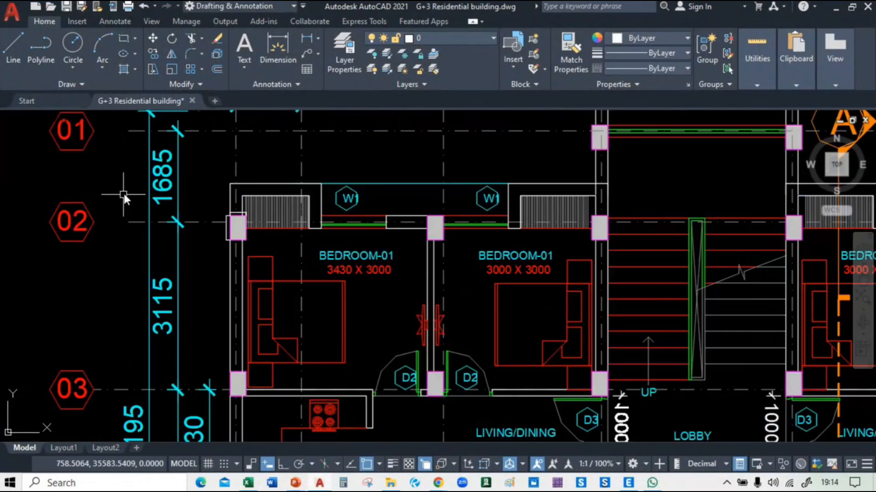
scroll(185, 203, "up", 2)
middle_click_drag(587, 284, 224, 252)
scroll(223, 250, "down", 2)
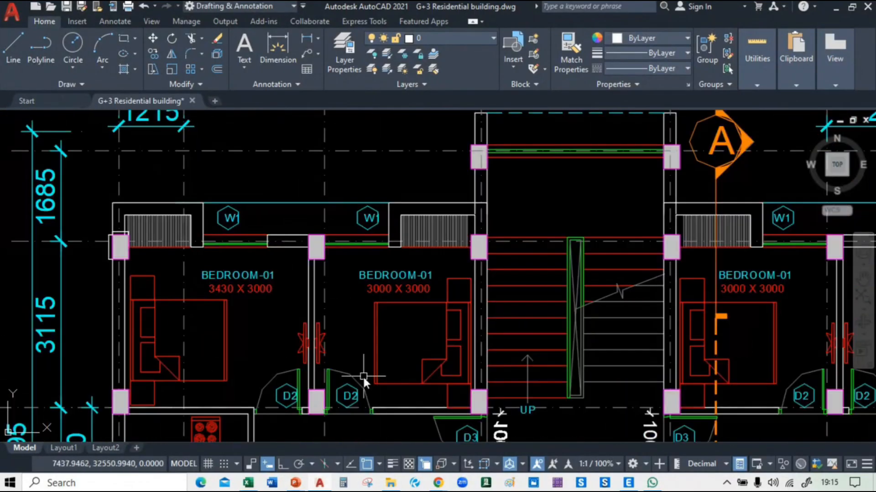
middle_click_drag(362, 375, 248, 198)
middle_click_drag(254, 382, 21, 331)
middle_click_drag(431, 221, 272, 357)
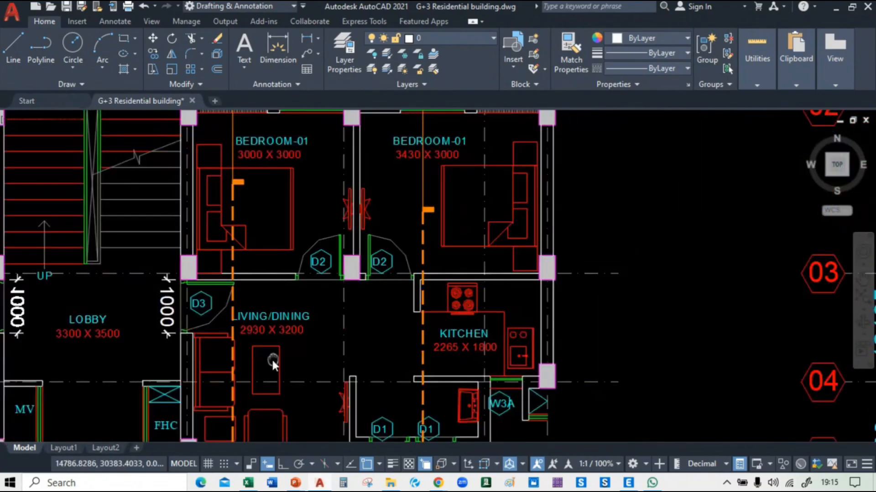
scroll(308, 297, "down", 3)
middle_click_drag(478, 179, 553, 226)
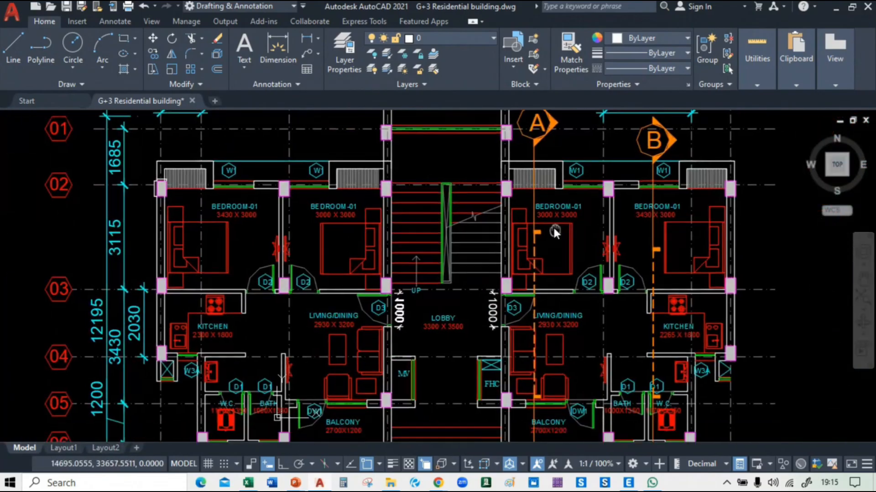
Step: Look over the first floor plan and compare it with the neighbouring ground floor plan
scroll(423, 210, "down", 4)
scroll(292, 281, "up", 4)
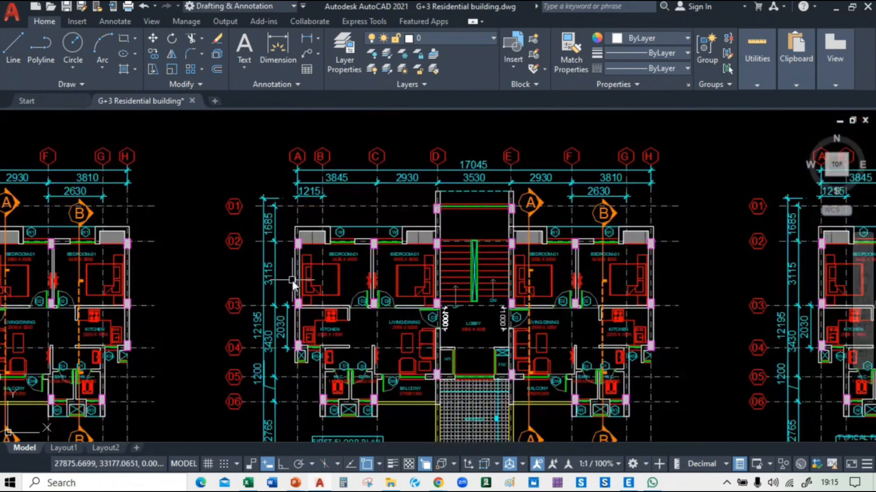
scroll(292, 280, "up", 2)
scroll(168, 259, "down", 2)
scroll(439, 239, "down", 3)
scroll(375, 253, "up", 1)
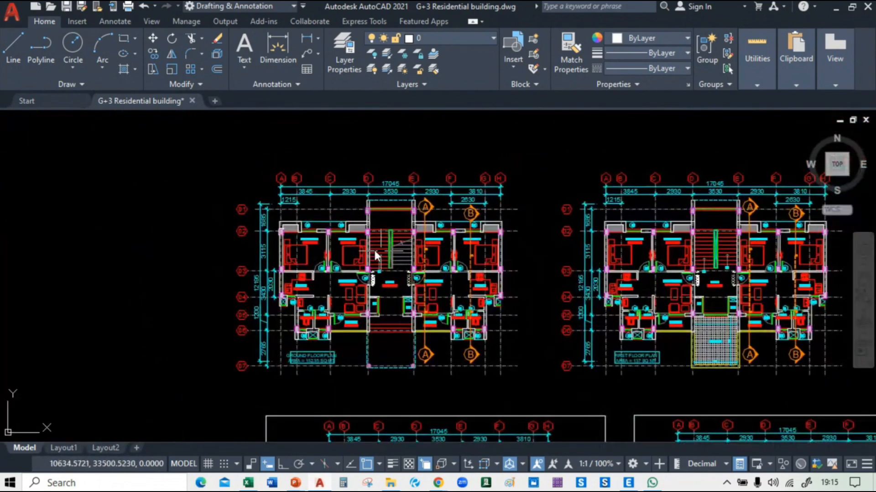
scroll(374, 248, "up", 4)
scroll(374, 248, "down", 3)
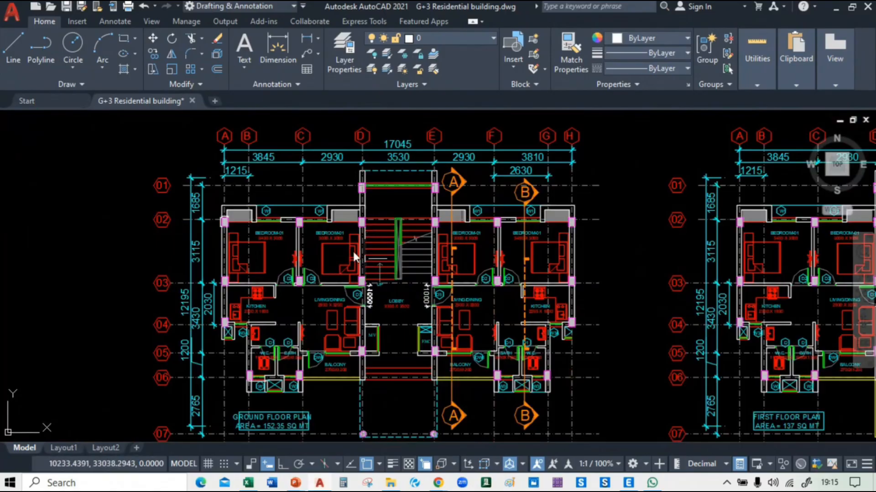
Step: Examine the kitchens, living/dining areas, bathrooms and balconies in both ground floor flats
scroll(352, 250, "up", 5)
mouse_move(360, 338)
middle_mouse_down()
mouse_move(342, 311)
mouse_move(276, 289)
middle_mouse_up()
scroll(287, 242, "down", 3)
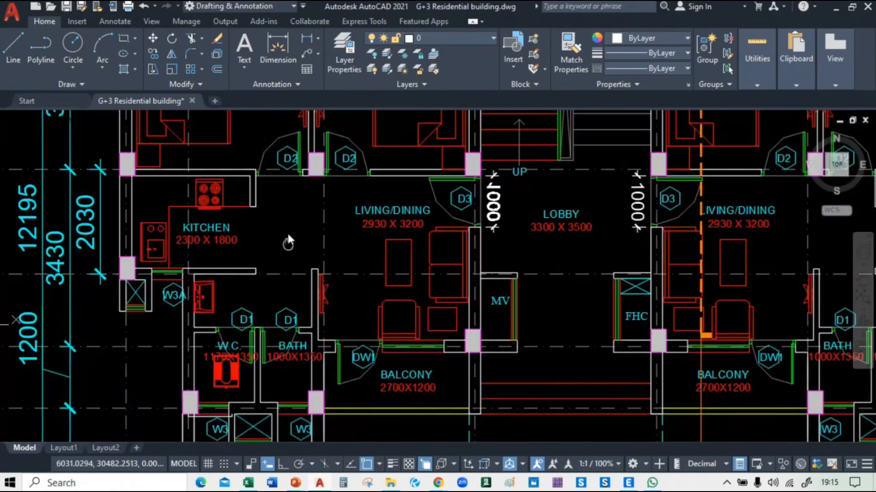
scroll(190, 194, "up", 2)
middle_click_drag(586, 323, 157, 395)
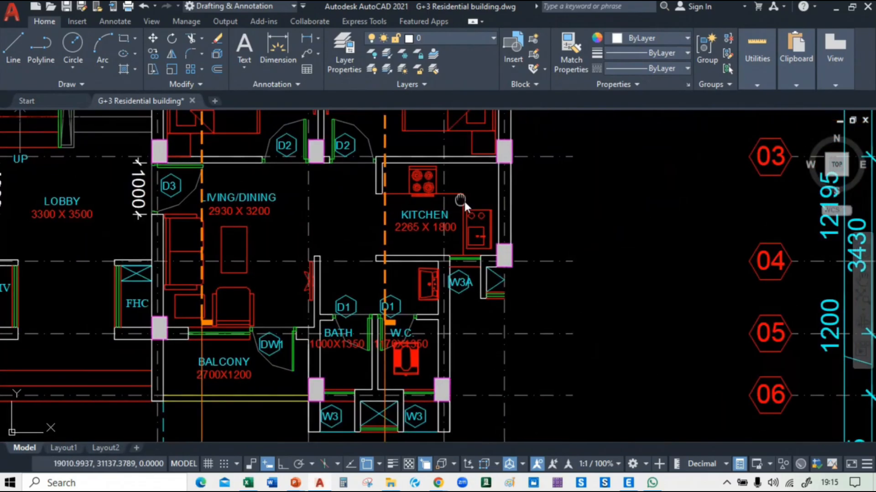
middle_click_drag(463, 199, 674, 322)
scroll(349, 240, "down", 2)
middle_click_drag(305, 196, 438, 244)
Step: Dimension the thickness of the outer wall just below the corner column at grid A/02 on the ground floor plan
scroll(301, 242, "up", 4)
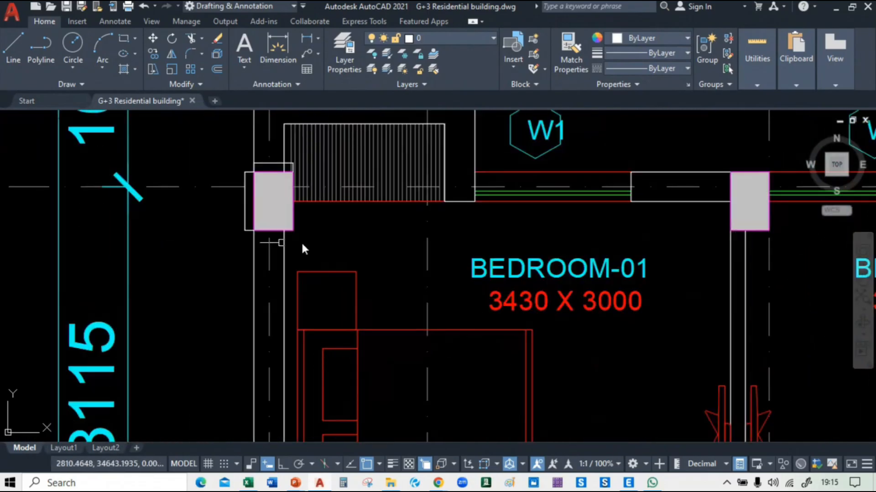
middle_click_drag(301, 242, 289, 203)
left_click(283, 46)
scroll(232, 196, "up", 5)
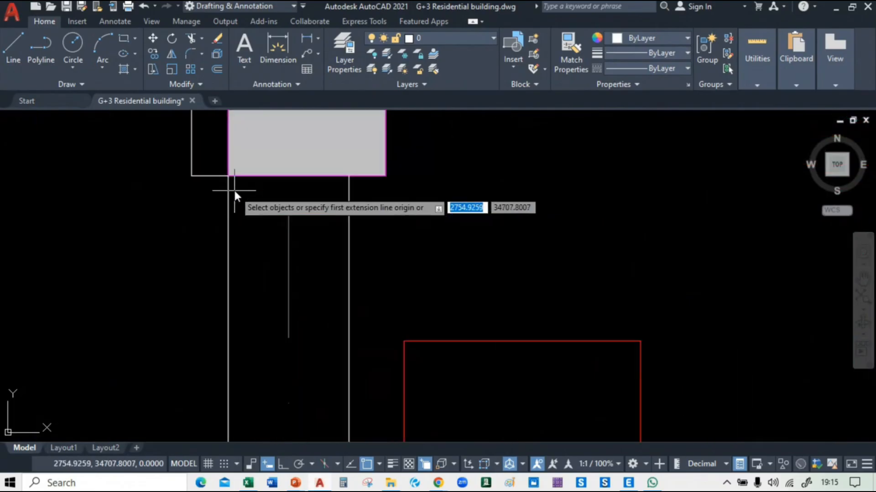
left_click(233, 314)
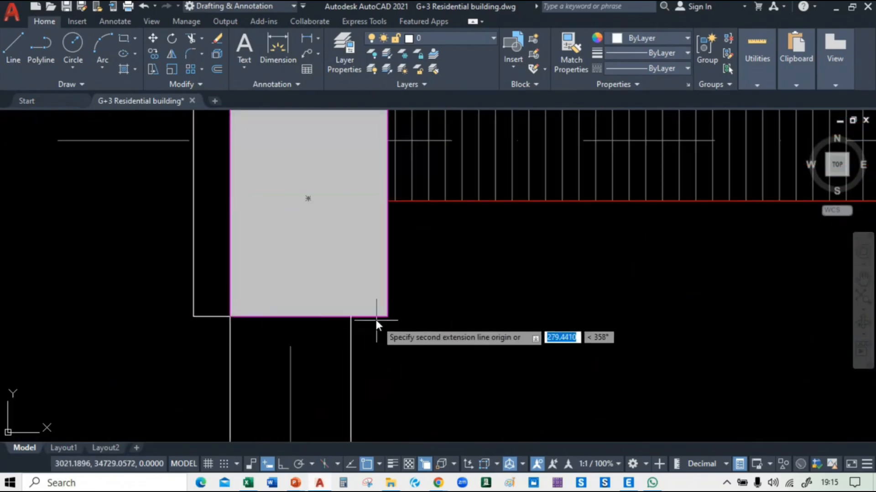
left_click(351, 318)
left_click(292, 358)
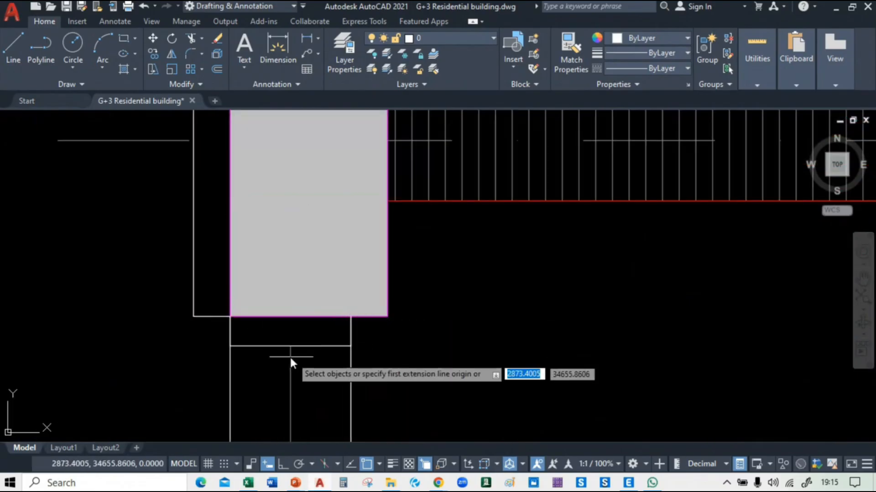
scroll(294, 341, "up", 5)
scroll(337, 299, "up", 6)
mouse_move(298, 385)
middle_mouse_down()
mouse_move(348, 262)
mouse_move(228, 253)
middle_mouse_up()
Step: Dimension the thickness of the bedroom's outer wall where it meets the W1 window, beside the column between the bedrooms
scroll(232, 244, "down", 9)
scroll(379, 274, "down", 5)
scroll(448, 272, "up", 6)
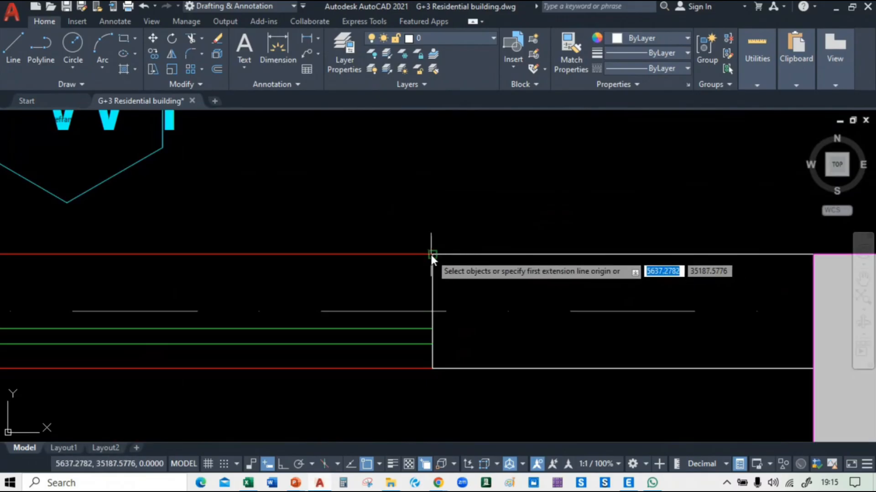
left_click(431, 255)
left_click(430, 365)
left_click(477, 315)
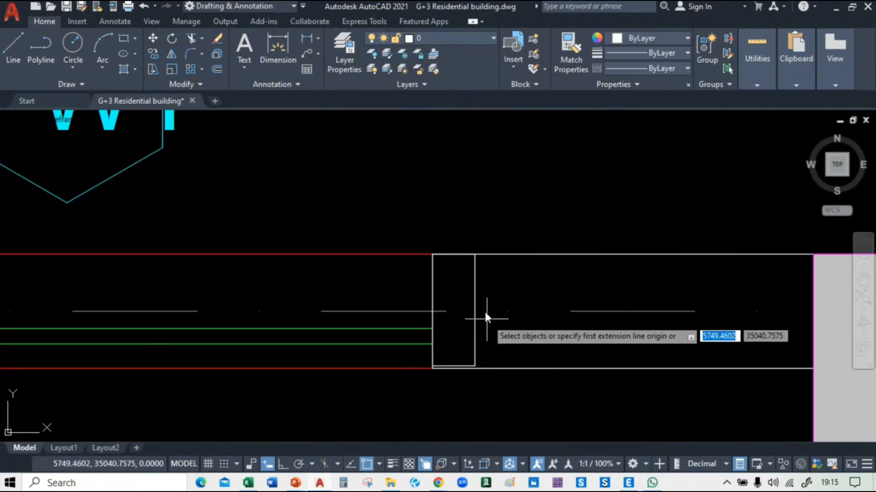
scroll(471, 308, "up", 8)
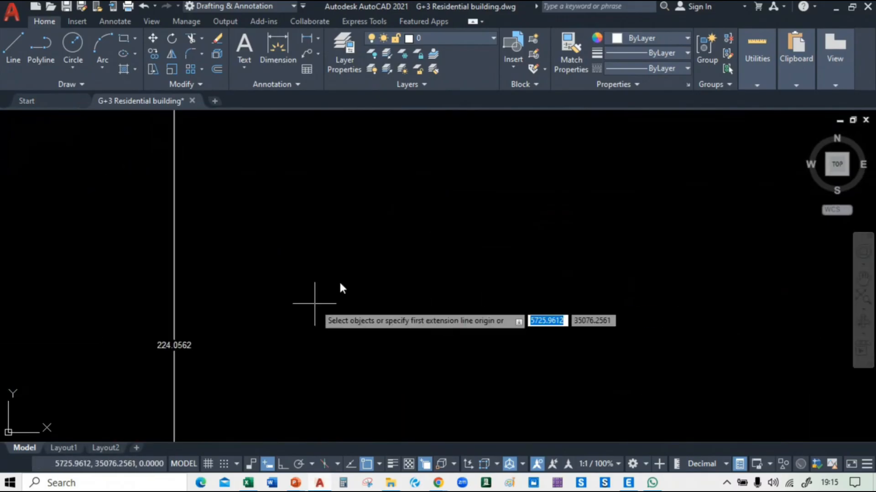
Step: Dimension the thickness of the partition wall between the two bedrooms, directly below the column on grid line 02
scroll(355, 269, "down", 9)
middle_click_drag(437, 305, 495, 164)
scroll(447, 182, "down", 6)
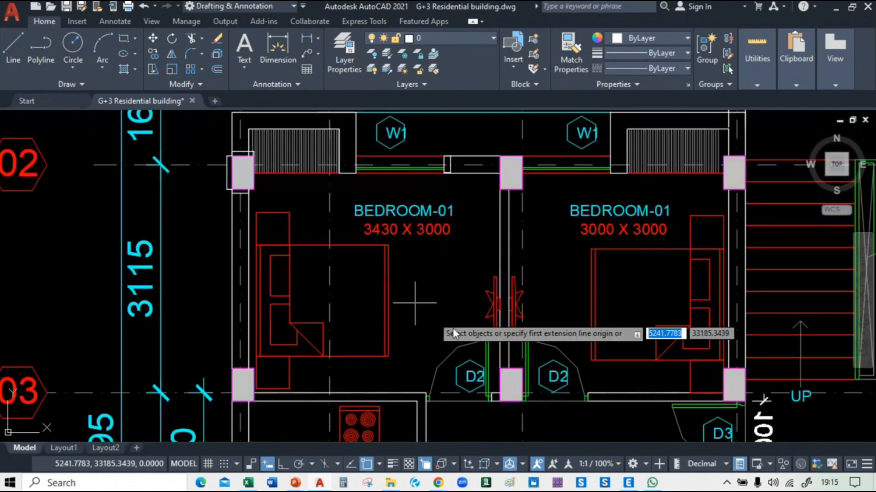
scroll(429, 141, "up", 8)
middle_click_drag(429, 254, 294, 275)
scroll(278, 245, "up", 4)
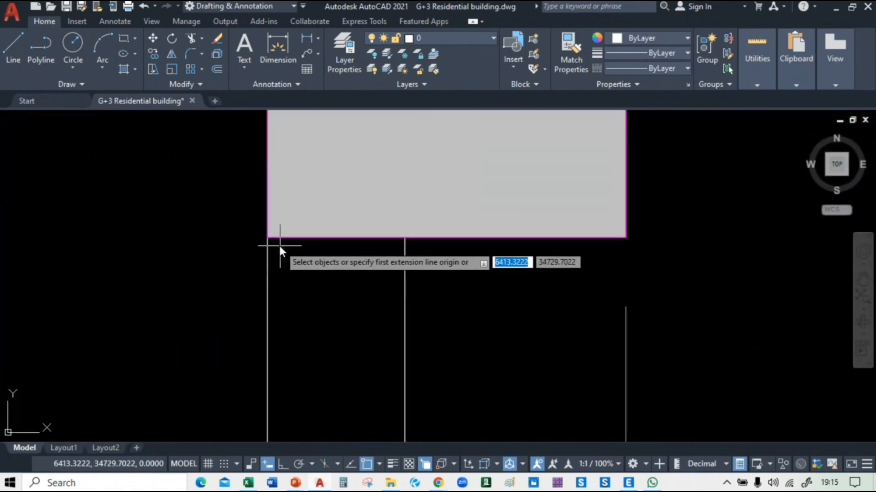
left_click(269, 238)
left_click(404, 238)
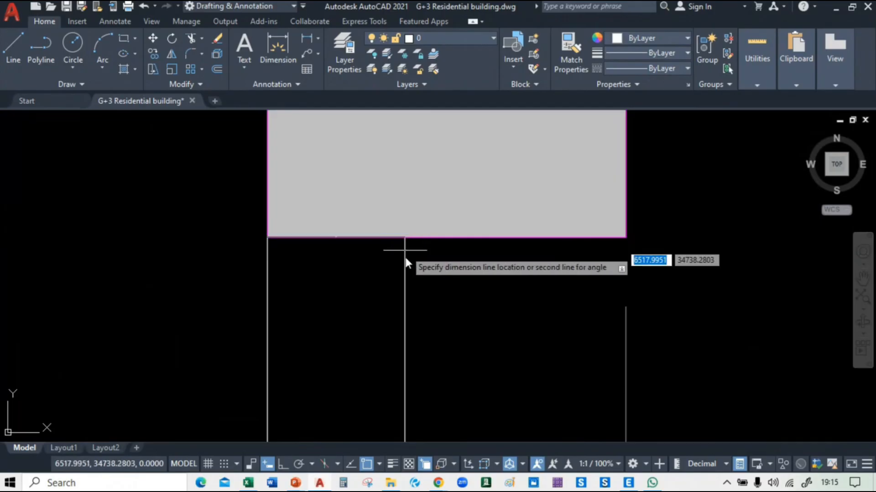
left_click(403, 267)
scroll(383, 263, "up", 8)
scroll(471, 323, "down", 2)
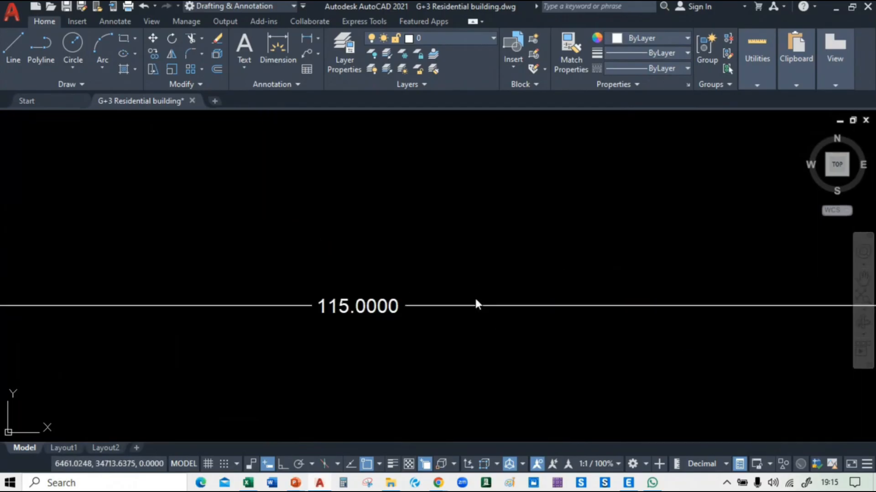
Step: Dimension the thickness of the short kitchen wall at its free end, next to the stove counter
scroll(389, 233, "down", 3)
scroll(391, 256, "down", 5)
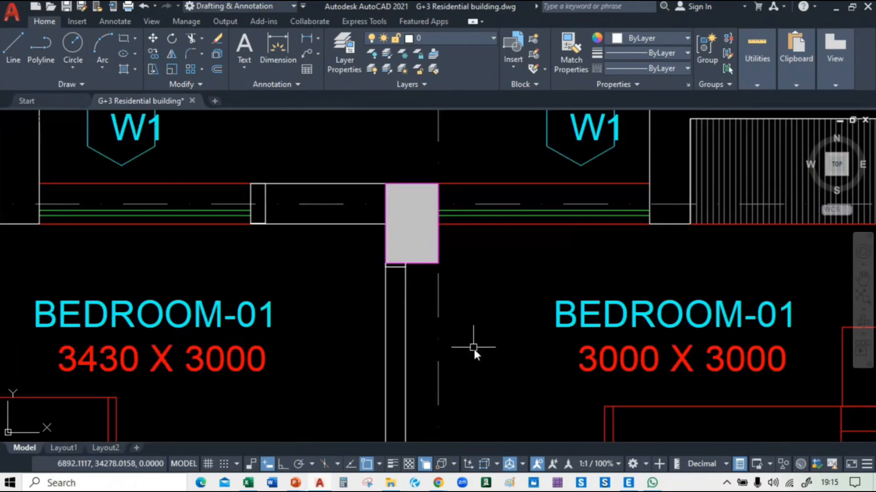
middle_click_drag(472, 346, 379, 201)
scroll(361, 298, "down", 5)
scroll(361, 298, "up", 6)
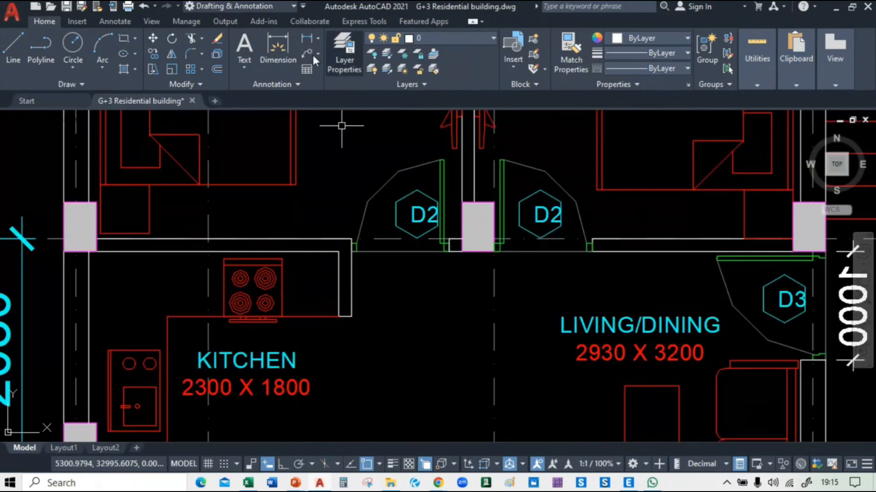
scroll(346, 333, "up", 5)
scroll(346, 333, "up", 4)
middle_click_drag(211, 227, 262, 309)
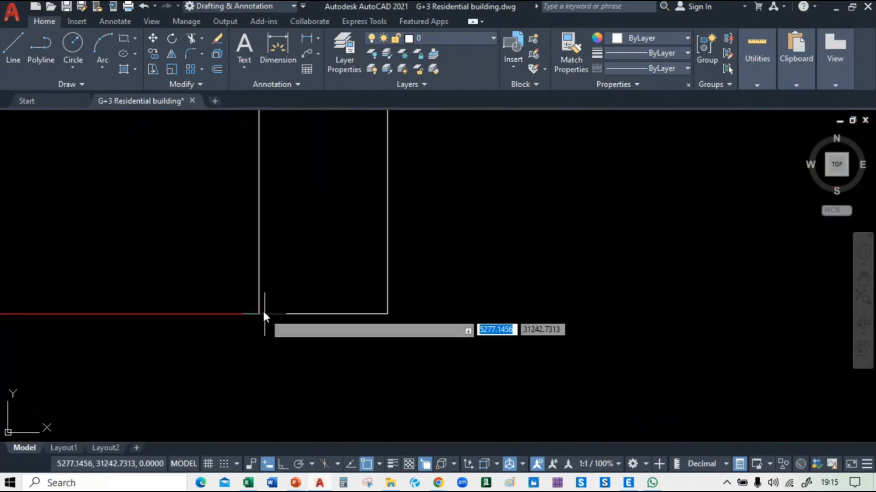
left_click(259, 313)
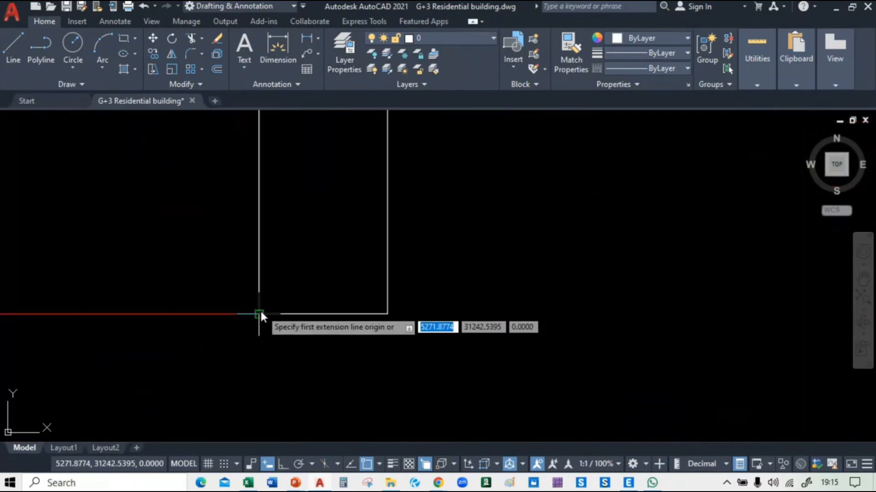
left_click(387, 313)
left_click(333, 330)
scroll(333, 337, "up", 4)
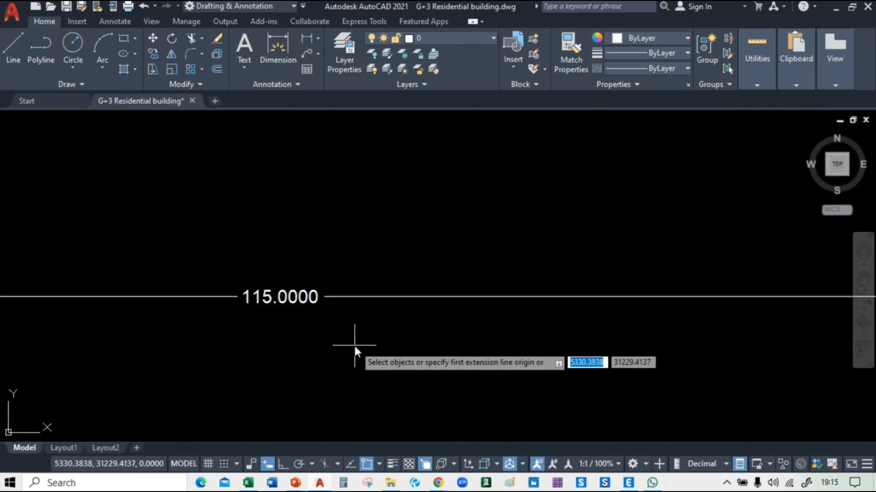
Step: Open the plot settings for the model and apply the <Previous plot> page setup
scroll(354, 344, "down", 10)
scroll(411, 222, "down", 5)
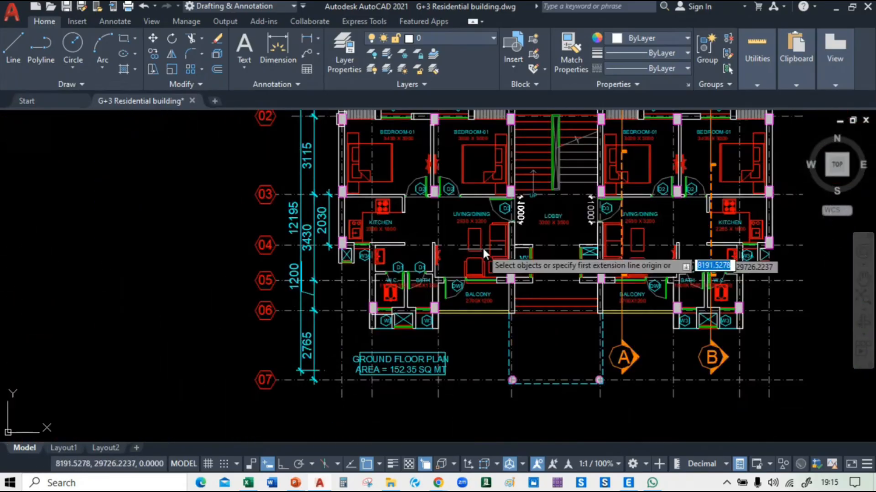
scroll(368, 321, "up", 4)
scroll(524, 213, "down", 4)
scroll(430, 218, "up", 2)
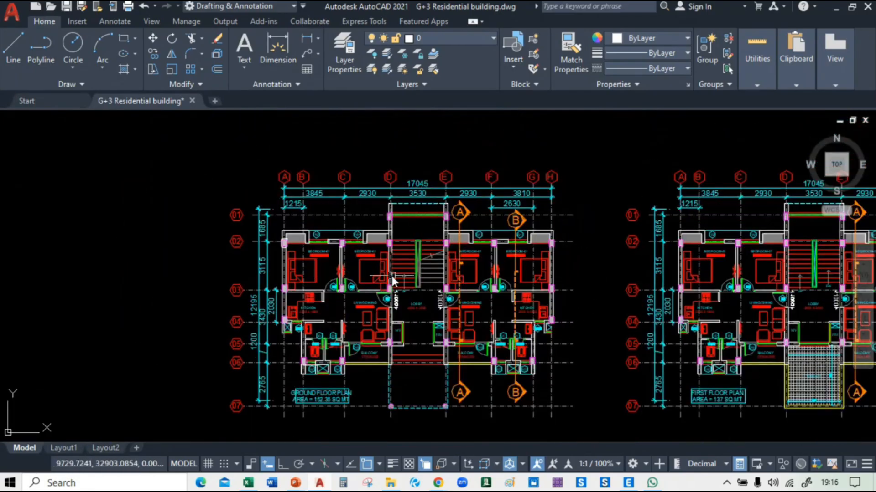
middle_click_drag(392, 276, 378, 259)
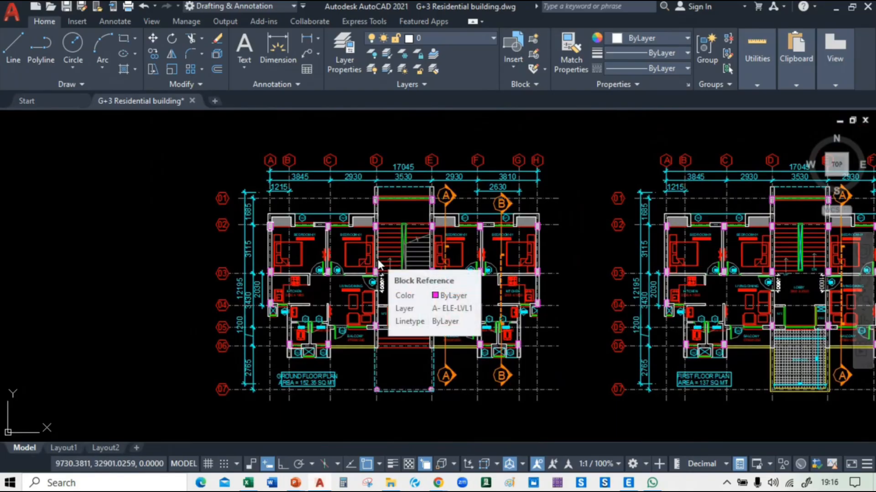
key("ctrl+p")
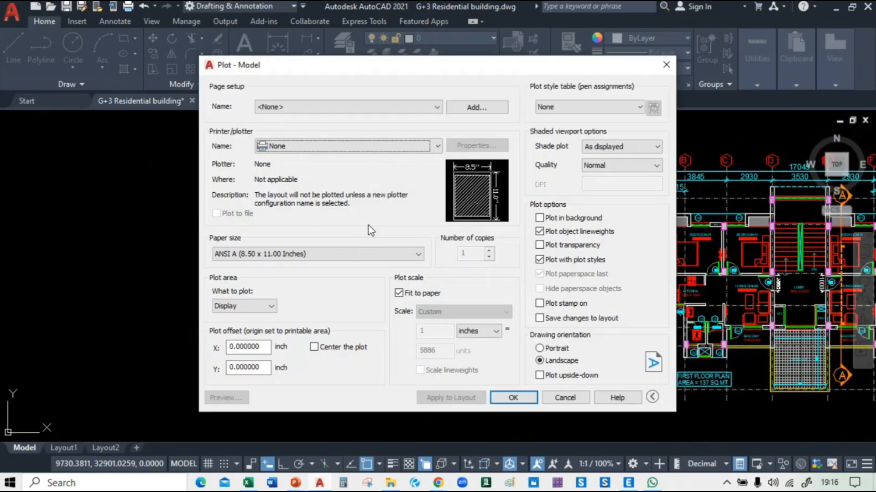
left_click(349, 108)
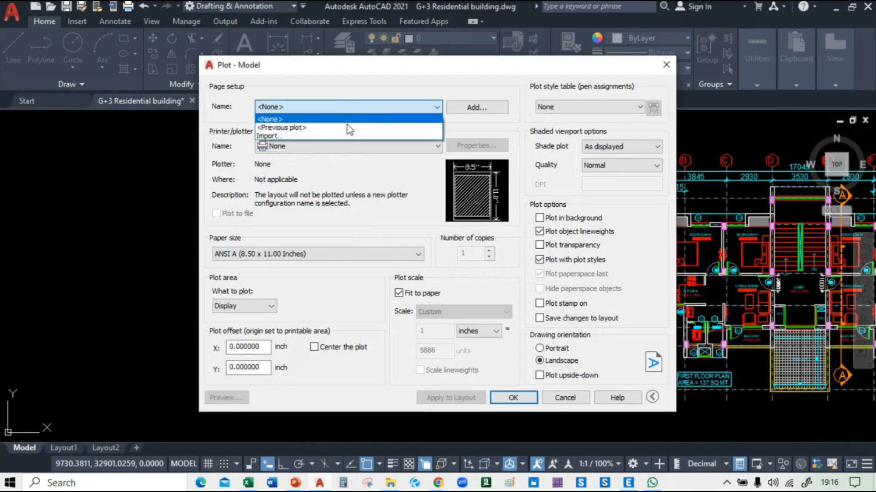
left_click(349, 129)
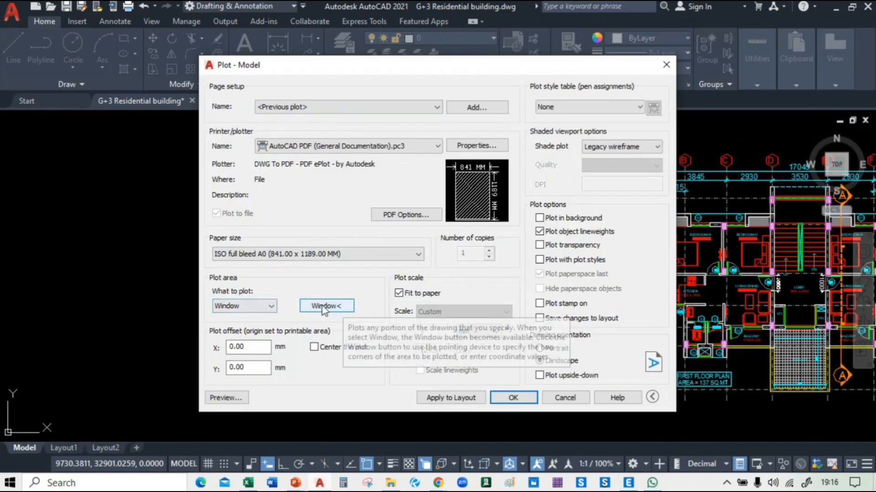
Step: Define the plot area as a window enclosing the whole ground floor plan with its grid bubbles and dimensions
left_click(343, 307)
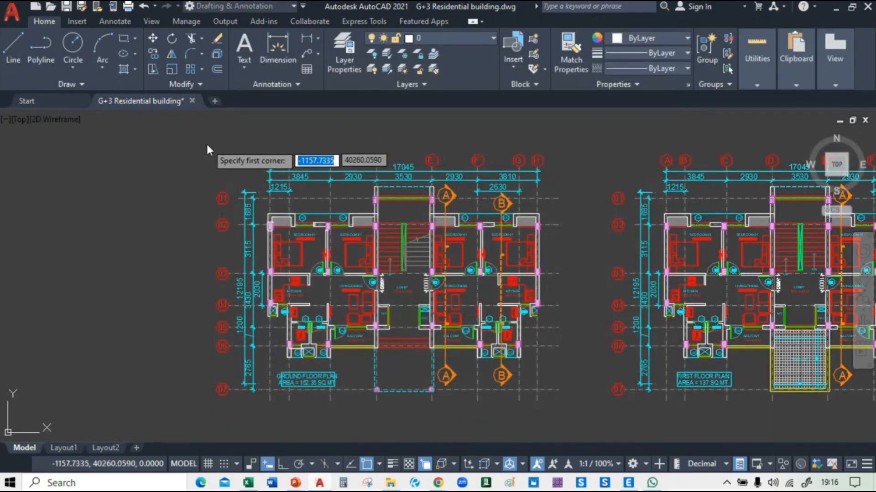
left_click(204, 141)
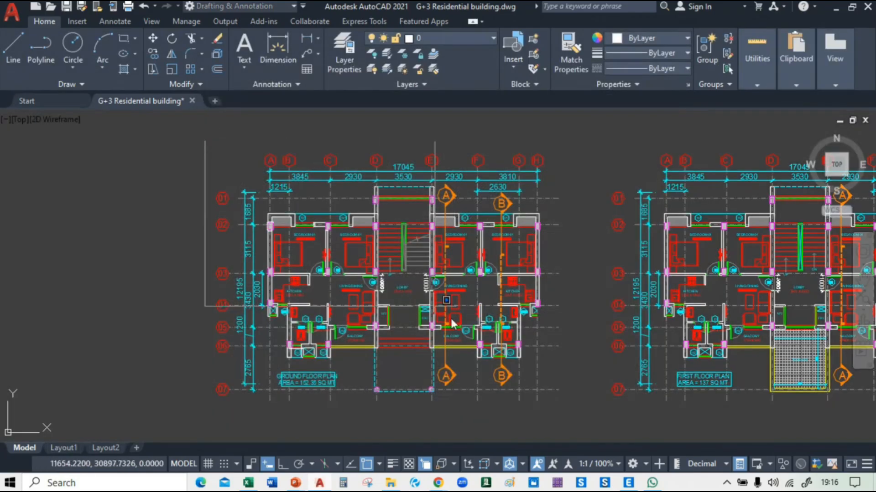
left_click(568, 417)
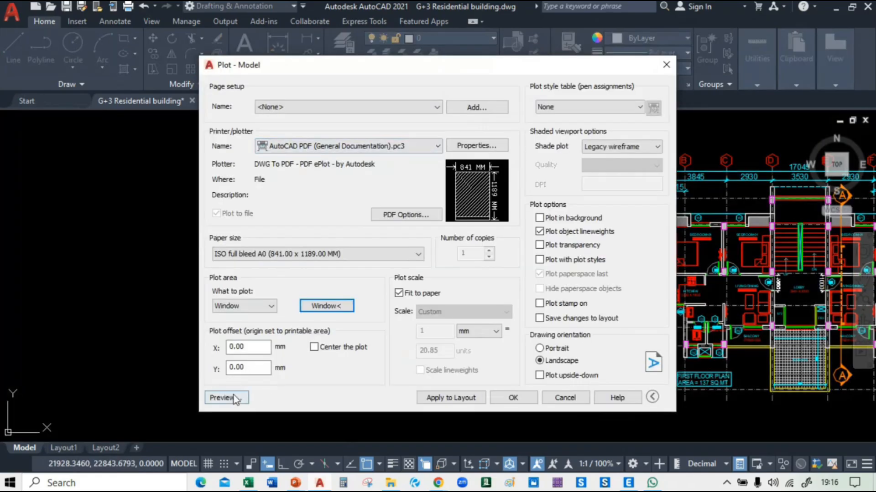
Step: Preview the ground floor plot and save it to the Desktop as G+3 Residential building-Model.pdf
left_click(231, 396)
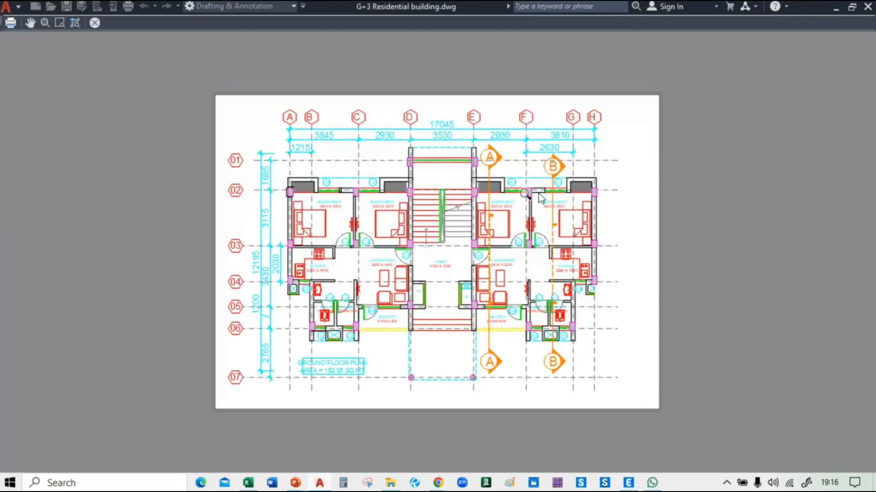
right_click(632, 134)
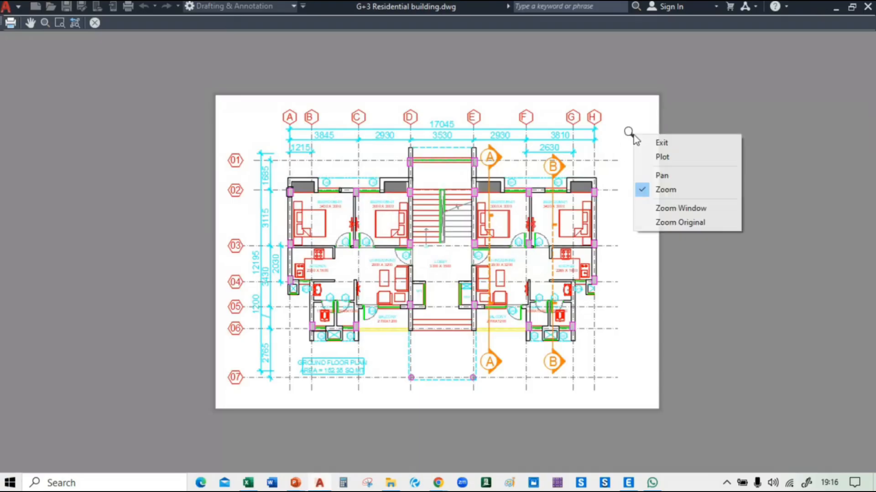
left_click(666, 157)
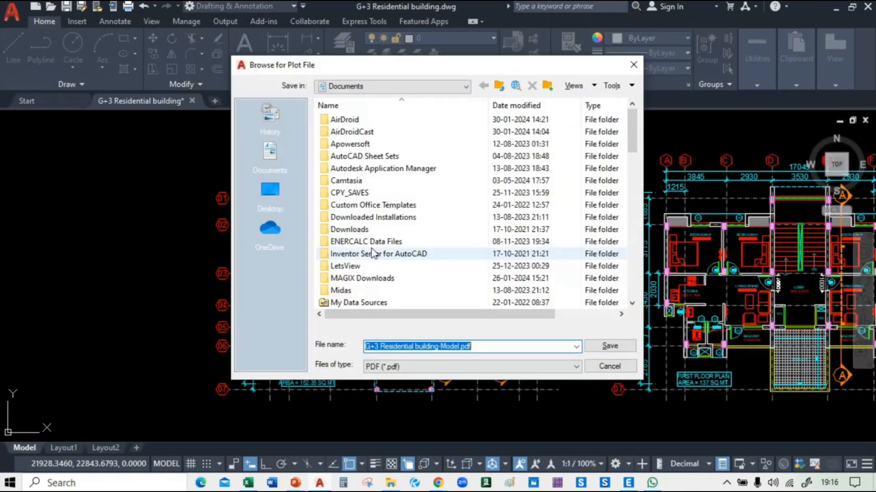
left_click(274, 200)
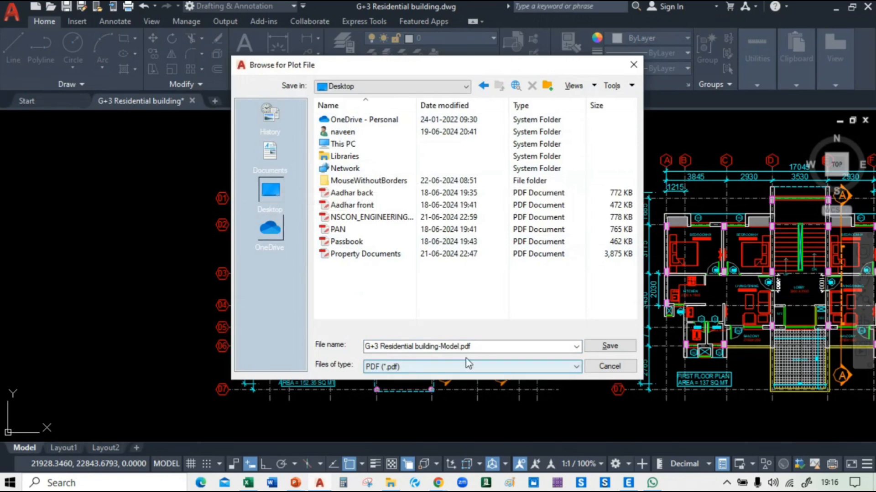
left_click(611, 345)
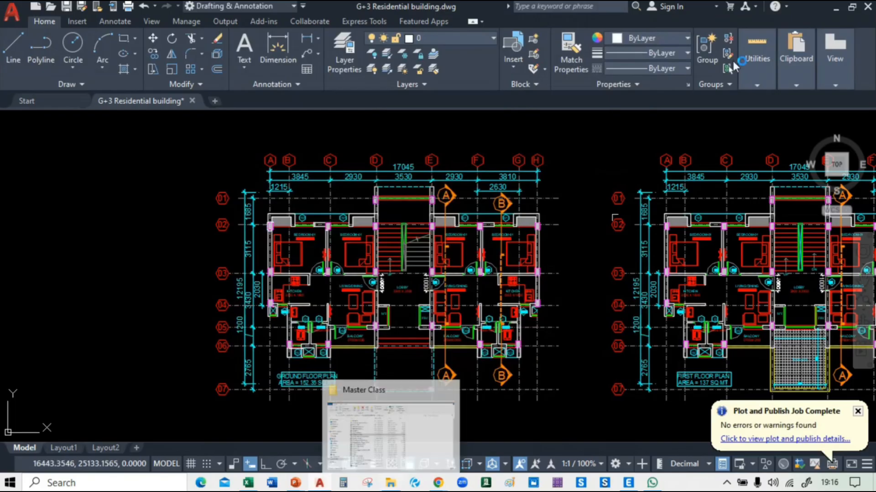
Step: Clear the open windows away to reach the desktop and open the plotted G+3 Residential building-Model PDF in PDF-XChange Editor
left_click(833, 7)
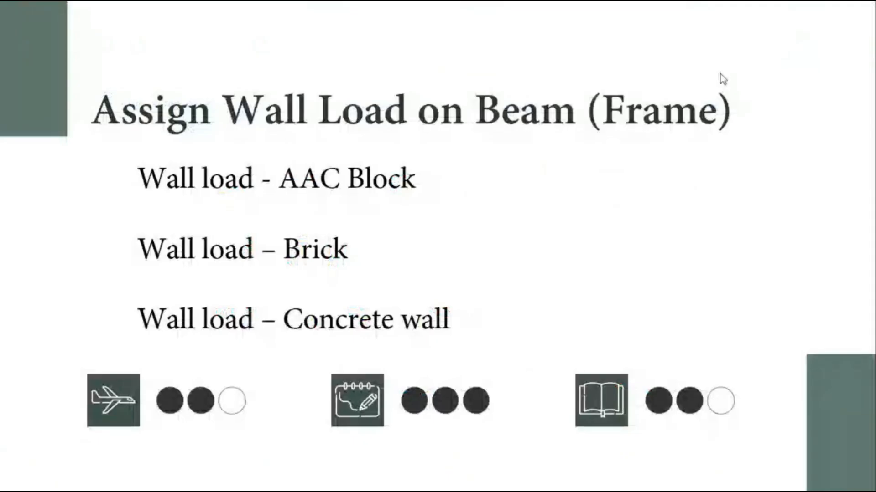
key("Escape")
left_click(801, 10)
left_click(803, 10)
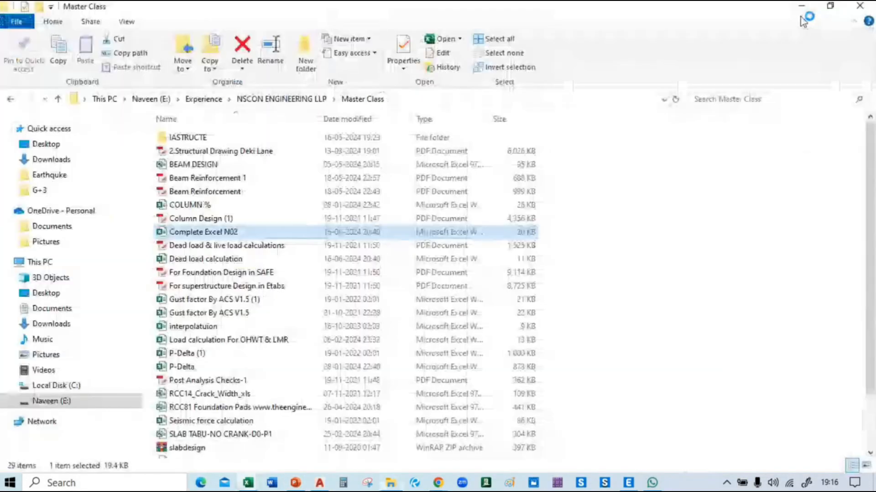
left_click(802, 7)
left_click(802, 9)
left_click(802, 9)
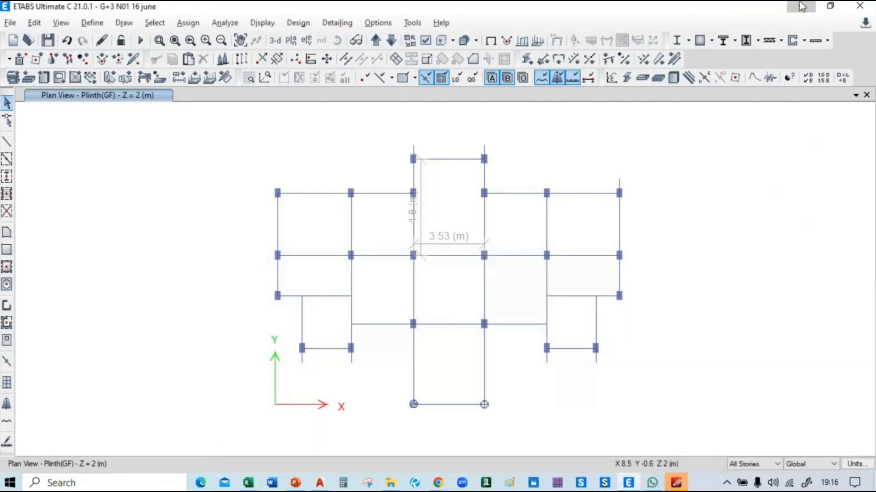
left_click(801, 6)
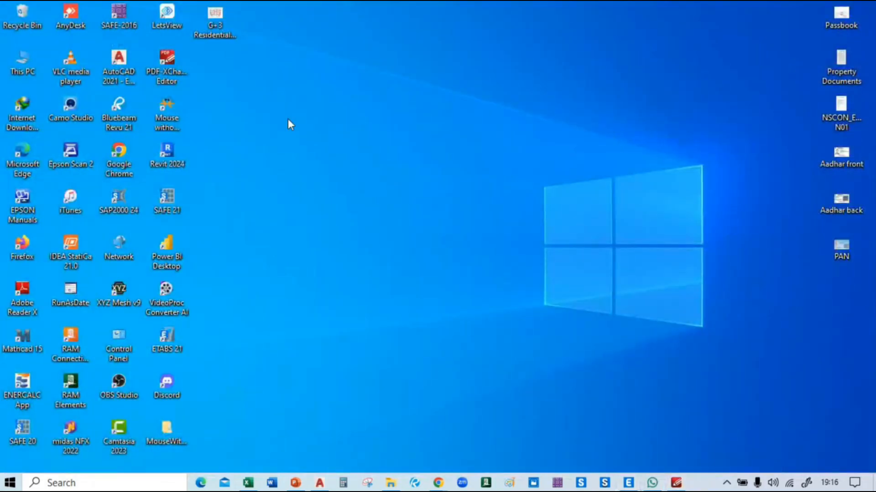
left_click(223, 26)
double_click(223, 25)
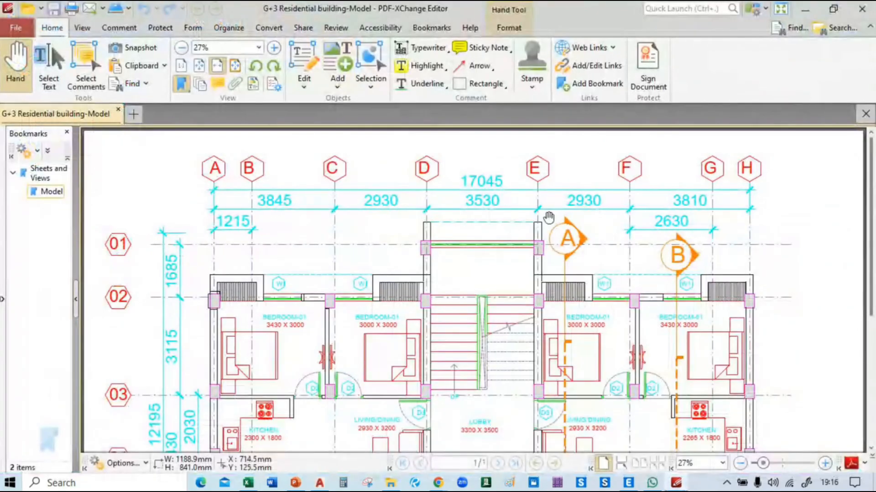
Step: Examine the bedroom, kitchen, lobby and balcony walls of the plotted plan between grid lines 01 and 06
scroll(541, 228, "down", 4)
scroll(383, 288, "up", 1)
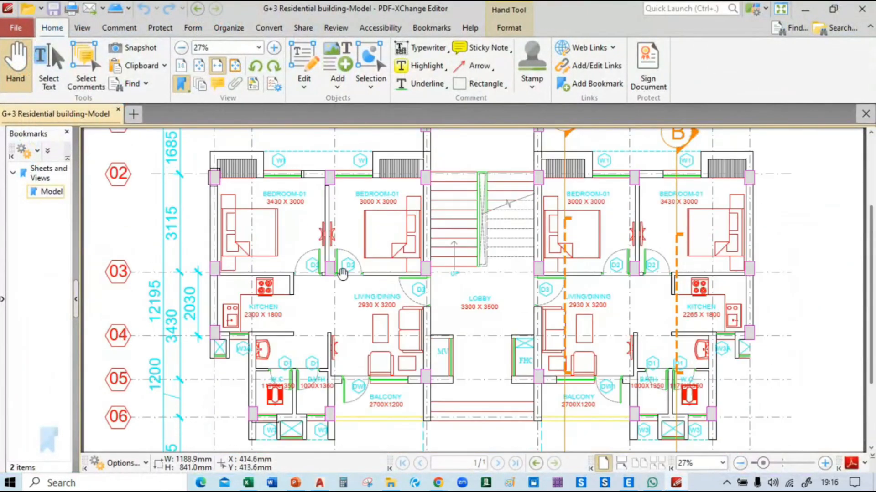
scroll(323, 263, "up", 2)
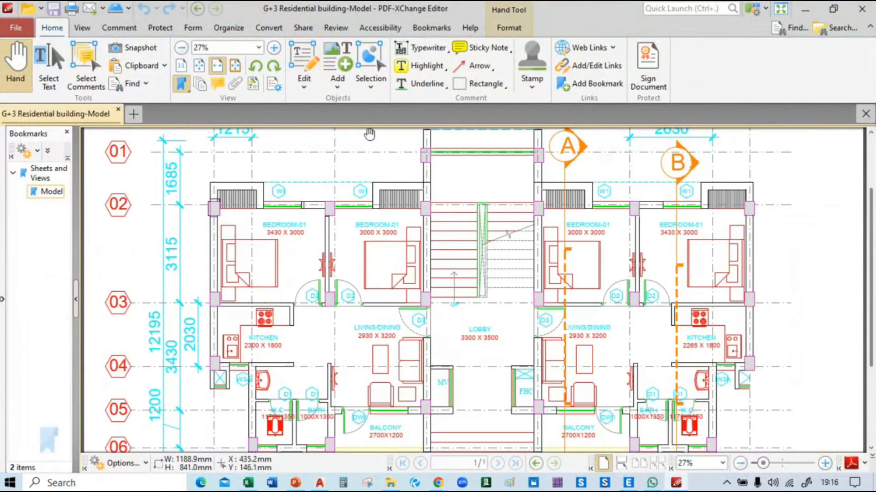
scroll(324, 225, "down", 2)
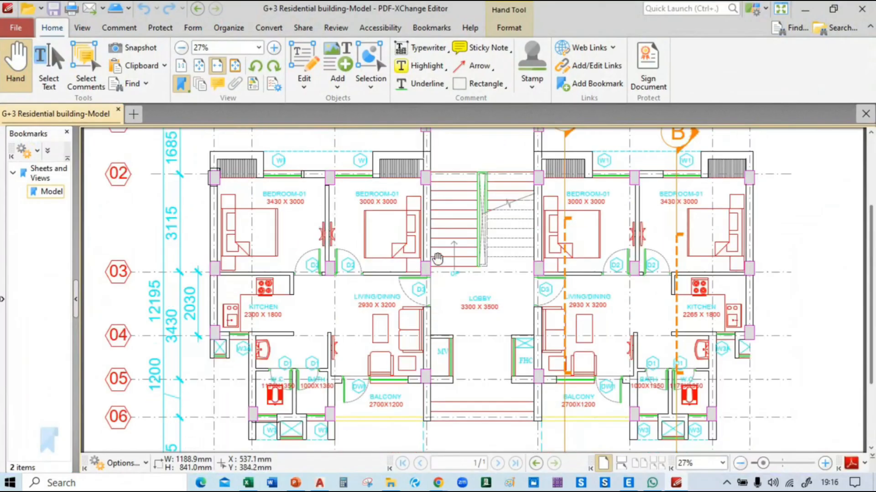
scroll(794, 228, "down", 2)
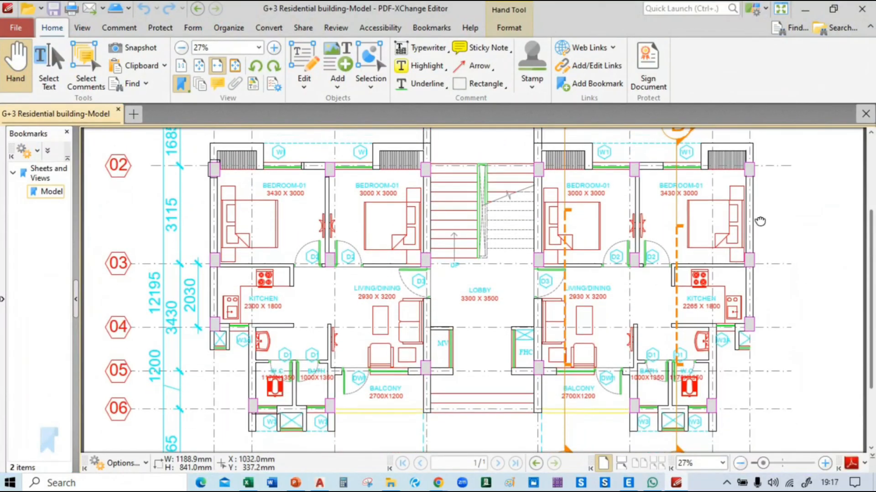
scroll(781, 237, "up", 2)
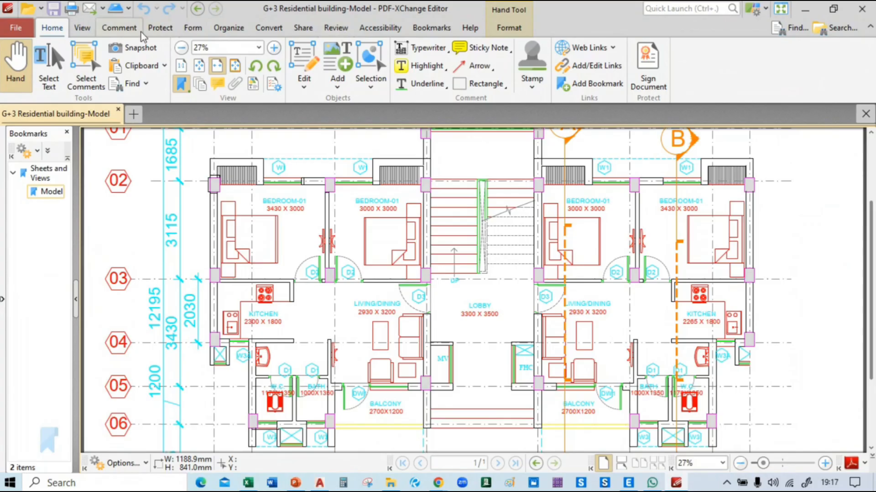
Step: Try a red Pencil tick across the bedroom's outer wall on grid line A, between grid lines 02 and 03, and undo it
left_click(128, 29)
left_click(473, 49)
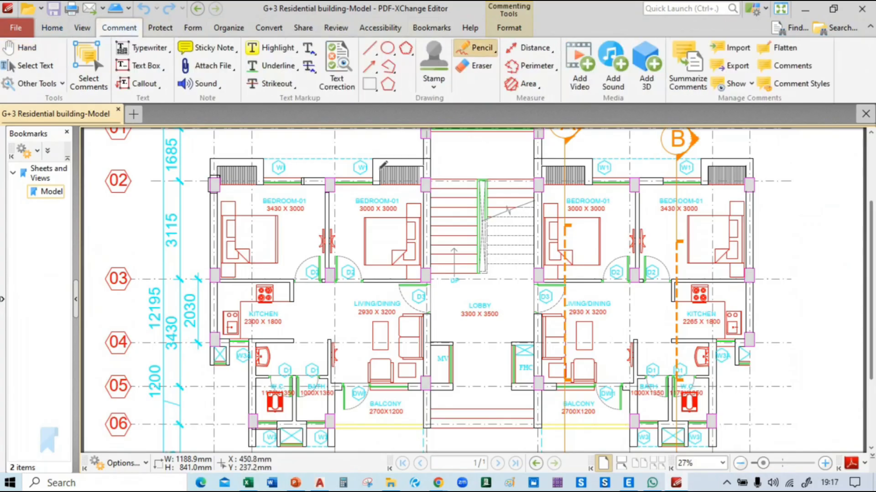
scroll(232, 232, "up", 3, "ctrl")
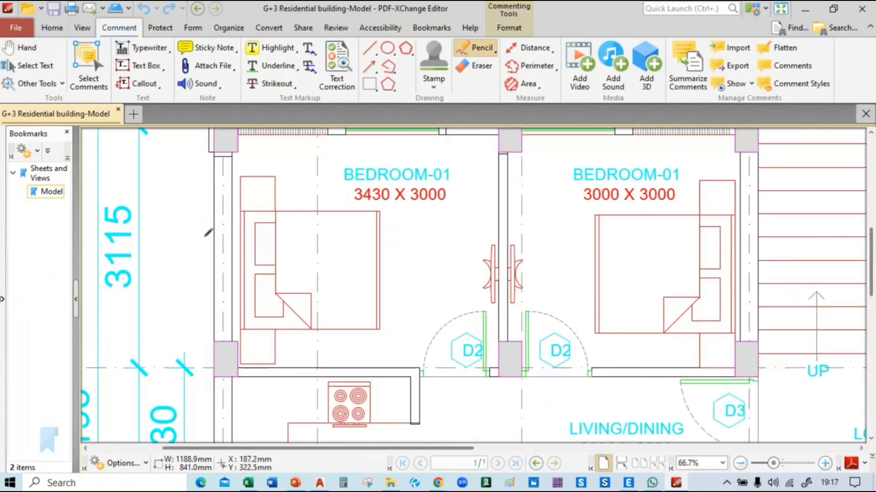
left_click_drag(210, 263, 248, 229)
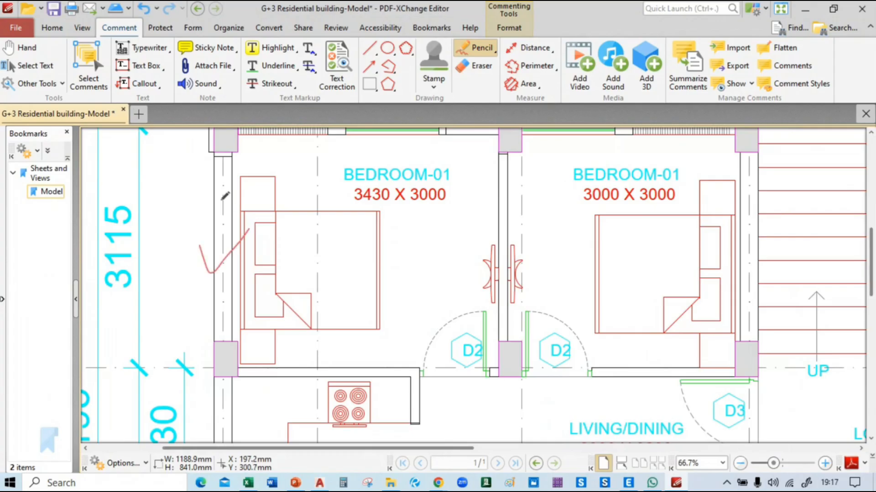
key("ctrl+z")
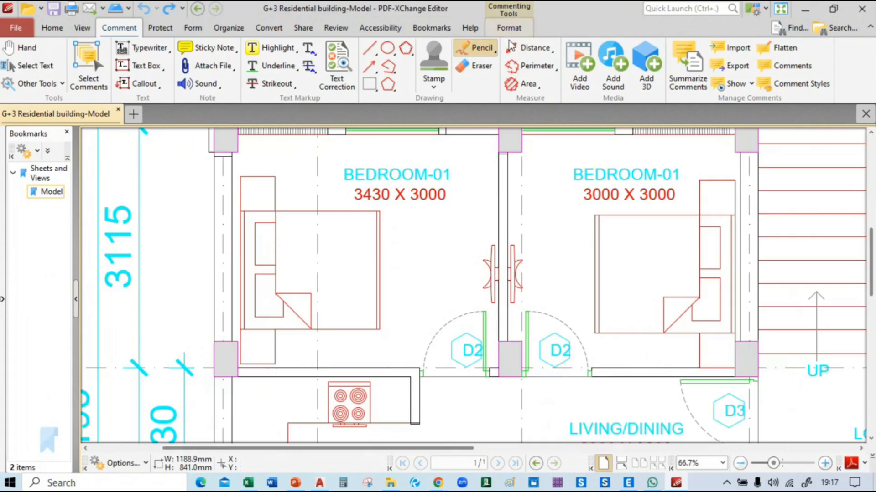
Step: Try red Pencil ticks on the outer walls beside the bedrooms, wardrobe niches, windows and kitchen near grid line A, and undo them
left_click_drag(214, 269, 261, 211)
scroll(248, 267, "up", 3)
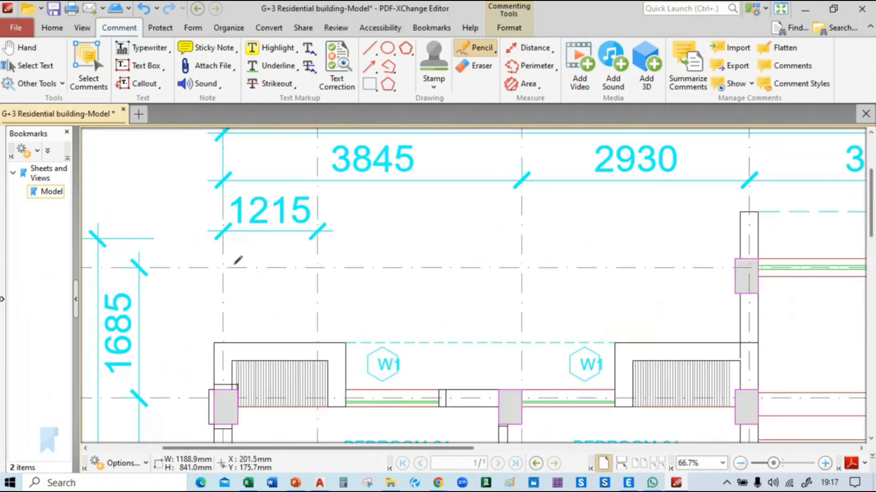
scroll(242, 253, "down", 2)
scroll(268, 258, "down", 4, "ctrl")
scroll(231, 387, "up", 2, "ctrl")
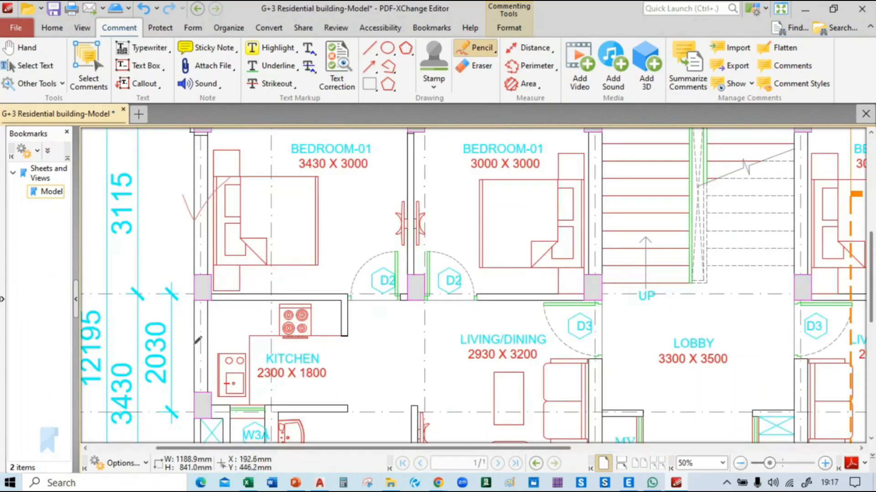
scroll(241, 271, "up", 3)
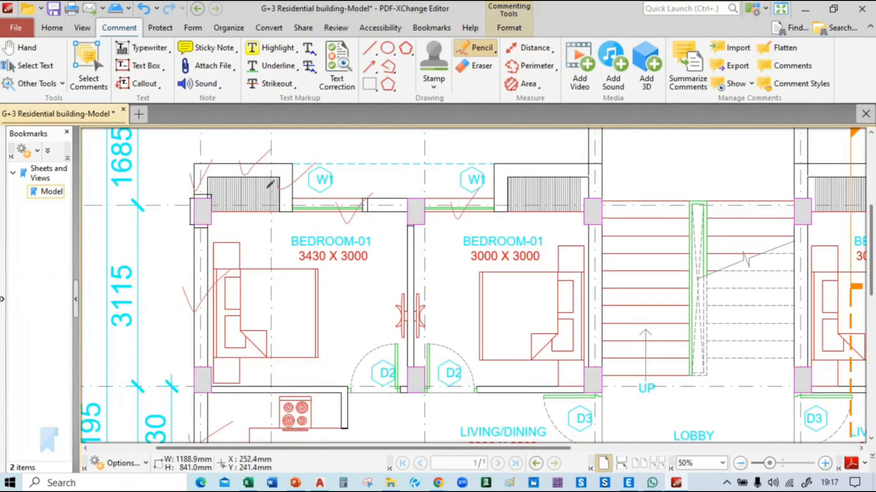
scroll(444, 182, "down", 2, "ctrl")
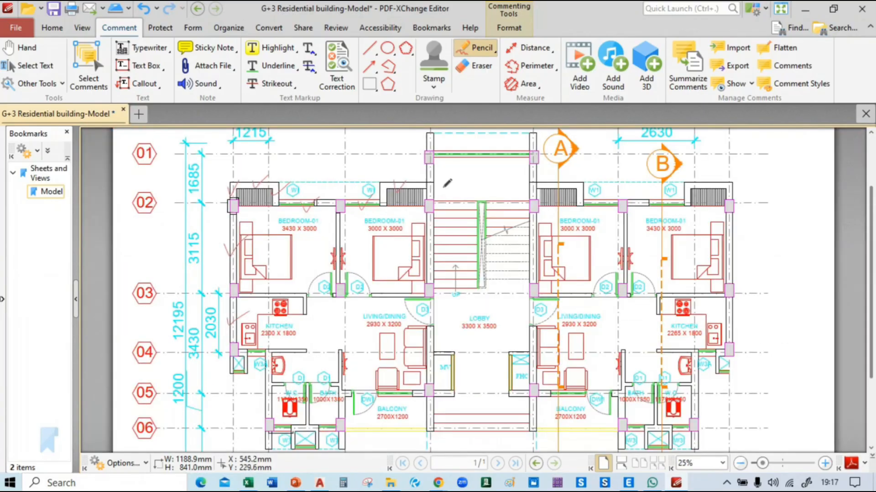
scroll(443, 183, "up", 3)
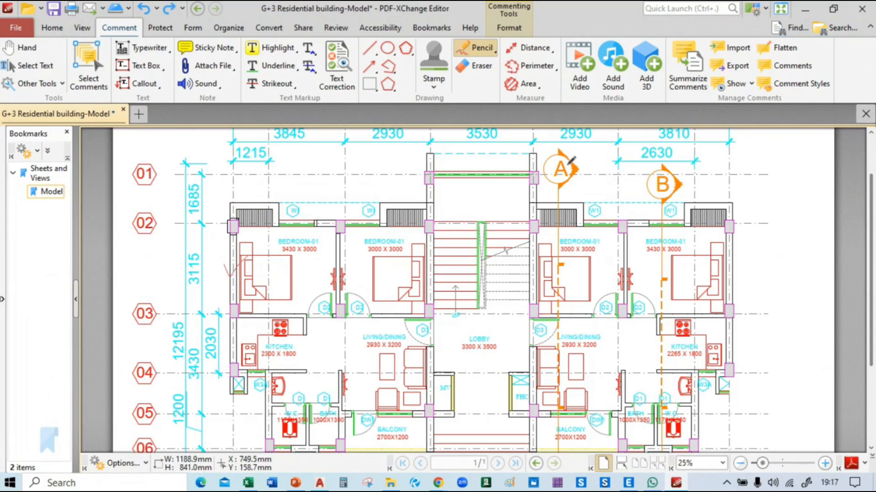
key("ctrl+s")
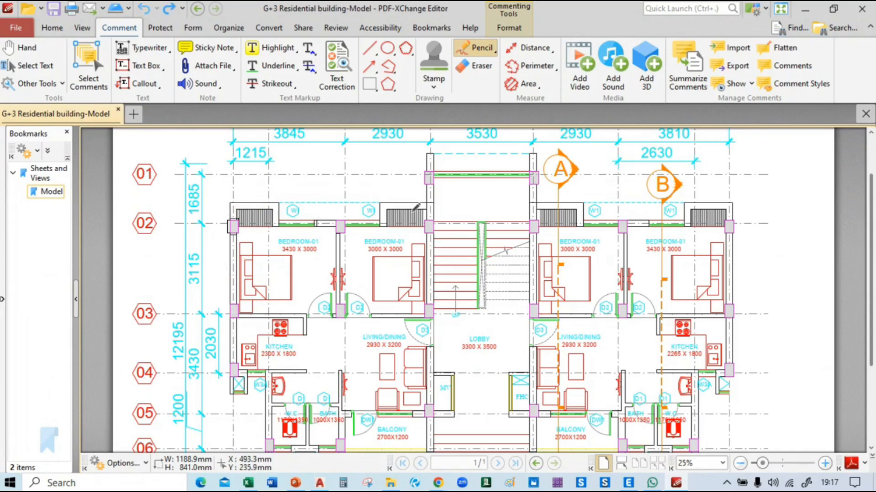
Step: Try a tick with the Purple pencil style on the bedroom's outer wall on grid line A
left_click(471, 51)
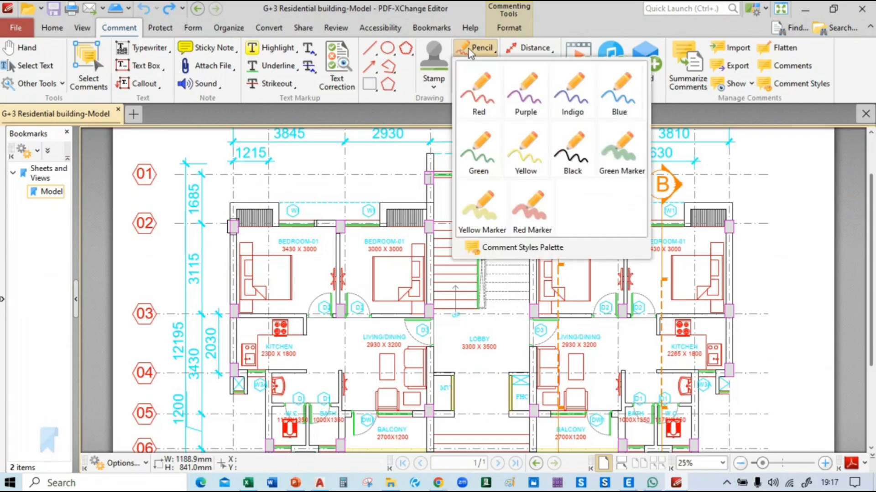
left_click(526, 104)
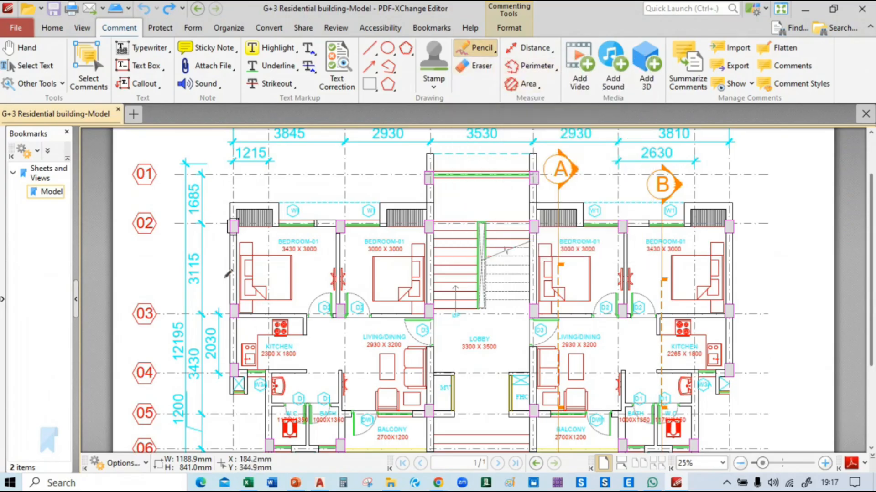
left_click_drag(230, 285, 241, 267)
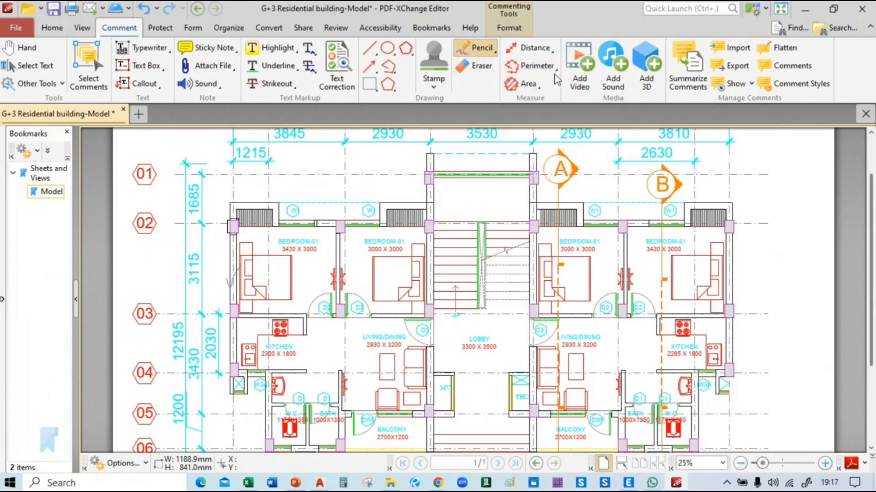
Step: Set the pencil style to Red Marker and undo the purple tick
left_click(484, 55)
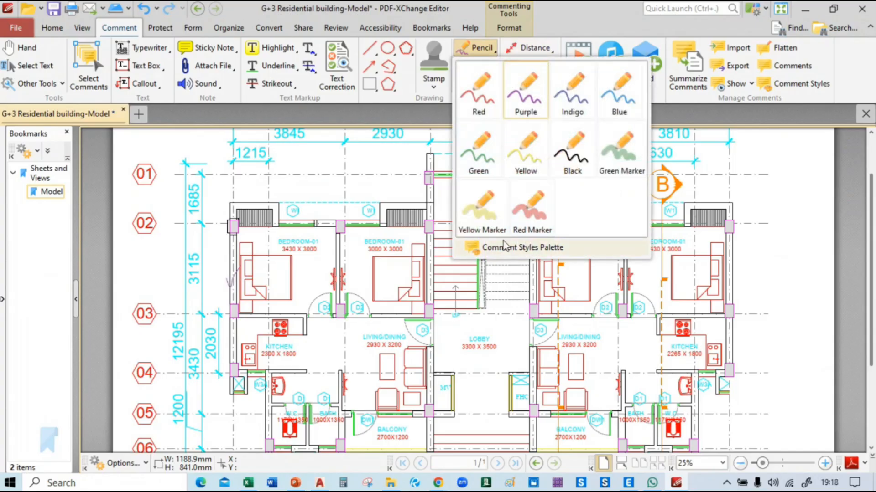
left_click(532, 214)
key("ctrl+z")
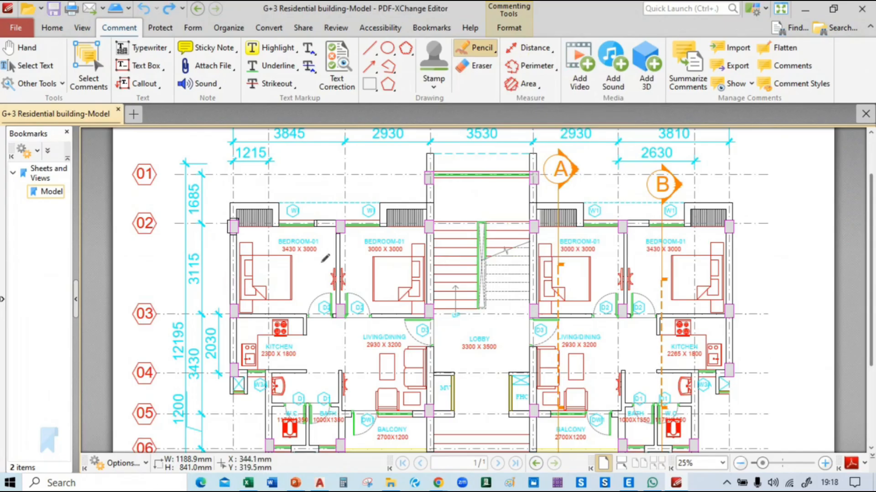
Step: Try a Red Marker stroke along and a tick across the bedroom's outer wall on grid line A, undoing both
key("ctrl+y")
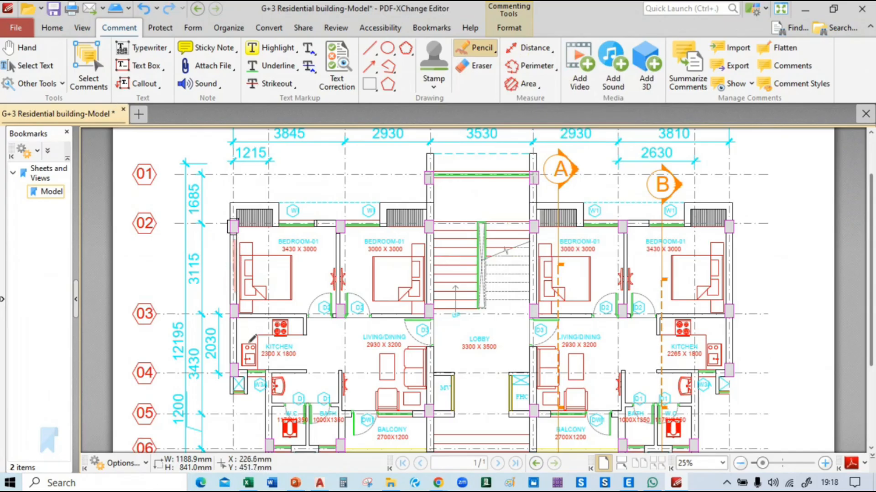
key("ctrl+z")
left_click_drag(221, 269, 250, 247)
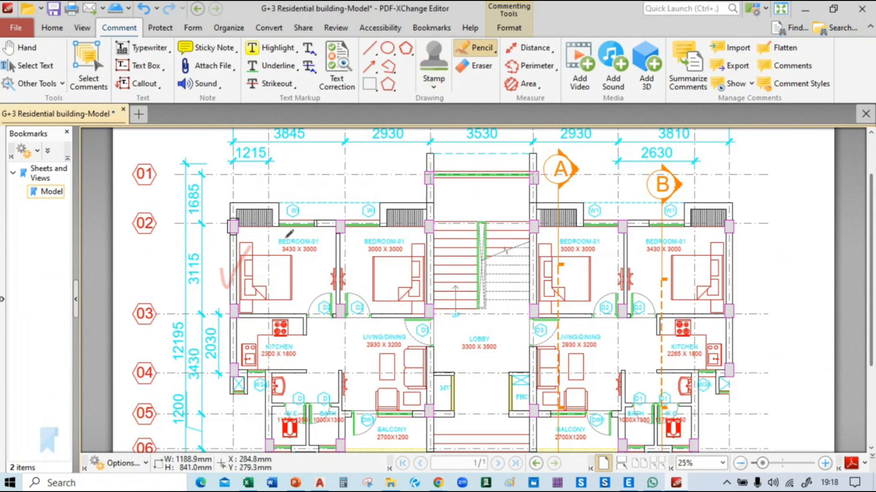
key("ctrl+z")
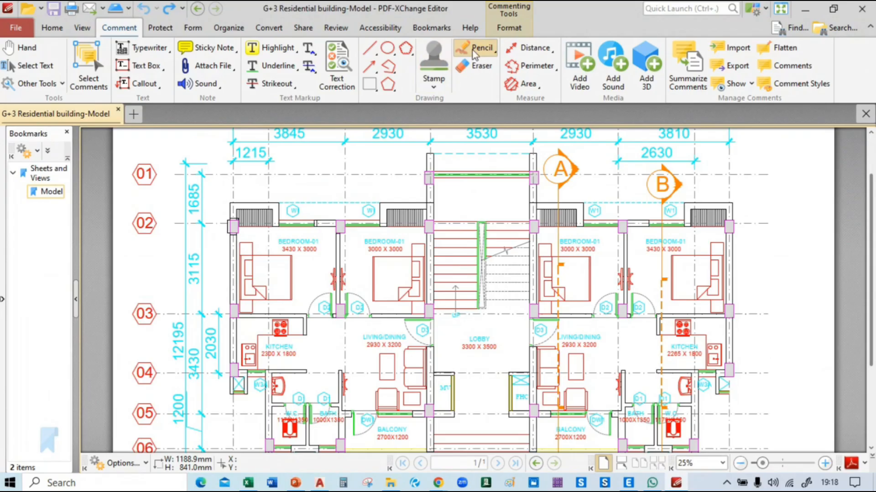
left_click(475, 50)
left_click(480, 55)
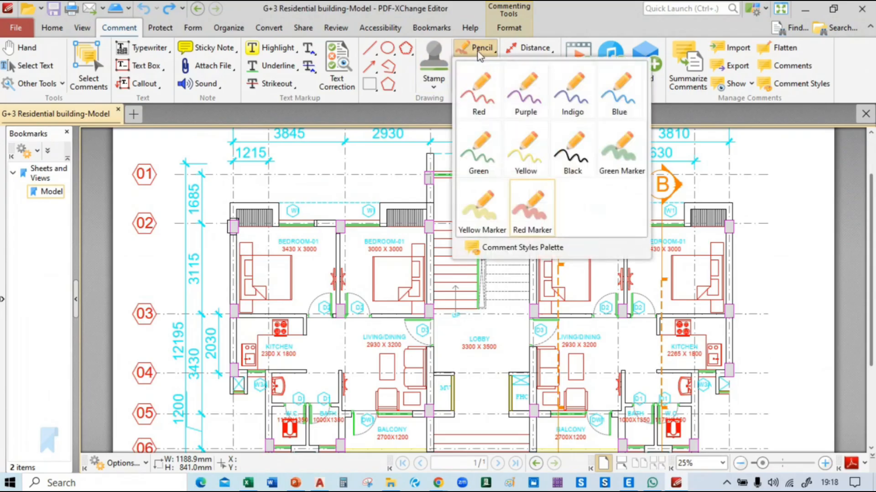
left_click(479, 55)
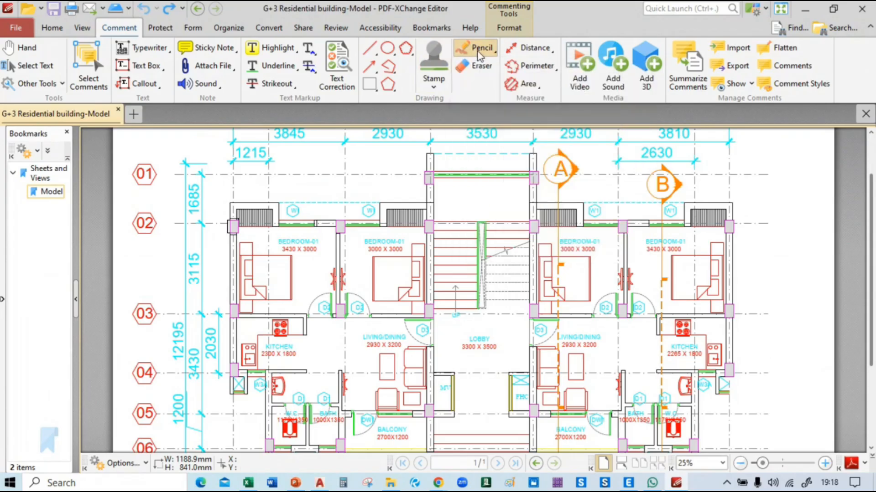
Step: Set the Red Marker Pencil's width to 4 pt and try a tick across the bedroom's outer wall on grid line A, undoing it
right_click(232, 190)
left_click(300, 461)
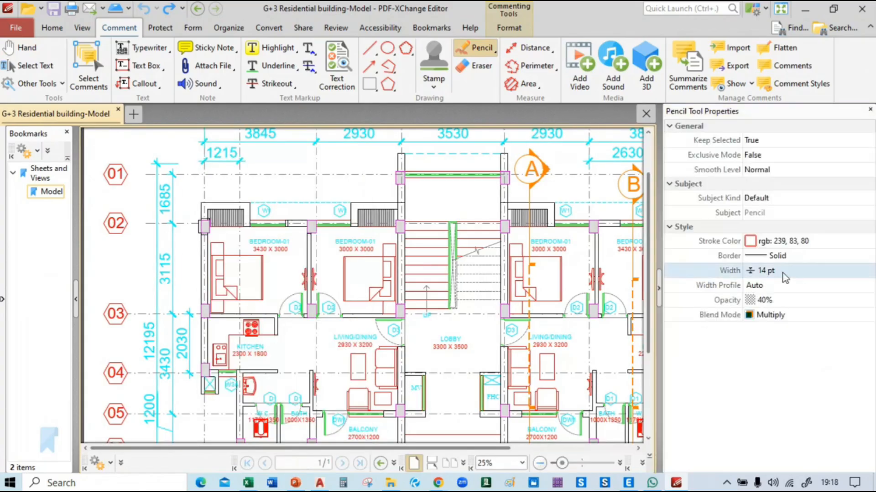
left_click(781, 272)
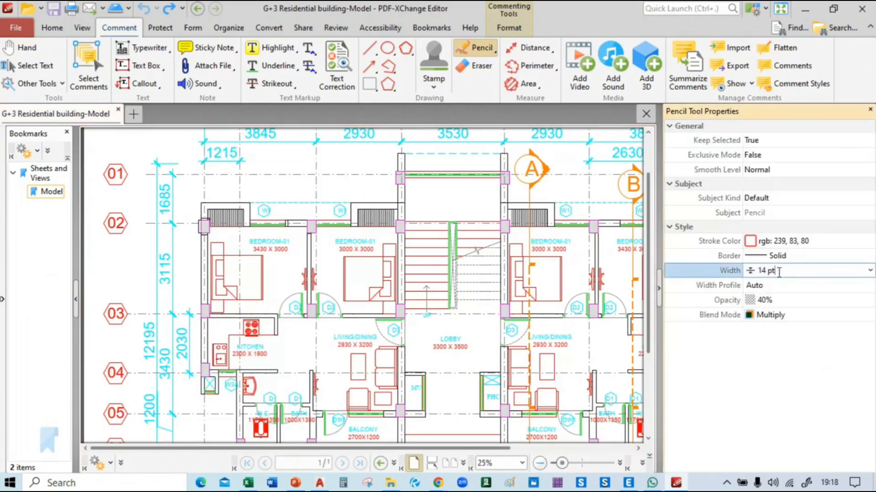
left_click(870, 271)
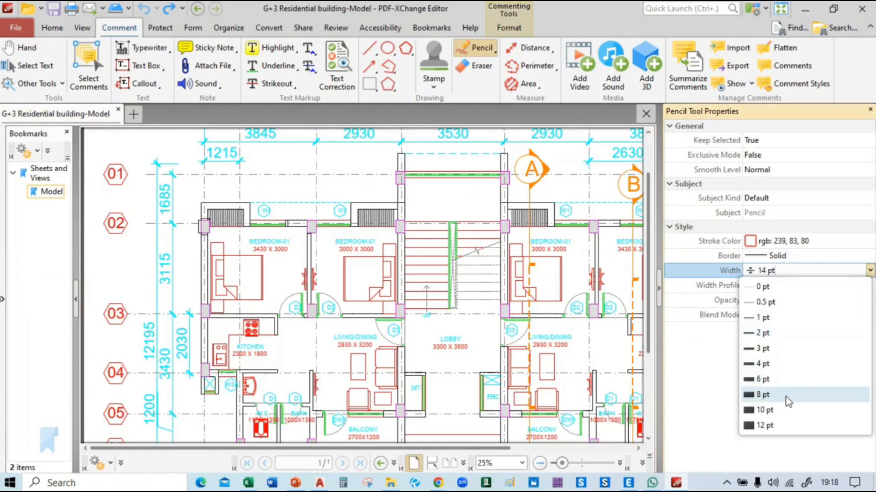
left_click(777, 368)
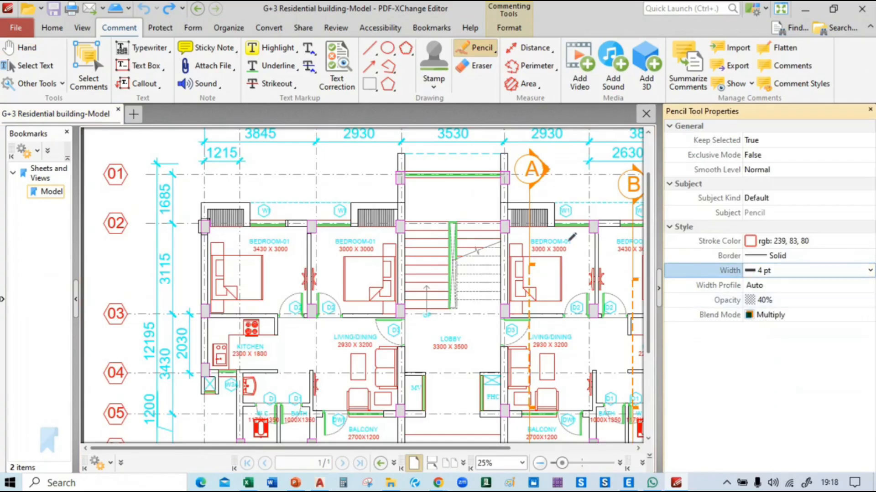
left_click_drag(200, 274, 218, 273)
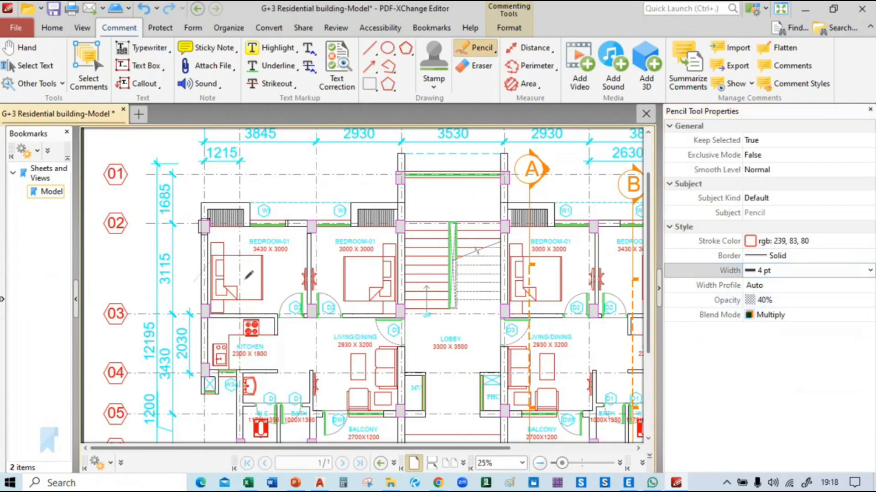
key("ctrl+z")
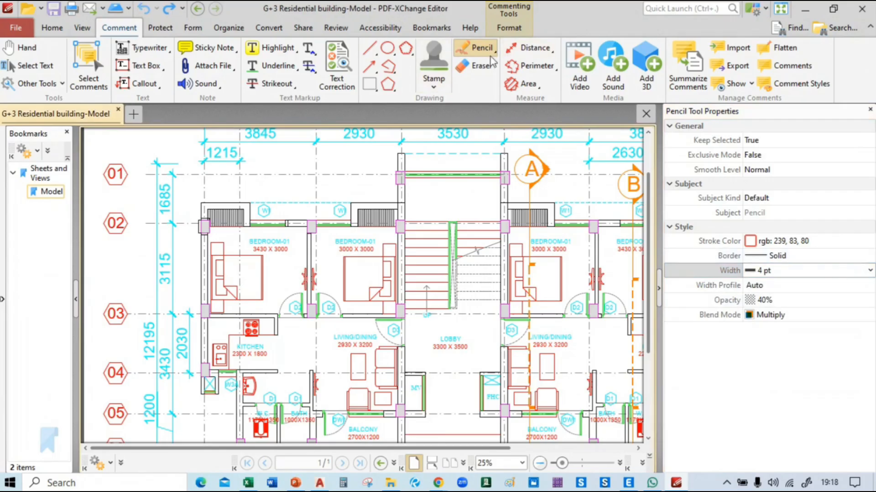
Step: Switch the Pencil to the Purple style and set its width to 4 pt
left_click(472, 54)
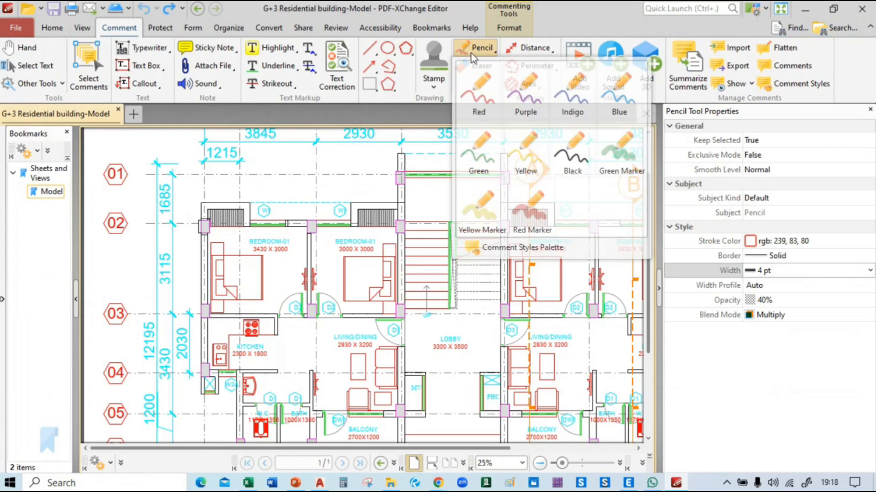
left_click(532, 94)
left_click(869, 271)
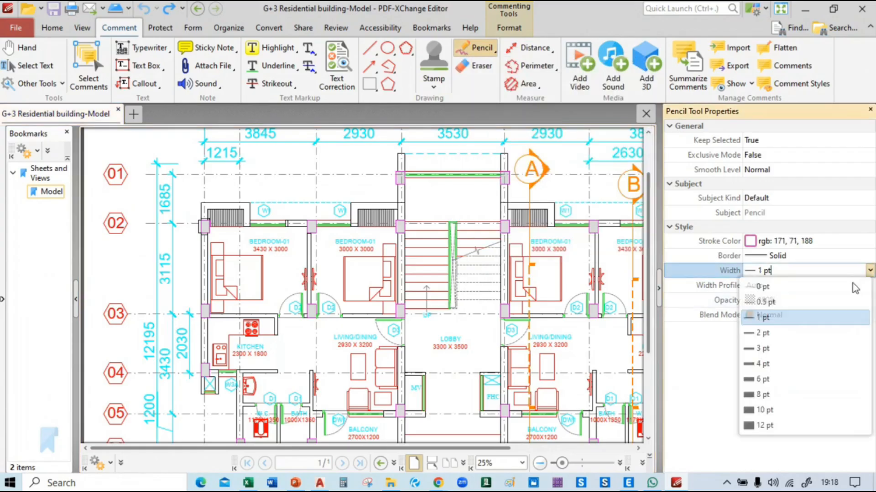
left_click(782, 363)
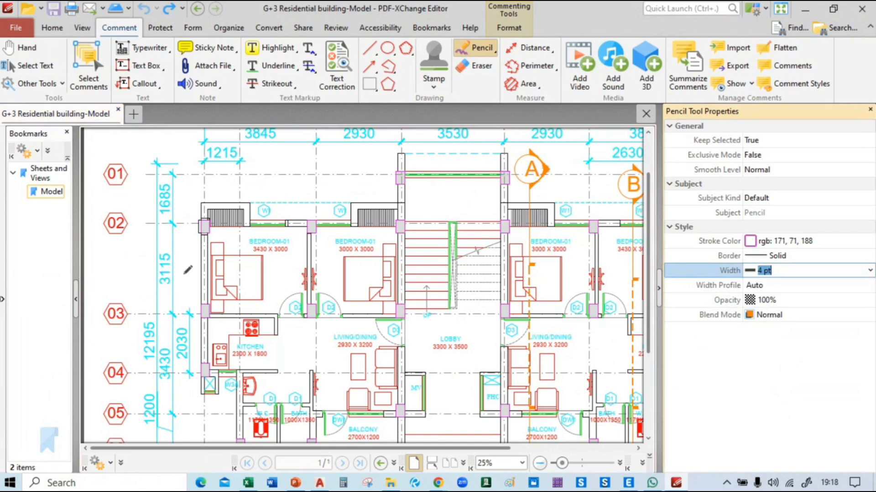
Step: Try a purple stroke across the bedroom's outer wall on grid line A with its border width set to 8 pt, and remove it
left_click_drag(184, 274, 210, 257)
key("Escape")
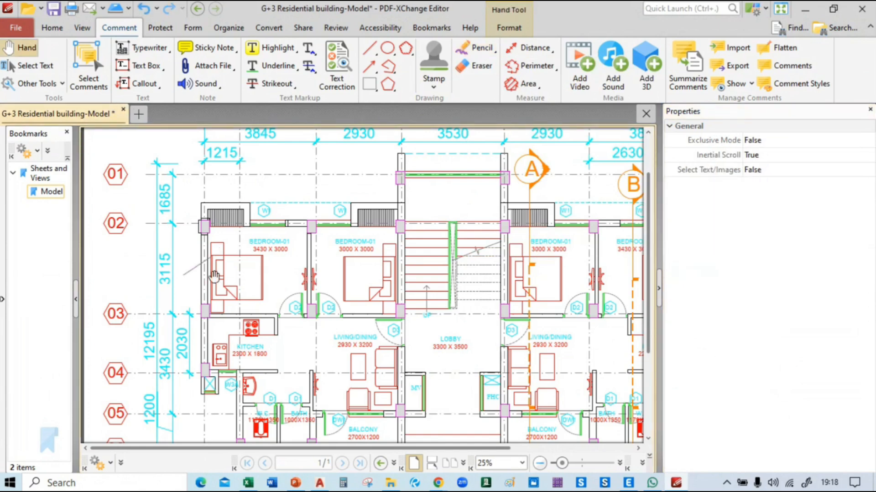
left_click(191, 266)
right_click(191, 267)
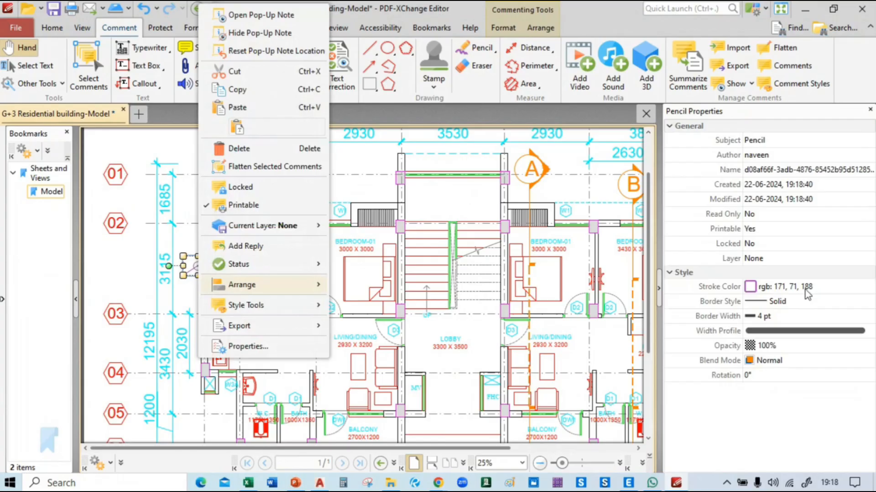
left_click(799, 314)
left_click(870, 316)
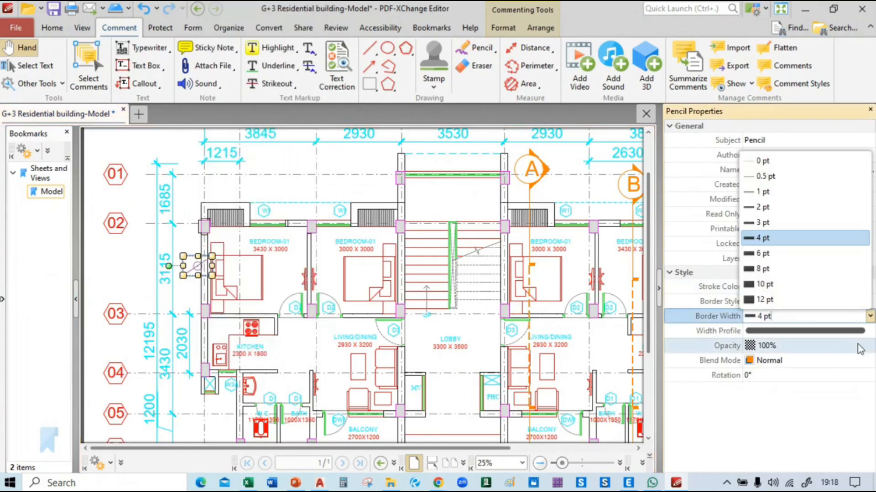
left_click(795, 270)
left_click(861, 314)
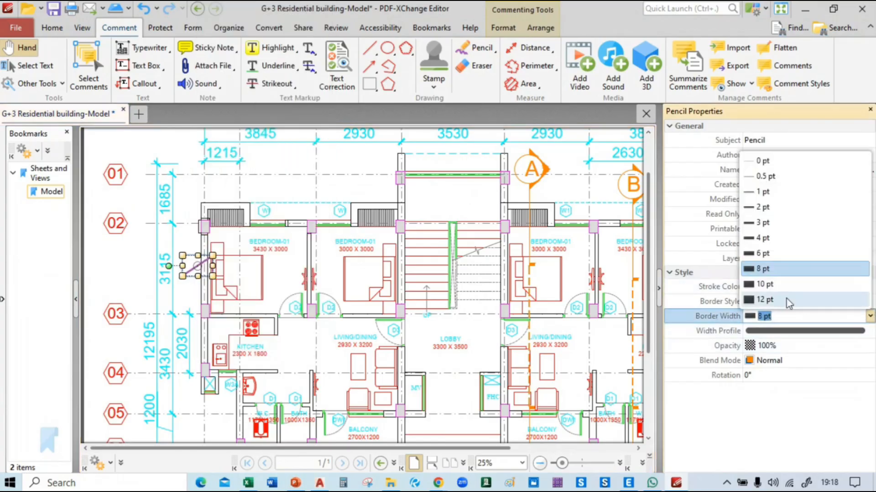
left_click(788, 301)
left_click(293, 266)
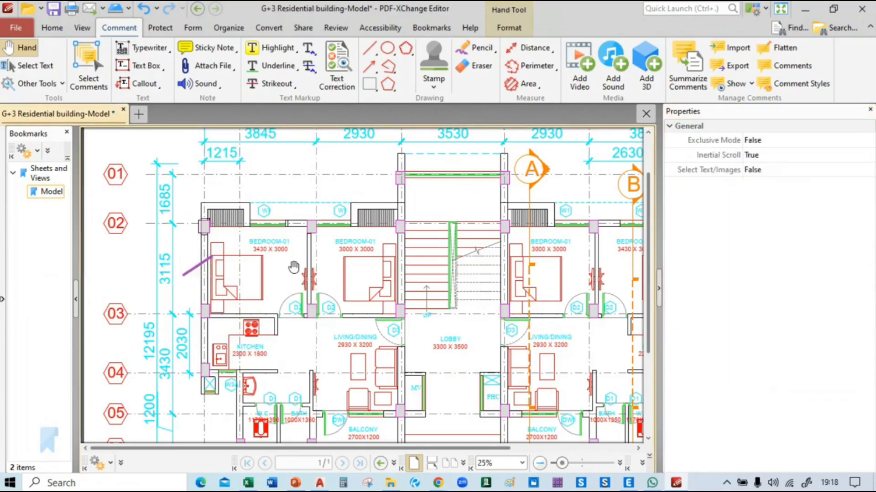
left_click(200, 267)
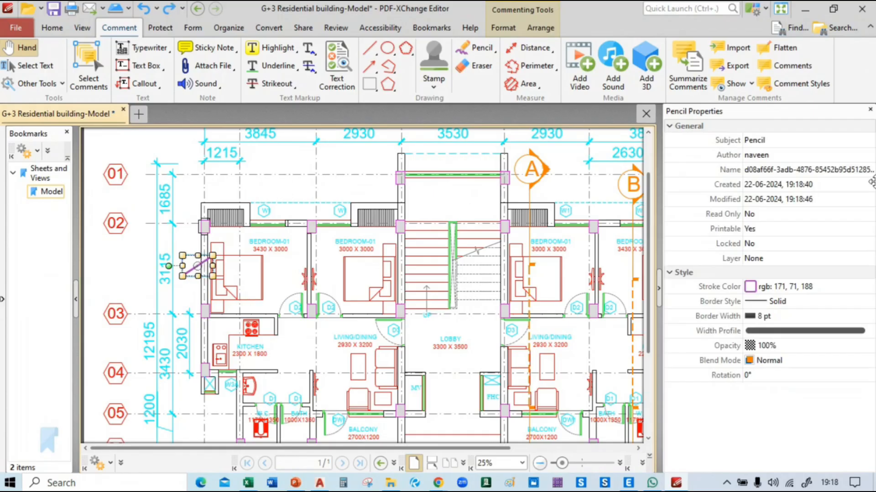
left_click(371, 180)
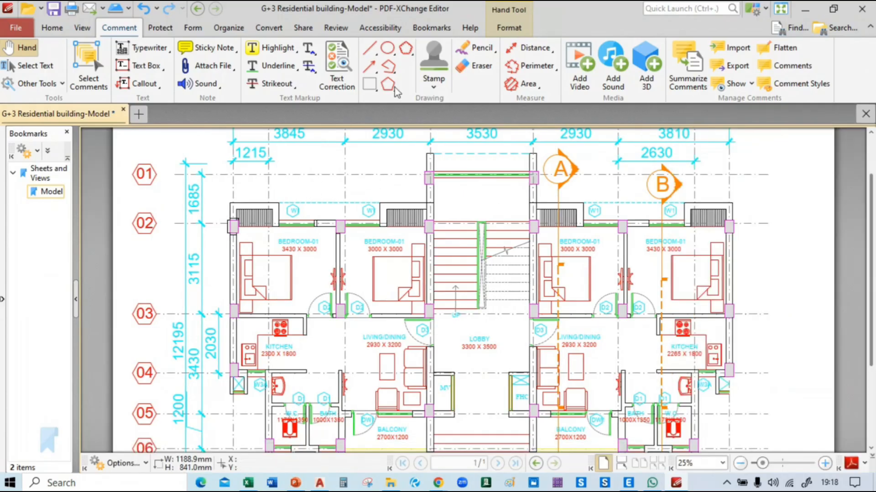
Step: Draw a purple Pencil tick across the bedroom's outer wall on grid line A between grid lines 02 and 03
left_click(474, 48)
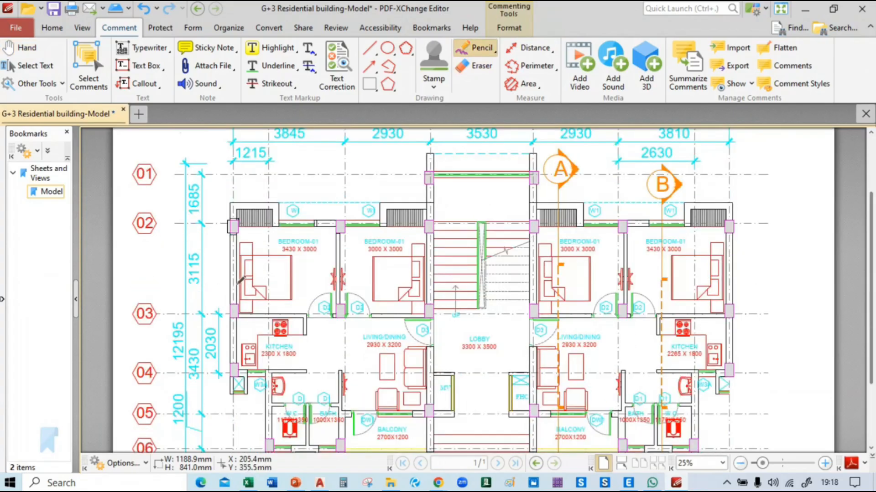
scroll(241, 280, "up", 1, "ctrl")
left_click_drag(191, 236, 230, 220)
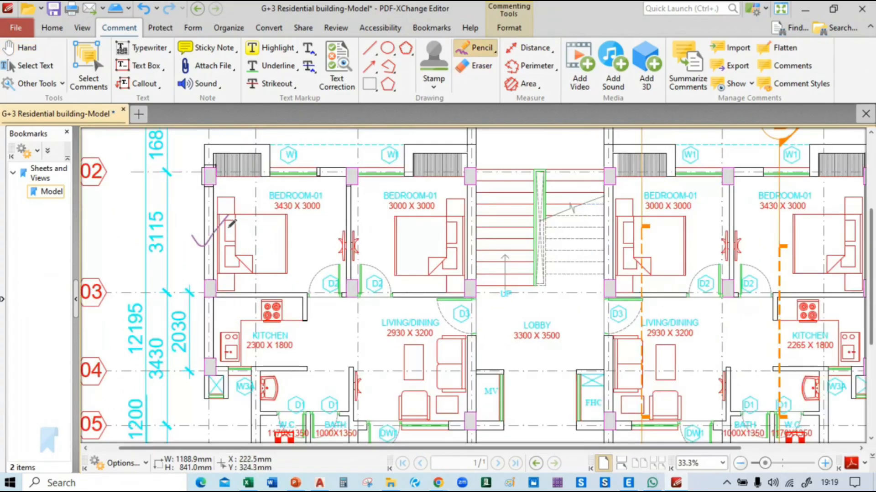
Step: Set the border width of the purple tick on the bedroom's outer wall to 12 pt
key("h")
left_click(220, 232)
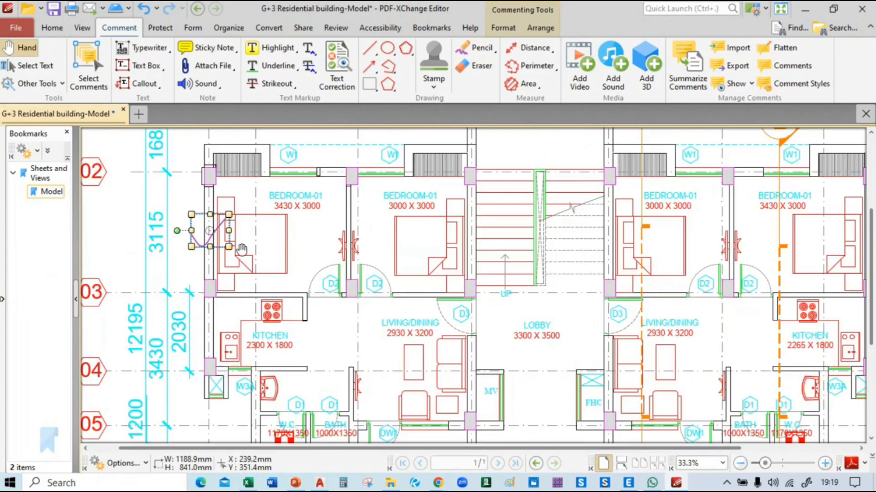
right_click(220, 232)
left_click(254, 453)
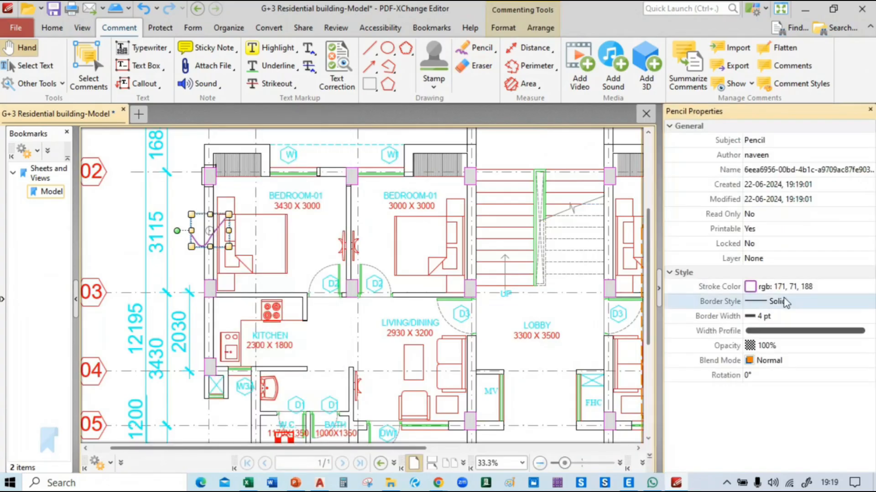
left_click(816, 319)
left_click(869, 315)
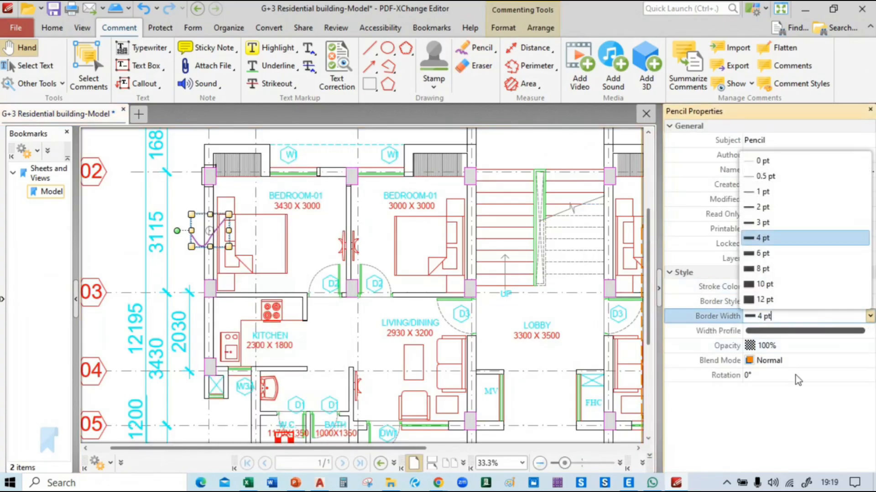
left_click(775, 300)
key("Escape")
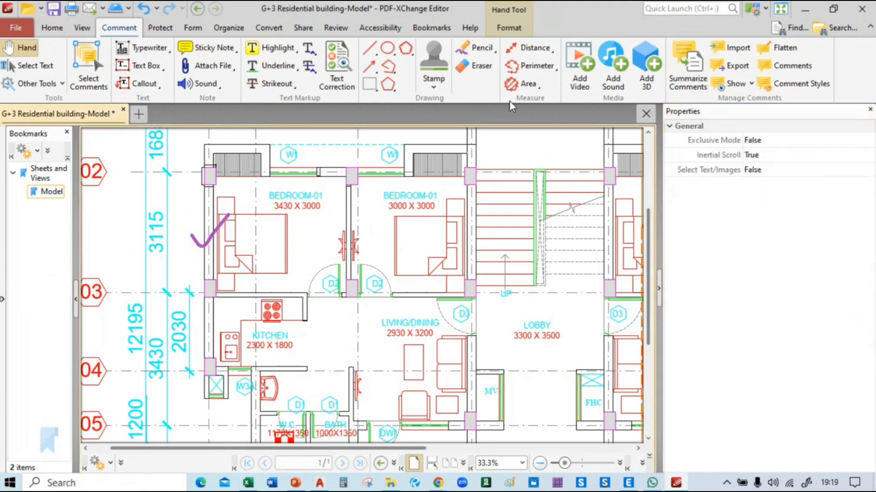
Step: Draw a test stroke inside the first bedroom and set the Pencil tool's width to 12 pt
left_click(474, 47)
left_click_drag(276, 238, 315, 209)
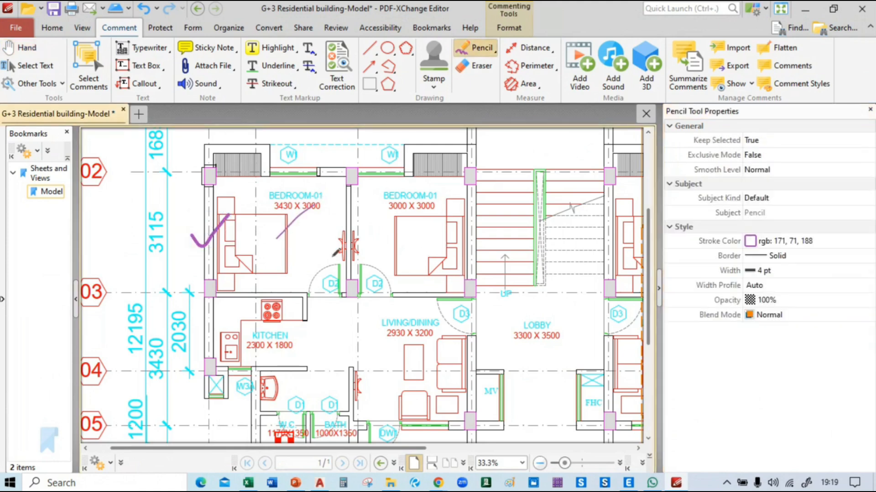
left_click(841, 272)
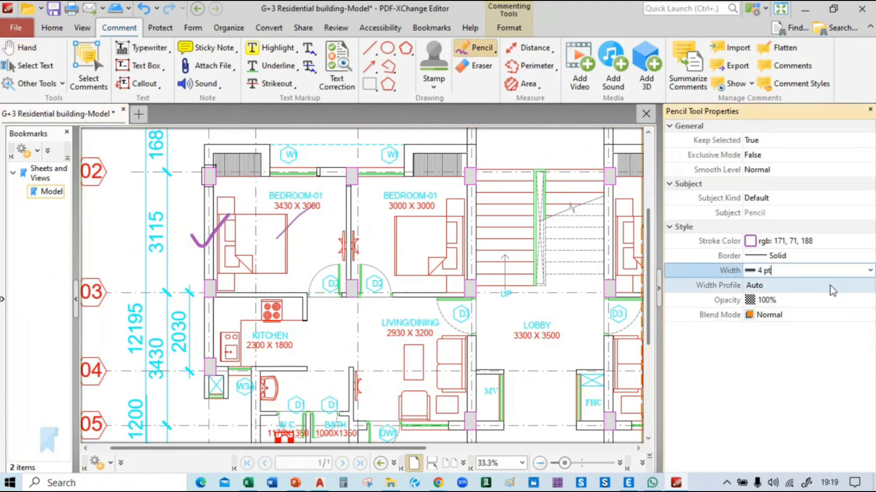
left_click(870, 272)
left_click(786, 424)
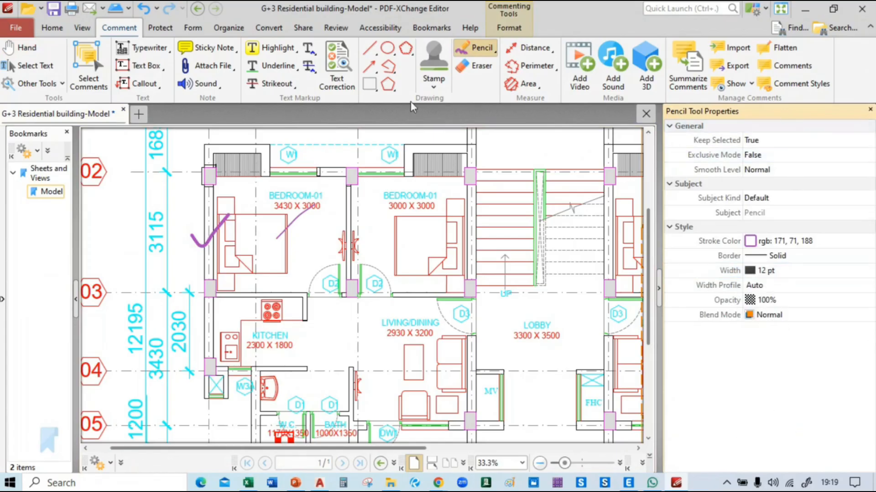
Step: Try a 12 pt tick on the wall between the two bedrooms and undo both test strokes
left_click_drag(309, 250, 372, 224)
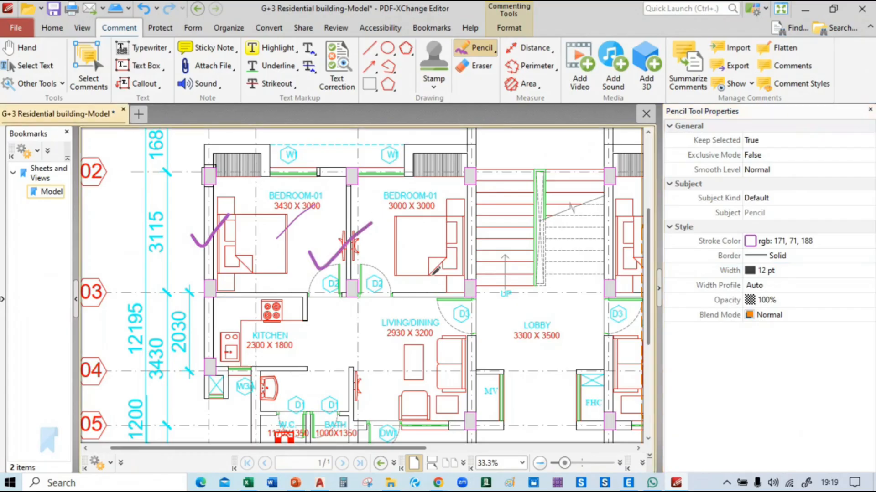
key("ctrl+z")
key("ctrl+z")
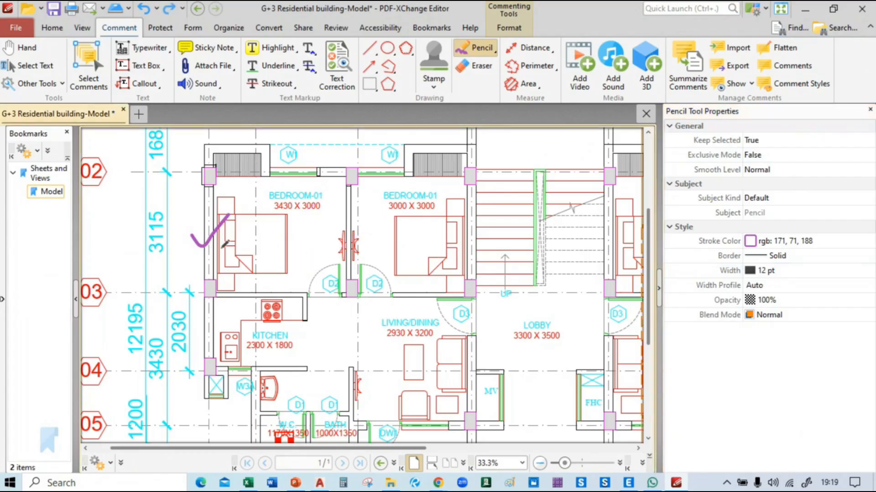
Step: Draw purple ticks on the kitchen's outer wall on grid line A and on the outer walls of both bedrooms' wardrobe niches
left_click_drag(191, 325, 223, 314)
mouse_move(216, 143)
left_mouse_down()
mouse_move(228, 158)
mouse_move(251, 140)
left_mouse_up()
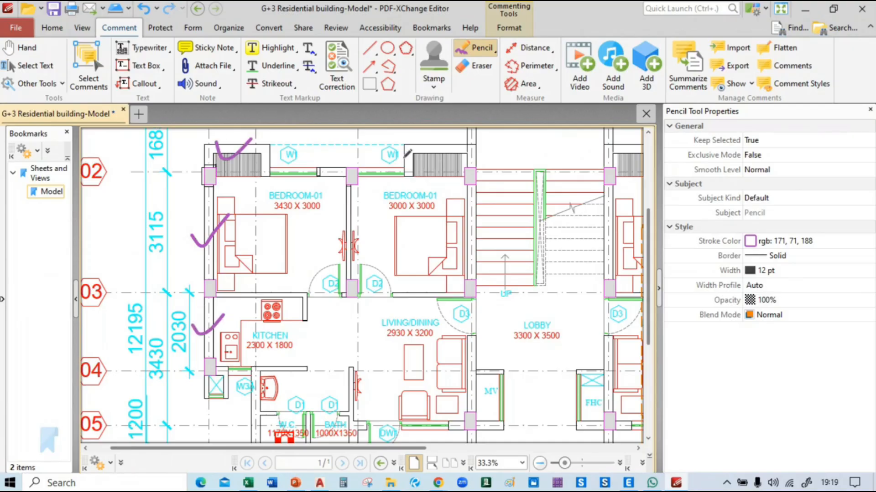
left_click_drag(398, 157, 440, 138)
Step: Draw purple ticks on the W.C. outer wall, the bath wall on grid line C and the balcony's side wall on grid line D
scroll(269, 270, "down", 3)
mouse_move(234, 326)
left_mouse_down()
mouse_move(248, 344)
mouse_move(269, 314)
left_mouse_up()
left_click_drag(330, 360, 364, 351)
left_click_drag(462, 363, 487, 354)
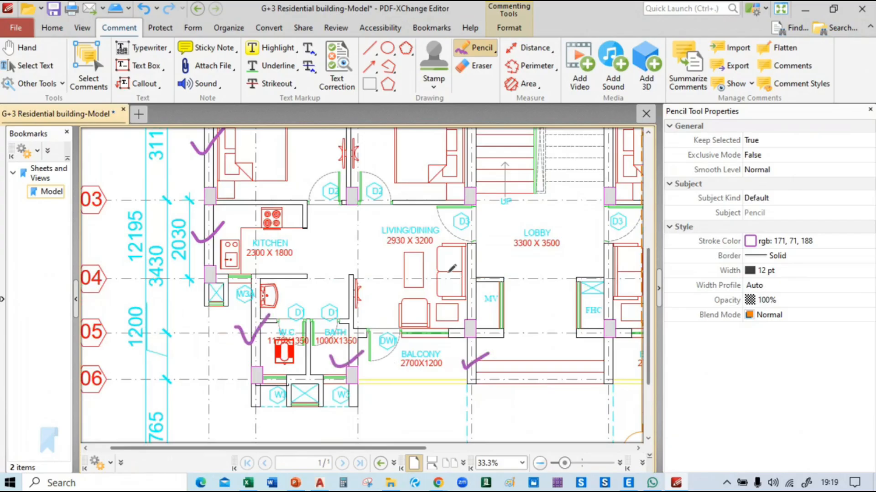
Step: Draw purple ticks along grid line D on the living room's lobby wall, the staircase wall and the wall segments up to above grid line 01
mouse_move(457, 271)
left_mouse_down()
mouse_move(479, 276)
mouse_move(499, 254)
mouse_move(471, 254)
mouse_move(506, 220)
left_mouse_up()
scroll(501, 169, "up", 3)
scroll(498, 224, "up", 3)
left_click_drag(469, 176, 492, 166)
key("ctrl+0")
scroll(416, 194, "up", 3, "ctrl")
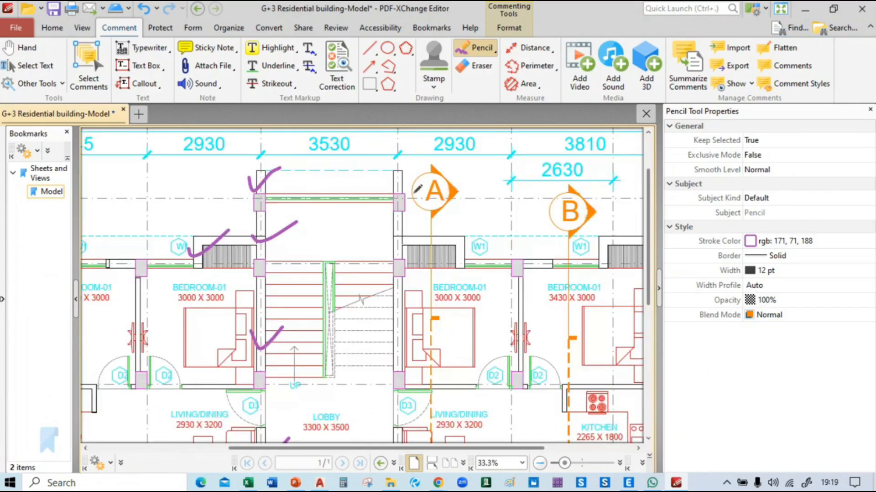
Step: Draw purple ticks along the grid line E wall, from above grid line 01 past the staircase and living room to the balcony
left_click_drag(372, 252, 420, 240)
scroll(396, 245, "down", 3)
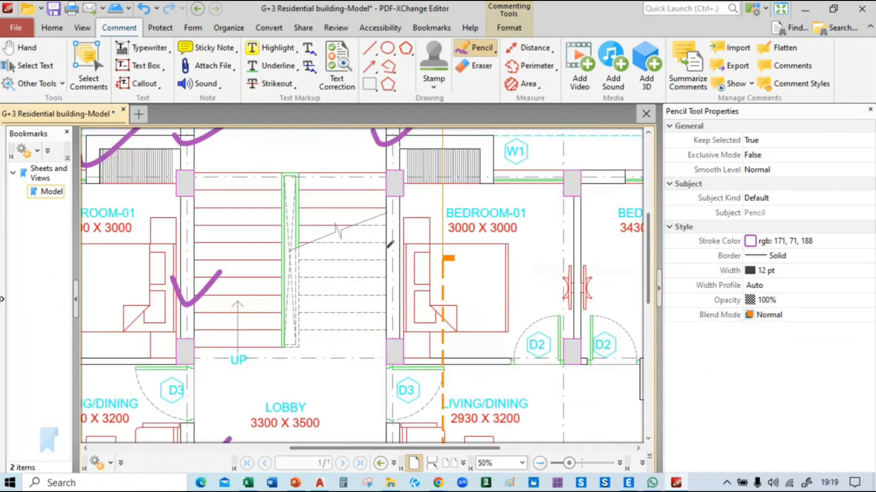
left_click_drag(370, 252, 421, 238)
scroll(411, 251, "down", 3)
left_click_drag(379, 304, 432, 297)
scroll(407, 293, "down", 3)
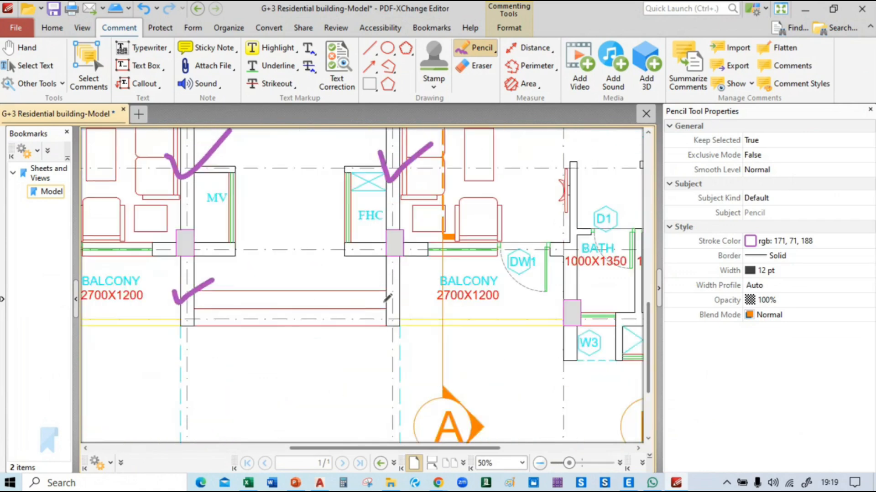
mouse_move(381, 286)
left_mouse_down()
mouse_move(410, 289)
mouse_move(429, 277)
left_mouse_up()
Step: Draw a purple tick on the wall along grid line 06 between grid lines D and E
scroll(299, 355, "down", 1, "ctrl")
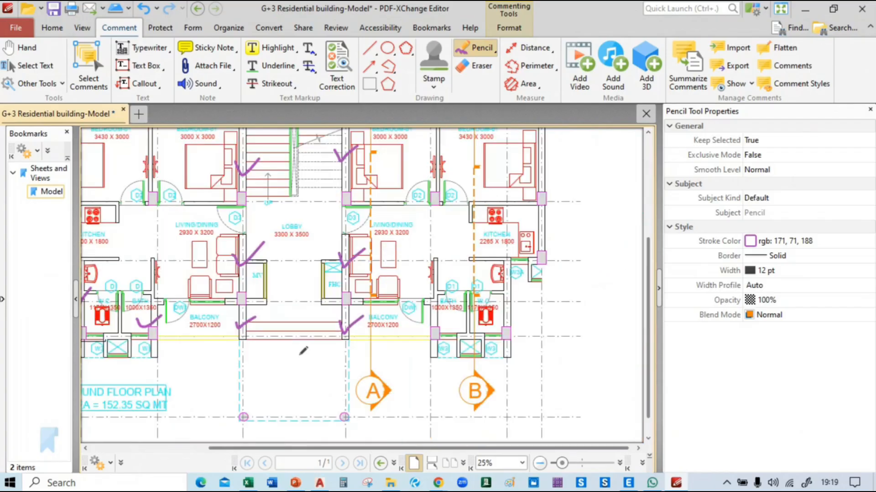
scroll(283, 342, "up", 1, "ctrl")
left_click_drag(270, 335, 306, 318)
scroll(377, 366, "up", 2)
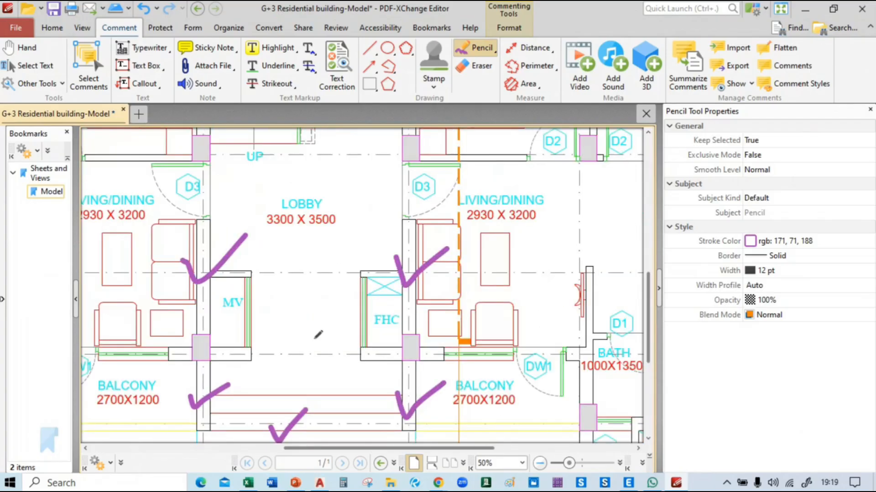
scroll(318, 336, "down", 2, "ctrl")
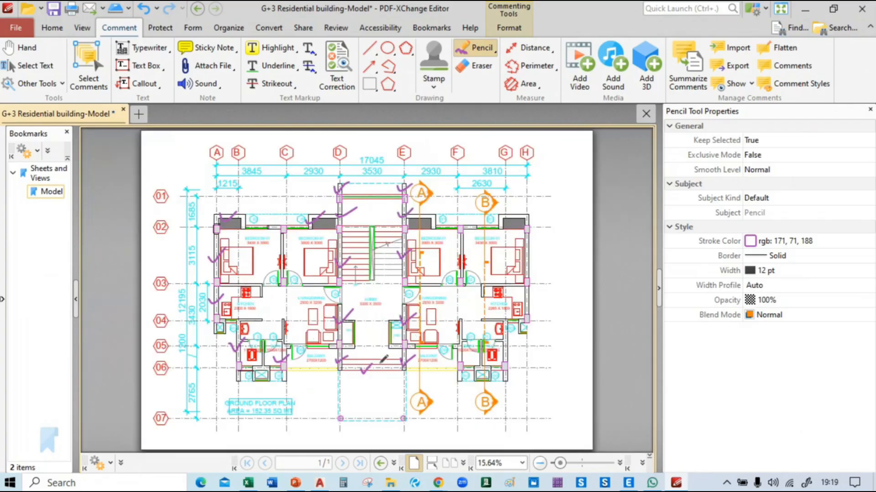
Step: Undo the last tick and draw purple ticks on the outer projecting walls of the two bedrooms between grid lines E and H
key("ctrl+z")
scroll(446, 217, "up", 3, "ctrl")
left_click_drag(395, 208, 423, 194)
left_click_drag(428, 228, 464, 207)
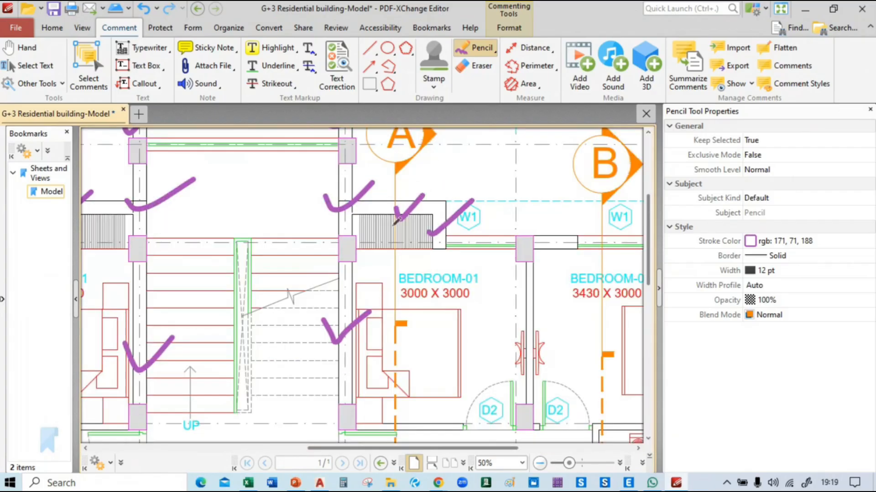
scroll(244, 234, "down", 3, "ctrl")
scroll(396, 256, "up", 2, "ctrl")
left_click_drag(548, 202, 583, 186)
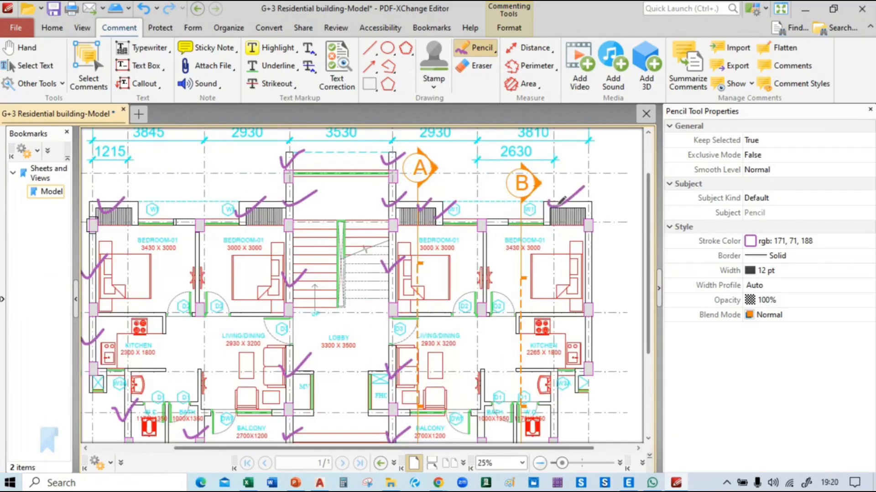
Step: Draw purple ticks on the bedroom and kitchen walls along grid line H, the W.C. wall on grid line G and the bath wall on F
left_click_drag(581, 258, 609, 260)
left_click_drag(583, 336, 608, 337)
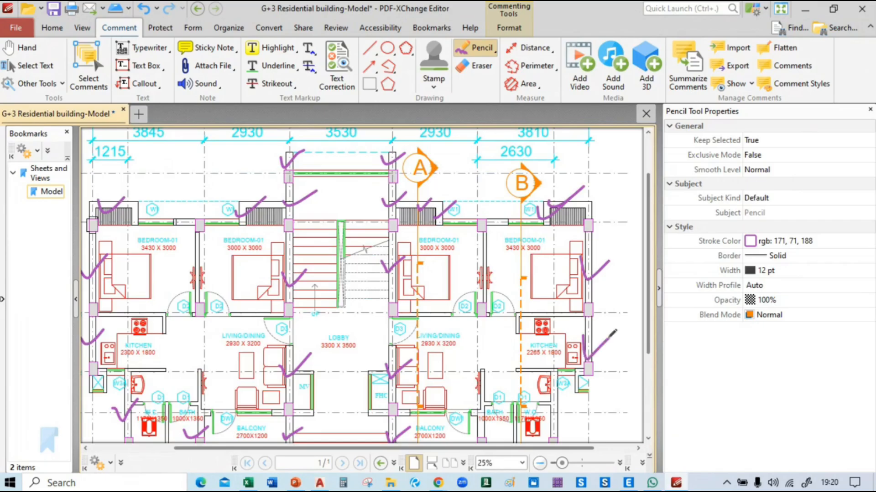
scroll(518, 294, "down", 3)
left_click_drag(549, 343, 576, 356)
left_click_drag(479, 360, 511, 336)
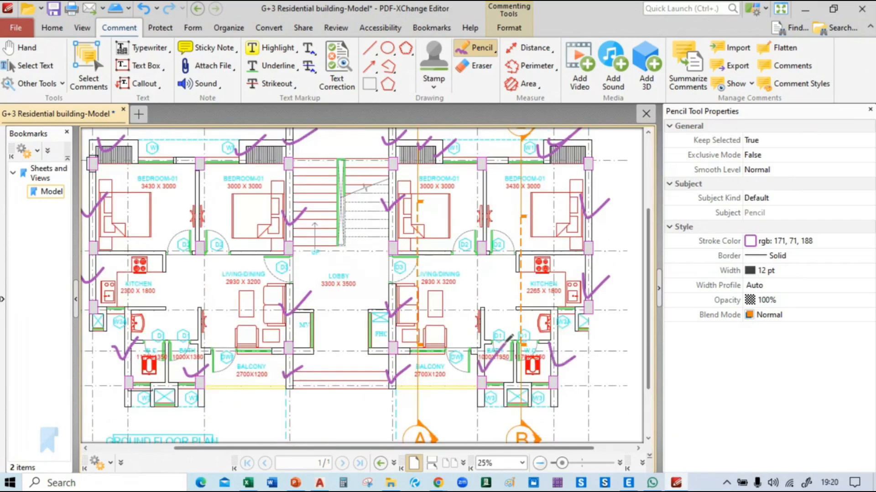
Step: Draw purple ticks on the projecting walls beyond grid line 06 at F and G, and on the shaft walls between bath and W.C. in both units
left_click_drag(465, 405, 485, 398)
left_click_drag(549, 398, 570, 397)
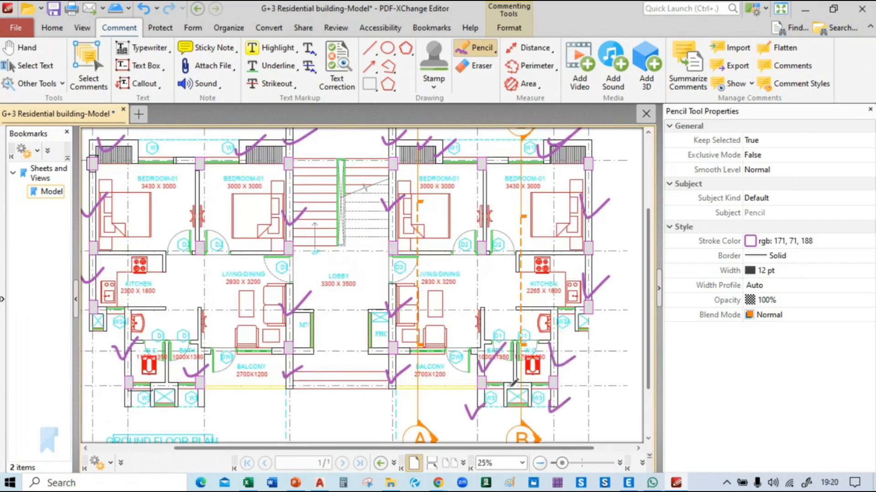
left_click_drag(509, 388, 532, 377)
left_click_drag(164, 381, 186, 375)
scroll(359, 278, "up", 2)
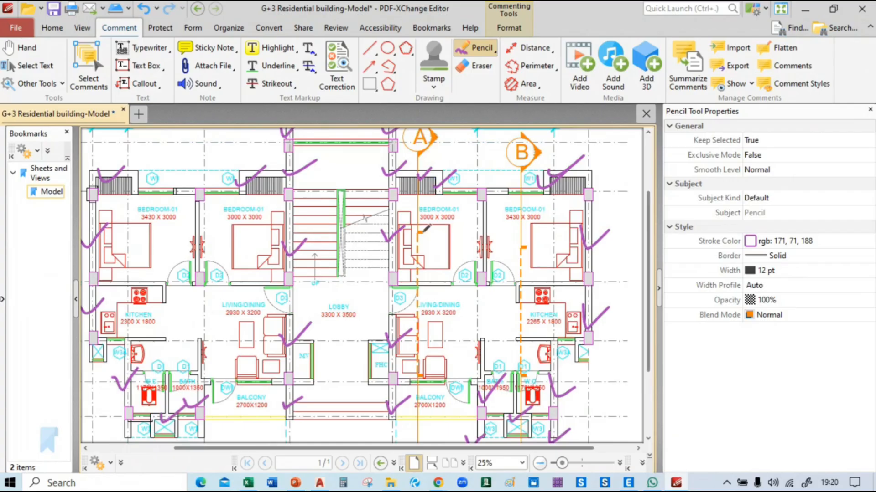
Step: Switch the pencil to green with a 12 pt width and tick the partition between the two bedrooms near grid line C
left_click(474, 50)
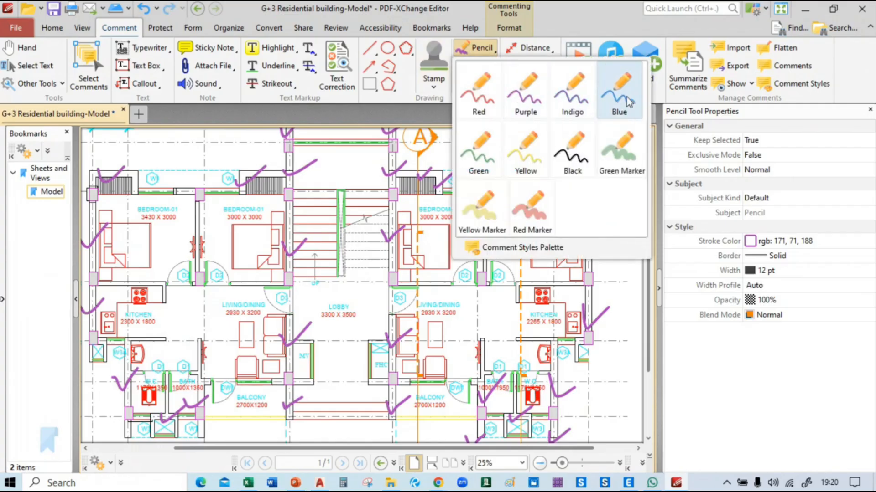
left_click(479, 151)
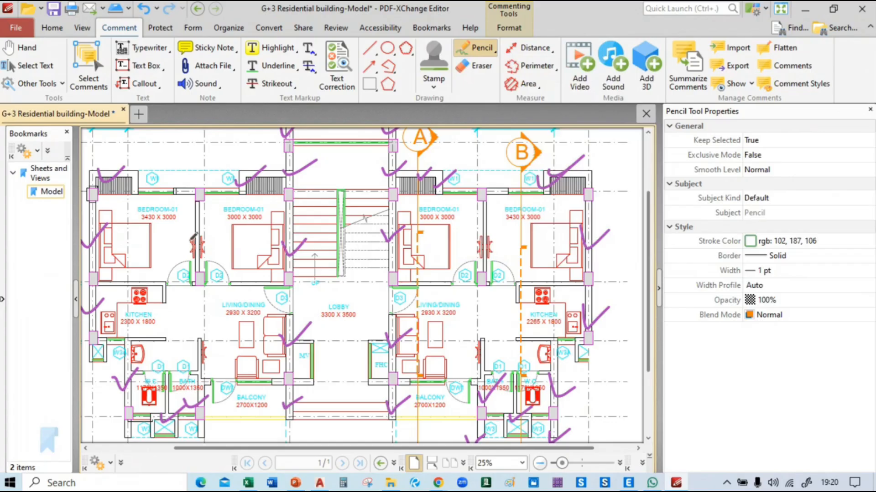
scroll(145, 268, "up", 3, "ctrl")
mouse_move(287, 206)
left_mouse_down()
mouse_move(296, 216)
mouse_move(319, 204)
left_mouse_up()
left_click(805, 272)
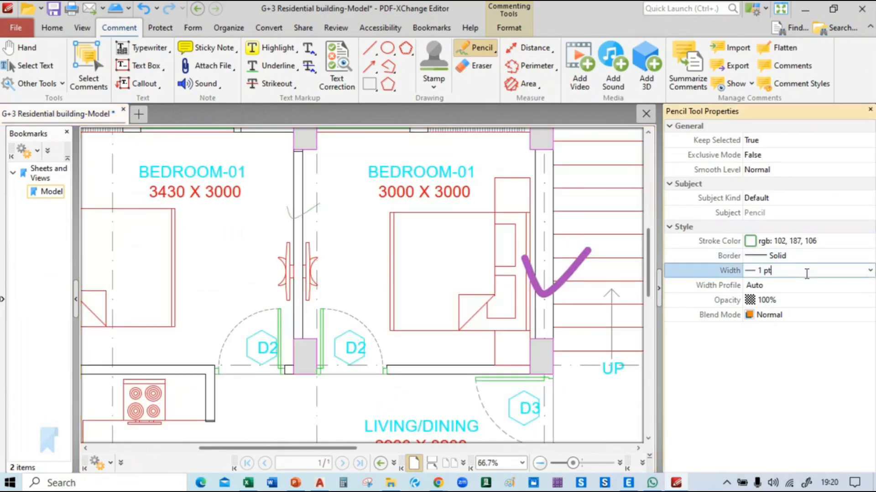
left_click(869, 270)
left_click(765, 425)
left_click_drag(286, 201, 340, 193)
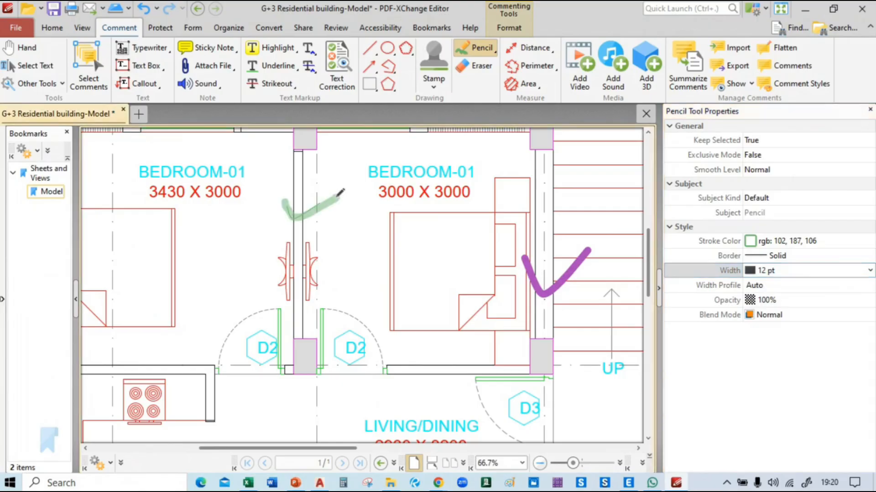
Step: Draw green ticks on the kitchen walls between grid lines A and C and on the wash area's living room wall
scroll(369, 254, "down", 5, "ctrl")
scroll(222, 234, "up", 4, "ctrl")
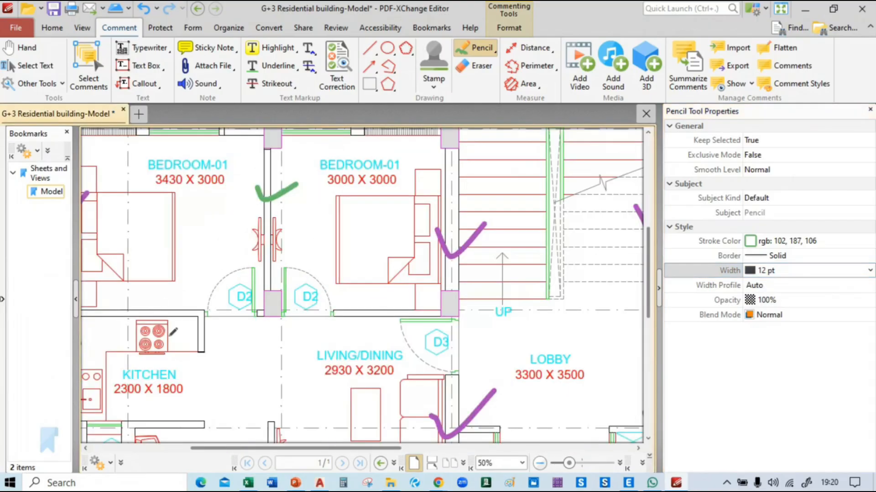
scroll(401, 231, "down", 2, "ctrl")
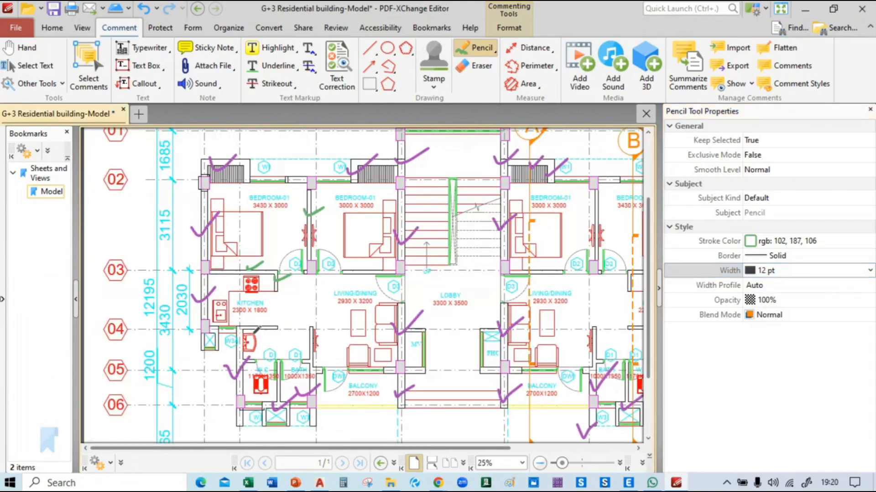
scroll(257, 330, "up", 2, "ctrl")
left_click_drag(364, 334, 389, 329)
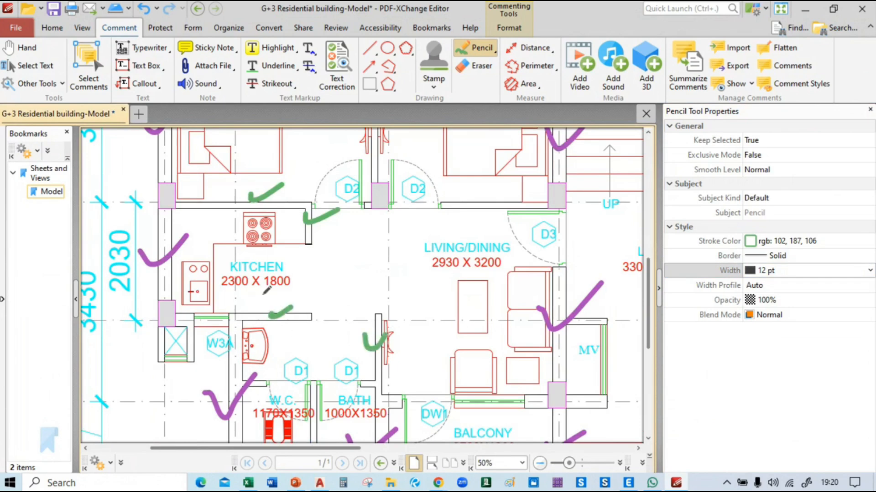
Step: Draw green ticks on the inner W.C. and bath walls, their partition, and the bedroom wall along grid line 03 between C and D
scroll(266, 290, "down", 1, "ctrl")
left_click_drag(263, 351, 280, 344)
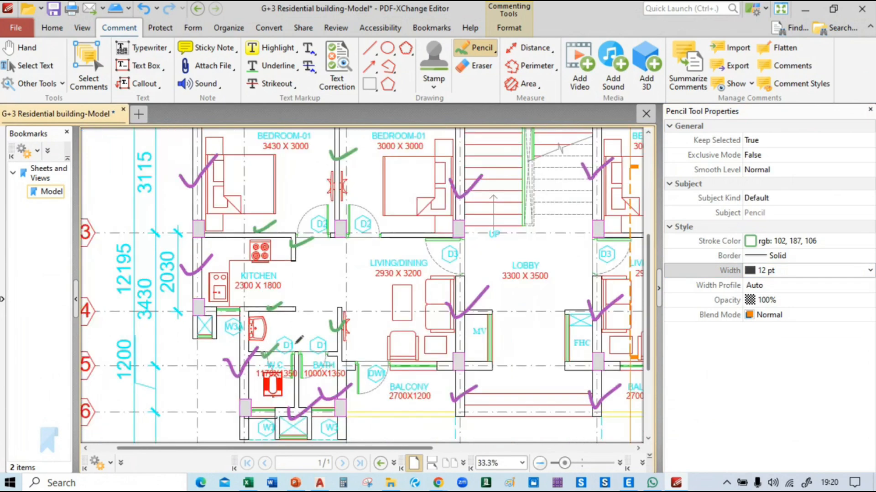
left_click_drag(283, 375, 336, 345)
scroll(409, 232, "up", 3)
scroll(235, 187, "down", 1, "ctrl")
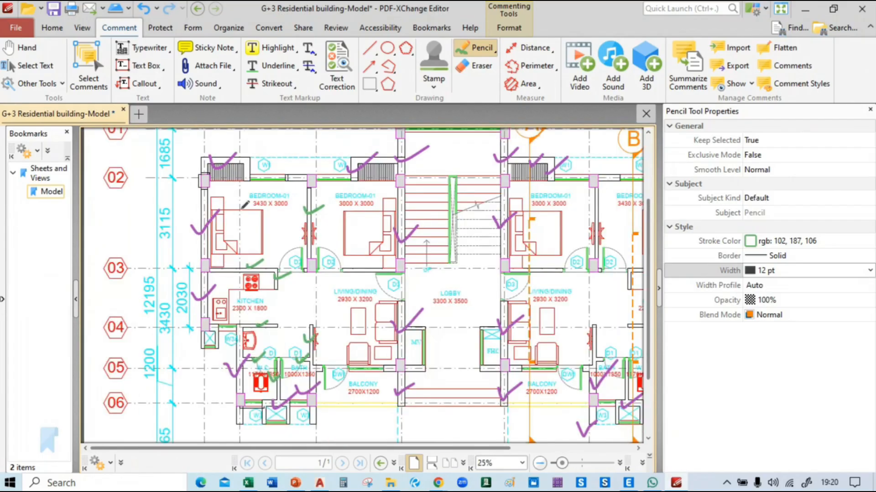
left_click_drag(364, 273, 374, 264)
Step: Draw green ticks on the bedroom partition near grid line F, the grid line 03 bedroom walls and the kitchen's short wall between E and H
scroll(377, 278, "down", 1, "ctrl")
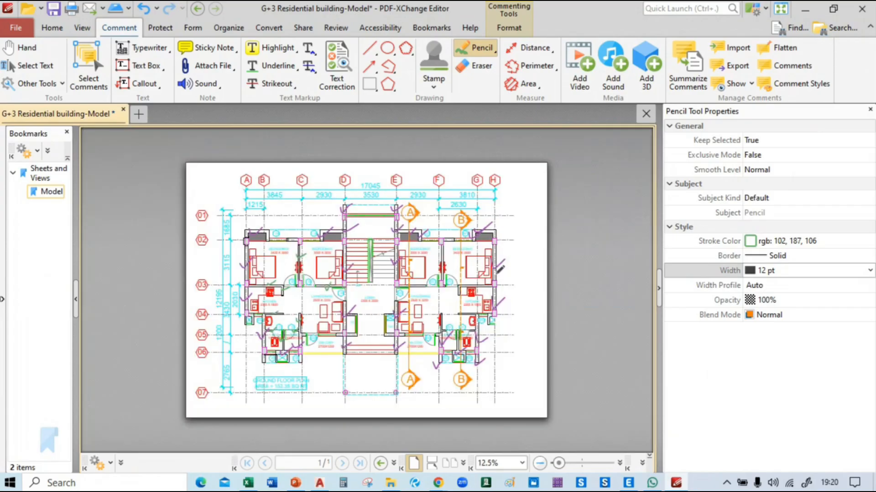
scroll(453, 271, "up", 2, "ctrl")
scroll(503, 245, "up", 1, "ctrl")
left_click_drag(468, 235, 502, 230)
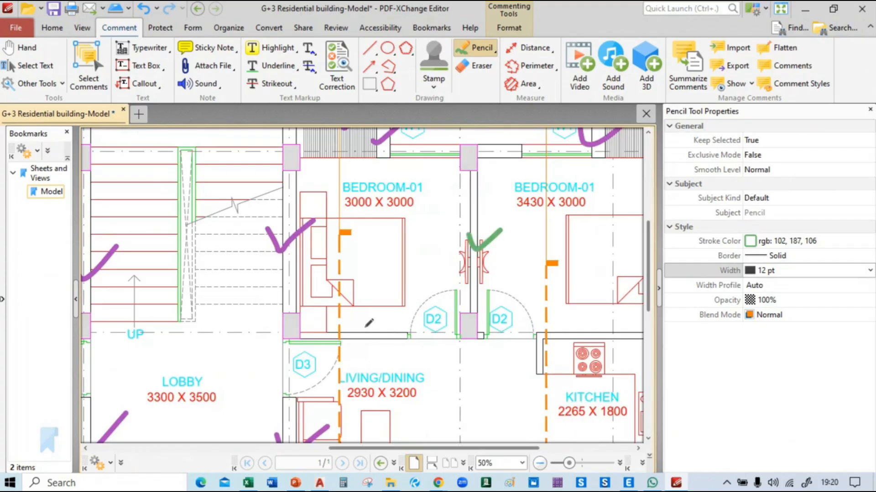
mouse_move(356, 323)
left_mouse_down()
mouse_move(381, 329)
mouse_move(395, 318)
left_mouse_up()
left_click_drag(559, 334, 592, 319)
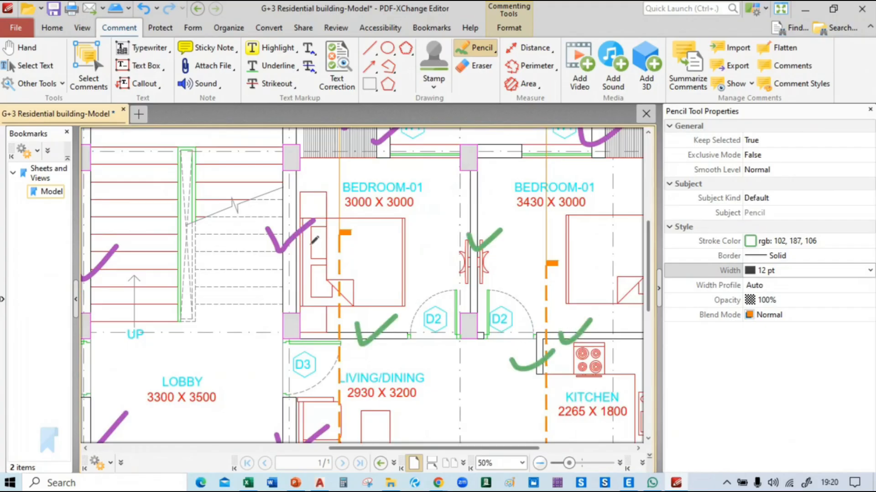
Step: Draw green ticks on the wash area's living room wall near grid line F and on the 2265 x 1800 kitchen's wall along grid line 04
scroll(519, 348, "down", 2, "ctrl")
scroll(522, 349, "up", 1, "ctrl")
scroll(501, 339, "up", 2, "ctrl")
mouse_move(442, 326)
left_mouse_down()
mouse_move(450, 331)
mouse_move(482, 302)
left_mouse_up()
left_click_drag(565, 293, 601, 277)
scroll(414, 287, "down", 2, "ctrl")
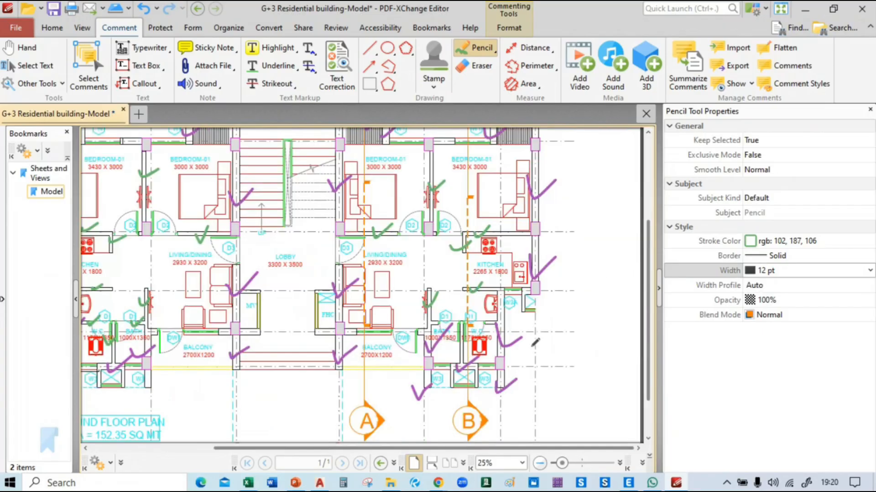
Step: Draw green ticks on the inner bath and W.C. walls and their partition between grid lines F and G
scroll(413, 297, "up", 2, "ctrl")
left_click_drag(337, 329, 374, 319)
mouse_move(408, 270)
left_mouse_down()
mouse_move(413, 280)
mouse_move(440, 244)
left_mouse_up()
mouse_move(279, 273)
left_mouse_down()
mouse_move(287, 287)
mouse_move(353, 246)
left_mouse_up()
scroll(512, 285, "down", 2, "ctrl")
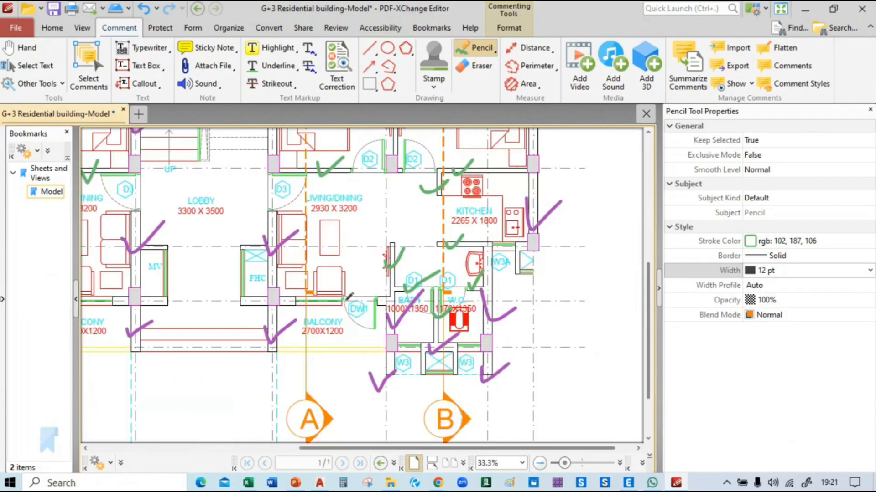
Step: Draw green marks on the MV and FHC enclosure walls along grid line 04 beside the lobby
scroll(410, 296, "up", 2, "ctrl")
scroll(318, 309, "down", 4, "ctrl")
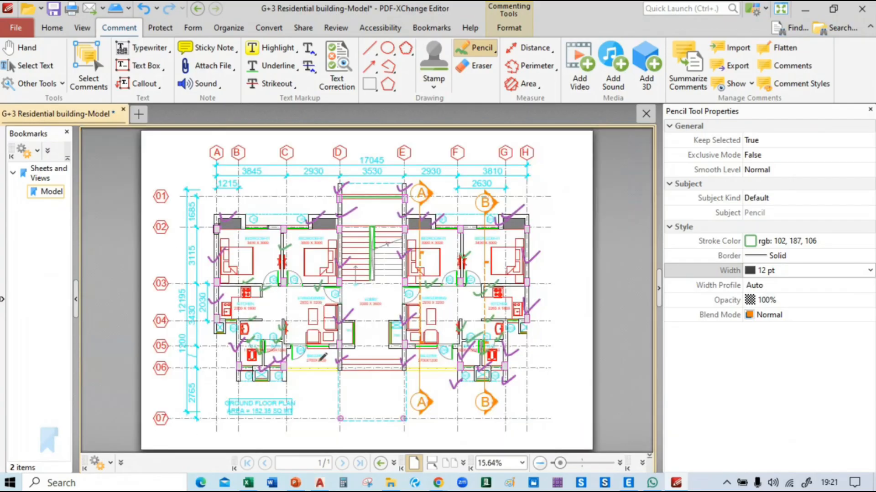
scroll(323, 357, "up", 3, "ctrl")
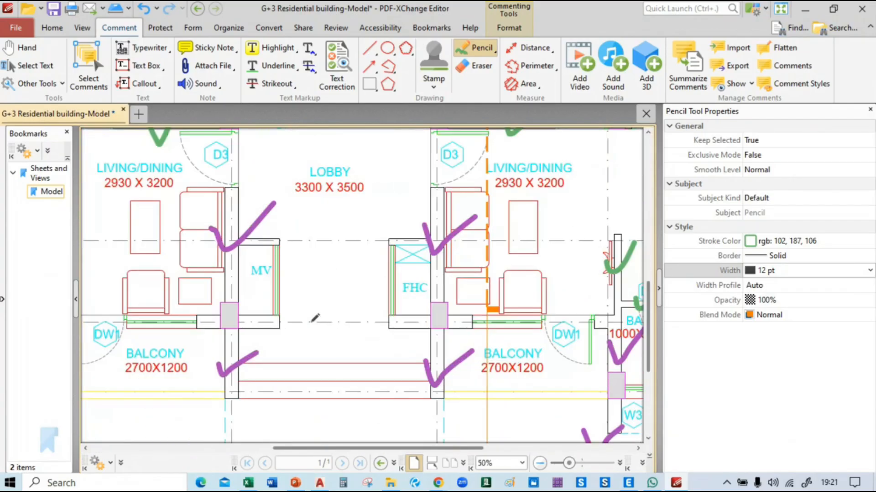
scroll(248, 245, "up", 1, "ctrl")
left_click_drag(274, 250, 303, 231)
left_click_drag(441, 237, 429, 249)
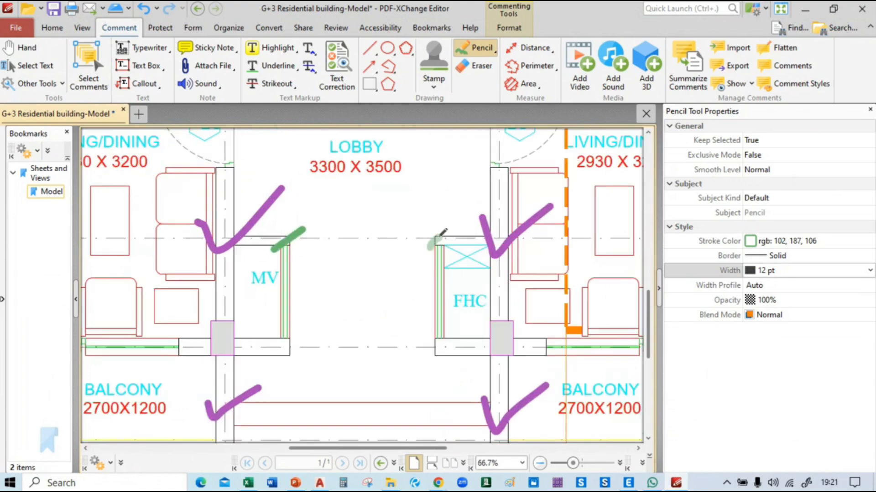
scroll(358, 267, "down", 4, "ctrl")
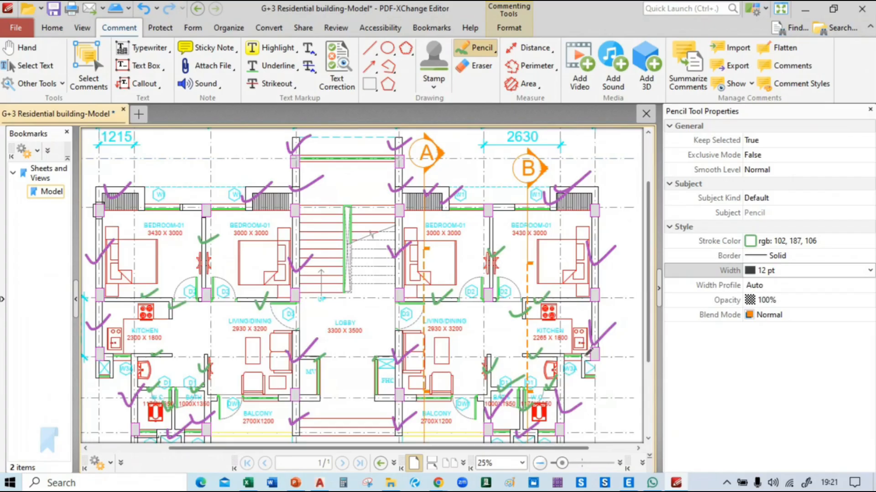
Step: Close the pencil properties and arrange the marked PDF and the ETABS Plinth(GF) plan view side by side
left_click(870, 110)
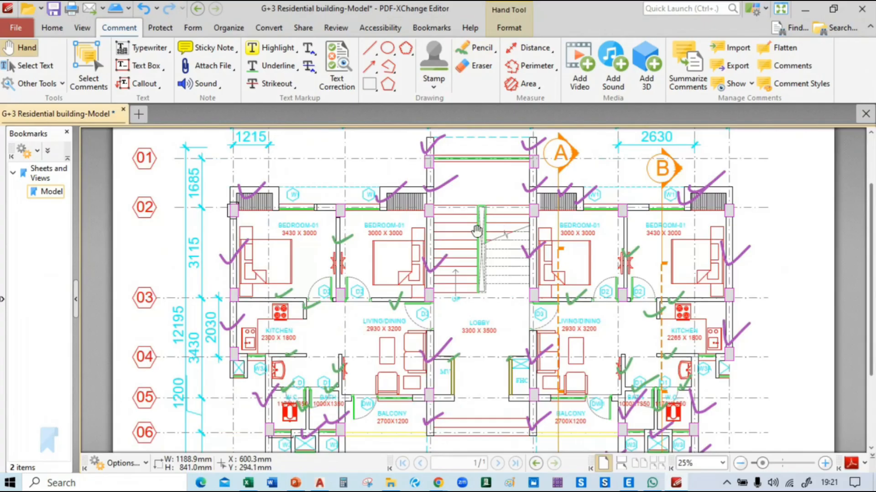
key("super+Left")
mouse_move(631, 479)
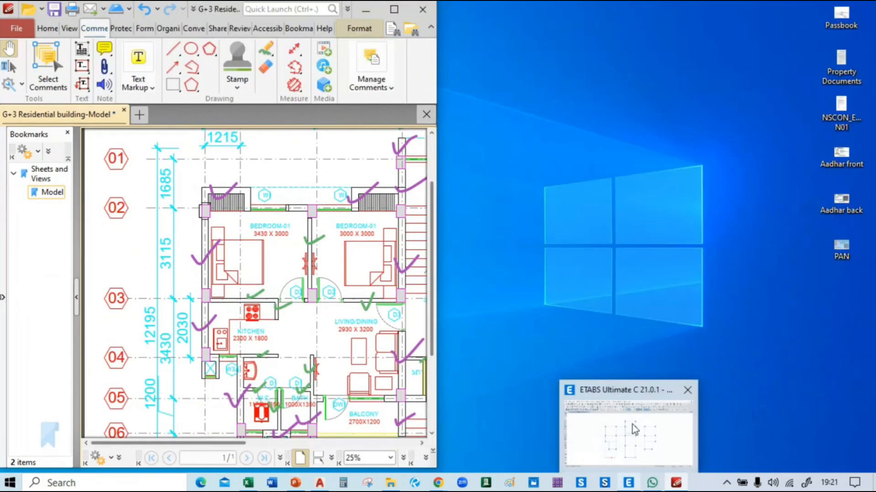
left_click(633, 430)
key("super+Right")
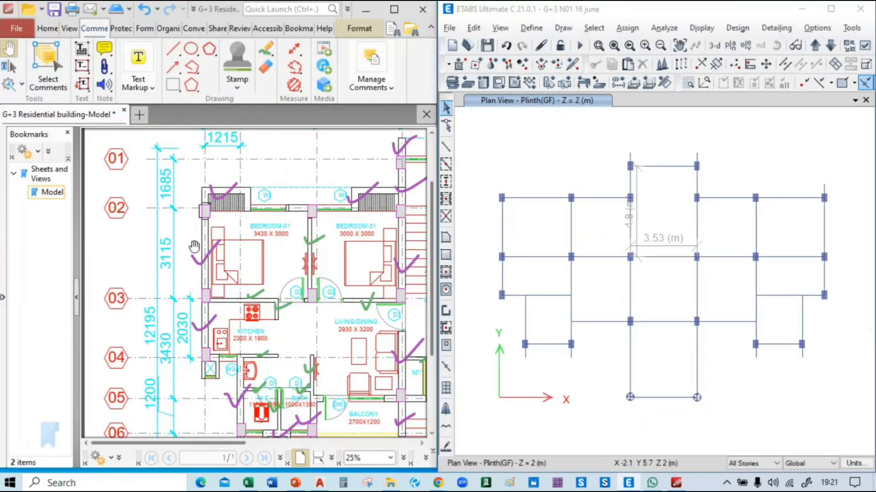
scroll(228, 228, "down", 3)
scroll(254, 205, "up", 2)
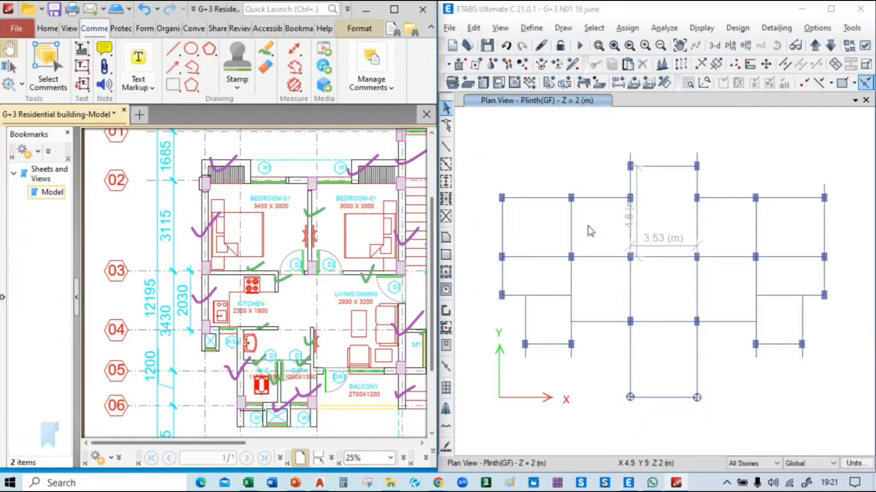
left_click(815, 45)
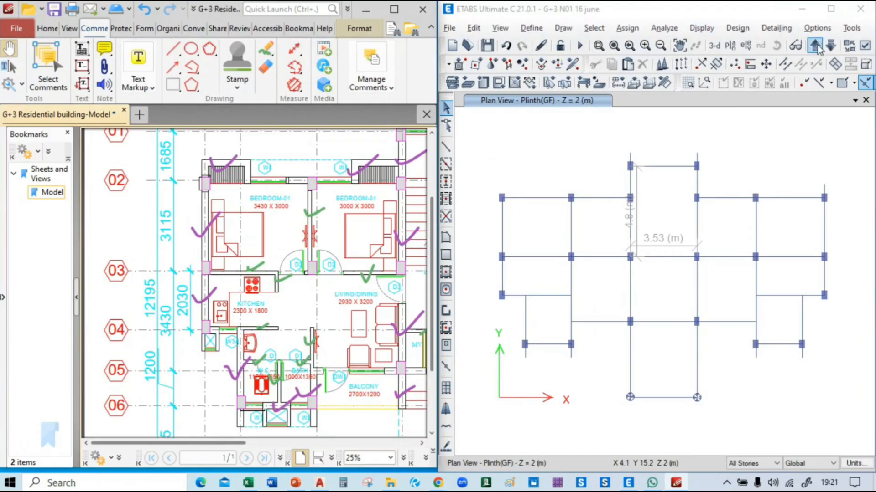
left_click(830, 45)
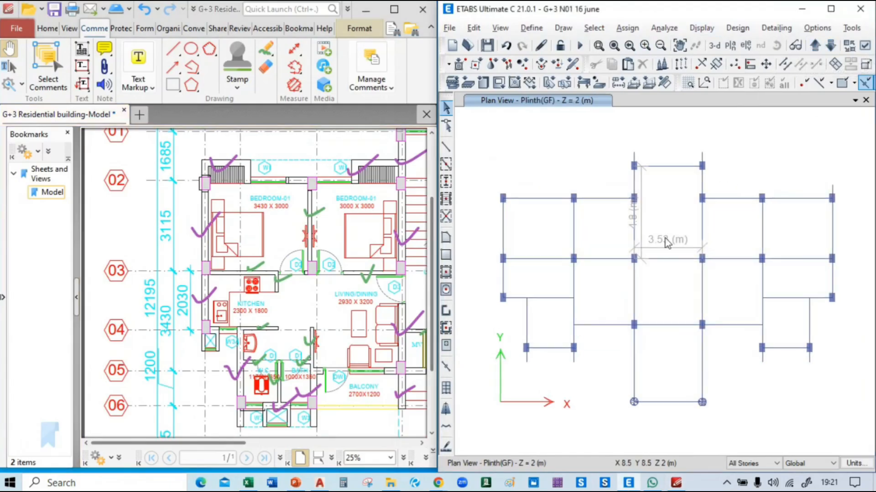
Step: Switch to the AutoCAD drawing and examine the building section's ground floor levels, beams and wall heights at the bedroom and kitchen
key("alt+Tab")
left_click(505, 308)
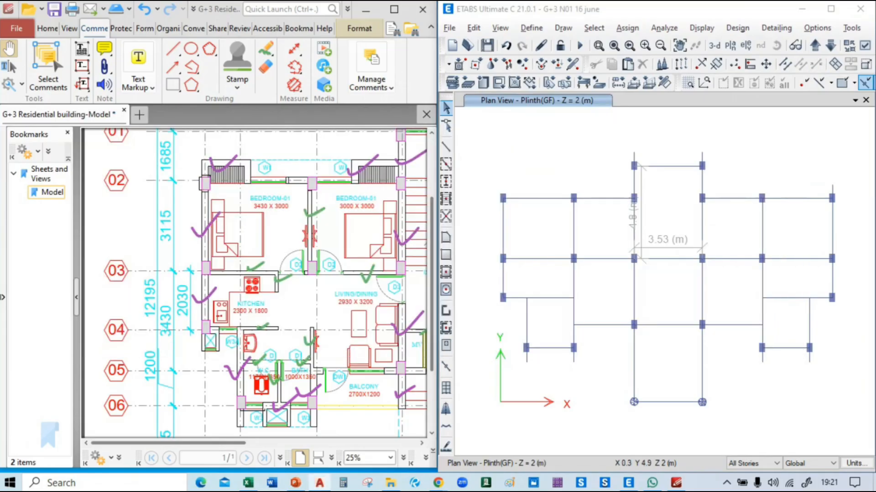
middle_click_drag(731, 321, 450, 220)
scroll(465, 259, "up", 3)
scroll(467, 260, "up", 3)
middle_click_drag(479, 260, 495, 121)
middle_click_drag(493, 303, 872, 343)
mouse_move(446, 319)
middle_mouse_down()
mouse_move(776, 303)
mouse_move(331, 294)
mouse_move(436, 287)
middle_mouse_up()
scroll(669, 260, "down", 5)
middle_click_drag(668, 260, 582, 329)
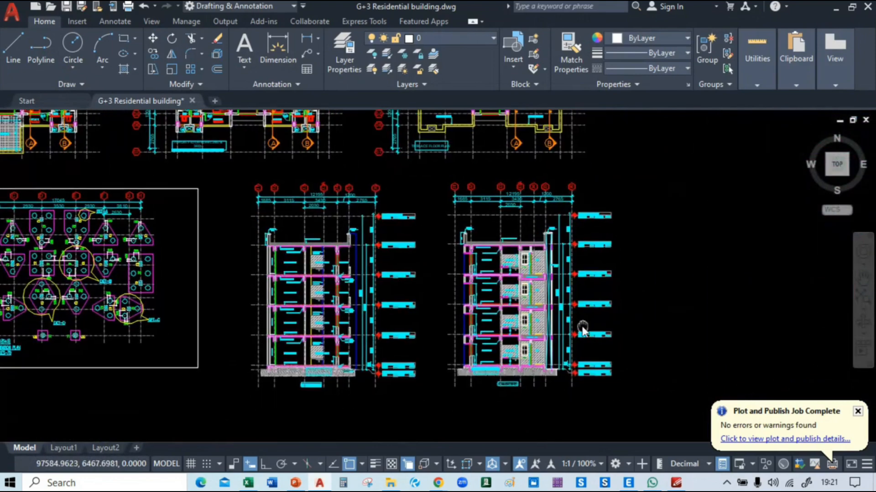
scroll(451, 381, "up", 8)
middle_click_drag(560, 273, 523, 273)
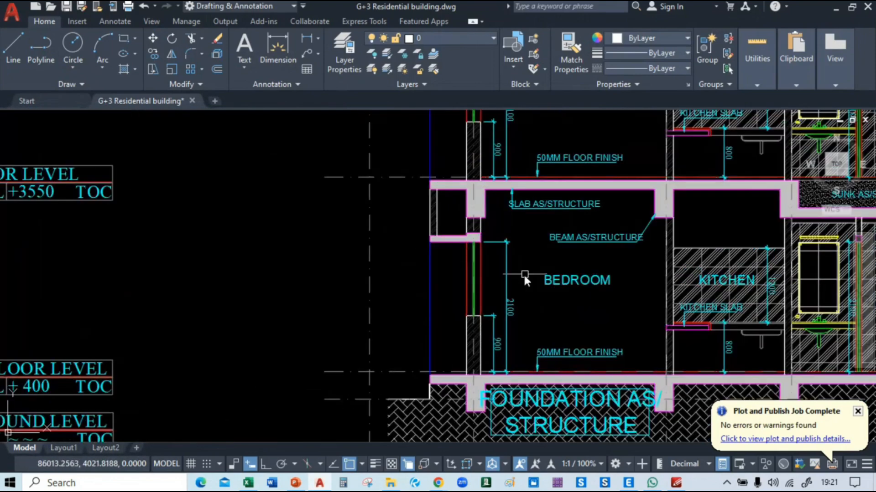
Step: Switch to the Complete Excel N02 workbook's Wall Load sheet
key("alt+Tab")
key("Tab")
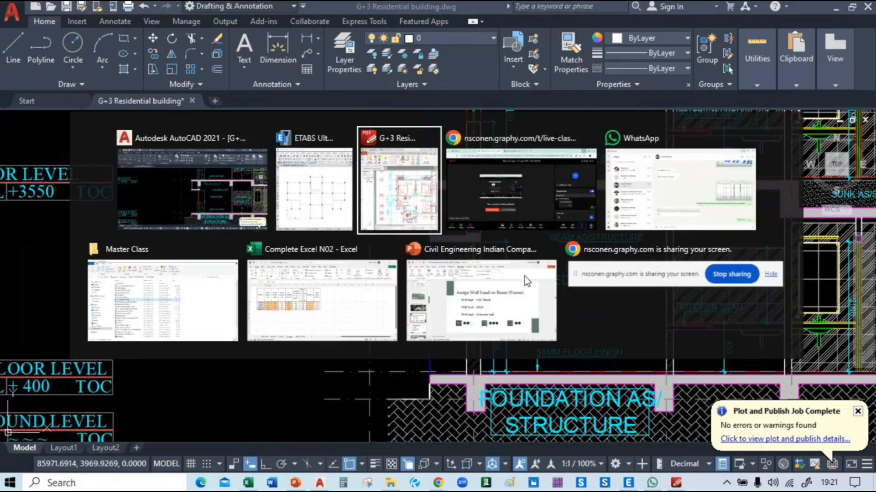
key("Tab")
key("Tab")
key("Tab")
key("Tab")
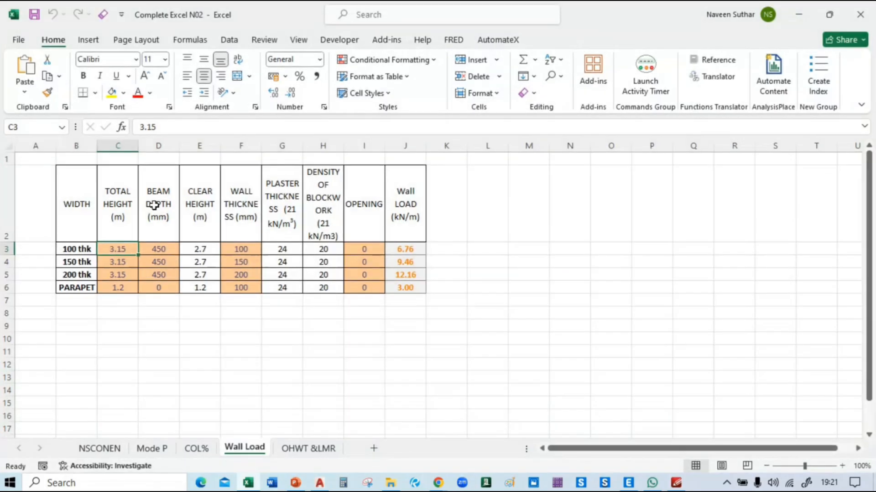
Step: Set the wall thickness of the first two wall rows to 115 mm and 230 mm
left_click(84, 205)
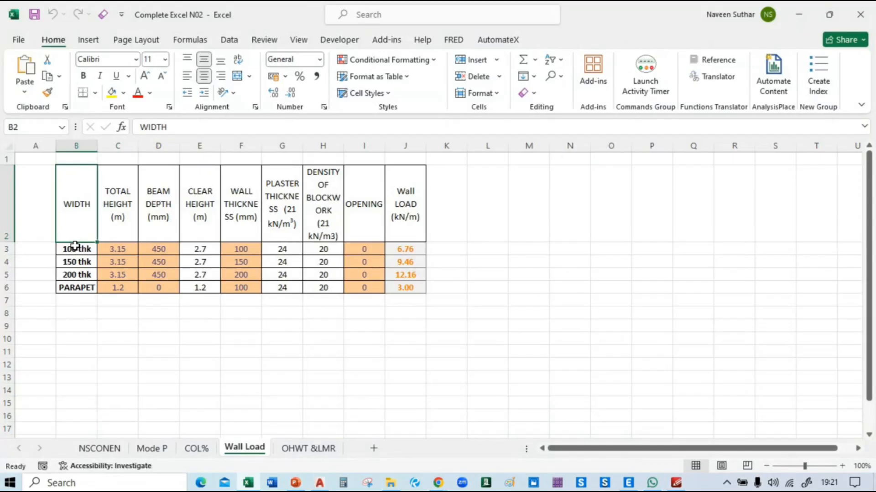
left_click(245, 193)
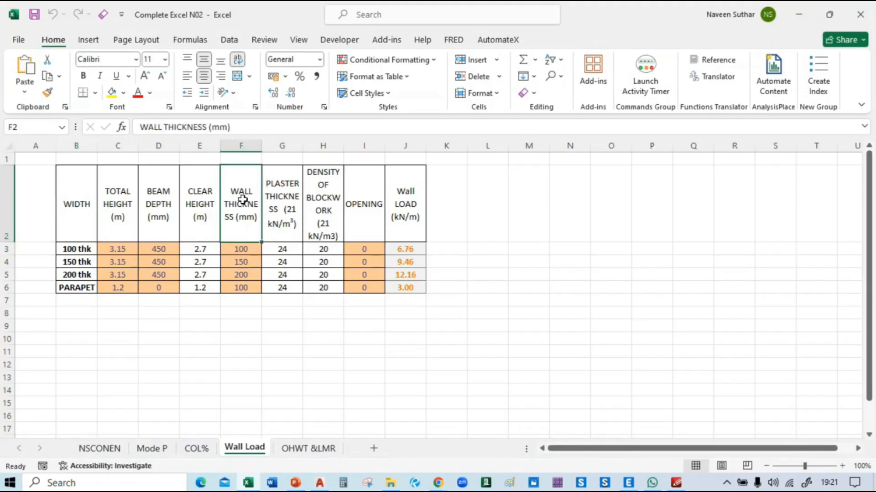
left_click(249, 249)
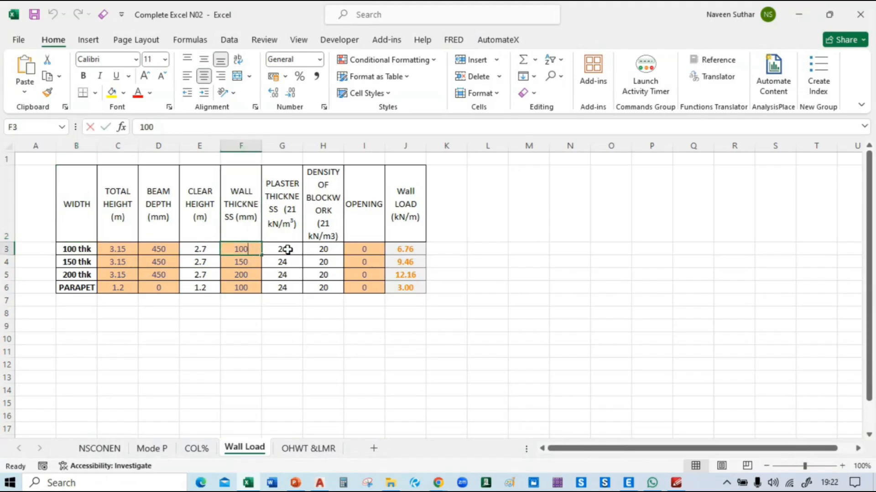
type("115")
key("Return")
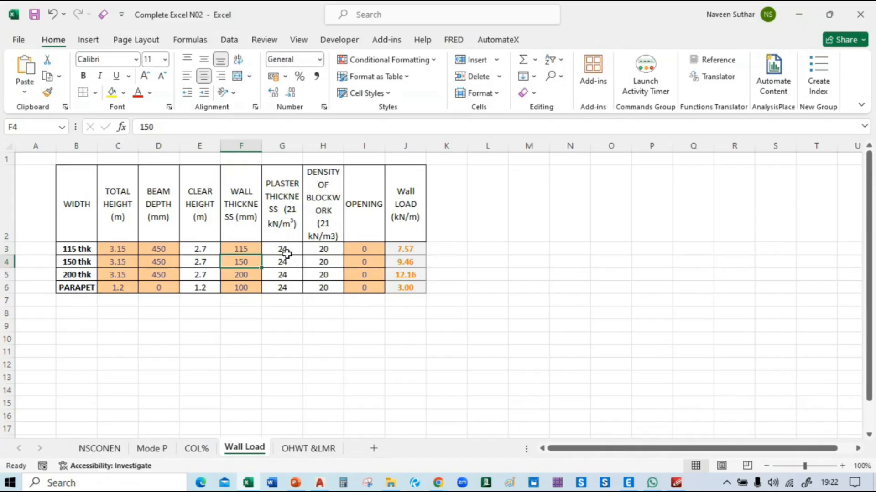
type("3")
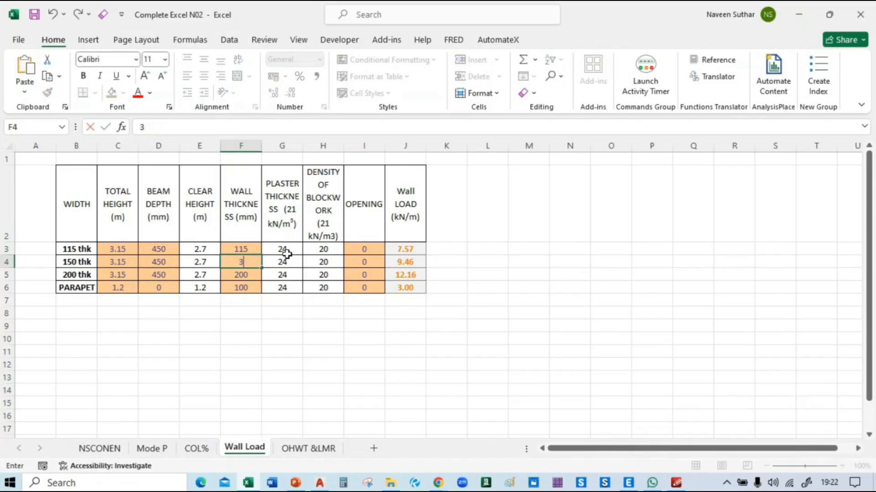
type("230")
key("Return")
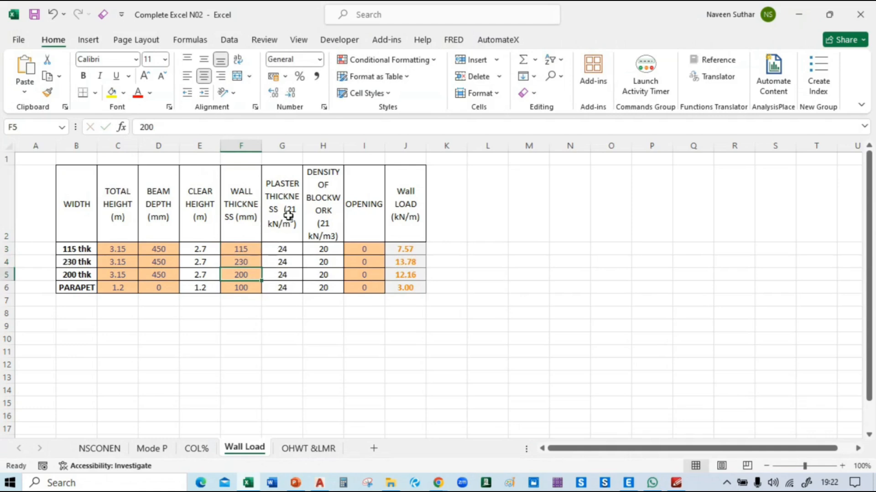
Step: Set the blockwork density of the 115 mm and 230 mm wall rows to 19 kN/m3
left_click(330, 251)
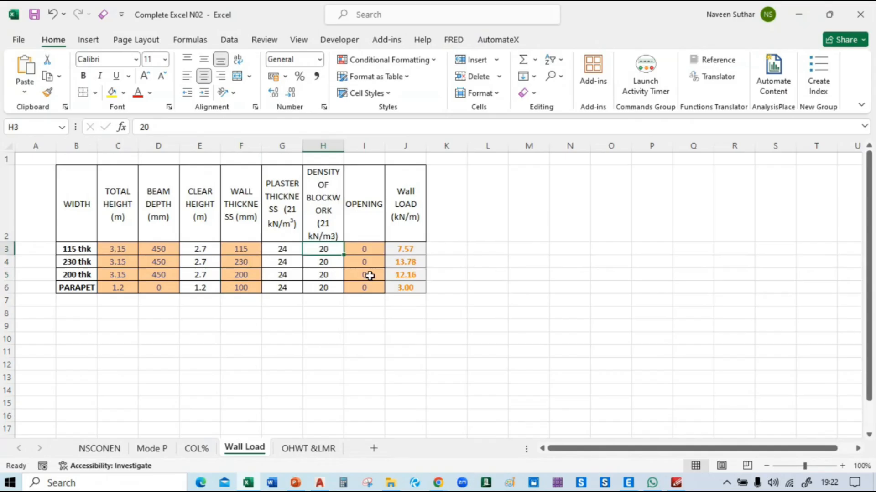
type("19")
key("Return")
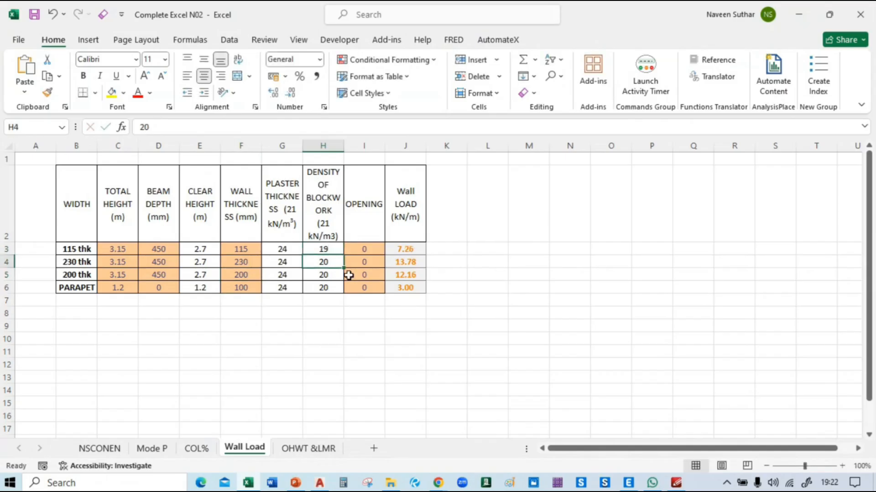
type("19")
key("Return")
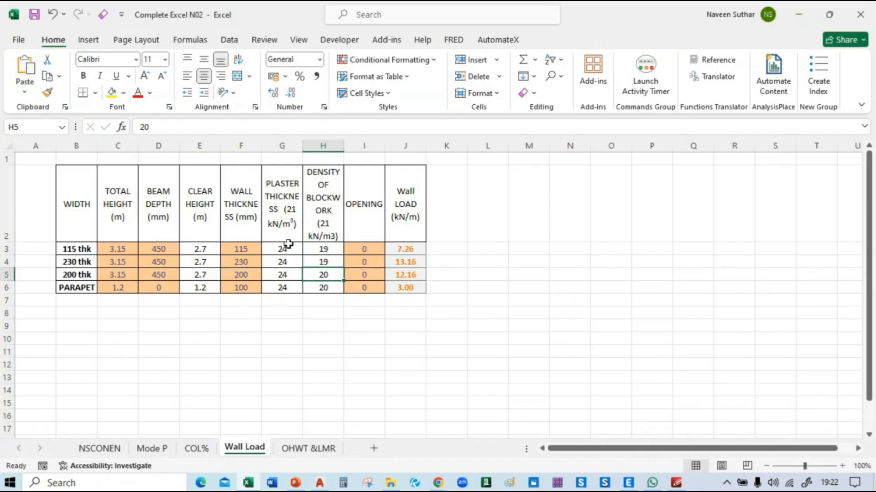
Step: Examine the bedroom's external wall in the AutoCAD section, and check the 115 mm wall's plaster thickness in the Excel sheet
key("alt+Tab")
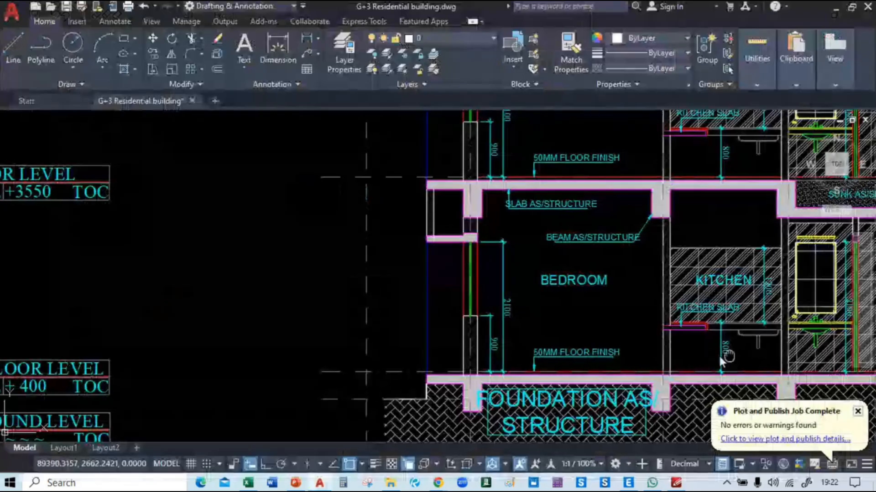
mouse_move(718, 354)
middle_mouse_down()
mouse_move(287, 342)
mouse_move(390, 292)
middle_mouse_up()
scroll(336, 292, "up", 4)
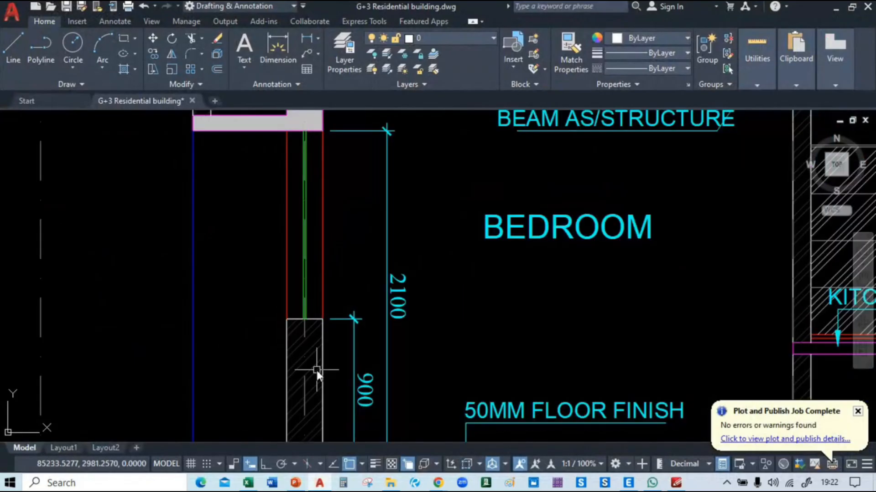
middle_click_drag(318, 367, 314, 338)
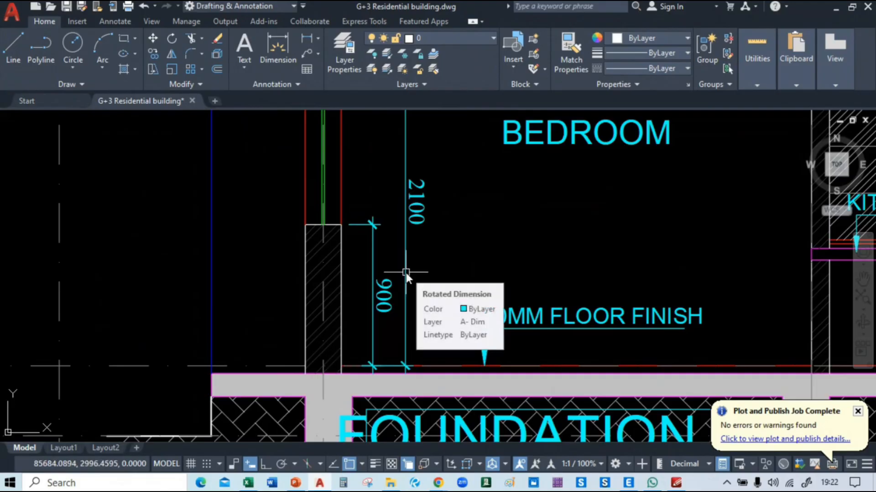
key("alt+Tab")
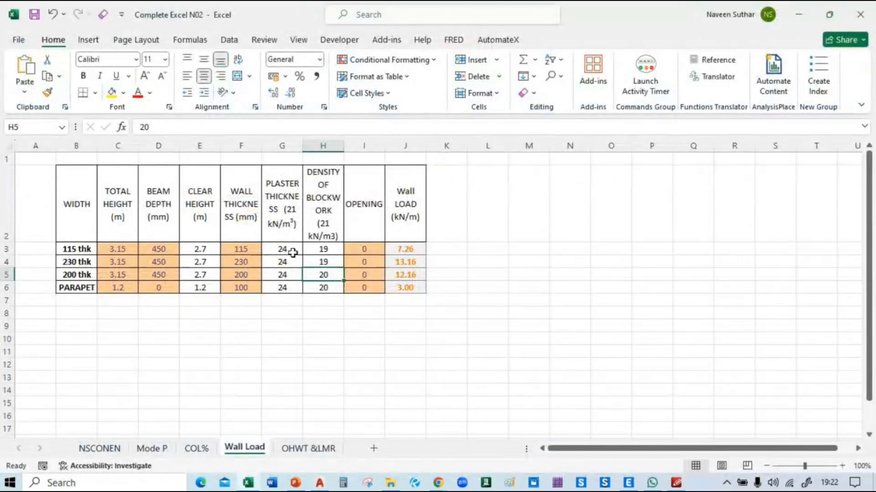
left_click(287, 250)
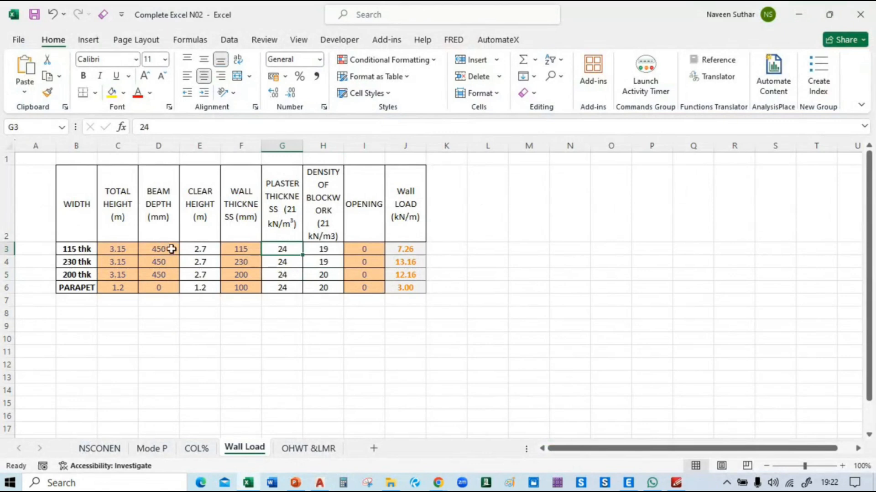
Step: Switch to the AutoCAD drawing and bring the lower floors of Section B-B into view
key("alt+Tab")
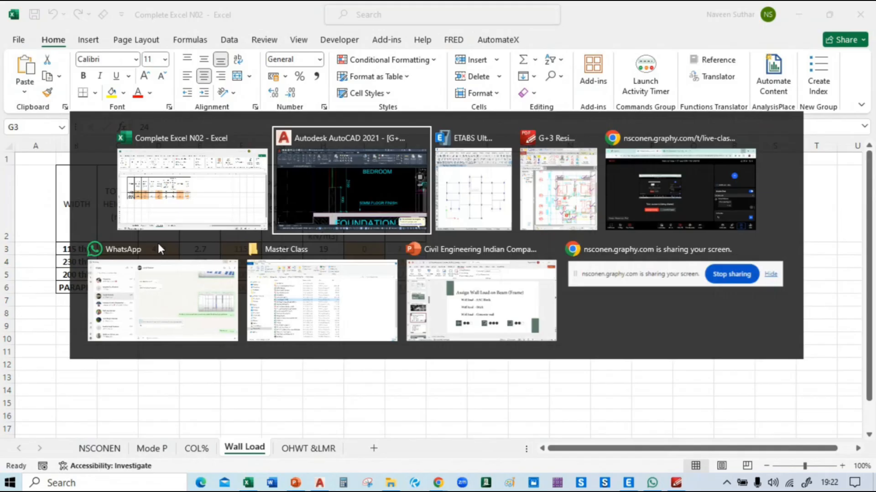
scroll(340, 292, "down", 4)
scroll(341, 292, "up", 1)
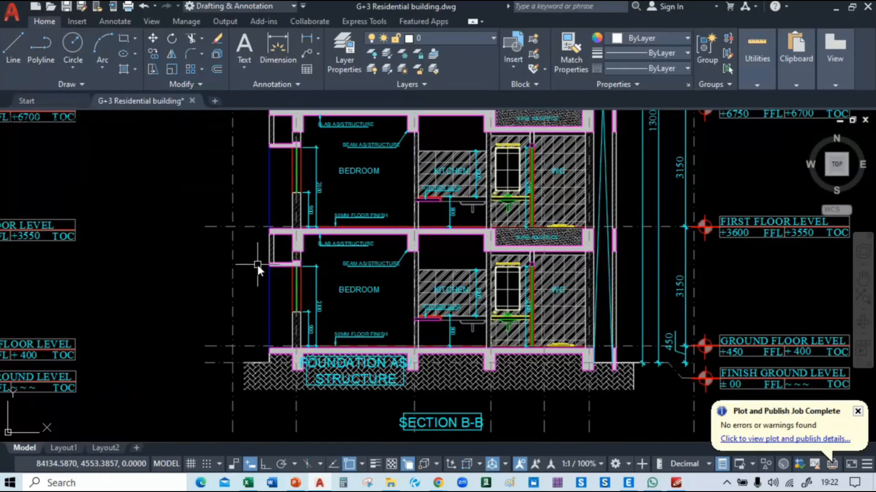
Step: Set up a plot with the previous plot settings and a window around the lower floors of Section B-B
key("ctrl+p")
left_click(338, 106)
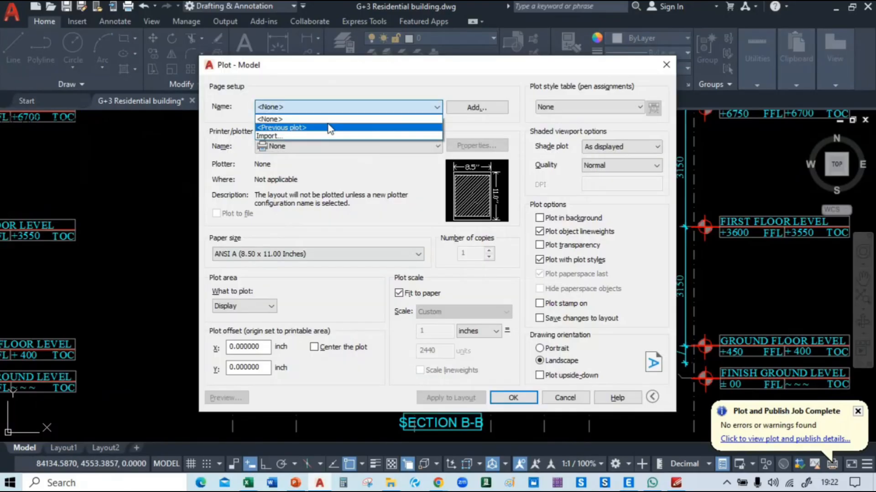
left_click(329, 129)
left_click(326, 306)
scroll(246, 196, "down", 2)
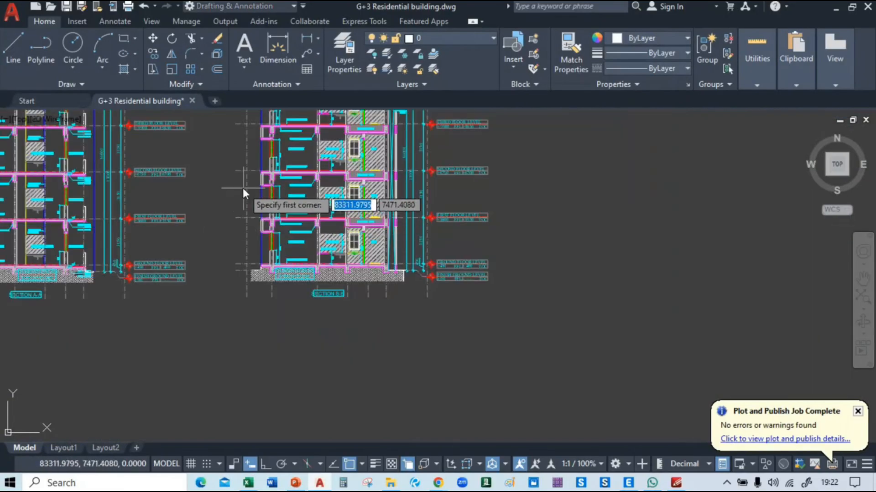
scroll(242, 188, "up", 1)
left_click(210, 189)
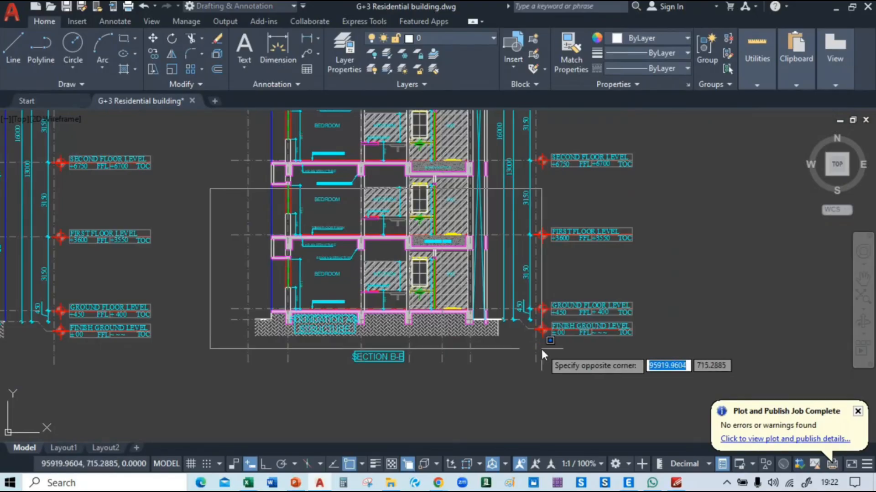
left_click(542, 351)
Step: Preview the plot and try to save it over the existing G+3 Residential building-Model PDF
left_click(226, 397)
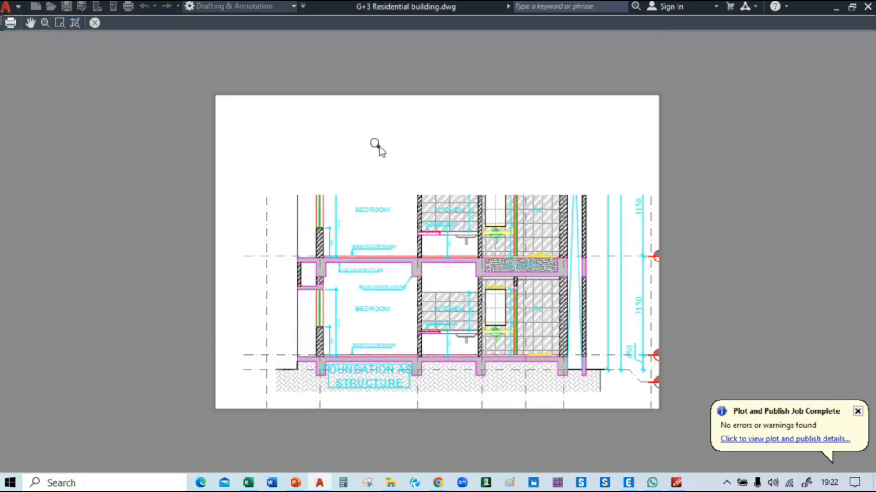
right_click(376, 145)
left_click(416, 169)
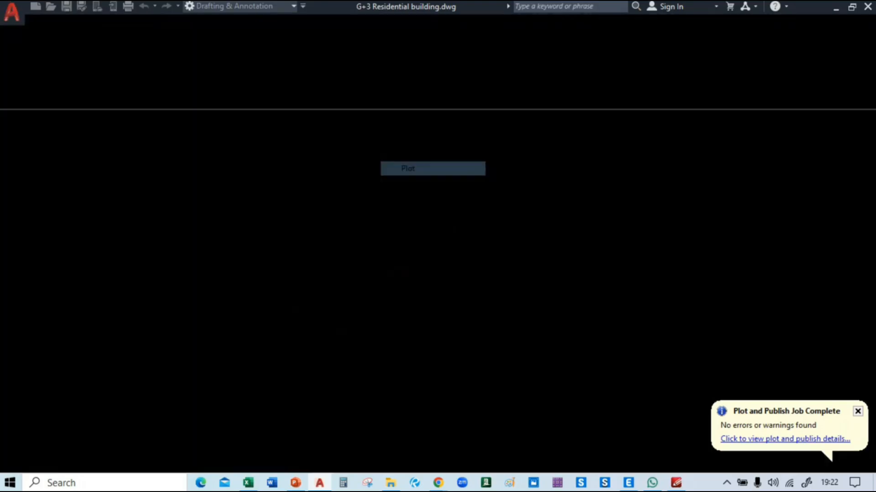
left_click(603, 345)
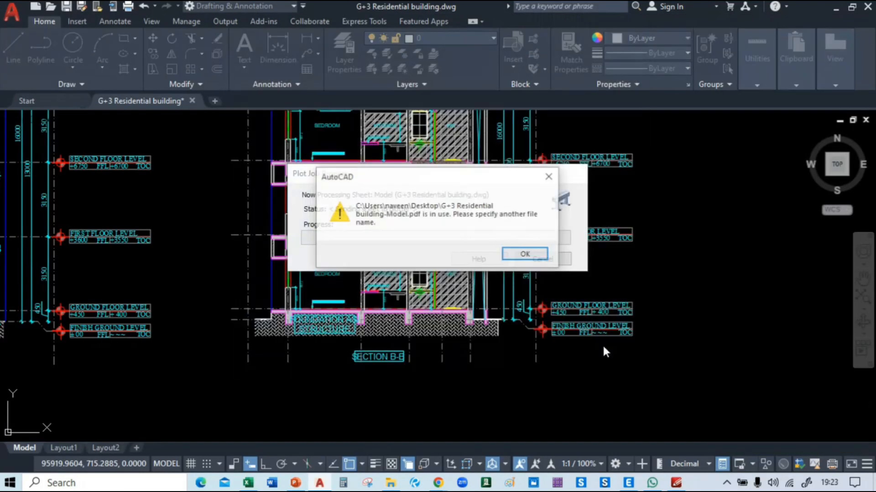
left_click(542, 257)
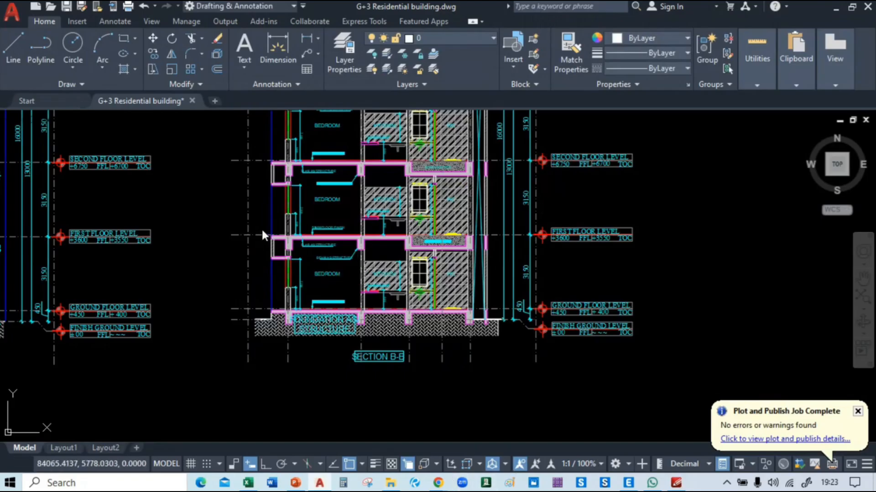
Step: Reload the previous plot settings and define a plot window around Section B-B's lower floors, including the section title
key("ctrl+p")
left_click(332, 106)
left_click(292, 121)
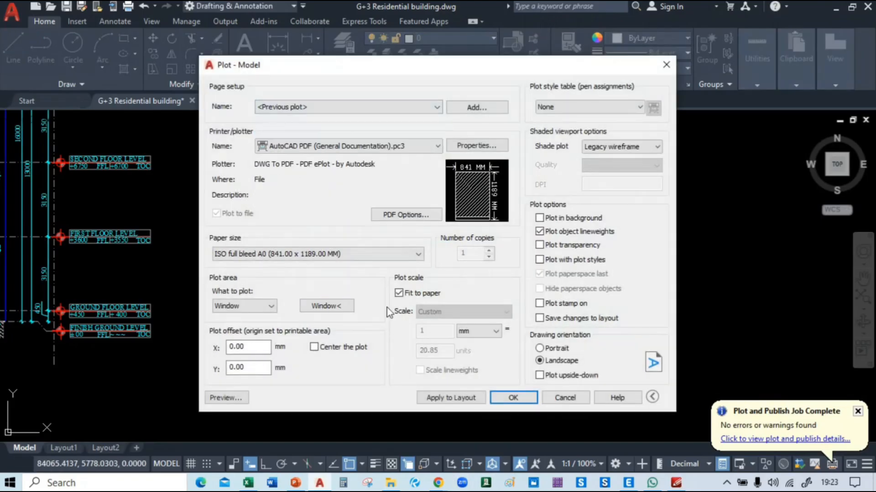
left_click(326, 305)
left_click(218, 195)
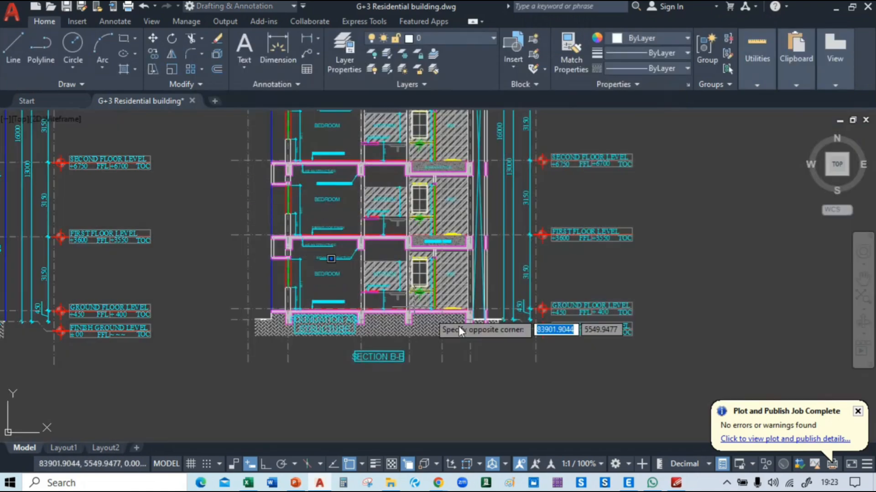
left_click(553, 382)
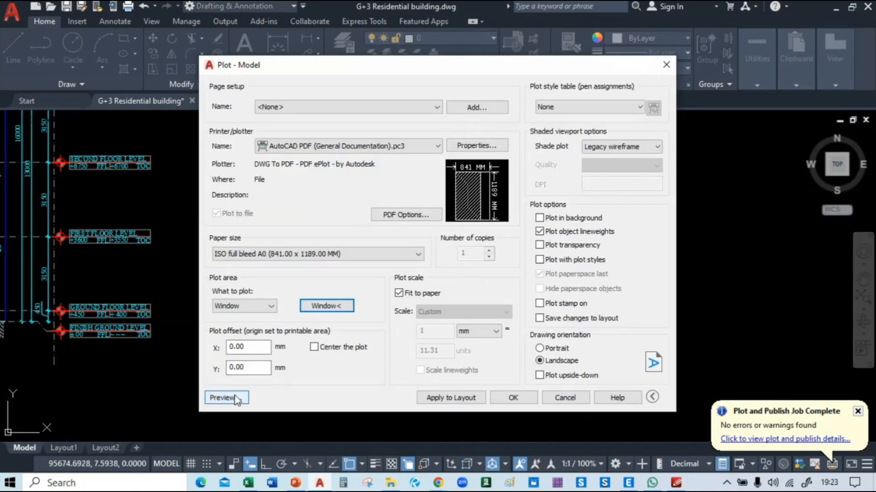
Step: Preview the plot and save it to the Desktop as the PDF "G+3 Residential building-Model N01"
left_click(236, 399)
right_click(350, 191)
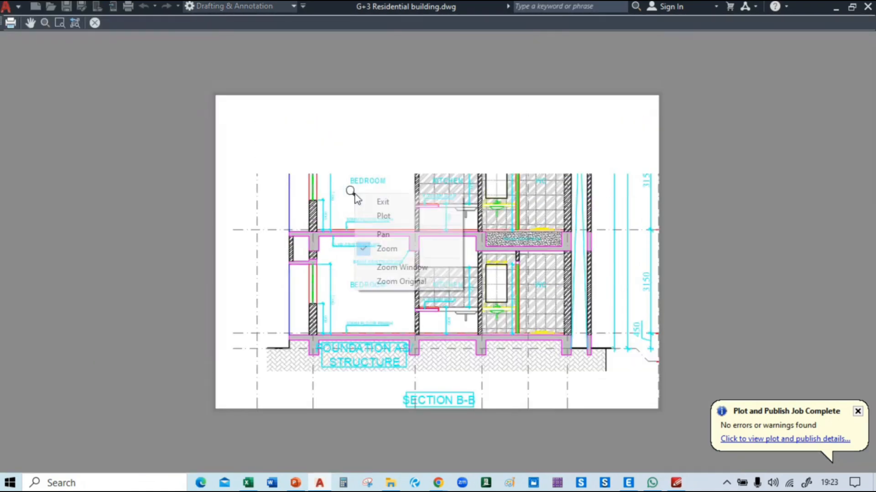
left_click(405, 223)
left_click(472, 347)
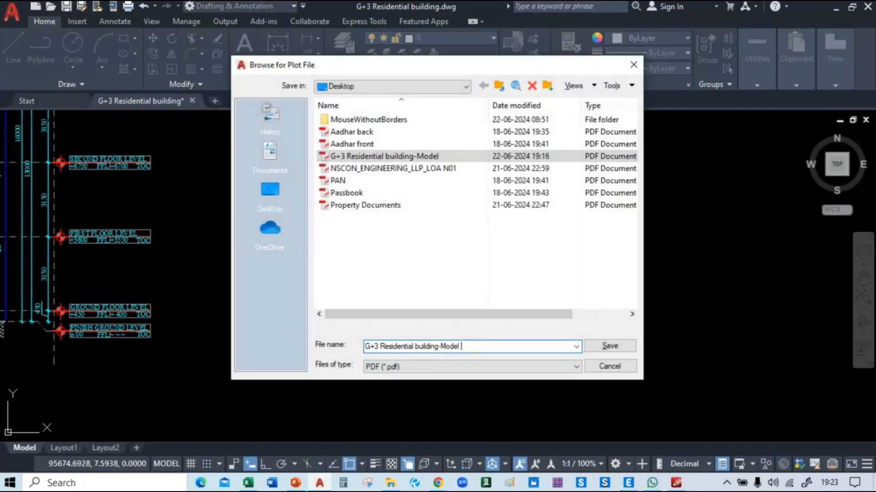
type("N01")
left_click(622, 348)
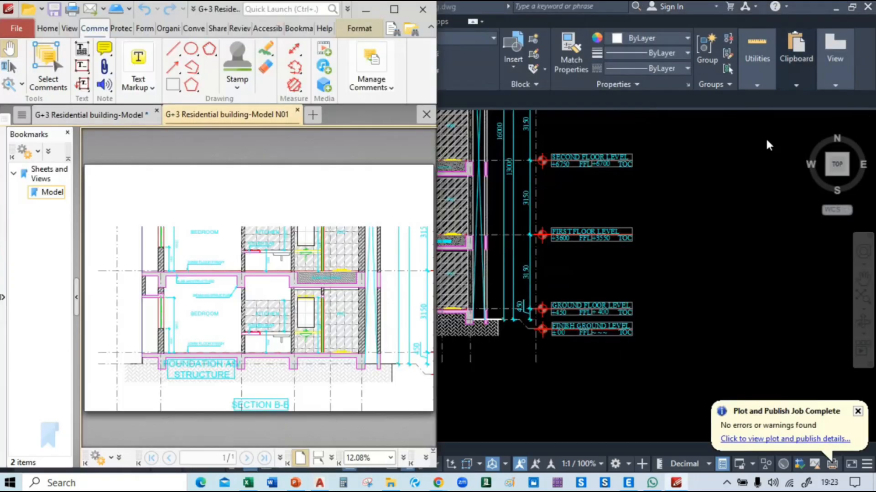
Step: Maximize the plotted PDF and draw a green double-headed pencil arrow from the slab's underside to the floor in the ground floor bedroom
left_click(402, 10)
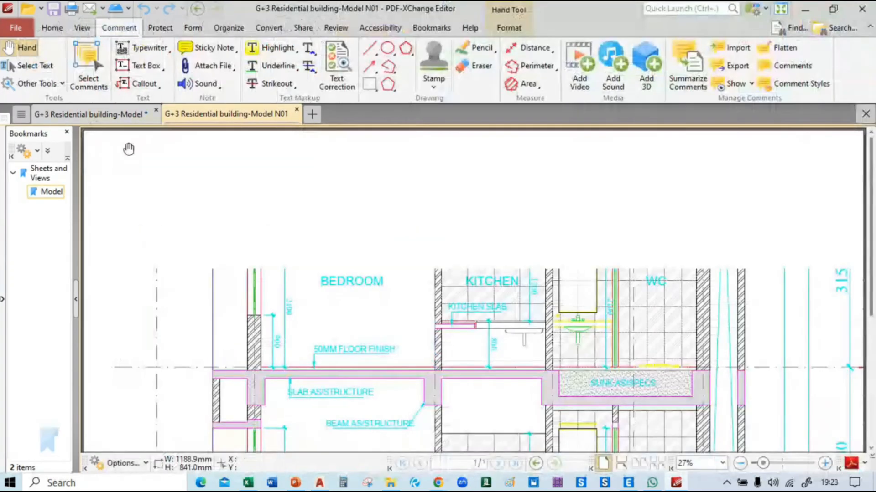
scroll(407, 243, "up", 5, "ctrl")
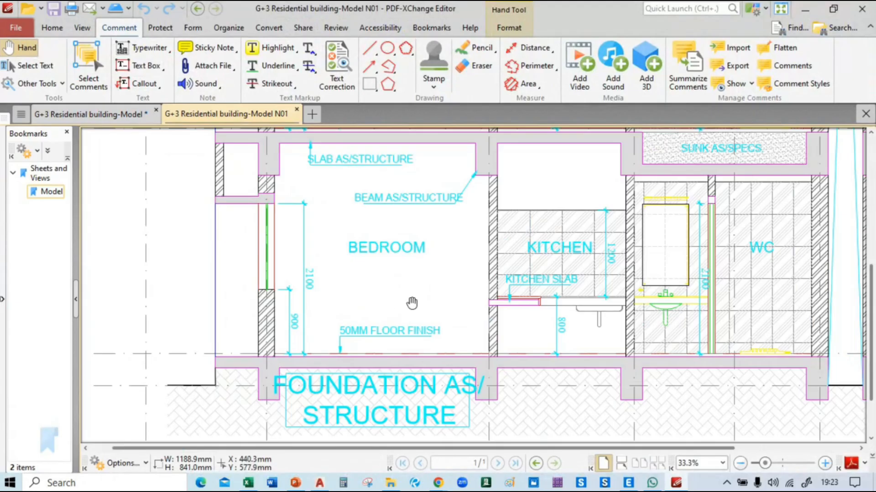
scroll(412, 303, "up", 1)
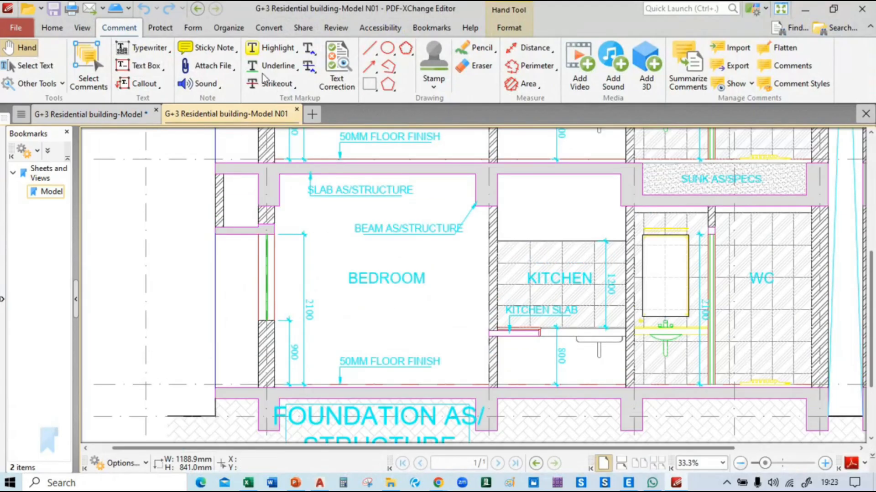
left_click(369, 48)
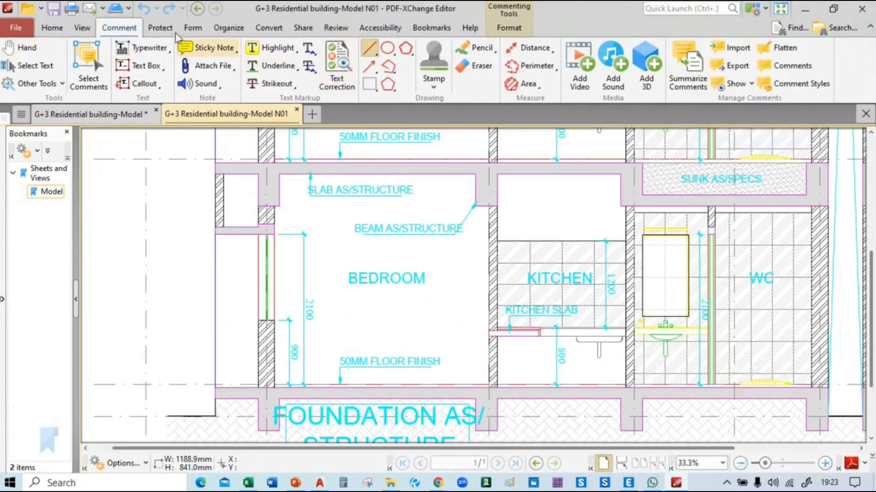
left_click(476, 47)
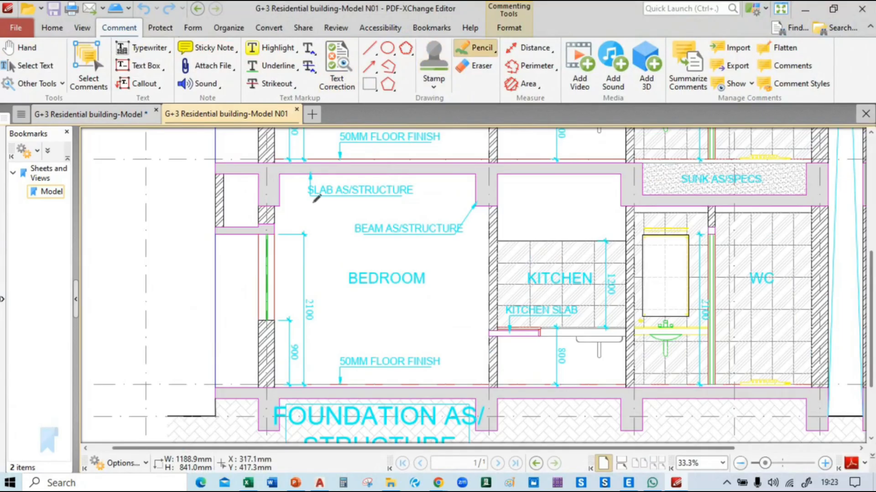
mouse_move(316, 181)
left_mouse_down()
mouse_move(316, 387)
mouse_move(330, 369)
left_mouse_up()
left_click_drag(324, 177, 332, 184)
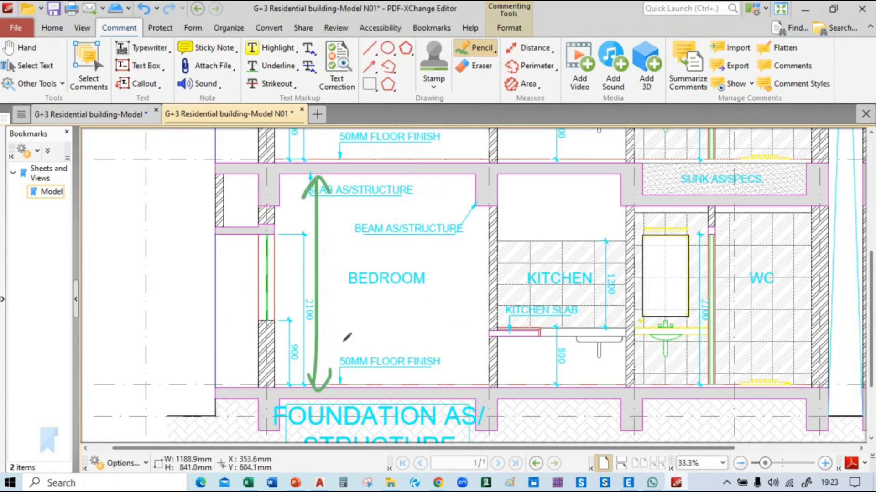
Step: Pencil an "h" beside the bedroom arrow and add double-headed arrows along the outer wall's height and the beam's depth
mouse_move(329, 257)
left_mouse_down()
mouse_move(330, 279)
mouse_move(355, 283)
left_mouse_up()
mouse_move(253, 206)
left_mouse_down()
mouse_move(253, 386)
mouse_move(285, 358)
left_mouse_up()
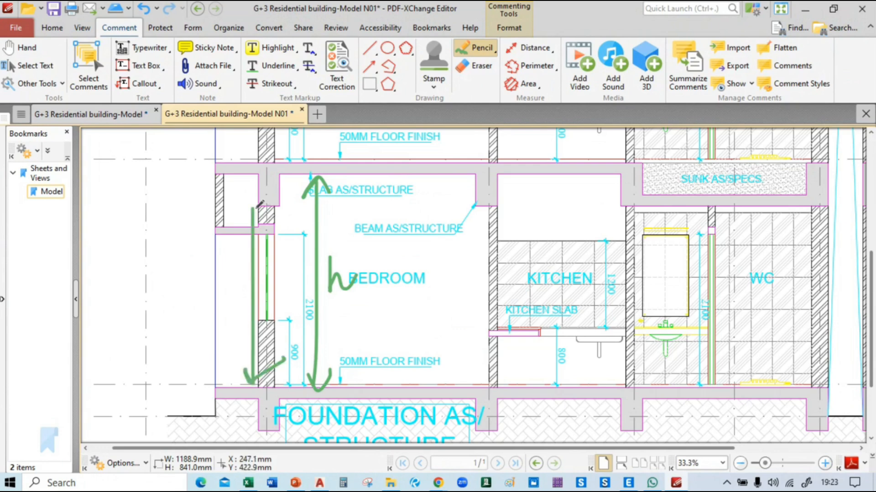
left_click_drag(258, 203, 263, 226)
mouse_move(245, 175)
left_mouse_down()
mouse_move(246, 205)
mouse_move(255, 184)
left_mouse_up()
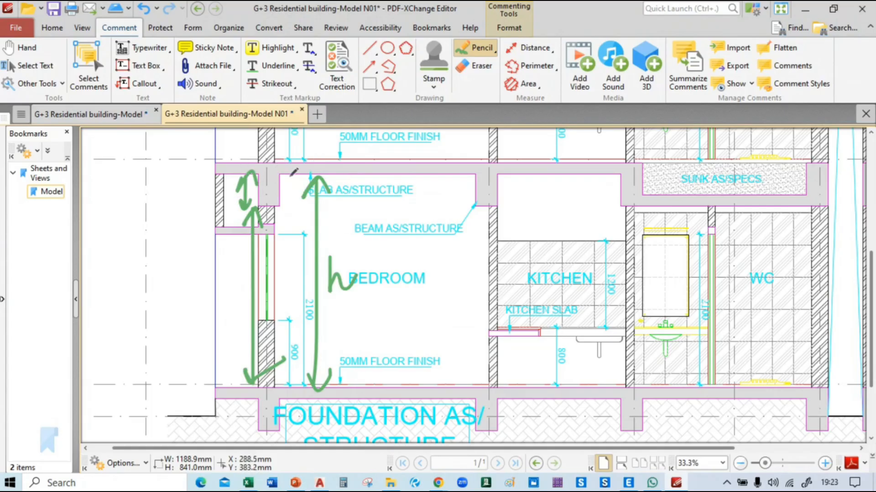
mouse_move(289, 162)
left_mouse_down()
mouse_move(286, 200)
mouse_move(296, 177)
left_mouse_up()
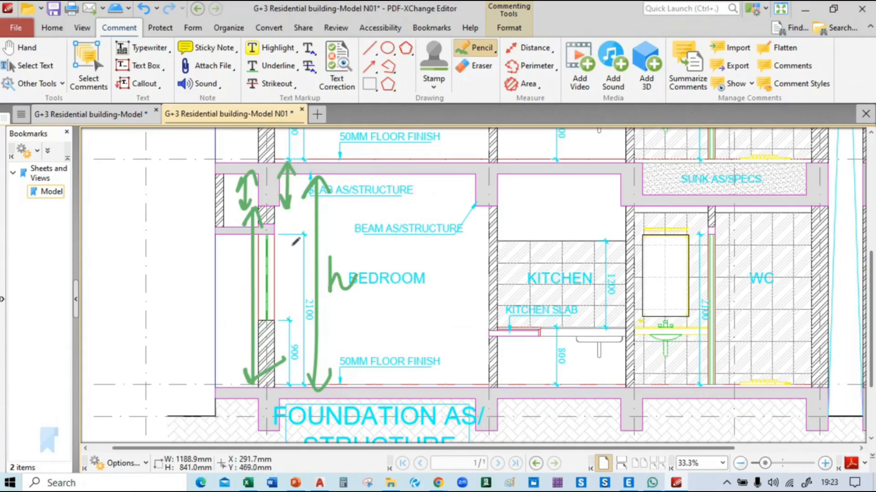
Step: Switch to the Excel Wall Load sheet and select the beam depth cell of the 115 thk row
key("alt+Tab")
key("alt+Tab")
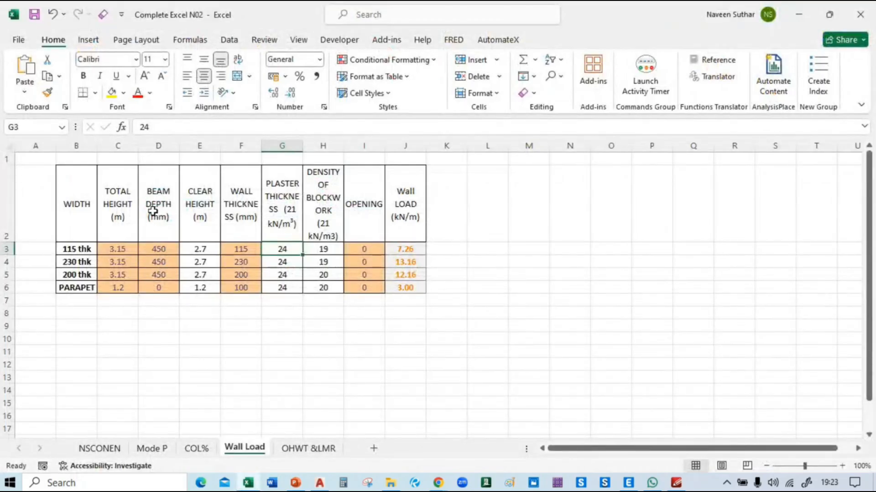
left_click(158, 254)
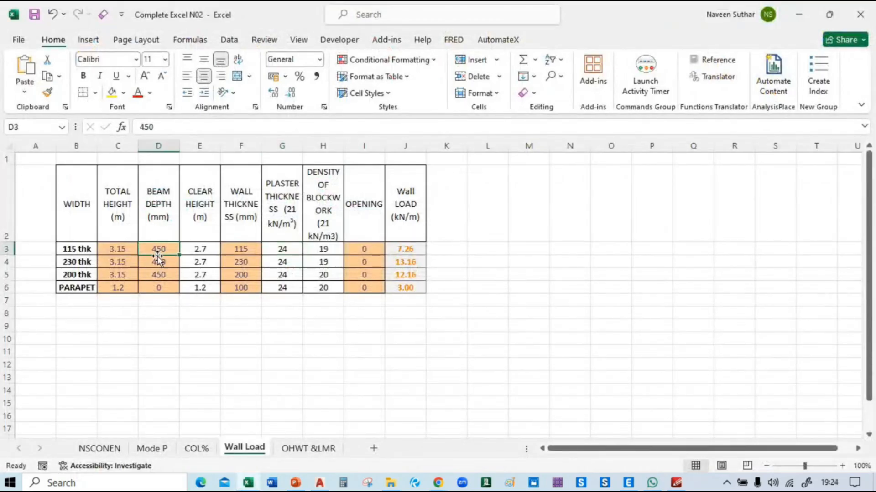
Step: Switch to AutoCAD and examine the typical slab and beam size notes under the ground floor roof framing plan
key("alt+Tab")
key("alt+Tab")
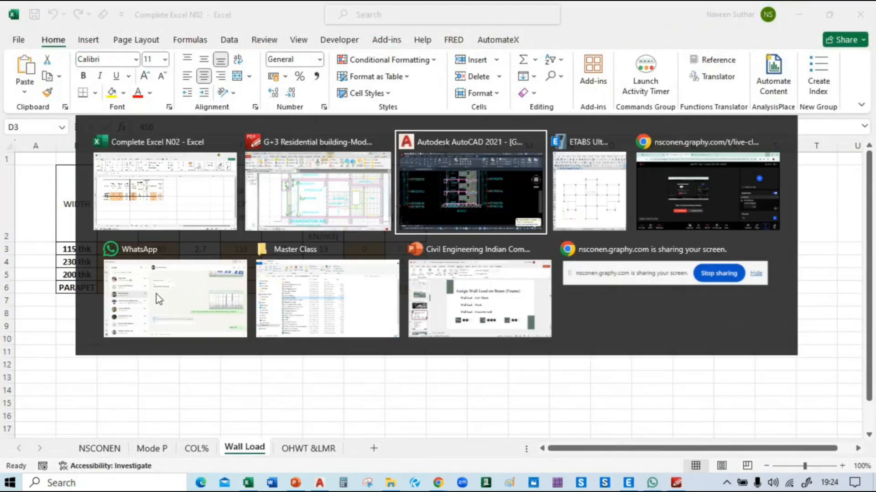
scroll(301, 272, "down", 3)
middle_click_drag(204, 301, 346, 319)
scroll(310, 321, "up", 8)
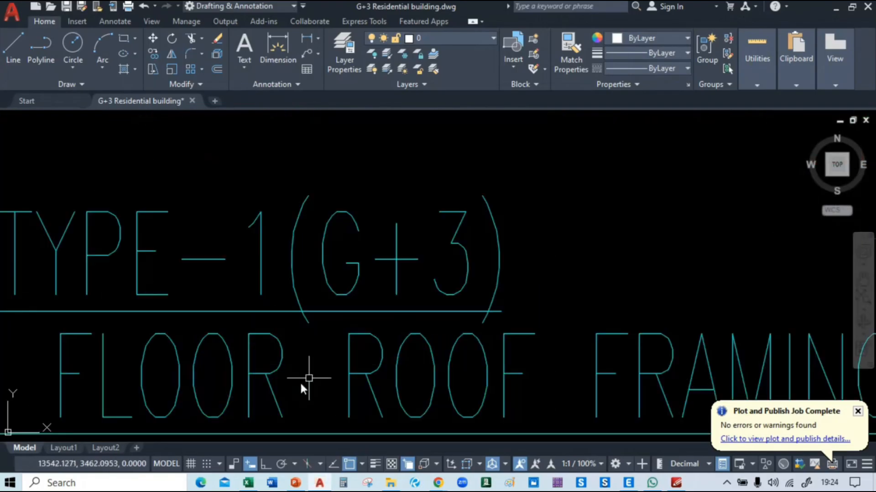
middle_click_drag(265, 406, 387, 237)
scroll(268, 276, "down", 3)
scroll(230, 318, "up", 3)
Step: Return to the Excel wall load table and enter 450 mm as the beam depth for the 115 thk wall
key("alt+Tab")
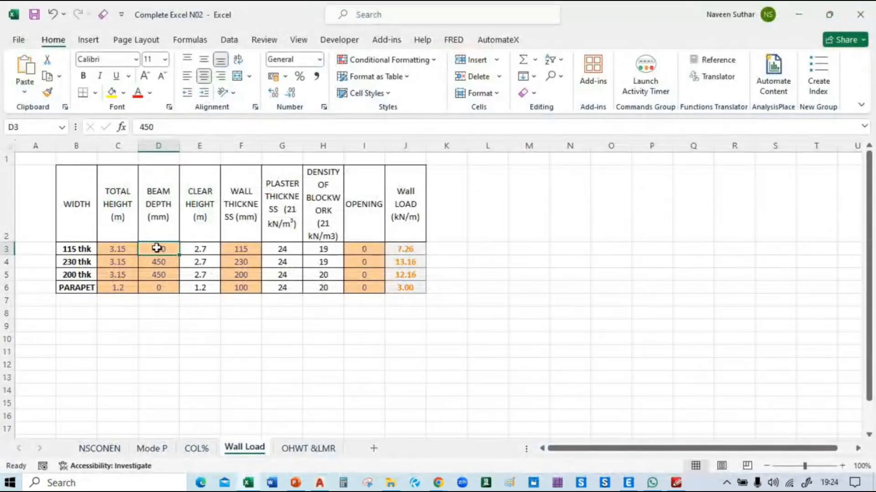
key("Return")
type("450")
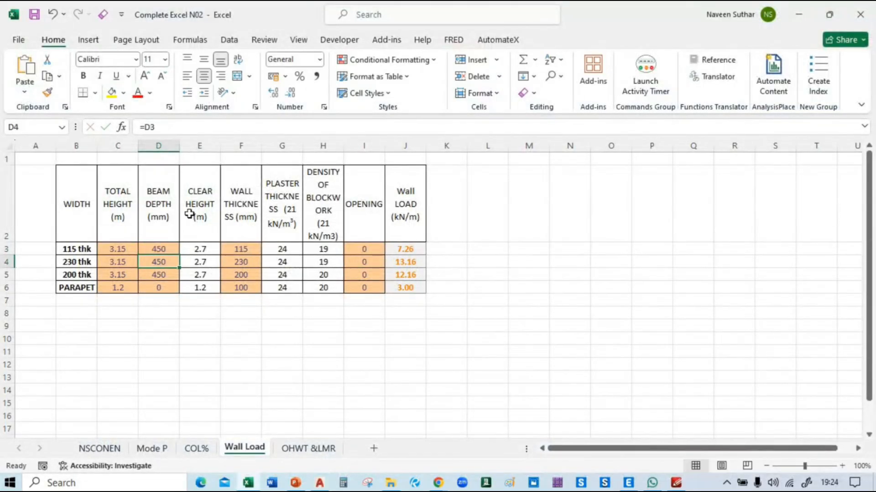
key("Return")
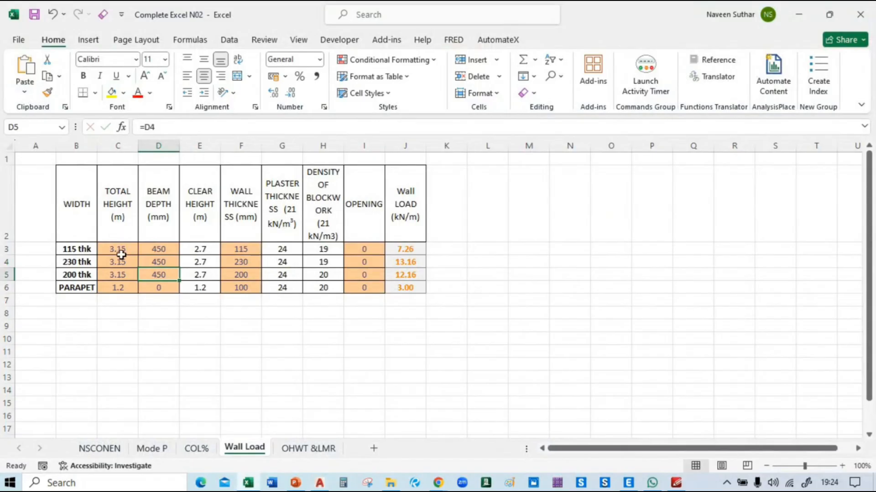
Step: Switch to the marked G+3 Residential building-Model N01 PDF and view the whole Section B-B with its height dimensions
key("alt+Tab")
key("alt+Tab")
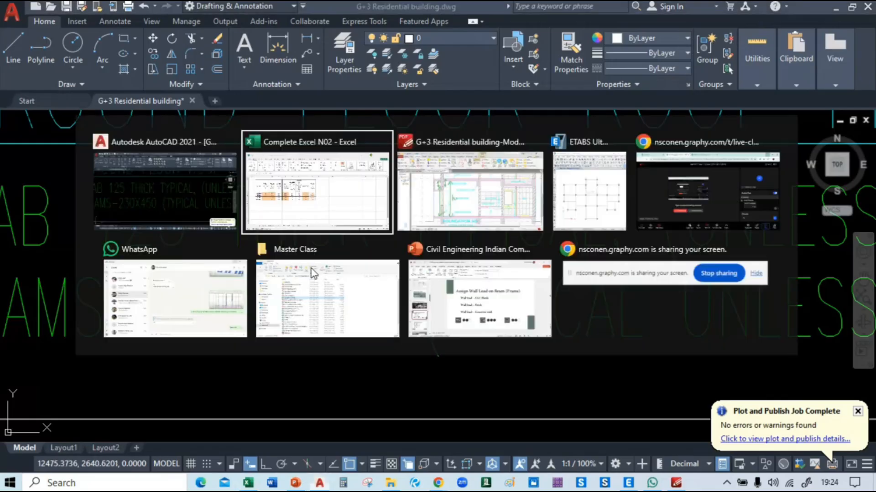
key("alt+Tab")
scroll(383, 278, "down", 3)
scroll(380, 278, "down", 3, "ctrl")
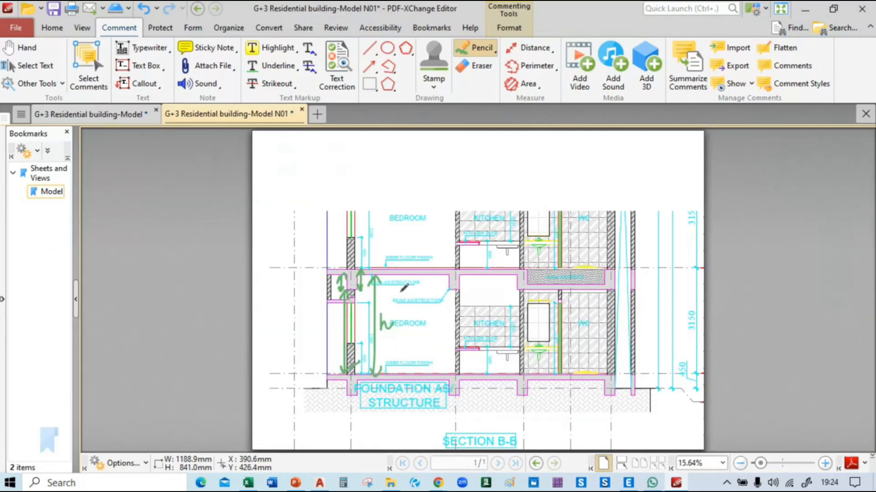
Step: Switch to AutoCAD and examine the height between the ground and first floor levels beside Section B-B
key("alt+Tab")
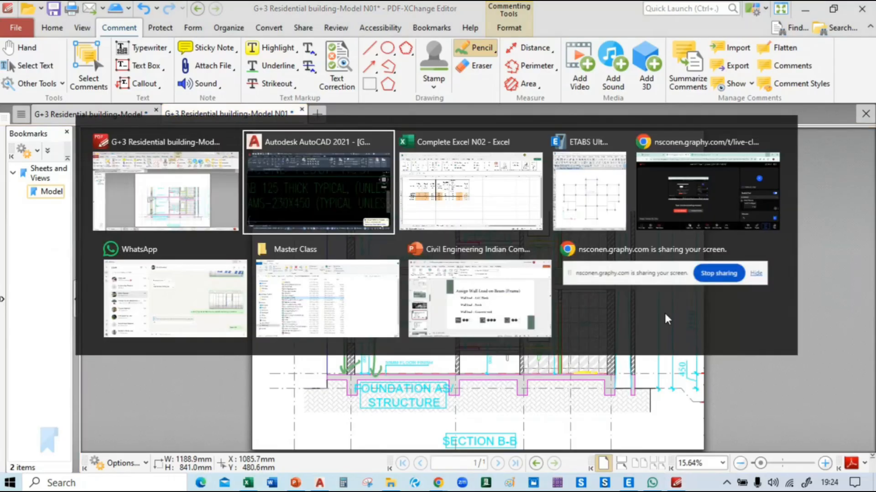
key("Tab")
left_click(330, 191)
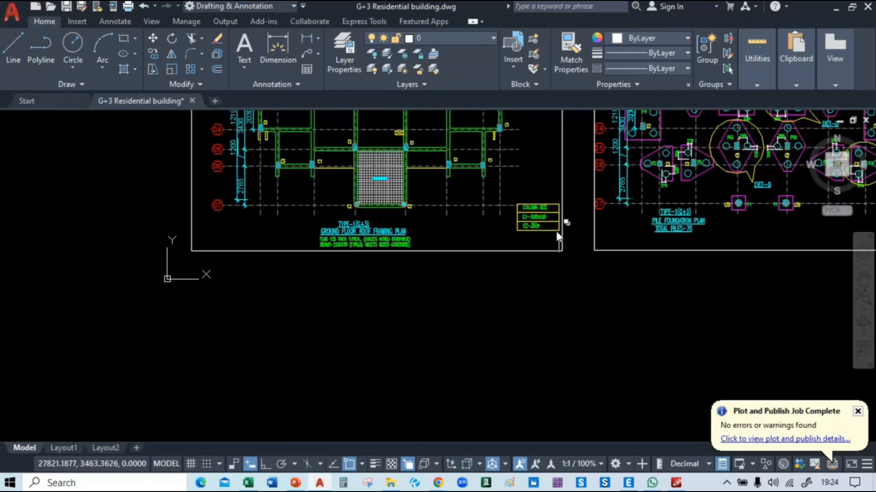
middle_click_drag(557, 231, 210, 374)
middle_click_drag(611, 293, 196, 299)
middle_click_drag(574, 302, 485, 173)
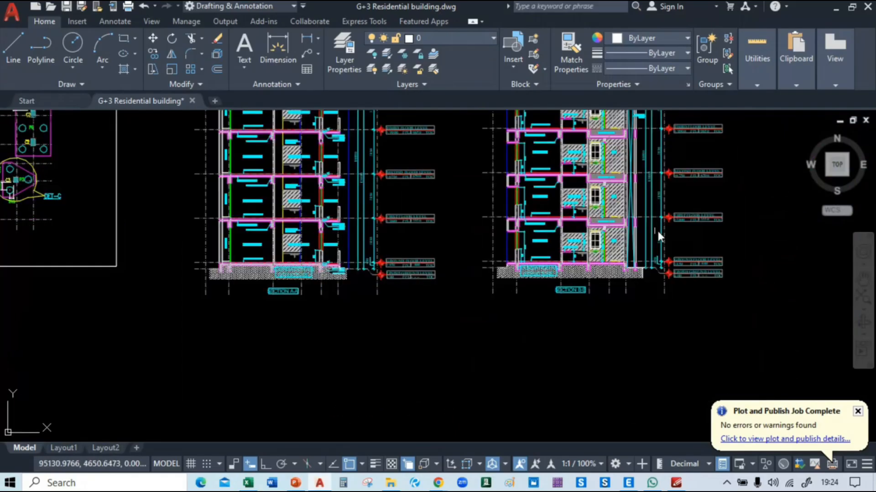
middle_click_drag(656, 232, 404, 242)
scroll(401, 253, "up", 5)
mouse_move(469, 235)
middle_mouse_down()
mouse_move(598, 168)
mouse_move(504, 231)
mouse_move(486, 314)
mouse_move(464, 323)
middle_mouse_up()
scroll(466, 297, "down", 4)
scroll(463, 327, "up", 2)
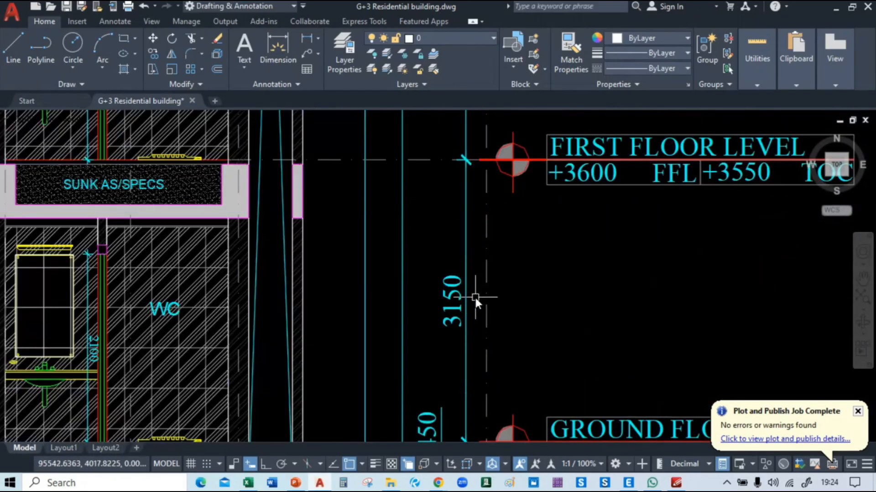
scroll(475, 297, "down", 2)
middle_click_drag(444, 296, 401, 264)
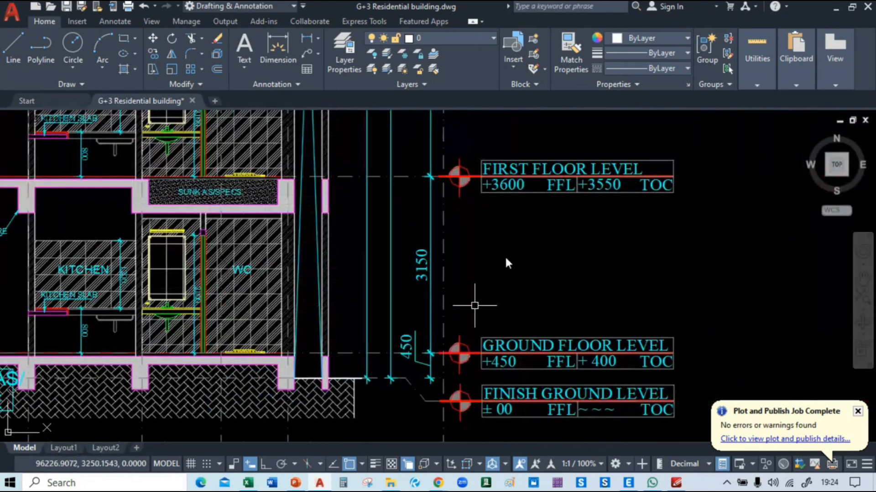
Step: Compare the storey heights from the first floor up to the terrace level in Section B-B, and return to the Excel wall load table
middle_click_drag(541, 194, 542, 367)
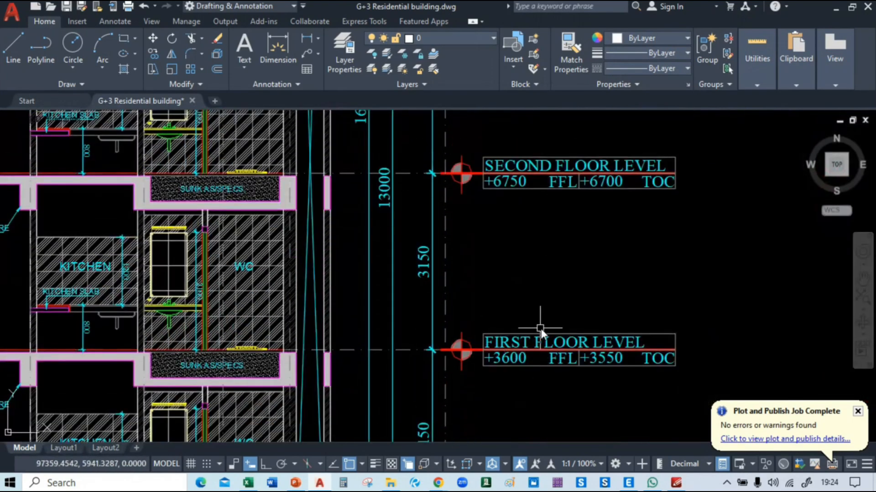
mouse_move(524, 153)
middle_mouse_down()
mouse_move(532, 196)
mouse_move(514, 209)
mouse_move(508, 322)
mouse_move(503, 310)
middle_mouse_up()
middle_click_drag(523, 173, 535, 241)
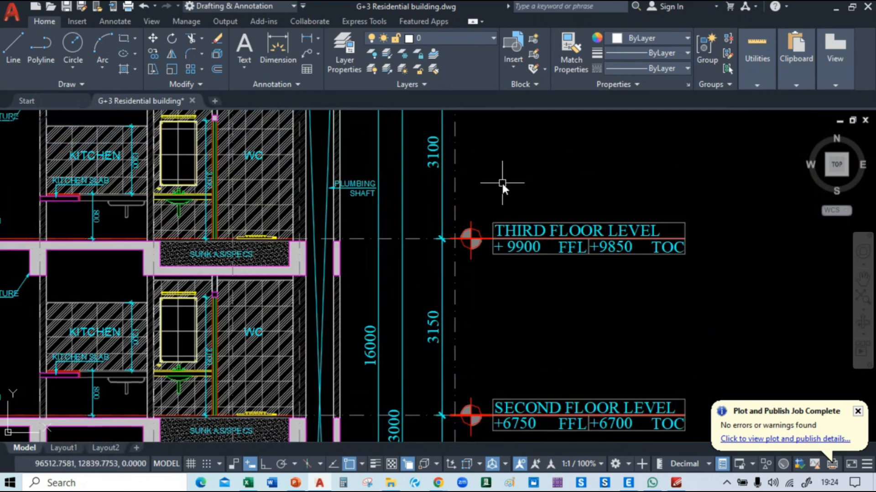
middle_click_drag(502, 186, 483, 336)
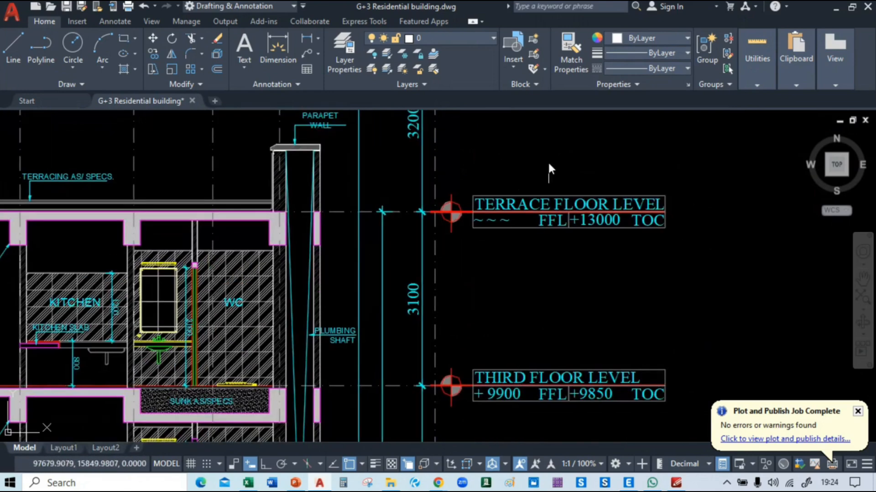
scroll(485, 316, "down", 5)
middle_click_drag(485, 316, 483, 205)
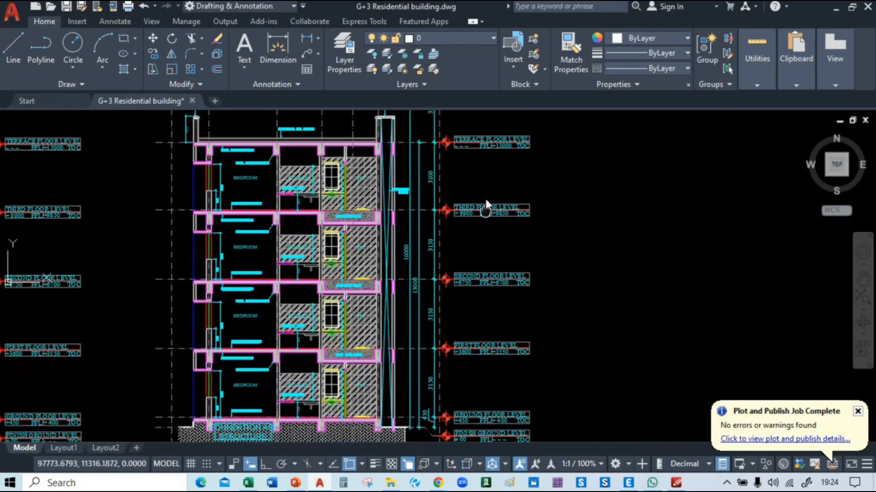
scroll(466, 322, "up", 5)
mouse_move(452, 367)
middle_mouse_down()
mouse_move(444, 279)
mouse_move(463, 327)
middle_mouse_up()
middle_click_drag(472, 150, 486, 400)
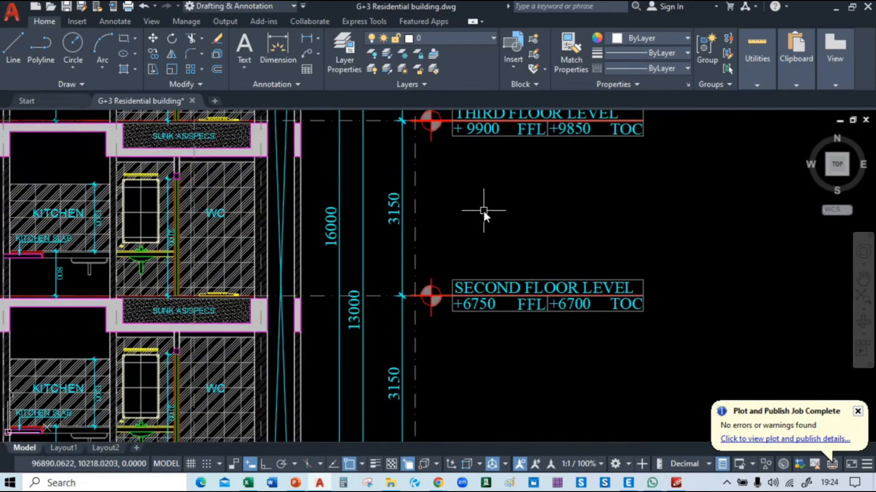
middle_click_drag(483, 209, 487, 399)
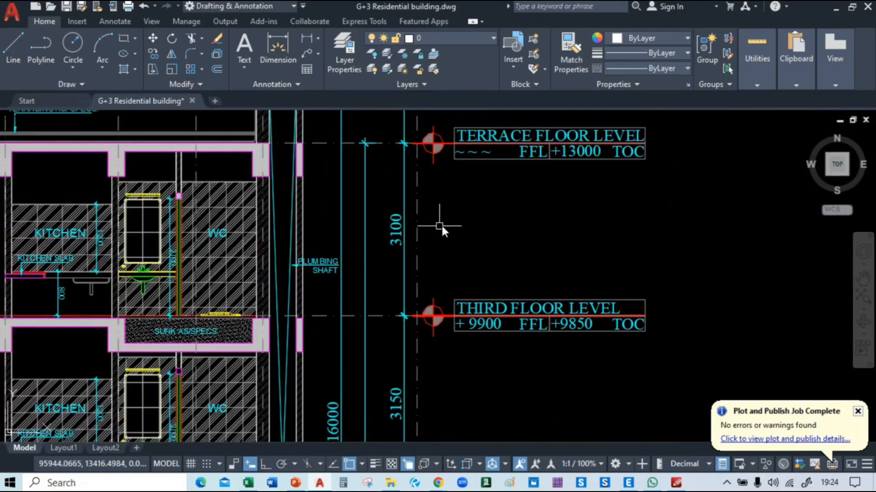
scroll(465, 221, "down", 5)
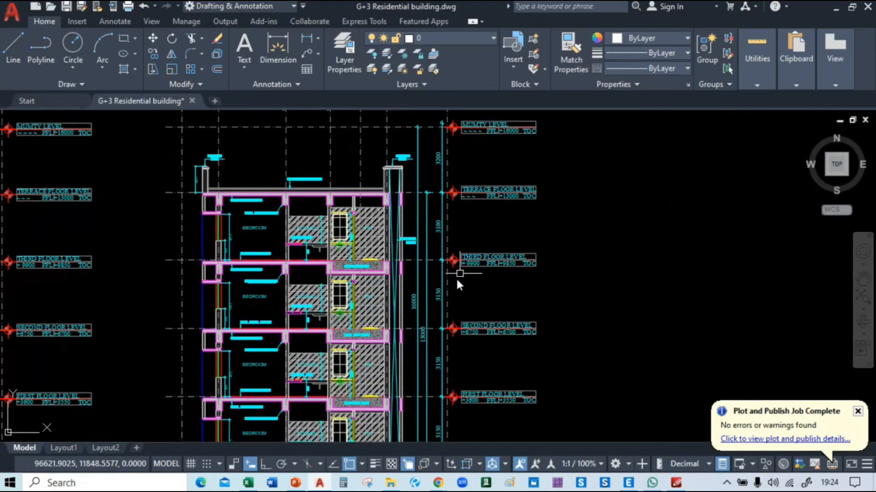
scroll(492, 231, "up", 4)
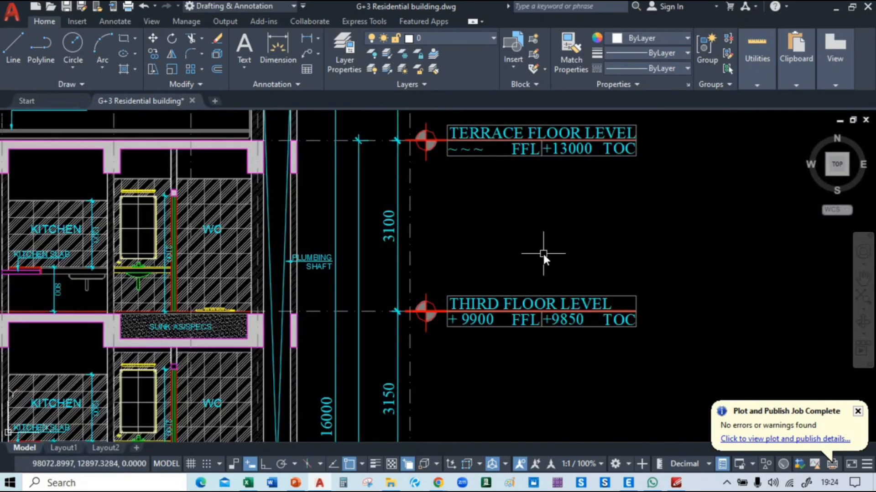
scroll(542, 252, "down", 4)
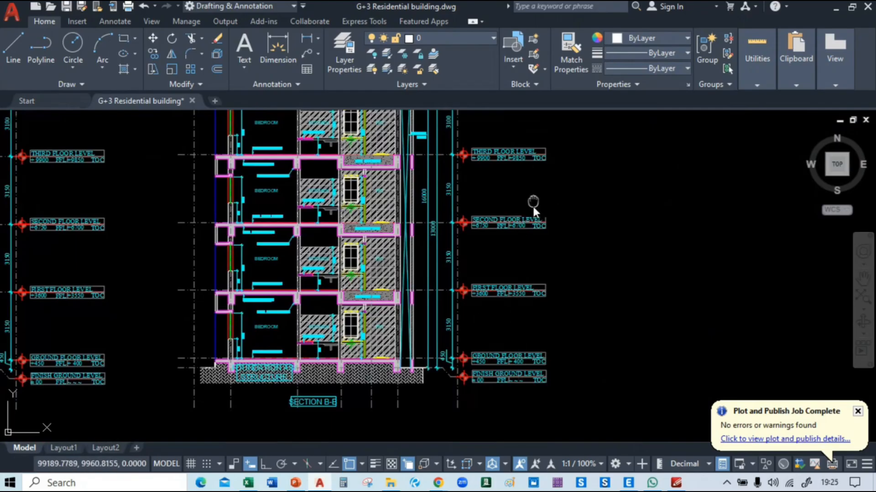
scroll(533, 204, "up", 2)
scroll(496, 178, "up", 4)
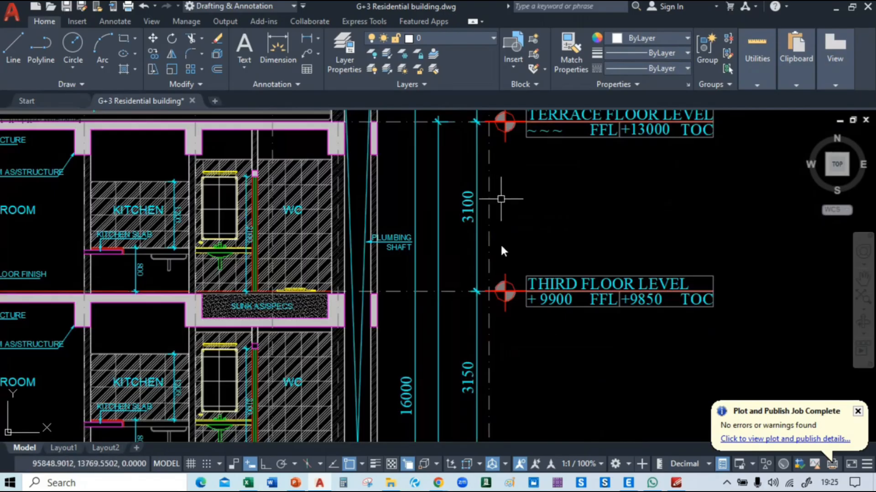
mouse_move(492, 397)
middle_mouse_down()
mouse_move(493, 298)
mouse_move(487, 395)
middle_mouse_up()
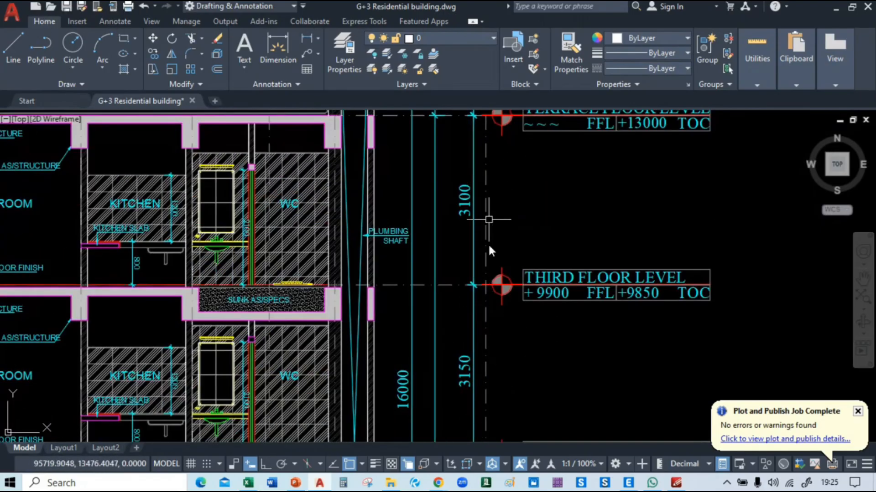
key("alt+Tab")
left_click(487, 196)
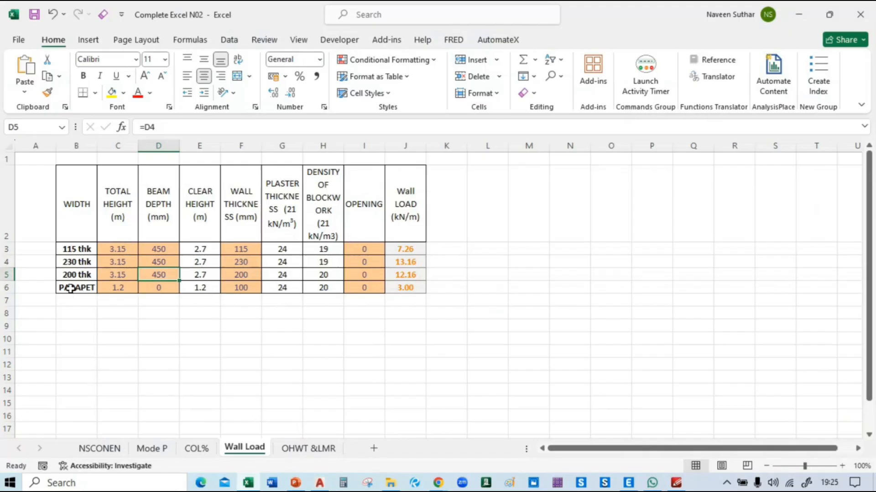
left_click_drag(73, 287, 396, 287)
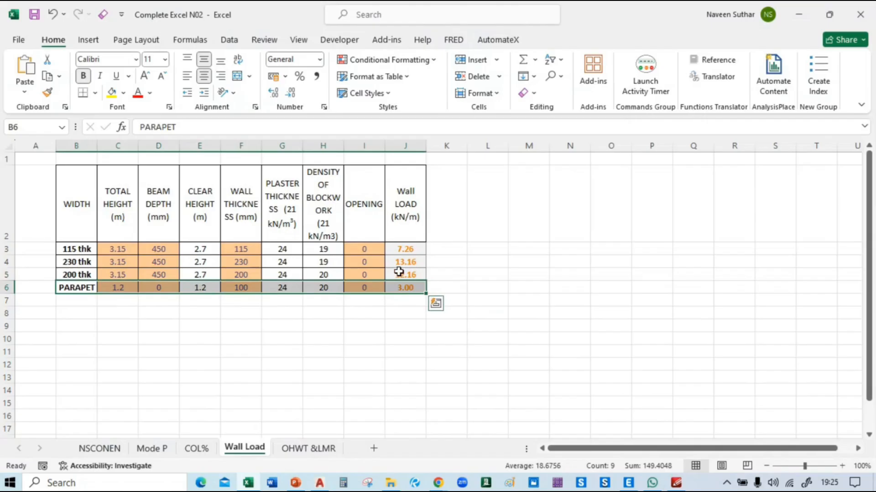
key("ctrl+q")
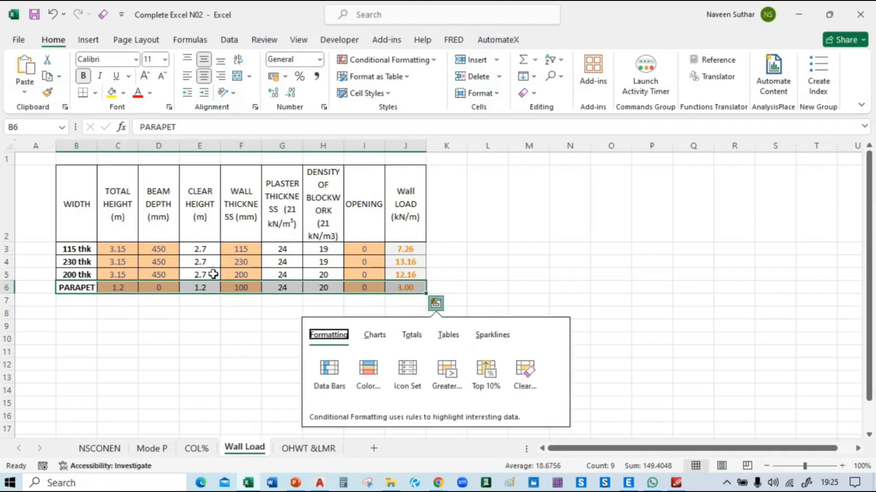
left_click(62, 303)
type("Start at 7:10")
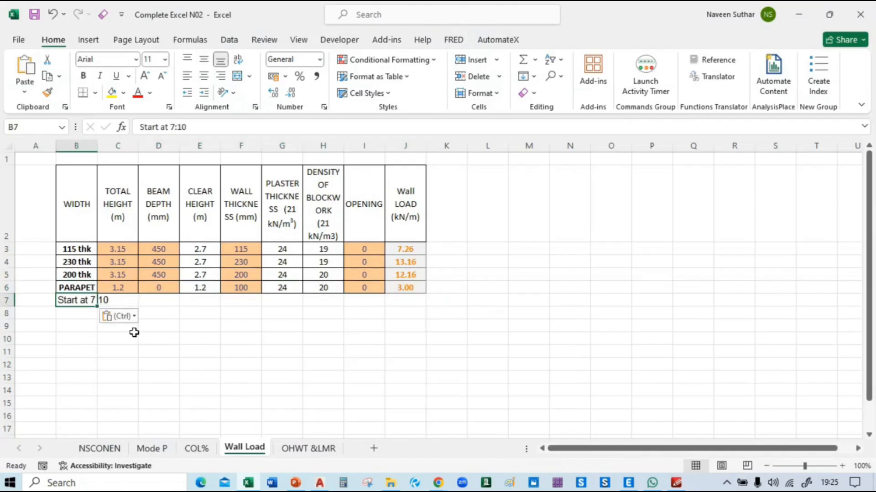
key("ctrl+z")
left_click(151, 354)
Step: Copy the PARAPET row of the wall load table into row 7 directly below it
left_click_drag(70, 287, 403, 287)
key("ctrl+c")
left_click(75, 300)
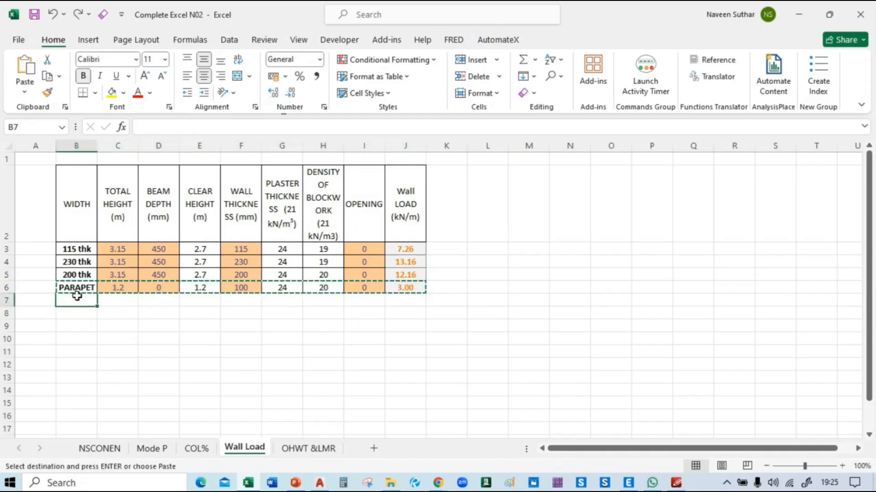
key("ctrl+v")
left_click(118, 364)
key("Escape")
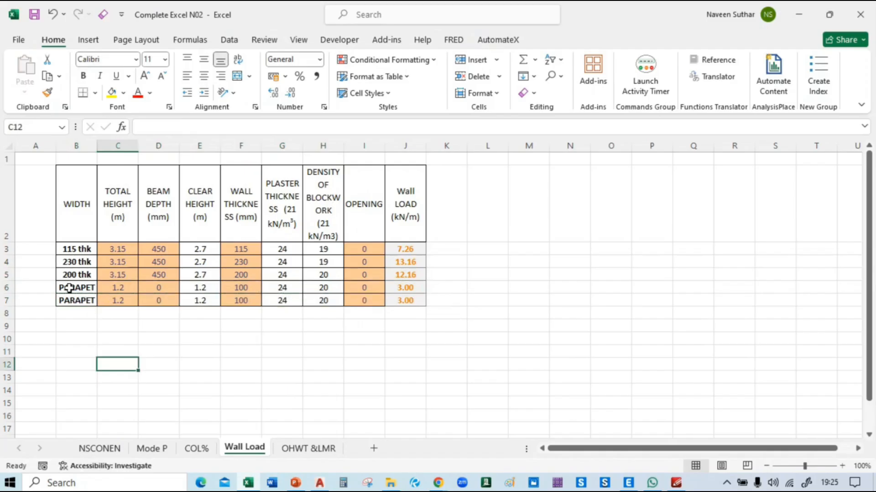
Step: Copy the 200 thk row 5 of the wall load table over the PARAPET entries in row 6
left_click_drag(71, 275, 405, 275)
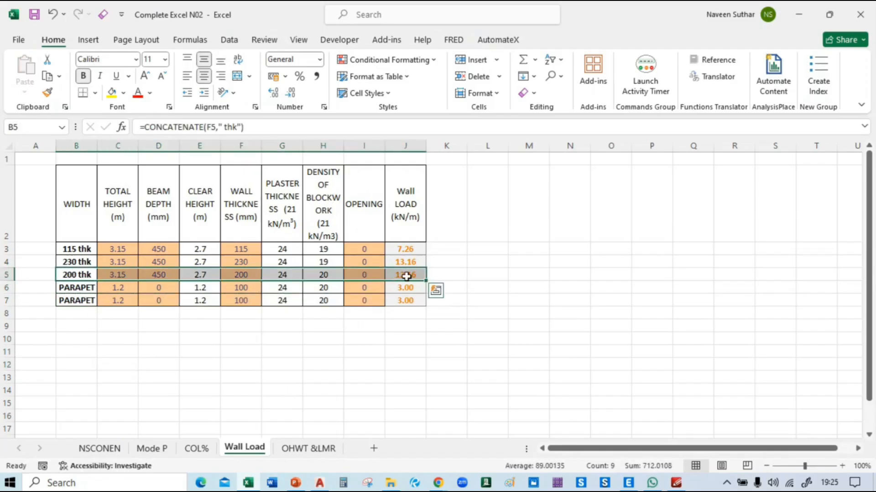
key("ctrl+c")
left_click_drag(70, 287, 397, 286)
key("ctrl+v")
left_click(238, 402)
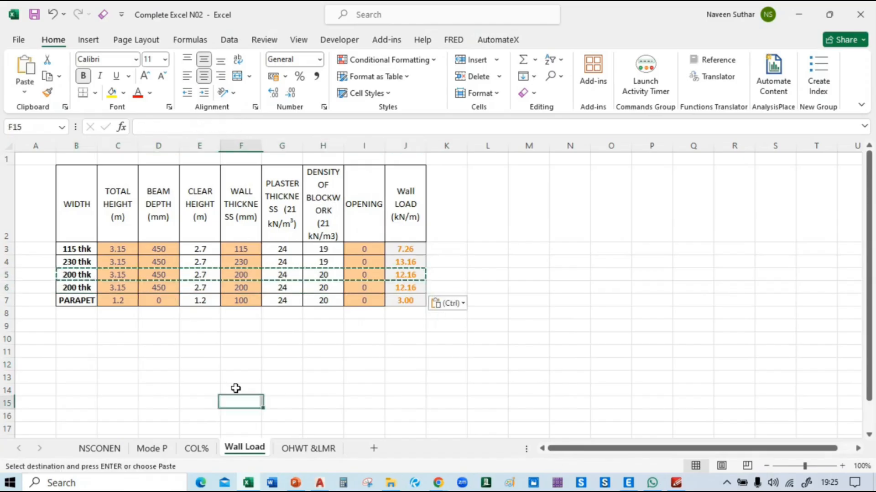
key("Escape")
Step: Set the wall thickness to 115 mm in row 5 and 230 mm in row 6
left_click(258, 275)
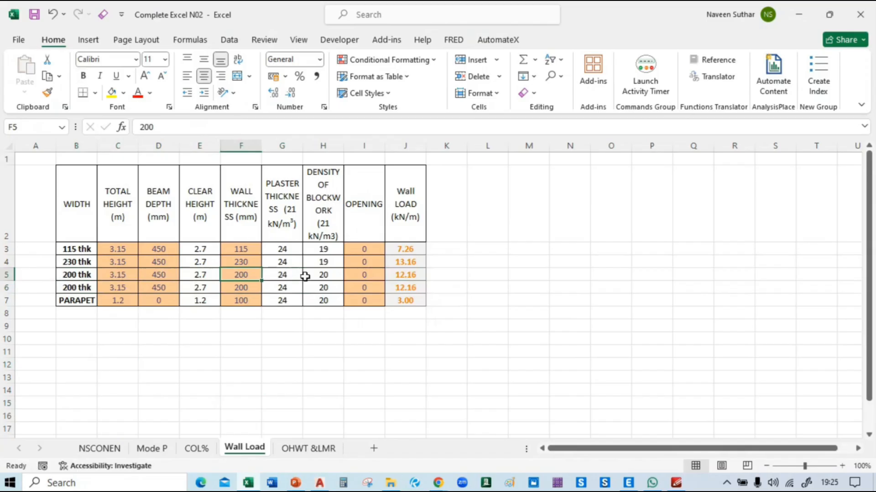
type("115")
key("Return")
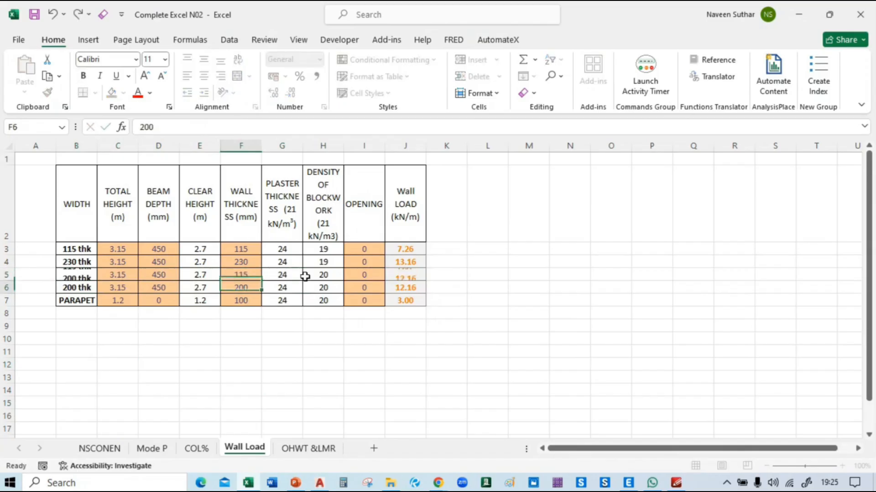
type("230")
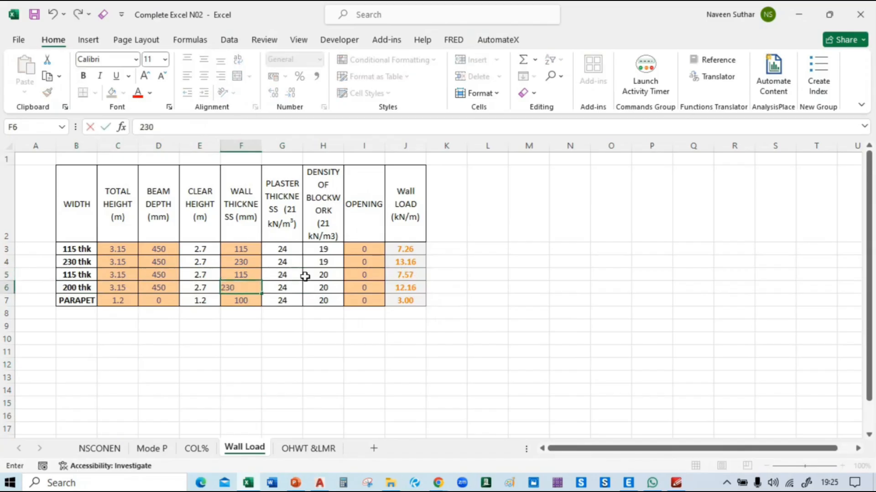
key("Return")
Step: Set the total height in row 5 to 3.1 m, which row 6 takes over by formula
left_click(120, 275)
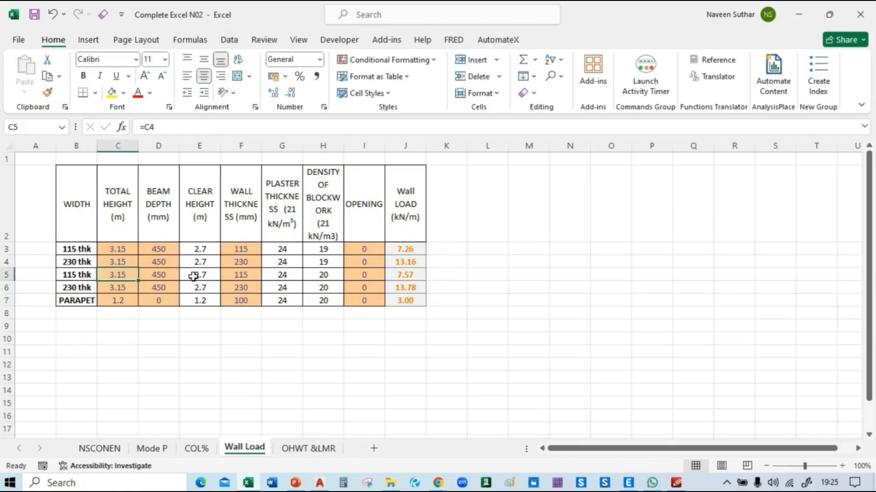
type("3.1")
key("Return")
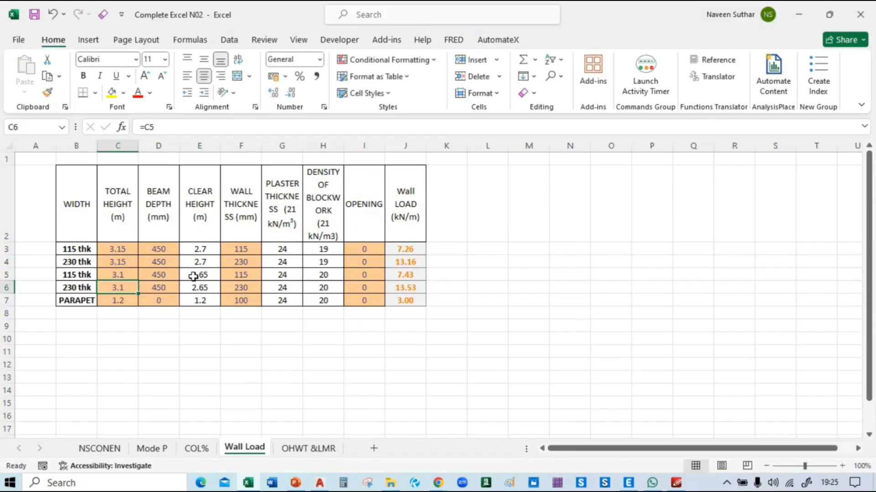
left_click(146, 348)
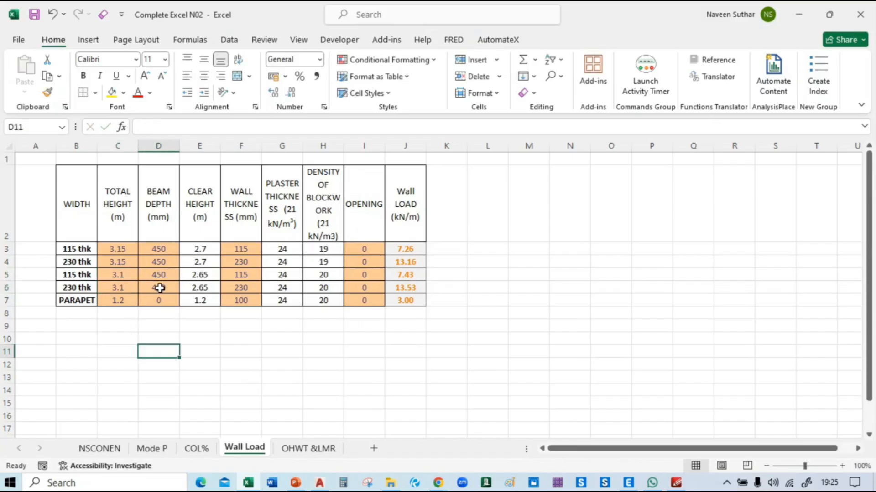
Step: Set the blockwork density to 19 in rows 5 and 6 of the wall load table
left_click(208, 276)
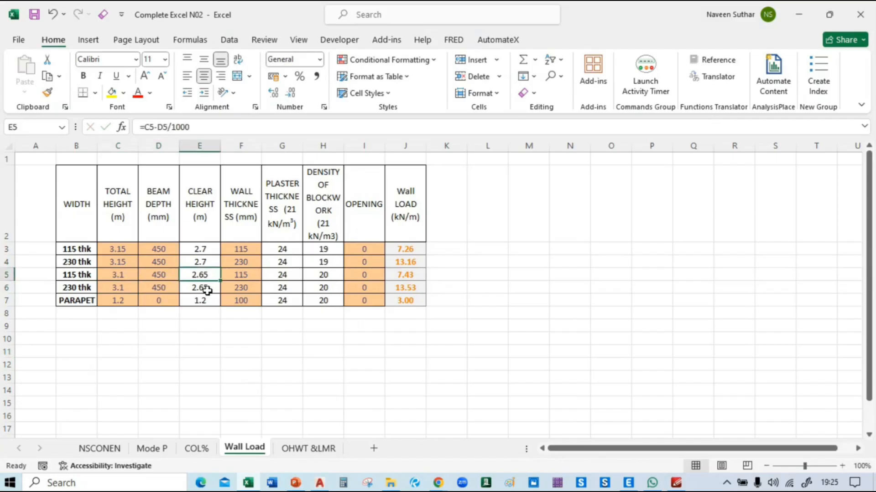
left_click(285, 278)
left_click(323, 277)
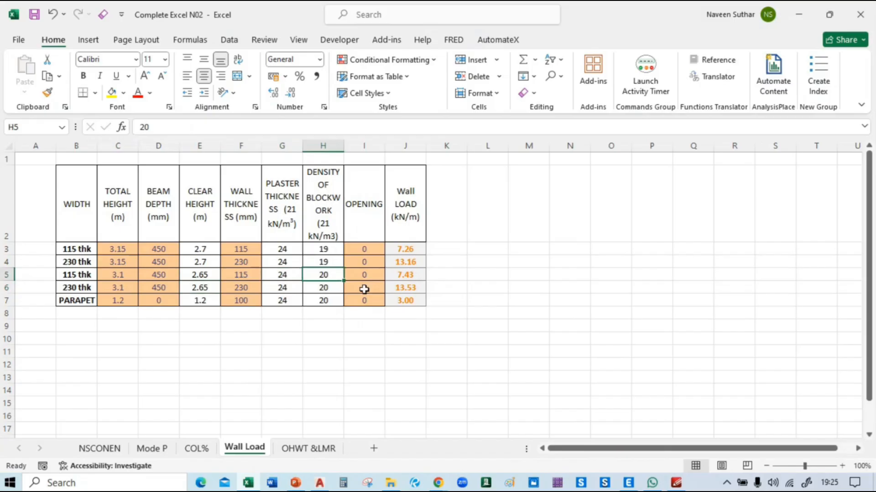
type("19")
key("Return")
type("19")
key("Return")
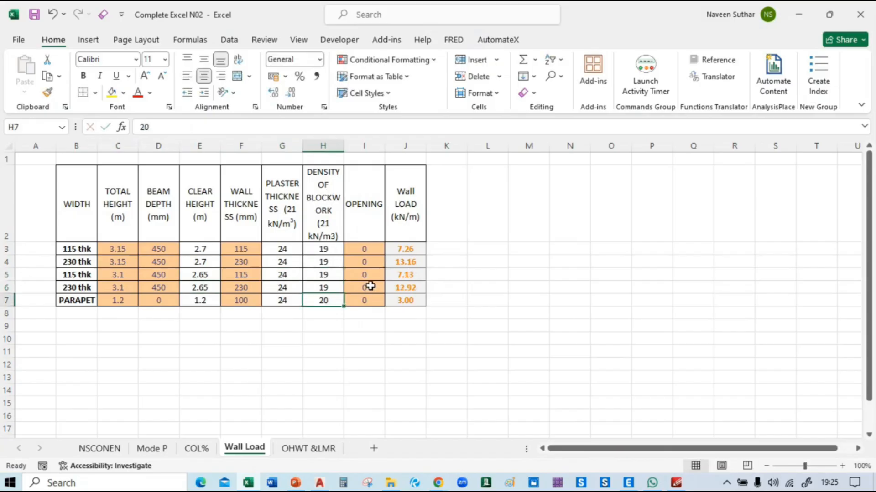
Step: Switch to AutoCAD, examine the bedroom window opening below the beam in Section B-B, and return to the Excel wall load table
left_click(370, 285)
key("alt+Tab")
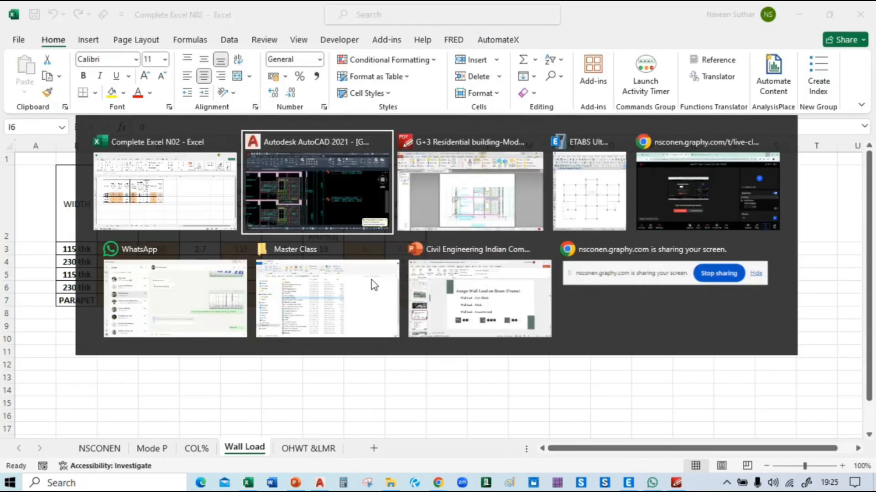
scroll(344, 242, "up", 5)
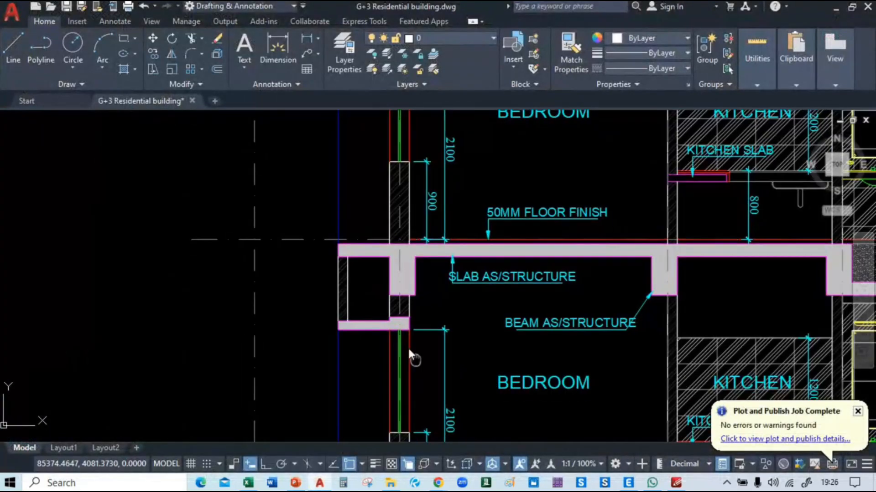
middle_click_drag(409, 352, 308, 190)
mouse_move(365, 222)
middle_mouse_down()
mouse_move(266, 245)
mouse_move(230, 221)
middle_mouse_up()
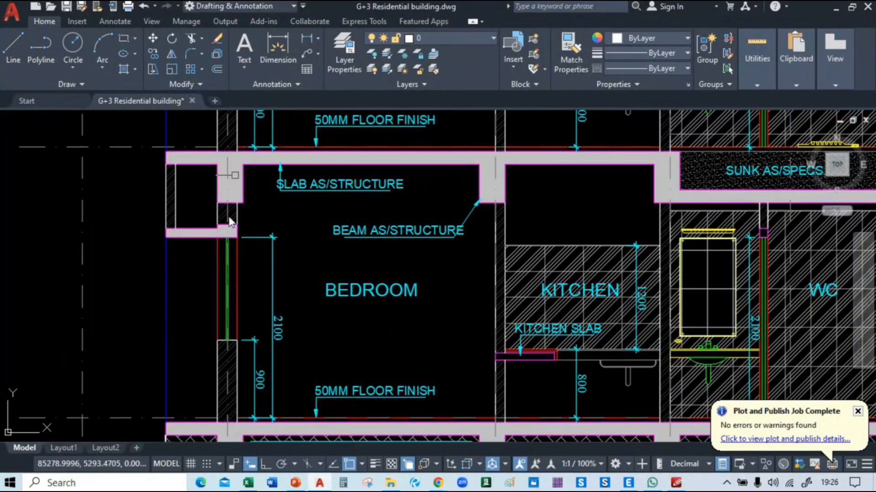
mouse_move(513, 312)
middle_mouse_down()
mouse_move(306, 289)
mouse_move(281, 310)
mouse_move(459, 307)
middle_mouse_up()
middle_click_drag(278, 196, 289, 237)
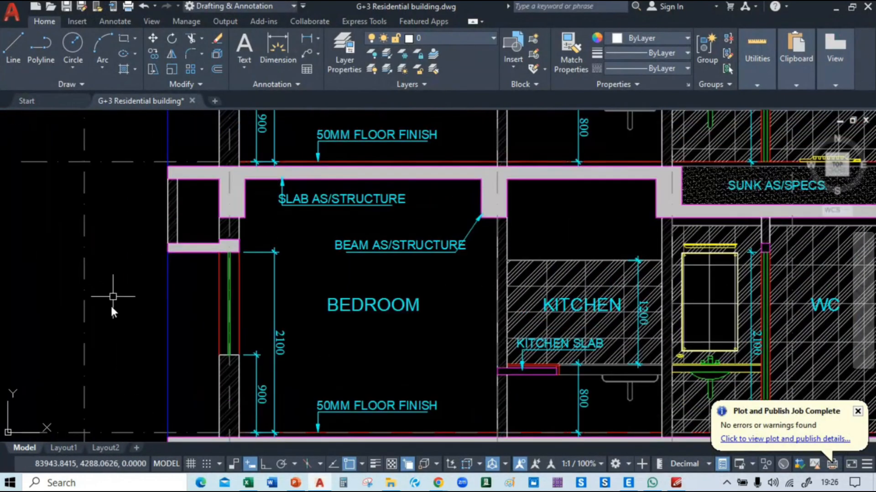
key("alt+Tab")
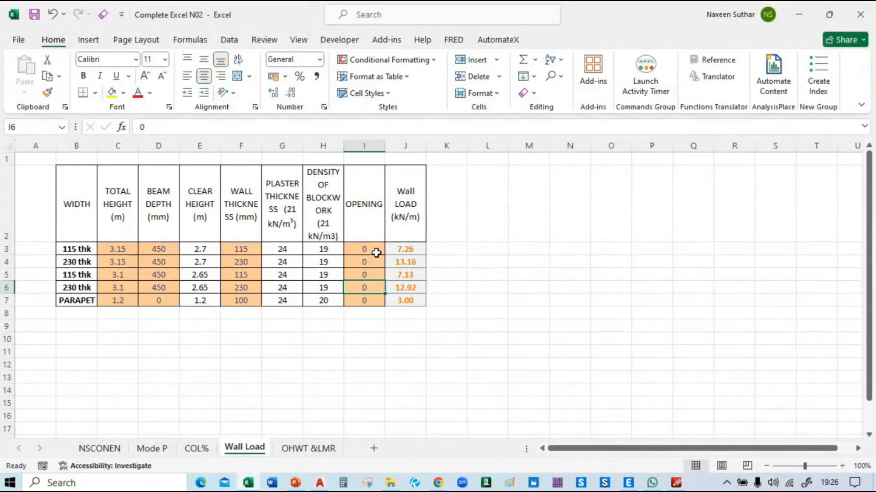
Step: Set the opening value to 0.2 in all five rows of the wall load table
left_click(373, 252)
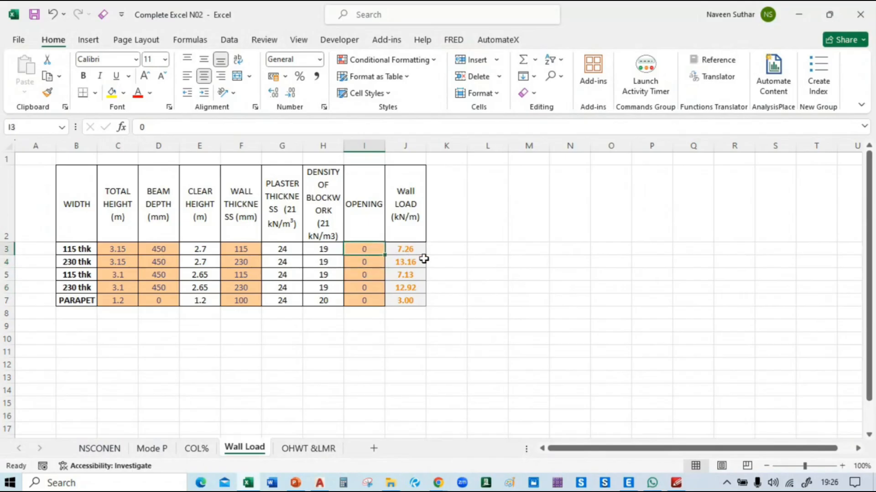
type("0.2")
key("Return")
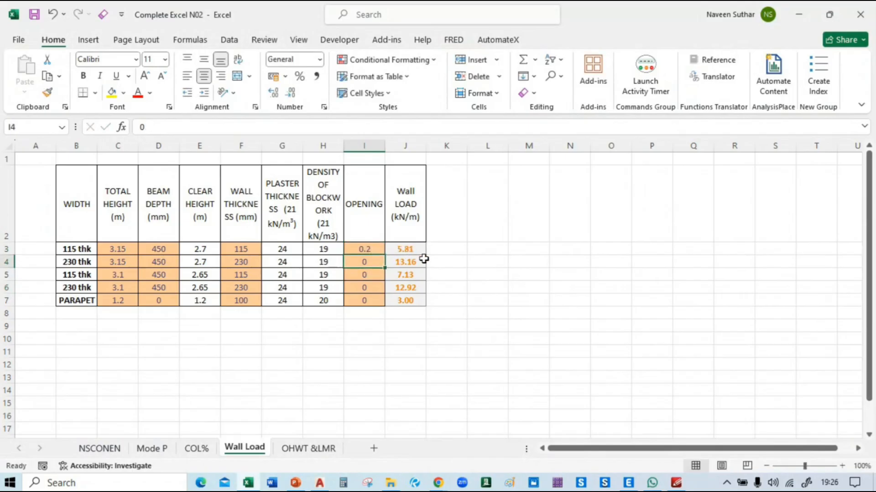
left_click(376, 248)
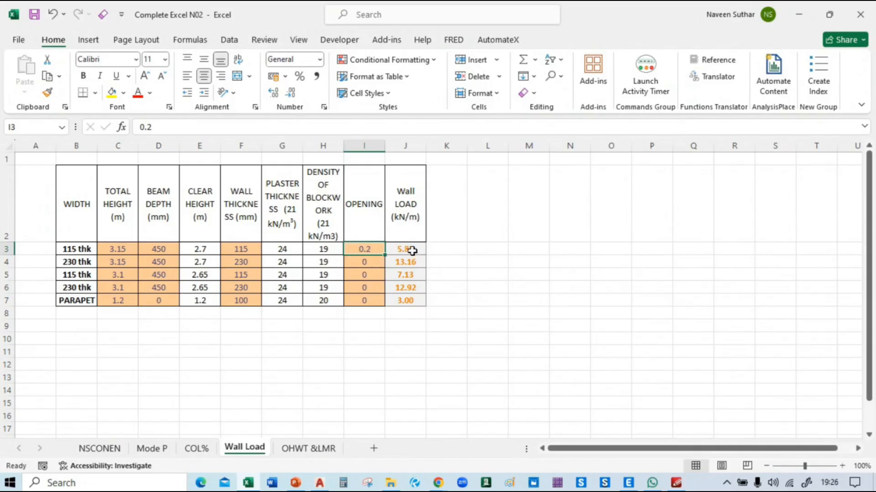
left_click(370, 262)
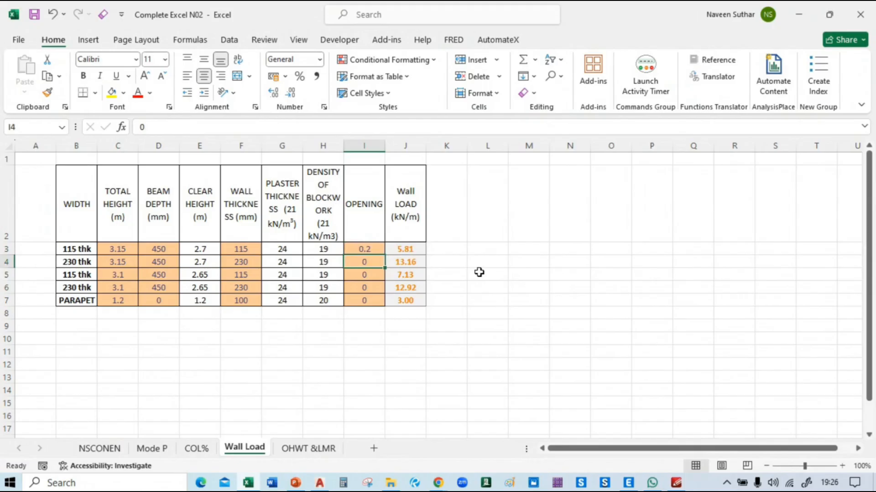
type("0.2")
key("Return")
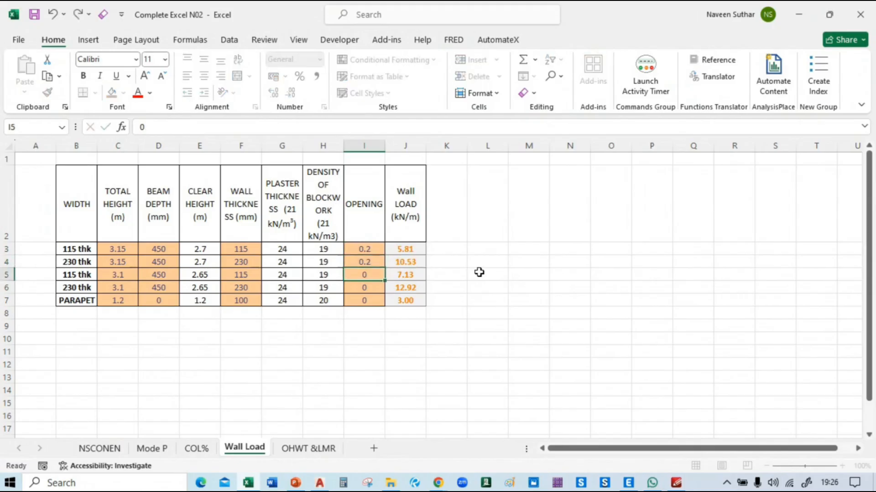
type("0.2")
key("Return")
type("0.2")
key("Return")
type("0.2")
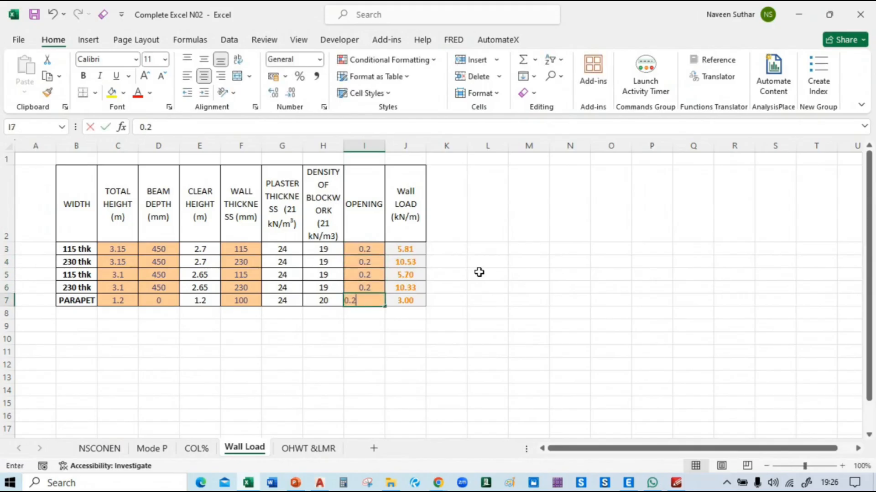
key("Return")
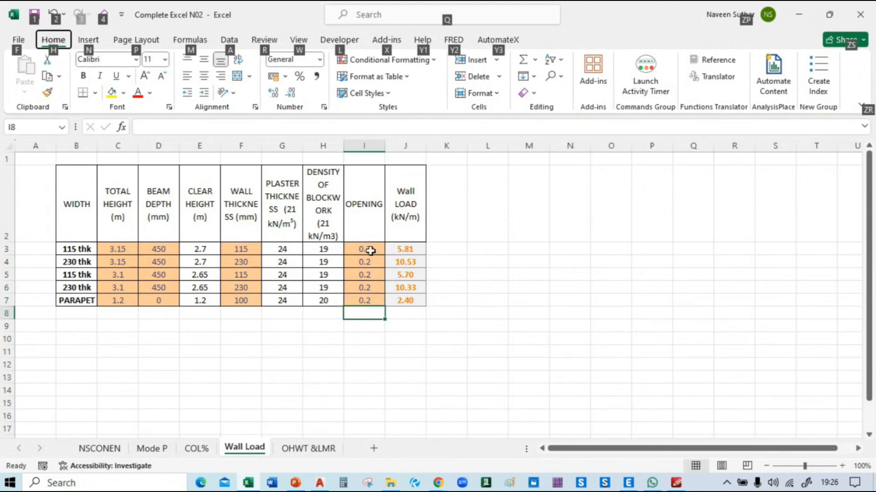
left_click(388, 343)
Step: Reset the opening value to 0 in all five rows of the wall load table
left_click_drag(367, 248, 365, 300)
left_click(367, 250)
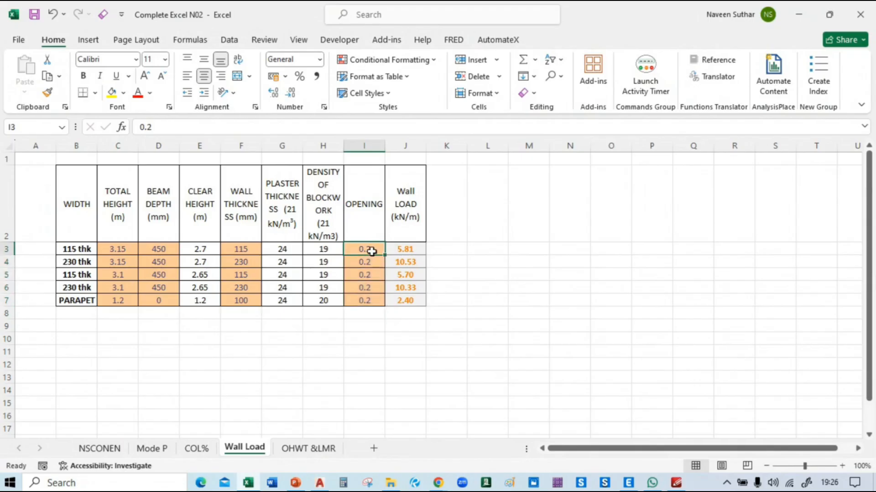
type("0")
key("Return")
type("0")
key("Return")
type("0")
key("Return")
type("0")
key("Return")
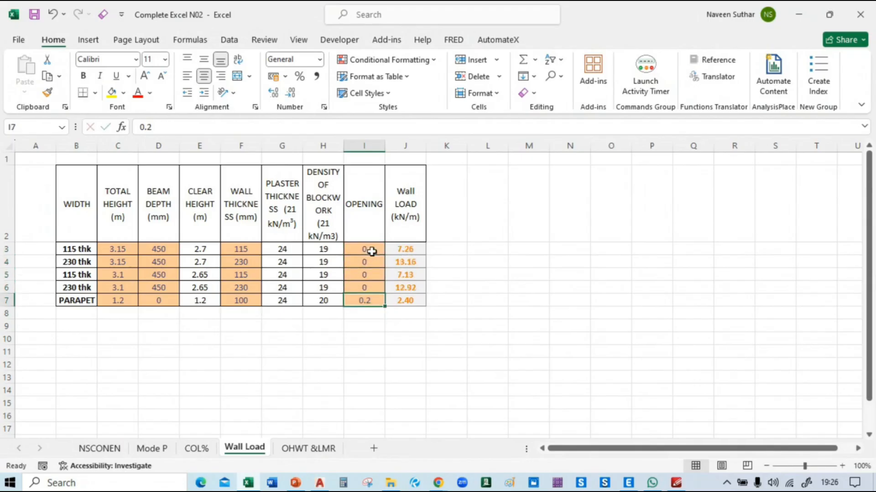
type("0")
key("Return")
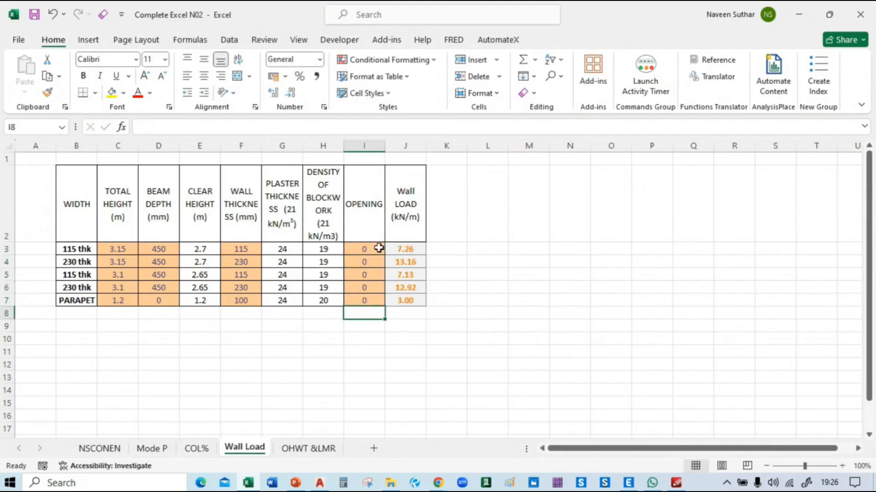
Step: Review the wall load results in J3:J7, and switch to AutoCAD to view Section B-B with its floor levels
left_click_drag(417, 250, 417, 302)
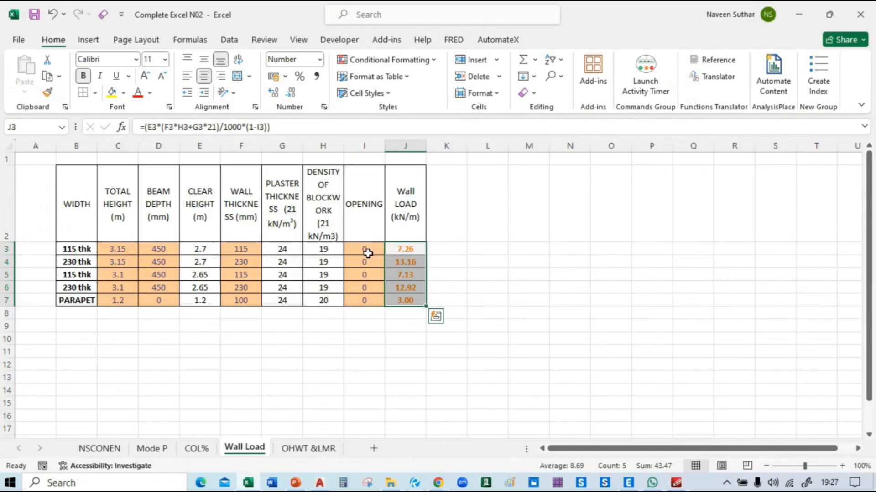
left_click(440, 412)
key("alt+Tab")
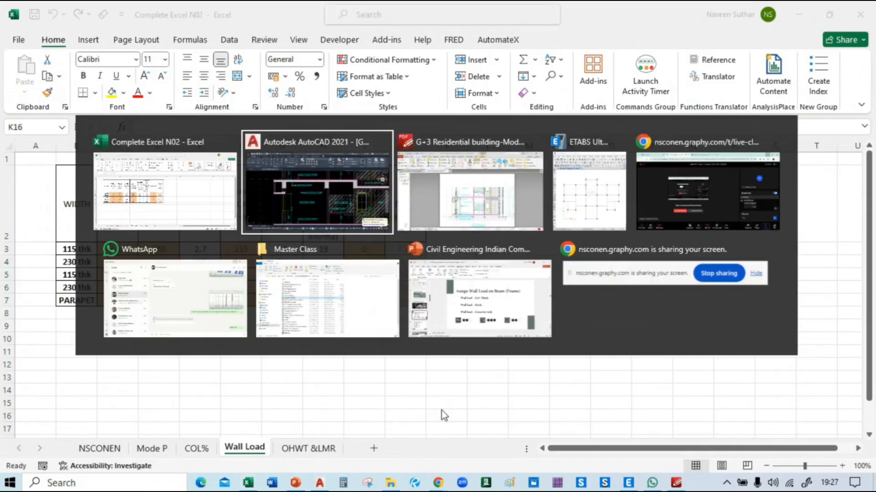
scroll(351, 297, "down", 5)
Step: Switch to the marked Section B-B PDF, draw a short pencil stroke in the blank area above the section, and return to the Excel table
key("alt+Tab")
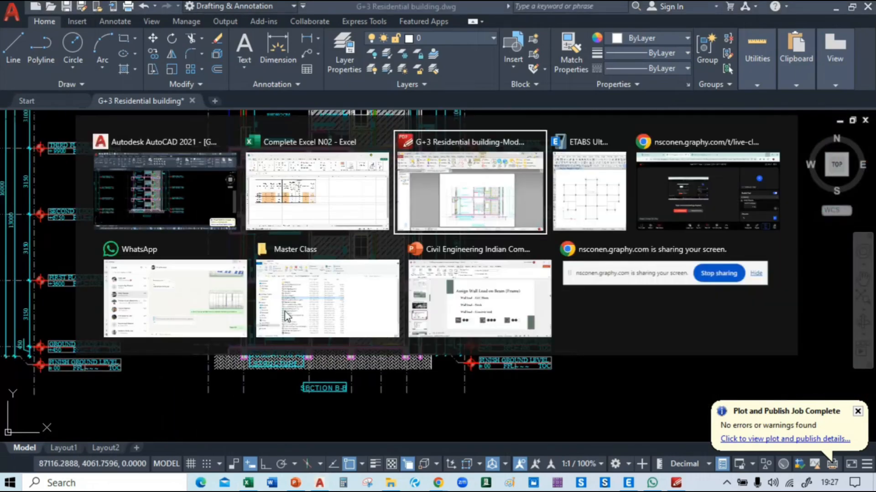
scroll(375, 362, "up", 2, "ctrl")
scroll(231, 282, "down", 2, "ctrl")
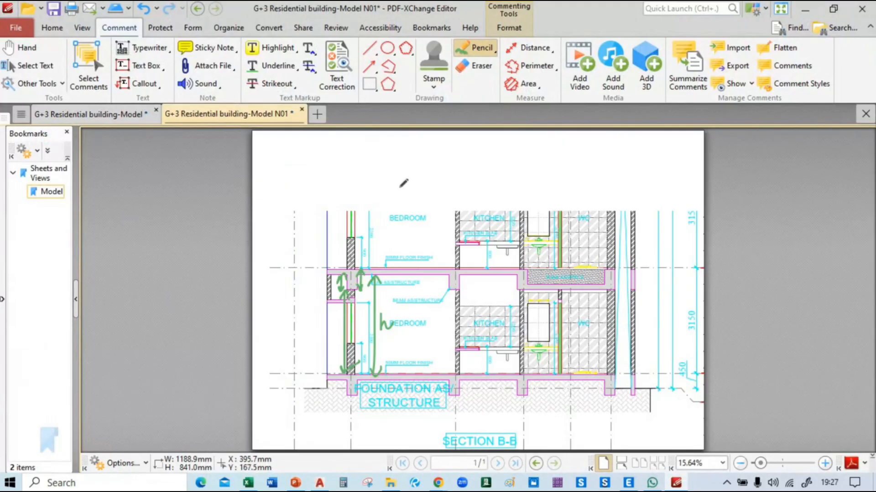
scroll(396, 151, "up", 2, "ctrl")
scroll(278, 211, "up", 3, "ctrl")
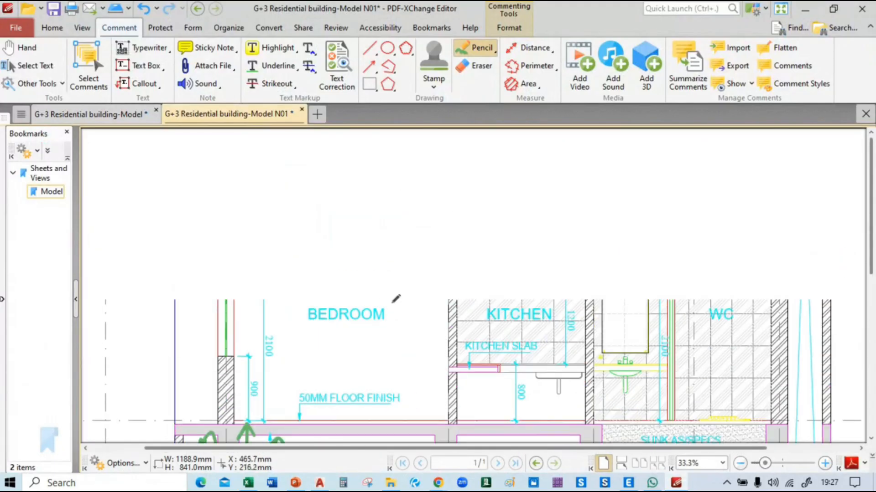
scroll(257, 196, "up", 2, "ctrl")
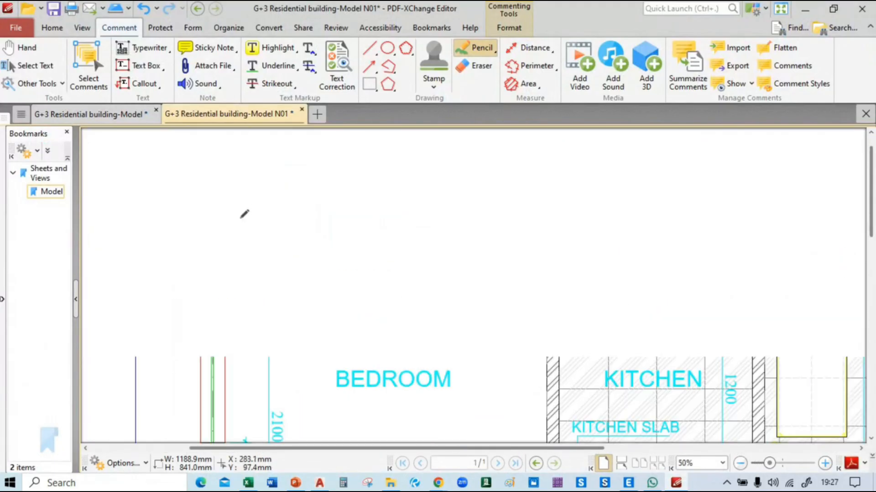
left_click_drag(277, 213, 240, 218)
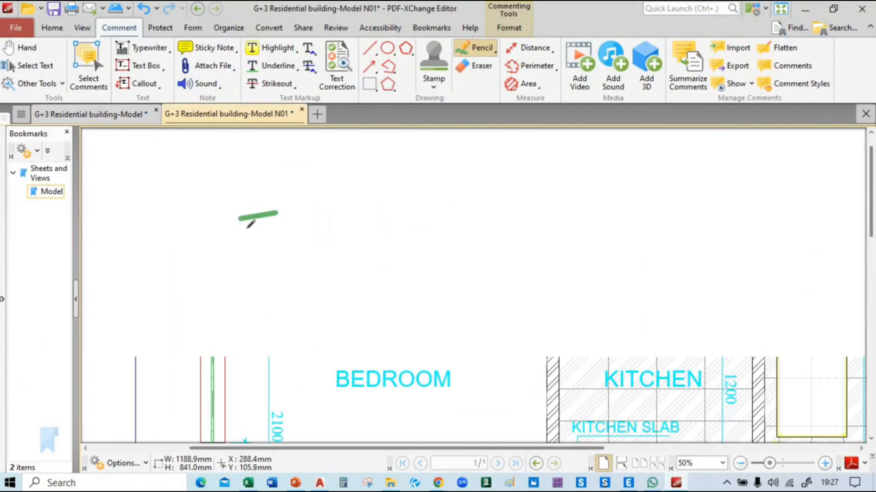
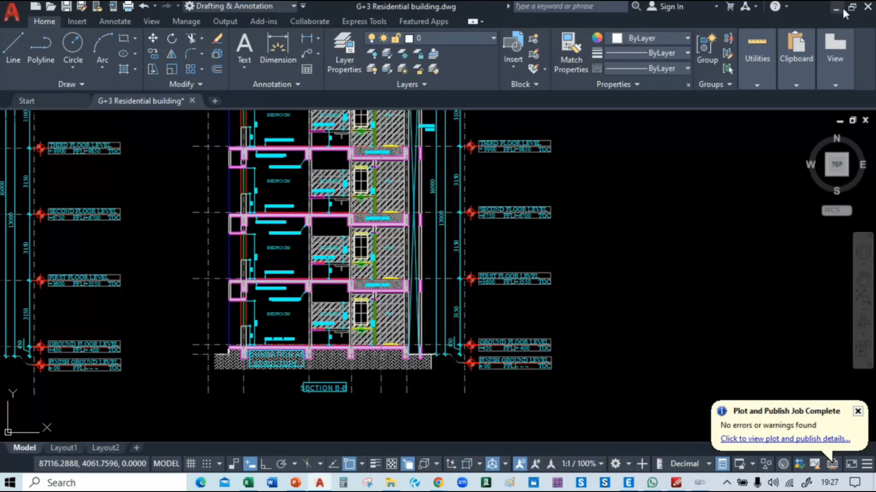
left_click(837, 9)
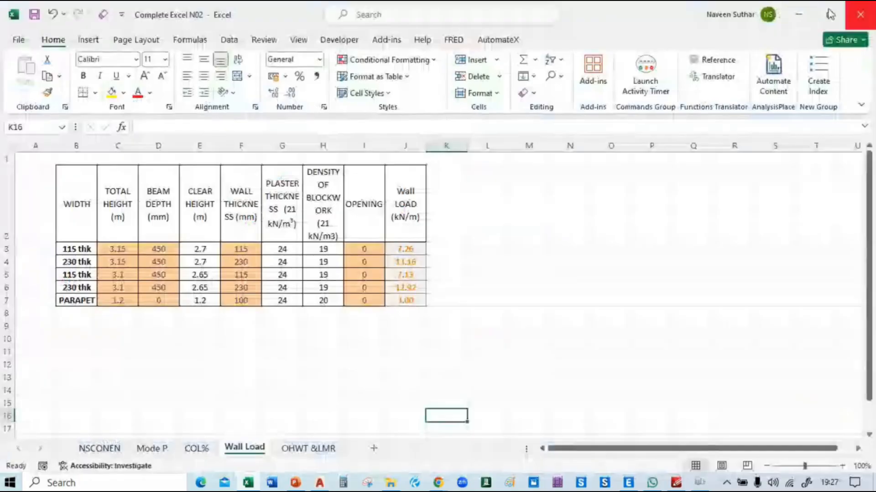
Step: Show the desktop, open the Windows display settings, and try duplicating the displays before reverting
left_click(798, 13)
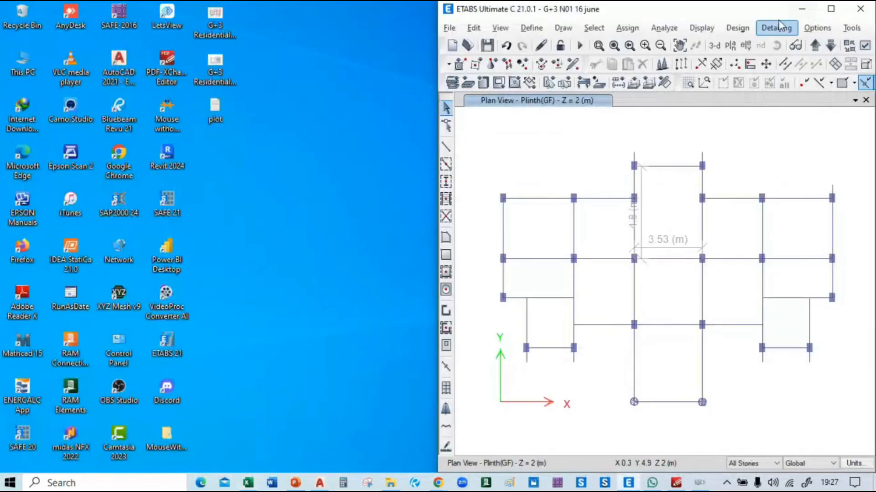
left_click(802, 11)
right_click(509, 84)
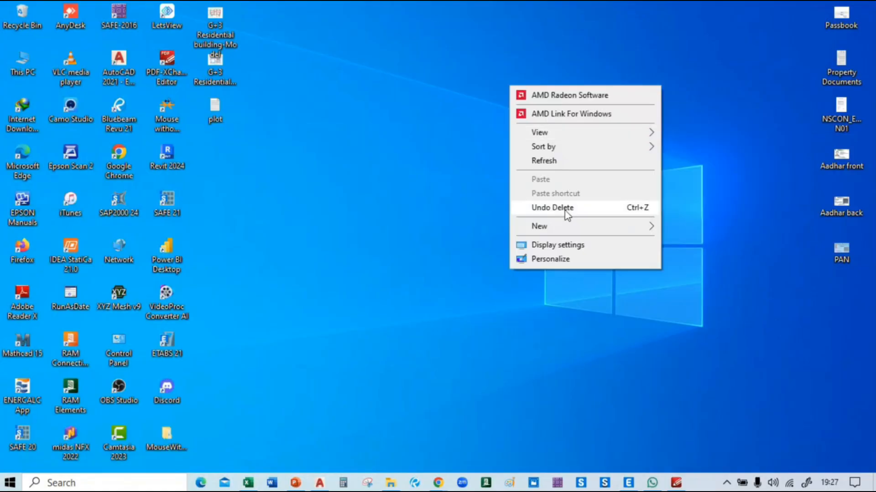
left_click(572, 246)
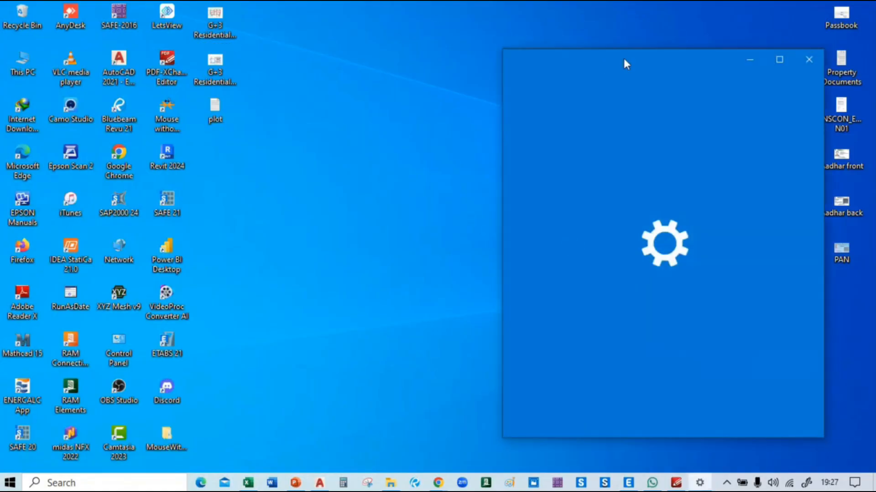
left_click_drag(622, 57, 453, 54)
scroll(469, 336, "down", 10)
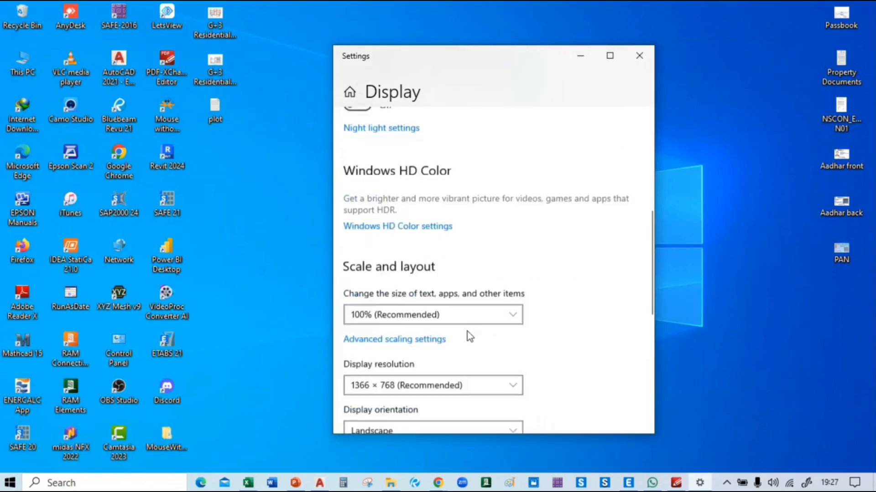
scroll(457, 329, "down", 2)
left_click(441, 286)
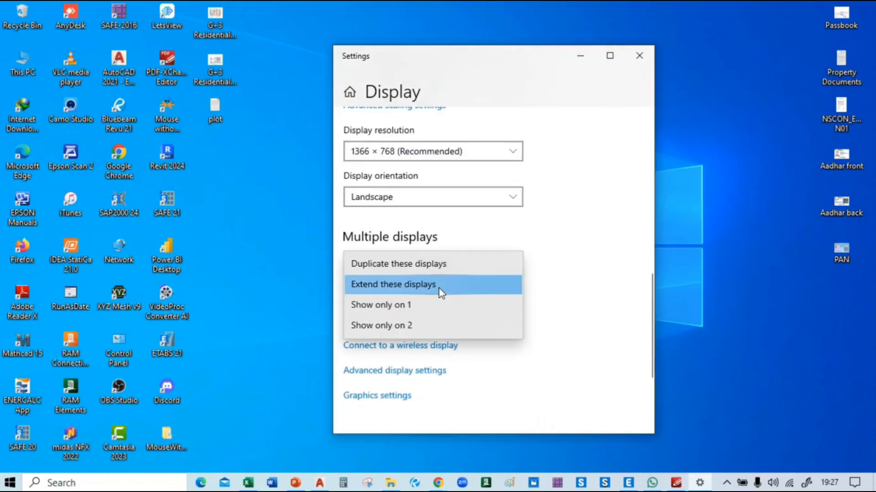
left_click(441, 269)
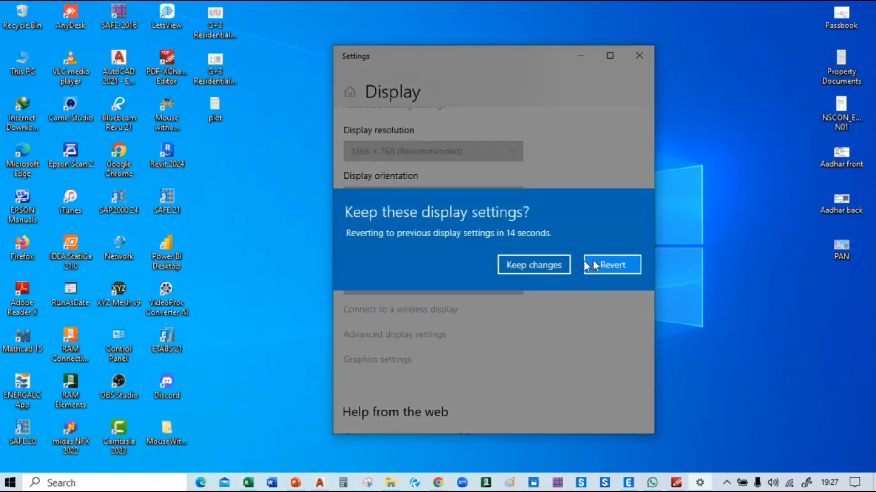
left_click(613, 262)
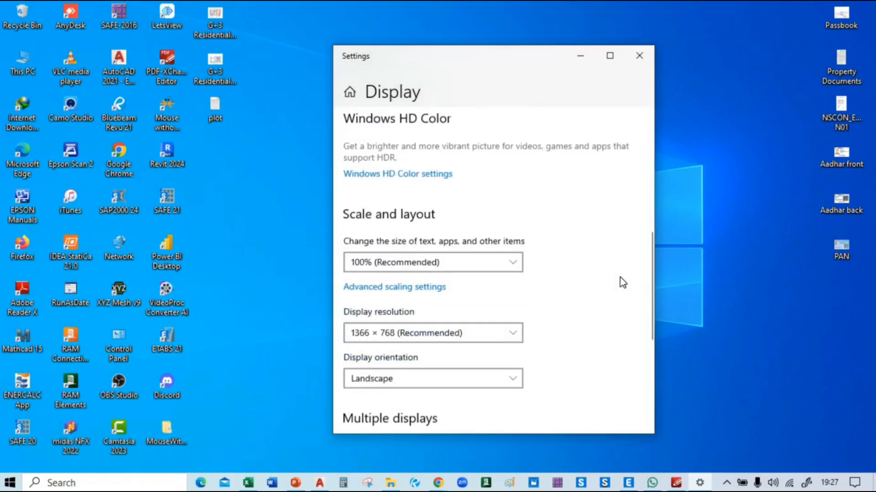
Step: Identify the connected displays in the Windows display settings, and close the settings window
scroll(579, 283, "down", 4)
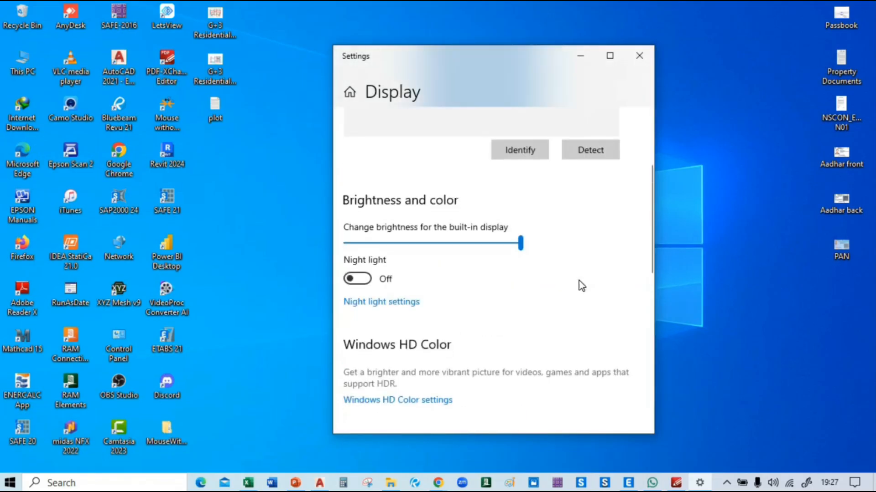
left_click(522, 149)
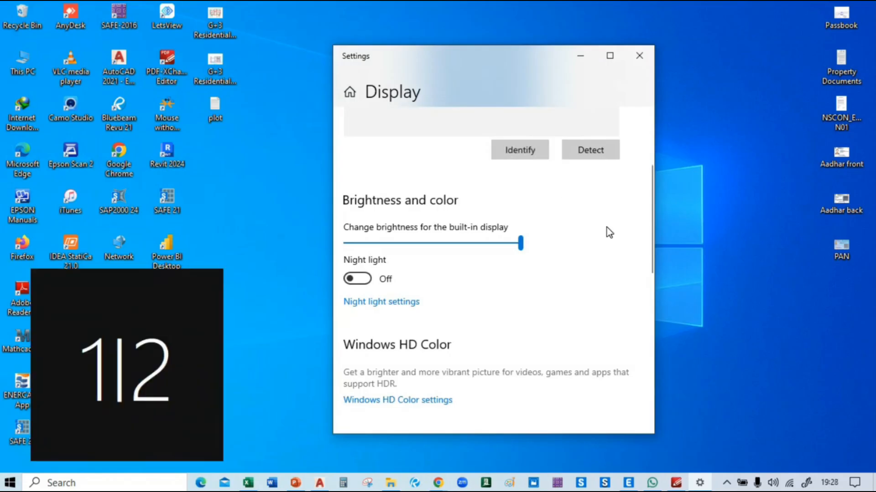
scroll(585, 262, "up", 4)
left_click(639, 55)
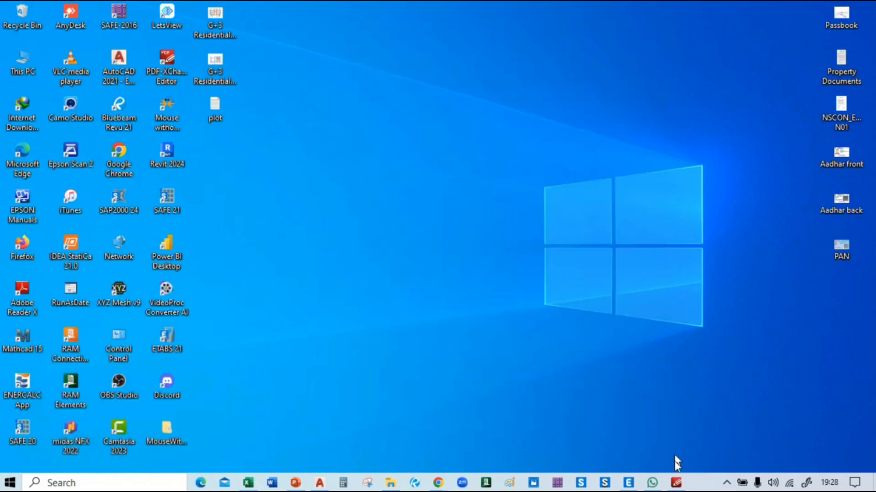
Step: Switch to the marked Section B-B PDF and handwrite "Load =" in the blank area above the section
left_click(659, 407)
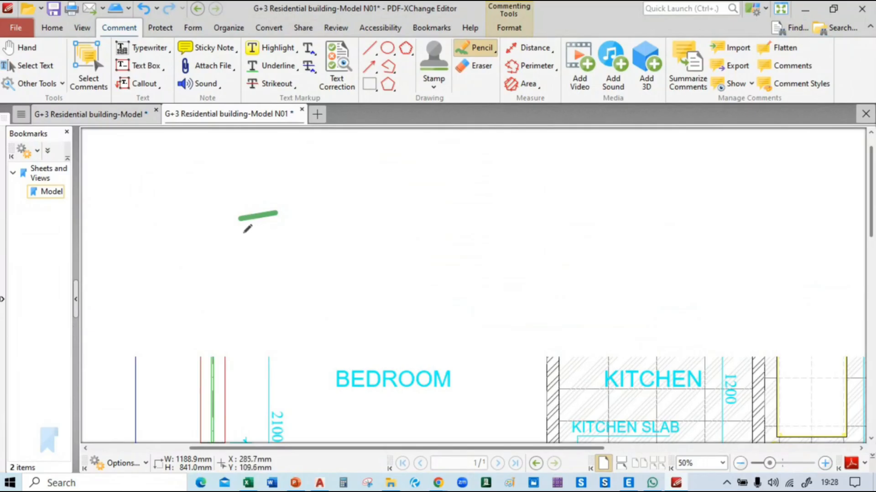
left_click_drag(243, 233, 299, 231)
mouse_move(100, 218)
left_mouse_down()
mouse_move(105, 260)
mouse_move(126, 244)
mouse_move(197, 240)
mouse_move(205, 250)
left_mouse_up()
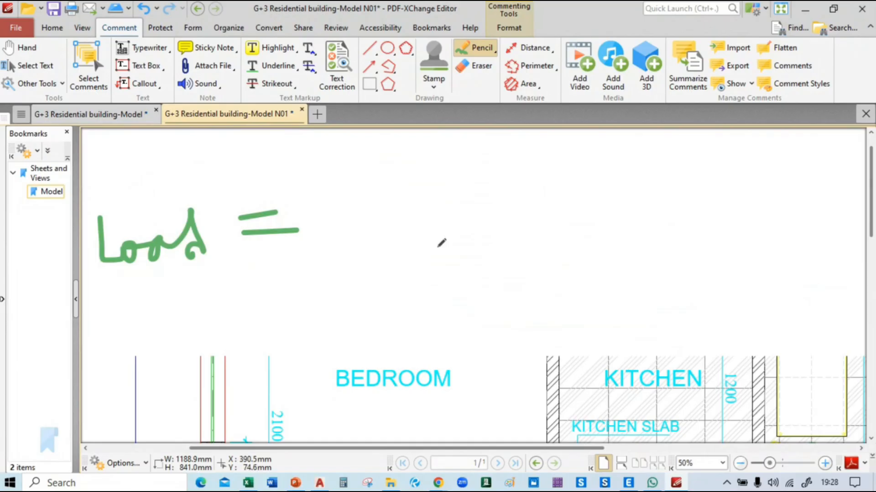
Step: Handwrite "γ × V" after the equals sign of the load formula, undoing the false start "de"
mouse_move(371, 194)
left_mouse_down()
mouse_move(378, 223)
mouse_move(429, 190)
left_mouse_up()
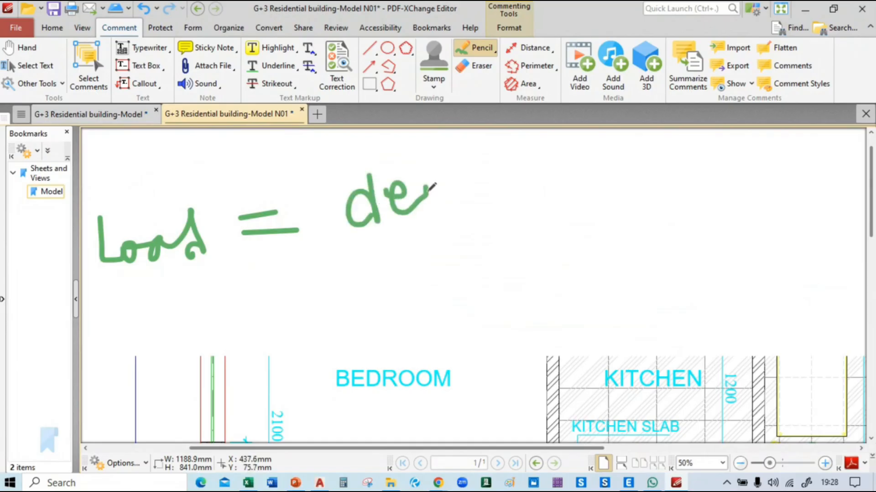
key("ctrl+z")
left_click_drag(357, 183, 388, 163)
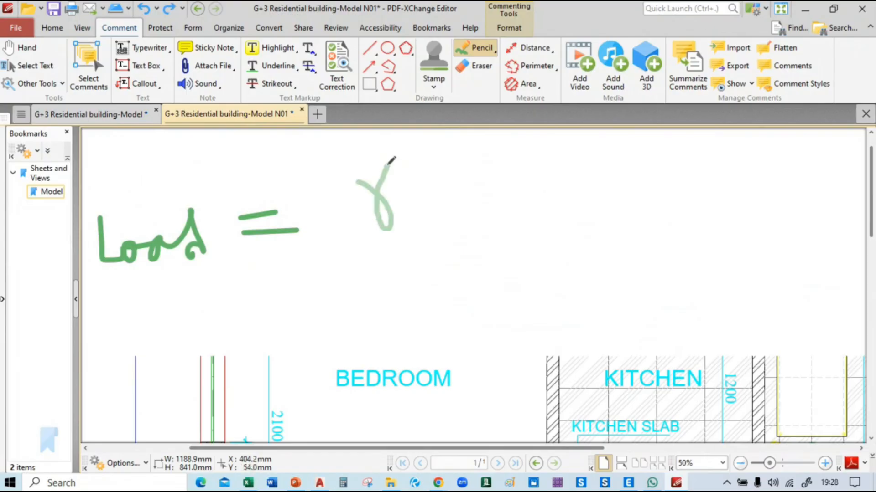
left_click_drag(455, 168, 432, 222)
left_click_drag(434, 181, 460, 207)
mouse_move(497, 153)
left_mouse_down()
mouse_move(523, 203)
mouse_move(541, 154)
left_mouse_up()
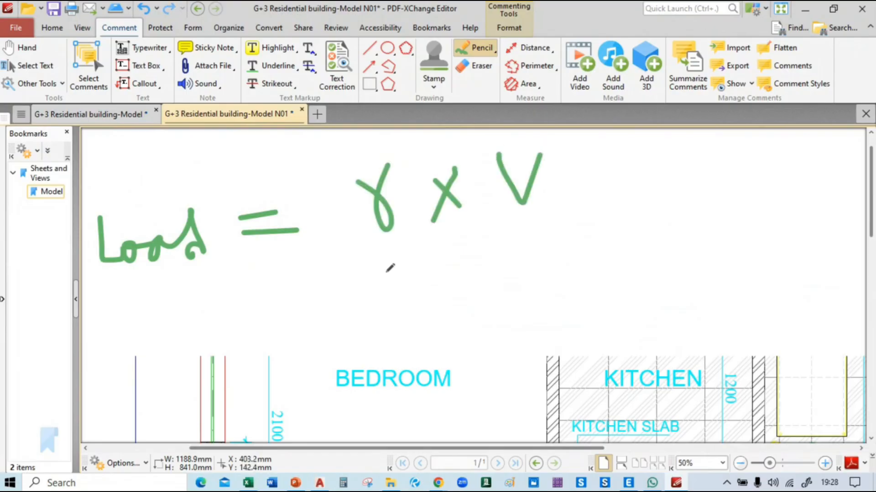
Step: Handwrite "= 19 K/m³ ×" as the second line beneath the load formula
mouse_move(308, 281)
left_mouse_down()
mouse_move(342, 282)
mouse_move(370, 297)
left_mouse_up()
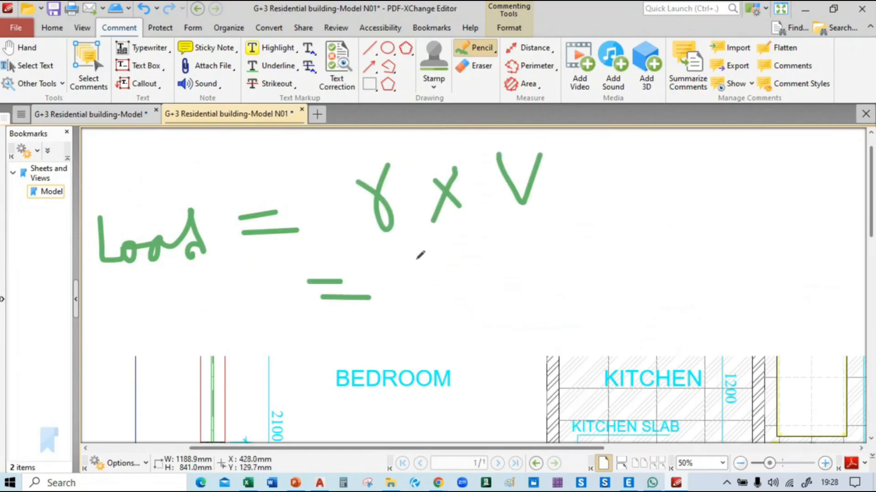
left_click_drag(416, 253, 417, 293)
left_click_drag(461, 256, 463, 300)
mouse_move(501, 238)
left_mouse_down()
mouse_move(501, 276)
mouse_move(525, 275)
left_mouse_up()
mouse_move(543, 228)
left_mouse_down()
mouse_move(538, 301)
mouse_move(567, 284)
mouse_move(584, 297)
left_mouse_up()
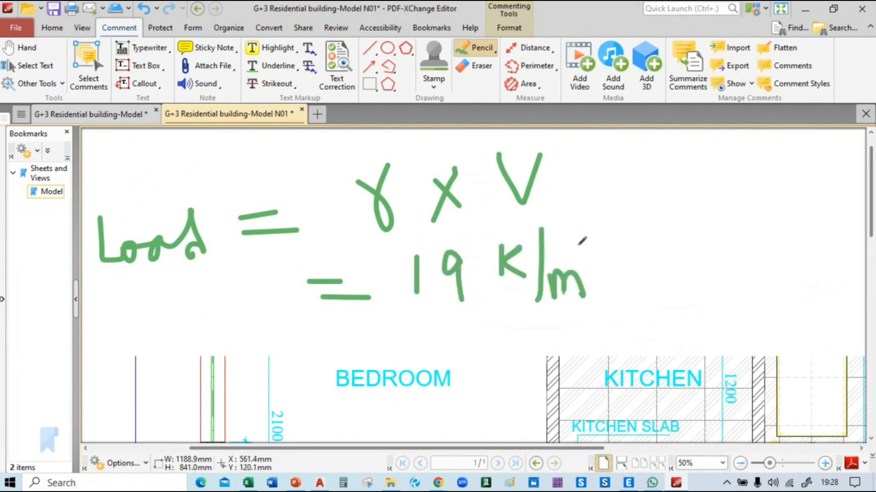
mouse_move(578, 244)
left_mouse_down()
mouse_move(598, 250)
mouse_move(579, 272)
left_mouse_up()
left_click_drag(657, 218, 638, 249)
left_click_drag(637, 206, 661, 239)
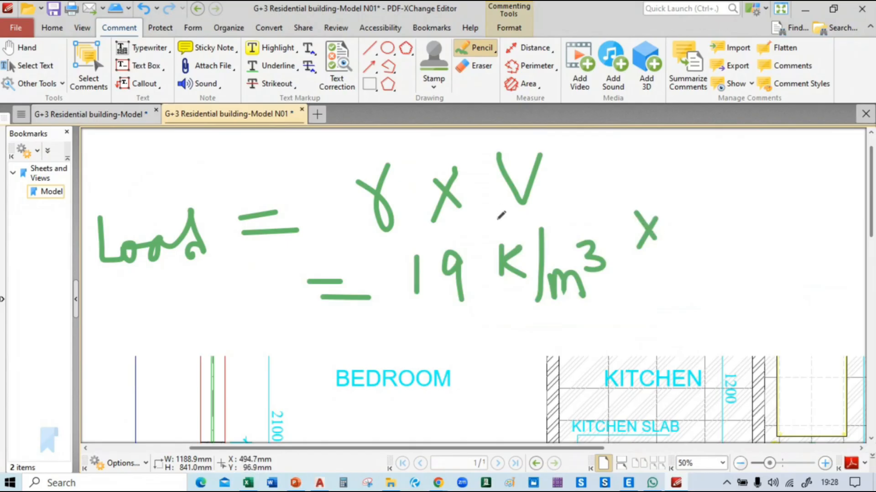
Step: Check the wall height h marked on the section, and add "h −" after the multiplication sign
scroll(469, 245, "down", 3)
scroll(461, 260, "up", 2)
scroll(456, 258, "right", 2)
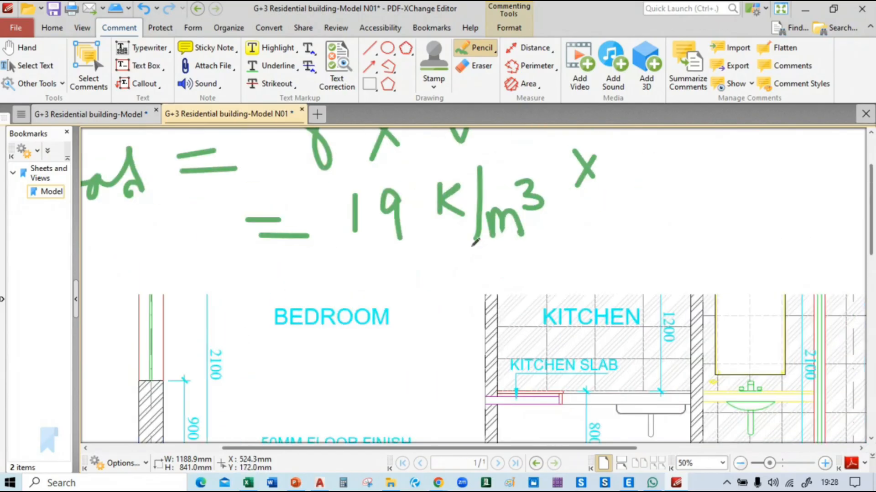
scroll(453, 258, "down", 3, "ctrl")
scroll(386, 262, "down", 5)
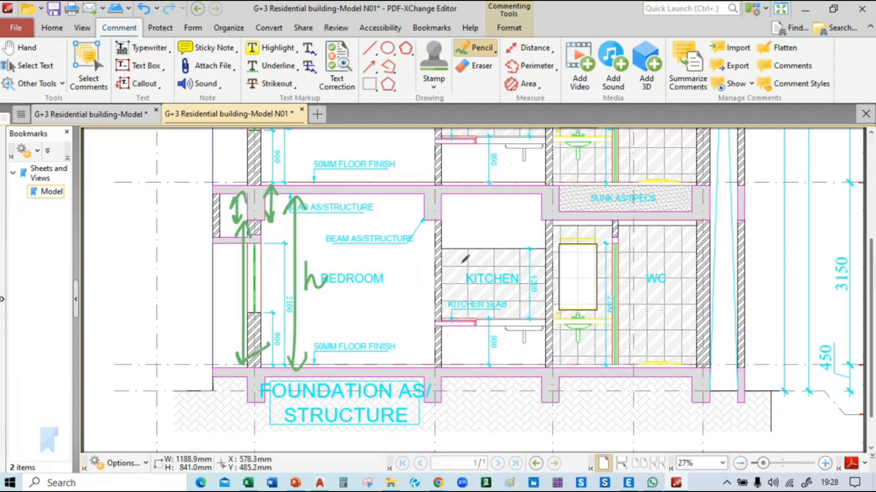
scroll(464, 259, "up", 5)
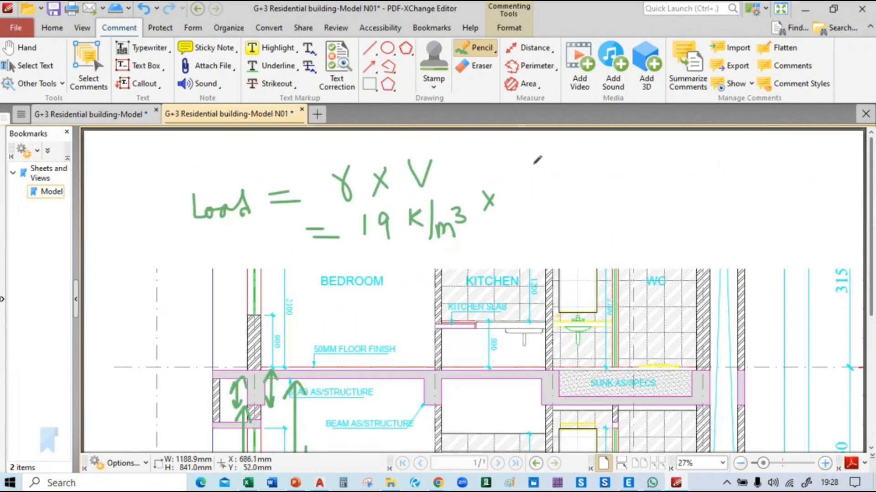
mouse_move(535, 173)
left_mouse_down()
mouse_move(556, 206)
mouse_move(575, 186)
left_mouse_up()
Step: Check the beam depth on the section, and complete the height term as "(h − D)" with brackets
scroll(470, 226, "down", 4)
scroll(470, 225, "up", 4)
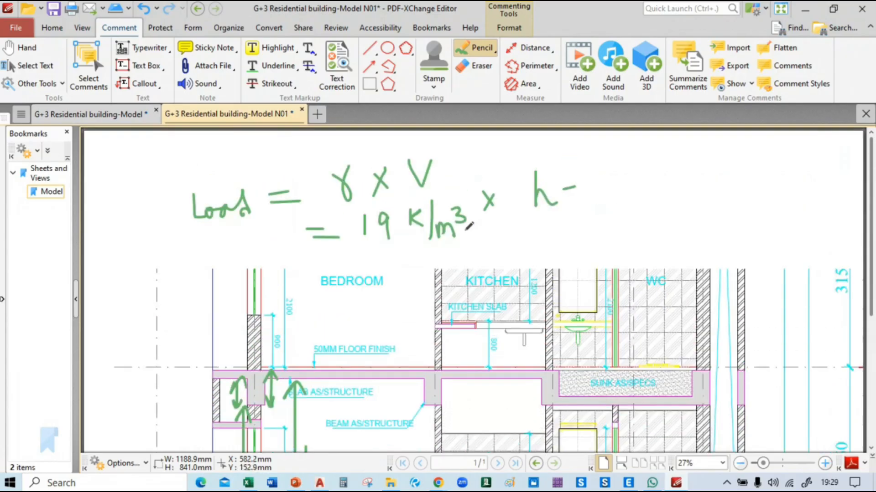
scroll(469, 225, "down", 3)
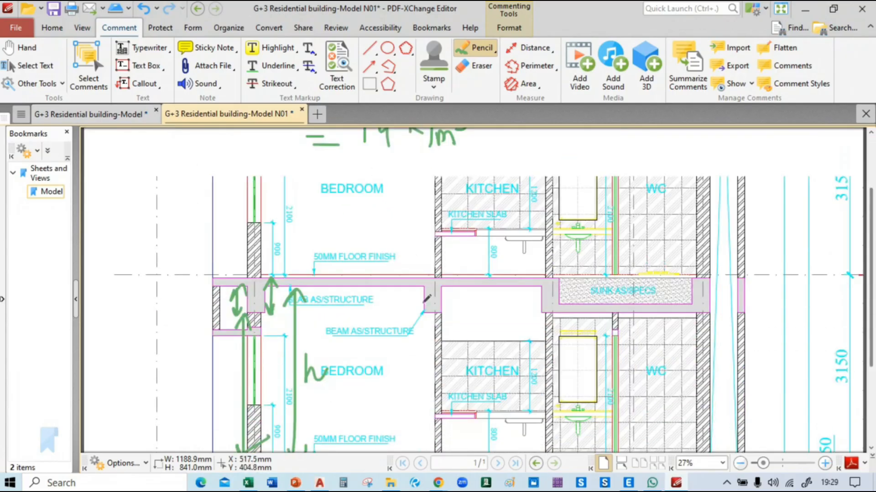
scroll(427, 299, "up", 3)
scroll(322, 257, "down", 5)
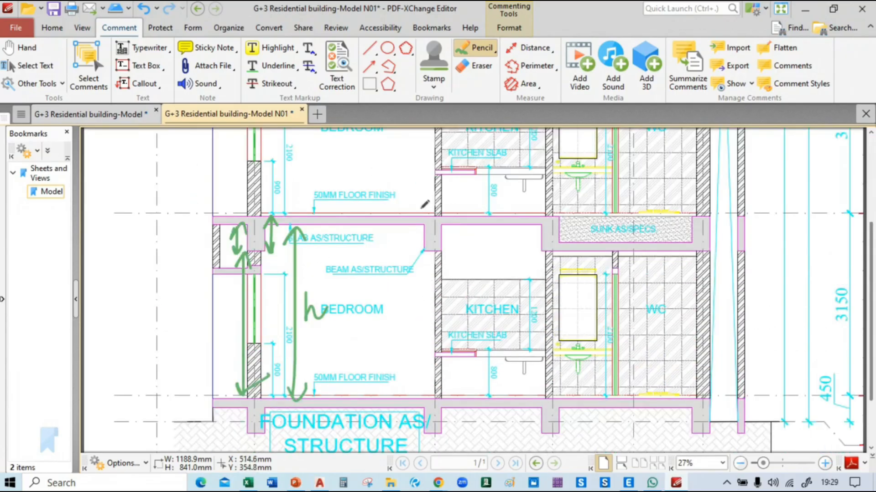
scroll(502, 191, "up", 4)
scroll(626, 180, "up", 1)
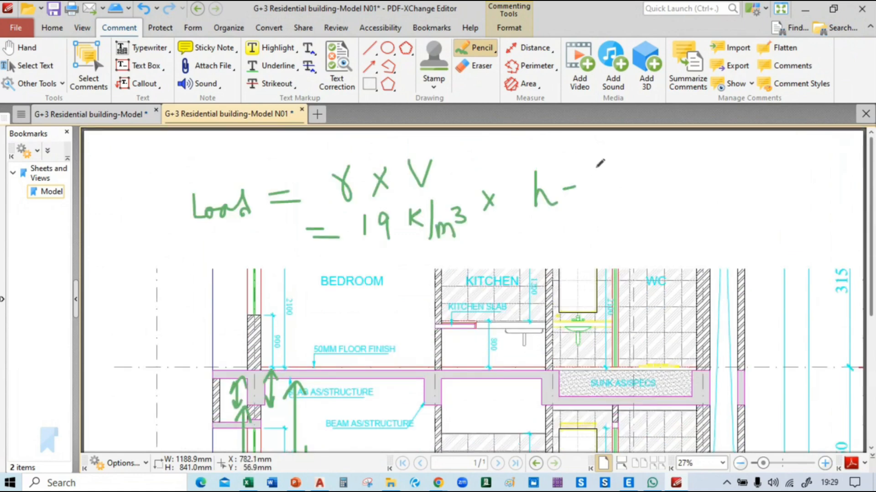
mouse_move(597, 157)
left_mouse_down()
mouse_move(594, 202)
mouse_move(614, 182)
mouse_move(596, 201)
mouse_move(623, 221)
left_mouse_up()
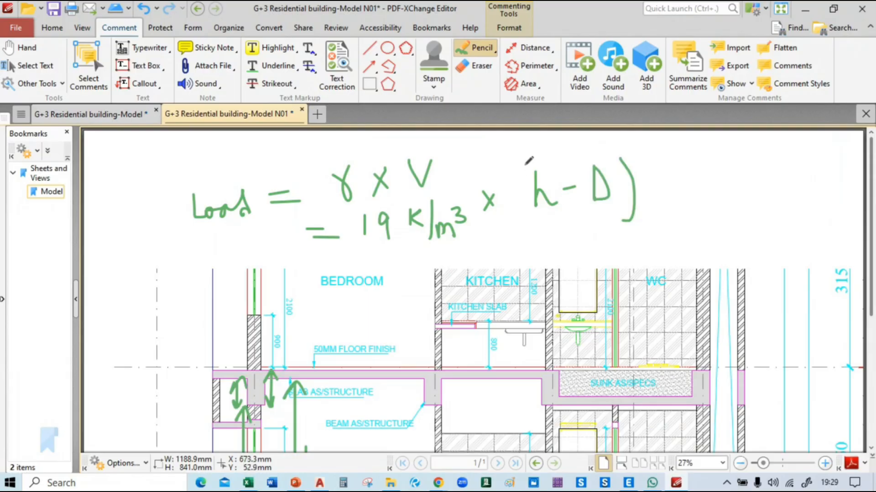
left_click_drag(530, 161, 549, 235)
Step: Extend the handwritten wall load formula with "× t =" after the bracketed height term
left_click_drag(669, 167, 656, 191)
left_click_drag(655, 172, 669, 189)
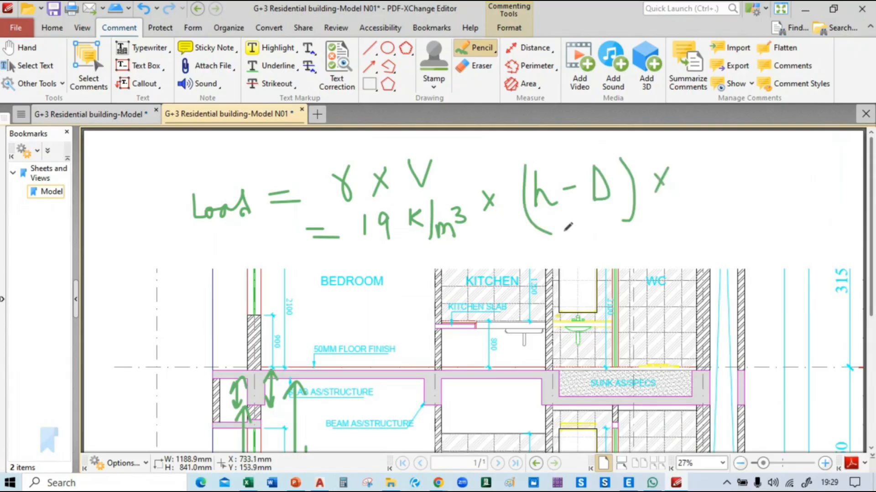
scroll(565, 227, "down", 3)
scroll(342, 363, "up", 3)
mouse_move(682, 157)
left_mouse_down()
mouse_move(694, 179)
mouse_move(682, 166)
mouse_move(705, 160)
mouse_move(742, 167)
mouse_move(744, 178)
left_mouse_up()
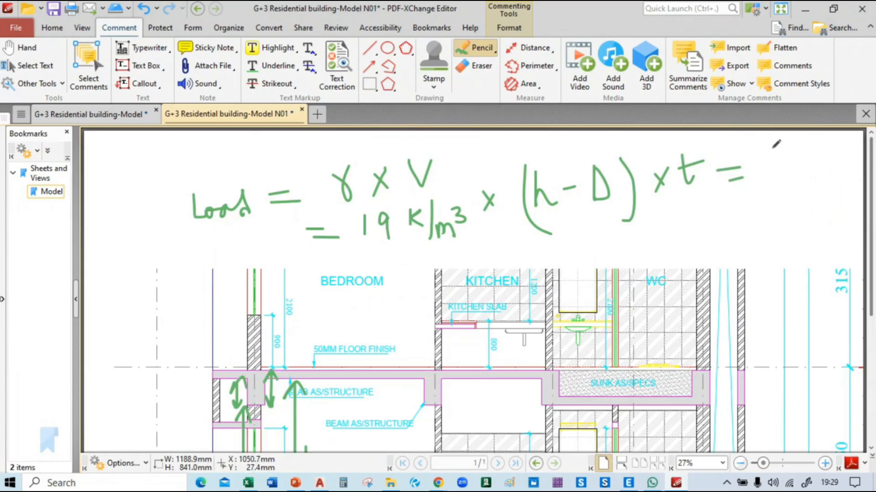
Step: Handwrite the result unit "KN/m" and circle both it and the "19 K/m³" density term
mouse_move(782, 149)
left_mouse_down()
mouse_move(783, 171)
mouse_move(786, 160)
mouse_move(797, 171)
mouse_move(804, 161)
mouse_move(823, 182)
mouse_move(833, 163)
mouse_move(848, 184)
left_mouse_up()
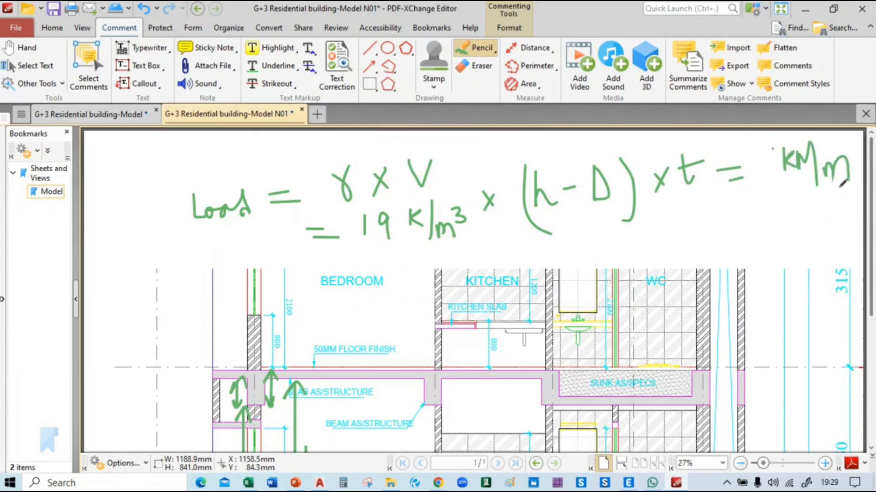
mouse_move(773, 204)
left_mouse_down()
mouse_move(834, 198)
mouse_move(844, 130)
mouse_move(777, 203)
left_mouse_up()
mouse_move(408, 253)
left_mouse_down()
mouse_move(370, 250)
mouse_move(438, 188)
mouse_move(378, 258)
mouse_move(430, 260)
left_mouse_up()
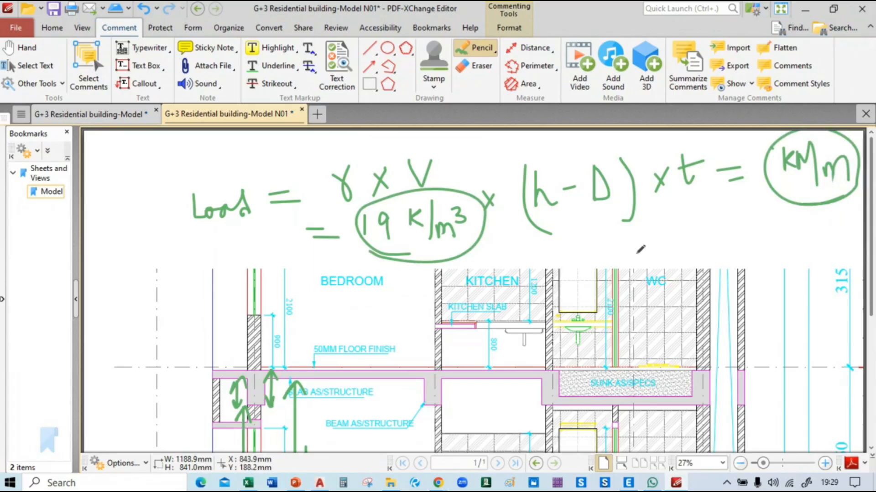
Step: Sketch a long beam rectangle with a row of arcs as distributed load below the foundation of Section B-B
key("alt+Tab")
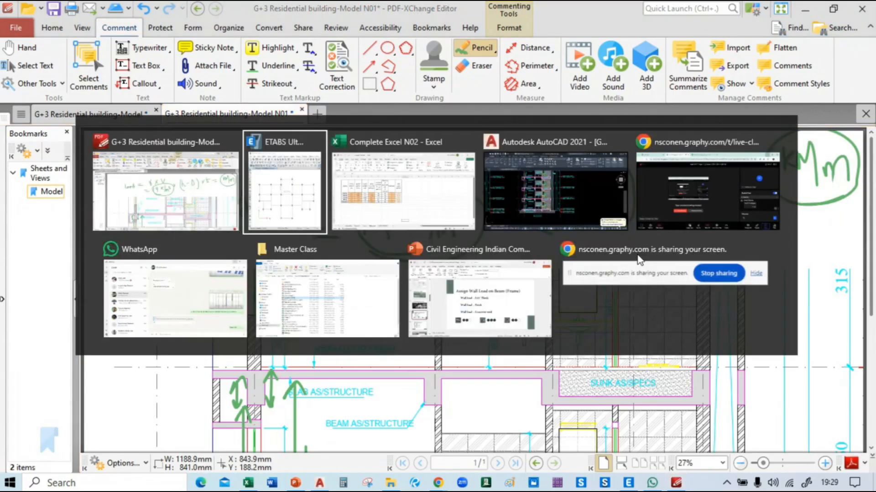
left_click(193, 191)
scroll(327, 264, "down", 3)
scroll(431, 239, "down", 4, "ctrl")
scroll(492, 311, "up", 2, "ctrl")
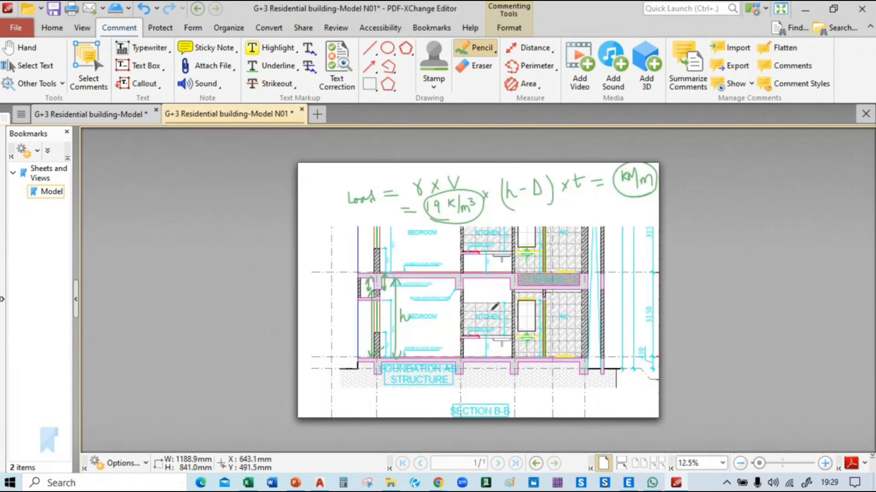
scroll(495, 306, "up", 3, "ctrl")
scroll(349, 327, "down", 2, "ctrl")
scroll(394, 391, "up", 3, "ctrl")
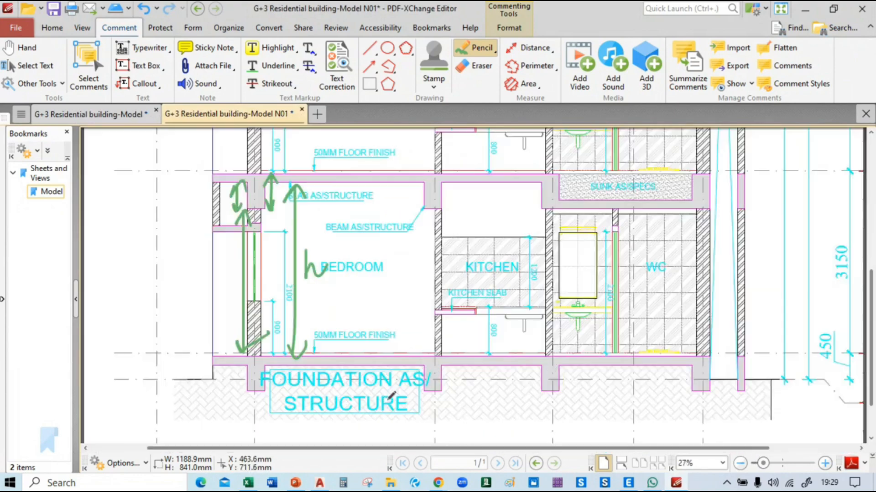
scroll(225, 350, "down", 1, "ctrl")
scroll(269, 347, "up", 2, "ctrl")
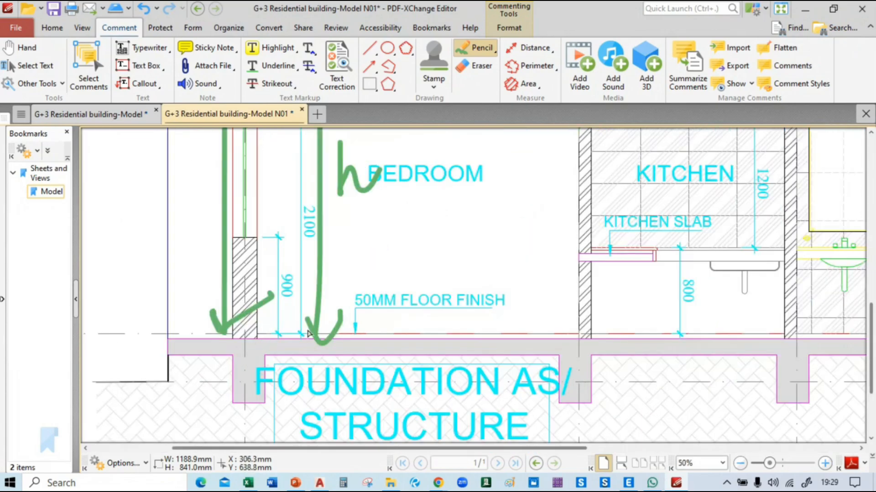
scroll(308, 334, "down", 5)
mouse_move(277, 328)
left_mouse_down()
mouse_move(339, 374)
mouse_move(730, 306)
mouse_move(307, 308)
mouse_move(273, 326)
mouse_move(323, 301)
mouse_move(538, 302)
mouse_move(617, 290)
mouse_move(731, 298)
left_mouse_up()
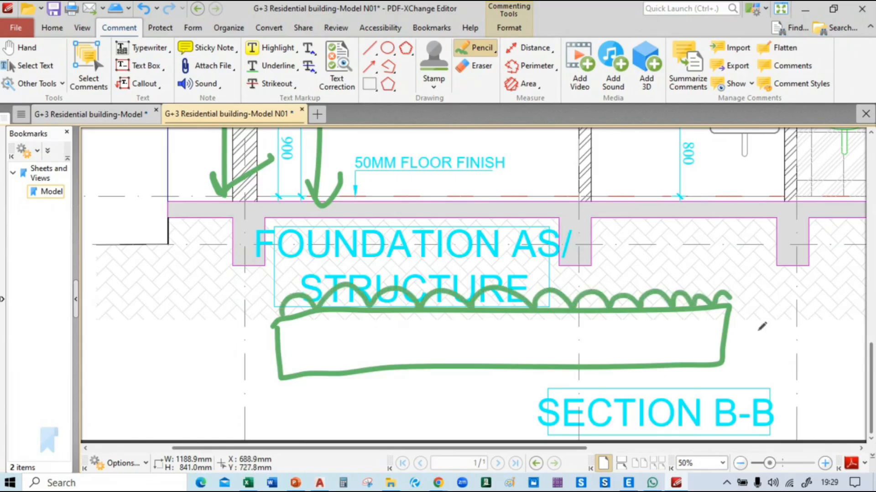
Step: Label the sketched beam's distributed load with a circled "KN/m" note and an arrow pointing to the load arcs
mouse_move(474, 238)
left_mouse_down()
mouse_move(463, 285)
mouse_move(456, 268)
left_mouse_up()
left_click_drag(502, 178, 502, 221)
mouse_move(525, 182)
left_mouse_down()
mouse_move(523, 218)
mouse_move(541, 188)
mouse_move(558, 185)
mouse_move(583, 237)
mouse_move(611, 201)
mouse_move(628, 233)
mouse_move(460, 192)
mouse_move(654, 169)
mouse_move(790, 182)
left_mouse_up()
scroll(436, 262, "down", 1, "ctrl")
scroll(431, 280, "up", 5)
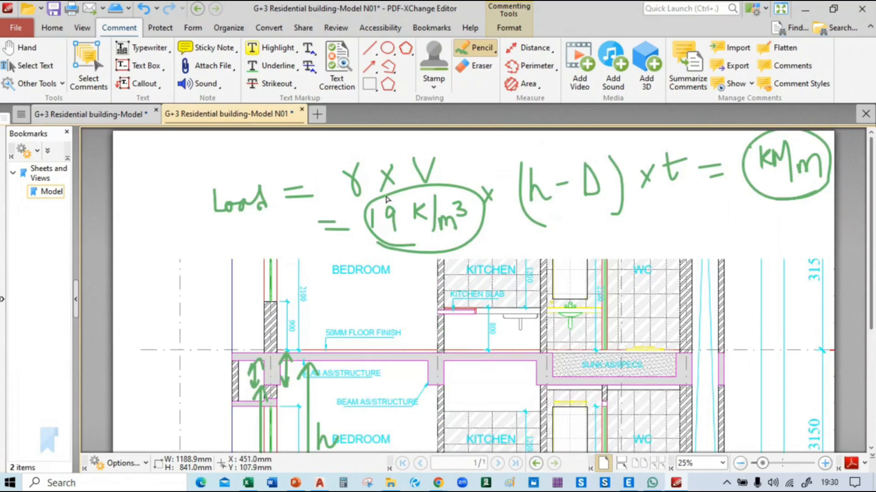
Step: Draw a long vertical line down from the equals sign in front of the circled result unit of the load formula
scroll(431, 211, "down", 5)
scroll(428, 212, "up", 4)
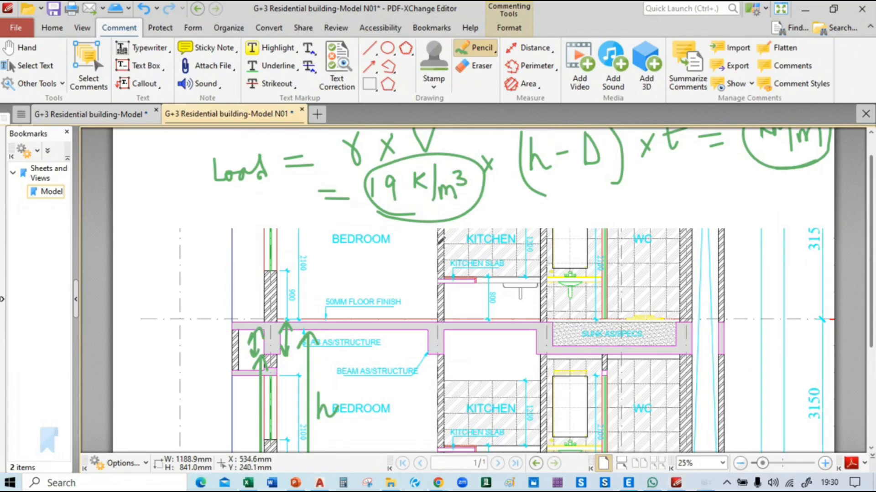
left_click_drag(708, 303, 705, 151)
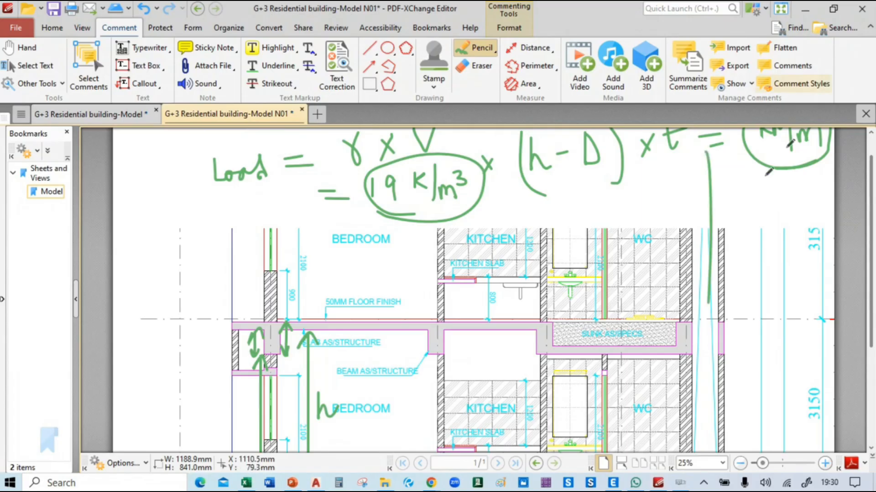
scroll(439, 279, "down", 3)
scroll(439, 278, "down", 3, "ctrl")
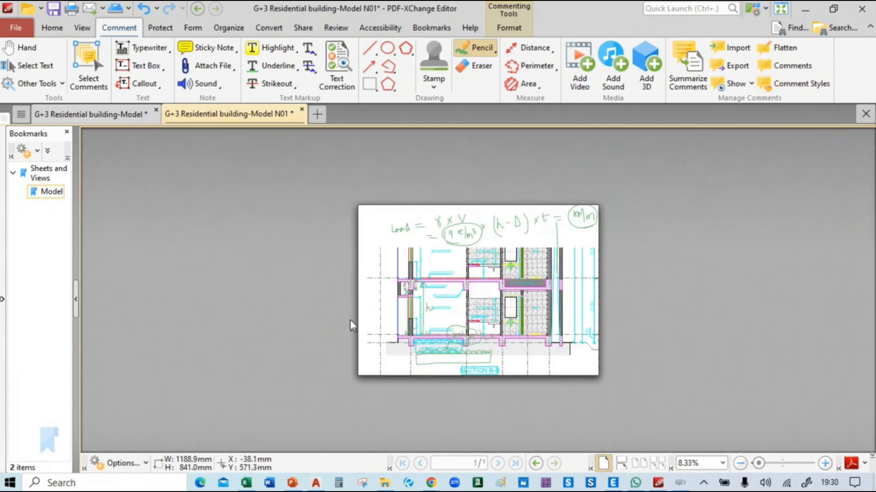
scroll(439, 278, "up", 2, "ctrl")
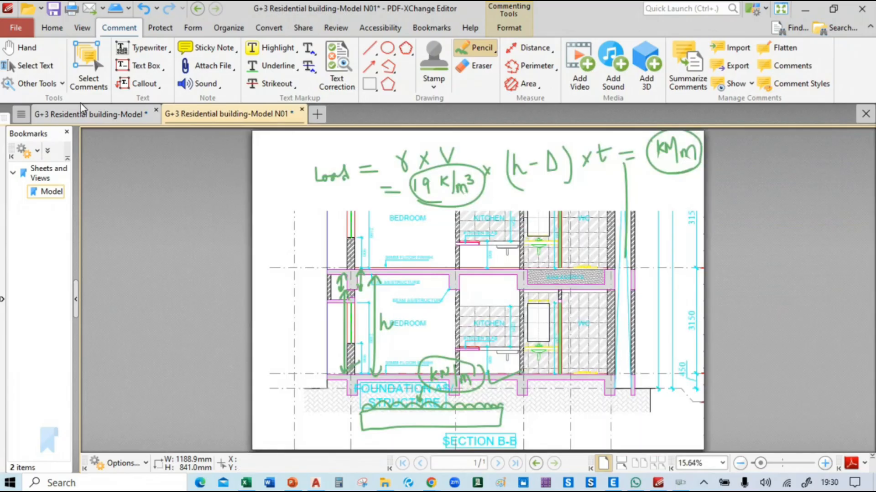
Step: Review the marked walls on the ground floor plan document, and return to the section document with the load formula
left_click(89, 114)
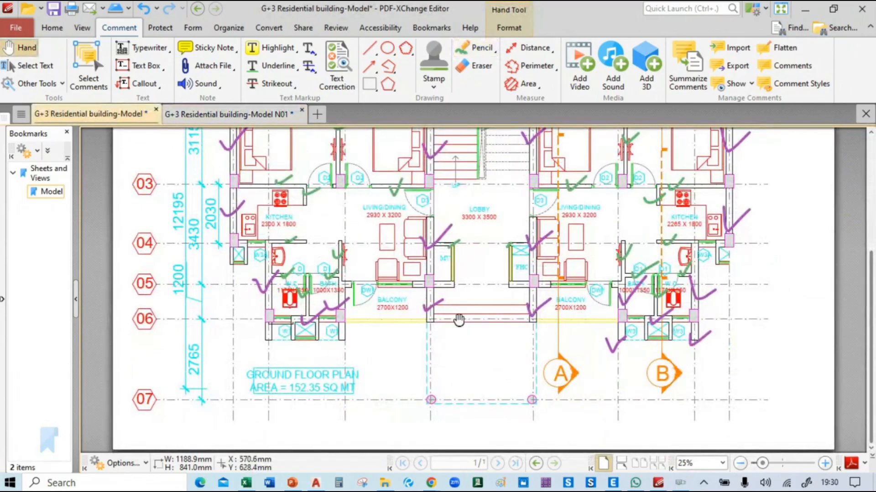
scroll(356, 268, "up", 5)
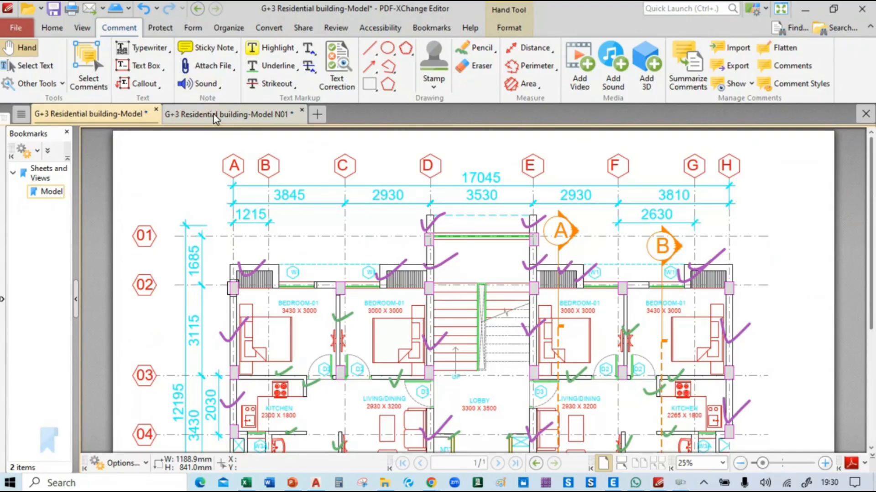
left_click(214, 116)
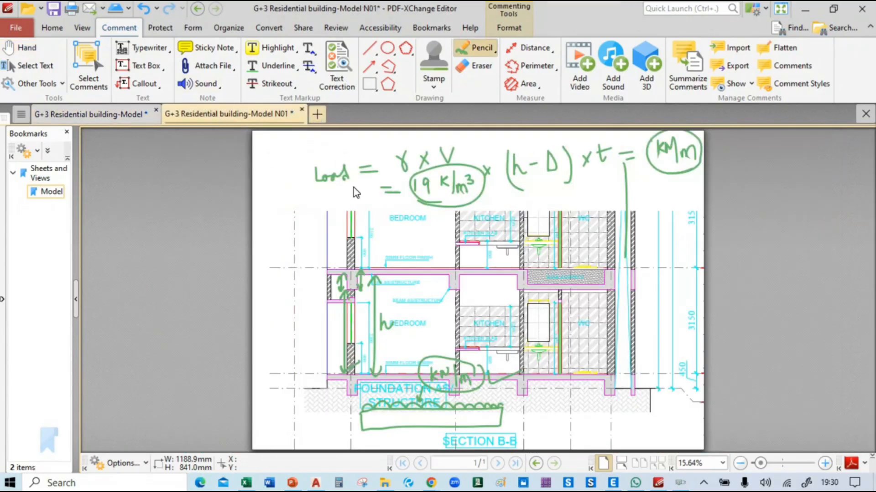
key("ctrl+o")
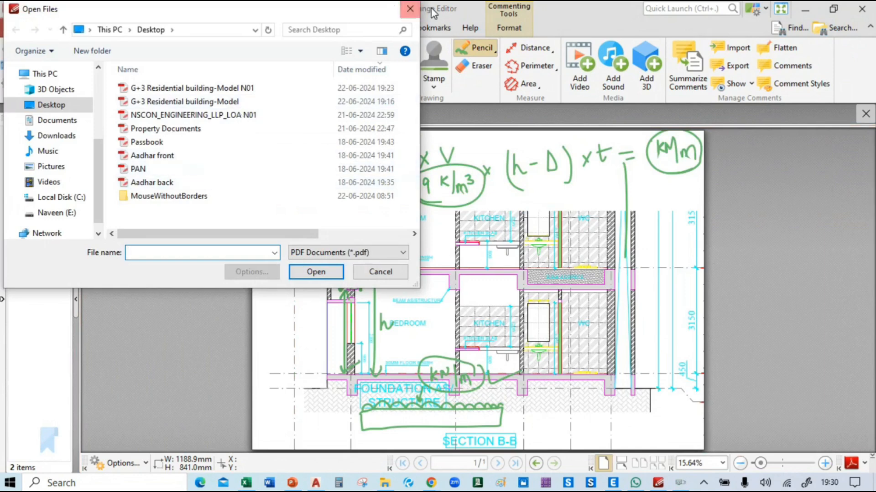
left_click(410, 9)
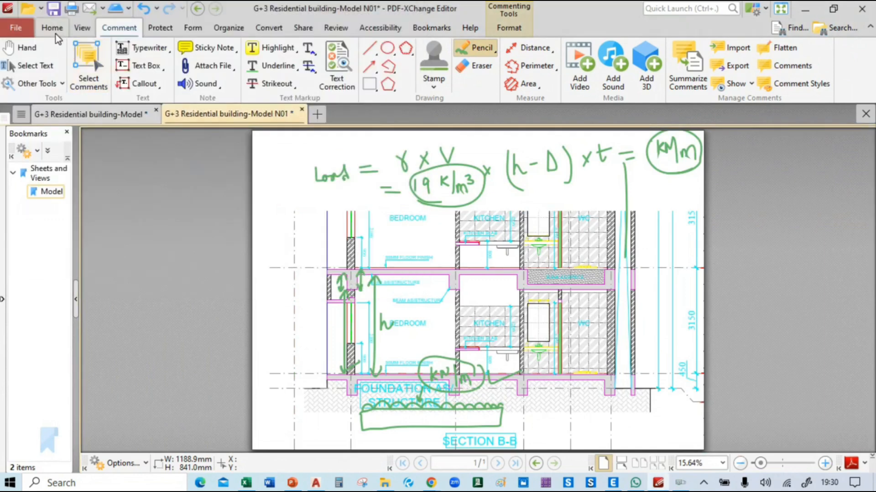
key("h")
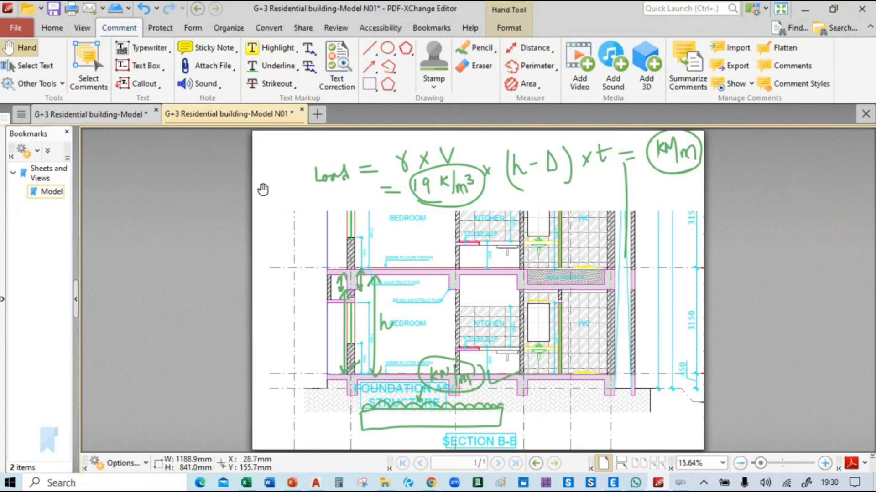
left_click(160, 28)
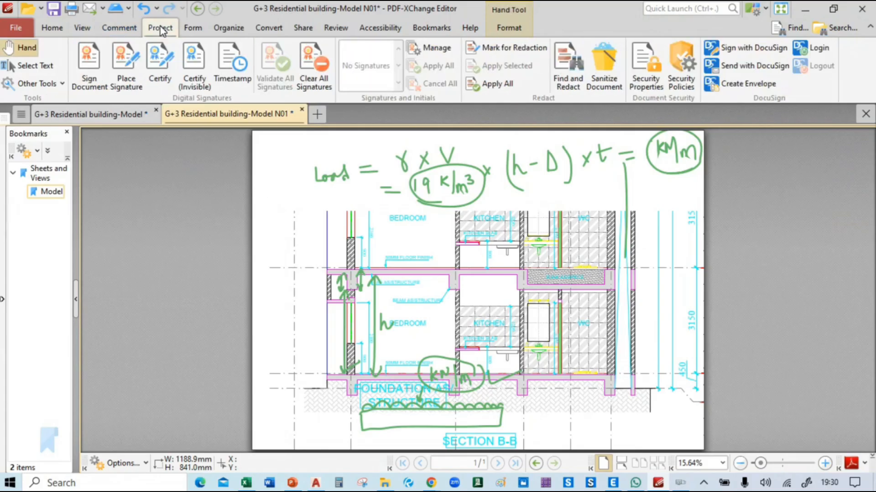
left_click(52, 29)
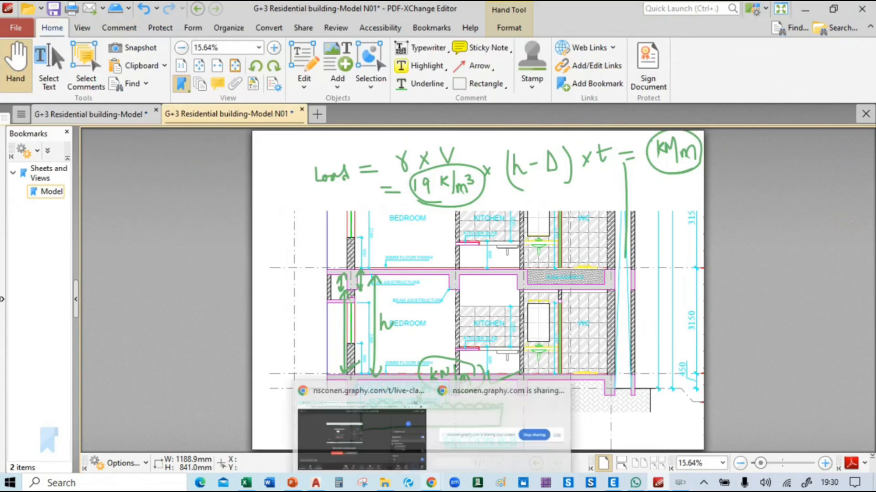
mouse_move(390, 489)
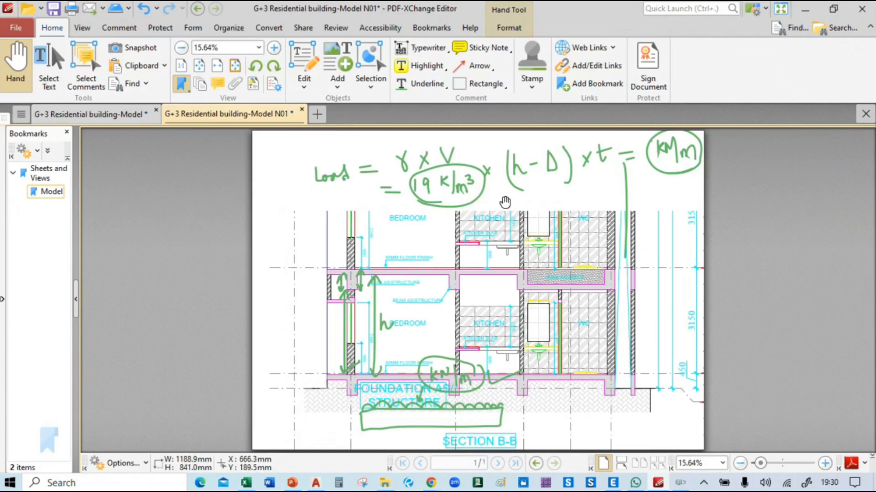
scroll(573, 148, "up", 3, "ctrl")
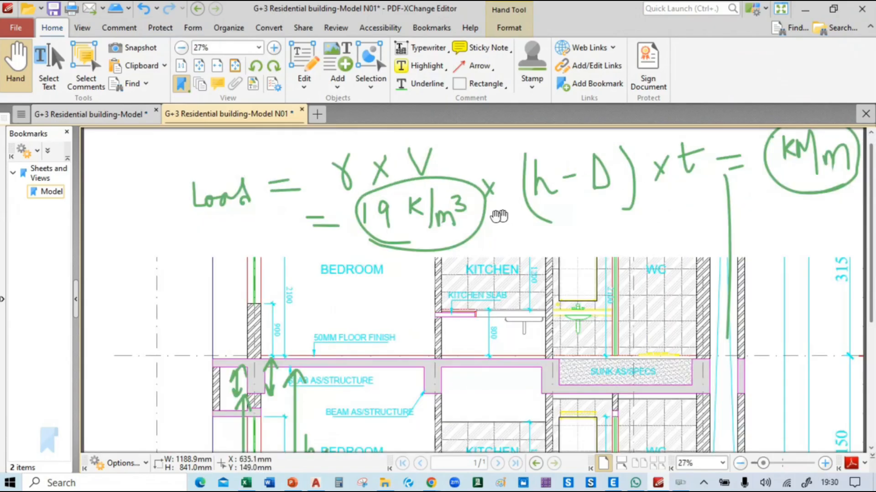
scroll(574, 189, "down", 1, "ctrl")
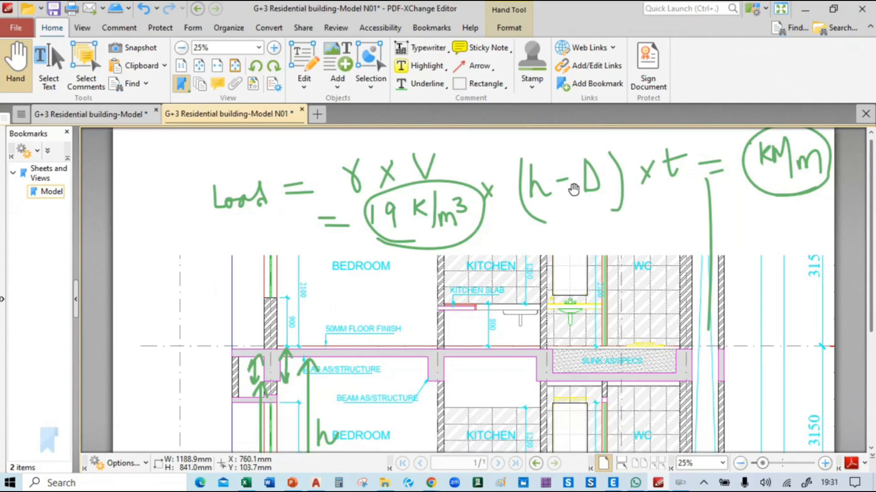
Step: Erase a small part of the handwritten equals sign in front of the circled "19 K/m³" density term
left_click(119, 27)
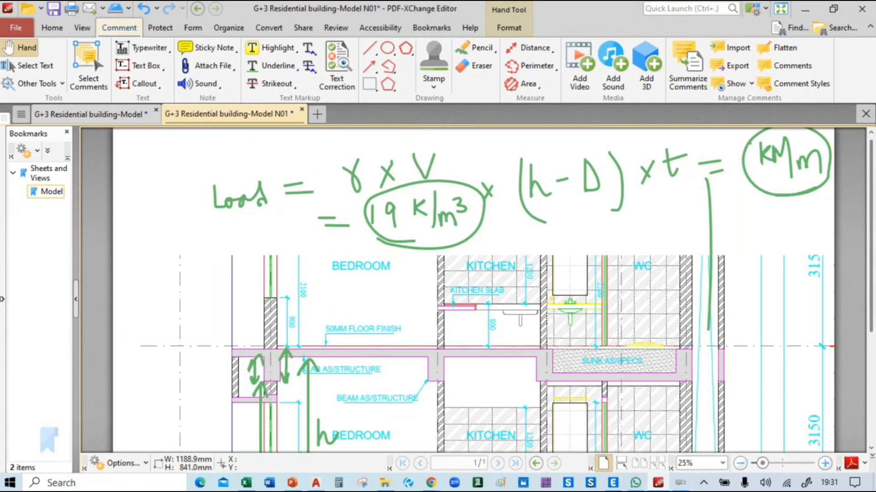
left_click(475, 66)
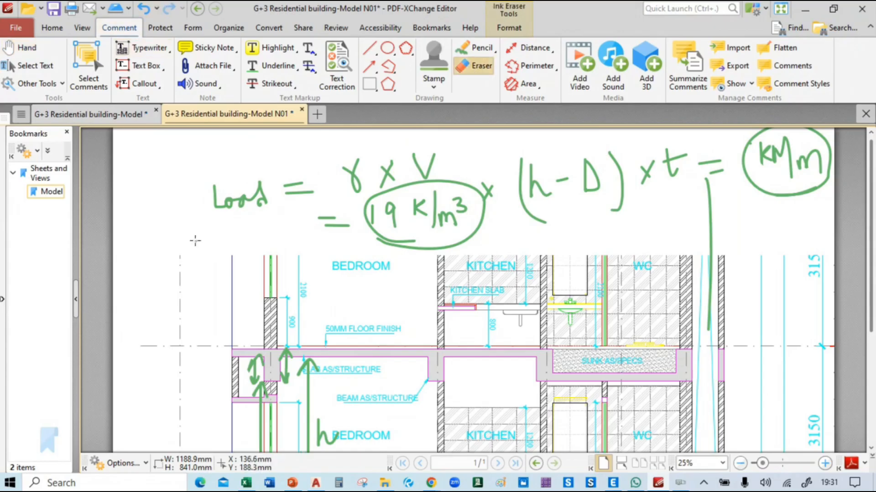
key("Escape")
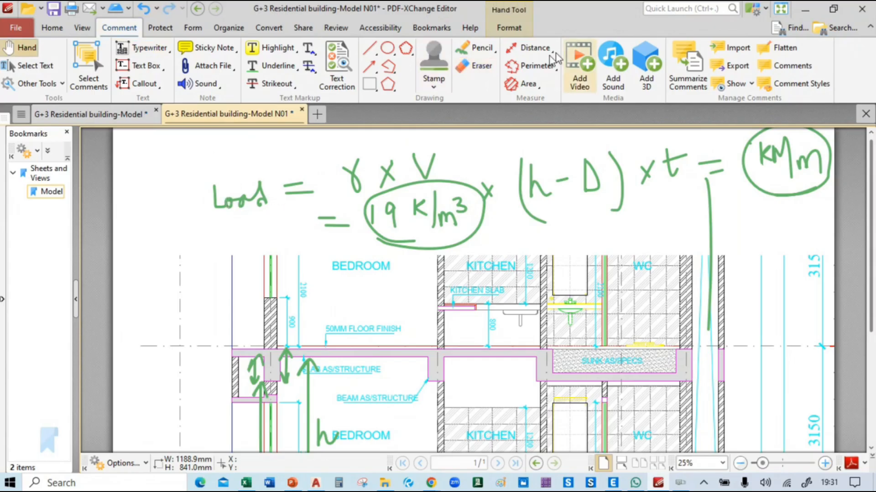
left_click(466, 71)
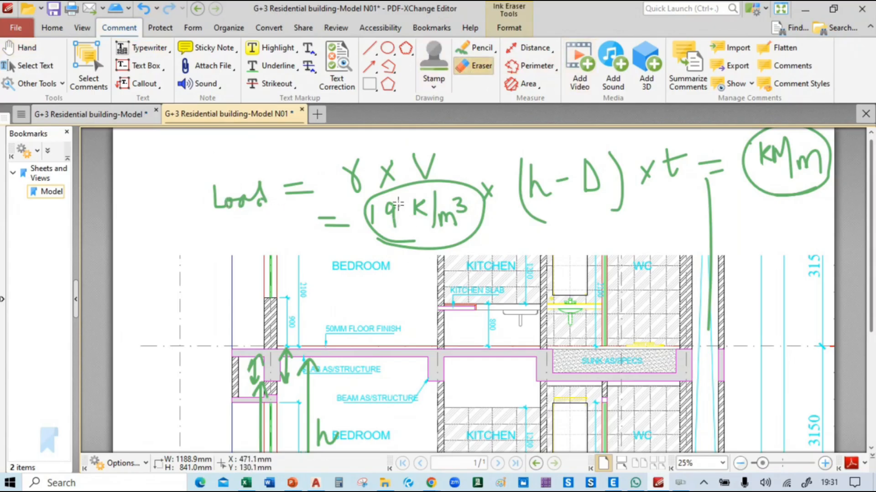
left_click(378, 201)
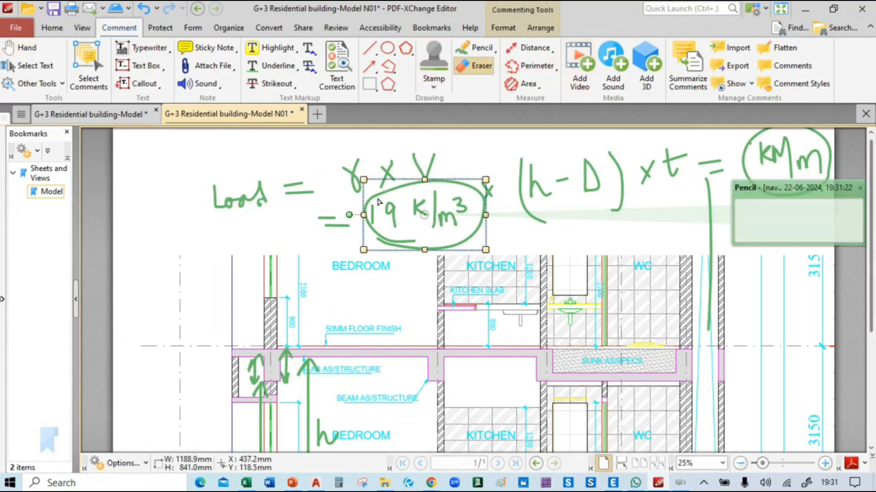
left_click(570, 240)
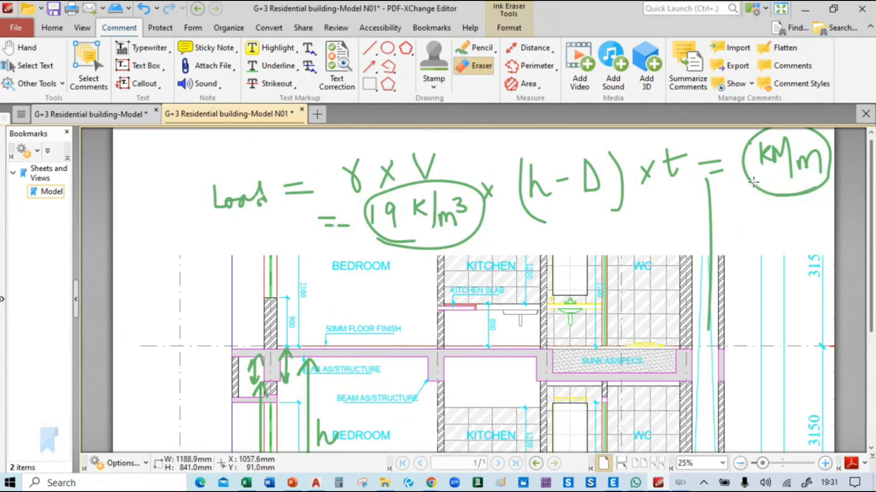
key("h")
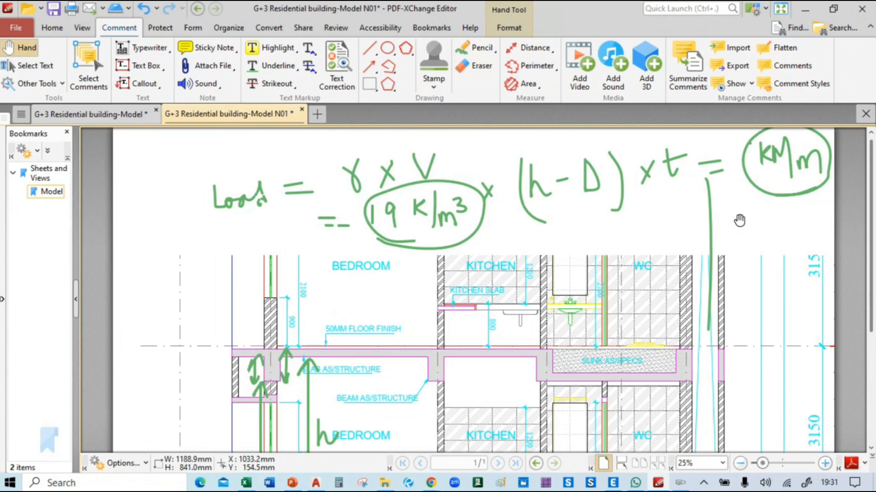
Step: Handwrite "wall load = 19 KN/m³" with the Pencil tool on the line below the general load formula
left_click(477, 48)
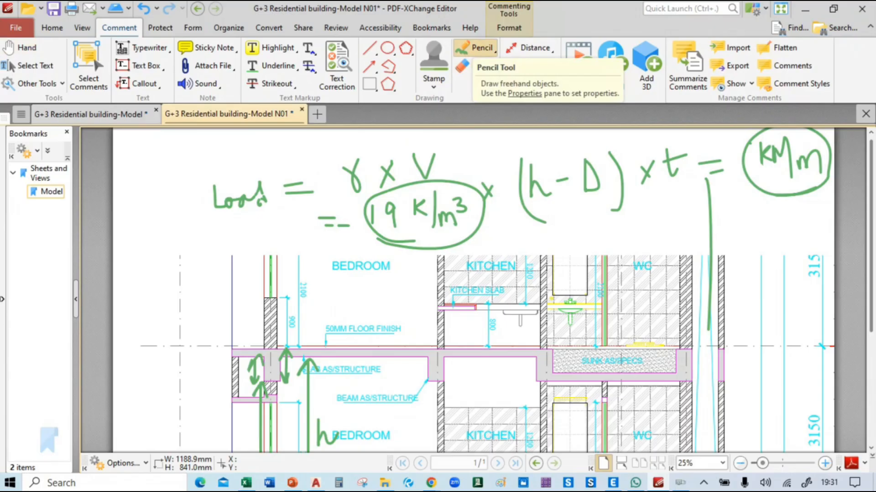
mouse_move(236, 267)
left_mouse_down()
mouse_move(341, 278)
mouse_move(369, 270)
mouse_move(395, 286)
mouse_move(436, 269)
left_mouse_up()
left_click_drag(415, 285, 439, 280)
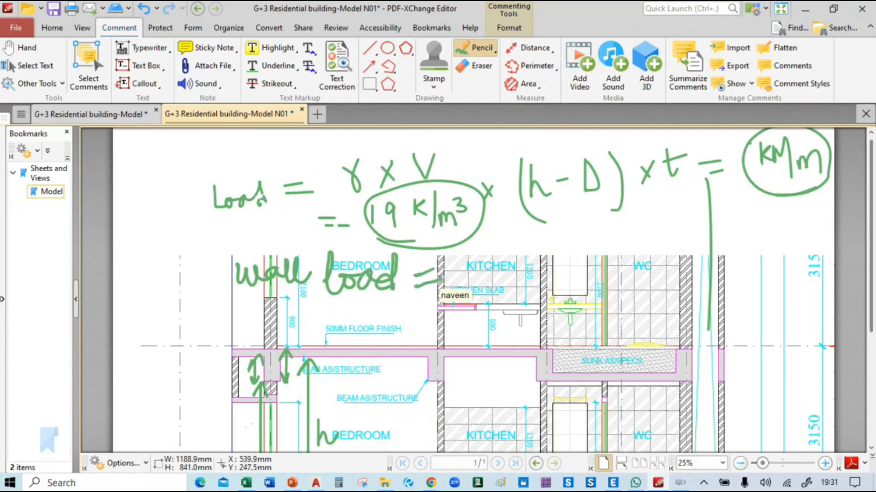
left_click_drag(474, 252, 470, 279)
mouse_move(494, 256)
left_mouse_down()
mouse_move(483, 253)
mouse_move(490, 280)
left_mouse_up()
mouse_move(518, 247)
left_mouse_down()
mouse_move(510, 282)
mouse_move(524, 278)
left_mouse_up()
left_click_drag(527, 273, 545, 272)
mouse_move(558, 238)
left_mouse_down()
mouse_move(549, 296)
mouse_move(574, 303)
left_mouse_up()
left_click_drag(567, 258, 567, 275)
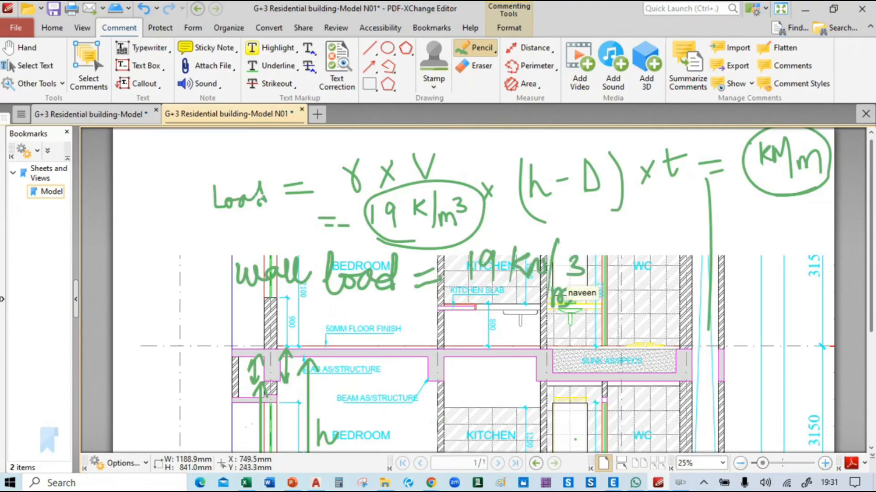
Step: Extend the wall load line with the net height term "× (3.15 − 0.45)" after the density
left_click_drag(604, 250, 615, 270)
left_click_drag(616, 241, 603, 270)
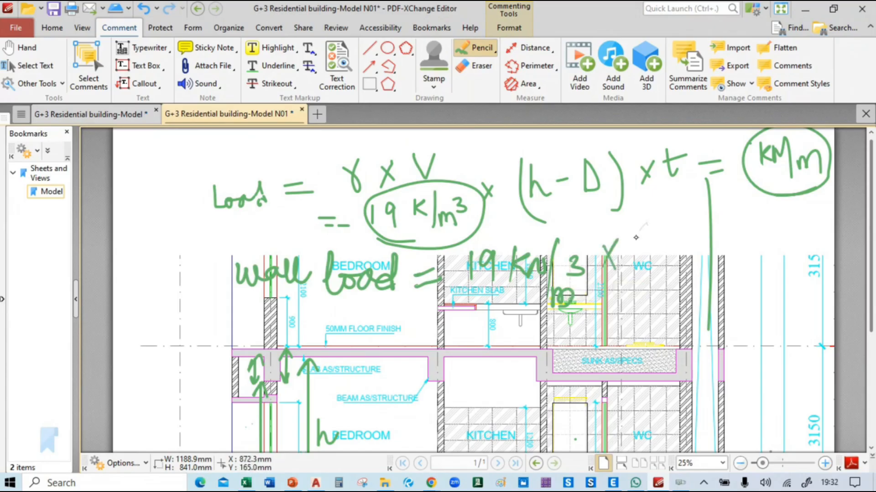
left_click_drag(646, 223, 647, 285)
mouse_move(650, 234)
left_mouse_down()
mouse_move(649, 264)
mouse_move(675, 258)
left_mouse_up()
mouse_move(684, 233)
left_mouse_down()
mouse_move(682, 262)
mouse_move(691, 265)
mouse_move(744, 233)
mouse_move(758, 250)
left_mouse_up()
left_click_drag(767, 235, 777, 249)
left_click_drag(774, 237, 778, 256)
left_click_drag(785, 224, 806, 221)
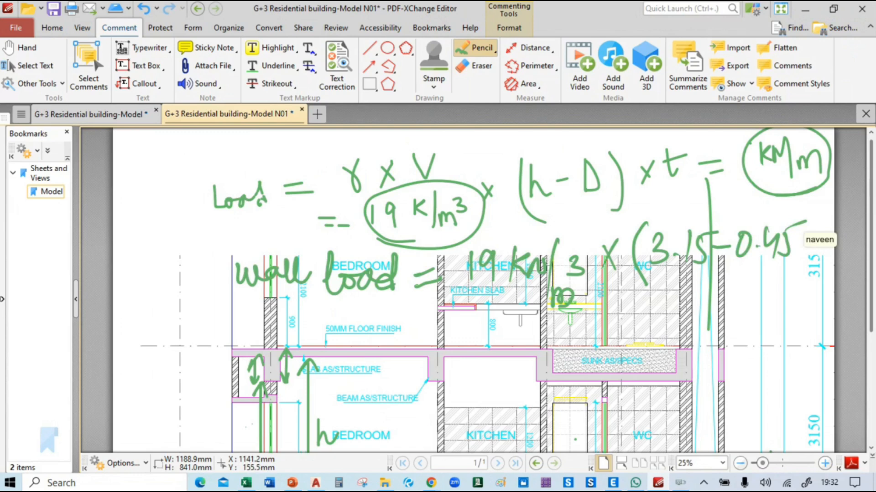
mouse_move(799, 208)
left_mouse_down()
mouse_move(803, 256)
mouse_move(834, 217)
left_mouse_up()
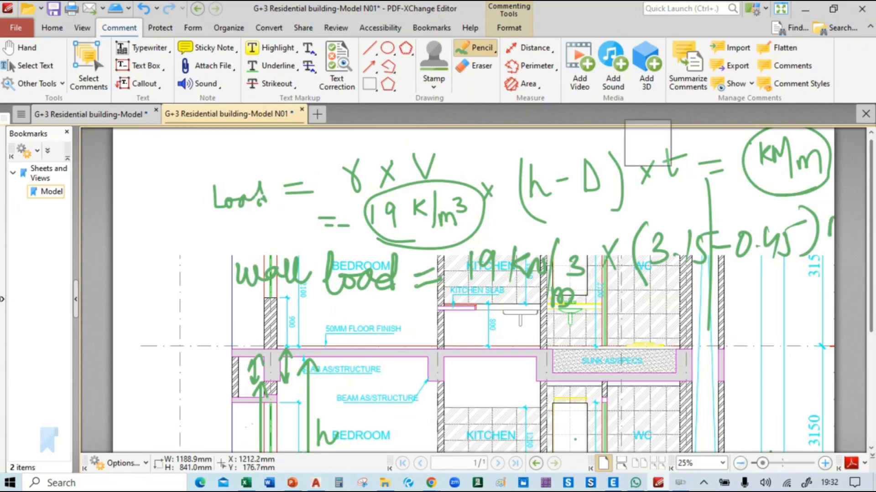
Step: Handwrite the wall thickness factor "× 0.23" below the height term of the wall load calculation
scroll(456, 292, "down", 3, "ctrl")
scroll(456, 292, "up", 1, "ctrl")
scroll(494, 232, "up", 3, "ctrl")
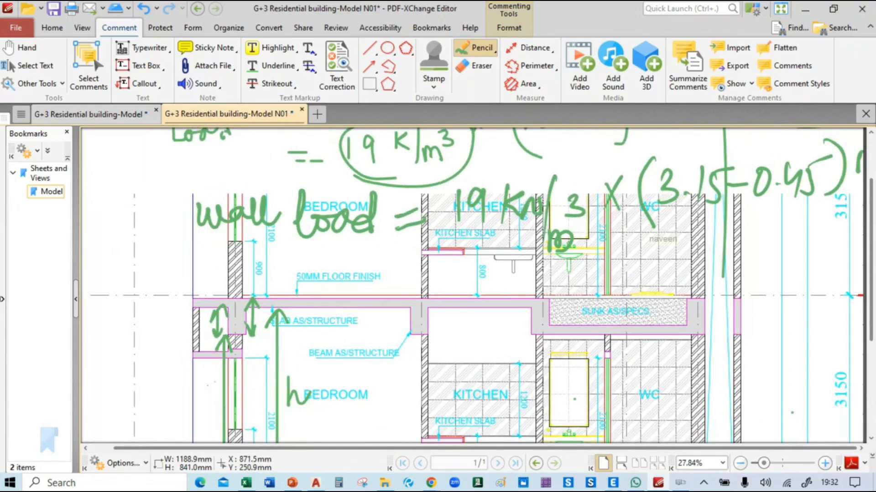
mouse_move(656, 257)
left_mouse_down()
mouse_move(640, 290)
mouse_move(665, 290)
left_mouse_up()
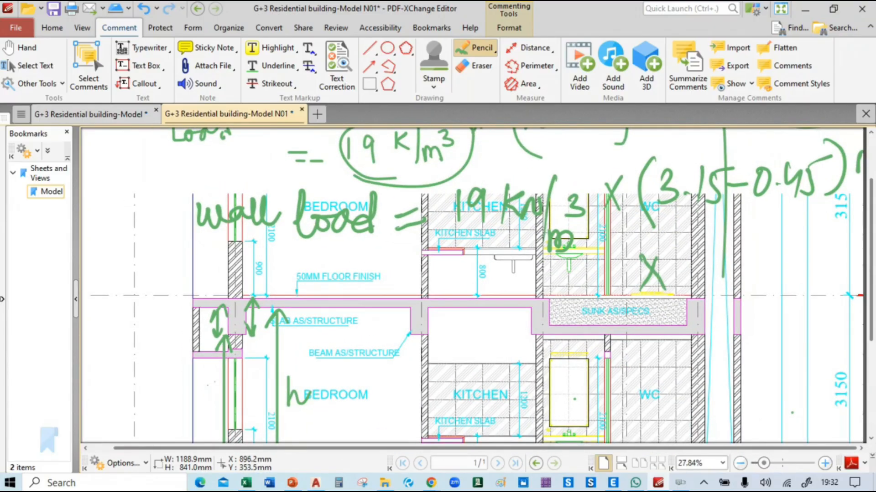
mouse_move(705, 250)
left_mouse_down()
mouse_move(768, 263)
mouse_move(773, 272)
left_mouse_up()
left_click(720, 273)
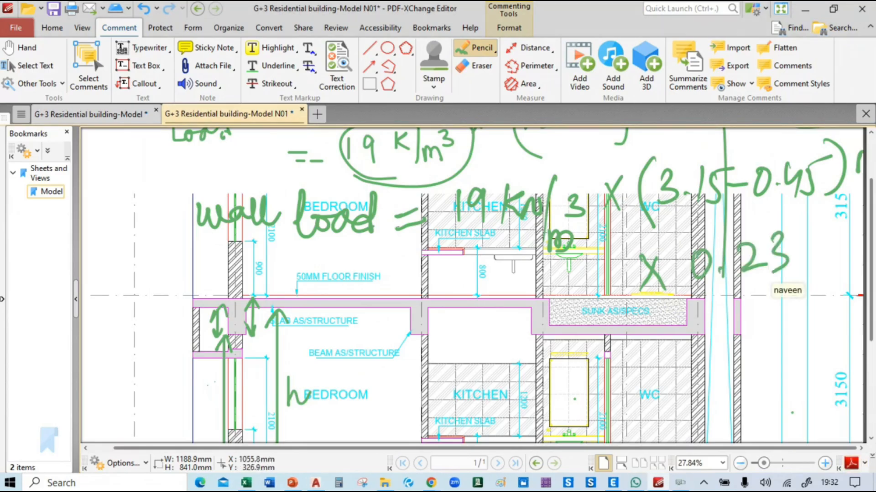
Step: Start a new result line below the wall load calculation with "= 19 KN/m³ ×"
mouse_move(321, 328)
left_mouse_down()
mouse_move(353, 321)
mouse_move(384, 343)
left_mouse_up()
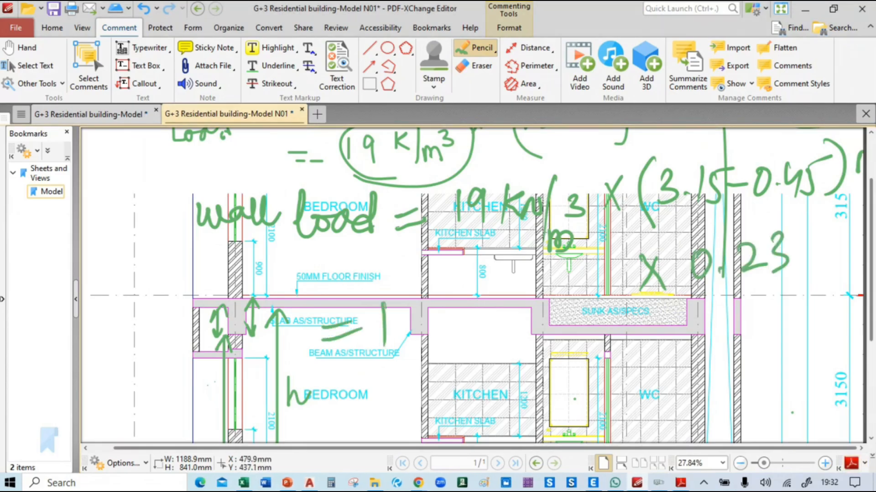
left_click_drag(411, 307, 405, 345)
left_click_drag(436, 301, 433, 334)
left_click_drag(449, 304, 473, 301)
mouse_move(481, 297)
left_mouse_down()
mouse_move(477, 347)
mouse_move(504, 363)
left_mouse_up()
left_click_drag(492, 320, 497, 336)
left_click_drag(532, 309, 551, 338)
left_click_drag(551, 310, 531, 339)
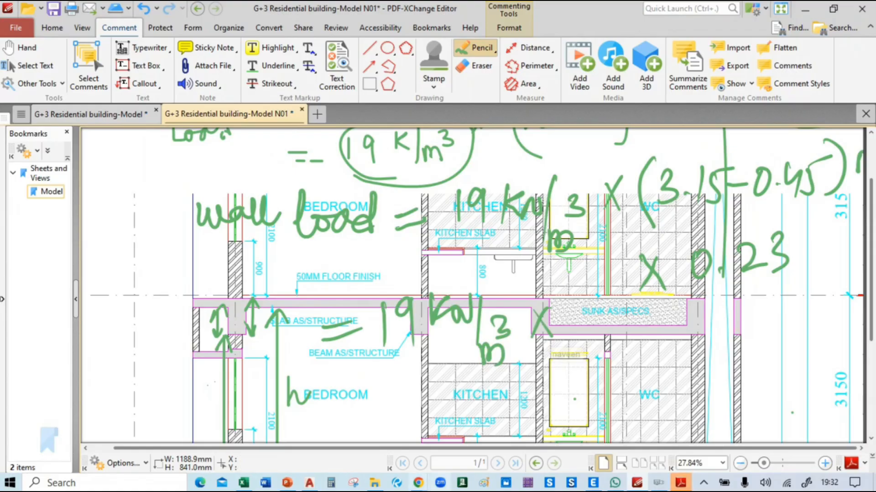
Step: Switch to Calculator and work out the net wall height as 3.15 − 0.45
left_click(331, 483)
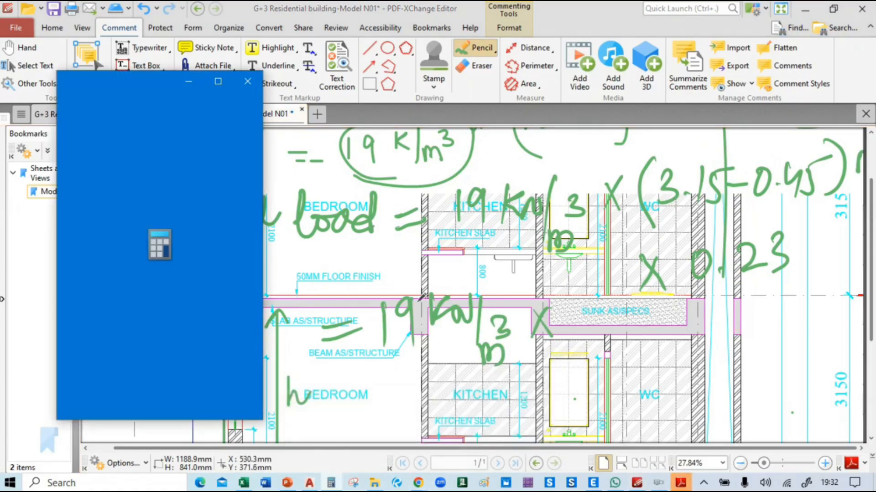
type("3.15")
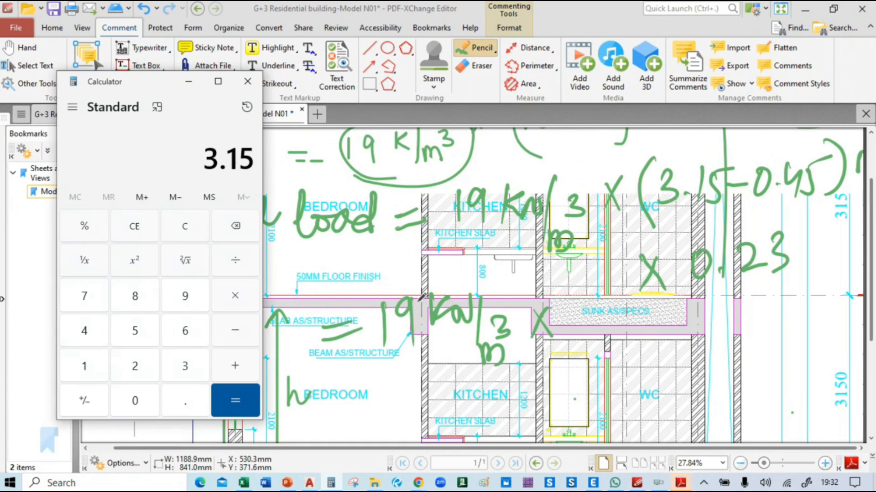
key("minus")
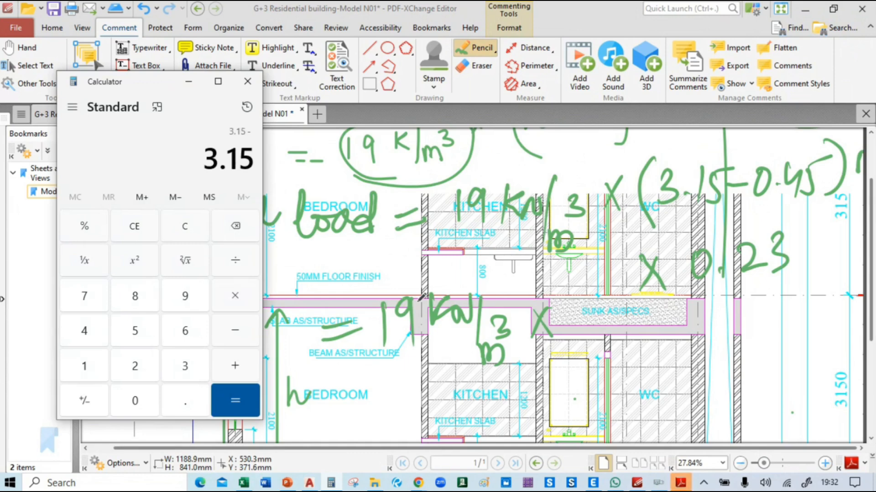
type("0.45")
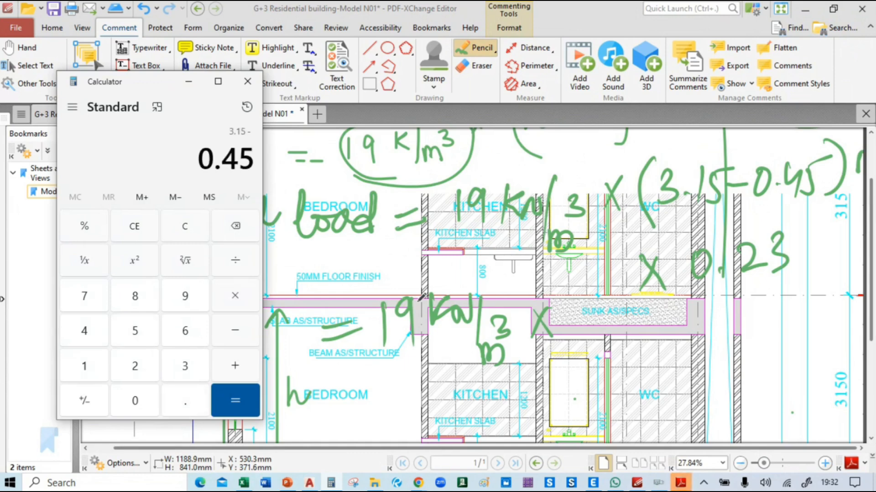
key("Return")
Step: Return to the PDF drawing and complete the second calculation line by handwriting "2.7 m × 0.23 m" after the multiplication sign
left_click(573, 319)
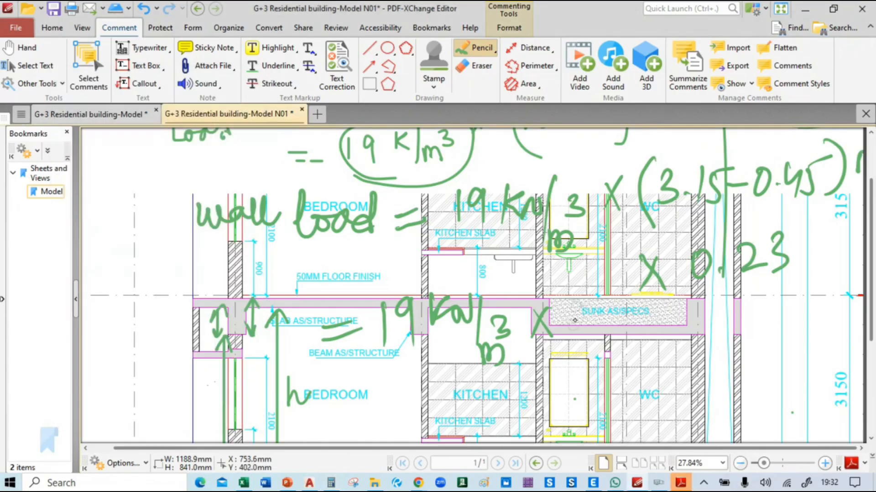
left_click_drag(570, 310, 586, 331)
left_click(602, 321)
mouse_move(606, 301)
left_mouse_down()
mouse_move(620, 330)
mouse_move(672, 330)
left_mouse_up()
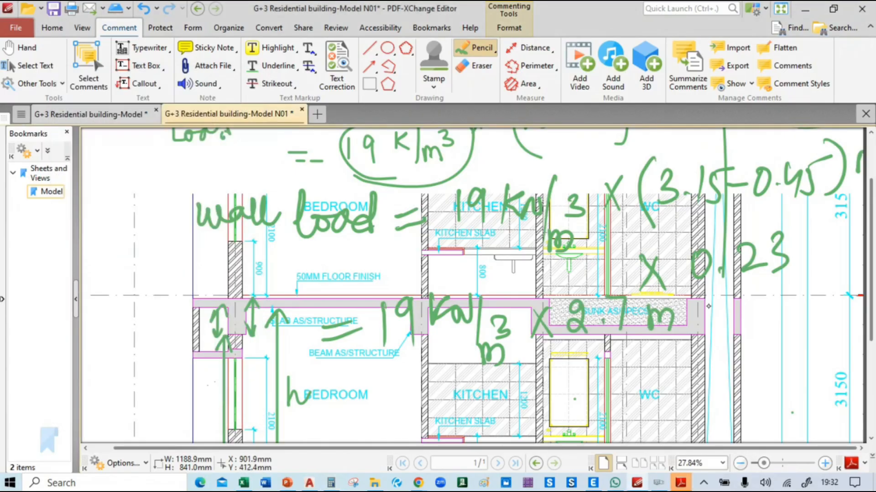
left_click_drag(709, 305, 688, 332)
left_click_drag(691, 306, 707, 329)
left_click(755, 314)
left_click_drag(732, 300, 847, 322)
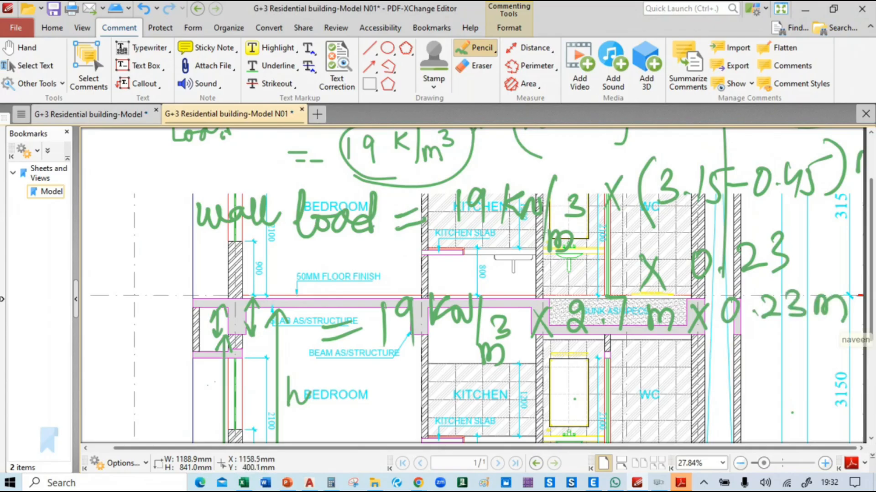
Step: Strike out the metre units of the height and thickness and the m³ of the density in the second calculation line
left_click_drag(686, 289, 634, 366)
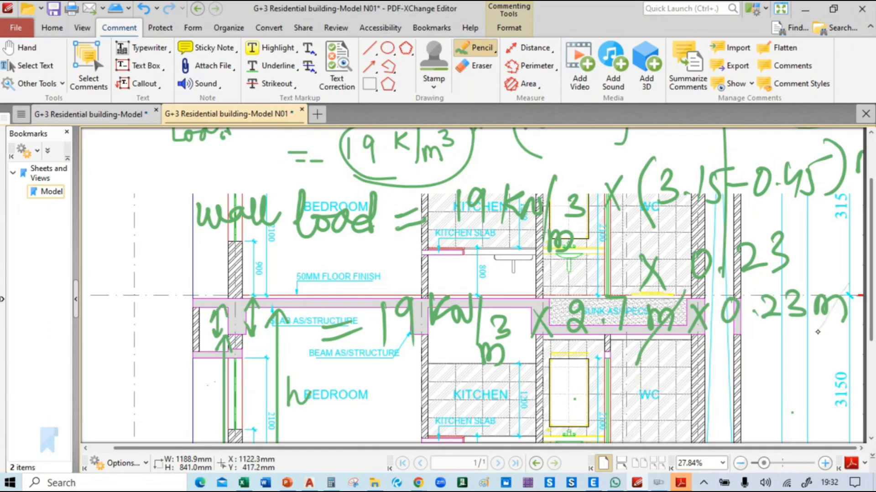
left_click_drag(848, 284, 816, 336)
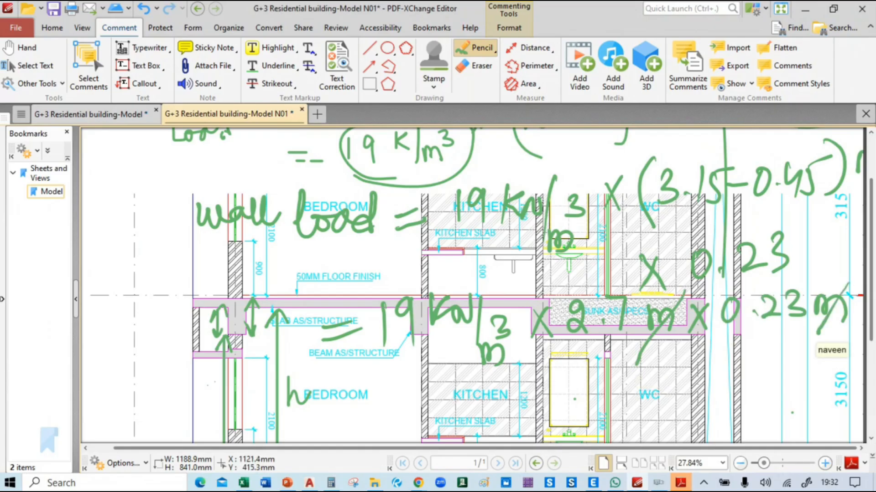
left_click_drag(504, 318, 486, 369)
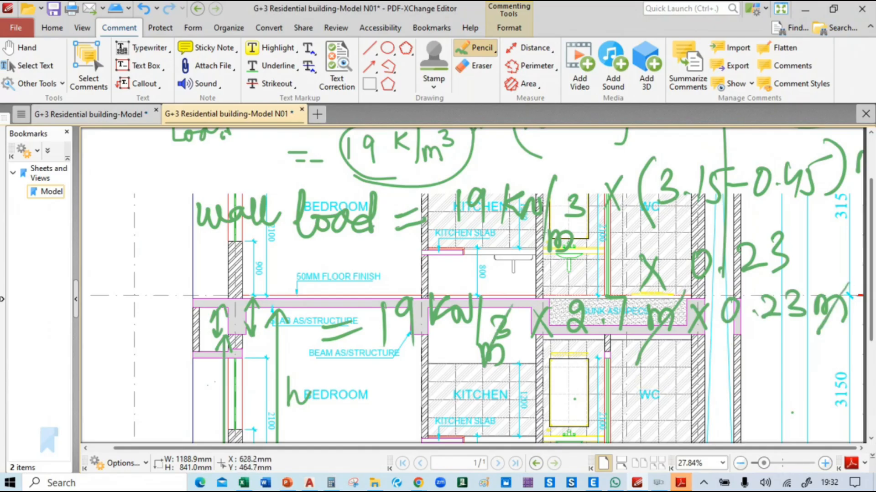
Step: Start the final result line with a handwritten "=" and note the remaining unit "KN/m" below the thickness factor
left_click_drag(366, 409, 409, 415)
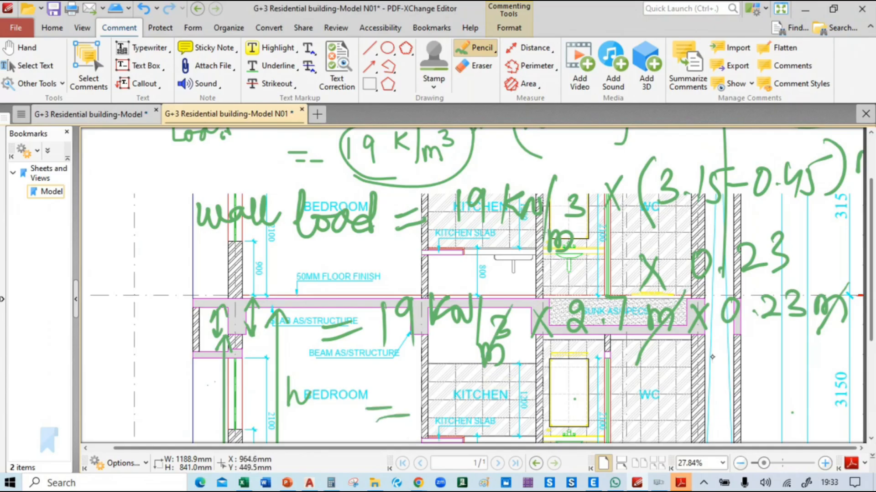
left_click_drag(712, 354, 712, 392)
mouse_move(730, 360)
left_mouse_down()
mouse_move(730, 385)
mouse_move(760, 363)
mouse_move(770, 401)
mouse_move(808, 408)
left_mouse_up()
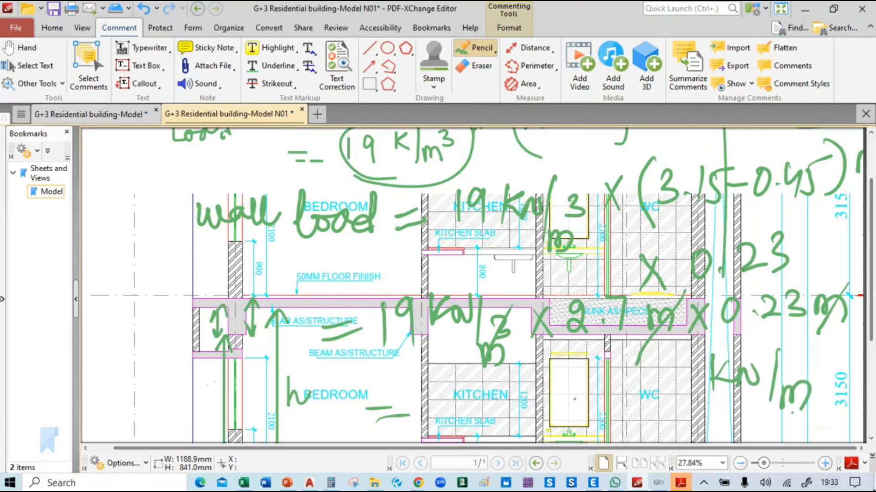
Step: Switch to Calculator and compute the wall load as 19 × 2.7 × 0.23
mouse_move(309, 483)
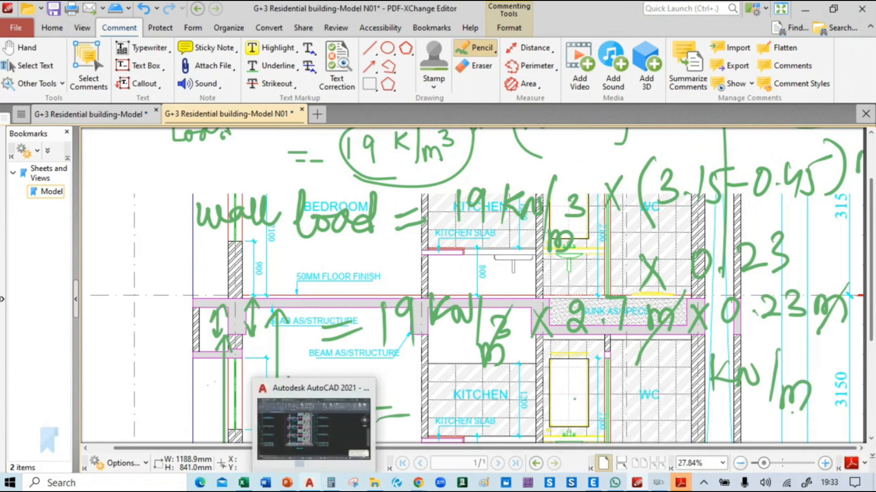
left_click(330, 483)
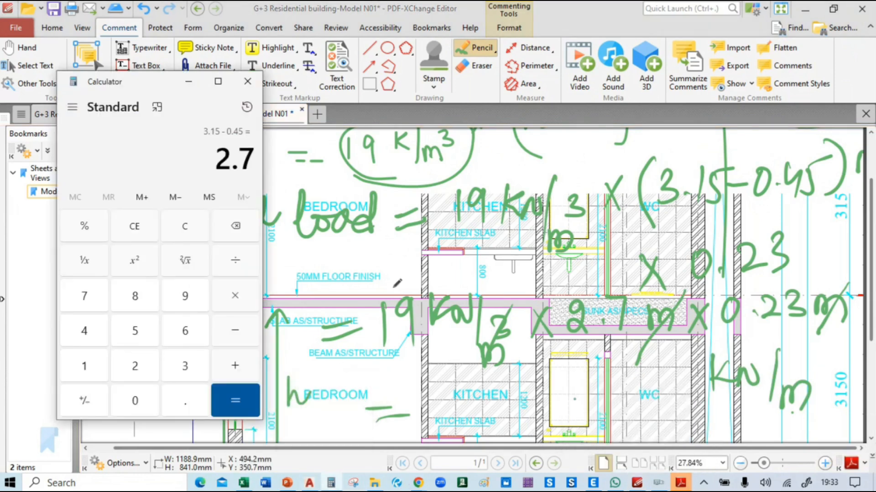
type("19")
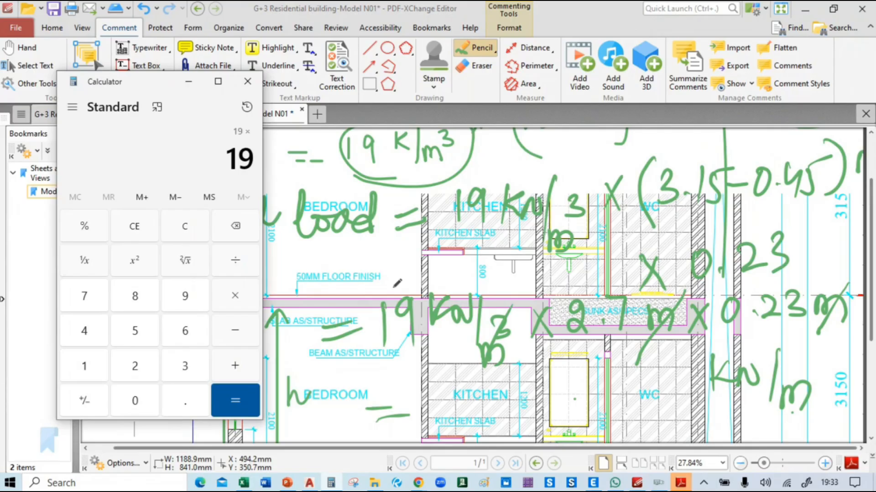
type("2.7*0.23")
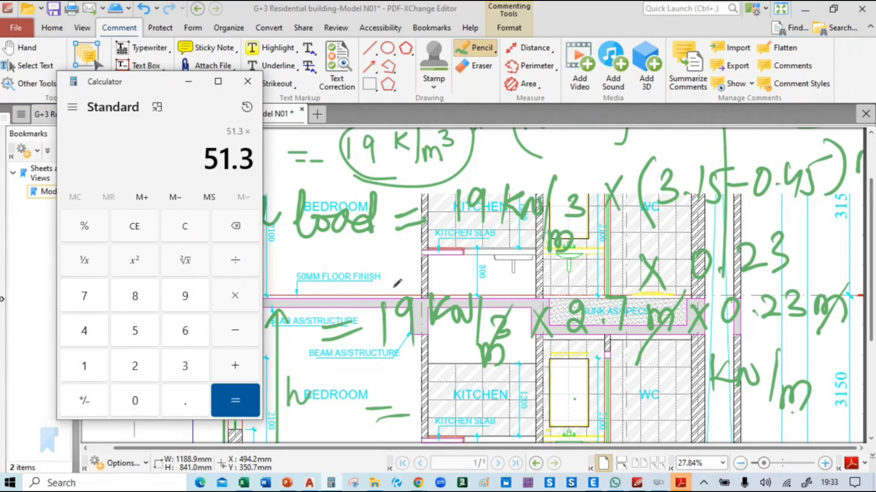
key("Return")
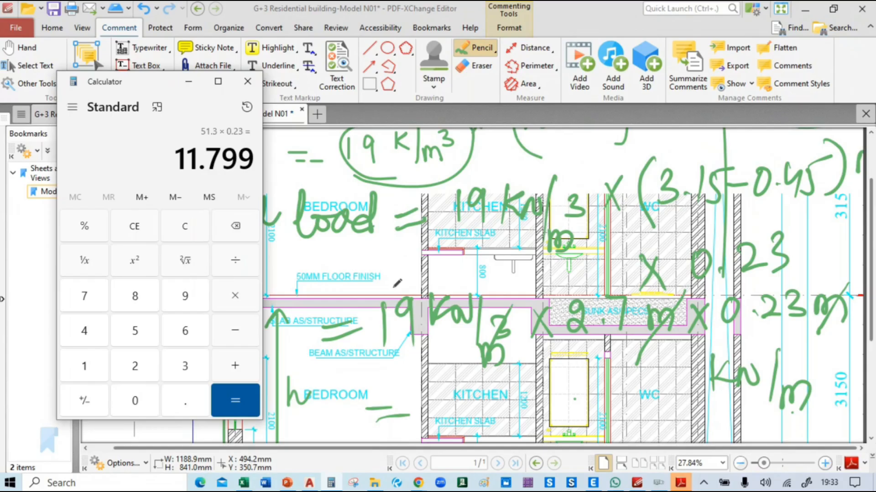
Step: Back on the PDF drawing, handwrite "11.799 KN/m" after the final equals sign, underline it and mark it with a tick
left_click(396, 284)
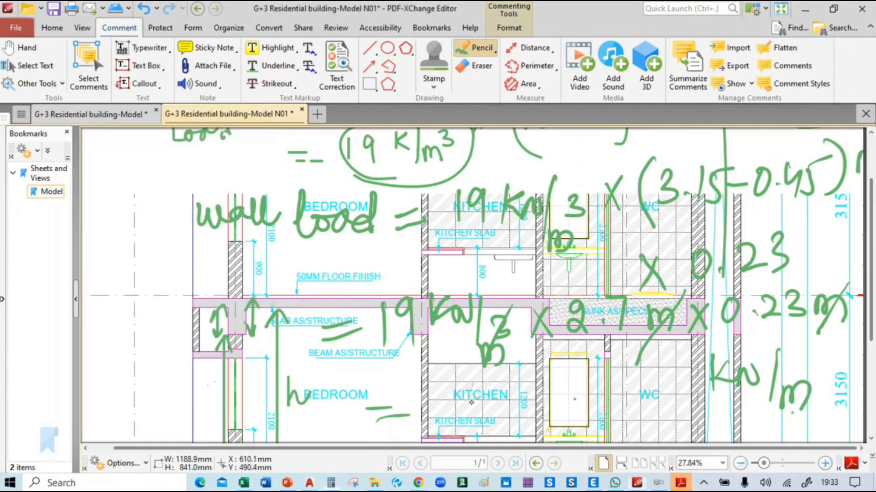
left_click_drag(516, 384, 526, 416)
mouse_move(561, 384)
left_mouse_down()
mouse_move(559, 416)
mouse_move(578, 424)
left_mouse_up()
mouse_move(622, 373)
left_mouse_down()
mouse_move(618, 412)
mouse_move(656, 403)
left_mouse_up()
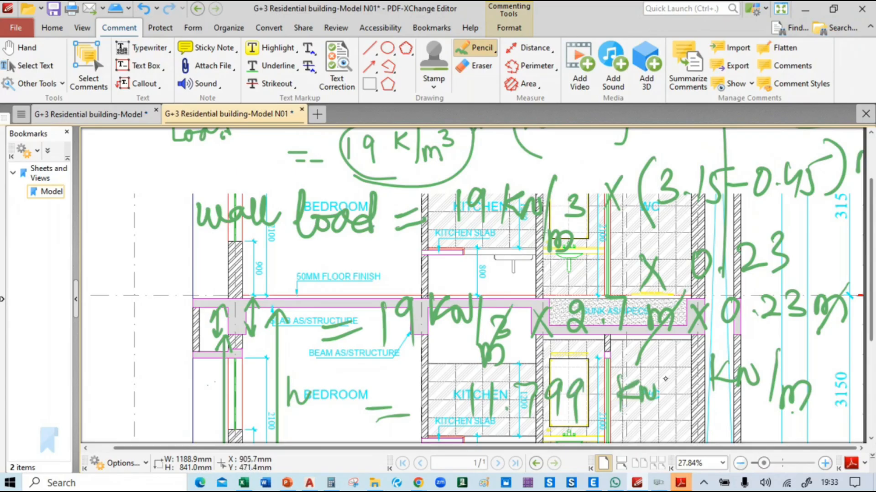
mouse_move(673, 368)
left_mouse_down()
mouse_move(662, 427)
mouse_move(700, 426)
left_mouse_up()
left_click_drag(447, 425, 757, 417)
mouse_move(395, 376)
left_mouse_down()
mouse_move(420, 406)
mouse_move(454, 373)
left_mouse_up()
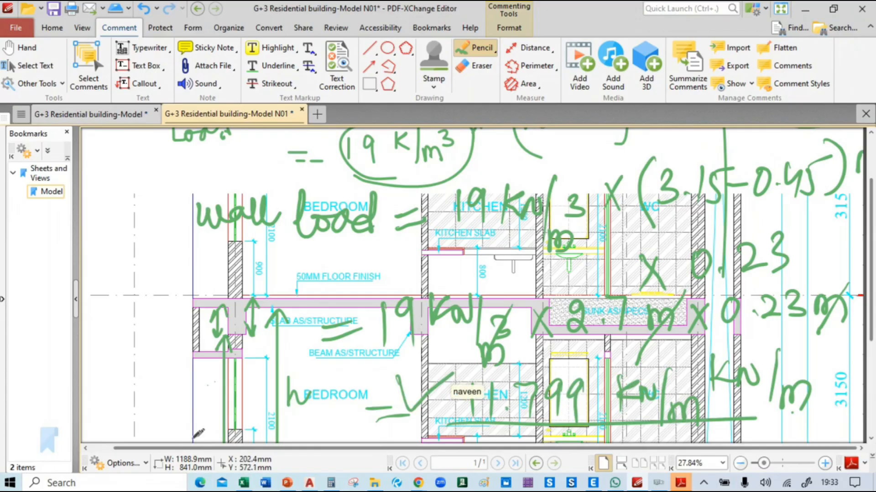
Step: In Excel's Wall Load sheet, set the plaster thickness in G4 to 0 and compare the load in J4 with the handwritten PDF result
mouse_move(309, 483)
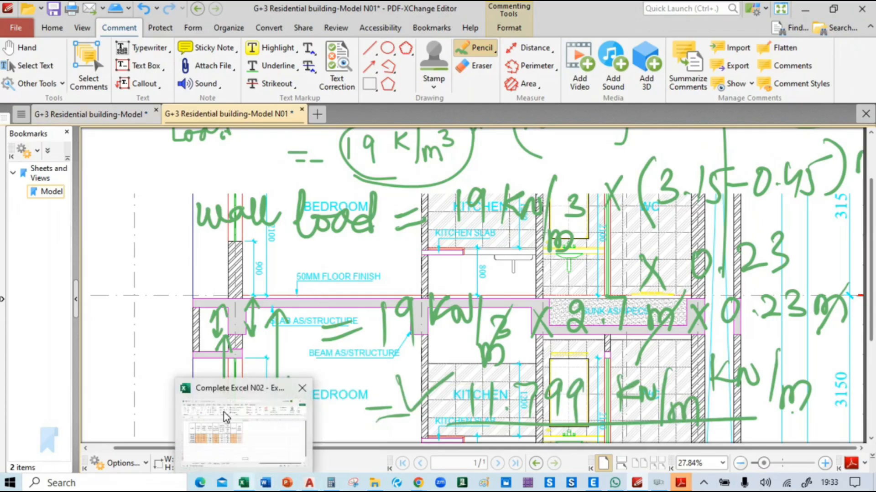
left_click(244, 483)
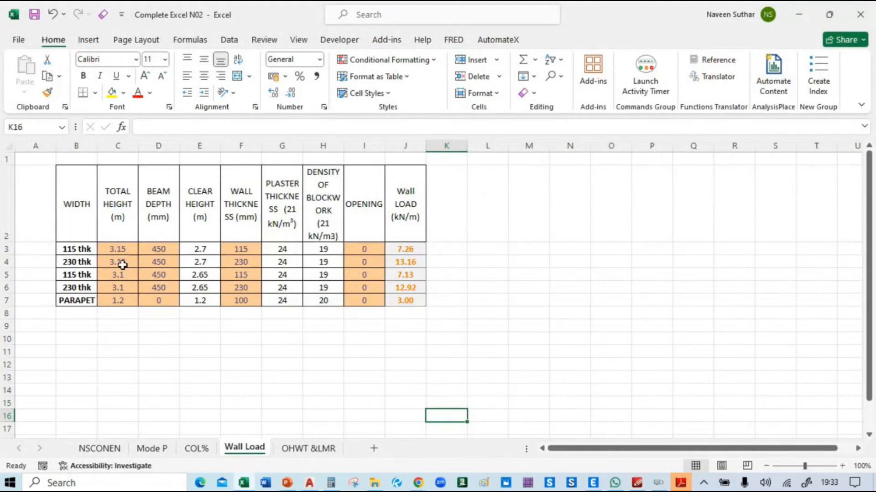
left_click(279, 263)
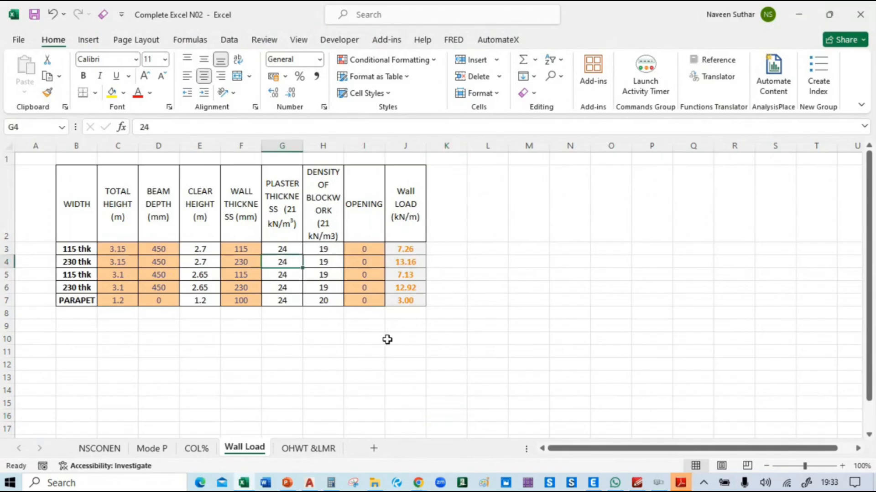
type("0")
key("Return")
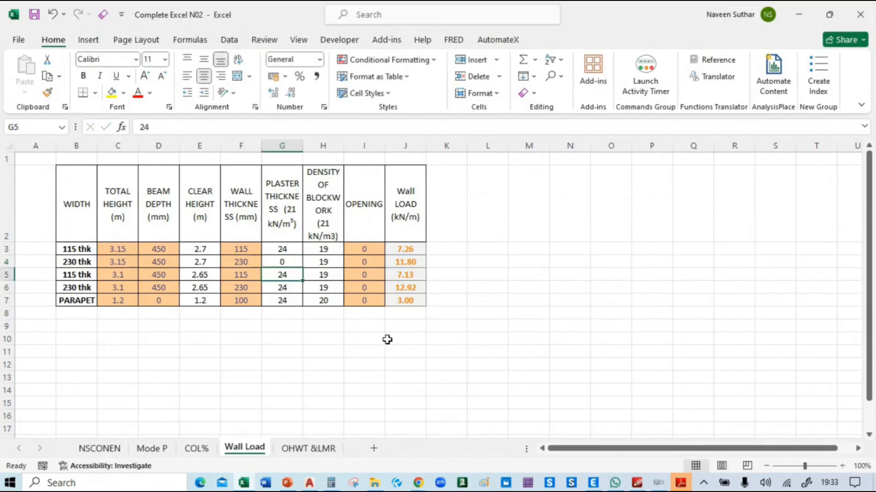
left_click(407, 261)
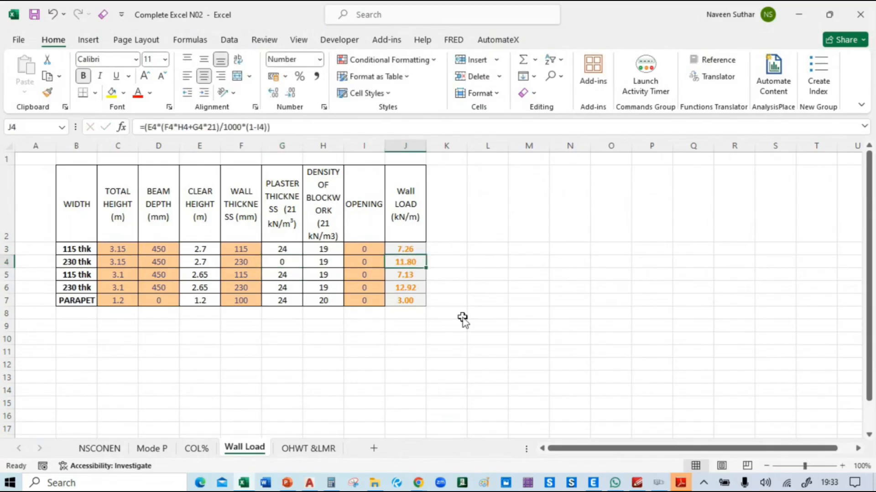
key("alt+Tab")
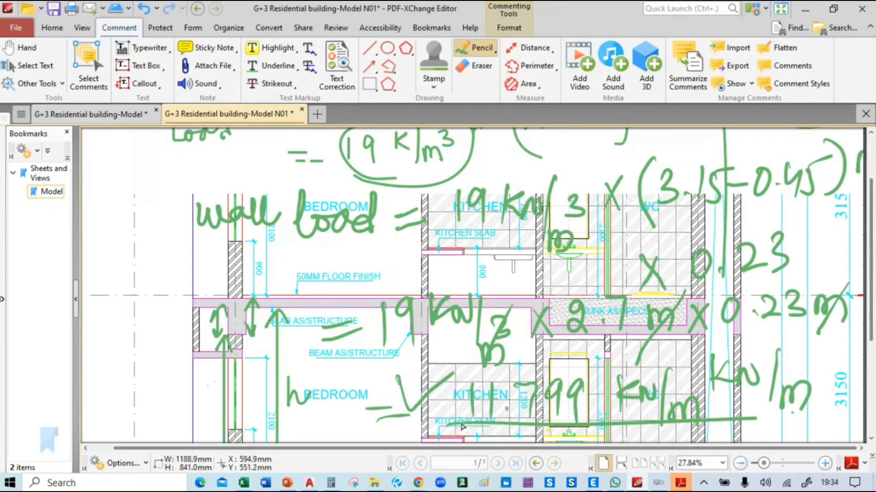
key("alt+Tab")
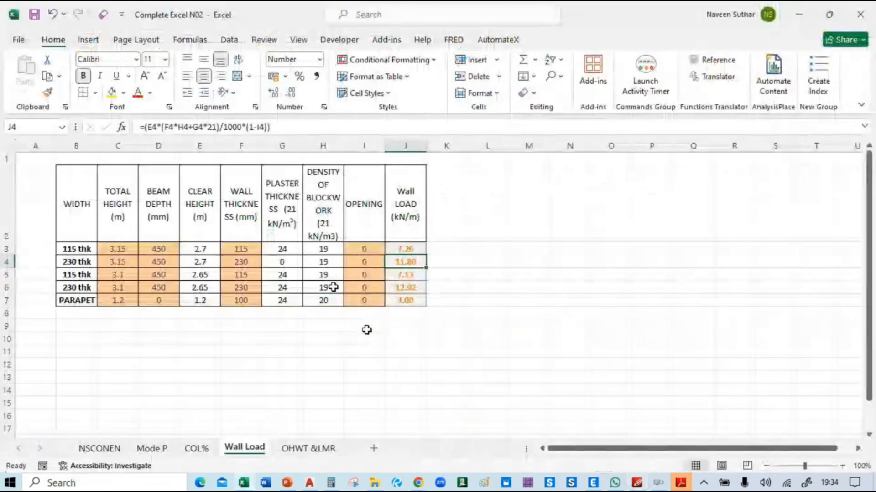
Step: Set the plaster thickness in G4 for the 230 thk wall back to 24
left_click(278, 265)
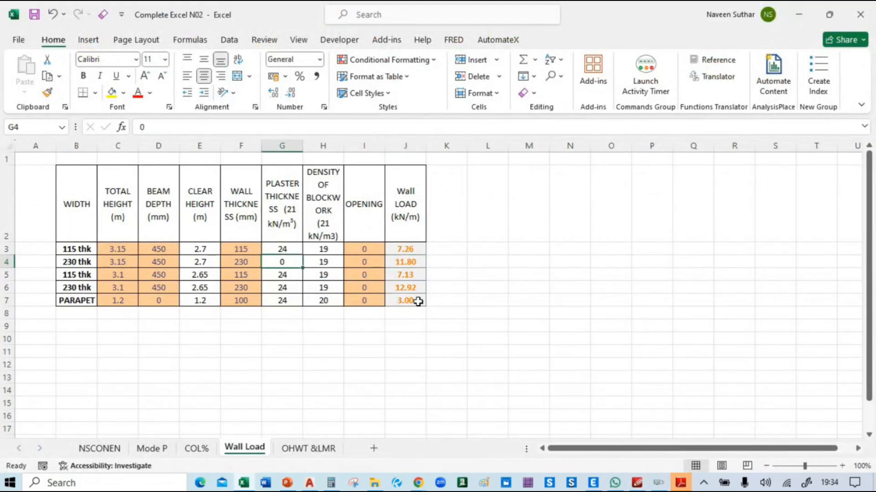
type("24")
key("Return")
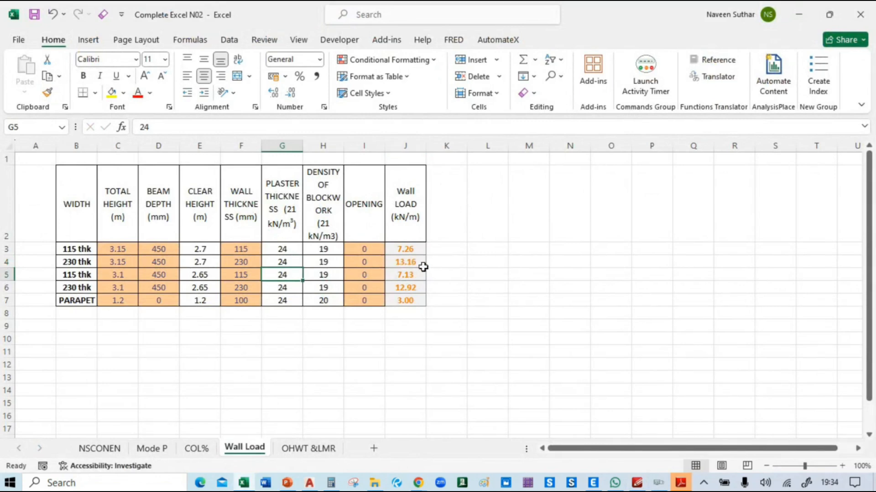
left_click(287, 264)
left_click(418, 354)
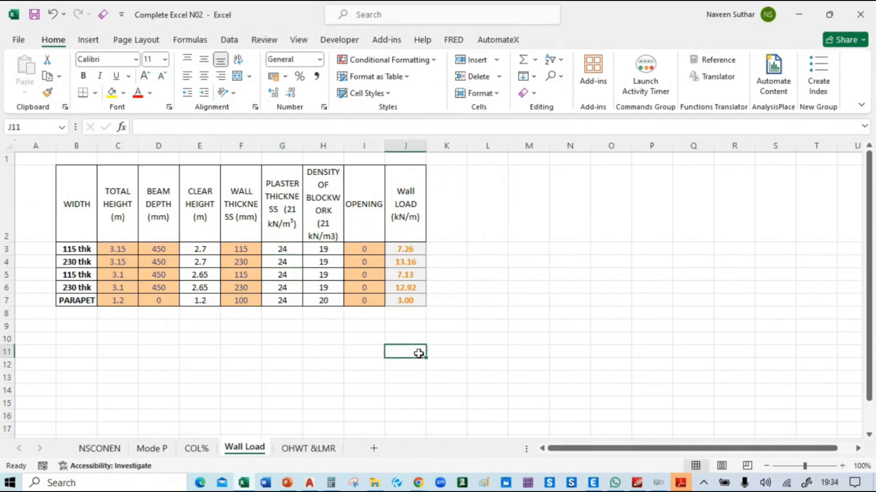
Step: Switch to the ETABS Plinth(GF) plan view to look at the beam layout, and return to the handwritten calculation in PDF-XChange Editor
key("alt+Tab")
key("alt+Tab")
key("alt+Tab")
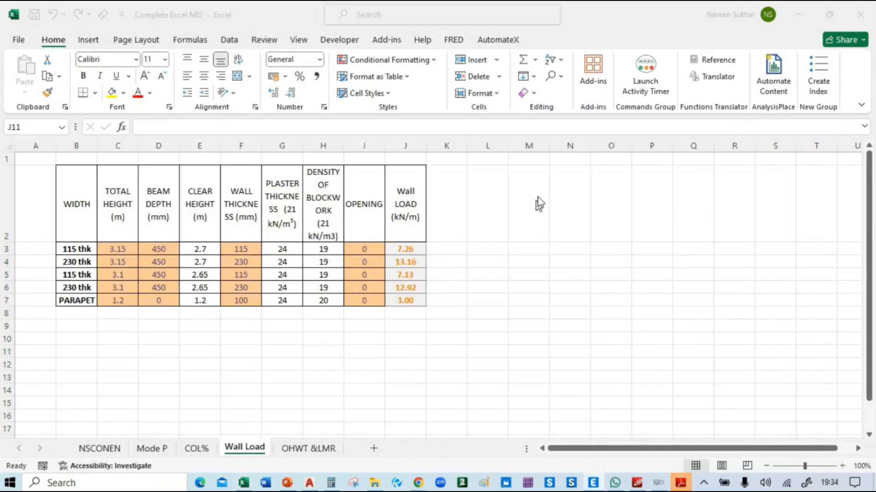
middle_click_drag(718, 211, 450, 254)
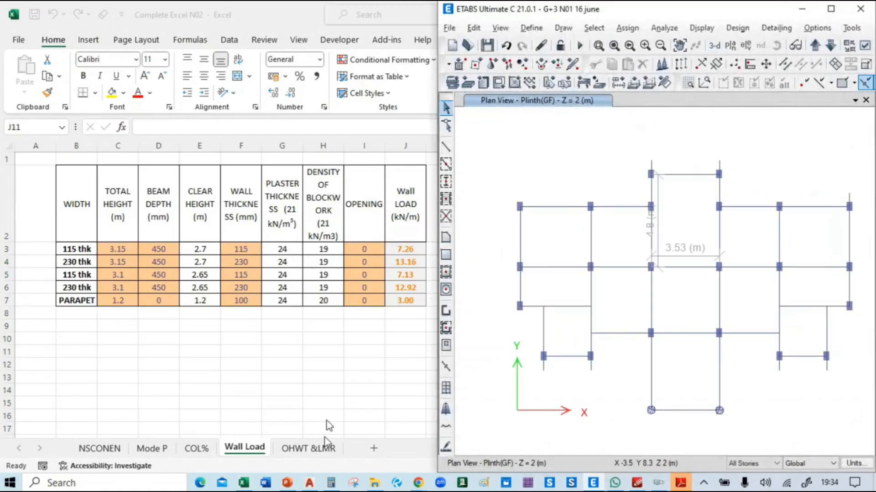
mouse_move(309, 487)
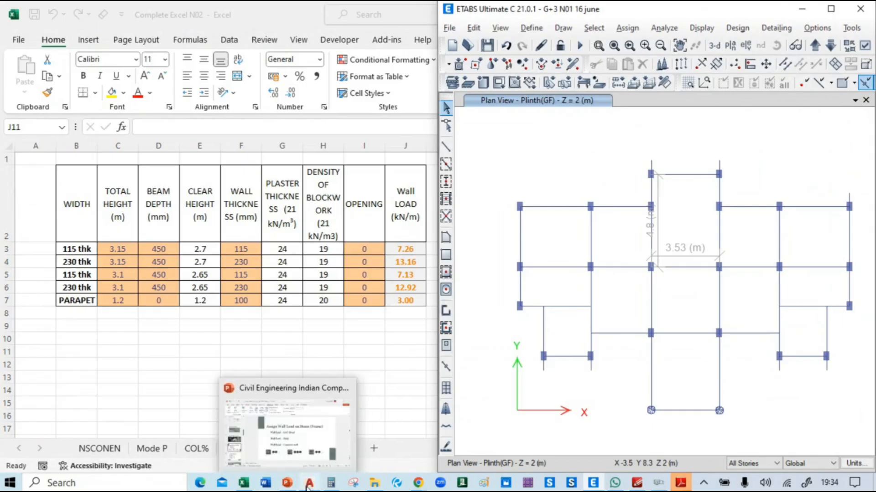
mouse_move(636, 483)
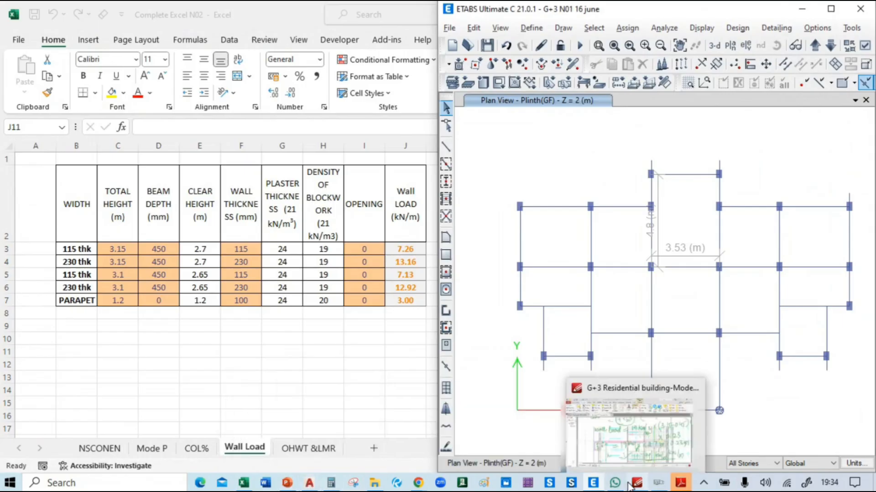
left_click(634, 452)
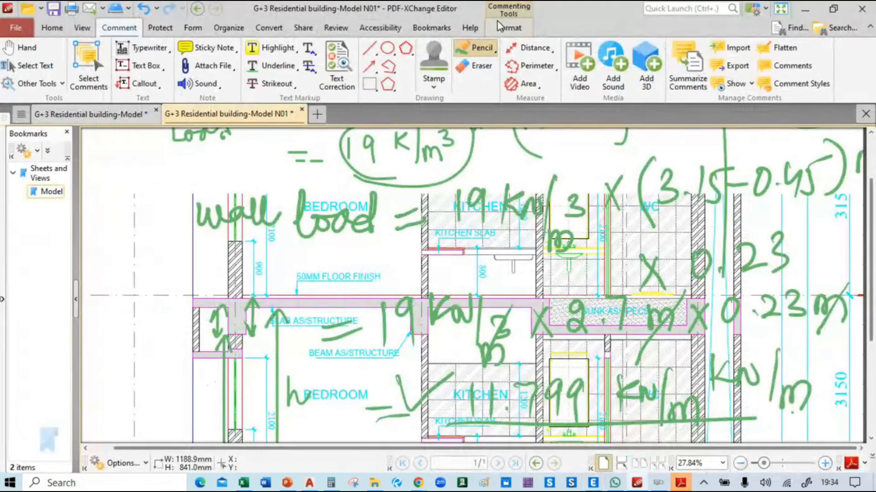
Step: Place the PDF floor plan beside the ETABS Plinth(GF) plan, close the bookmarks pane and show the left flat and staircase
key("super+Left")
left_click(108, 109)
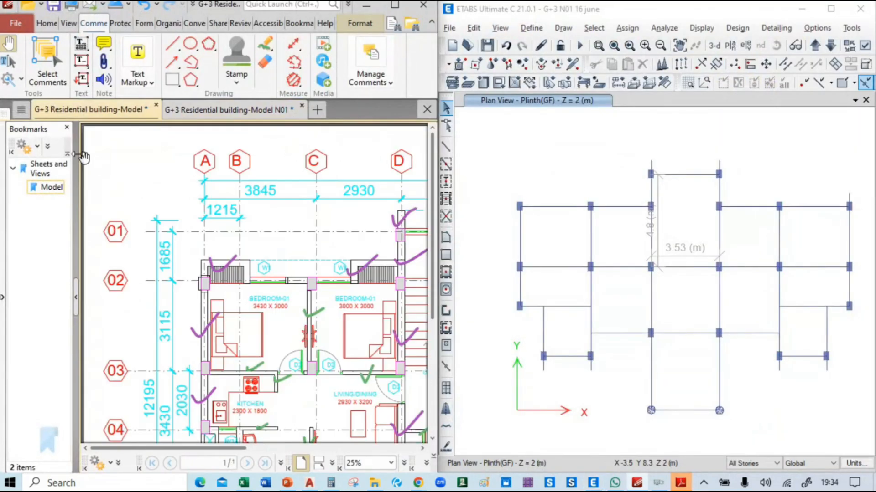
left_click(67, 128)
scroll(187, 246, "down", 3)
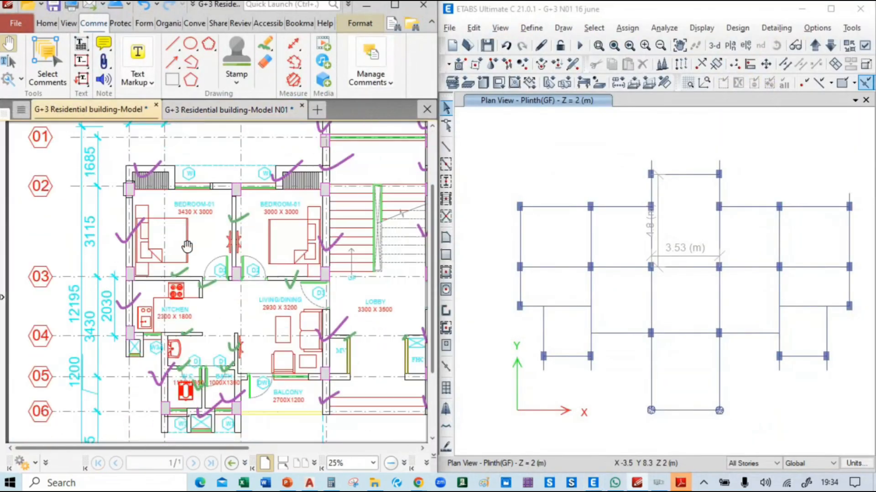
scroll(187, 246, "down", 2, "ctrl")
scroll(187, 257, "up", 2, "ctrl")
left_click_drag(109, 284, 180, 275)
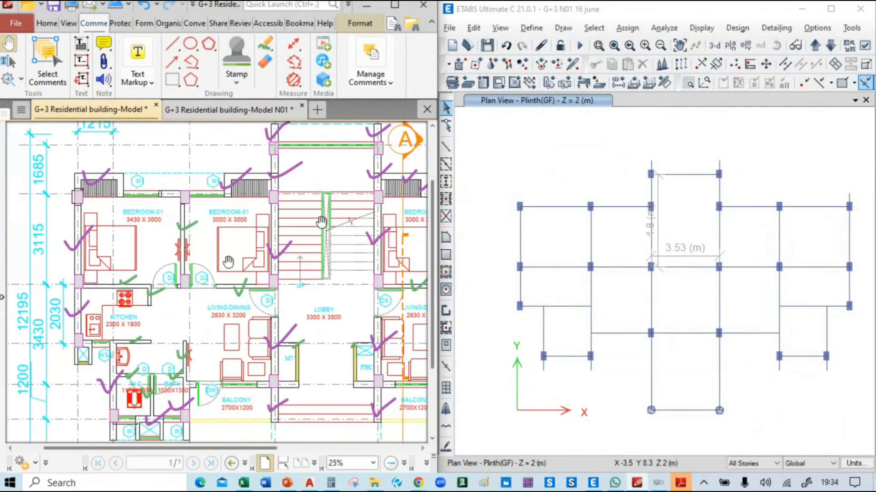
Step: In the ETABS plan, select the left flat's purple-ticked outer wall beams along its side, toilet block and bedroom edge
left_click(520, 250)
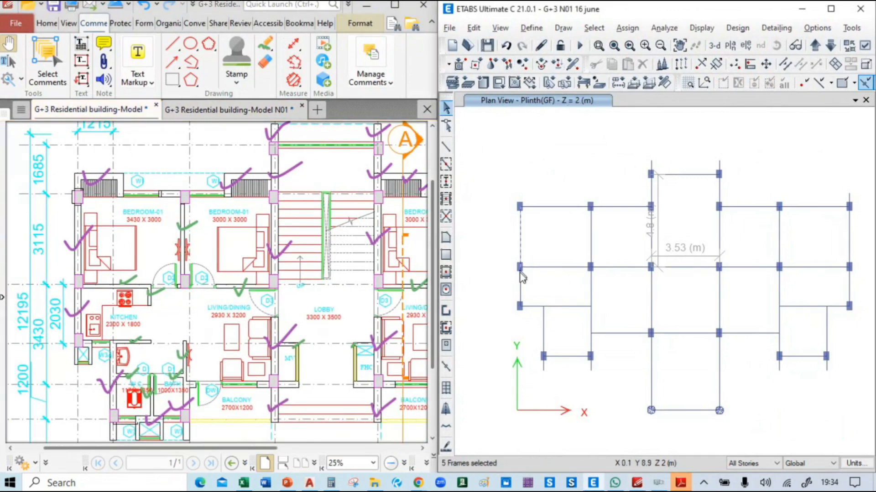
left_click(522, 287)
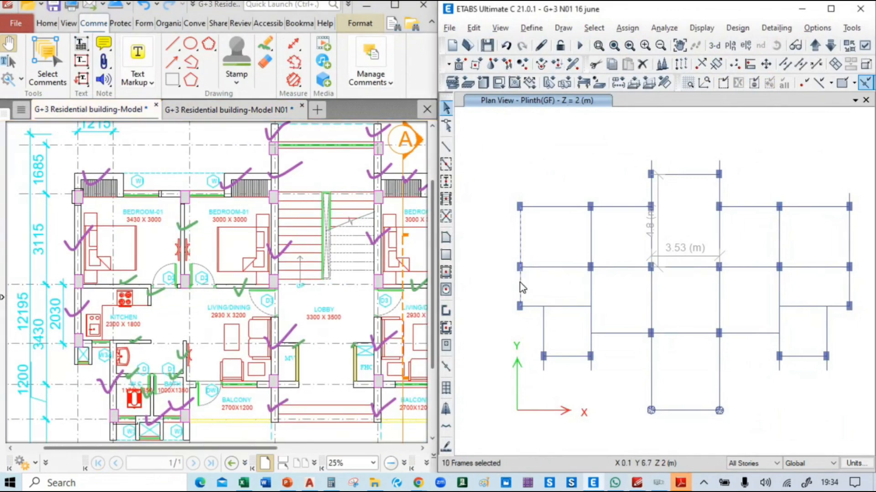
left_click(546, 334)
left_click(575, 357)
left_click(545, 363)
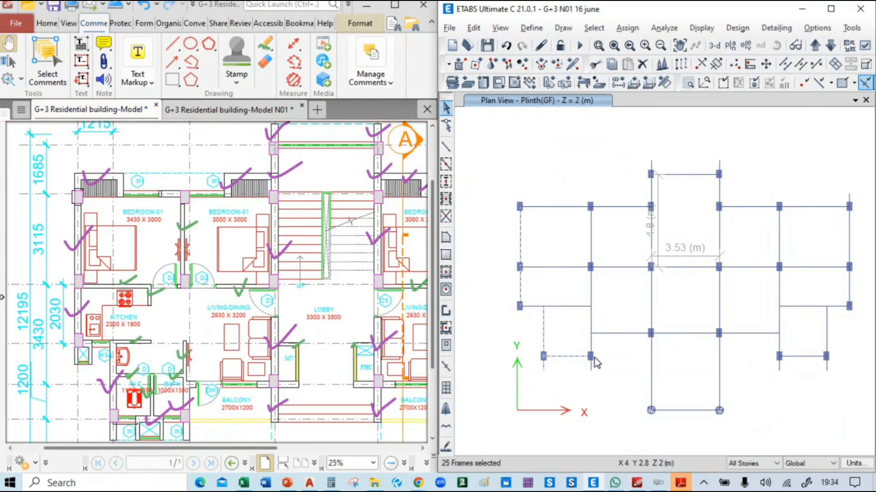
left_click(591, 365)
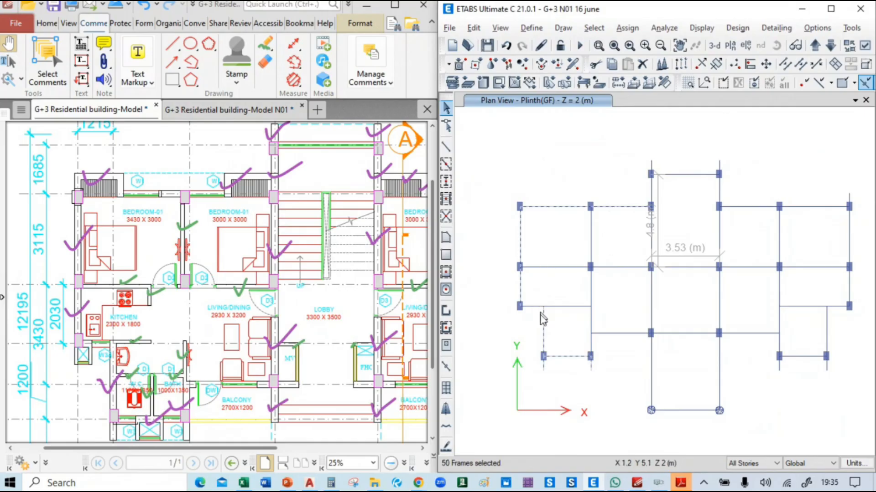
Step: Add the left flat's balcony-side beam and the wall beams along the left side of the lobby and staircase to the selection
left_click(615, 306)
middle_click_drag(650, 370, 639, 318)
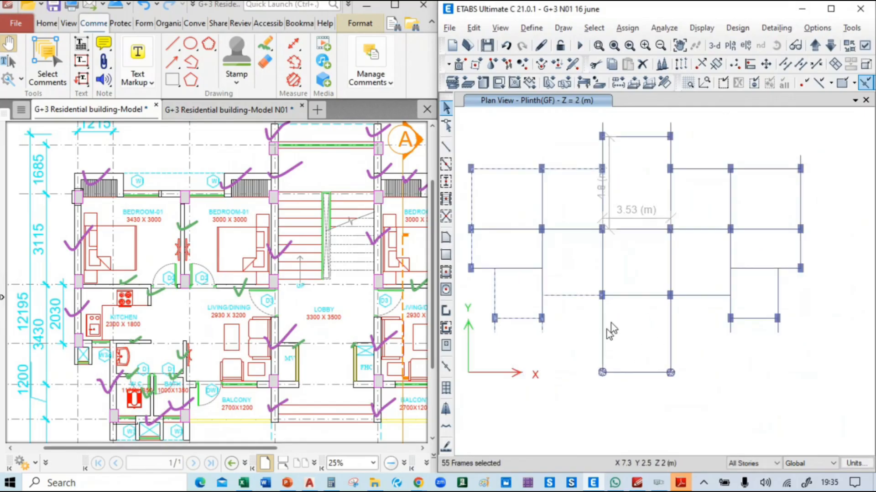
middle_click_drag(644, 310, 629, 313)
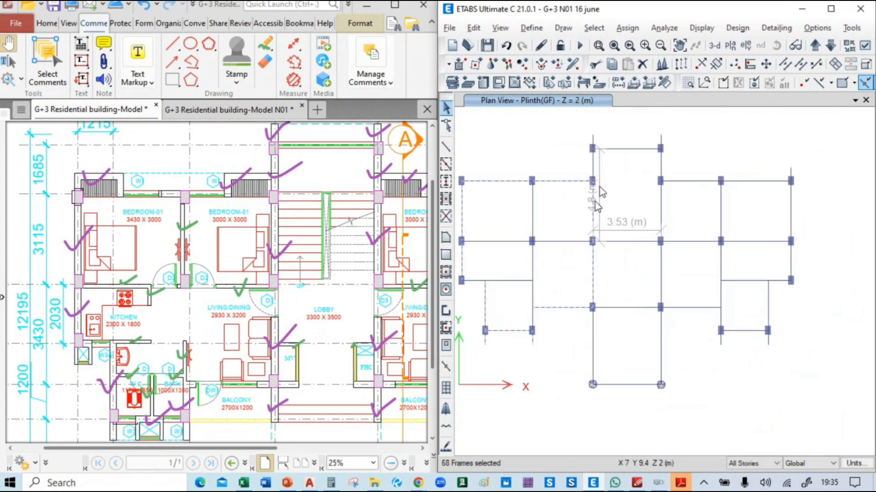
left_click(595, 164)
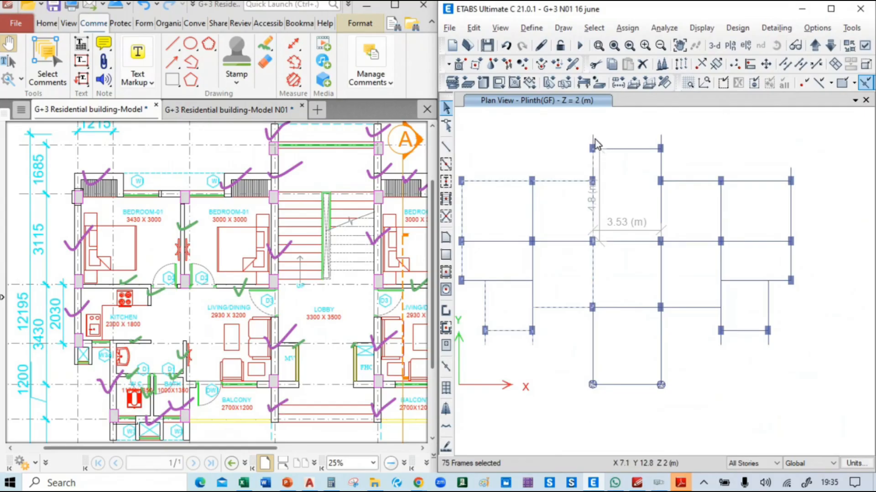
left_click(614, 147)
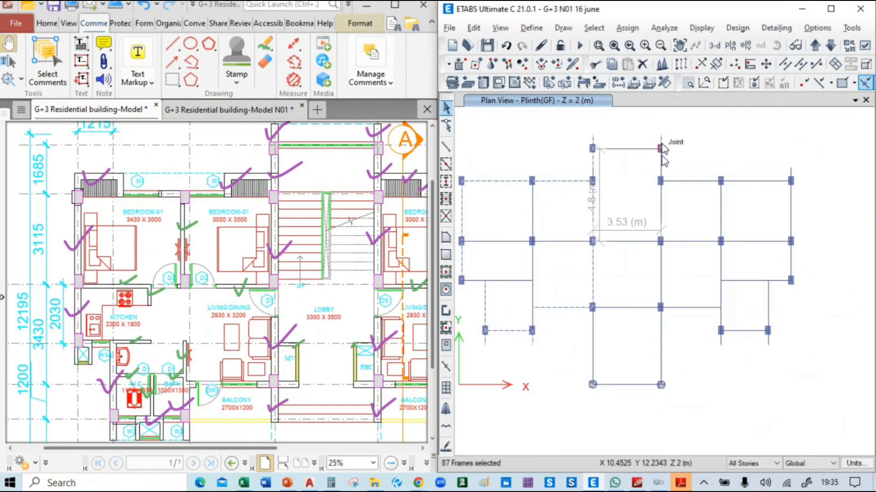
Step: Add the wall beams along the right side of the staircase and lobby to the selection
left_click(663, 262)
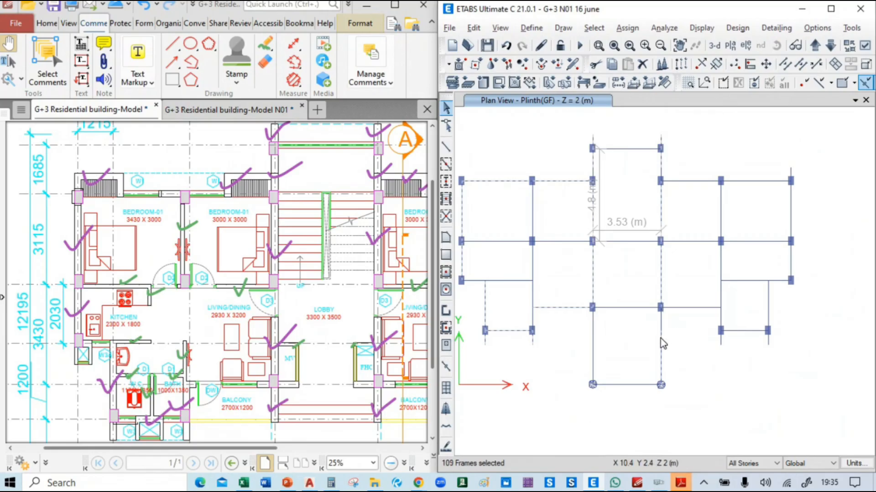
left_click(661, 320)
left_click(661, 346)
left_click(661, 325)
Step: Add the right flat's balcony-side beam to the selection and show the right flat's ticked walls on the PDF floor plan
middle_click_drag(688, 341, 638, 354)
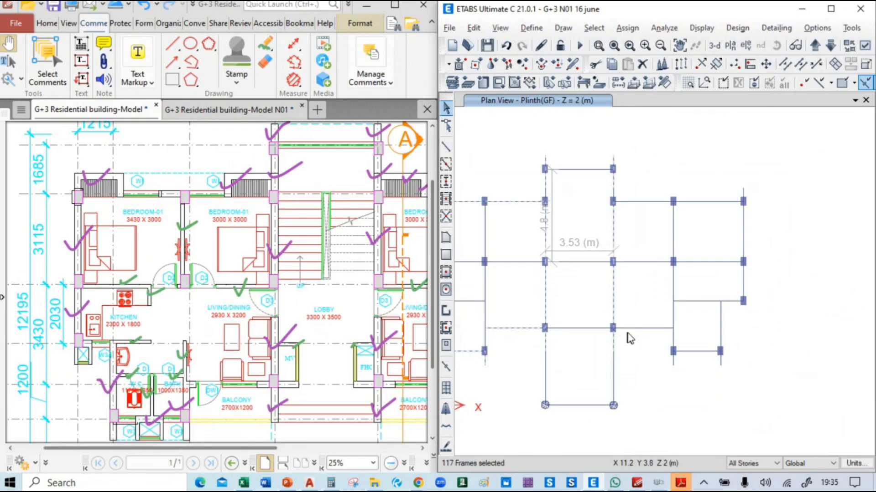
left_click(656, 327)
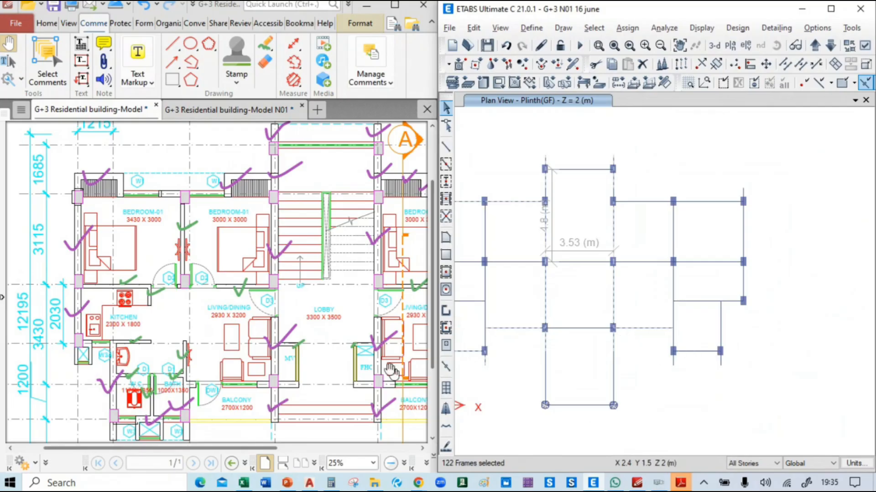
left_click_drag(296, 375, 155, 374)
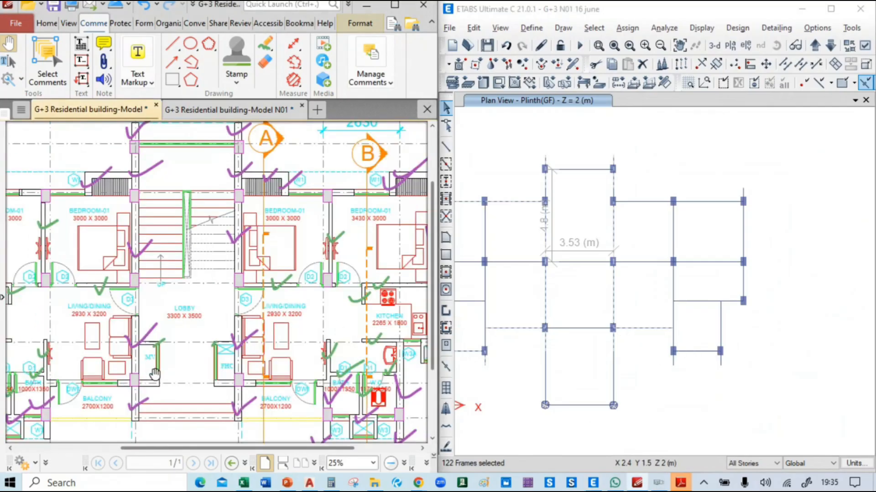
left_click_drag(333, 316, 187, 268)
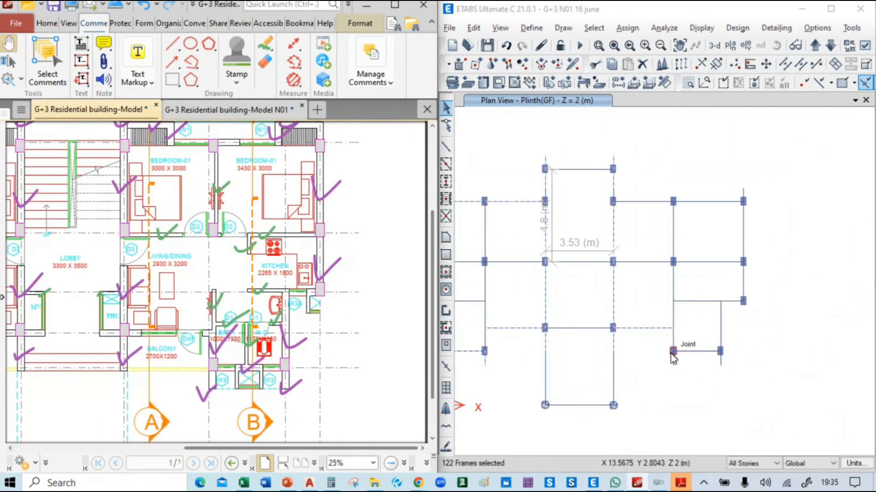
Step: Select the outer-wall beams of both building wings on the Plinth(GF) plan across all stories
left_click_drag(673, 360, 727, 362)
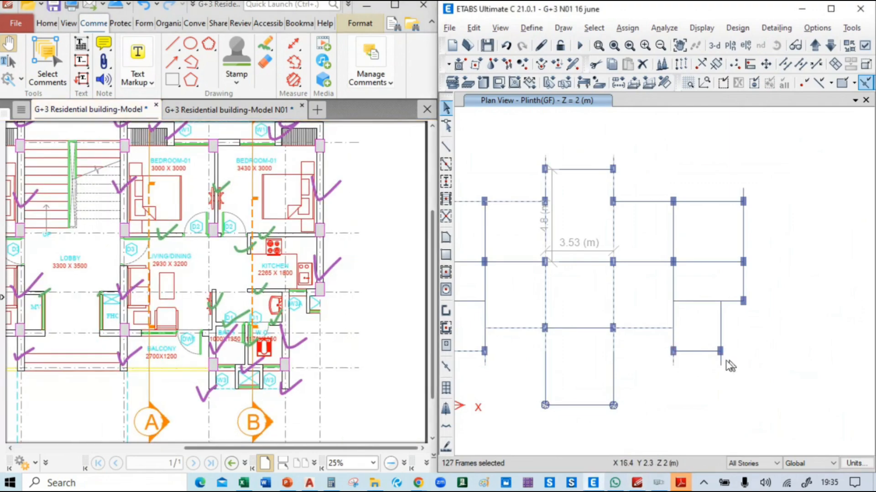
left_click(720, 322)
left_click(743, 243)
left_click(745, 193)
left_click(722, 201)
left_click(654, 202)
middle_click_drag(644, 237, 791, 255)
left_click(649, 203)
left_click(786, 252)
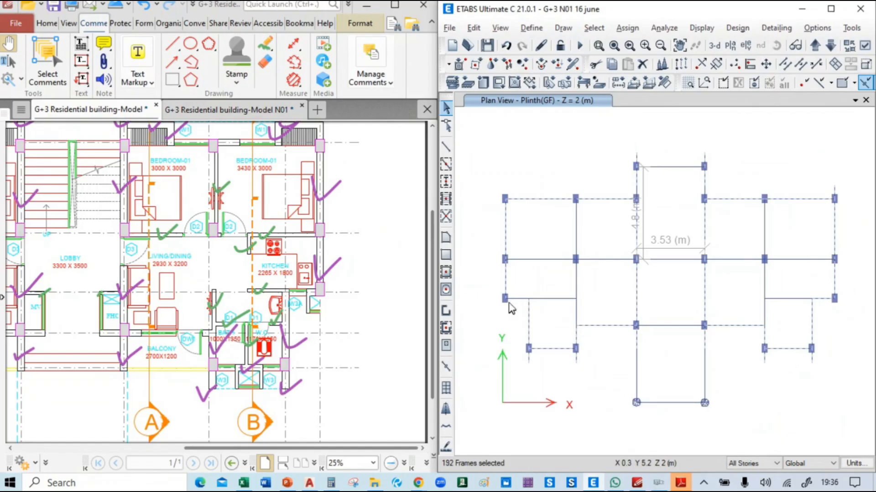
Step: Check the wall layout in the ground floor plan PDF and add the remaining staircase-side beams to the selection
left_click_drag(72, 406, 133, 392)
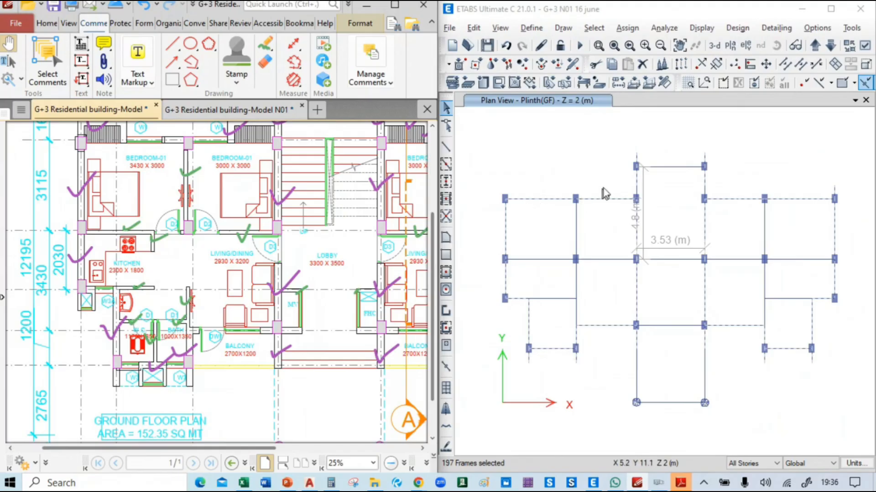
left_click_drag(348, 185, 305, 254)
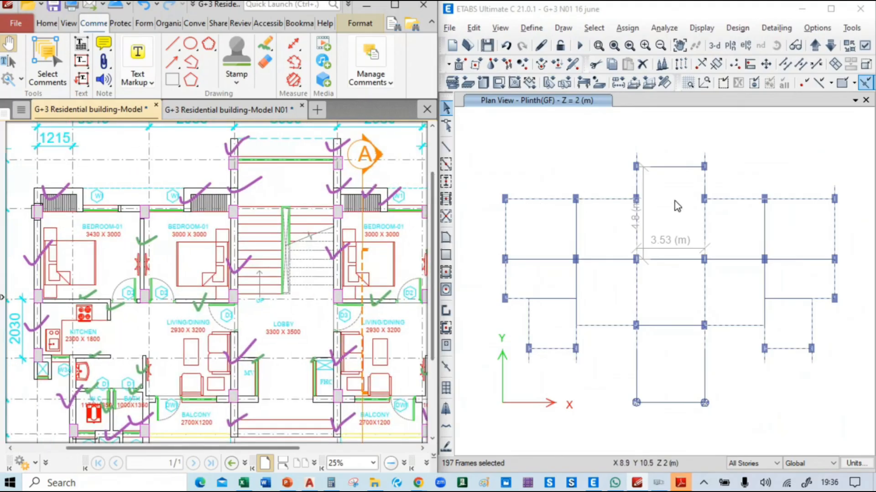
left_click(704, 193)
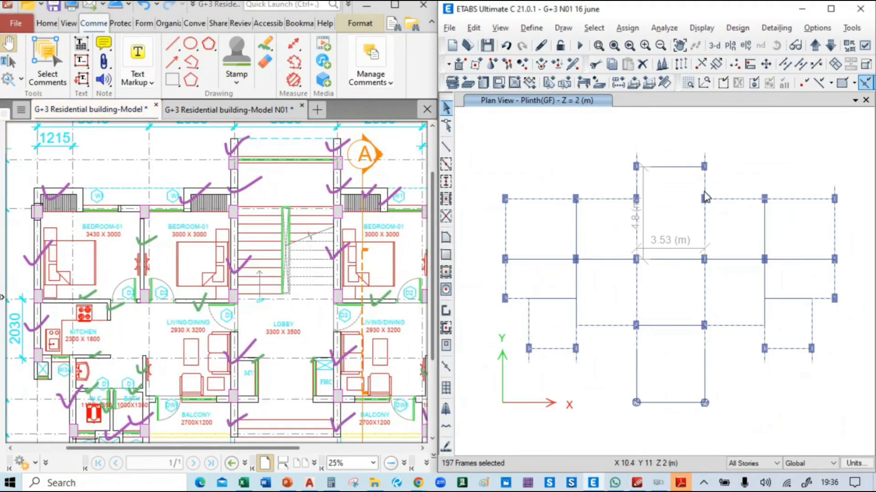
left_click(637, 195)
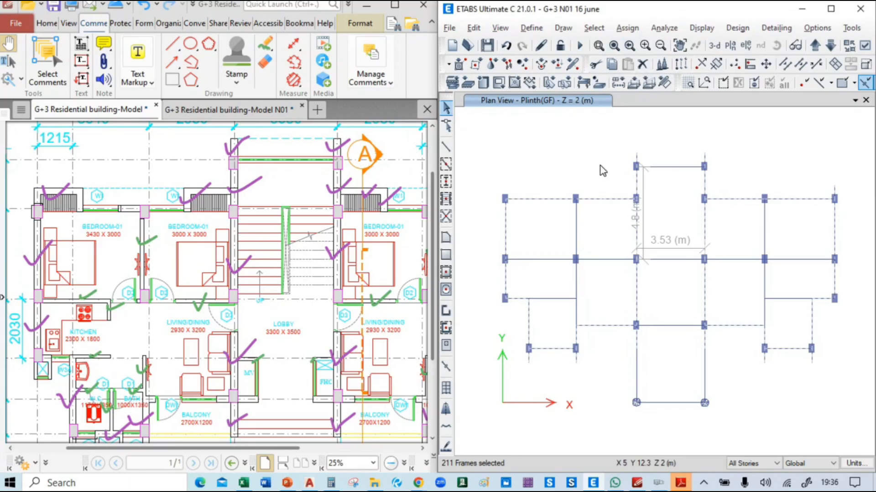
Step: Start a distributed frame load assignment for the selected beams using the WALL load pattern
left_click(627, 27)
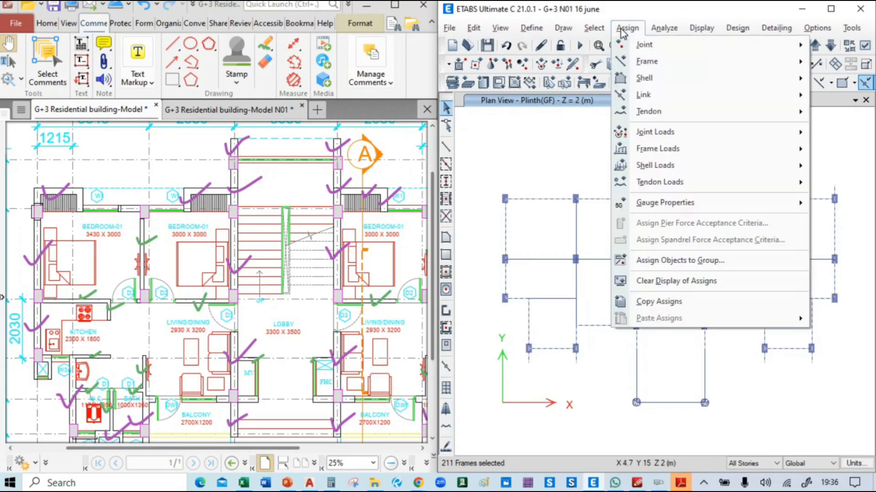
mouse_move(659, 148)
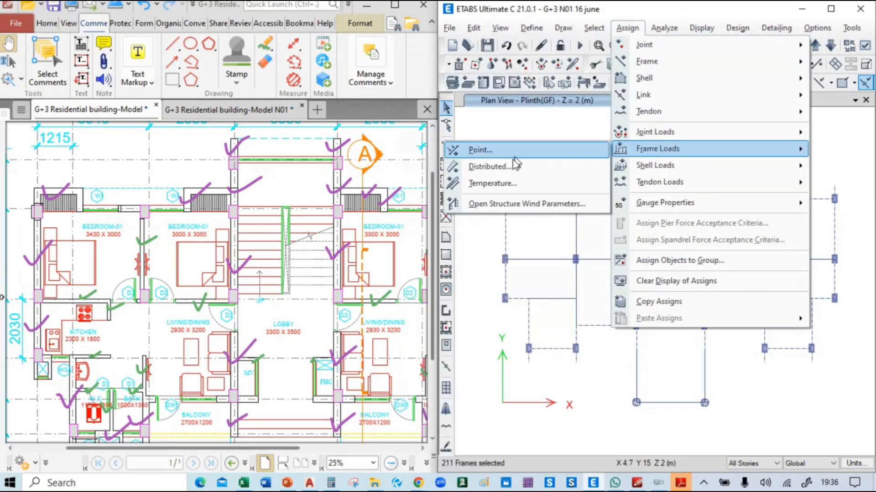
left_click(479, 149)
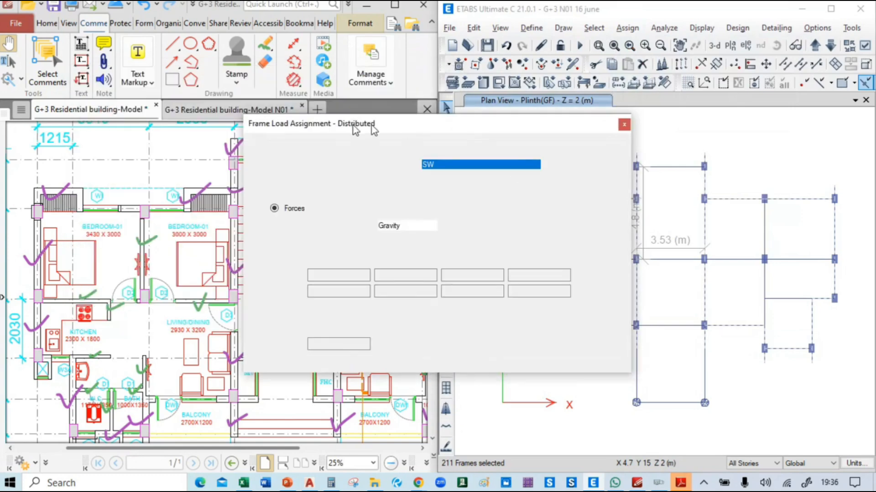
left_click_drag(371, 125, 274, 125)
left_click(368, 170)
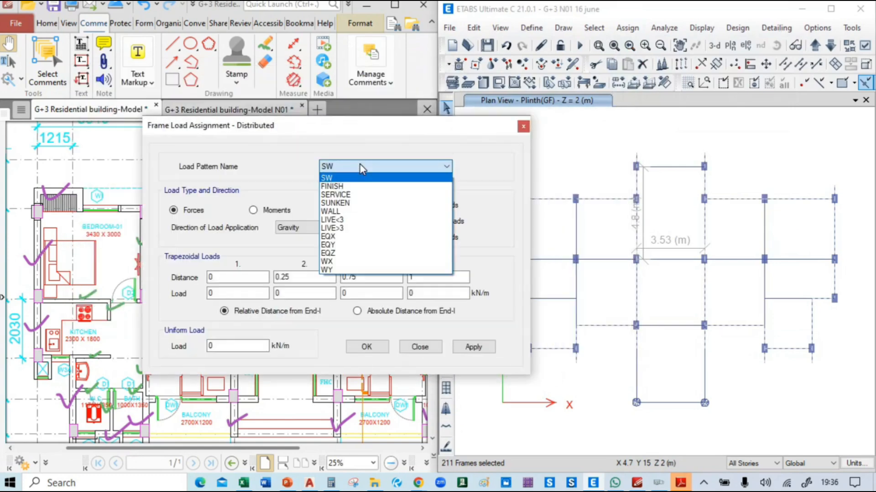
left_click(347, 205)
left_click(221, 348)
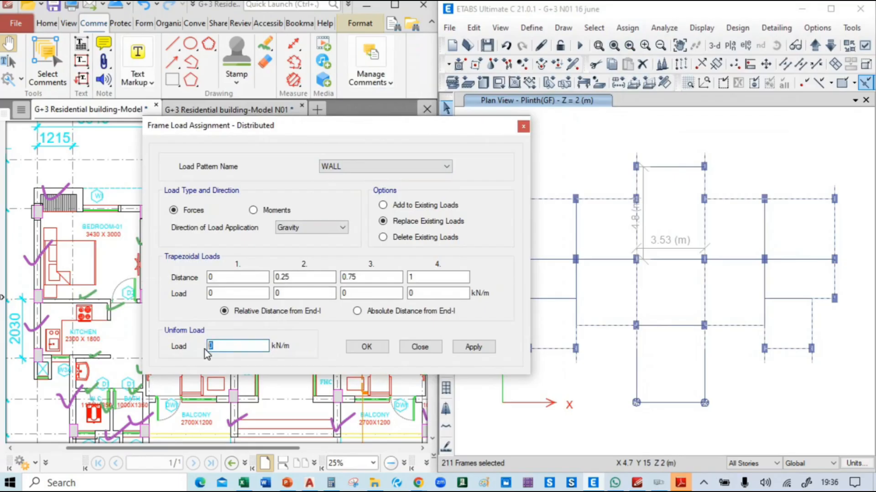
Step: Copy the first 230 thk wall load from the Excel Wall Load sheet and assign it as a 13.16 kN/m uniform load
key("alt+Tab")
key("alt+Tab")
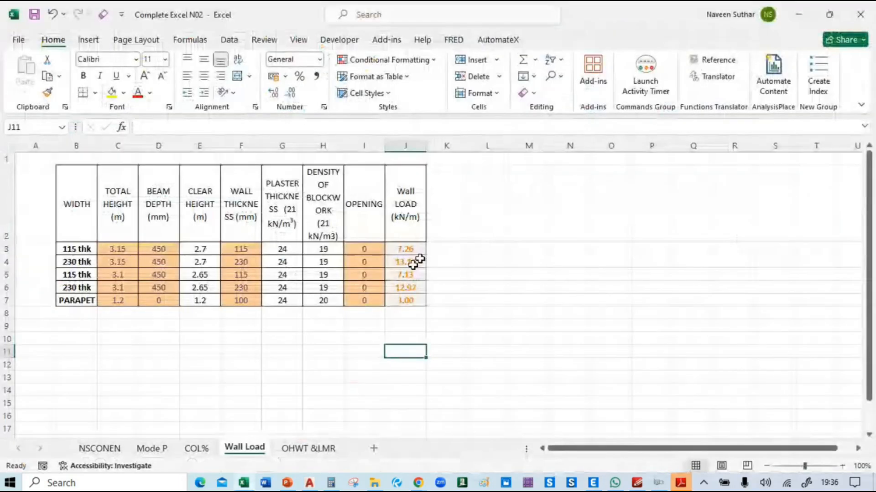
left_click(411, 264)
key("ctrl+c")
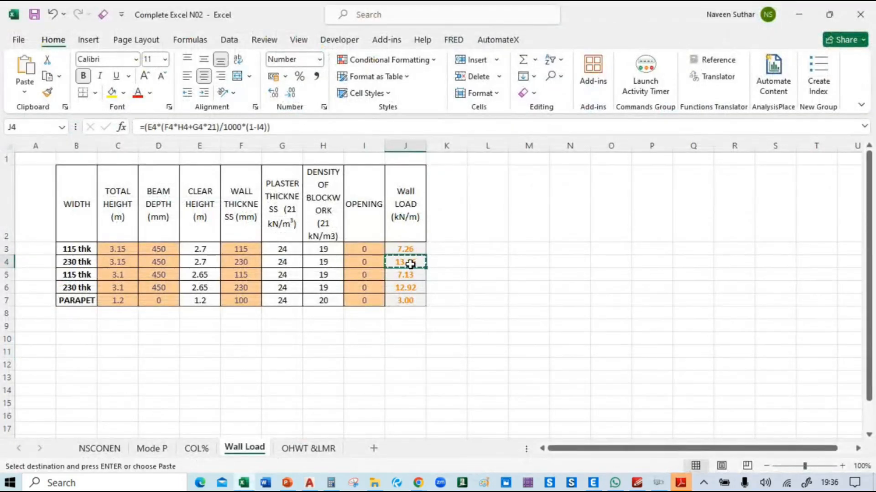
key("alt+Tab")
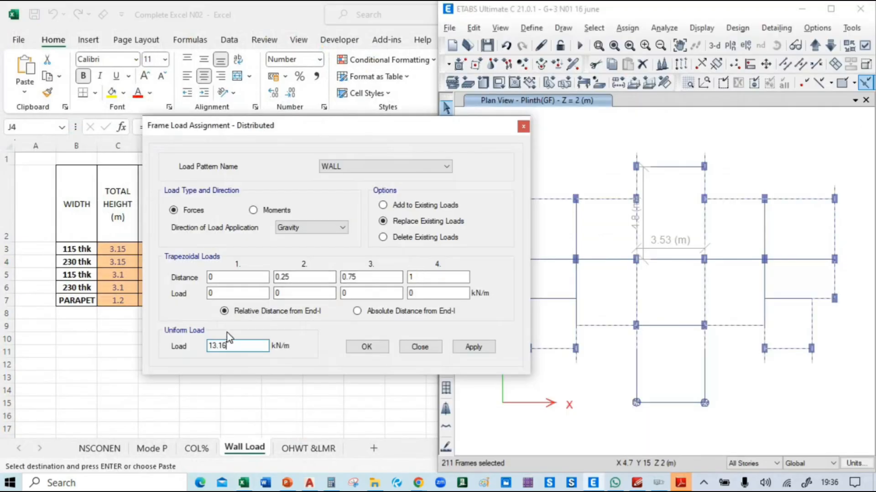
left_click(469, 350)
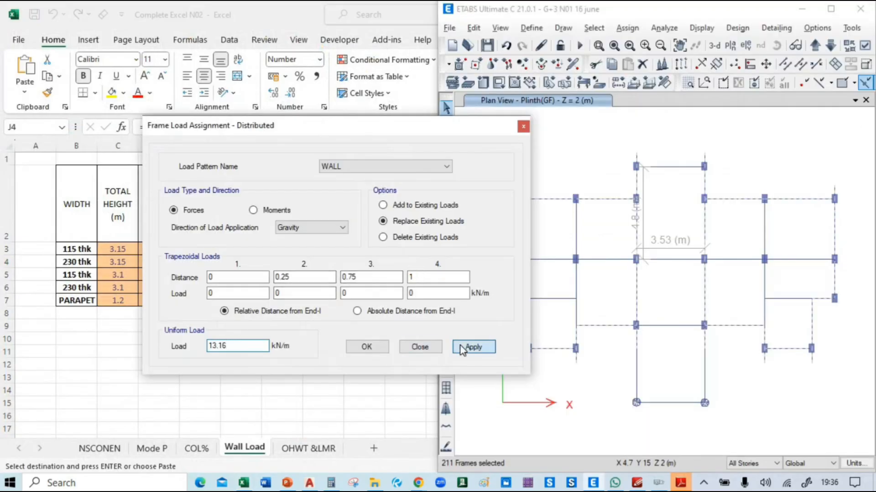
left_click(365, 348)
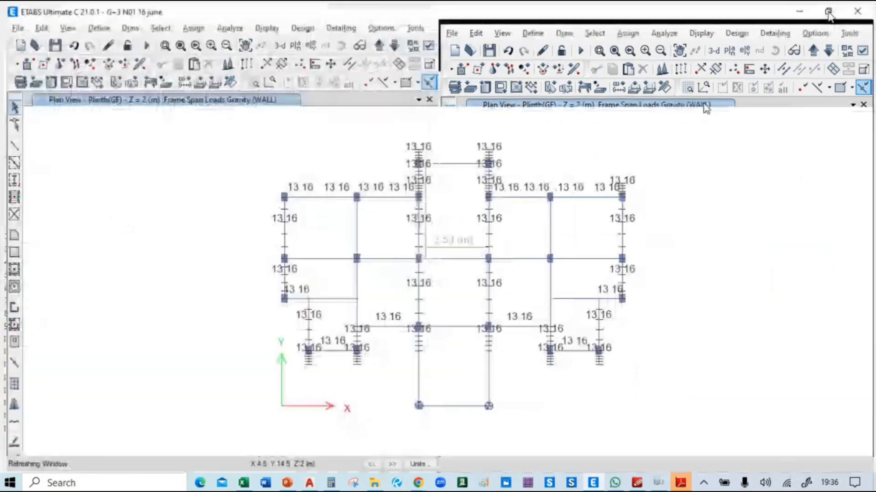
Step: Maximize the ETABS window and examine the assigned wall loads on all stories in the 3D view
left_click(830, 8)
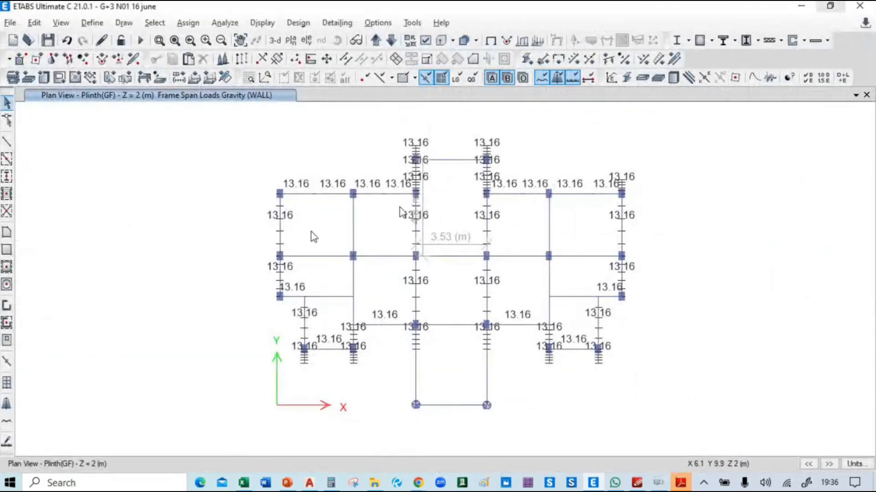
left_click(275, 40)
middle_click_drag(227, 236, 411, 196)
scroll(323, 301, "up", 8)
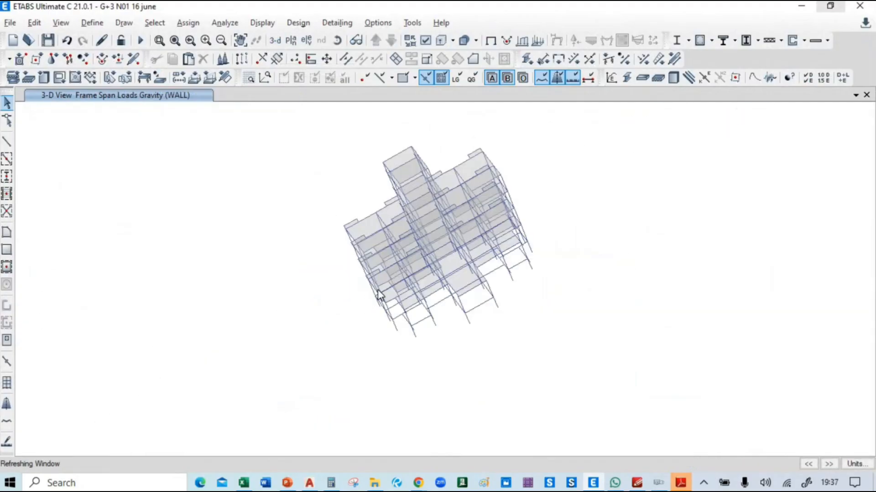
scroll(378, 296, "up", 4)
left_click(338, 41)
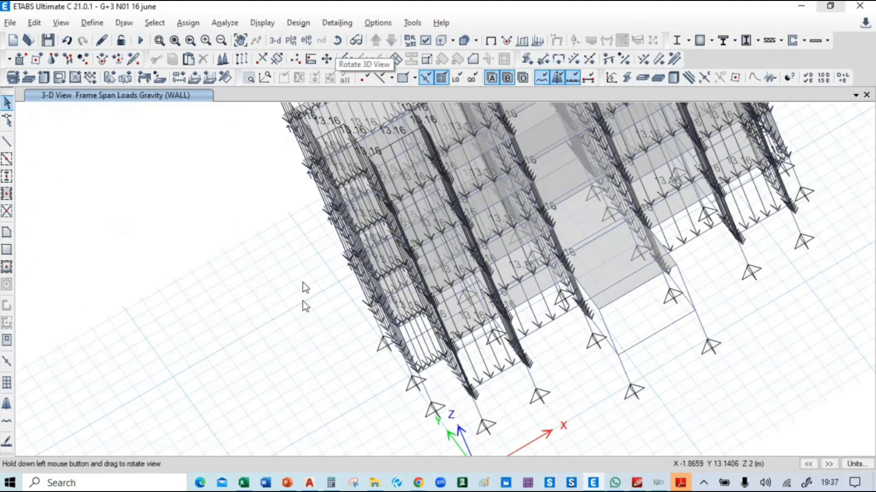
left_click_drag(305, 353, 301, 262)
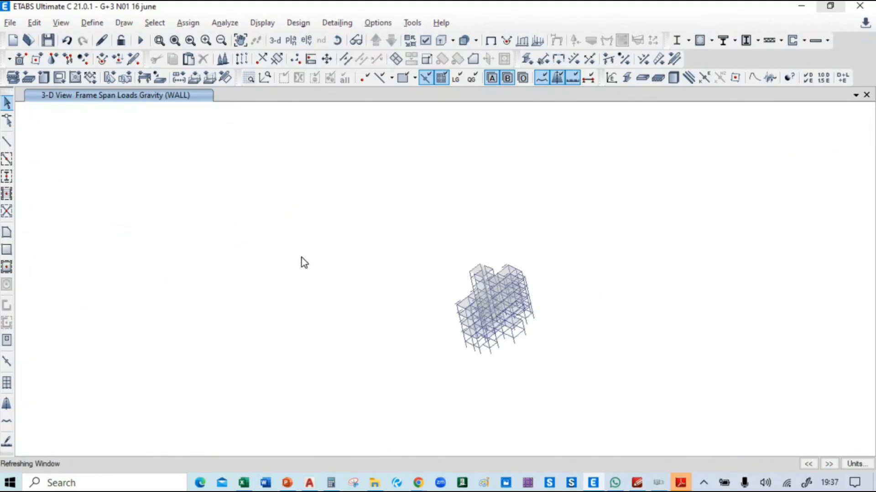
left_click(338, 41)
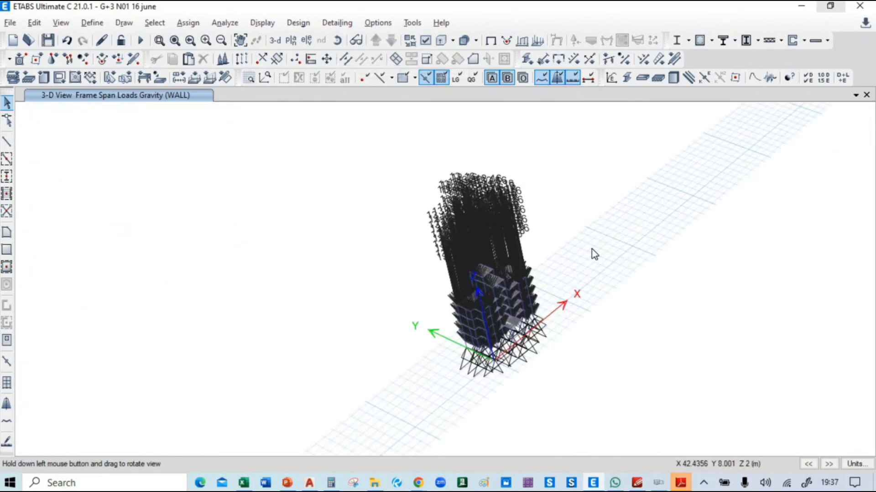
left_click_drag(592, 251, 614, 234)
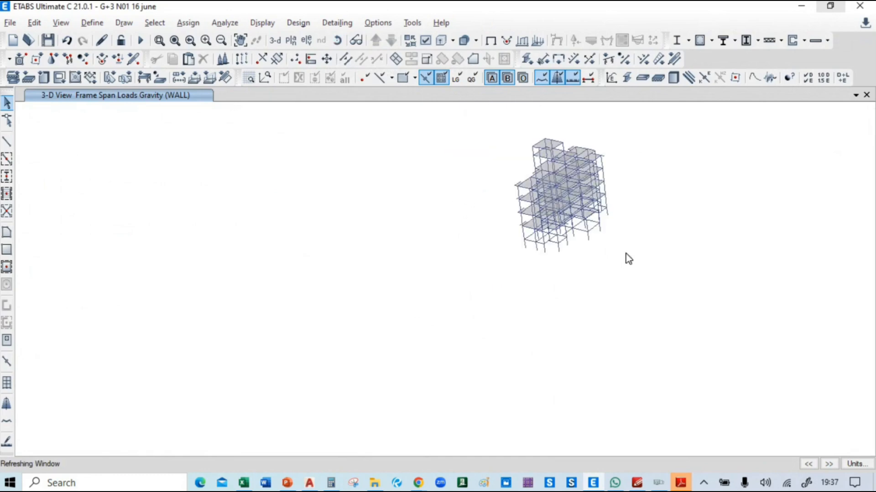
Step: Clear the load display by showing the undeformed shape, and return to the Plinth(GF) plan view
left_click(490, 41)
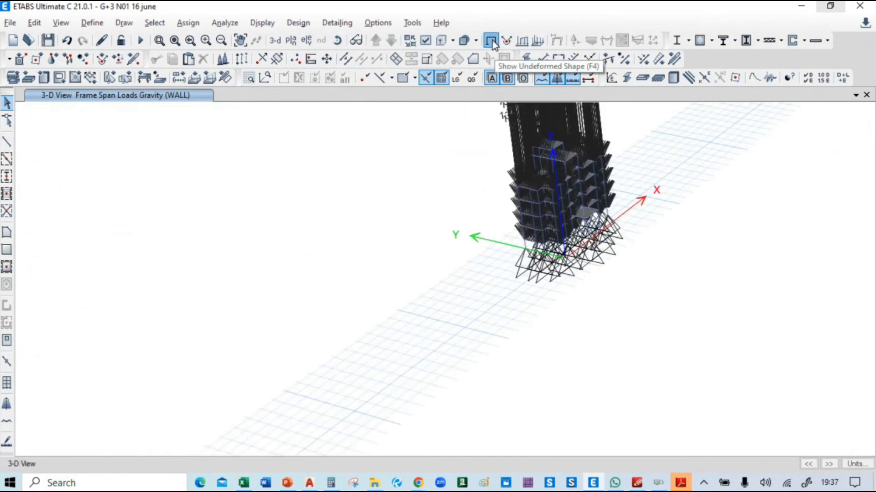
left_click(290, 40)
left_click(91, 247)
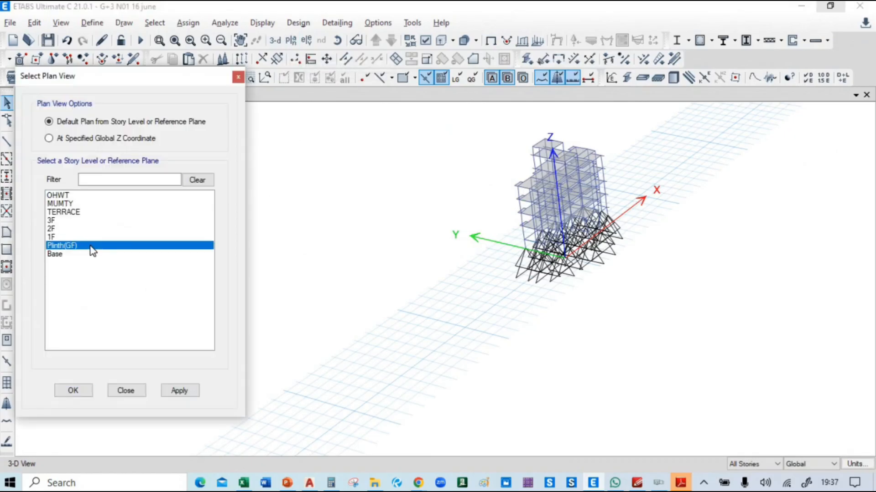
left_click(179, 391)
left_click(86, 393)
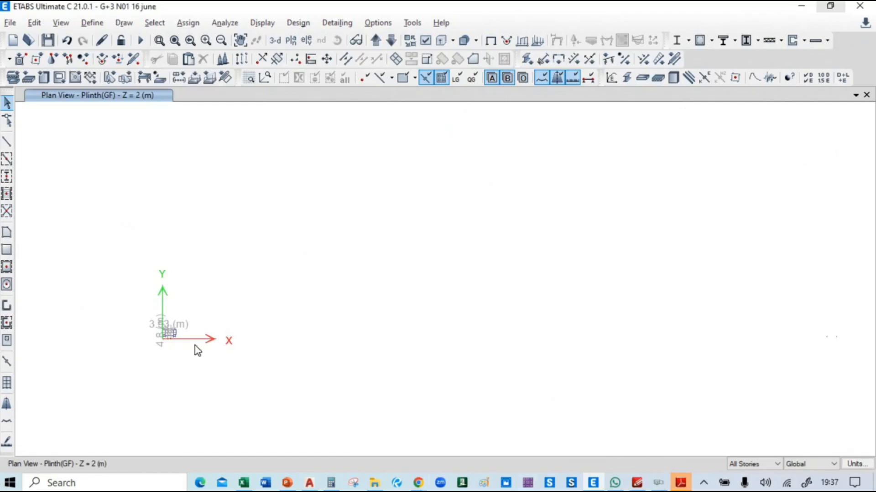
middle_click_drag(195, 346, 383, 327)
scroll(359, 306, "up", 8)
Step: Examine the whole building frame from different angles in the default 3D view
left_click(275, 40)
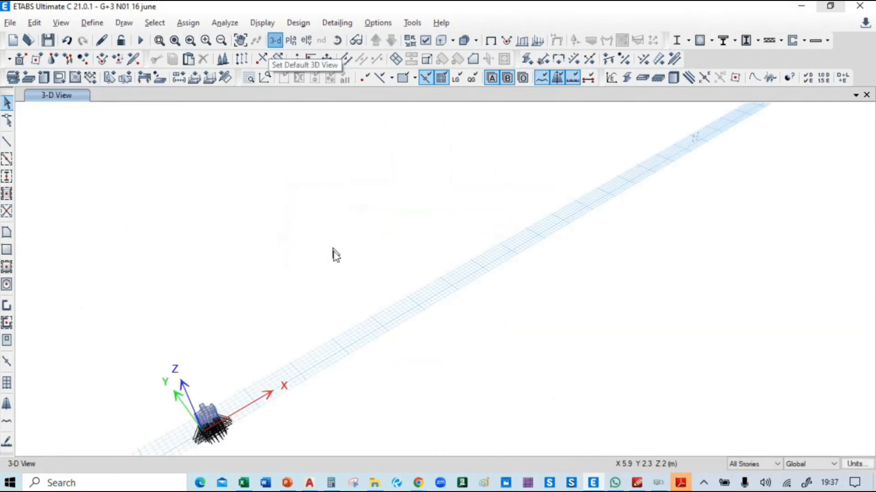
scroll(405, 314, "up", 5)
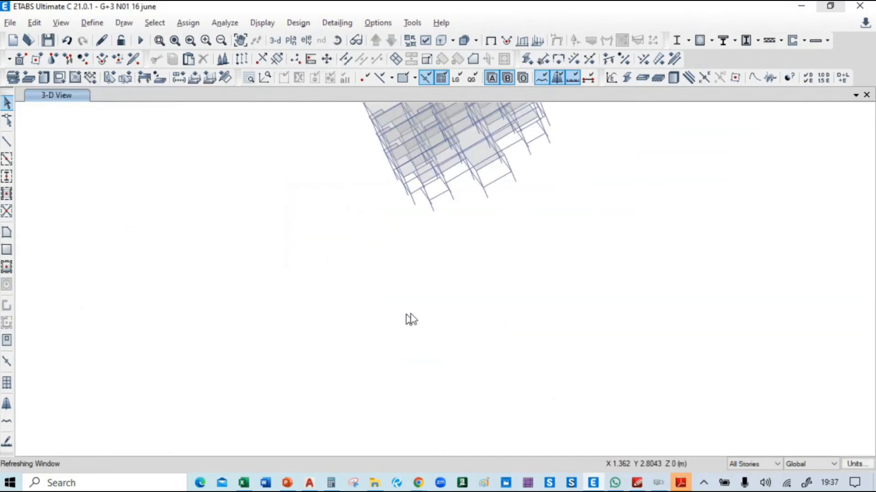
middle_click_drag(450, 321, 437, 364)
scroll(431, 360, "down", 5)
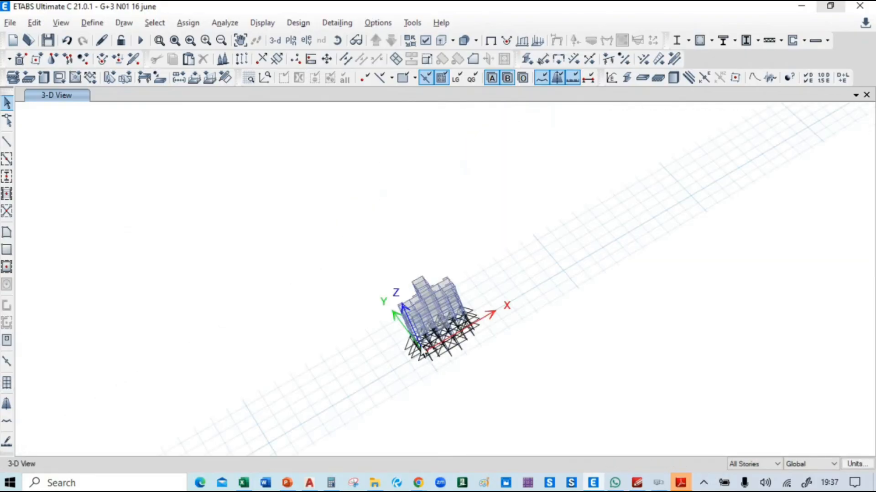
middle_click_drag(405, 359, 405, 342)
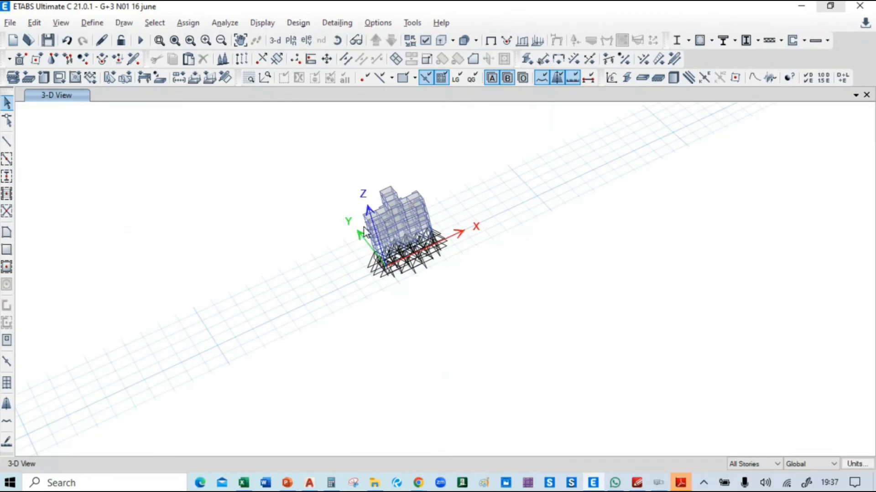
scroll(365, 233, "up", 3)
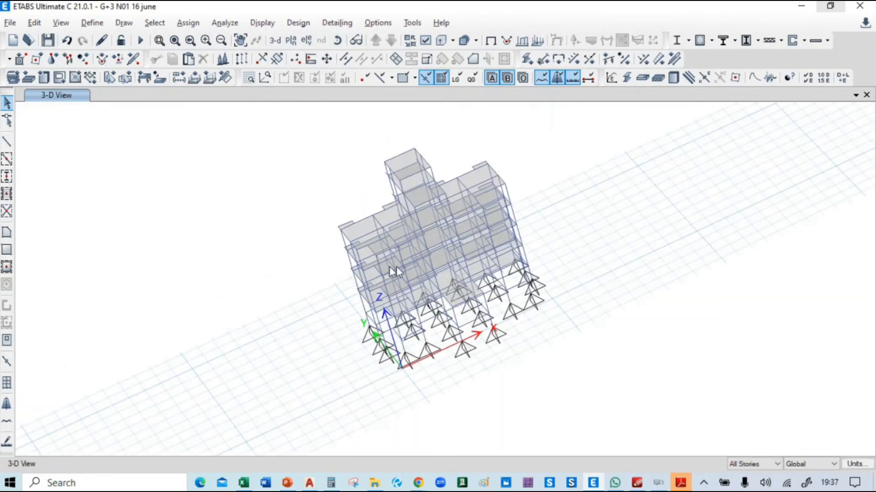
left_click(337, 40)
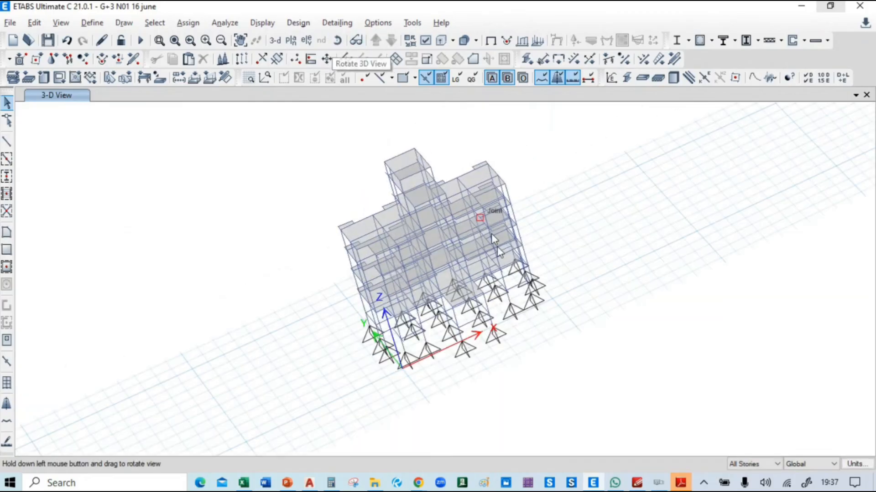
left_click_drag(492, 234, 473, 354)
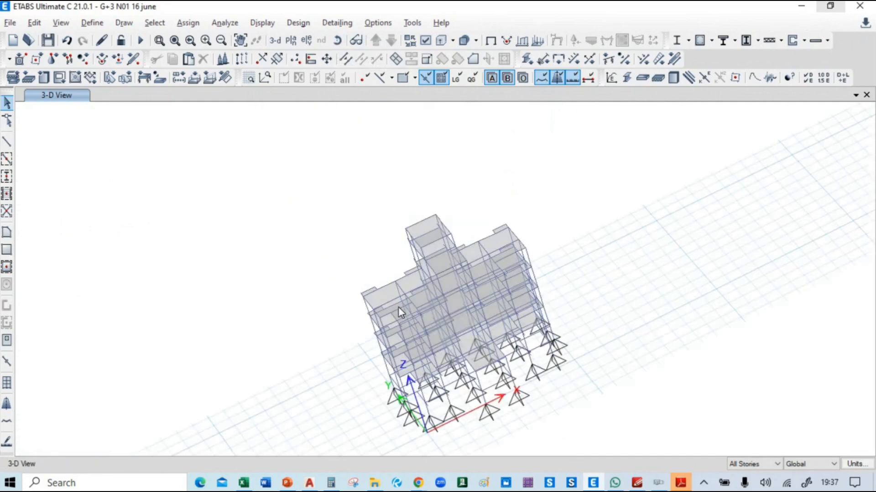
Step: Select the entire building model with a selection window in the 3D view
scroll(398, 307, "down", 8)
middle_click_drag(741, 224, 743, 261)
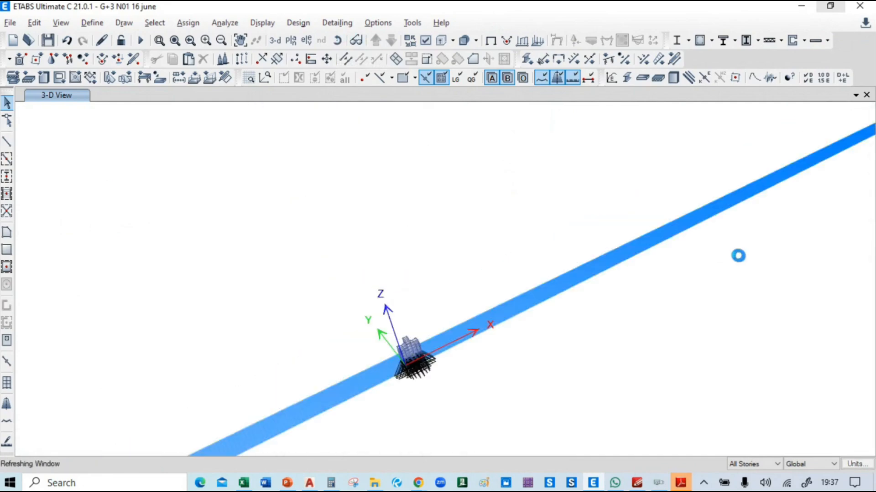
scroll(738, 256, "down", 4)
middle_click_drag(677, 287, 507, 307)
scroll(471, 293, "up", 5)
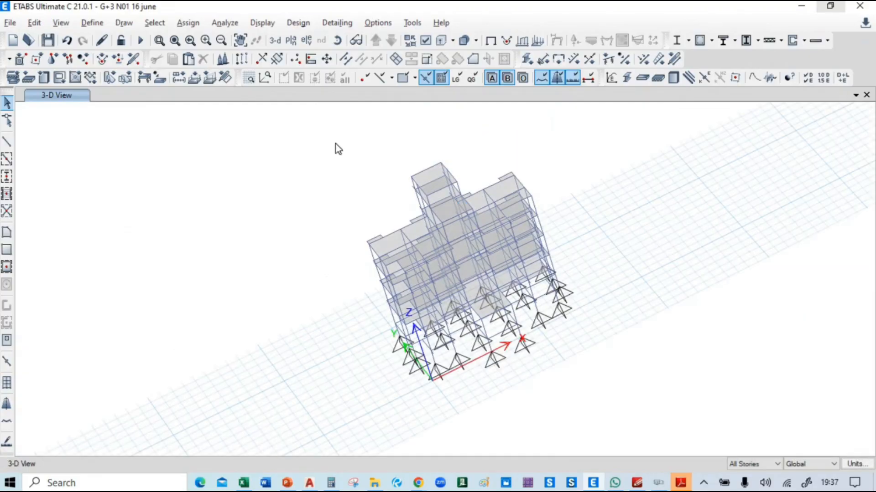
left_click_drag(336, 144, 579, 413)
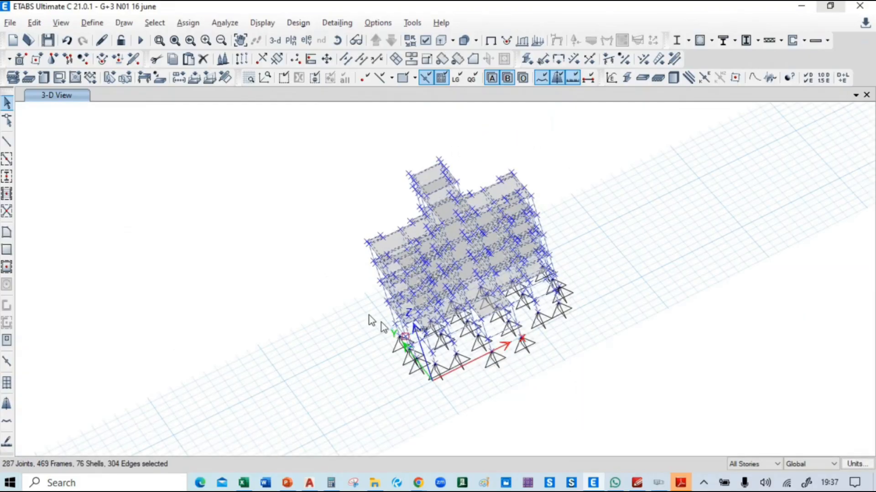
Step: Try inverting the visibility of the selected model objects, and show all objects again
right_click(217, 155)
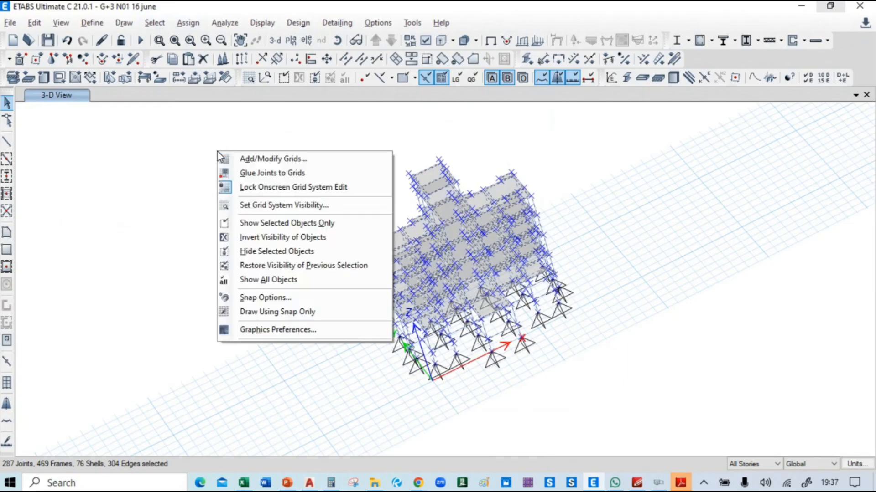
left_click(278, 238)
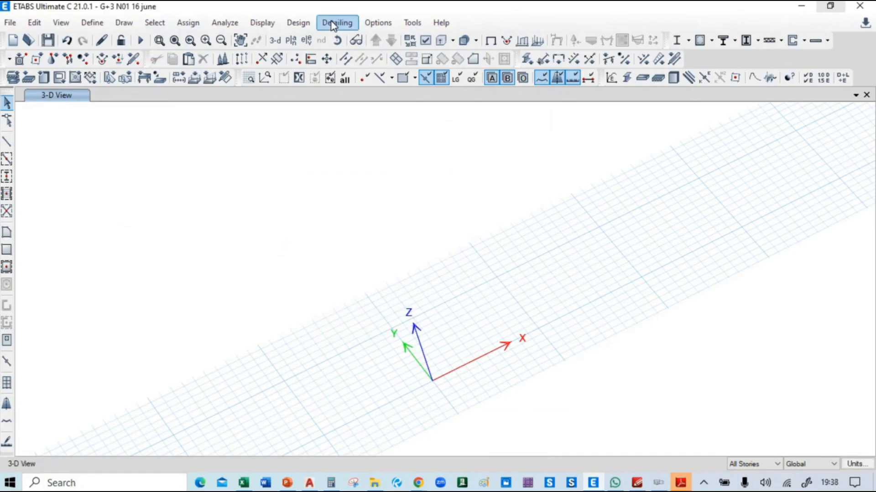
right_click(281, 141)
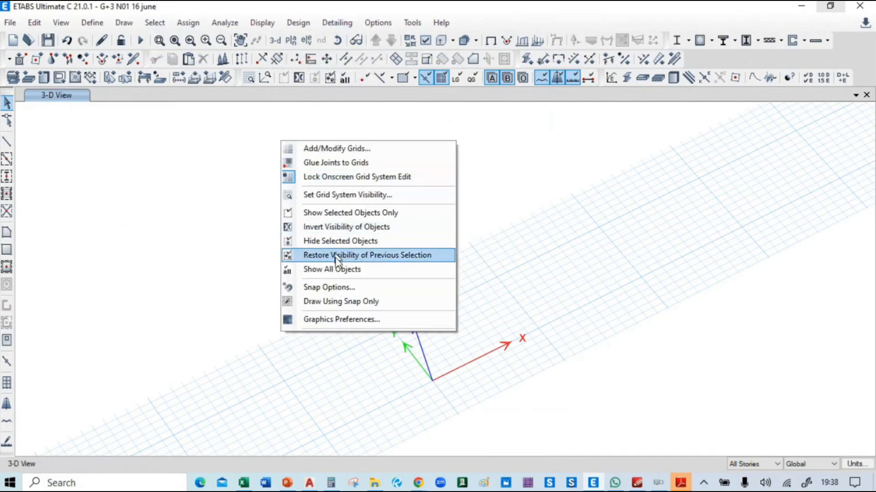
left_click(344, 270)
Step: Select the entire building model in the 3D view and hide the selected objects
left_click_drag(311, 141, 601, 417)
right_click(189, 218)
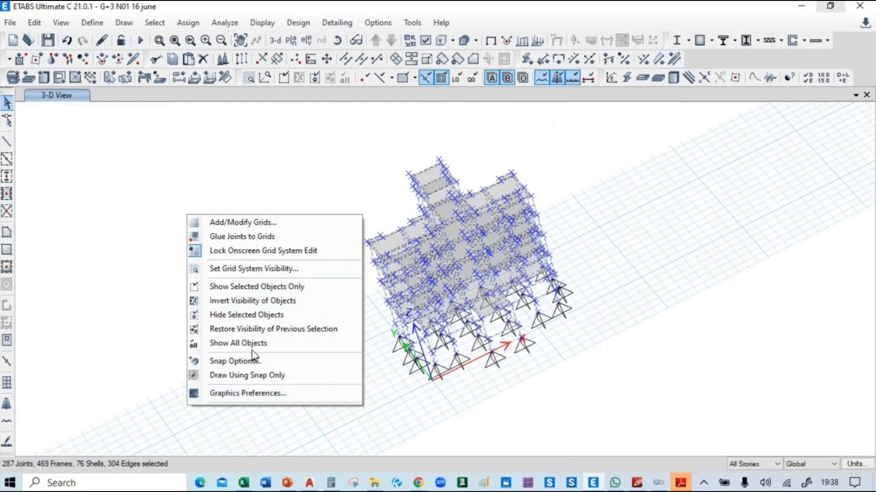
left_click(253, 316)
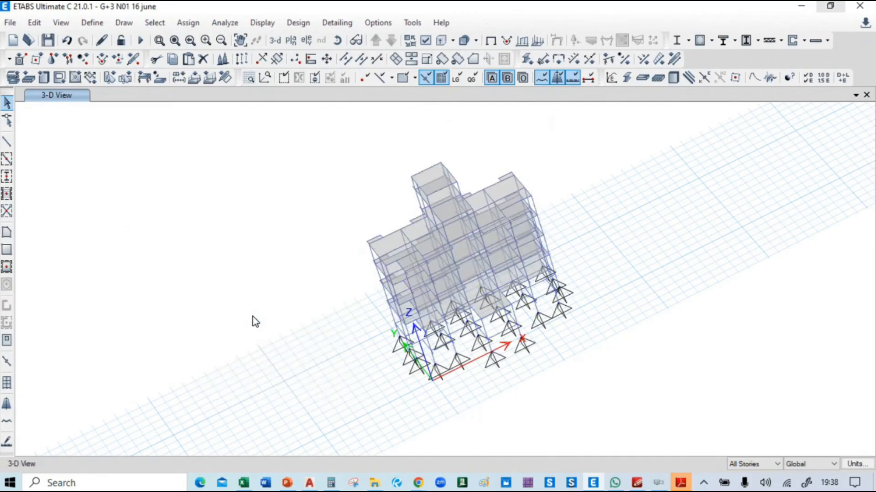
Step: Select the stray joints and frames left far outside the hidden building and delete them
scroll(221, 284, "down", 5)
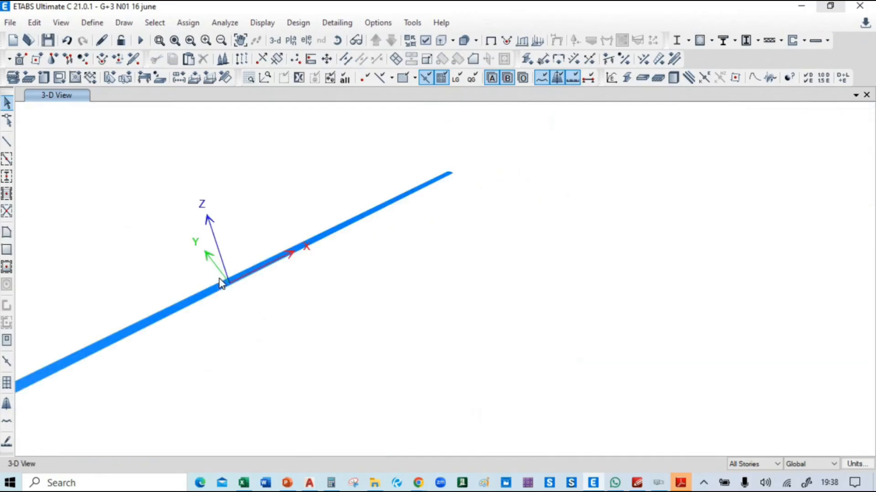
left_click_drag(34, 110, 760, 429)
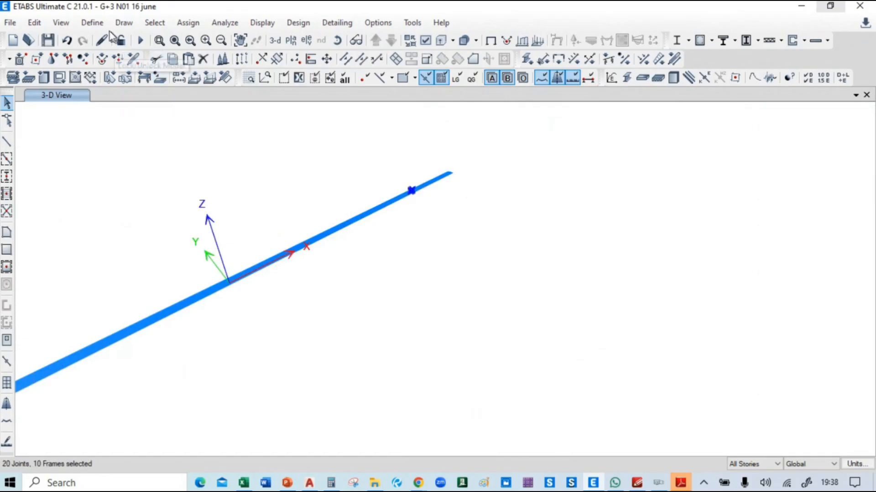
left_click(203, 59)
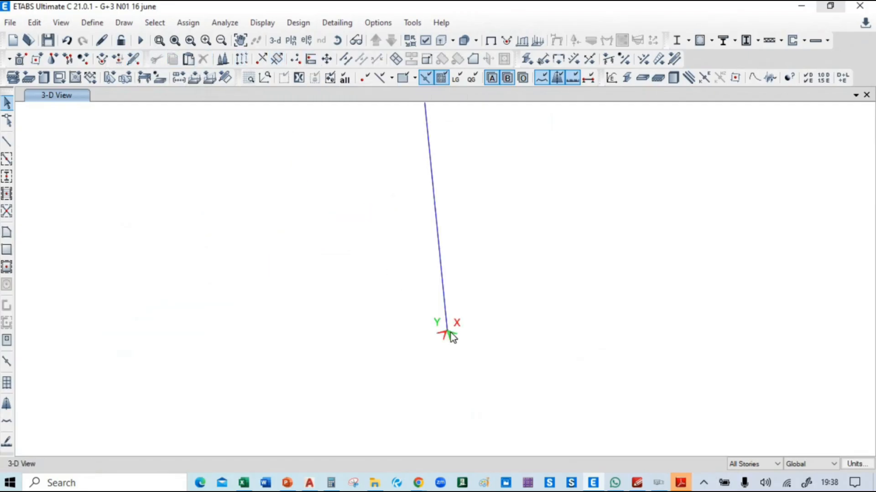
Step: Show all hidden objects again and restore the default 3D view of the building
right_click(341, 249)
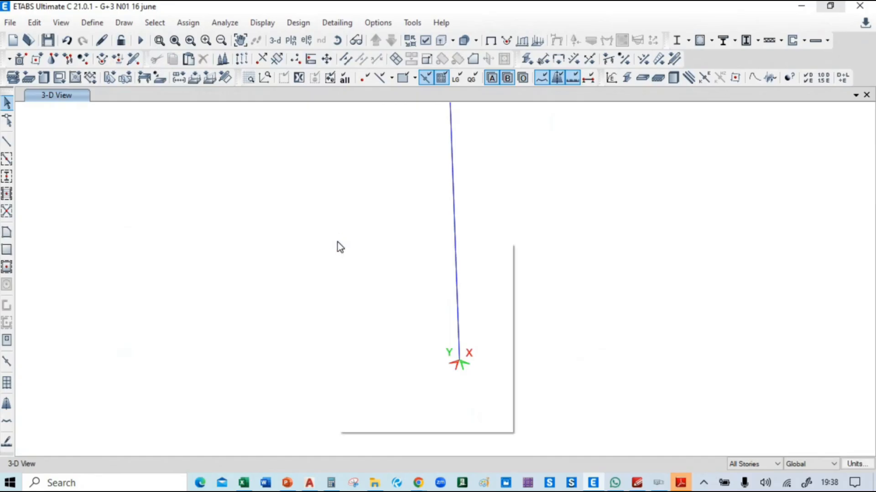
left_click(408, 340)
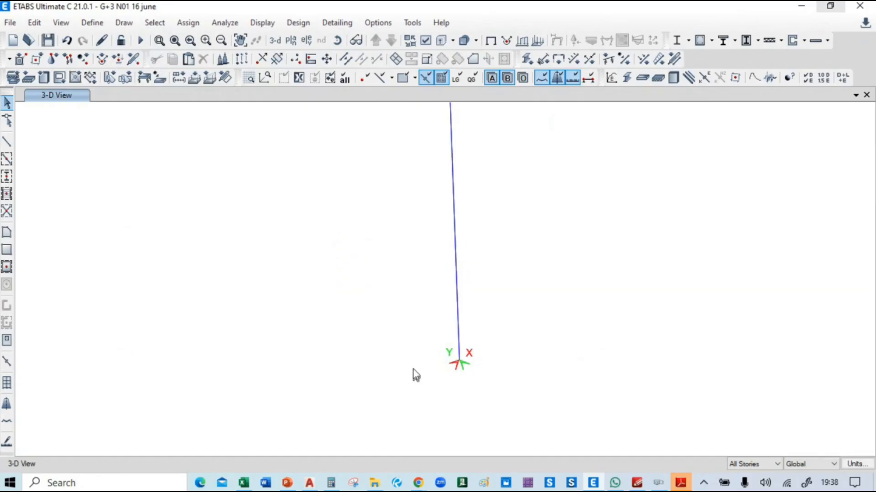
left_click(274, 42)
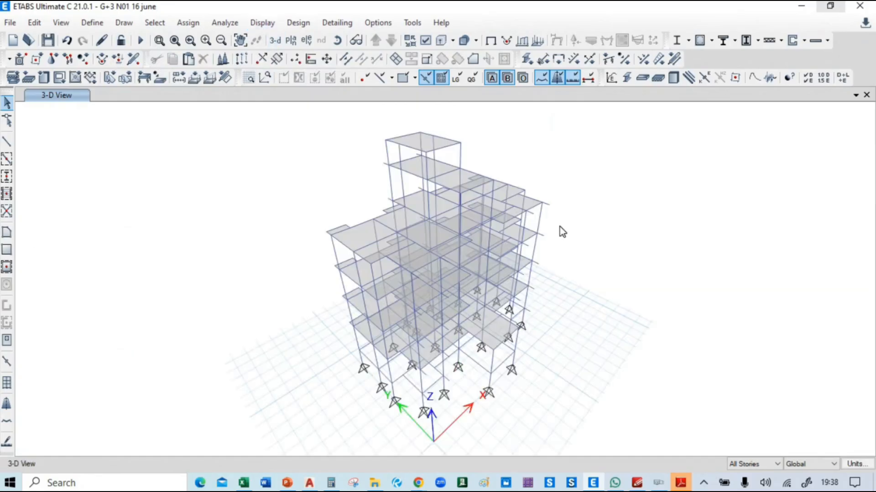
Step: Display the frame span loads of the WALL load pattern in the 3D view and examine them from another angle
left_click(263, 26)
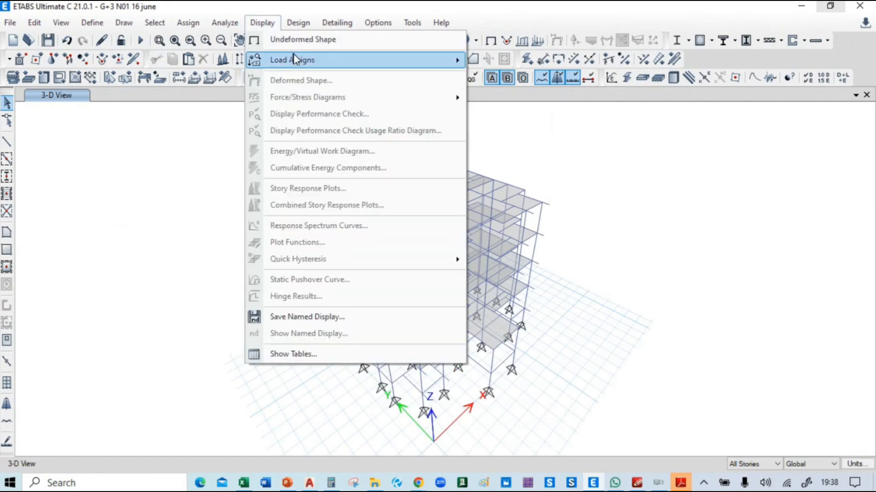
mouse_move(286, 61)
left_click(525, 78)
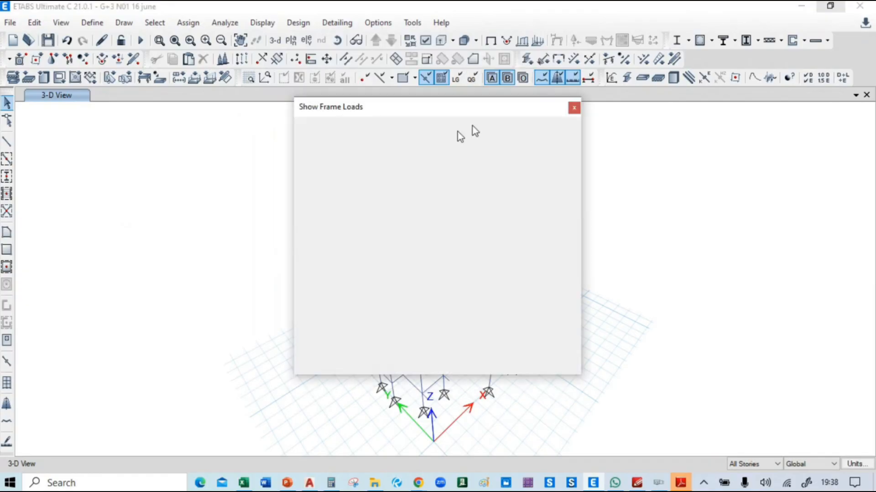
left_click_drag(339, 110, 113, 118)
left_click(166, 157)
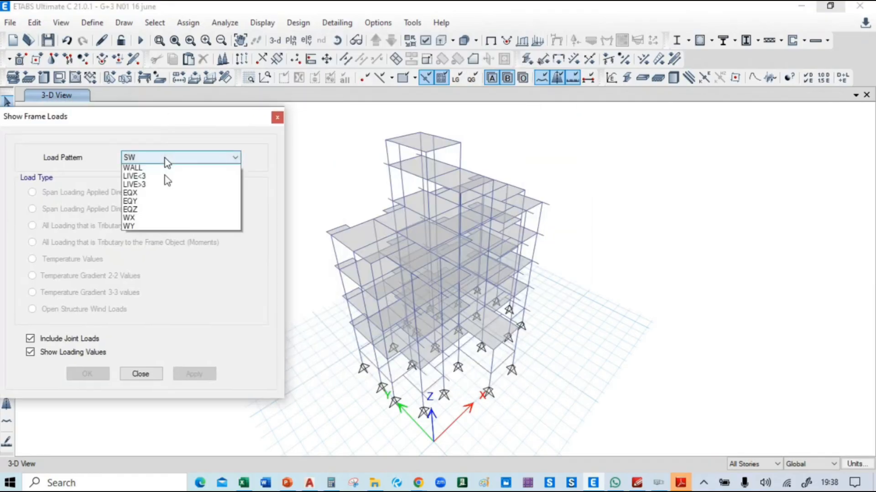
left_click(165, 202)
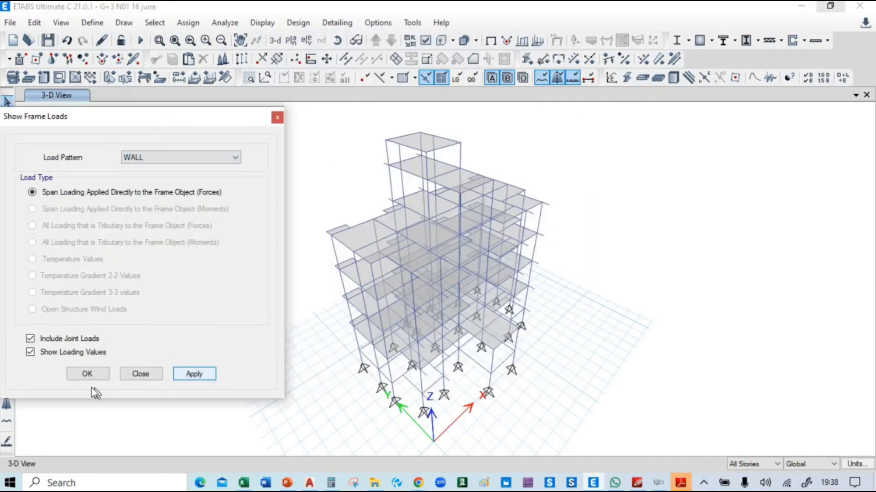
left_click(86, 375)
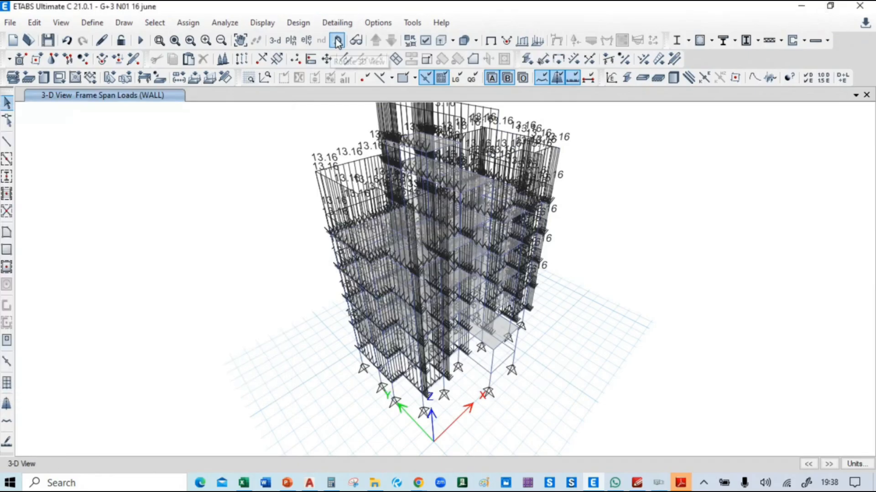
left_click(338, 40)
left_click_drag(646, 391, 619, 363)
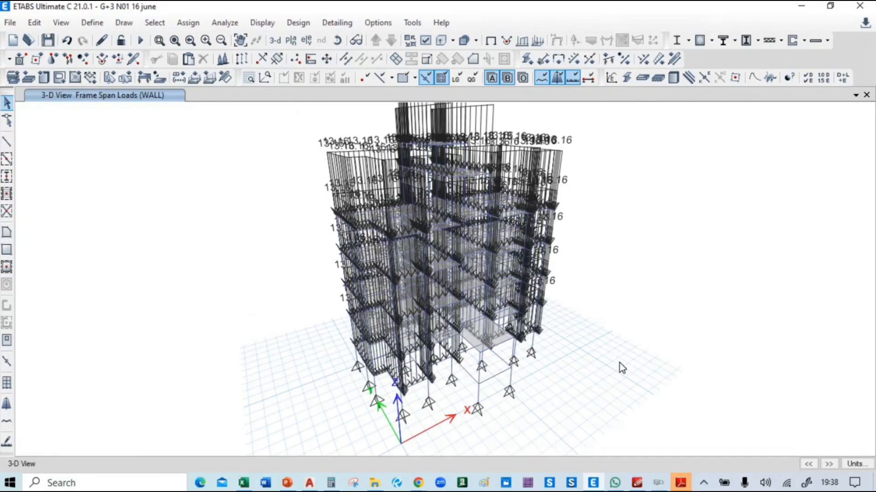
Step: Clear the load display by showing the undeformed shape, and open the Plinth(GF) plan view
left_click(491, 42)
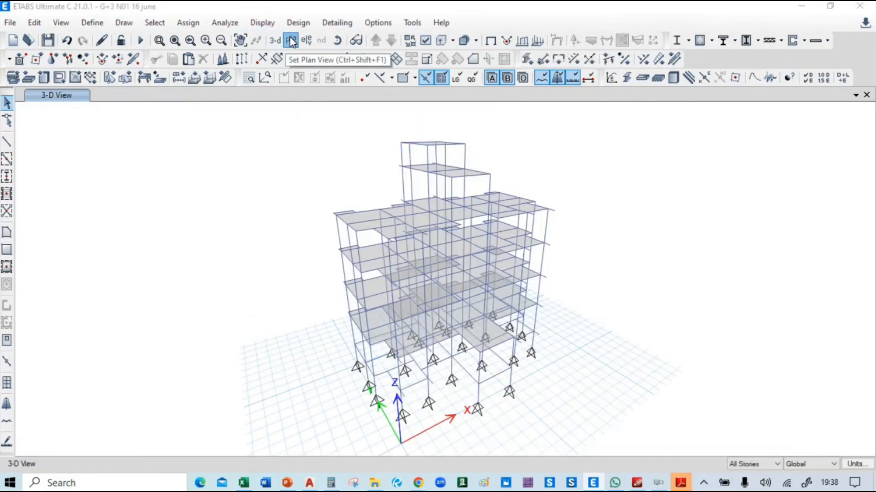
left_click(290, 40)
left_click(68, 246)
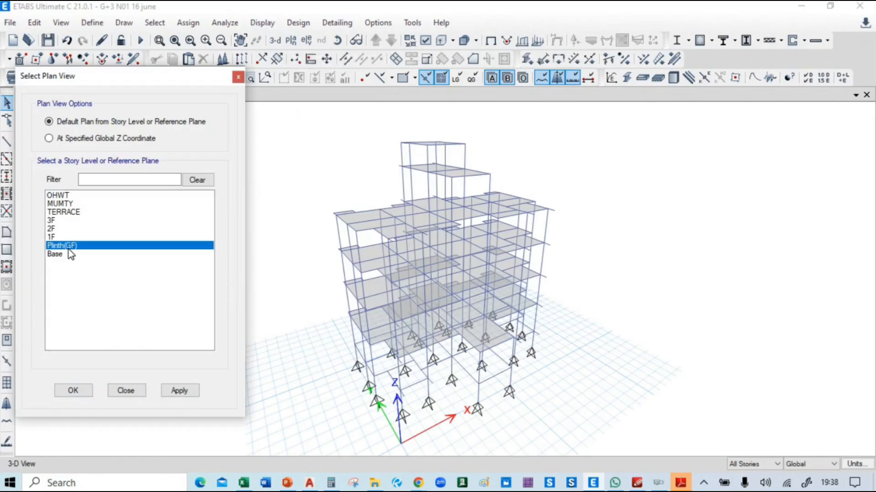
left_click(178, 391)
left_click(72, 391)
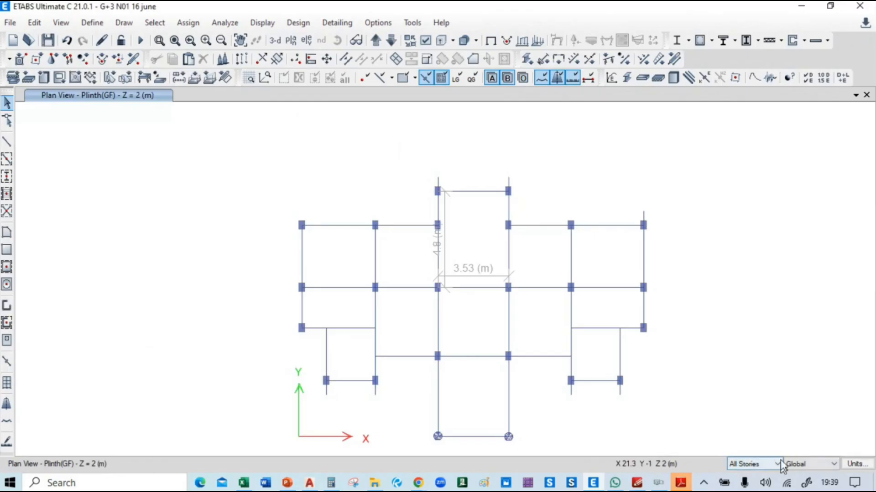
Step: Switch to the PDF floor plan and examine the green-ticked inner walls, undoing any accidental shift of a tick mark
key("alt+Tab")
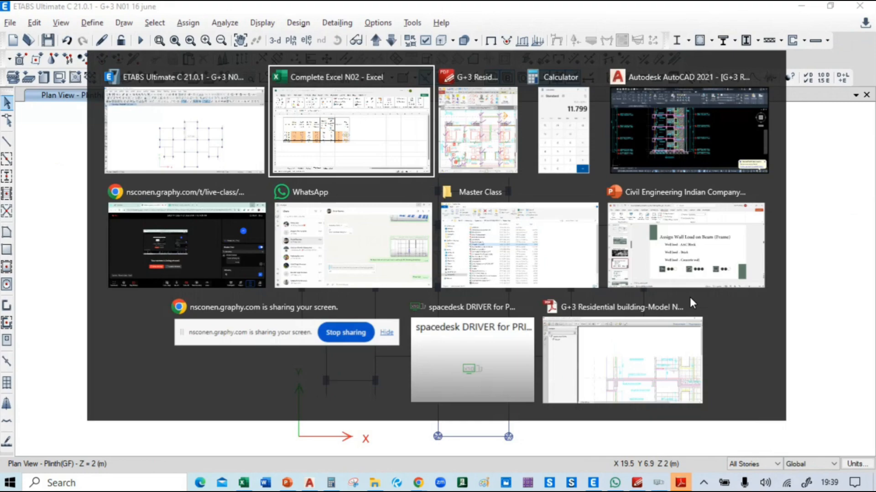
key("alt+Tab")
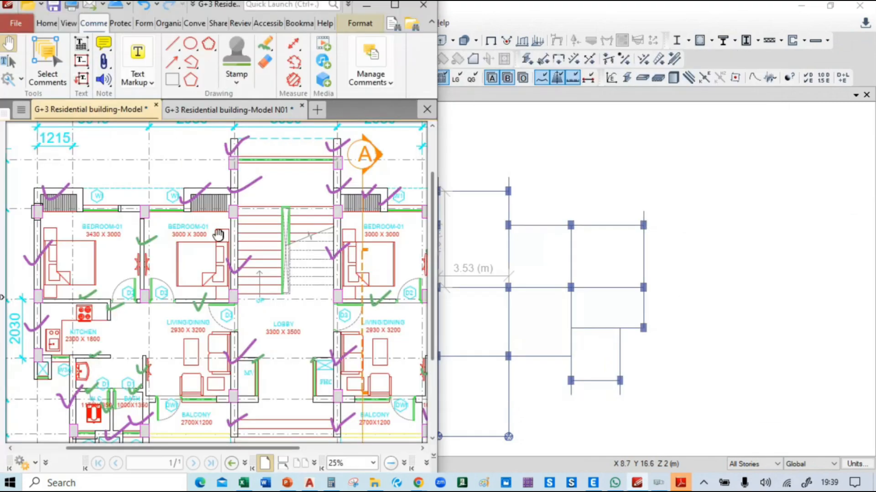
left_click_drag(199, 302, 194, 260)
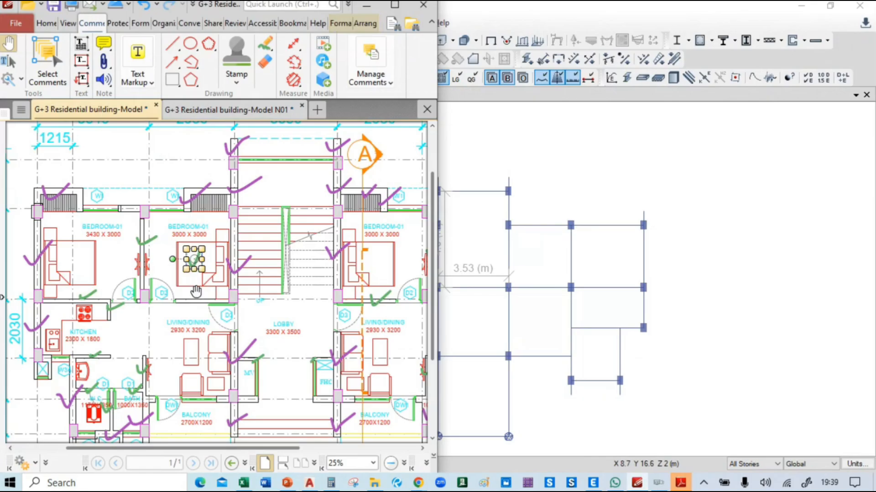
key("ctrl+z")
left_click(177, 340)
left_click_drag(158, 330, 161, 289)
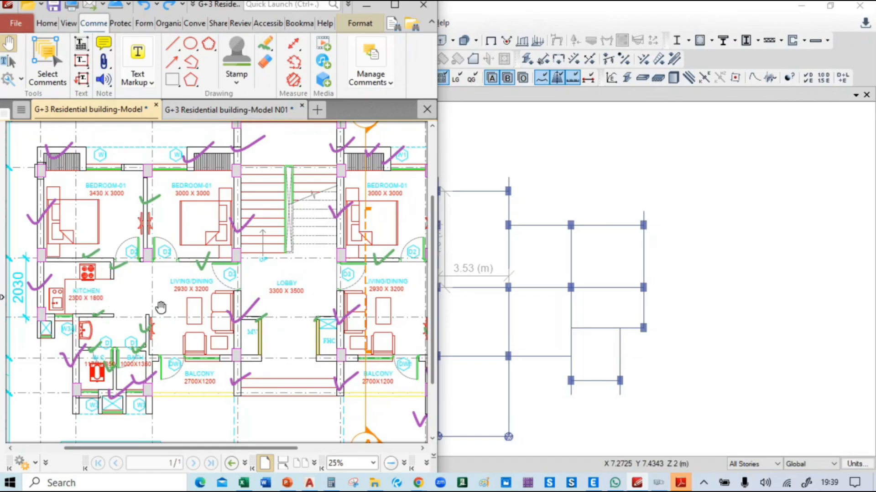
Step: Switch to the Wall Load sheet in Excel, copy the first 115 thk wall load from cell J3, and return to ETABS
mouse_move(238, 483)
left_click(235, 429)
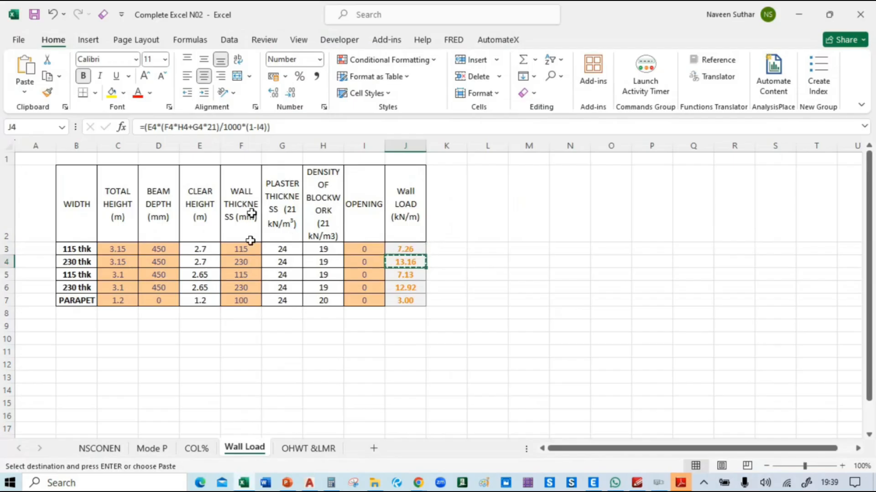
left_click(395, 250)
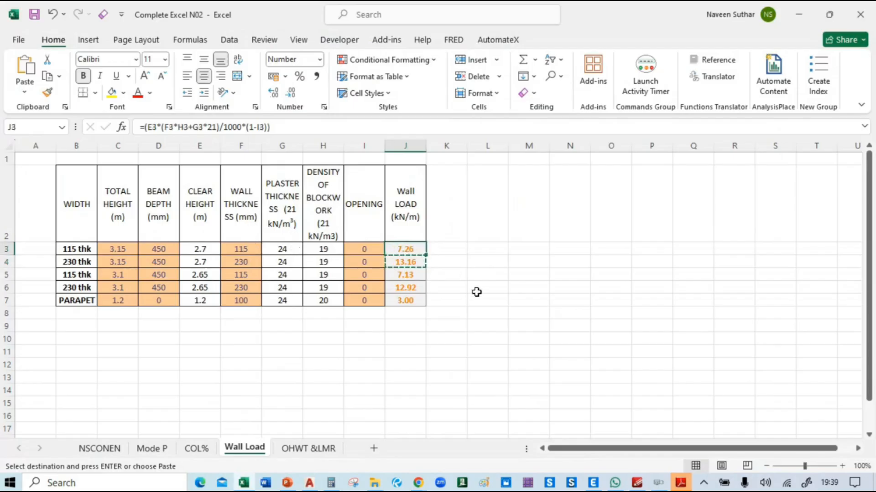
key("ctrl+c")
key("alt+Tab")
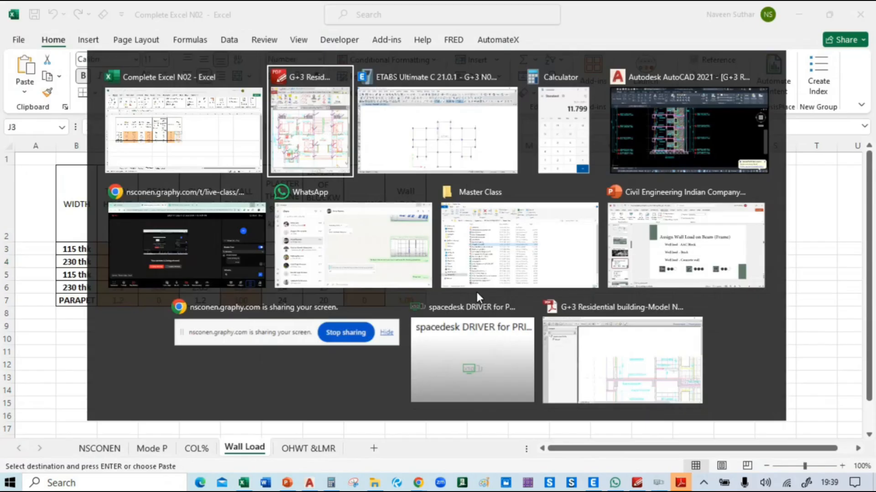
key("alt+Tab")
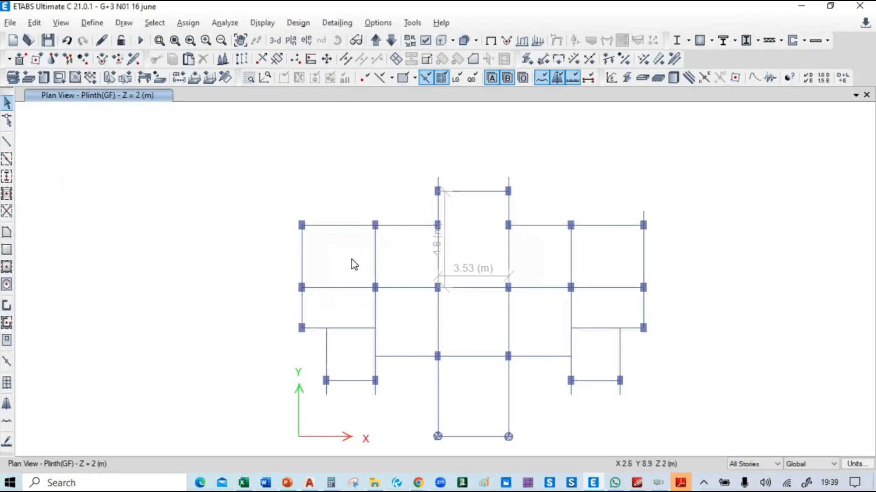
Step: Select the inner-wall beams of both apartments in the Plinth(GF) plan on all stories
left_click(415, 287)
left_click_drag(385, 313, 355, 357)
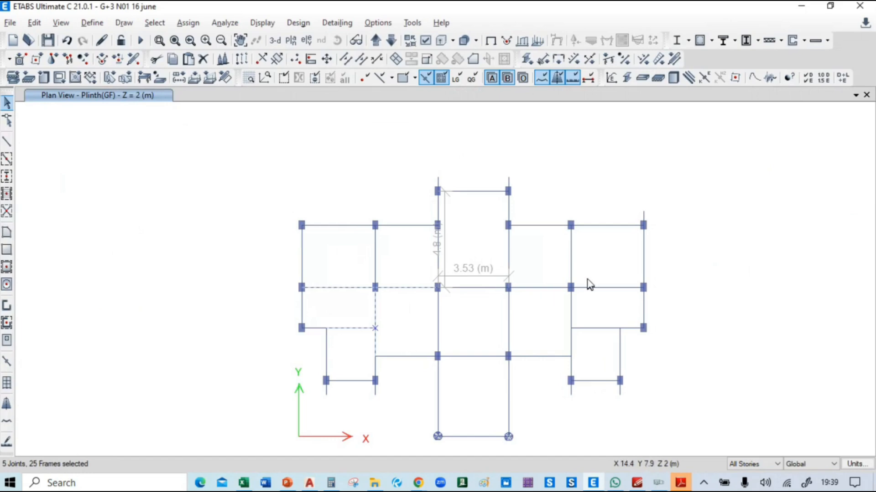
left_click_drag(581, 256, 551, 288)
left_click_drag(605, 318, 558, 356)
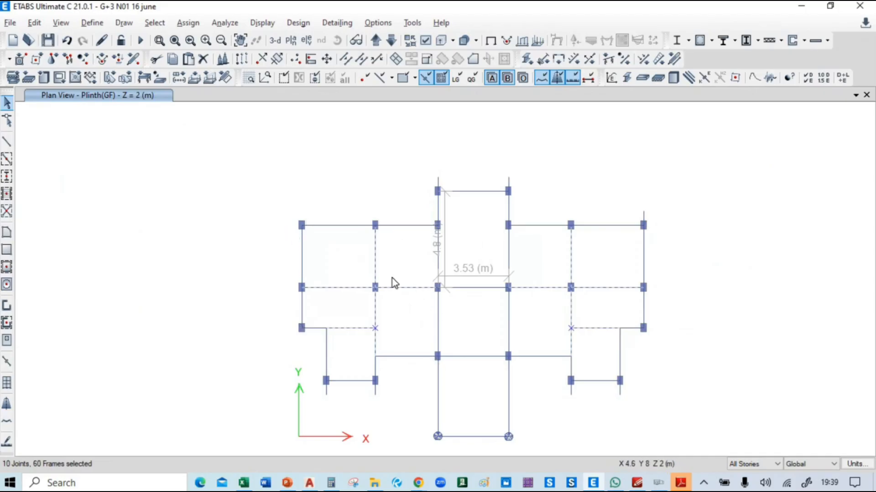
Step: Check the green-ticked inner walls in the PDF floor plan against the beam selection and return to ETABS
key("alt+Tab")
key("alt+Tab")
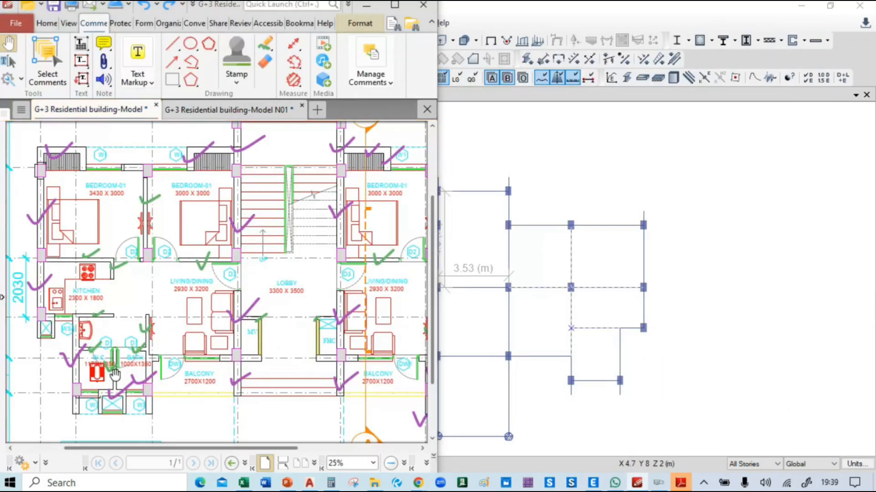
key("alt+Tab")
key("alt+Tab")
left_click(251, 148)
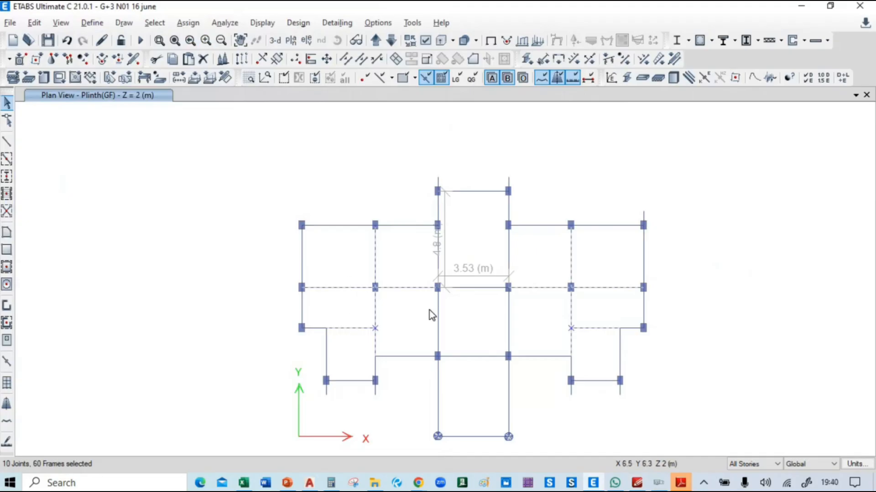
Step: Arrange ETABS and the PDF floor plan side by side, with the whole Plinth(GF) plan in view
key("super+Right")
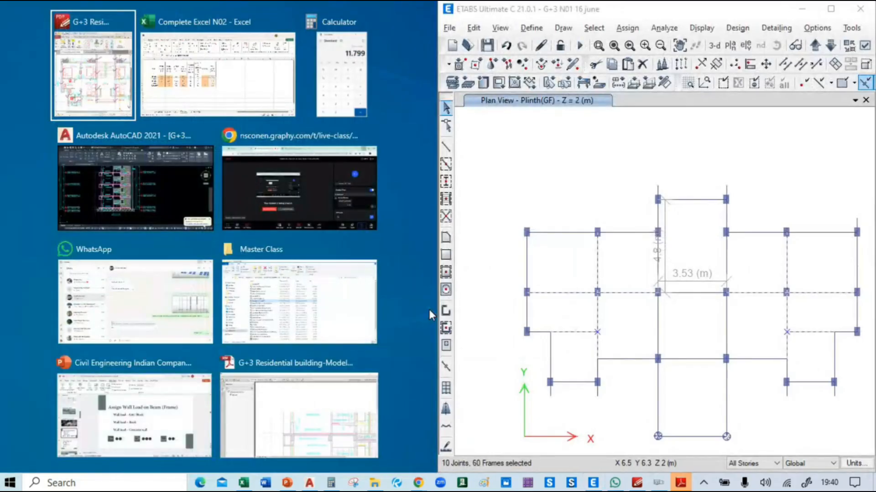
left_click(113, 10)
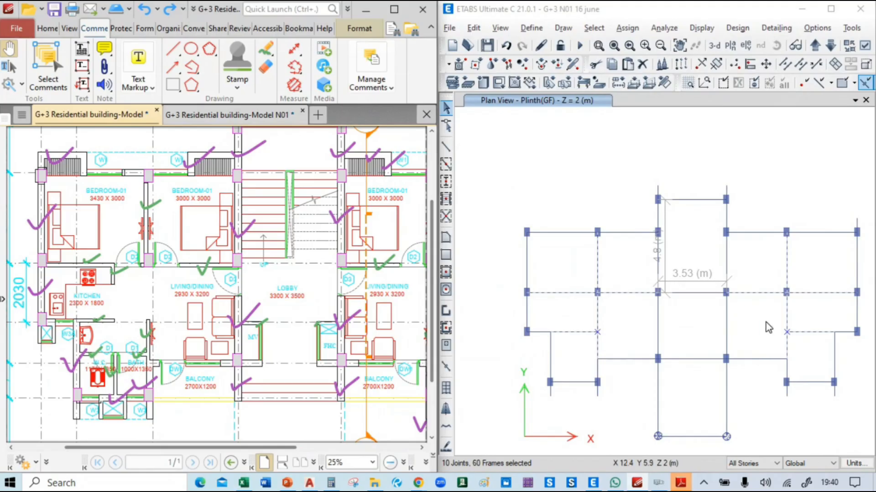
middle_click_drag(766, 322, 741, 307)
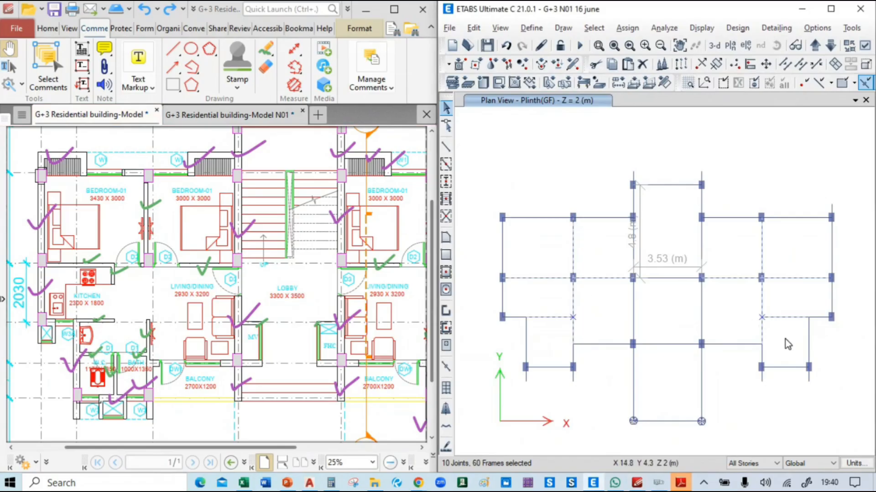
Step: Assign a uniform gravity load of 7.26 kN/m in the WALL pattern to the selected inner-wall beams, replacing existing loads
left_click(627, 27)
mouse_move(657, 149)
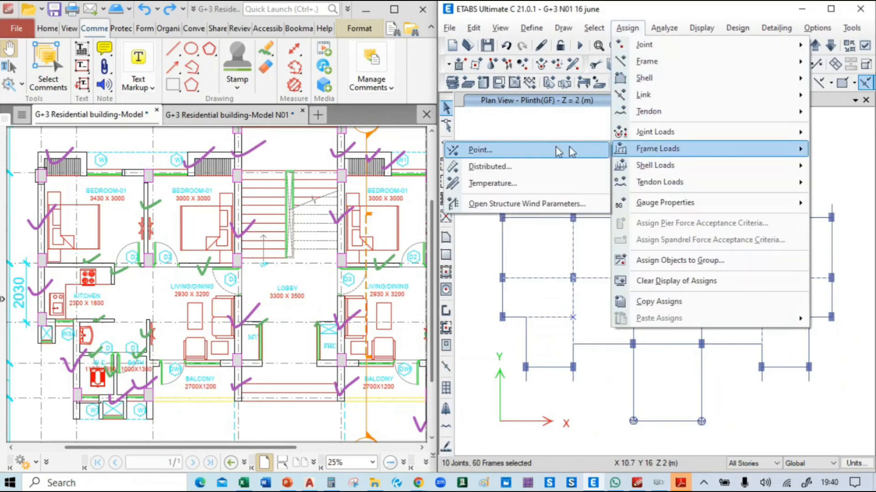
left_click(551, 168)
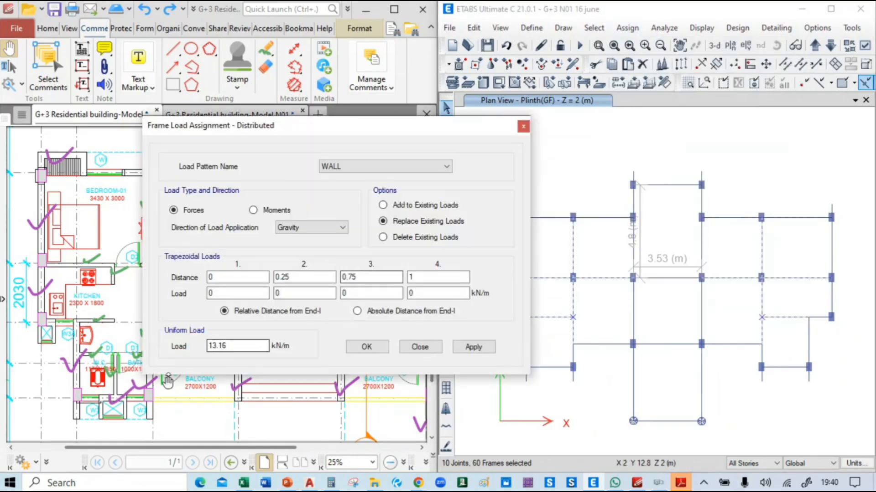
left_click_drag(243, 347, 202, 349)
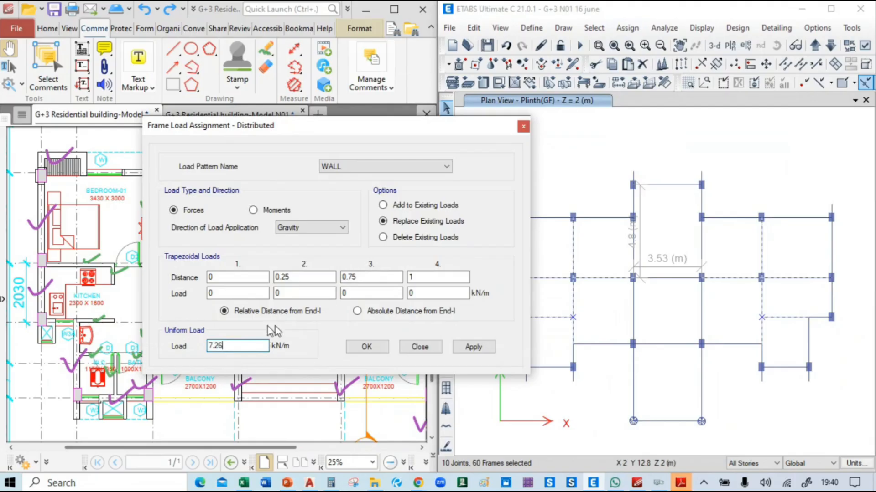
left_click(475, 347)
left_click(483, 349)
left_click(370, 346)
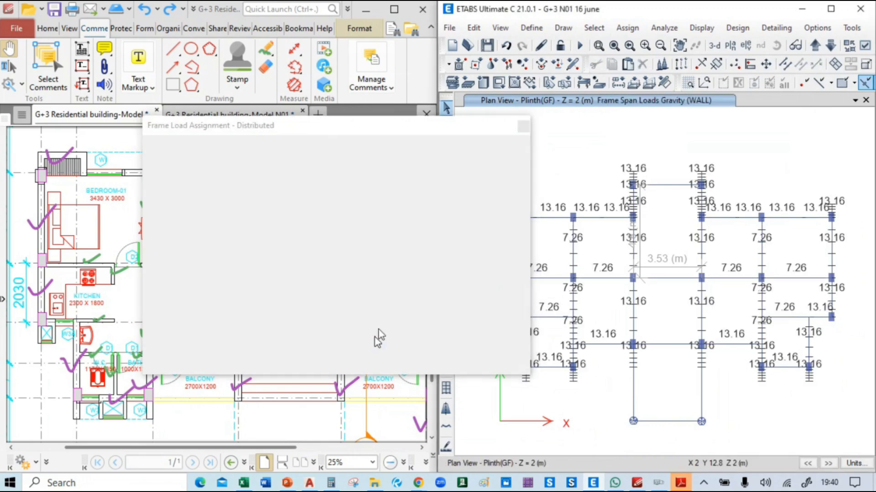
Step: Maximize the ETABS window and examine the wall loads of the whole building in a rotated 3-D view
left_click(831, 9)
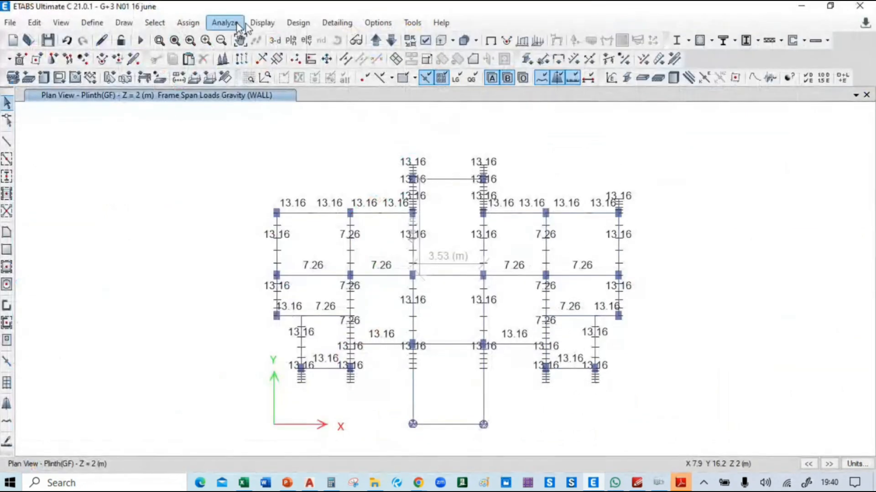
left_click(274, 44)
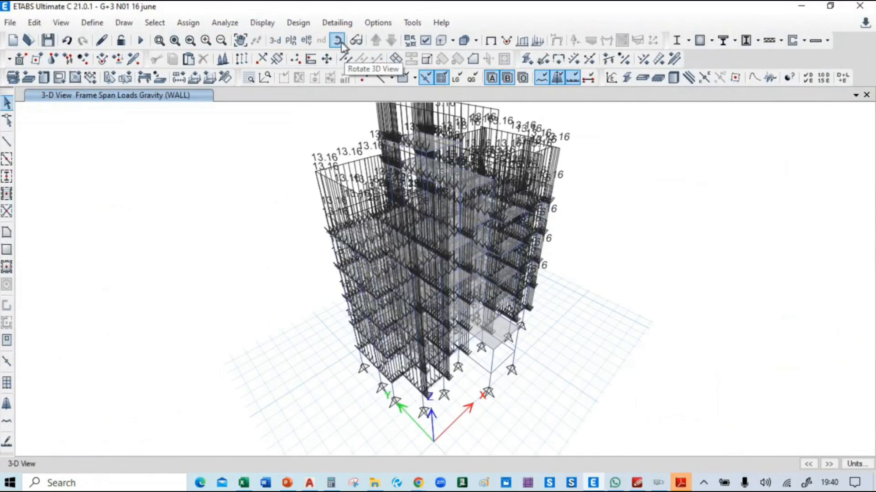
left_click(339, 41)
left_click_drag(683, 365, 631, 346)
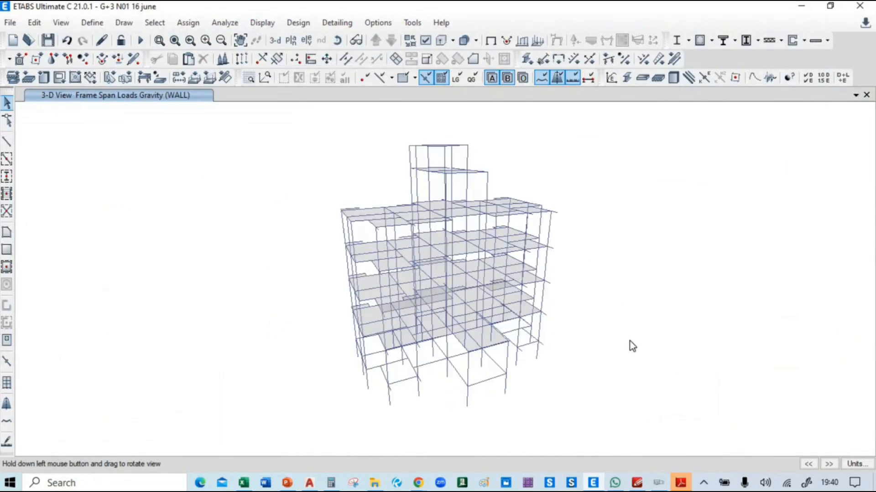
Step: Examine the inner and outer wall loads of the Plinth(GF) story alone in a rotated perspective view
left_click(291, 40)
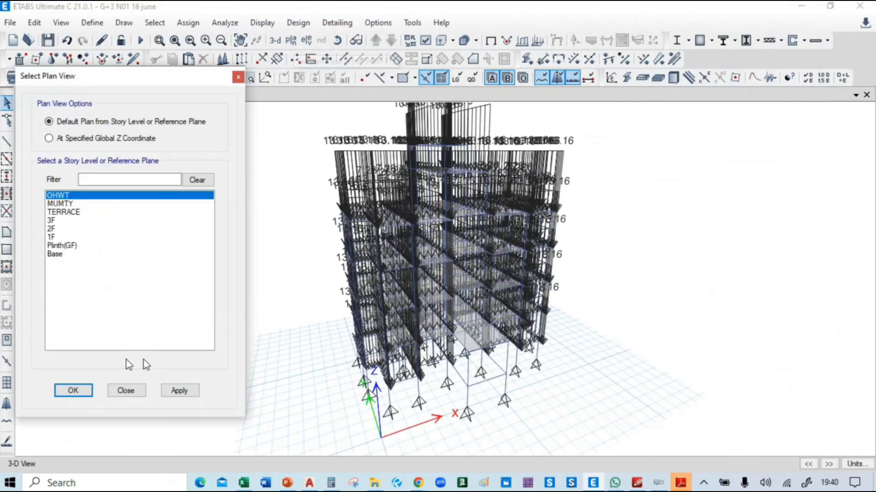
left_click(61, 246)
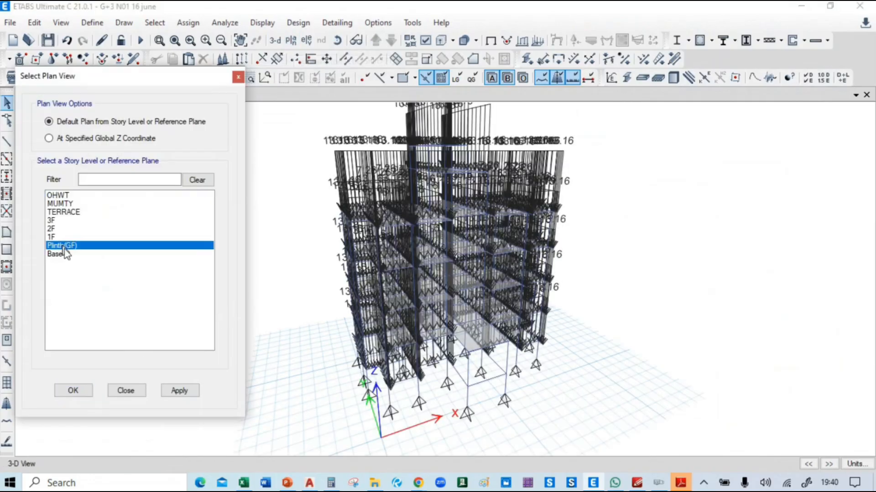
left_click(89, 392)
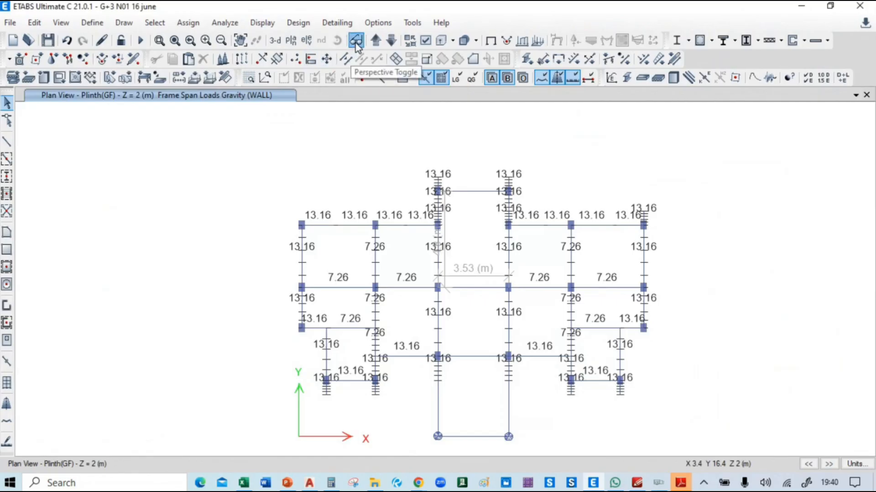
left_click(356, 41)
left_click(337, 40)
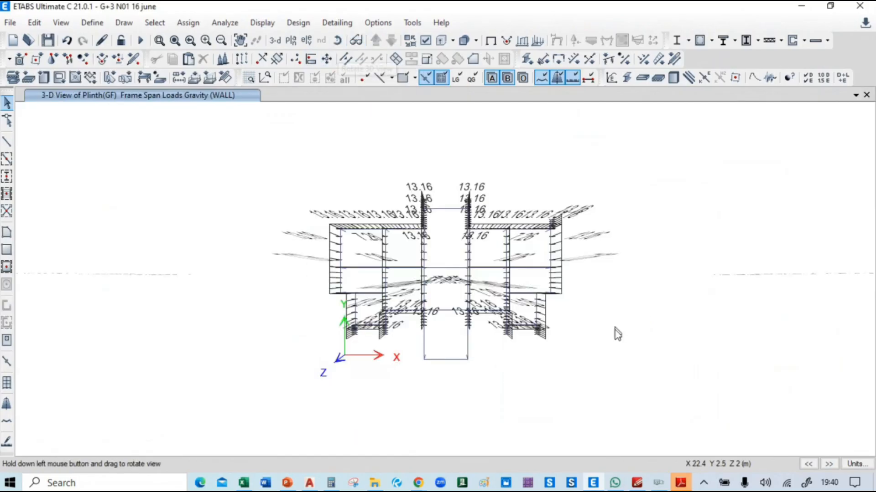
left_click_drag(617, 334, 614, 383)
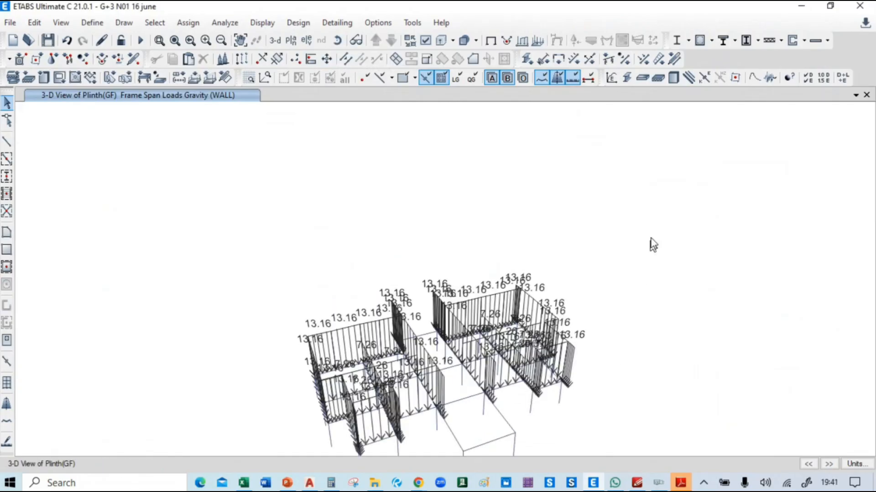
middle_click_drag(442, 393, 483, 235)
scroll(417, 193, "up", 2)
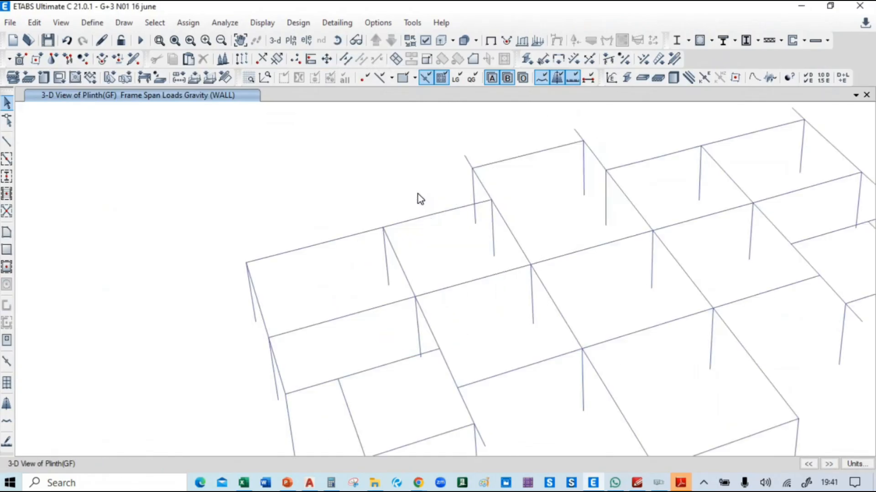
scroll(406, 245, "up", 1)
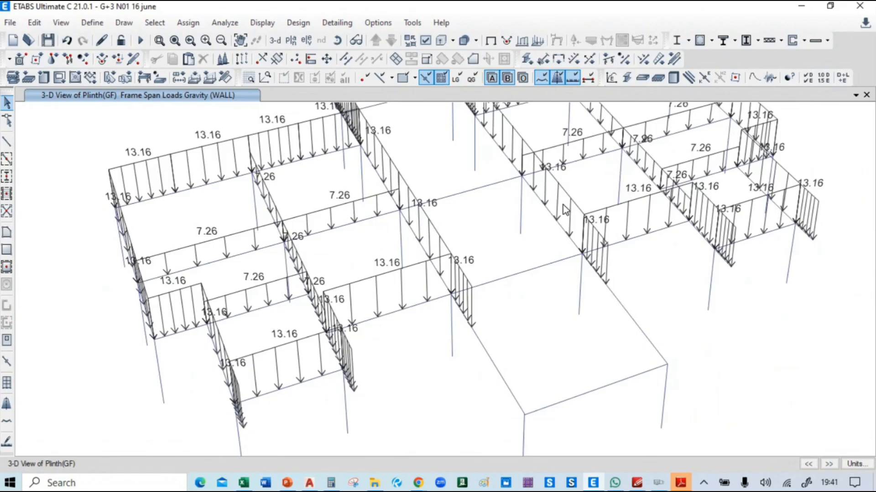
middle_click_drag(563, 205, 652, 328)
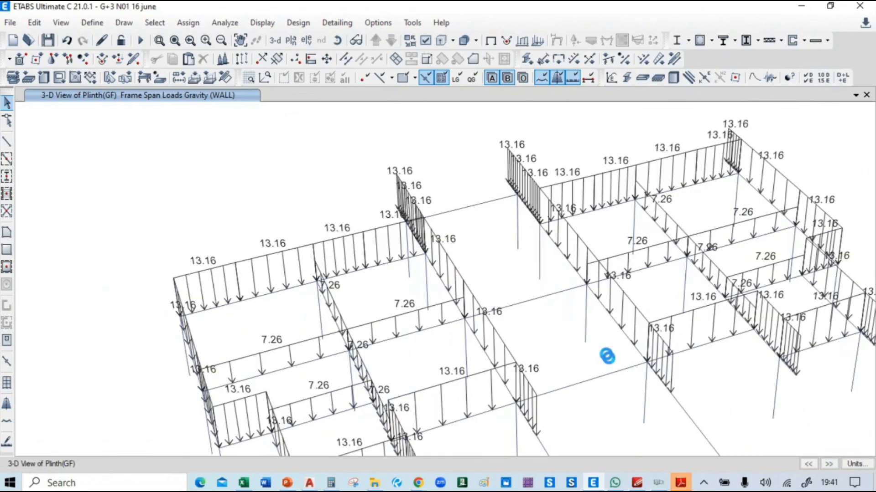
middle_click_drag(607, 356, 553, 248)
middle_click_drag(562, 295, 502, 317)
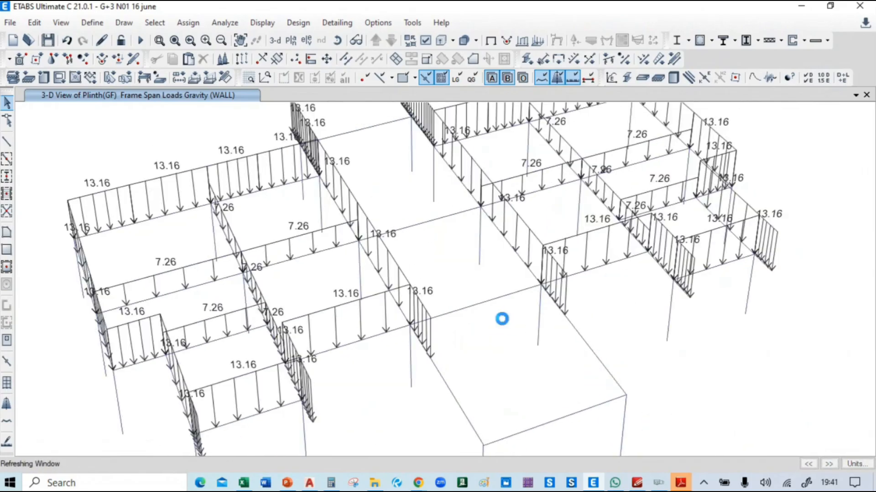
Step: Return to the flat plan view of the Plinth(GF) story with its wall loads shown
left_click(291, 41)
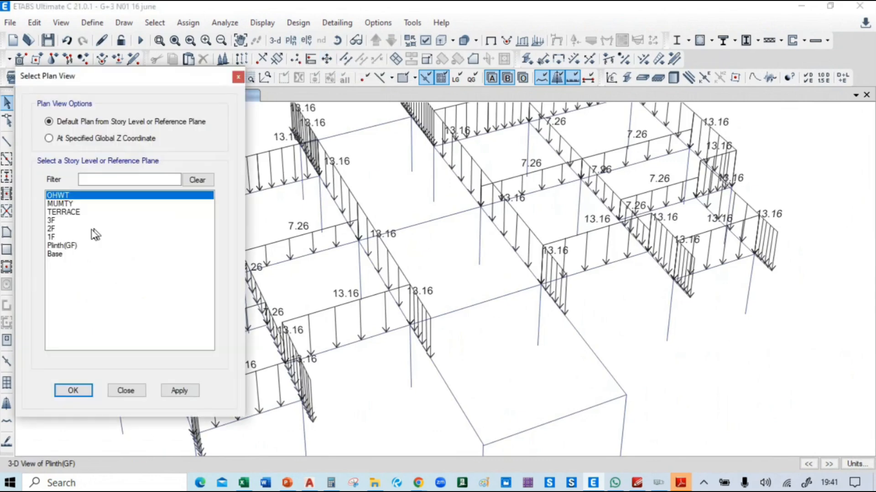
left_click(78, 245)
left_click(185, 395)
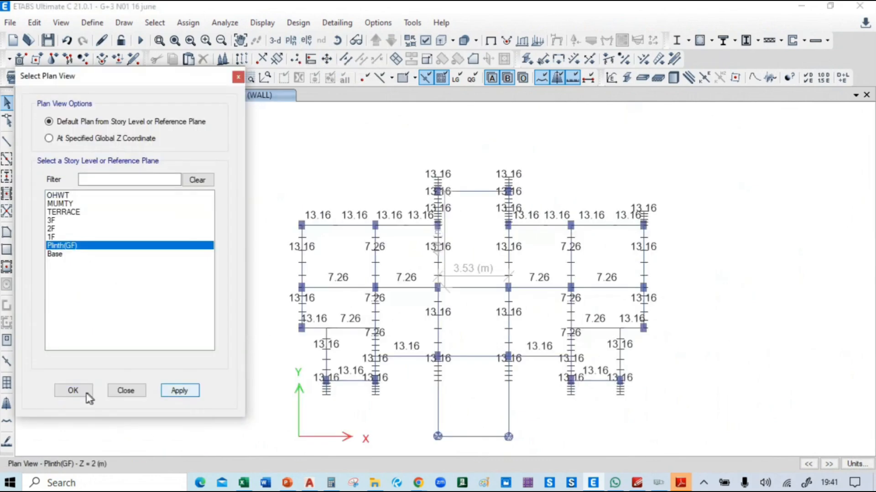
left_click(82, 392)
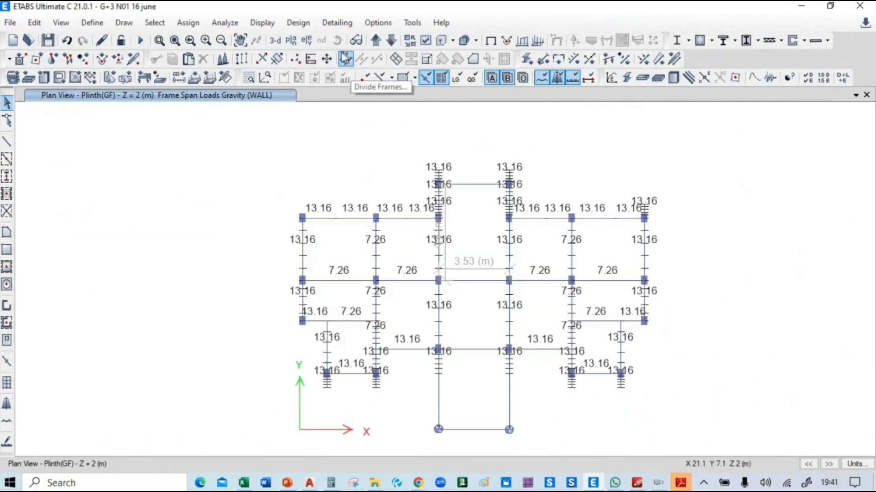
Step: Open the TERRACE plan view and remove the frame load display from it
left_click(291, 40)
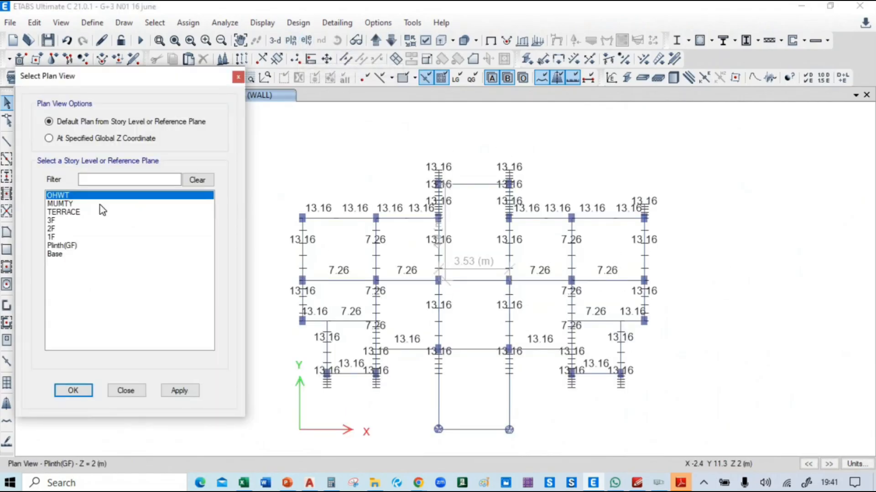
left_click(107, 213)
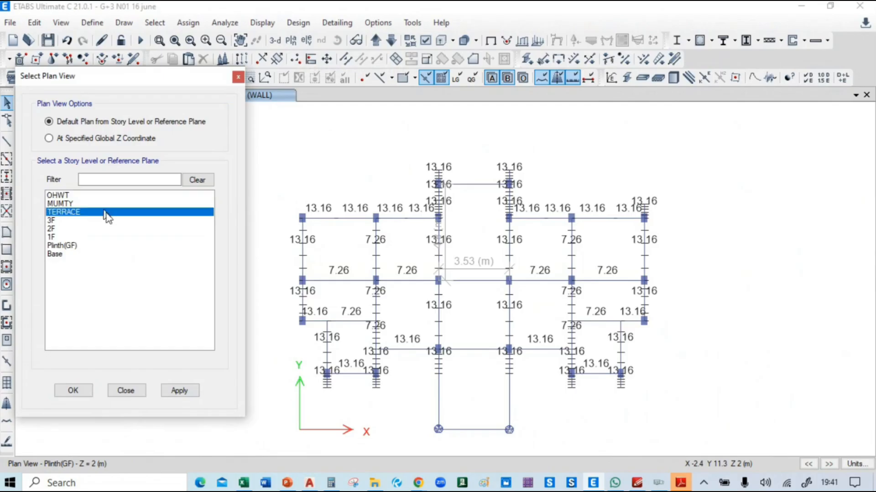
left_click(180, 391)
left_click(73, 391)
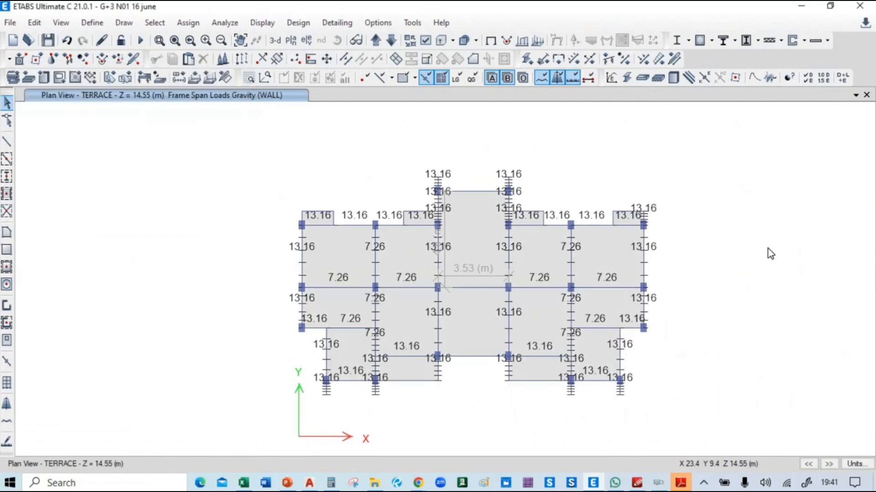
left_click(491, 42)
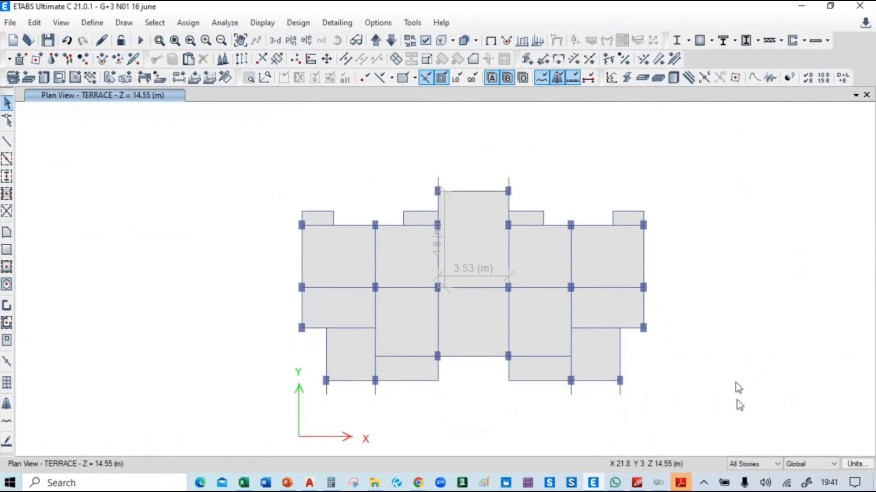
Step: Restrict editing to One Story, select the whole terrace plan and open the distributed frame load assignment
left_click(753, 463)
left_click(743, 435)
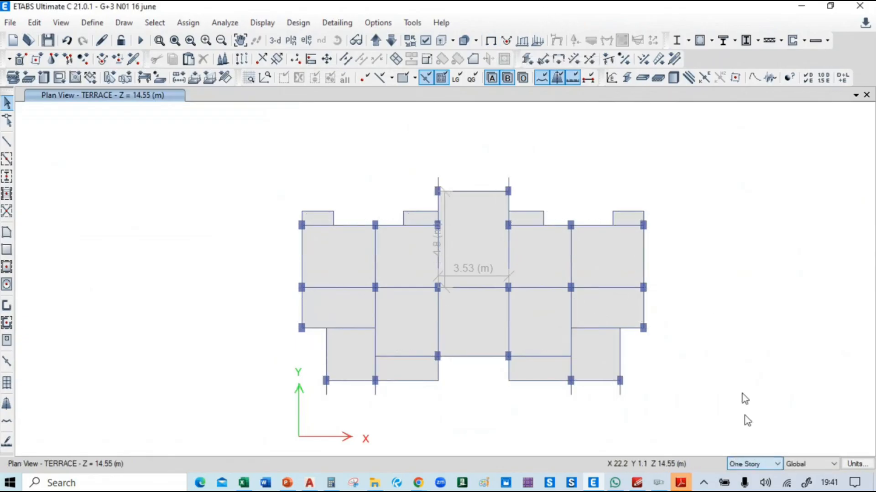
left_click_drag(239, 138, 653, 401)
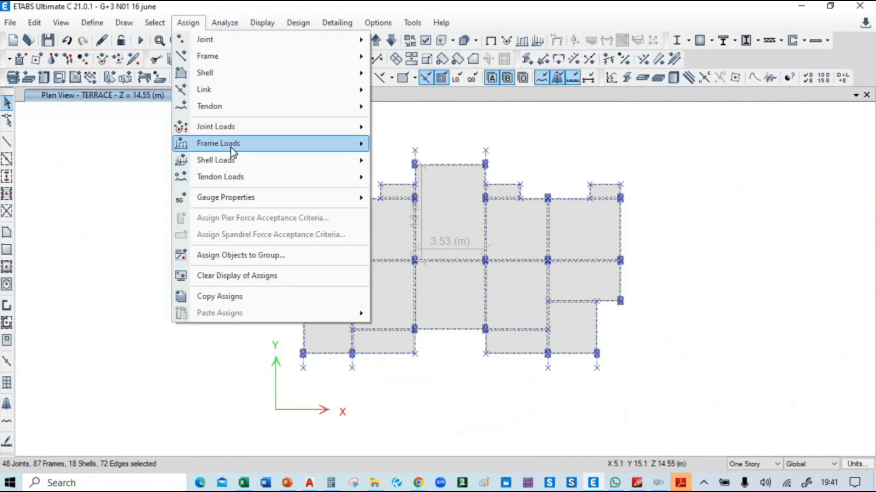
mouse_move(242, 149)
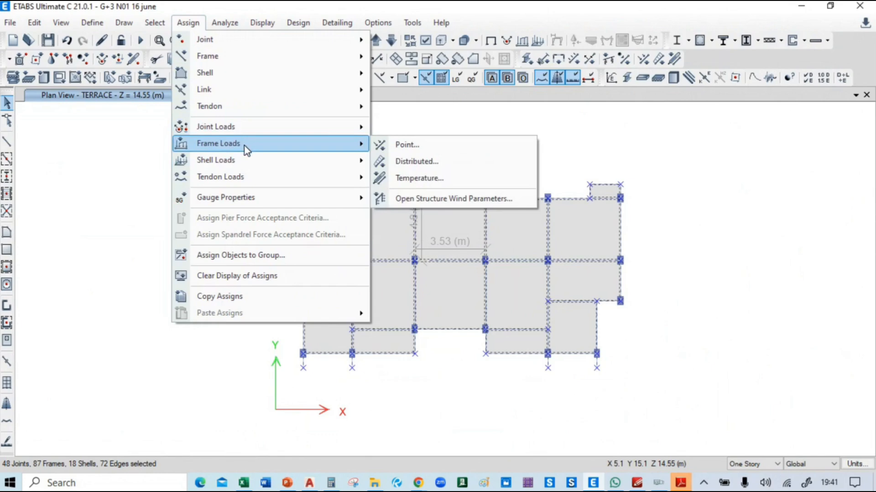
left_click(408, 162)
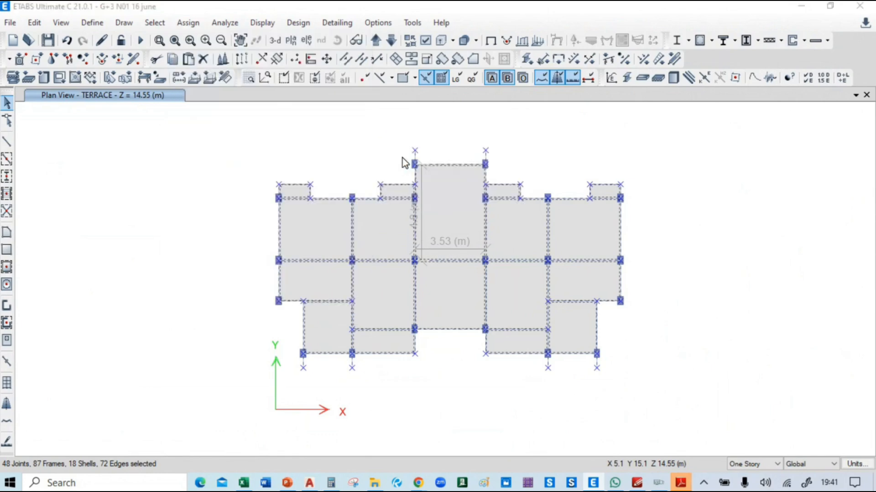
Step: Switch to AutoCAD and dimension the parapet wall's thickness at the upper-left corner of the terrace floor plan
key("alt+Tab")
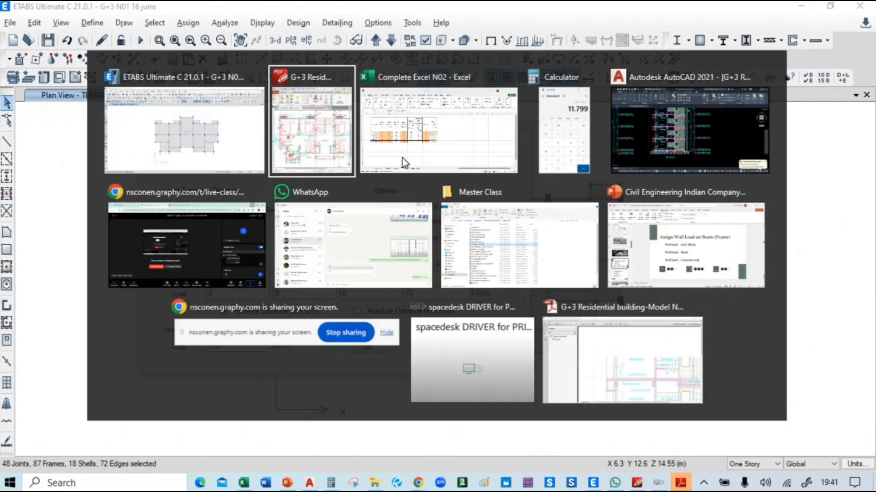
left_click(694, 135)
middle_click_drag(499, 160, 451, 296)
scroll(446, 177, "up", 8)
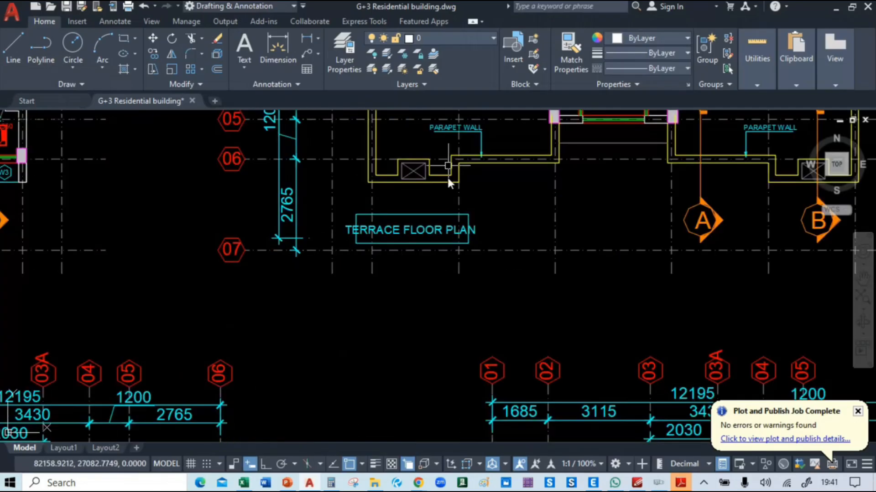
middle_click_drag(391, 337, 494, 261)
scroll(422, 224, "up", 5)
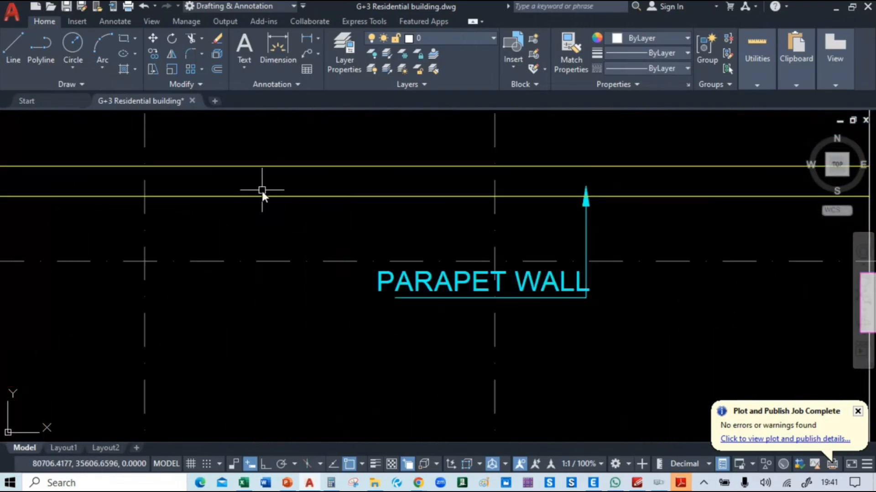
middle_click_drag(262, 191, 465, 297)
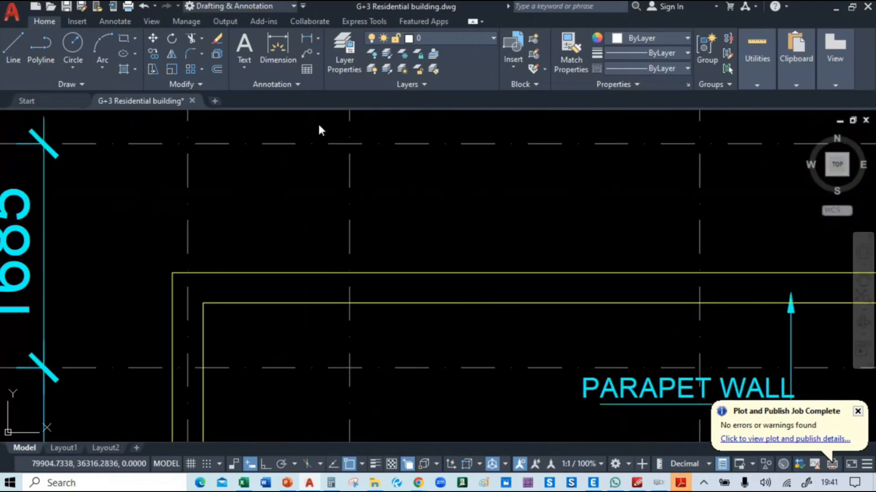
left_click(203, 301)
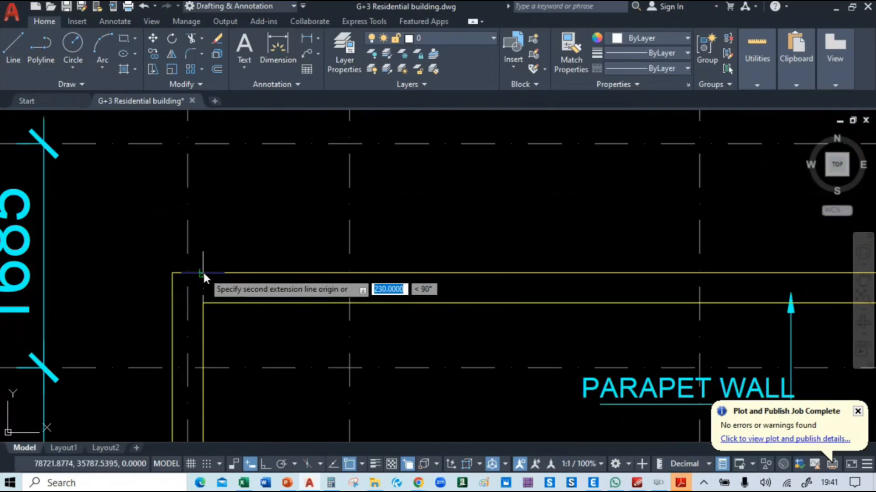
left_click(203, 273)
left_click(223, 289)
scroll(223, 289, "up", 8)
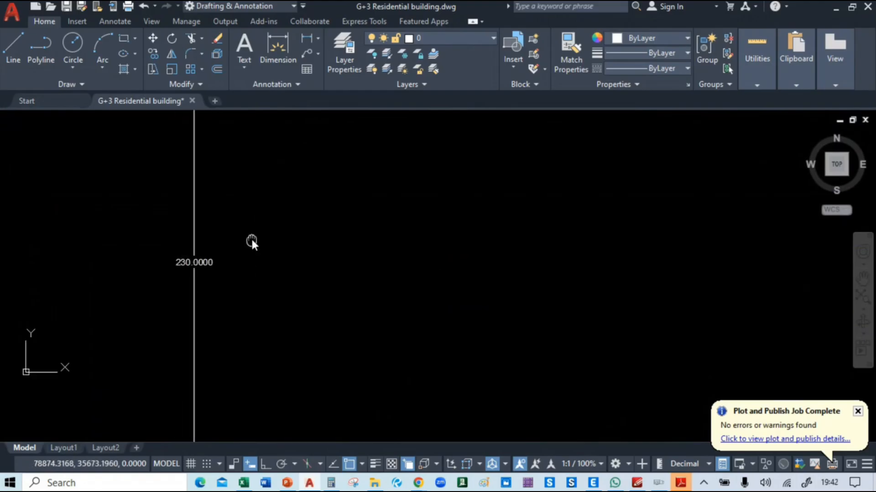
Step: Switch to the wall load sheet in Excel and set the PARAPET row's wall thickness to 230 mm
key("alt+Tab")
key("Tab")
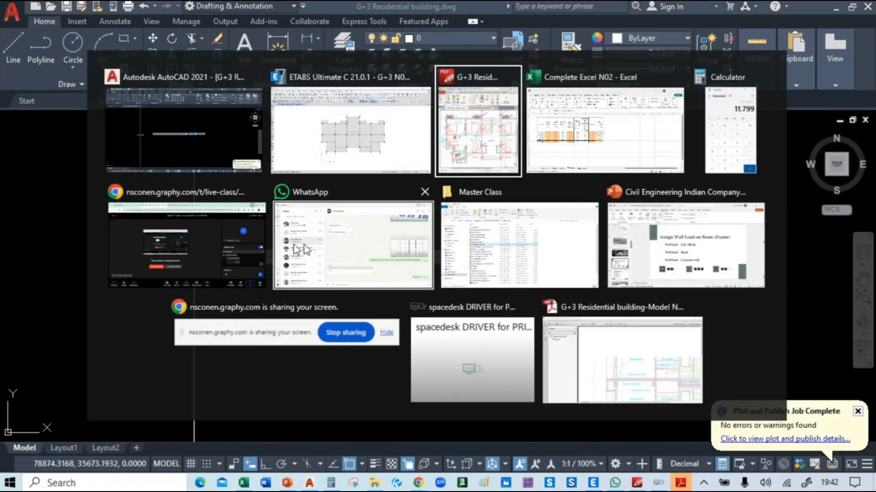
left_click(622, 128)
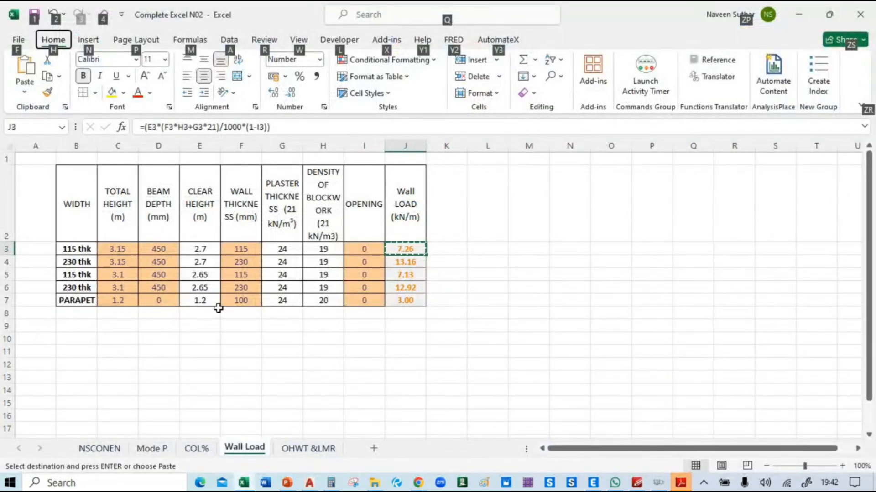
left_click(244, 301)
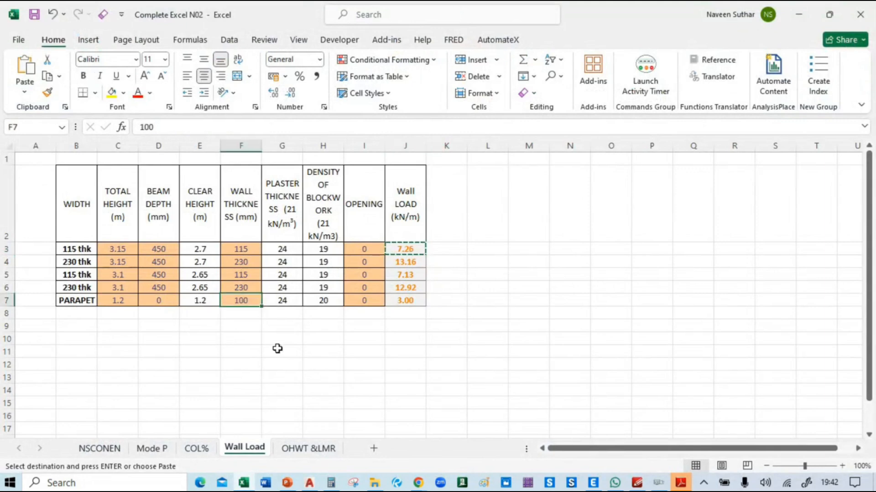
type("230")
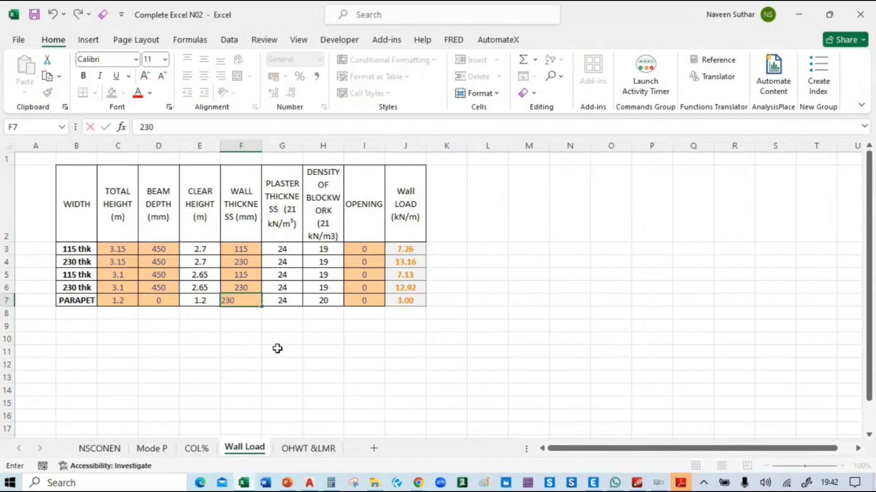
key("Return")
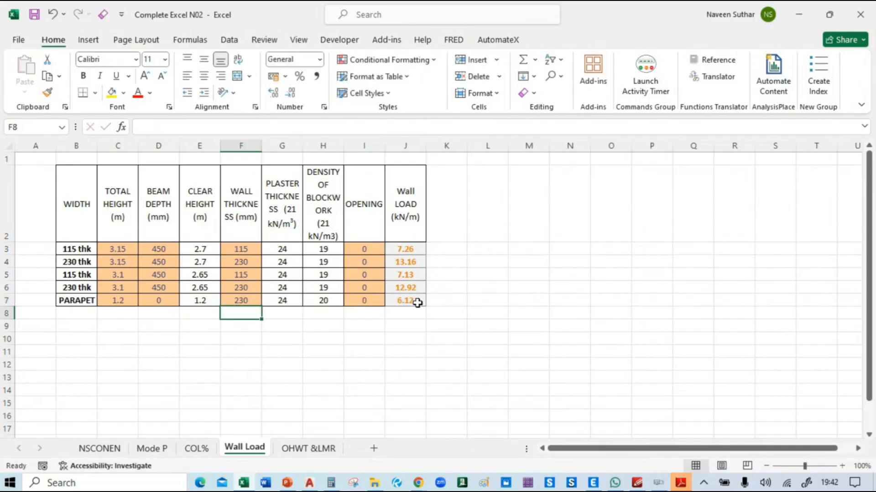
Step: Switch back to the TERRACE plan view in ETABS, leaving the open distributed frame load assignment
key("alt+Tab")
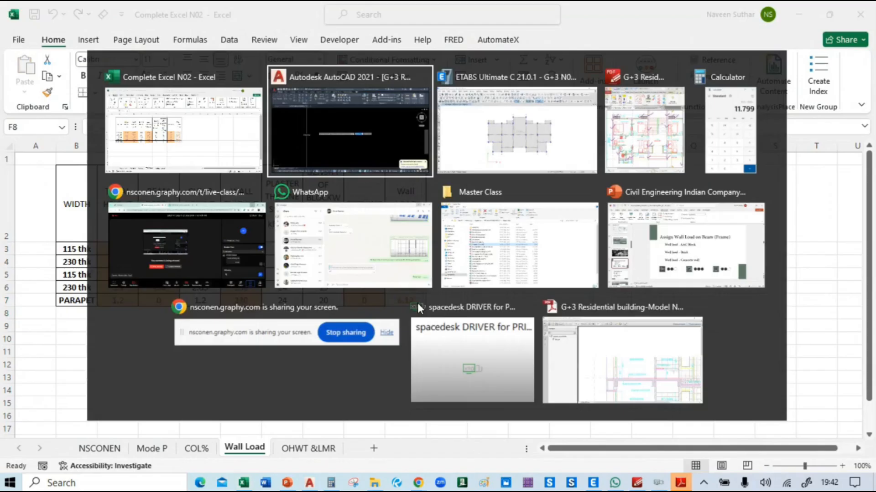
key("alt+Tab")
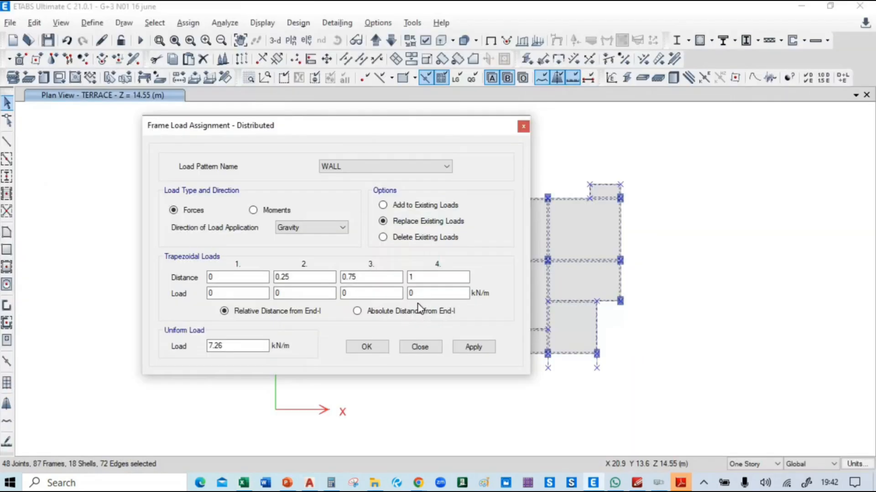
key("alt+Tab")
left_click(563, 146)
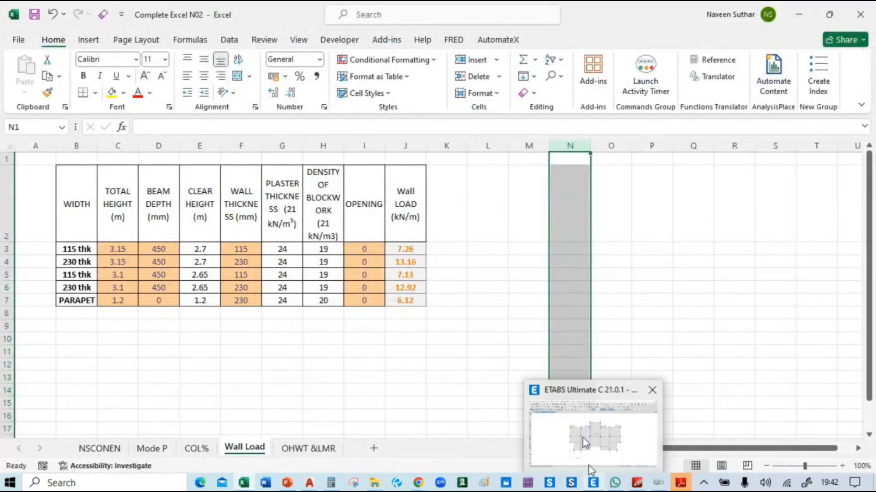
left_click(593, 482)
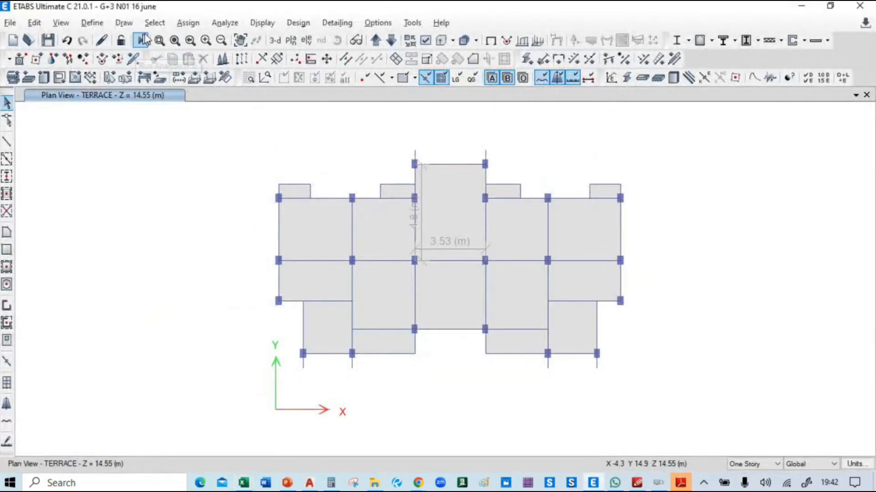
Step: Select the beams by object type, show only them in the TERRACE plan and window-select the whole beam layout
left_click(155, 22)
mouse_move(173, 40)
mouse_move(345, 151)
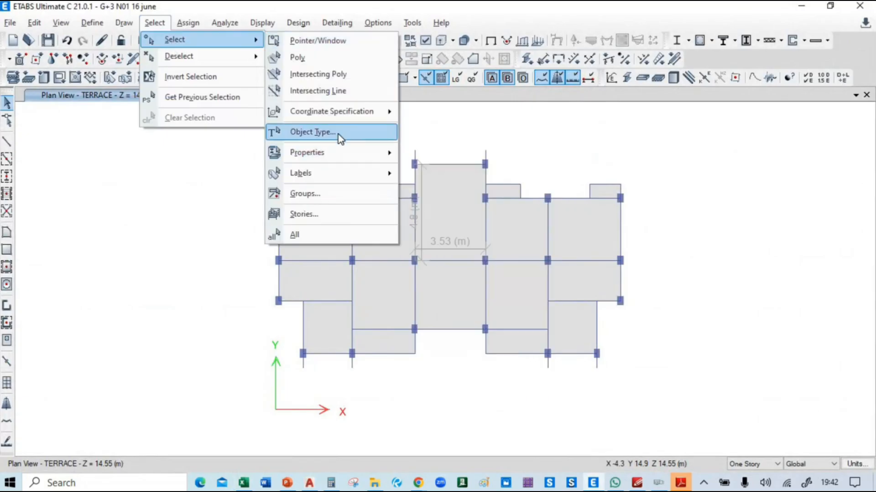
left_click(338, 133)
left_click_drag(385, 109, 120, 121)
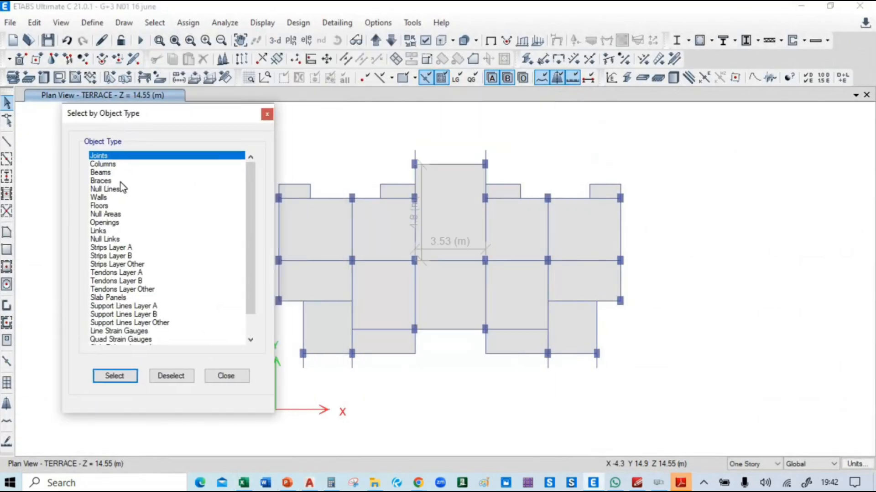
left_click(107, 172)
left_click(122, 376)
right_click(129, 177)
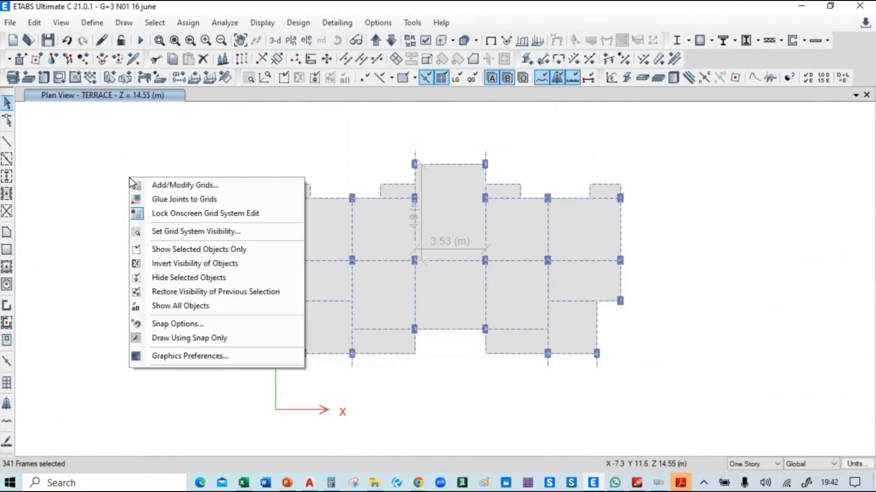
left_click(191, 250)
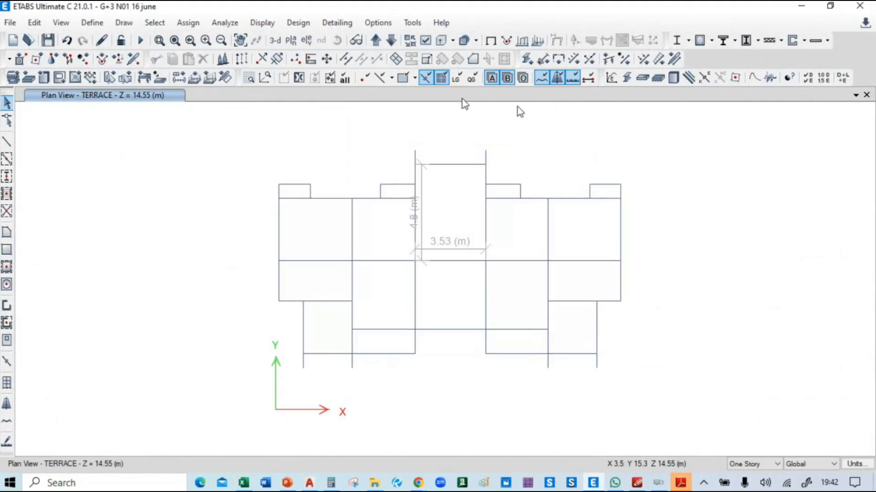
left_click_drag(229, 124, 691, 392)
left_click(218, 23)
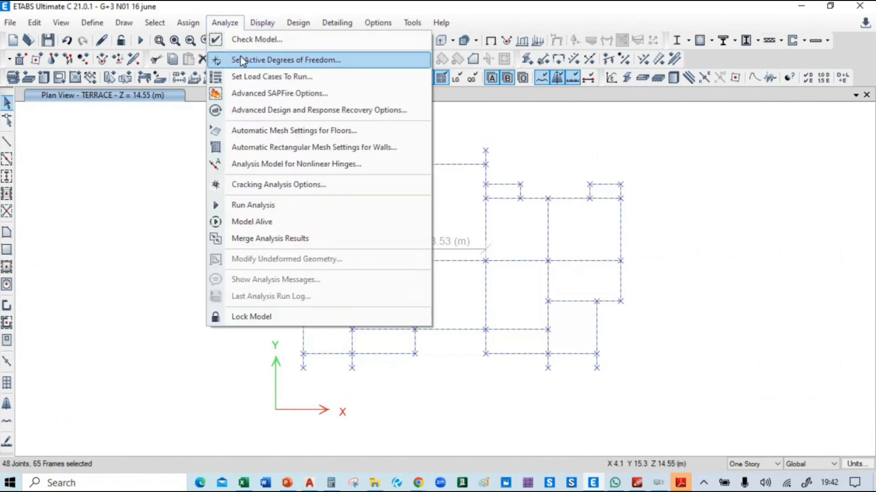
mouse_move(184, 24)
mouse_move(237, 162)
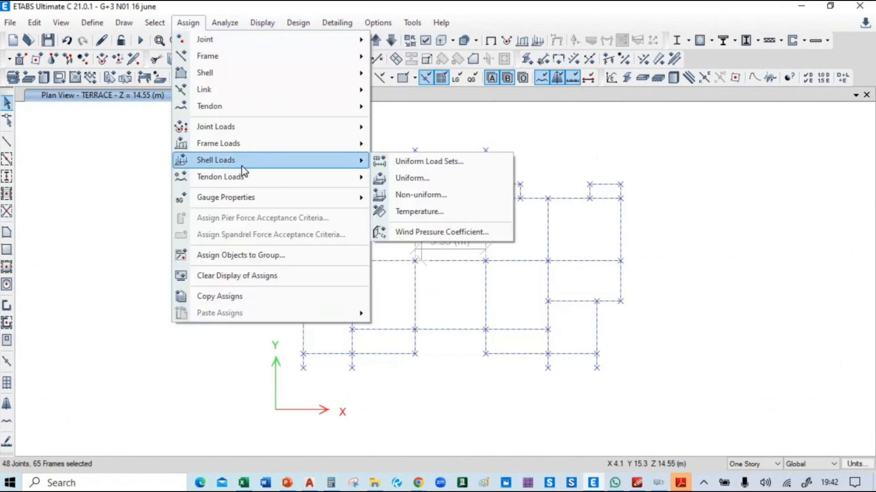
left_click(409, 178)
left_click_drag(410, 171, 133, 165)
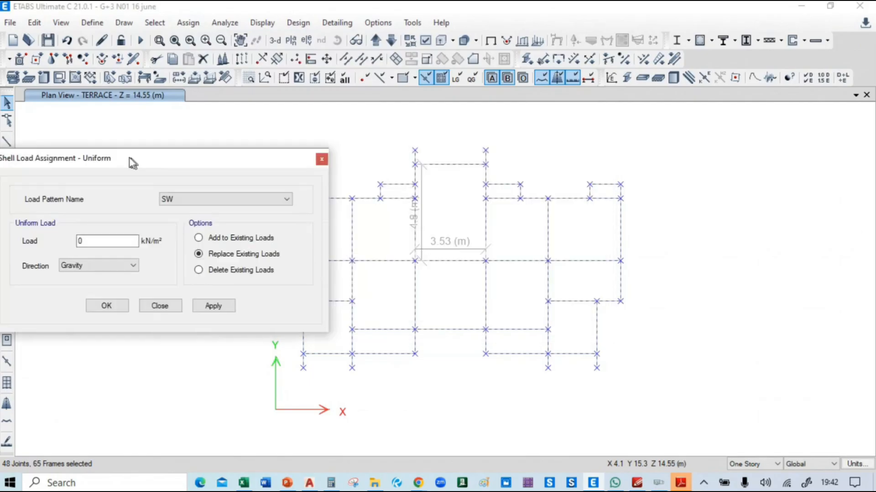
left_click(190, 200)
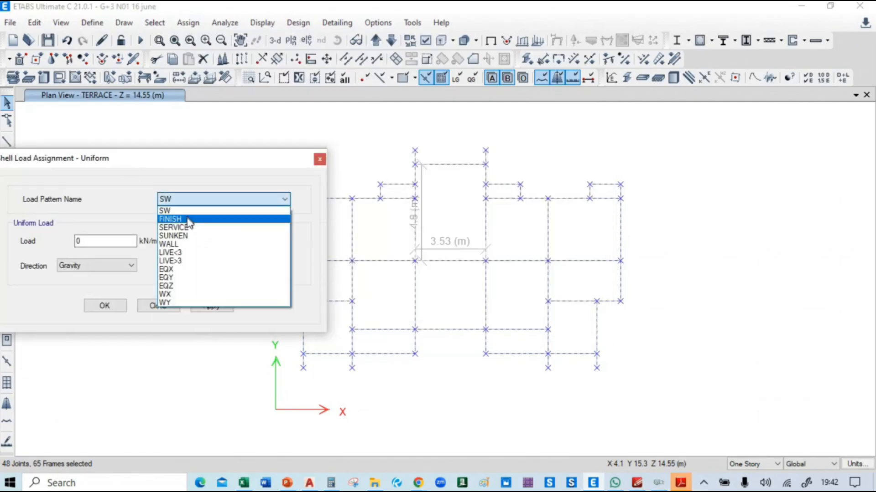
left_click(193, 244)
left_click(319, 159)
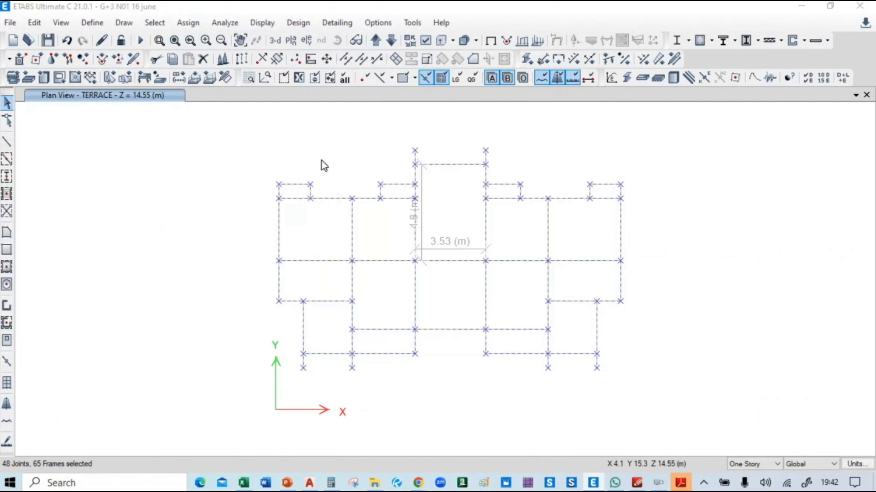
Step: Assign the selected terrace beams a uniform gravity load of 6.12 kN/m in the WALL pattern, copied from Excel's PARAPET row
left_click(192, 24)
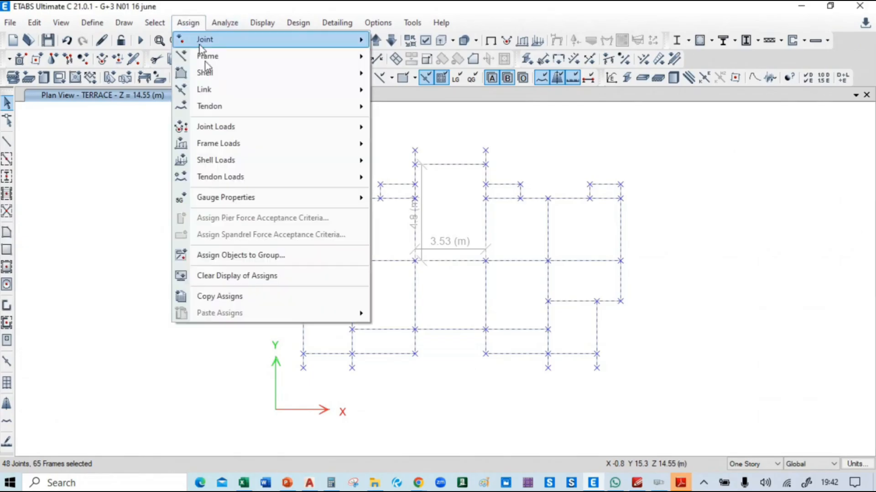
mouse_move(239, 150)
left_click(417, 161)
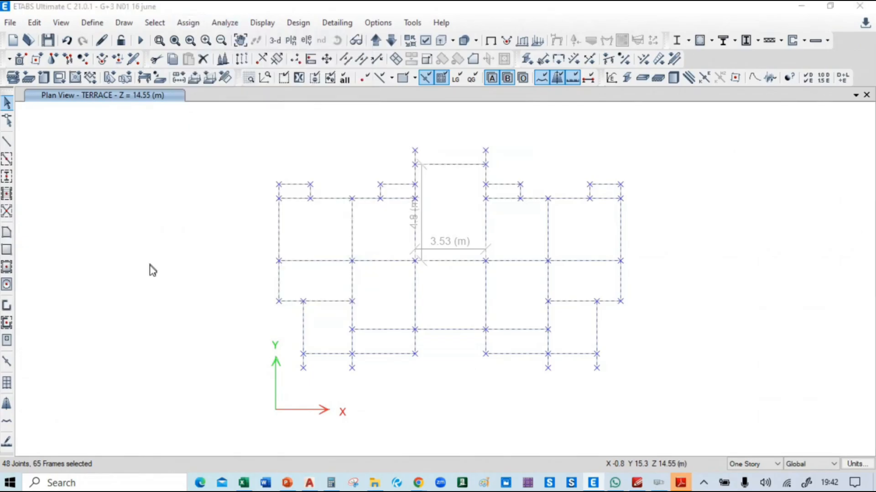
left_click_drag(314, 124, 201, 137)
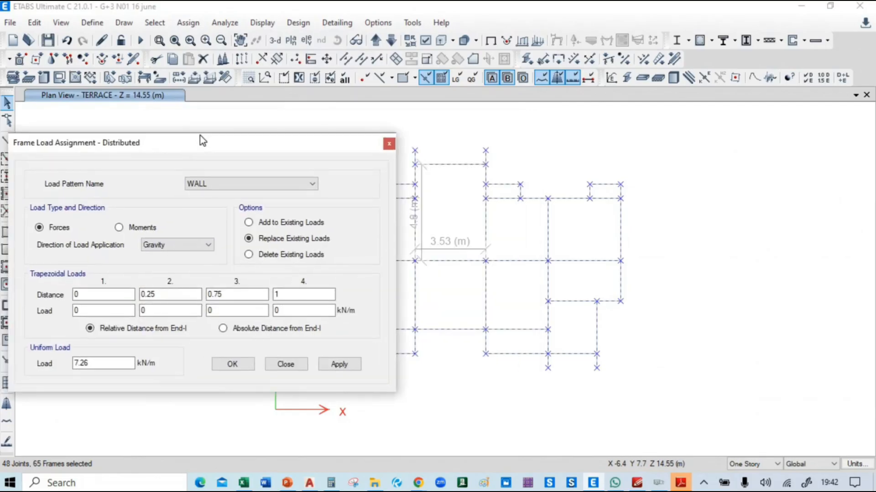
double_click(73, 363)
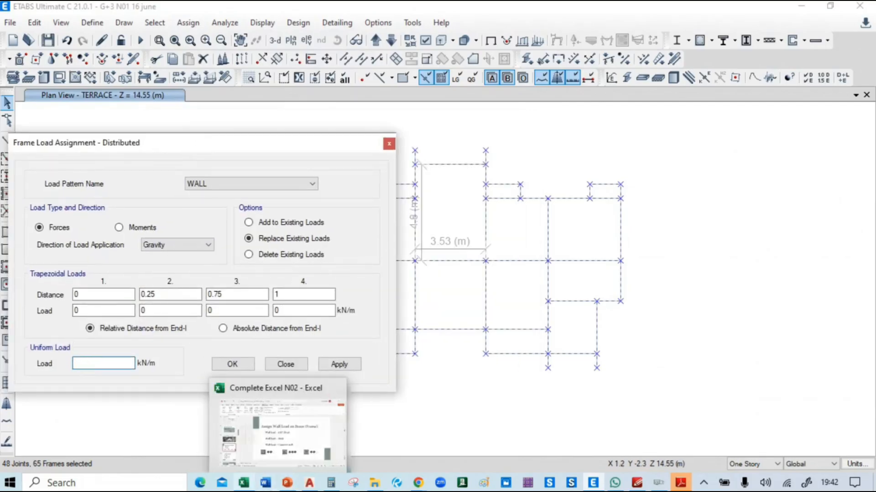
left_click(256, 428)
left_click(419, 297)
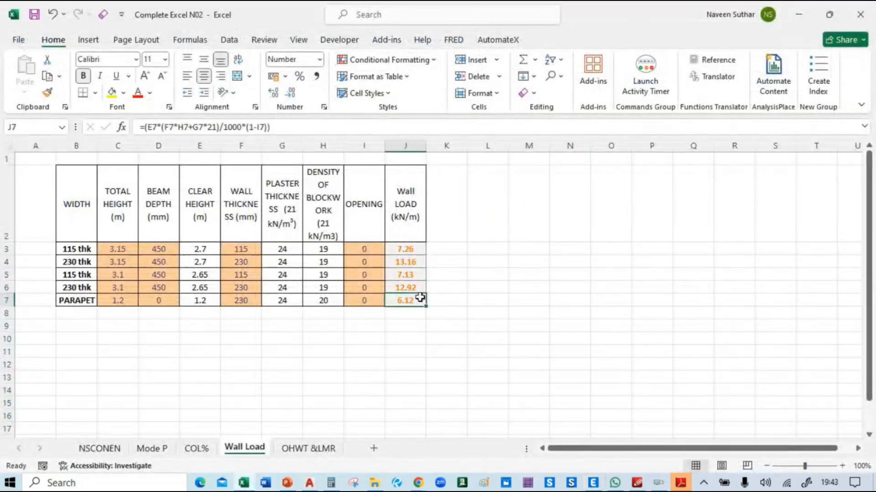
key("ctrl+c")
key("alt+Tab")
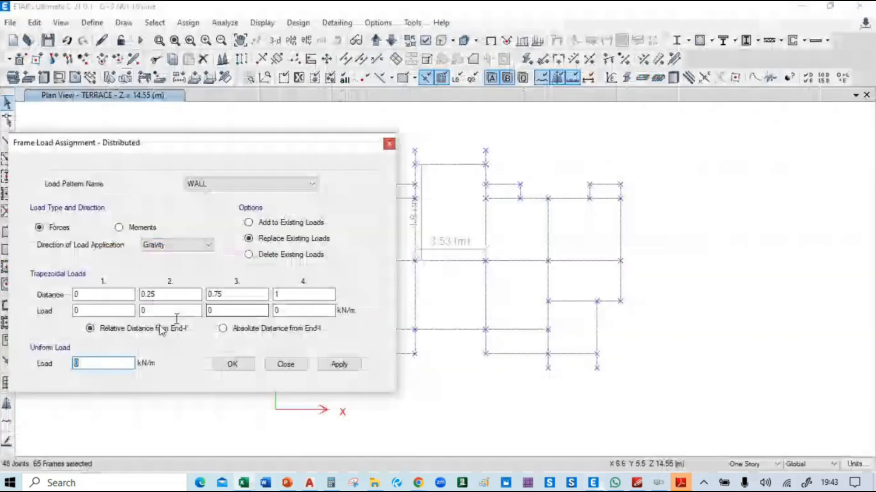
key("ctrl+v")
left_click(339, 365)
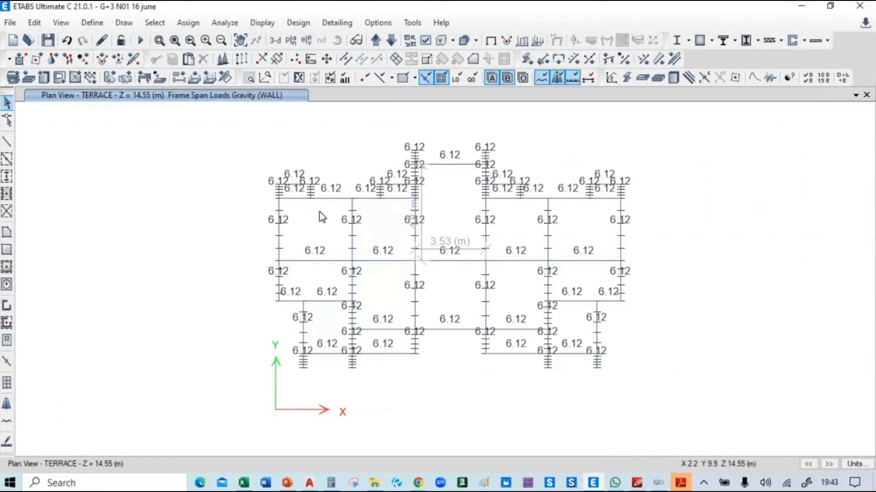
Step: Select the interior beams along the middle row and between the inner bays of the TERRACE plan
left_click_drag(333, 256, 561, 320)
left_click_drag(425, 219, 381, 240)
left_click_drag(370, 206, 326, 244)
left_click_drag(575, 213, 514, 248)
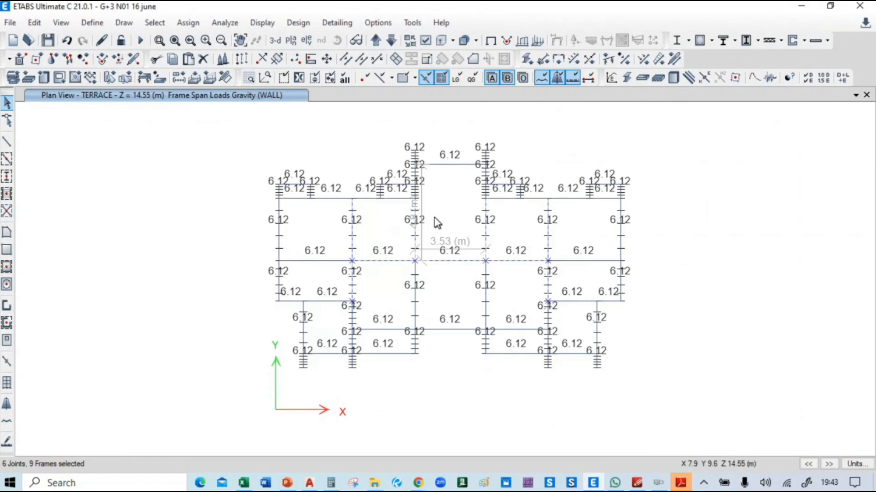
left_click_drag(432, 307, 401, 292)
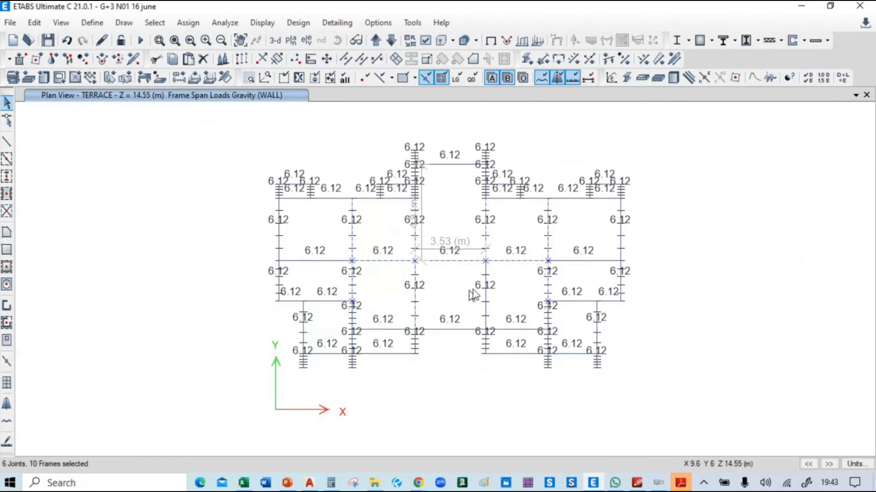
left_click_drag(501, 291, 434, 327)
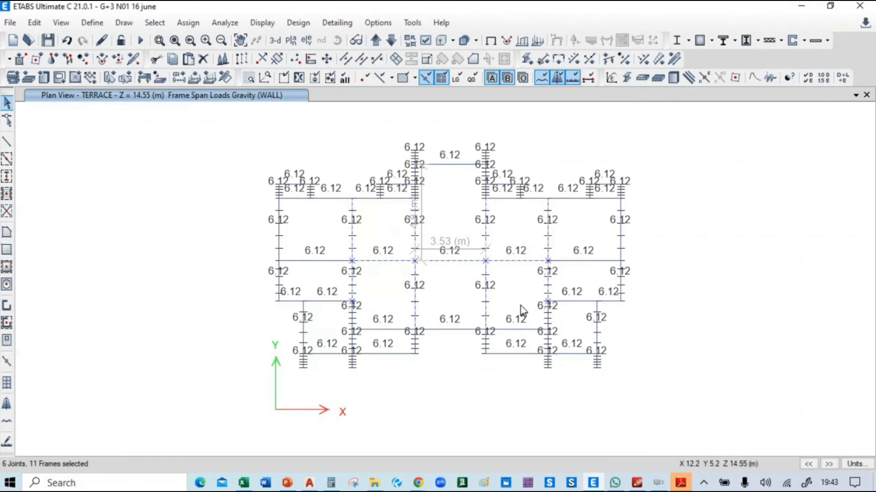
Step: Switch to AutoCAD and examine where the parapet wall runs on the terrace floor plan
key("alt+Tab")
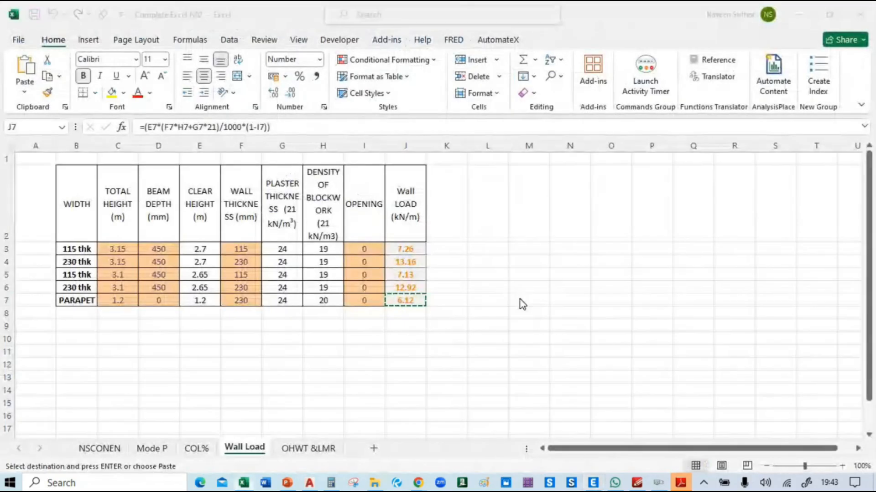
key("alt+Tab")
key("alt+Tab")
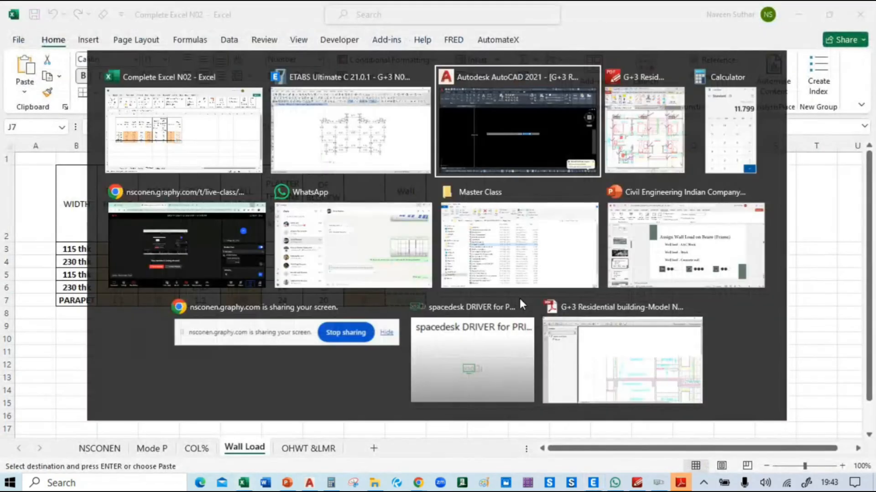
left_click(538, 119)
scroll(455, 224, "down", 8)
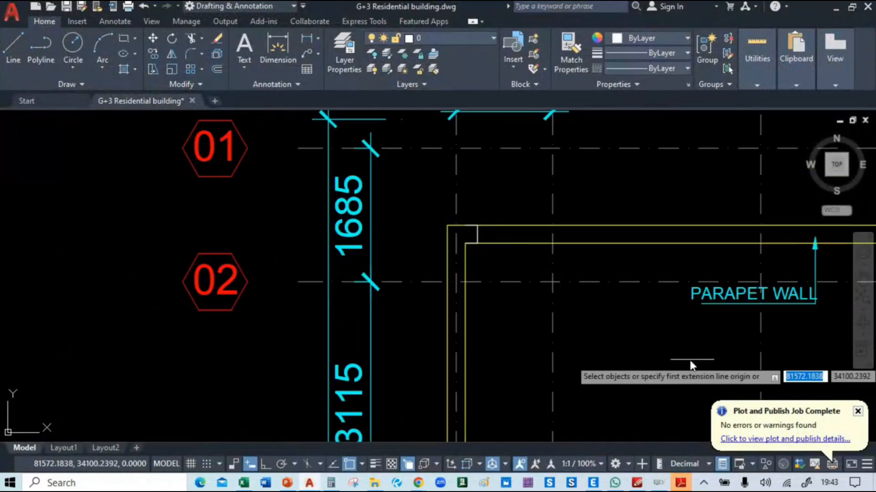
middle_click_drag(690, 360, 312, 184)
scroll(312, 185, "down", 5)
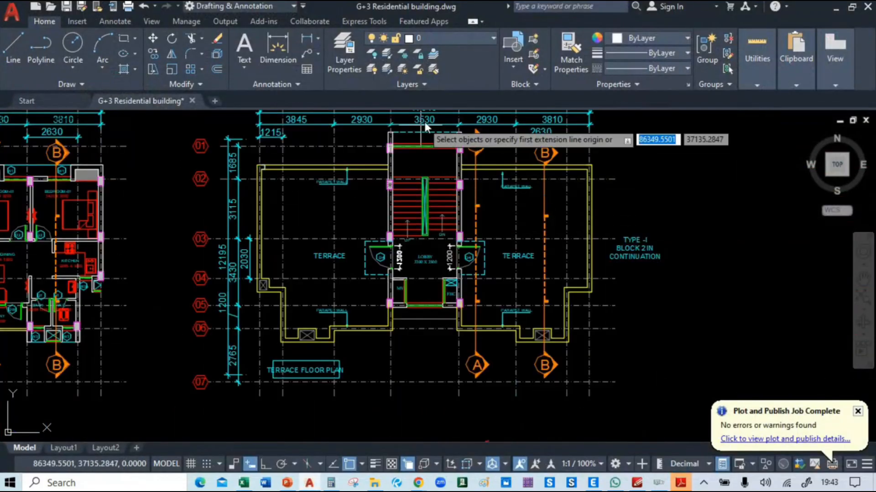
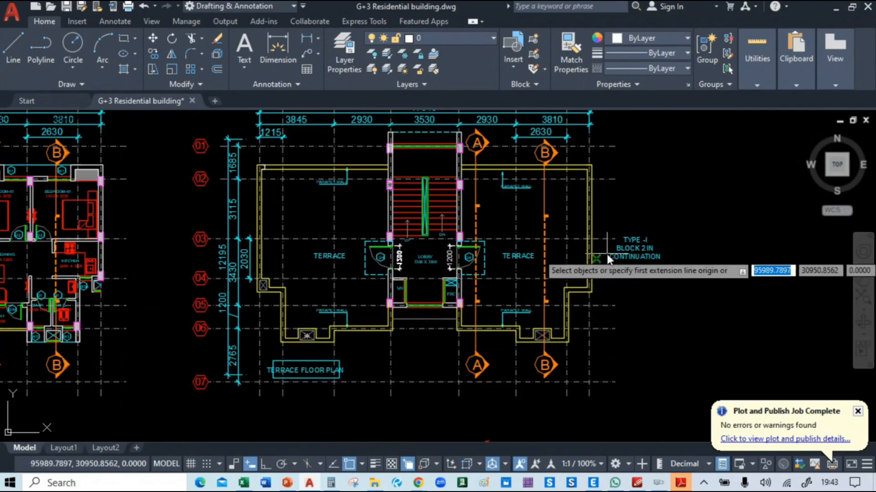
Step: Return to the TERRACE plan in ETABS and clear the beam selection
key("alt+Tab")
key("alt+Tab")
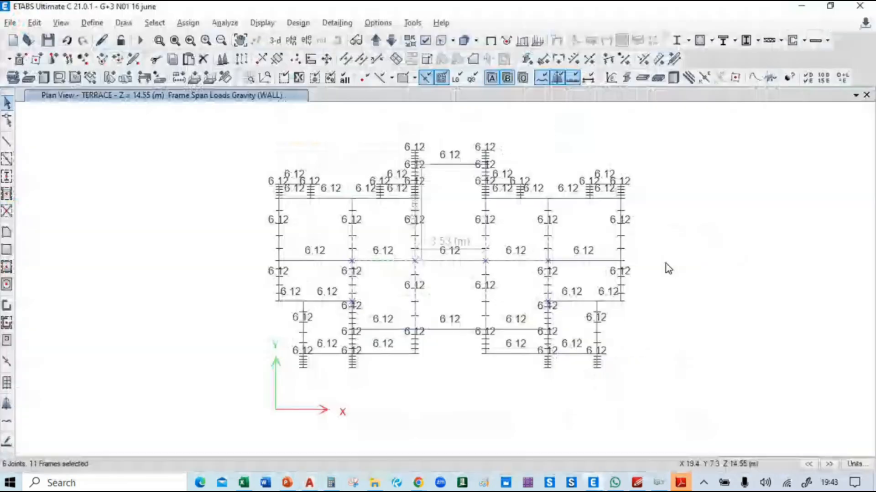
key("Escape")
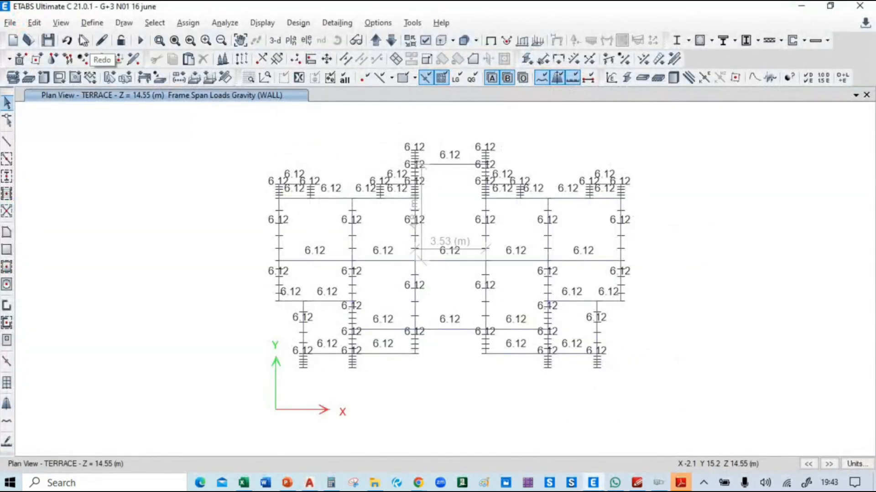
Step: Undo the last frame distributed load assignments on the TERRACE beams and remove the load display from the plan
left_click(68, 41)
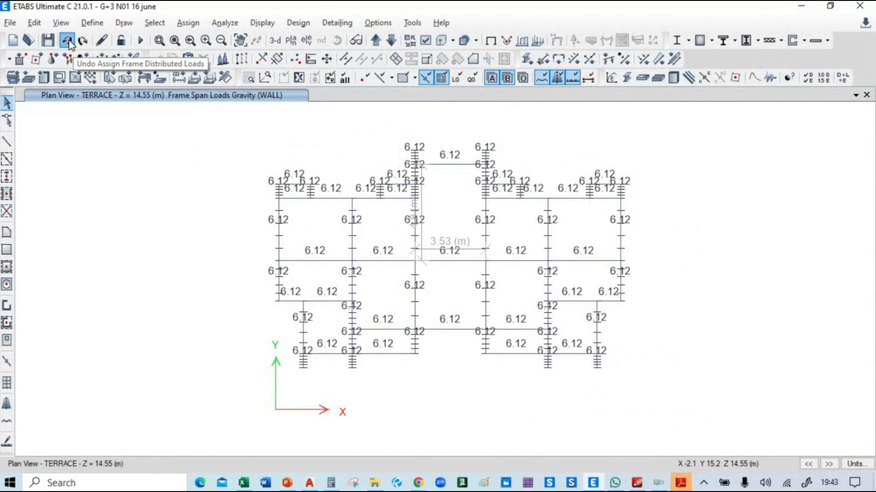
left_click(68, 41)
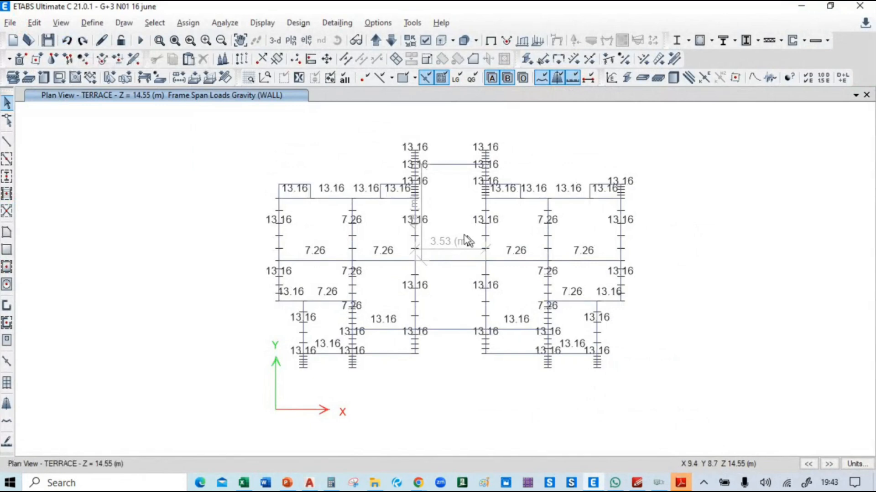
left_click(494, 42)
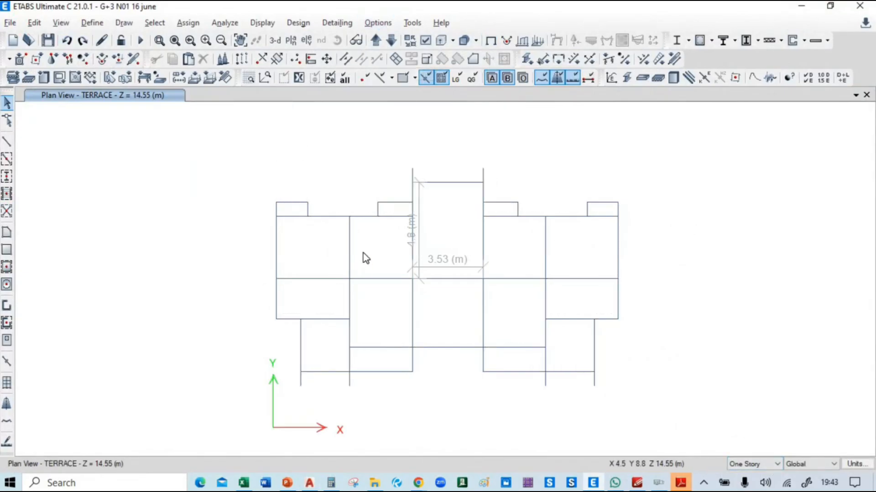
Step: Select the interior and lower beams of the left half of the TERRACE plan after checking the AutoCAD floor plan
key("alt+Tab")
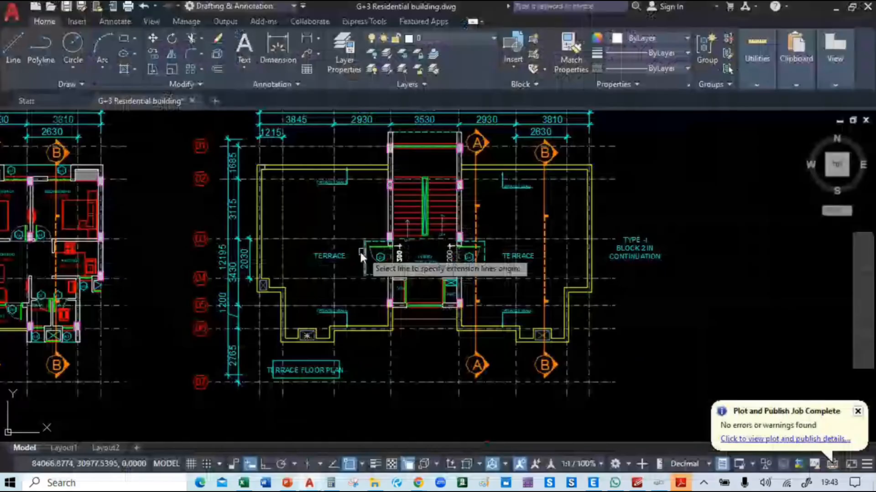
key("alt+Tab")
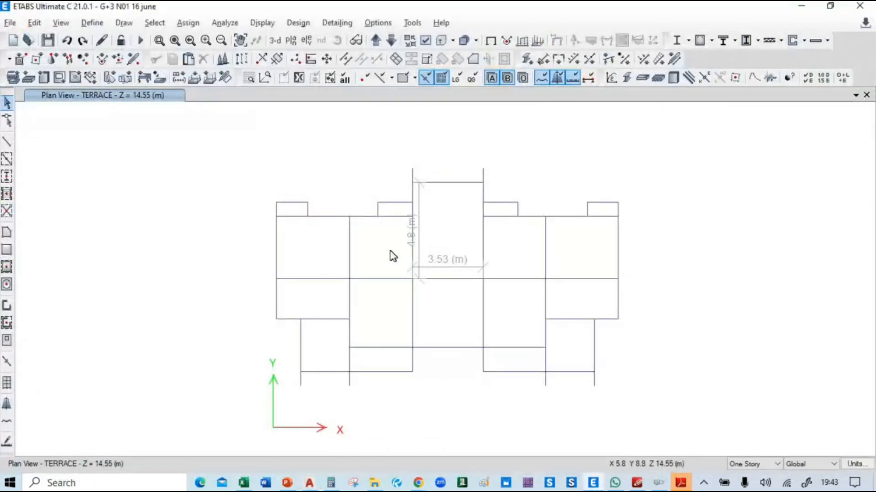
left_click_drag(380, 242, 277, 389)
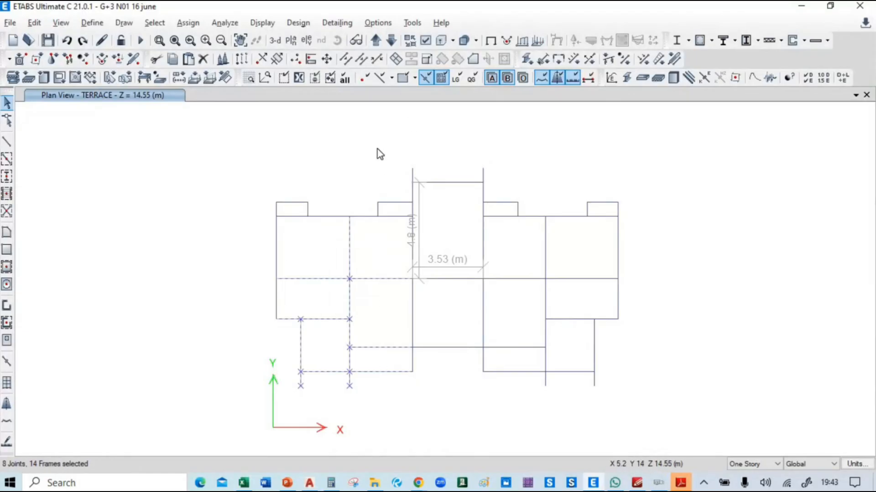
Step: Switch to AutoCAD and examine the walls around the staircase and lobby and the adjoining parapet on the terrace floor plan
key("alt+Tab")
scroll(401, 187, "up", 3)
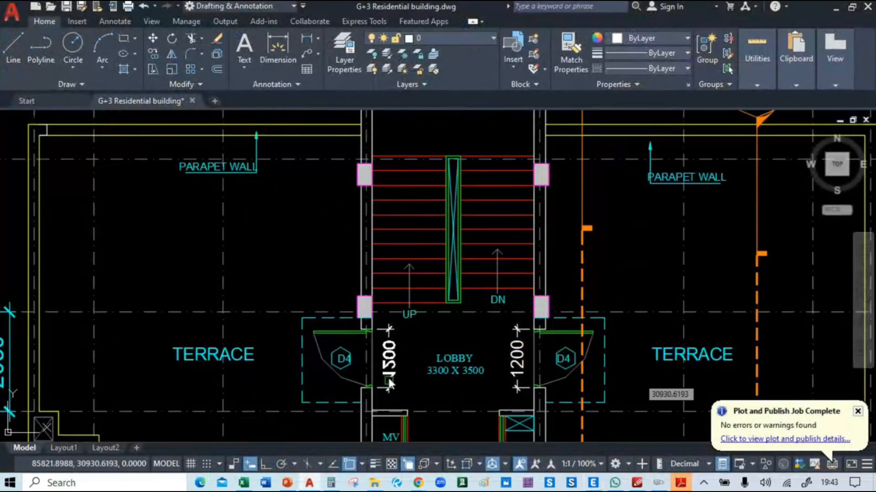
middle_click_drag(336, 358, 312, 214)
middle_click_drag(331, 137, 324, 354)
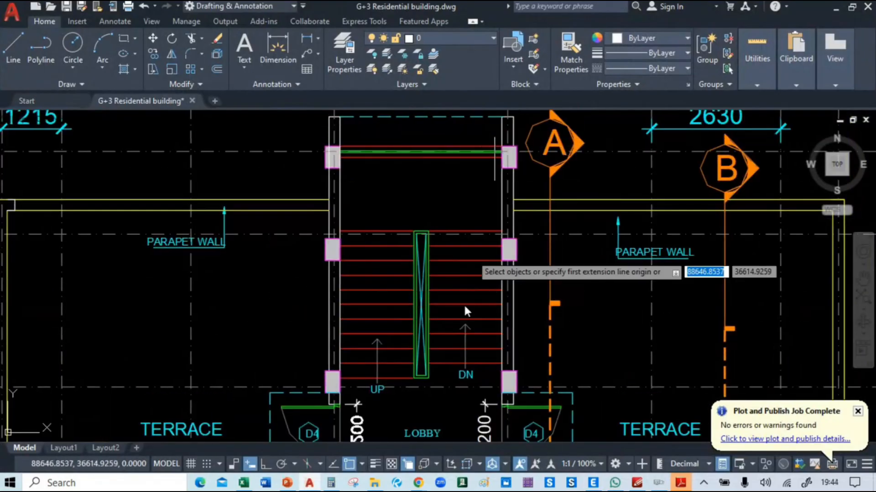
middle_click_drag(464, 303, 489, 158)
middle_click_drag(444, 281, 466, 294)
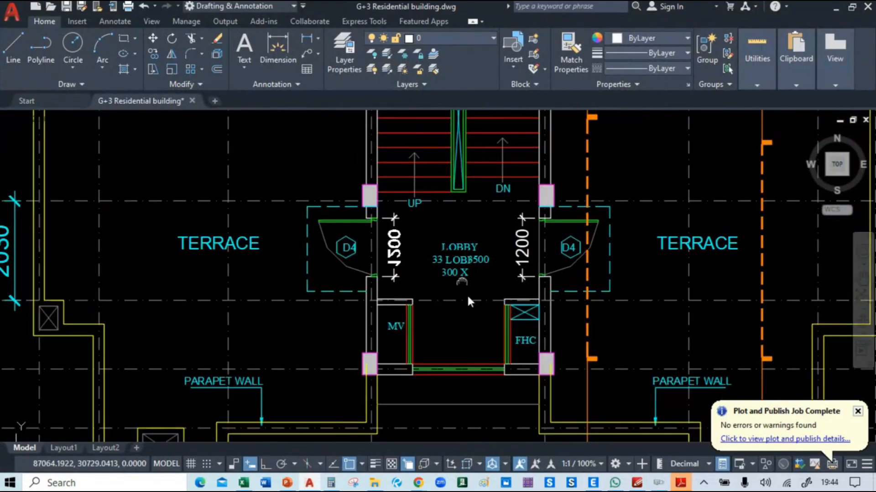
scroll(467, 291, "down", 2)
scroll(452, 294, "down", 3)
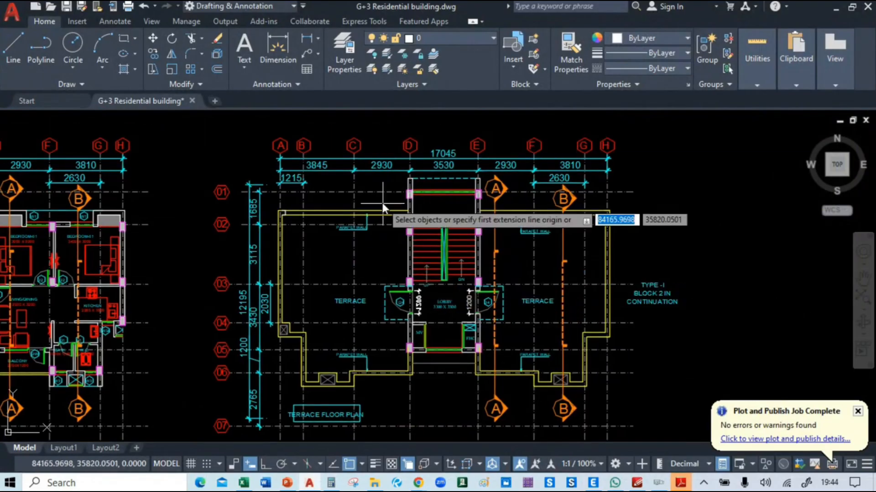
Step: Return to ETABS and select all TERRACE beams on both sides of the central staircase and lobby core, leaving the core beams unselected
key("alt+Tab")
left_click_drag(397, 172, 233, 416)
left_click_drag(666, 149, 622, 249)
left_click_drag(594, 319, 494, 429)
key("alt+Tab")
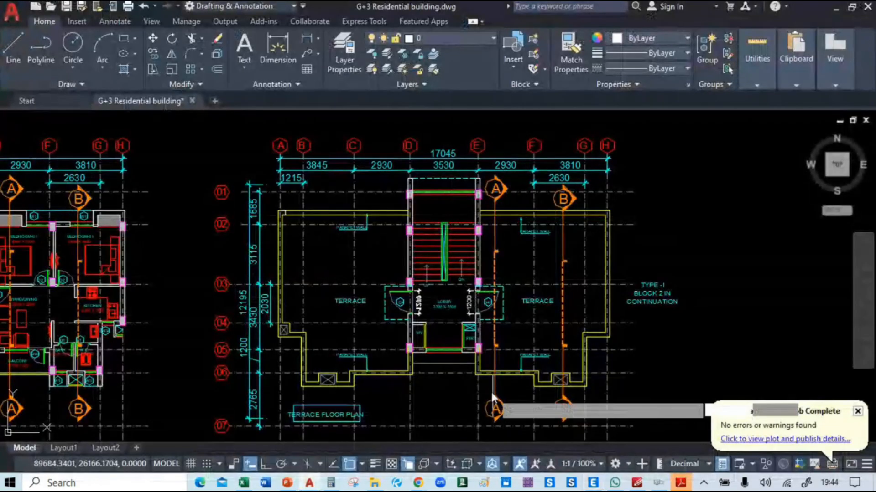
key("alt+Tab")
key("alt+Tab")
key("alt+Tab")
left_click_drag(429, 364, 401, 383)
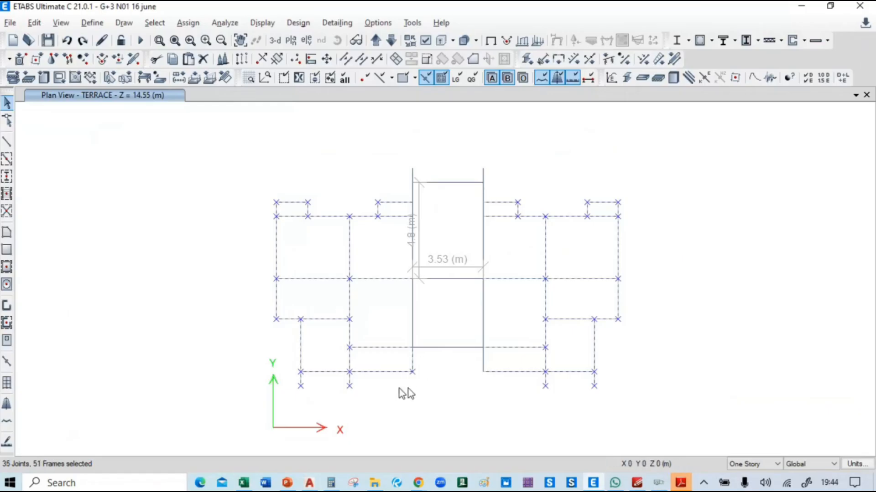
left_click_drag(499, 357, 470, 379)
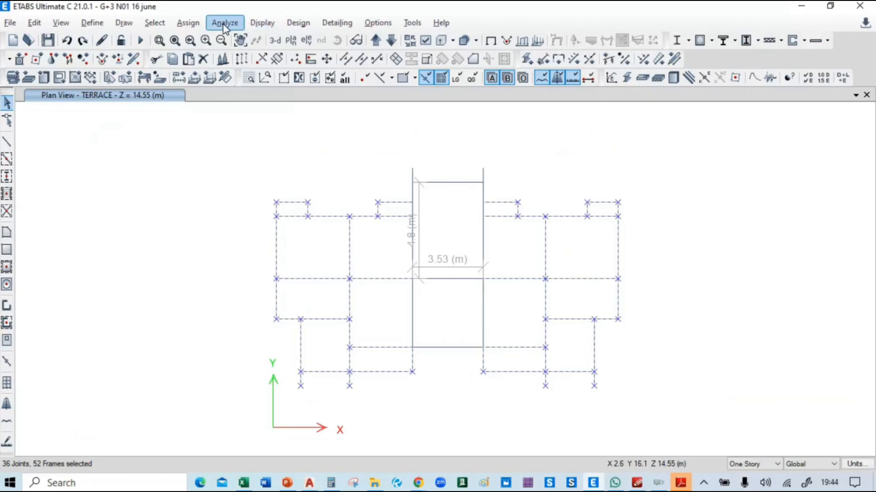
Step: Delete the existing distributed loads of the WALL pattern from the selected terrace beams
left_click(187, 22)
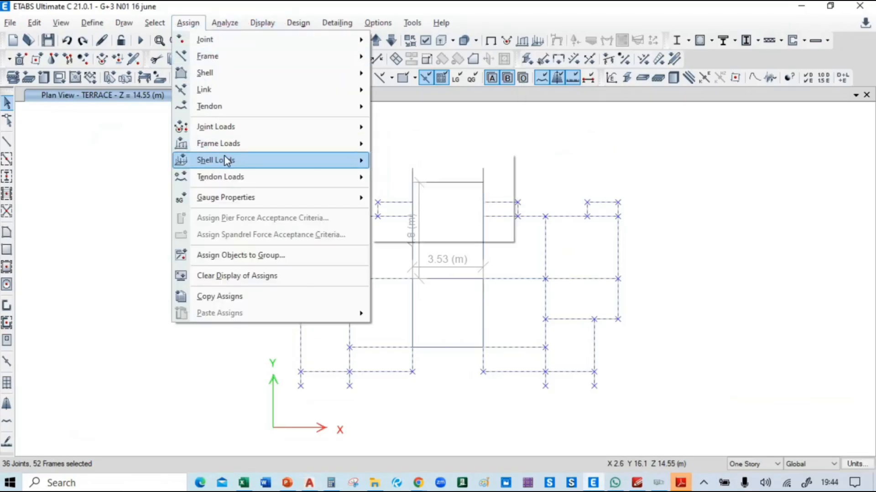
mouse_move(232, 145)
left_click(403, 145)
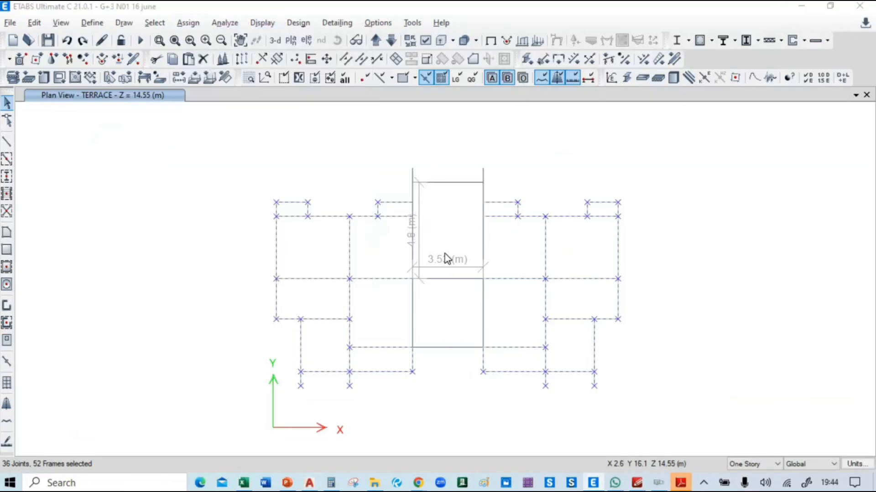
left_click(266, 259)
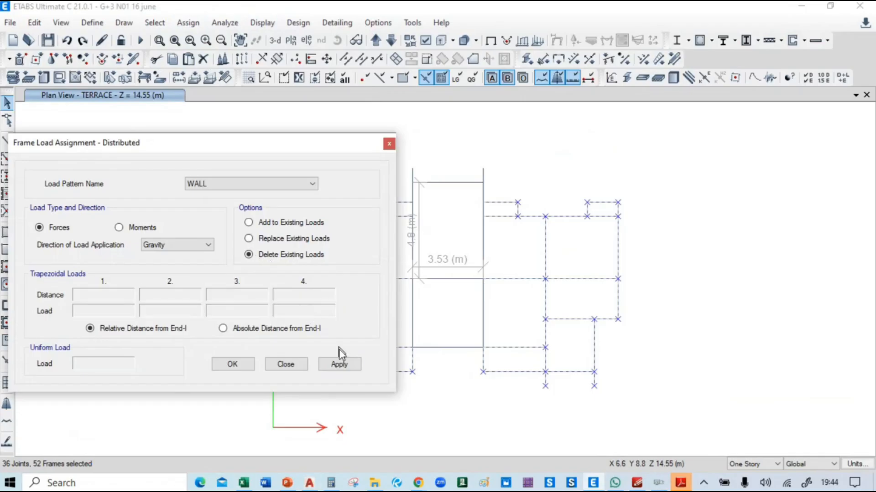
left_click(339, 365)
left_click(269, 367)
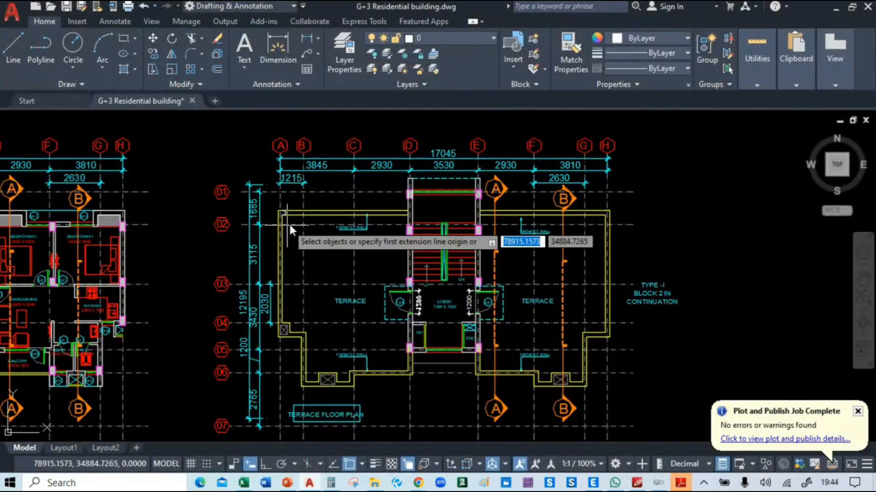
Step: Select the outer beams of the left half of the TERRACE plan, following the parapet line on the AutoCAD floor plan
key("alt+Tab")
left_click(368, 220)
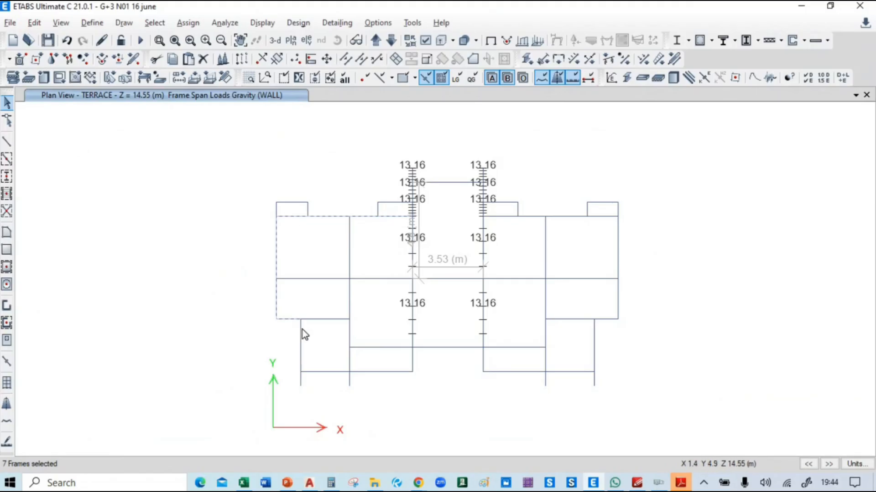
left_click(328, 374)
key("alt+Tab")
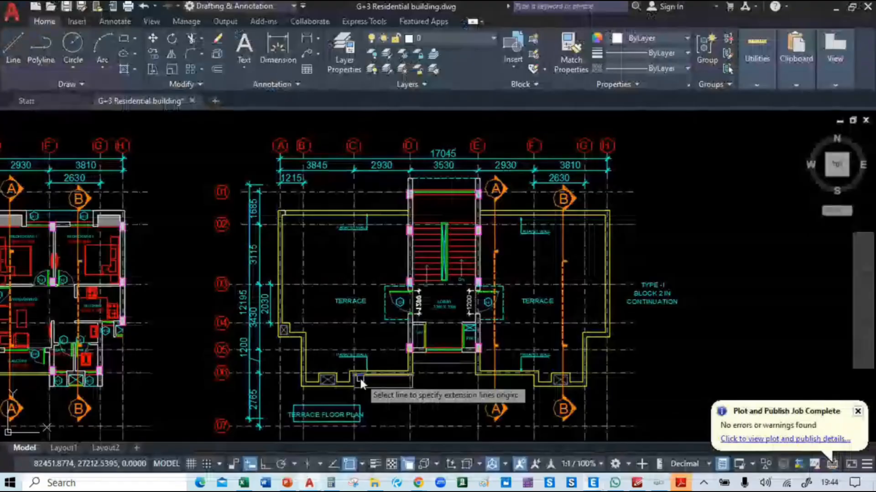
key("alt+Tab")
key("alt+Tab")
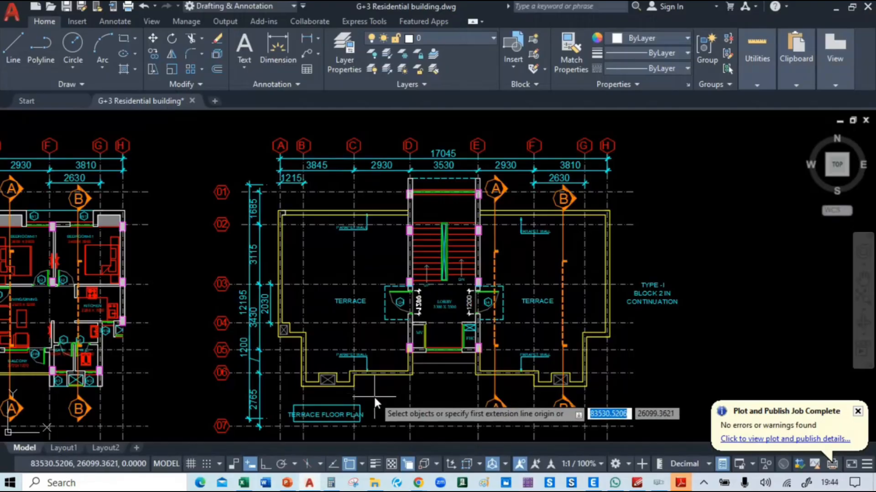
key("alt+Tab")
left_click(350, 364)
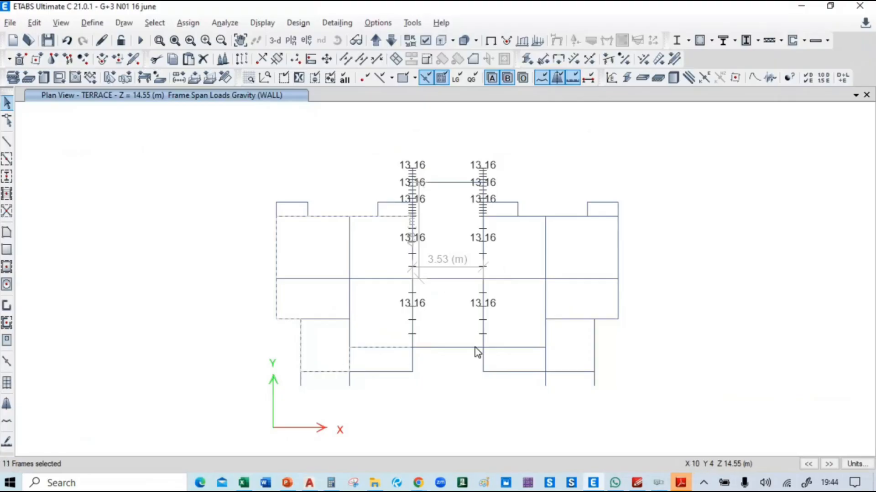
Step: Correct the selection along the lower outer edge and add the right half's perimeter beams, following the AutoCAD parapet line
key("alt+Tab")
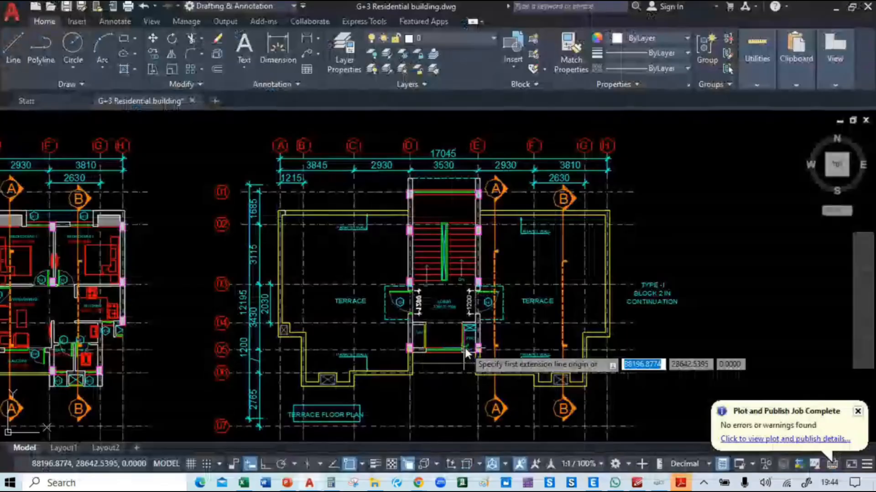
key("alt+Tab")
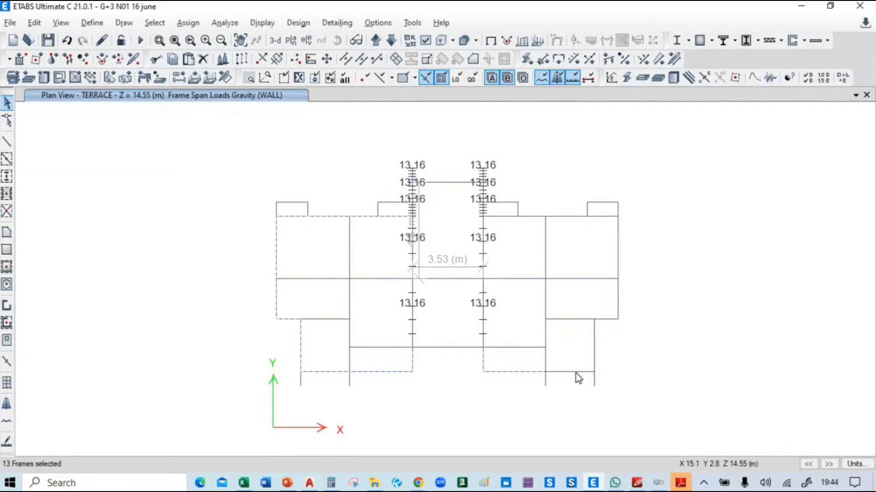
left_click(594, 349)
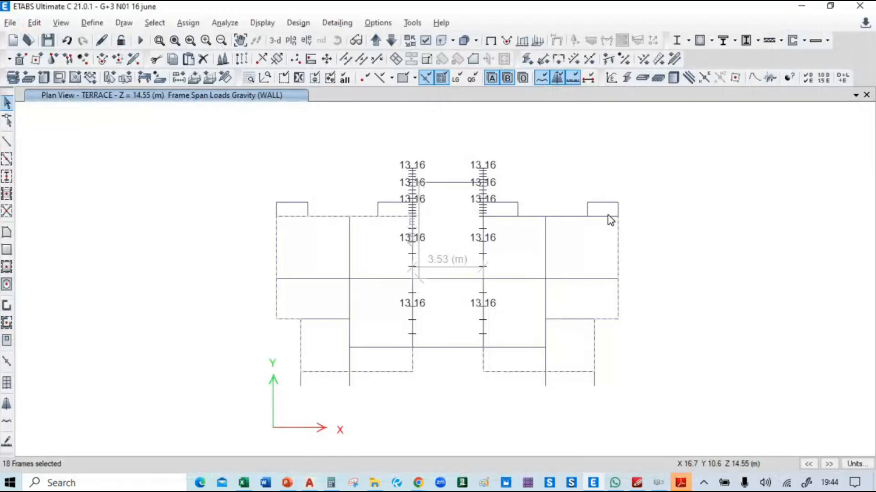
left_click(575, 217)
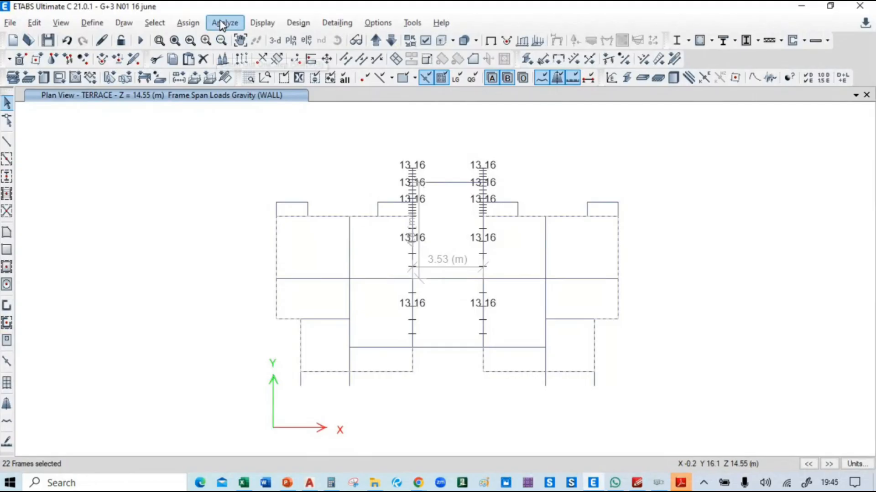
Step: Assign the selected perimeter beams a uniform gravity load of 6.12 kN/m in the WALL pattern, replacing existing loads
left_click(189, 23)
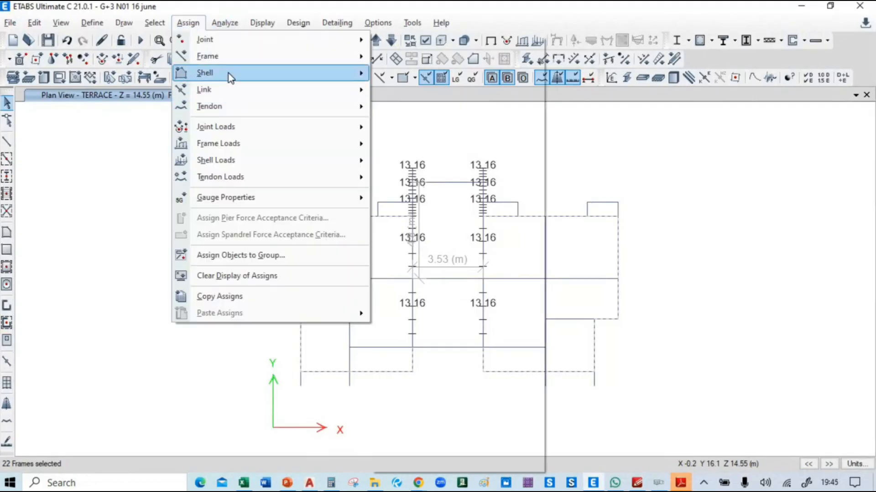
mouse_move(245, 149)
left_click(413, 161)
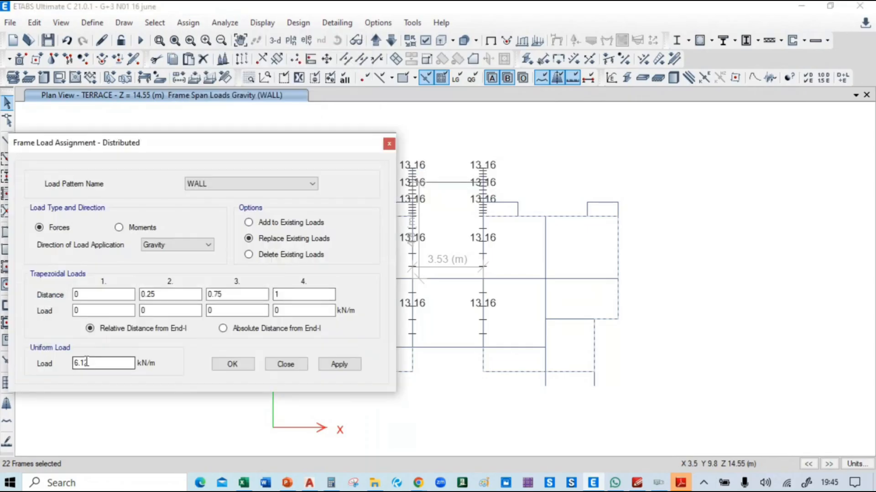
left_click(359, 367)
left_click(233, 364)
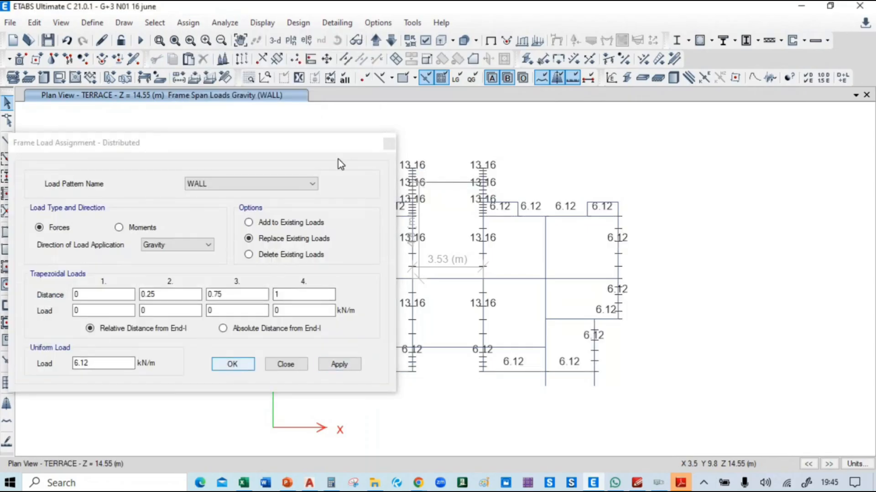
Step: Clear the load display, switch to the default 3D view and show all objects of the model
left_click(490, 41)
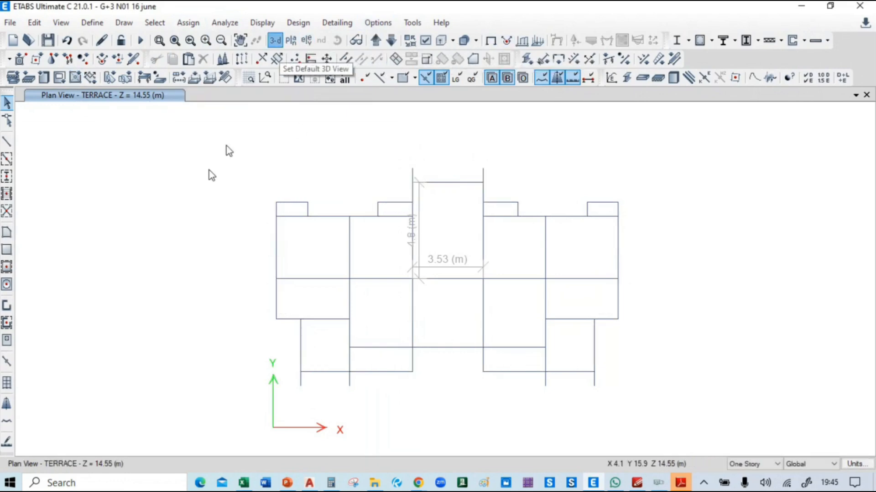
left_click(275, 40)
right_click(191, 179)
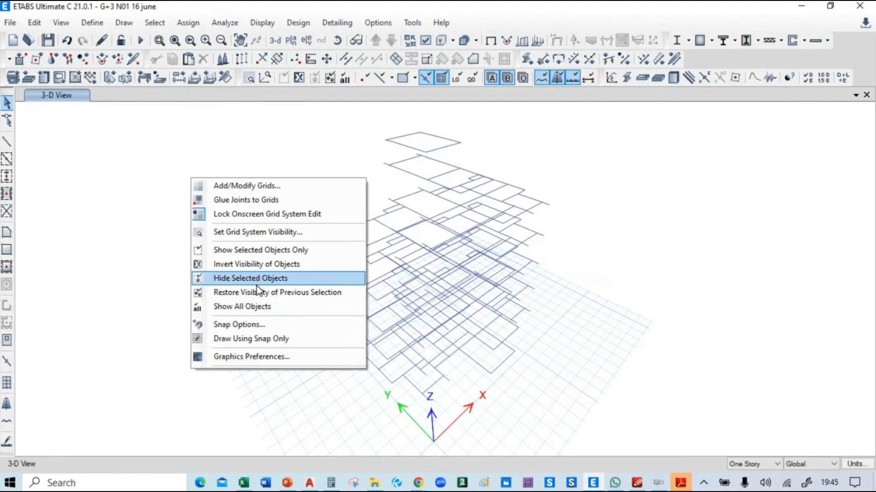
left_click(256, 309)
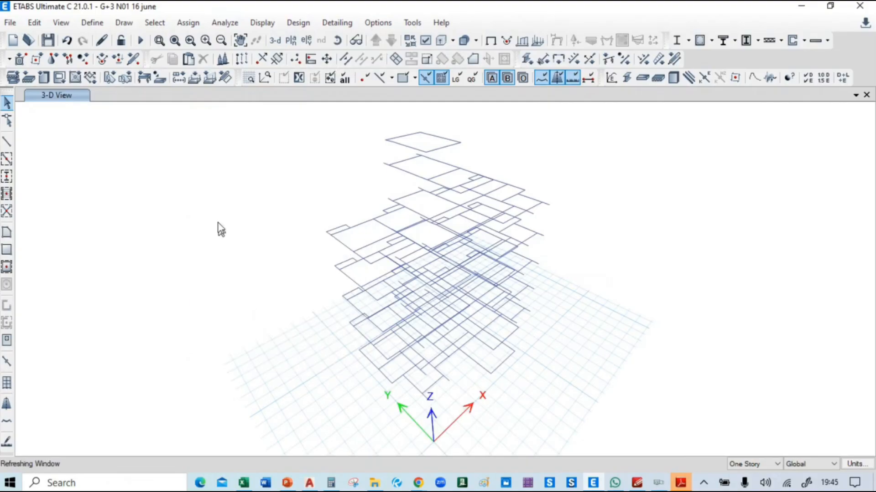
Step: Display the WALL frame loads with their values on the 3D model and rotate it to inspect the loading
left_click(273, 23)
mouse_move(292, 60)
left_click(519, 78)
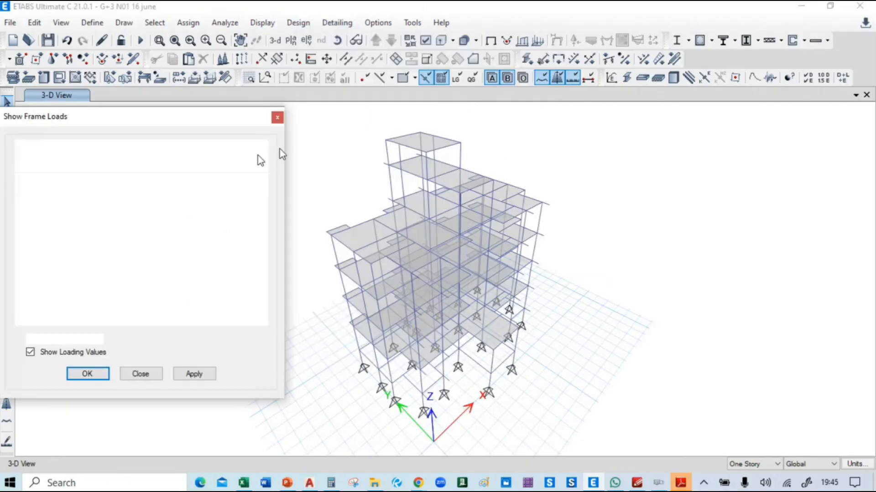
left_click(87, 374)
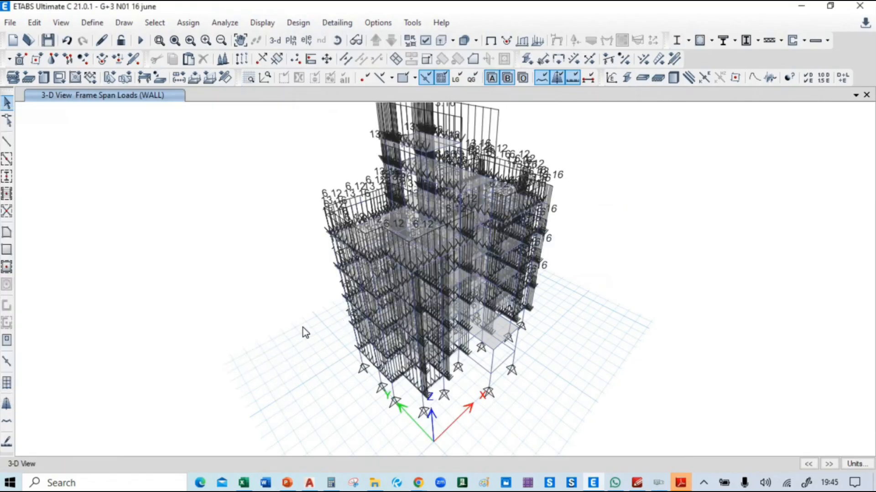
left_click(355, 41)
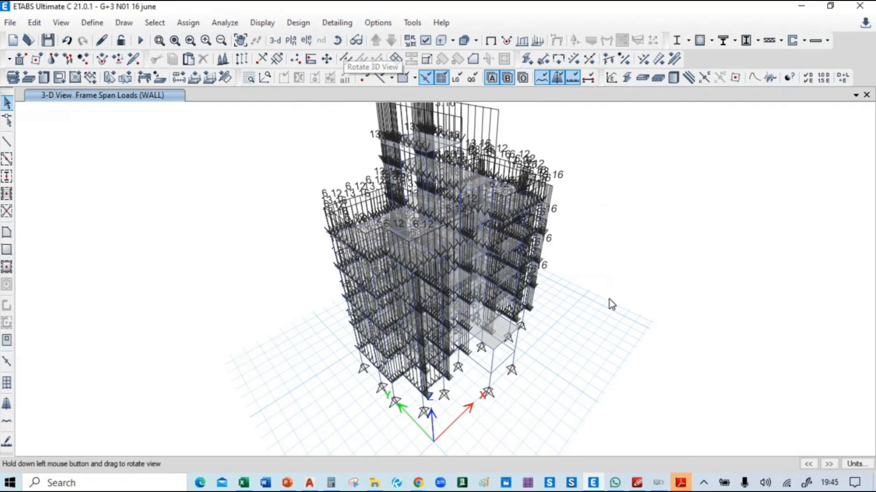
left_click_drag(608, 307, 664, 249)
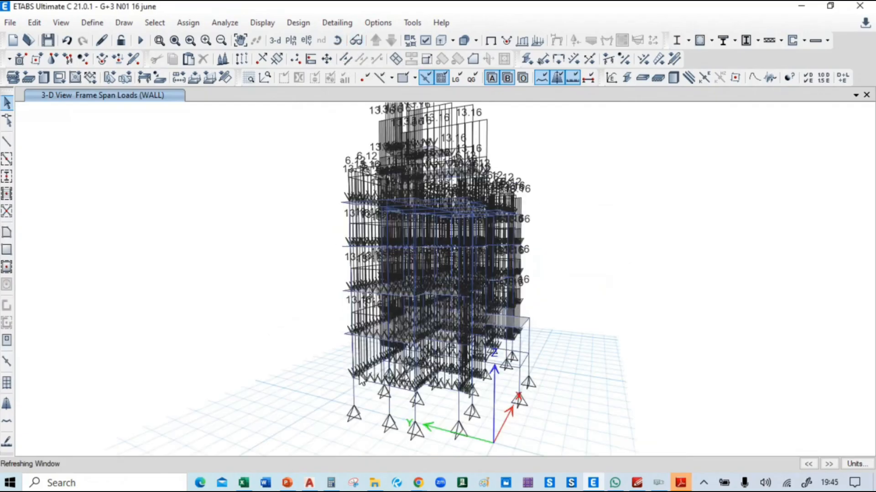
Step: Inspect the WALL load values on the 3D model floor by floor, from the terrace downward
scroll(379, 169, "up", 3)
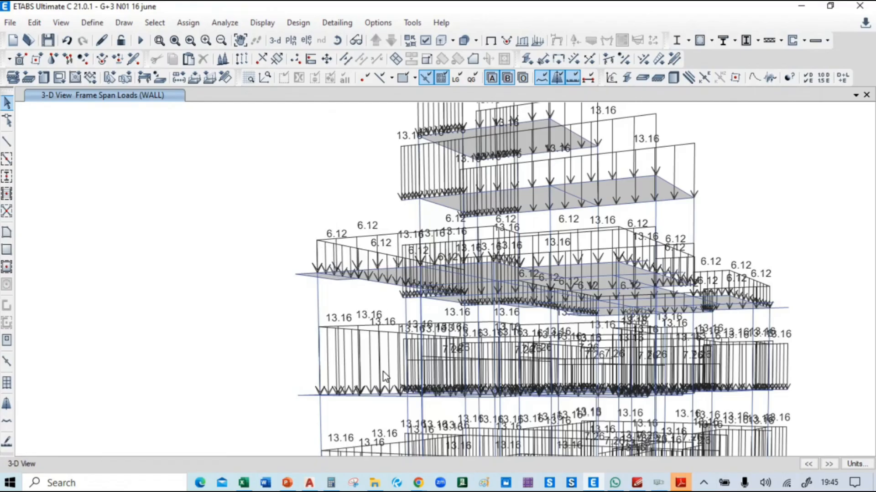
middle_click_drag(388, 395, 391, 280)
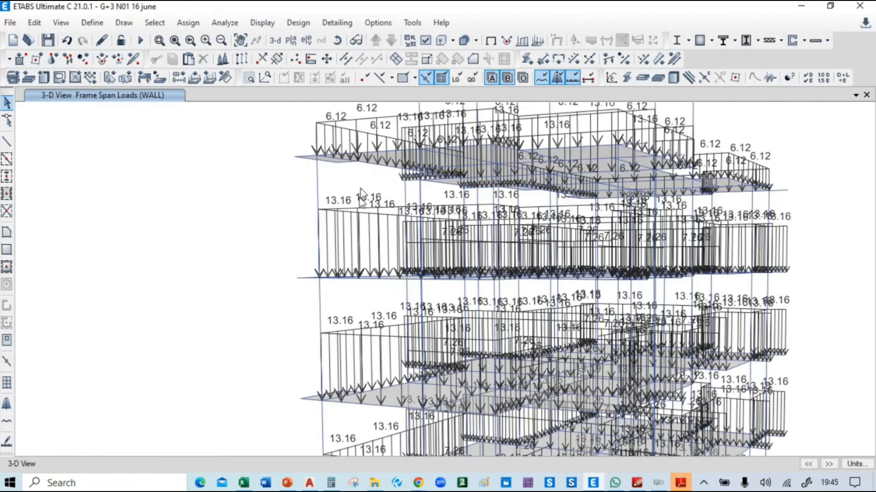
middle_click_drag(464, 304, 434, 214)
middle_click_drag(372, 379, 350, 212)
mouse_move(333, 262)
middle_mouse_down("shift")
mouse_move(343, 371)
mouse_move(329, 269)
middle_mouse_up("shift")
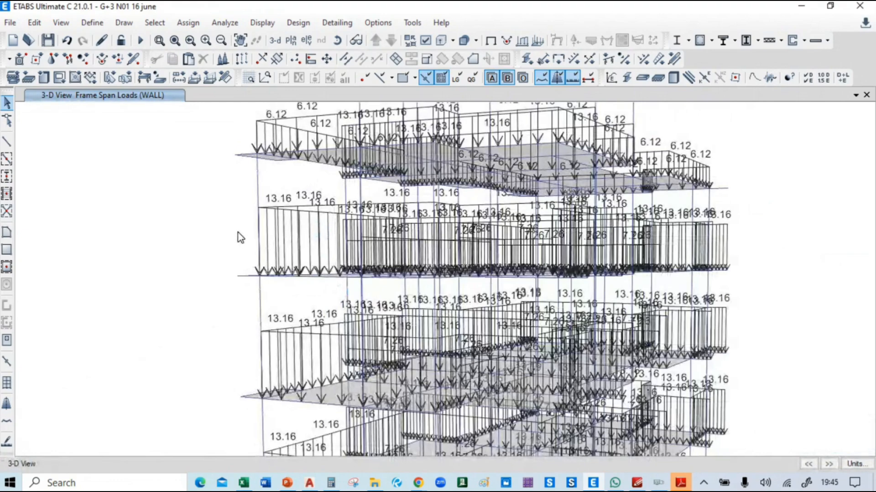
Step: Switch to AutoCAD and check the storey height between the third floor and terrace levels in the building section
key("alt+Tab")
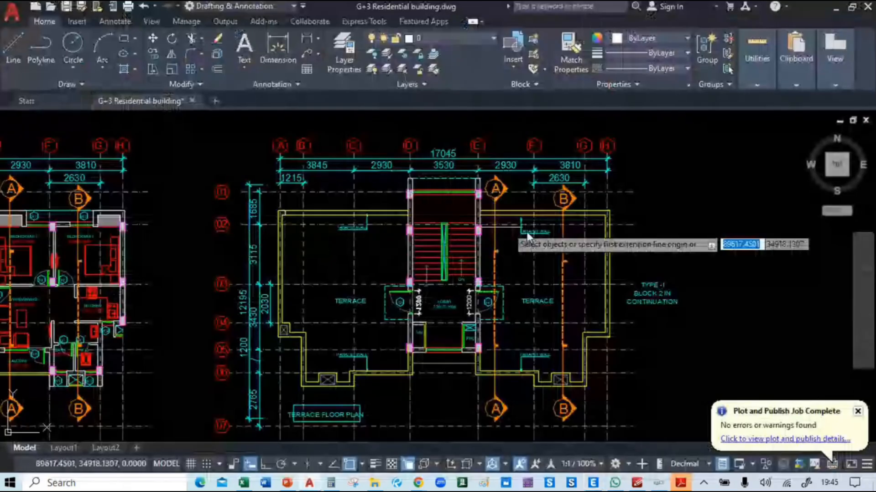
key("alt+Tab")
key("alt+Tab")
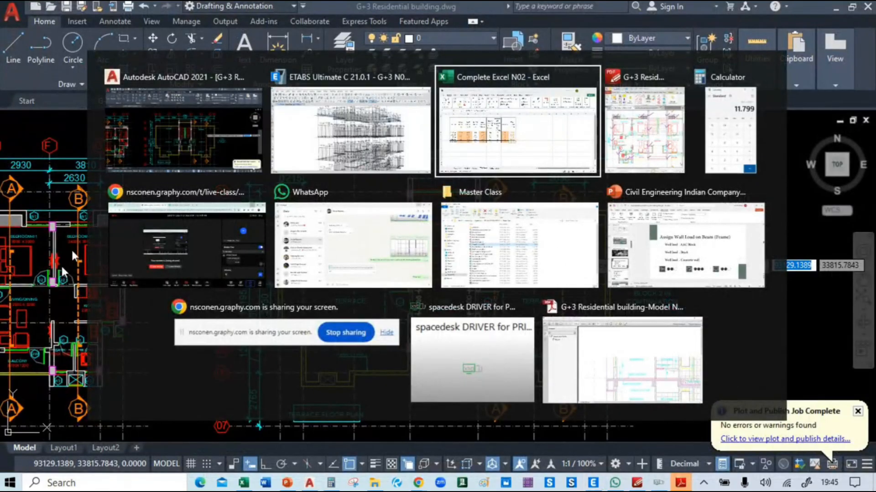
left_click(48, 122)
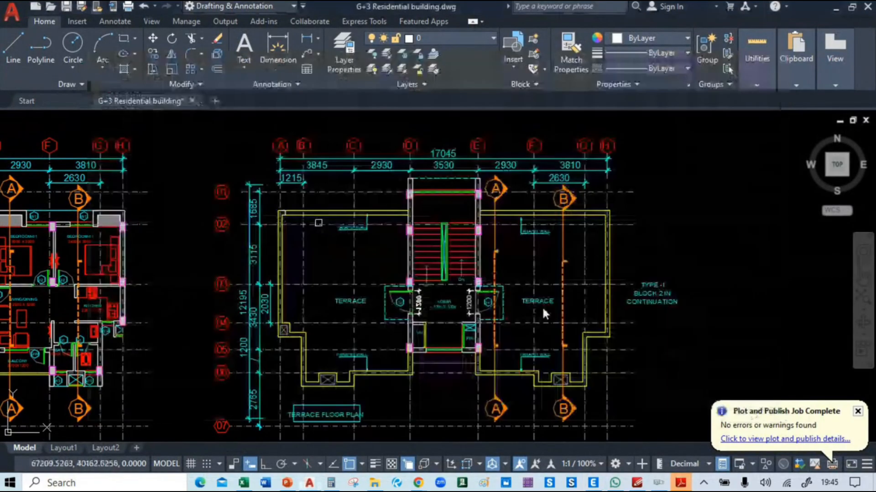
middle_click_drag(683, 369, 547, 191)
mouse_move(595, 396)
middle_mouse_down()
mouse_move(570, 295)
mouse_move(568, 201)
middle_mouse_up()
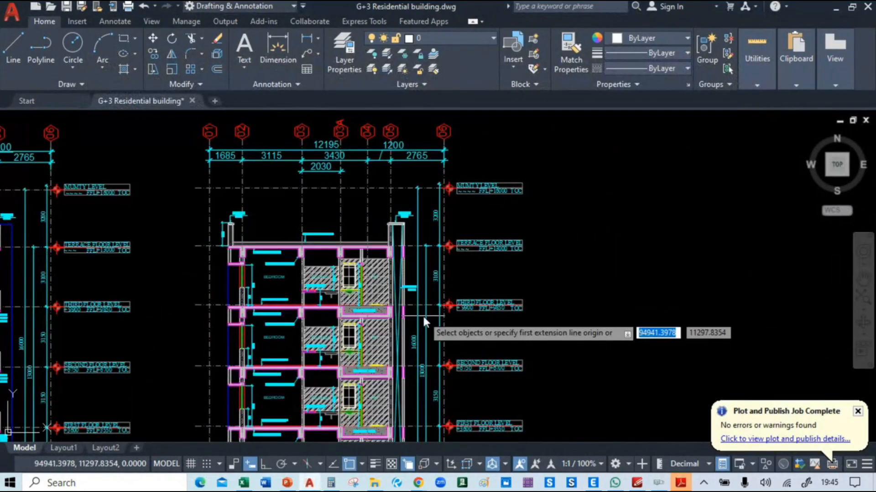
scroll(423, 316, "up", 4)
scroll(475, 244, "up", 2)
mouse_move(601, 232)
middle_mouse_down()
mouse_move(617, 283)
mouse_move(670, 234)
middle_mouse_up()
middle_click_drag(623, 253, 526, 275)
type("dim")
key("Return")
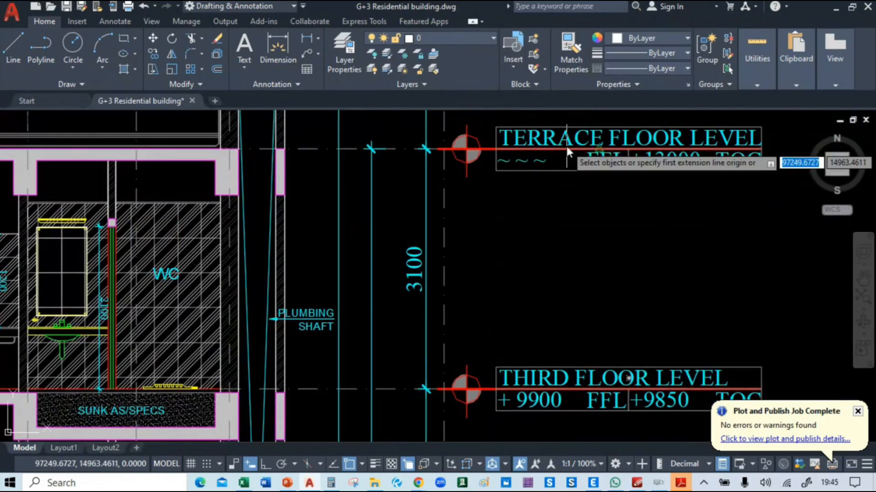
middle_click_drag(378, 213, 423, 216)
Step: Switch to the Excel Wall Load sheet, check the wall load for the 3.1 m storey height and cancel the pending copy
key("alt+Tab")
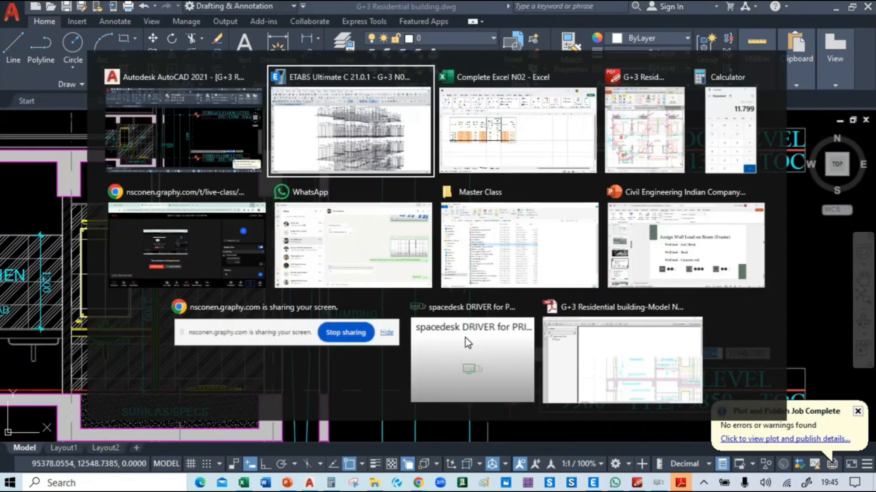
key("alt+Tab")
left_click(119, 276)
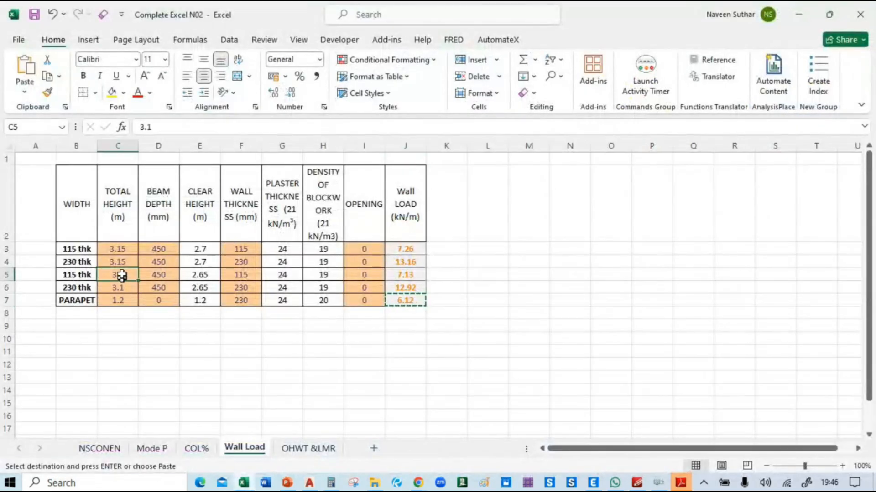
left_click(413, 275)
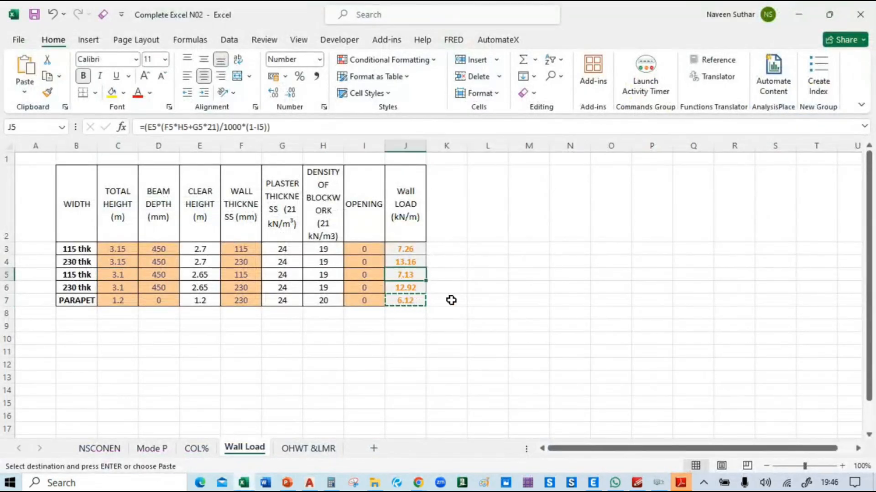
key("Escape")
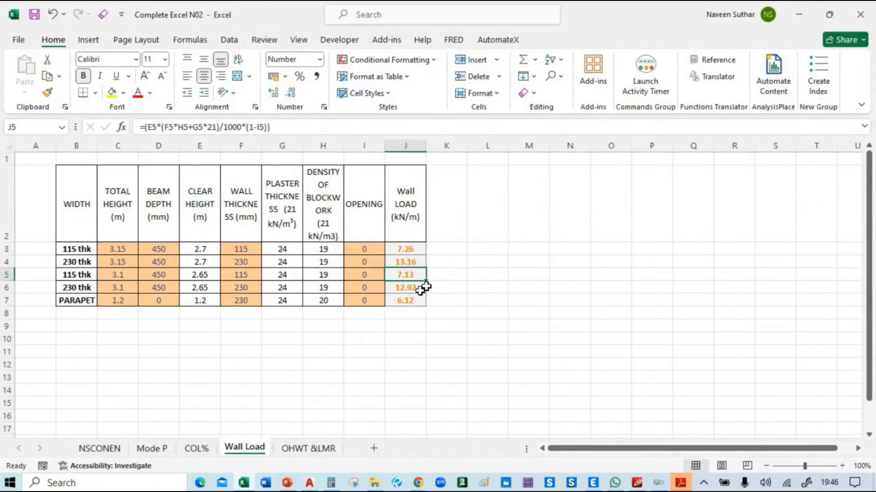
Step: Switch back to ETABS and show the plan view of storey 3F
key("alt+Tab")
key("alt+Tab")
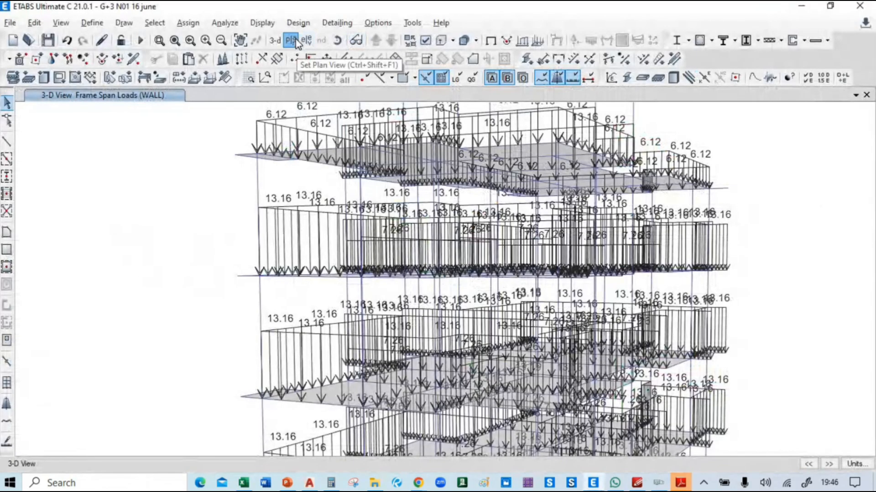
left_click(291, 40)
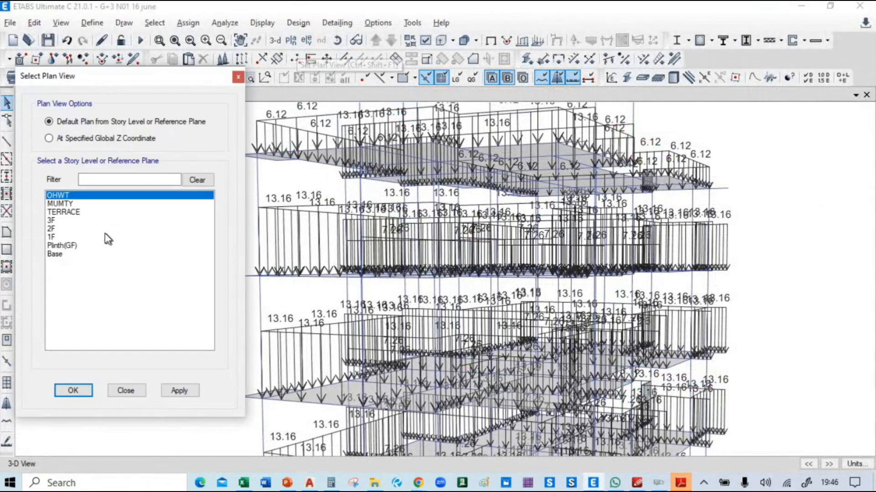
left_click(71, 221)
left_click(178, 391)
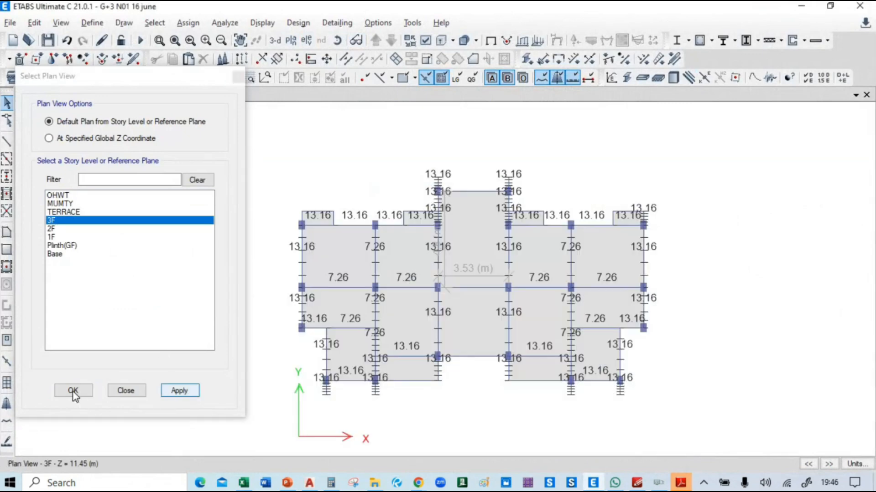
left_click(72, 391)
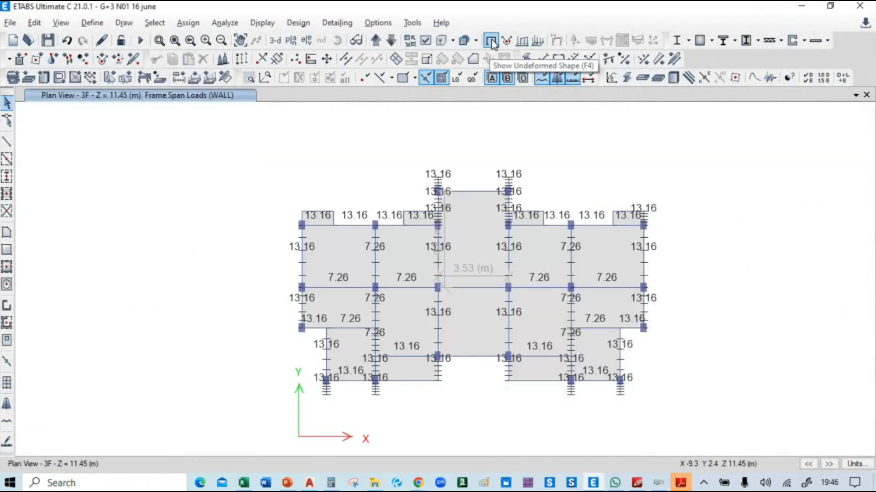
Step: Clear the load display and show the WALL frame loads with their values again on the 3F plan
left_click(491, 42)
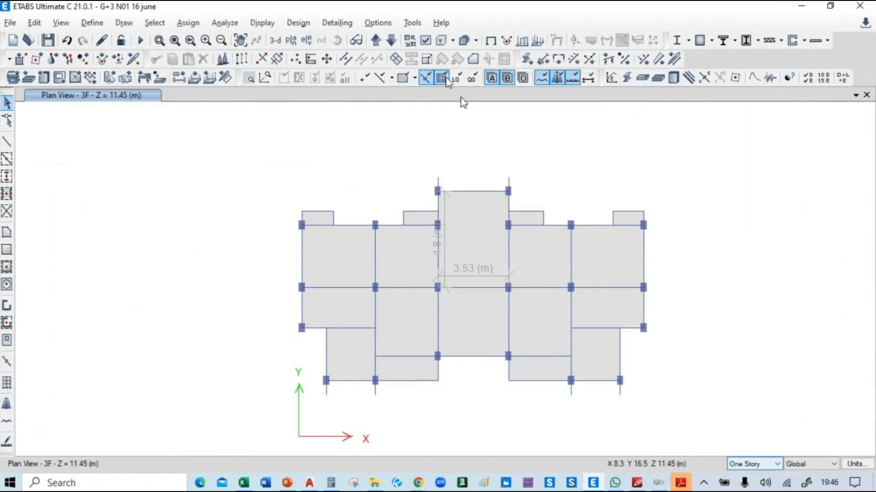
left_click(263, 23)
left_click(514, 77)
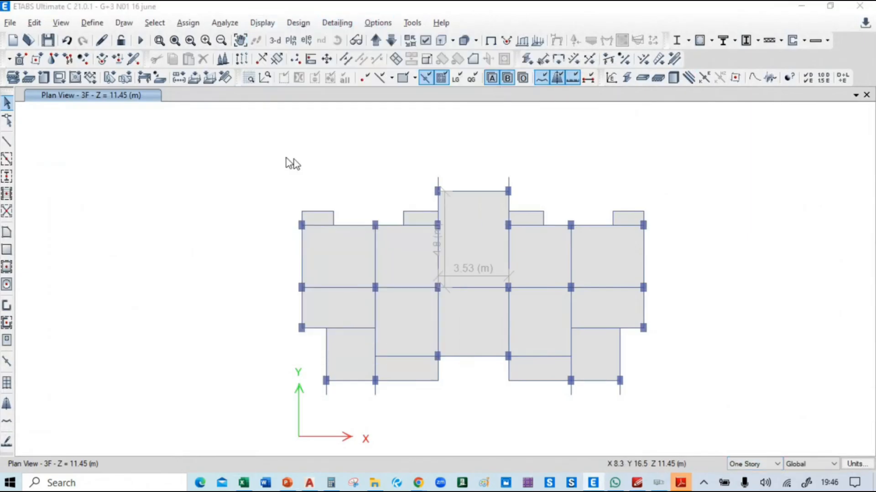
left_click(204, 377)
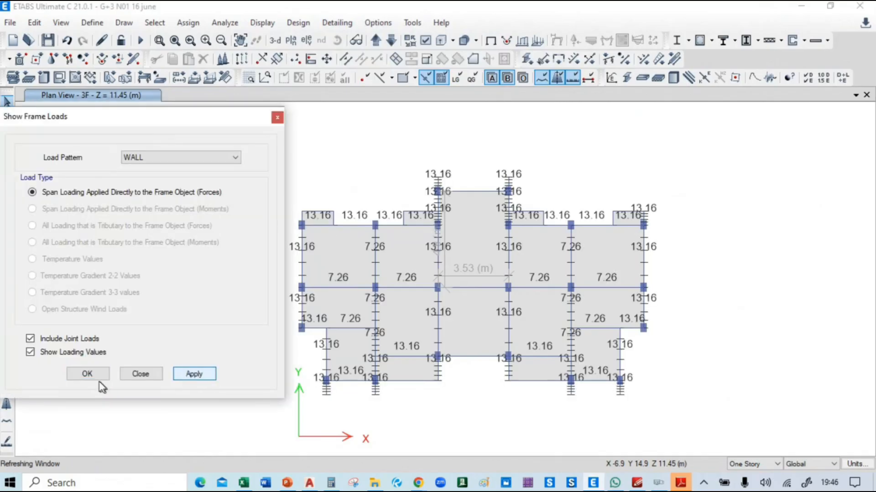
left_click(94, 377)
scroll(377, 344, "up", 5)
scroll(377, 344, "down", 6)
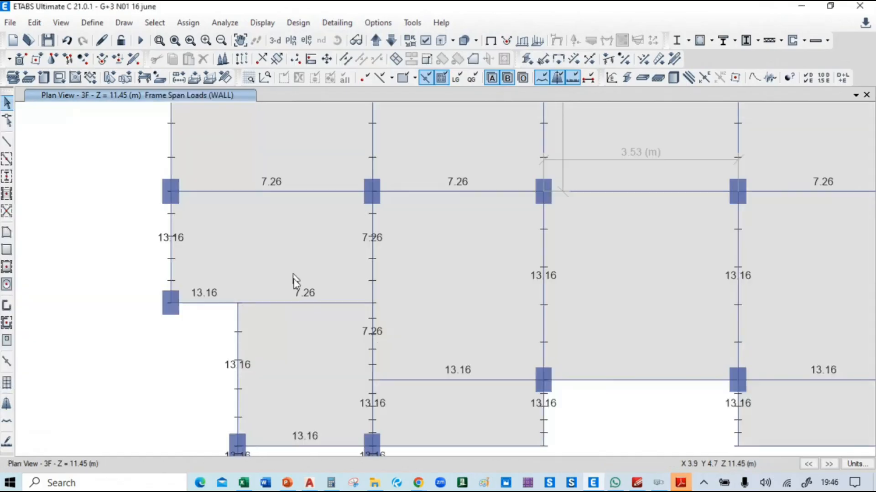
left_click(260, 264)
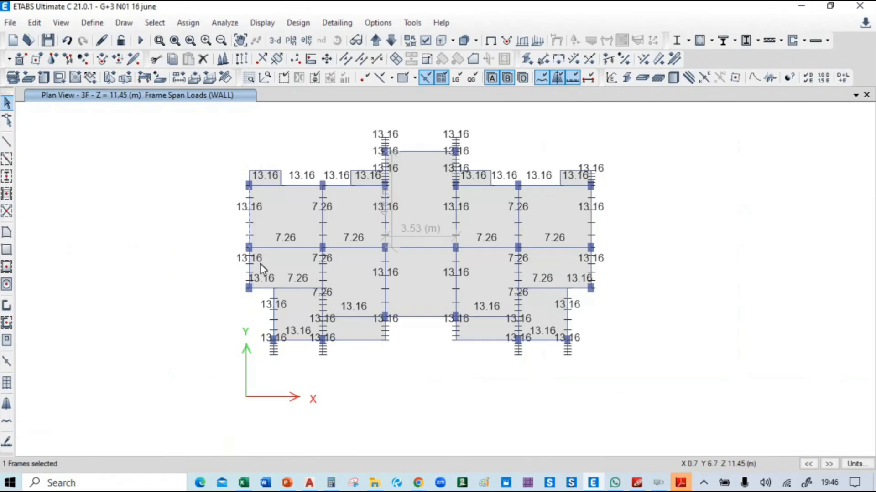
left_click(260, 286)
left_click(344, 342)
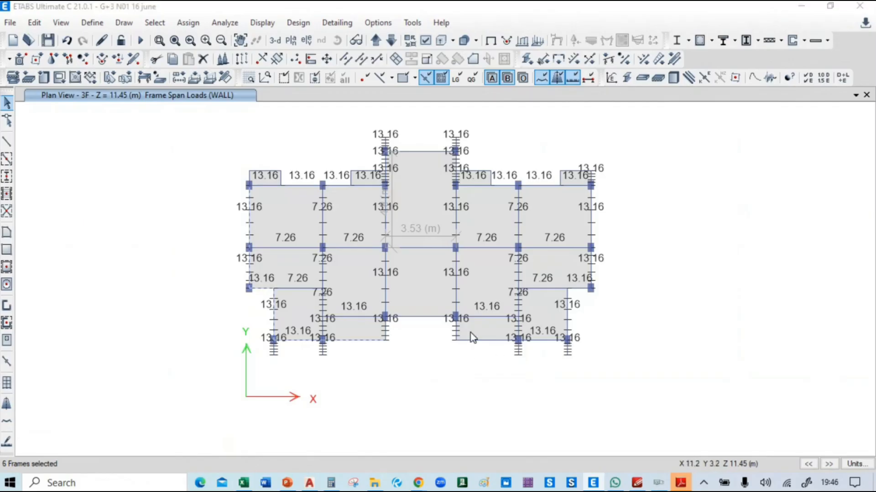
key("alt+Tab")
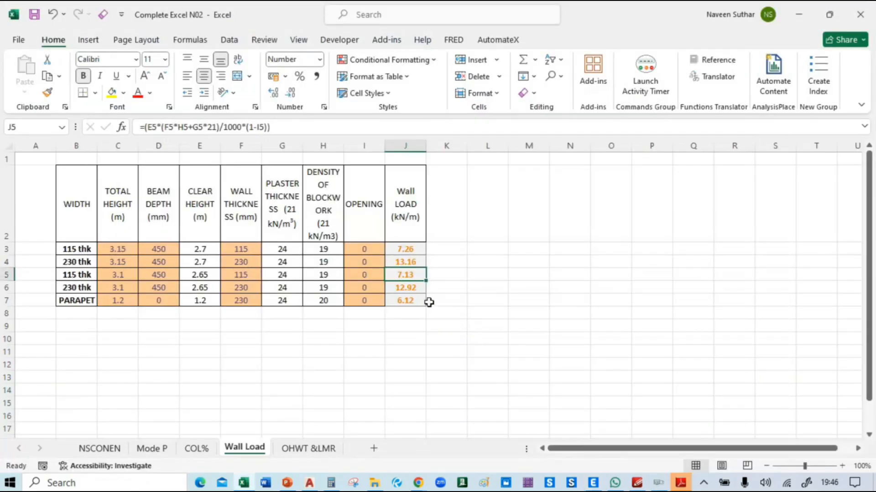
key("alt+Tab")
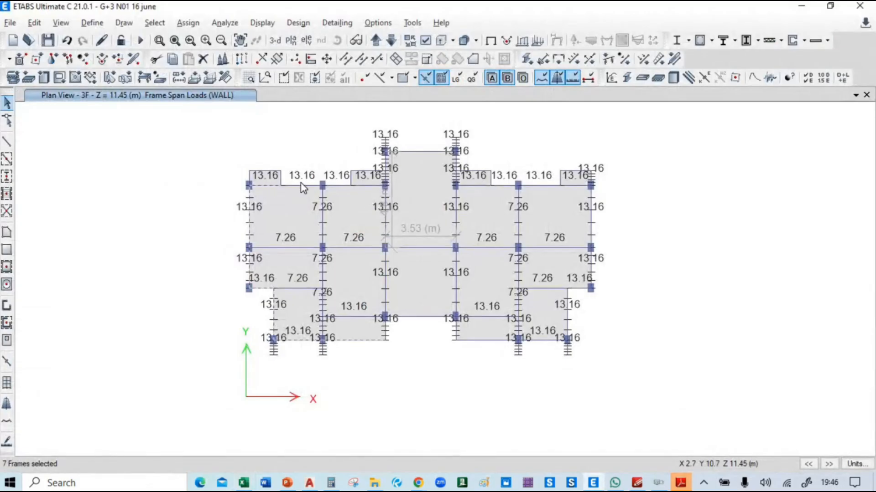
left_click(348, 190)
left_click(359, 186)
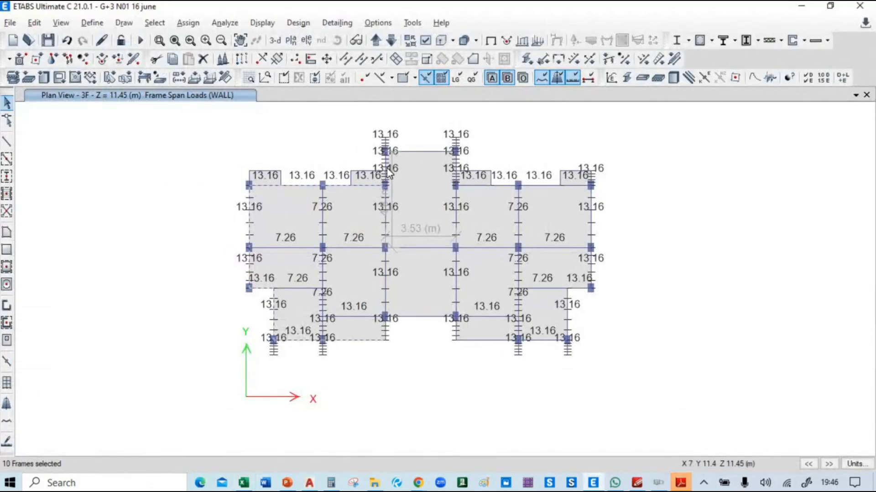
left_click(386, 147)
left_click(386, 144)
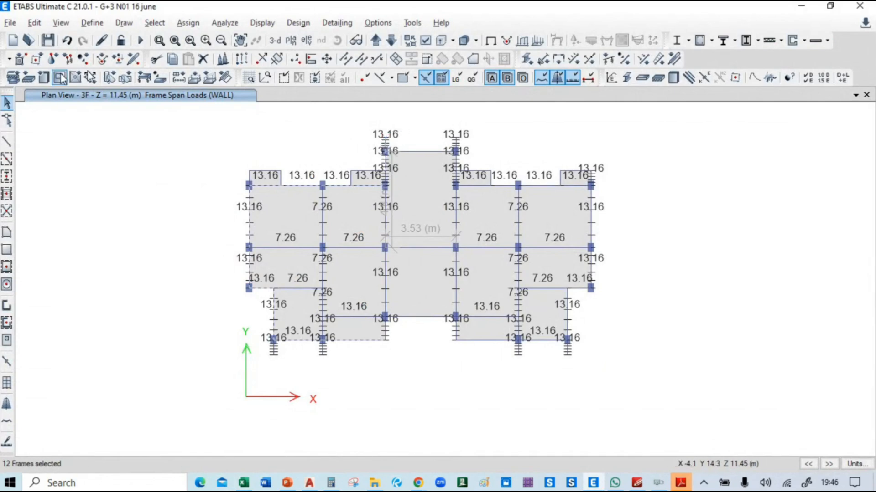
key("ctrl+q")
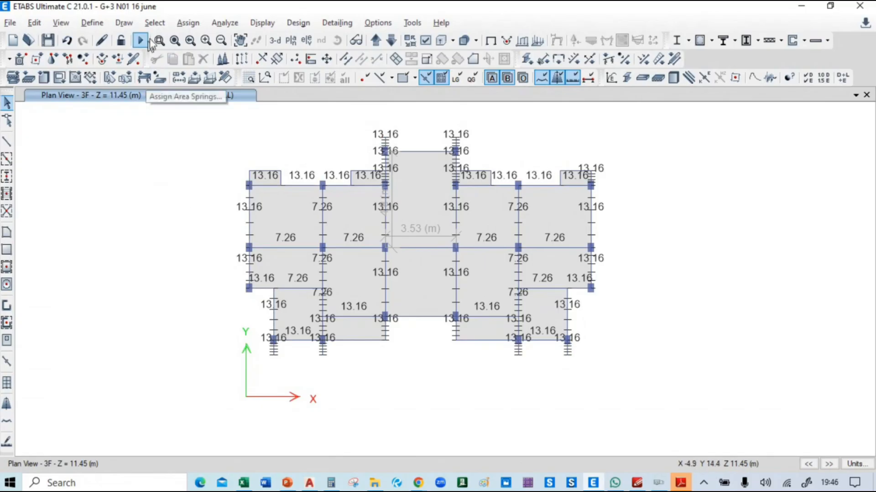
Step: Select all beams by object type and show only the selected objects
left_click(155, 22)
mouse_move(239, 43)
left_click(314, 133)
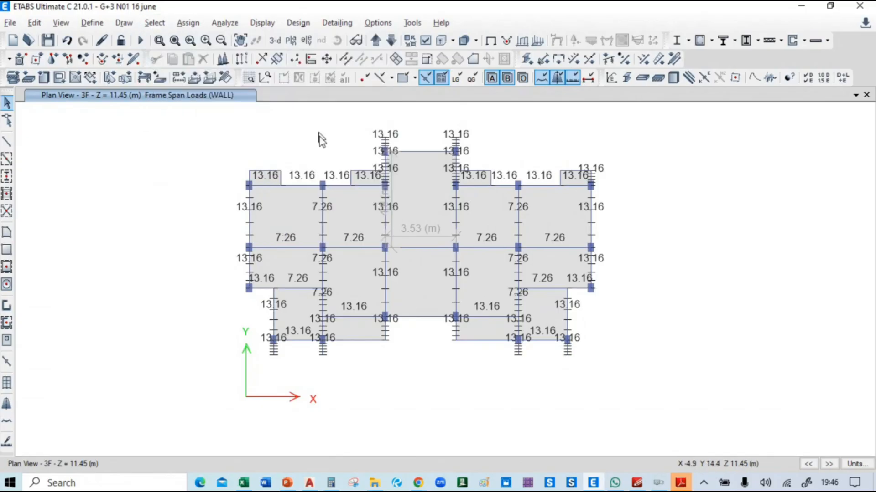
left_click(104, 172)
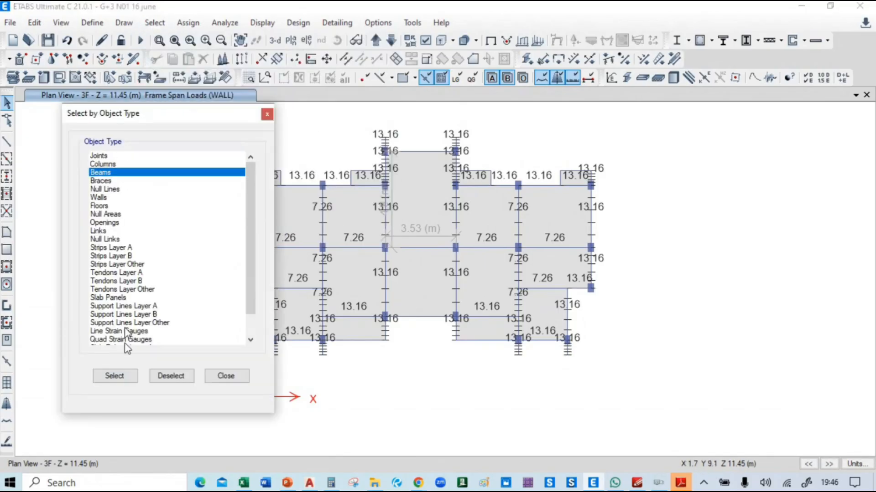
left_click(115, 376)
left_click(226, 376)
right_click(115, 207)
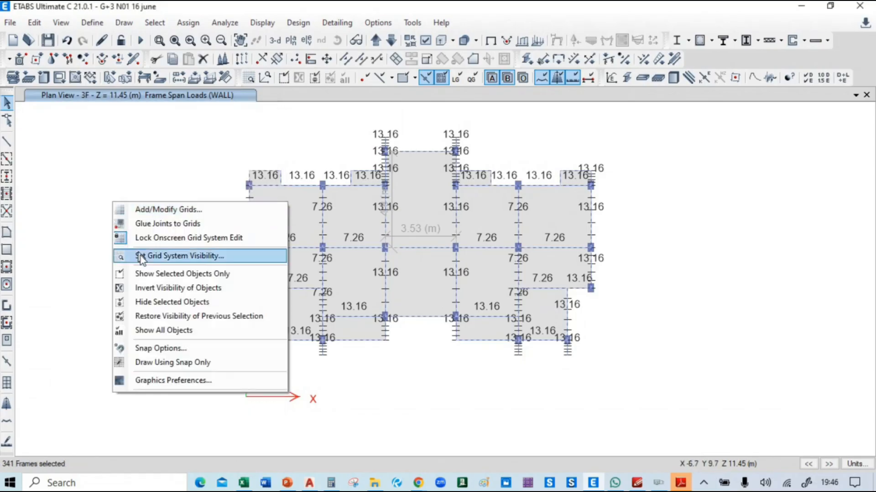
left_click(147, 265)
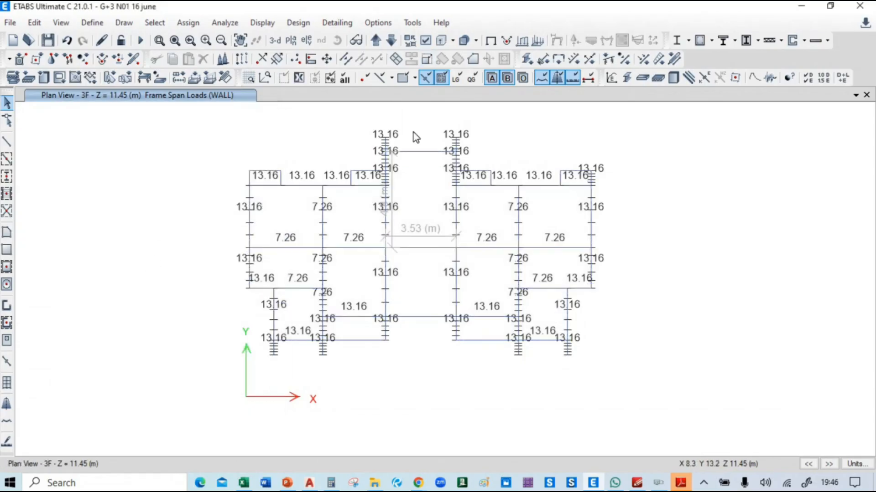
Step: Set the maximum graphic font size to 10 points and lower the minimum graphic font size in the graphics preferences
left_click(377, 24)
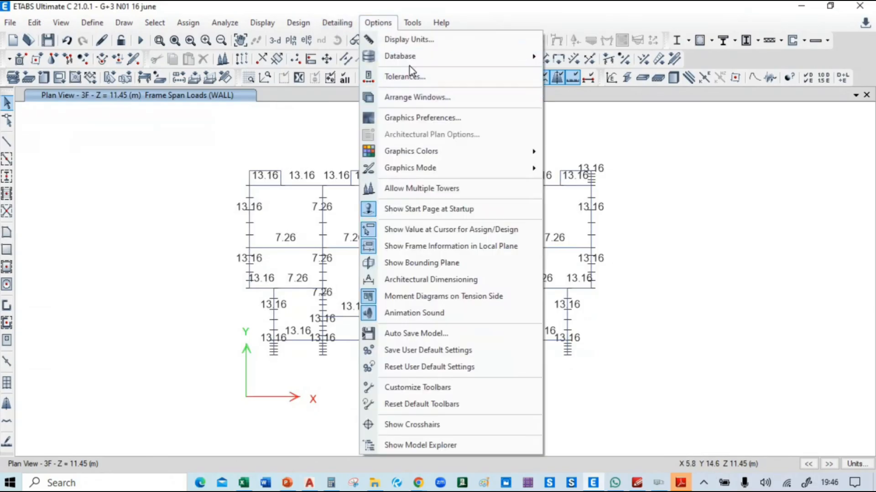
left_click(388, 74)
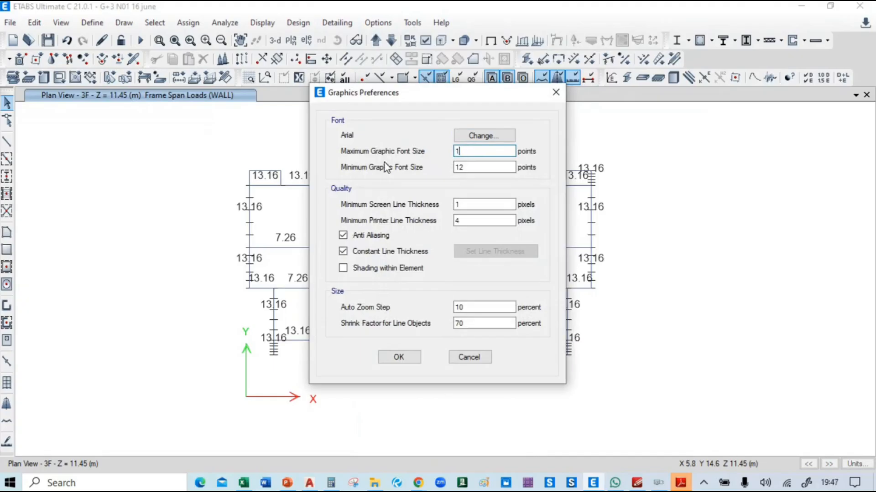
left_click_drag(468, 168, 451, 168)
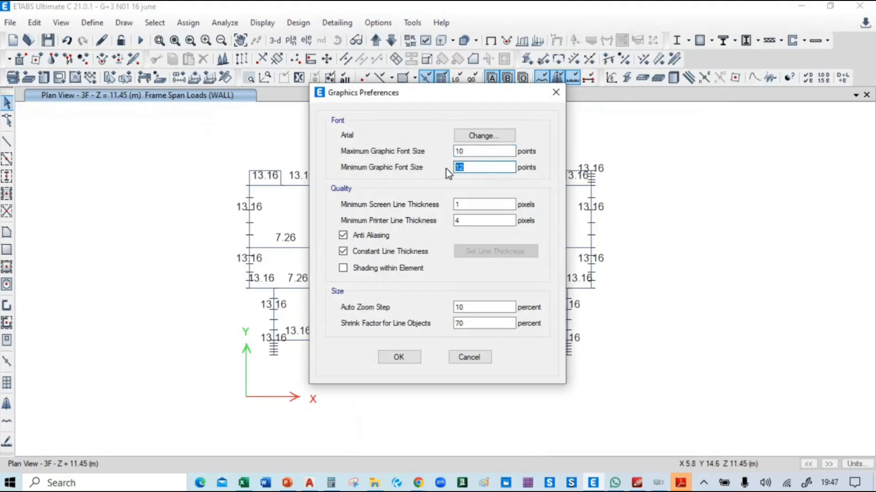
left_click(398, 357)
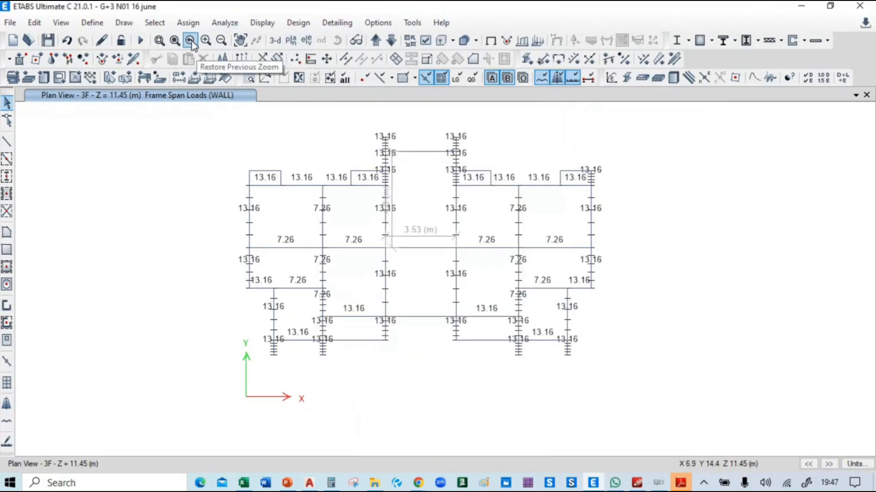
Step: Select the 3F beams labelled 13.16 along the upper row, the two outer edges and both sides of the central bay
left_click(209, 43)
left_click(209, 43)
left_click(208, 43)
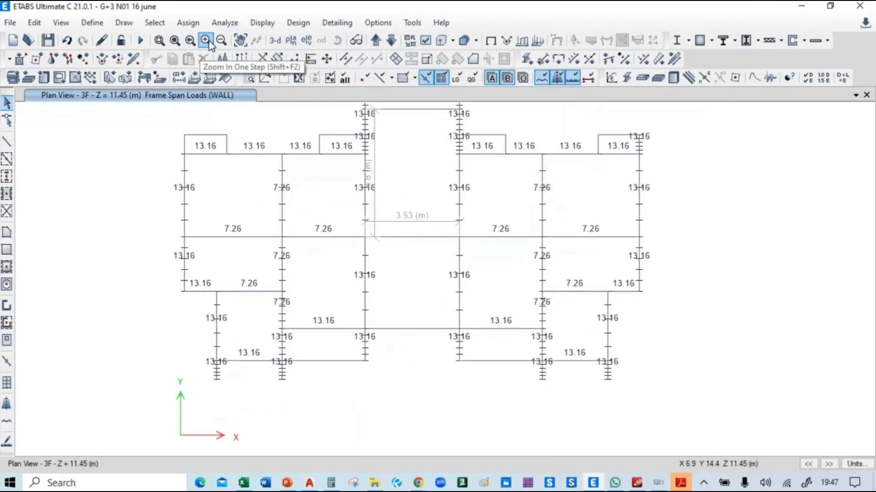
left_click(209, 43)
middle_click_drag(400, 174, 409, 215)
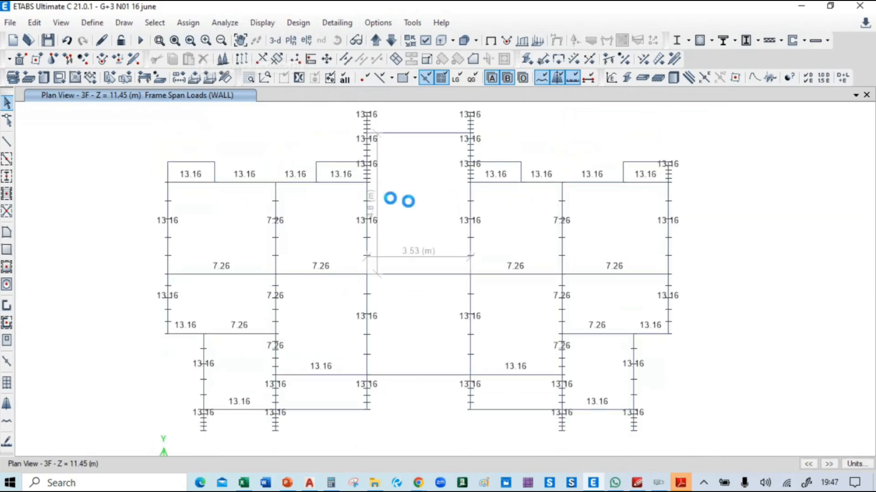
left_click_drag(155, 172, 378, 197)
left_click_drag(360, 108, 374, 390)
left_click_drag(465, 108, 482, 395)
left_click_drag(455, 178, 687, 193)
left_click_drag(660, 152, 690, 358)
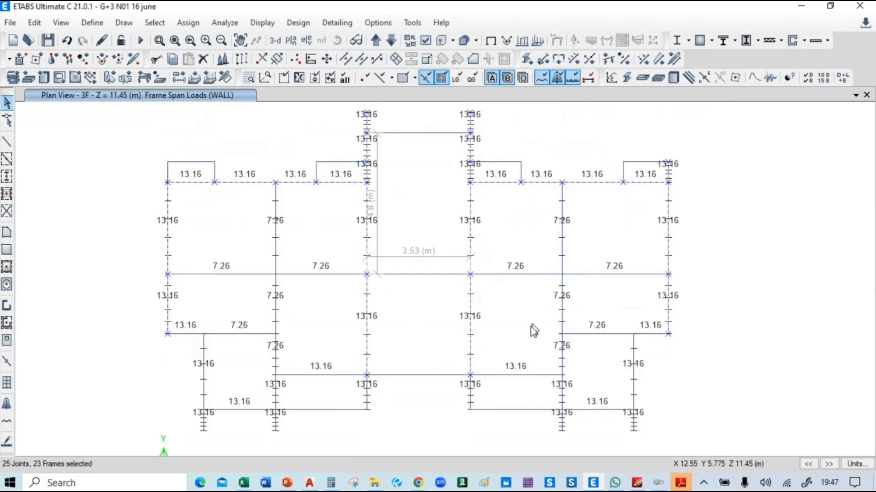
Step: Add the remaining lower 3F beams labelled 13.16 to the selection, including the cantilevers
left_click_drag(356, 368, 378, 433)
left_click_drag(445, 354, 461, 445)
left_click_drag(192, 402, 277, 425)
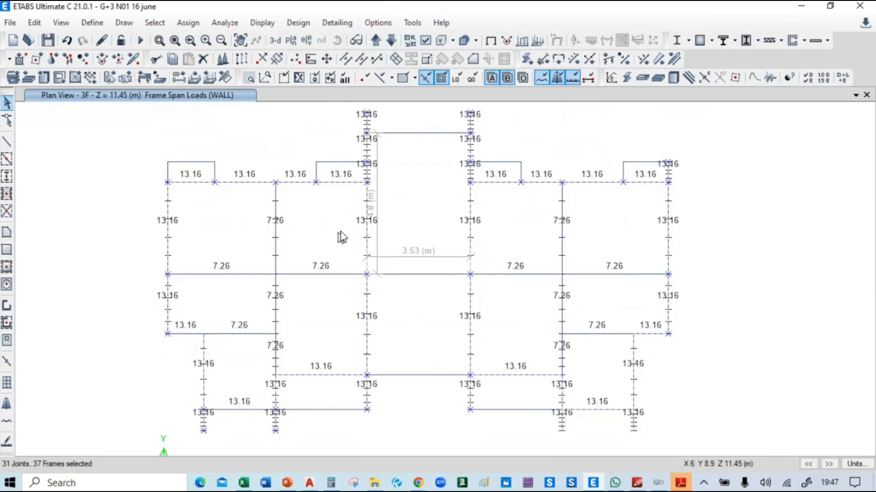
middle_click_drag(342, 237, 379, 213)
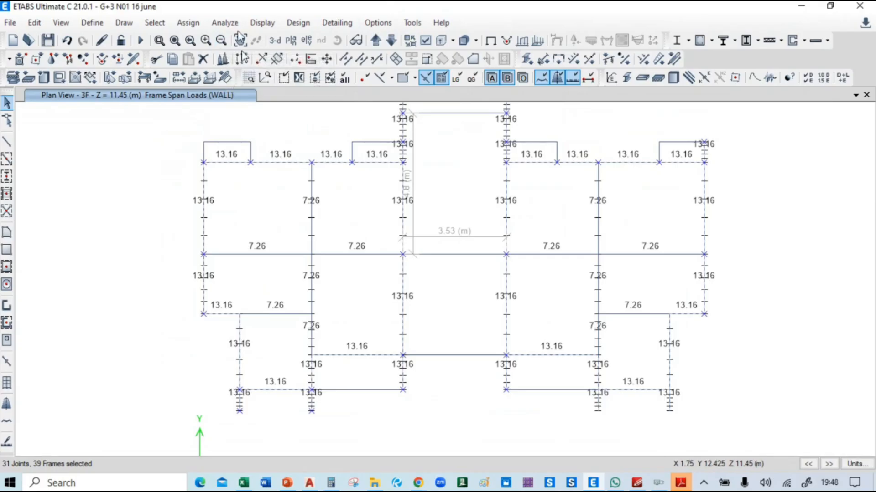
Step: Replace the WALL load on the selected 3F beams with the uniform 12.92 kN/m from the 230 thk, 3.1 m row in Excel
left_click(188, 22)
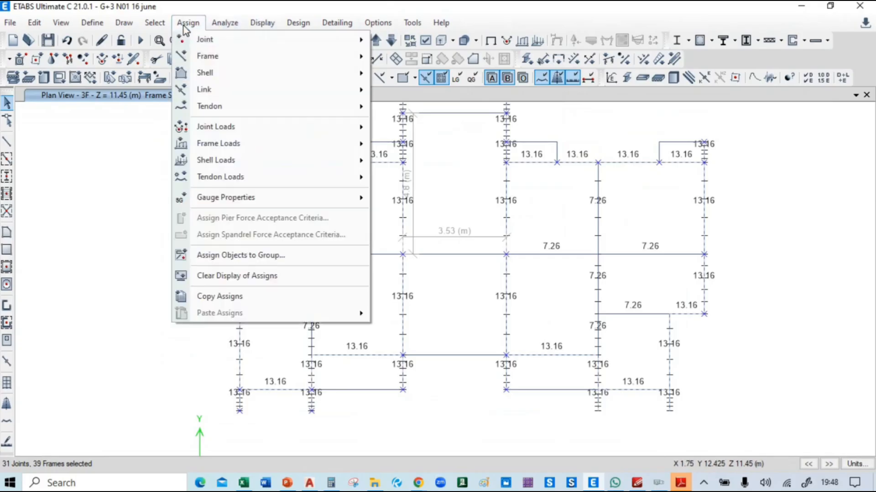
mouse_move(293, 145)
left_click(417, 161)
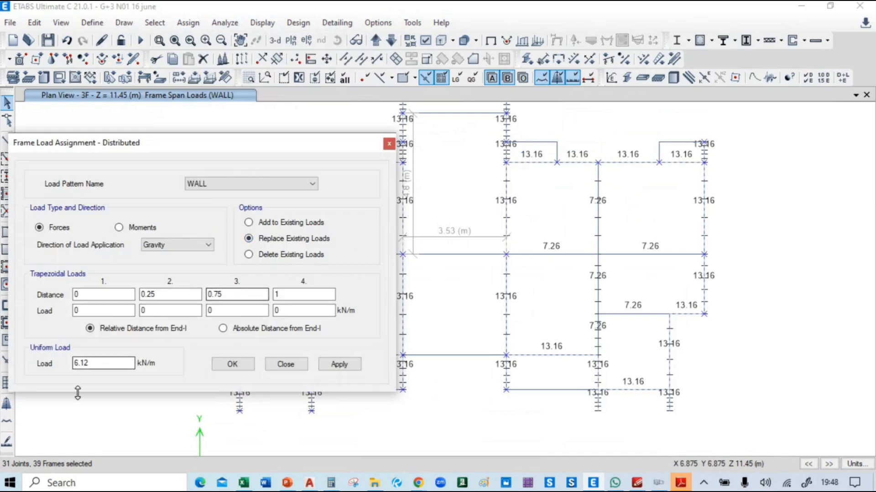
key("alt+Tab")
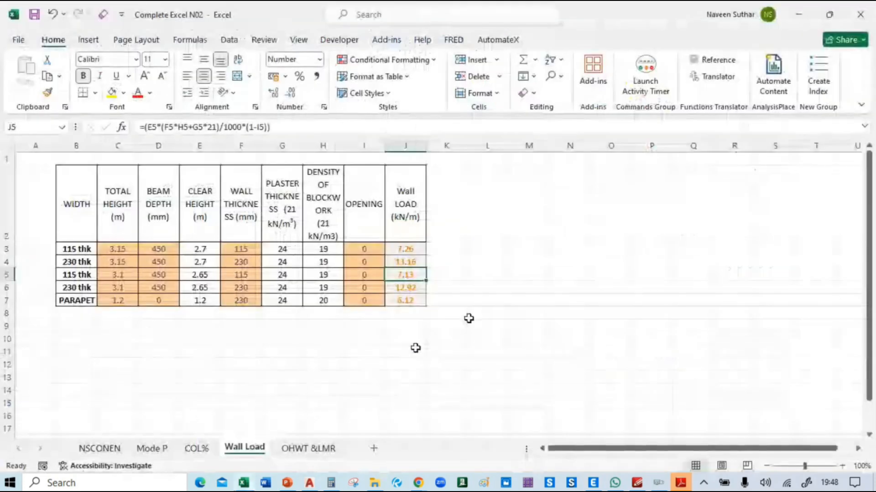
left_click(416, 289)
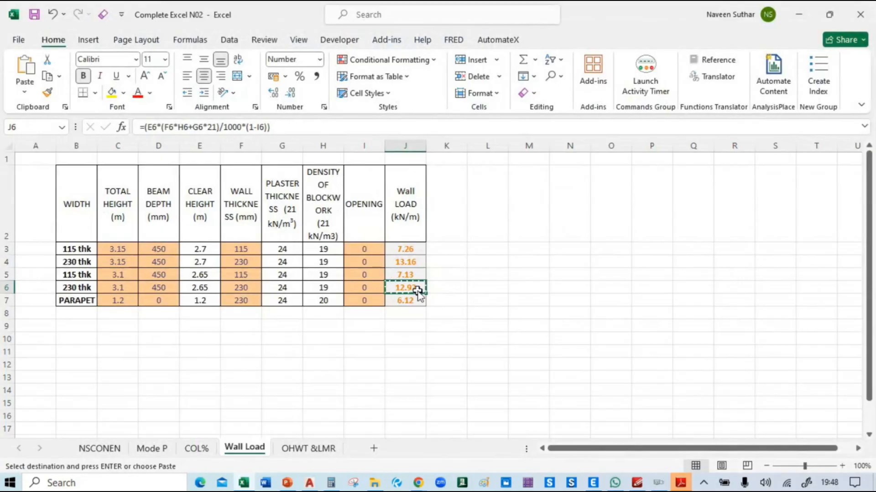
key("alt+Tab")
left_click_drag(94, 363, 59, 369)
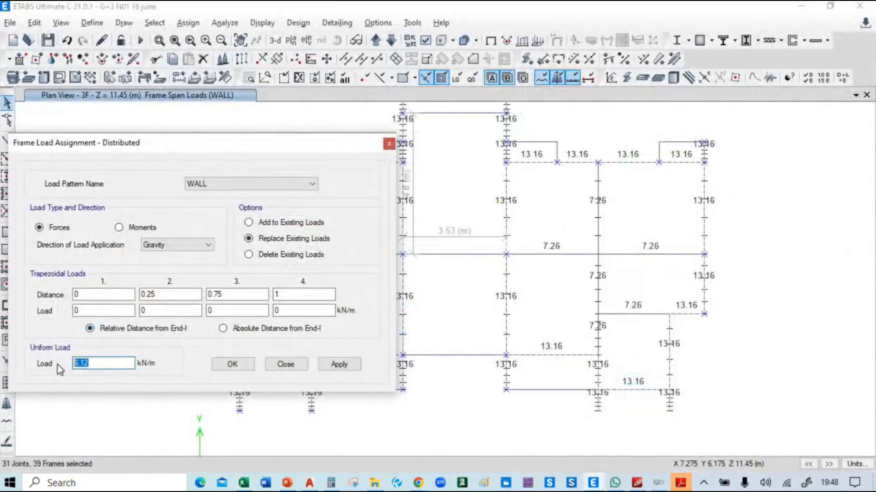
type("12.92")
left_click(340, 364)
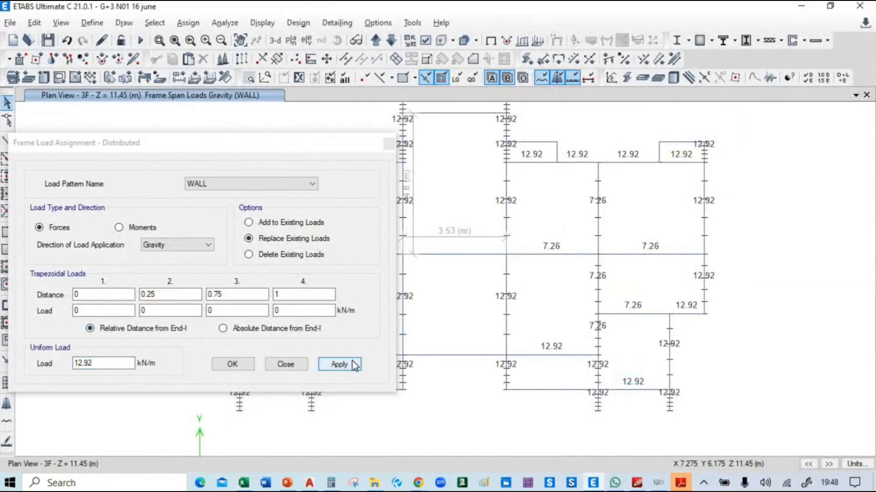
Step: Select all 12 inner 3F beams labelled 7.26 in both halves of the plan, keeping the distributed load assignment open
left_click_drag(272, 141, 32, 166)
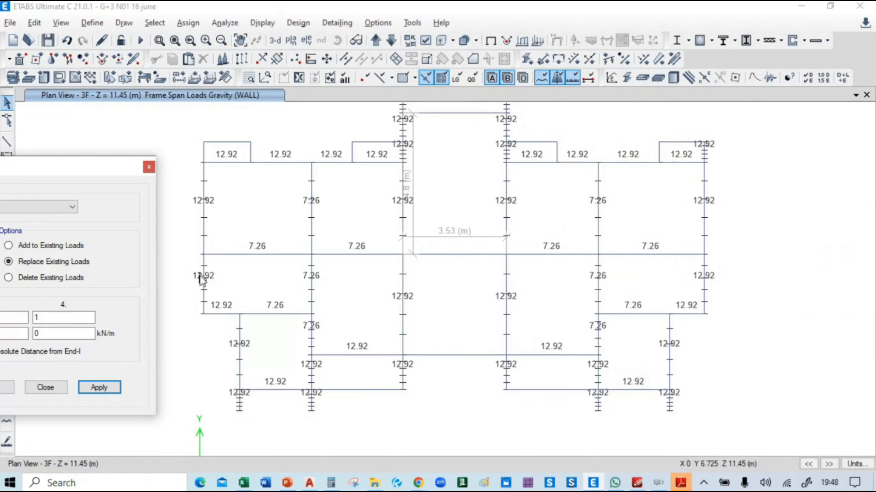
left_click(259, 256)
left_click(313, 218)
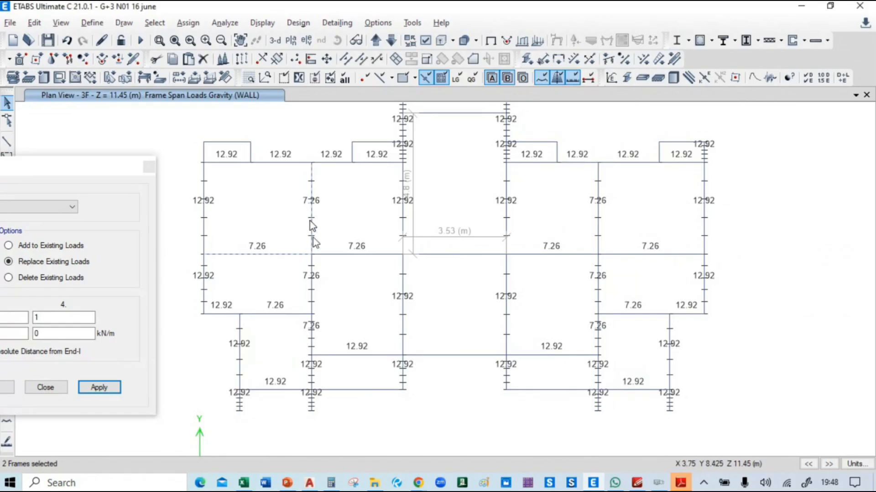
left_click(313, 287)
left_click(283, 314)
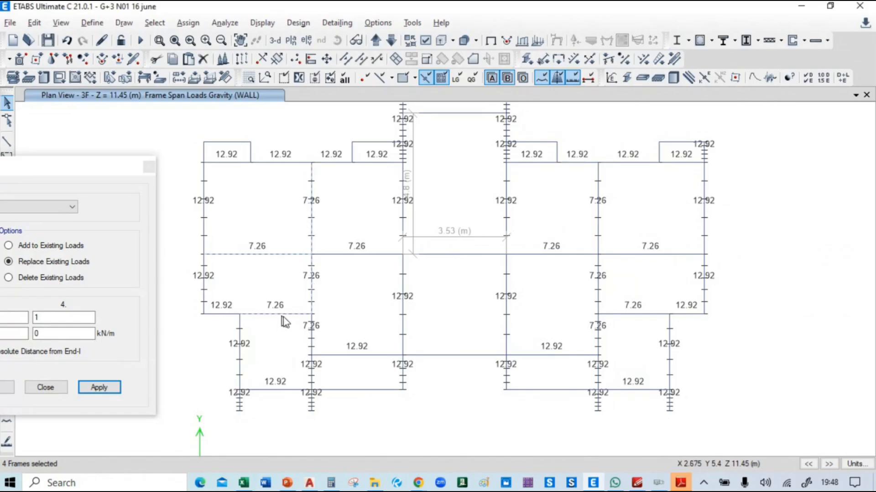
left_click(312, 334)
left_click(375, 254)
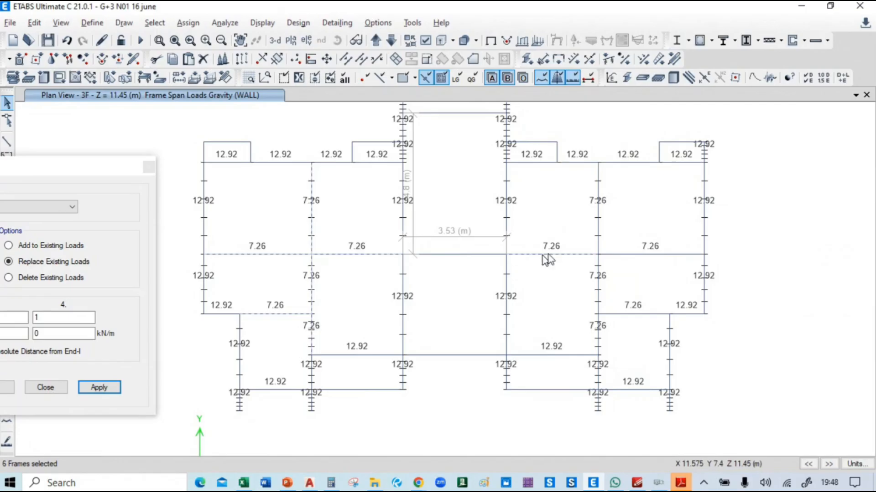
left_click(547, 254)
left_click(597, 222)
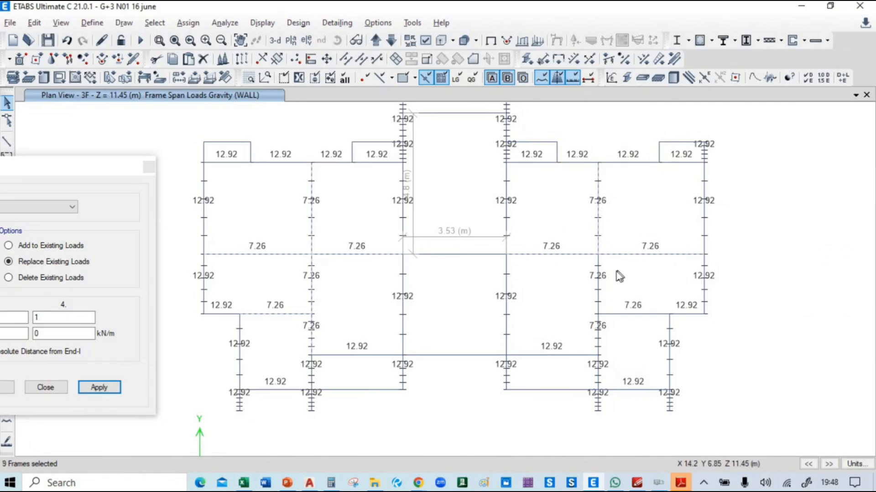
left_click(599, 283)
left_click(634, 313)
left_click(599, 336)
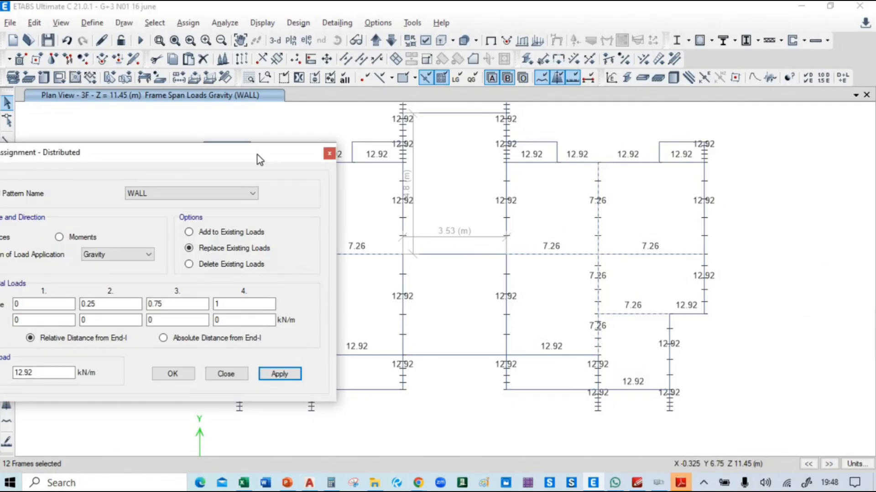
Step: Replace the WALL load on the selected inner beams with the uniform 7.13 kN/m copied from the 115 thk, 3.1 m row in Excel
key("alt+Tab")
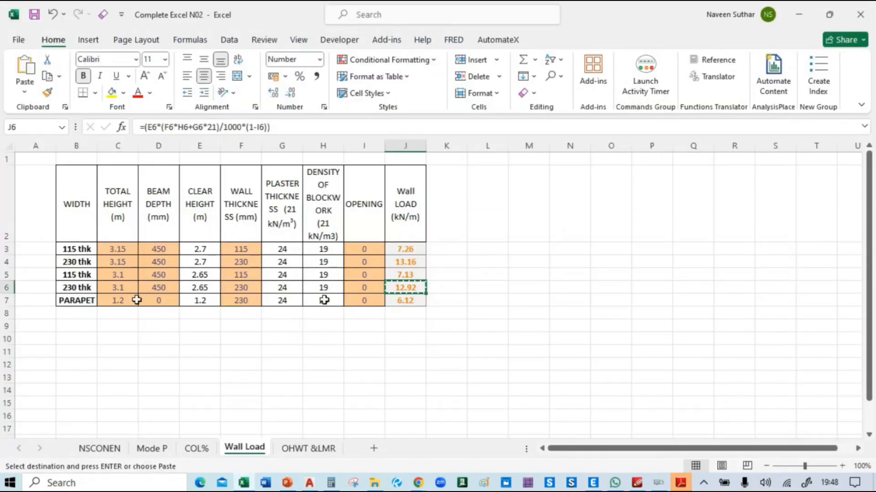
left_click(415, 275)
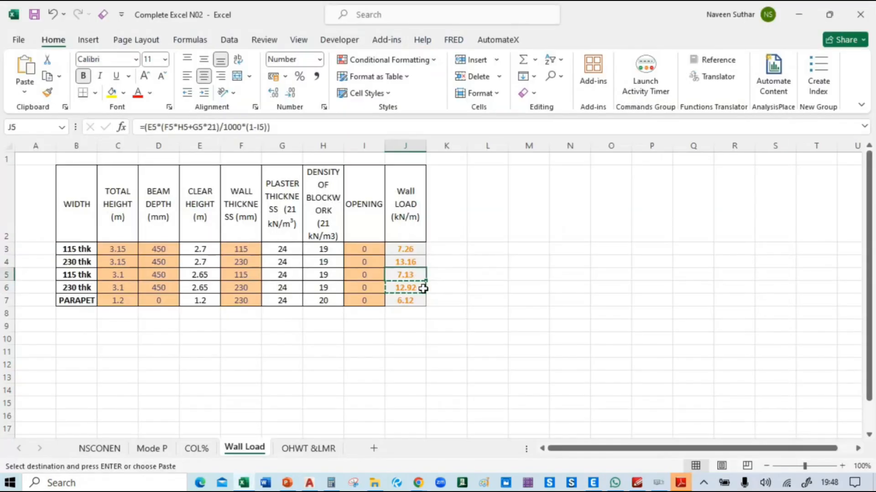
key("ctrl+c")
key("alt+Tab")
left_click_drag(48, 373, 5, 365)
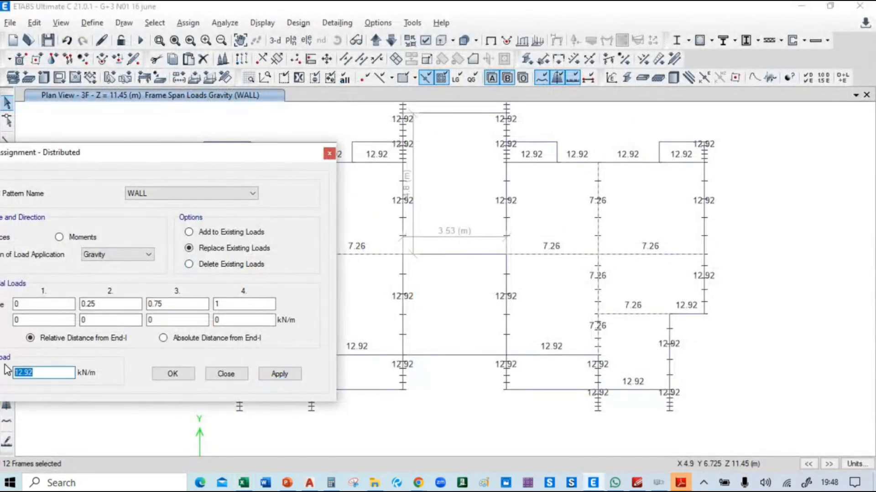
left_click(265, 374)
left_click(173, 373)
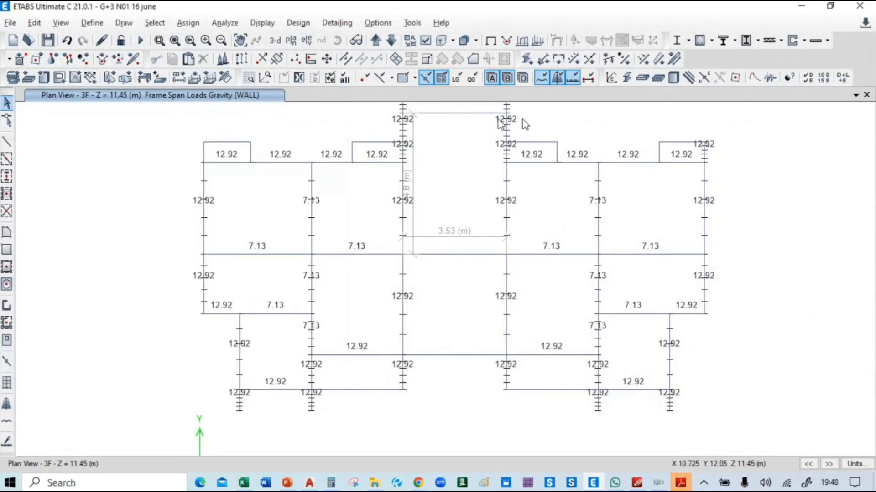
Step: Compare the WALL load values on the 2F plan with those on the 3F plan
middle_click_drag(258, 124, 261, 166)
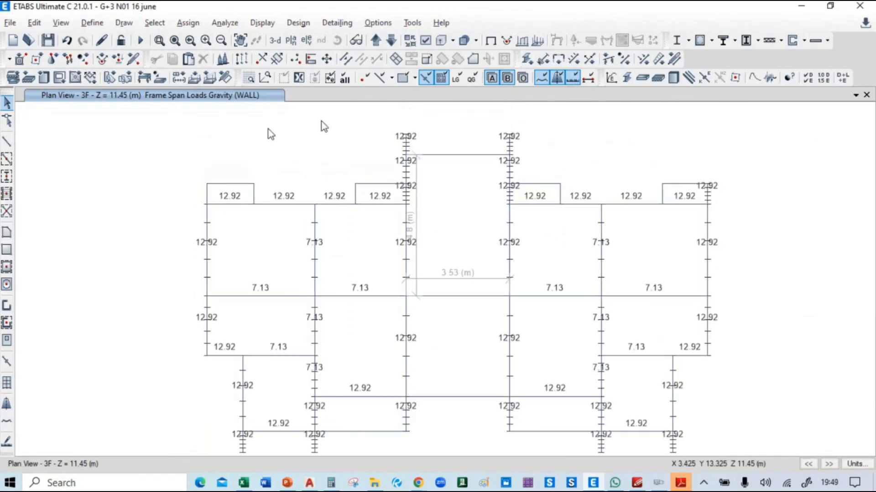
left_click(392, 41)
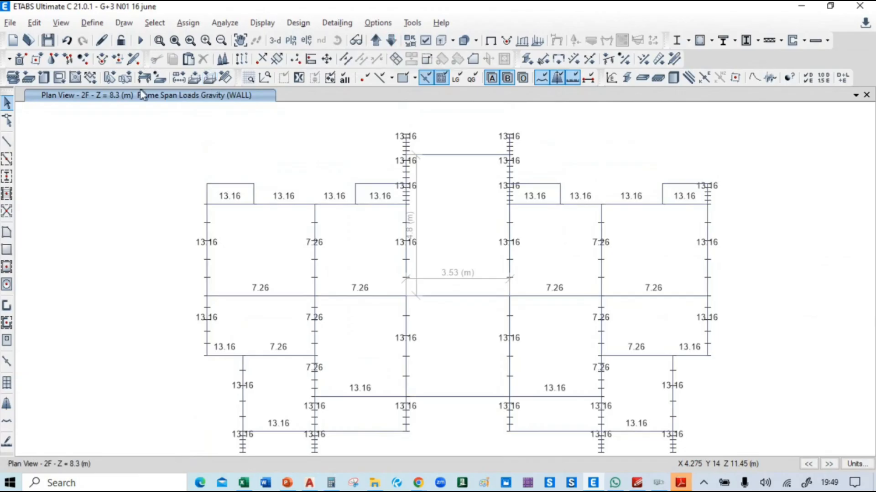
middle_click_drag(377, 276, 373, 239)
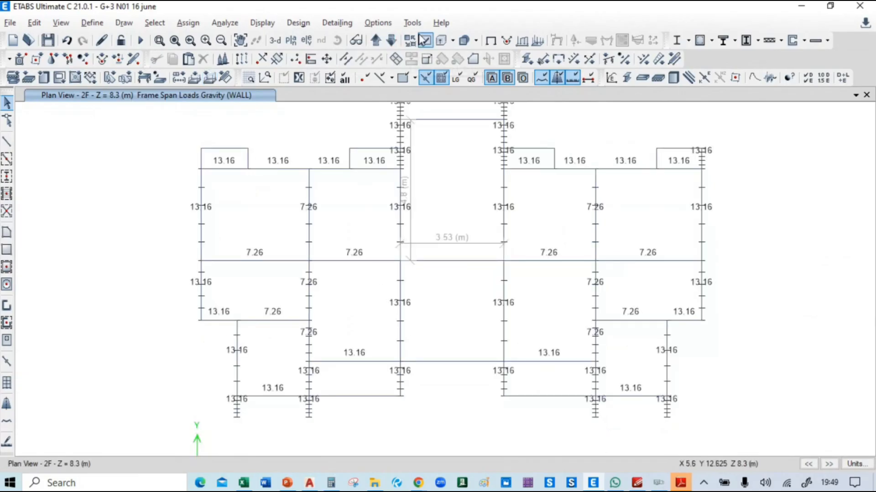
left_click(376, 41)
middle_click_drag(452, 223, 456, 255)
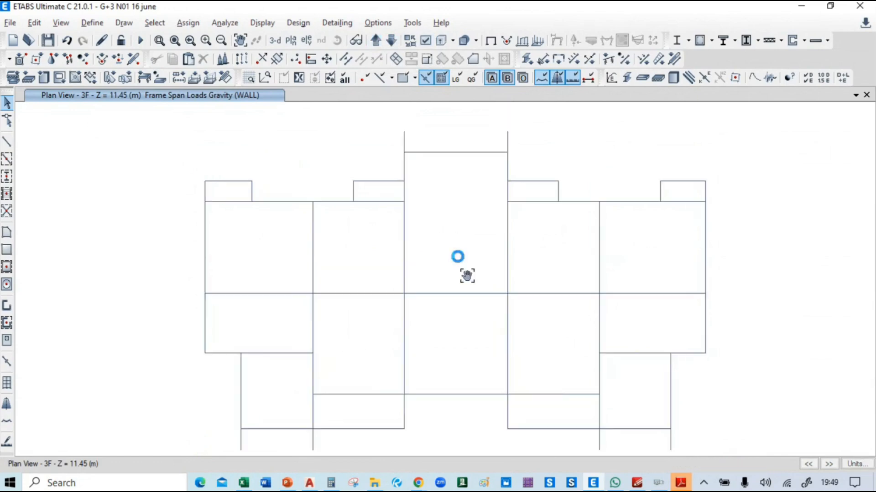
Step: Show the default 3D view and rotate the model to examine the WALL loads over all storeys
left_click(274, 41)
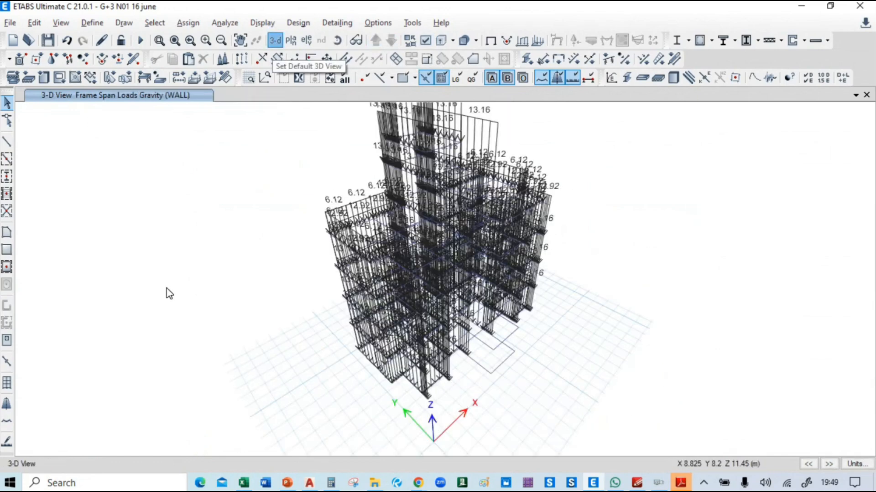
left_click(339, 41)
left_click_drag(655, 201, 623, 216)
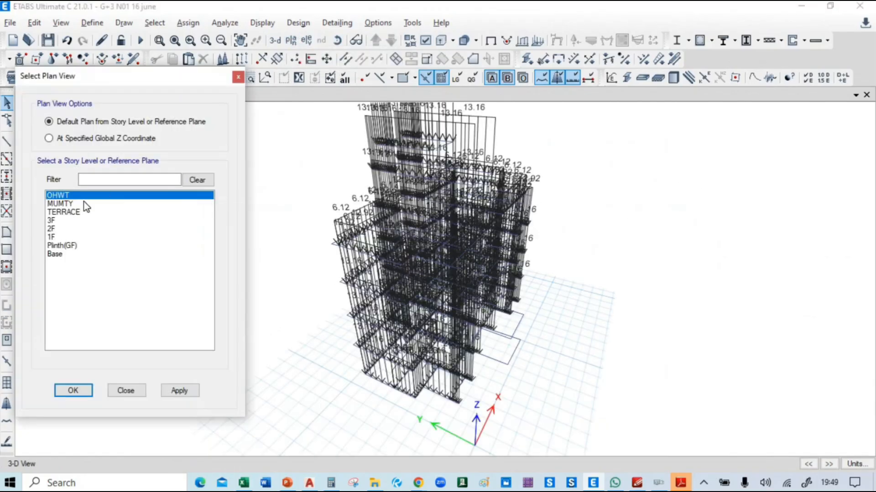
Step: Show the OHWT plan view and select all of its beams
left_click(185, 392)
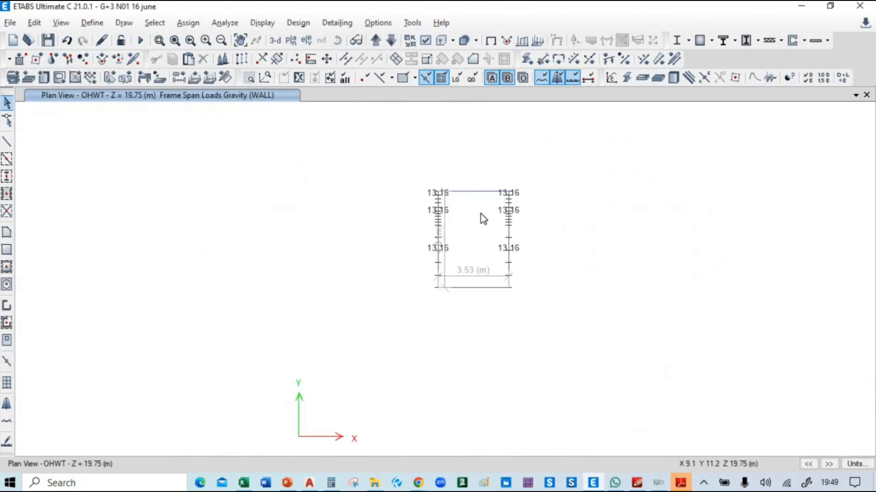
scroll(483, 219, "up", 3)
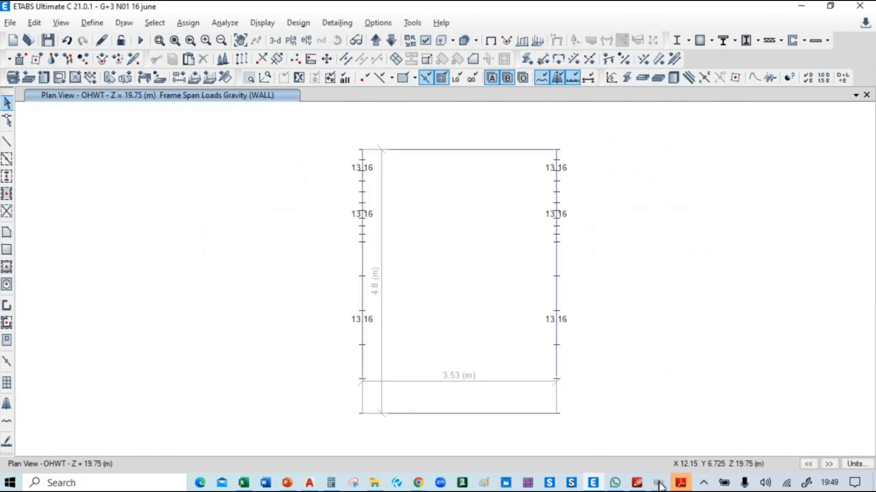
left_click_drag(343, 135, 570, 432)
left_click(188, 23)
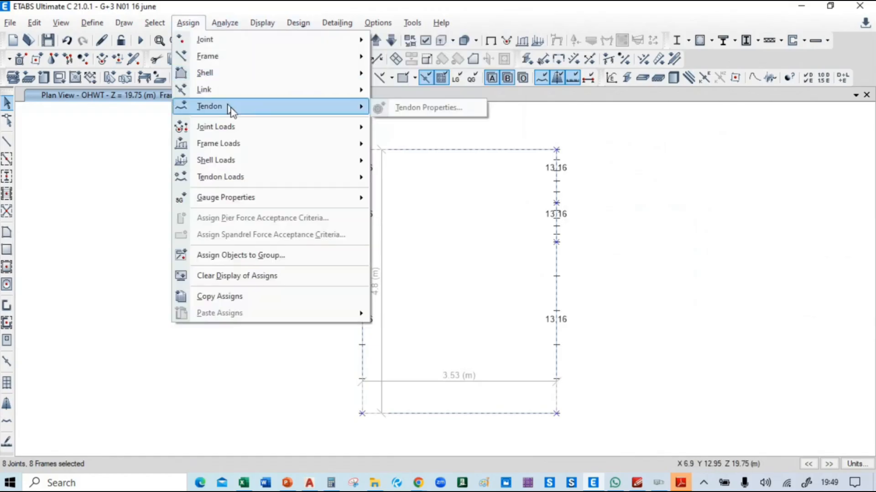
mouse_move(250, 159)
left_click(413, 177)
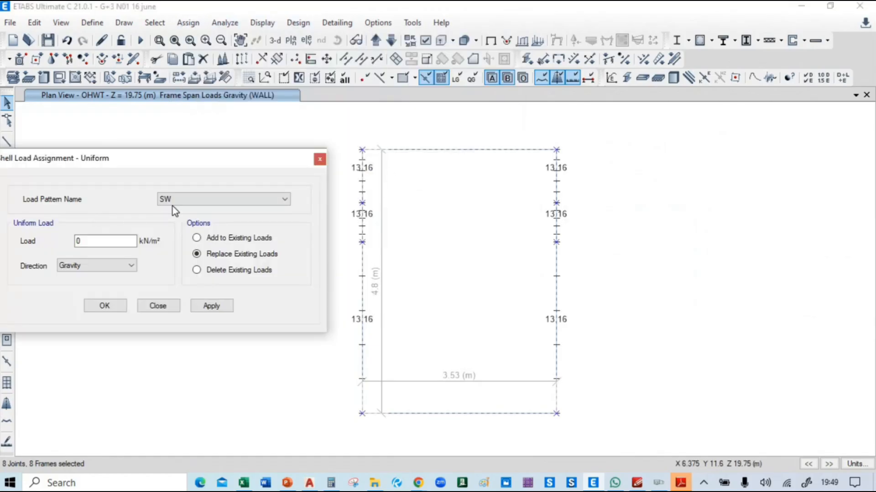
left_click(320, 159)
Step: Replace the WALL load on the selected OHWT beams with the uniform 6.12 kN/m copied from the PARAPET row in Excel
left_click(188, 23)
mouse_move(247, 144)
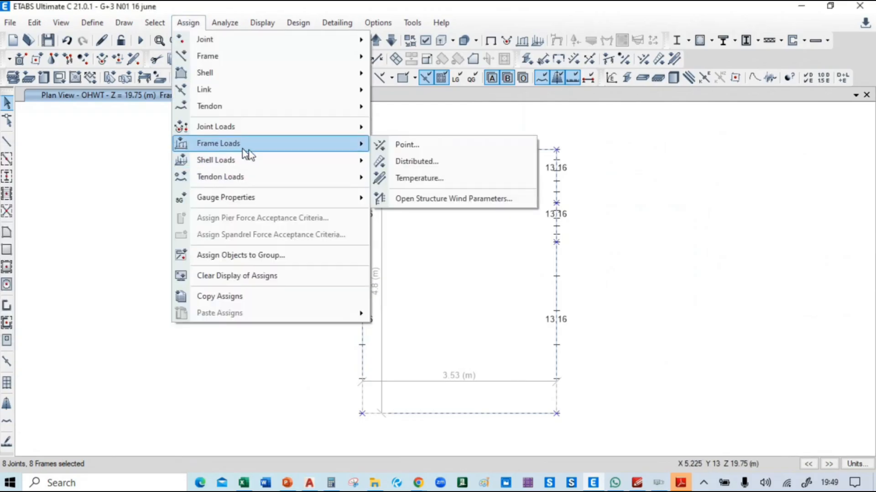
left_click(417, 162)
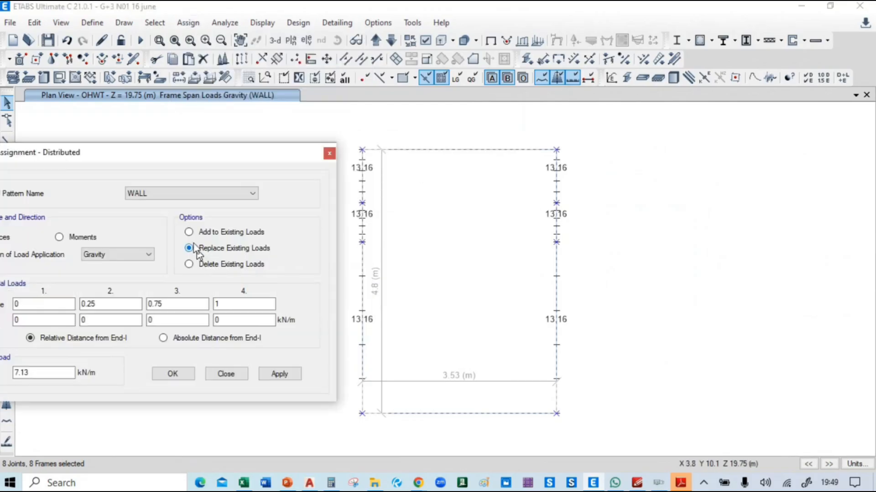
left_click_drag(161, 154, 204, 155)
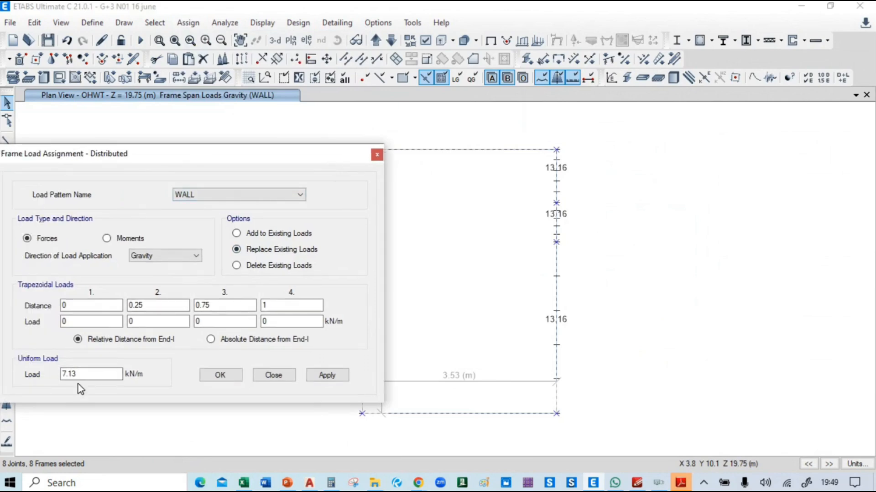
key("alt+Tab")
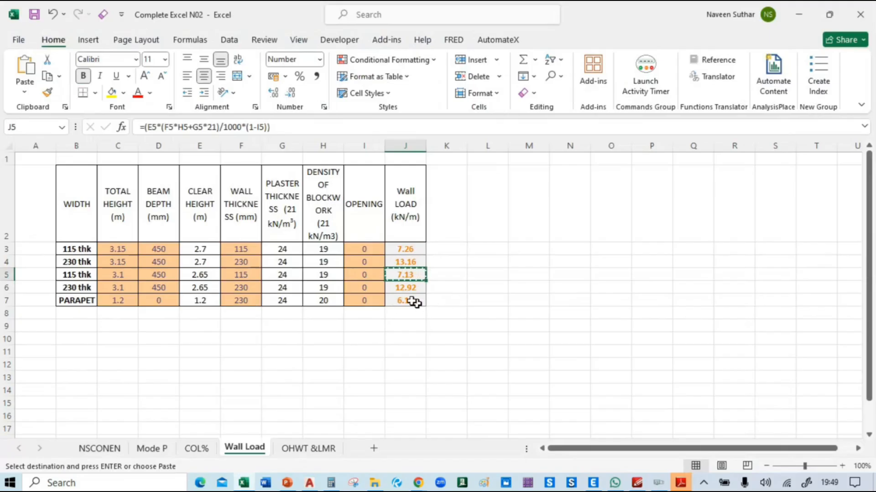
left_click(409, 300)
key("ctrl+c")
key("alt+Tab")
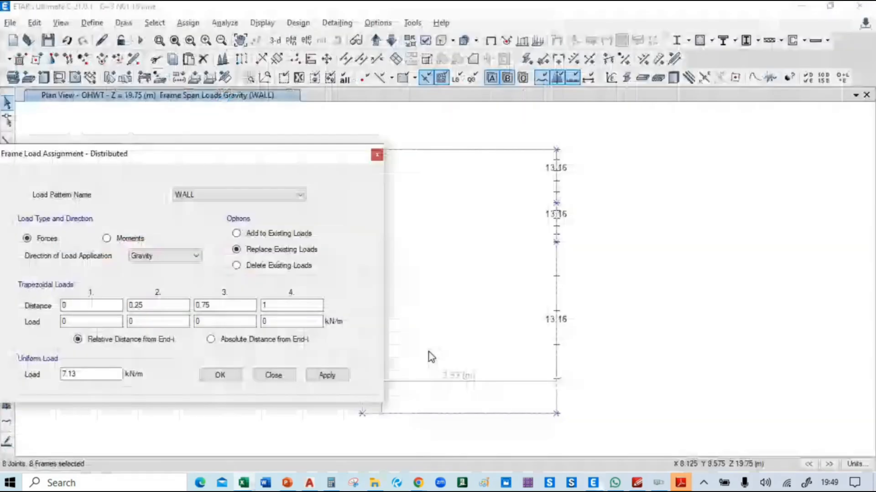
double_click(83, 379)
key("ctrl+v")
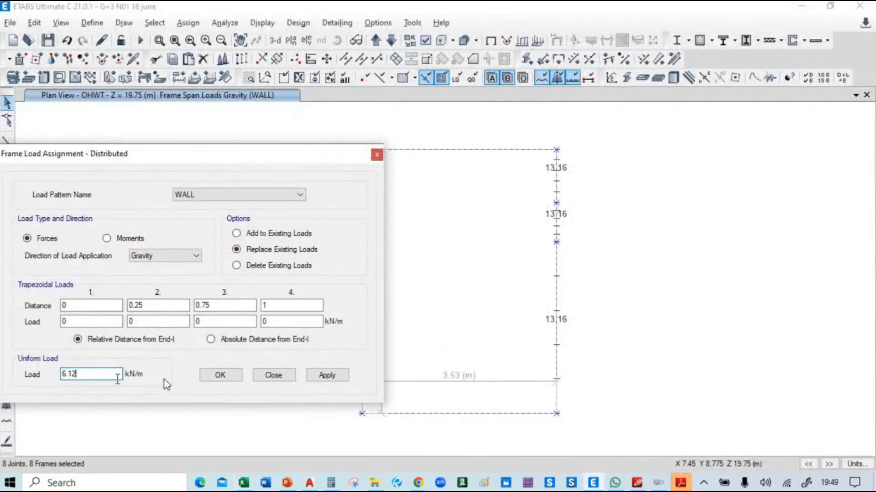
left_click(326, 378)
left_click(220, 375)
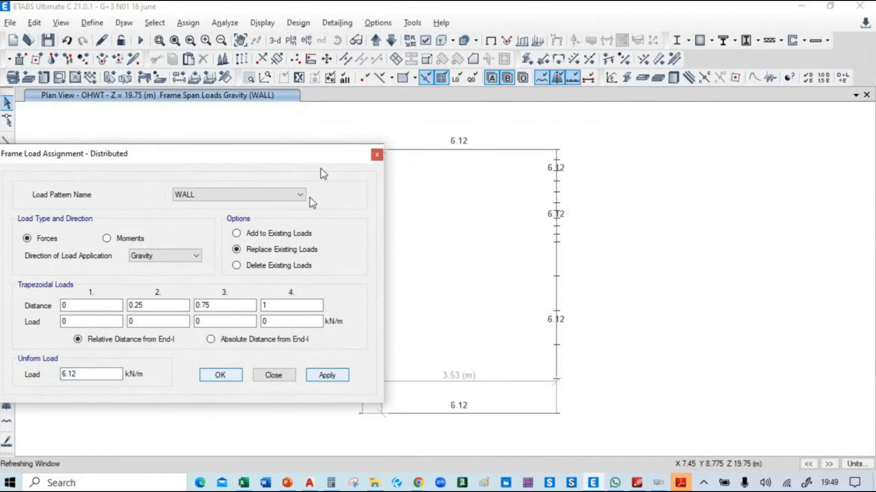
Step: Review the storey heights in the story data and compare the WALL loads on the MUMTY and TERRACE plans
left_click(391, 41)
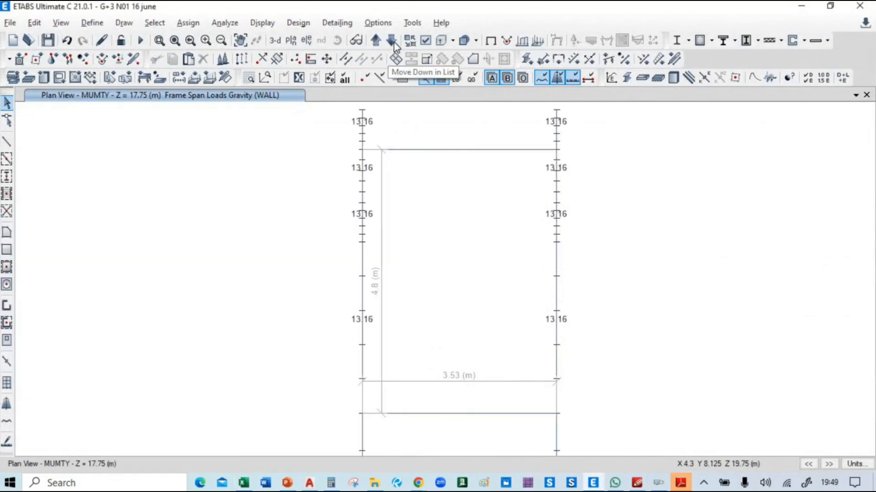
left_click(86, 24)
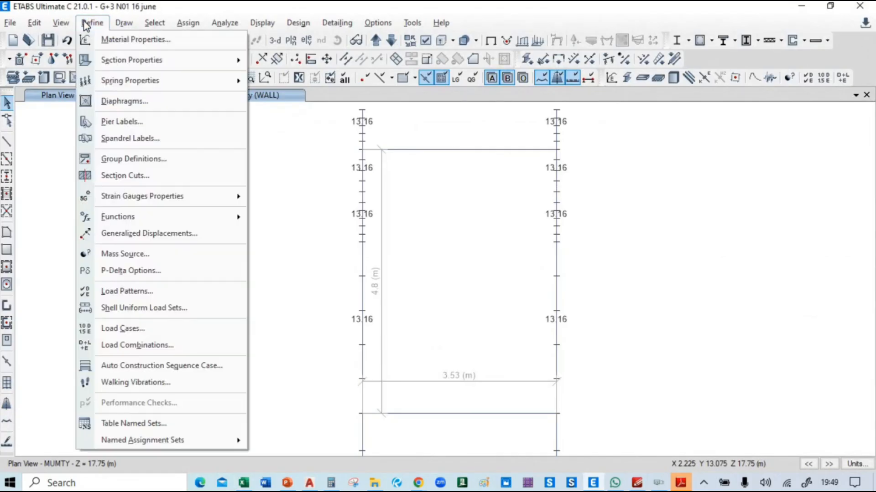
left_click(117, 143)
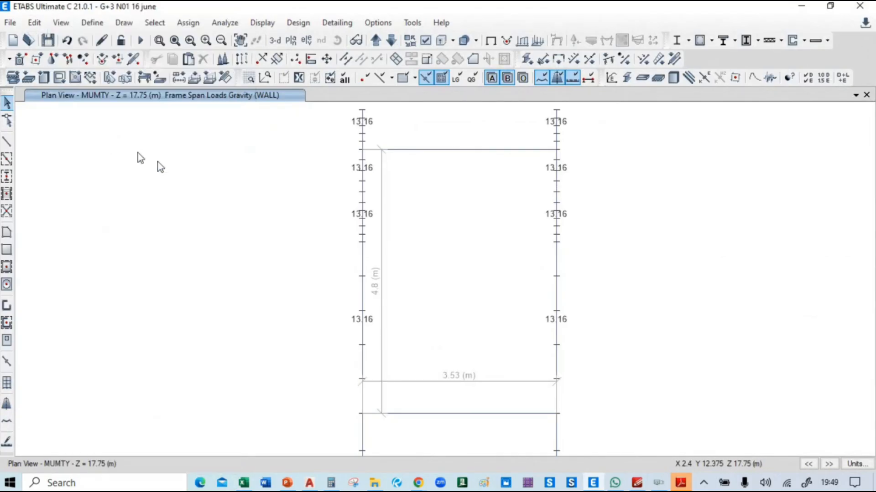
left_click(505, 112)
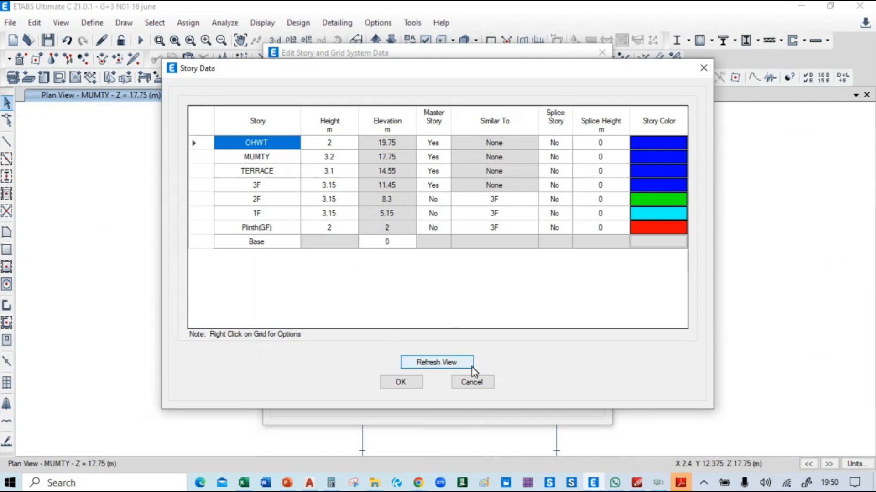
left_click(472, 385)
left_click(471, 400)
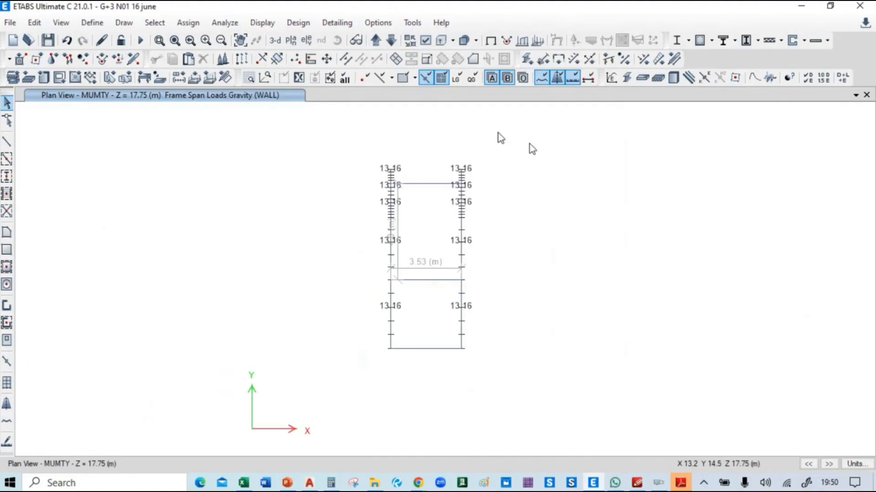
left_click(391, 41)
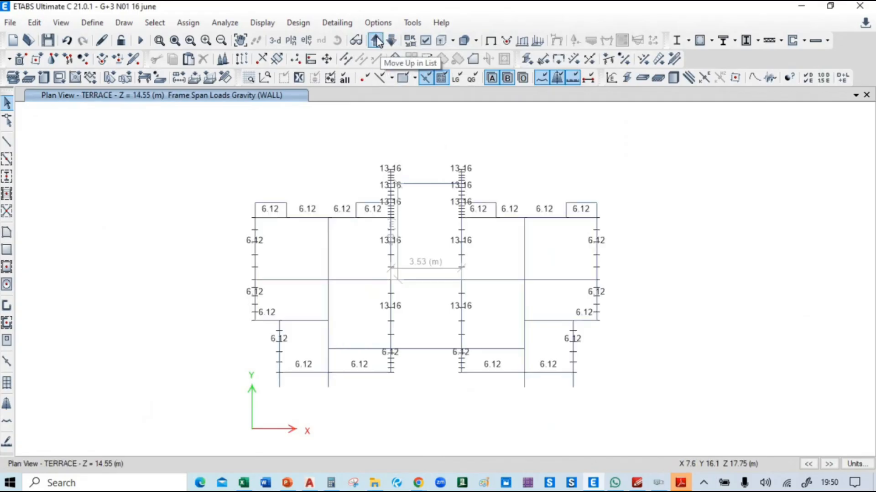
left_click(375, 41)
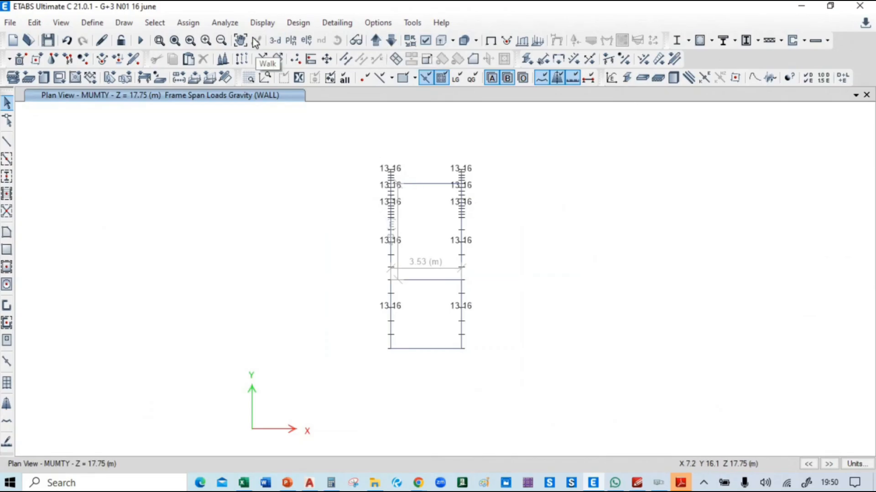
Step: Show the model in 3D, rotate it slightly and make all objects visible again
left_click(275, 40)
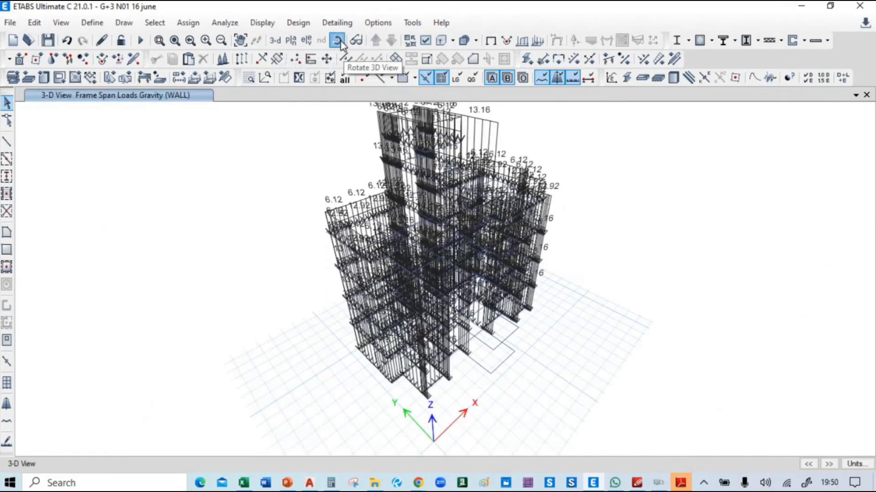
left_click(337, 40)
left_click_drag(649, 354, 552, 339)
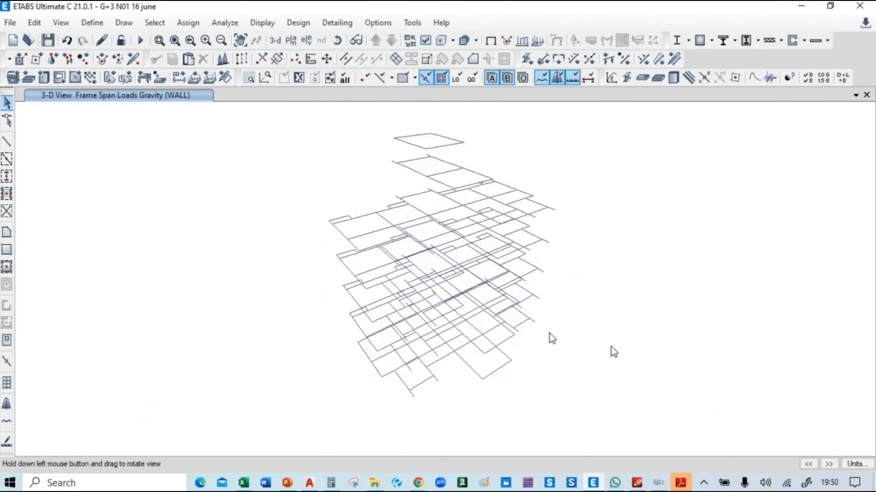
right_click(191, 177)
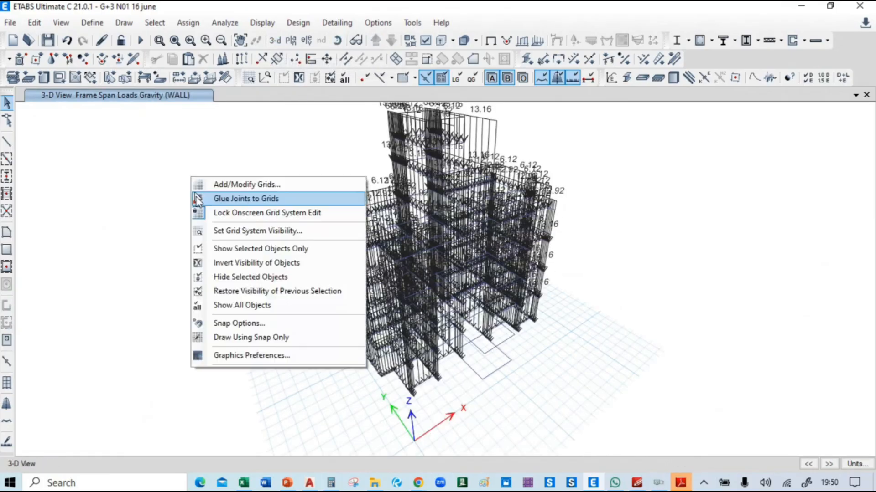
left_click(243, 307)
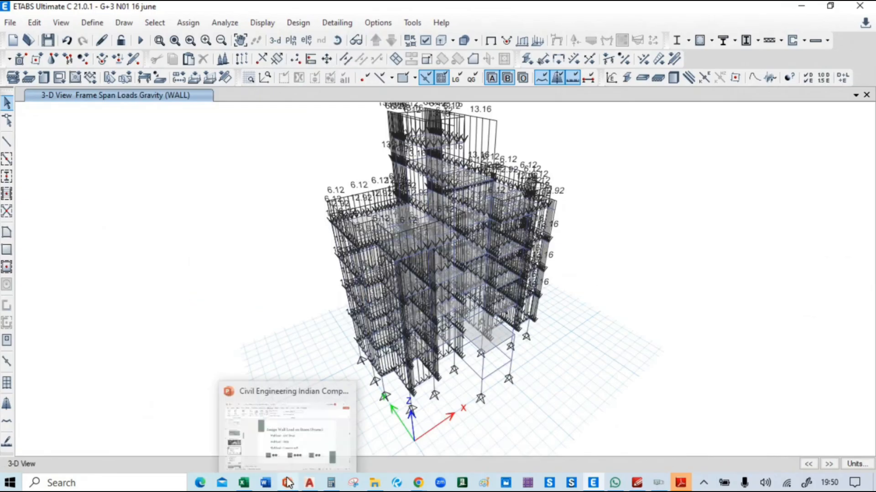
Step: Switch to PowerPoint, read the slide on modifying the earthquake and wind loads, and return to ETABS
left_click(286, 463)
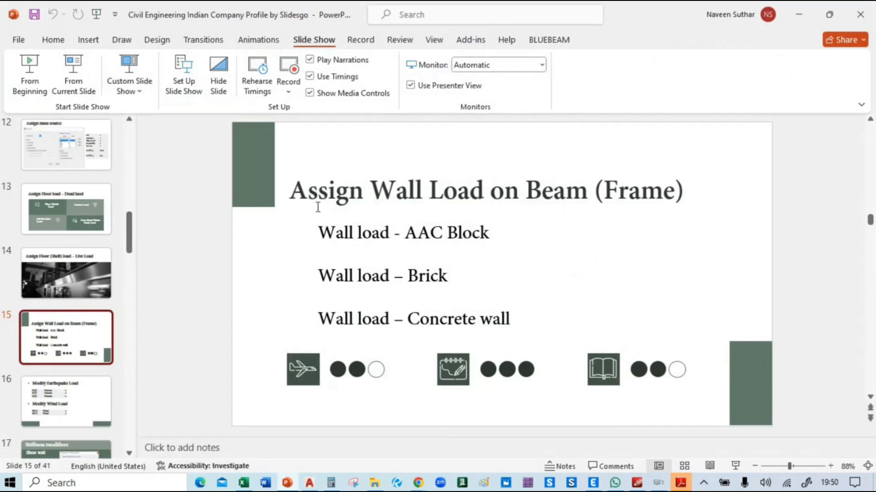
scroll(318, 207, "down", 1)
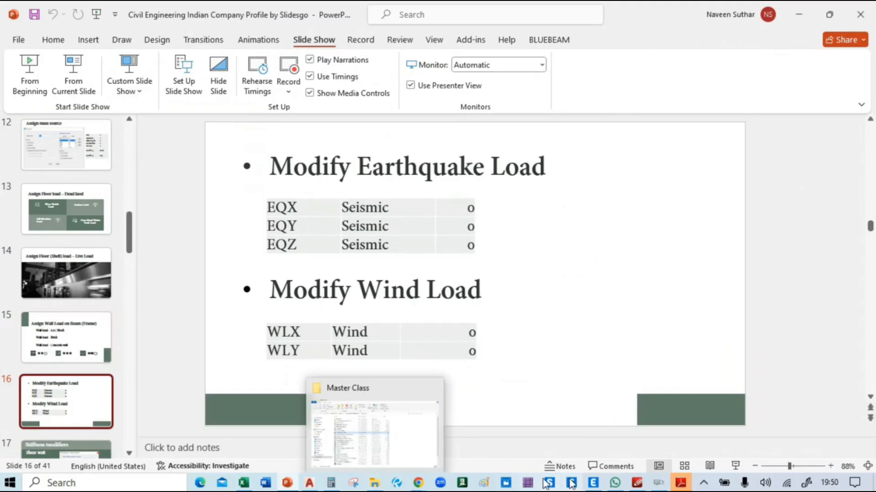
mouse_move(593, 483)
left_click(582, 426)
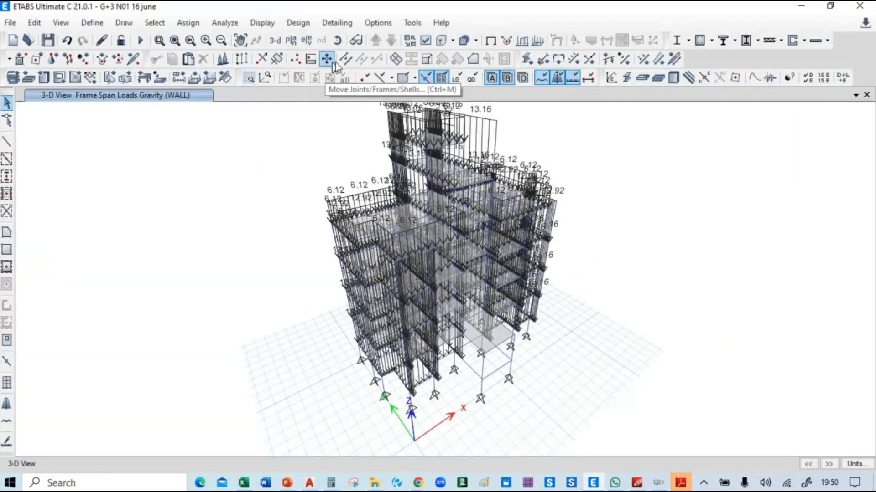
Step: Show the undeformed model and set the EQX lateral load to X Dir + Eccentricity only, with TERRACE as the top story
left_click(490, 41)
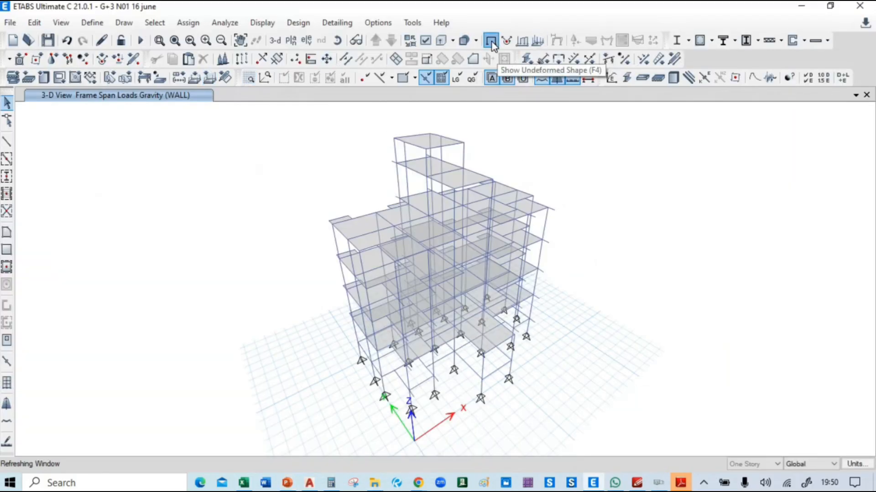
left_click(94, 23)
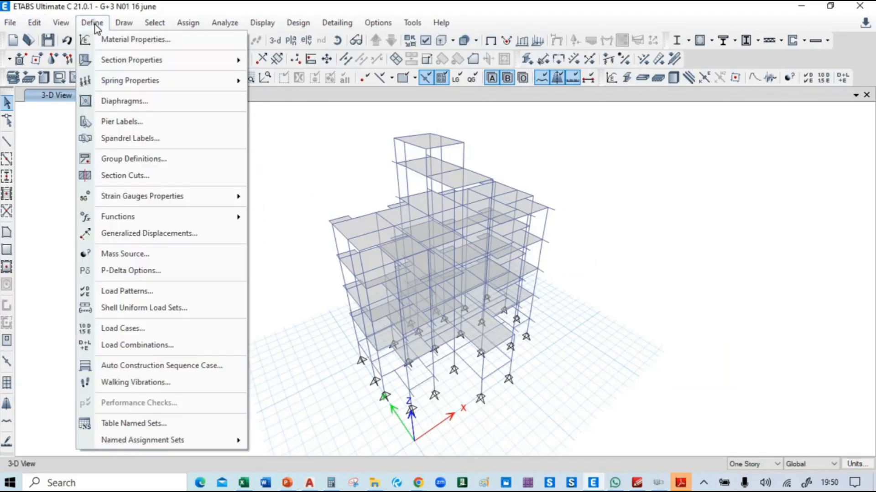
left_click(137, 292)
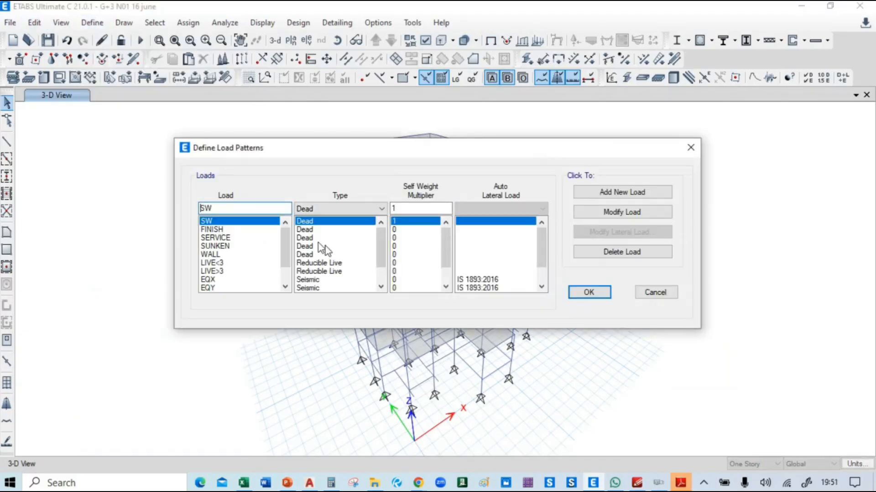
scroll(228, 259, "down", 2)
left_click(210, 255)
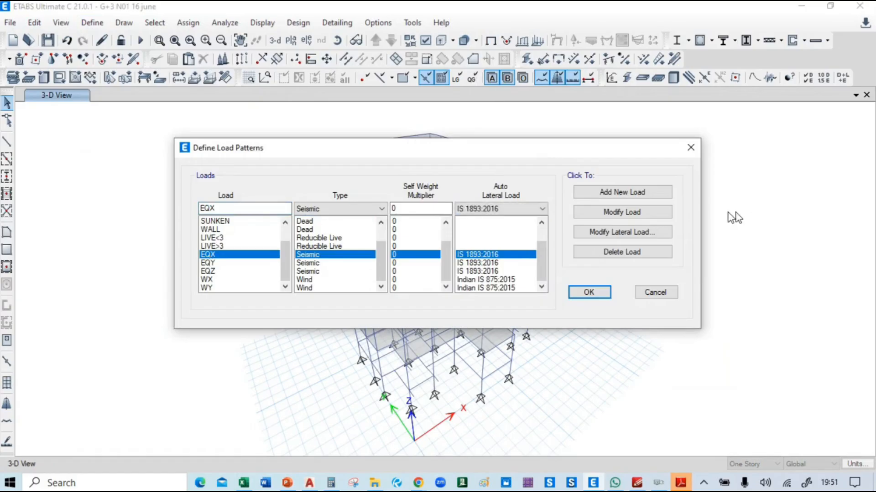
left_click(632, 234)
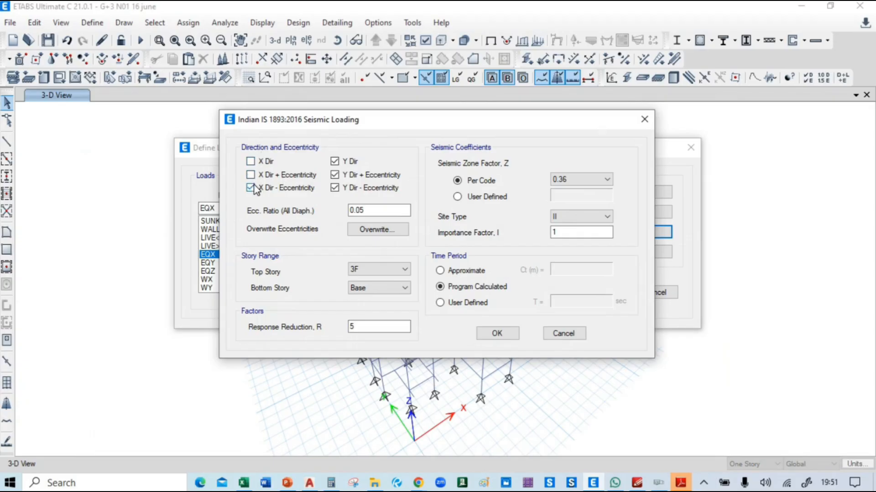
left_click(335, 187)
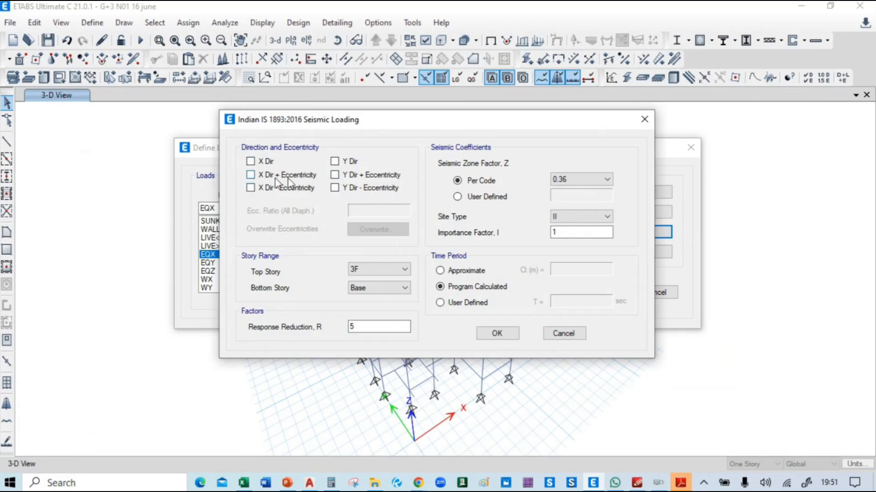
left_click(251, 176)
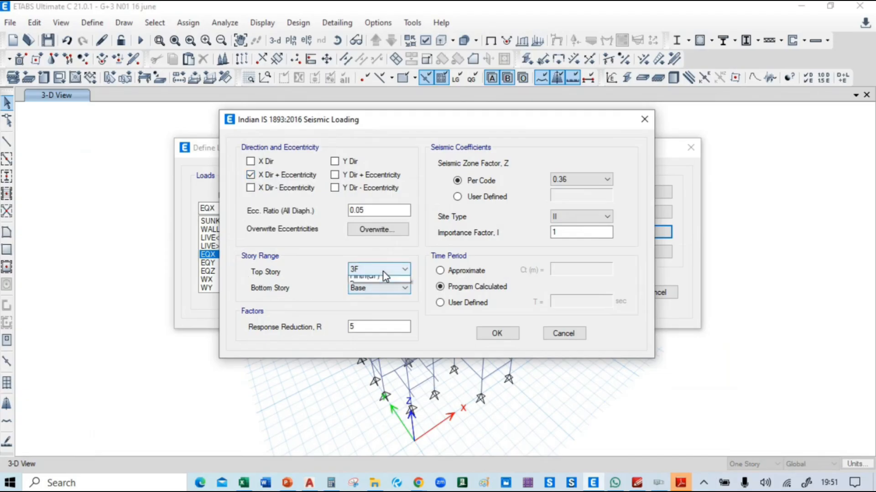
left_click(383, 272)
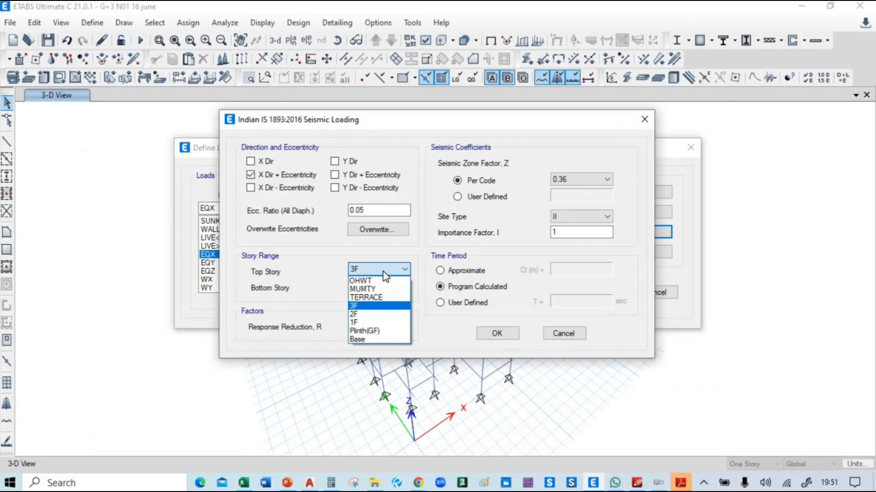
left_click(367, 298)
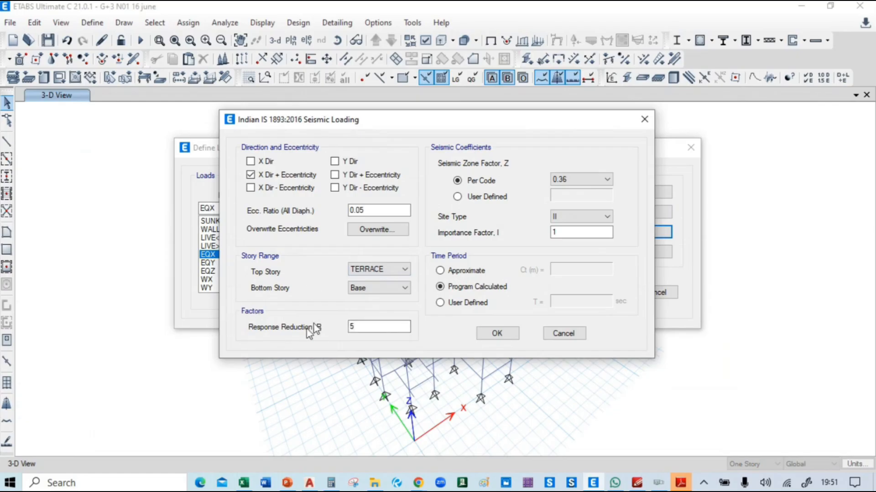
Step: Switch to File Explorer and browse to the Indian folder inside the CODES folder on the E: drive
mouse_move(375, 481)
left_click(377, 423)
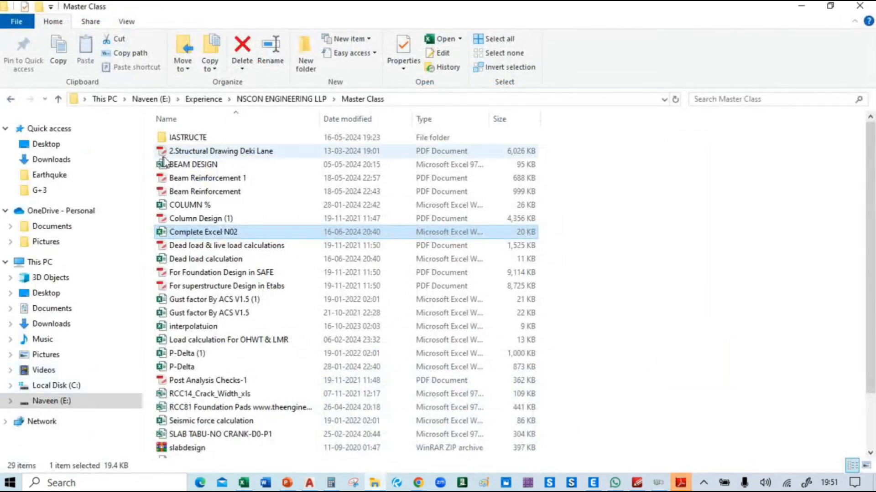
left_click(12, 99)
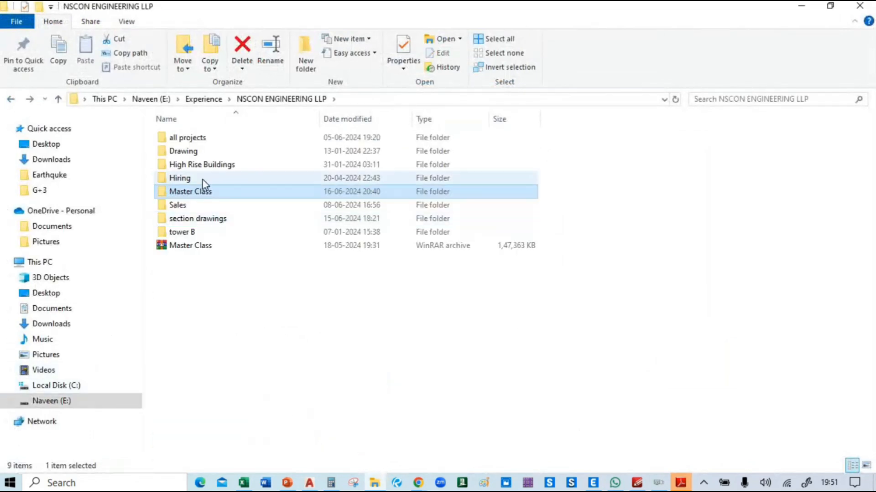
double_click(192, 196)
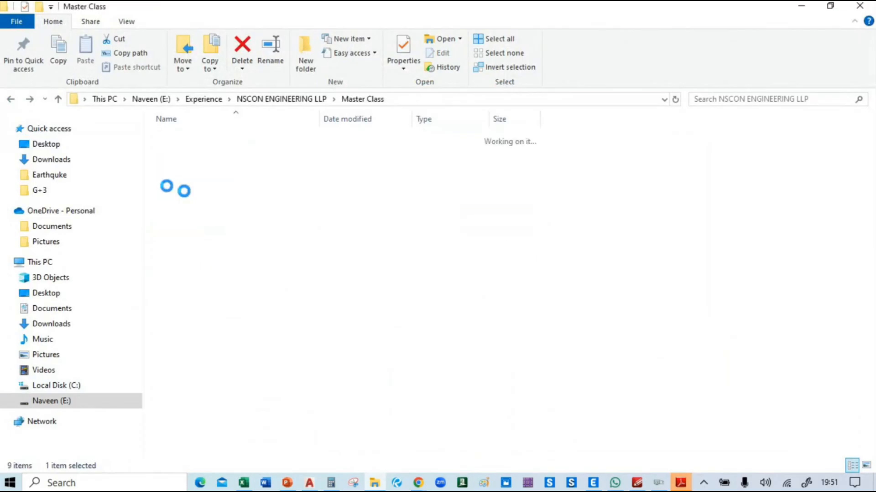
left_click(10, 101)
left_click(11, 102)
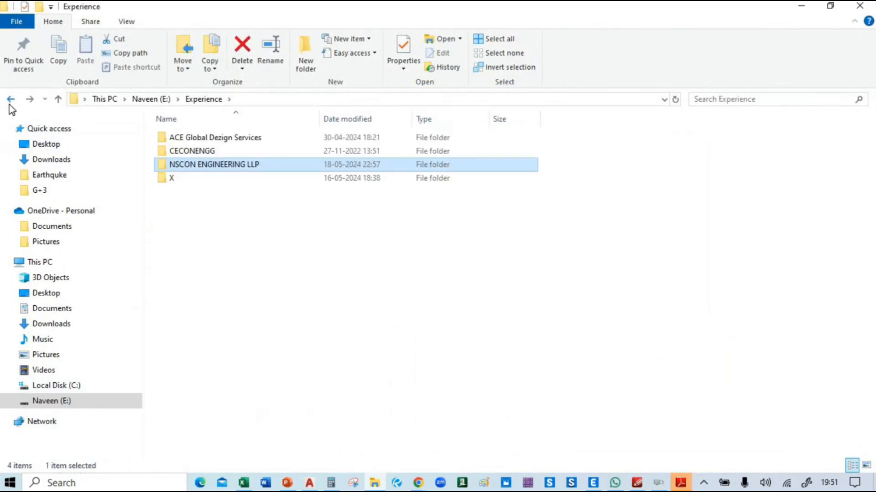
left_click(10, 100)
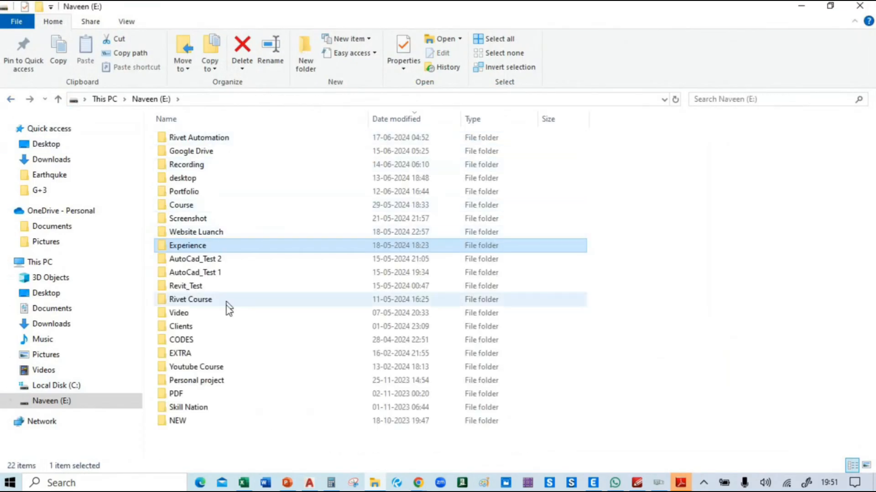
double_click(207, 341)
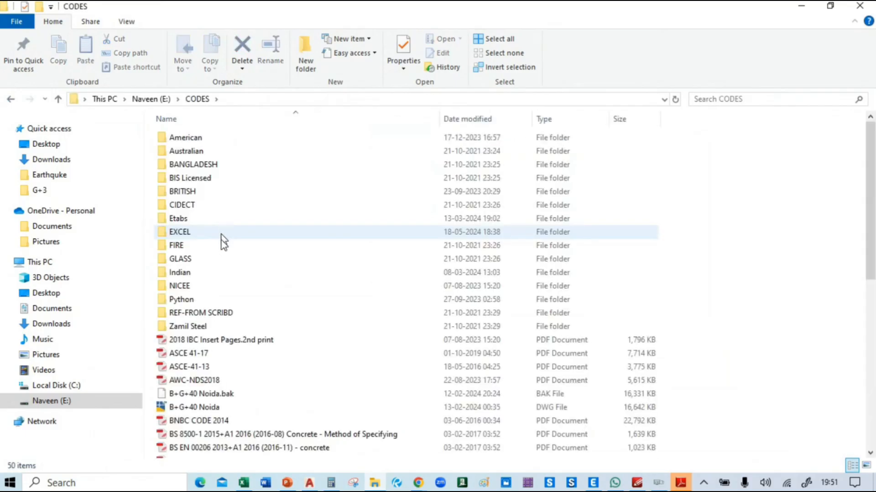
double_click(217, 277)
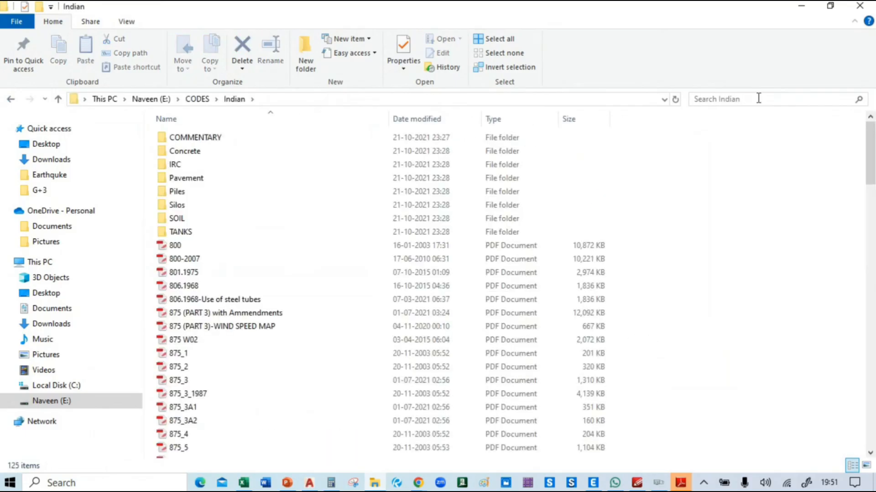
Step: Search the Indian codes folder for 1893 and open the 1893_1-2016 PDF in PDF-XChange Editor
left_click(758, 98)
type("1893")
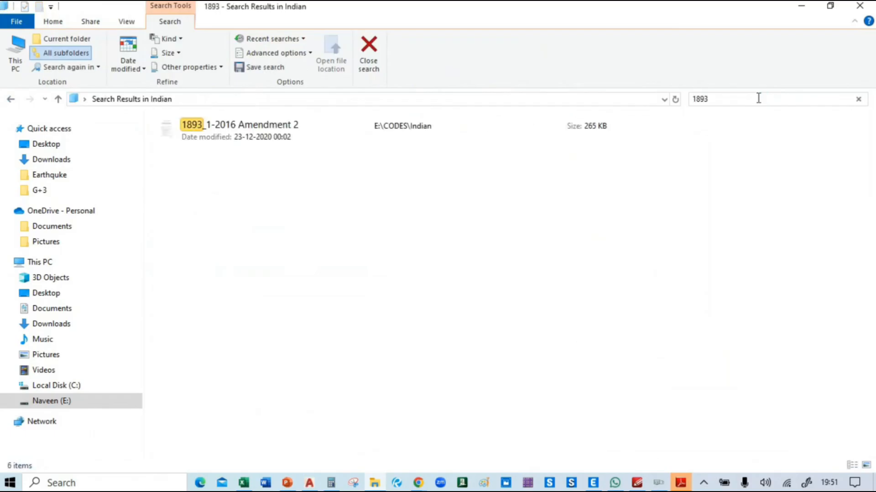
left_click(275, 137)
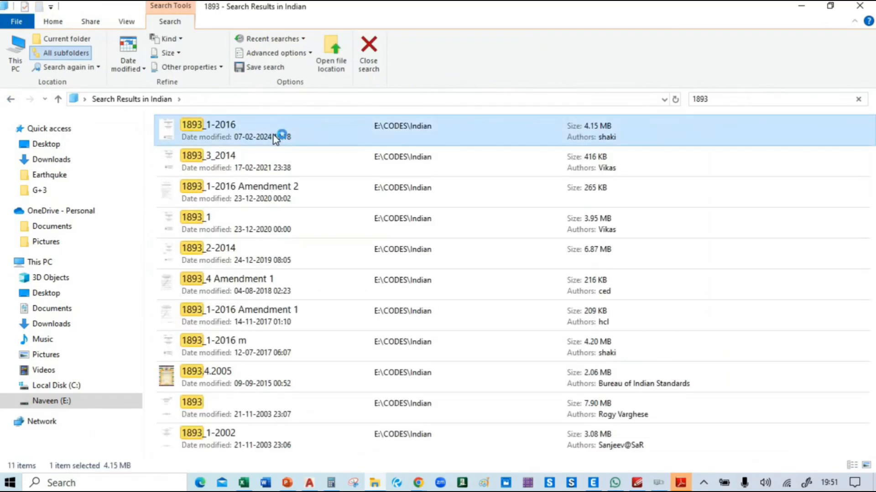
double_click(278, 137)
left_click(400, 8)
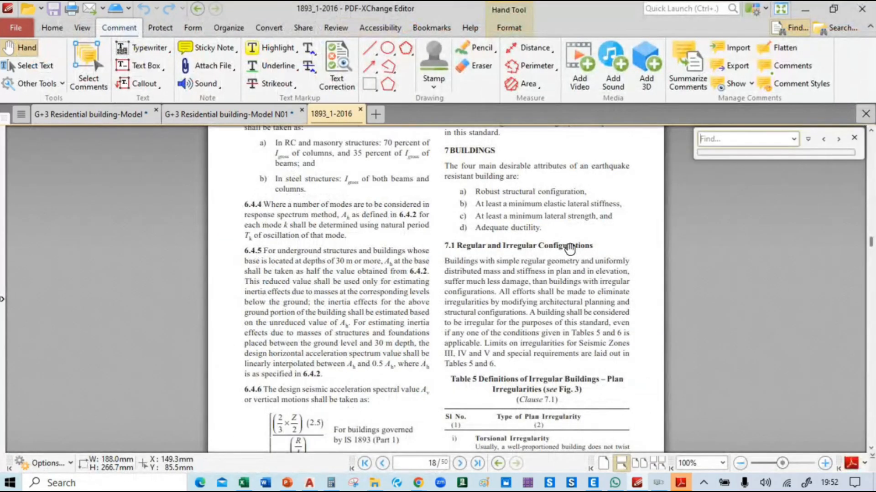
Step: Search the IS 1893 PDF for "response reduction", checking the R factor's name in the ETABS seismic loading dialog
type("respon")
key("alt+Tab")
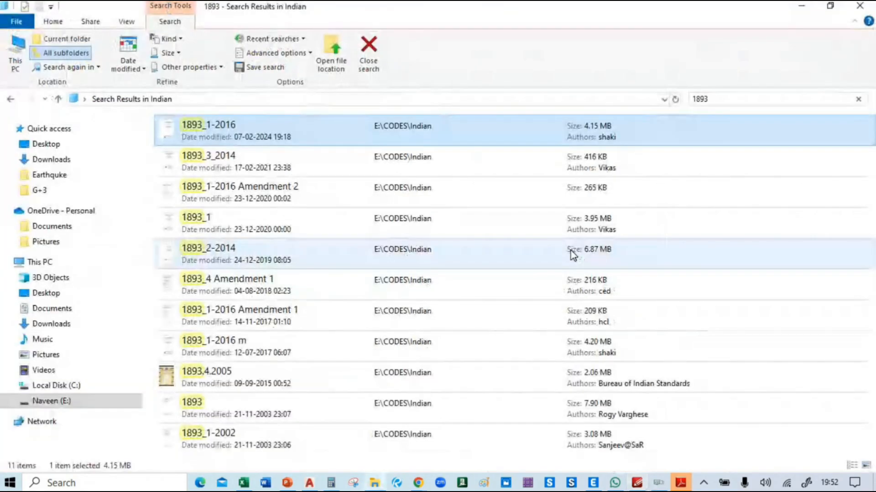
mouse_move(680, 483)
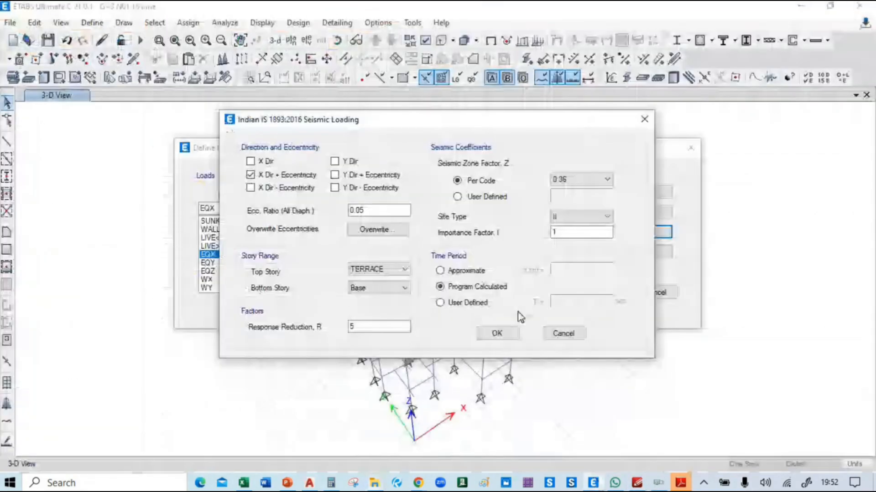
left_click(593, 483)
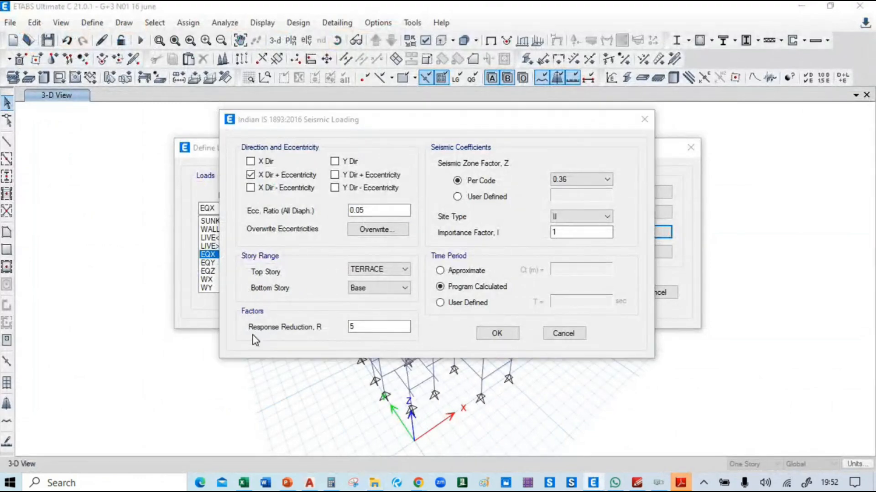
key("alt+Tab")
key("alt+Tab")
key("alt+Tab")
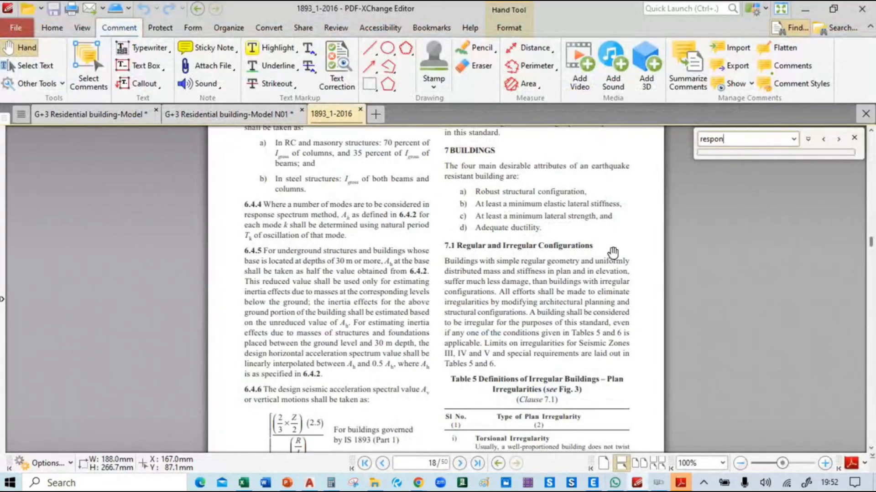
type("se reduction")
key("Return")
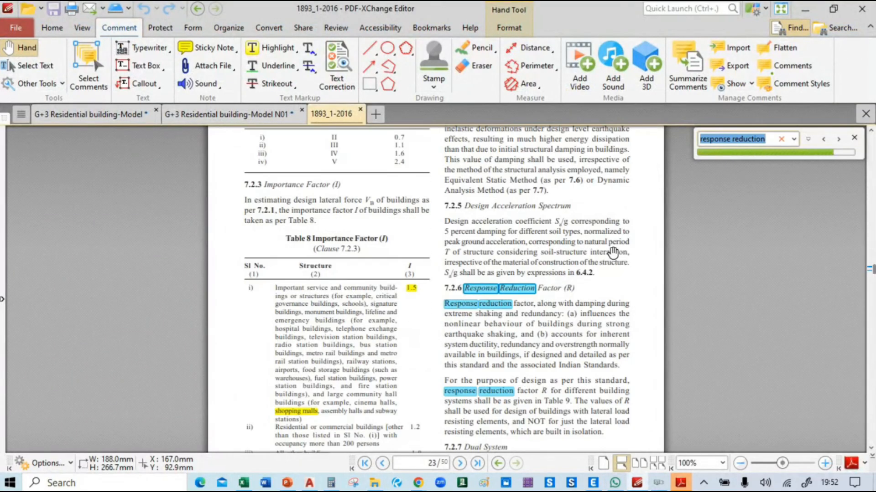
Step: Read Table 9 of IS 1893 for the response reduction factors of moment frame and braced frame systems
scroll(405, 250, "down", 5)
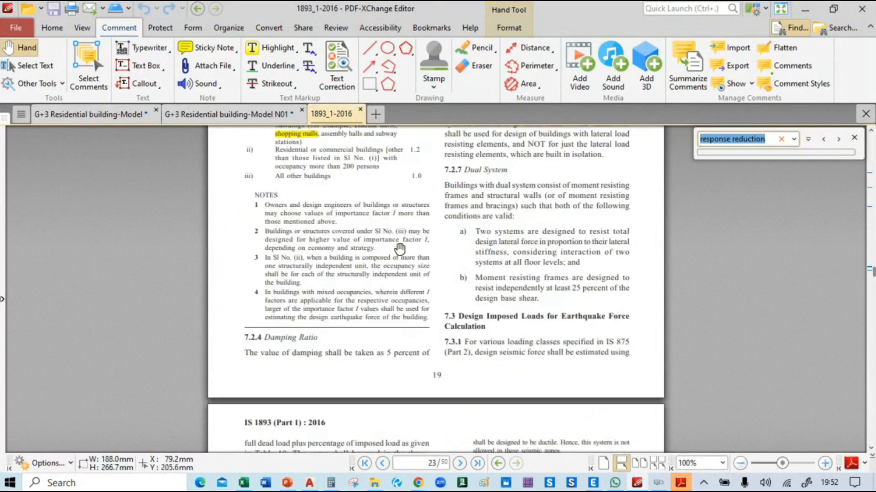
scroll(405, 250, "down", 8)
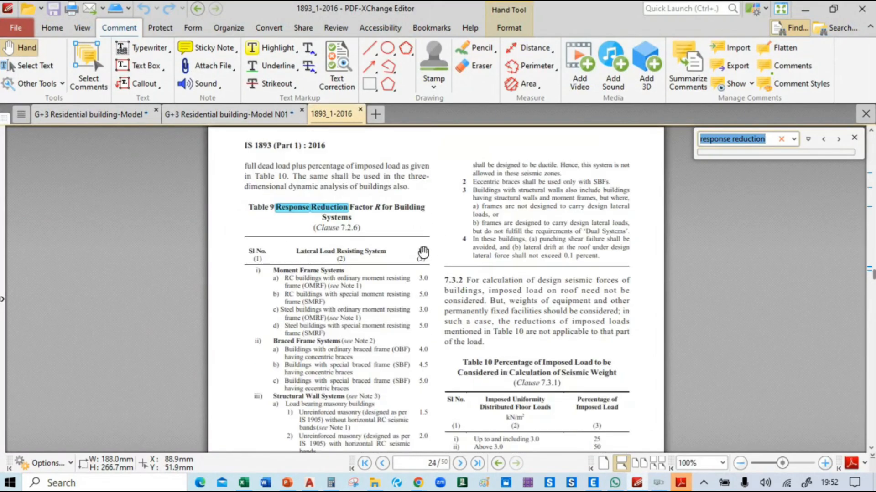
scroll(423, 251, "up", 2)
scroll(321, 187, "up", 3, "ctrl")
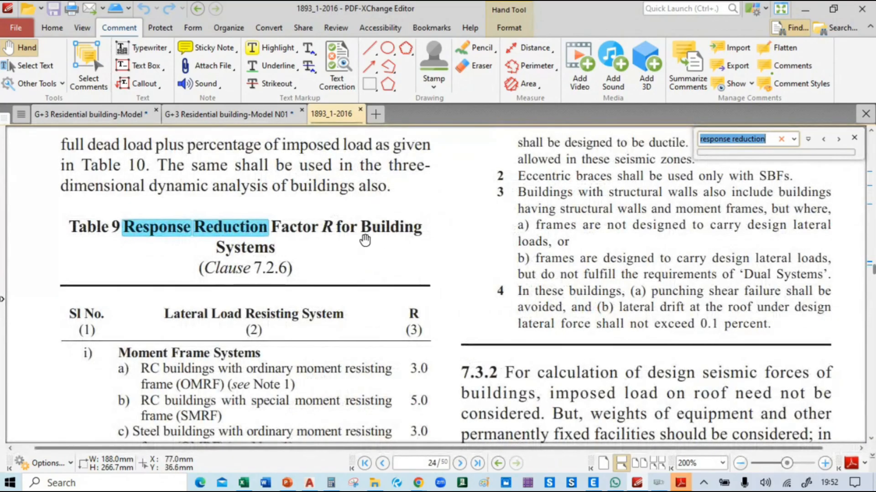
scroll(371, 182, "down", 3)
scroll(350, 194, "down", 1, "ctrl")
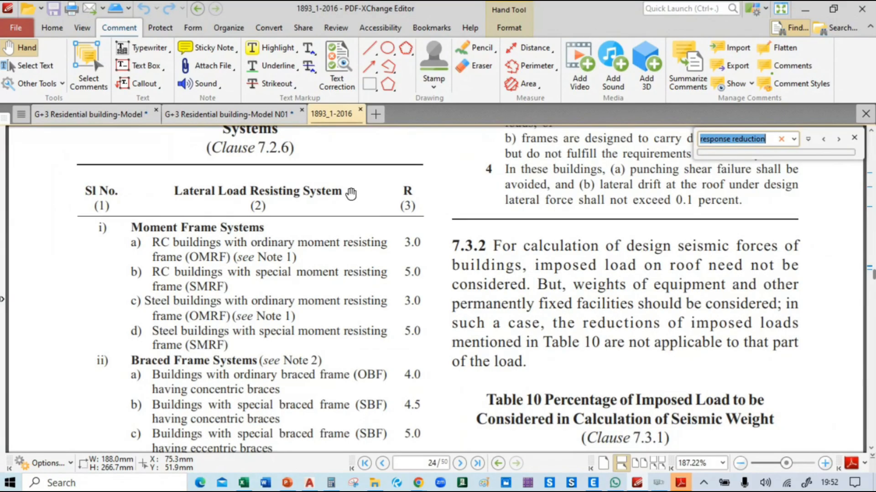
Step: Check the ETABS seismic settings against Table 9, then switch to AutoCAD and inspect the beam and column layout around the staircase
key("alt+Tab")
key("alt+Tab")
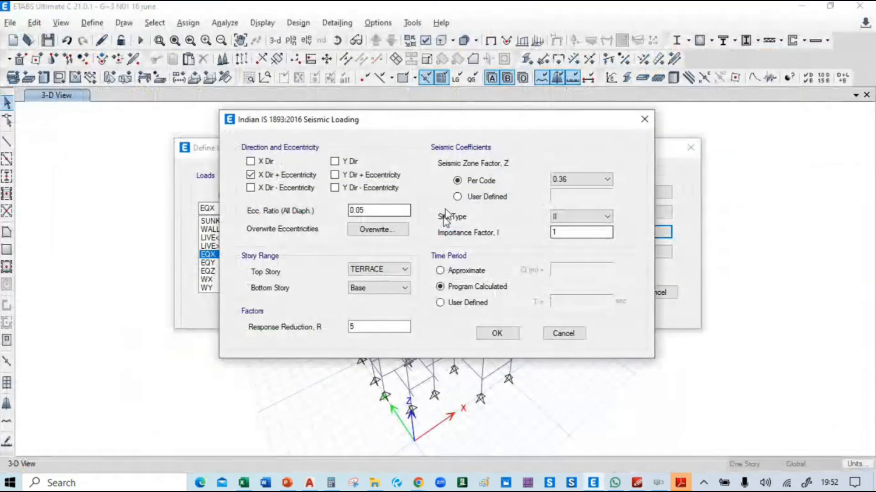
key("alt+Tab")
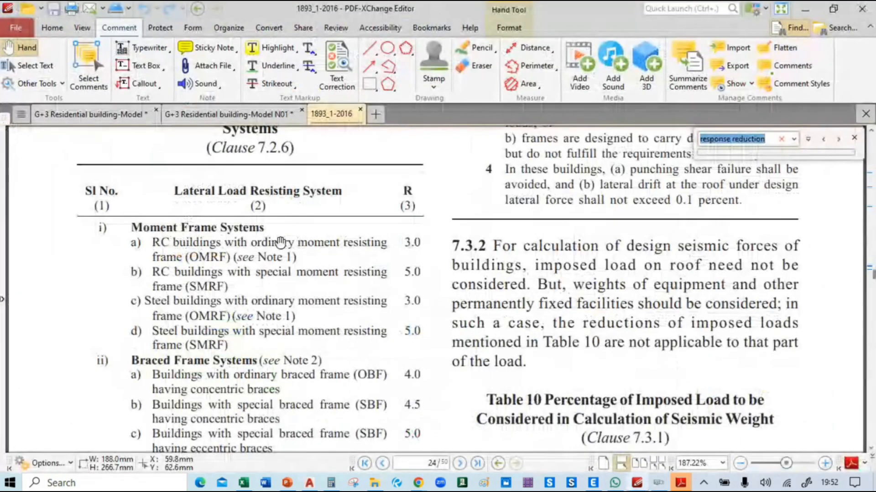
key("alt+Tab")
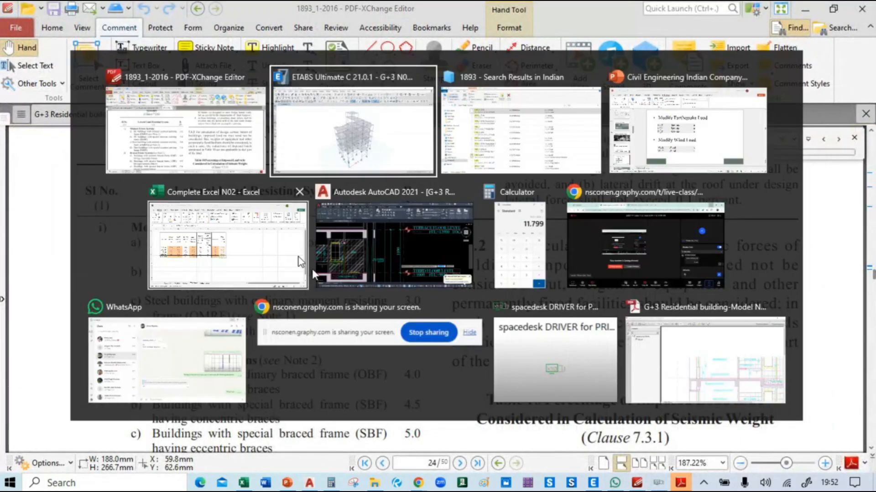
left_click(387, 265)
scroll(433, 238, "down", 5)
scroll(349, 226, "up", 6)
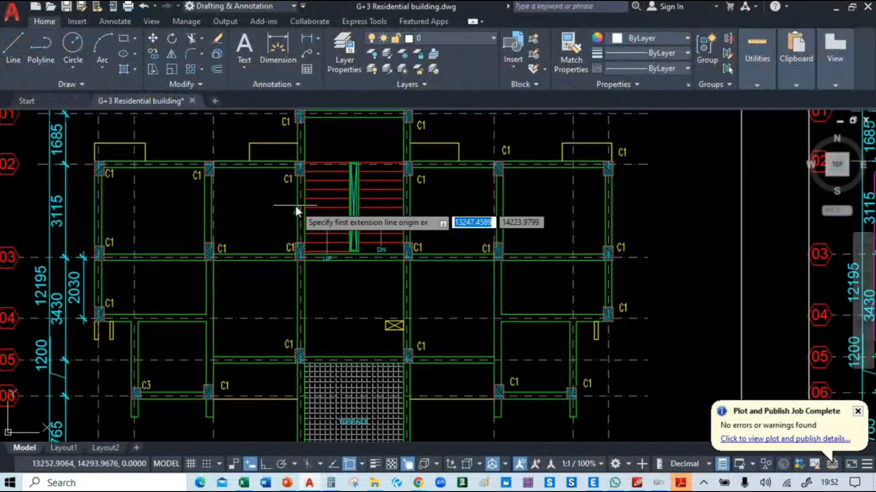
mouse_move(574, 280)
middle_mouse_down()
mouse_move(584, 148)
mouse_move(573, 336)
mouse_move(570, 310)
middle_mouse_up()
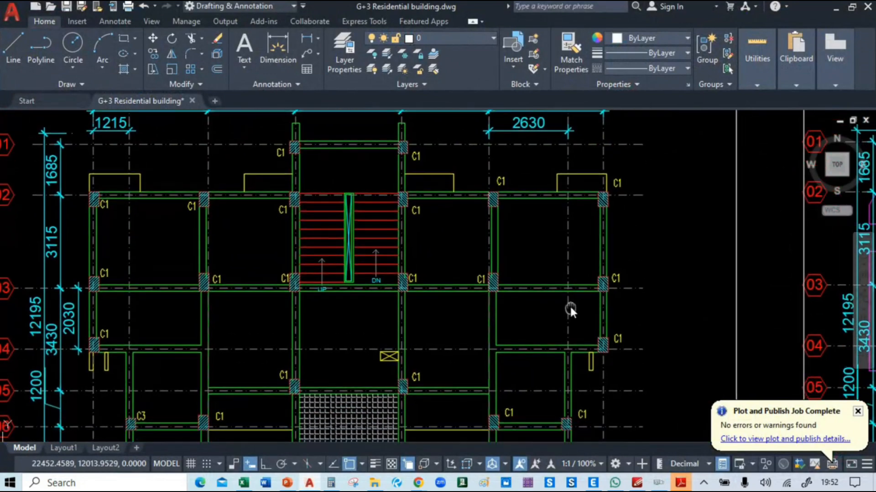
Step: Return to Table 9 in the PDF, then check the Response Reduction value of EQX in ETABS
key("alt+Tab")
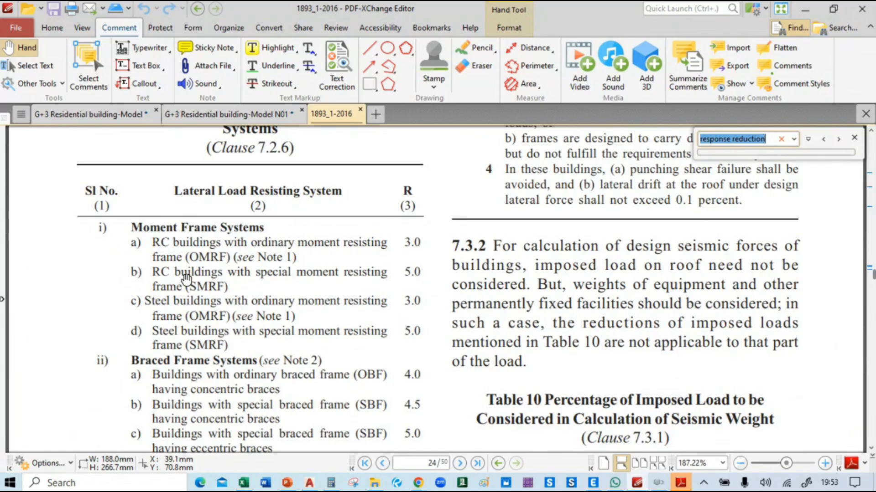
key("alt+Tab")
key("alt+Tab")
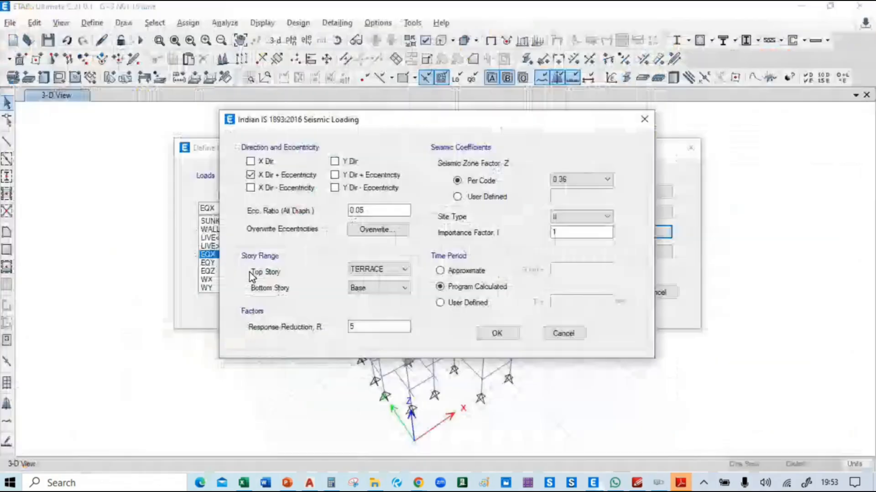
left_click(365, 327)
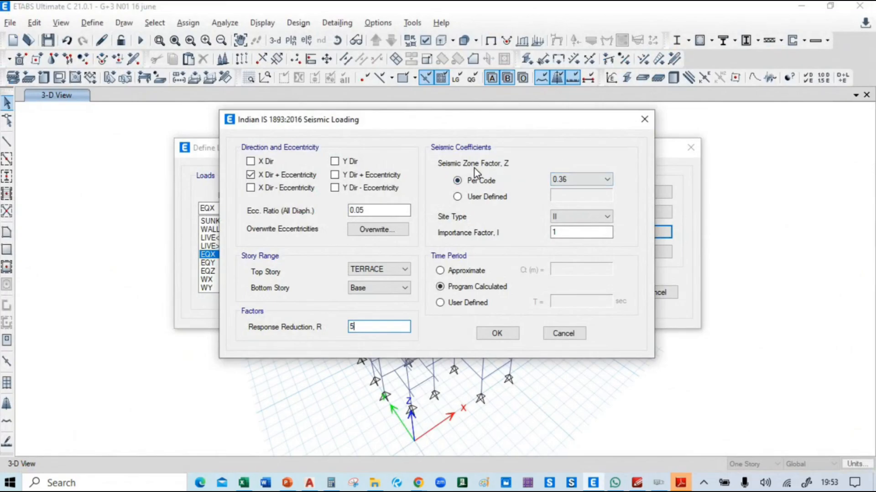
Step: Switch to the IS 1893 PDF, search for "Zone Factor" and read the Annex E list of towns with their zone factors
key("alt+Tab")
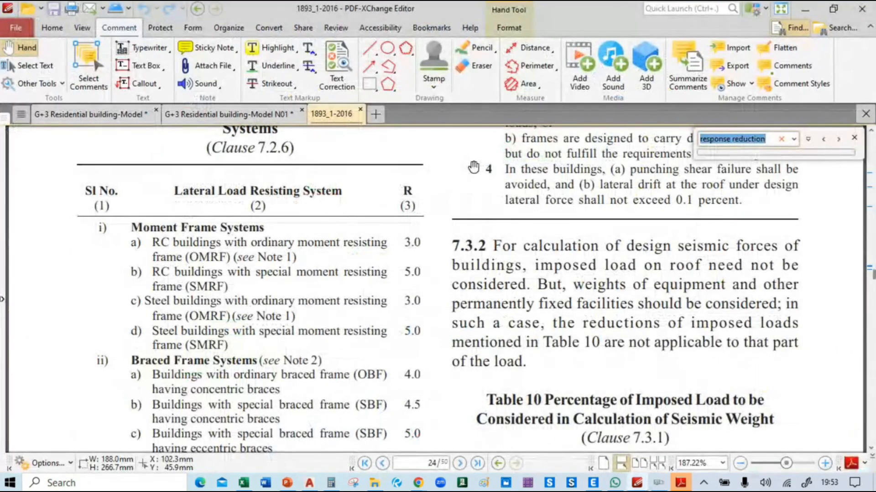
type("Z")
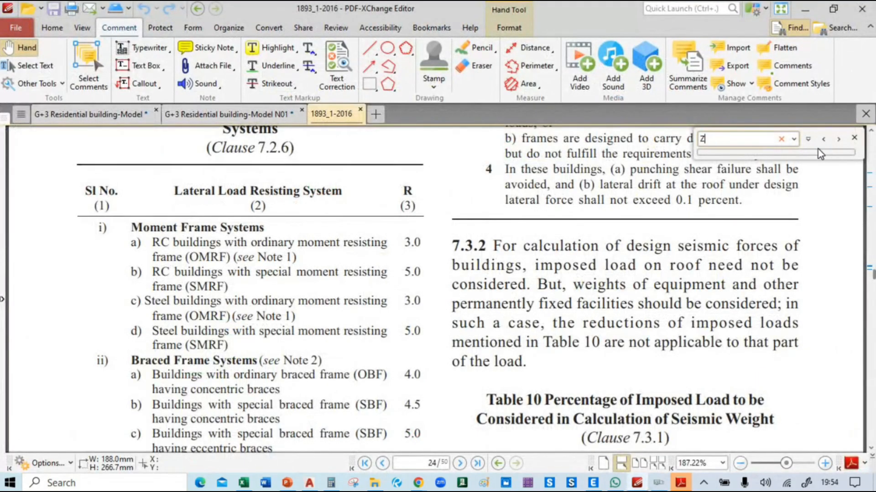
type("one Factor")
key("Return")
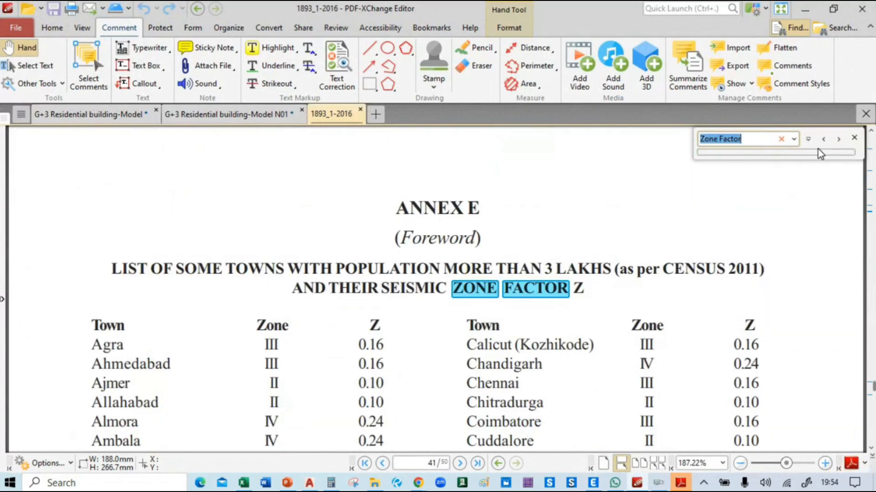
scroll(470, 237, "up", 1)
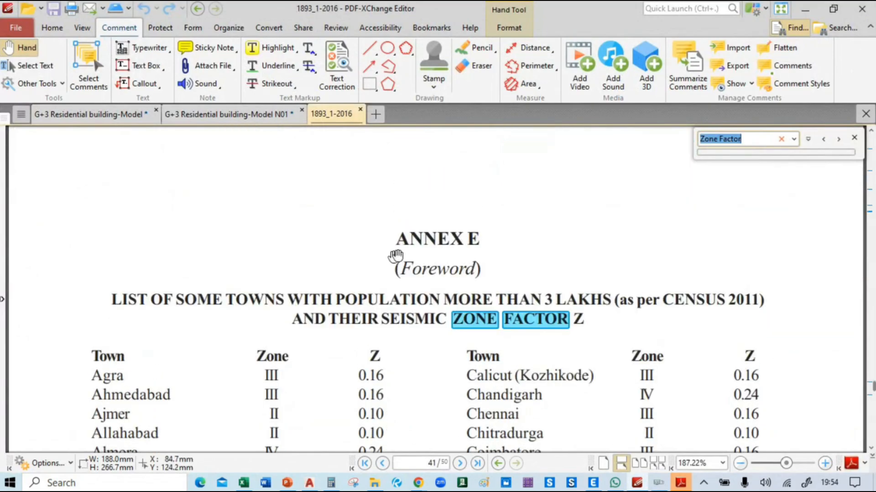
scroll(384, 213, "down", 1, "ctrl")
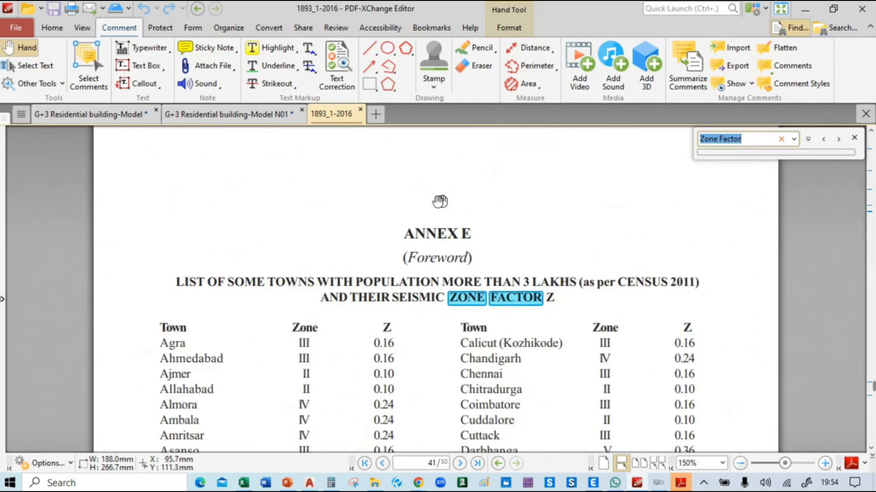
scroll(373, 197, "down", 1)
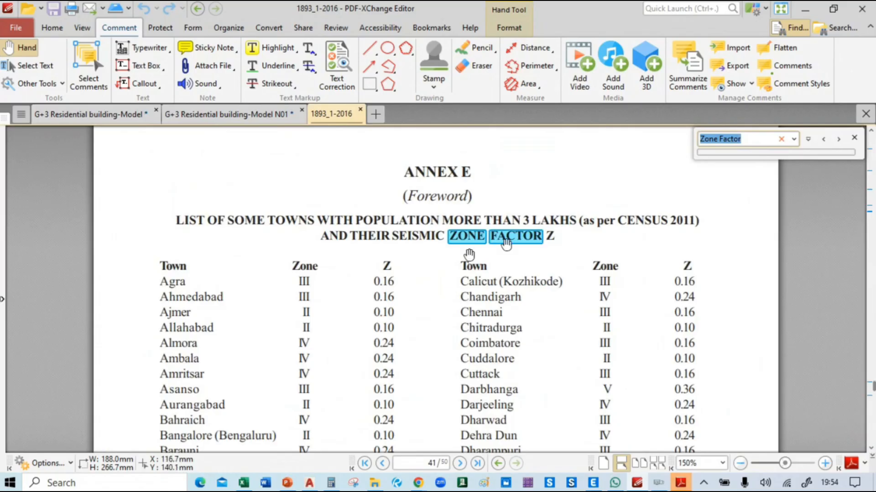
scroll(386, 223, "down", 3)
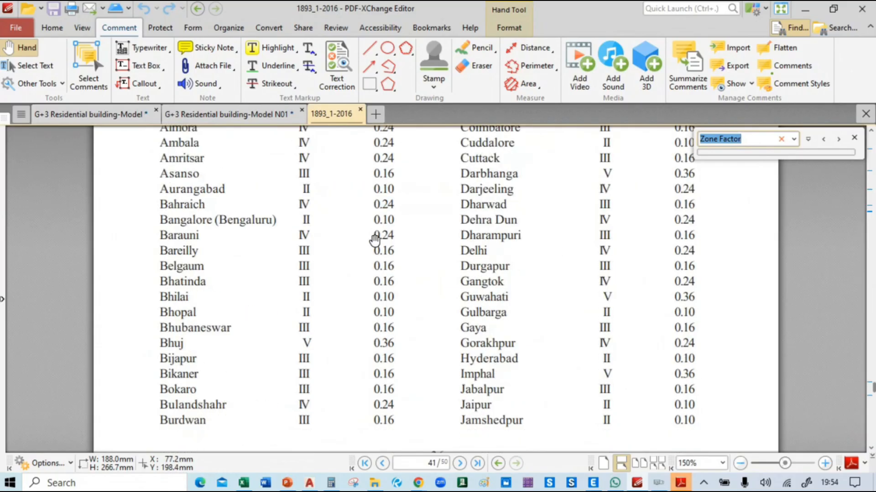
scroll(586, 264, "up", 1)
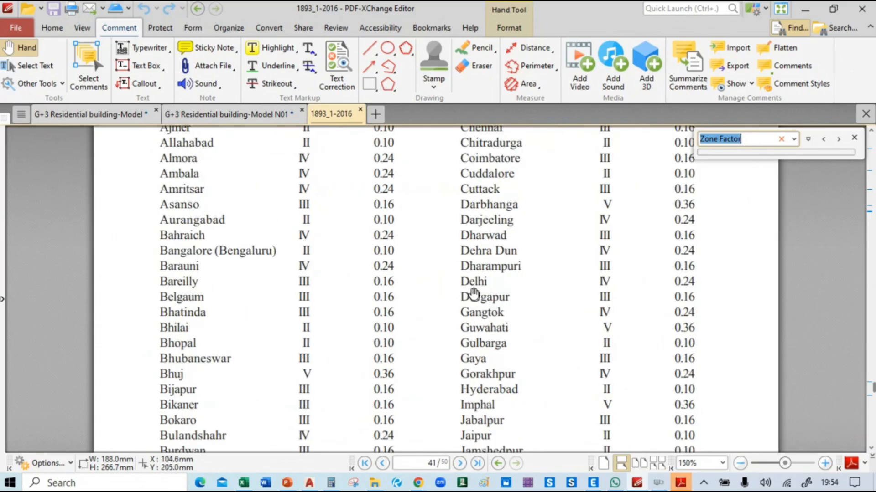
Step: Read Delhi's zone factor in Annex E, then switch to ETABS and set the EQX seismic zone factor Z per code to 0.24
scroll(663, 286, "up", 1, "ctrl")
scroll(664, 286, "up", 2, "ctrl")
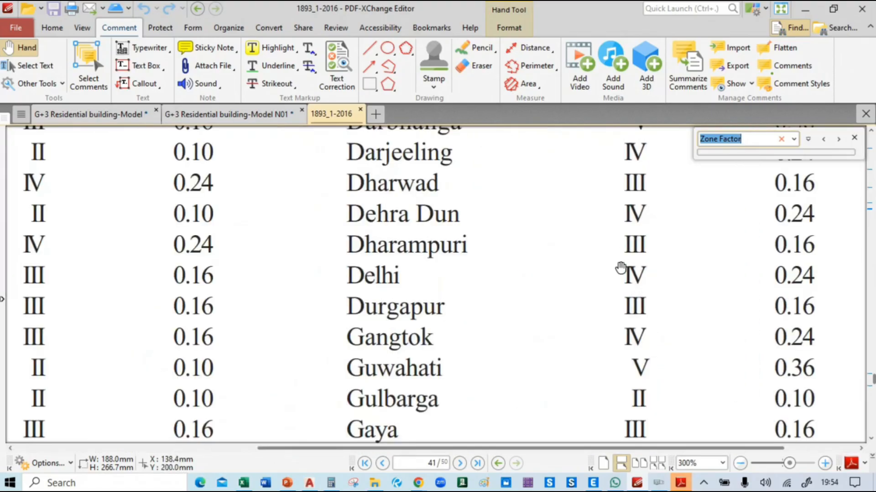
left_click(776, 279)
key("alt+Tab")
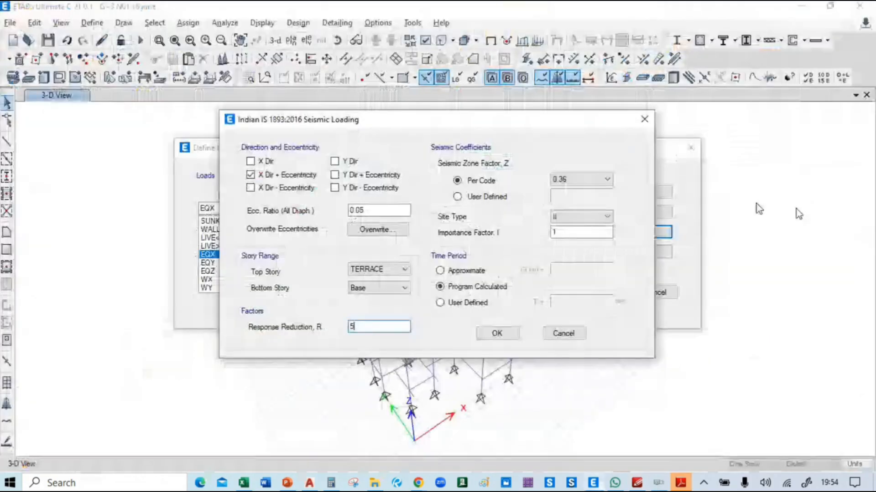
left_click(579, 181)
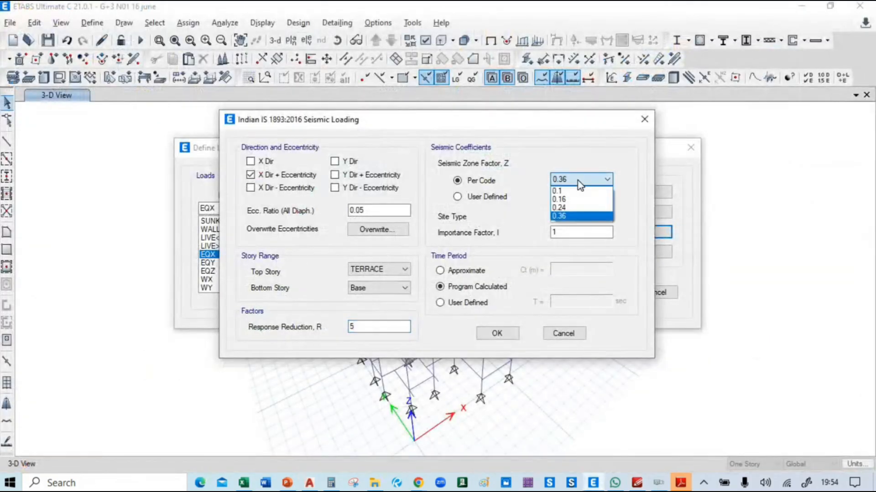
left_click(577, 209)
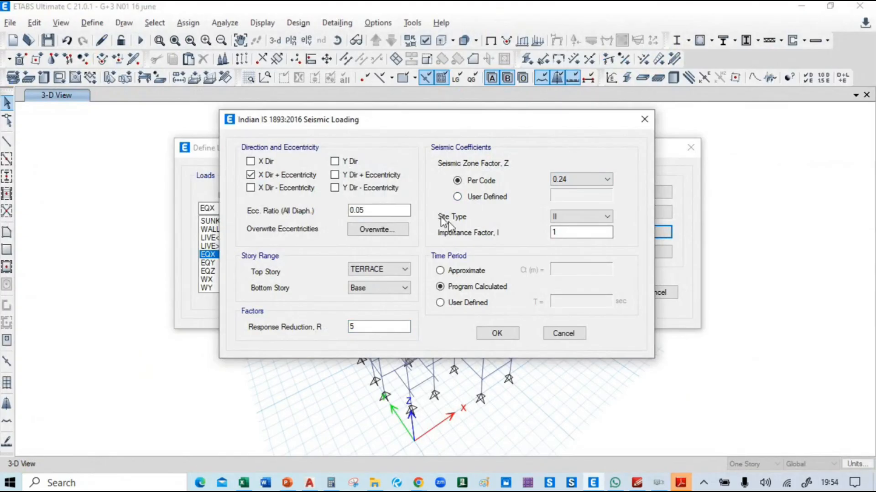
Step: Switch to the IS 1893 PDF and locate Table 4 on the classification of soil types
key("alt+Tab")
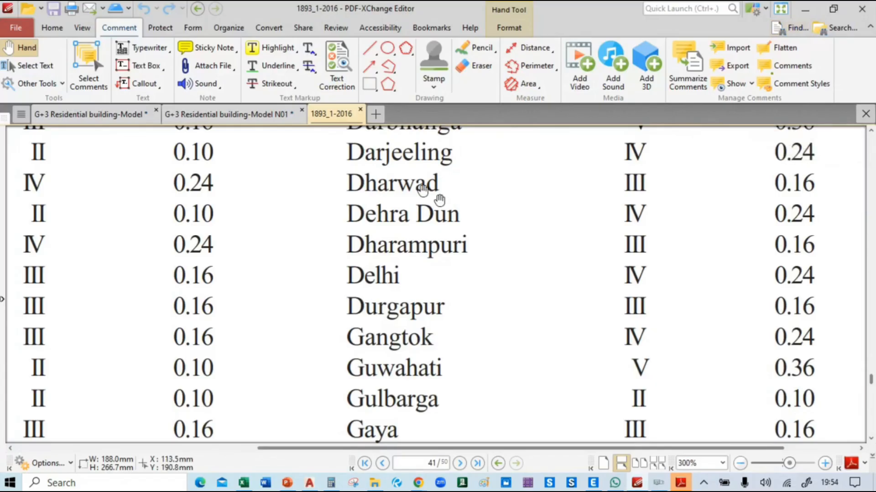
scroll(365, 219, "down", 3)
scroll(387, 250, "up", 3)
scroll(493, 261, "down", 5, "ctrl")
scroll(436, 258, "up", 10)
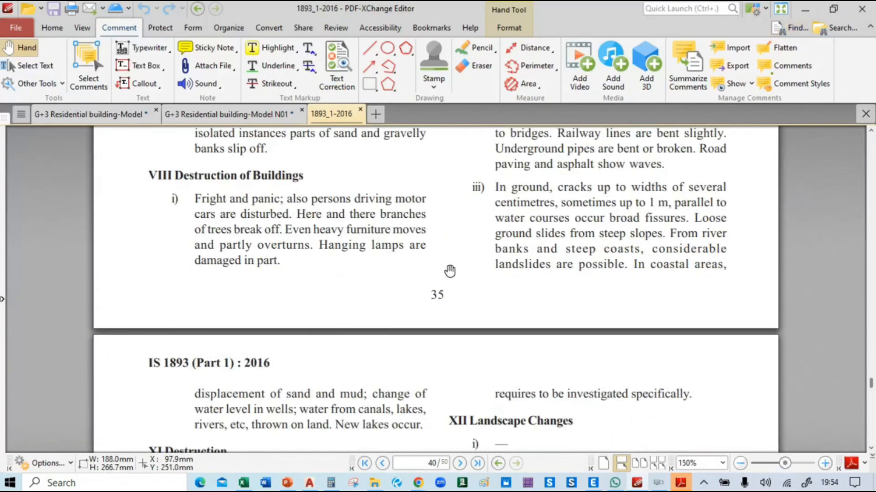
scroll(450, 271, "up", 8)
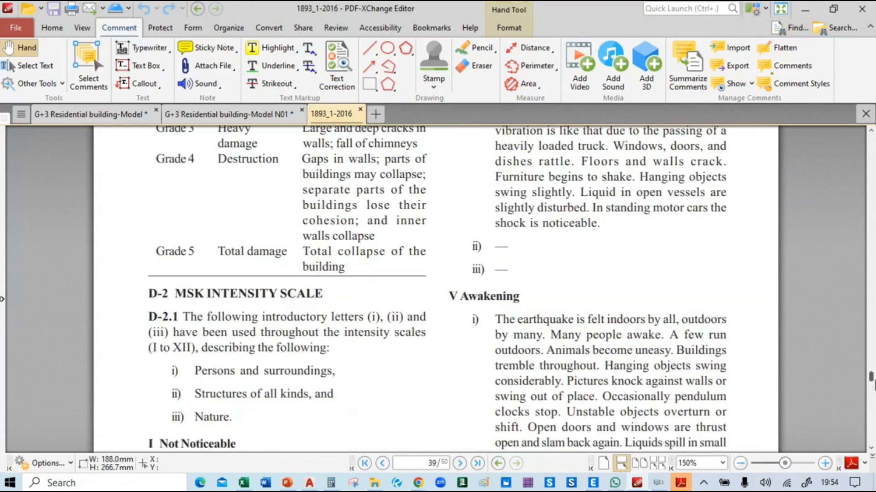
left_click_drag(873, 379, 871, 149)
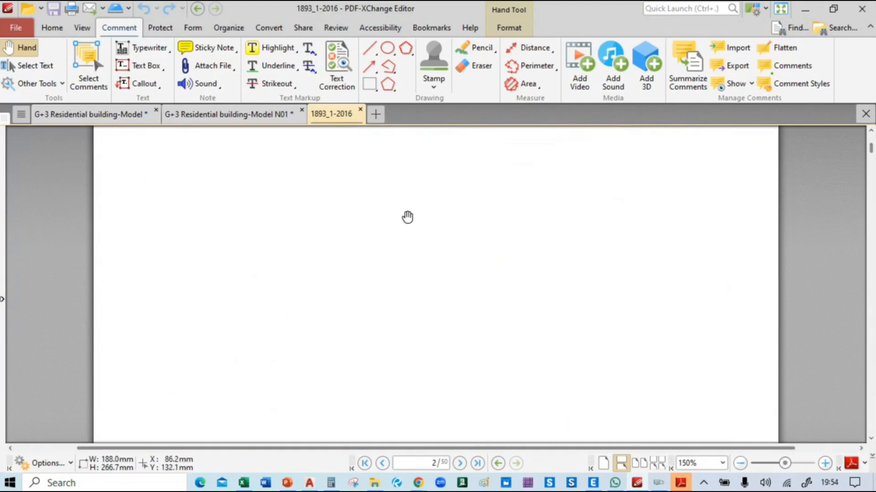
scroll(410, 223, "down", 10)
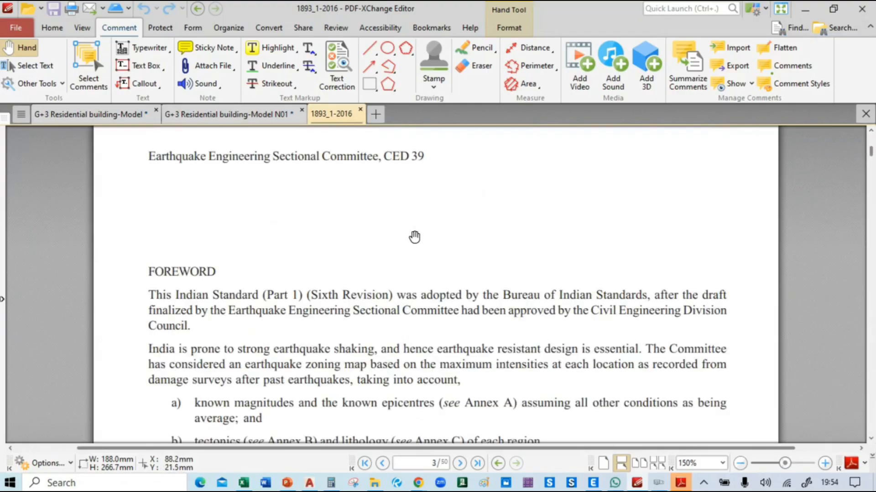
scroll(414, 237, "down", 10)
scroll(438, 304, "down", 2, "ctrl")
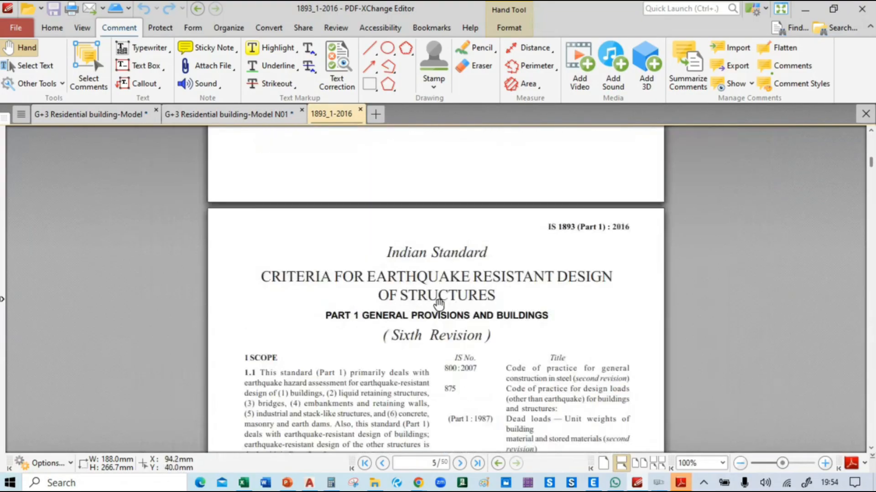
scroll(442, 310, "down", 20)
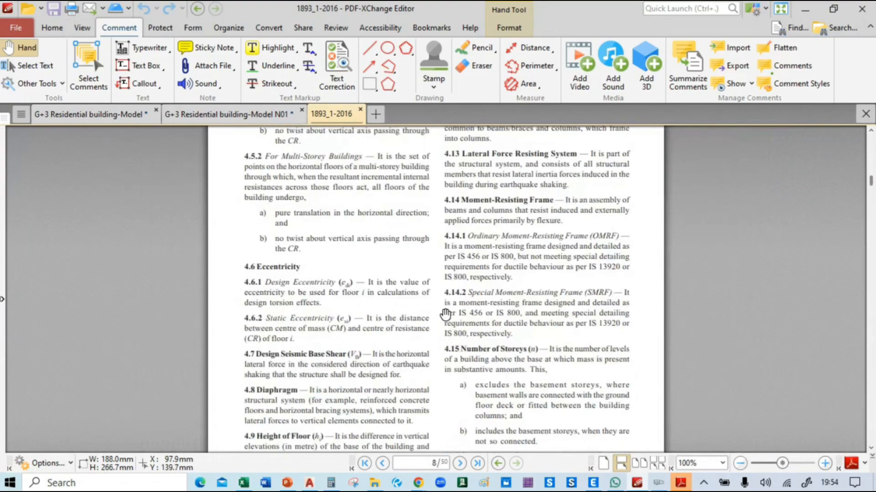
scroll(445, 314, "down", 20)
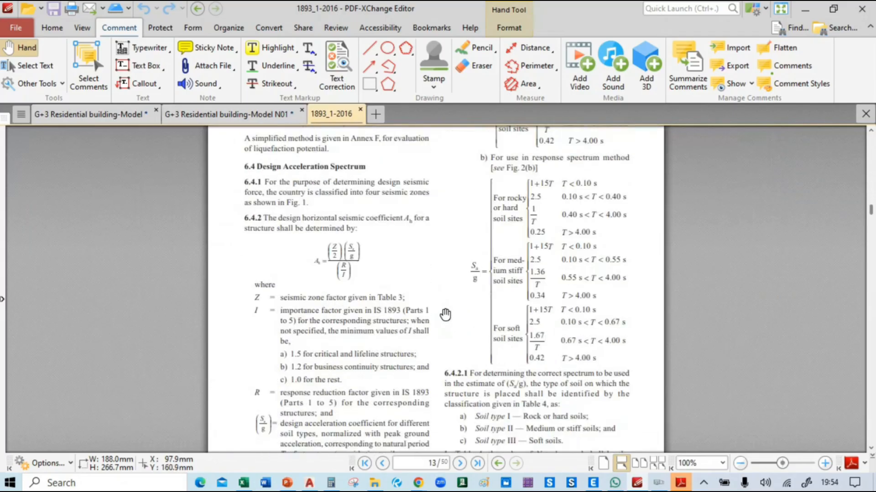
scroll(445, 314, "down", 8)
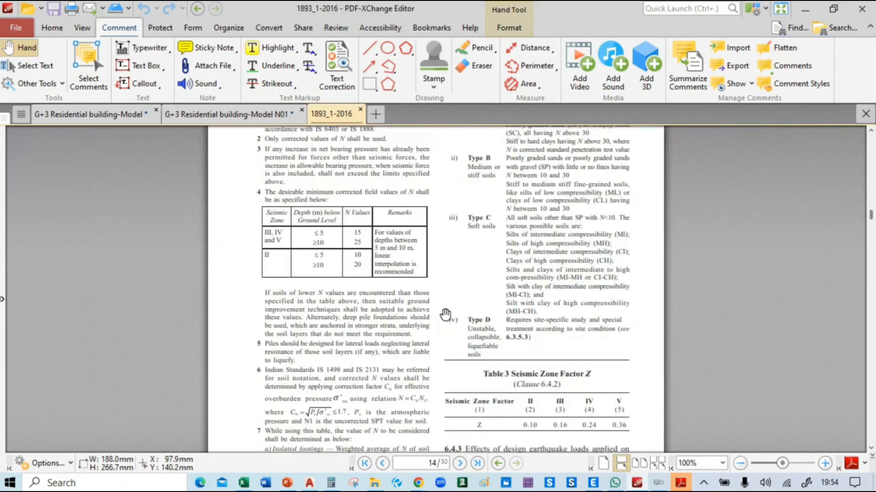
scroll(445, 314, "up", 5)
scroll(445, 316, "down", 20)
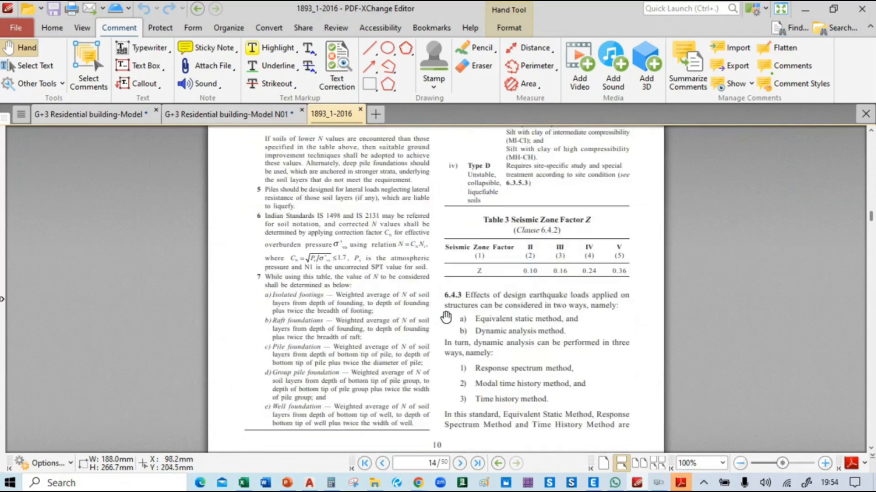
scroll(454, 317, "up", 5)
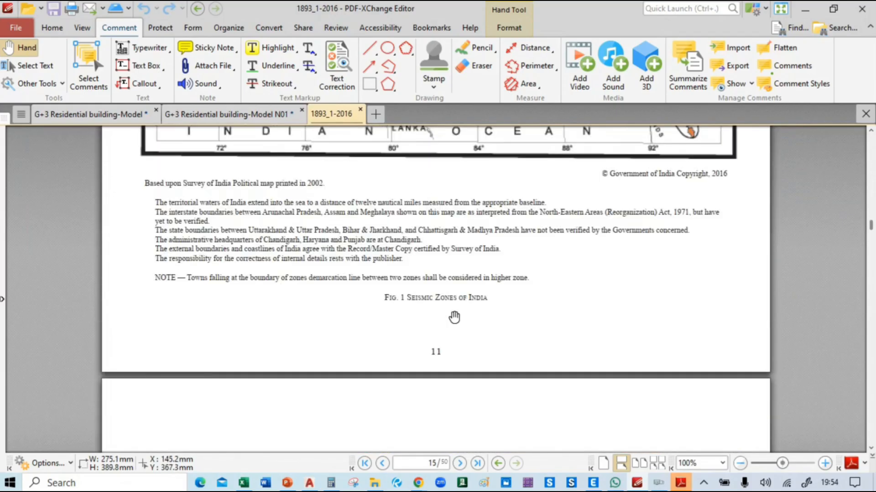
scroll(454, 317, "down", 8)
scroll(455, 317, "down", 20)
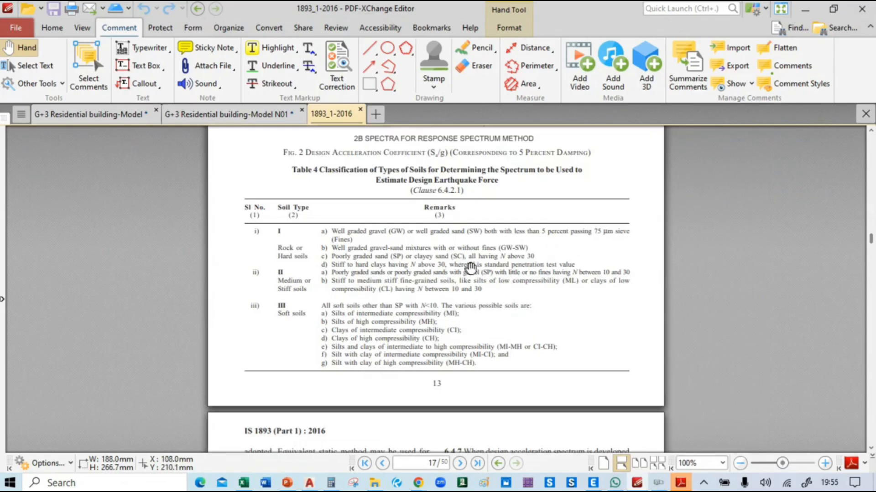
scroll(467, 267, "up", 3, "ctrl")
scroll(233, 202, "up", 1, "ctrl")
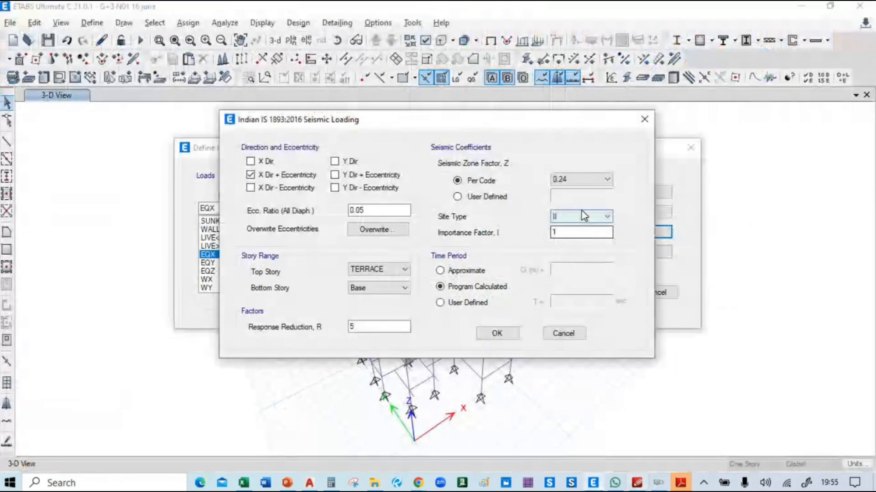
Step: Check the Site Type options in ETABS, then compare them with the soil type descriptions in Table 4 of the IS 1893 PDF
left_click(583, 216)
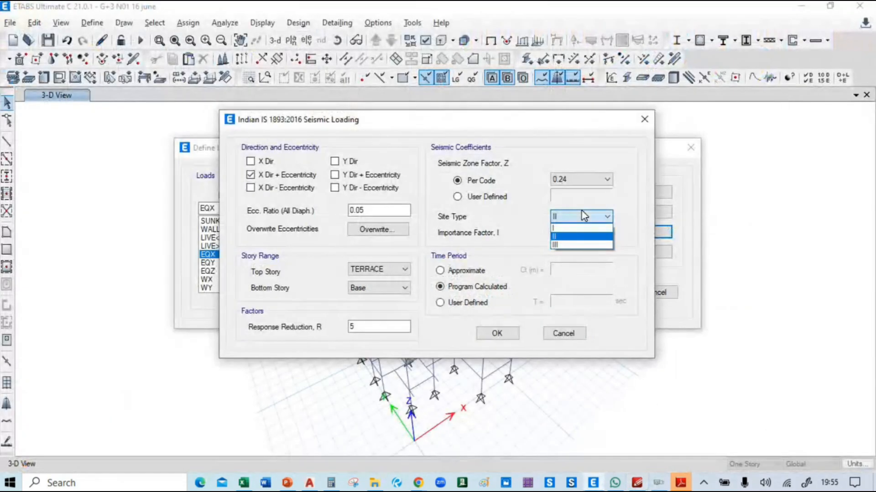
left_click(574, 214)
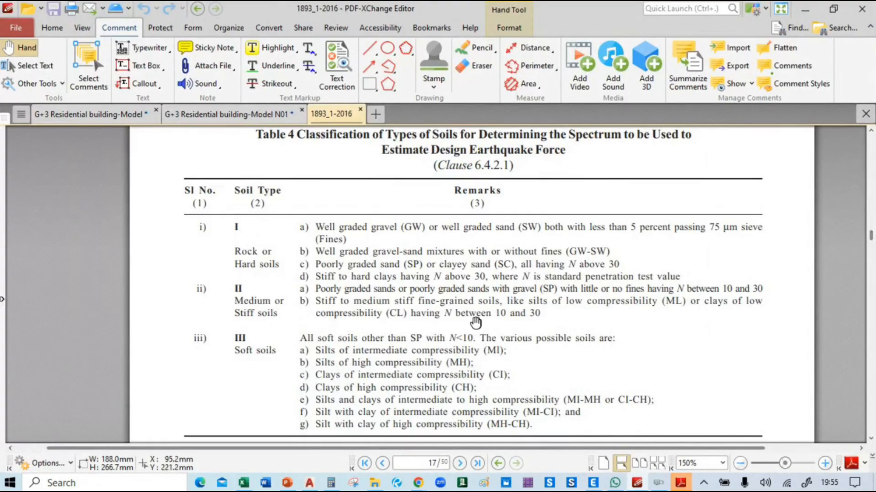
scroll(475, 322, "up", 1, "ctrl")
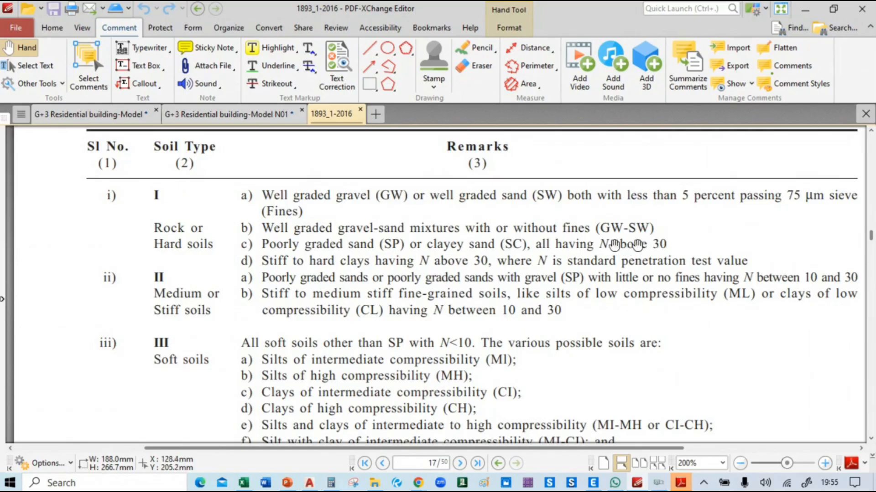
scroll(490, 273, "down", 3)
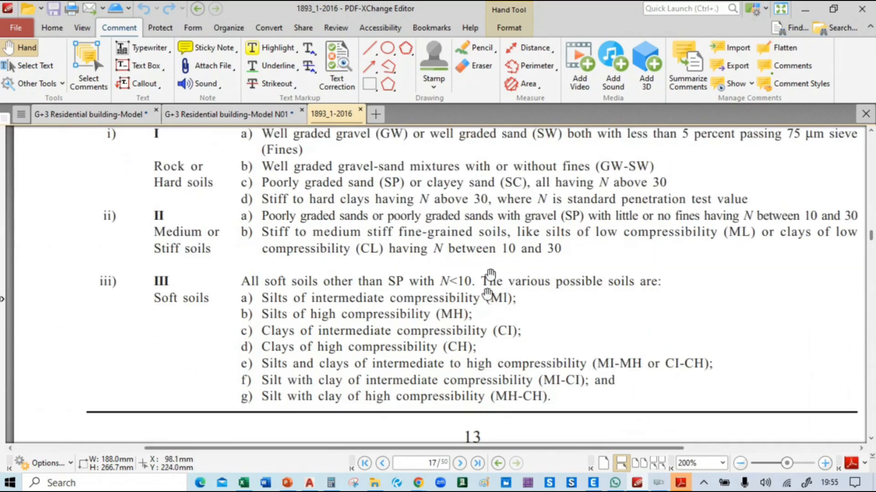
scroll(184, 313, "up", 3)
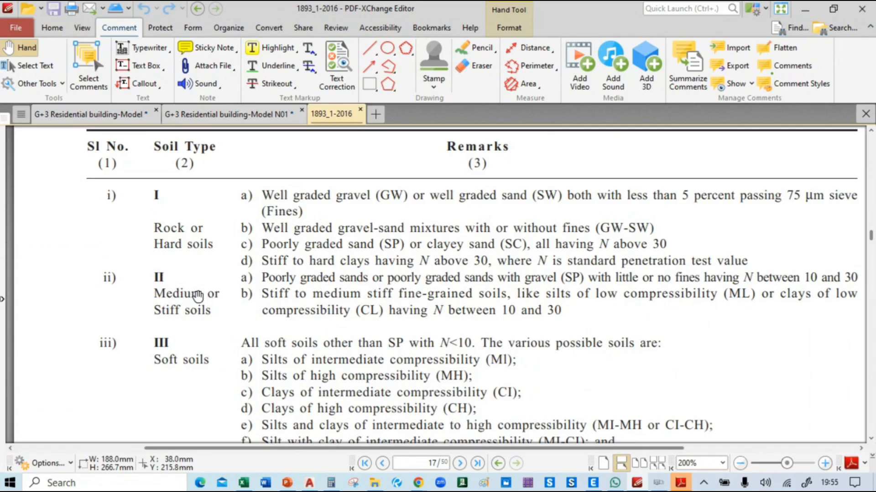
key("alt+Tab")
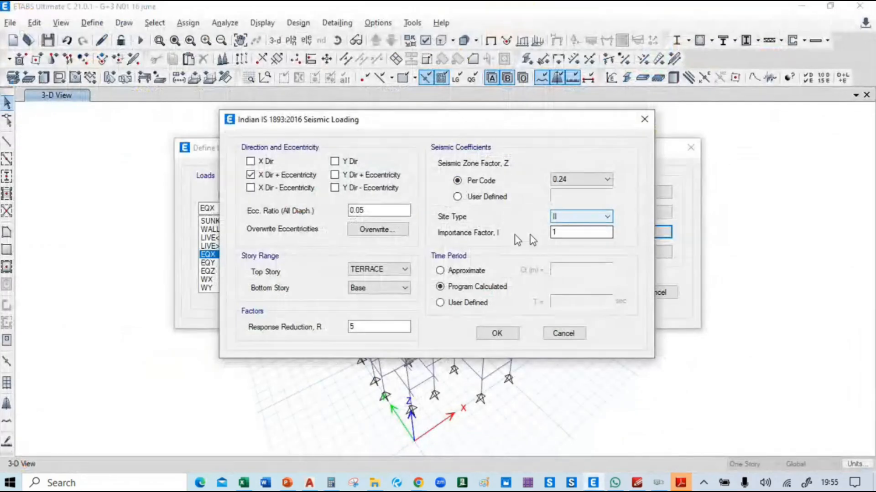
Step: Return to the IS 1893 PDF and search for "importance" to find Table 8 on the importance factor
key("alt+Tab")
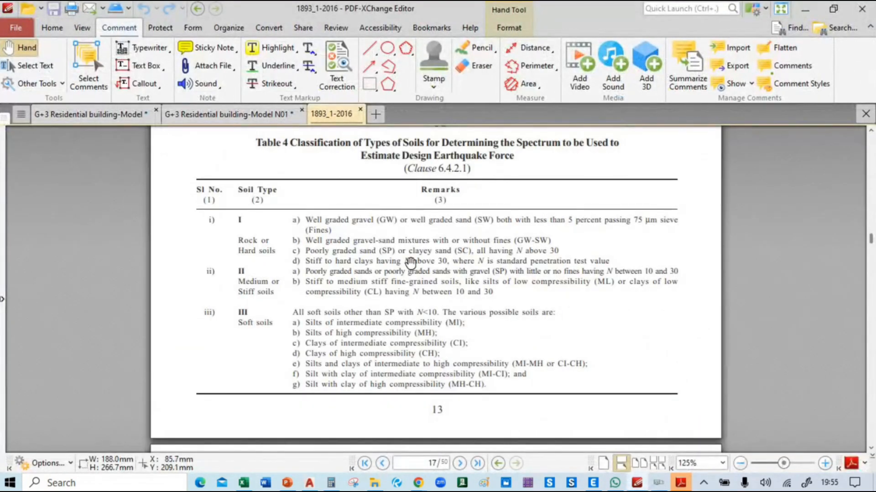
scroll(410, 263, "down", 1)
key("ctrl+f")
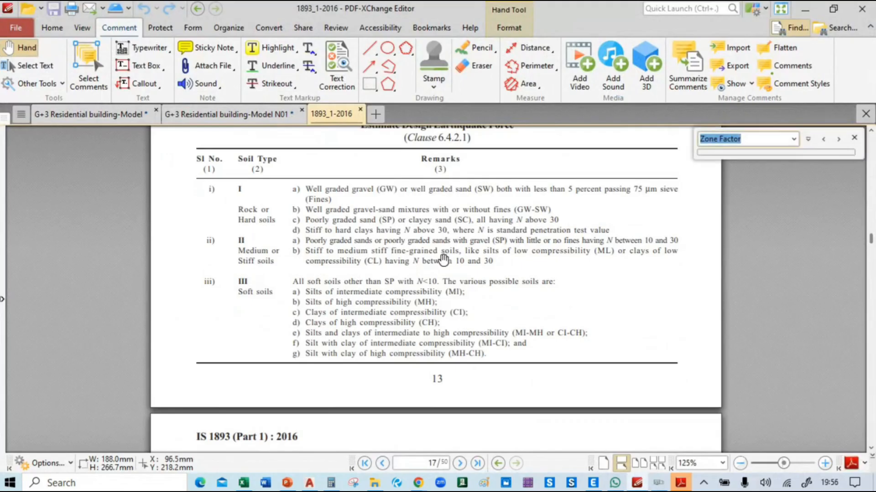
type("importance")
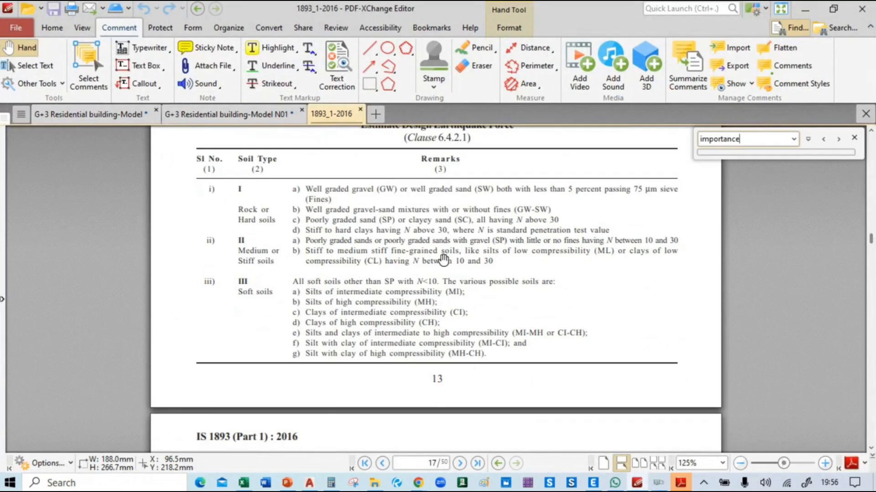
key("Return")
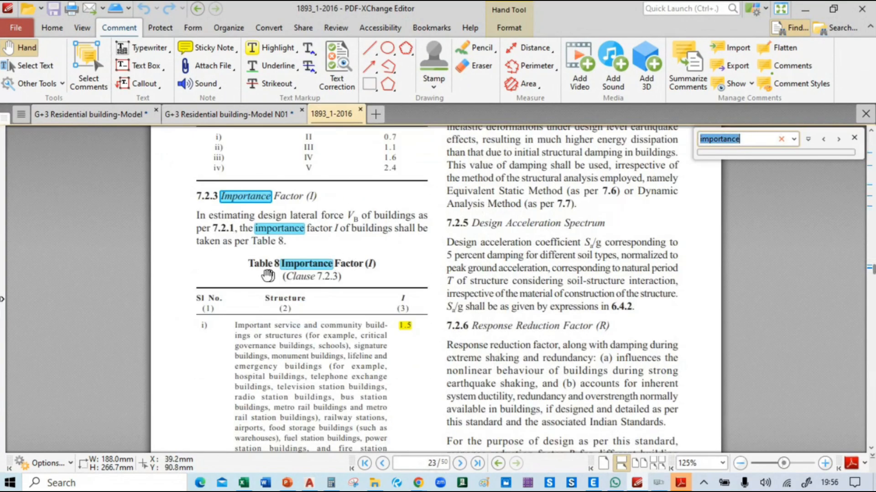
left_click(854, 137)
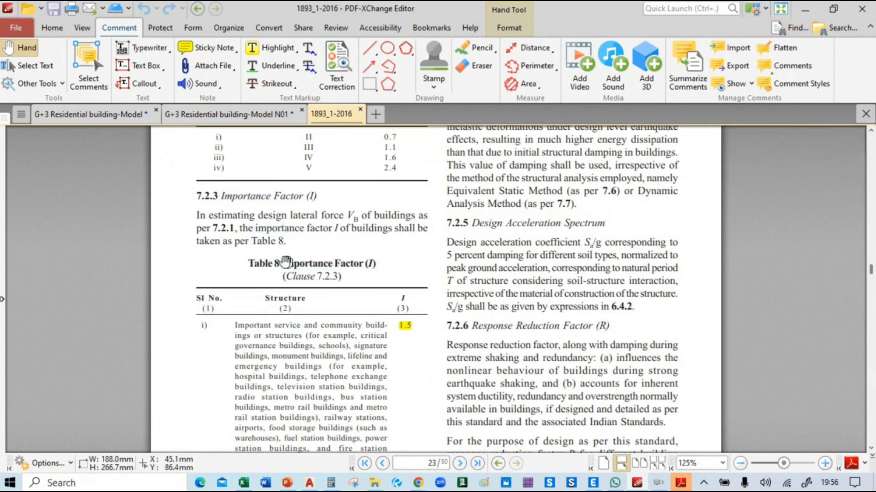
Step: Read the importance factors for each building category in Table 8, then return to the EQX seismic settings in ETABS
scroll(310, 267, "down", 2)
scroll(310, 266, "down", 2)
scroll(337, 272, "up", 1)
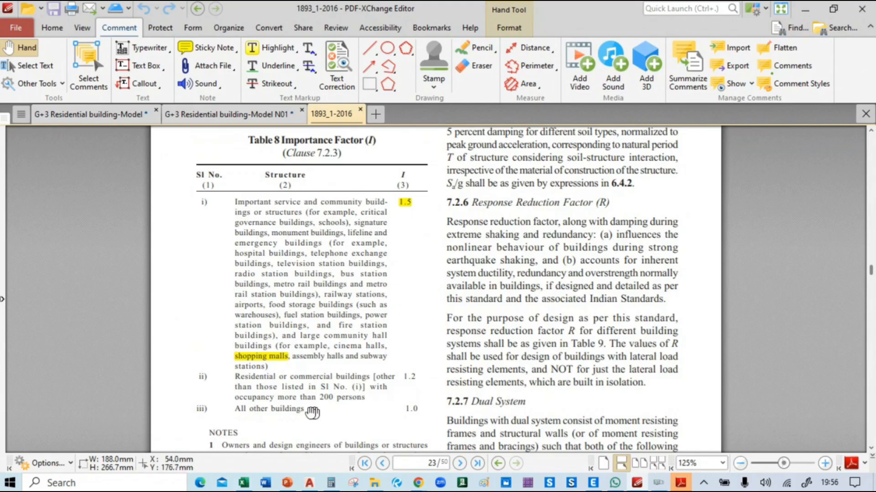
scroll(312, 413, "down", 1)
scroll(269, 328, "up", 3, "ctrl")
scroll(267, 334, "down", 1)
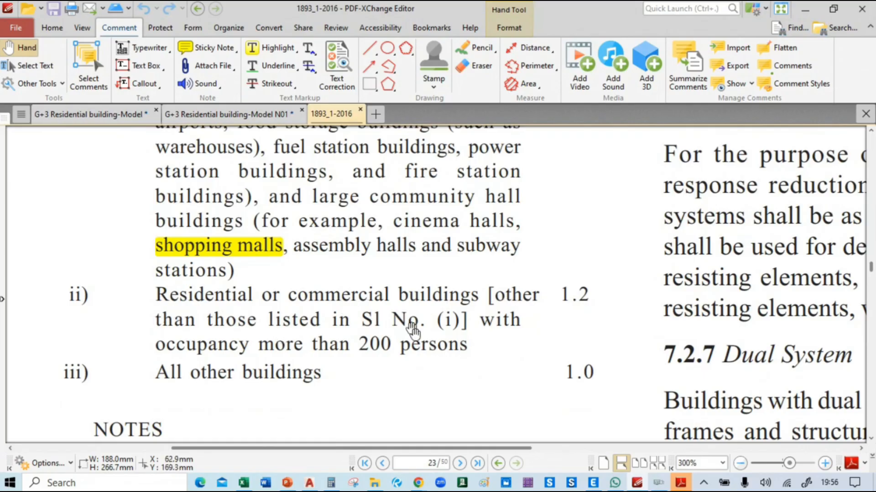
scroll(274, 344, "down", 2)
scroll(272, 349, "up", 1)
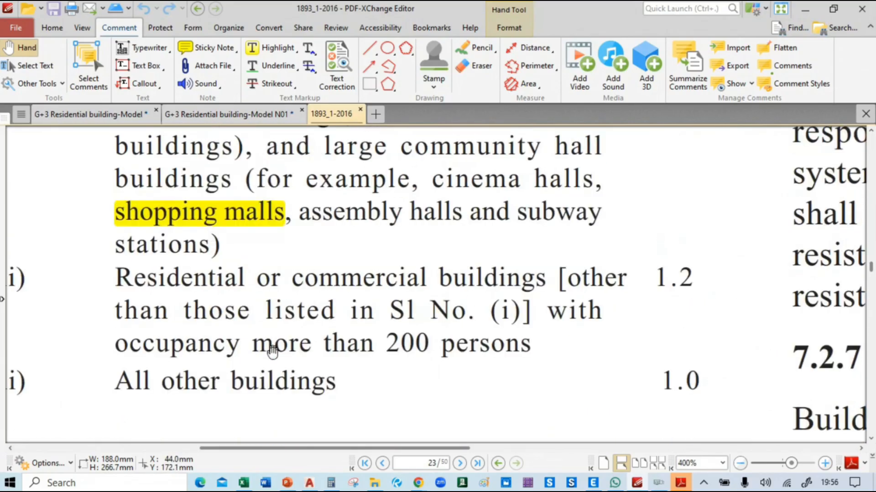
scroll(274, 342, "down", 2, "ctrl")
scroll(318, 369, "up", 3)
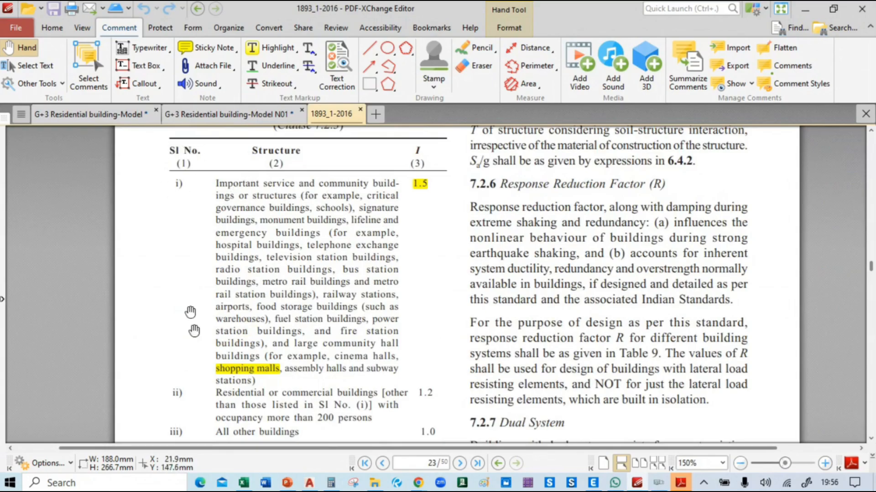
scroll(235, 315, "down", 3)
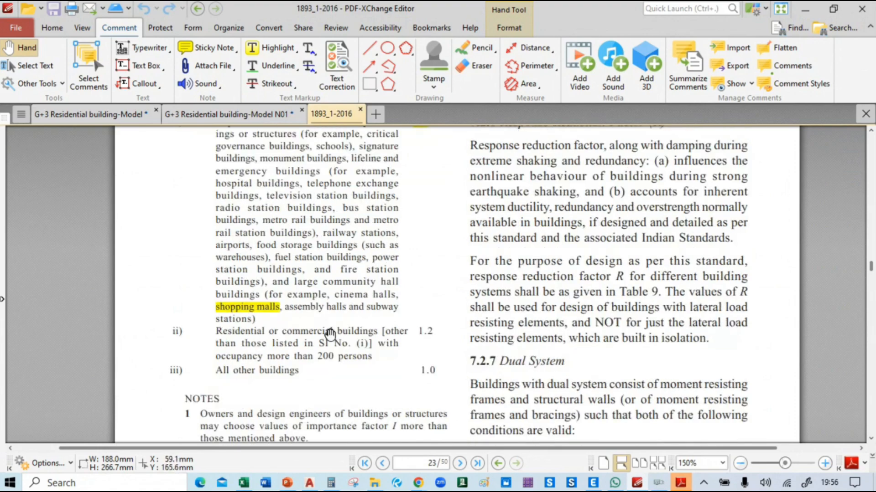
scroll(317, 355, "up", 2, "ctrl")
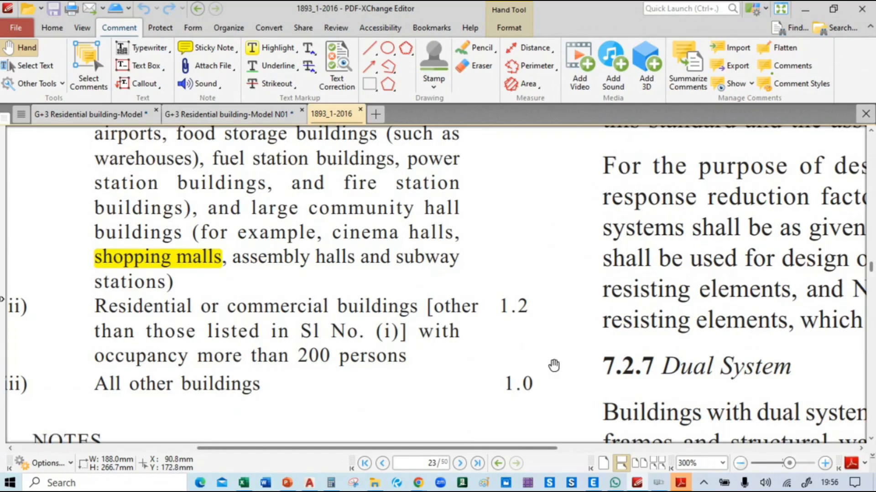
key("alt+Tab")
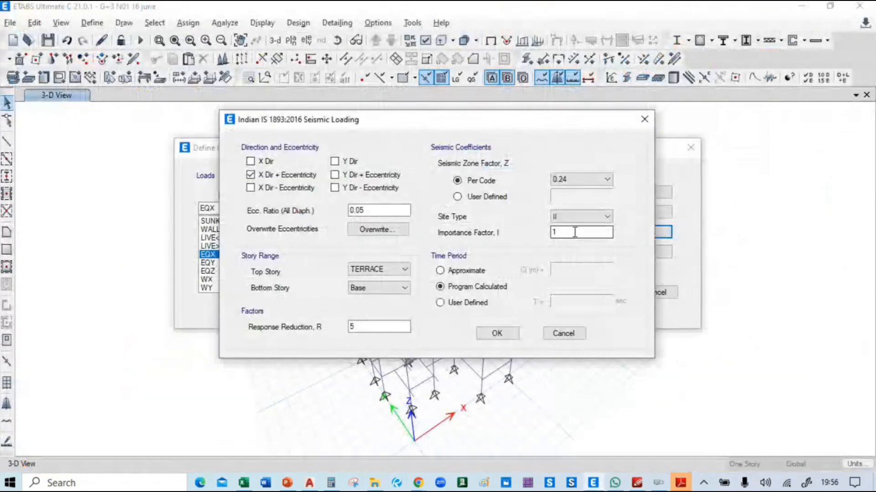
Step: Set the EQX time period to User Defined, then find the natural period expressions in clause 7.6.2 of the IS 1893 PDF
left_click(461, 304)
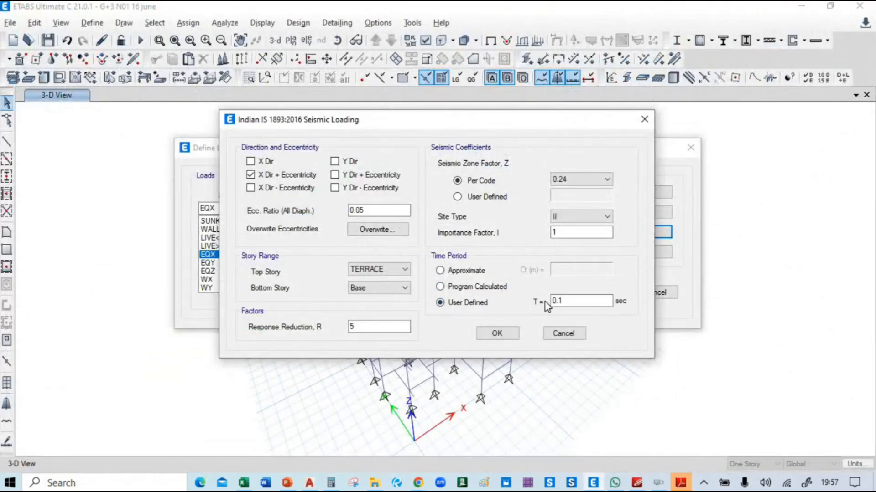
key("alt+Tab")
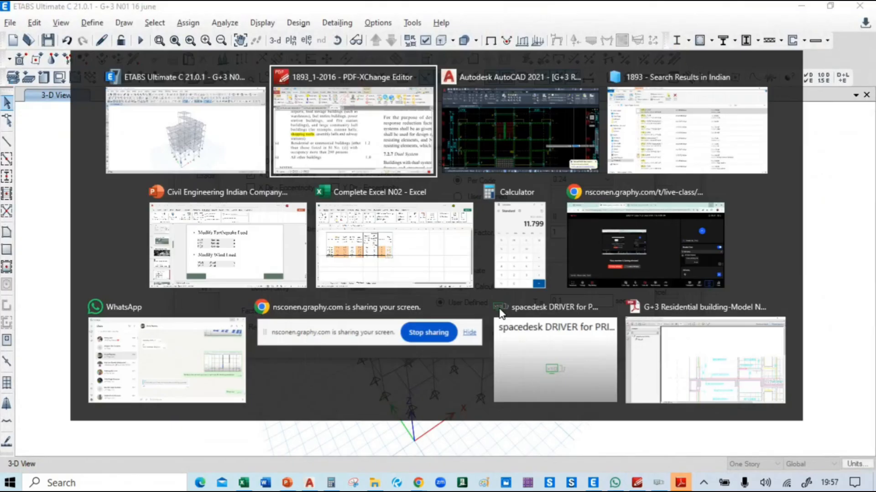
scroll(391, 235, "down", 3, "ctrl")
scroll(420, 241, "down", 3)
scroll(377, 260, "up", 2)
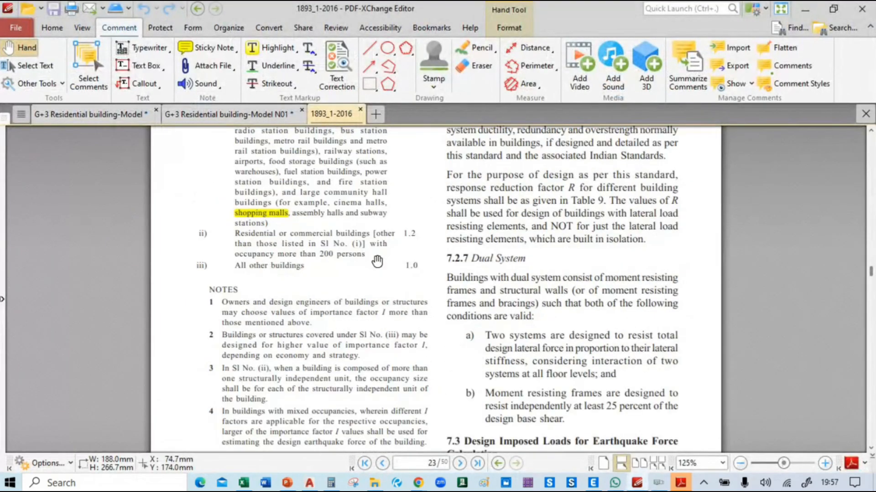
scroll(377, 261, "down", 15)
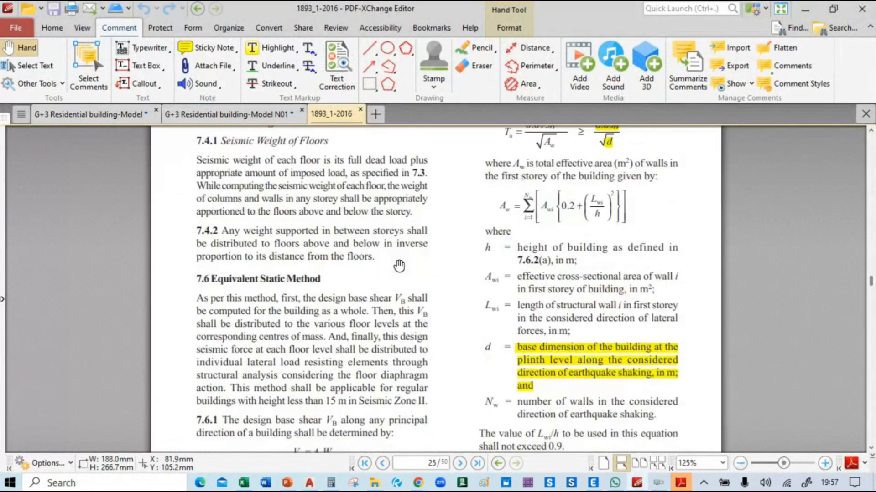
scroll(399, 266, "up", 2)
scroll(399, 265, "up", 2)
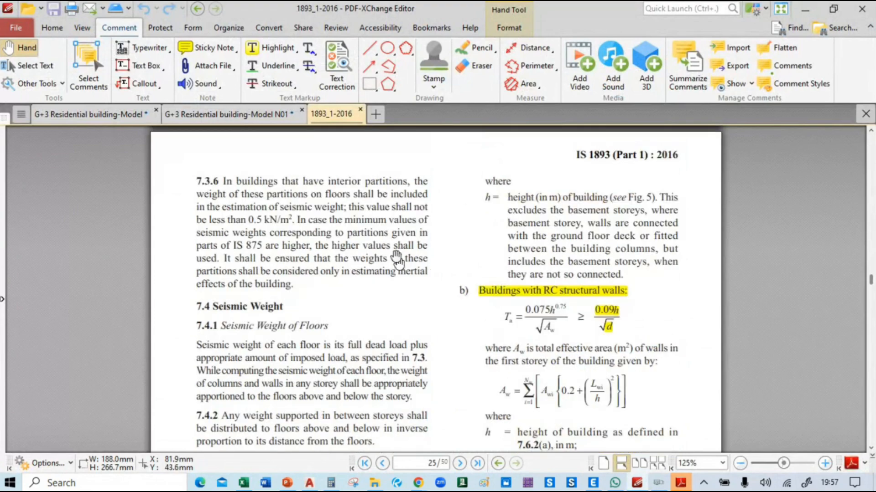
scroll(397, 259, "down", 15)
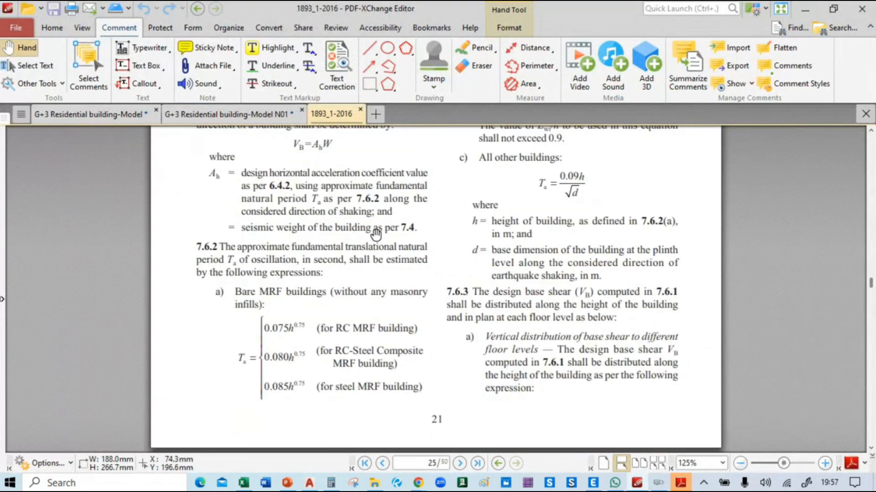
scroll(275, 343, "up", 1)
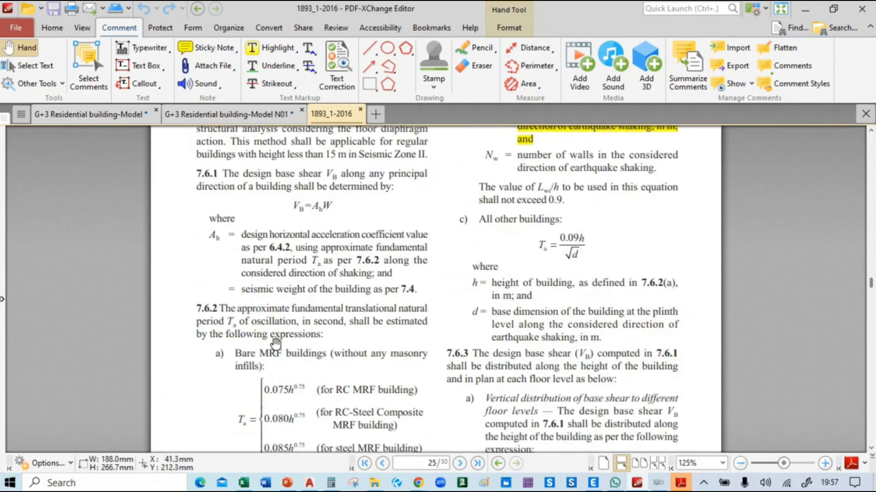
scroll(276, 343, "up", 2)
scroll(301, 342, "down", 4)
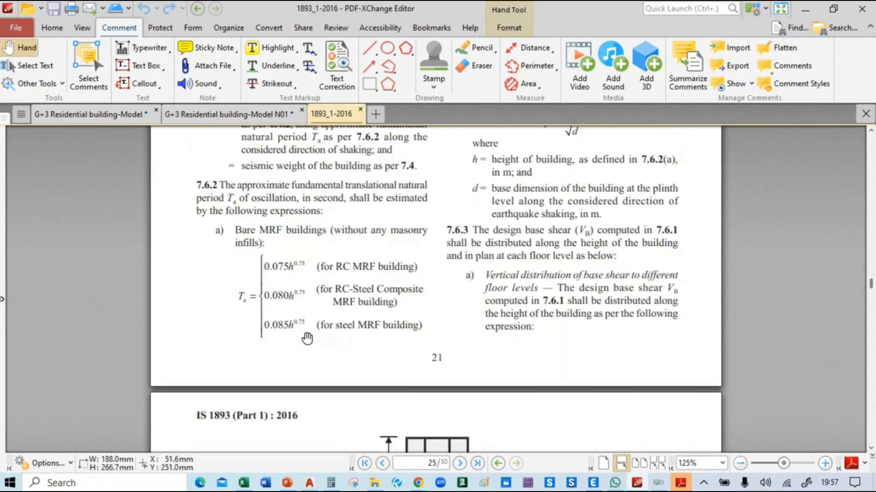
Step: Circle the 0.075h^0.75 expression for RC MRF buildings under clause 7.6.2(a) with a red ellipse
scroll(388, 281, "up", 1, "ctrl")
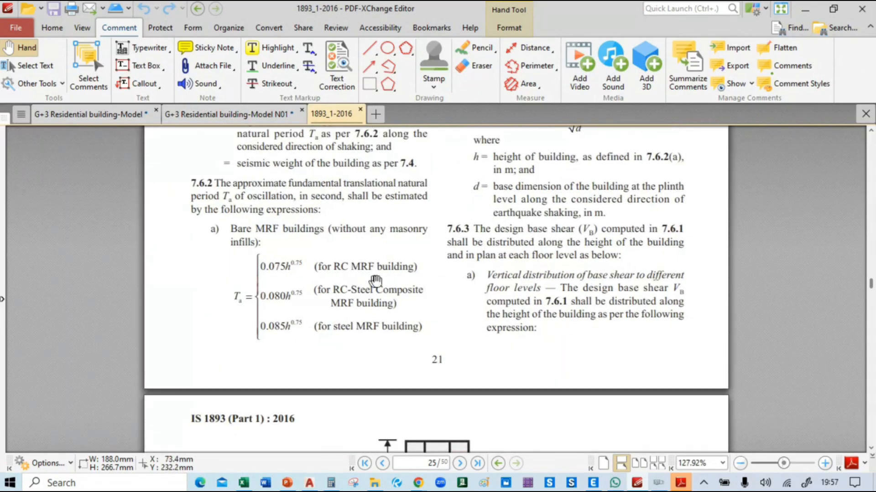
scroll(375, 280, "up", 2, "ctrl")
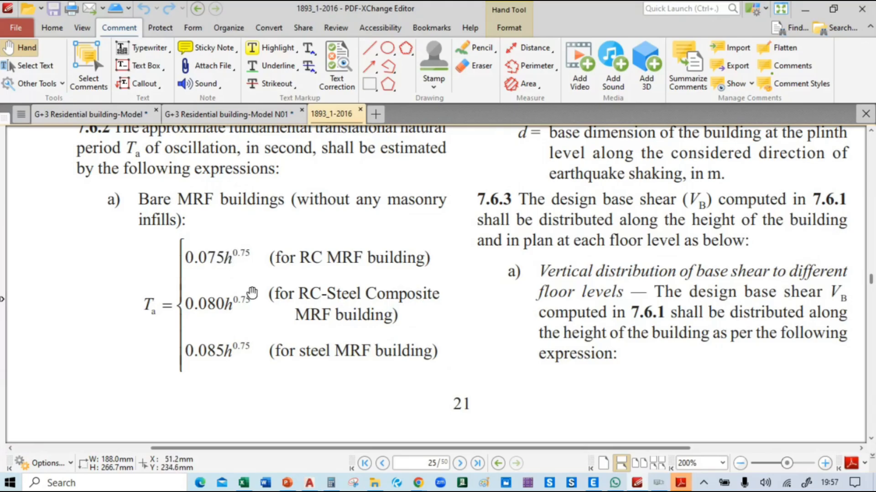
scroll(231, 360, "down", 1, "ctrl")
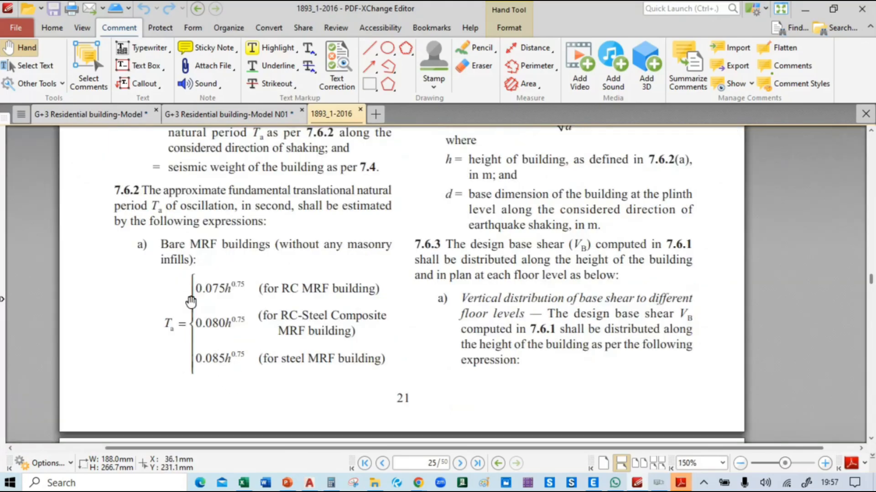
scroll(191, 301, "up", 2, "ctrl")
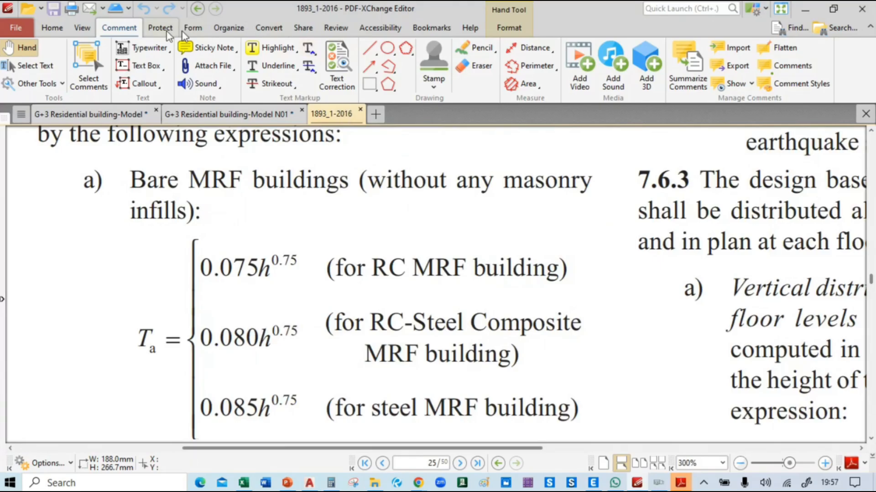
left_click(388, 47)
left_click_drag(159, 236, 322, 304)
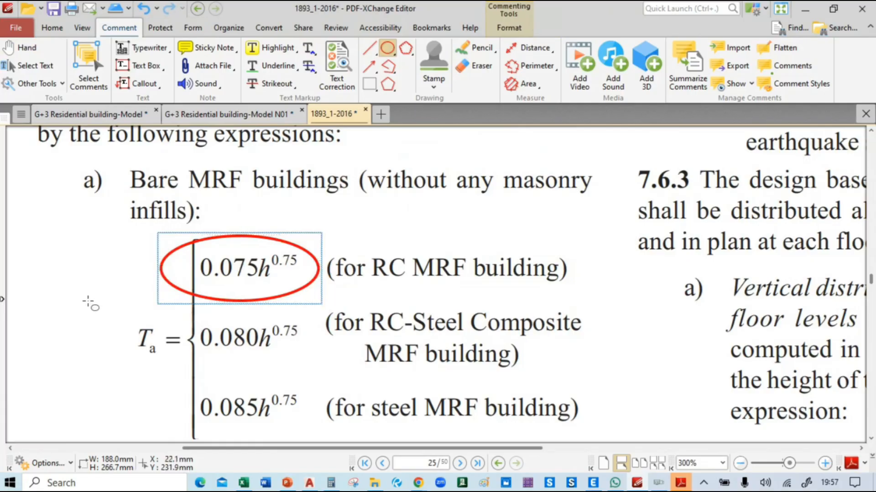
Step: Circle the Ta = 0.09h/√d formula for all other buildings under item c) with a red ellipse
scroll(108, 341, "down", 3, "ctrl")
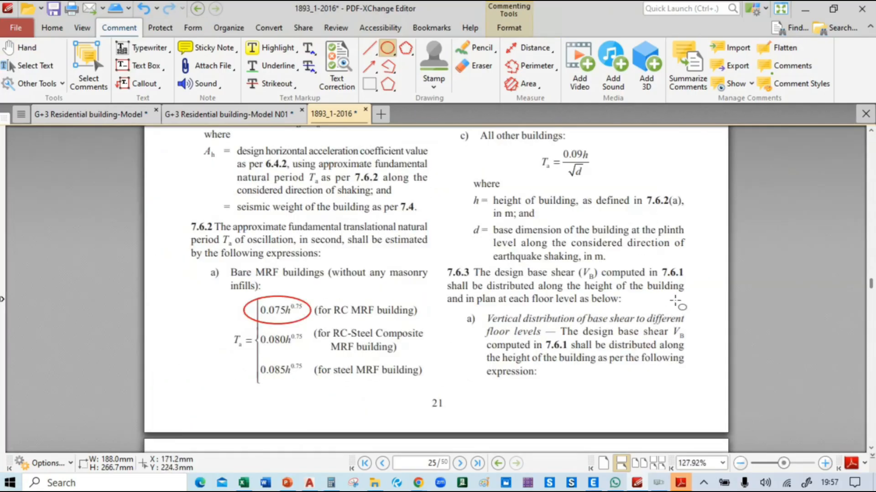
scroll(675, 301, "up", 3)
scroll(665, 210, "up", 3, "ctrl")
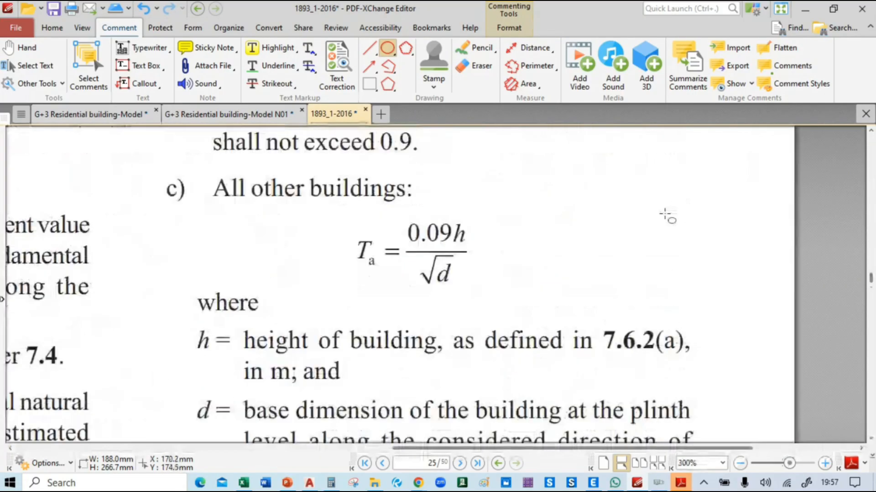
mouse_move(199, 169)
left_mouse_down()
mouse_move(501, 279)
mouse_move(538, 311)
left_mouse_up()
left_click(597, 301)
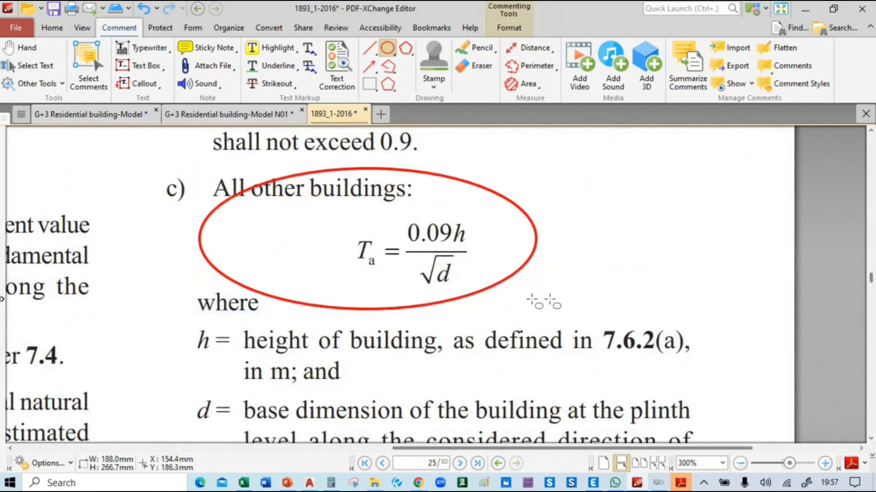
Step: Circle the period and wall area formulas for buildings with RC structural walls under item b) with a red ellipse
scroll(506, 297, "down", 2, "ctrl")
scroll(400, 227, "down", 2)
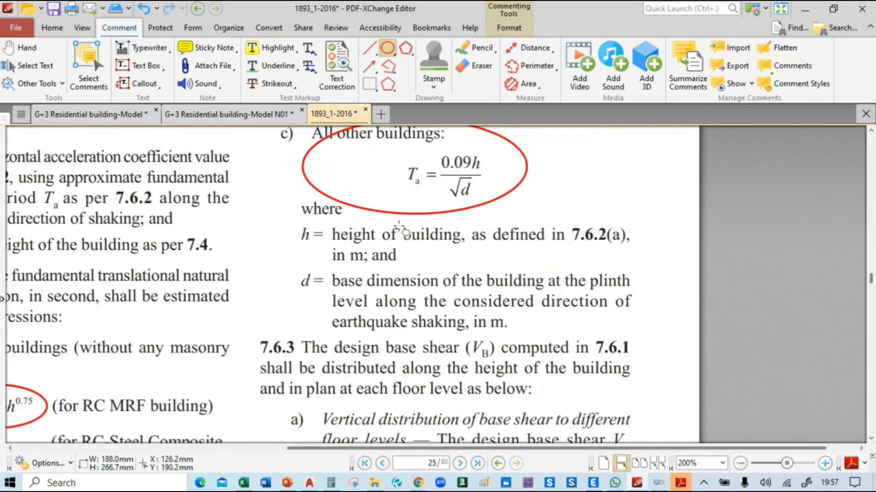
scroll(405, 271, "up", 1)
scroll(421, 260, "down", 3)
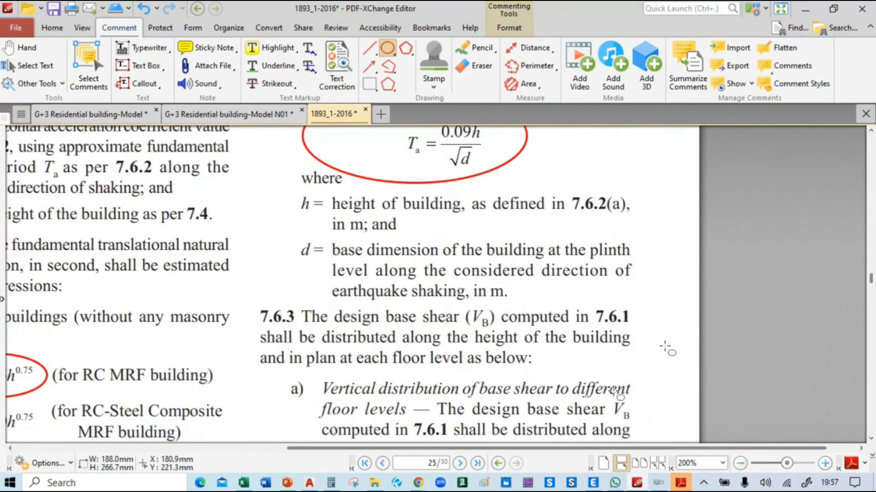
scroll(378, 250, "down", 3)
scroll(389, 296, "down", 2, "ctrl")
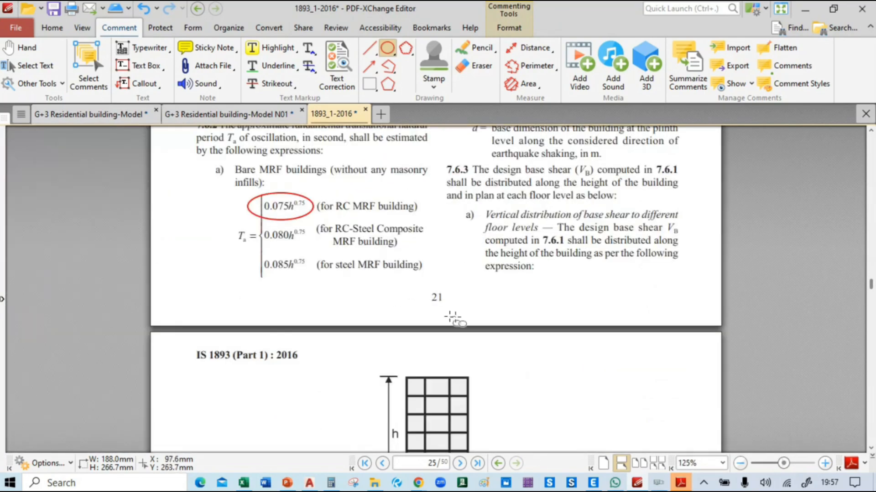
scroll(451, 317, "up", 10)
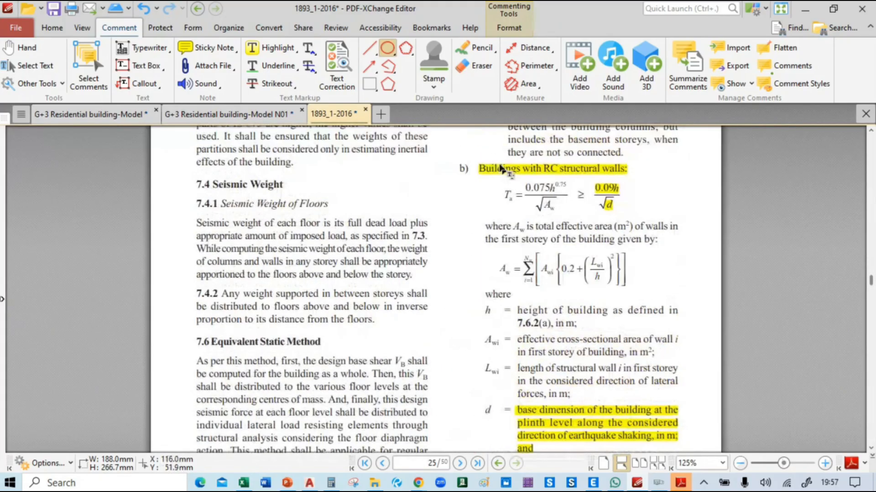
mouse_move(465, 146)
left_mouse_down()
mouse_move(634, 280)
mouse_move(674, 325)
left_mouse_up()
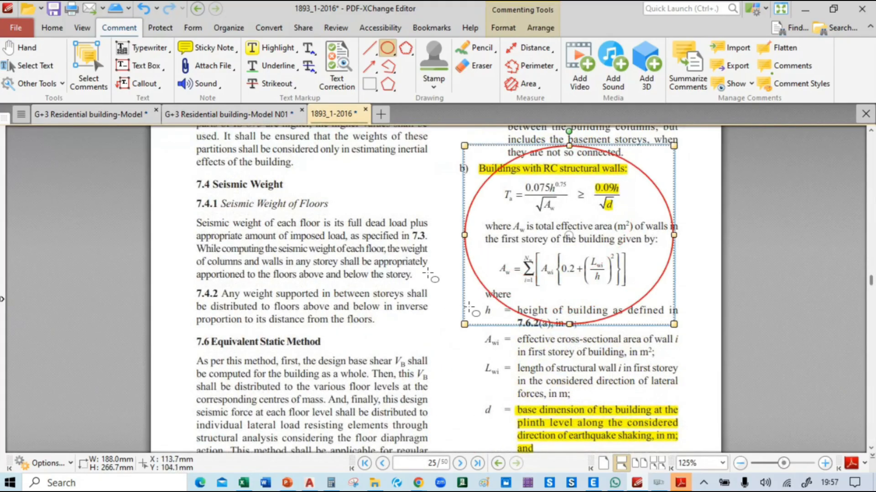
Step: Compare the circled natural period formulas for bare MRF, RC structural wall and all other buildings
scroll(574, 246, "down", 6)
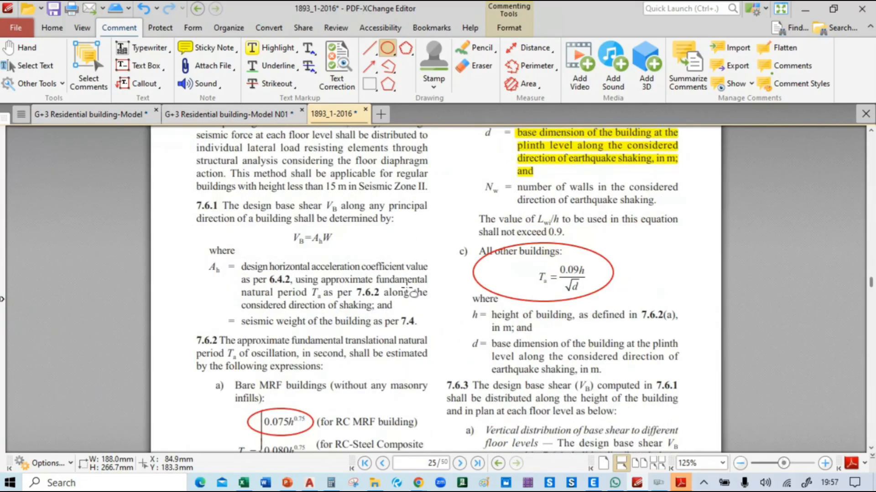
scroll(303, 347, "down", 2)
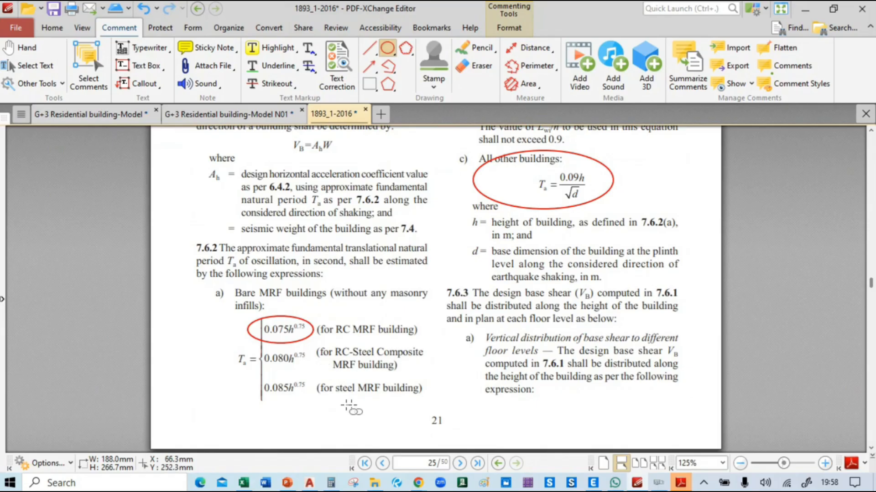
scroll(322, 319, "down", 2)
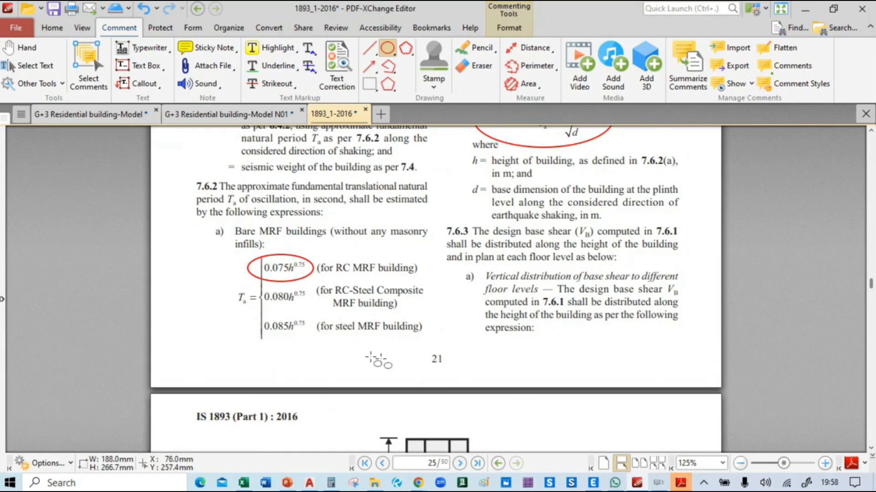
scroll(420, 314, "up", 5)
scroll(425, 316, "up", 3)
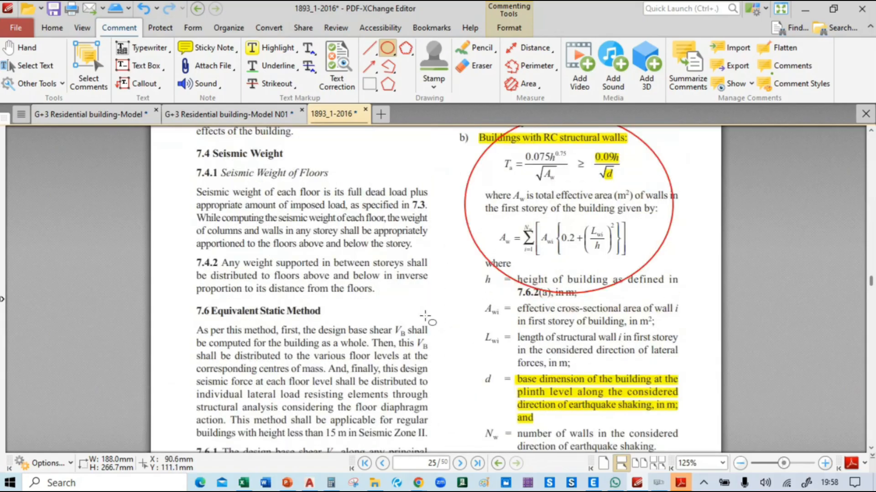
Step: Examine the approximate fundamental period expressions in clause 7.6.2 of the 1893_1-2016 code, especially the bare RC MRF formula
scroll(491, 269, "down", 3)
scroll(490, 269, "up", 3)
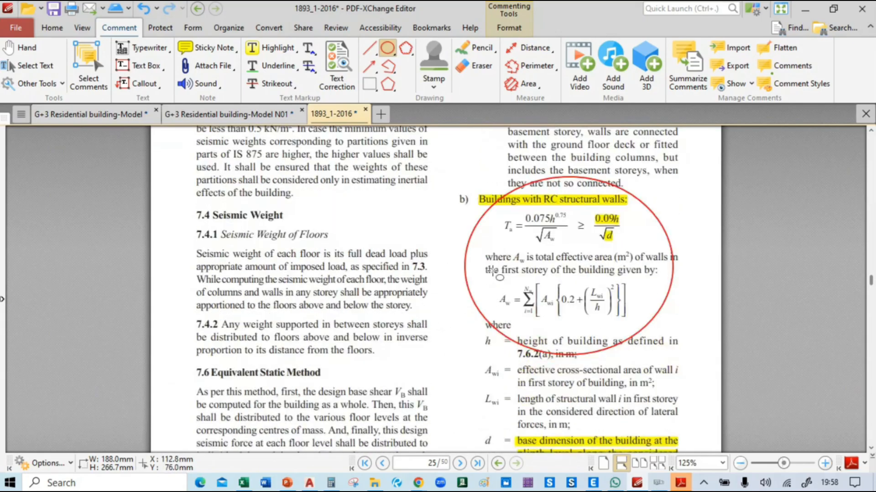
scroll(495, 283, "down", 6)
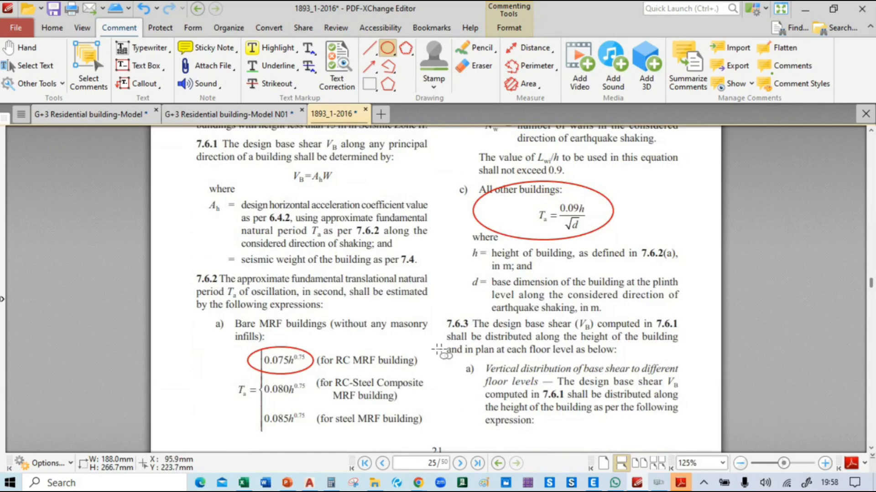
scroll(258, 372, "up", 3, "ctrl")
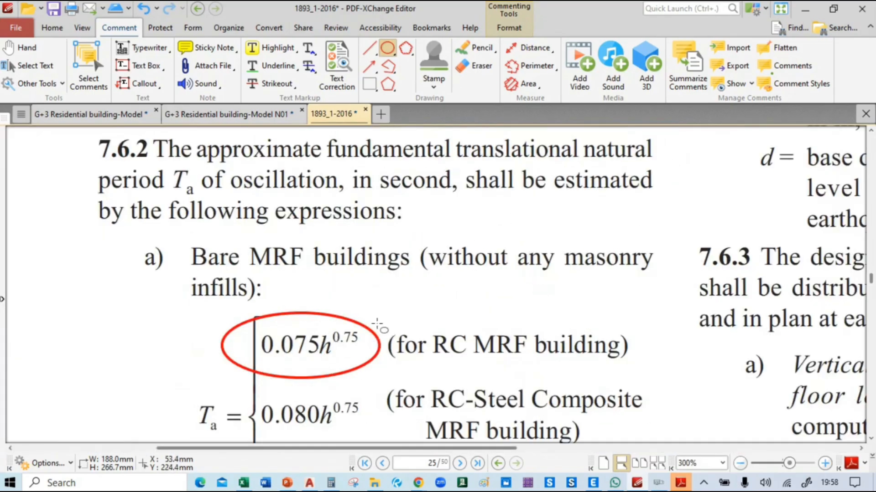
Step: Switch to the Complete Excel N02 workbook in Excel and look through its sheets for a time period calculation
mouse_move(244, 483)
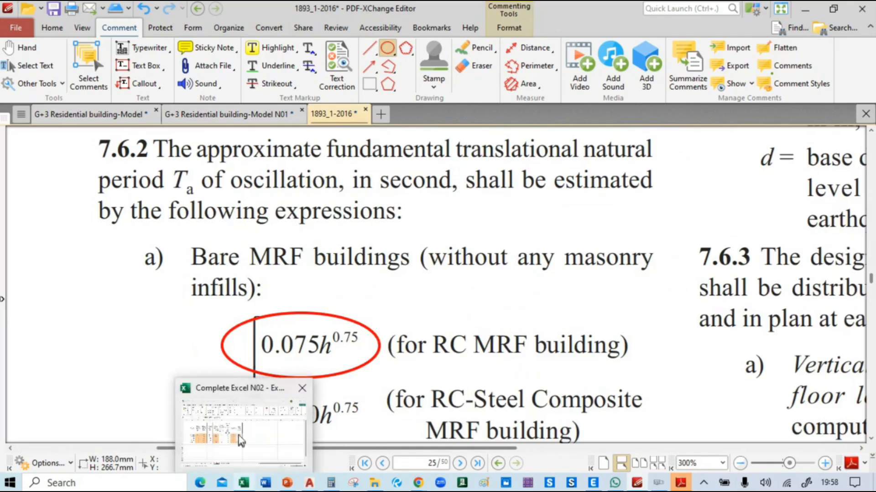
left_click(271, 419)
left_click(99, 448)
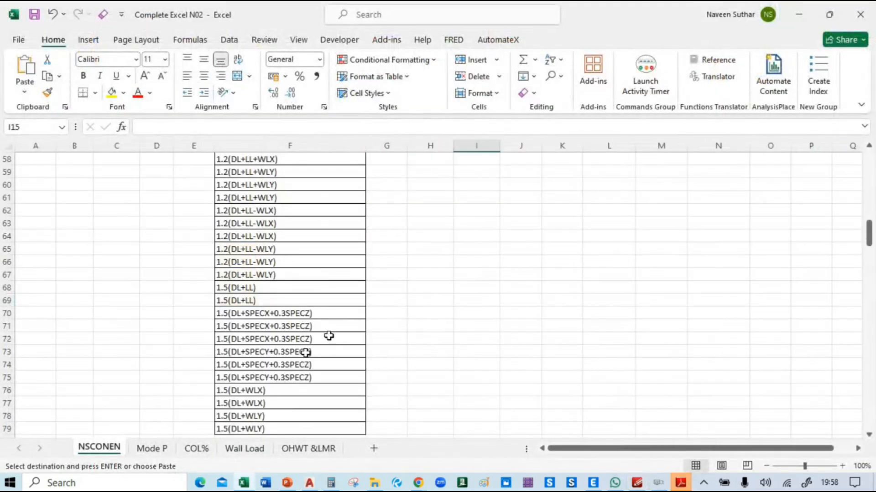
scroll(333, 335, "up", 10)
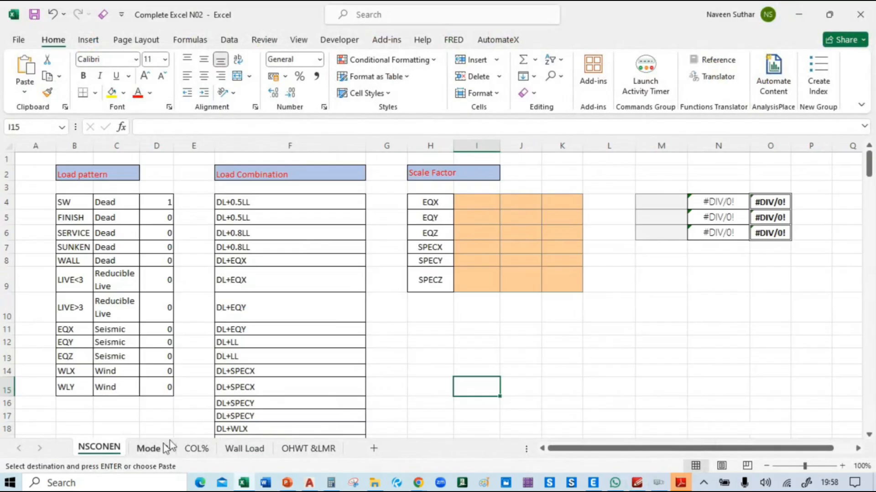
left_click(165, 448)
left_click(209, 454)
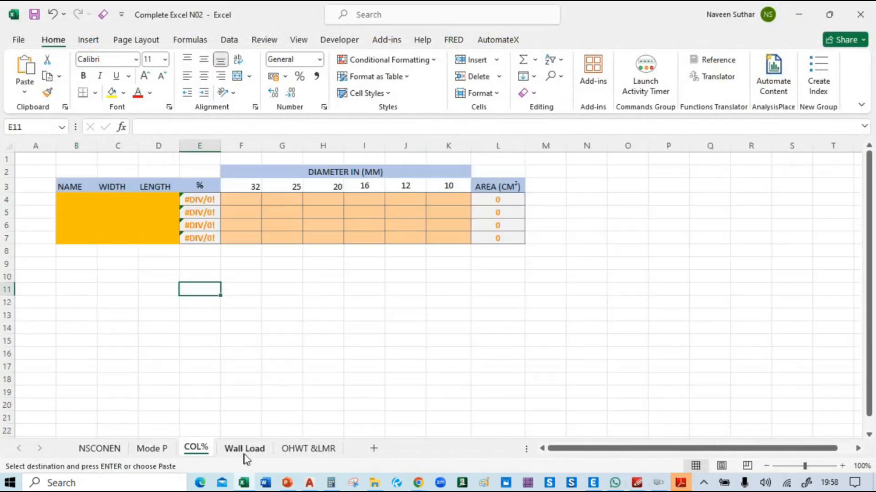
left_click(244, 451)
left_click(301, 449)
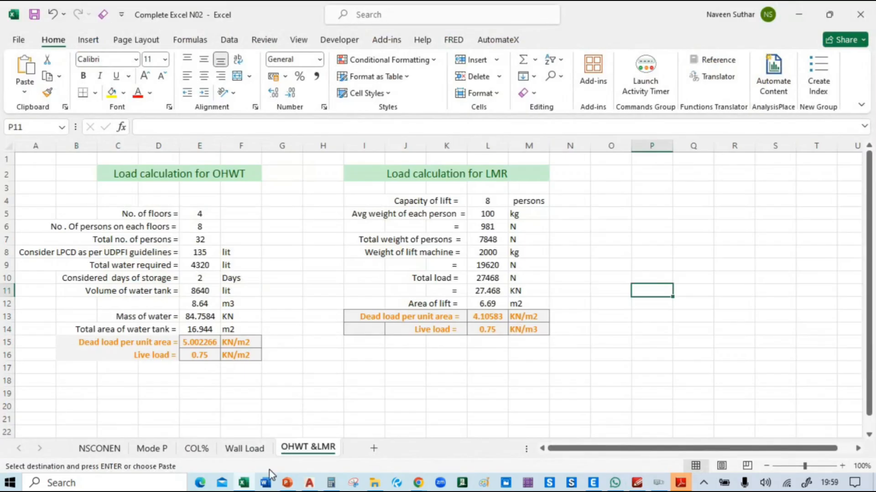
Step: Switch to File Explorer and open the Experience folder on the E: drive
left_click(246, 485)
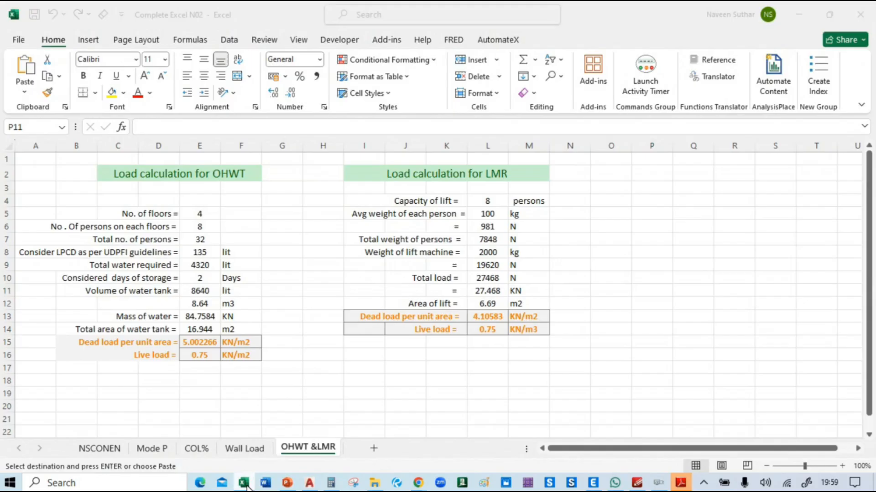
right_click(246, 486)
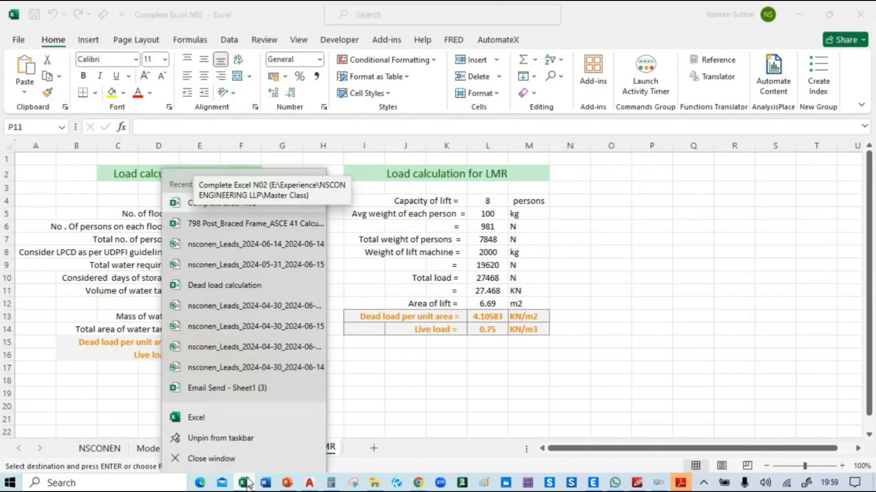
mouse_move(372, 487)
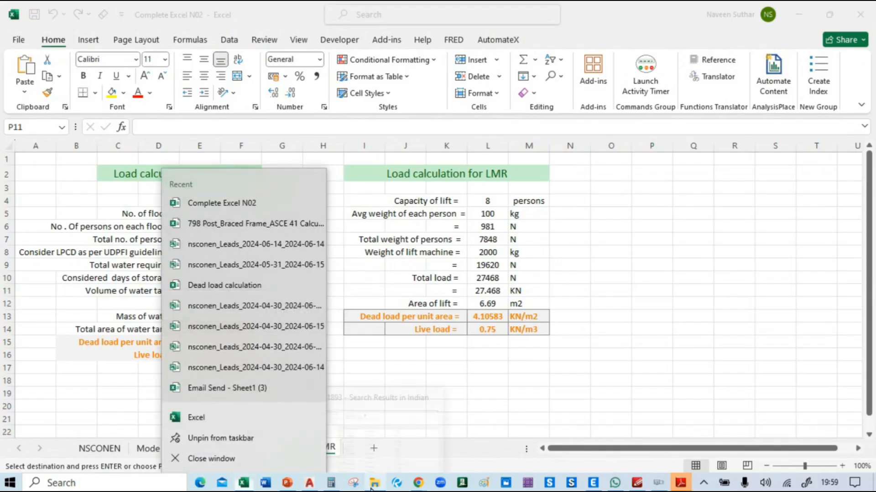
left_click(374, 447)
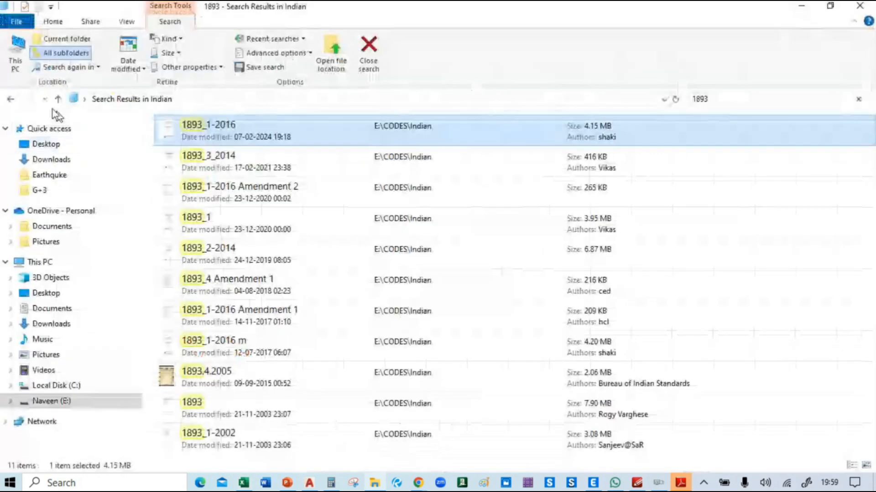
left_click(81, 403)
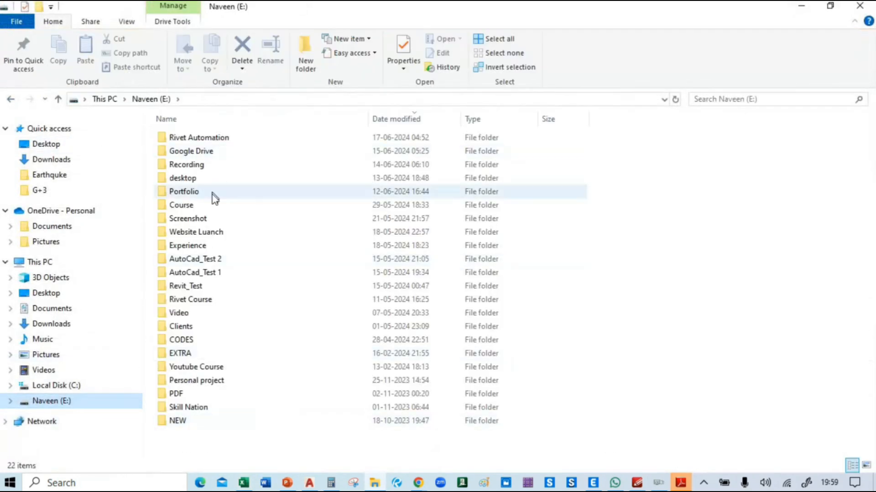
double_click(207, 248)
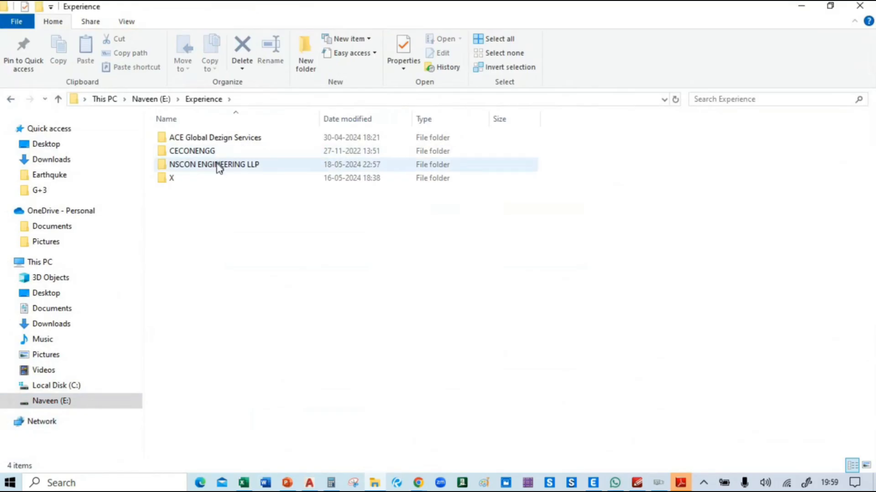
Step: Open the SENIOR SECONDARY SCHOOL,AMINGAON workbook from the CECONENGG\2BHK\STR folder
double_click(217, 168)
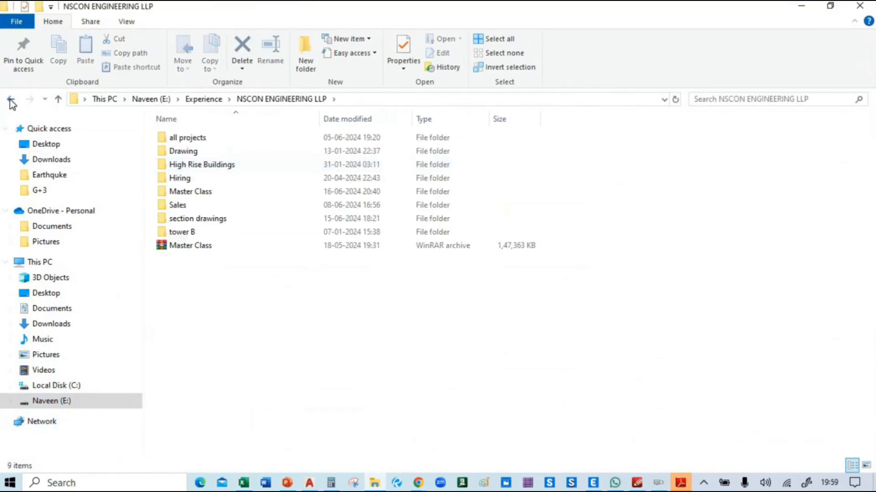
left_click(11, 100)
double_click(225, 154)
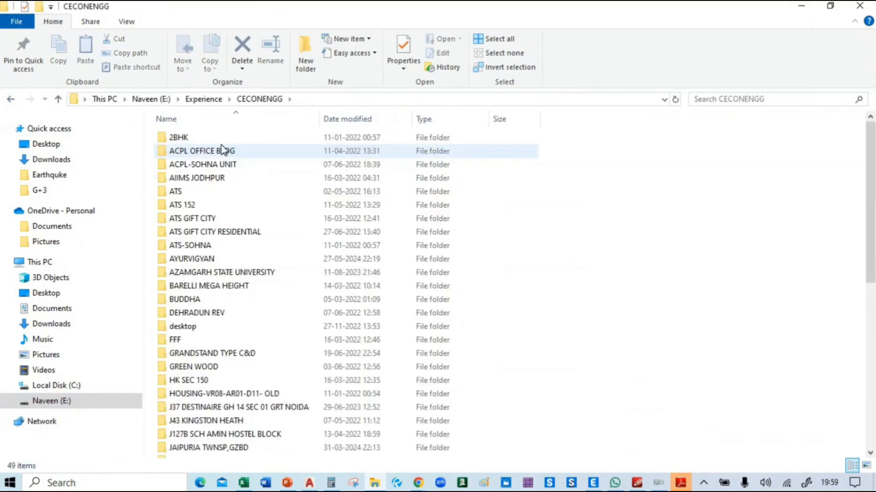
double_click(221, 141)
double_click(218, 153)
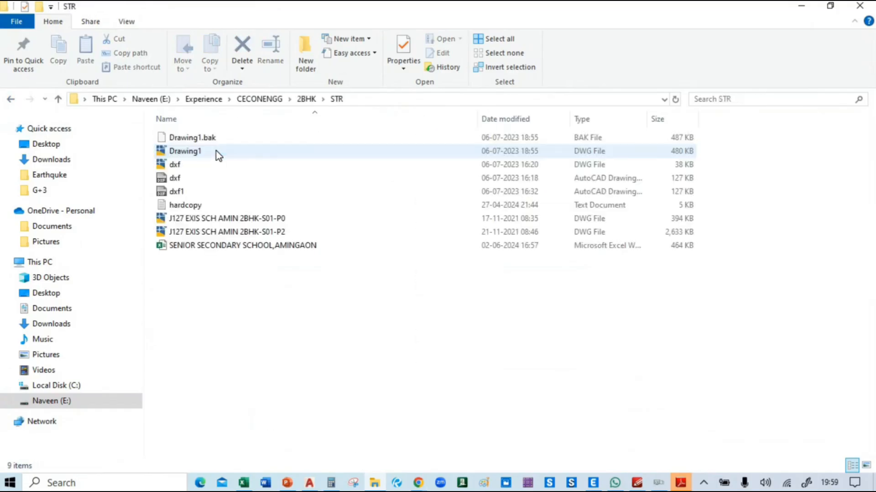
double_click(209, 246)
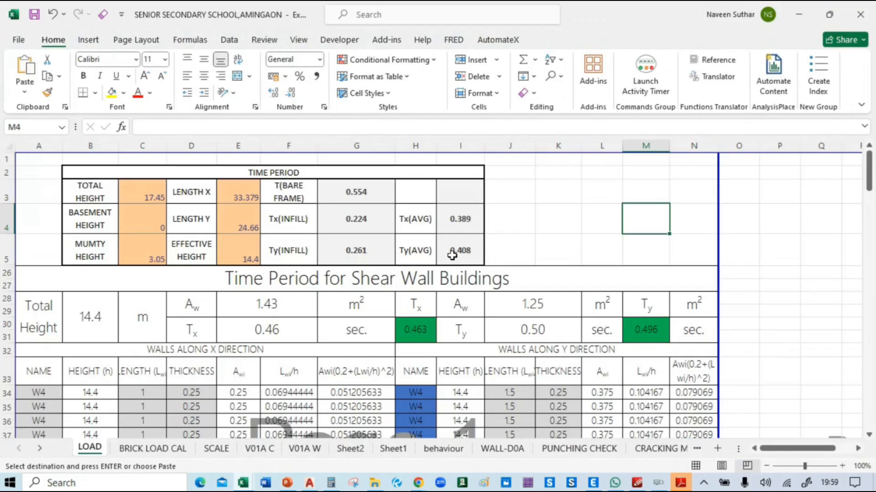
Step: Look through the LOAD sheet's time period, shear wall and wind load calculations
scroll(452, 255, "down", 20)
scroll(457, 253, "up", 5)
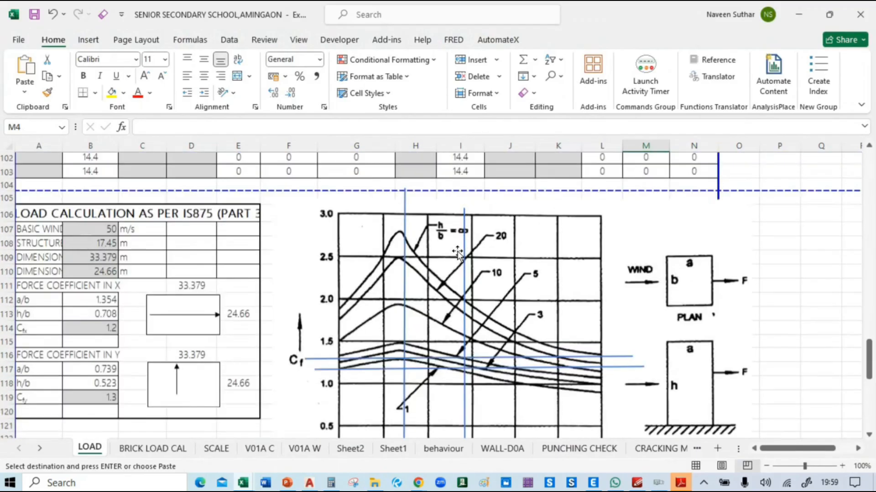
scroll(457, 253, "down", 13)
scroll(461, 247, "up", 17)
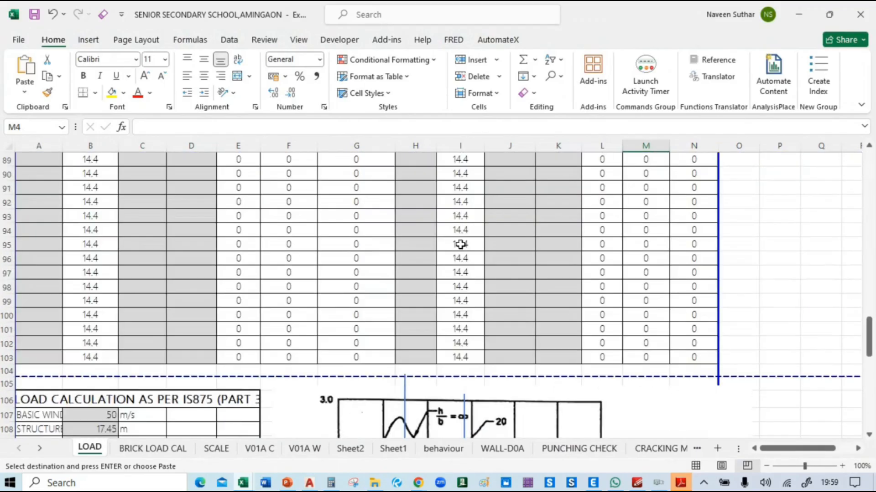
scroll(461, 245, "up", 20)
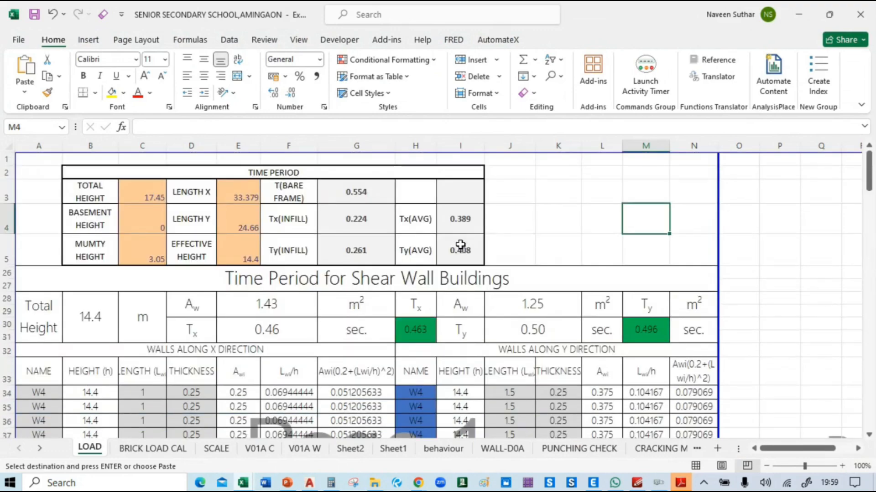
Step: Inspect the Length Y input and the infill, average and bare-frame formulas in the TIME PERIOD table
left_click(244, 215)
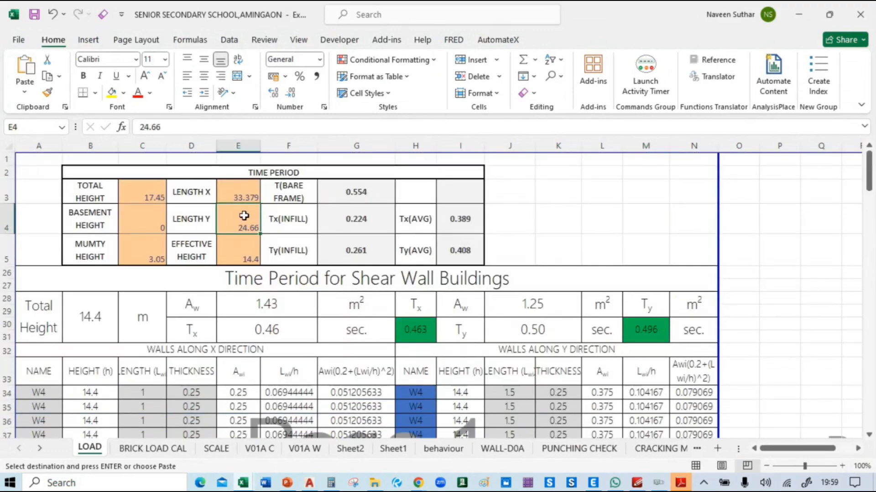
left_click(372, 214)
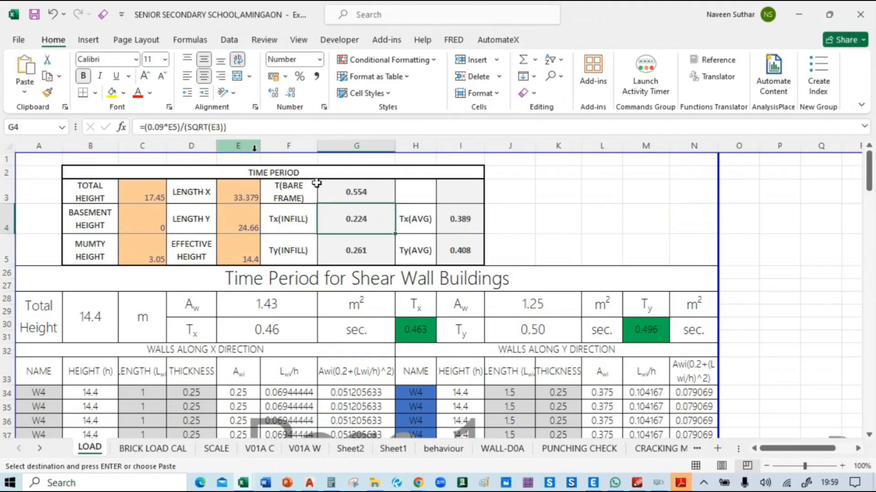
left_click(470, 217)
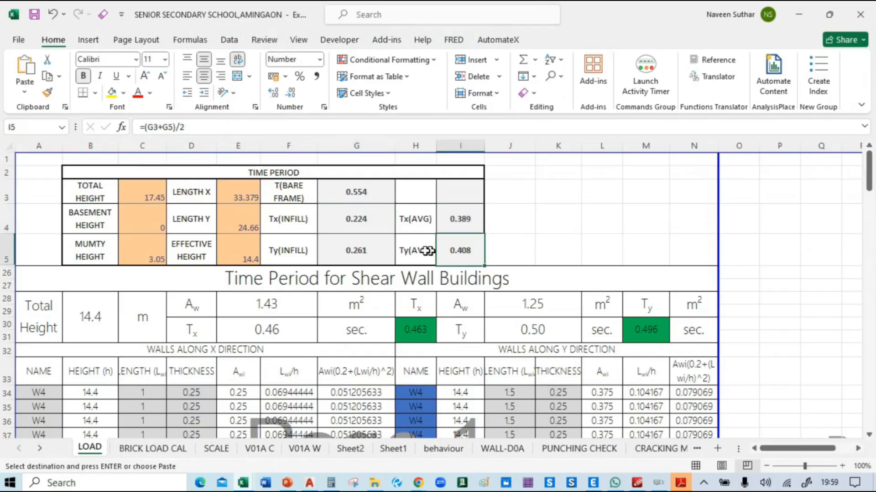
left_click(356, 191)
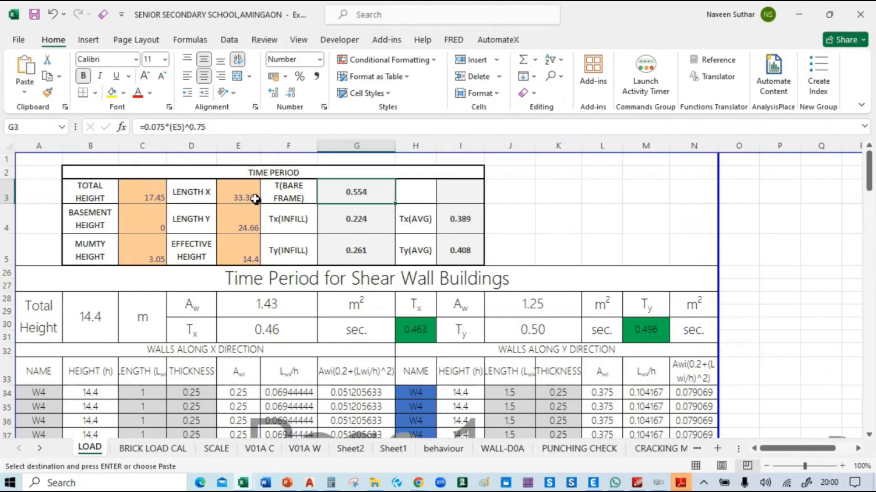
Step: Inspect the Length X and Y inputs and the total, basement and mumty height inputs of the TIME PERIOD table
left_click(242, 194)
left_click(243, 211)
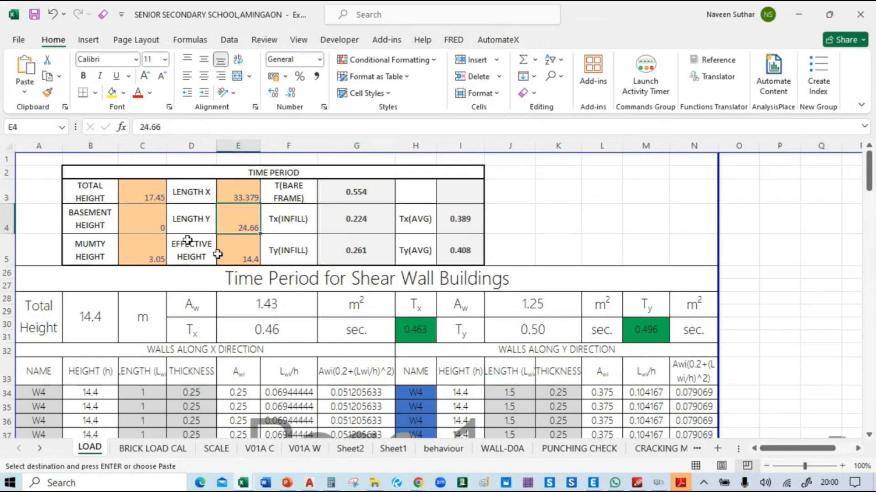
left_click(131, 192)
left_click(142, 224)
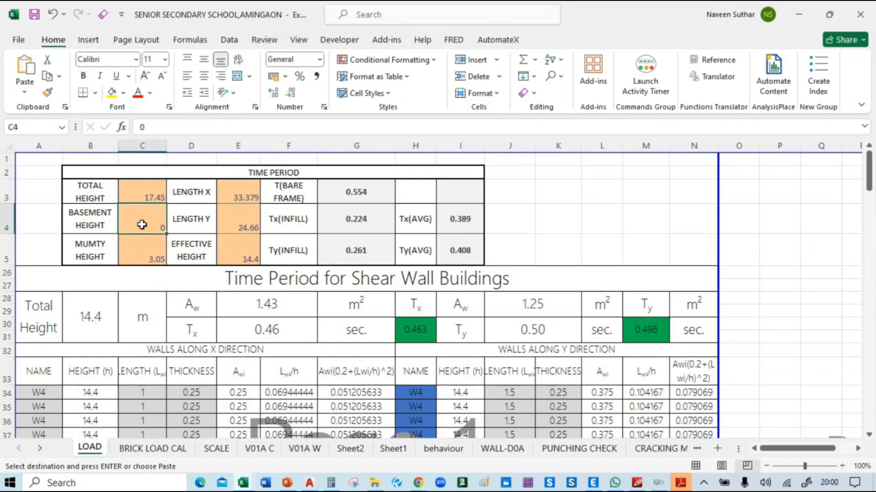
left_click(143, 251)
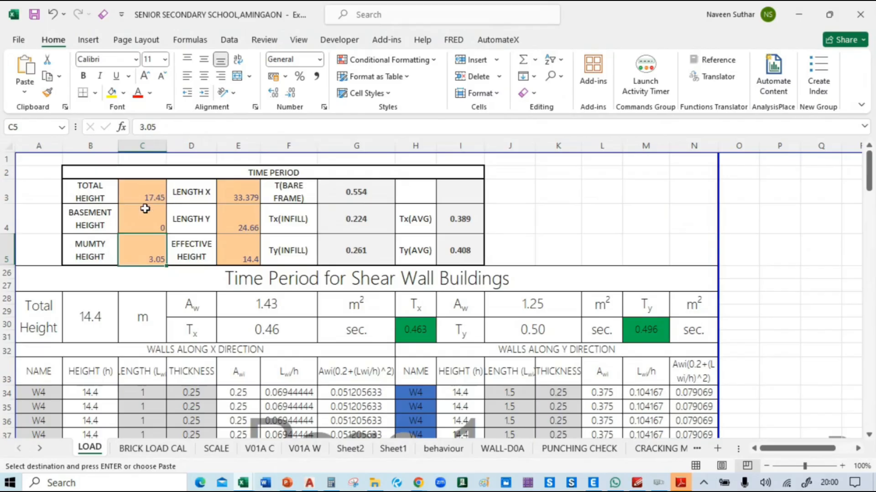
key("Up")
key("Up")
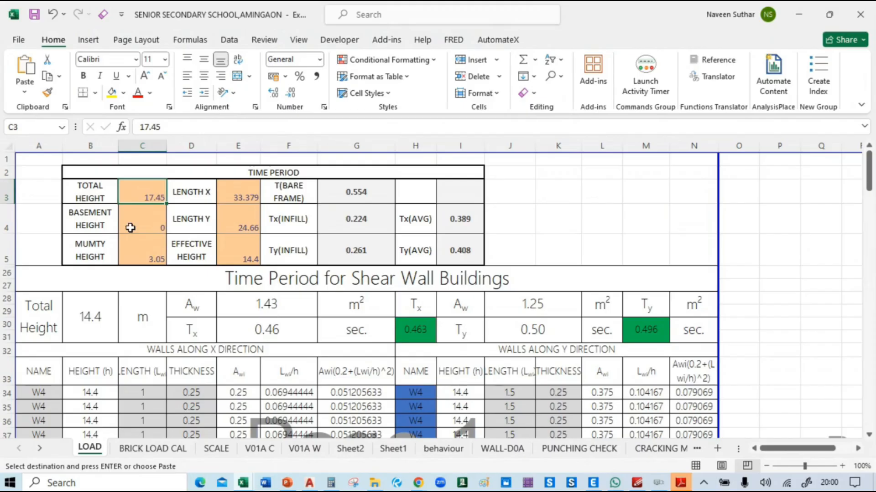
Step: Review the bare-frame period formula and set the mumty height in cell C5 to 0
left_click(368, 196)
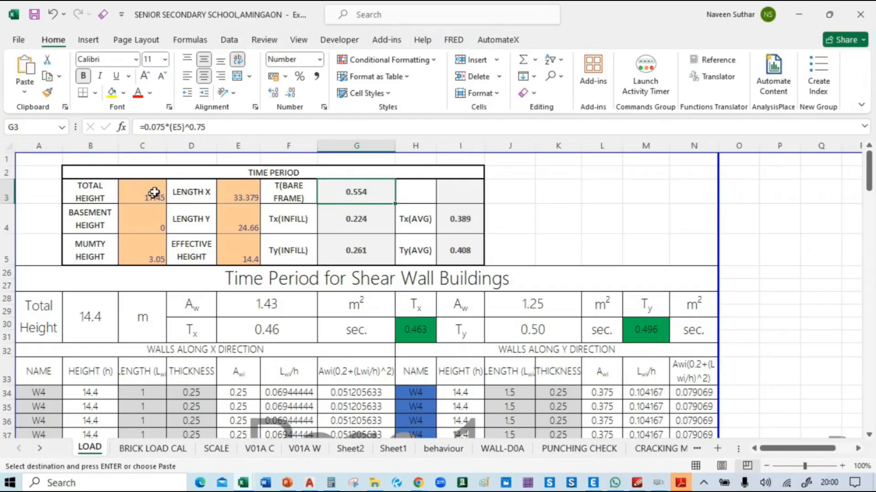
left_click(149, 254)
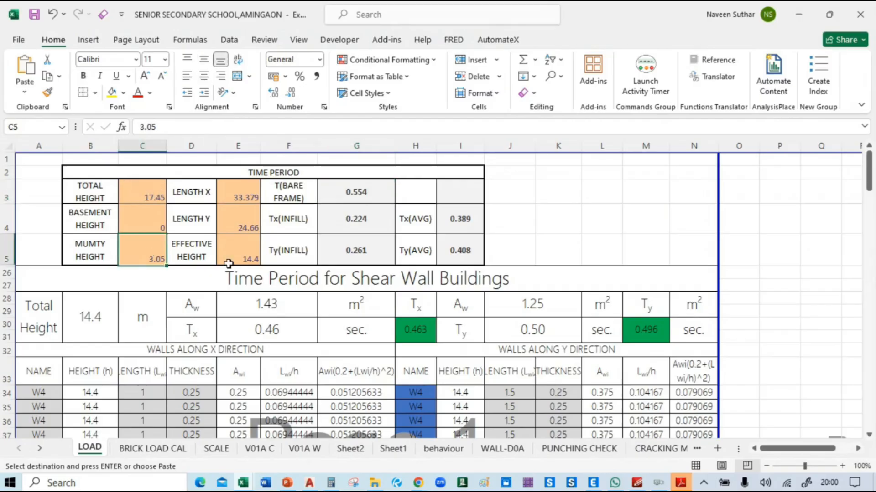
type("0")
key("Return")
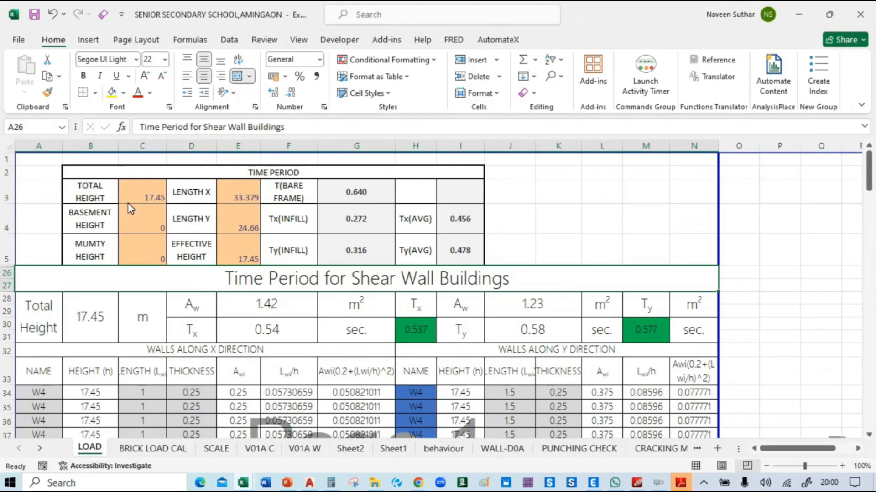
Step: Switch to ETABS and accept the EQX seismic loading settings and the load pattern definitions
key("alt+Tab")
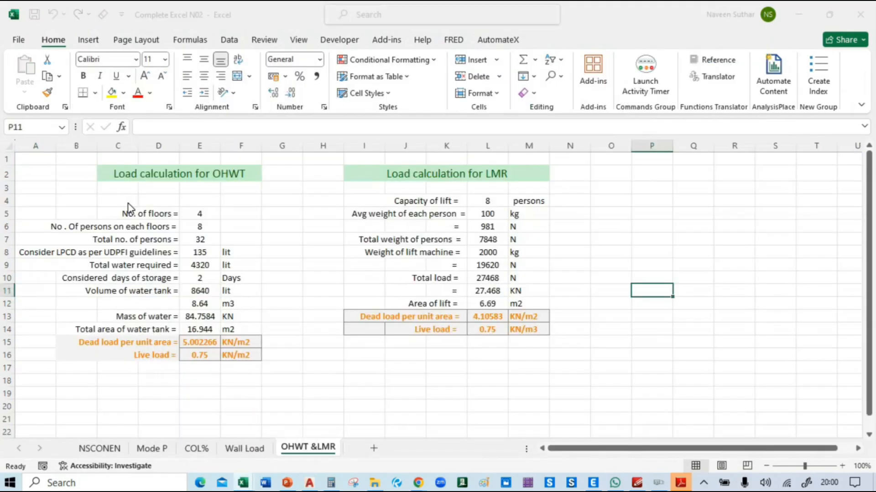
key("alt+Tab")
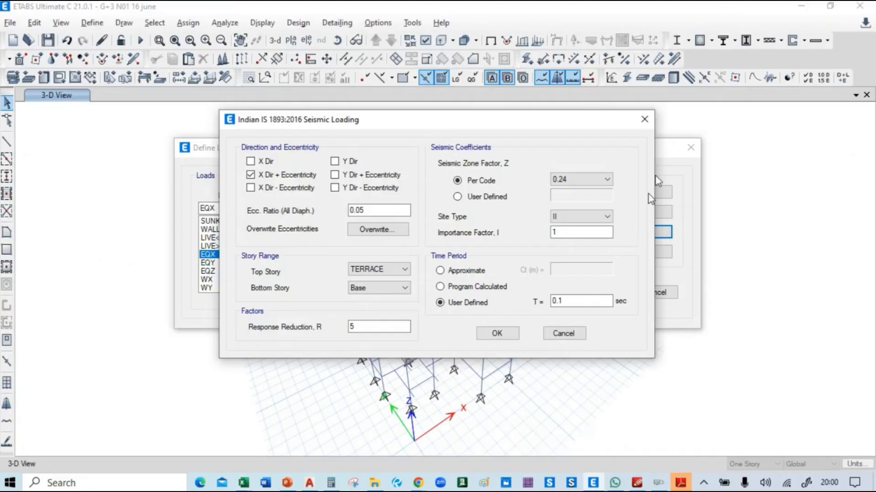
left_click(496, 334)
left_click(588, 293)
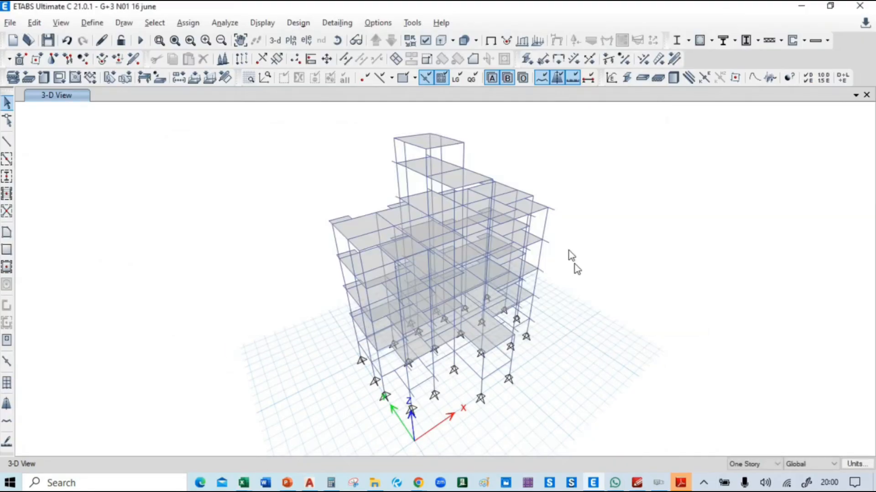
Step: Show the plan view of the TERRACE story level
left_click(290, 40)
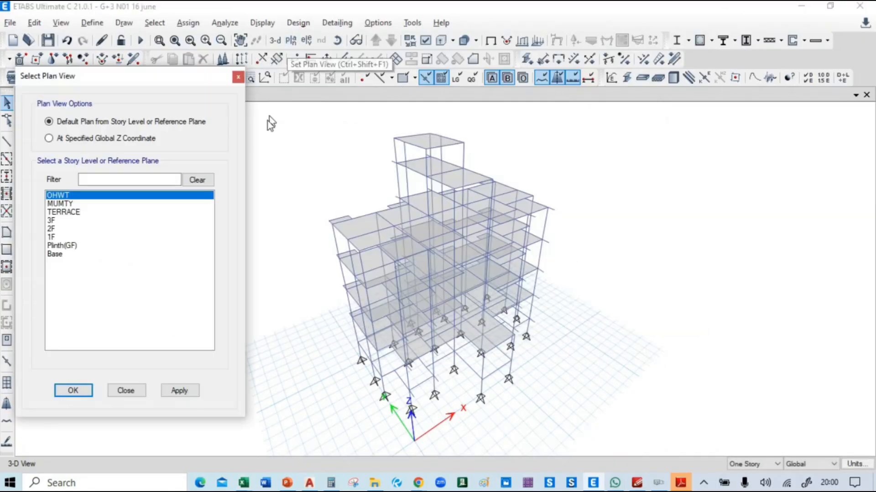
left_click(62, 213)
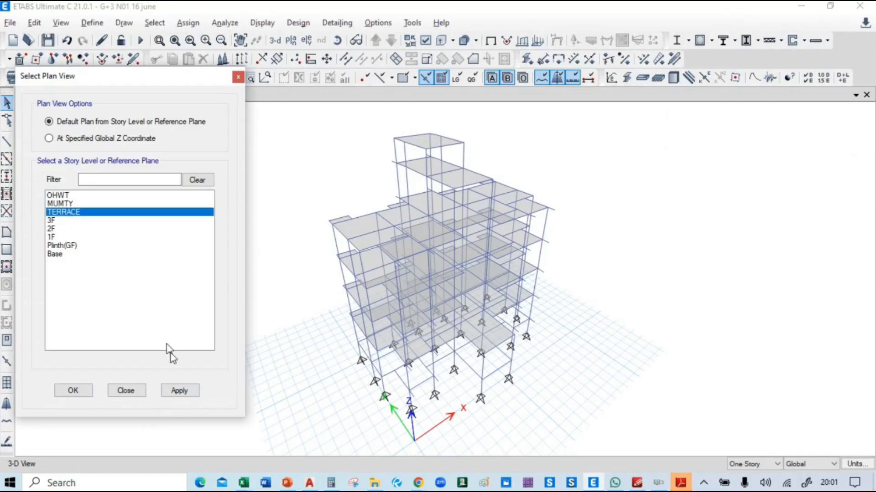
left_click(181, 391)
left_click(73, 391)
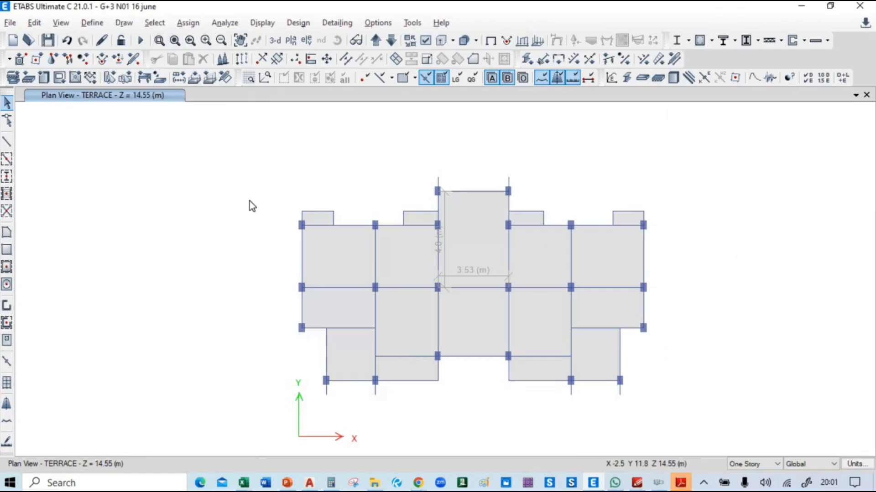
Step: Switch to the Excel workbook with the TIME PERIOD table and set the total height in cell C3 to 4.55
key("alt+Tab")
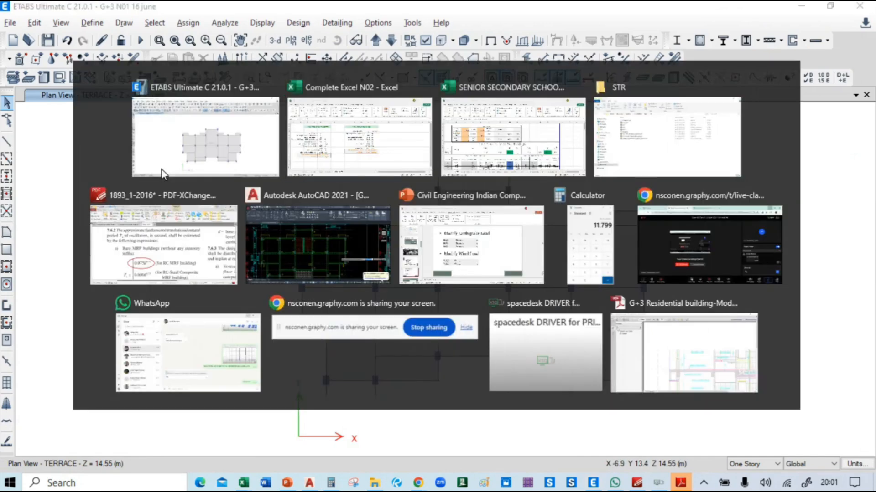
key("alt+Tab")
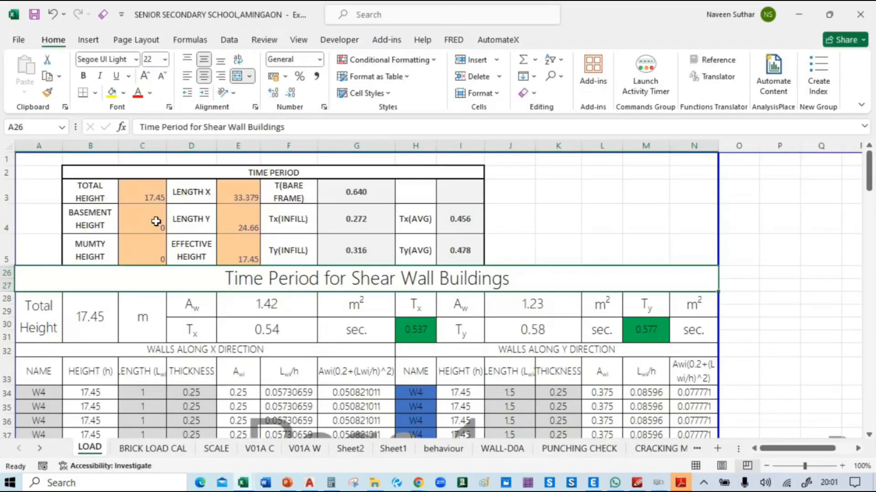
left_click(156, 224)
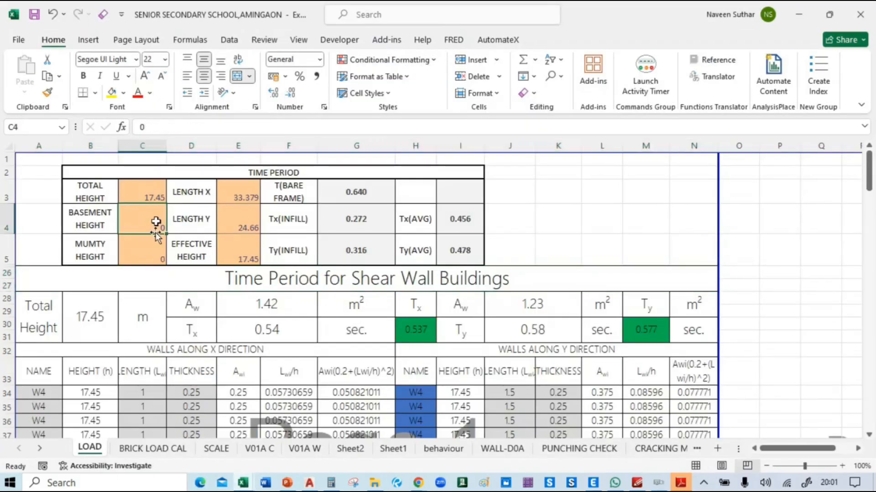
left_click(152, 254)
left_click(131, 188)
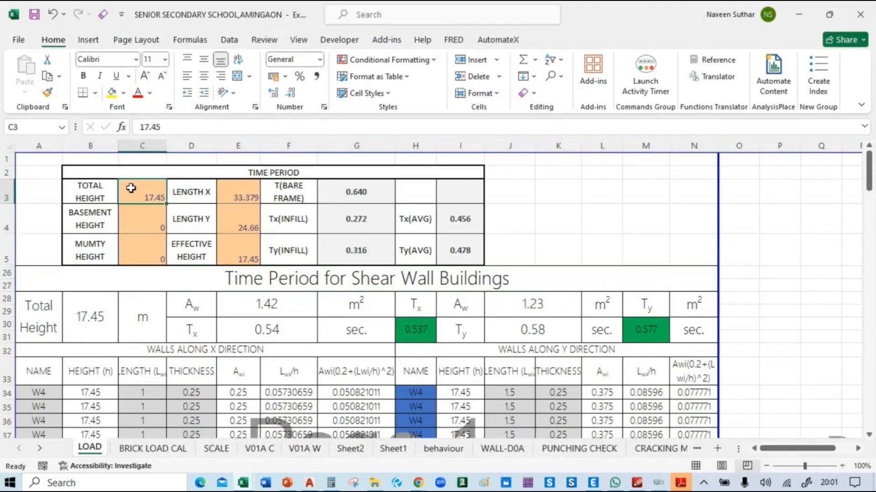
key("alt+Tab")
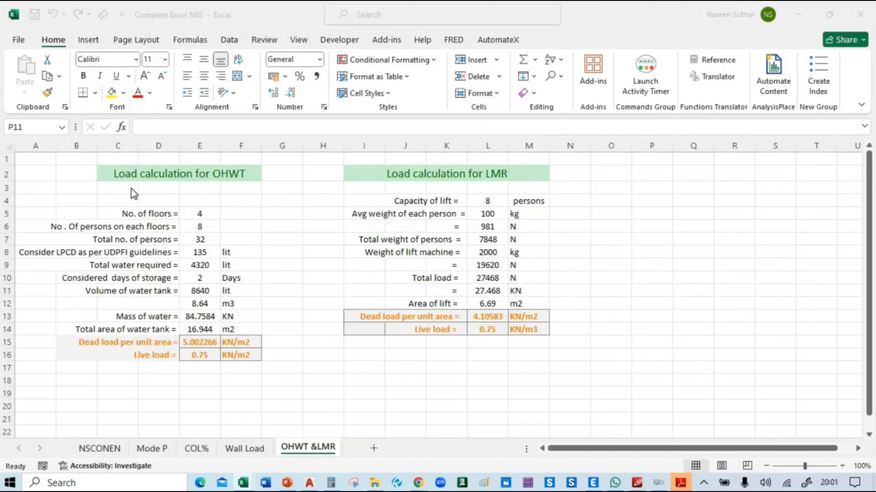
key("alt+Tab")
key("alt+Tab")
key("alt+Tab")
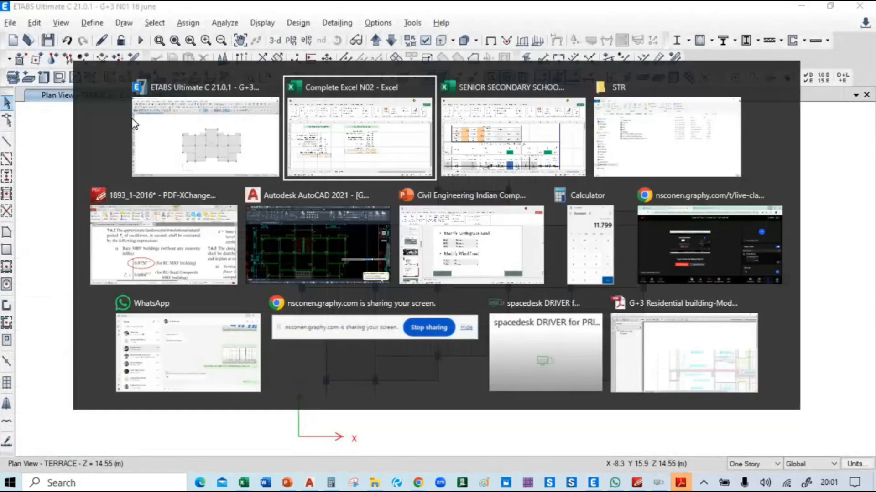
key("alt+Tab")
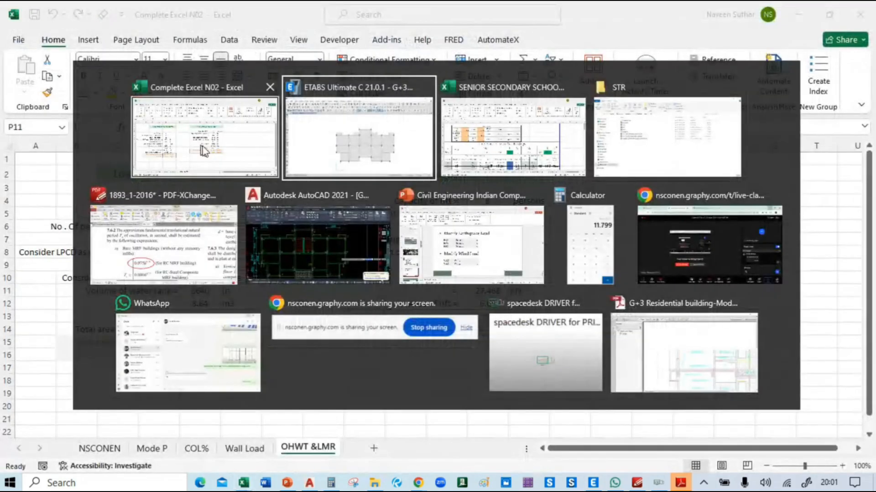
key("alt+Tab")
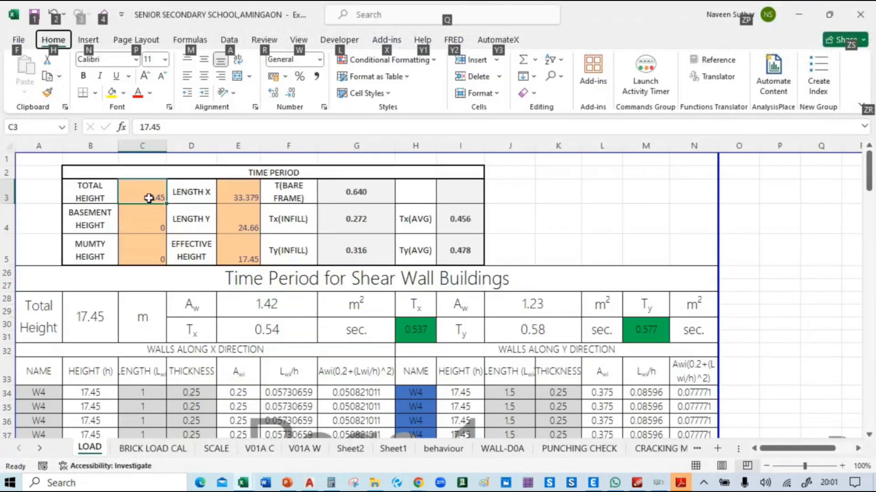
type("4.55")
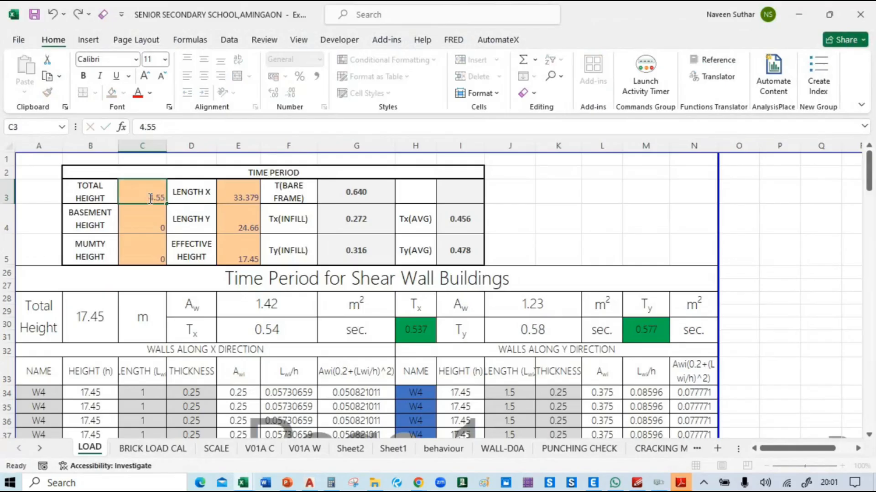
key("Return")
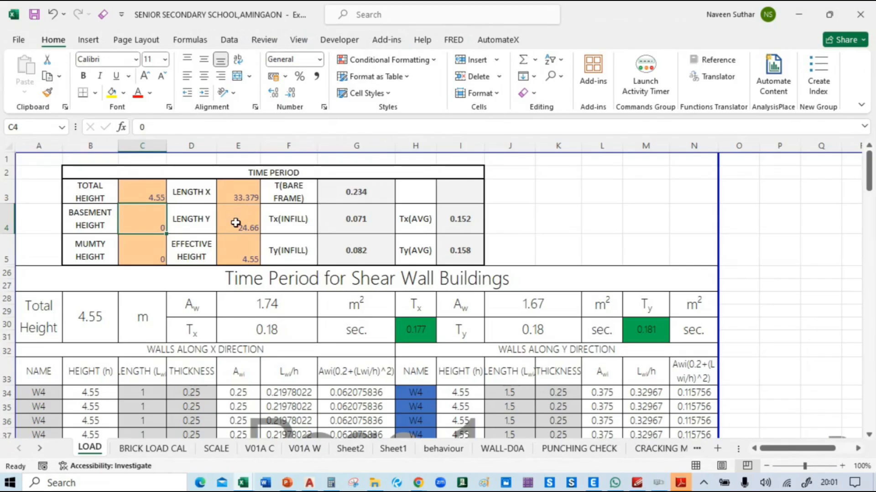
Step: Switch to ETABS and draw a dimension line above the terrace plan spanning its outermost columns in the X direction
key("alt+Tab")
key("alt+Tab")
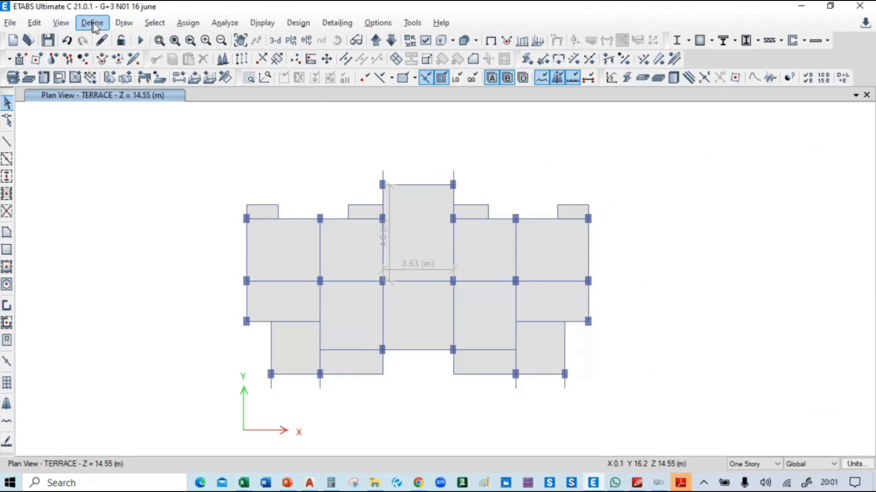
left_click(124, 22)
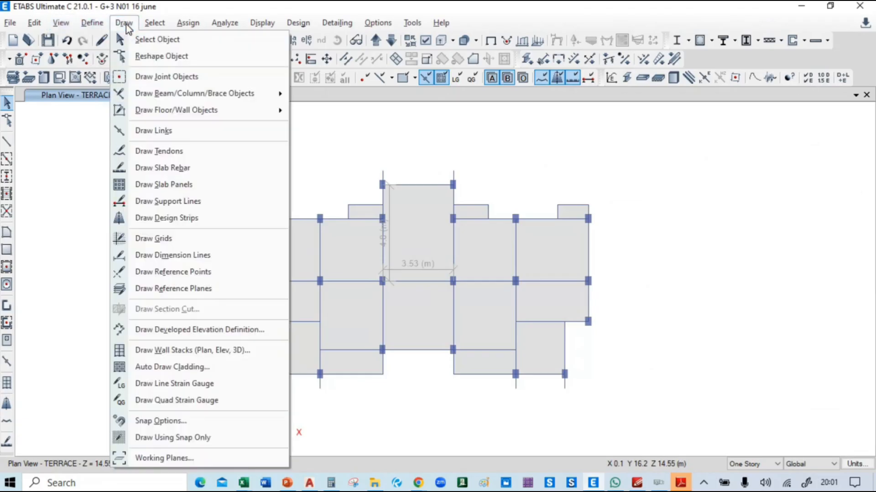
left_click(174, 255)
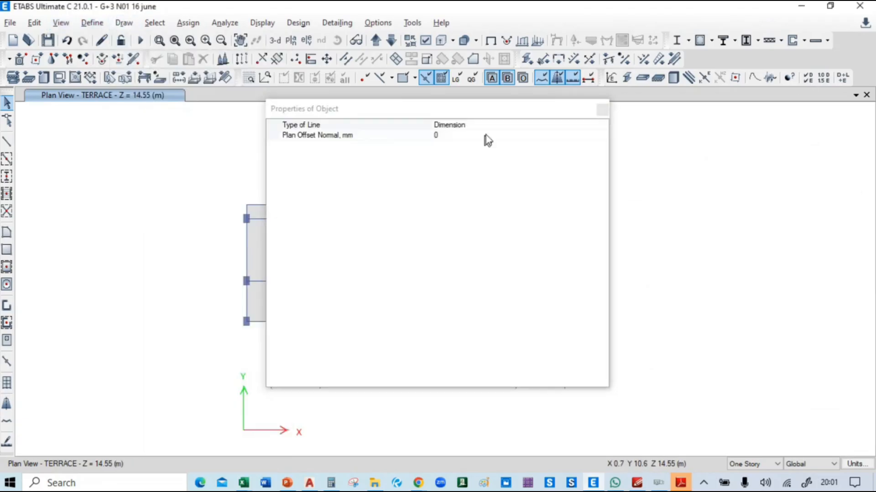
mouse_move(489, 118)
left_mouse_down()
mouse_move(72, 236)
mouse_move(64, 214)
left_mouse_up()
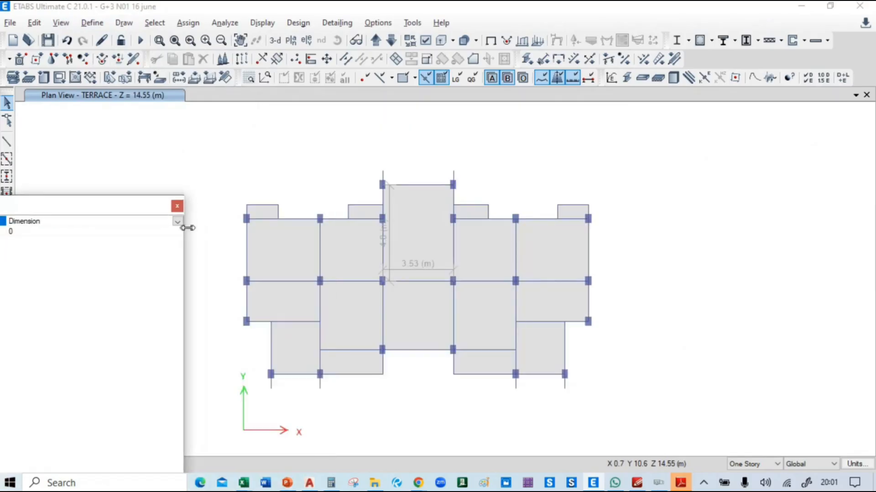
left_click(246, 219)
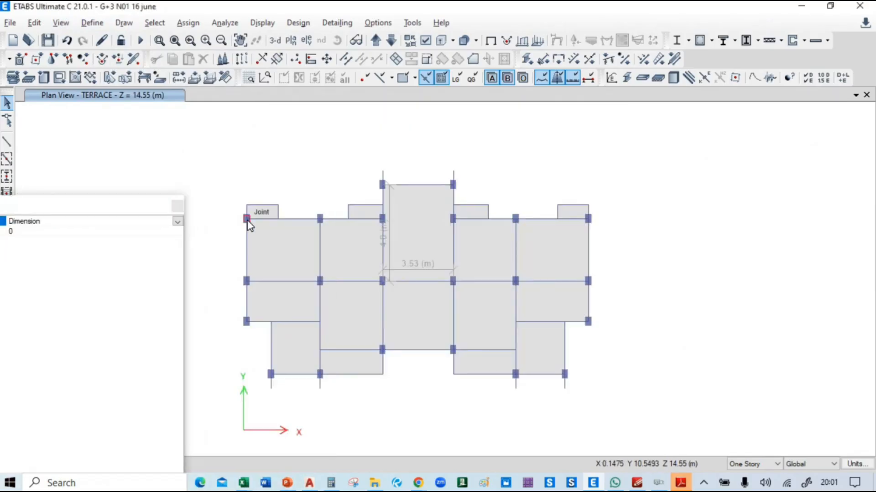
left_click(586, 217)
left_click(574, 138)
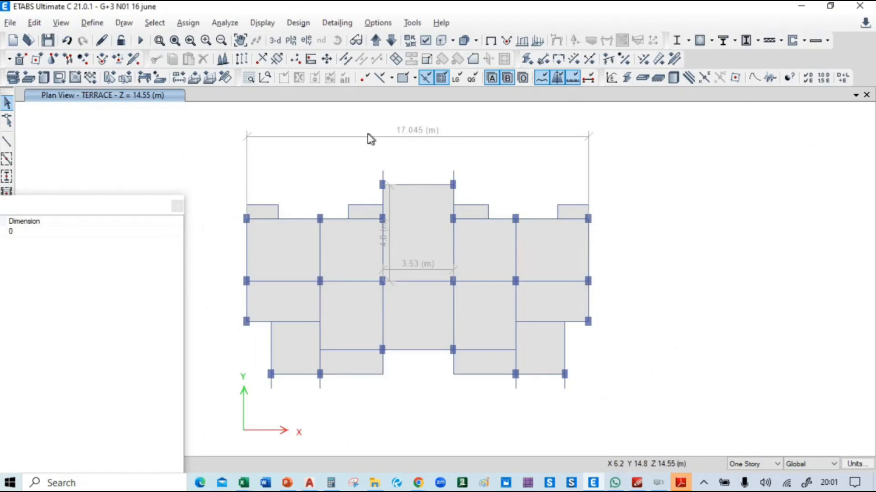
left_click(178, 206)
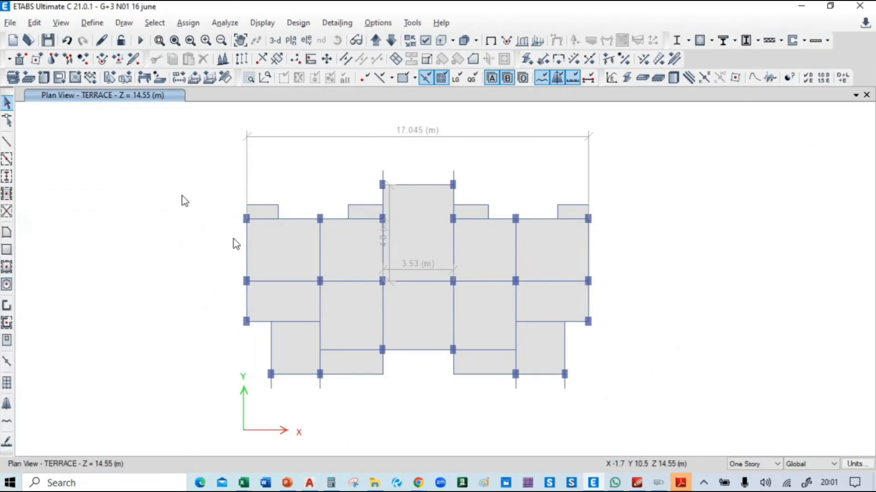
Step: Draw a dimension line beside the terrace plan spanning its outermost columns in the Y direction
left_click(124, 22)
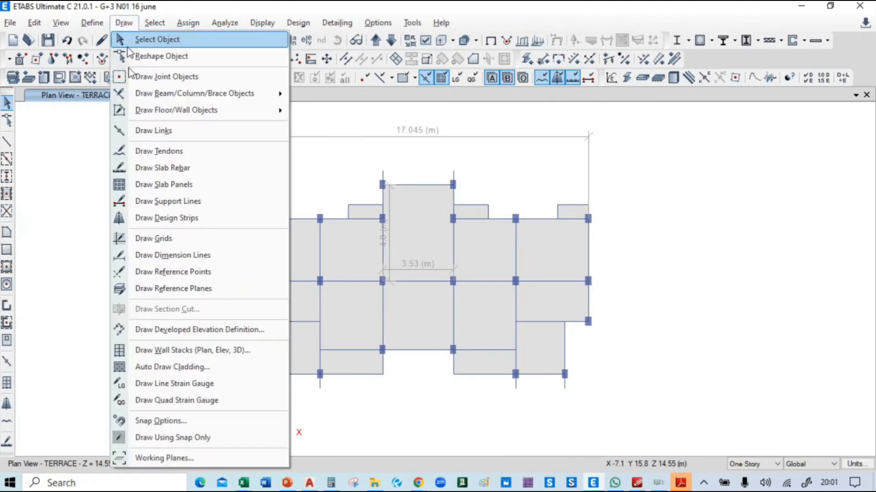
left_click(165, 257)
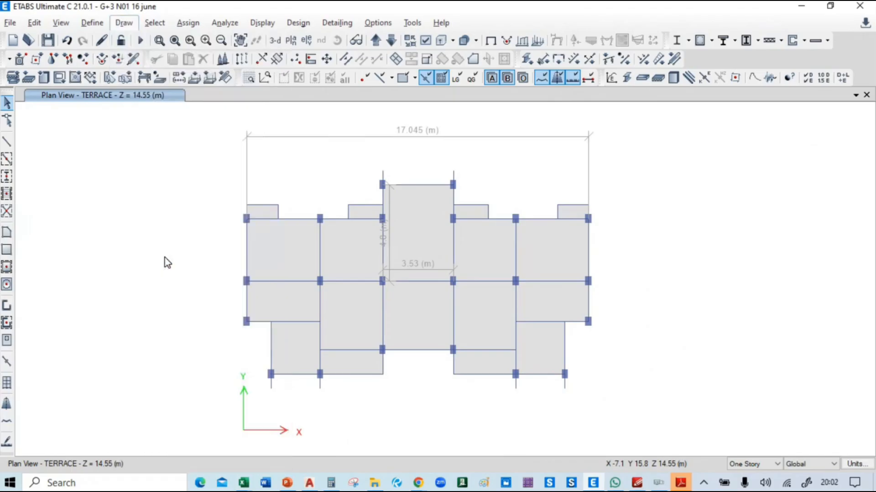
left_click(453, 185)
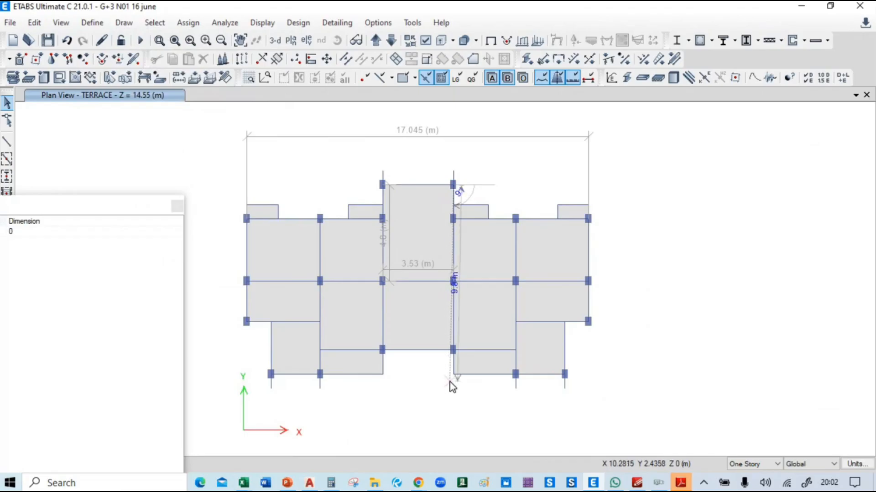
left_click(565, 375)
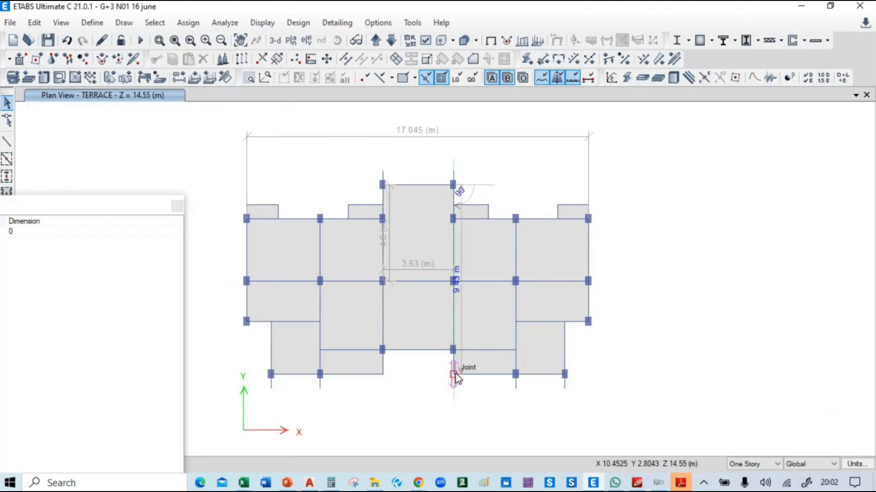
left_click(643, 378)
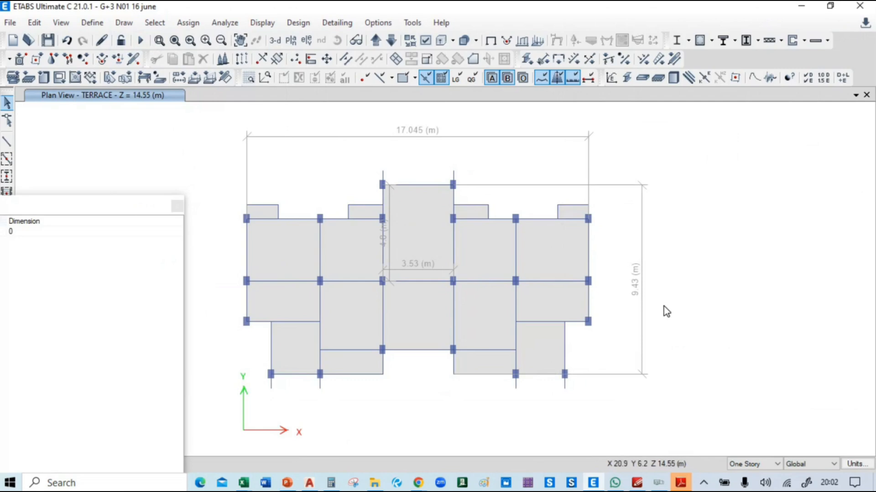
Step: Switch to the Excel TIME PERIOD table and set Length X in cell E3 to 17.045
key("alt+Tab")
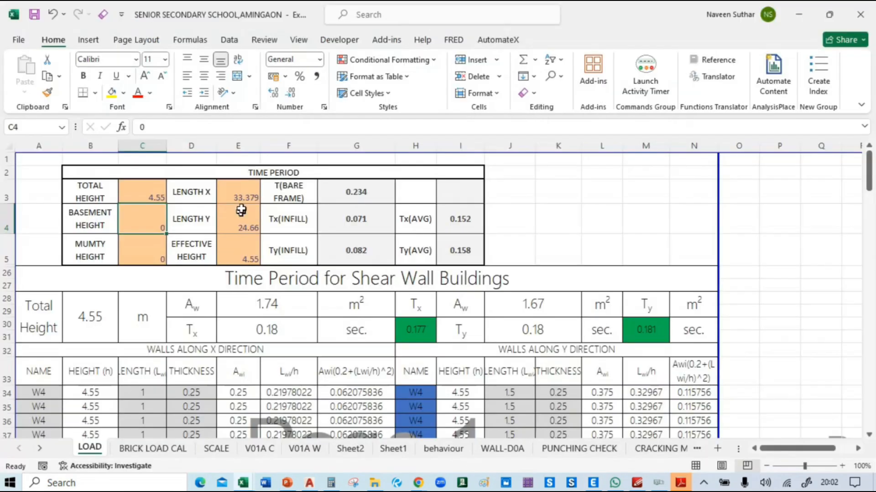
type("17")
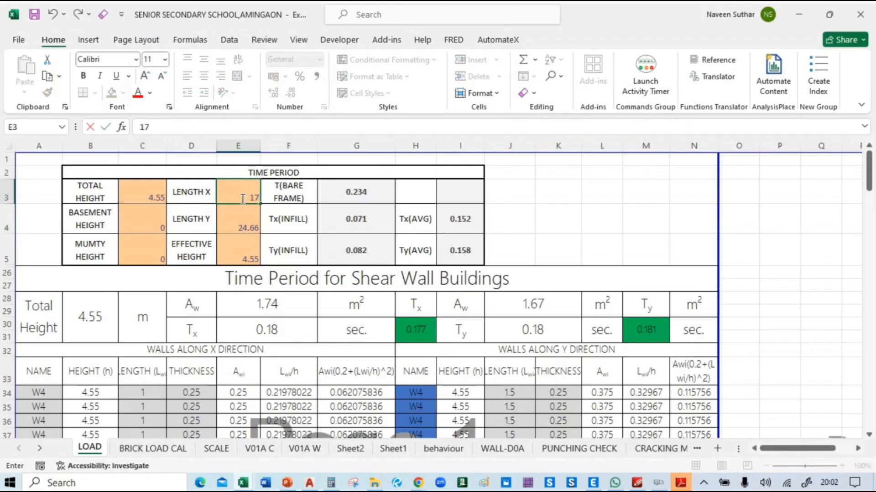
type(".045")
key("Return")
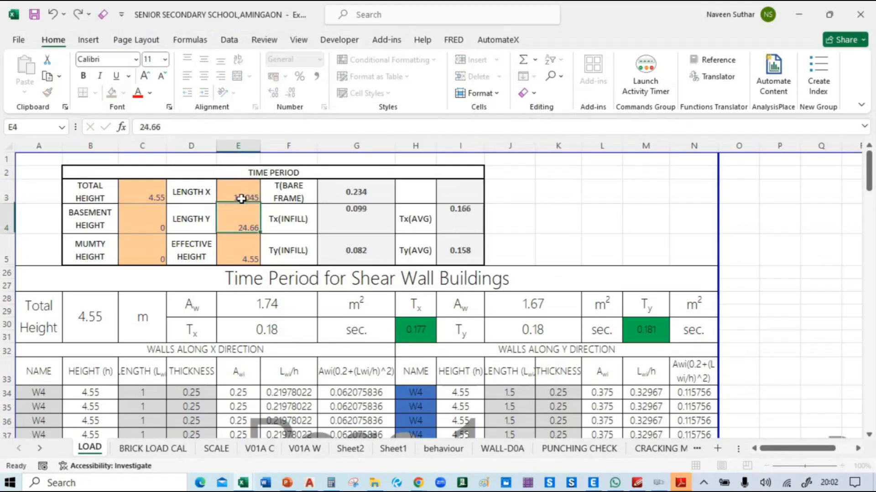
Step: Recheck the Y dimension in ETABS, set Length Y in cell E4 to 9.43 and view the bare-frame period formula
key("alt+Tab")
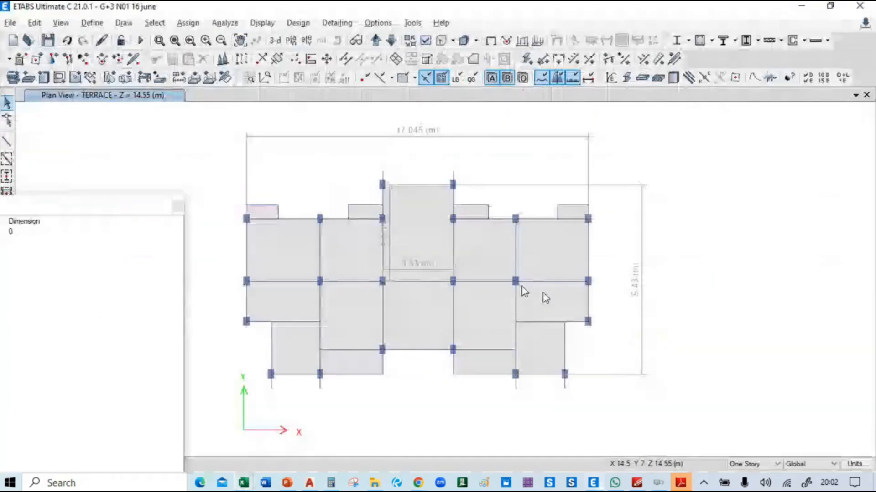
key("alt+Tab")
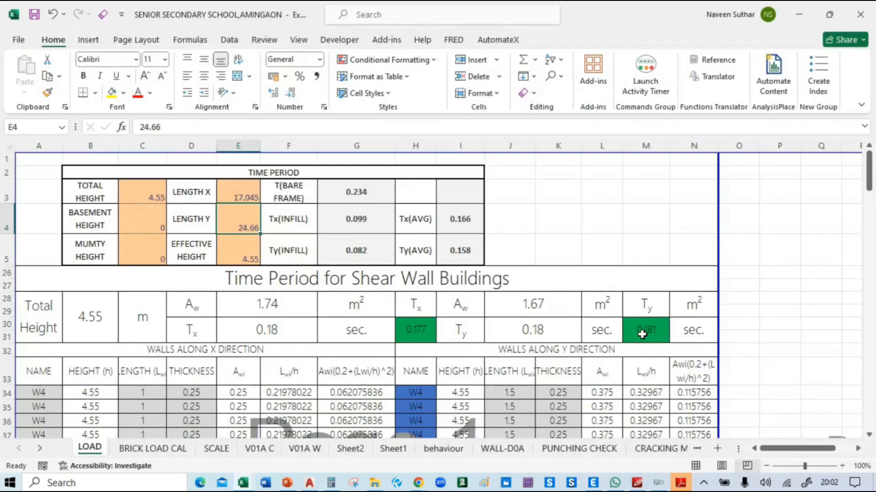
type("9.")
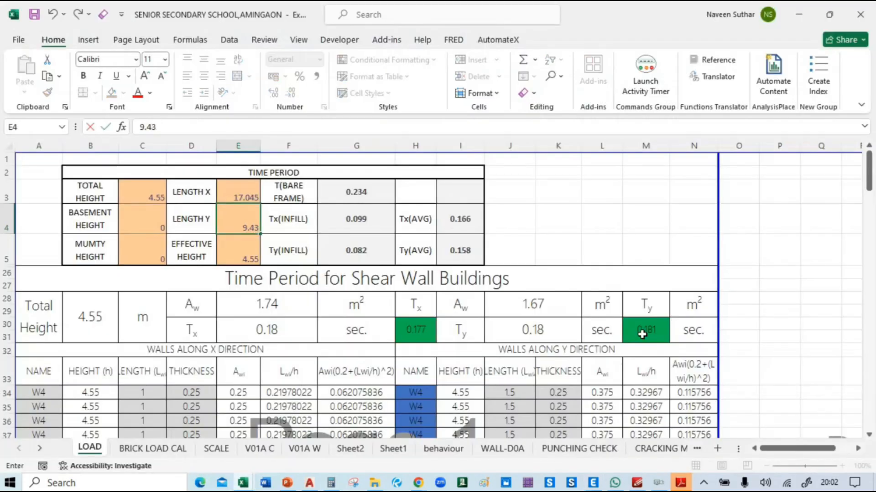
type("43")
key("Return")
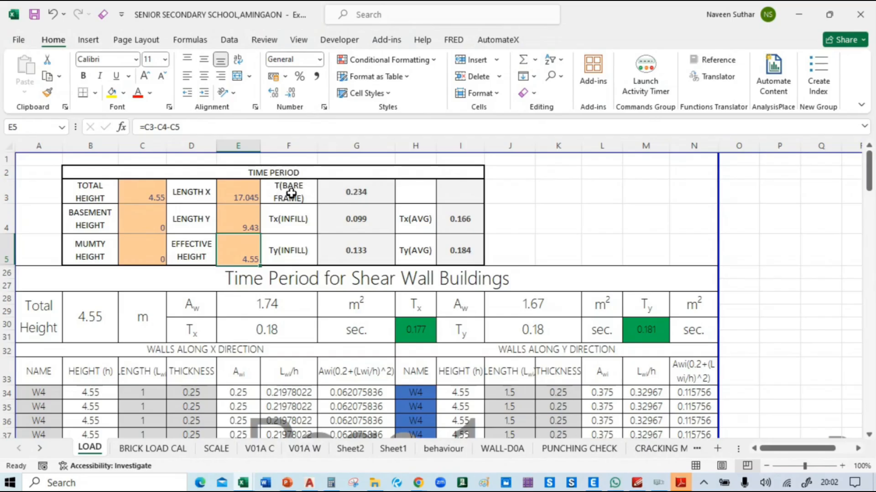
left_click(361, 190)
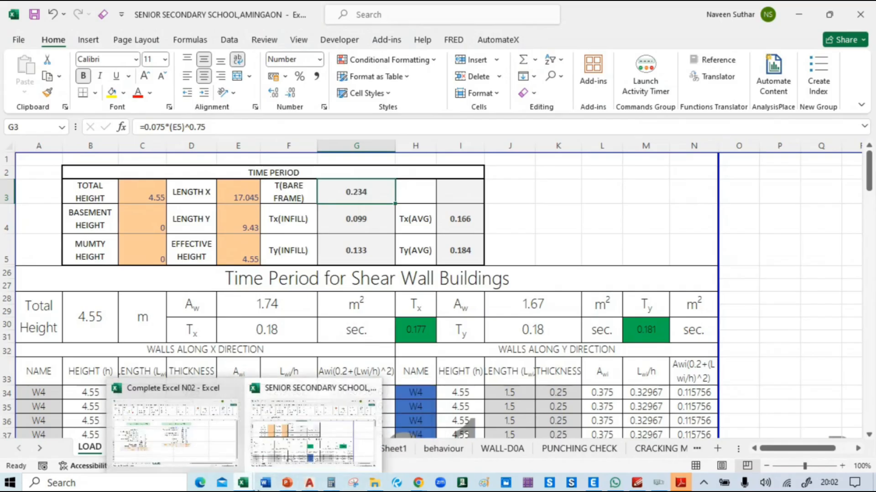
Step: Switch to the IS 1893:2016 PDF and circle the Ta symbol beside the bare MRF period expressions in clause 7.6.2
mouse_move(681, 478)
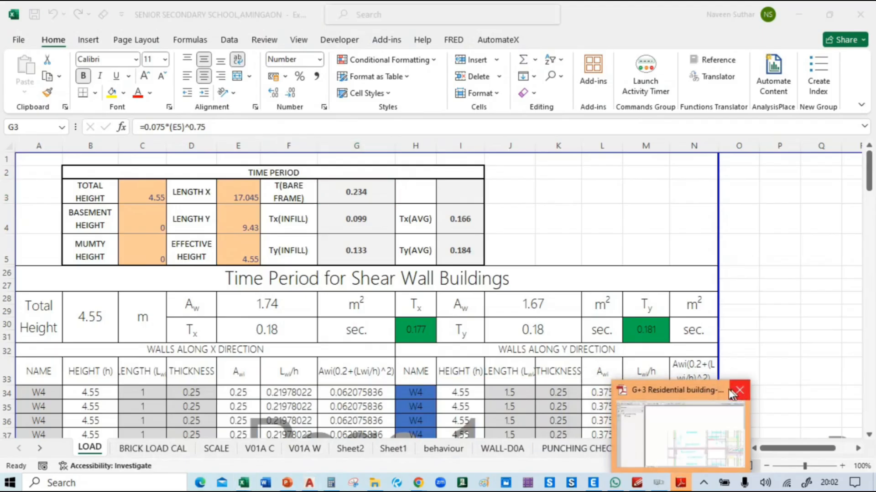
left_click(732, 394)
mouse_move(658, 482)
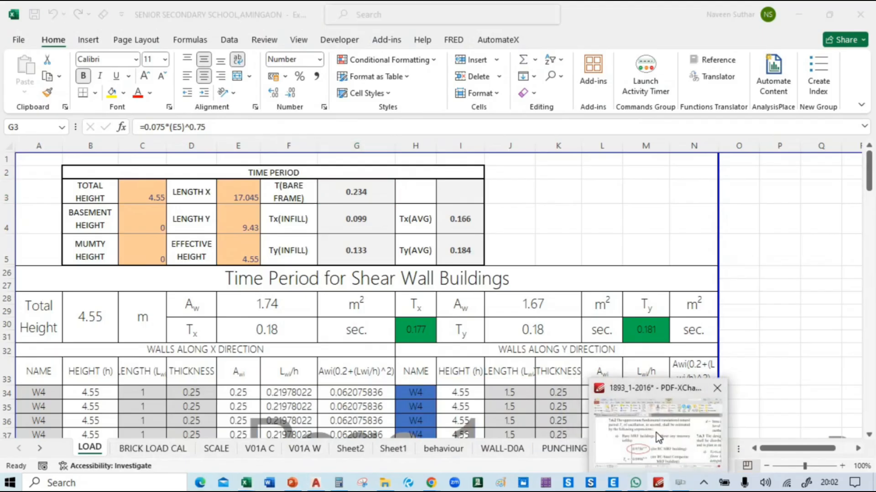
left_click(657, 447)
scroll(201, 241, "down", 1)
scroll(201, 240, "up", 1, "ctrl")
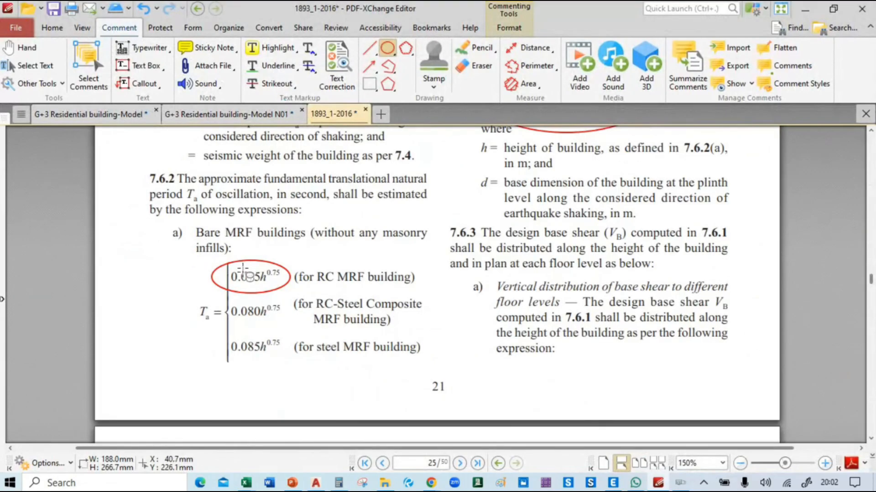
scroll(255, 293, "down", 2)
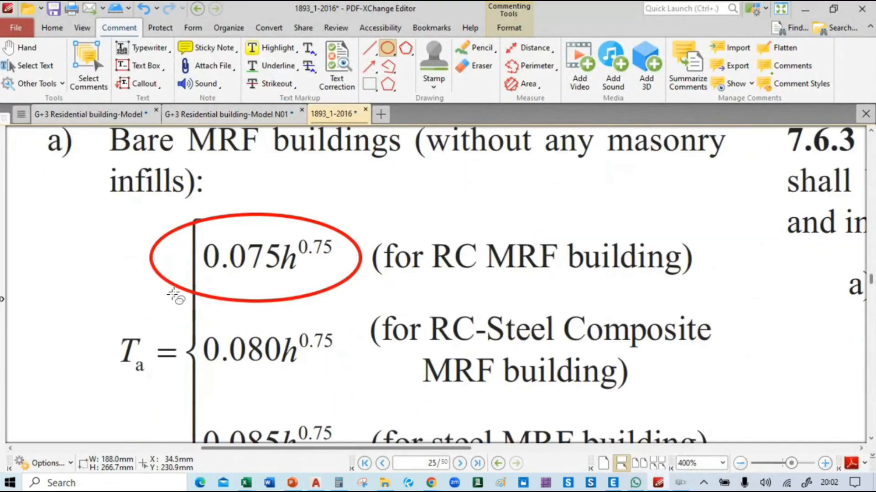
left_click_drag(94, 321, 169, 401)
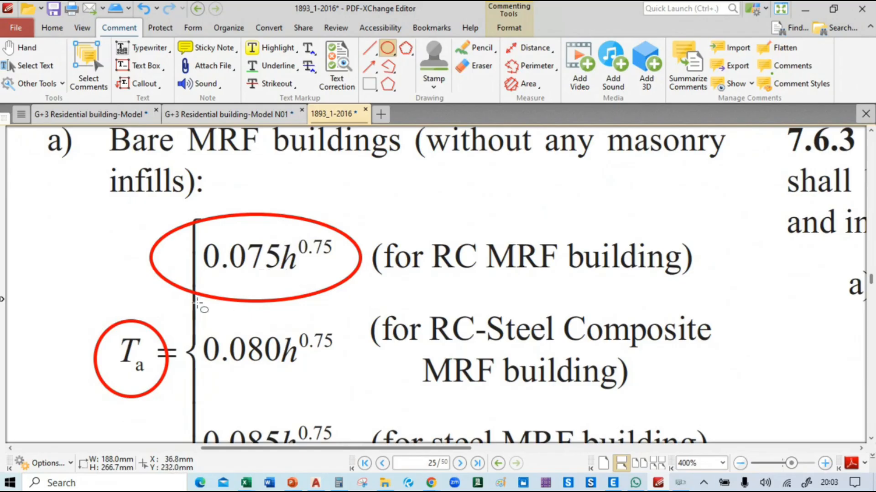
Step: Review the clause 7.6.2 period expressions, switch to ETABS and close the floating dimension properties window
scroll(198, 304, "down", 4, "ctrl")
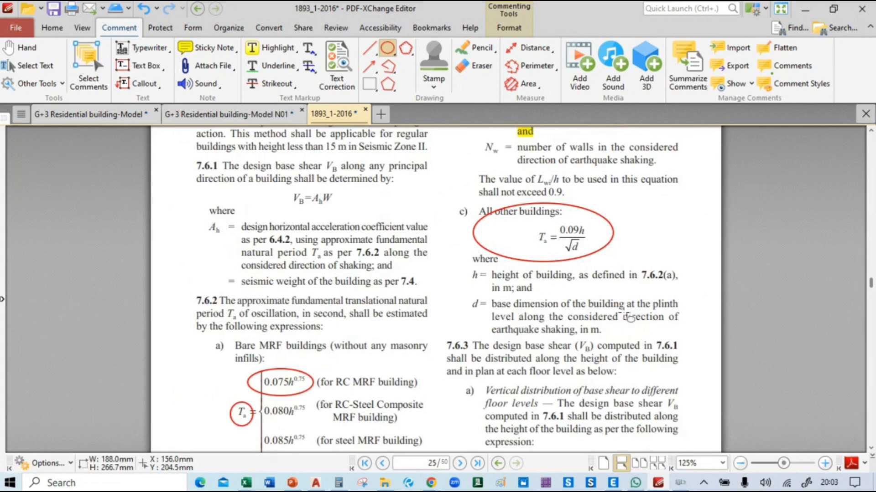
scroll(314, 315, "down", 2)
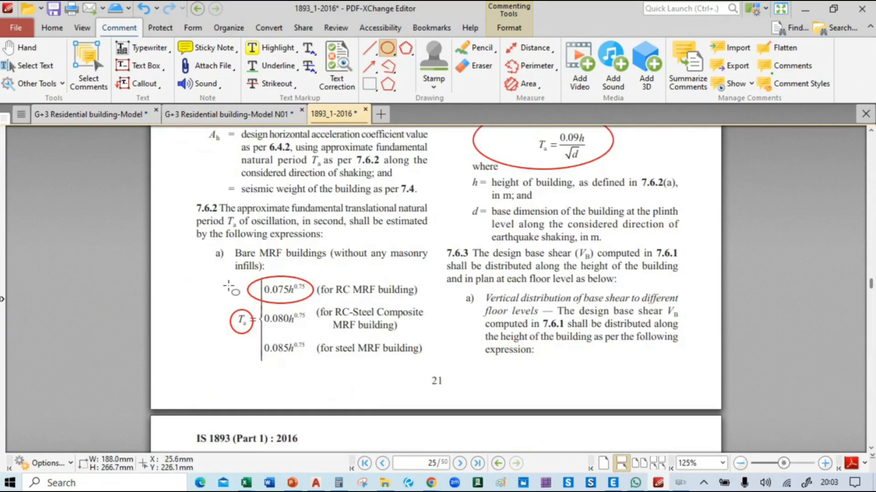
scroll(232, 288, "up", 3, "ctrl")
scroll(296, 342, "up", 4, "ctrl")
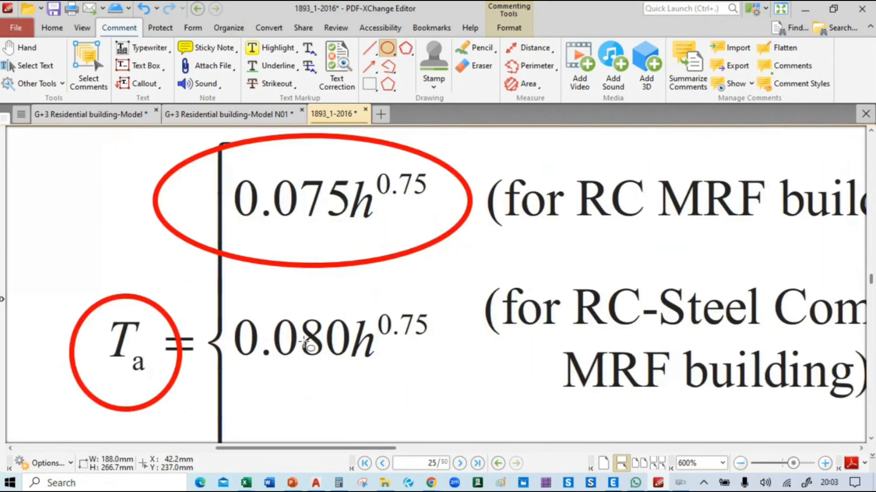
scroll(307, 352, "up", 2)
scroll(307, 336, "down", 2)
key("alt+Tab")
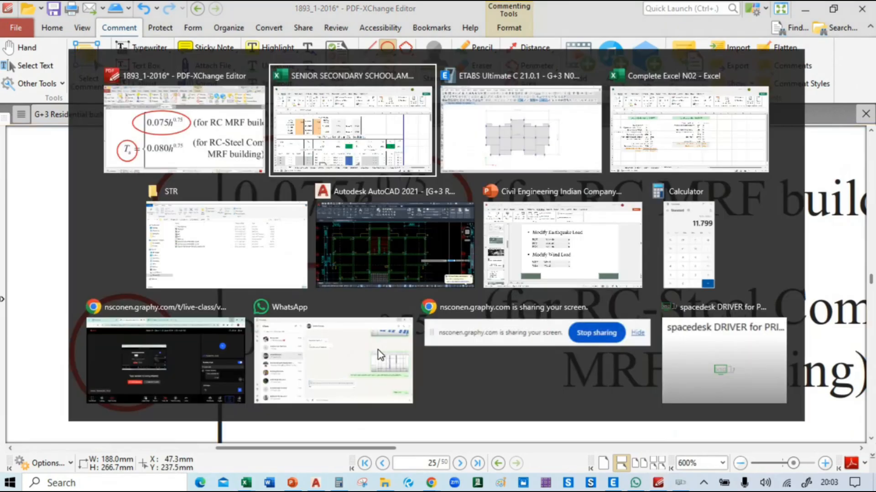
key("alt+Tab")
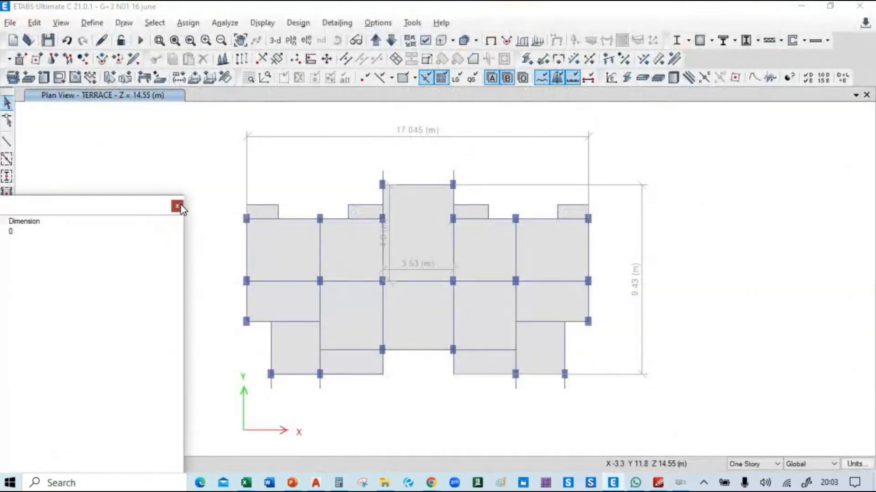
left_click(178, 207)
Step: Open the Calculator and move it away from the centre of the terrace plan
mouse_move(246, 485)
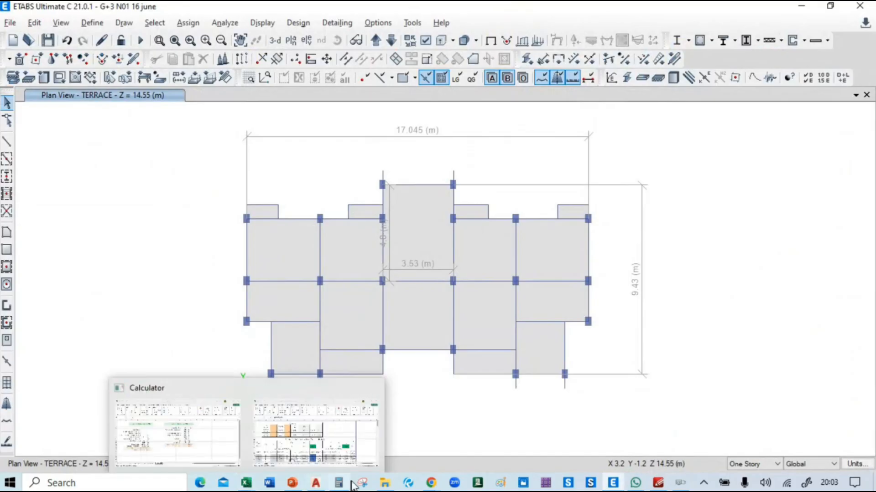
left_click(343, 434)
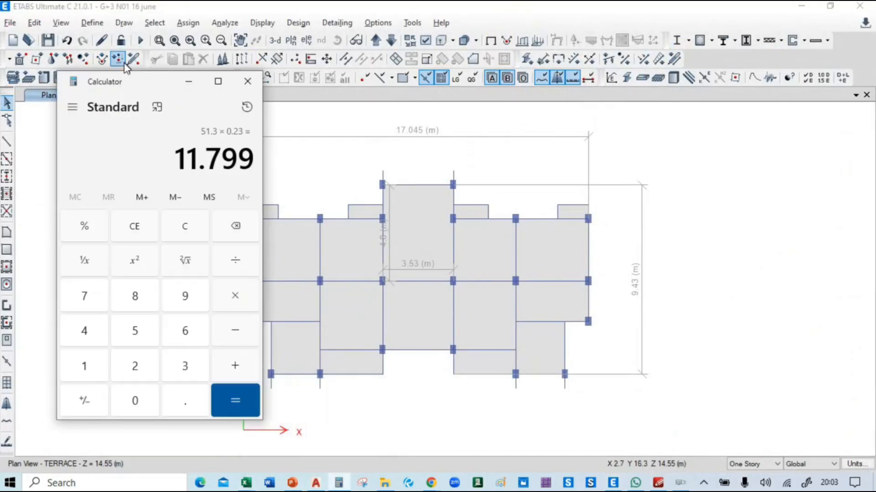
left_click_drag(129, 81, 672, 100)
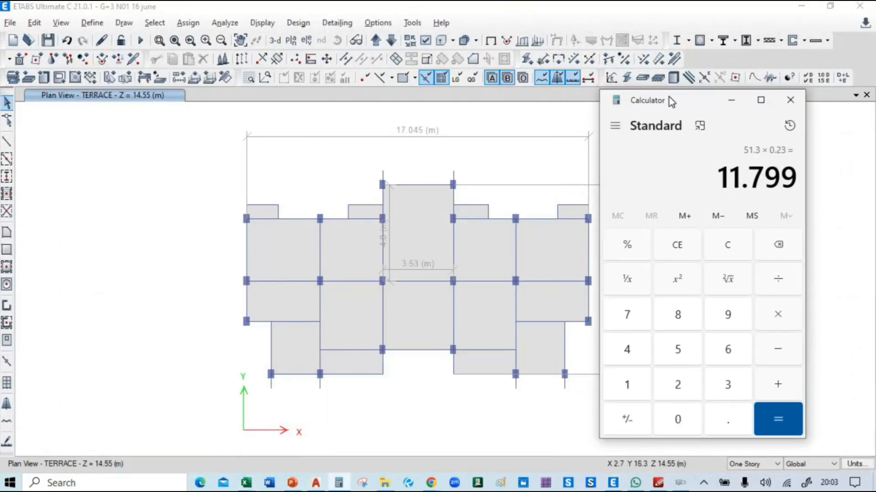
key("BackSpace")
key("Escape")
type(".075")
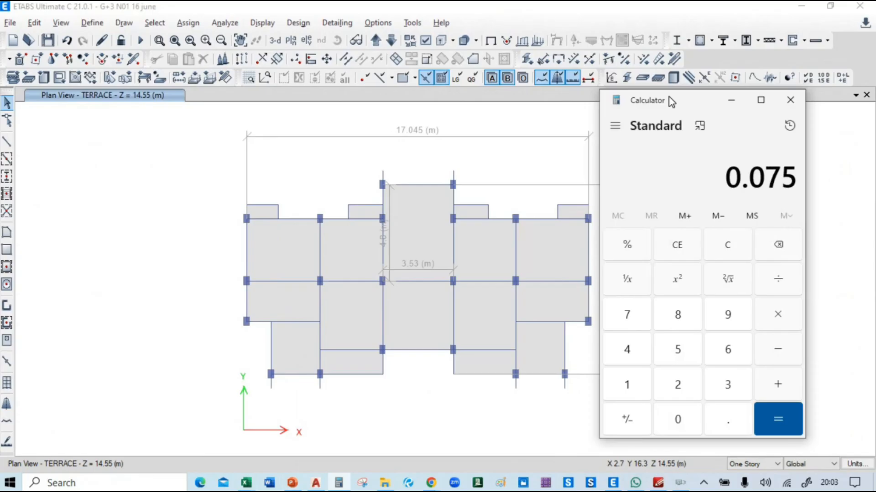
key("alt+Tab")
key("alt+Tab")
key("asterisk")
Step: Switch the Calculator to Scientific mode and compute the bare-frame period as 14.55 ^ 0.75 × 0.075
left_click(615, 126)
left_click(655, 204)
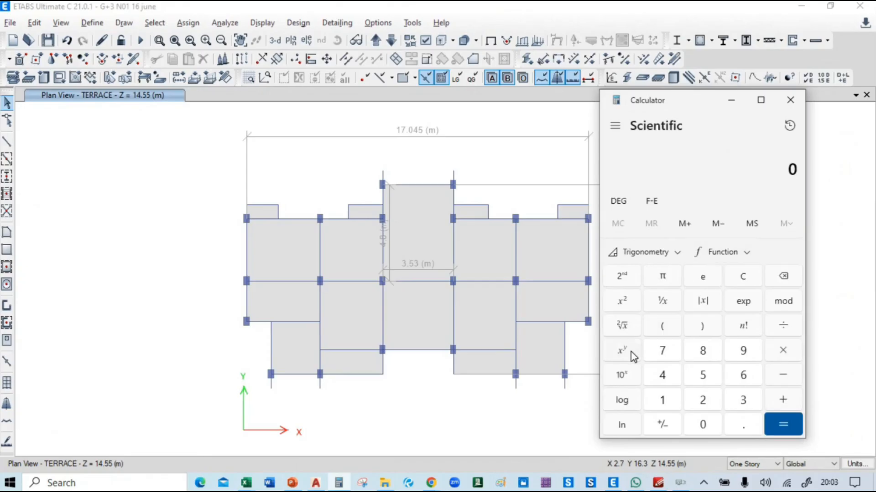
type("14.55")
left_click(623, 351)
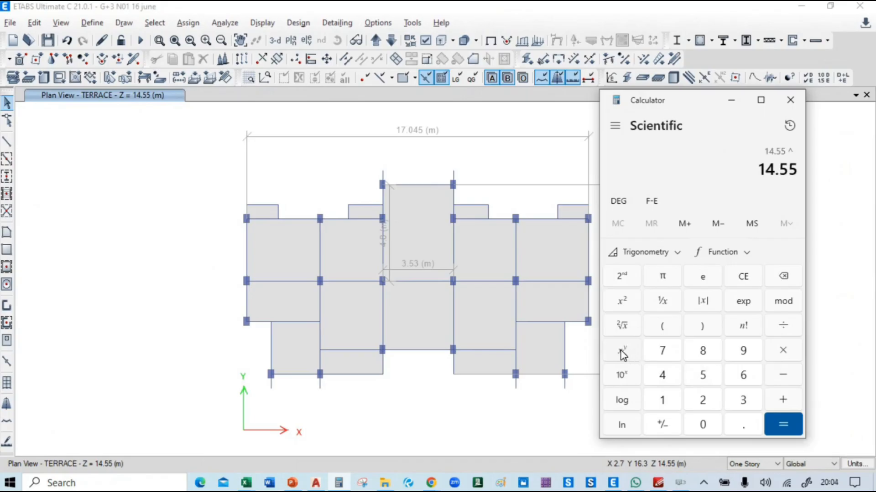
type("0.75")
key("Return")
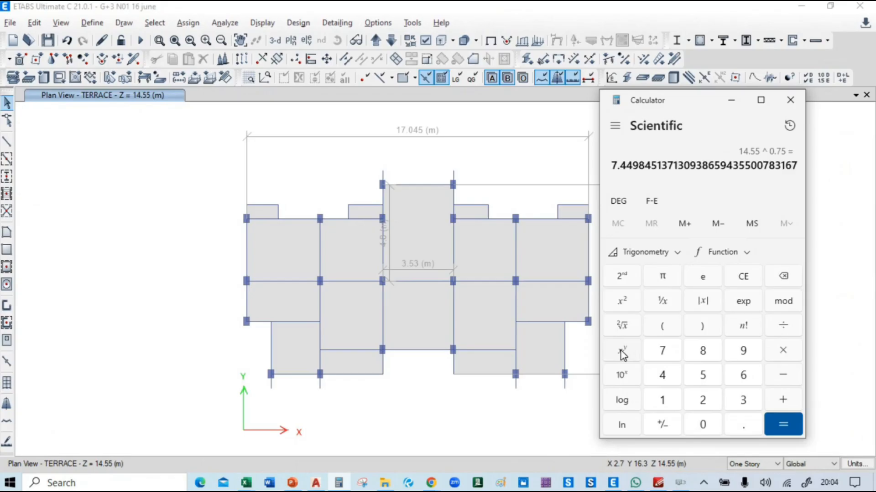
type("*0.075")
key("Return")
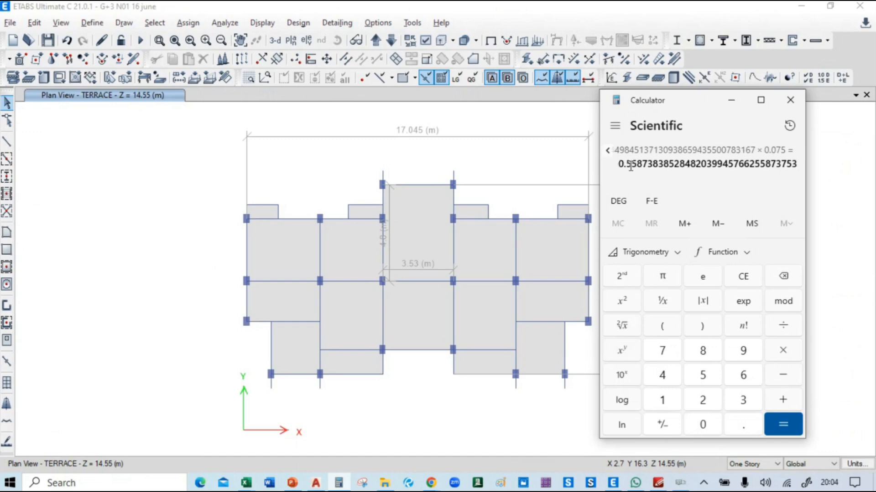
Step: Return to the Excel TIME PERIOD table and set Total Height in cell C3 to 14.55
key("alt+Tab")
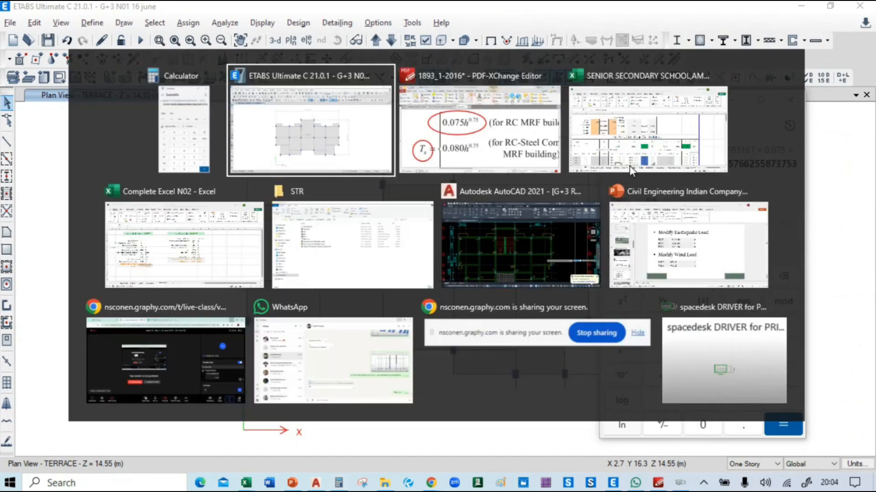
left_click(201, 136)
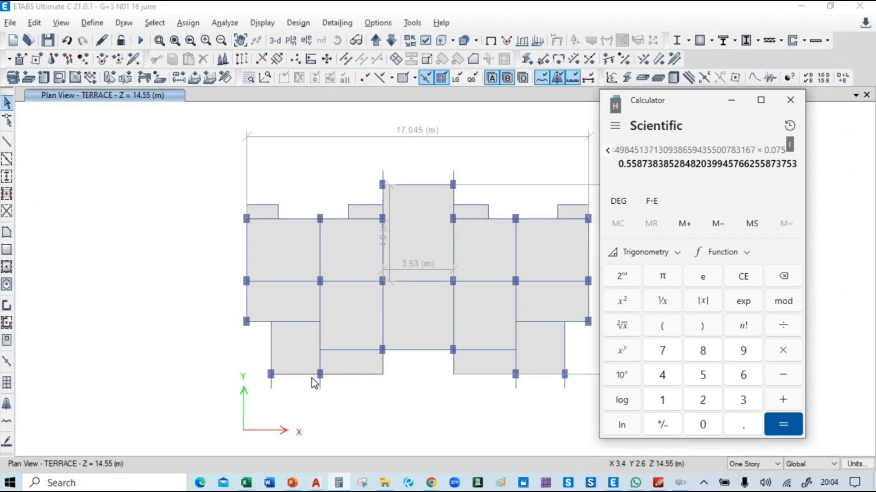
key("alt+Tab")
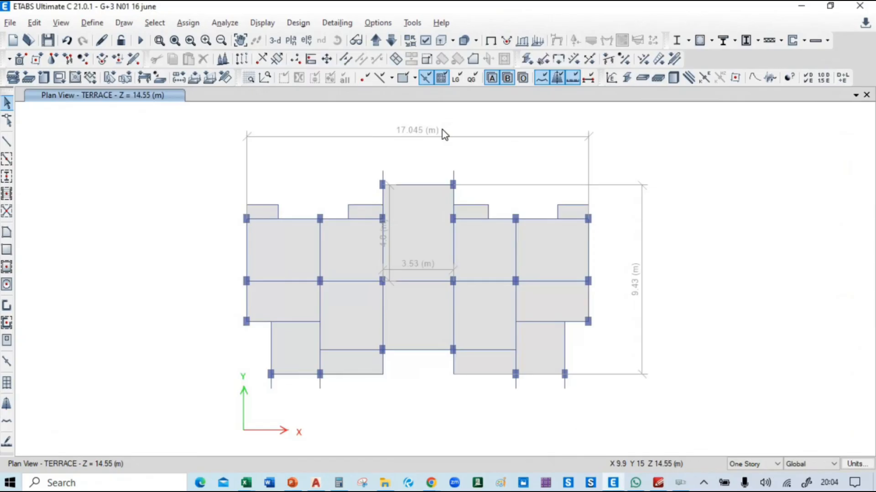
key("alt+Tab")
left_click(628, 135)
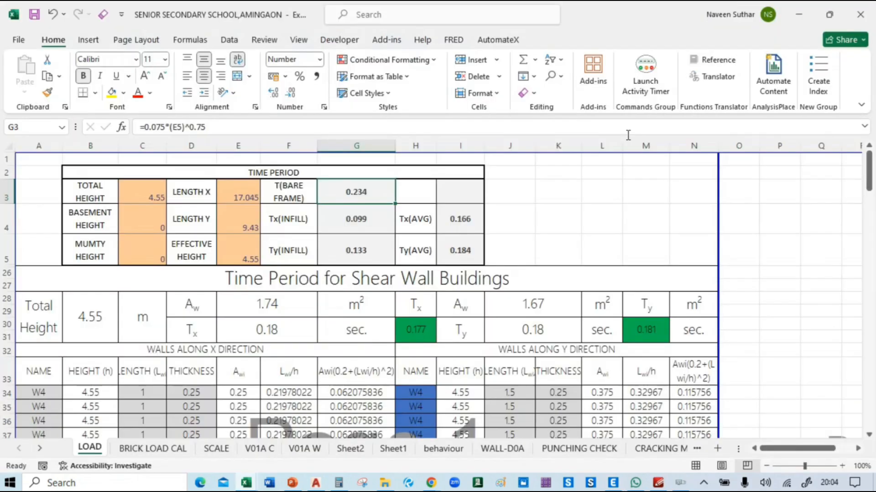
left_click(141, 193)
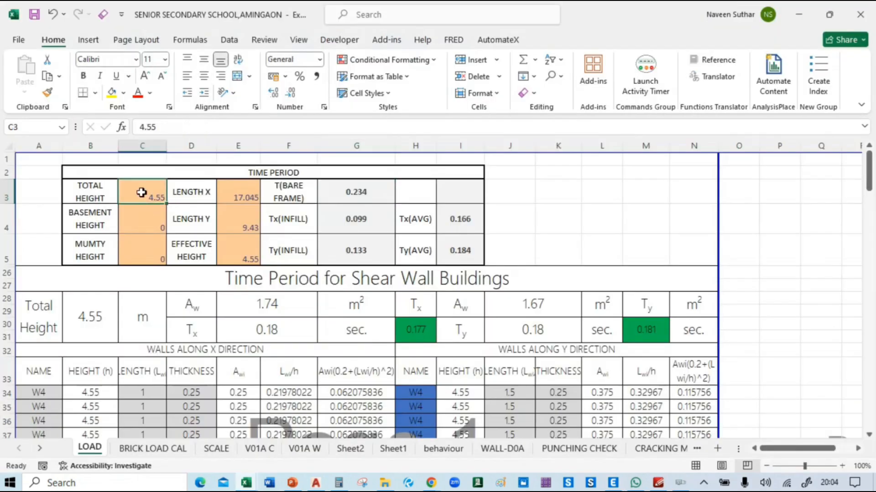
left_click(149, 128)
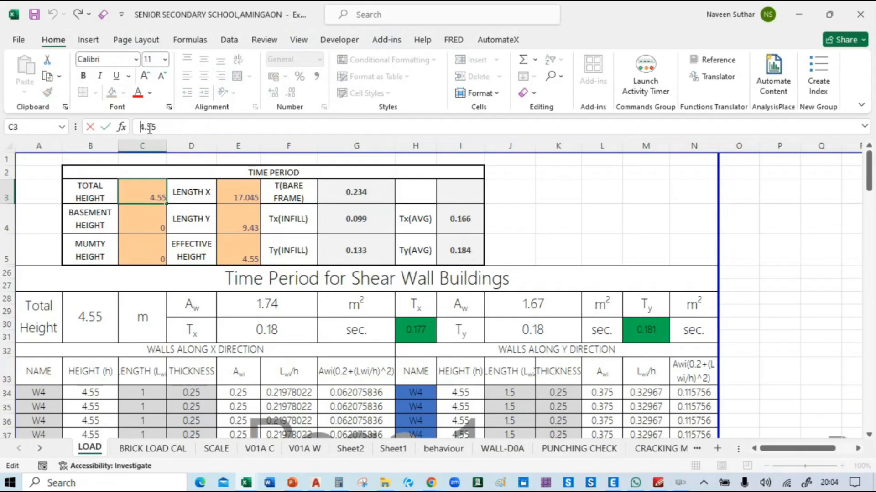
type("1")
key("Return")
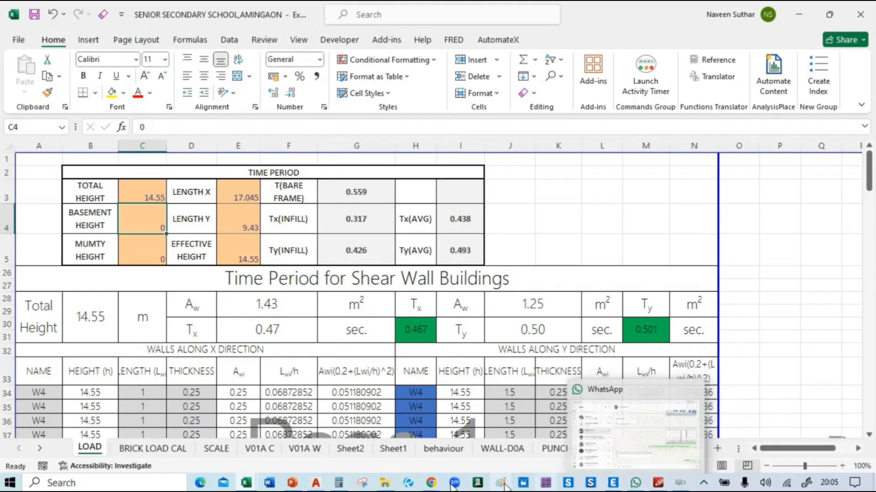
Step: Compare the Calculator result with the sheet's bare-frame period and close the Calculator
mouse_move(381, 485)
left_click(346, 430)
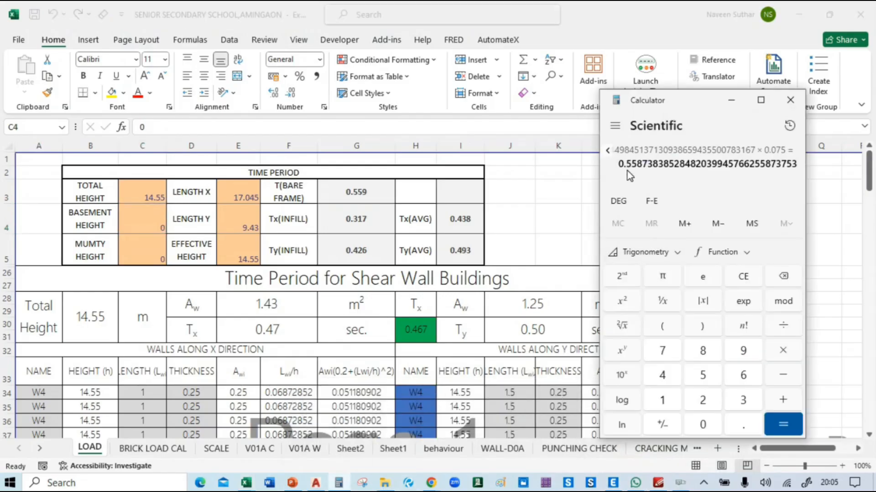
left_click(791, 100)
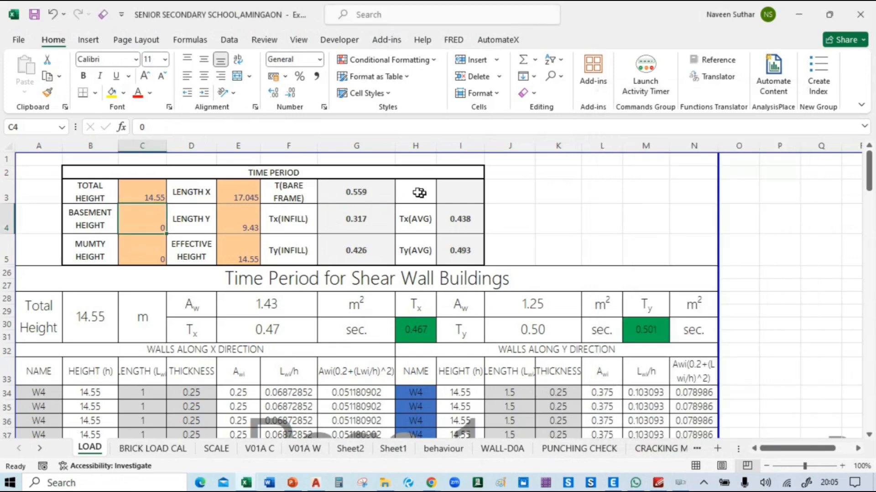
Step: Copy the bare-frame time period from cell G3 and switch to ETABS
left_click(366, 194)
key("ctrl+c")
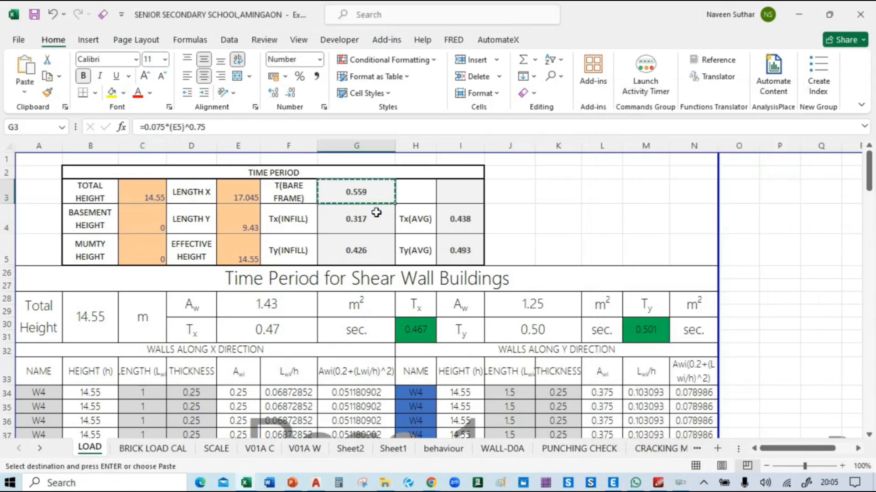
mouse_move(618, 484)
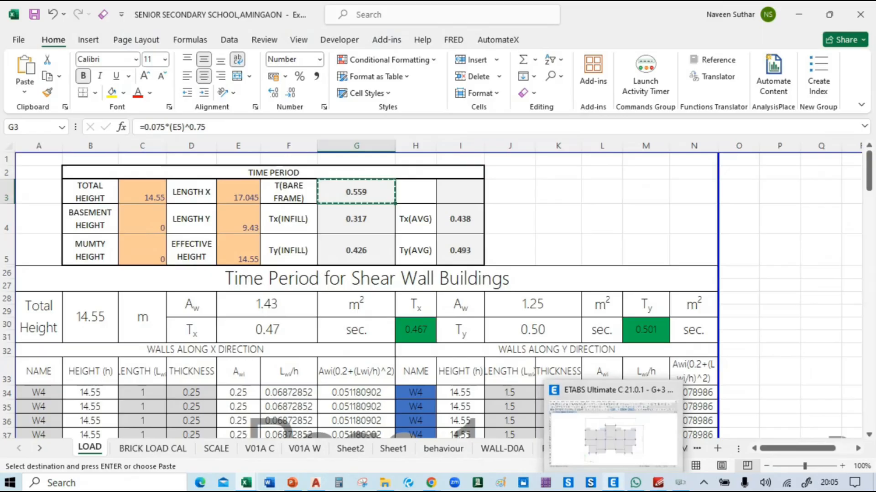
left_click(611, 436)
Step: Set the user-defined time period of the EQX load pattern's IS 1893:2016 seismic loading to 0.559 sec
left_click(96, 28)
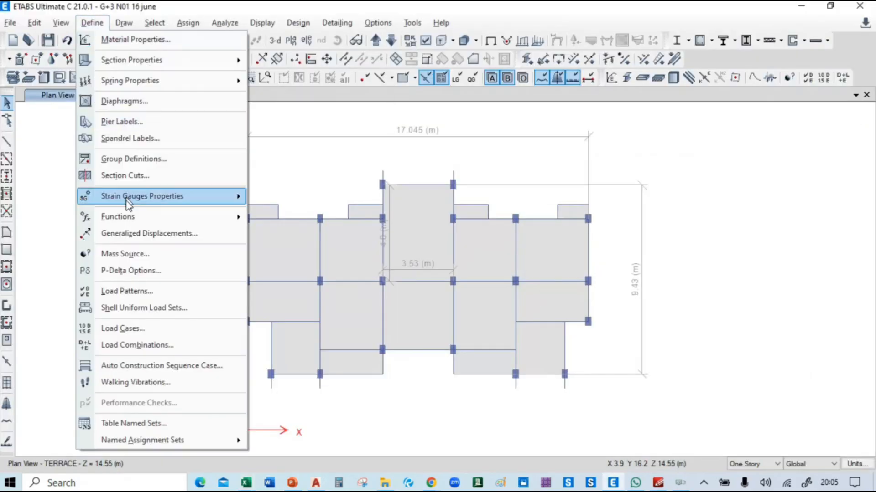
left_click(140, 292)
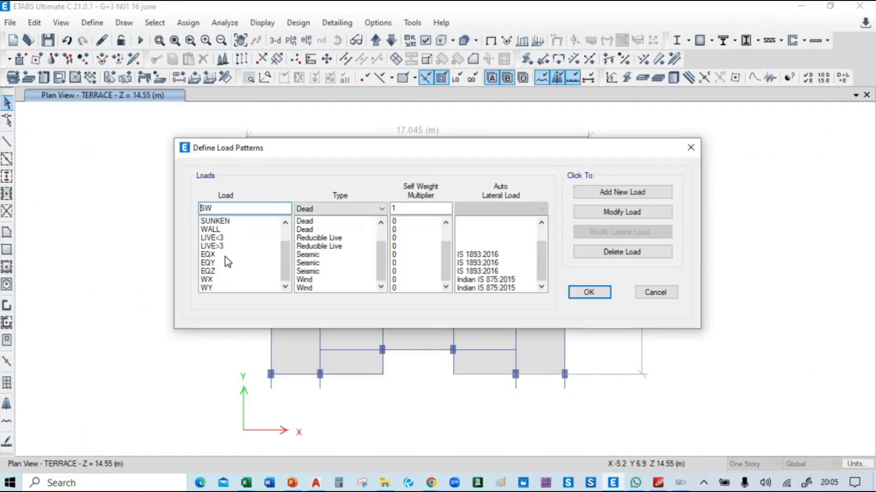
left_click(225, 255)
left_click(641, 233)
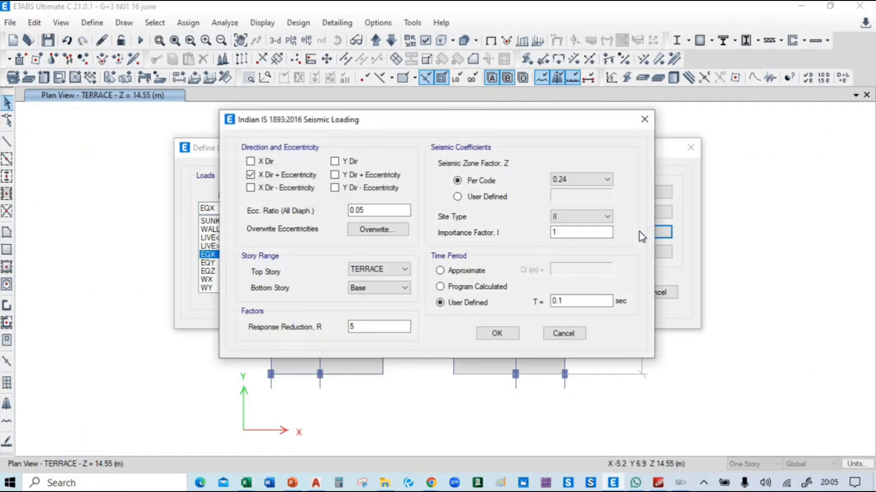
left_click_drag(564, 302, 538, 301)
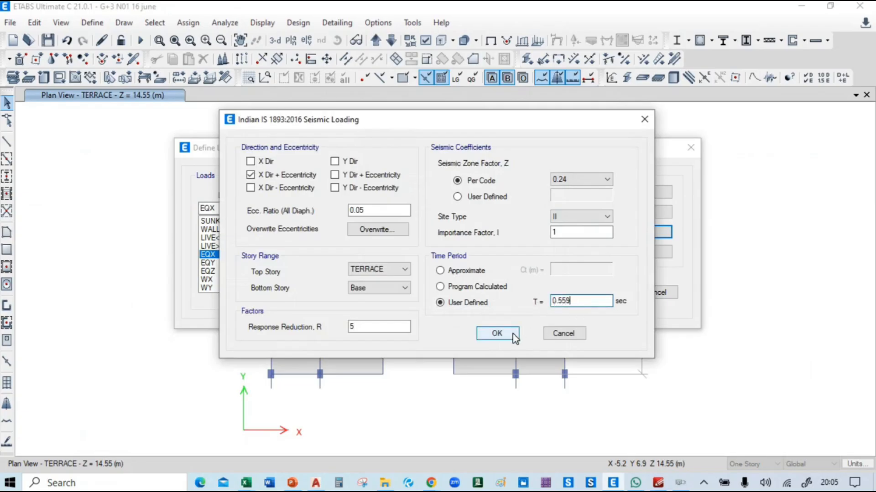
left_click(498, 334)
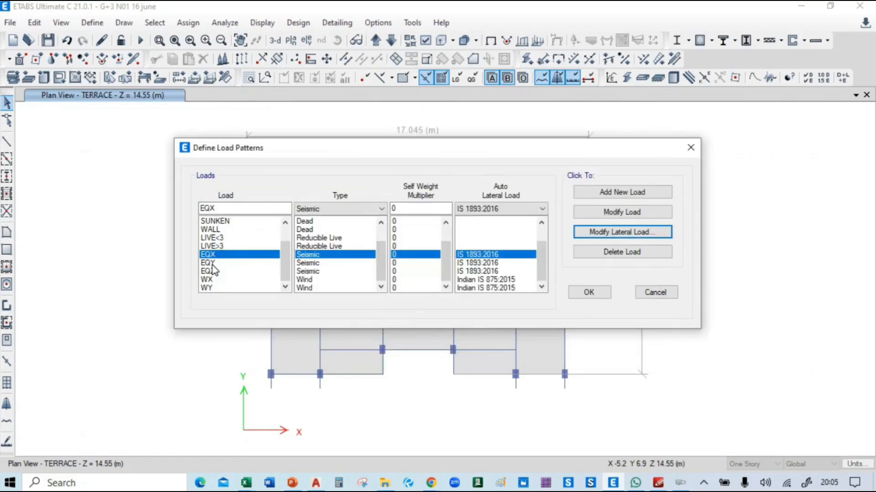
Step: Open the EQY load pattern's IS 1893:2016 seismic loading and keep only Y Dir + Eccentricity enabled
left_click(278, 263)
left_click(610, 232)
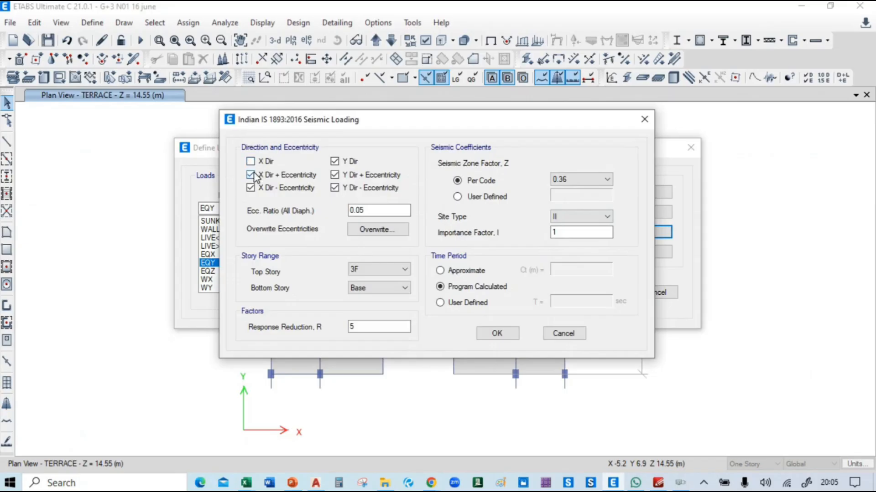
left_click(250, 188)
left_click(334, 161)
left_click(335, 175)
left_click(334, 188)
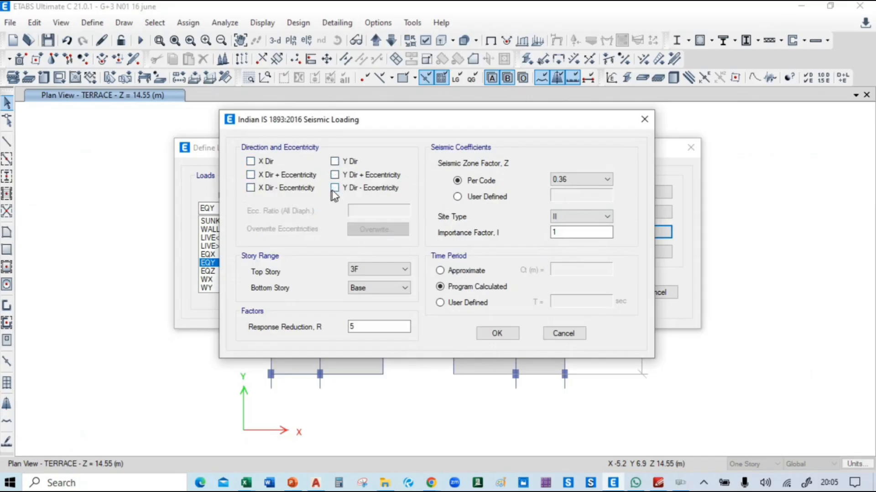
left_click(335, 175)
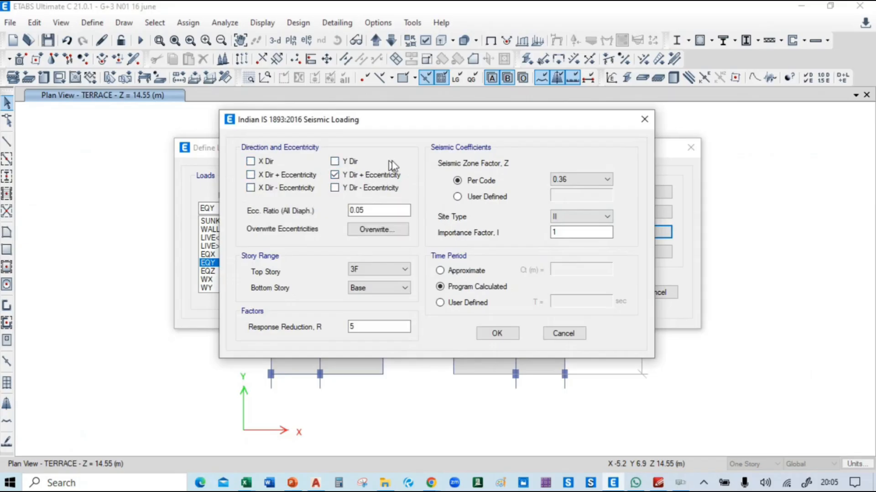
Step: Set EQY's top story to TERRACE and its per-code seismic zone factor to 0.24
left_click(383, 269)
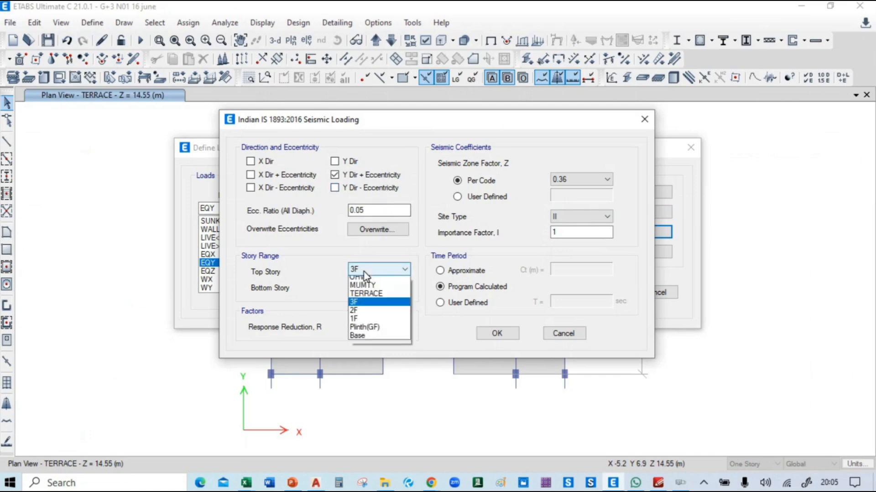
left_click(371, 301)
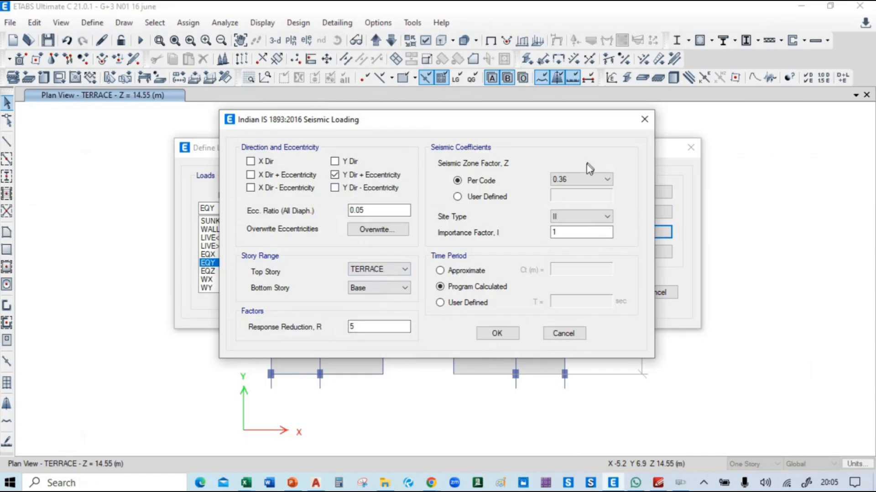
left_click(588, 179)
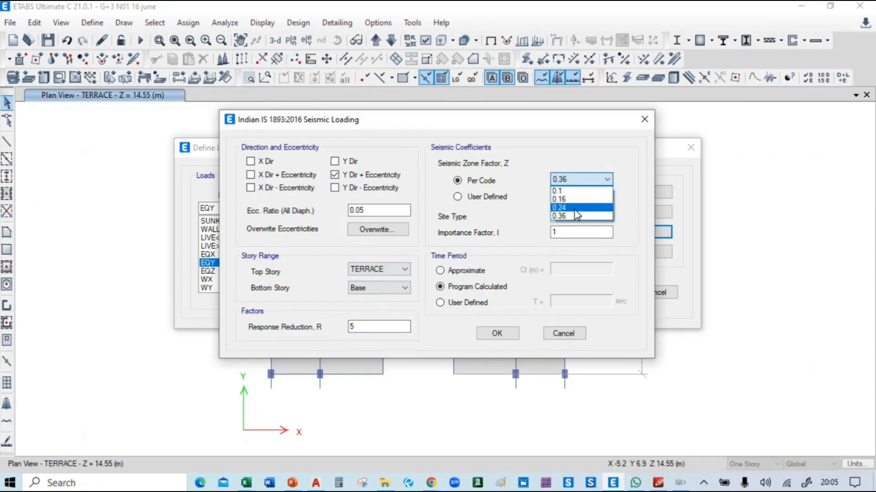
left_click(574, 209)
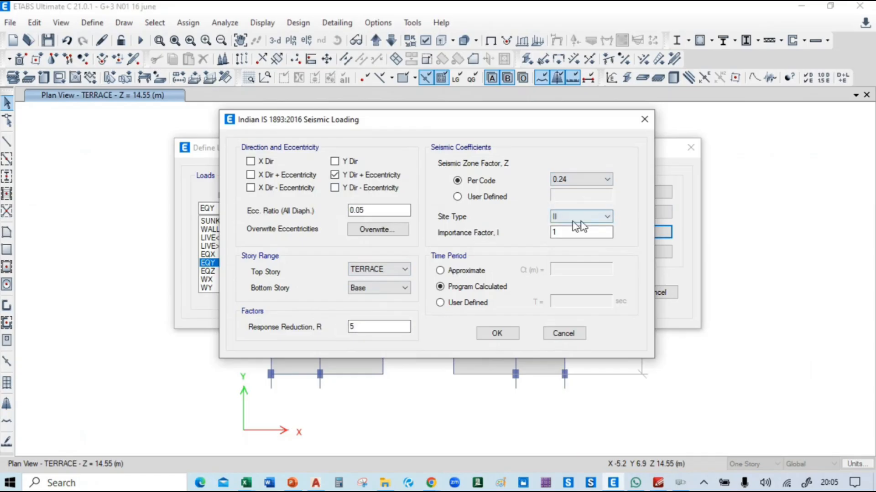
Step: Give EQY a user-defined time period of 0.559 sec and accept its seismic loading
left_click(479, 304)
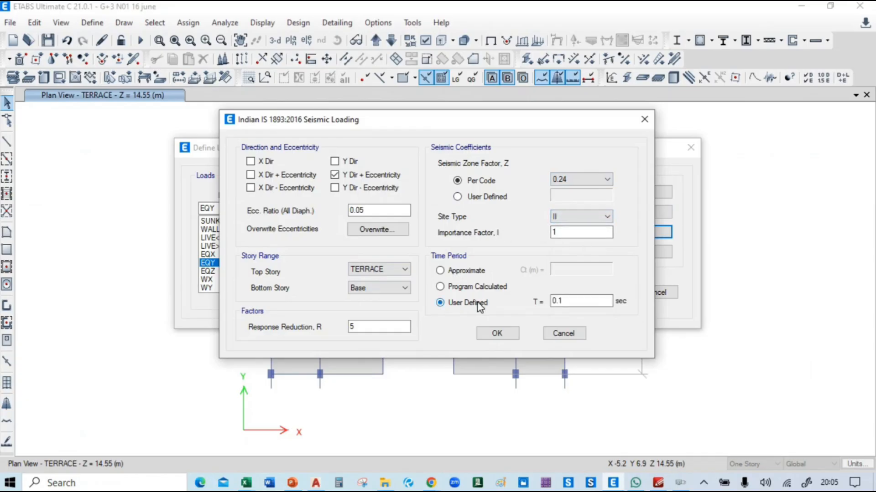
double_click(588, 306)
type("0.559")
left_click(500, 333)
Step: Open the EQZ load pattern's IS 1893:2016 seismic loading and keep only X Dir enabled
left_click(250, 271)
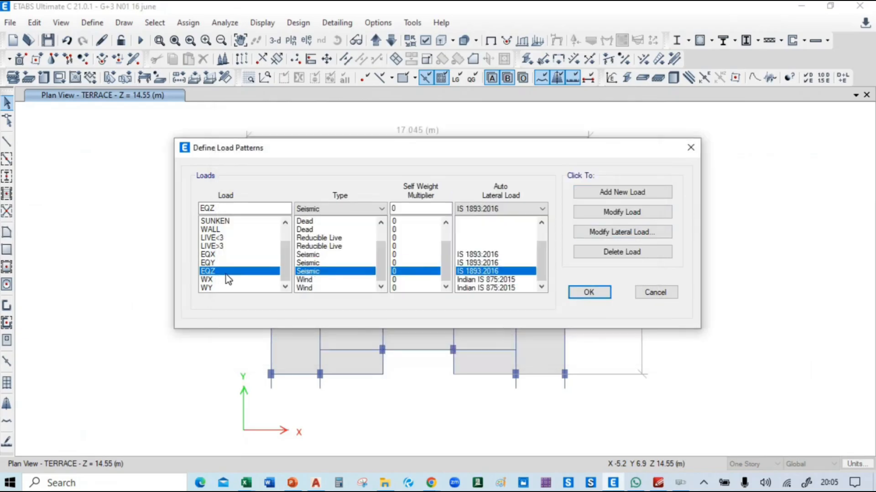
left_click(606, 233)
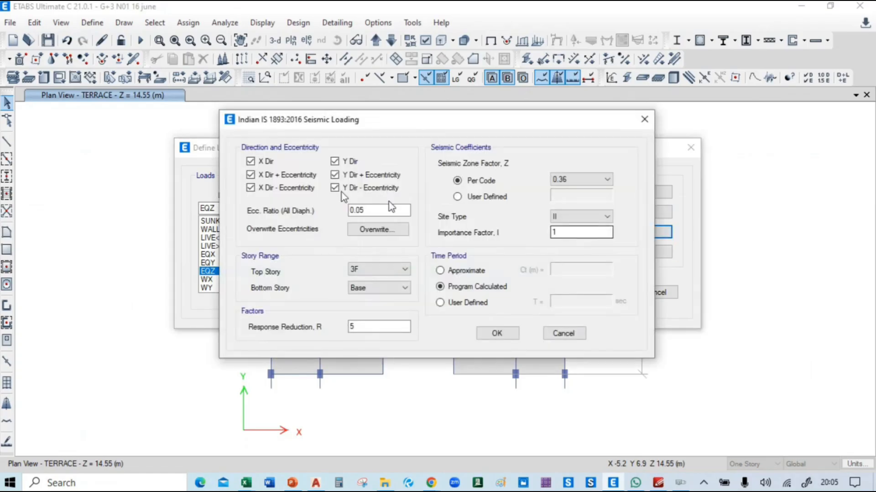
left_click(250, 161)
left_click(250, 175)
left_click(250, 188)
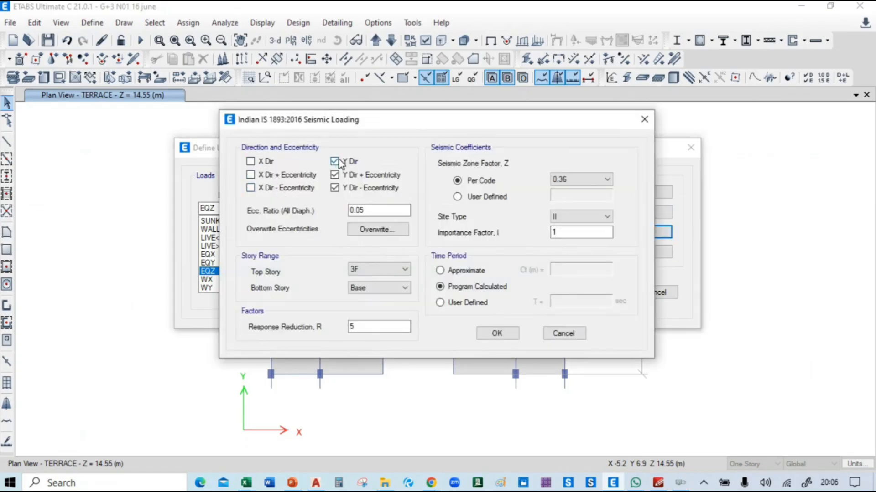
left_click(334, 161)
left_click(335, 175)
left_click(334, 187)
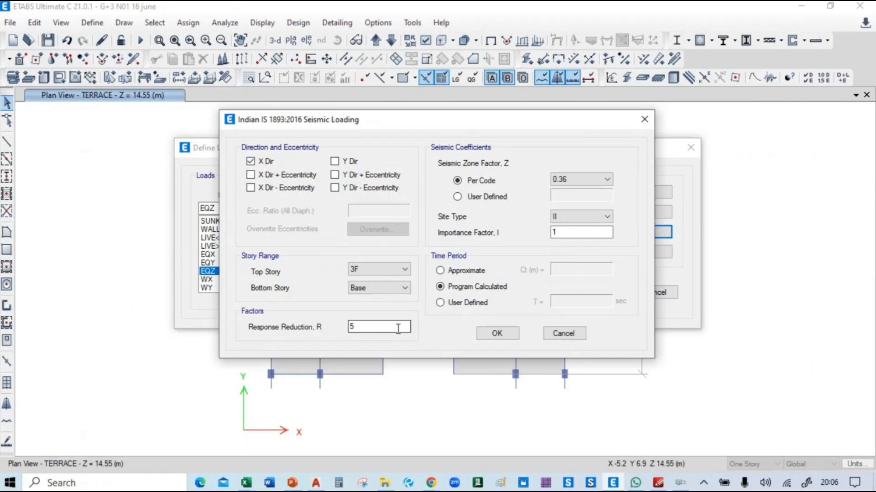
Step: Set EQZ's top story to TERRACE and its per-code seismic zone factor to 0.24
left_click(404, 269)
left_click(373, 279)
left_click(593, 179)
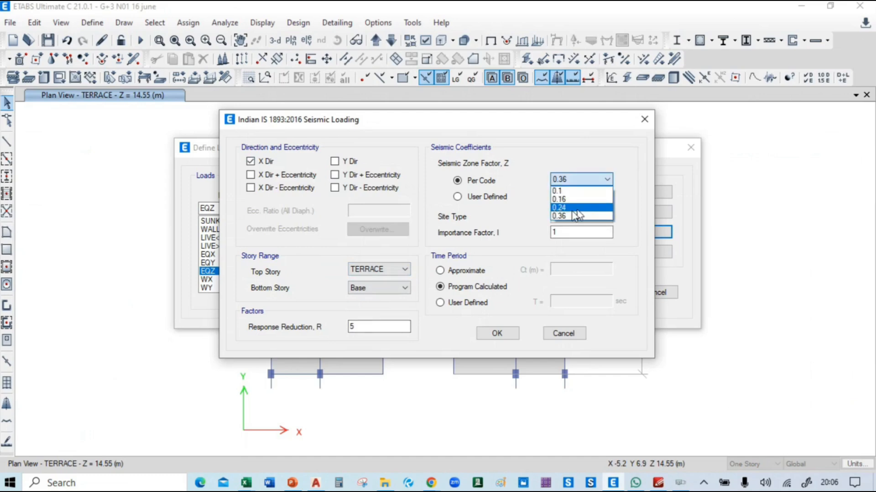
left_click(573, 209)
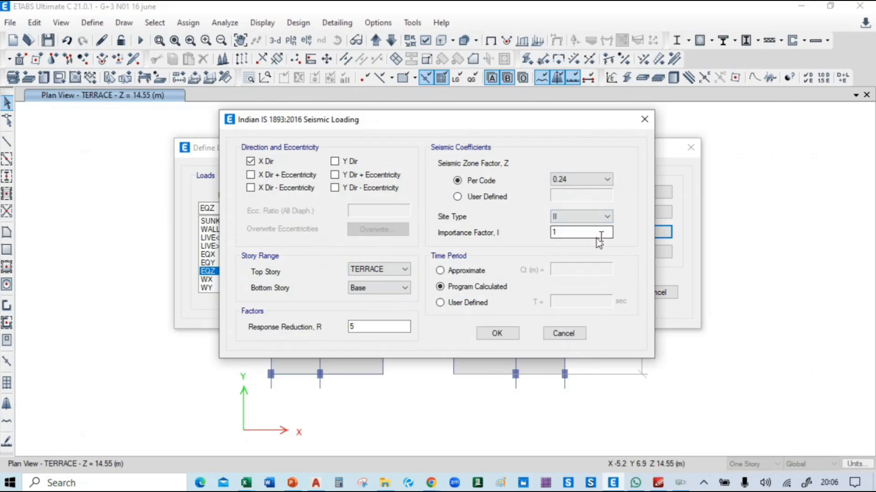
Step: Give EQZ a user-defined time period of 0.4 sec and accept the load pattern definitions
left_click(477, 303)
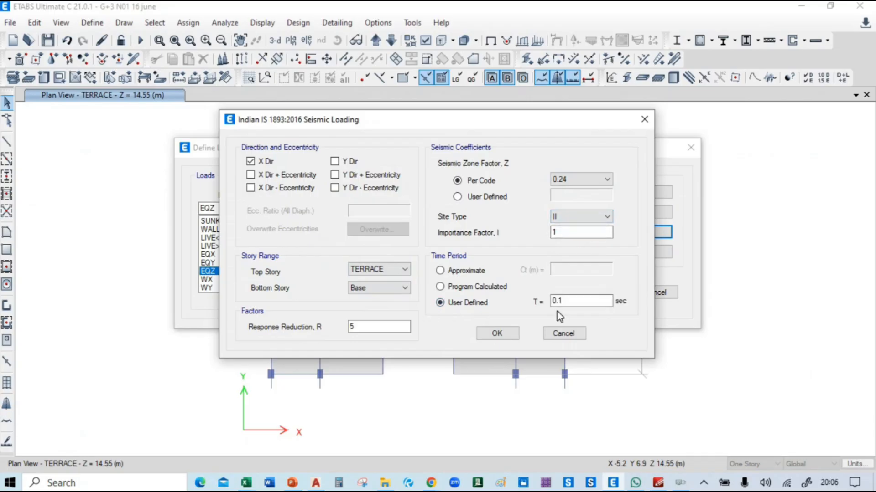
left_click_drag(563, 301, 526, 301)
type("0.4")
left_click(496, 334)
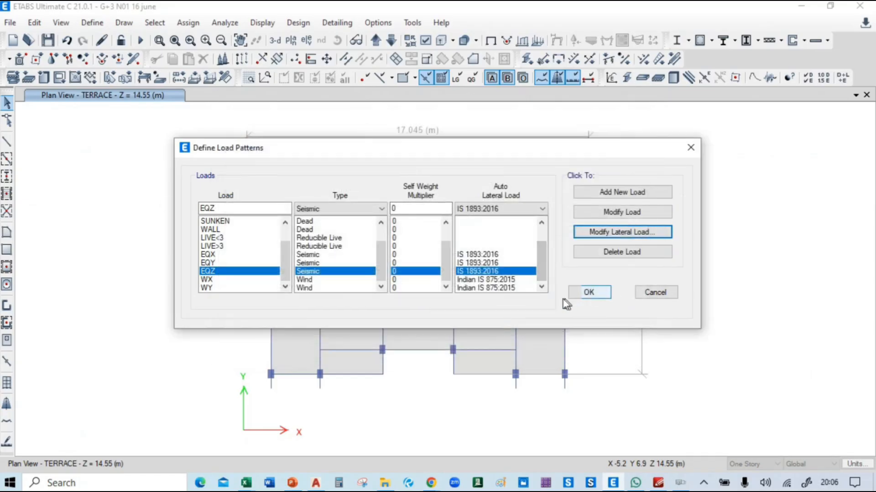
left_click(588, 292)
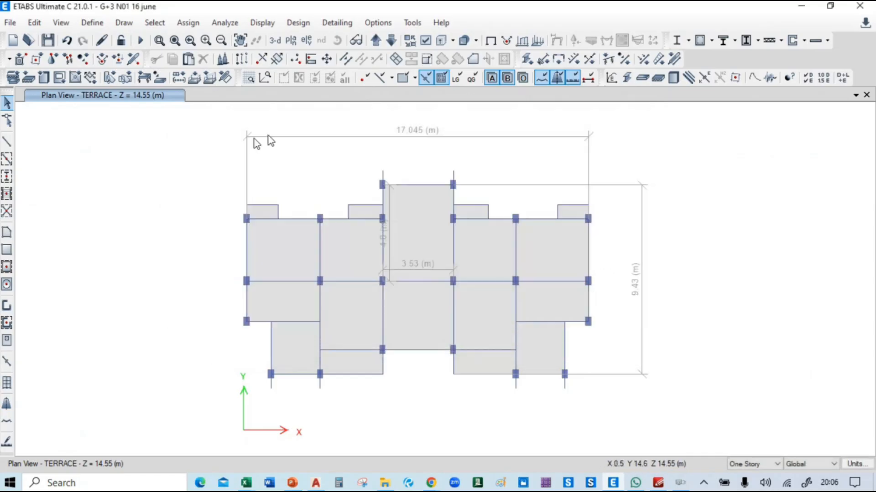
Step: Show the model in 3-D and open the Indian IS 875:2015 wind settings of the WX load pattern
left_click(274, 41)
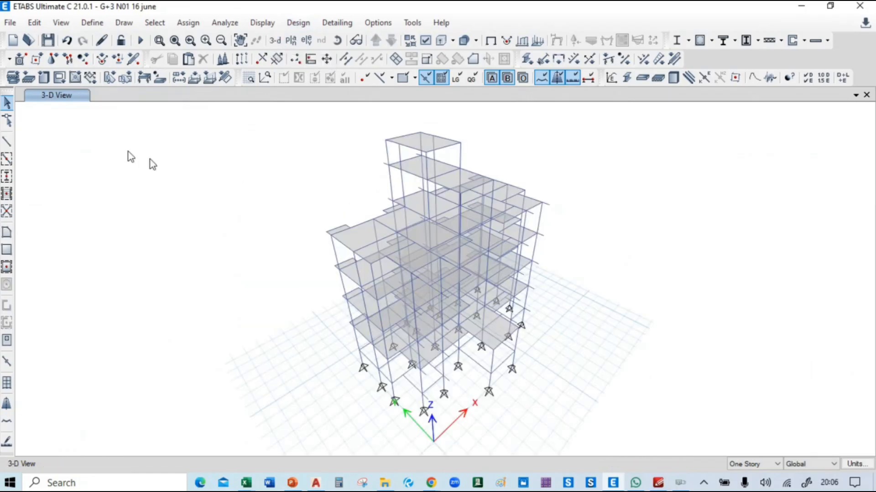
left_click(92, 23)
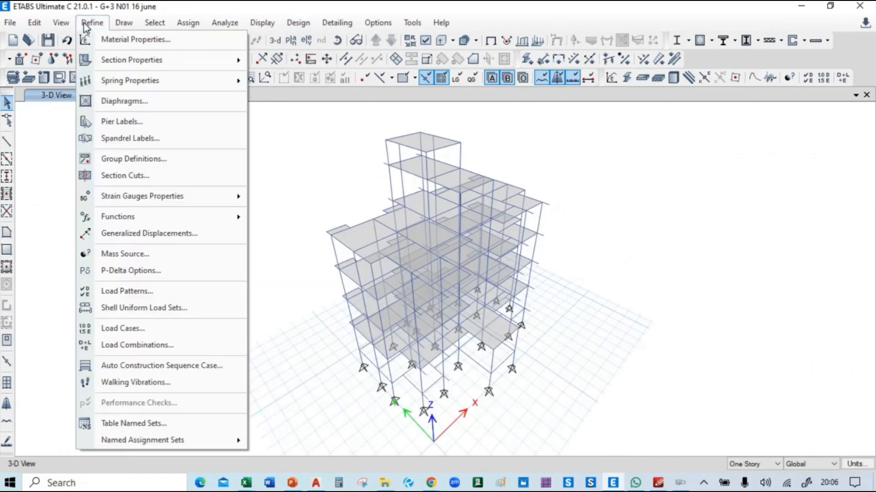
left_click(86, 25)
left_click(87, 26)
left_click(120, 292)
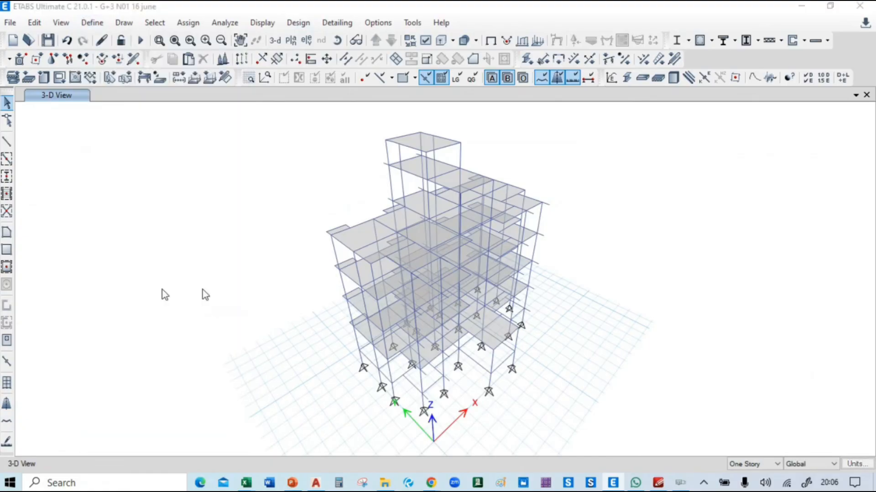
scroll(253, 262, "down", 1)
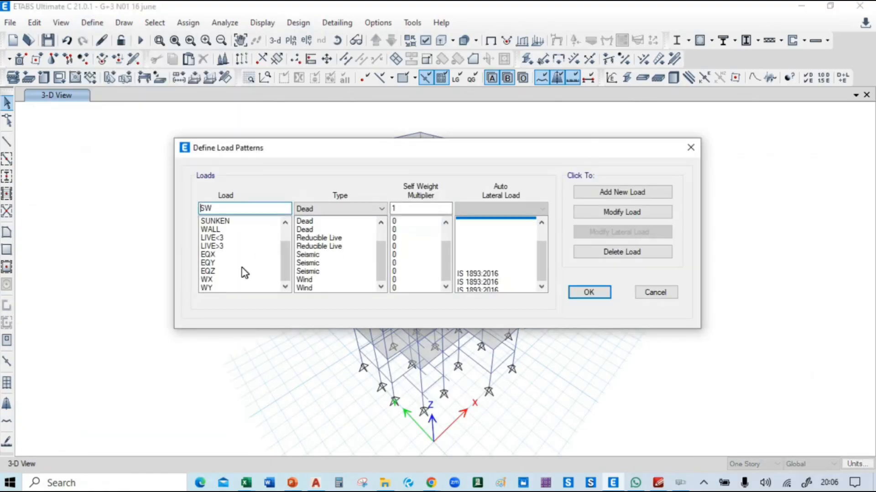
left_click(218, 280)
left_click(631, 233)
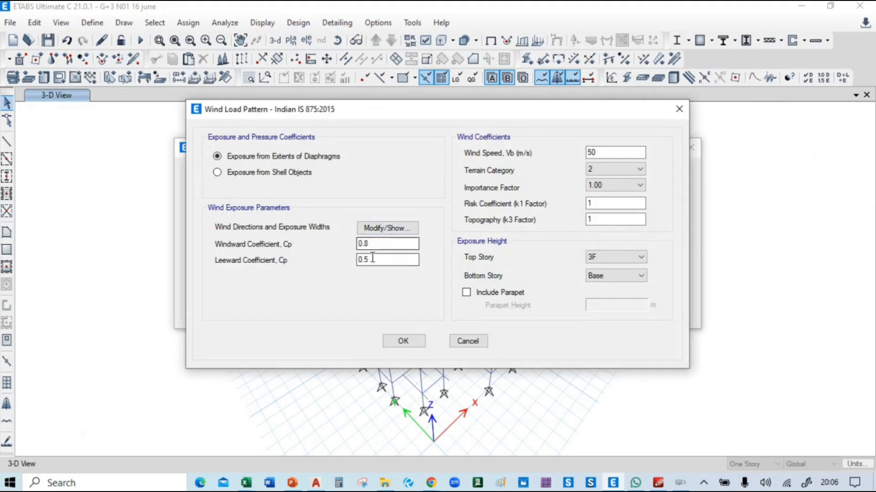
Step: Set the leeward coefficient Cp of the WX wind load to 0.01
left_click_drag(372, 259, 345, 260)
type("0")
left_click(390, 244)
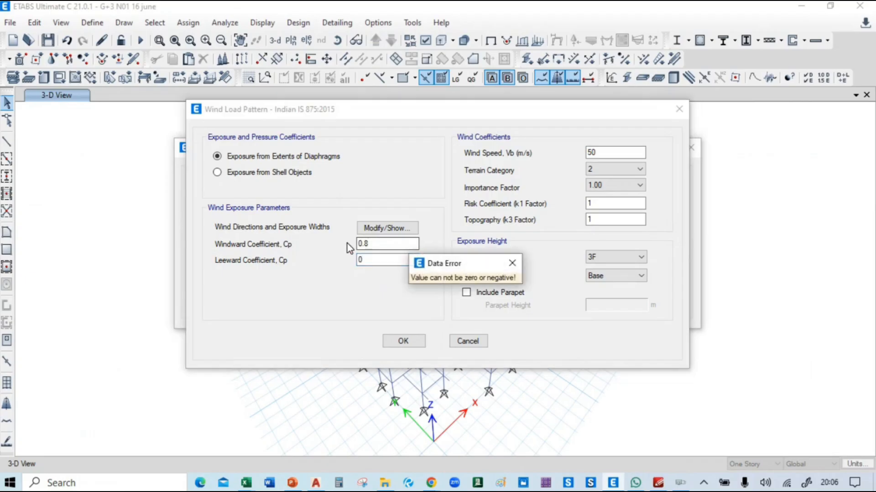
left_click(512, 263)
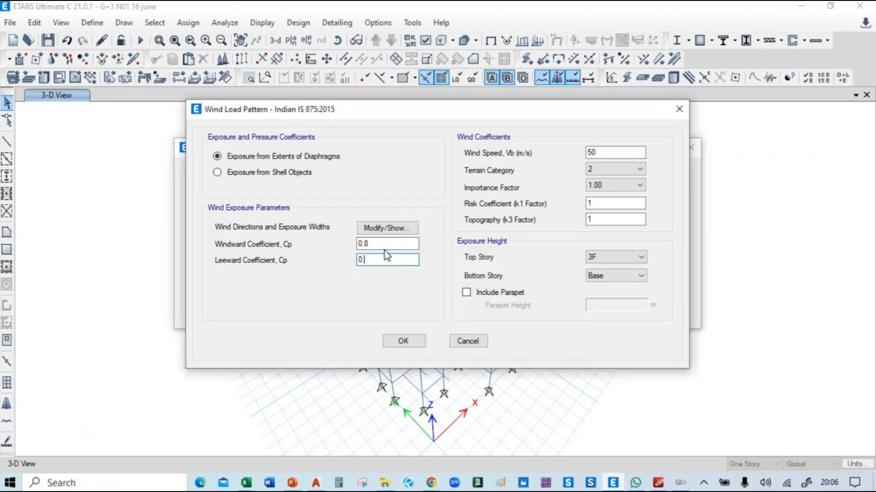
type("0.01")
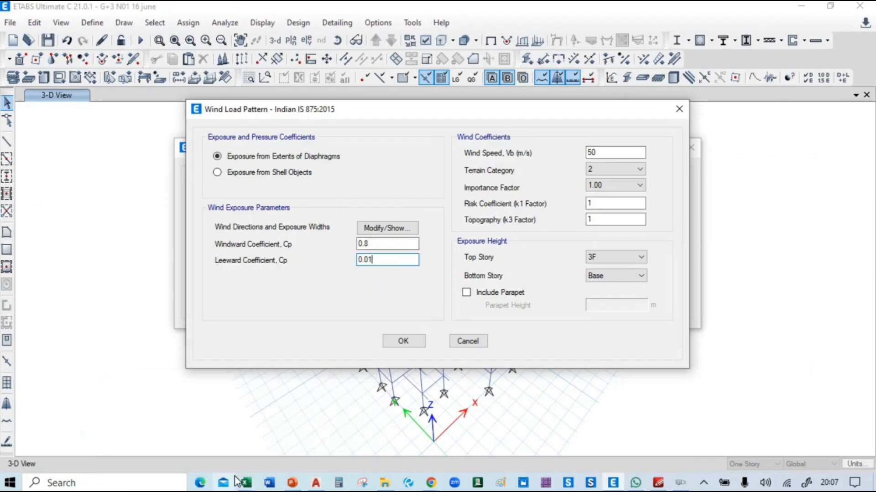
Step: Switch to the Excel LOAD sheet and find the IS 875 (Part 3) wind load calculation with its Cf charts
mouse_move(245, 483)
left_click(315, 428)
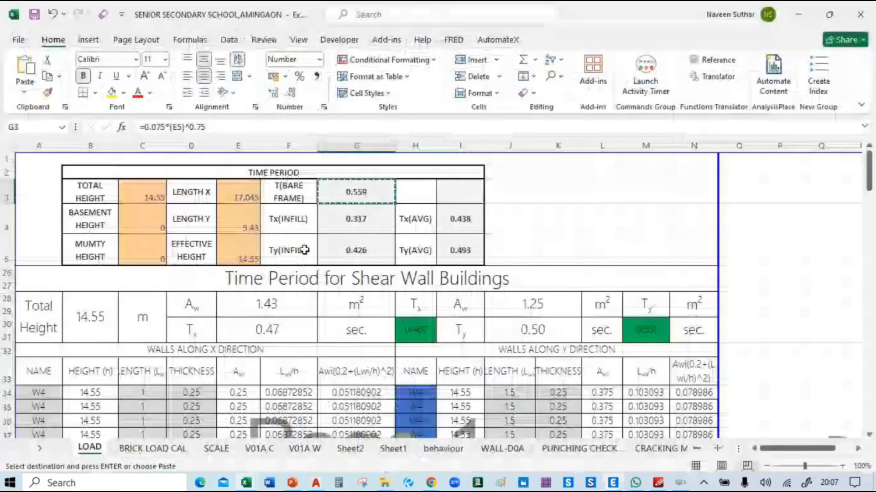
scroll(403, 255, "down", 20)
scroll(403, 256, "down", 10)
scroll(401, 256, "up", 5)
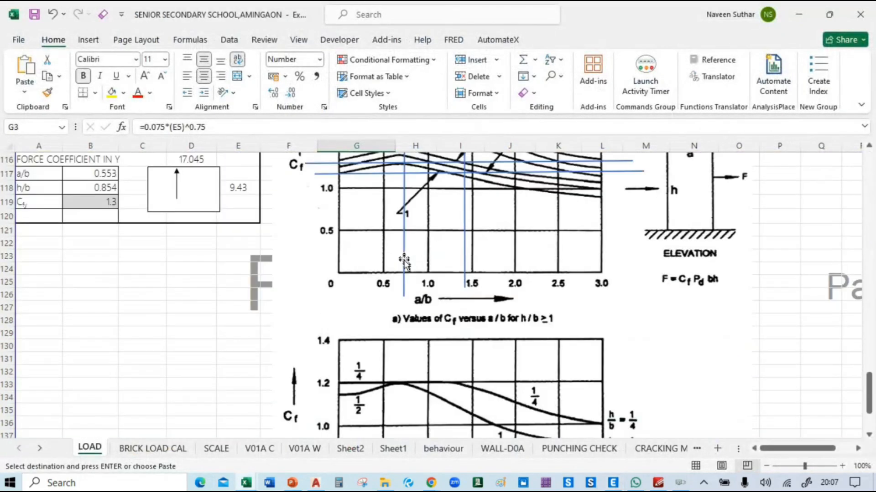
scroll(472, 312, "up", 2)
scroll(472, 310, "down", 7)
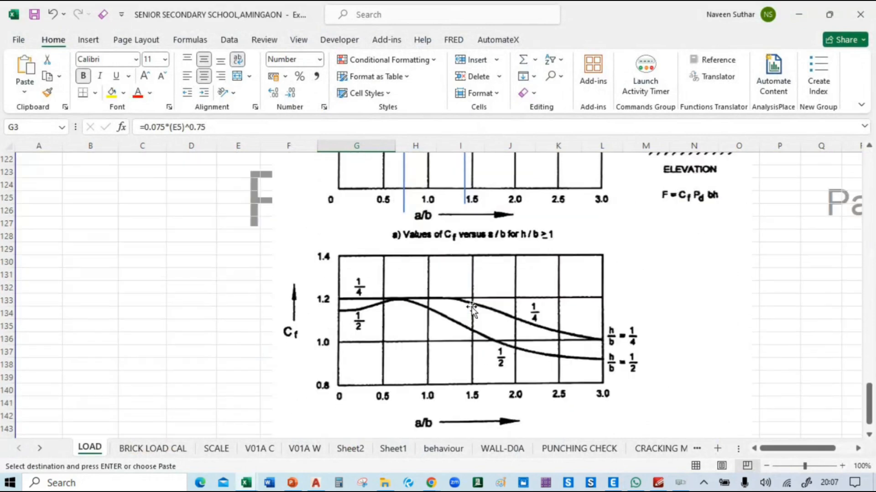
scroll(462, 319, "up", 4)
scroll(465, 330, "up", 3)
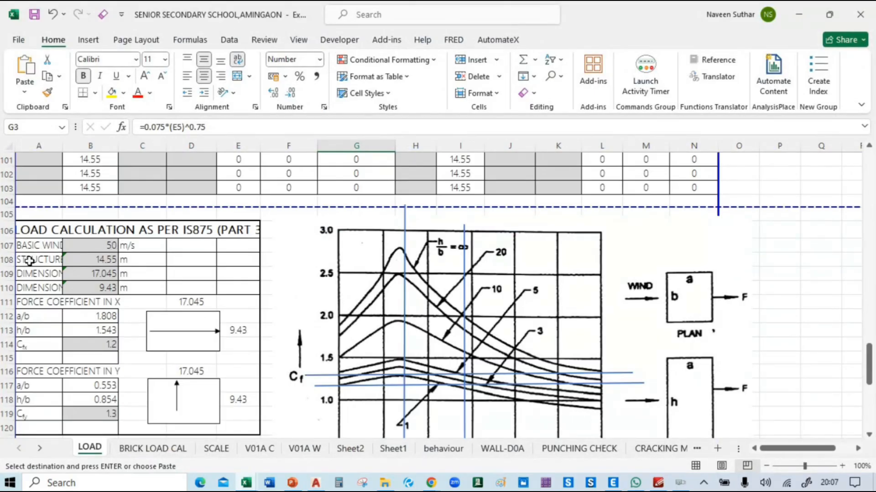
Step: Review the wind speed, structure height, plan dimensions and X and Y force coefficient sections alongside the Cf versus a/b charts
left_click(101, 246)
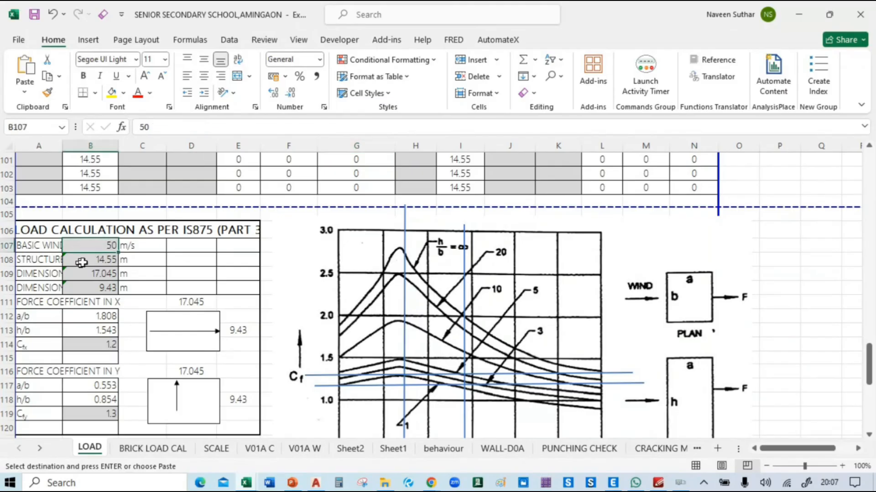
left_click(91, 259)
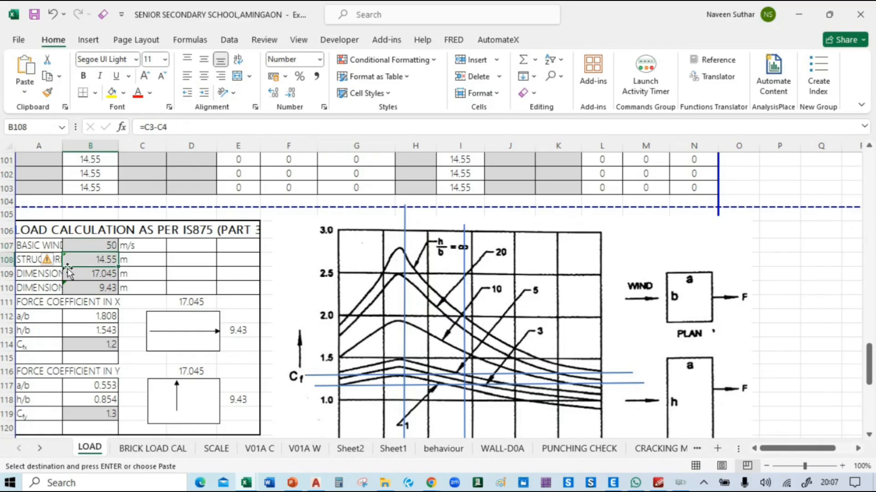
left_click(88, 275)
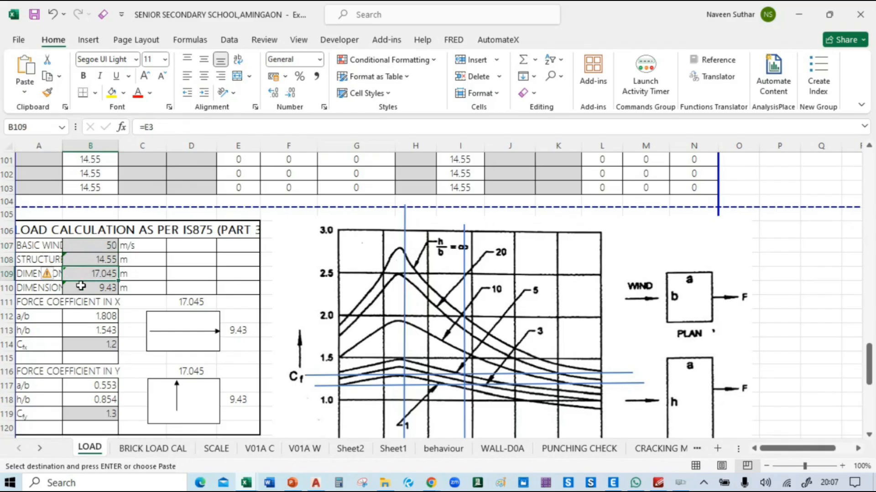
left_click(81, 286)
scroll(204, 287, "down", 1)
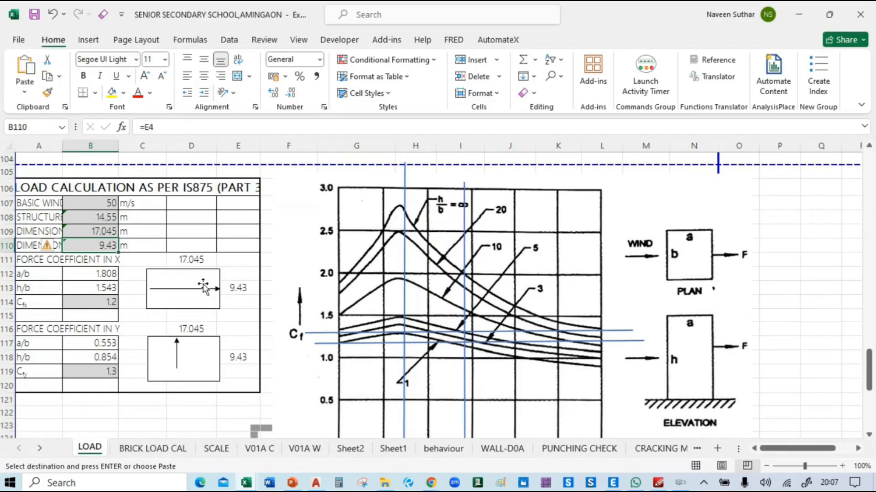
left_click(44, 262)
left_click(40, 332)
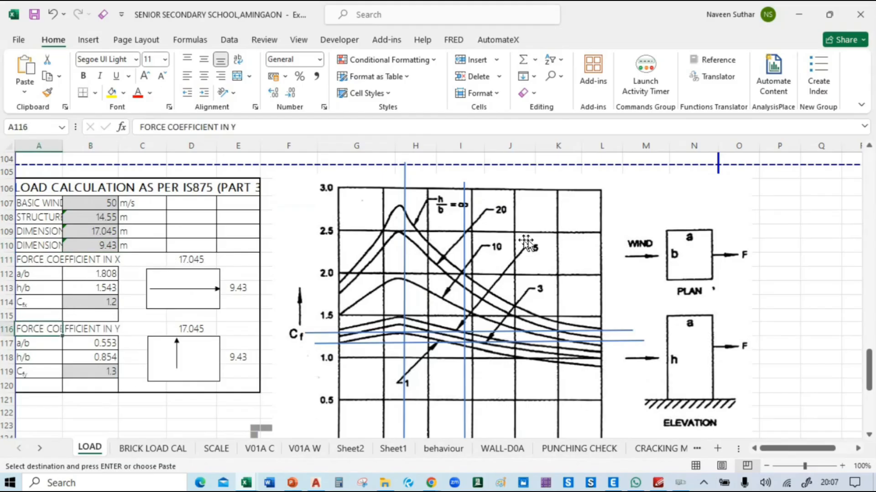
scroll(506, 314, "down", 7)
scroll(532, 339, "up", 3)
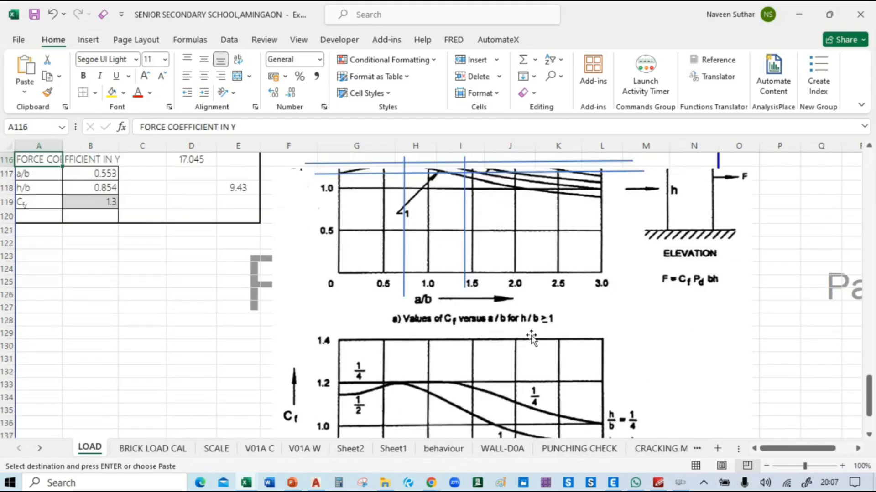
Step: Switch to File Explorer and open the Indian folder inside CODES on the E: drive
scroll(531, 338, "up", 5)
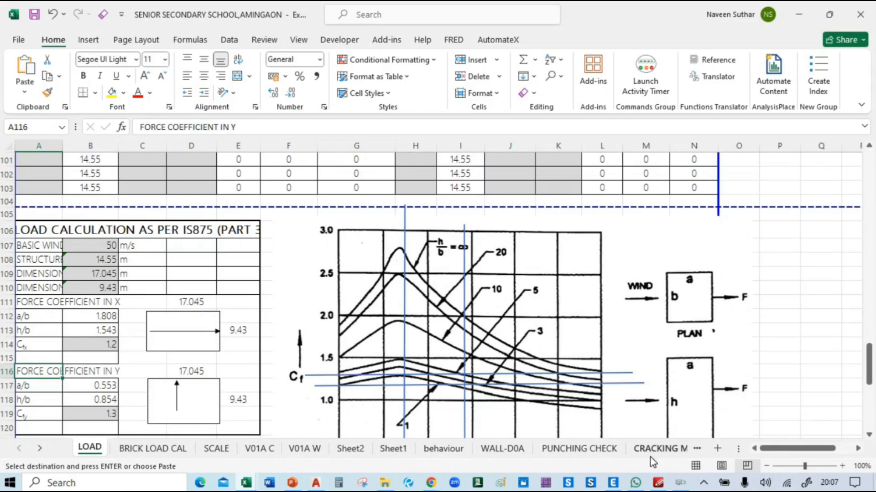
mouse_move(386, 484)
left_click(382, 419)
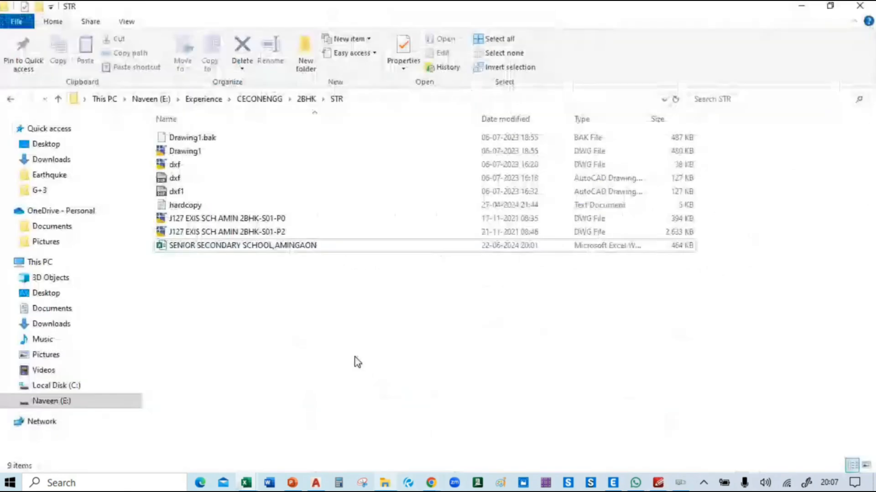
left_click(7, 102)
left_click(7, 105)
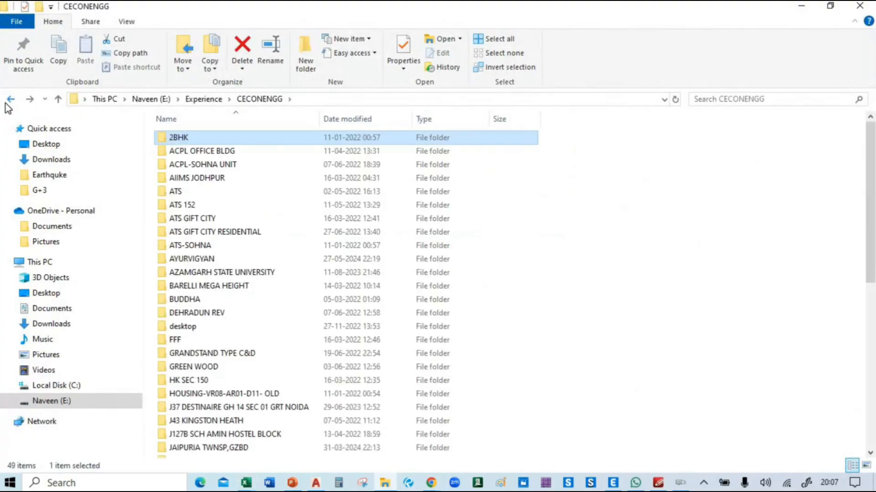
left_click(9, 102)
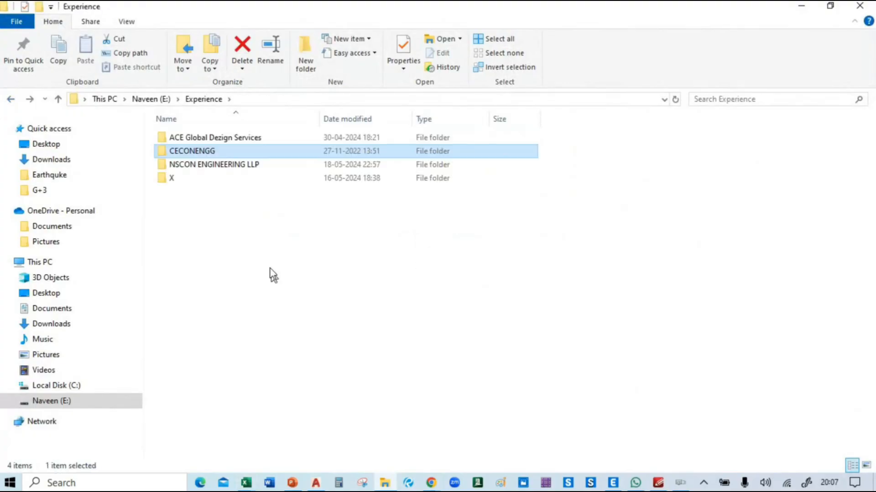
left_click(12, 100)
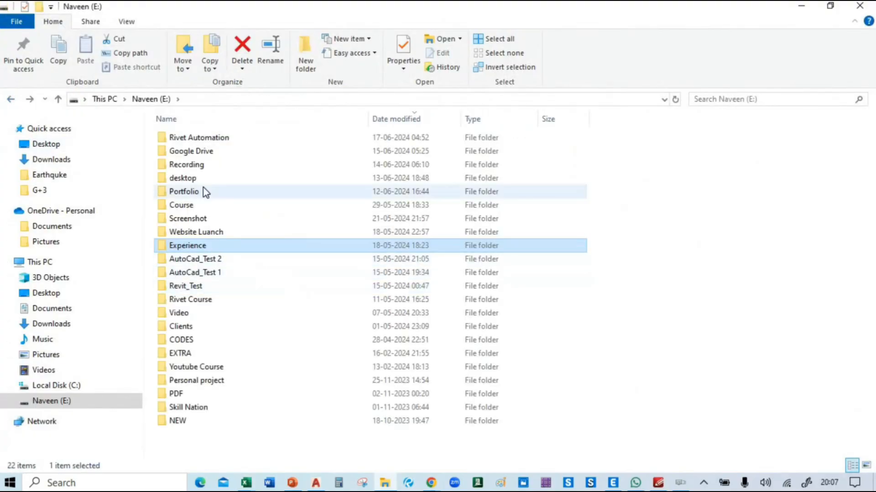
double_click(203, 341)
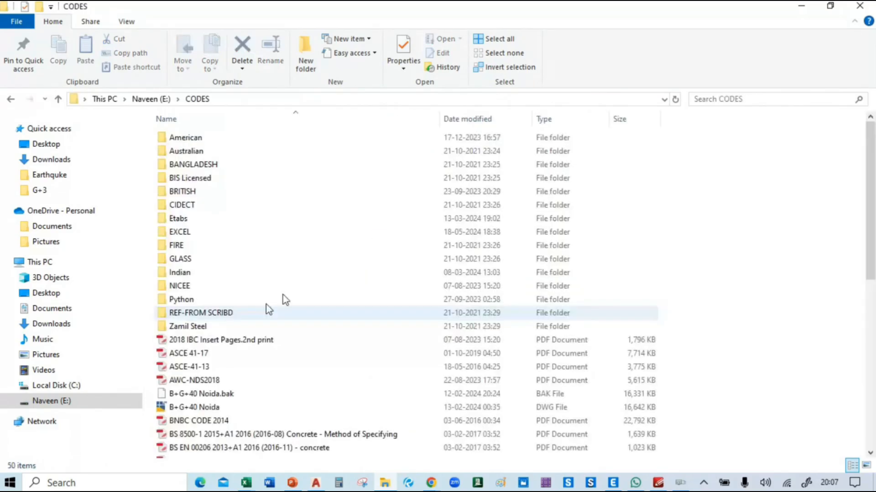
double_click(218, 272)
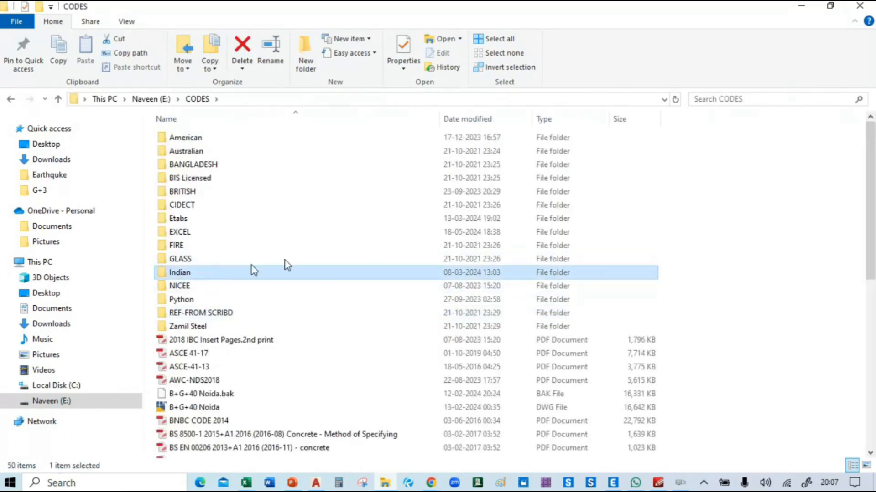
Step: Search the Indian codes folder for 875 and open the PDF "875 (PART 3) with Ammendments"
left_click(748, 99)
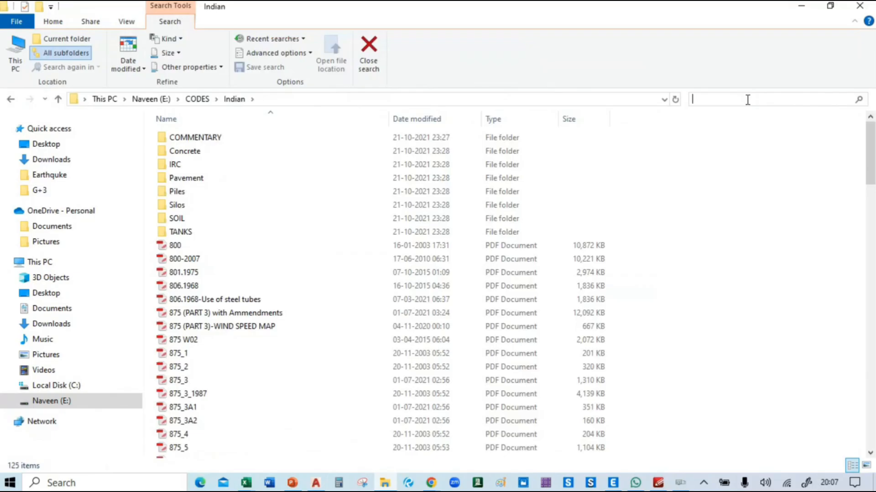
type("875")
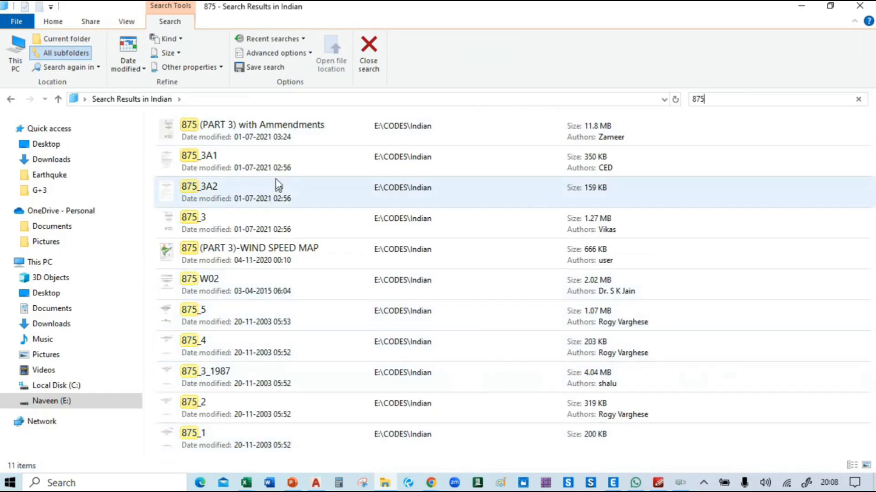
double_click(324, 131)
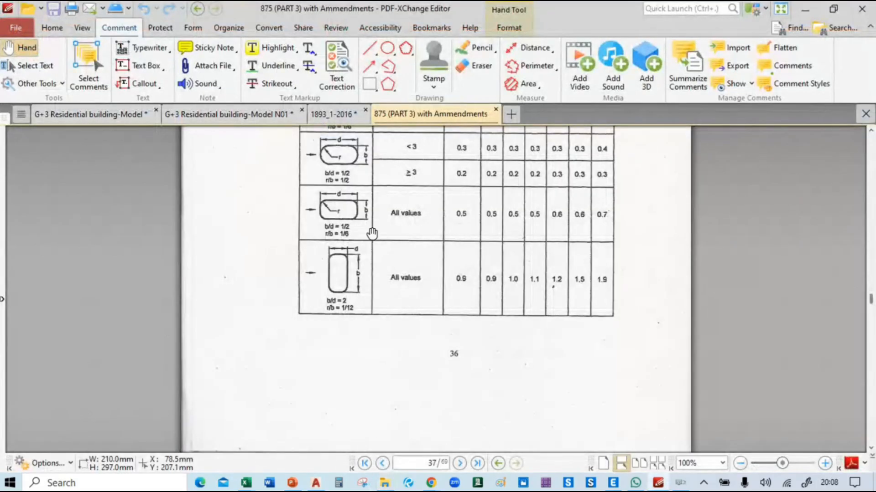
Step: Go back to the first page of the IS 875 (Part 3) : 2015 PDF and view its title
scroll(633, 360, "up", 15)
scroll(633, 359, "up", 15)
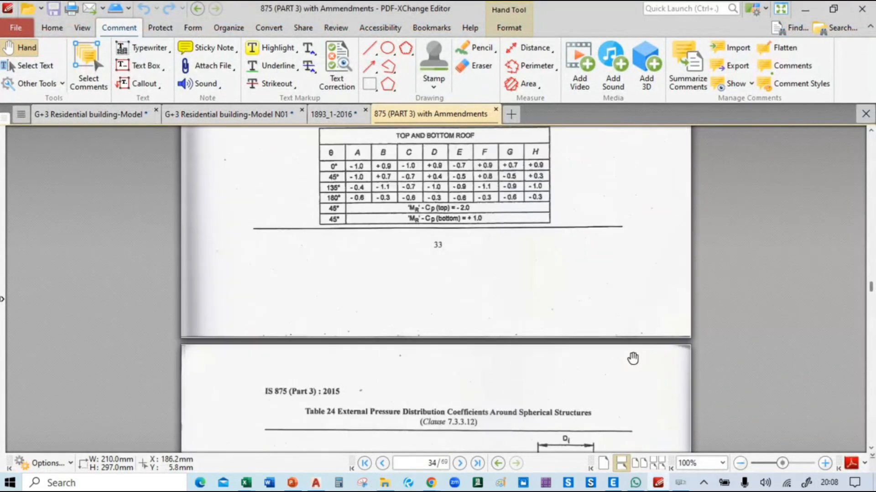
left_click_drag(870, 287, 871, 138)
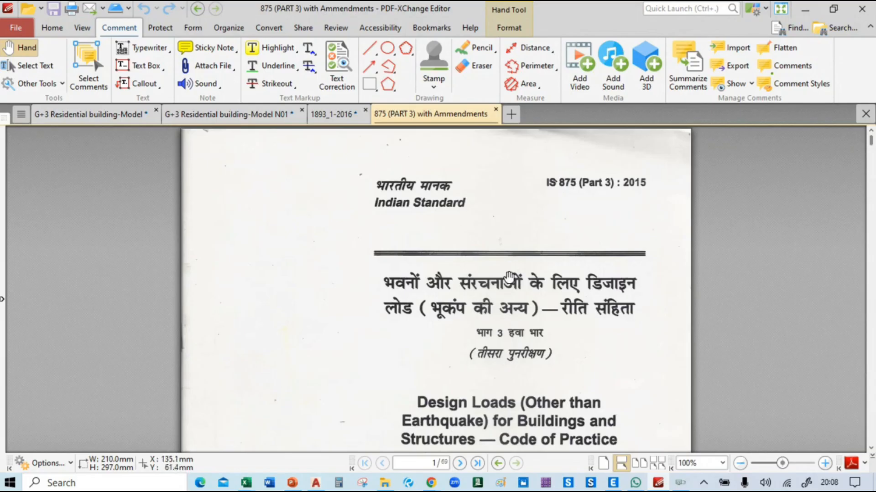
scroll(509, 276, "down", 2)
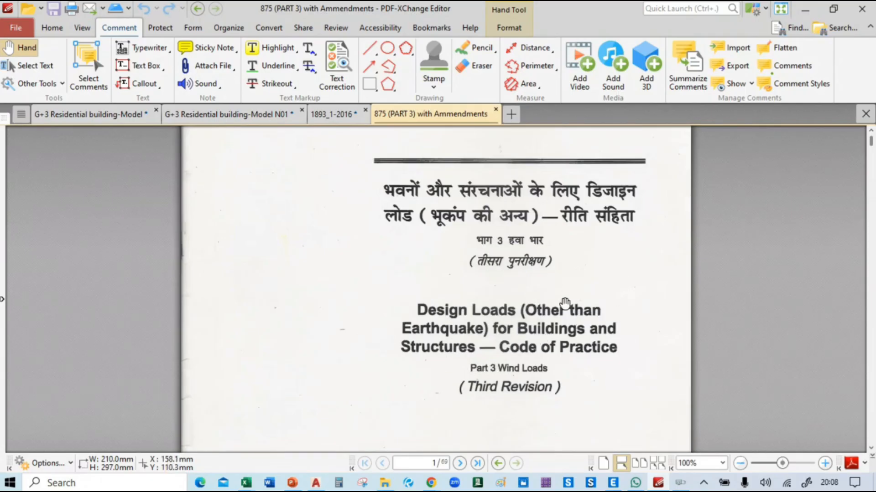
scroll(625, 295, "down", 8)
scroll(625, 296, "up", 6)
scroll(621, 296, "up", 1)
Step: Read through the foreword, scope, notation, terminology and terrain category pages of the wind code as far as Table 1
scroll(624, 301, "down", 10)
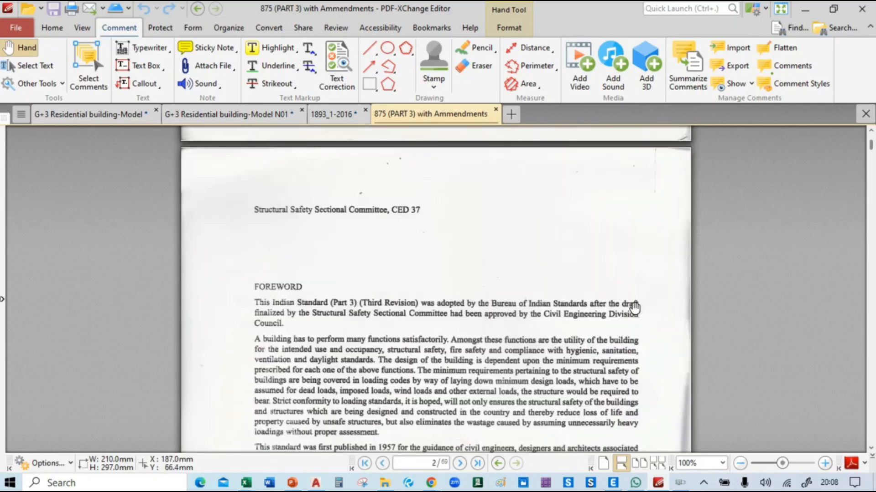
scroll(633, 307, "down", 19)
scroll(636, 297, "up", 3)
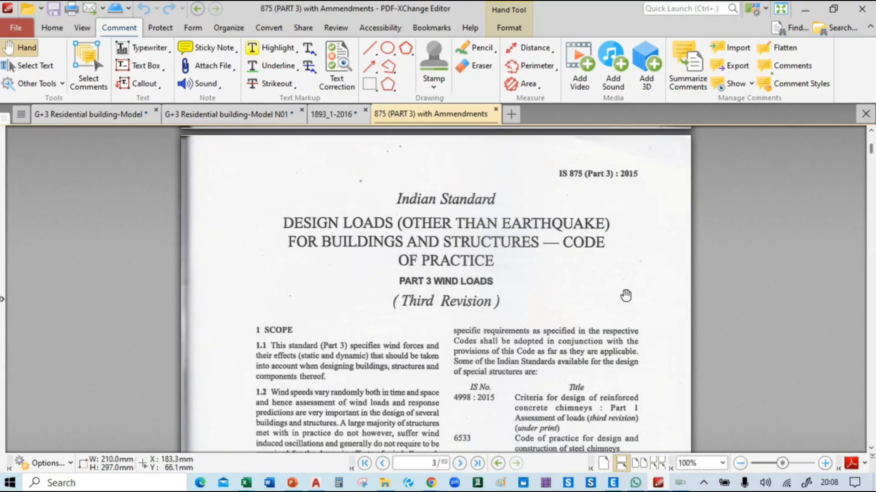
scroll(626, 295, "down", 20)
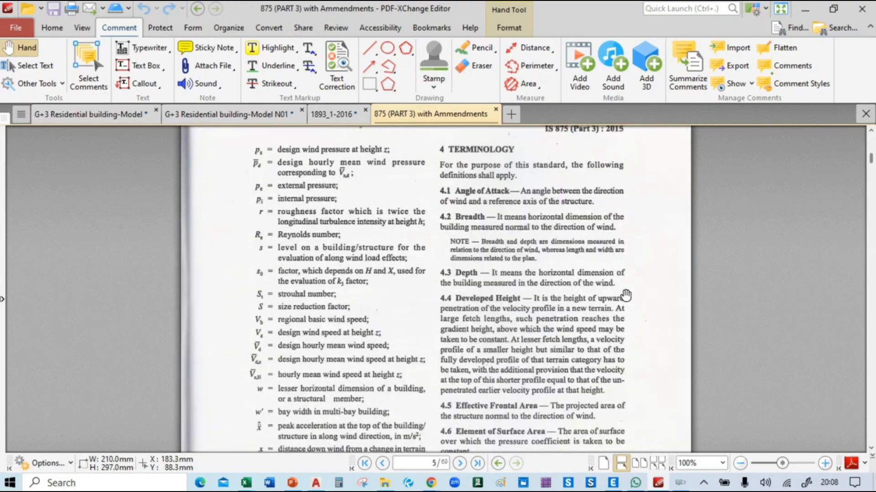
scroll(625, 295, "down", 20)
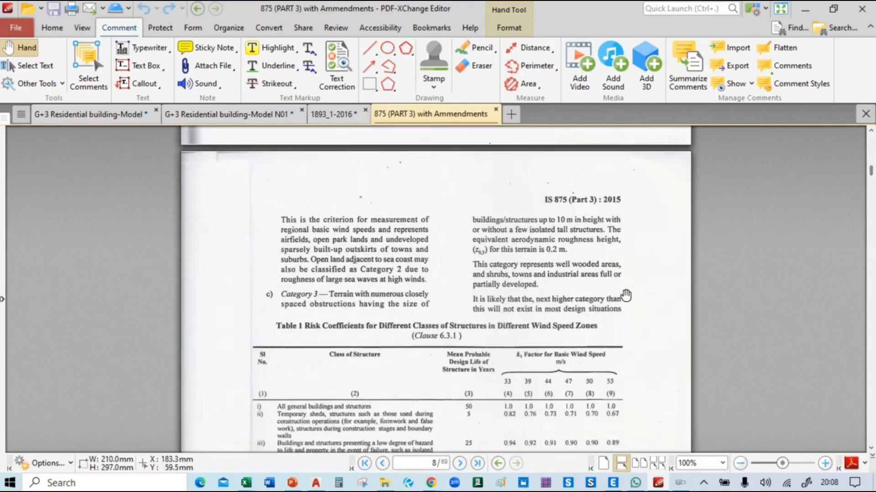
scroll(625, 295, "up", 20)
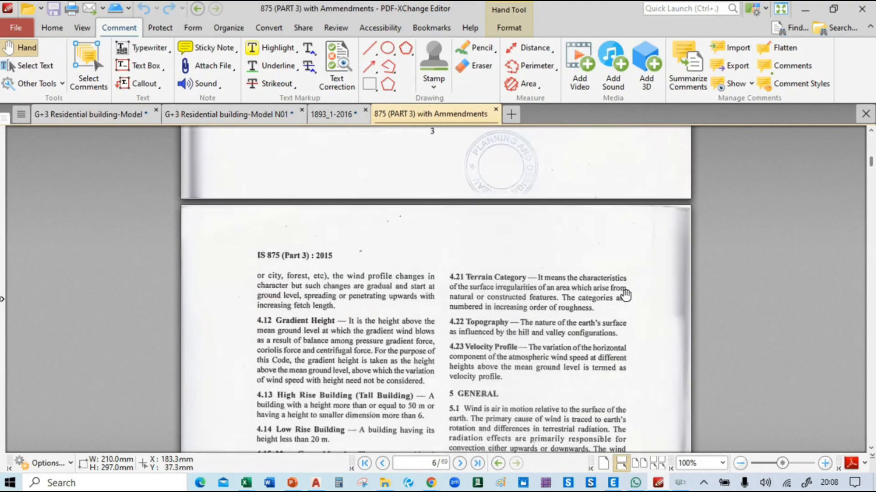
scroll(626, 296, "up", 20)
scroll(625, 296, "down", 20)
scroll(626, 295, "down", 15)
scroll(626, 296, "up", 8)
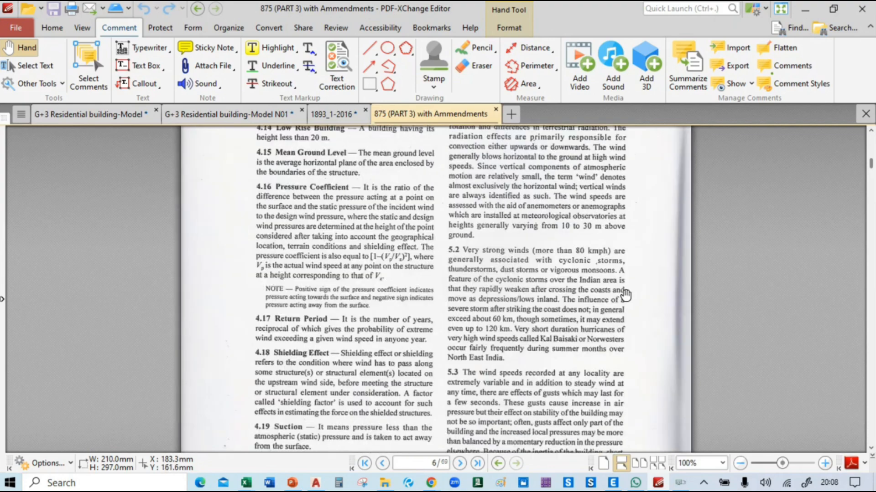
Step: Switch to ETABS and review the wind coefficients in the Indian IS 875:2015 wind load pattern settings
key("alt+Tab")
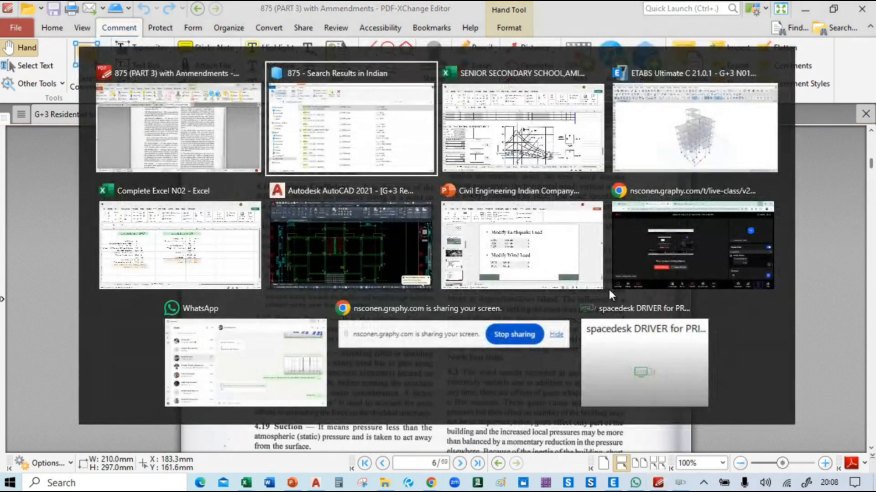
key("alt+Tab")
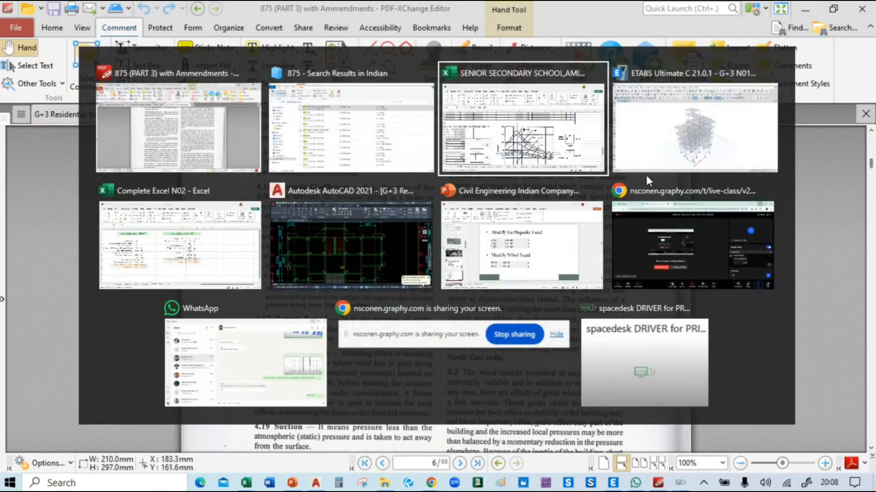
left_click(698, 141)
mouse_move(511, 113)
left_mouse_down()
mouse_move(472, 184)
mouse_move(520, 128)
left_mouse_up()
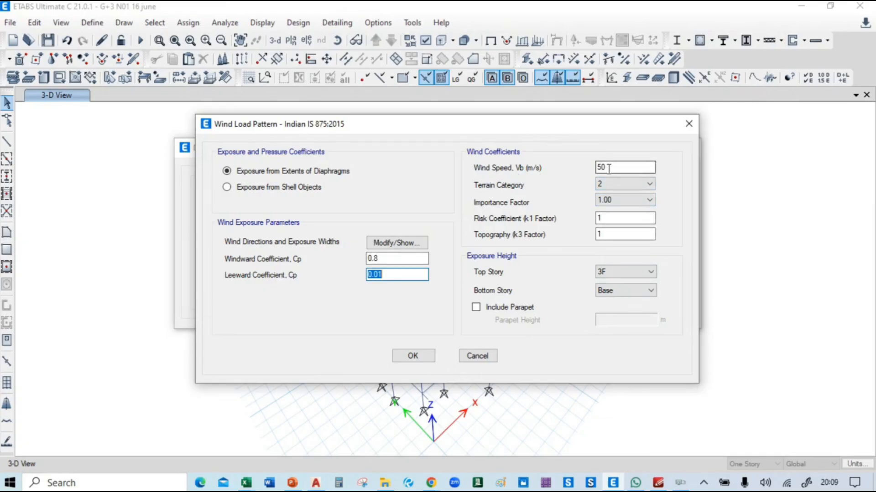
Step: Return to the amended IS 875 (Part 3) PDF and find Table 1 with the k1 risk coefficients
key("alt+Tab")
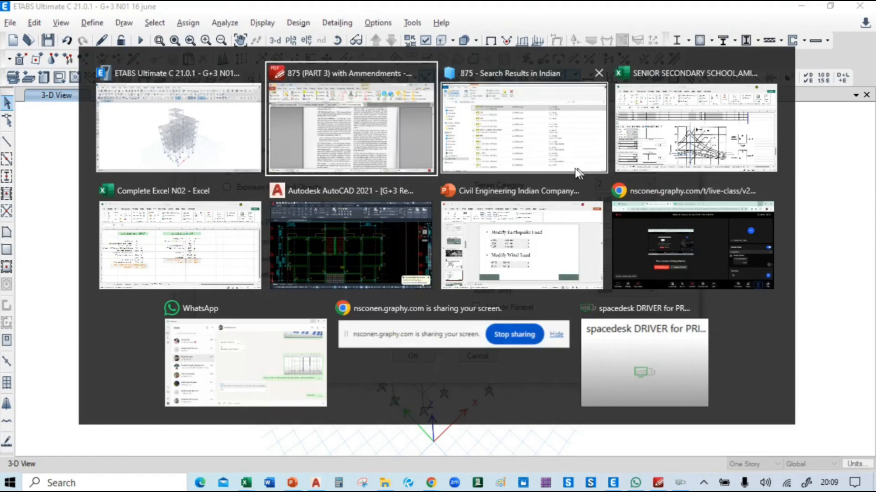
left_click(415, 168)
scroll(437, 263, "down", 20)
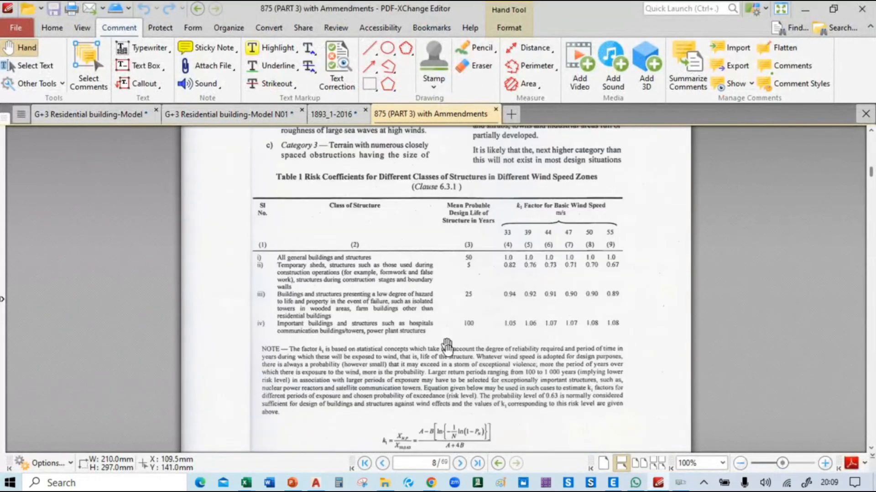
Step: Open the 875_3 PDF from the File Explorer search results and view its terrain and height factor section
mouse_move(385, 483)
left_click(383, 422)
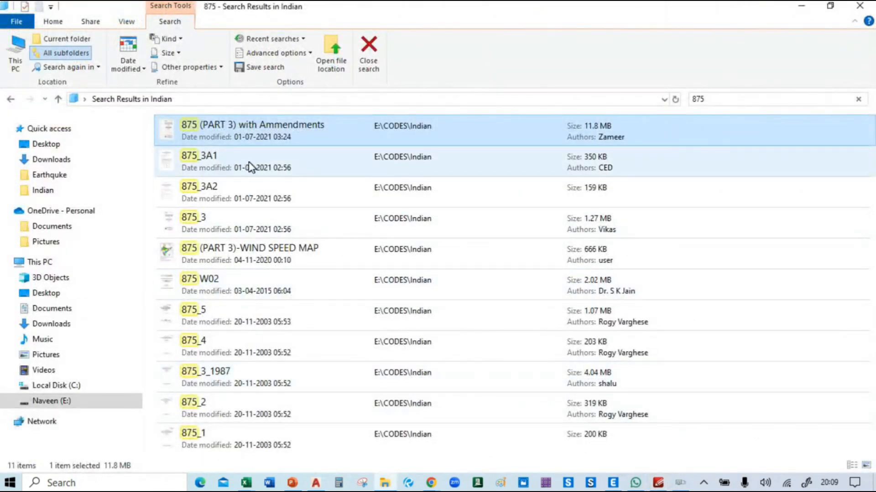
left_click(260, 228)
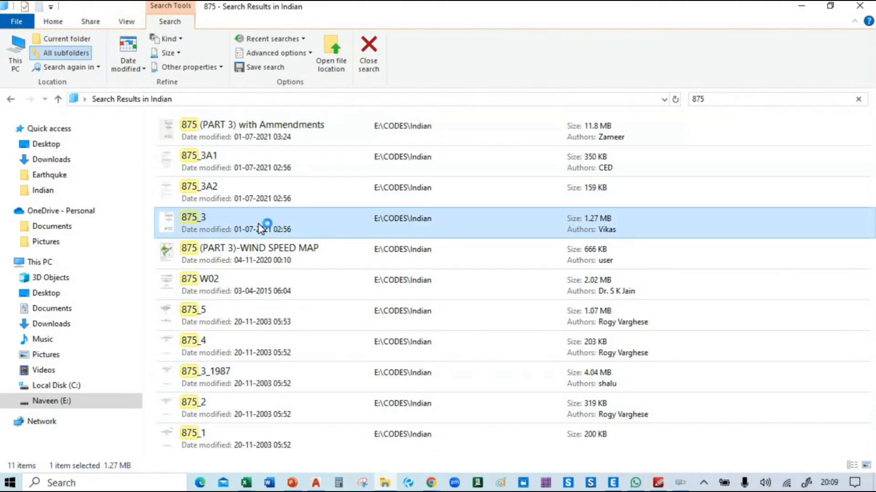
scroll(577, 238, "down", 4)
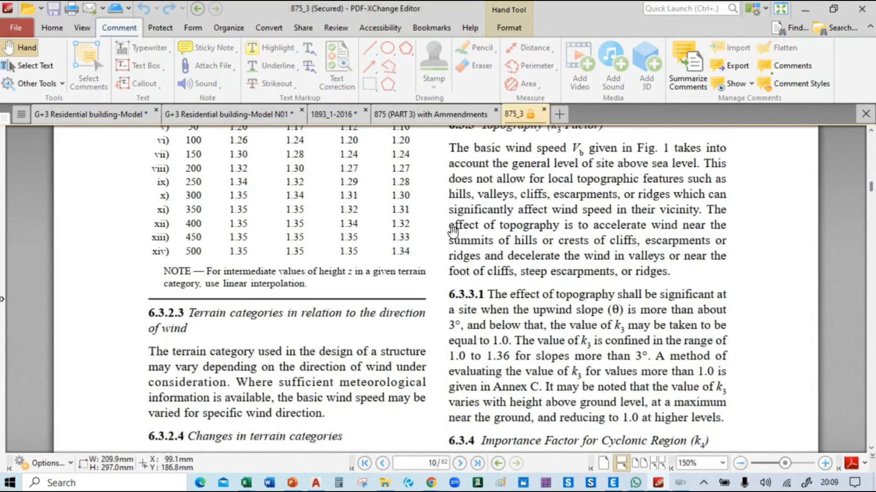
scroll(558, 309, "up", 8)
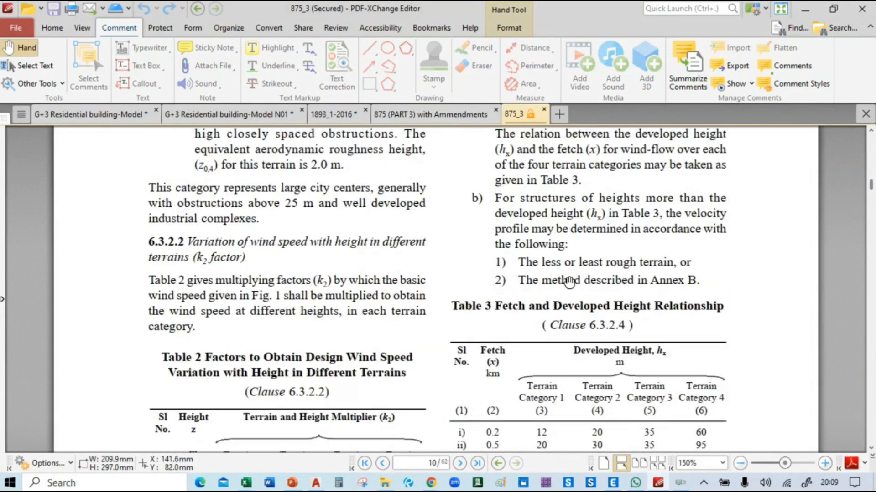
Step: Search the 875_3 PDF for "speed" and step through the matches
key("ctrl+f")
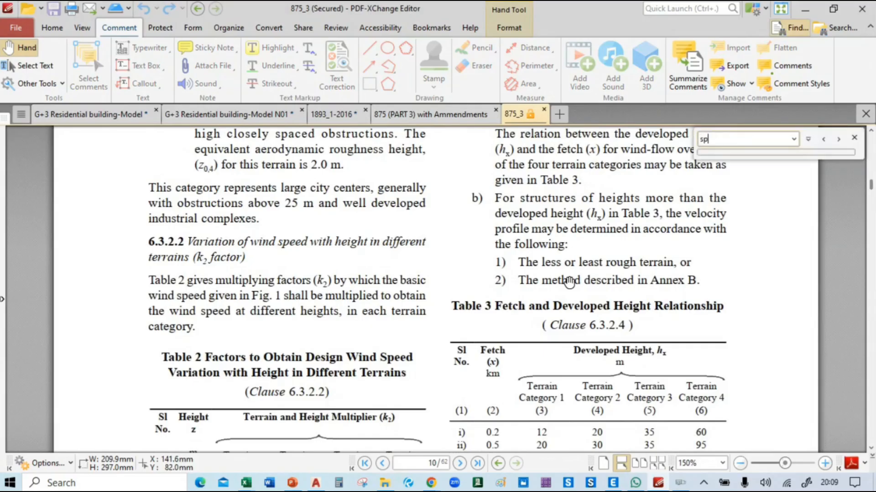
key("Return")
key("Return")
key("Return")
key("Return")
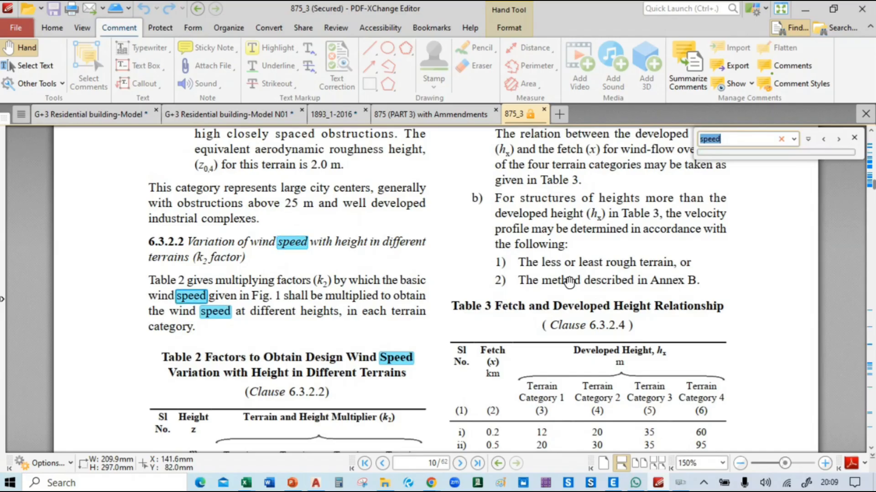
Step: Extend the search text to "wind speed" and step forward through its matches in the code
left_click(703, 139)
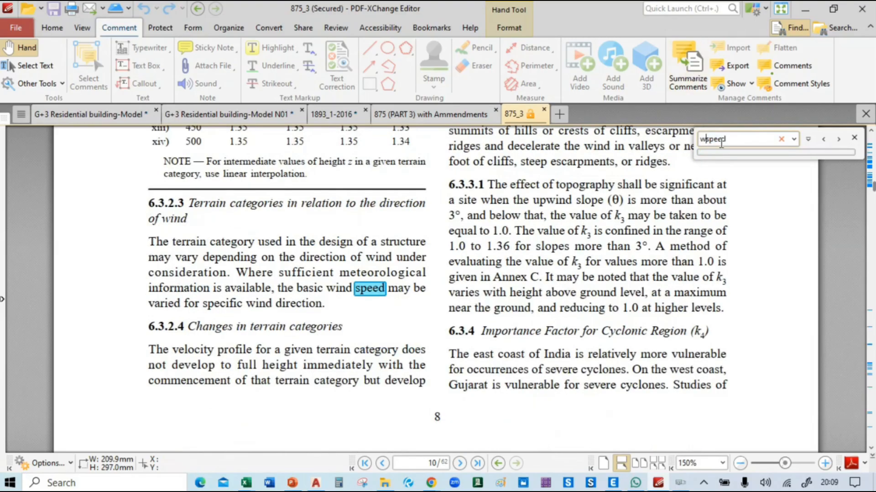
key("Return")
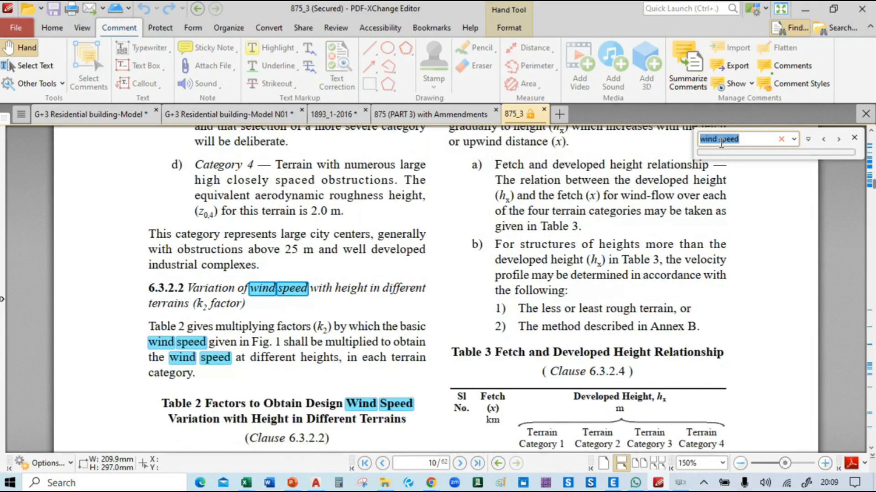
key("Return")
key("Return")
key("Return")
key("Return")
key("Return")
key("Return")
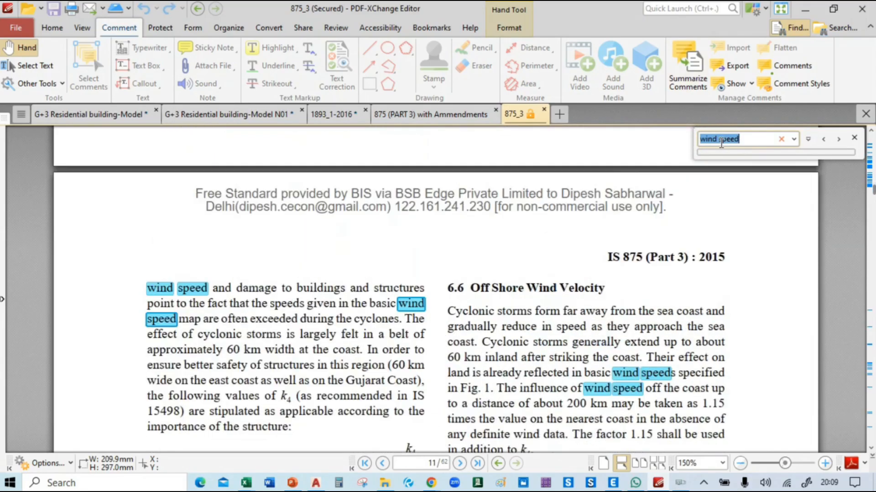
key("Return")
key("Return")
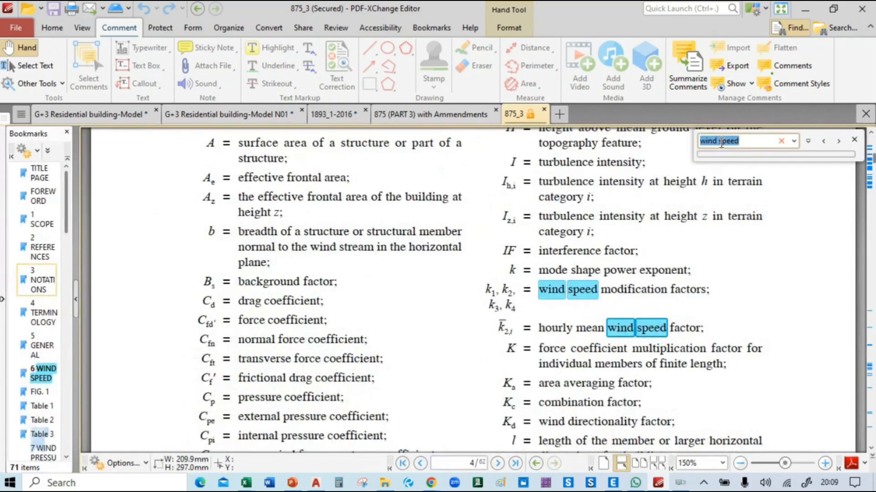
Step: Step backward through the "wind speed" matches to the Annex A table of basic wind speeds for cities and towns
left_click(824, 141)
left_click(824, 141)
left_click(823, 140)
left_click(824, 141)
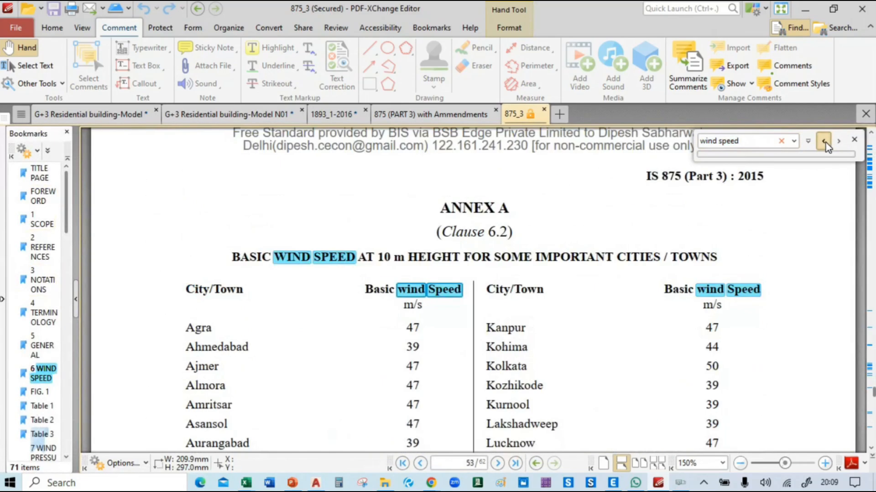
Step: Close the search and examine the Annex A table of basic wind speeds, reading the values for the listed cities around Delhi
left_click(854, 139)
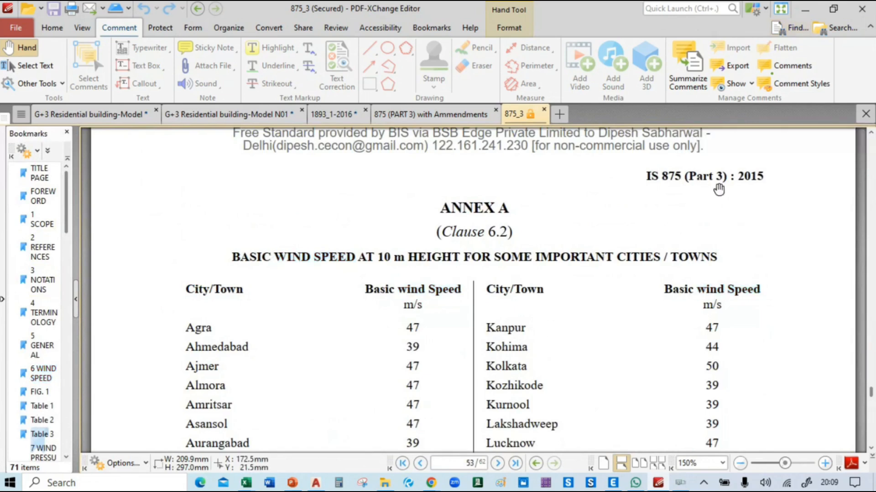
scroll(319, 203, "down", 1, "ctrl")
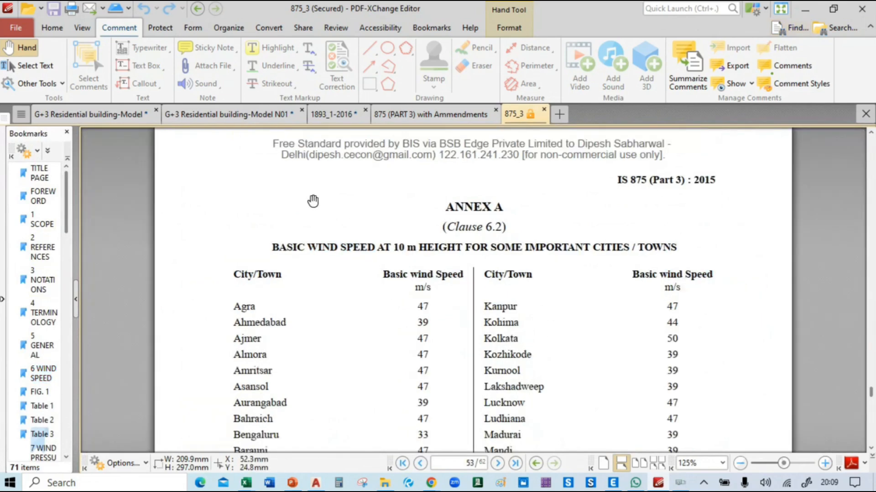
scroll(341, 206, "down", 10)
scroll(341, 207, "up", 10)
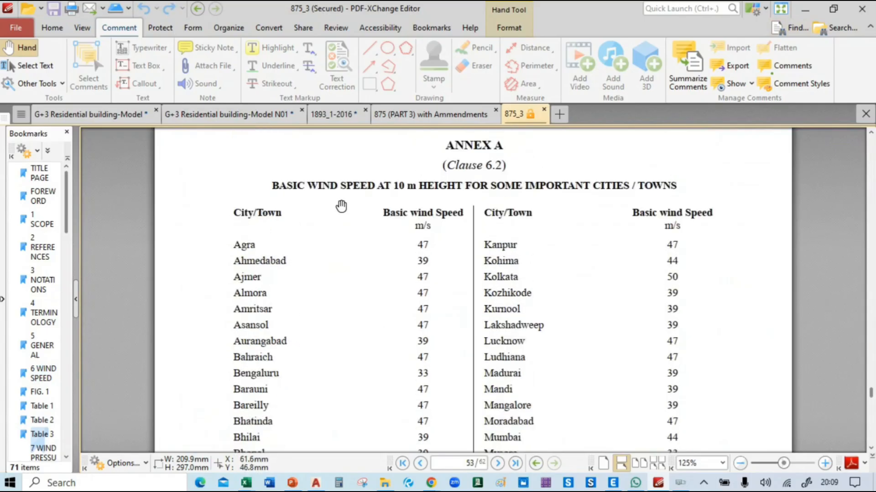
scroll(404, 286, "down", 10)
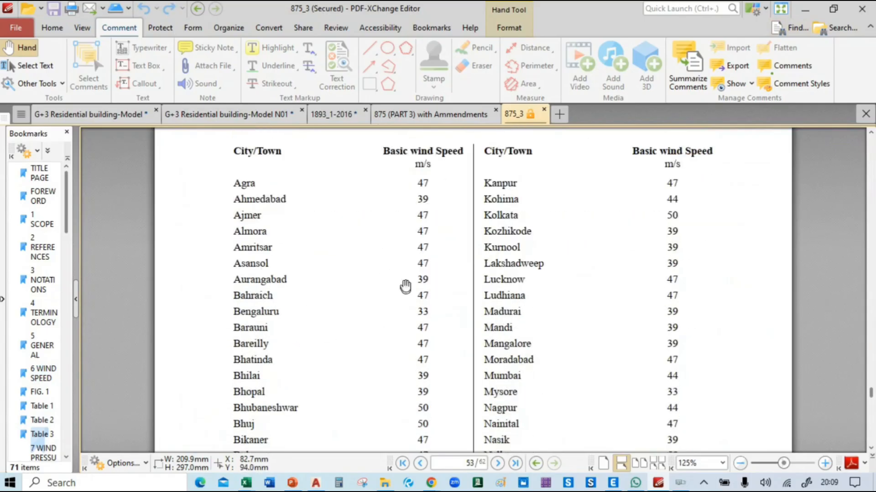
scroll(406, 286, "down", 8)
scroll(669, 309, "up", 17)
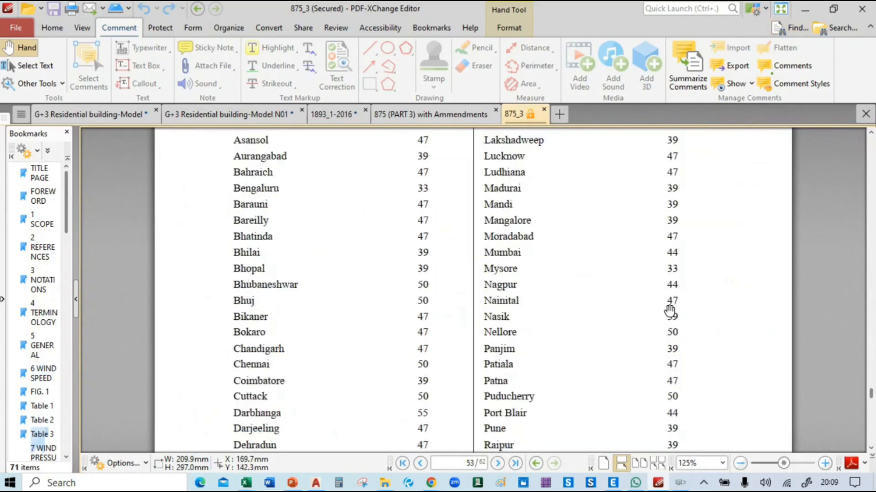
scroll(668, 310, "up", 3)
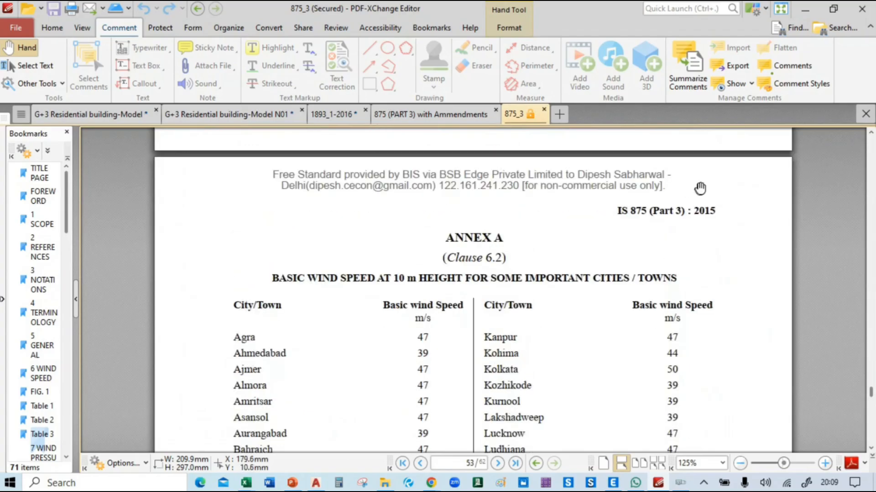
scroll(684, 187, "up", 1)
scroll(543, 231, "down", 15)
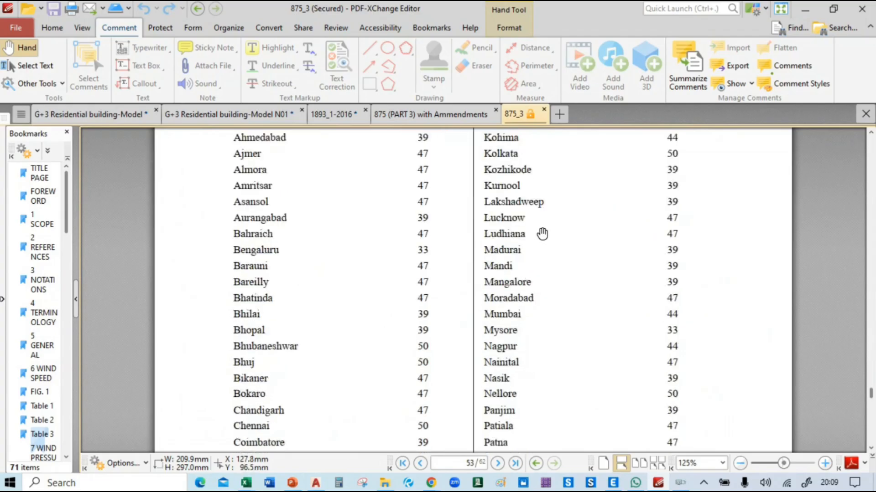
scroll(548, 238, "up", 10)
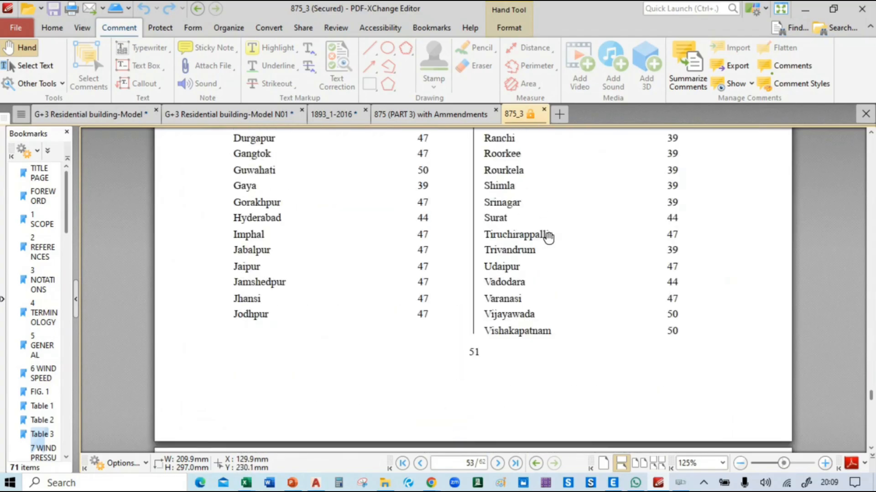
scroll(450, 269, "down", 2)
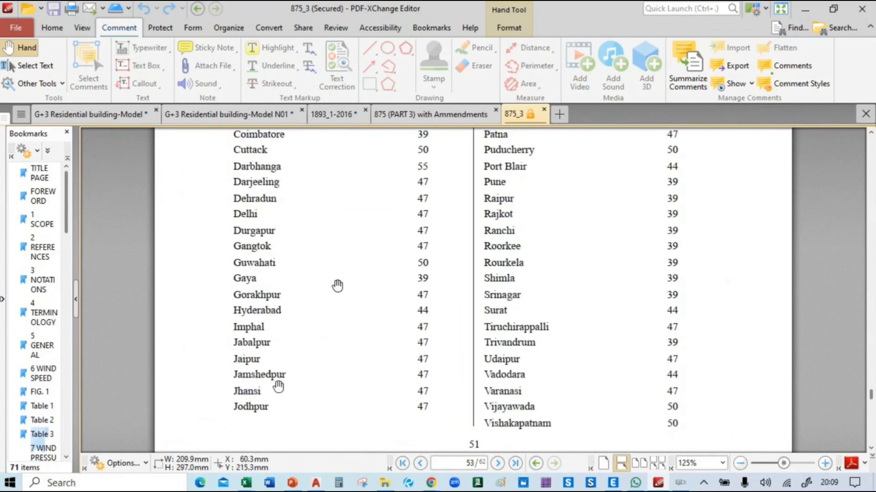
scroll(449, 278, "up", 1)
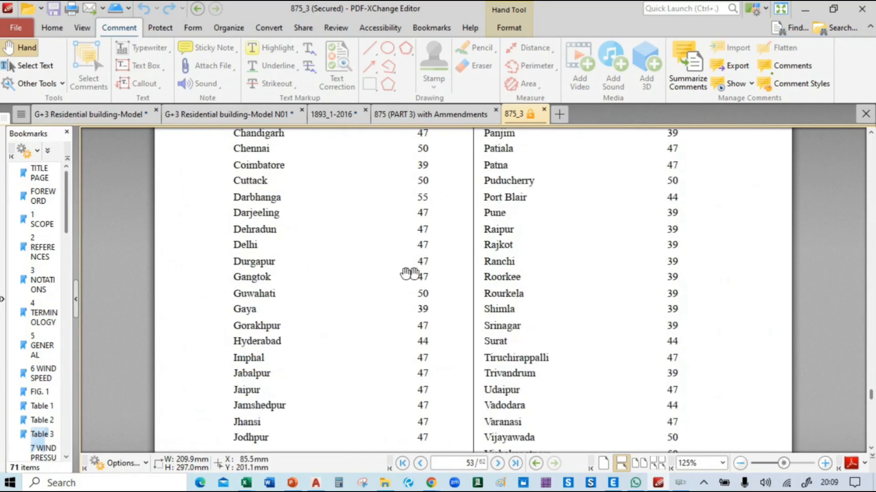
scroll(393, 264, "up", 3)
scroll(361, 283, "down", 2)
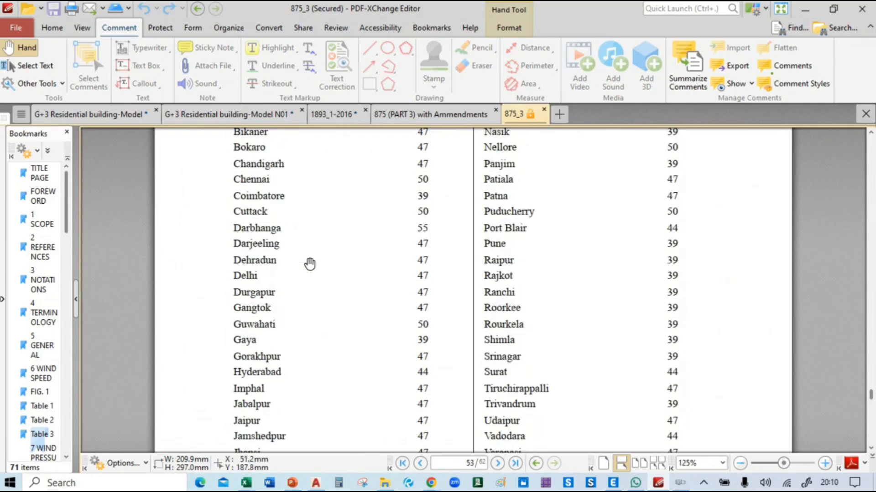
scroll(309, 260, "up", 3, "ctrl")
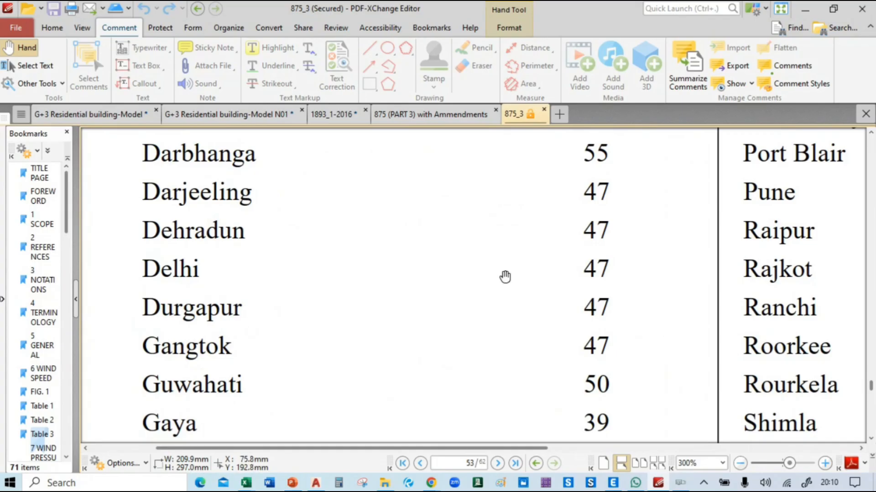
Step: Switch to ETABS and set the terrain category of the IS 875:2015 wind load pattern to 3
key("alt+Tab")
key("Tab")
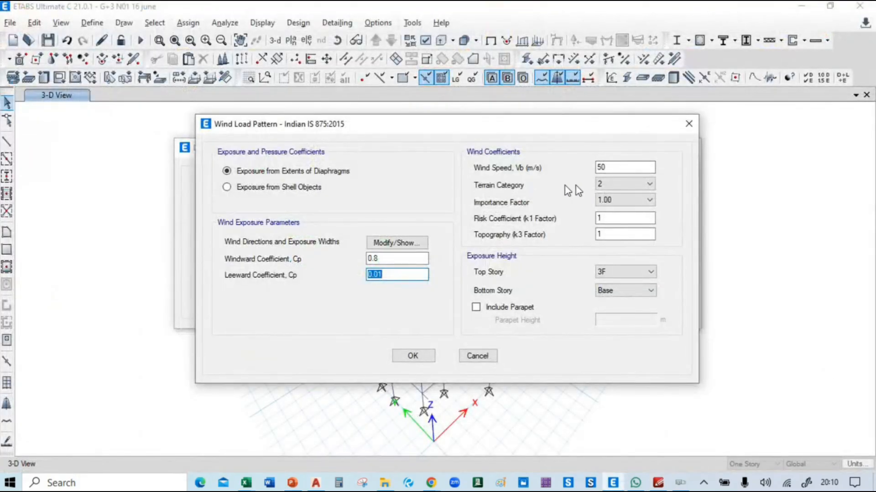
left_click(627, 184)
left_click(619, 211)
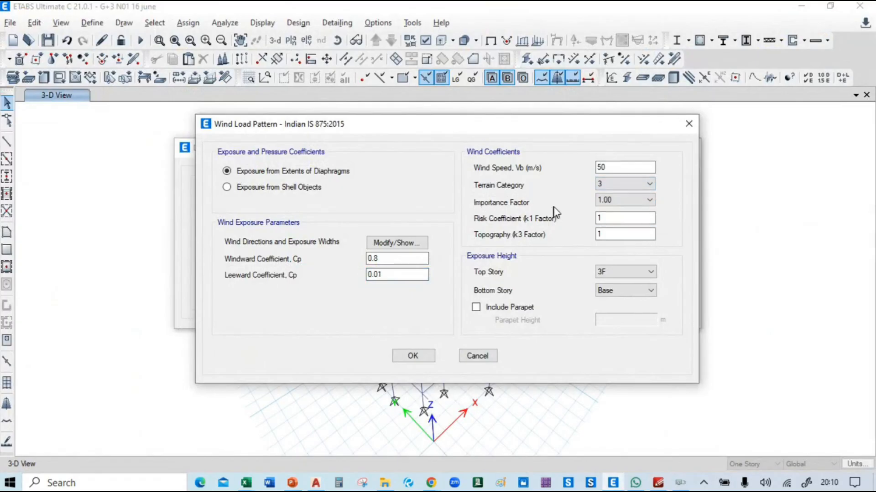
Step: Return to the 875_3 PDF and browse from its title page to the References and Notations sections, then recheck the ETABS wind coefficients
key("alt+Tab")
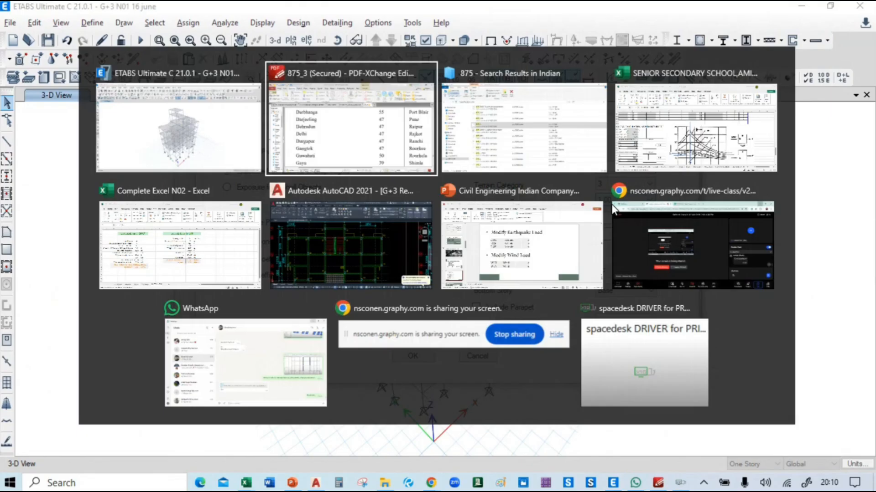
scroll(629, 299, "up", 5)
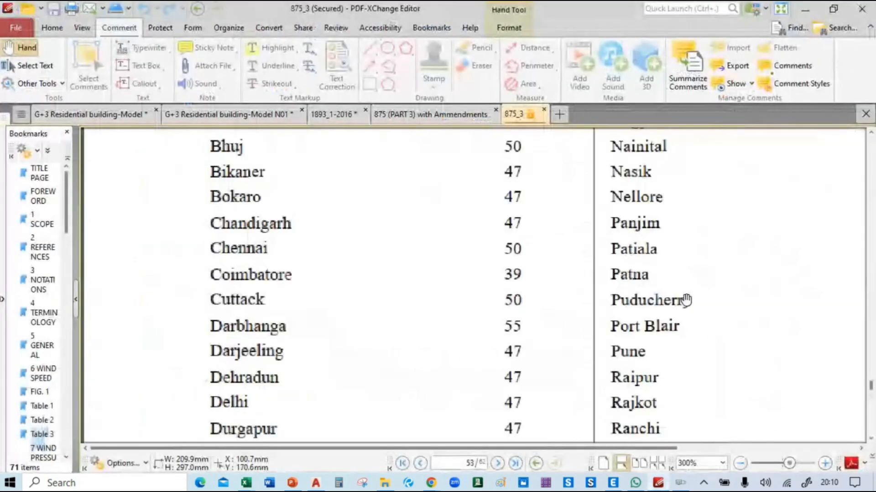
scroll(704, 313, "down", 1, "ctrl")
left_click_drag(870, 397, 872, 136)
scroll(522, 219, "down", 2, "ctrl")
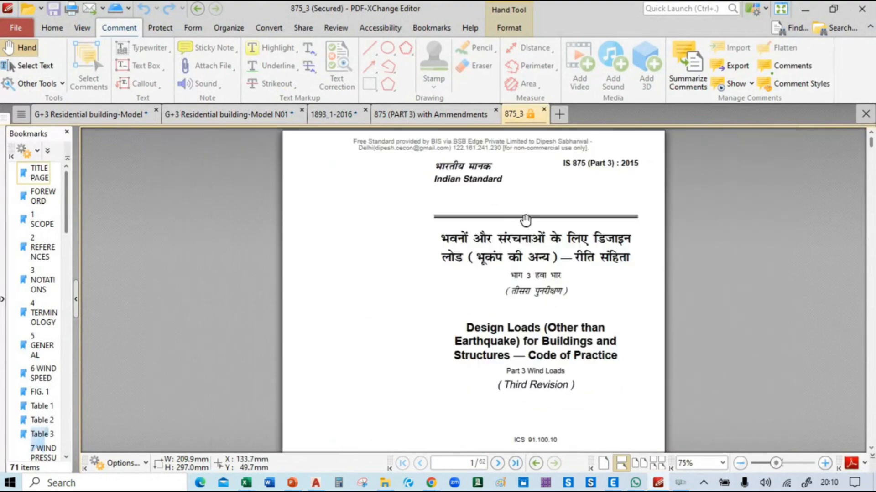
scroll(527, 219, "down", 15)
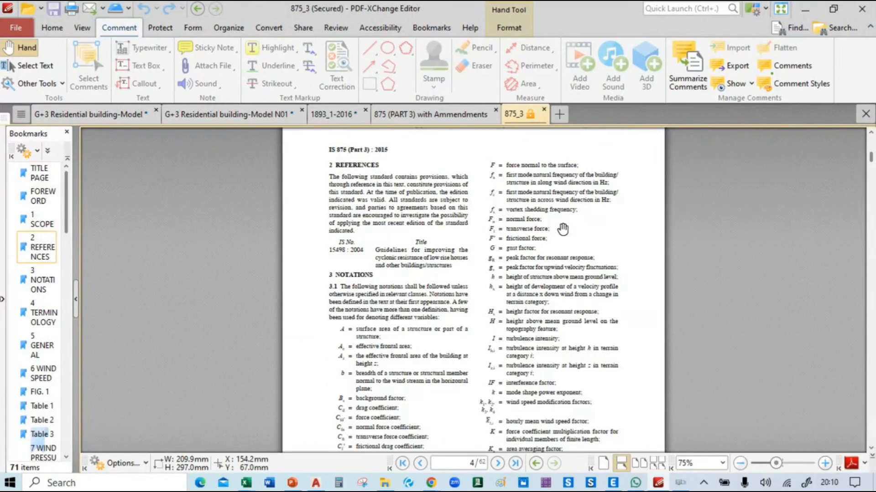
key("alt+Tab")
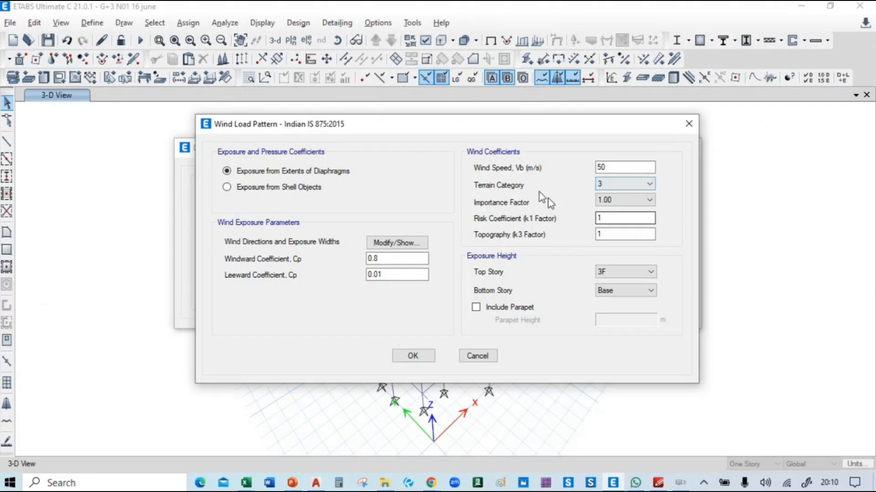
Step: Examine clause 6.3 Design Wind Speed in the 875_3 PDF for the k1 to k4 factor definitions and compare them with the ETABS wind coefficients
key("alt+Tab")
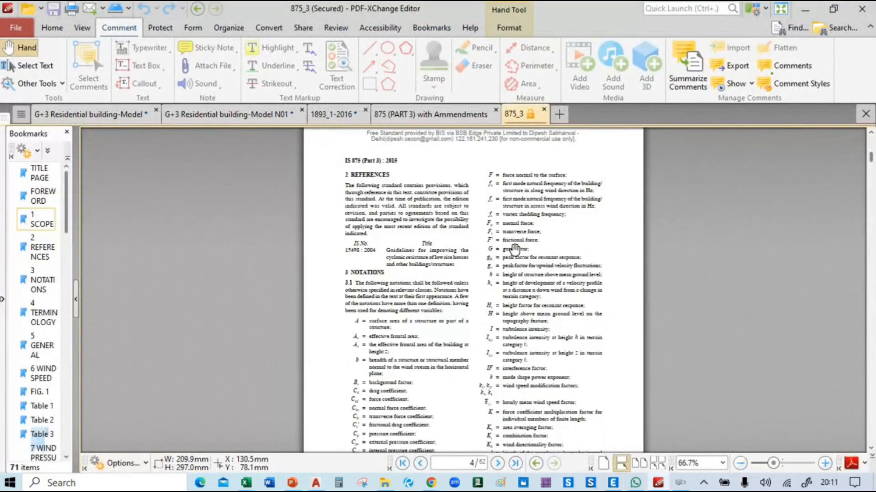
scroll(513, 246, "up", 2, "ctrl")
scroll(520, 232, "down", 10)
scroll(525, 216, "down", 20)
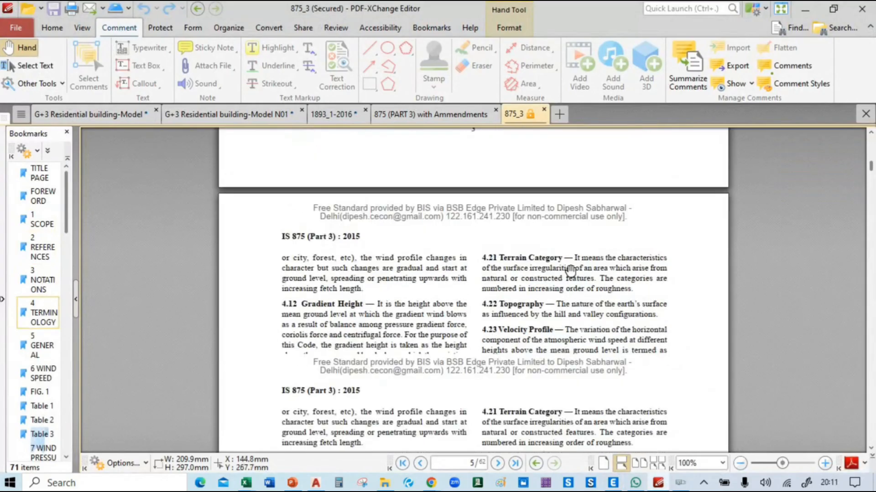
scroll(579, 273, "up", 4)
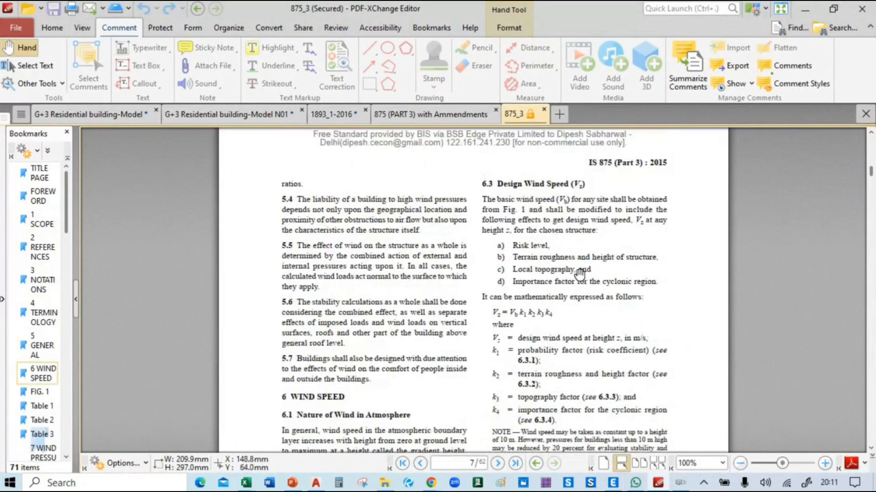
scroll(717, 306, "up", 3, "ctrl")
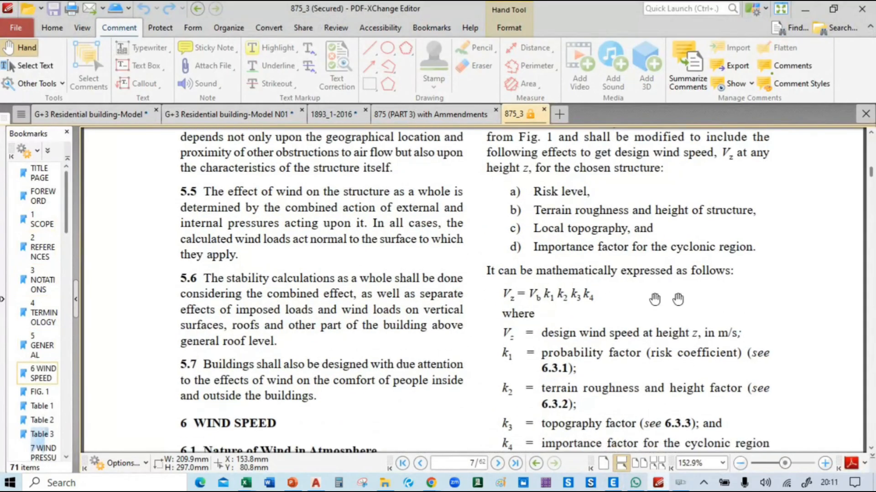
scroll(717, 305, "up", 3, "ctrl")
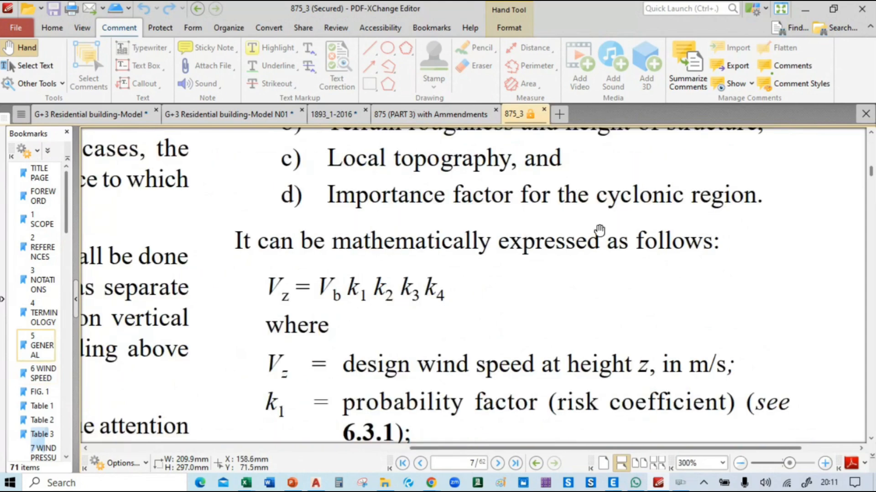
scroll(599, 230, "down", 2)
scroll(599, 231, "down", 2)
scroll(449, 223, "down", 2, "ctrl")
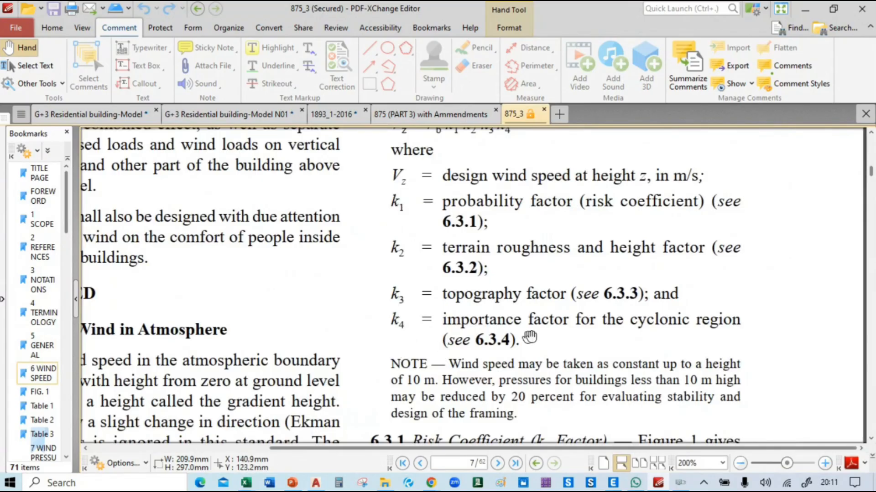
key("alt+Tab")
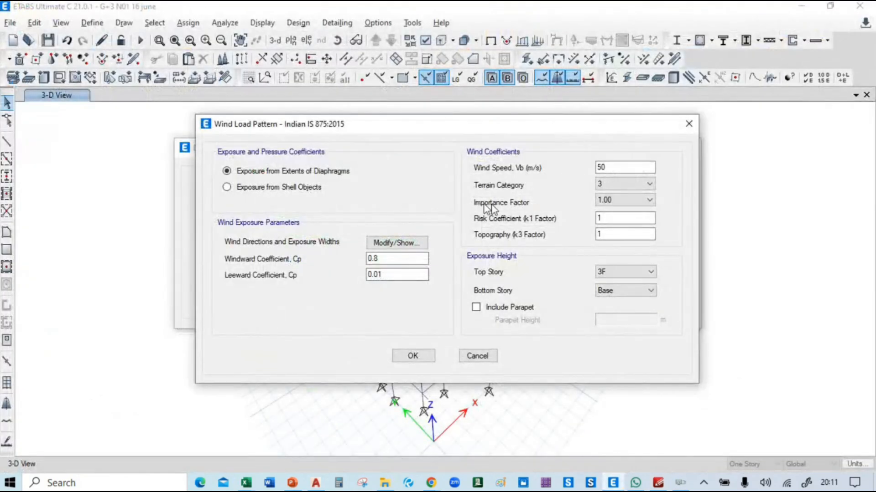
Step: Search the 875_3 PDF for "6.3.4" and read the importance factor (k4) values for cyclonic regions
key("alt+Tab")
scroll(528, 234, "down", 3)
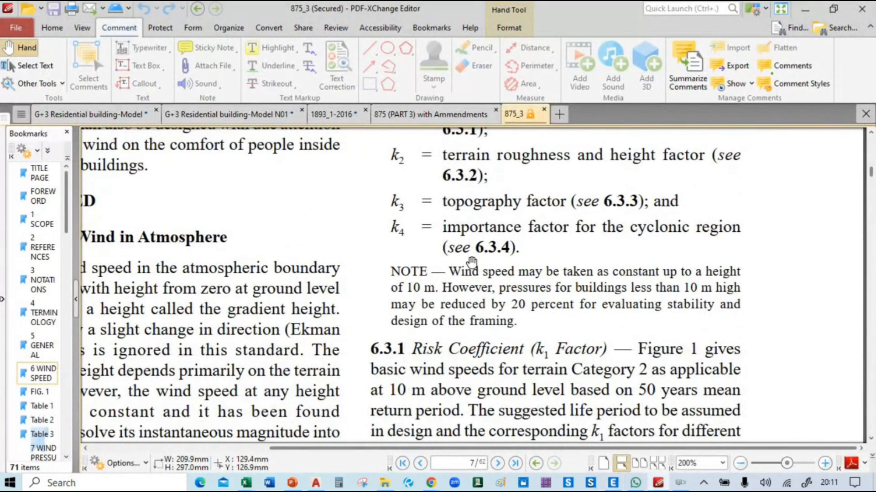
scroll(561, 260, "down", 1, "ctrl")
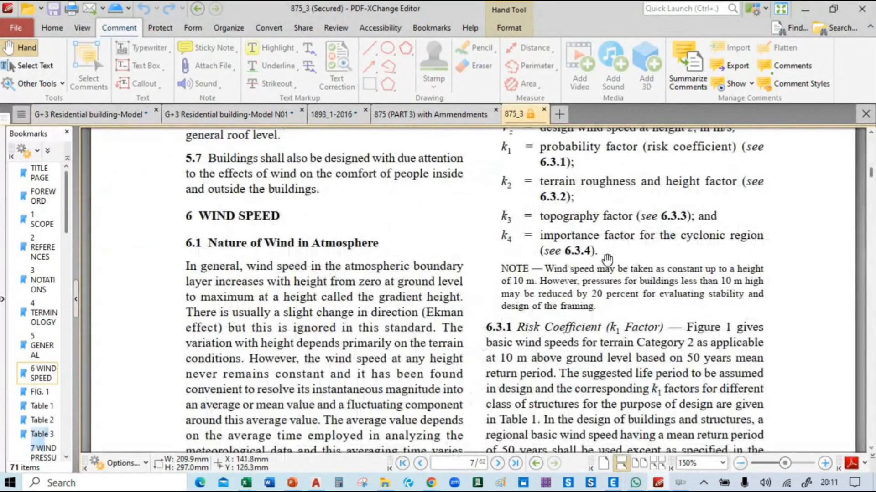
key("ctrl+f")
type("6.3.4")
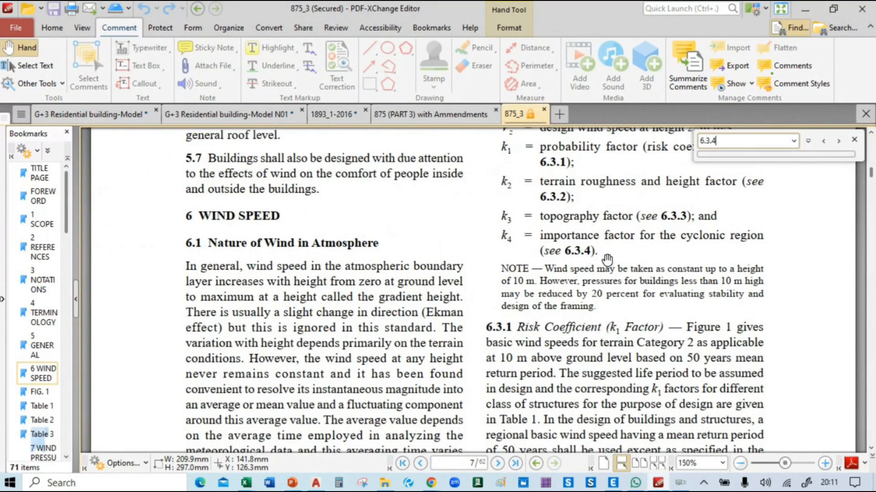
key("Return")
key("Return")
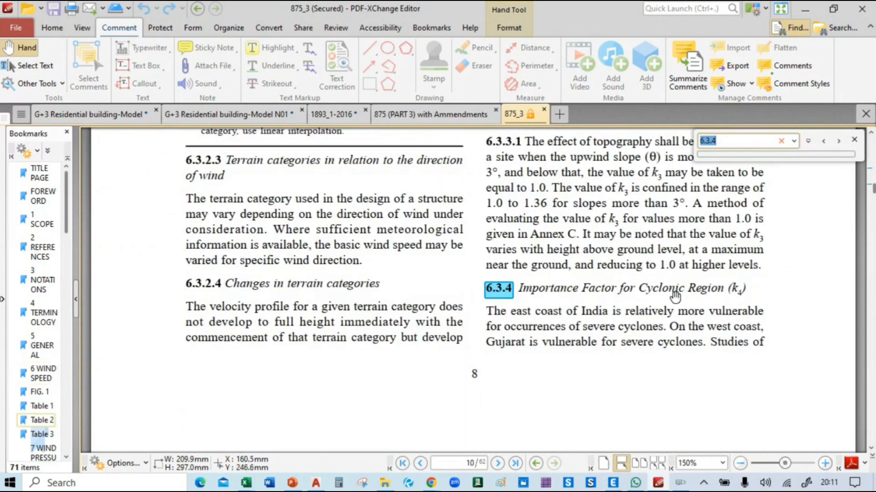
scroll(730, 296, "down", 3)
scroll(732, 298, "down", 5)
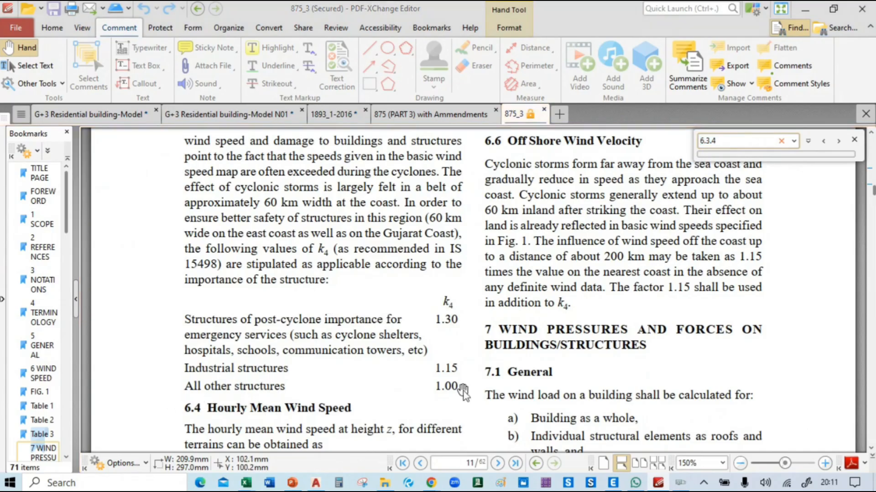
Step: Switch to ETABS and set the wind load pattern's importance factor to 1.00, checking it against the k4 values in the 875_3 PDF
key("alt+Tab")
left_click(641, 201)
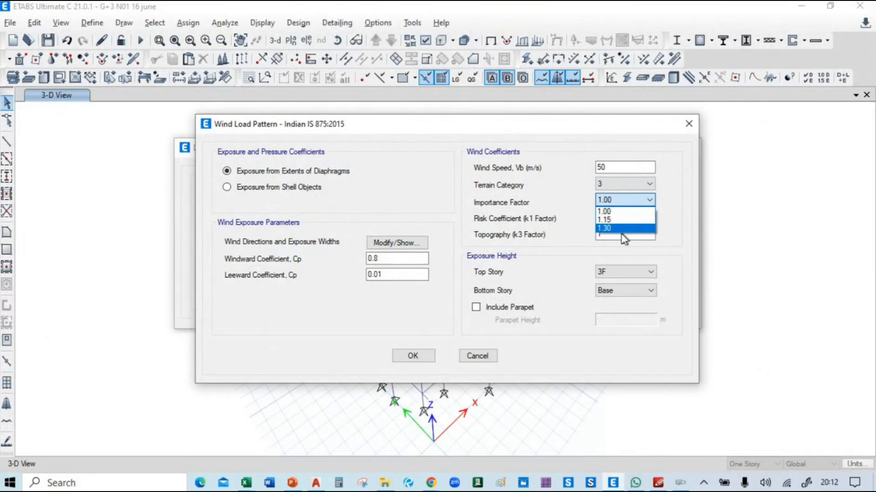
left_click(623, 222)
key("alt+Tab")
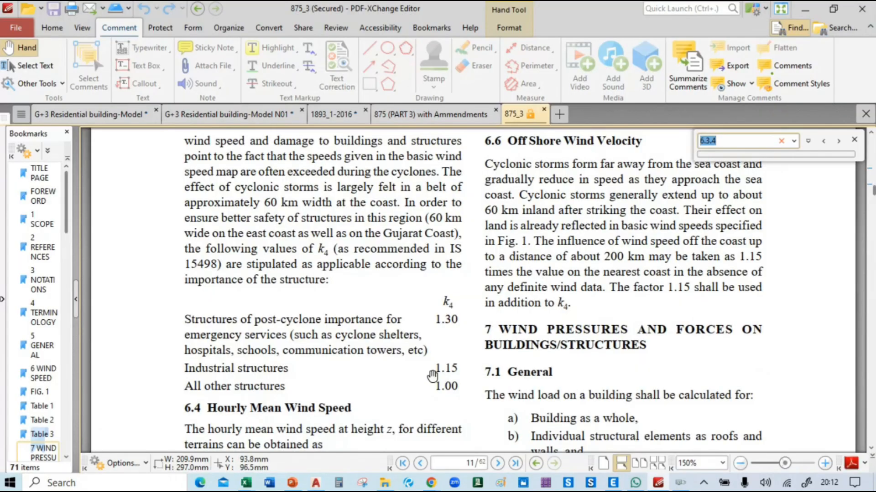
key("alt+Tab")
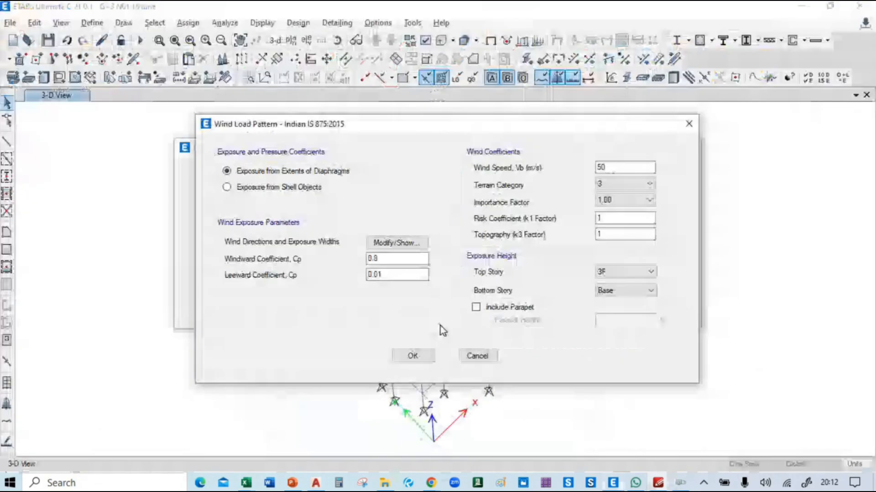
left_click(612, 202)
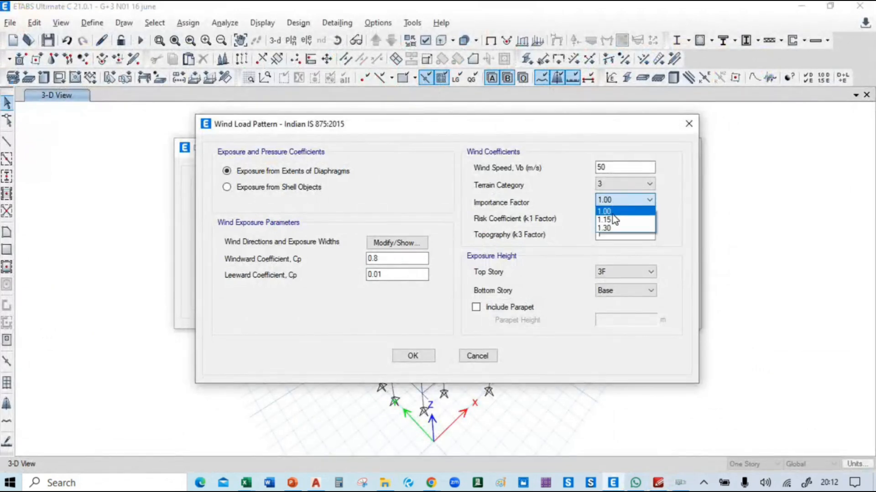
left_click(615, 220)
Step: Go back to clause 6.3 in the 875_3 PDF, find the clause reference for k1 and compare it with the ETABS risk coefficient
key("alt+Tab")
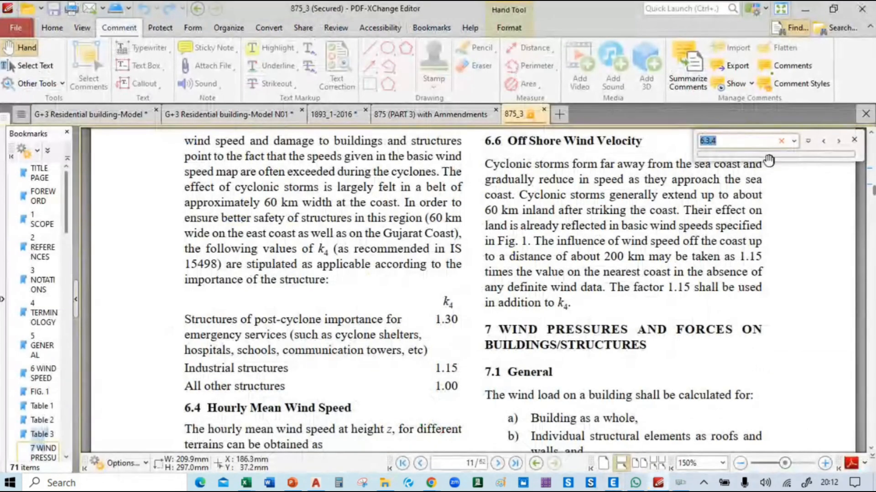
left_click(854, 139)
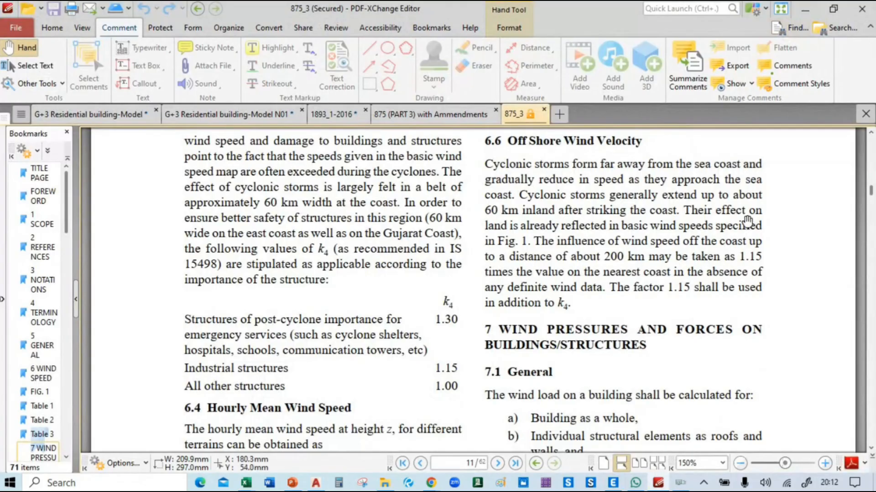
scroll(747, 221, "up", 20)
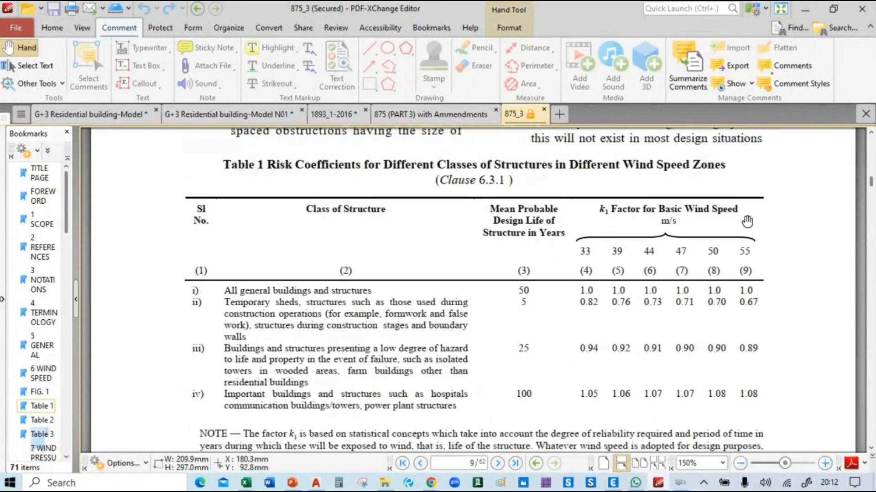
scroll(747, 222, "up", 20)
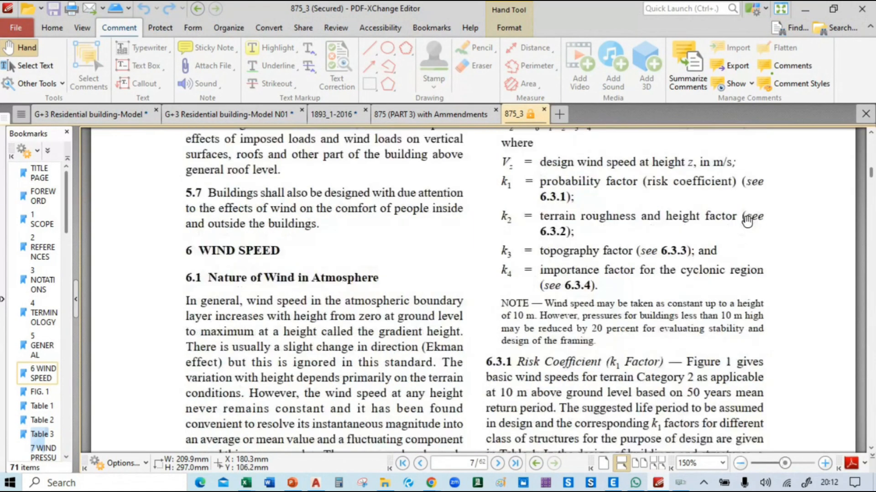
scroll(747, 222, "up", 6)
scroll(747, 222, "down", 5)
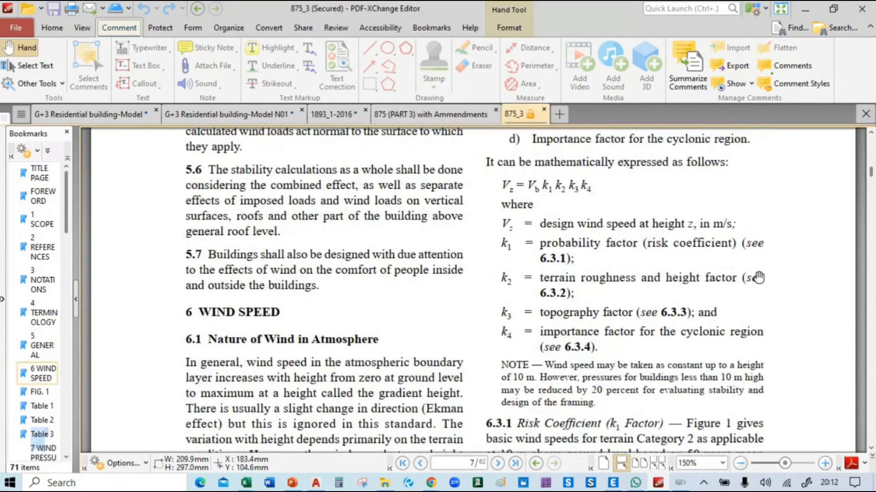
key("alt+Tab")
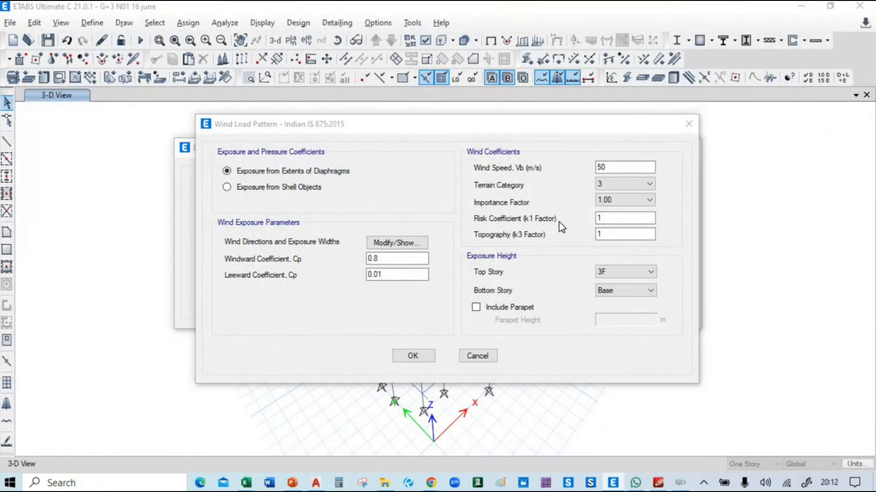
key("alt+Tab")
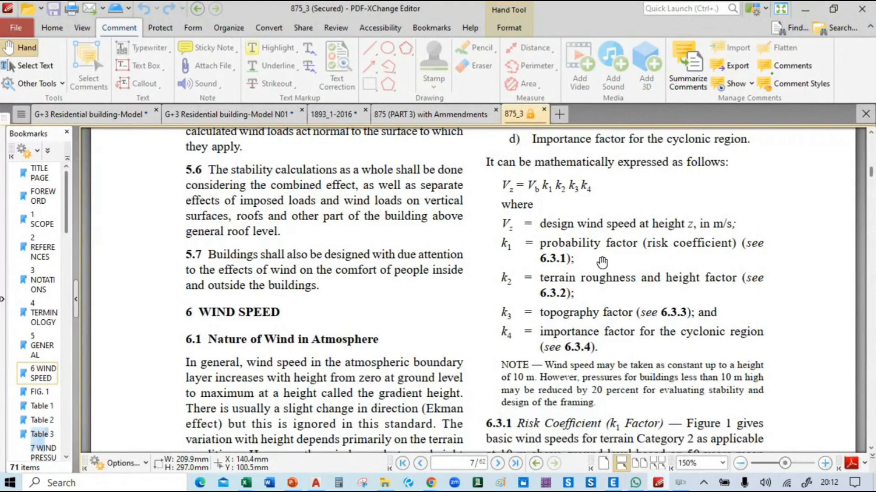
Step: Search the 875_3 PDF for "6.3.1", read the k1 values in Table 1 and check the risk coefficient in ETABS
key("ctrl+f")
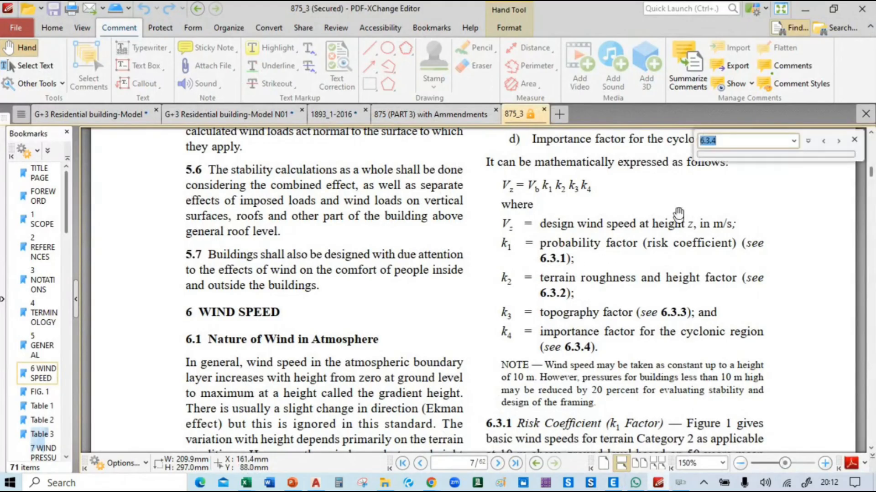
left_click(730, 137)
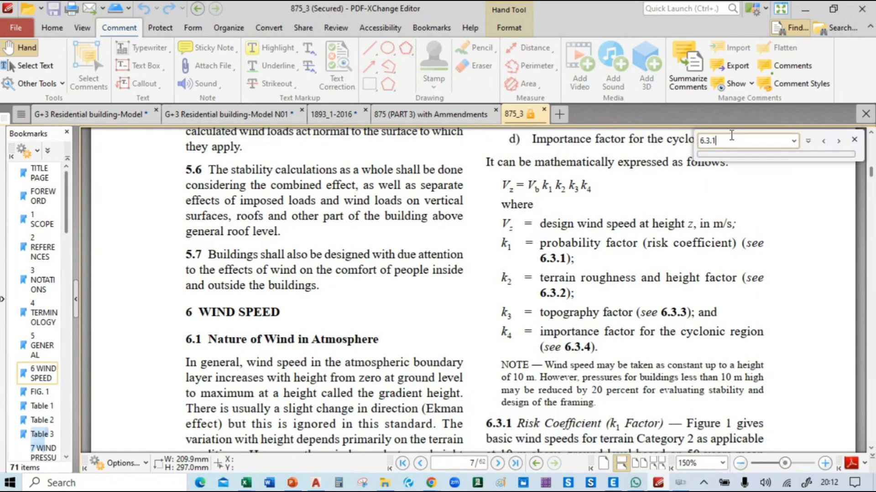
key("Return")
key("Return")
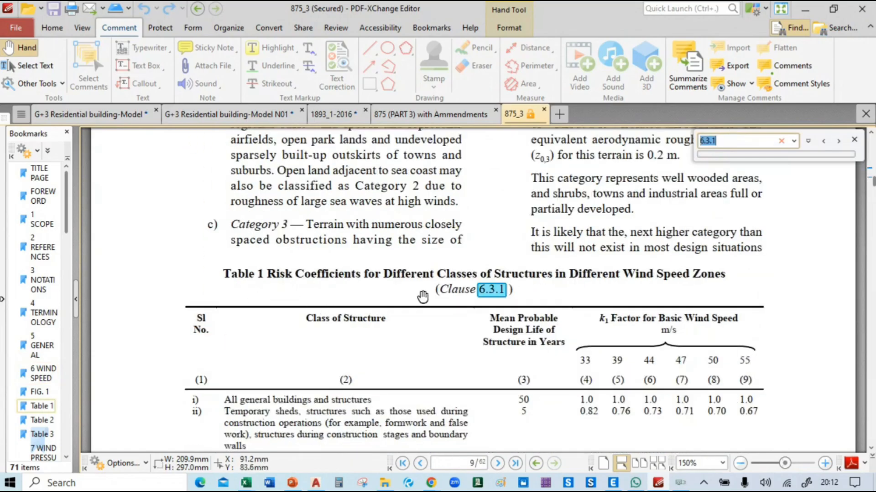
scroll(636, 232, "down", 1)
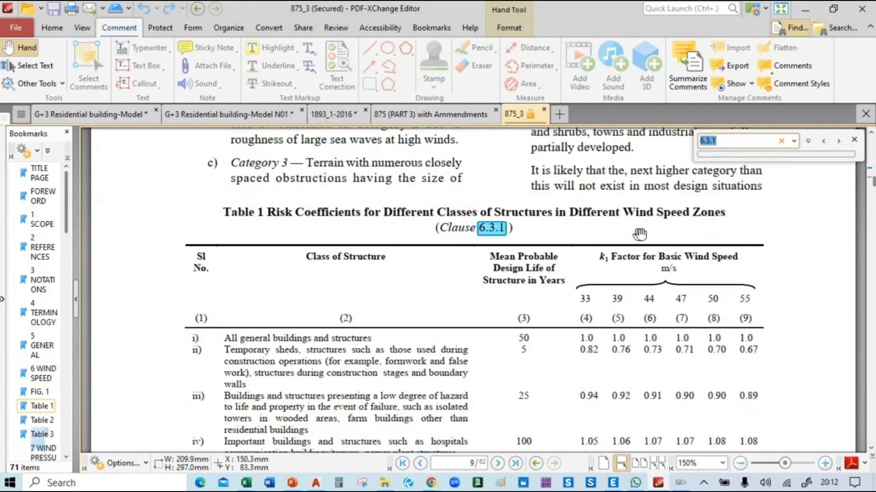
left_click(854, 140)
scroll(474, 290, "down", 1)
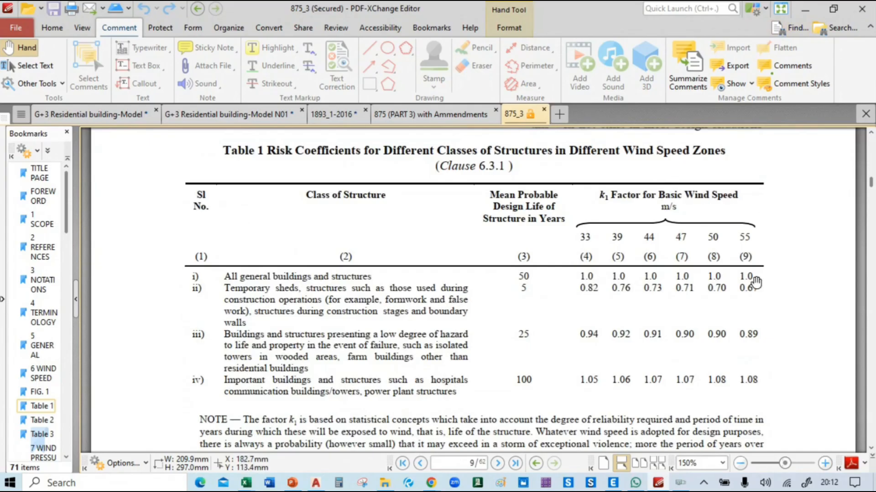
key("alt+Tab")
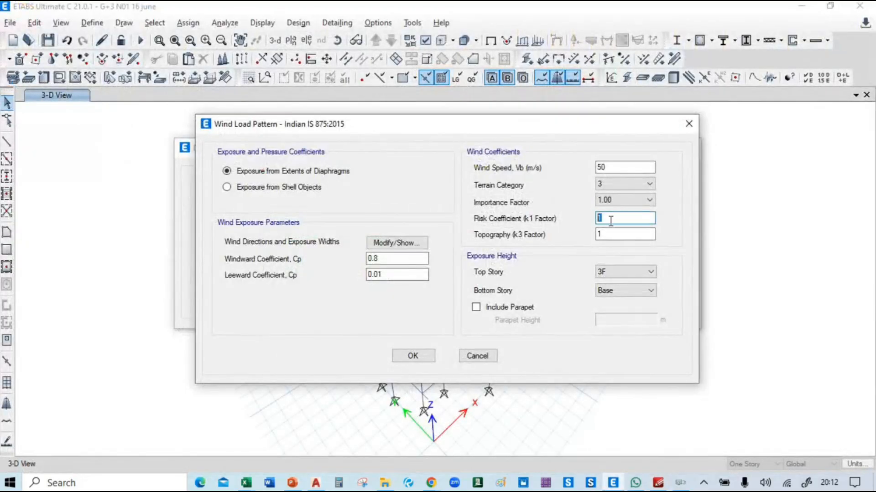
left_click(611, 220)
Step: Return to clause 6.3 Design Wind Speed in the 875_3 PDF and find the clause reference for the topography factor k3
key("alt+Tab")
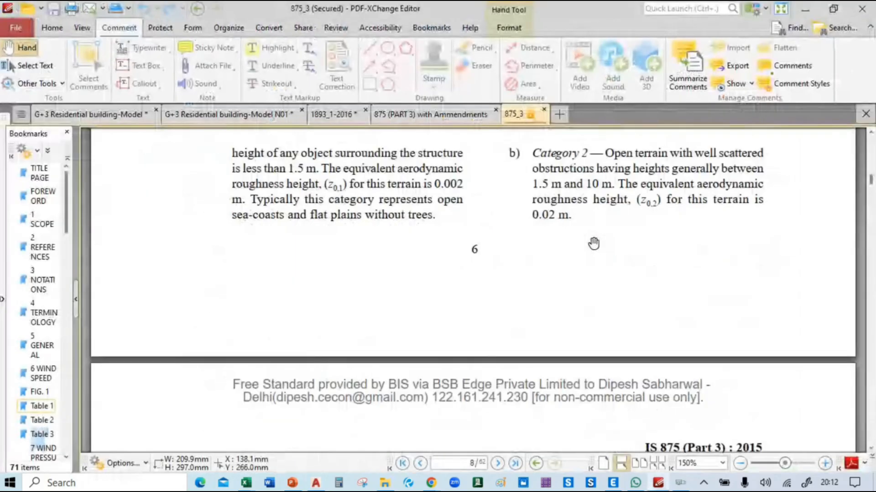
scroll(594, 243, "up", 15)
scroll(594, 243, "up", 6)
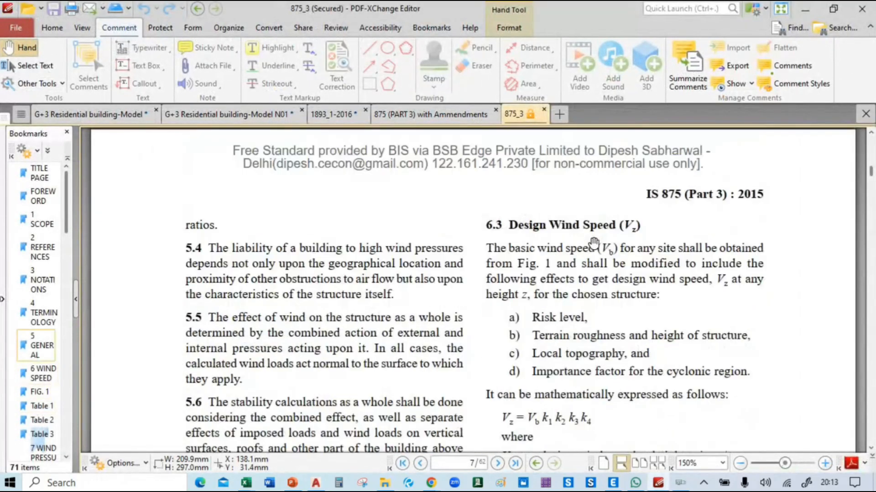
scroll(593, 315, "down", 3)
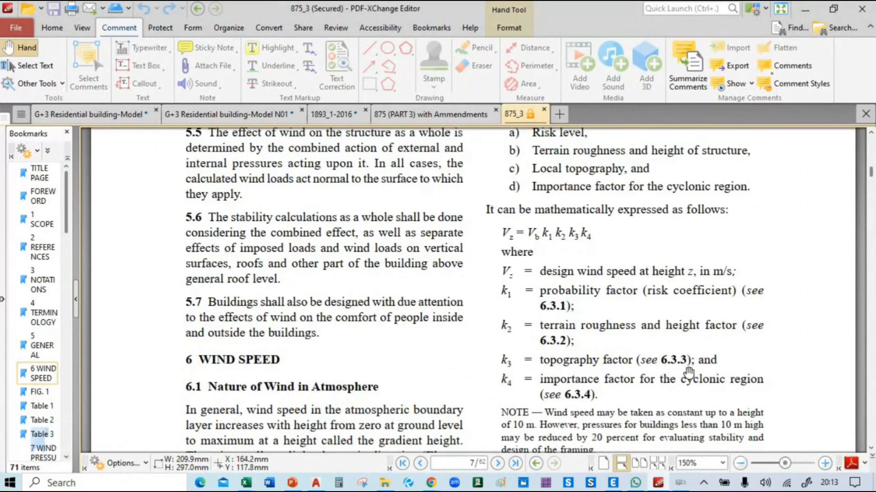
Step: Search the 875_3 PDF for "6.3.3" and look through the k3 topography factor rules in Annex C
key("ctrl+f")
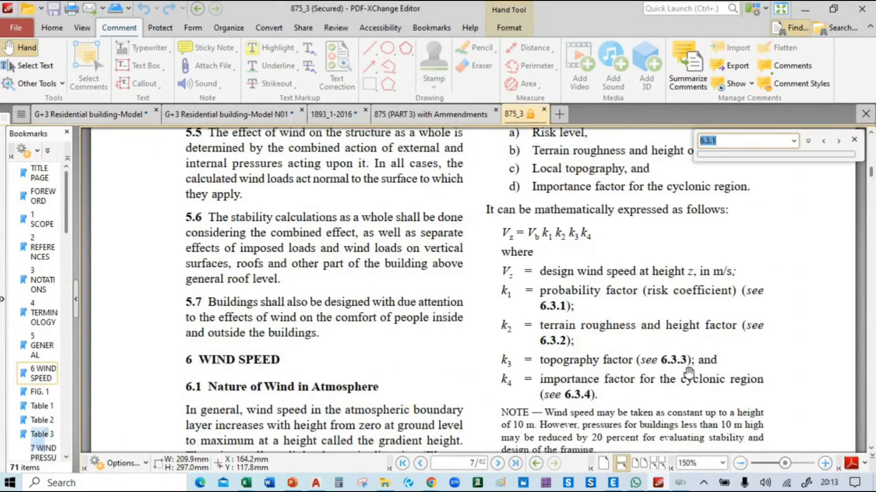
left_click(728, 145)
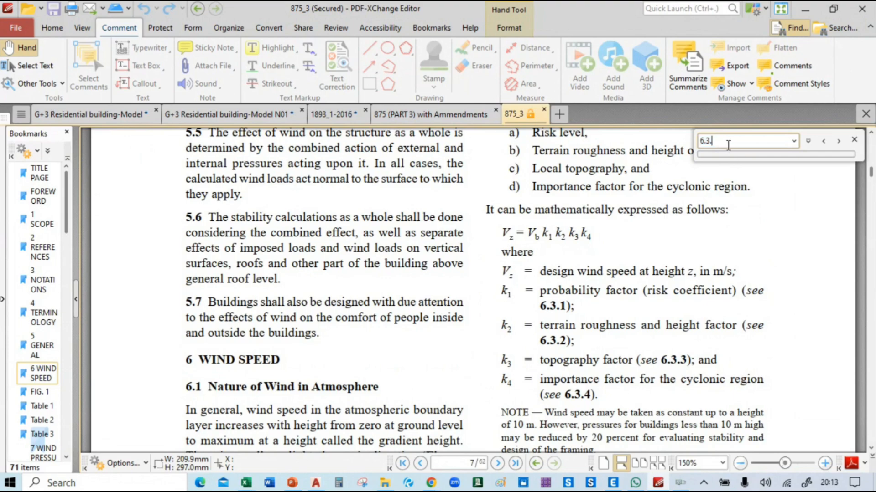
key("Return")
key("Return")
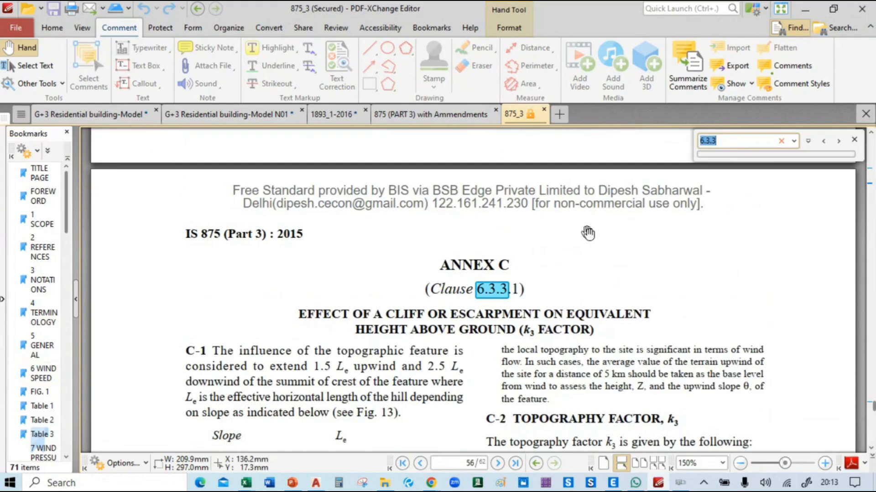
scroll(468, 254, "down", 1, "ctrl")
scroll(468, 254, "down", 6)
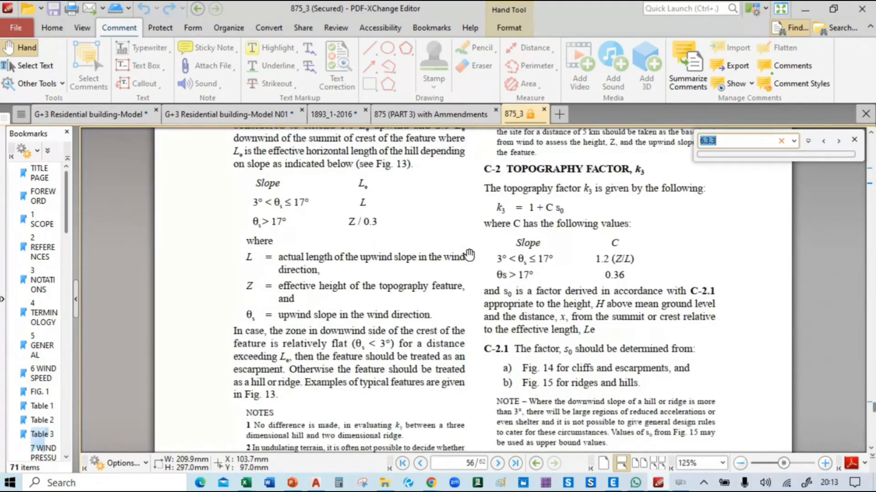
Step: Go back to the previous search match and read clause 6.3.3.1 on the topography factor k3, closing the search
key("shift+Return")
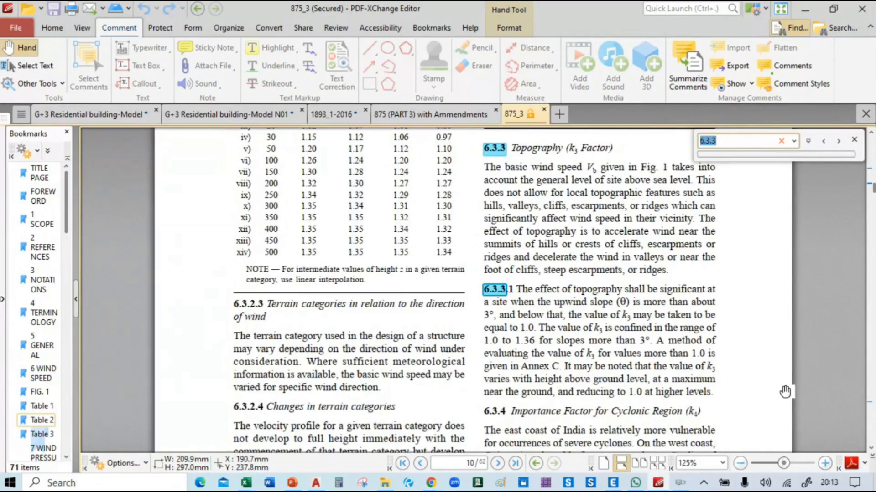
scroll(788, 392, "up", 2, "ctrl")
scroll(794, 340, "down", 1)
scroll(793, 340, "up", 2, "ctrl")
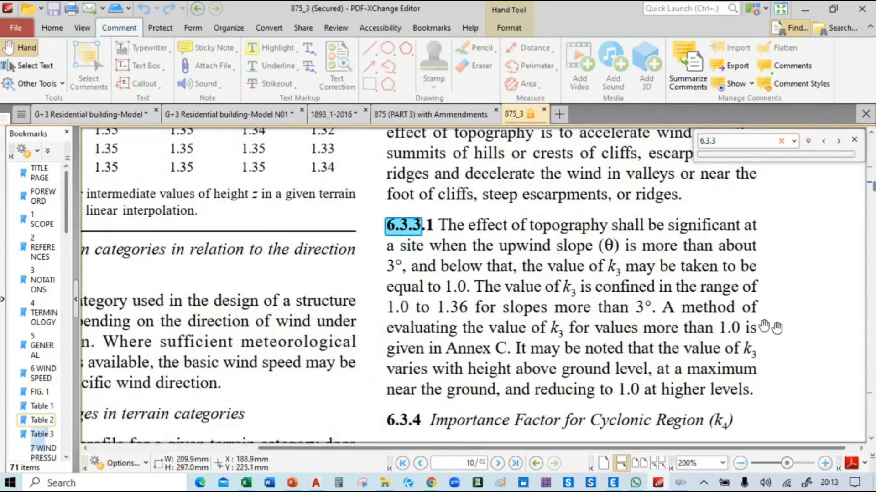
left_click(854, 140)
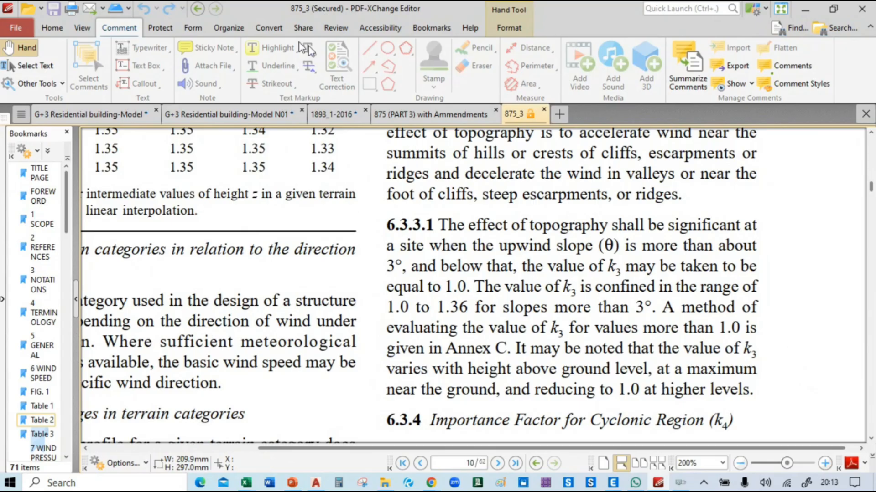
Step: In the 1893_1-2016 PDF, draw a gently sloping line from the building's base across to the retaining wall in the page 26 figure
left_click(324, 115)
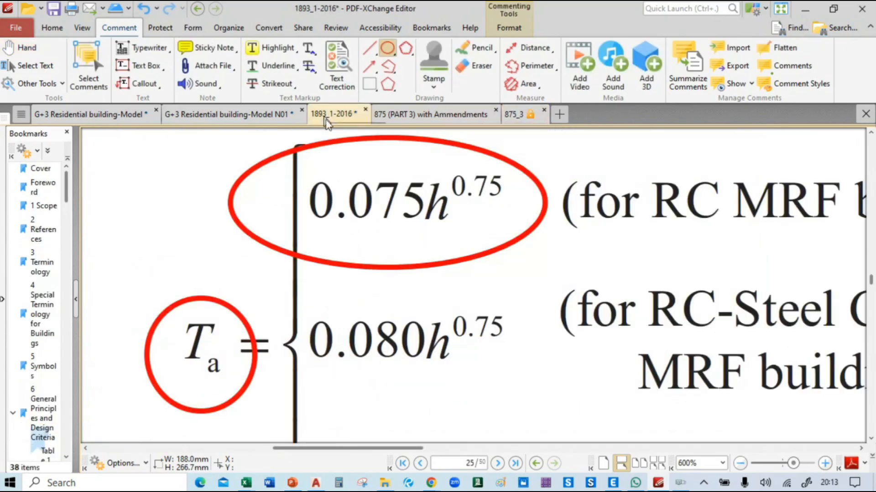
scroll(360, 277, "down", 4, "ctrl")
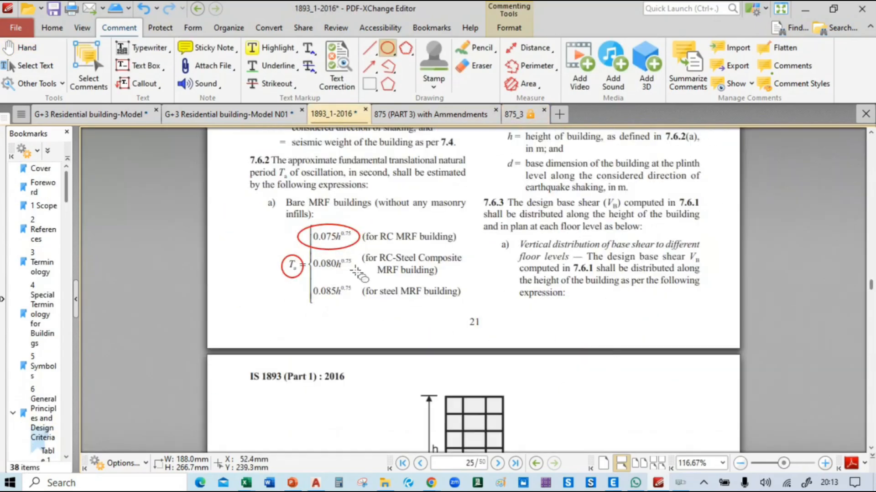
scroll(532, 271, "down", 3)
scroll(536, 399, "up", 3, "ctrl")
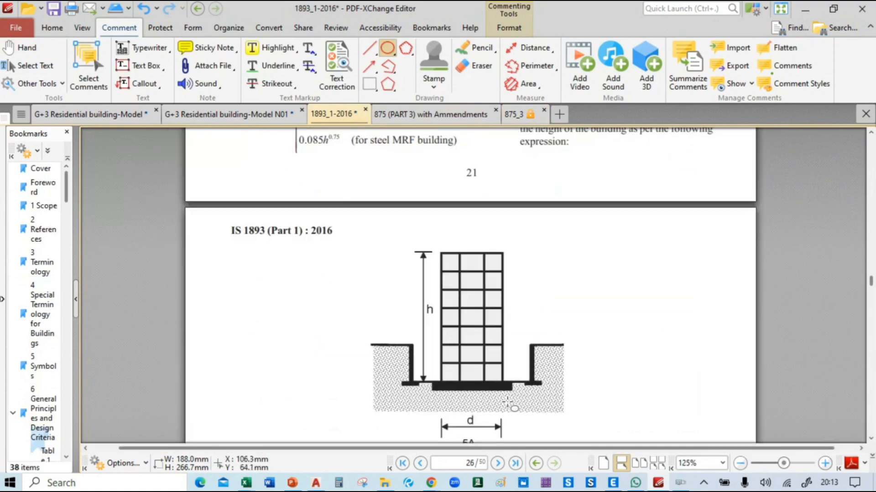
left_click(369, 48)
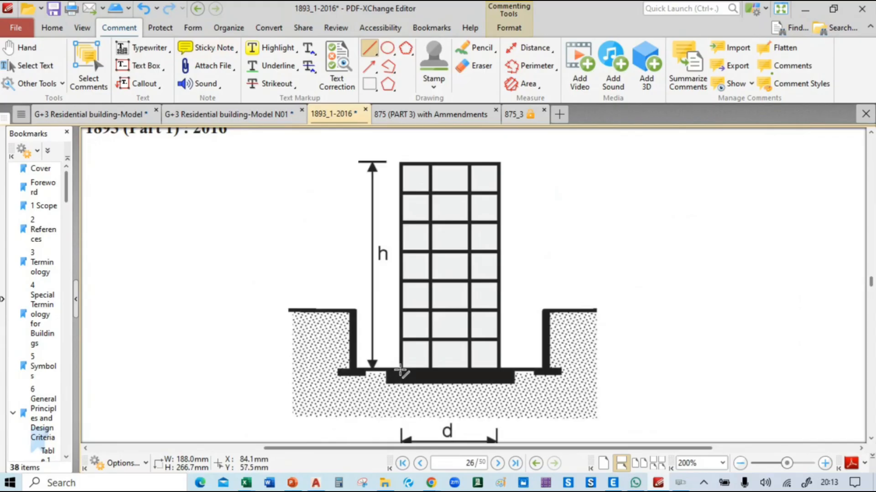
left_click_drag(400, 370, 551, 352)
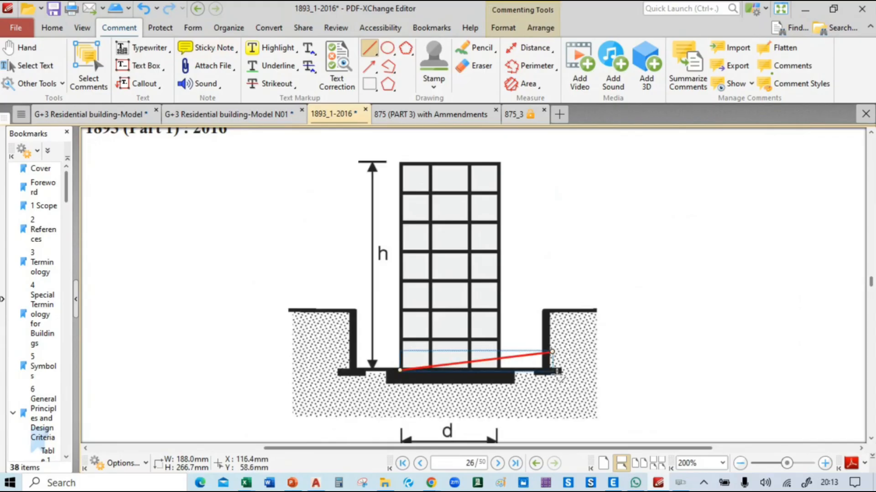
left_click(563, 400)
scroll(520, 385, "up", 4, "ctrl")
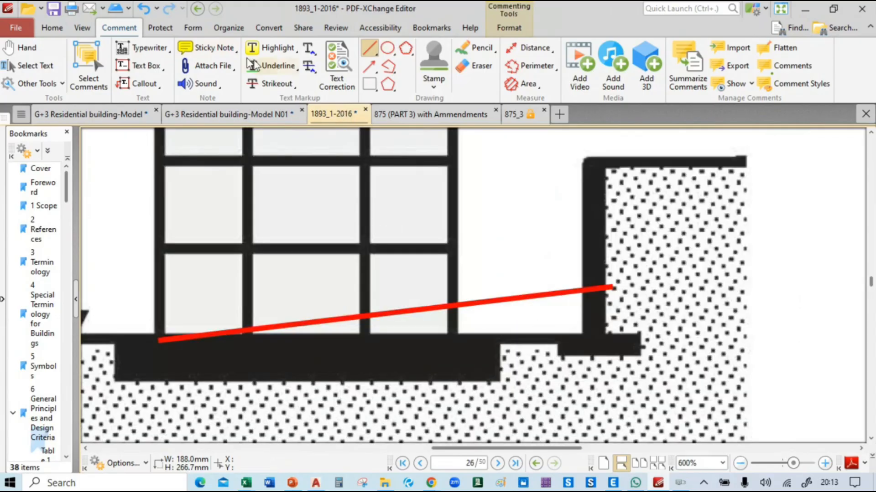
left_click(476, 47)
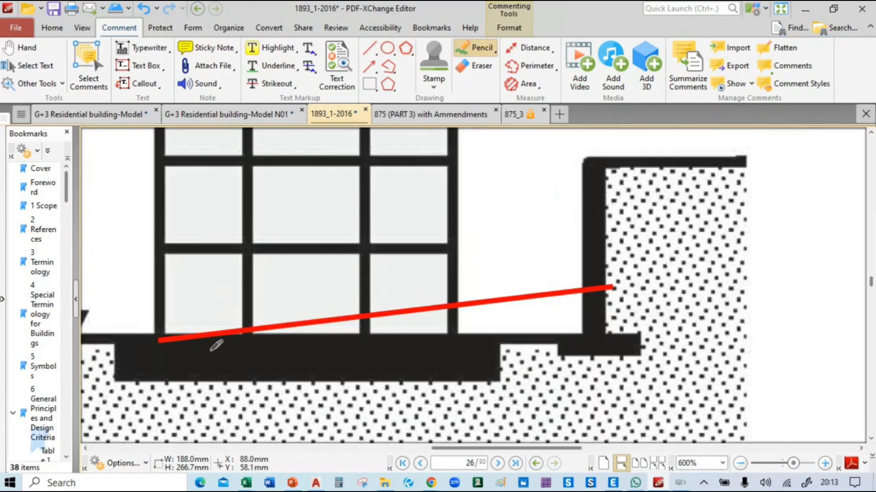
mouse_move(168, 349)
left_mouse_down()
mouse_move(252, 358)
mouse_move(577, 353)
left_mouse_up()
key("ctrl+z")
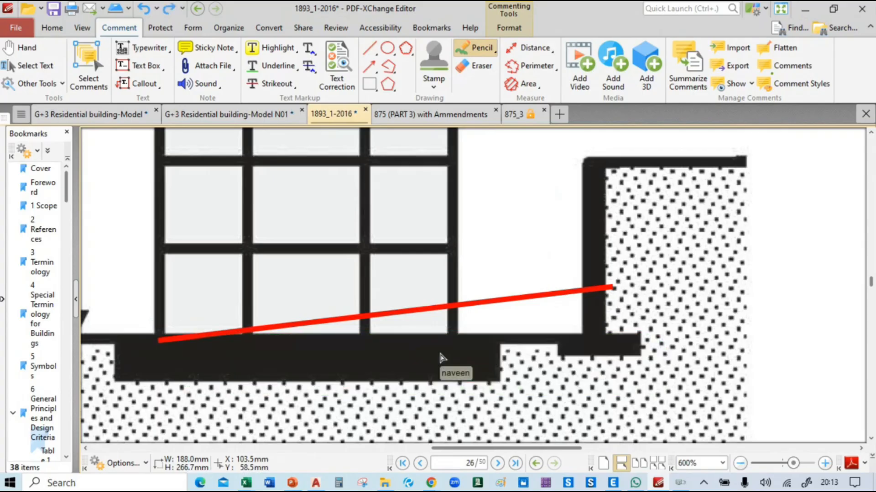
Step: Place a test pencil dot on the building grid in the page 26 figure and set its border width to 2 pt
scroll(232, 348, "up", 2, "ctrl")
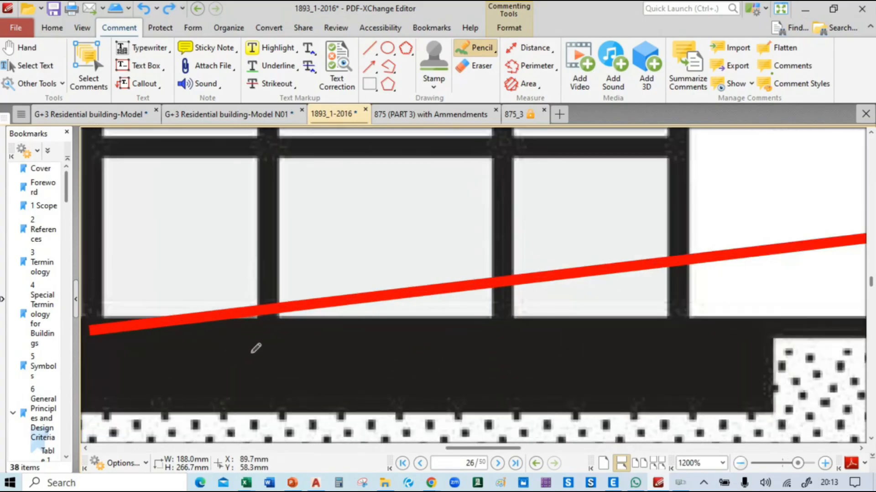
scroll(255, 349, "down", 1, "ctrl")
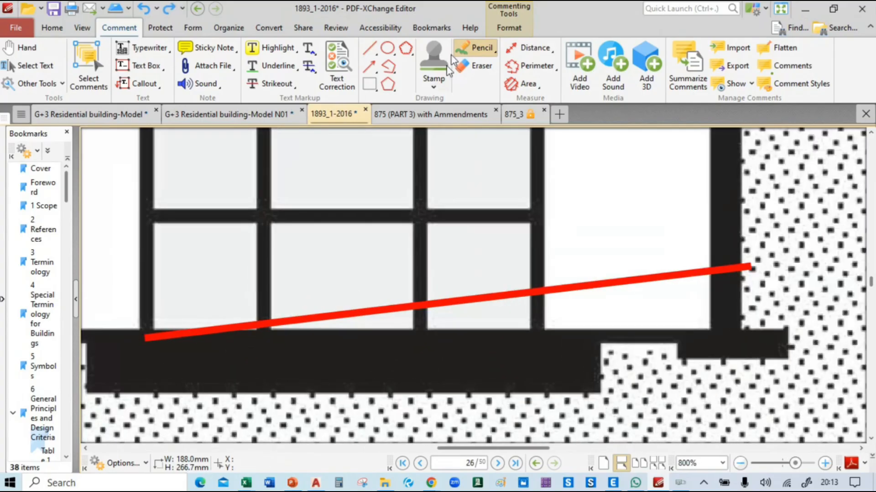
left_click(482, 48)
left_click(430, 163)
right_click(432, 164)
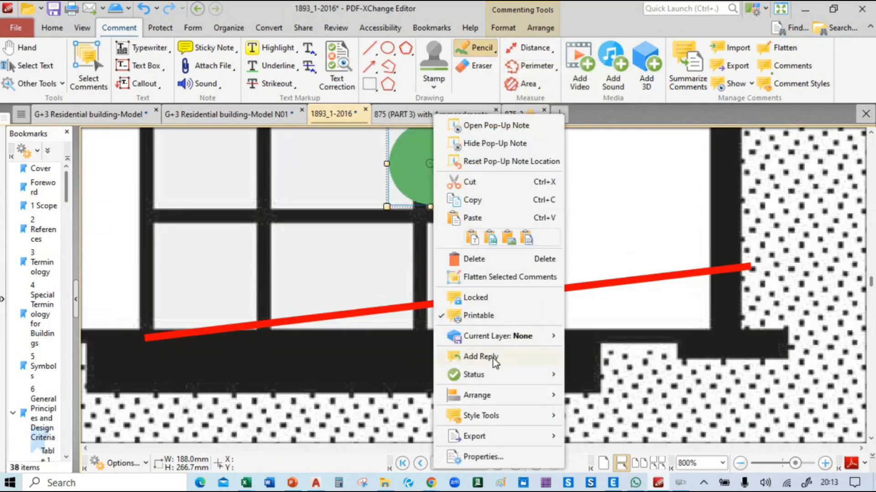
left_click(483, 456)
left_click(848, 316)
left_click(831, 321)
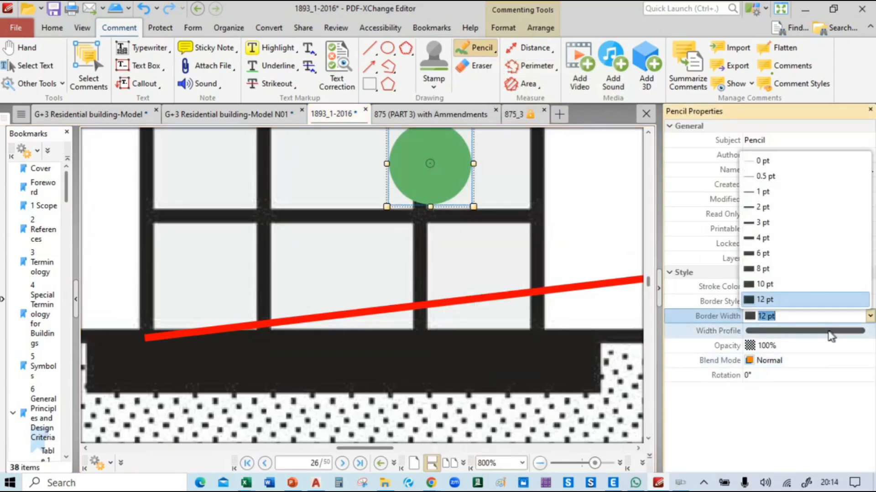
left_click(763, 207)
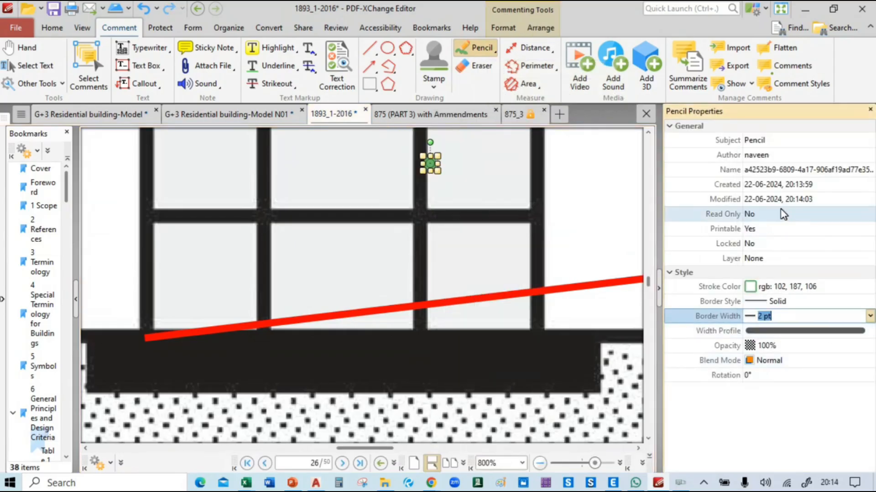
Step: Set the Pencil tool's default width to 2 pt after placing another test dot, and save the PDF
left_click(526, 230)
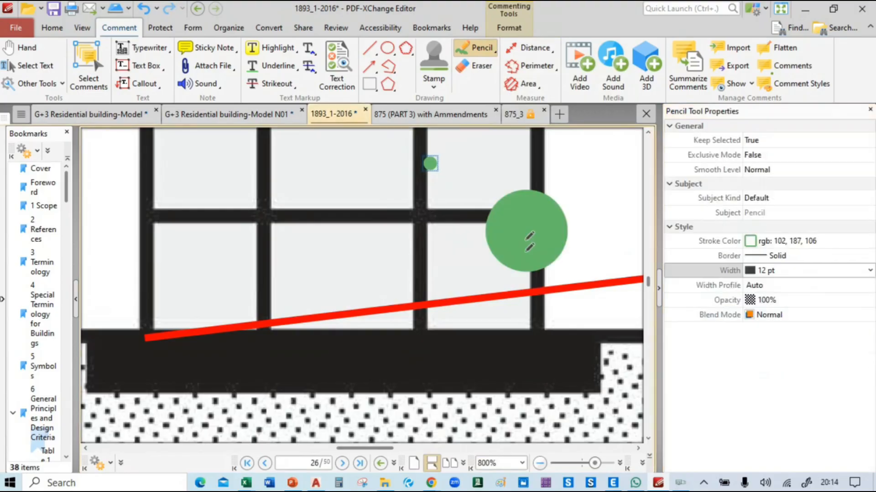
left_click(870, 271)
left_click(771, 337)
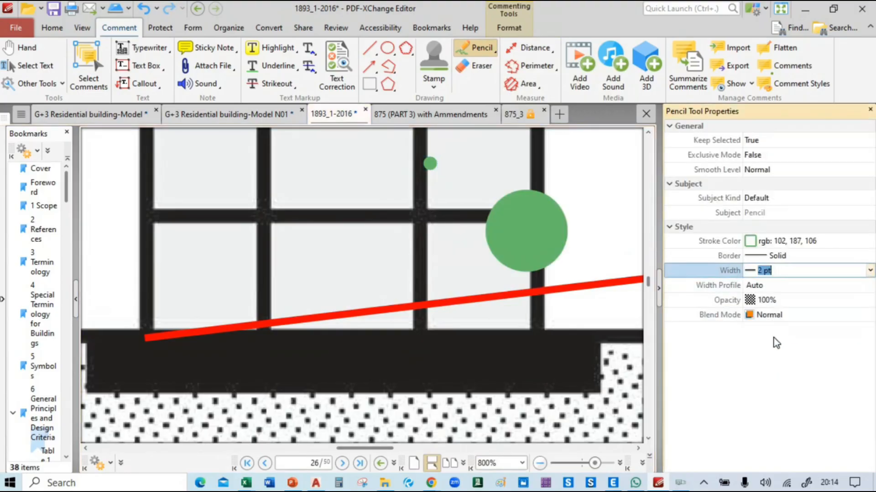
key("ctrl+s")
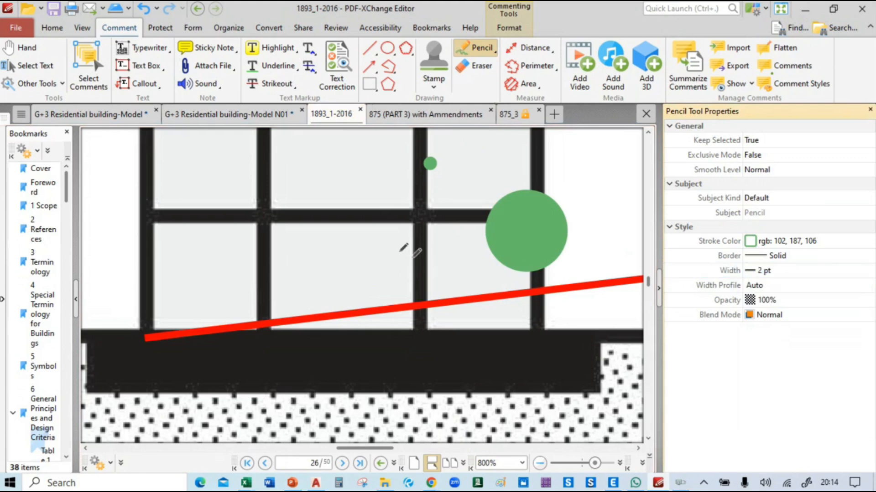
Step: Draw a short green test stroke in the building grid, and delete it together with the two green pencil dots
left_click_drag(363, 242, 411, 243)
key("h")
left_click(520, 243)
key("Delete")
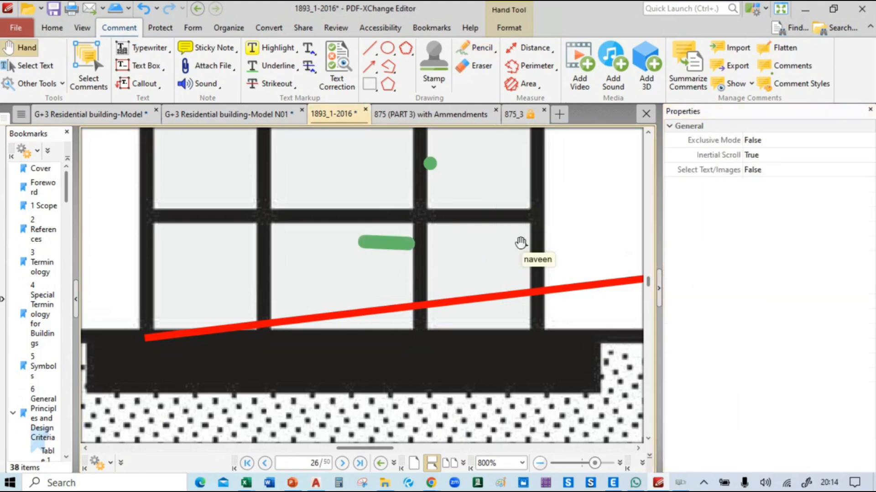
left_click(387, 242)
key("Delete")
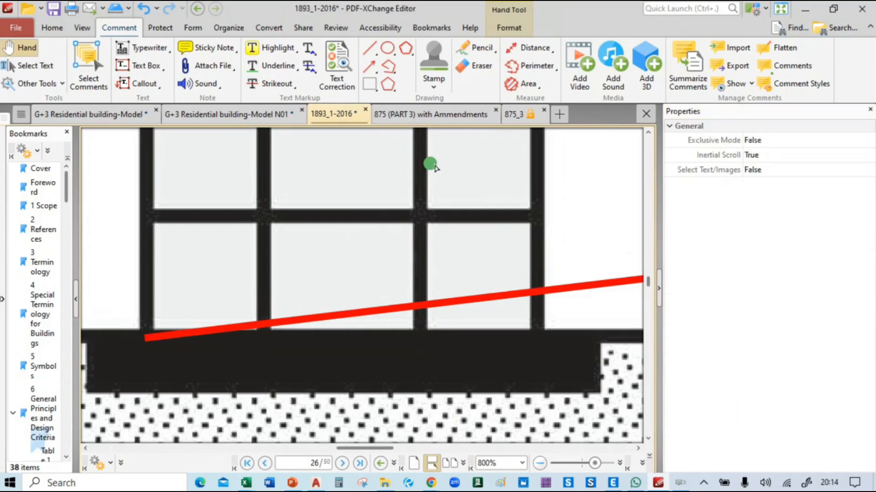
left_click(431, 164)
key("Delete")
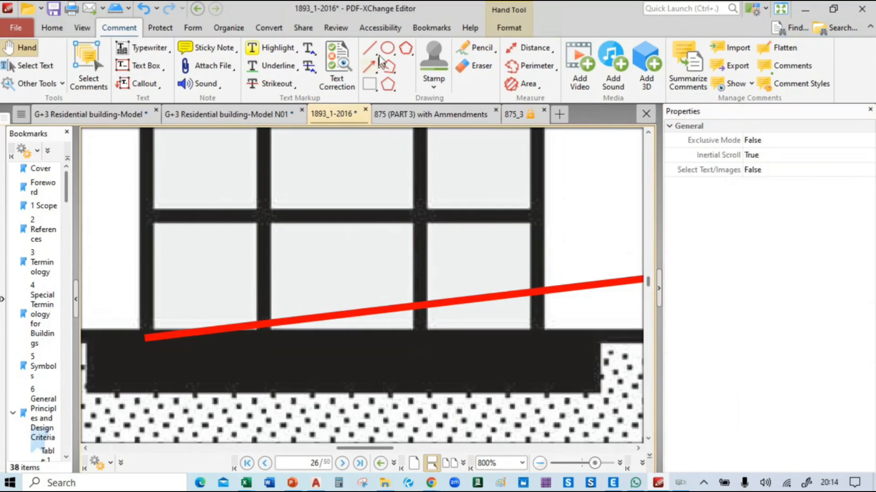
Step: Draw a freehand green ground line from the building's base, beneath the red sloping line, to below the retaining wall
left_click(465, 47)
scroll(235, 339, "down", 3, "ctrl")
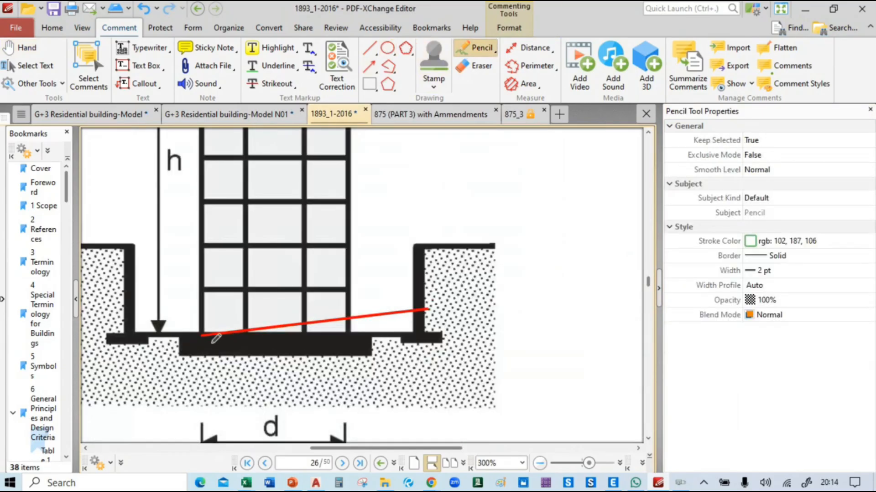
left_click_drag(202, 336, 440, 358)
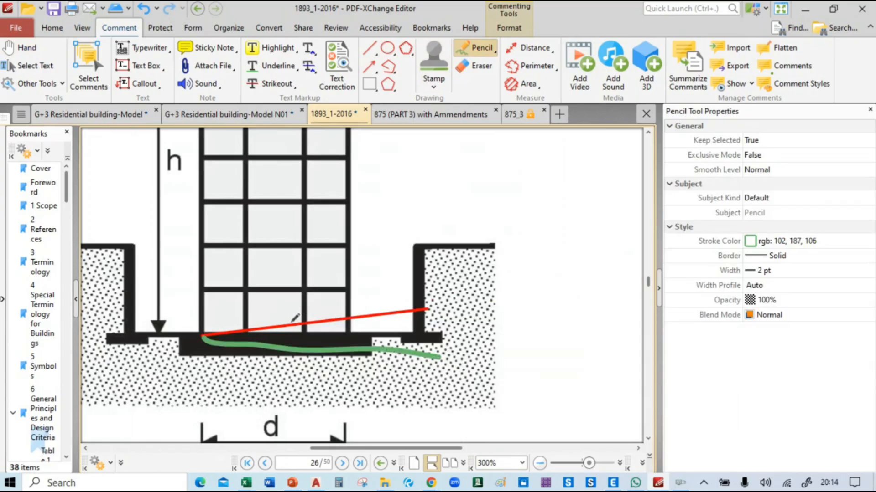
left_click(290, 325)
left_click(301, 351)
left_click(375, 386)
Step: Mark the angle between the red and green lines with a pencil stroke and handwrite ">3°" beside it
scroll(285, 339, "up", 5, "ctrl")
left_click_drag(291, 372, 297, 274)
mouse_move(409, 319)
left_mouse_down()
mouse_move(438, 329)
mouse_move(423, 338)
left_mouse_up()
left_click_drag(454, 272, 442, 273)
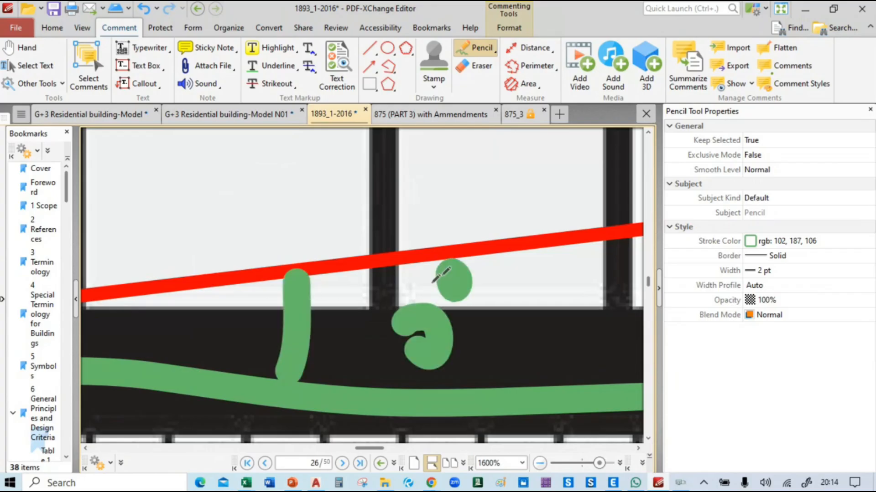
mouse_move(337, 320)
left_mouse_down()
mouse_move(351, 348)
mouse_move(342, 363)
left_mouse_up()
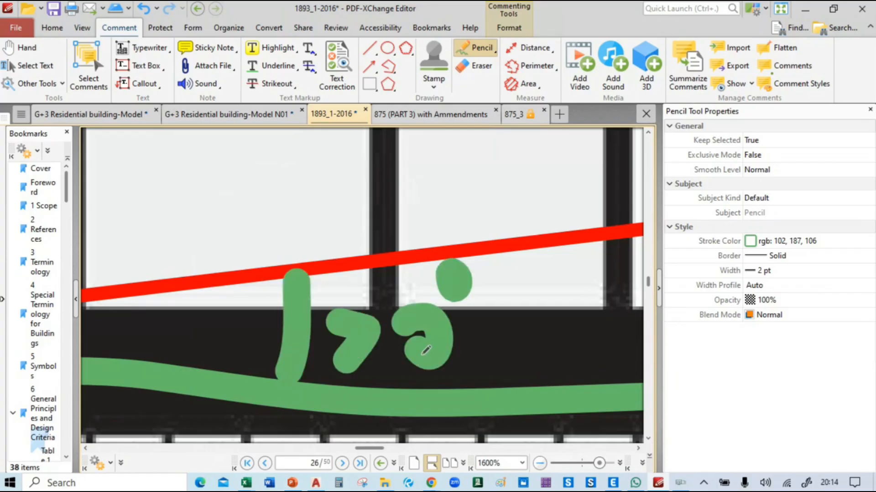
mouse_move(425, 350)
left_mouse_down()
mouse_move(449, 371)
mouse_move(413, 387)
left_mouse_up()
scroll(331, 305, "down", 5, "ctrl")
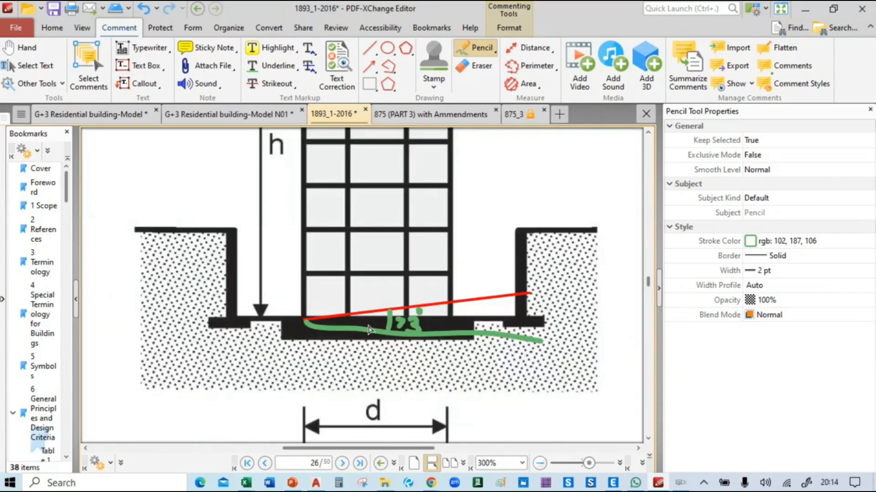
Step: Return to the 875_3 PDF, enlarge clause 6.3.3.1 and read its k3 slope rule with the properties pane closed
key("alt+Tab")
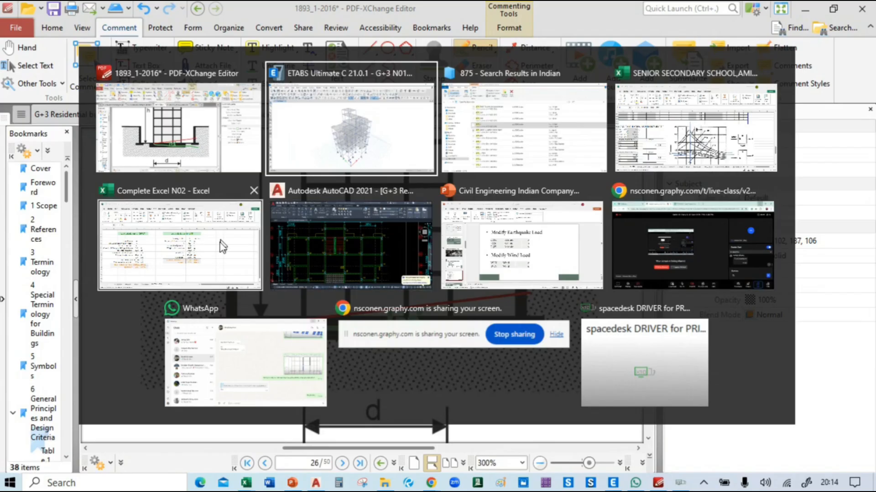
left_click(178, 127)
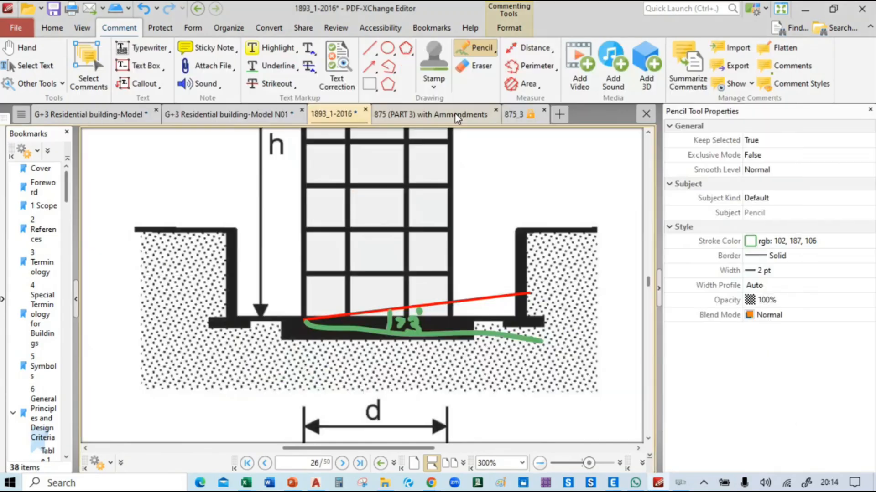
left_click(529, 114)
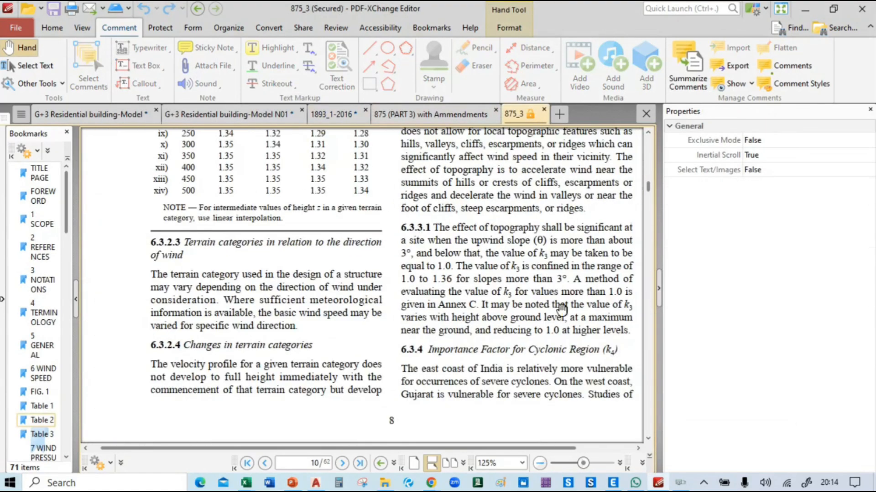
scroll(607, 297, "up", 3, "ctrl")
scroll(593, 252, "up", 2, "ctrl")
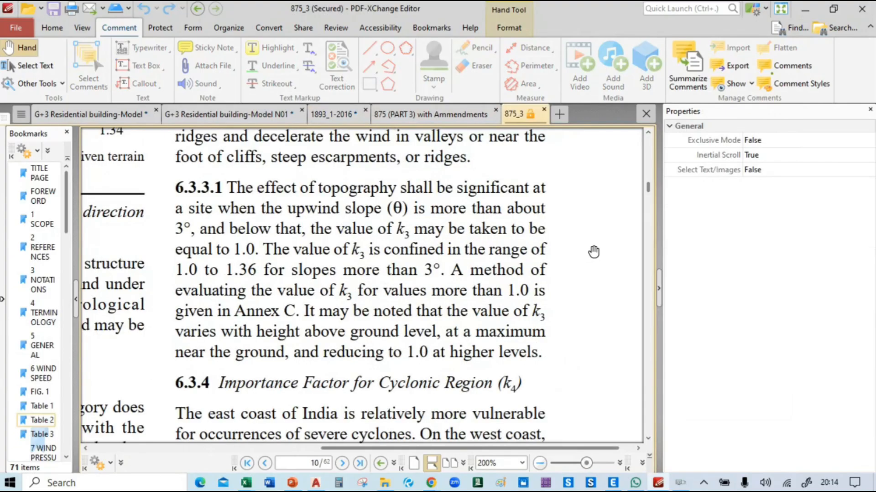
left_click(869, 109)
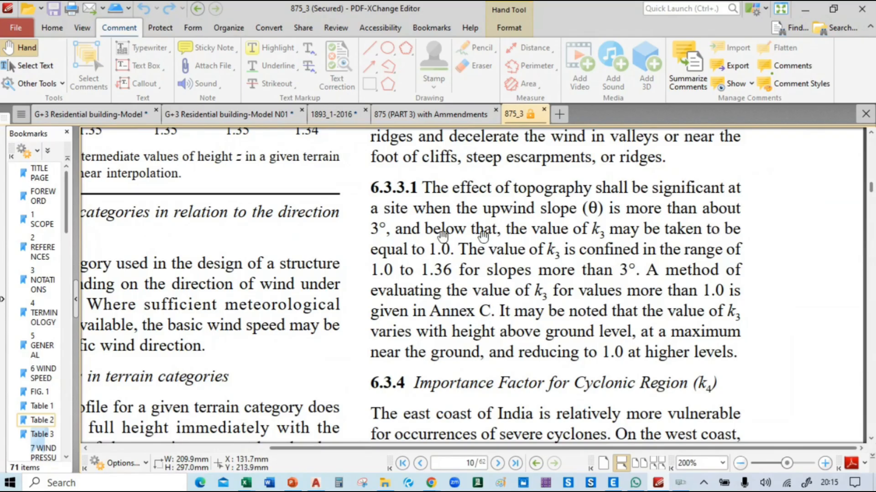
Step: Switch to ETABS and set the wind load pattern's top story to OHWT, including a parapet 1.2 m high
key("alt+Tab")
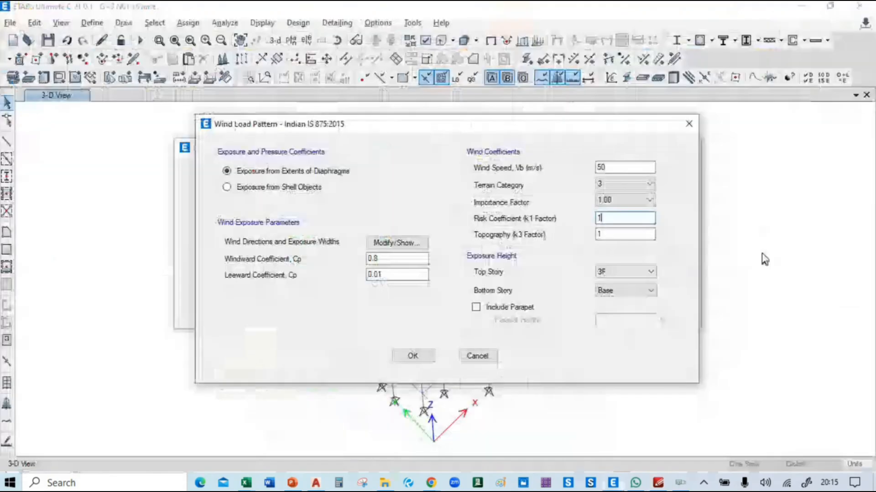
left_click(611, 233)
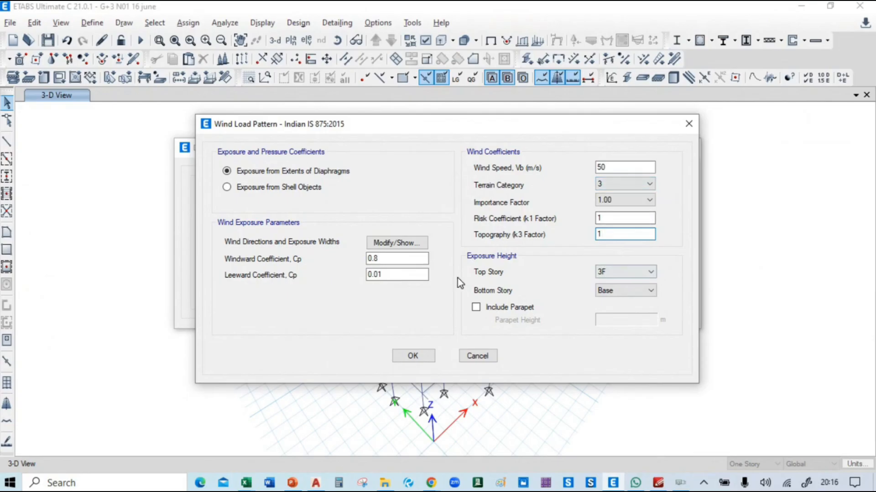
left_click(627, 272)
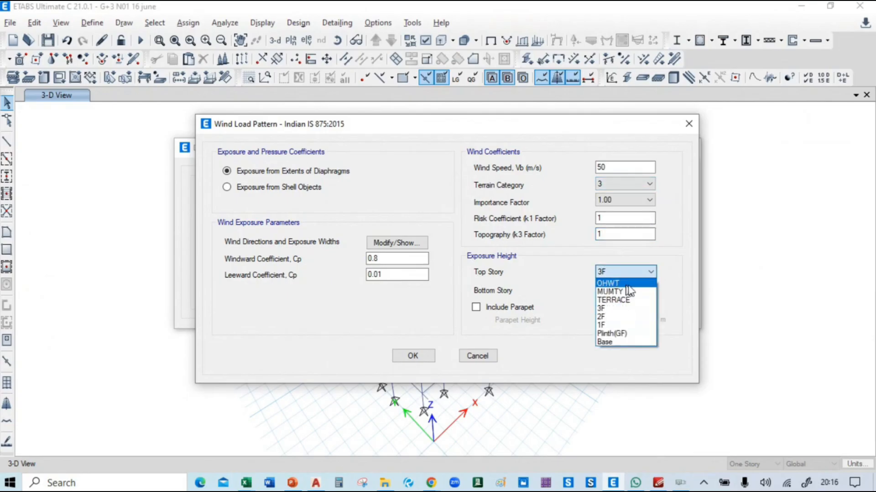
left_click(625, 284)
left_click(475, 306)
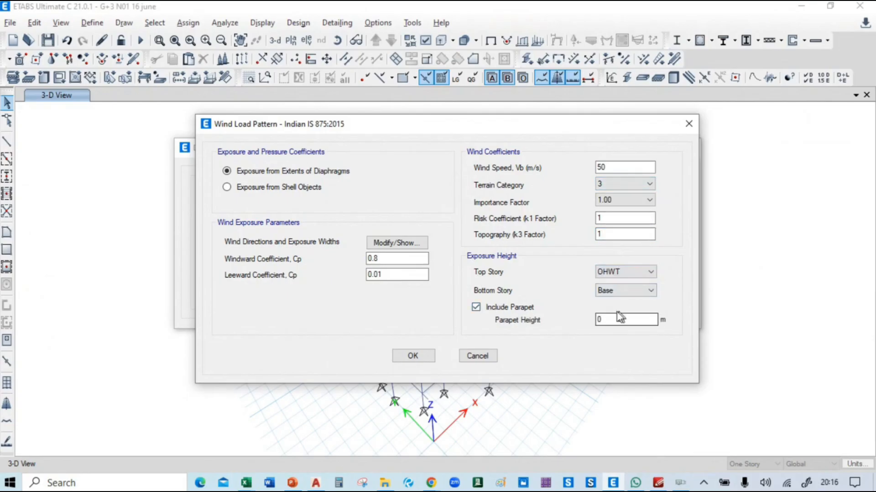
key("Tab")
type("1.2")
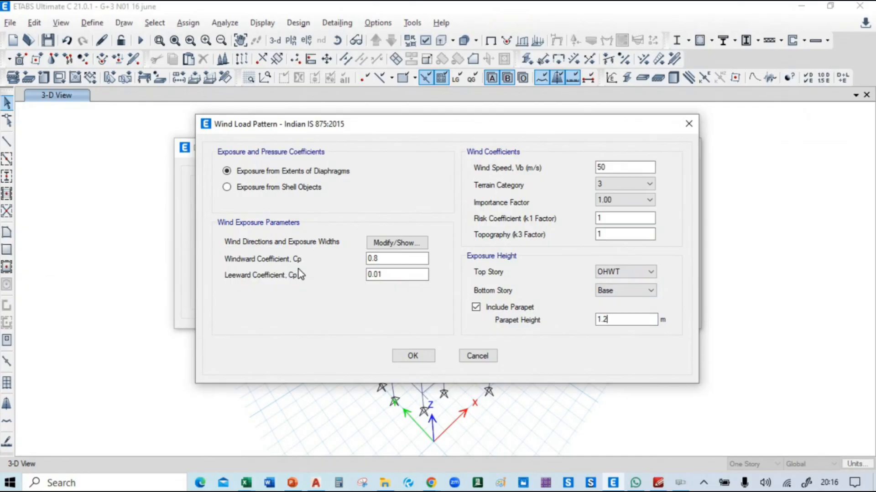
Step: Switch to the SENIOR SECONDARY SCHOOL,AMINGAON workbook in Excel and examine the IS 875 force coefficient calculation and its a/b chart
key("alt+Tab")
key("alt+Tab")
key("alt+Tab")
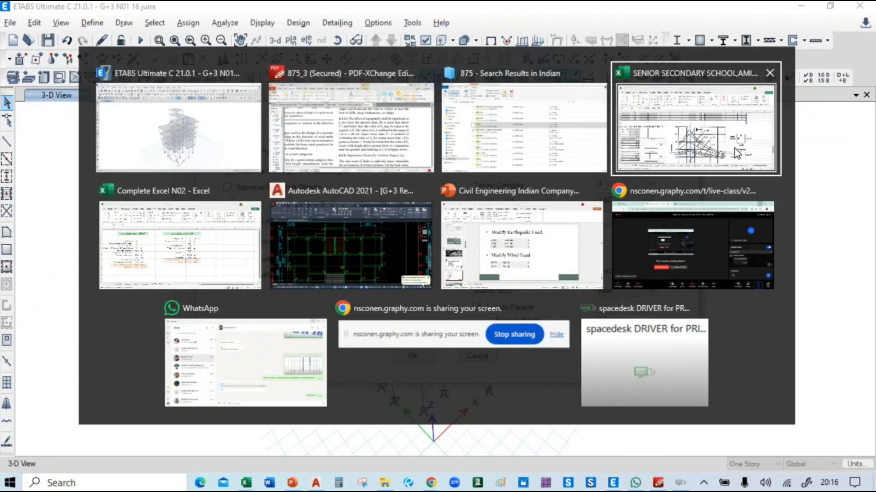
scroll(370, 253, "down", 3, "ctrl")
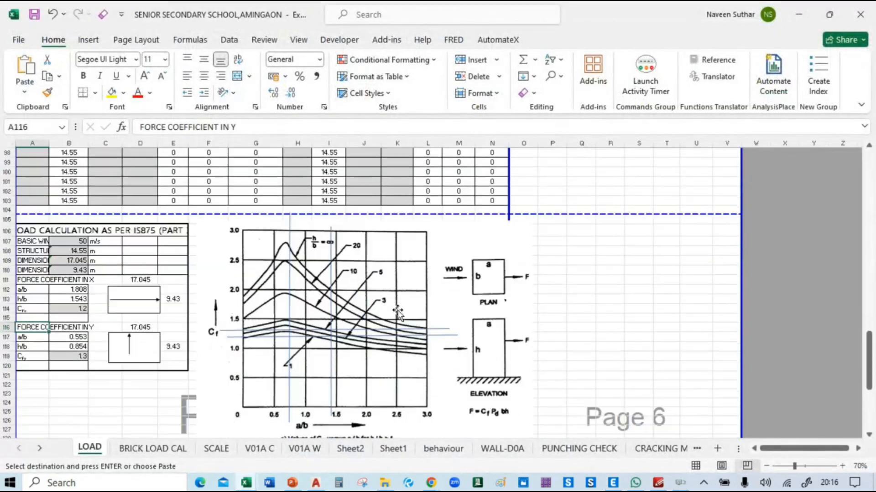
scroll(179, 323, "up", 2, "ctrl")
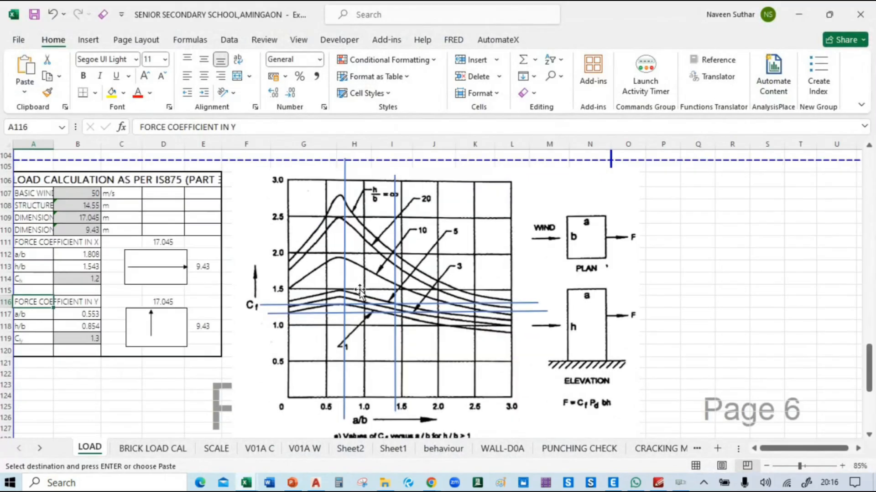
Step: Switch to the 875_3 PDF and look through its coefficient tables for the rectangular building force coefficient chart
key("alt+Tab")
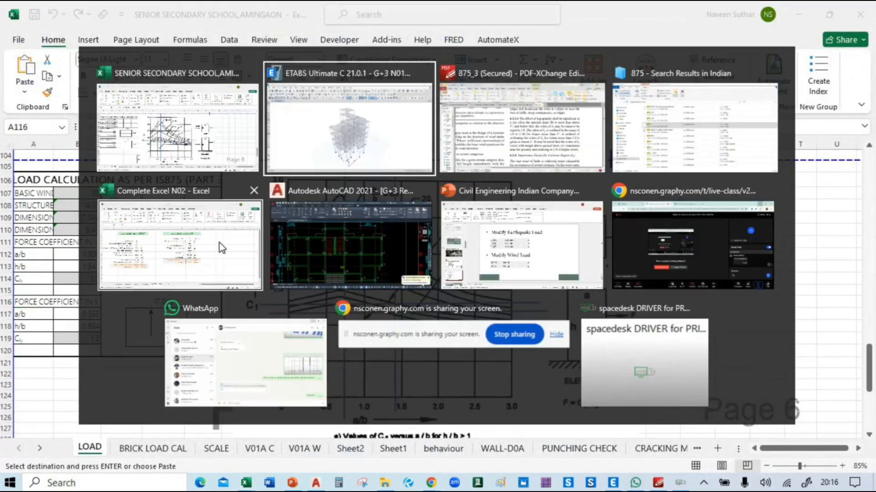
left_click(532, 158)
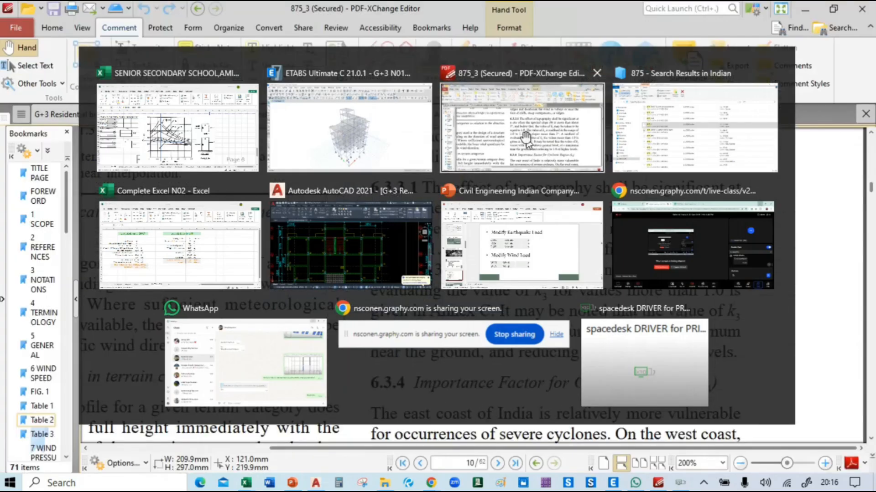
scroll(530, 211, "down", 20)
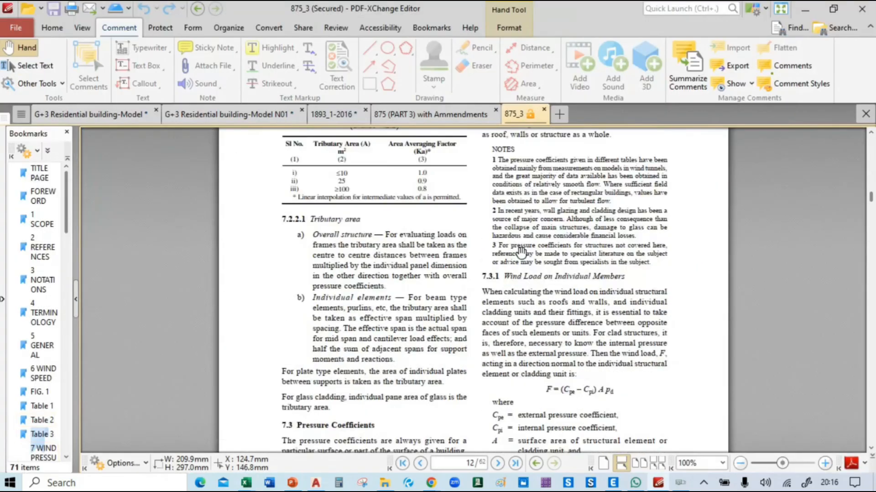
scroll(522, 257, "down", 20)
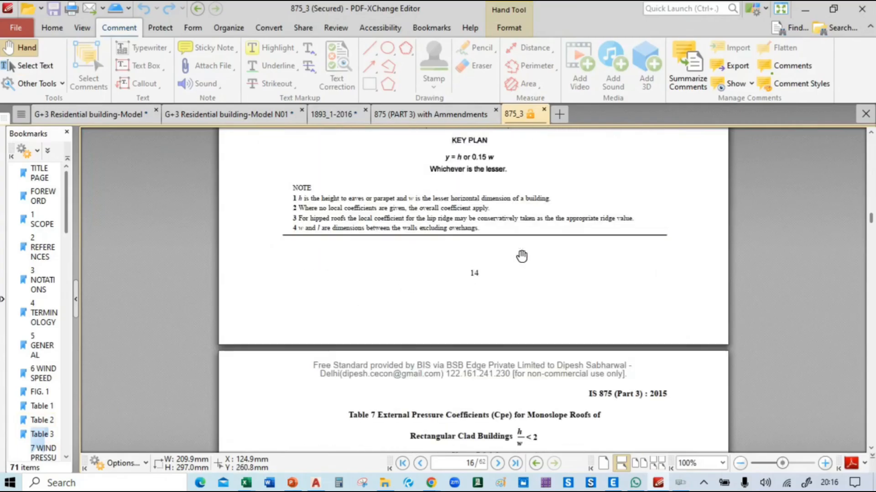
scroll(522, 256, "down", 20)
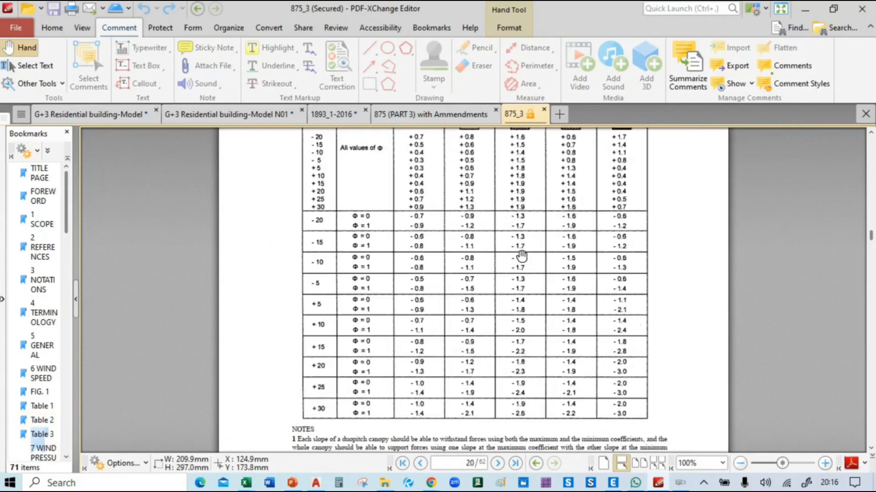
scroll(522, 256, "down", 20)
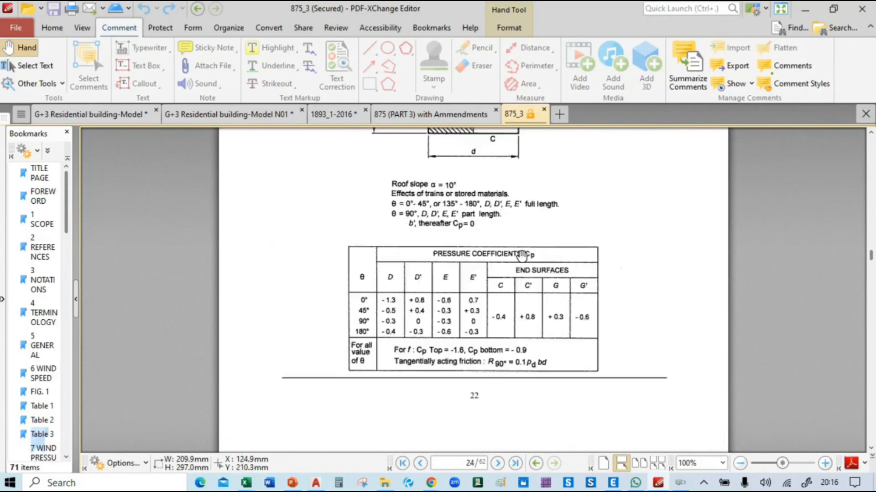
scroll(522, 256, "down", 20)
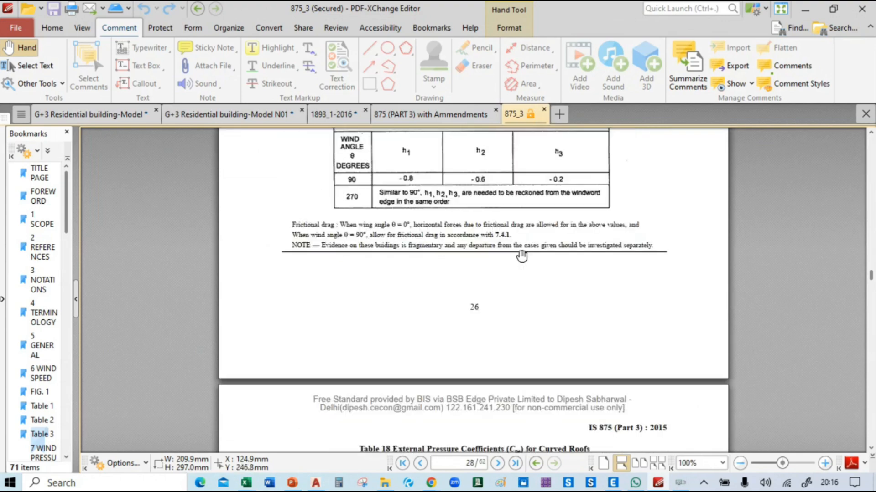
scroll(522, 256, "down", 20)
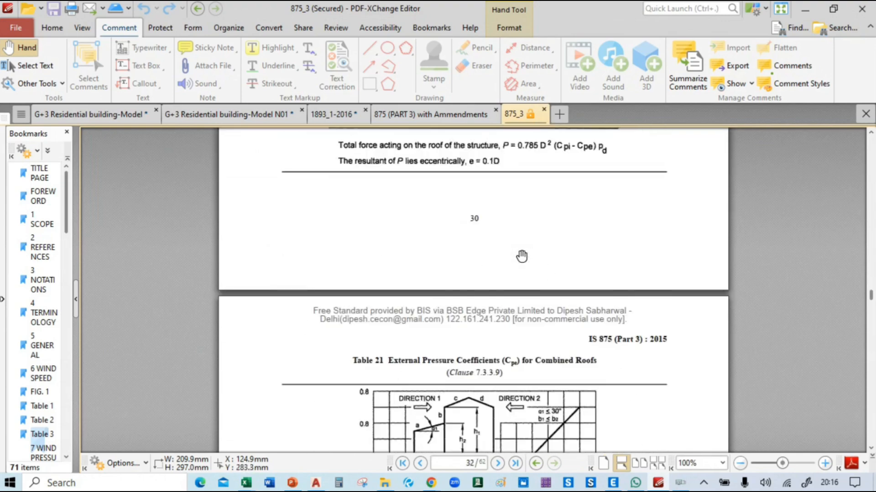
scroll(522, 256, "down", 20)
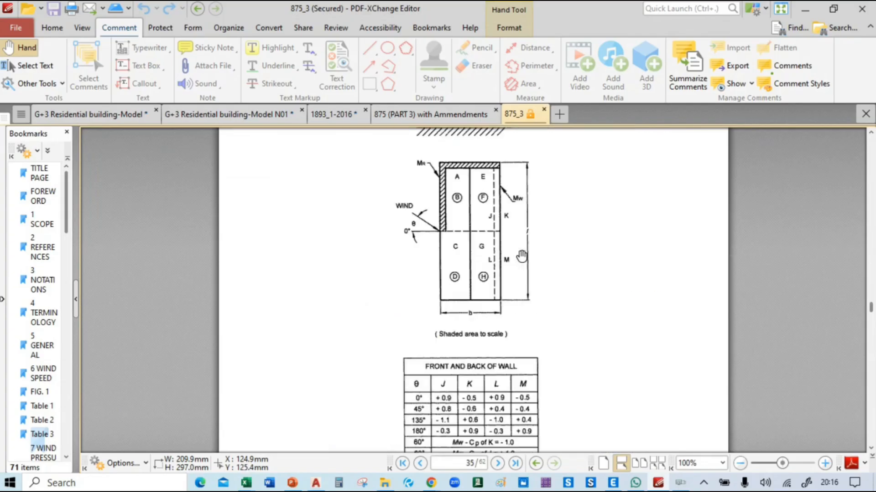
scroll(521, 257, "down", 20)
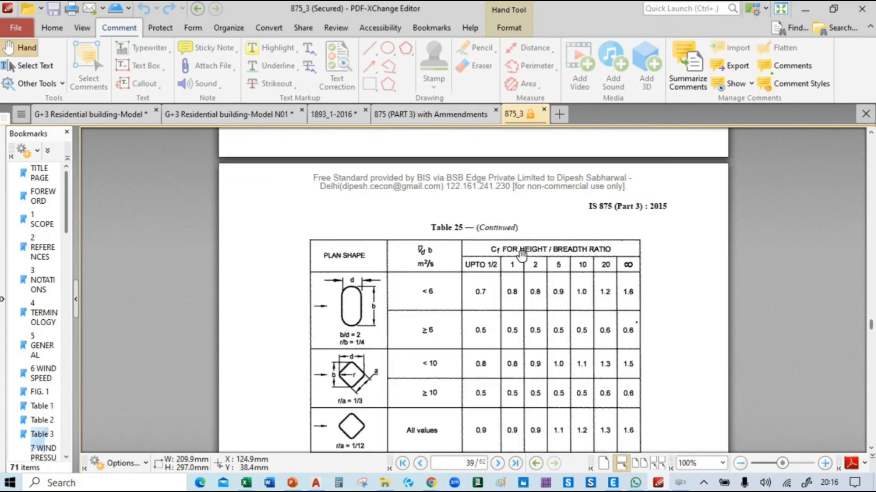
scroll(521, 257, "down", 20)
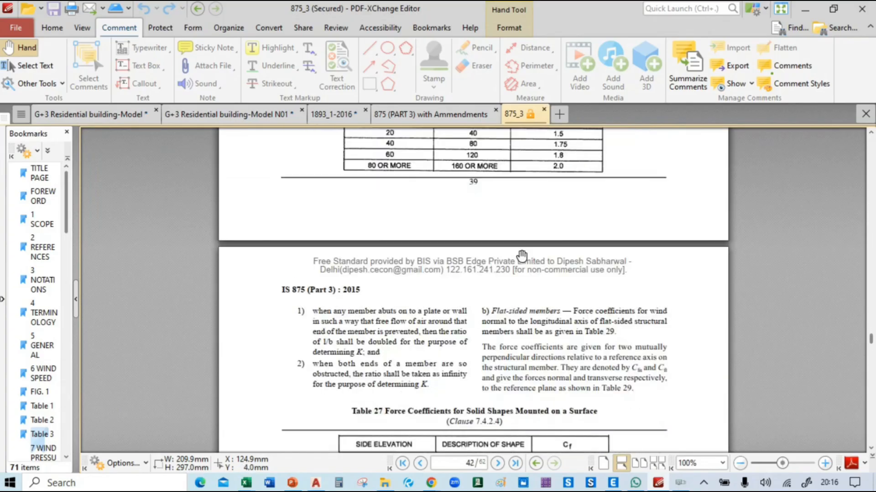
scroll(521, 256, "down", 20)
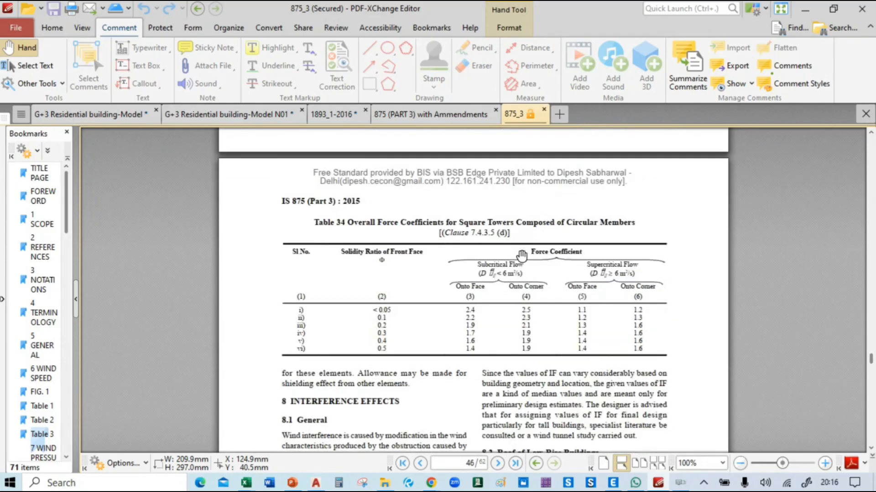
scroll(521, 256, "up", 20)
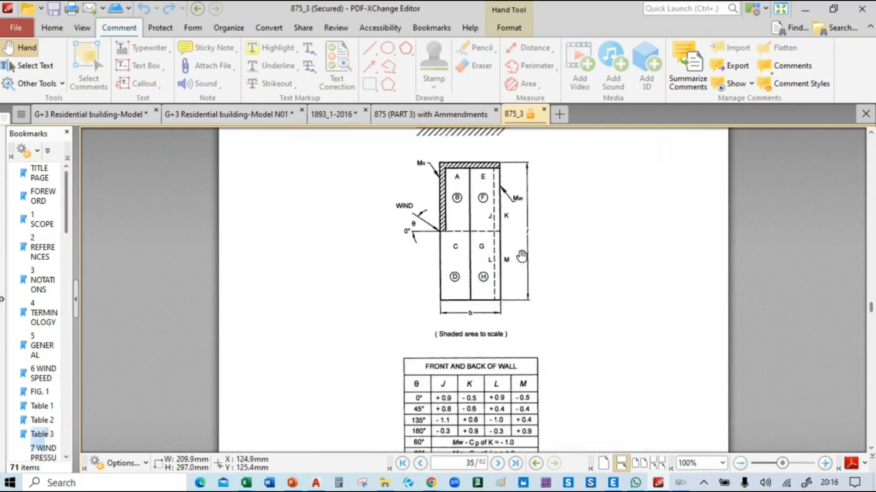
scroll(521, 257, "up", 20)
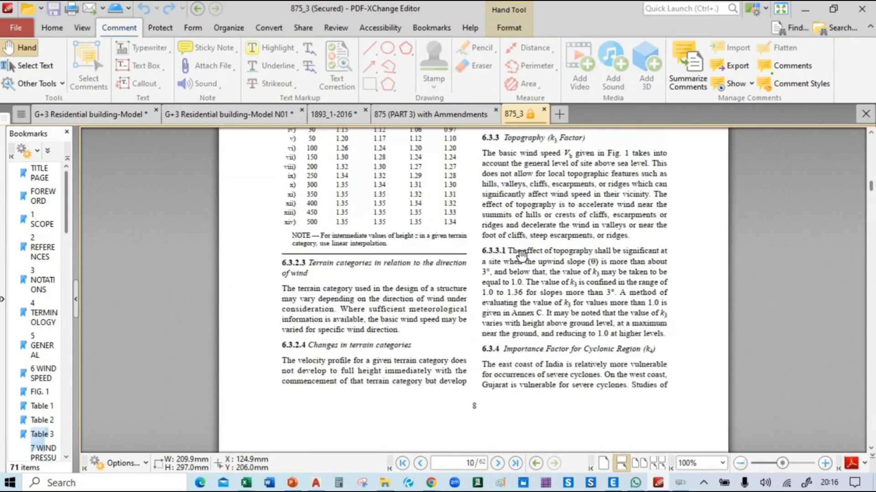
scroll(522, 257, "down", 20)
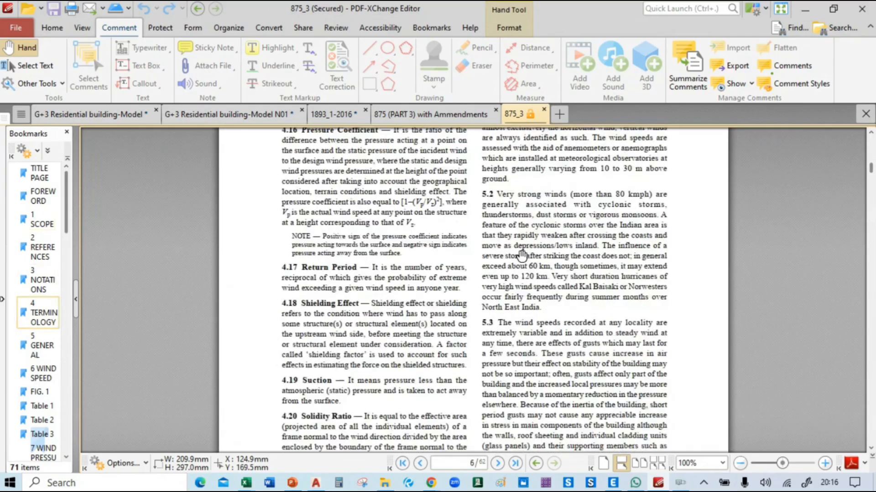
scroll(521, 256, "down", 20)
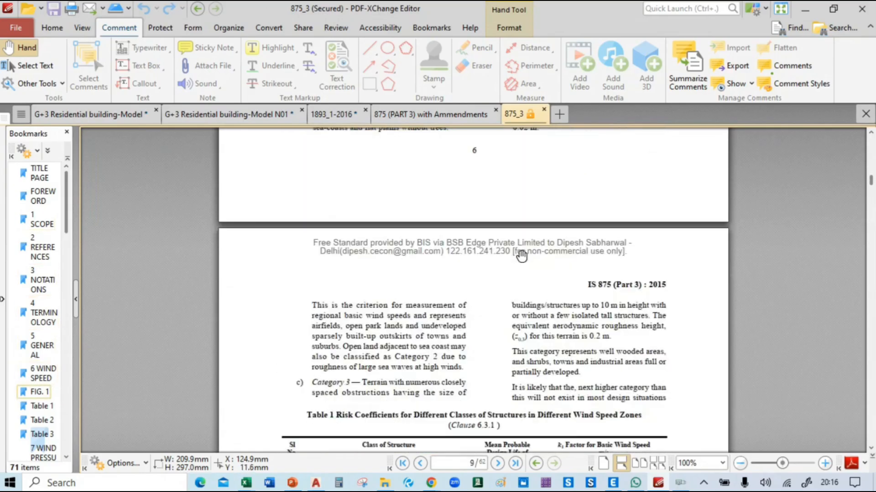
scroll(532, 248, "down", 10)
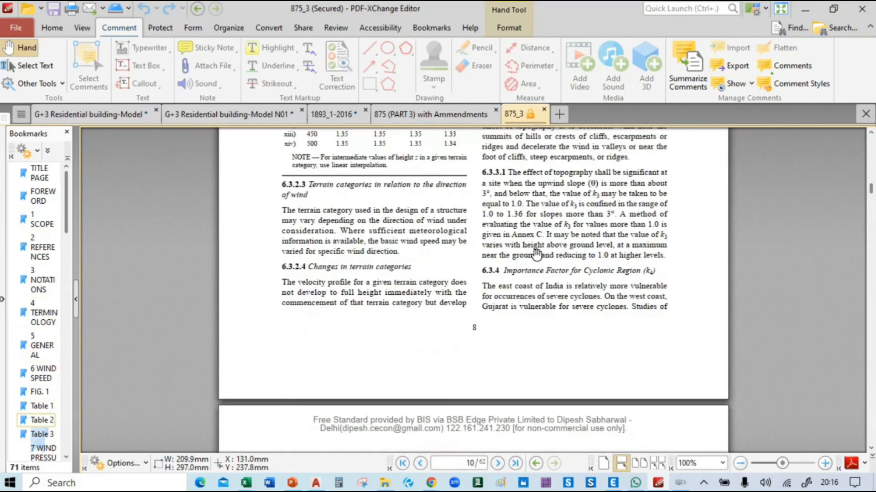
scroll(536, 254, "down", 20)
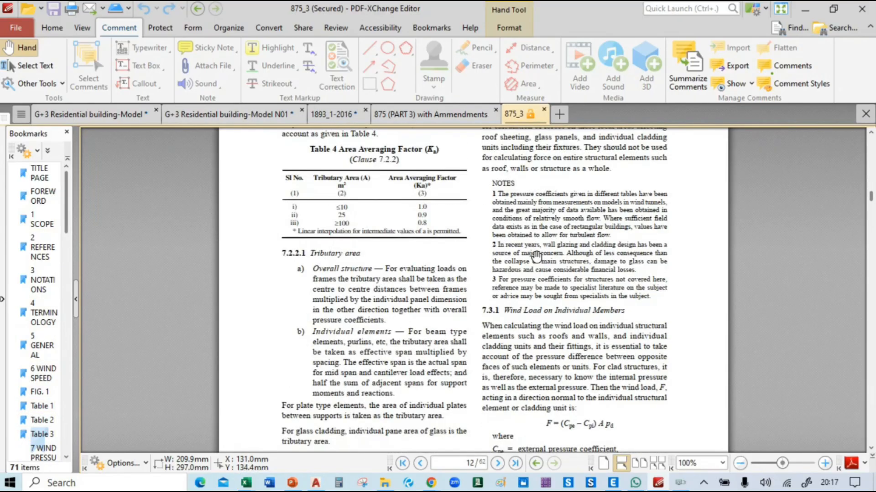
scroll(535, 254, "down", 10)
scroll(537, 251, "down", 20)
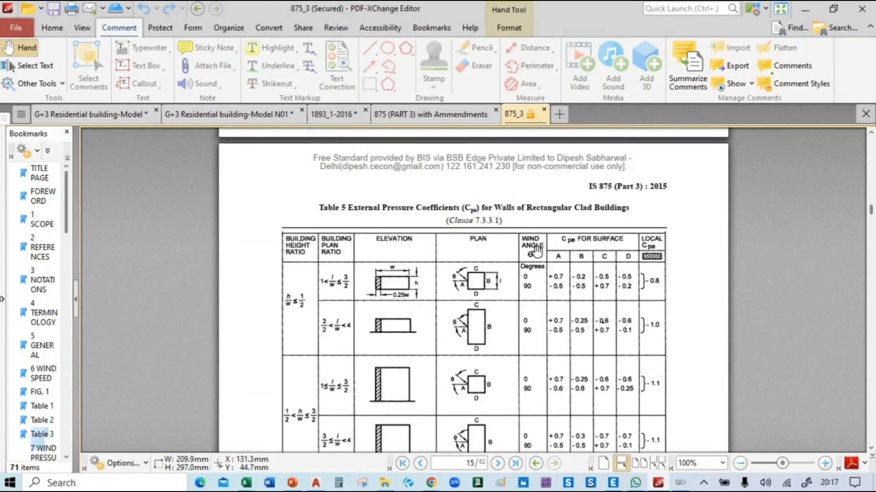
scroll(537, 251, "down", 20)
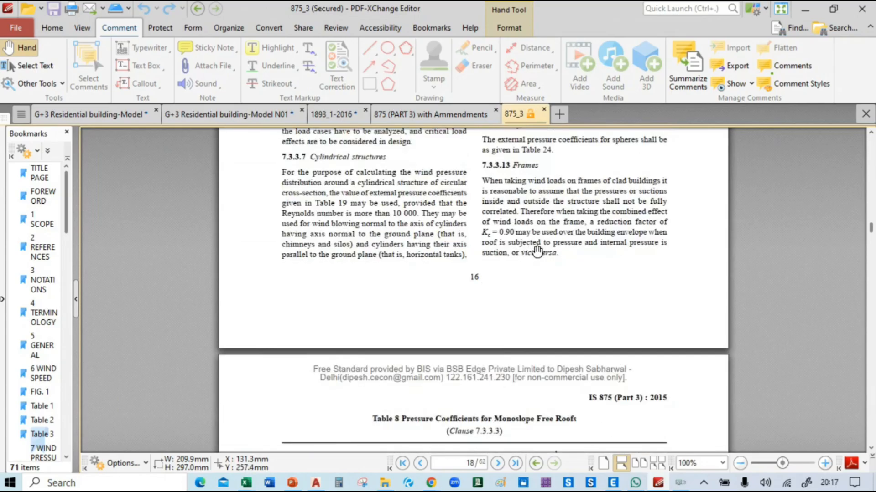
scroll(537, 252, "down", 20)
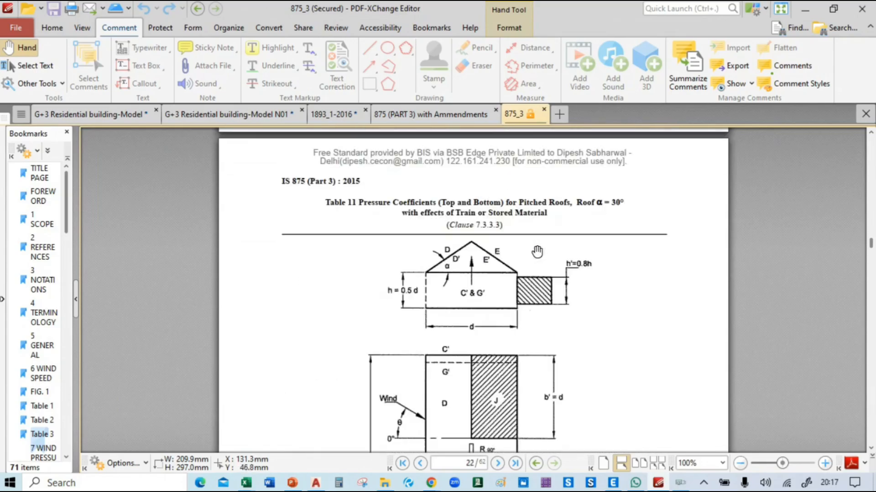
scroll(537, 252, "down", 20)
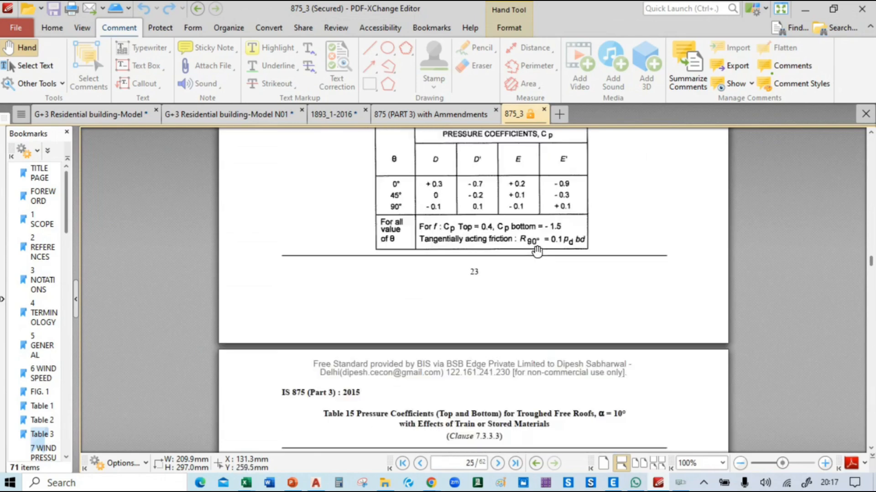
scroll(537, 252, "down", 20)
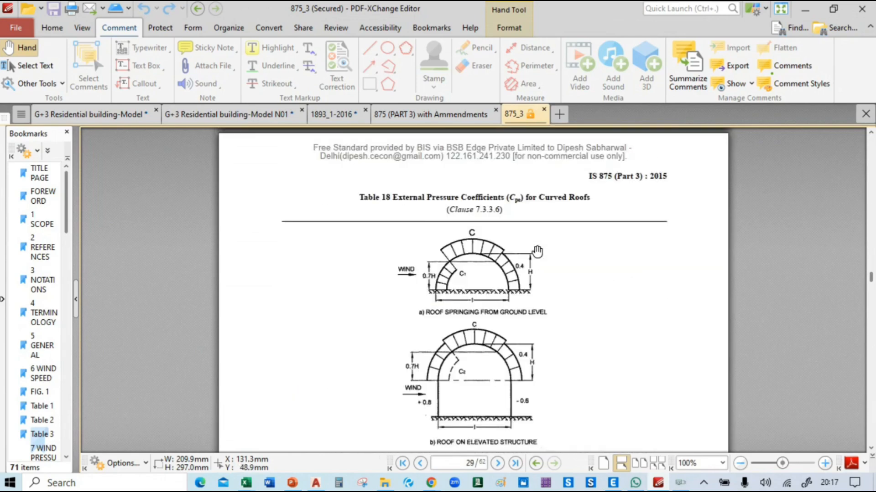
scroll(537, 251, "down", 20)
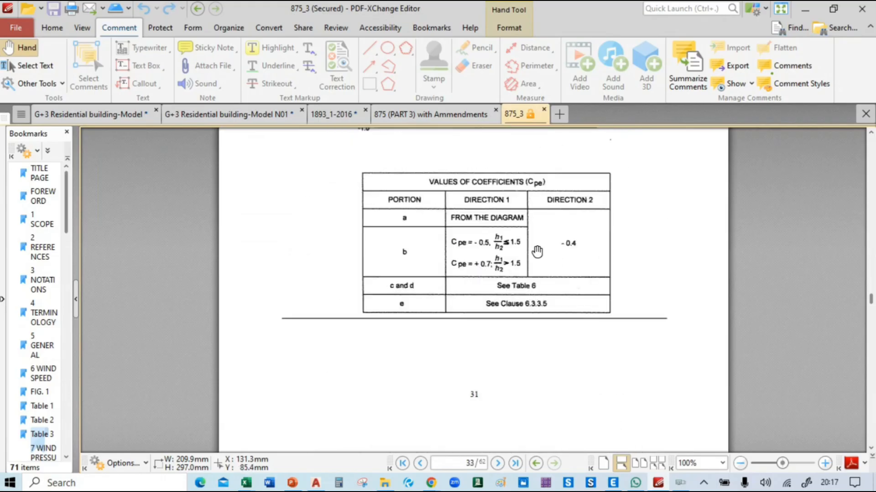
scroll(537, 252, "down", 10)
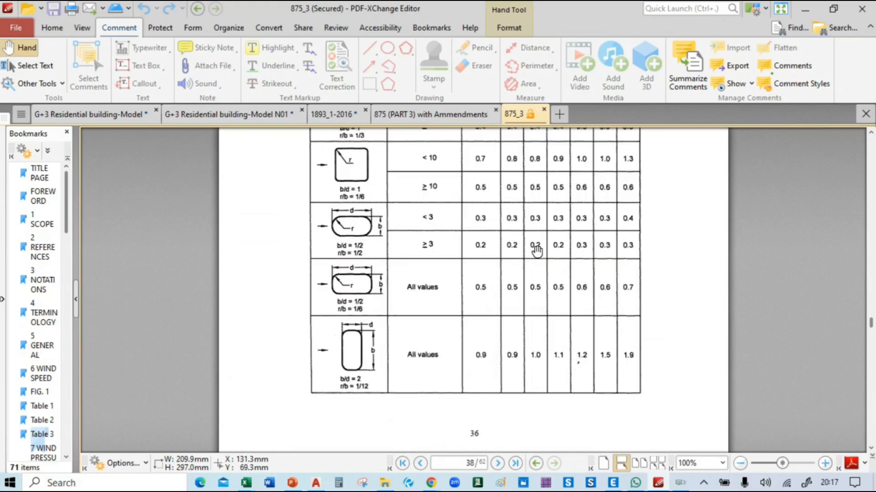
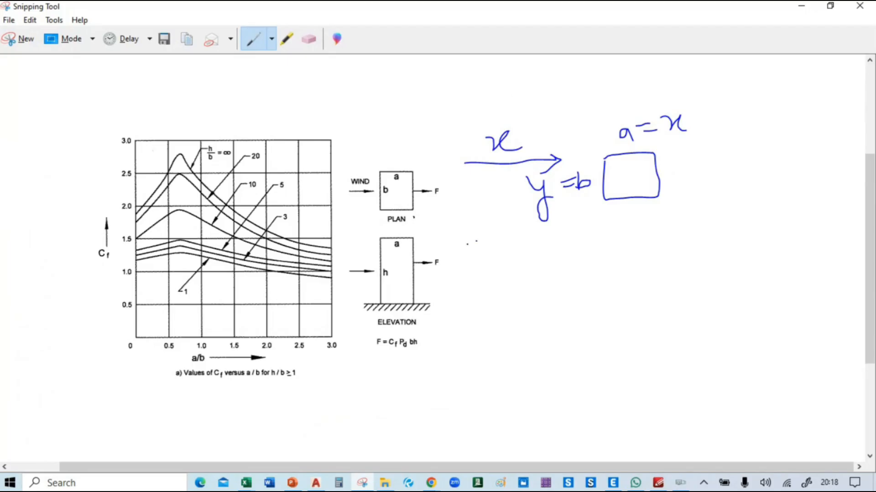
Step: Handwrite "Cfx =" in blue pen above the x wind arrow beside the force coefficient chart snip
left_click_drag(411, 85, 419, 108)
mouse_move(442, 97)
left_mouse_down()
mouse_move(430, 111)
mouse_move(434, 150)
mouse_move(484, 128)
left_mouse_up()
mouse_move(479, 90)
left_mouse_down()
mouse_move(498, 87)
mouse_move(516, 99)
left_mouse_up()
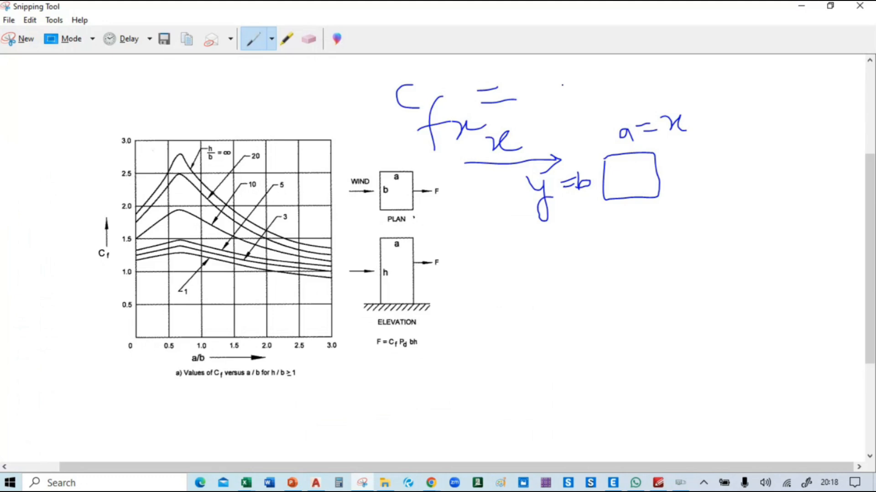
Step: Handwrite the ratios "a/b" and "h/b" below the plan sketch and put a check mark beside each
mouse_move(607, 265)
left_mouse_down()
mouse_move(601, 277)
mouse_move(610, 283)
left_mouse_up()
left_click_drag(623, 255, 615, 297)
left_click_drag(627, 270, 631, 295)
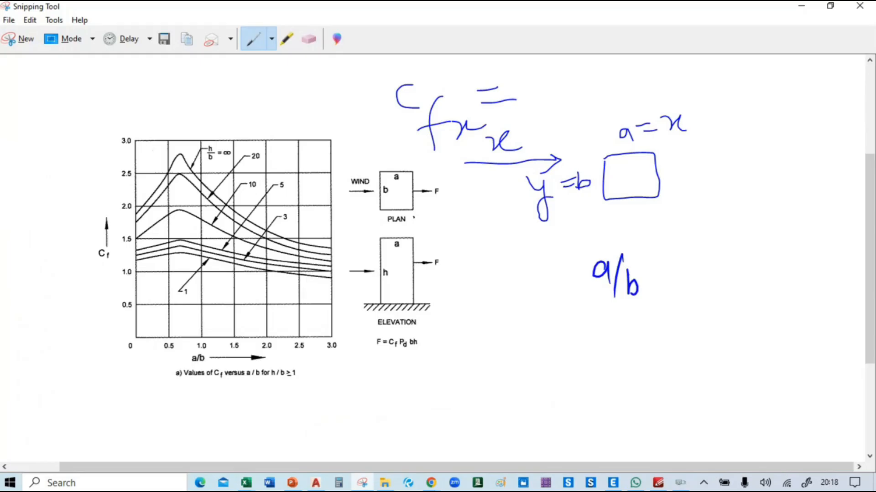
left_click_drag(605, 325, 626, 364)
left_click_drag(636, 343, 642, 367)
left_click_drag(547, 272, 580, 268)
left_click_drag(557, 340, 589, 334)
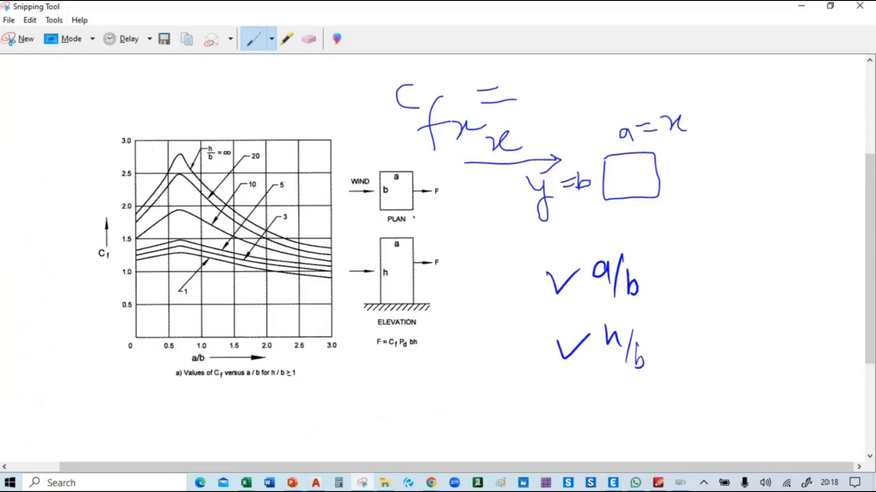
Step: Circle the h/b curve label and the a/b axis label on the chart and draw an arrow pointing to each
mouse_move(209, 135)
left_mouse_down()
mouse_move(210, 169)
mouse_move(193, 138)
left_mouse_up()
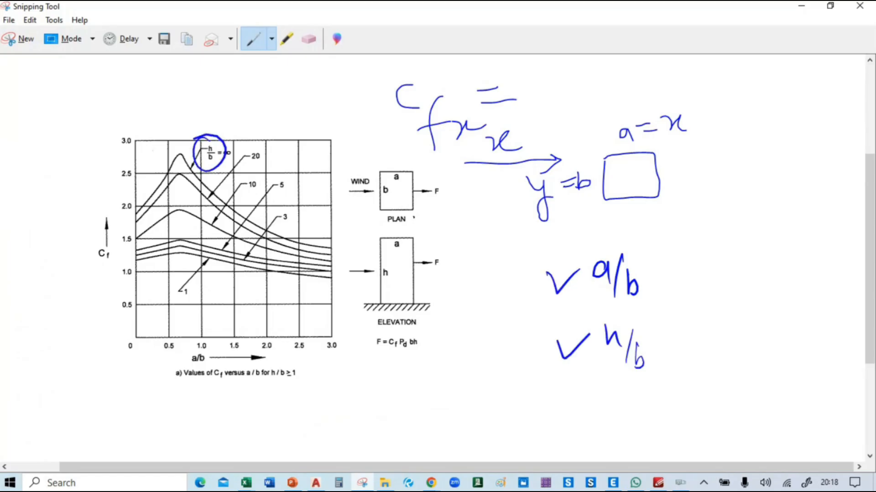
mouse_move(209, 345)
left_mouse_down()
mouse_move(192, 345)
mouse_move(203, 341)
left_mouse_up()
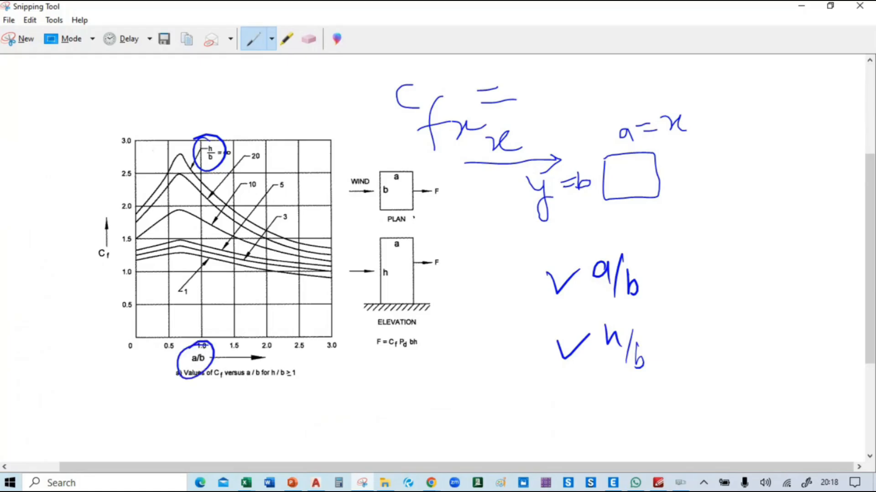
mouse_move(284, 76)
left_mouse_down()
mouse_move(242, 113)
mouse_move(258, 128)
left_mouse_up()
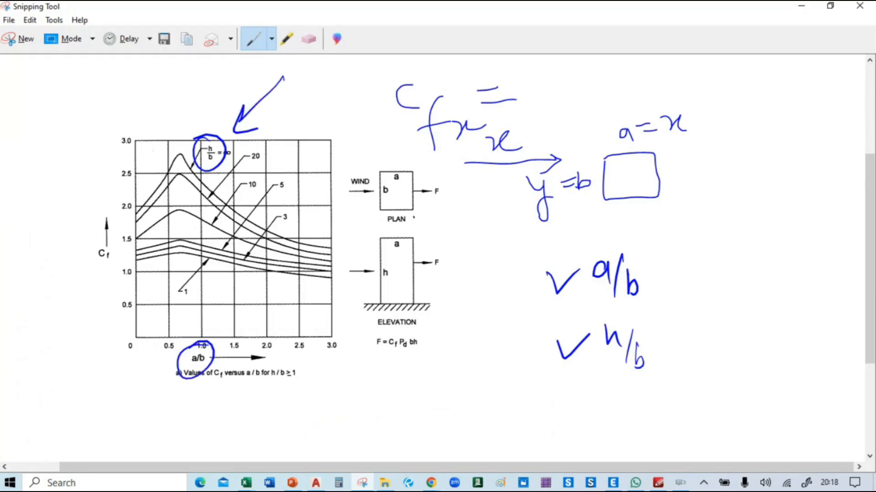
left_click_drag(104, 432, 163, 380)
left_click_drag(138, 382, 159, 409)
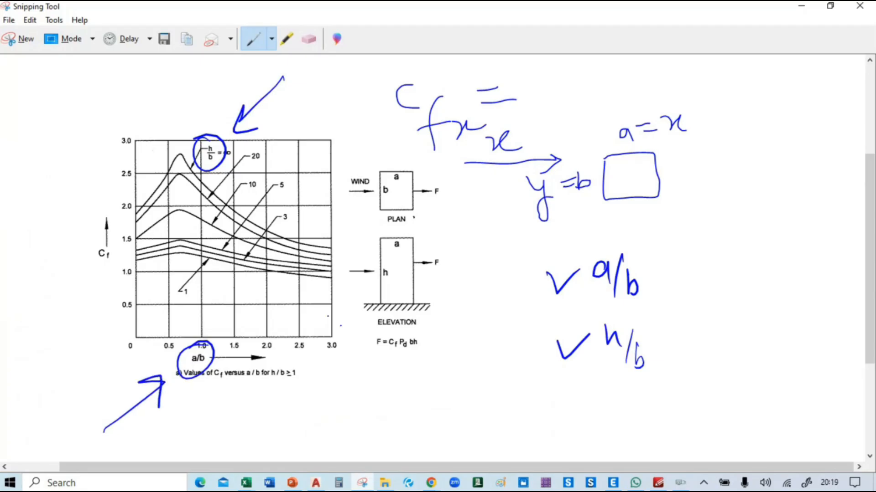
Step: Switch to the SENIOR SECONDARY SCHOOL workbook and inspect the a/b and h/b formulas under Force Coefficient in X
key("alt+Tab")
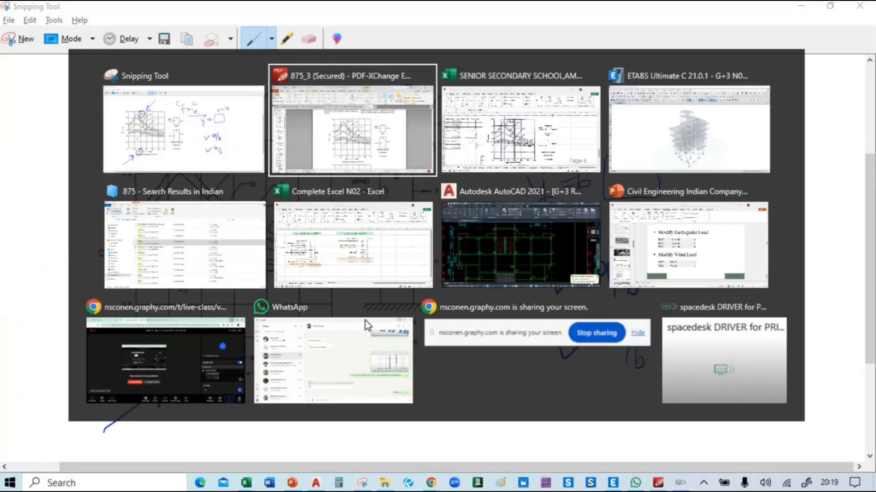
key("alt+Tab")
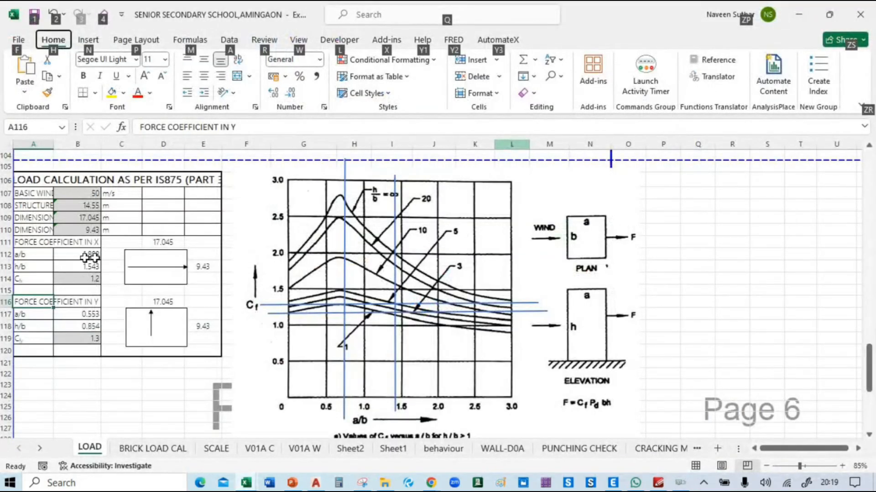
left_click(85, 255)
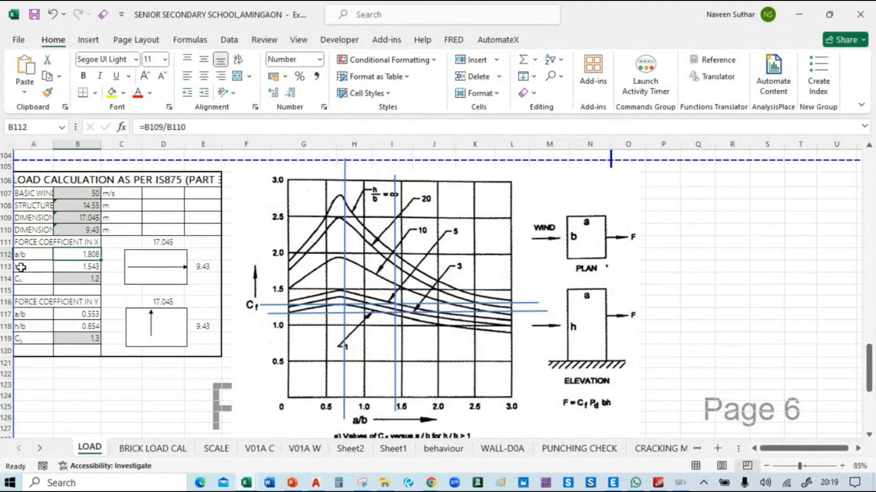
left_click(95, 266)
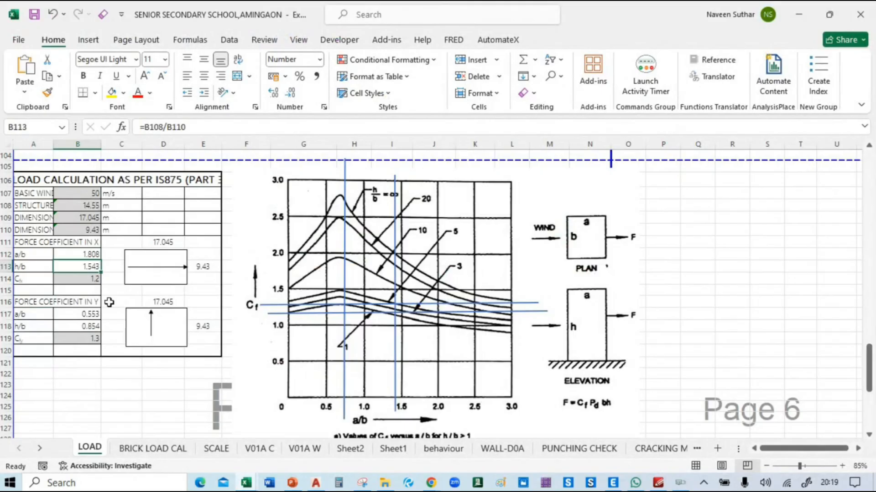
Step: Return to the annotated chart snip and start writing the x dimension as "= 17." after "a = x"
key("alt+Tab")
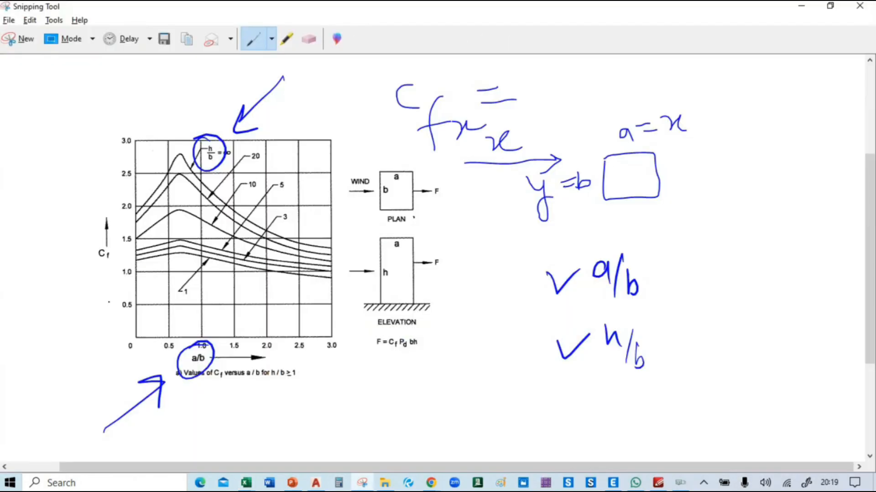
left_click_drag(688, 121, 704, 116)
left_click_drag(690, 128, 756, 105)
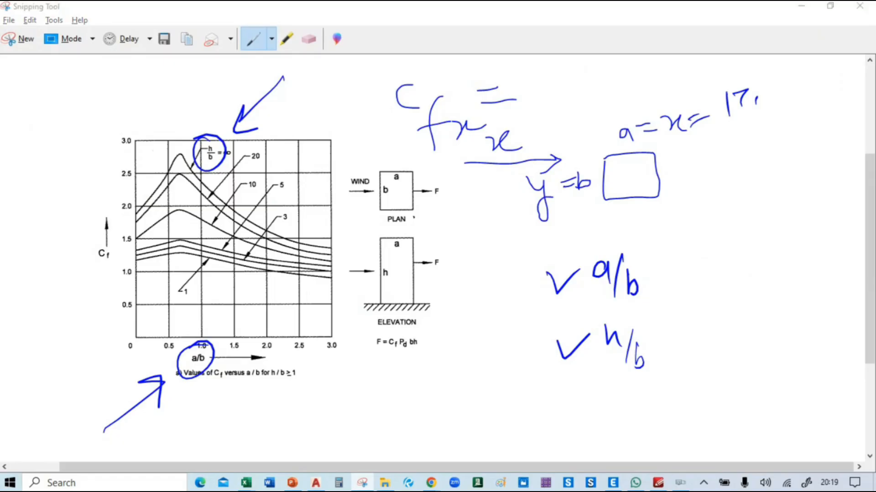
Step: Switch to ETABS, accept the WX wind load pattern with a 1.2 m parapet height, and confirm the load pattern definitions
key("alt+Tab")
left_click(704, 139)
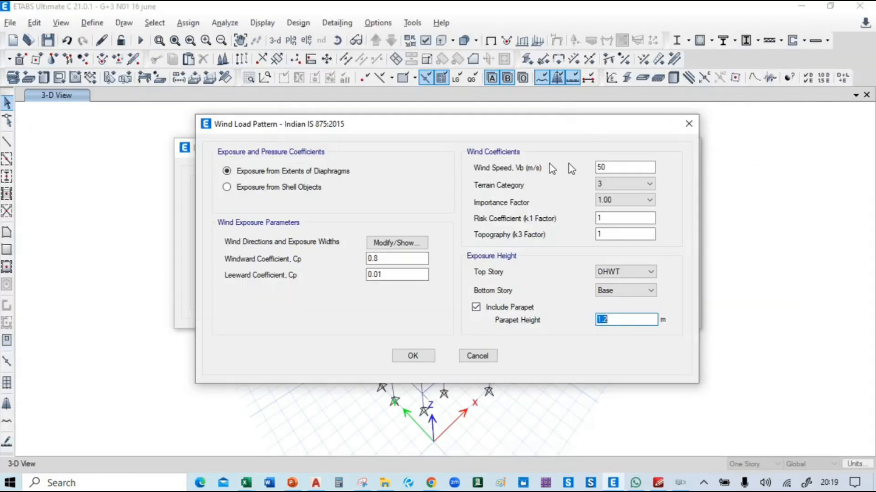
type("1.2")
left_click(413, 356)
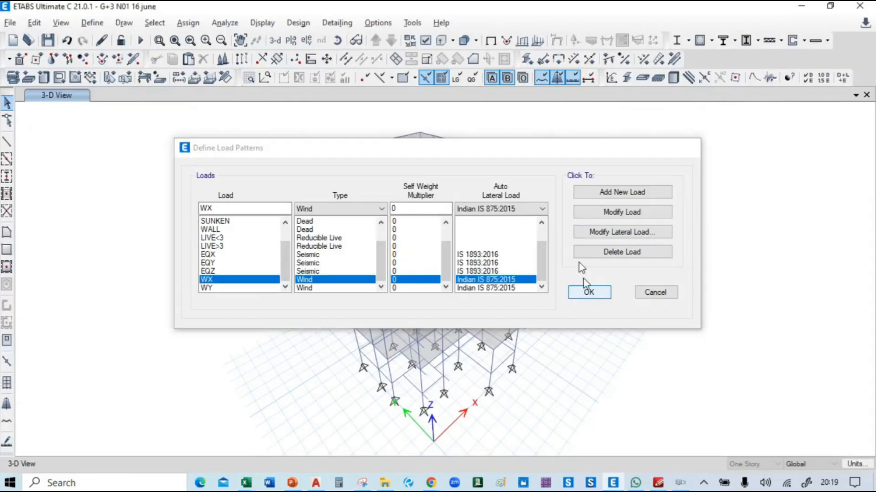
left_click(588, 292)
Step: Show the plan view of the Plinth(GF) story
left_click(290, 41)
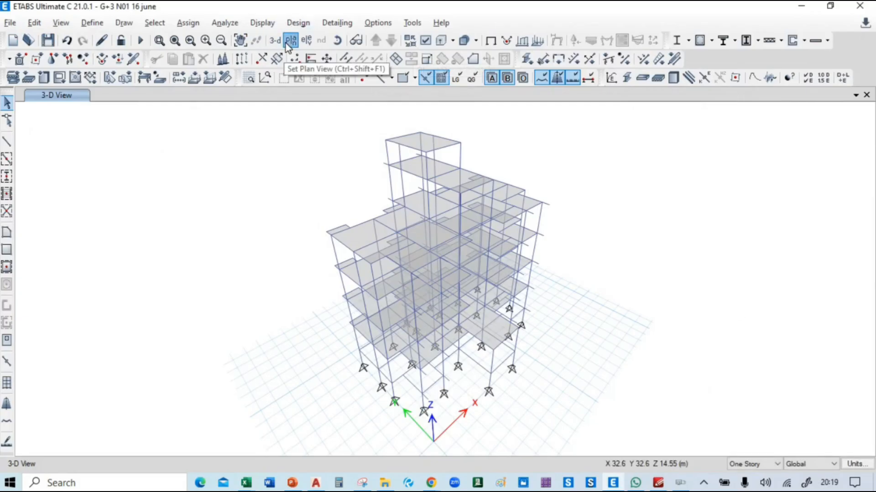
left_click(64, 246)
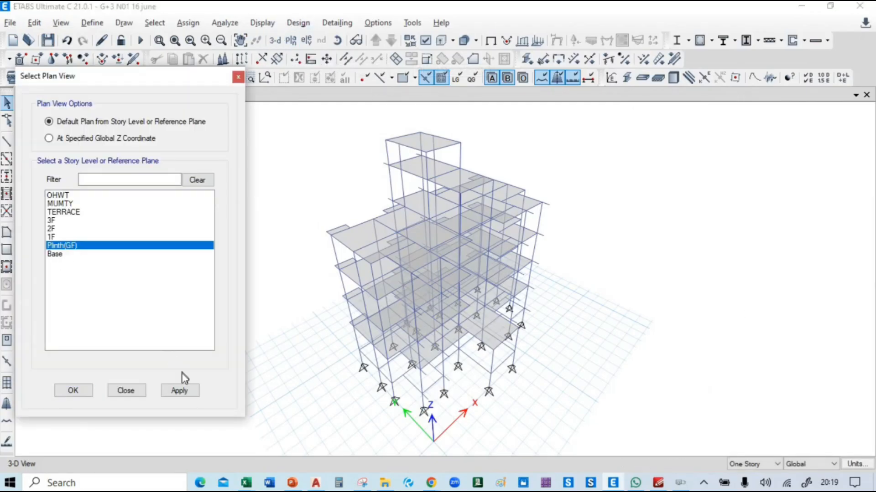
left_click(172, 390)
left_click(75, 390)
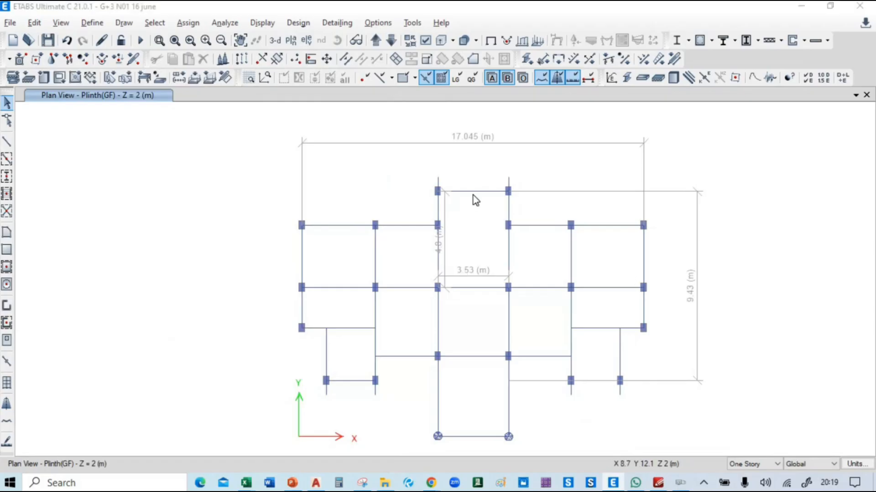
Step: Go back to the chart snip and complete the handwritten x dimension as 17.045
key("alt+Tab")
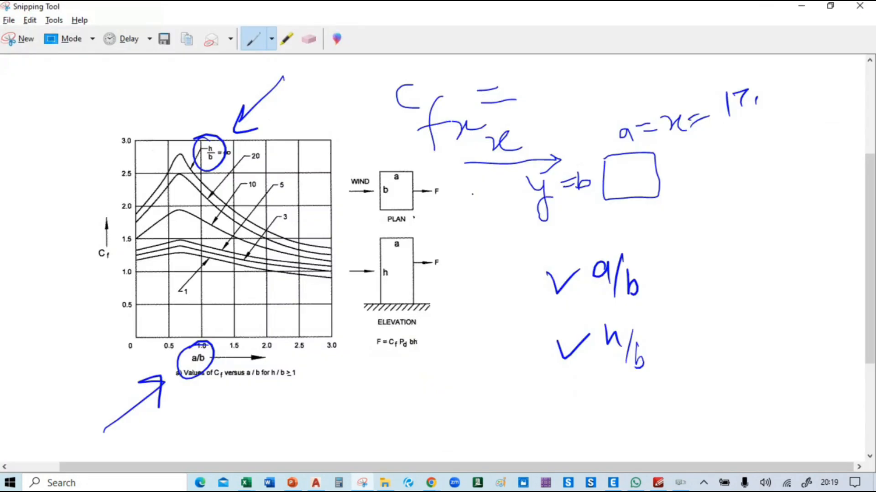
mouse_move(777, 85)
left_mouse_down()
mouse_move(771, 97)
mouse_move(777, 86)
left_mouse_up()
left_click_drag(789, 78, 798, 92)
left_click_drag(806, 69, 820, 64)
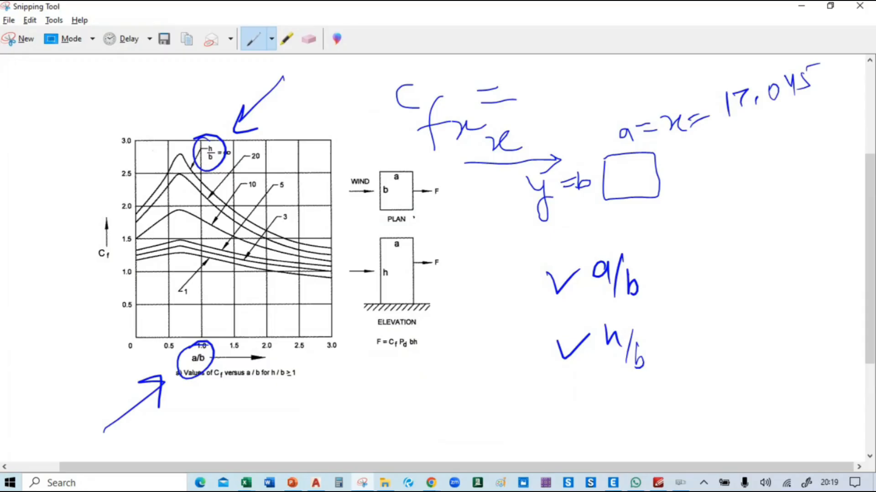
Step: Check the building's y dimension in the ETABS plan and handwrite "= 9.43" below "y = b" in the snip
key("alt+Tab")
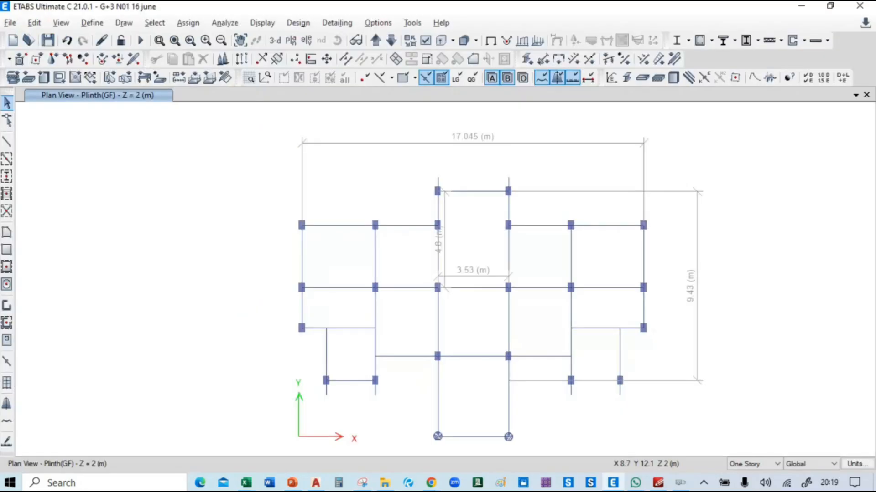
key("alt+Tab")
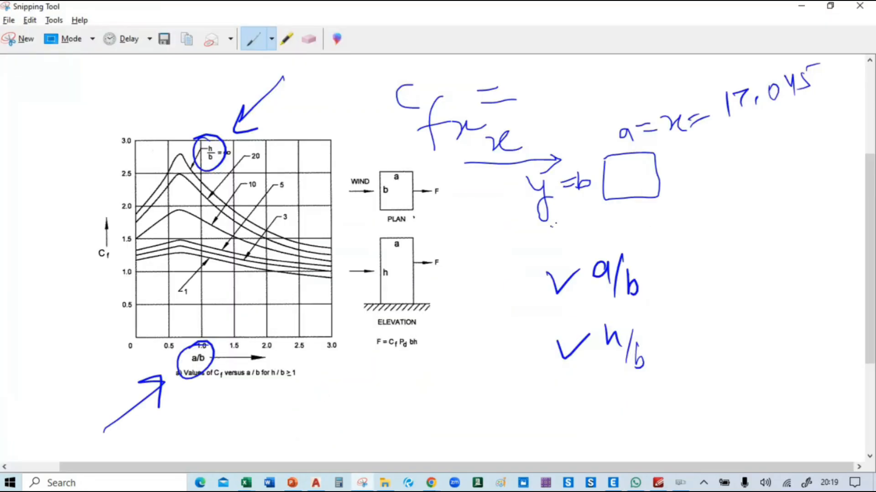
left_click_drag(552, 224, 568, 218)
left_click_drag(556, 234, 632, 225)
left_click(607, 219)
left_click_drag(639, 205, 643, 224)
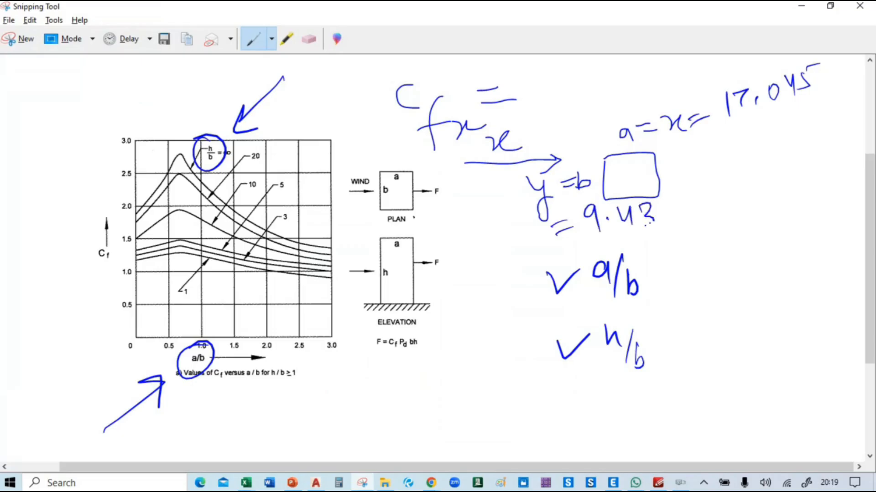
Step: Handwrite "h = 14.55" below the x dimension and underline it
mouse_move(728, 148)
left_mouse_down()
mouse_move(730, 180)
mouse_move(747, 180)
left_mouse_up()
mouse_move(753, 166)
left_mouse_down()
mouse_move(766, 159)
mouse_move(776, 169)
left_mouse_up()
left_click_drag(789, 137, 799, 160)
left_click(811, 152)
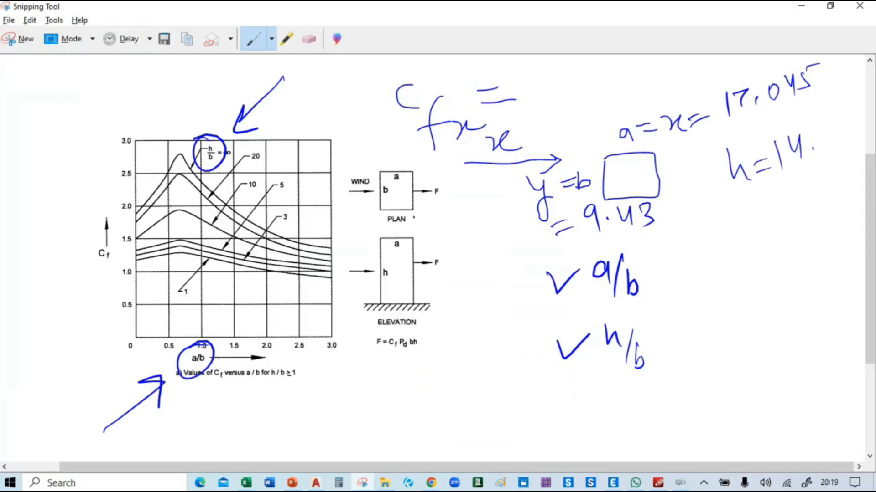
mouse_move(818, 130)
left_mouse_down()
mouse_move(826, 149)
mouse_move(844, 136)
mouse_move(846, 117)
left_mouse_up()
left_click_drag(746, 197, 847, 144)
key("alt+Tab")
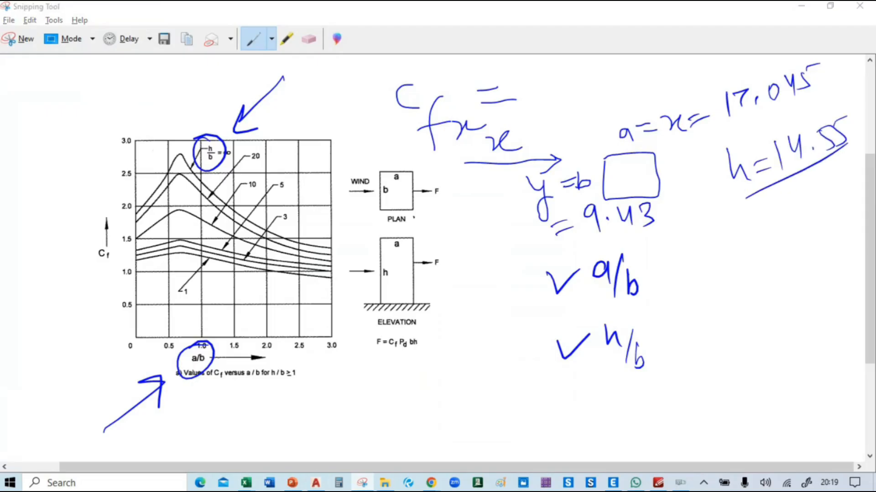
key("alt+Tab")
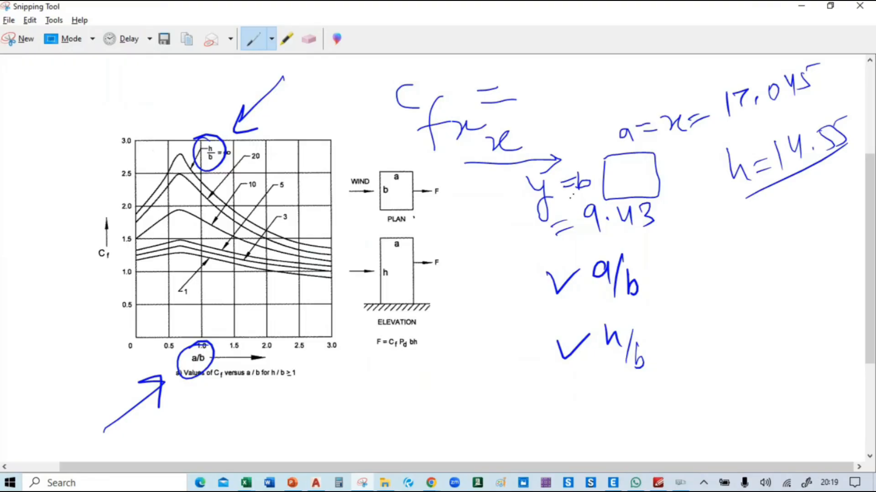
Step: Add check marks beside the chart's h/b and a/b labels, then circle "Cfx =" and put two check marks beside it
mouse_move(185, 114)
left_mouse_down()
mouse_move(193, 127)
mouse_move(239, 78)
left_mouse_up()
left_click_drag(203, 375, 251, 367)
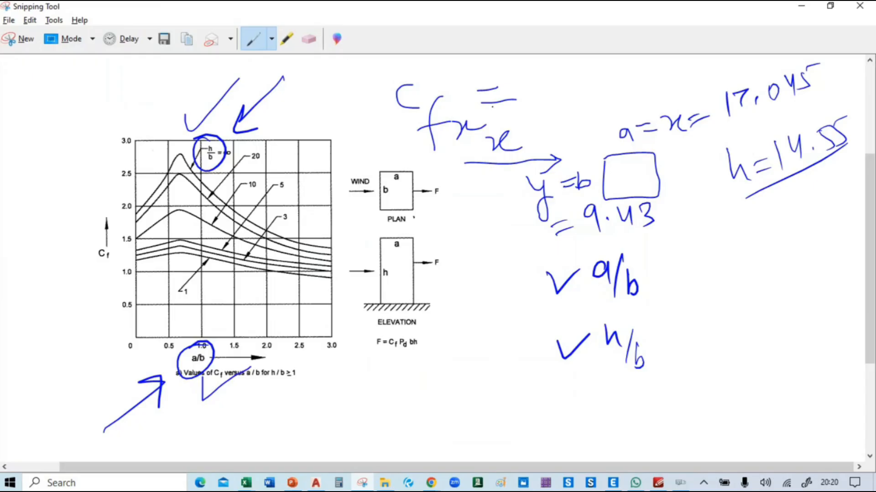
mouse_move(506, 84)
left_mouse_down()
mouse_move(392, 75)
mouse_move(524, 174)
mouse_move(455, 58)
left_mouse_up()
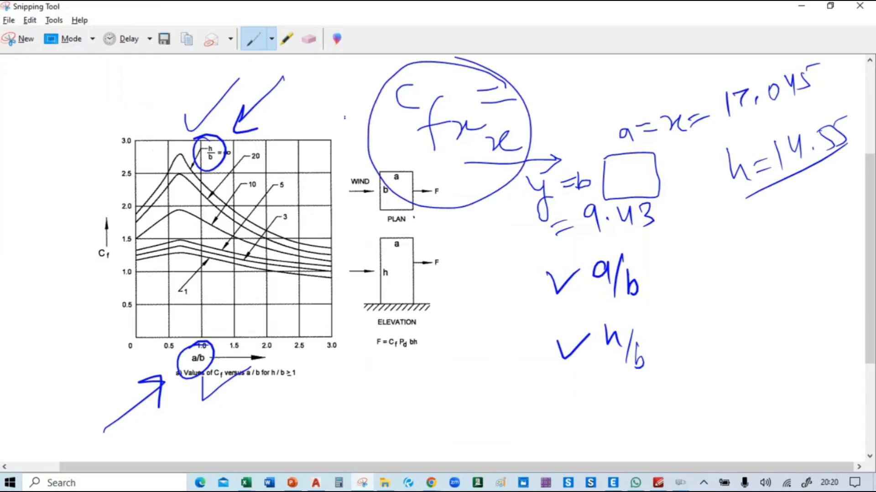
left_click_drag(345, 117, 386, 119)
mouse_move(337, 134)
left_mouse_down()
mouse_move(341, 160)
mouse_move(402, 132)
left_mouse_up()
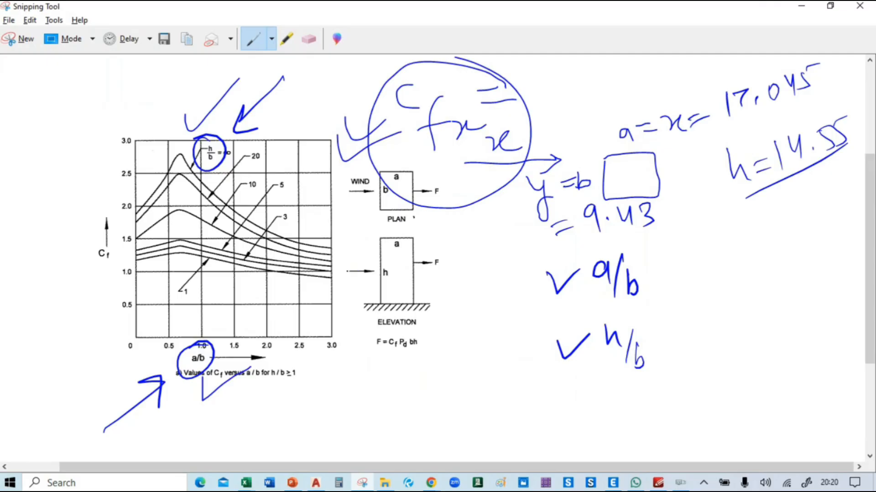
Step: Mark the wind arrow and the a label on the elevation diagram, and the a and b labels on the plan diagram
mouse_move(346, 271)
left_mouse_down()
mouse_move(378, 272)
mouse_move(363, 286)
left_mouse_up()
left_click_drag(396, 233, 400, 241)
mouse_move(390, 166)
left_mouse_down()
mouse_move(400, 176)
mouse_move(388, 195)
mouse_move(381, 184)
left_mouse_up()
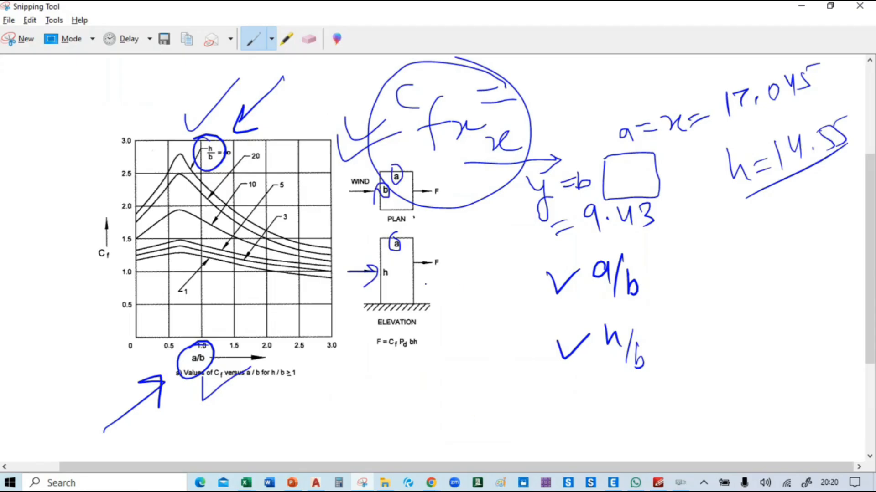
Step: Switch to the SENIOR SECONDARY SCHOOL workbook and review the X-direction a/b and h/b ratios beside the chart
key("alt+Tab")
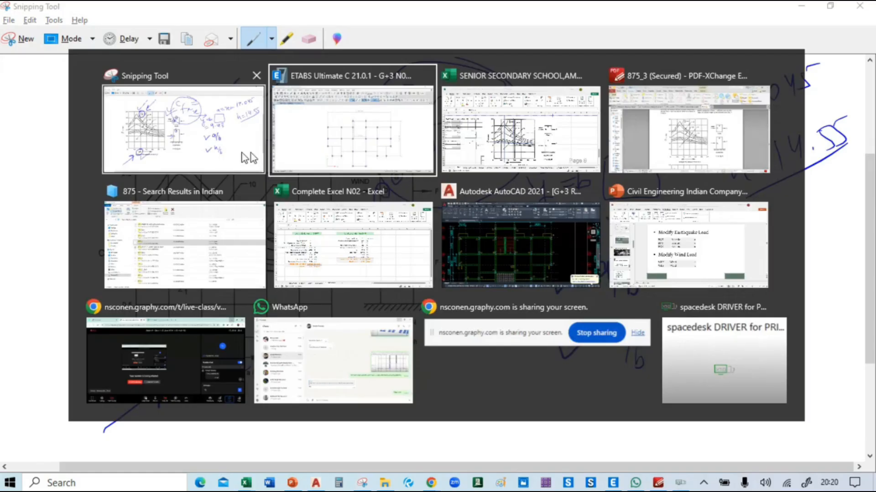
key("Tab")
left_click(507, 134)
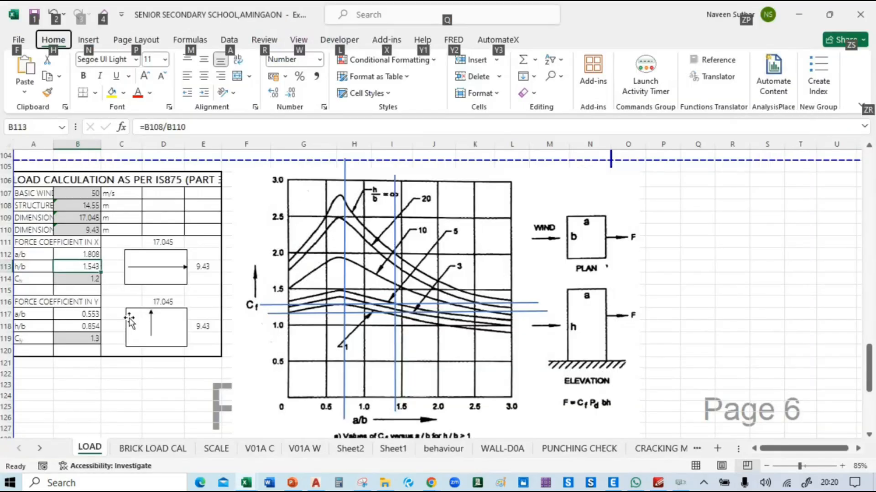
left_click(84, 254)
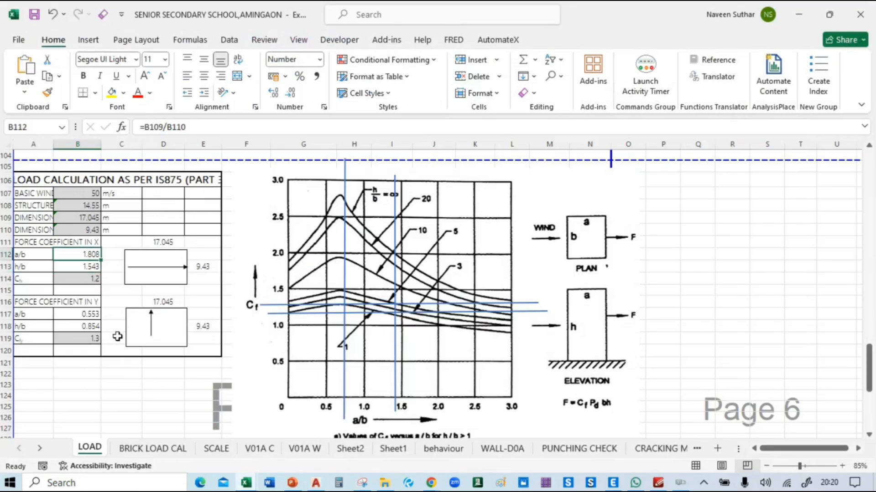
left_click(71, 268)
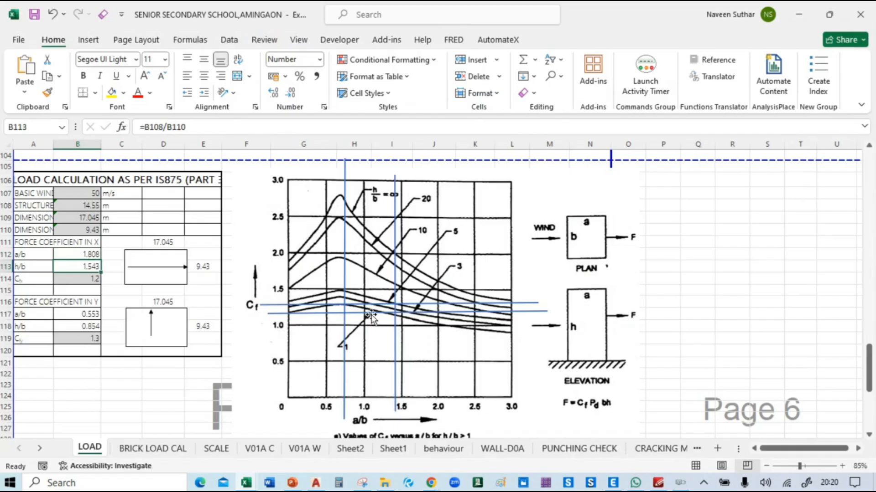
Step: Move both horizontal guide lines and one vertical guide line off the force coefficient chart
left_click_drag(370, 315, 704, 281)
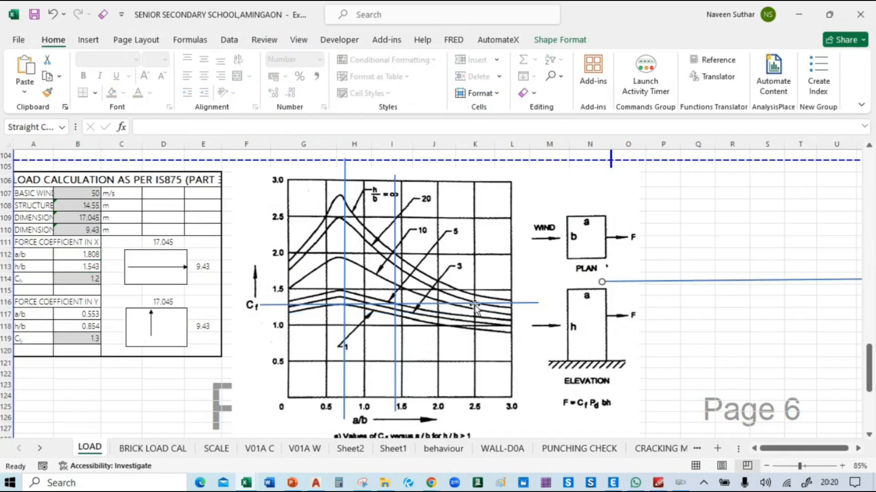
left_click_drag(474, 304, 743, 235)
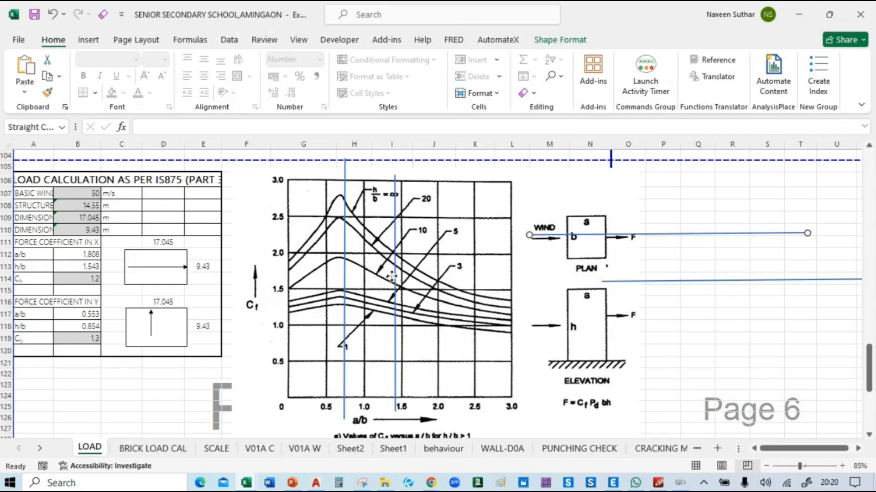
left_click_drag(392, 276, 653, 237)
Step: Position the remaining vertical guide line at a/b about 1.8 and a horizontal guide line across the chart at Cf about 1.1
left_click_drag(344, 279, 390, 287)
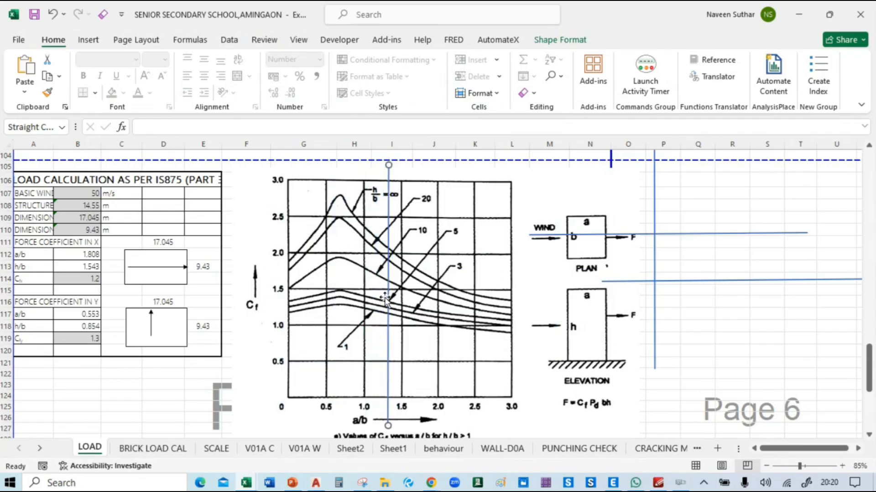
left_click_drag(385, 299, 424, 291)
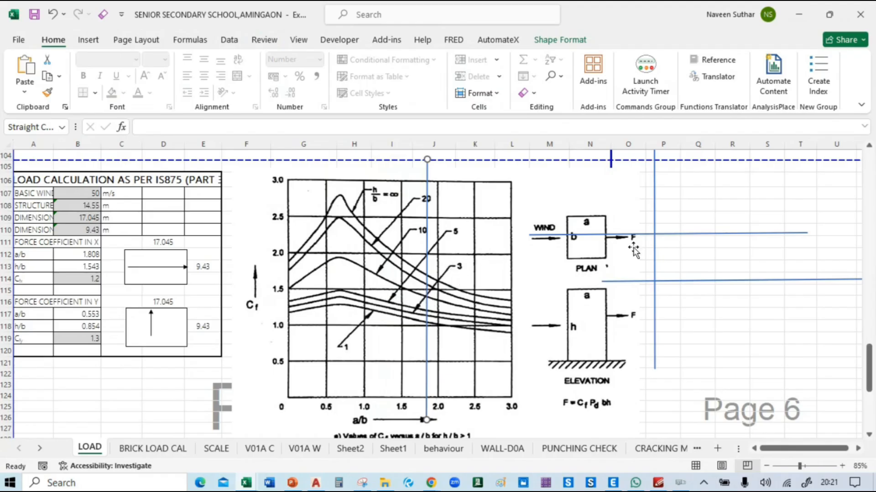
left_click_drag(631, 235, 396, 318)
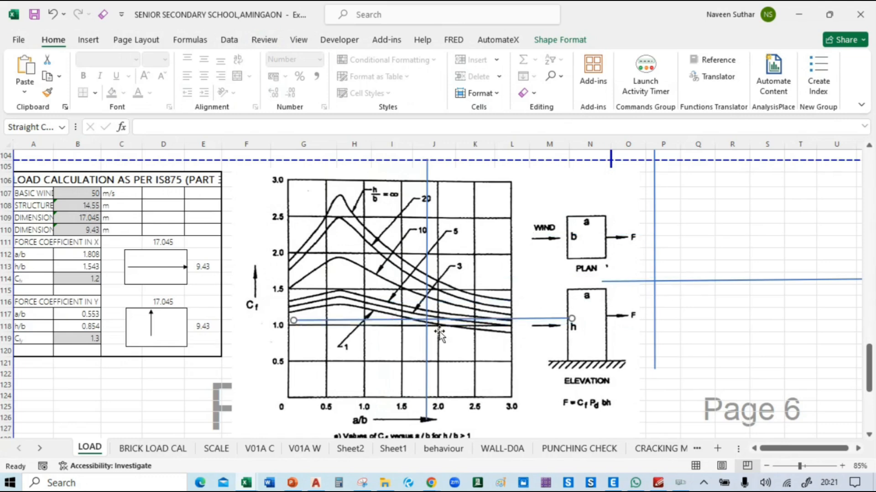
Step: Switch to Snipping Tool and capture the workbook's force coefficient chart with its crossing guide lines as a new snip
mouse_move(383, 485)
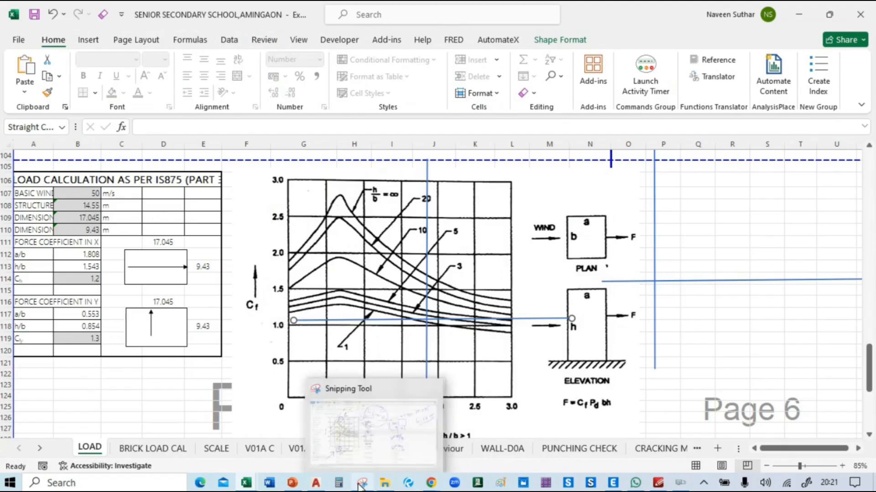
left_click(363, 418)
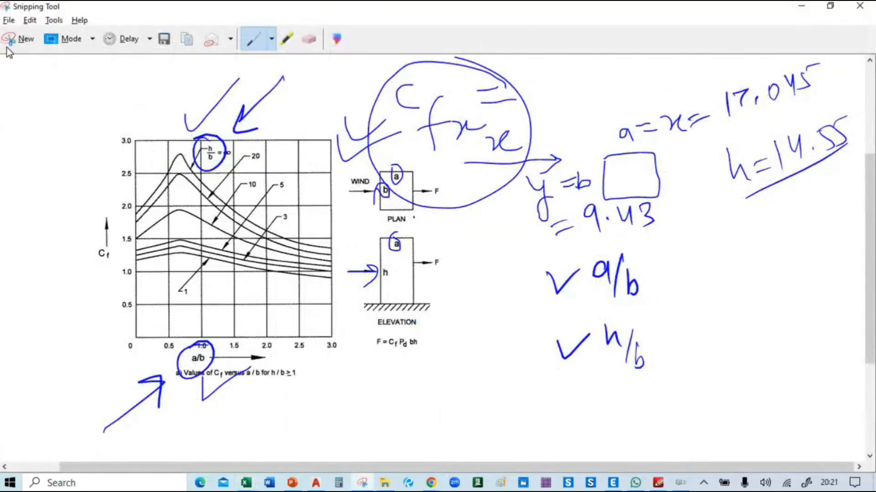
left_click(24, 39)
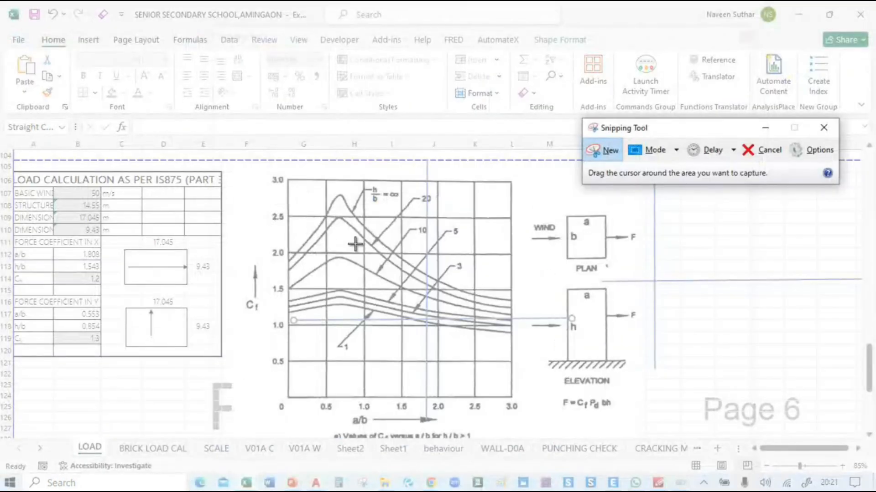
left_click_drag(254, 175, 554, 420)
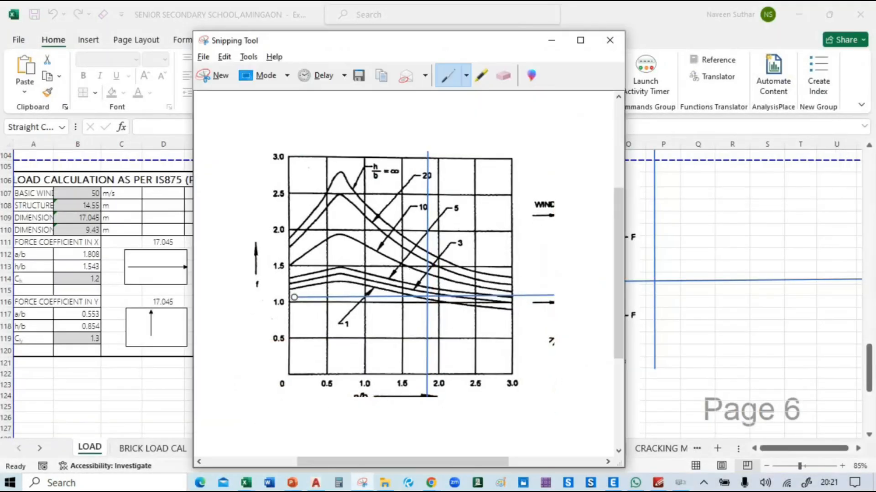
Step: Circle the guide-line intersection, the neighbouring curve points and the axis reading, and write Cf 1.05 with a circled 1.1 beside the chart
mouse_move(427, 293)
left_mouse_down()
mouse_move(425, 301)
mouse_move(431, 293)
left_mouse_up()
mouse_move(416, 286)
left_mouse_down()
mouse_move(410, 292)
mouse_move(419, 294)
mouse_move(372, 287)
left_mouse_up()
mouse_move(223, 274)
left_mouse_down()
mouse_move(223, 297)
mouse_move(235, 296)
mouse_move(242, 327)
left_mouse_up()
left_click_drag(211, 310, 238, 299)
left_click_drag(289, 290, 271, 291)
mouse_move(214, 354)
left_mouse_down()
mouse_move(215, 368)
mouse_move(245, 346)
left_mouse_up()
left_click(222, 363)
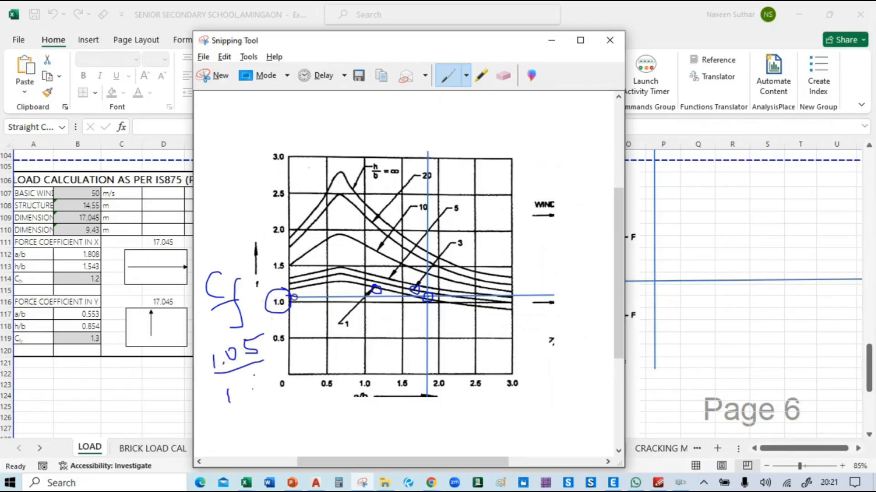
mouse_move(266, 364)
left_mouse_down()
mouse_move(269, 411)
mouse_move(269, 369)
left_mouse_up()
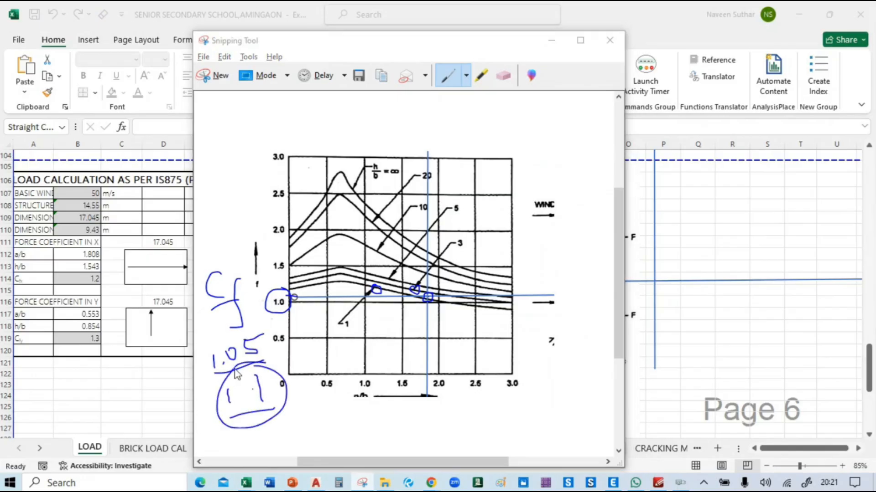
Step: Switch to ETABS and set the windward coefficient Cp of the WX wind load pattern to 1.1
key("alt+Tab")
key("Tab")
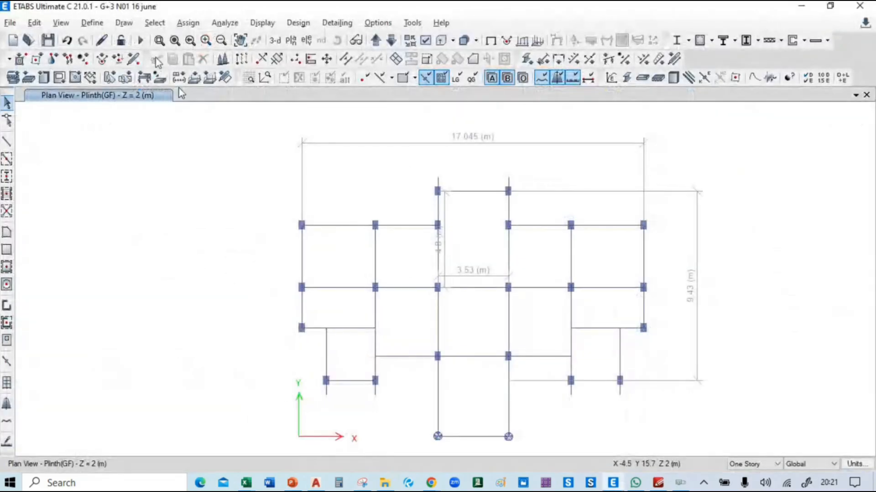
left_click(91, 23)
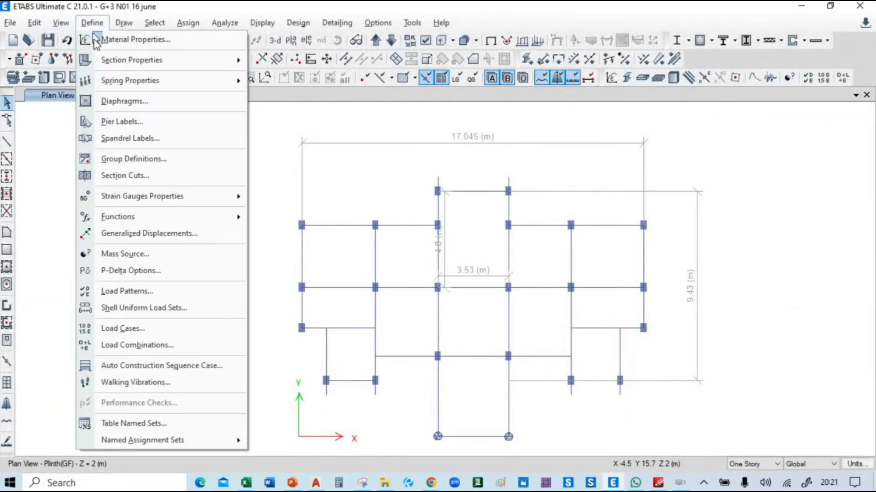
left_click(151, 291)
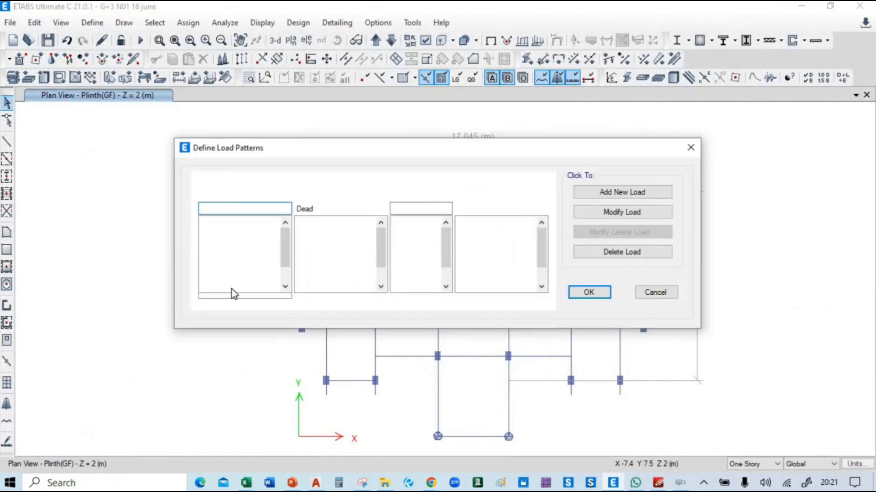
left_click(273, 280)
scroll(229, 281, "down", 1)
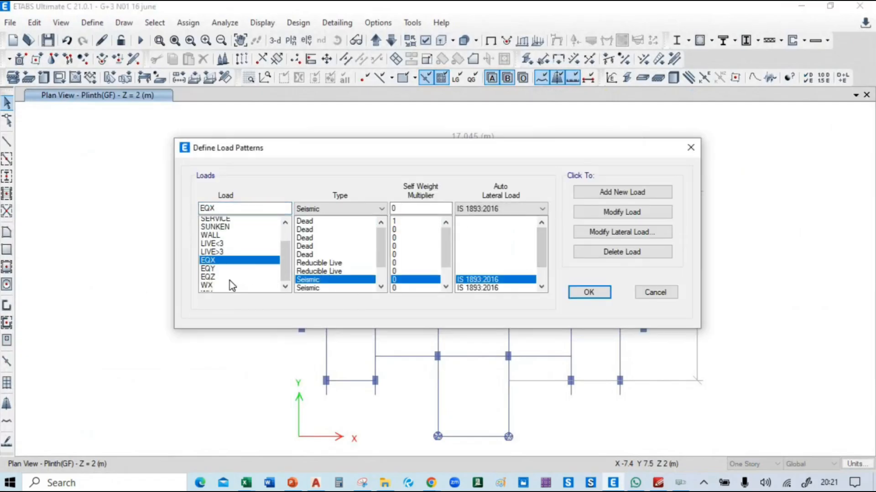
left_click(231, 279)
left_click(598, 234)
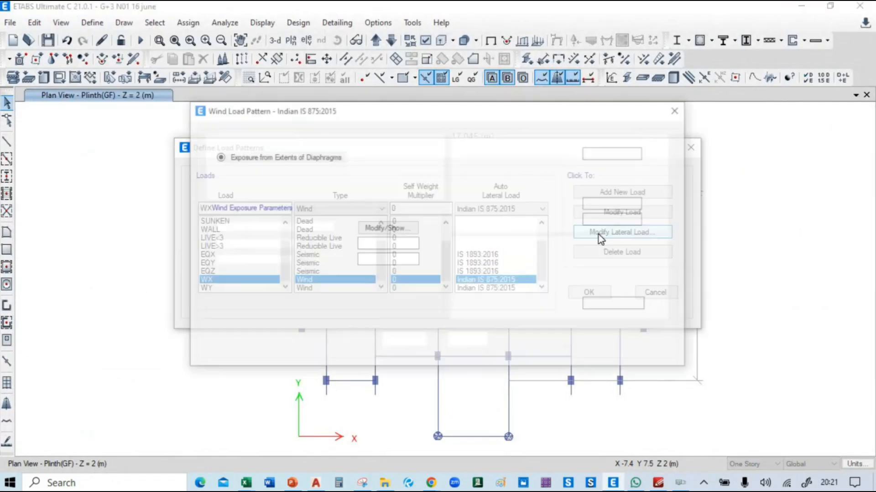
left_click_drag(382, 244, 327, 243)
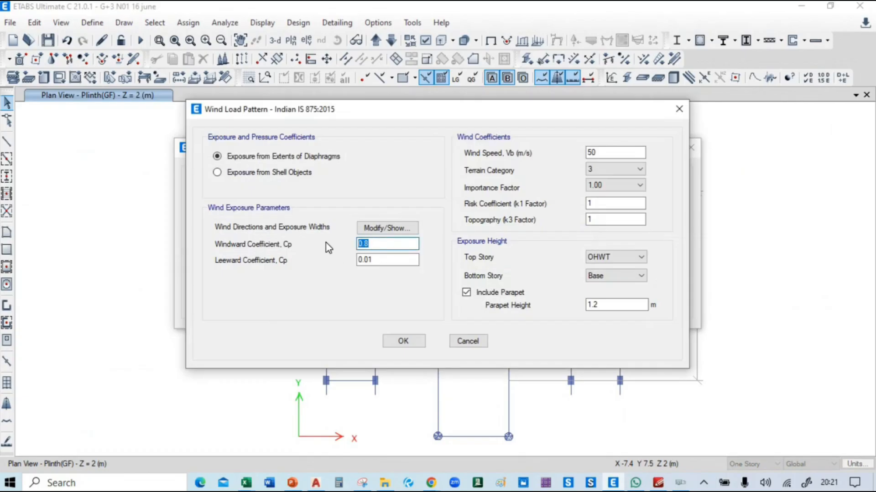
type("1.1")
left_click(410, 343)
Step: Set the WY wind load pattern's leeward coefficient Cp to 0.01 and its terrain category to 3
left_click(201, 288)
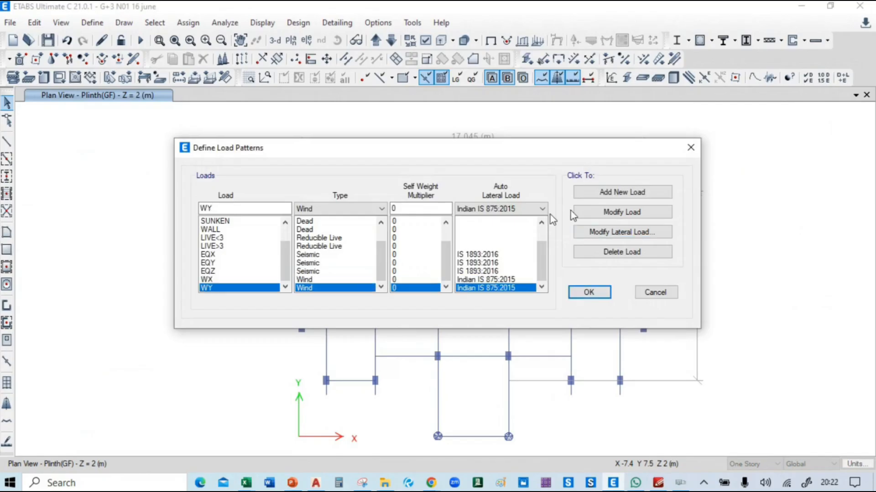
left_click(641, 233)
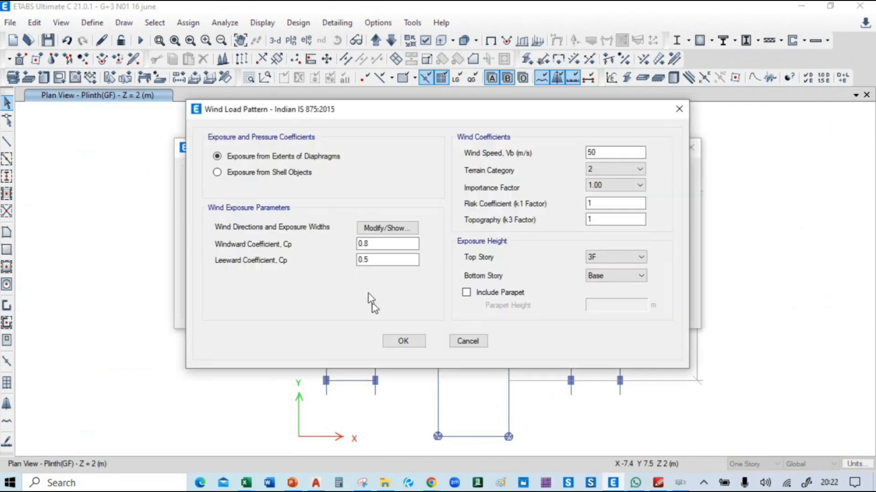
left_click_drag(384, 259, 350, 258)
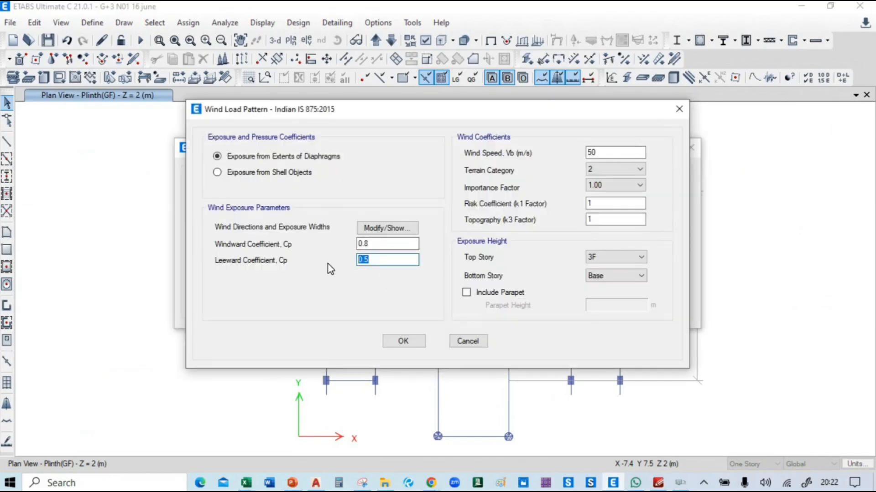
type("0.01")
left_click_drag(376, 243, 354, 244)
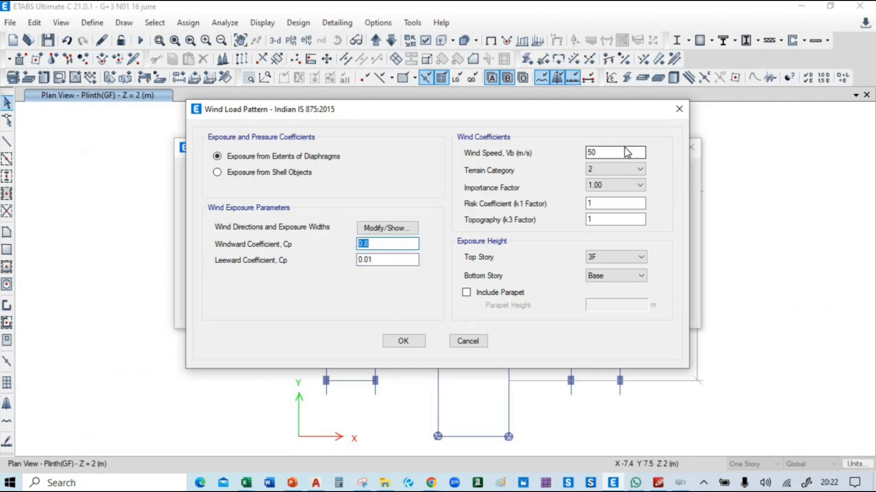
left_click(617, 169)
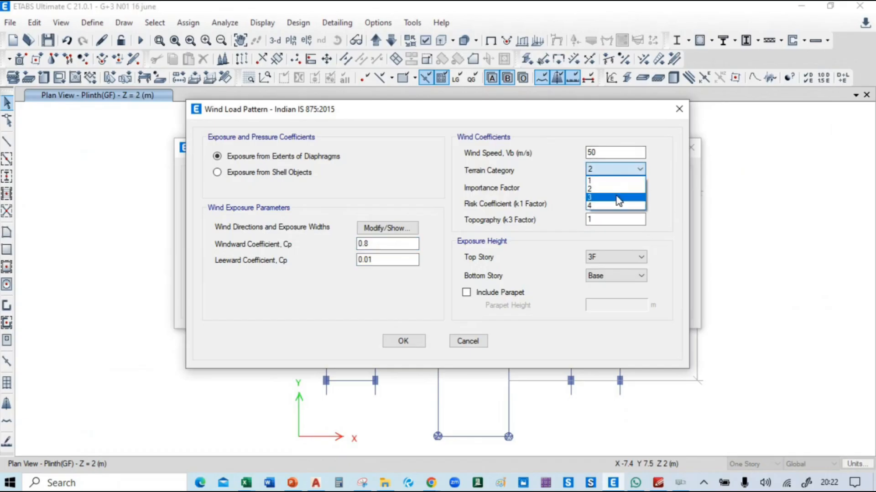
left_click(611, 197)
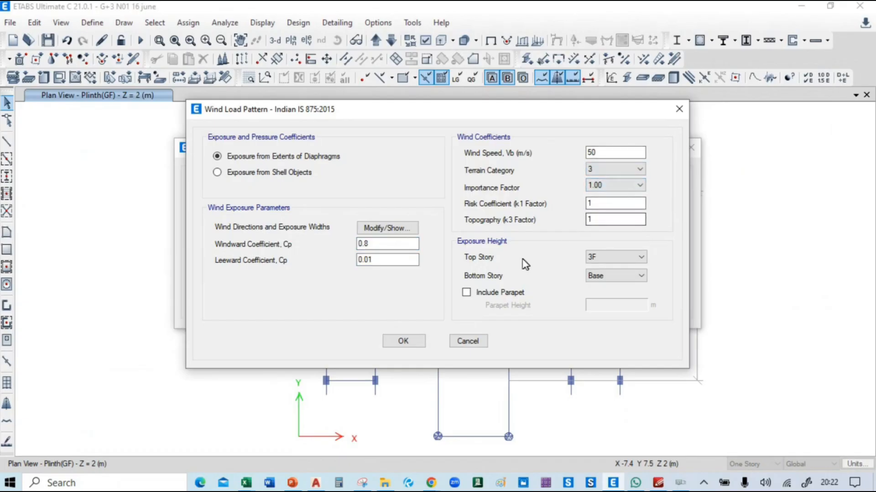
Step: Set WY's exposure height from bottom story Plinth(GF) to top story OHWT, including a 1.2 m parapet
left_click(636, 257)
left_click(621, 267)
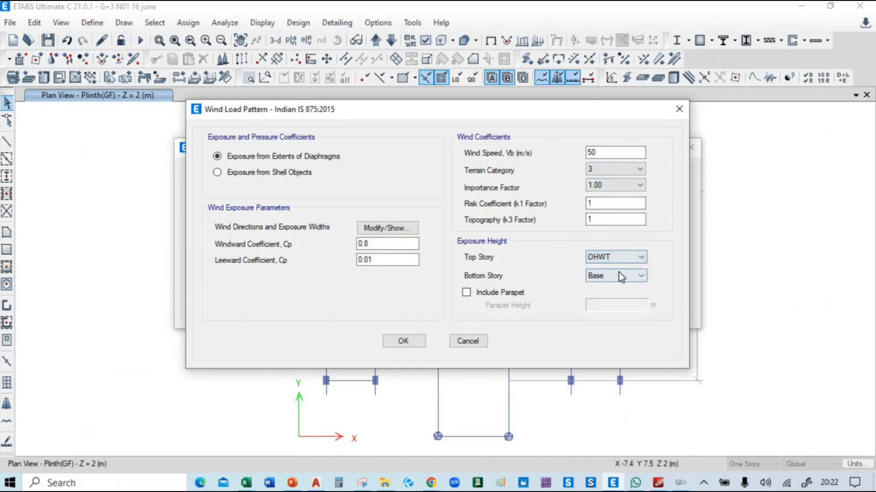
left_click(612, 277)
left_click(613, 339)
left_click(477, 296)
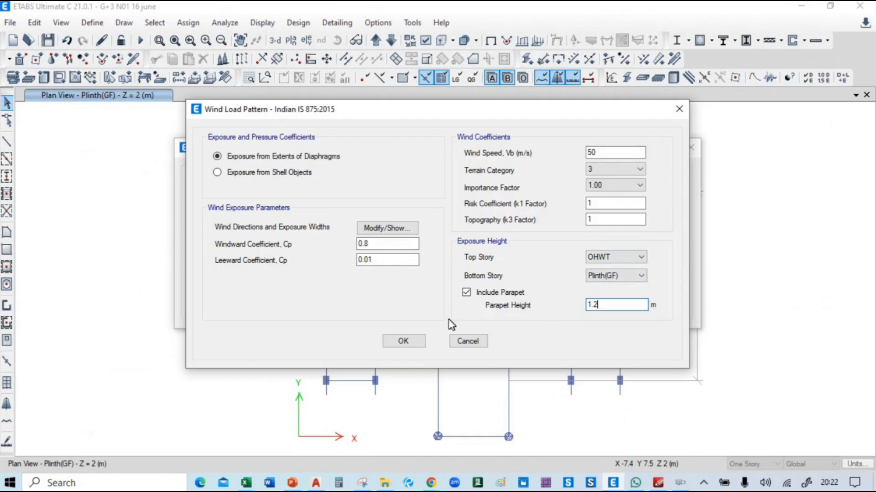
left_click(402, 341)
Step: Change the WX wind load pattern's bottom story to Plinth(GF)
left_click(230, 279)
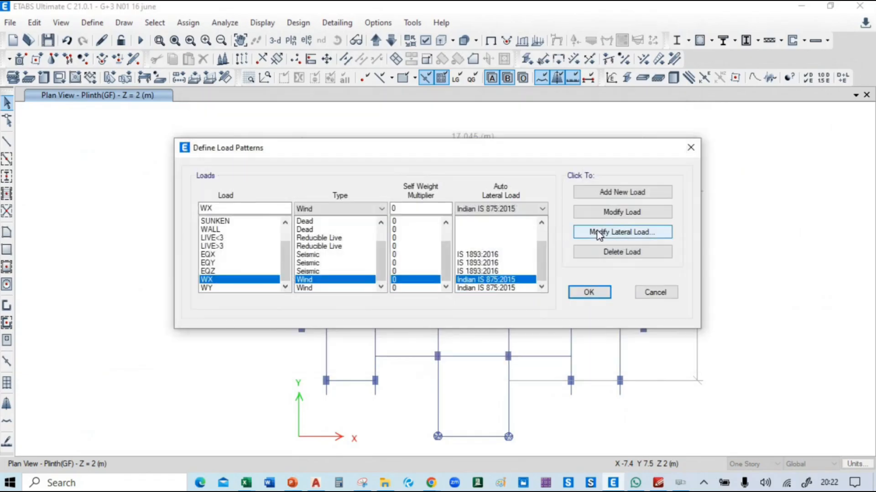
left_click(598, 232)
left_click(638, 276)
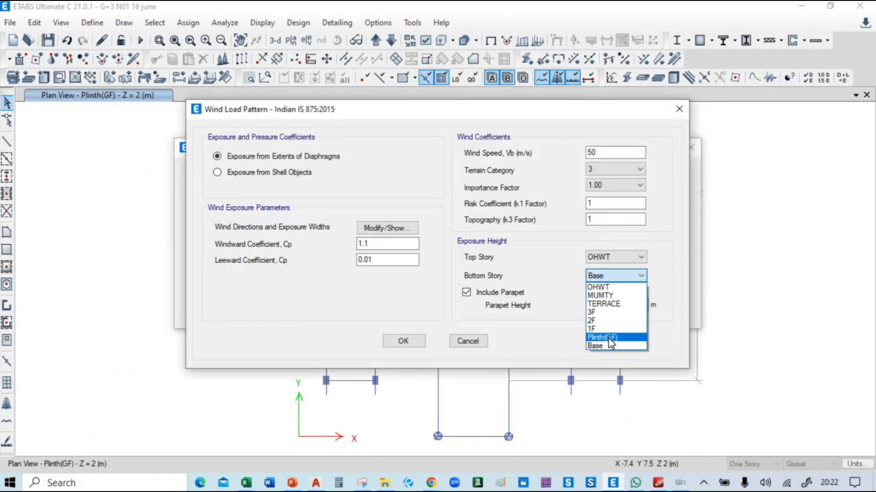
left_click(607, 342)
left_click(402, 341)
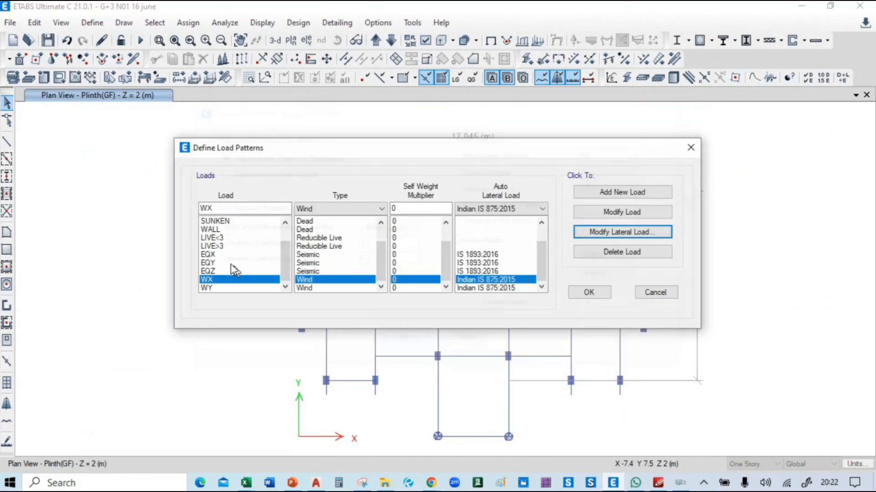
Step: Open the WY pattern's lateral load settings with the windward coefficient ready for editing
left_click(229, 288)
left_click(622, 232)
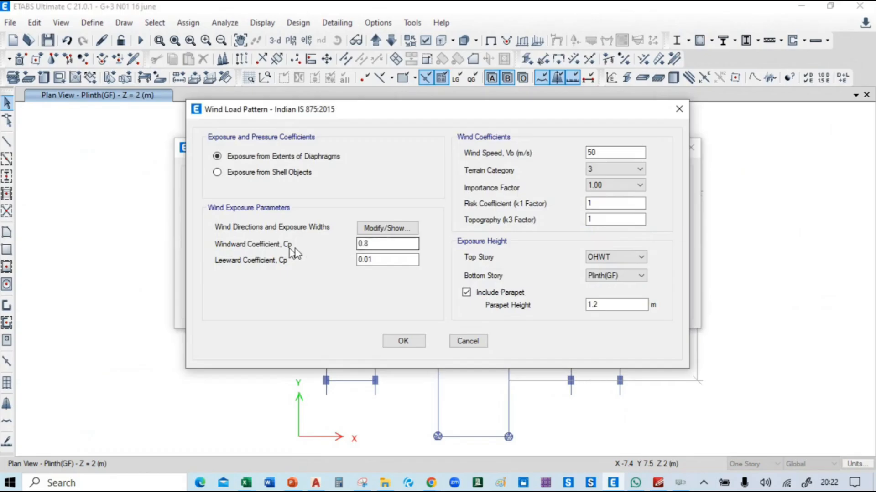
left_click(374, 245)
left_click_drag(373, 245, 352, 251)
Step: Switch to the 875_3 PDF and snip the Cf versus a/b chart together with the plan and elevation diagrams
key("alt+Tab")
key("alt+Tab")
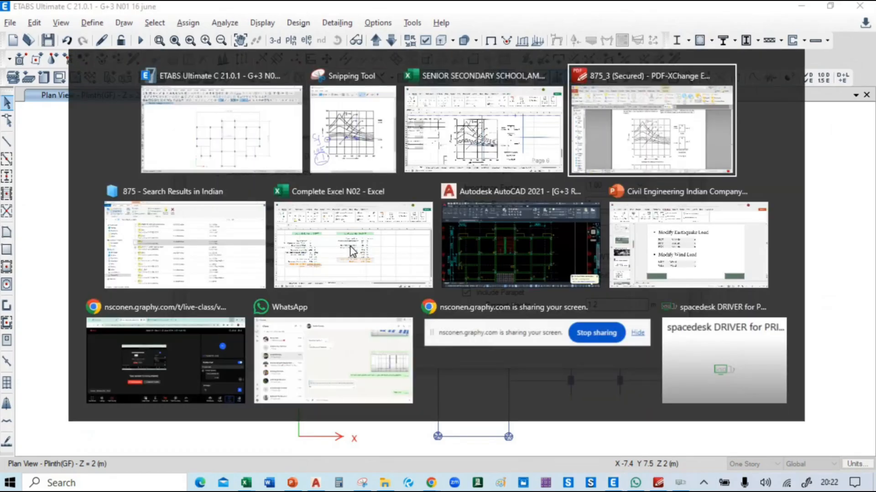
scroll(367, 240, "down", 3)
scroll(428, 276, "up", 3)
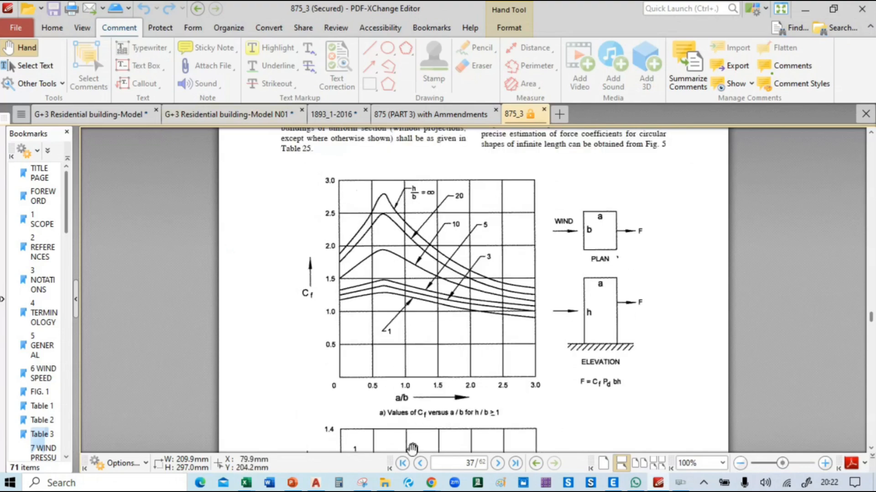
left_click(362, 482)
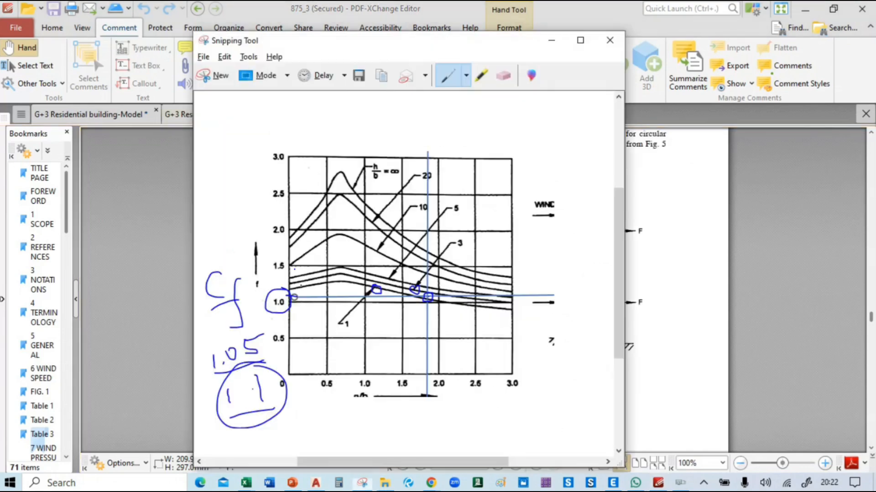
left_click(222, 81)
left_click_drag(251, 163, 704, 424)
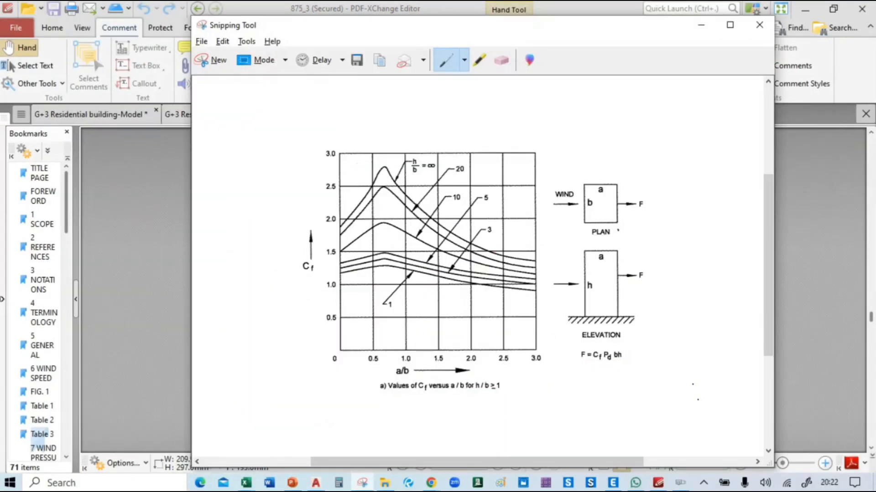
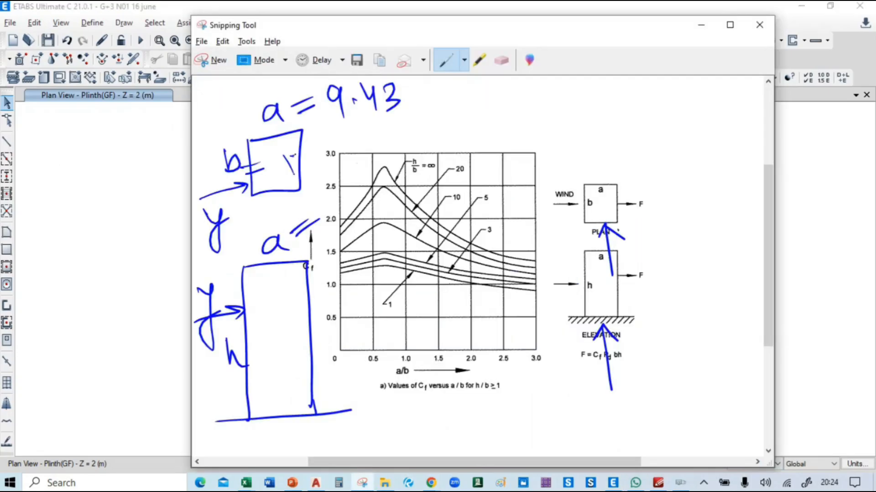
Step: Write b = 17.045 beside the Y-direction plan sketch, and circle and tick both the a = 9.43 and b dimensions
left_click_drag(359, 132, 362, 155)
mouse_move(377, 129)
left_mouse_down()
mouse_move(365, 149)
mouse_move(280, 200)
left_mouse_up()
mouse_move(415, 94)
left_mouse_down()
mouse_move(401, 91)
mouse_move(477, 96)
left_mouse_up()
left_click_drag(401, 137, 447, 132)
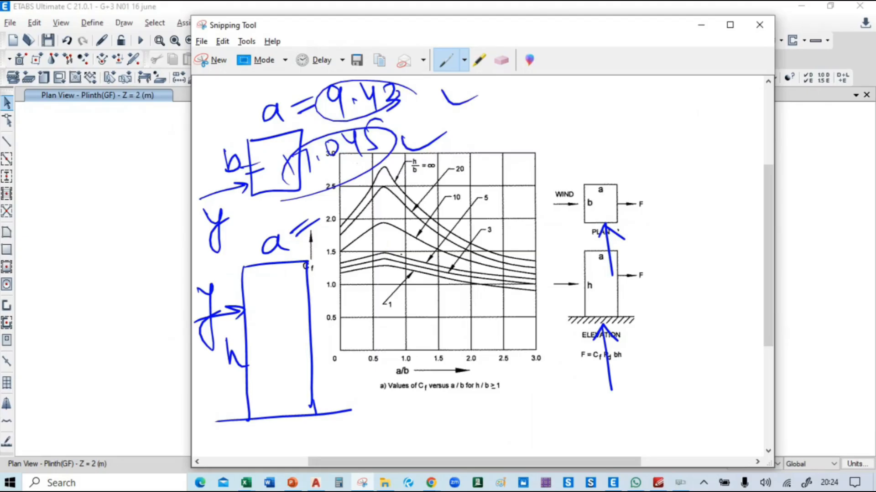
Step: Switch to the SENIOR SECONDARY SCHOOL workbook and review the Y-direction a/b and h/b ratios
mouse_move(246, 483)
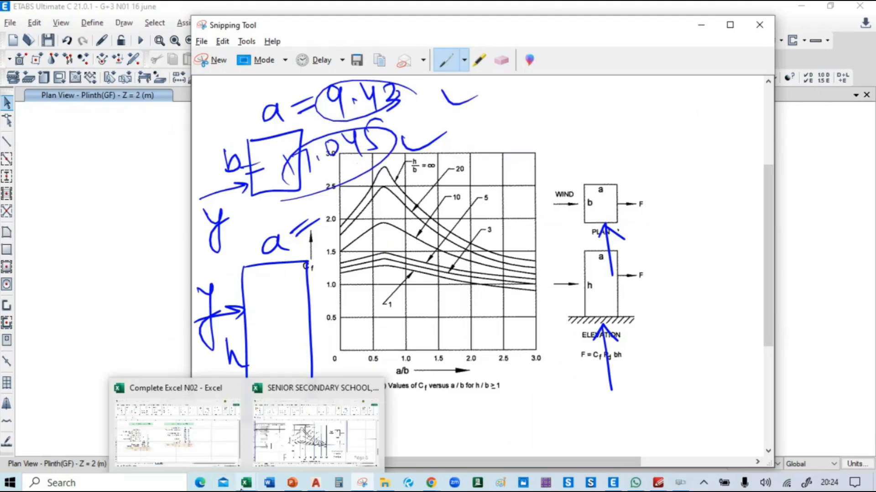
left_click(299, 428)
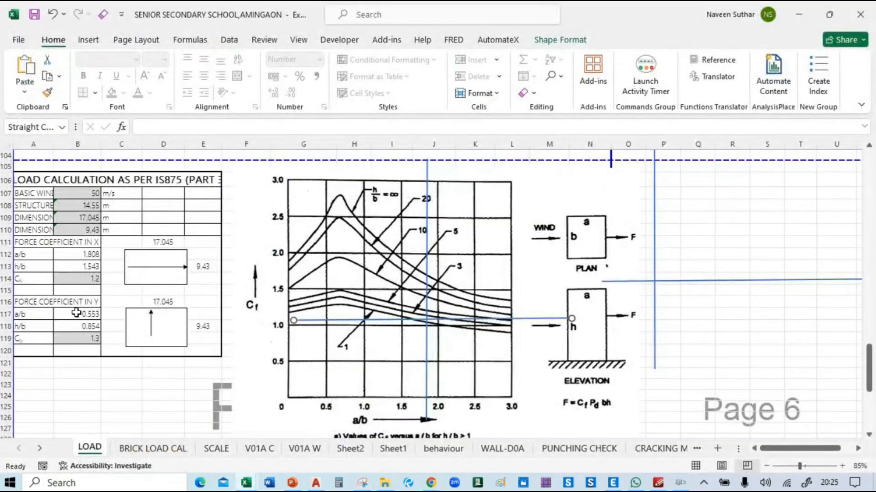
Step: Move the horizontal guide line off the upper Cf chart and shift the vertical guide line to an a/b of about 1.7
left_click(76, 313)
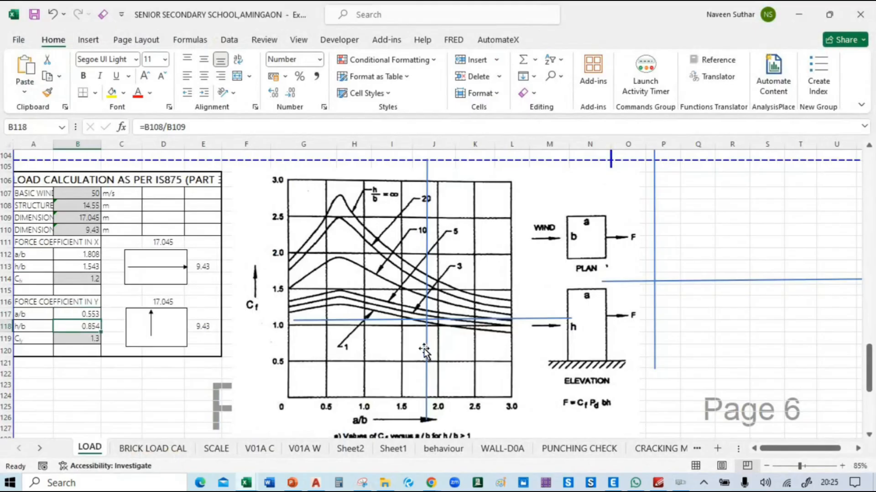
left_click_drag(451, 316, 680, 248)
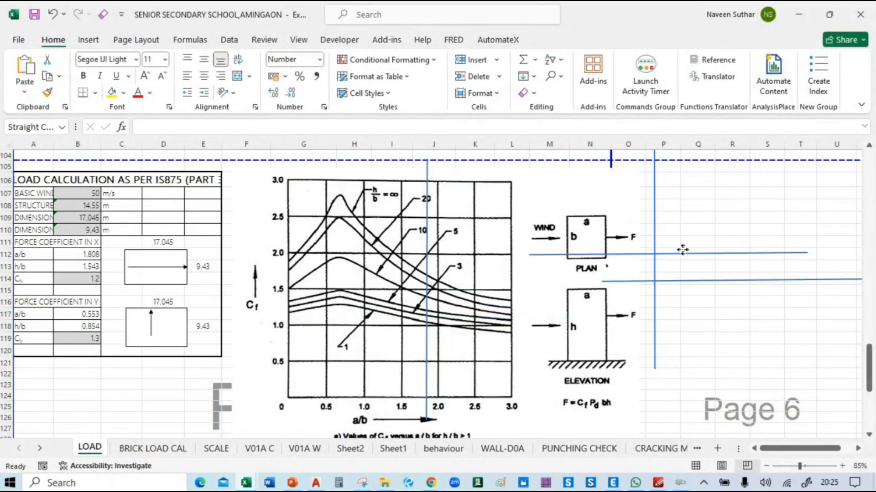
left_click(425, 354)
left_click_drag(425, 354, 414, 342)
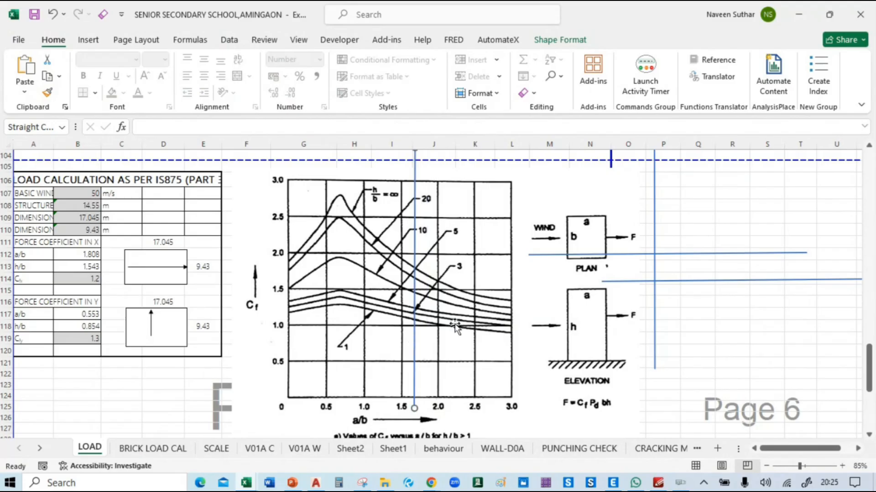
Step: Examine the Y-direction h/b ratio in B118 against the h/b conditions of the upper and lower Cf charts
scroll(455, 325, "down", 2)
scroll(455, 325, "down", 2)
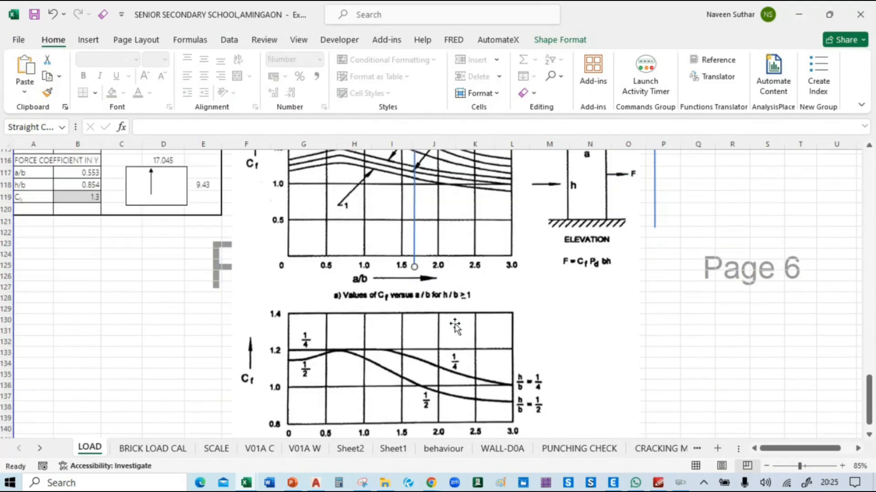
scroll(455, 325, "up", 1)
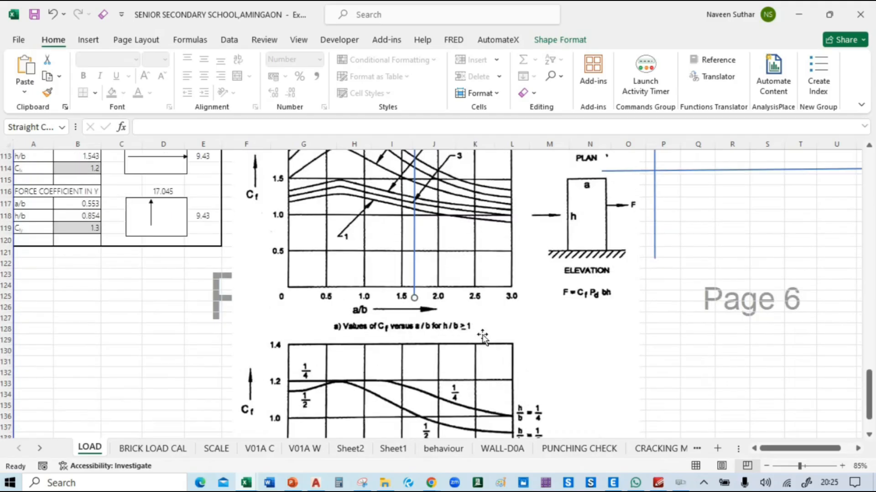
scroll(481, 338, "up", 2)
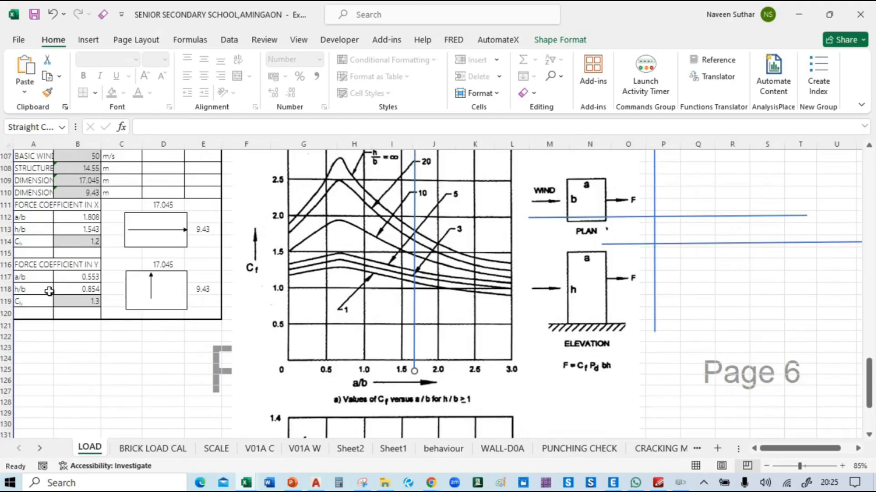
left_click(81, 291)
scroll(412, 299, "down", 4)
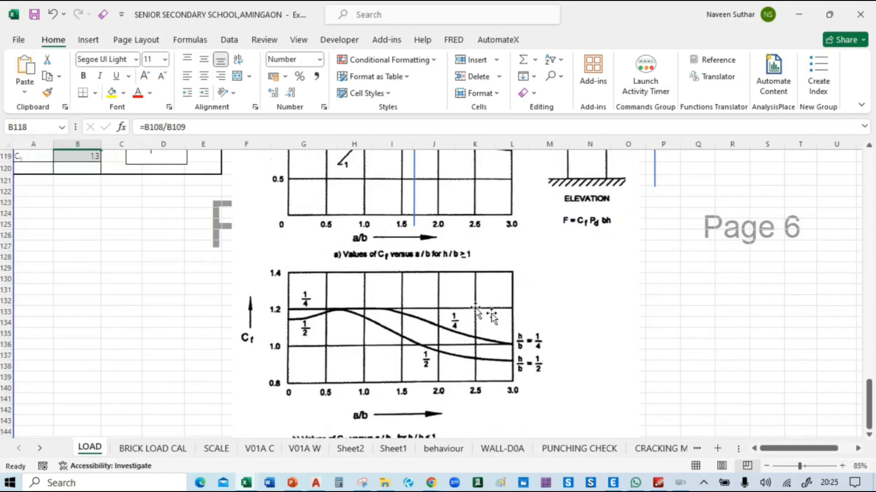
scroll(264, 315, "up", 2)
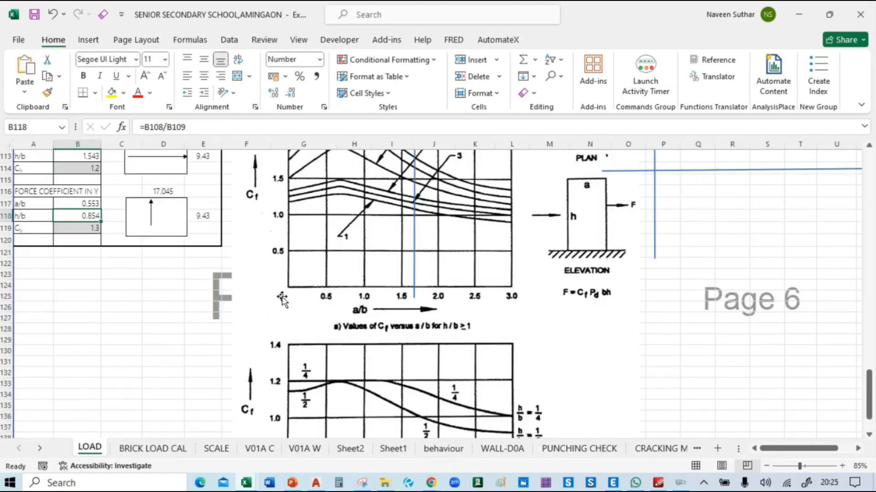
scroll(282, 300, "down", 2)
Step: Move the vertical guide line down across the lower Cf chart at an a/b of about 0.75
left_click_drag(412, 189, 360, 368)
scroll(448, 334, "up", 1)
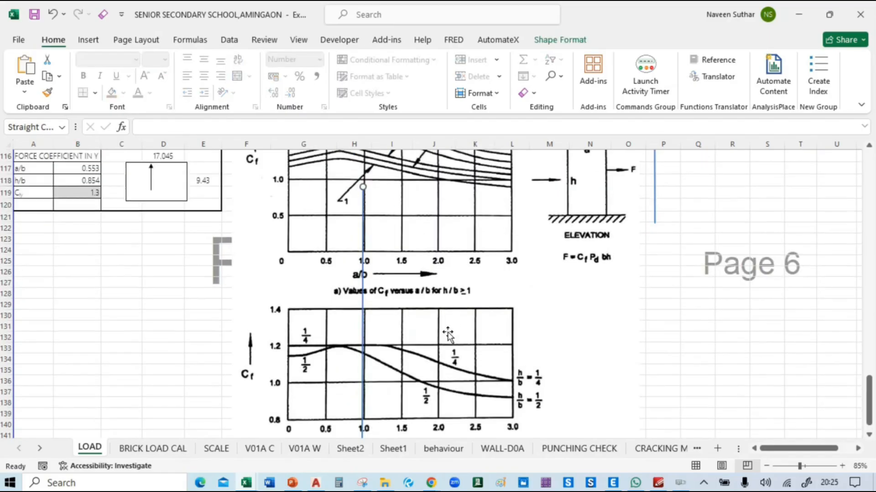
scroll(447, 334, "down", 1)
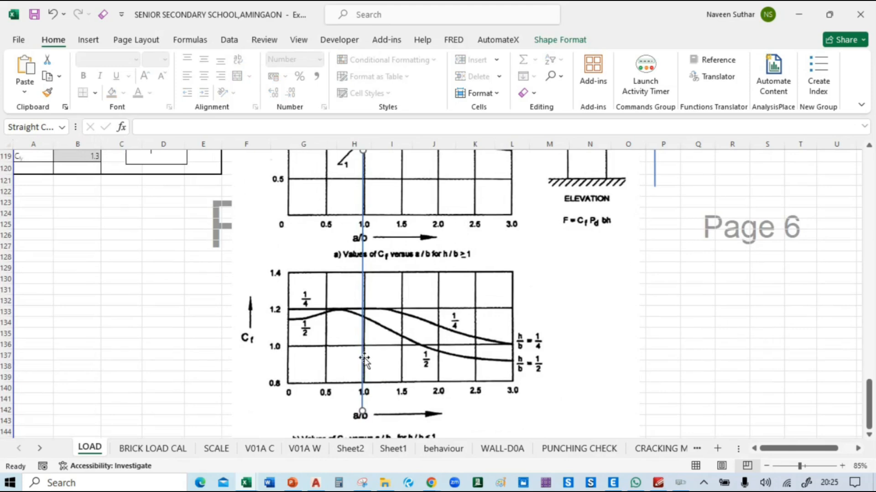
left_click_drag(364, 361, 345, 355)
scroll(384, 344, "up", 2)
scroll(378, 346, "down", 2)
scroll(365, 353, "down", 1)
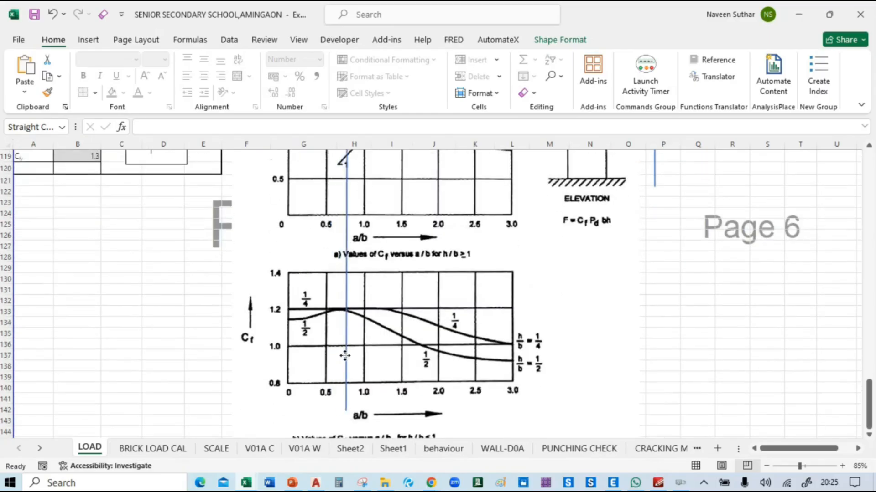
Step: Bring the horizontal guide line onto the lower Cf chart, just above the 1.2 gridline
scroll(345, 358, "up", 4)
left_click_drag(593, 216, 326, 336)
scroll(465, 242, "down", 2)
scroll(433, 255, "down", 1)
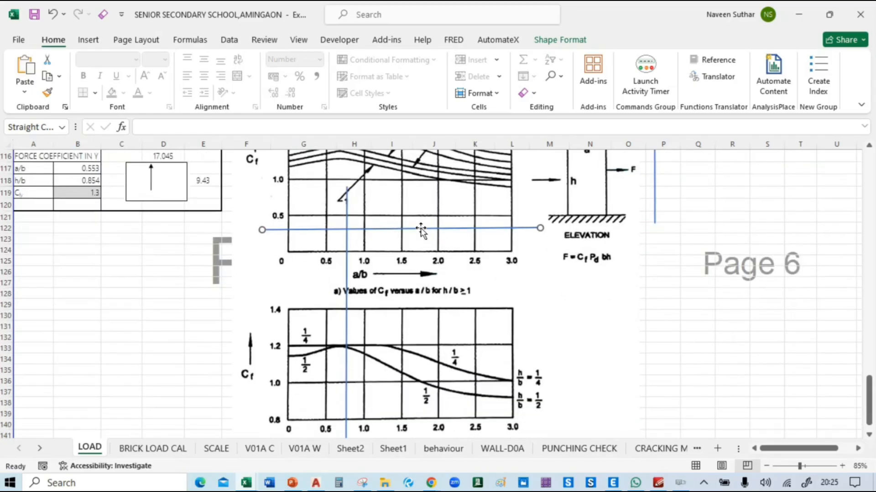
left_click_drag(420, 229, 424, 349)
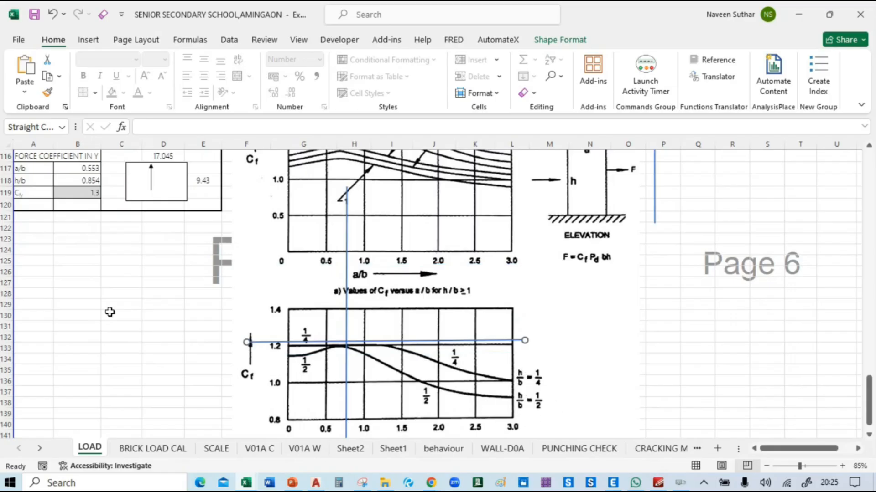
scroll(157, 281, "up", 1)
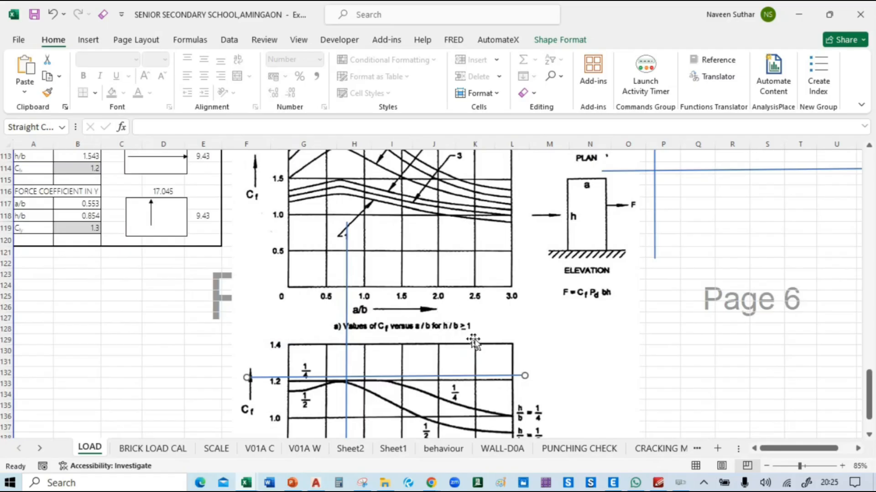
scroll(96, 278, "up", 1)
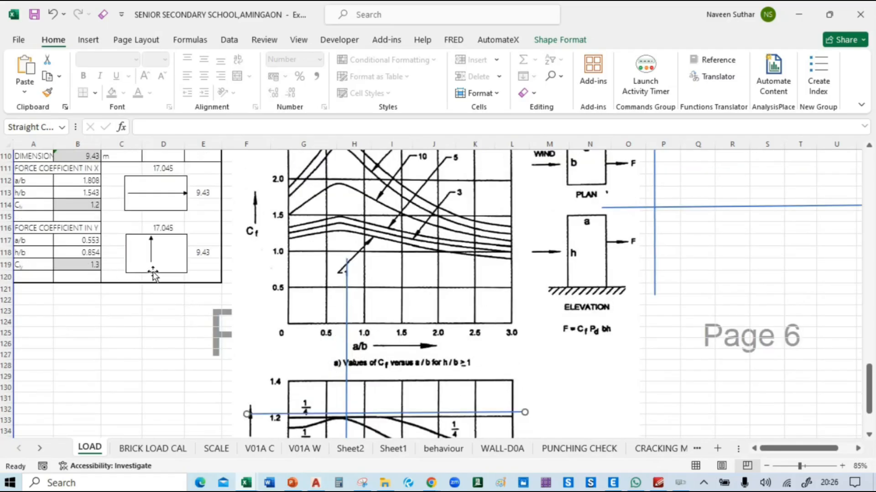
scroll(153, 274, "down", 3)
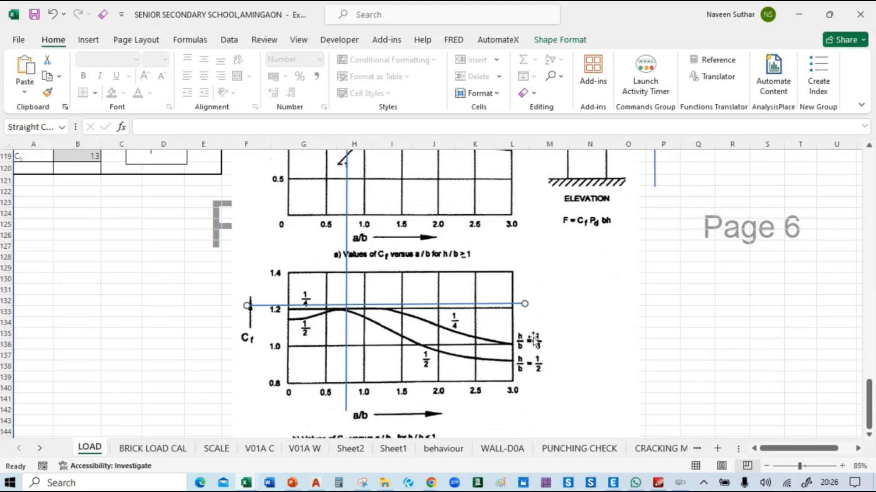
Step: Lower the horizontal guide line to the end of the h/b = 1/2 curve and check the chart's h/b < 1 condition
left_click_drag(406, 306, 406, 367)
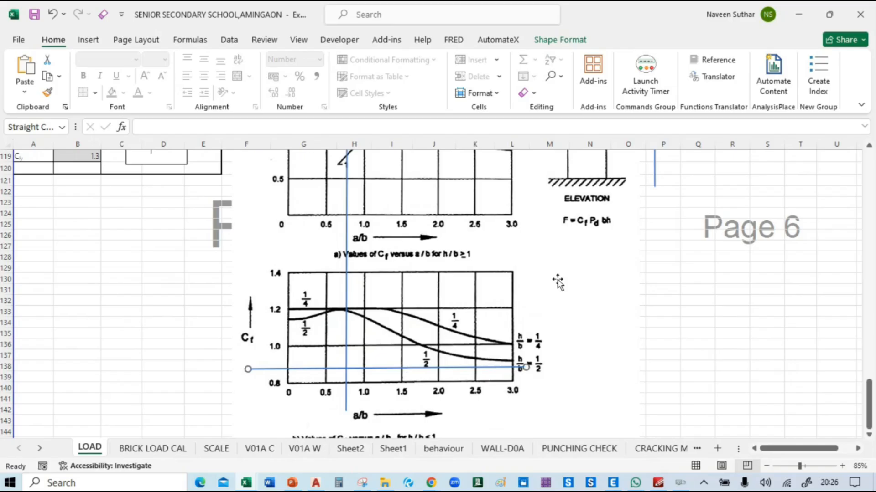
scroll(557, 281, "up", 1)
scroll(558, 283, "up", 1)
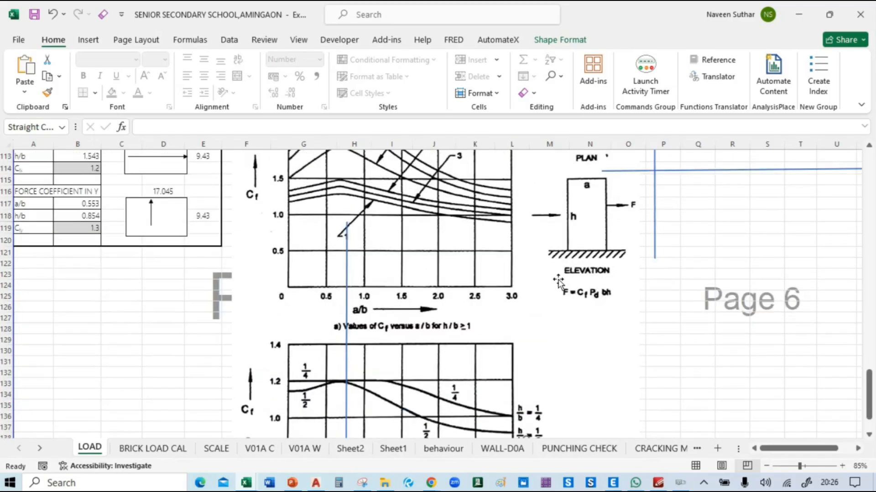
scroll(525, 286, "down", 3)
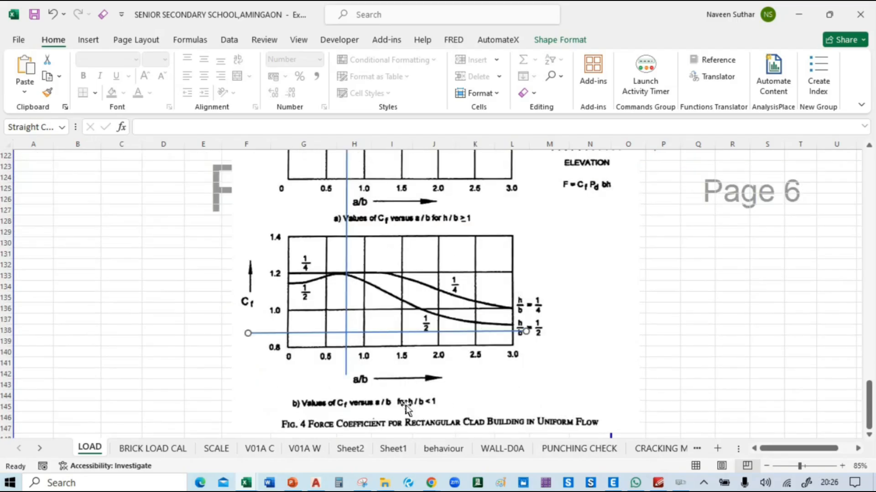
scroll(453, 397, "up", 3)
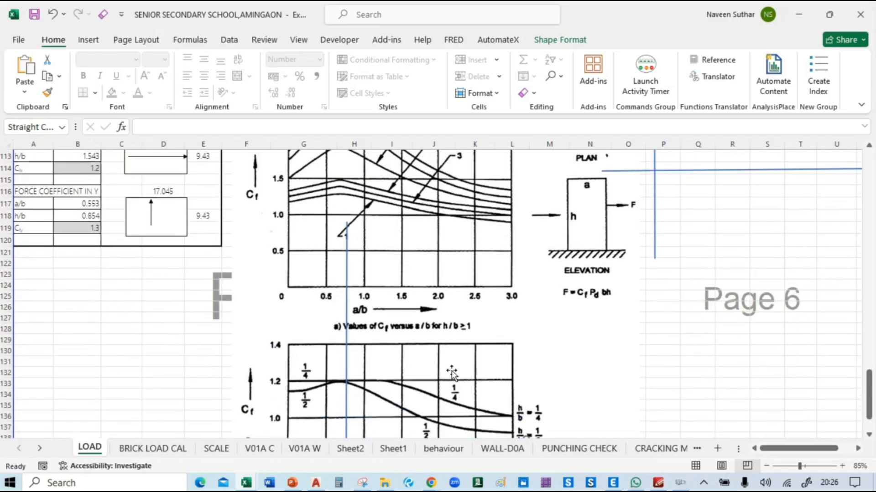
scroll(451, 373, "down", 2)
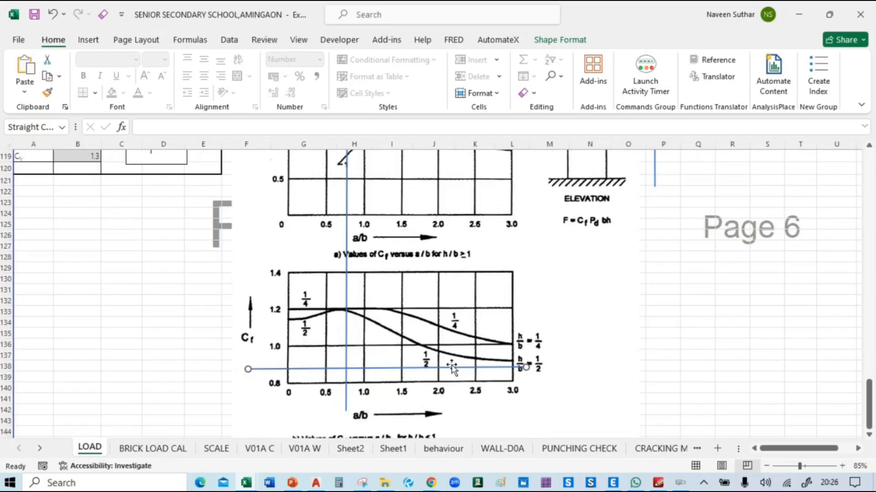
Step: Raise the horizontal guide line on the lower chart to a Cf of about 1.15 and shift it across the Cf axis
left_click_drag(451, 367, 452, 367)
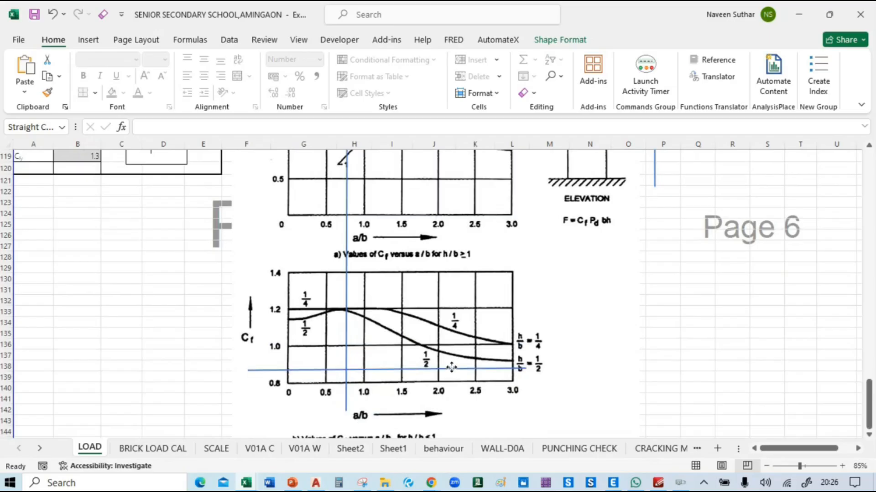
left_click_drag(451, 367, 459, 321)
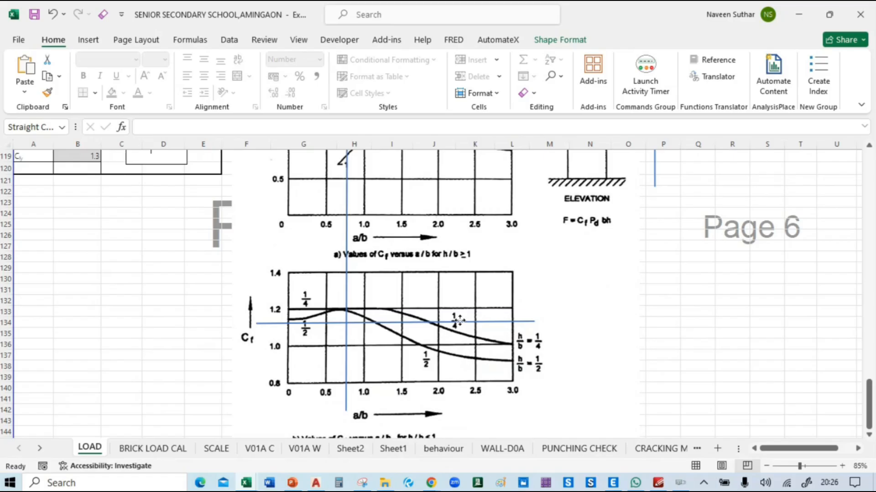
left_click_drag(458, 321, 386, 319)
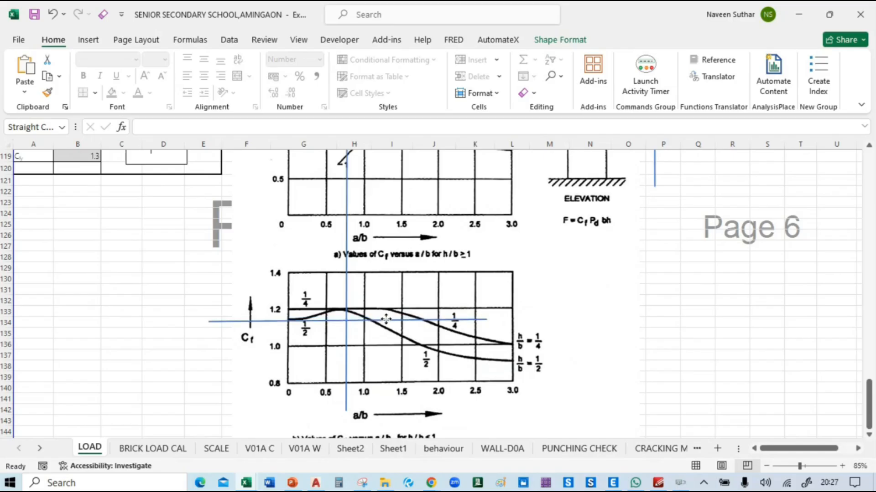
left_click_drag(386, 319, 386, 319)
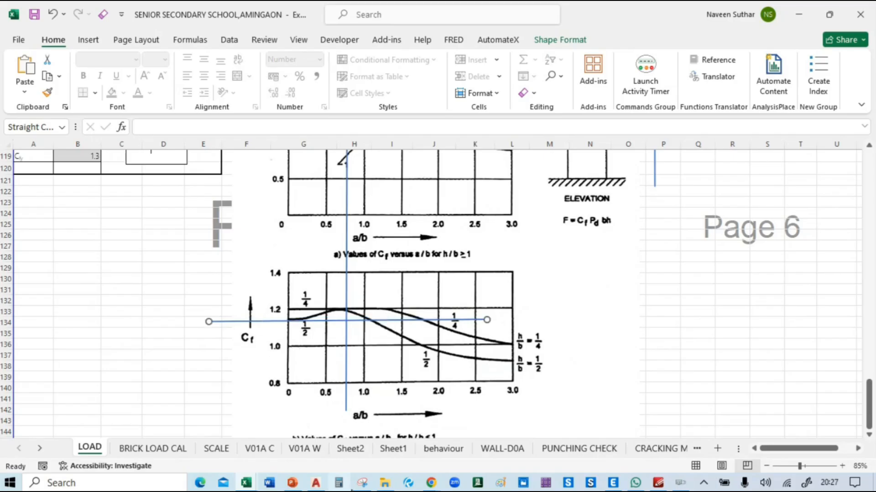
mouse_move(361, 482)
left_click(358, 428)
left_click(215, 60)
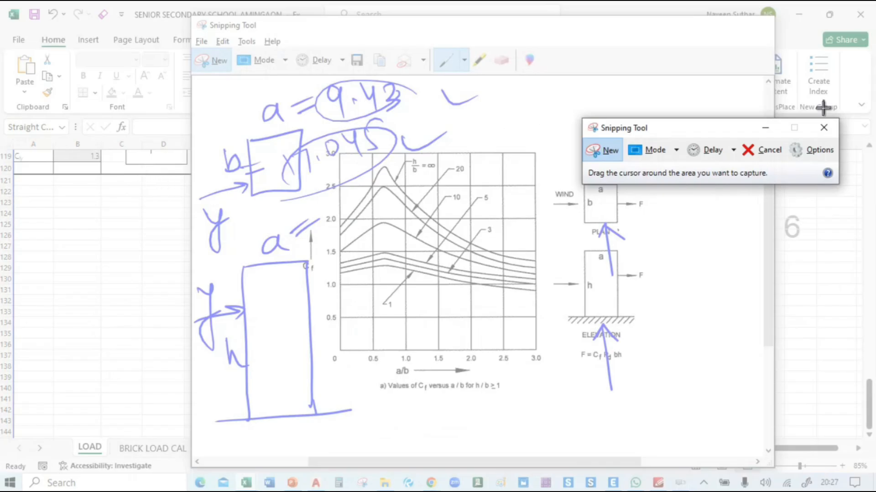
left_click(823, 127)
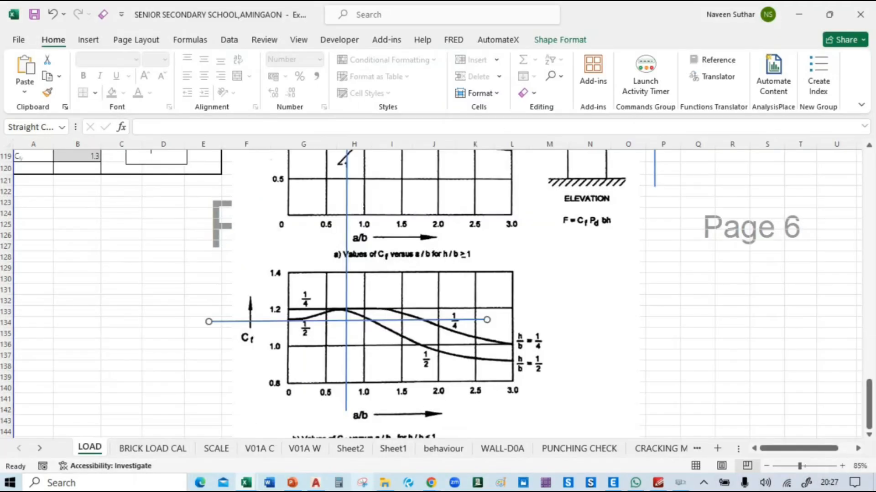
Step: Snip the lower Cf chart with Snipping Tool and handwrite 0.5 and 0.8 beside the h/b labels and a circled 1.15 near the Cf axis
left_click(361, 484)
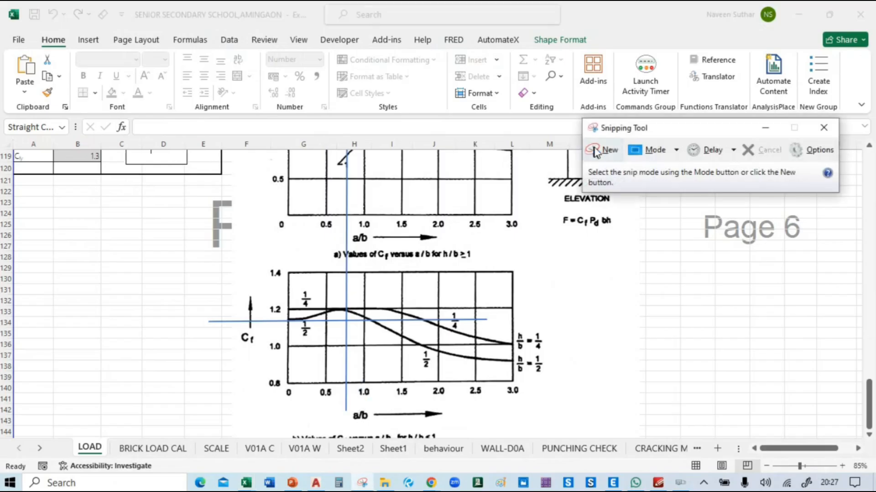
key("ctrl+n")
left_click_drag(180, 238, 586, 431)
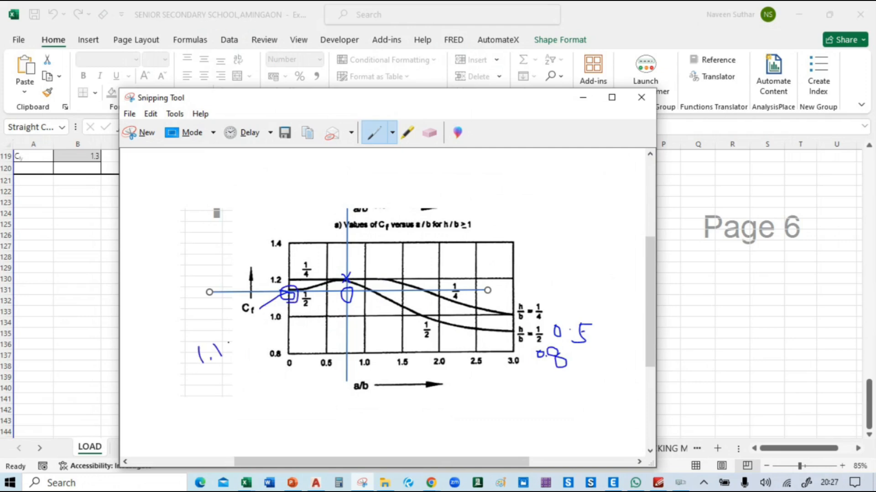
mouse_move(250, 324)
left_mouse_down()
mouse_move(306, 365)
mouse_move(260, 358)
left_mouse_up()
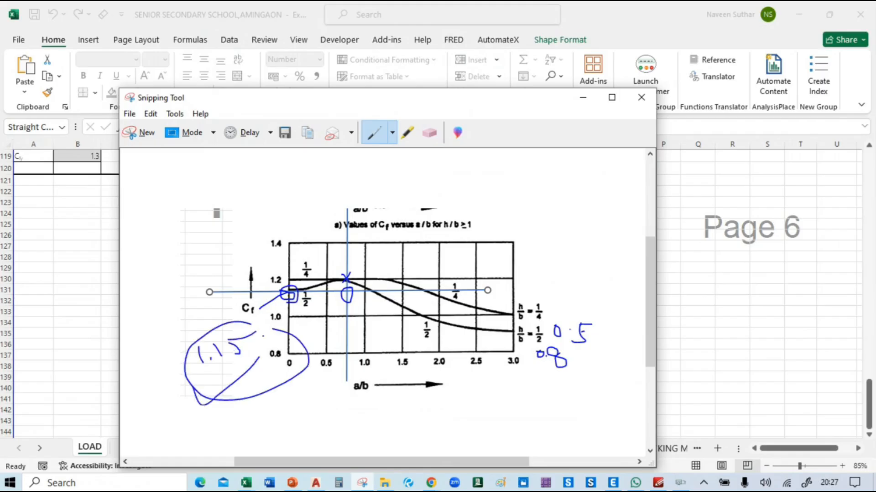
Step: Switch to the ETABS model and open the lateral load settings of the WY wind load pattern
key("alt+Tab")
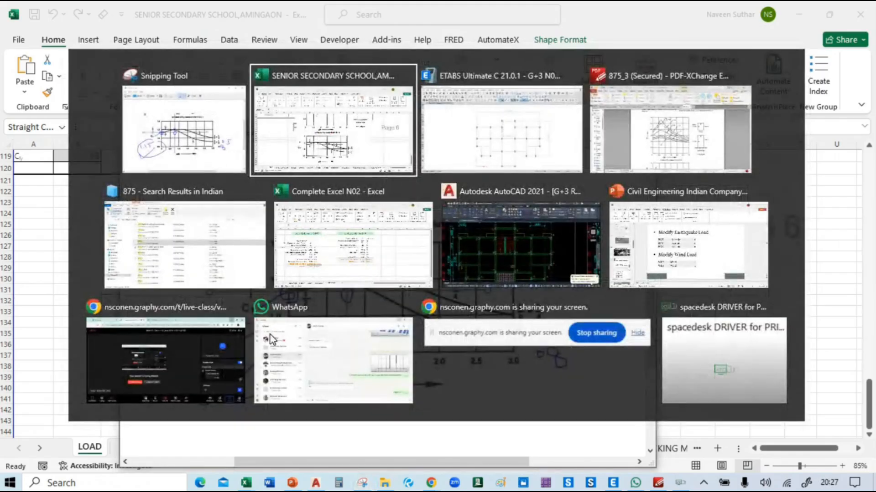
key("alt+Tab")
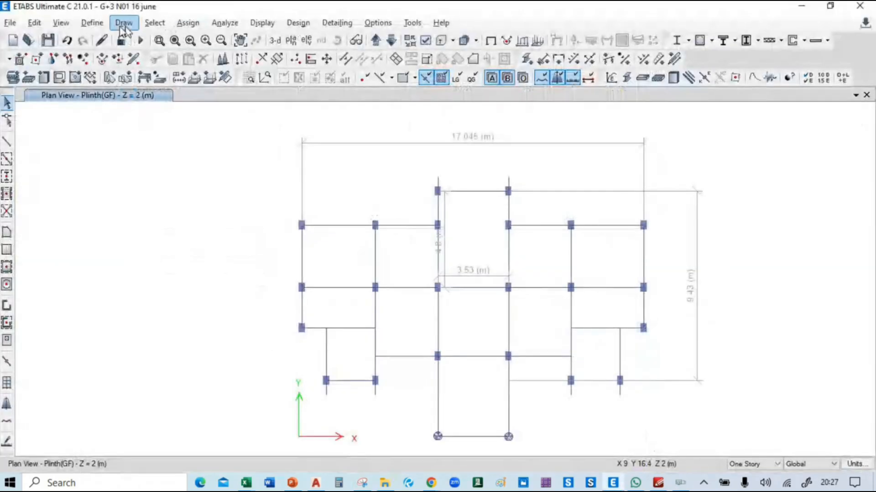
left_click(92, 23)
left_click(144, 294)
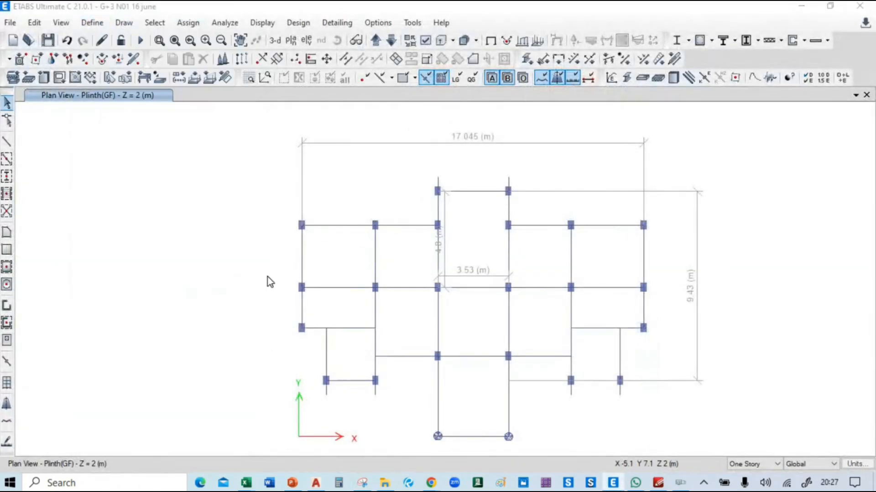
left_click(220, 280)
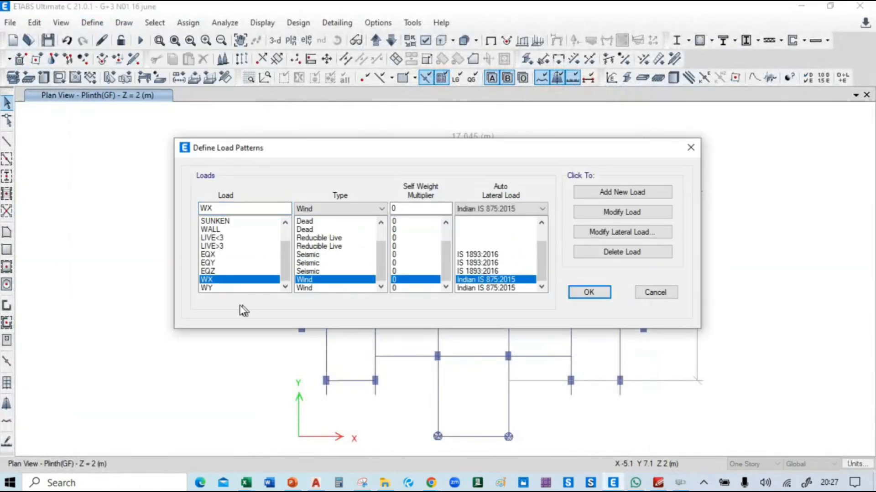
left_click(230, 289)
left_click(596, 233)
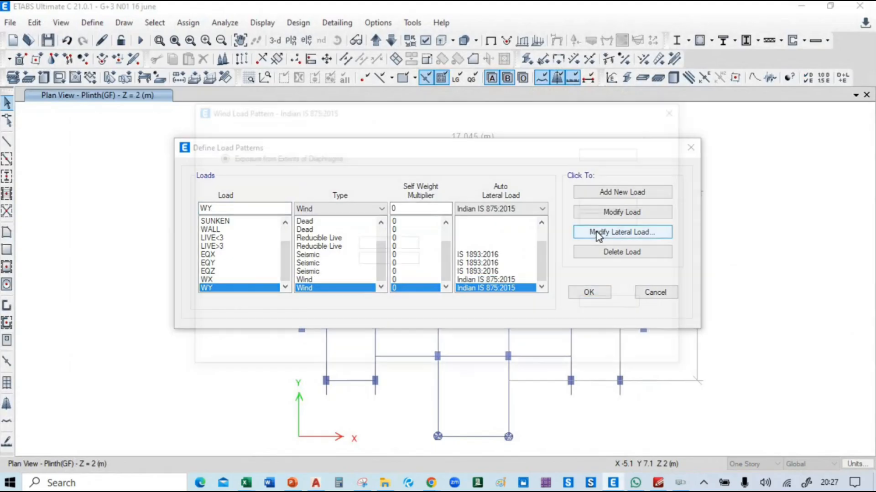
Step: Set the windward coefficient Cp of the WY wind load pattern to 1.15 and accept the load pattern definitions
double_click(365, 245)
type("1.15")
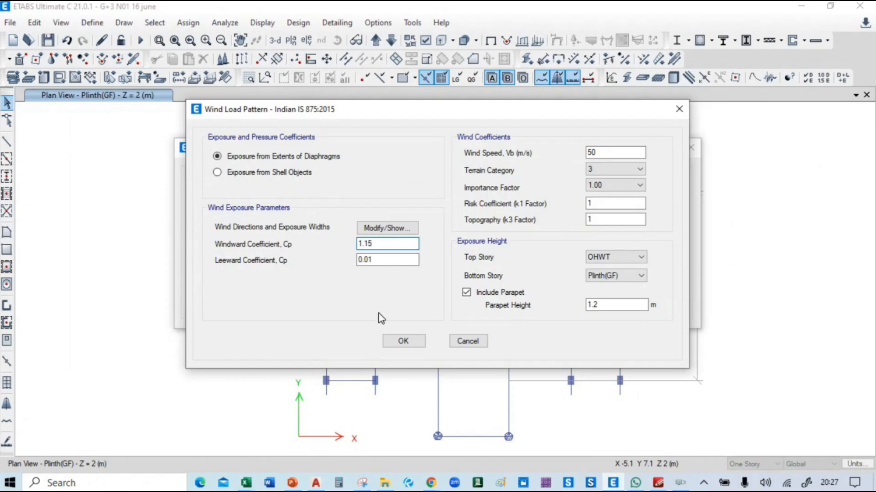
left_click(403, 341)
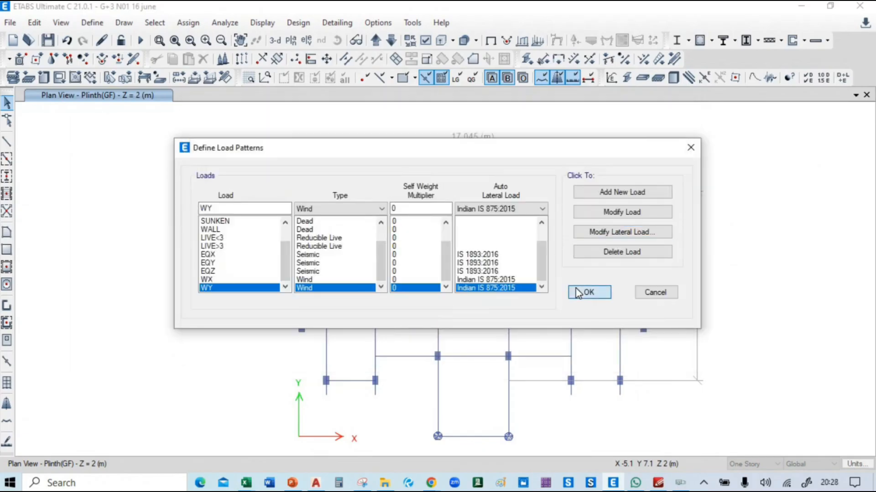
left_click(588, 292)
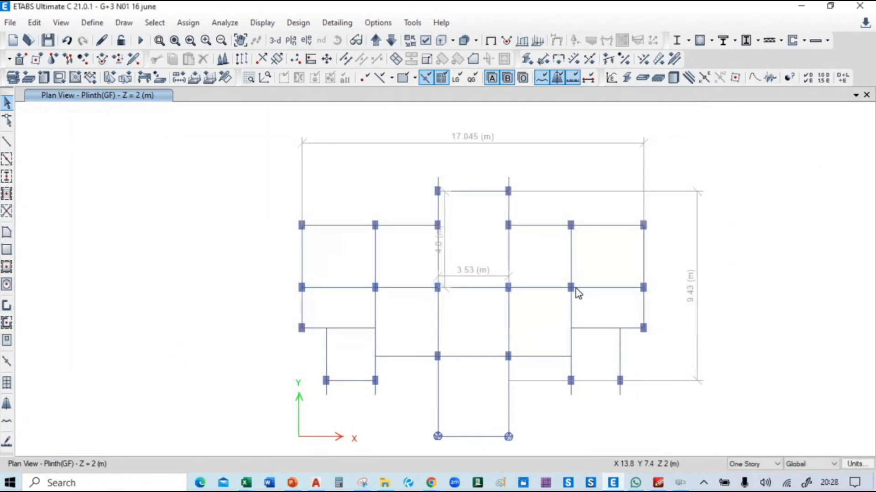
Step: Switch the model to the 3-D view and show all objects
left_click(275, 40)
right_click(209, 188)
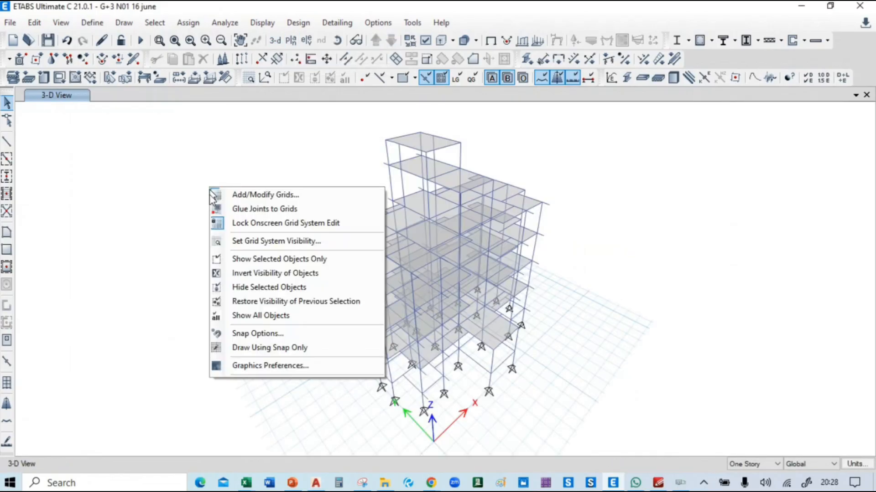
left_click(262, 315)
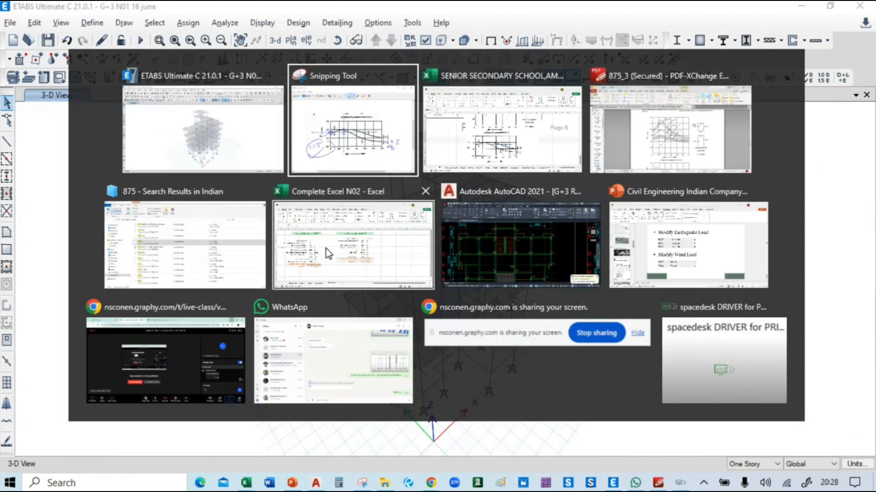
Step: Switch to the PowerPoint presentation and review the Stiffness modifiers slides for the shear wall and beam
left_click(681, 233)
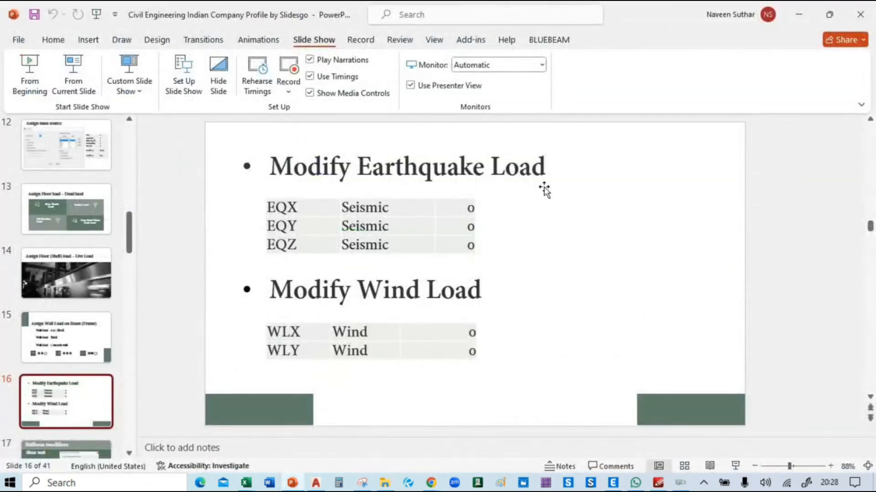
scroll(544, 190, "down", 1)
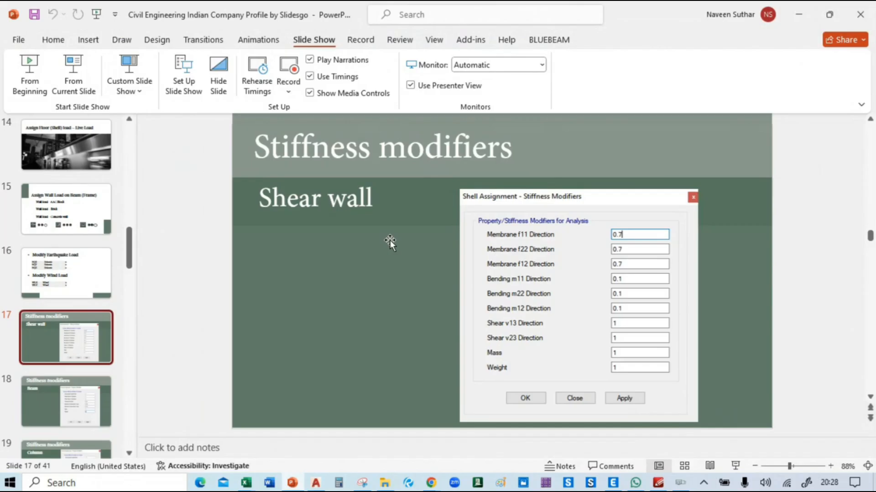
key("alt+Tab")
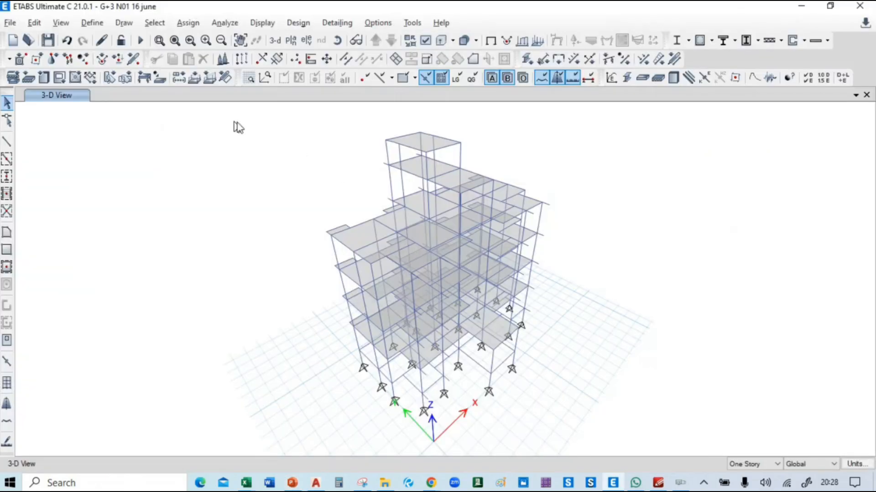
key("alt+Tab")
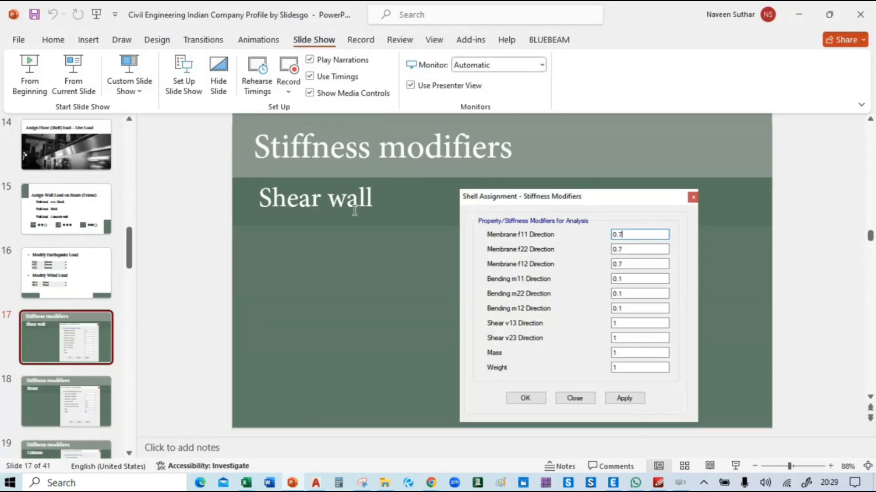
scroll(354, 210, "down", 1)
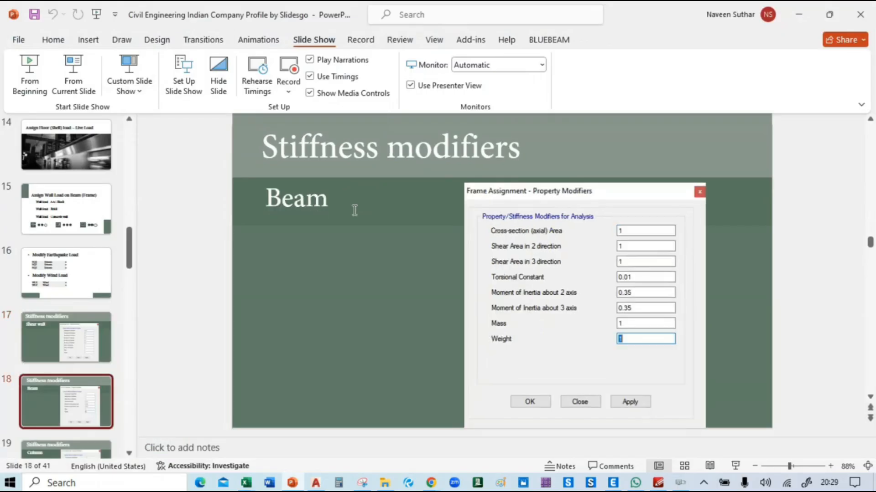
Step: Return to ETABS and select all beams in the model by object type
key("alt+Tab")
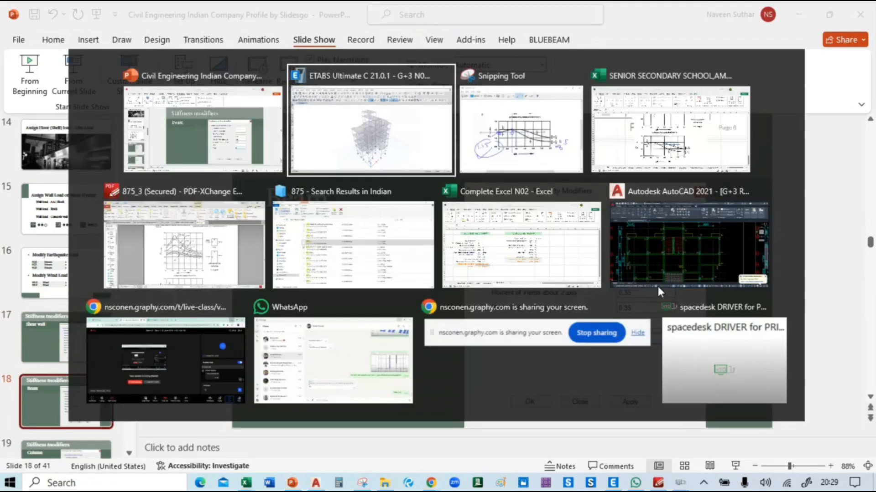
left_click(155, 22)
mouse_move(174, 40)
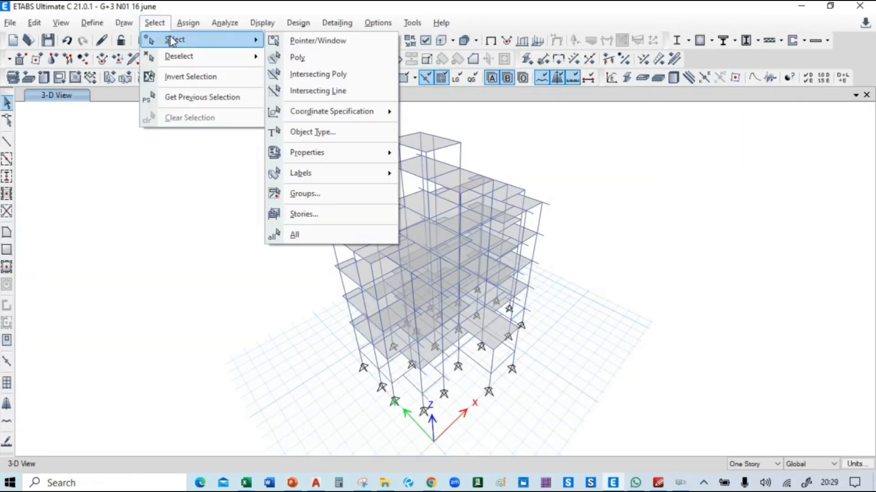
left_click(332, 137)
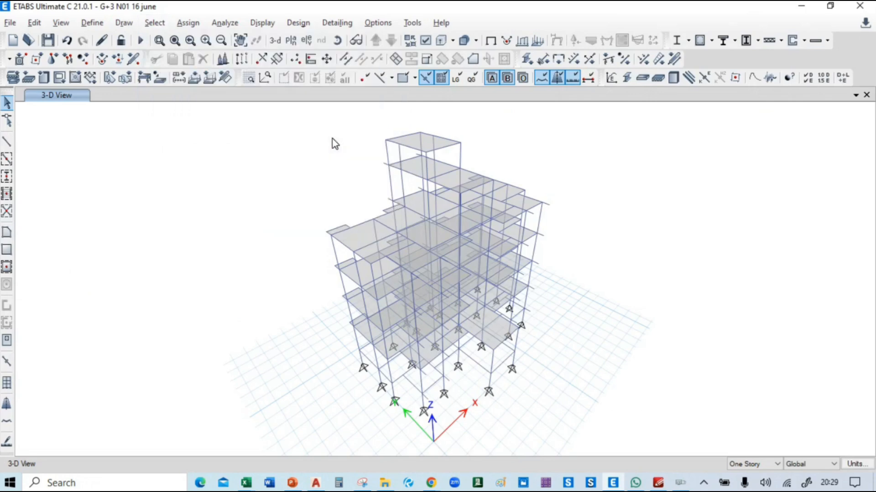
left_click(112, 164)
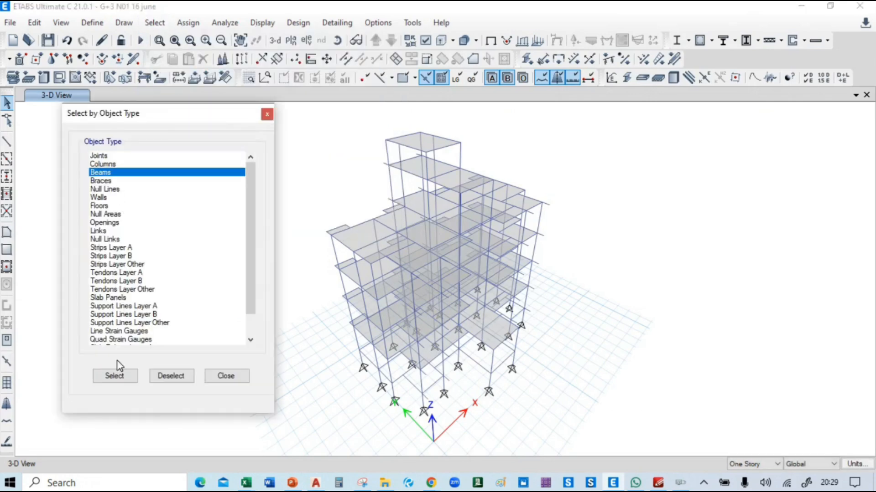
left_click(117, 375)
left_click(224, 375)
Step: Open the frame property modifiers for the selected beams and set the torsional constant to 0.01, checking against the Beam slide in PowerPoint
left_click(188, 23)
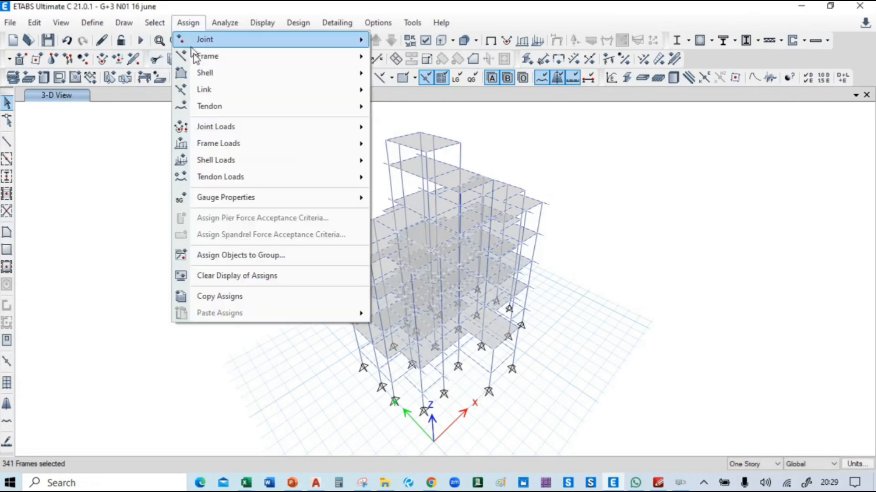
mouse_move(227, 87)
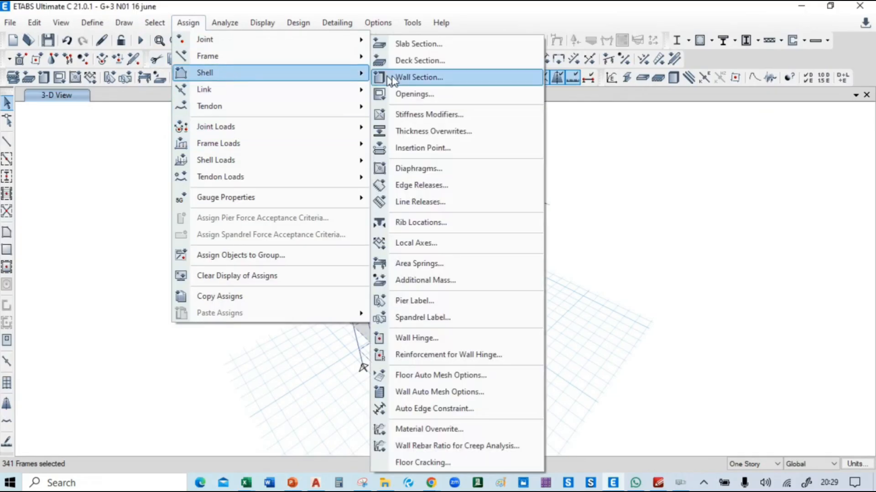
mouse_move(266, 58)
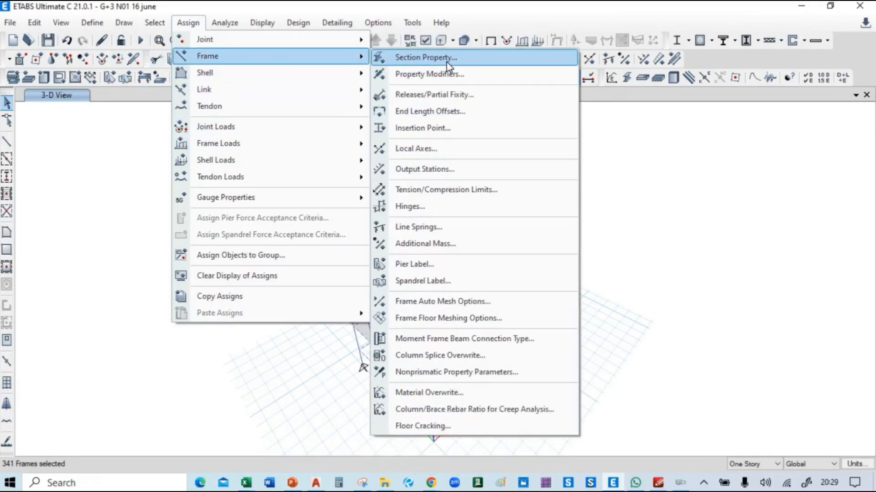
left_click(445, 74)
left_click_drag(420, 121, 165, 119)
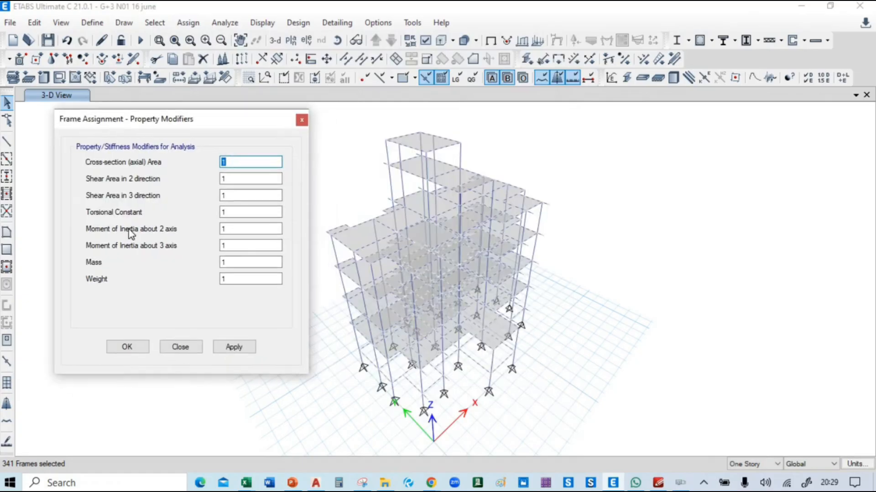
double_click(227, 212)
type("0")
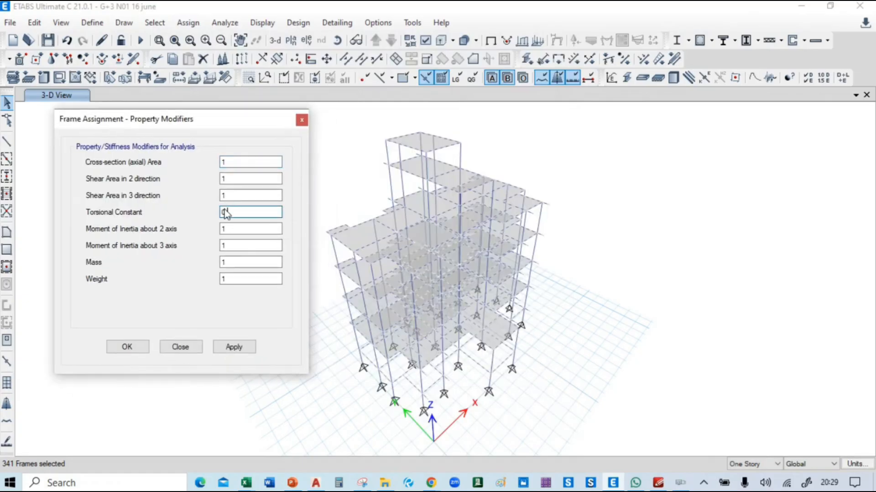
key("alt+Tab")
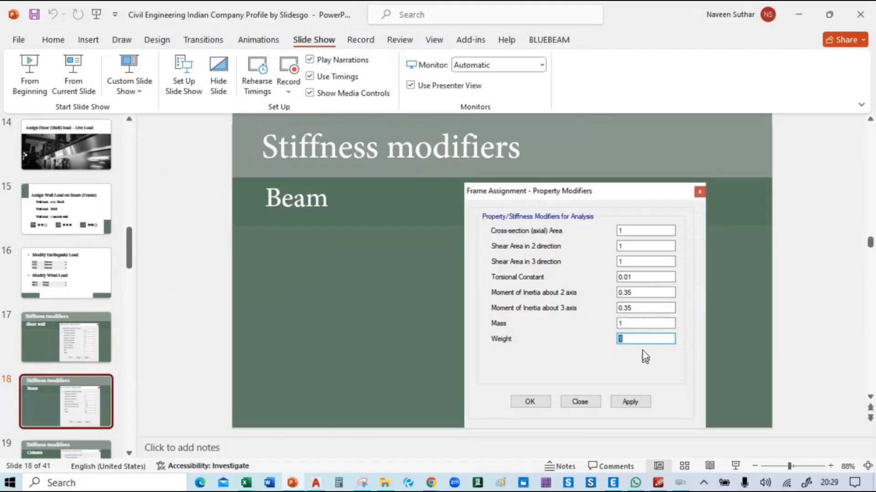
key("alt+Tab")
Step: Set the beams' moment of inertia modifiers about the 2 and 3 axes to 0.35 and apply the property modifiers
key("Tab")
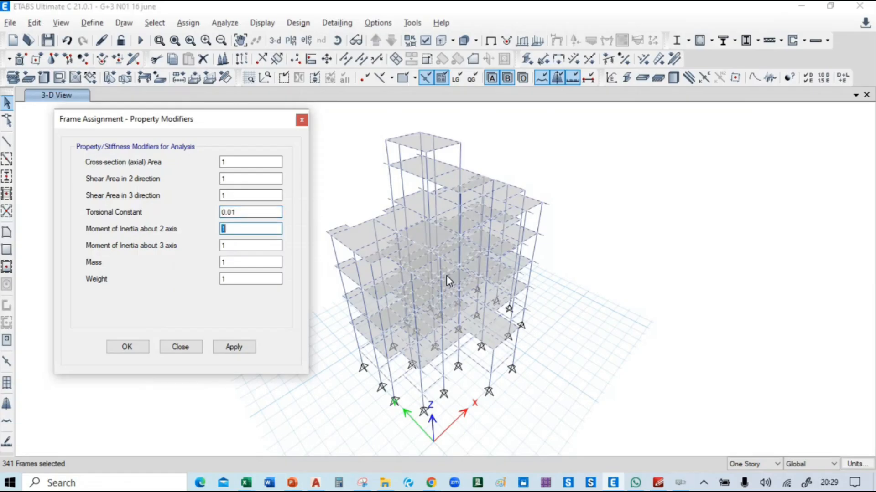
type("0.35")
key("Tab")
type("0.35")
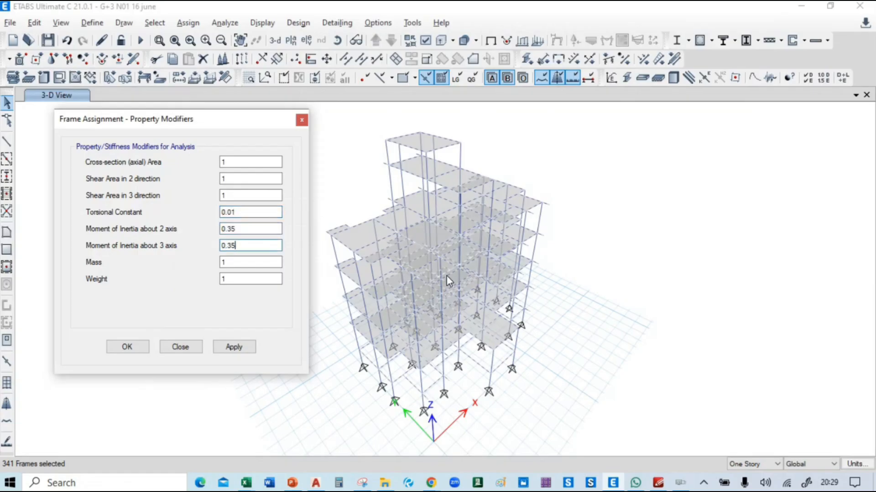
left_click(233, 347)
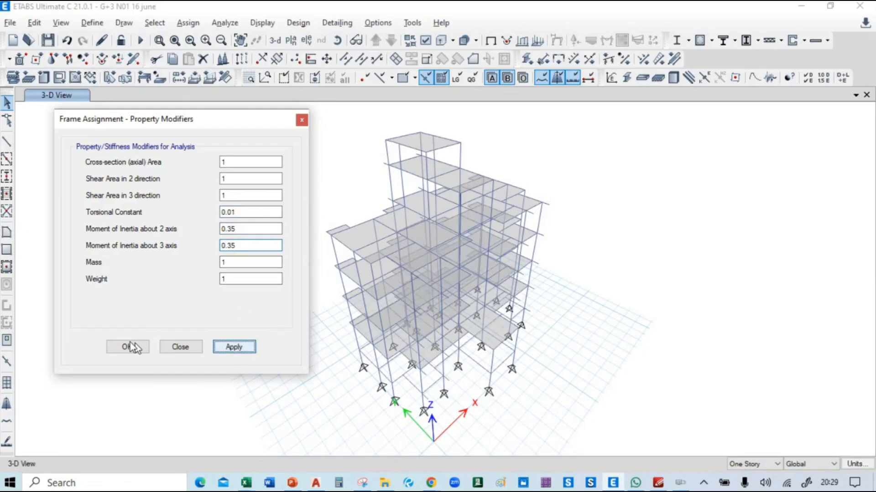
left_click(123, 345)
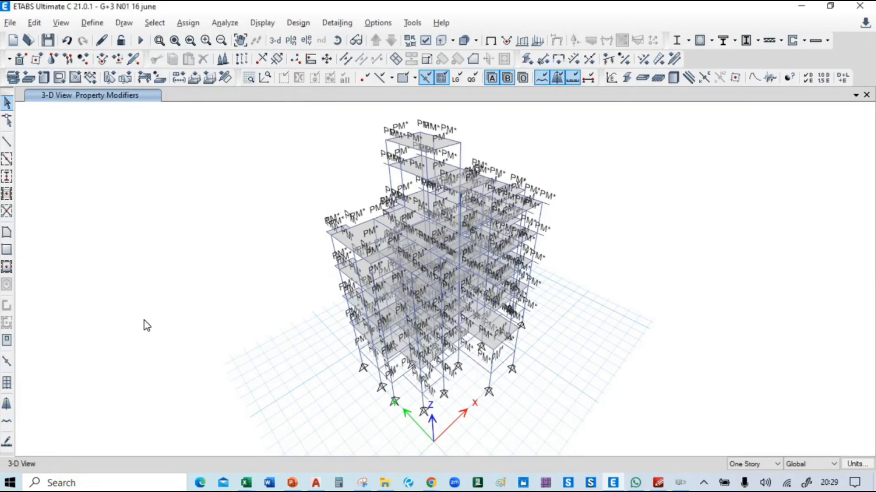
Step: Select all columns in the model by object type
left_click(154, 23)
left_click(321, 135)
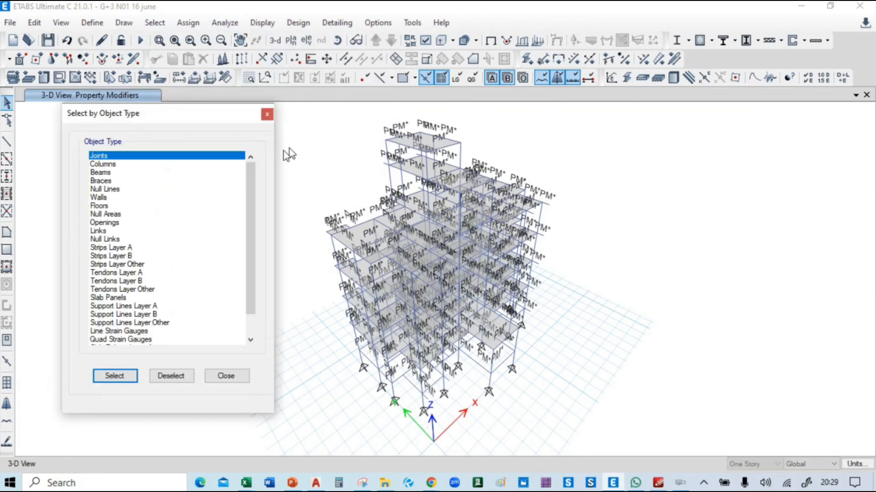
left_click(131, 164)
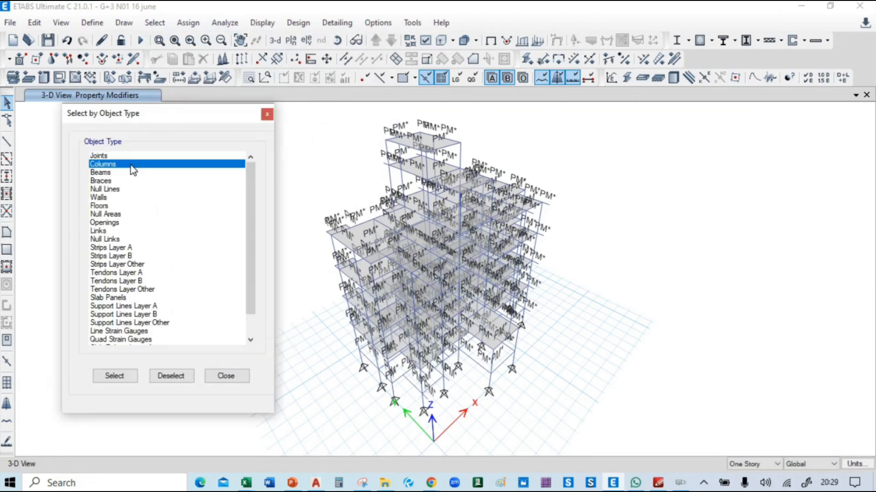
left_click(114, 377)
left_click(219, 380)
Step: Open the frame property modifiers for the selected columns and check the Column stiffness modifiers slide in PowerPoint
left_click(187, 25)
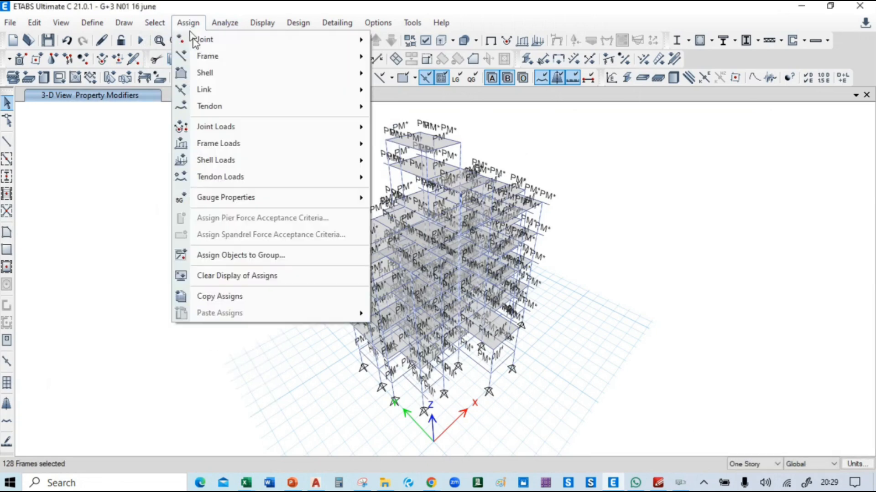
mouse_move(214, 56)
left_click(456, 75)
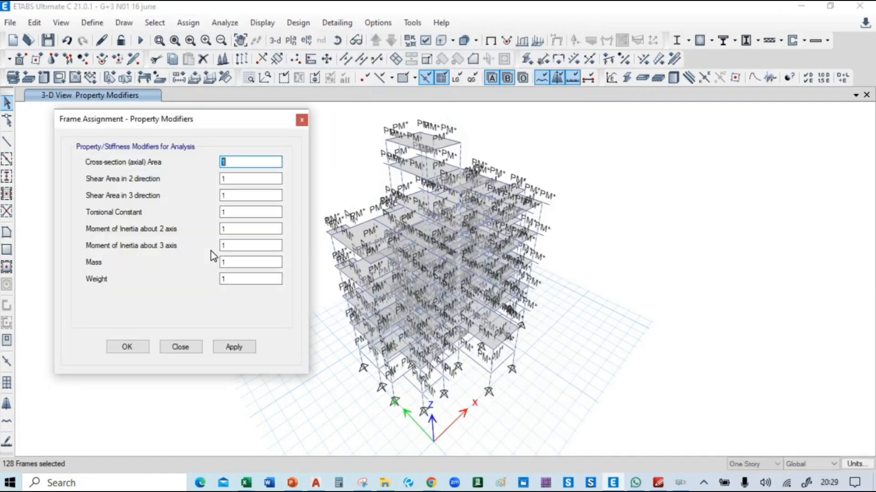
key("alt+Tab")
scroll(211, 250, "down", 1)
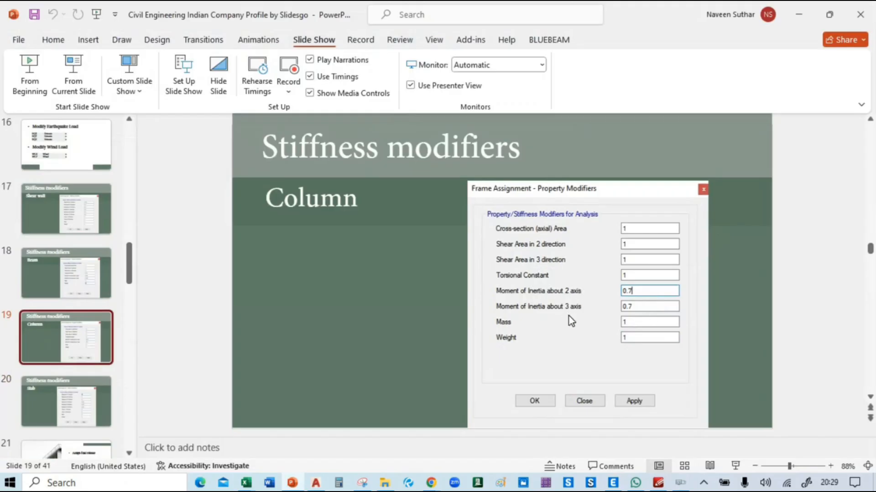
key("alt+Tab")
Step: Set the columns' moment of inertia modifiers about the 2 and 3 axes to 0.7 and apply the property modifiers
double_click(228, 228)
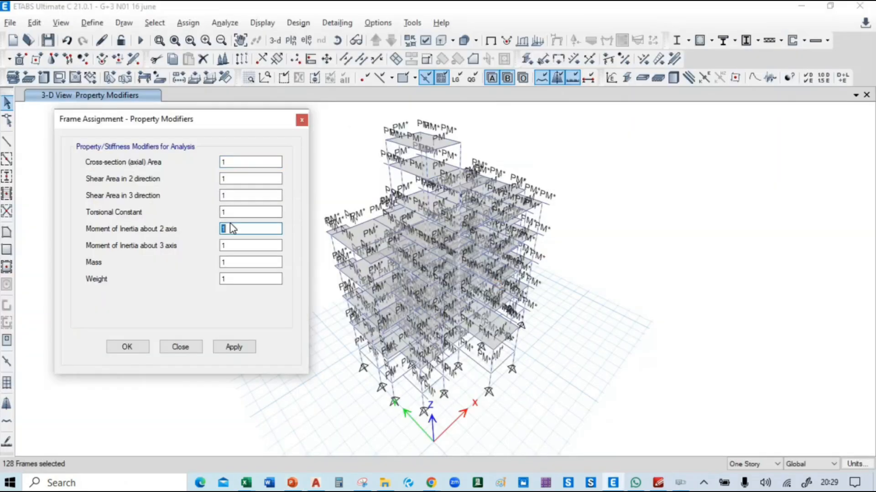
type("0.7")
key("Tab")
type("0.7")
left_click(235, 348)
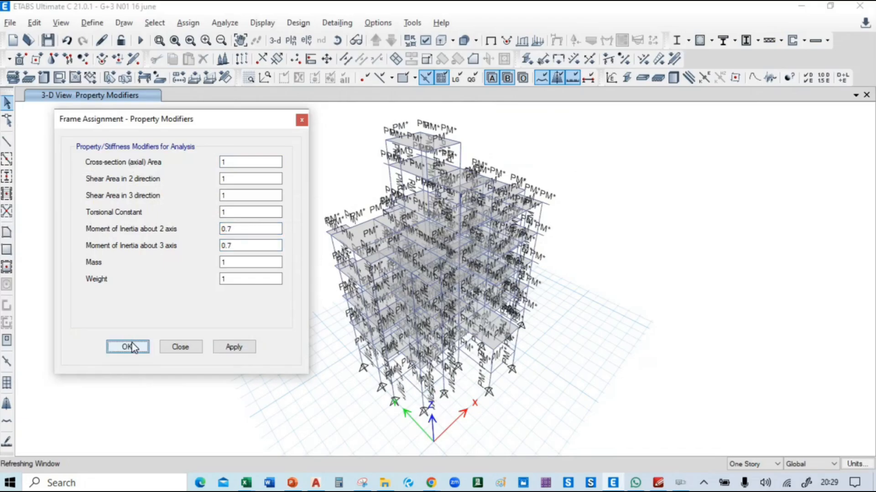
left_click(128, 347)
Step: Select all floors in the model by object type
left_click(155, 23)
mouse_move(176, 39)
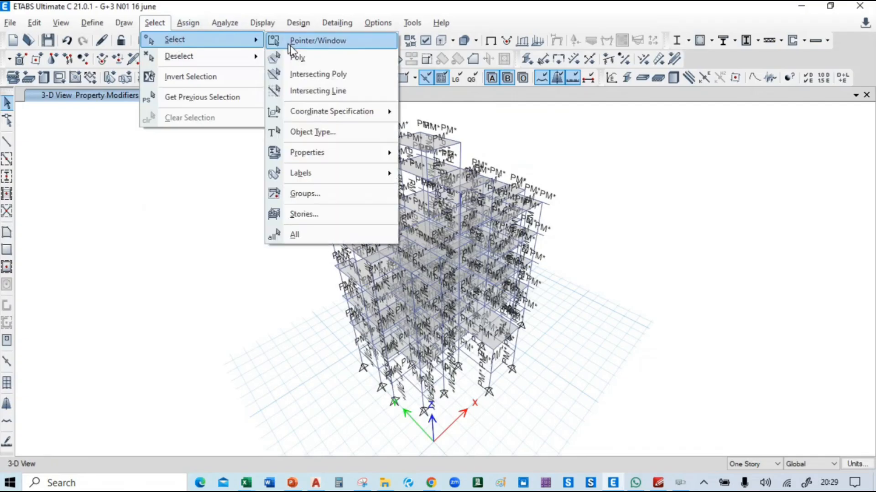
left_click(310, 130)
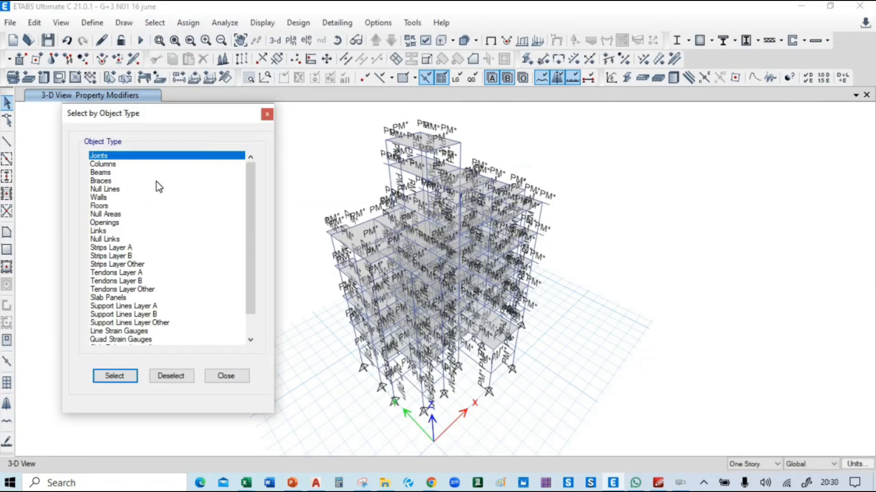
left_click(114, 206)
left_click(115, 375)
left_click(228, 376)
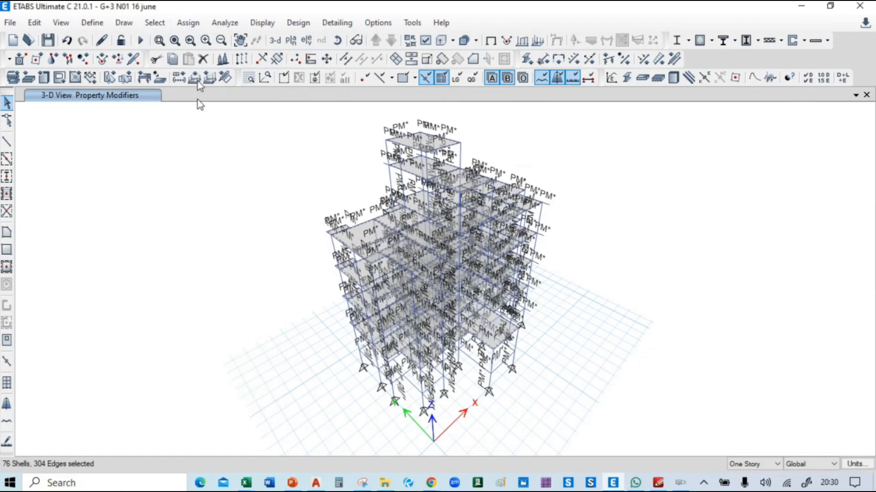
Step: Open the shell stiffness modifiers for the selected floors and check the Slab stiffness modifiers slide in PowerPoint
left_click(188, 23)
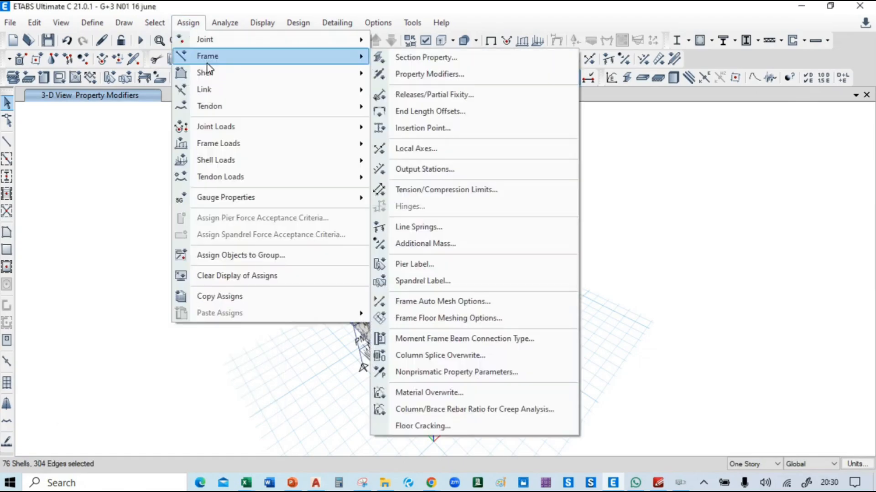
mouse_move(349, 75)
left_click(429, 114)
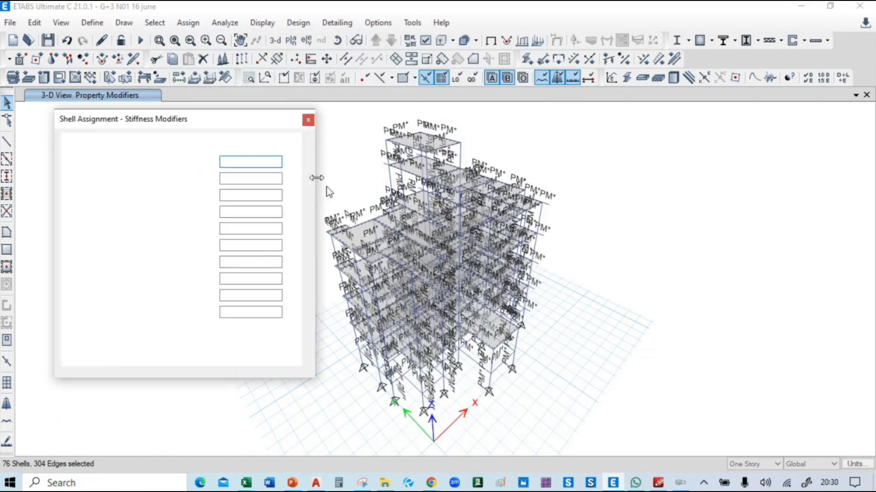
key("alt+Tab")
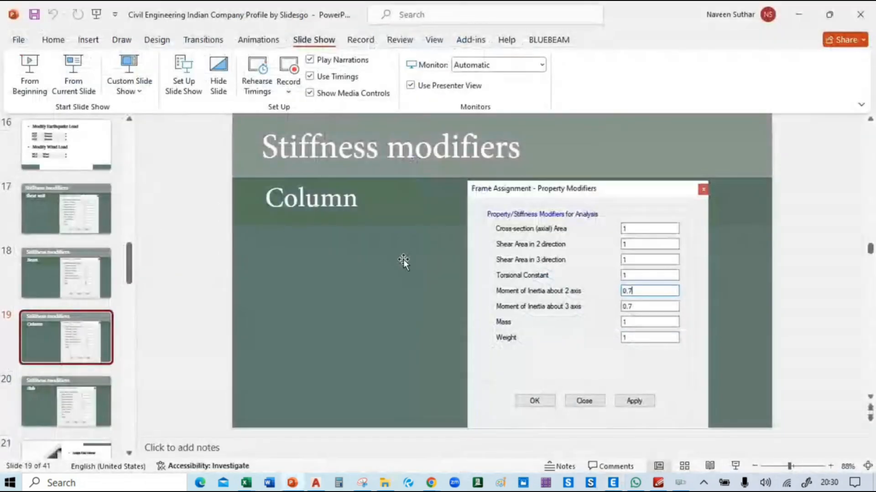
scroll(403, 259, "down", 1)
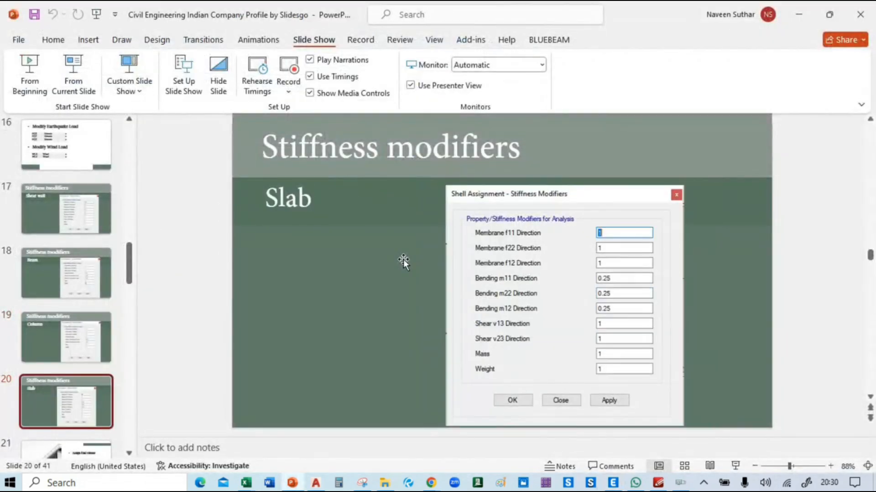
scroll(403, 259, "down", 1)
scroll(403, 259, "up", 1)
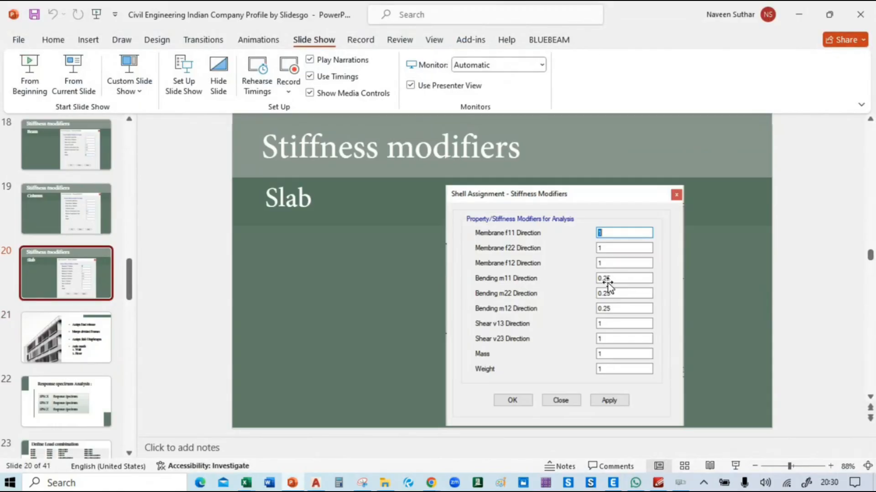
Step: Back in ETABS, set the floors' bending m11, m22 and m12 modifiers to 0.25 and apply the stiffness modifiers
key("alt+Tab")
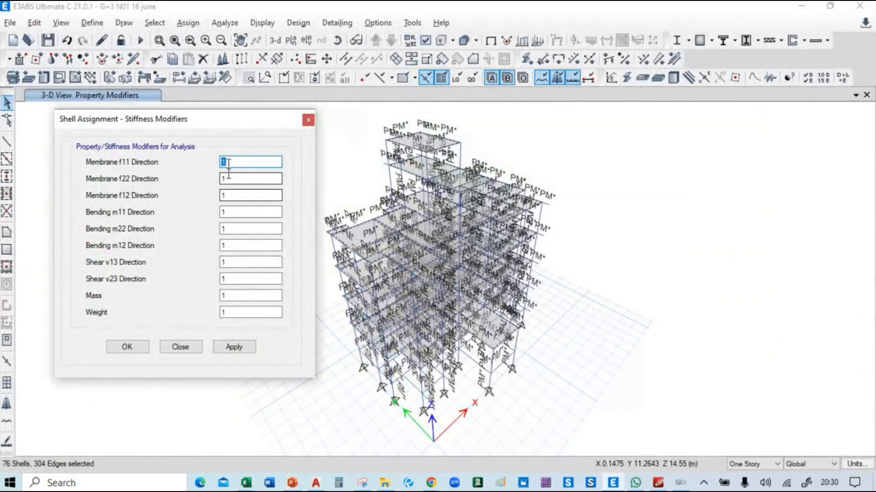
double_click(235, 213)
type("0")
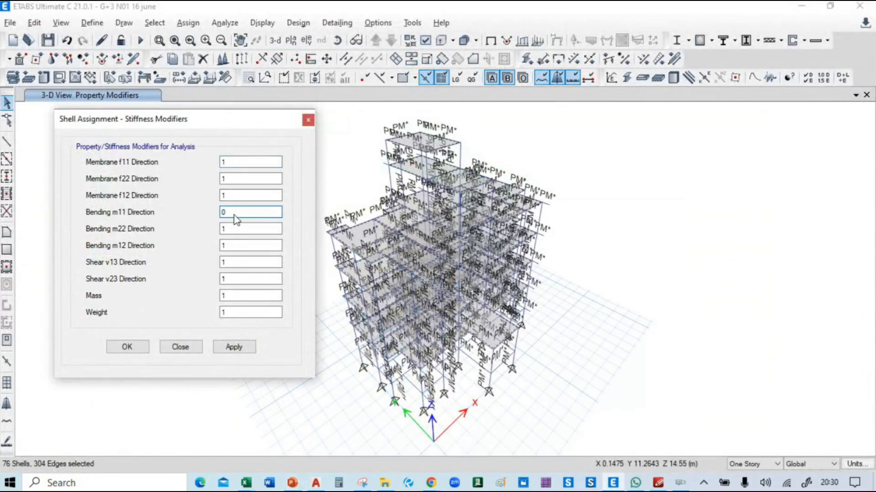
type(".25")
key("Tab")
type("0.25")
key("Tab")
type("0.25")
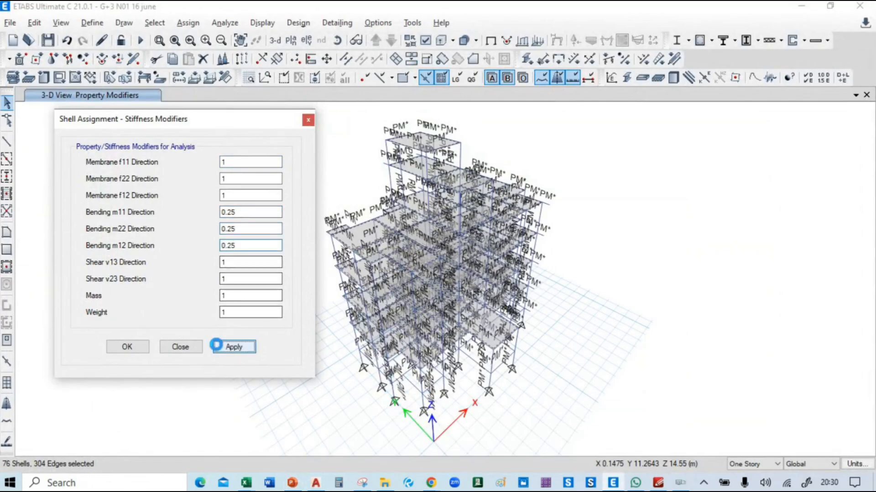
left_click(231, 346)
left_click(127, 346)
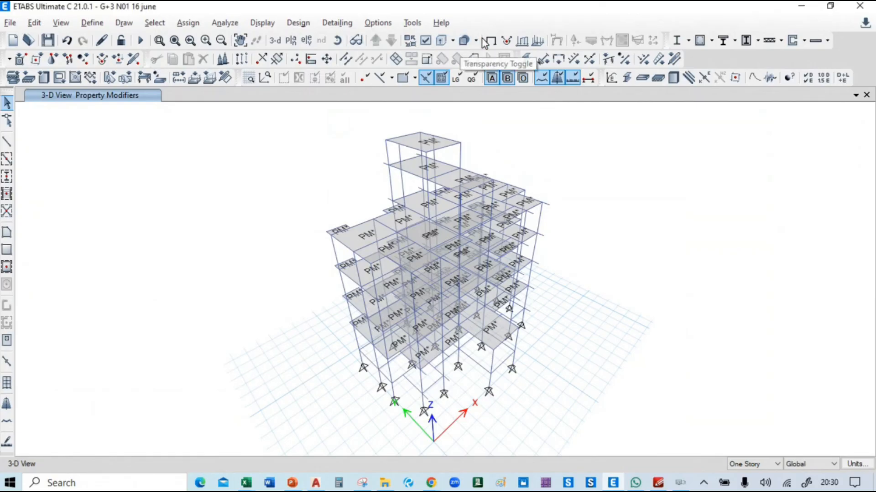
Step: Clear the property modifier labels from the 3-D view and check the presentation for the next task
left_click(491, 43)
key("alt+Tab")
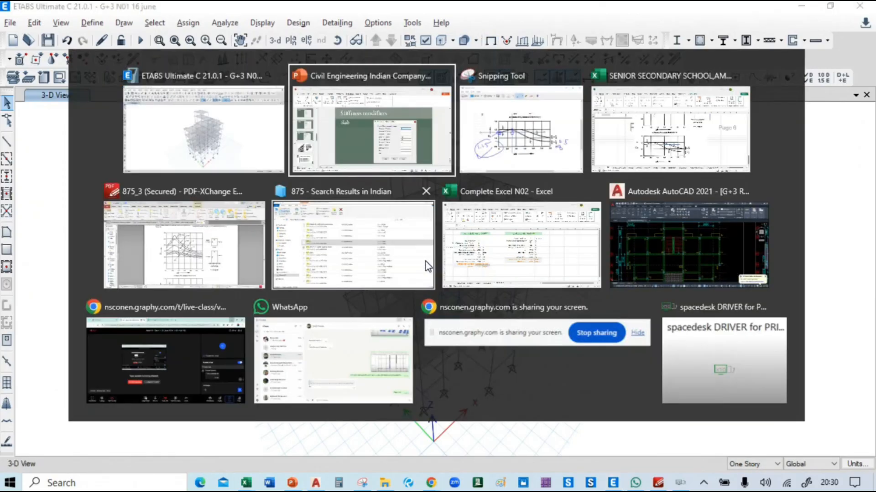
scroll(425, 261, "down", 1)
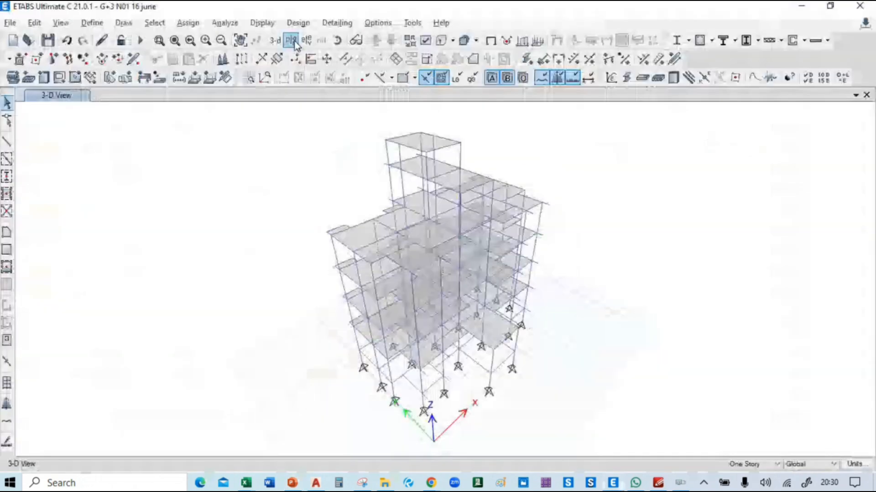
Step: Open the plan view of the Plinth(GF) story and set the story option to All Stories
left_click(291, 40)
left_click(178, 389)
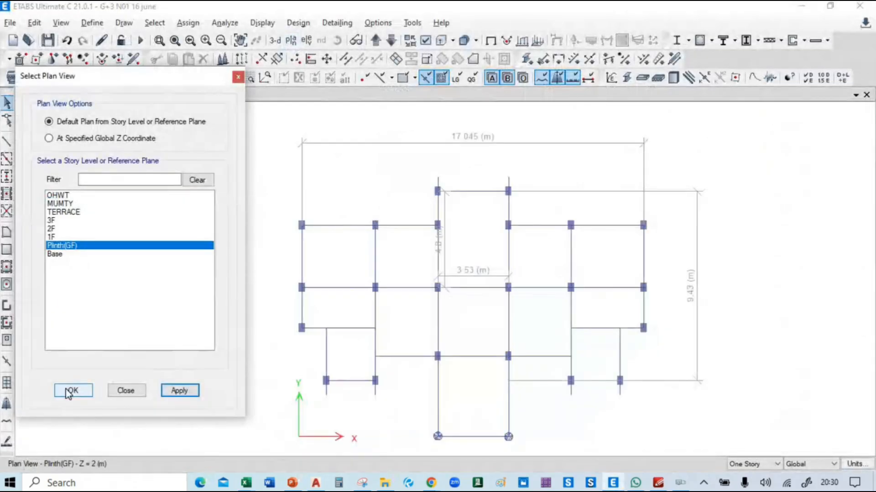
left_click(74, 389)
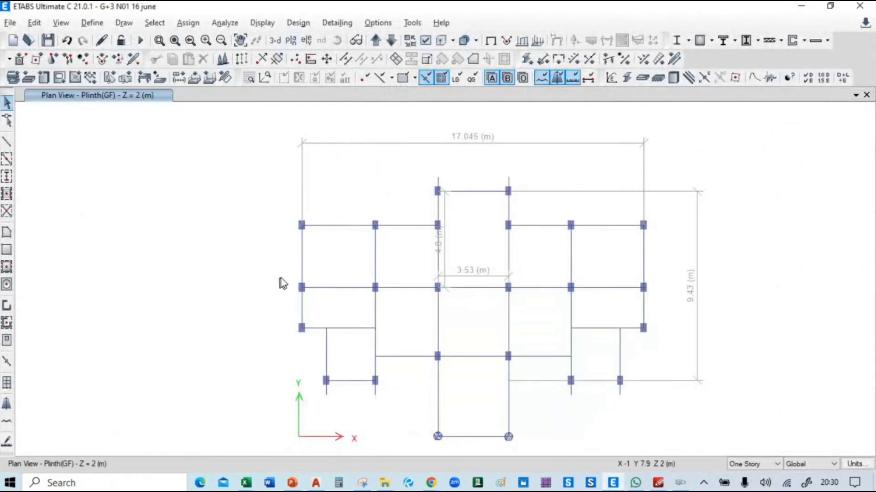
mouse_move(424, 308)
middle_mouse_down()
mouse_move(348, 278)
mouse_move(356, 278)
middle_mouse_up()
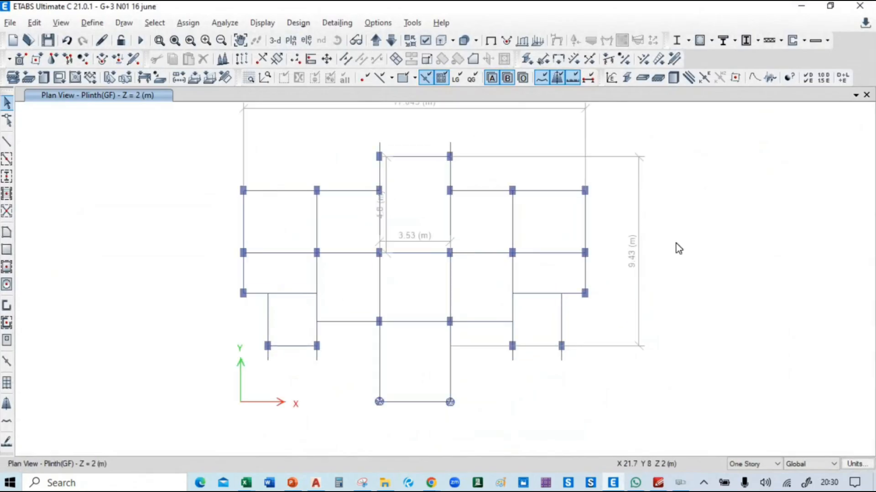
middle_click_drag(676, 246, 700, 257)
left_click(755, 463)
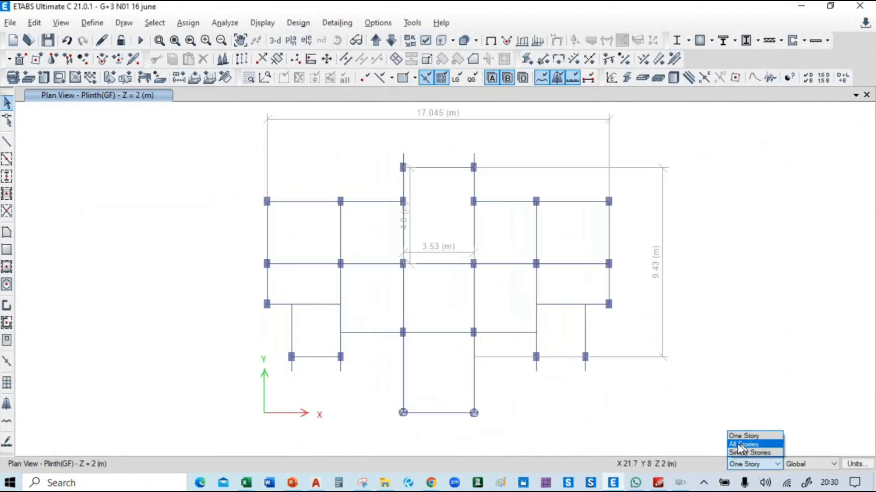
left_click(748, 444)
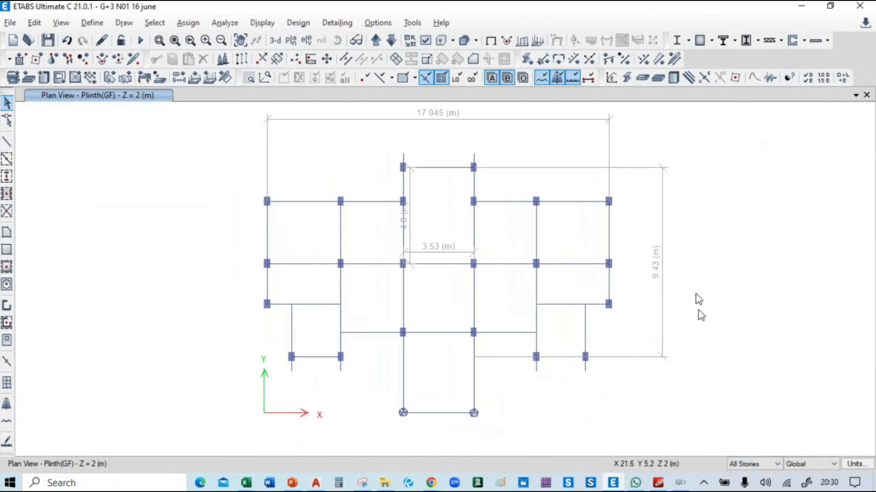
middle_click_drag(696, 273, 689, 280)
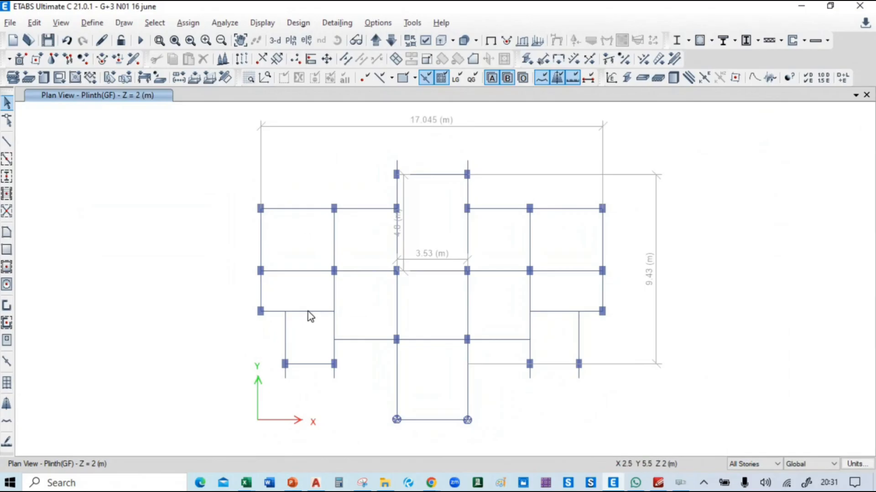
Step: Select the two Y-direction secondary beams of the outer lower bays on all stories and open the frame releases/partial fixity assignment
left_click(286, 335)
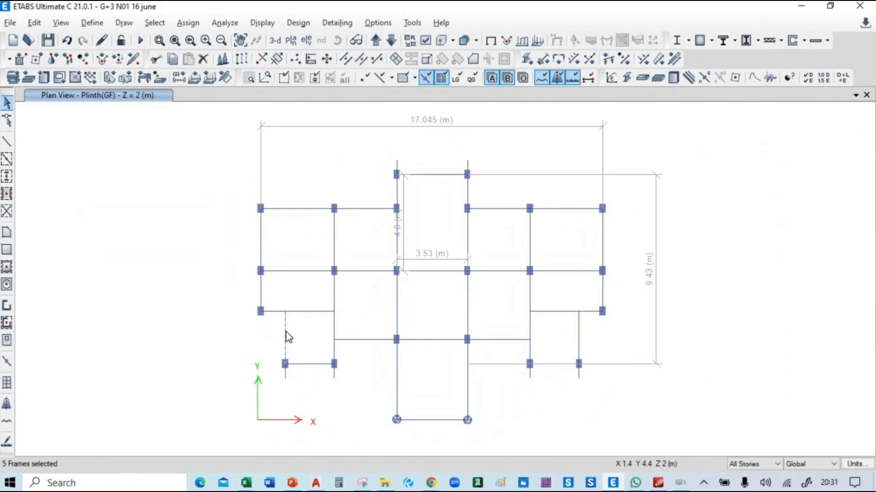
left_click(579, 330)
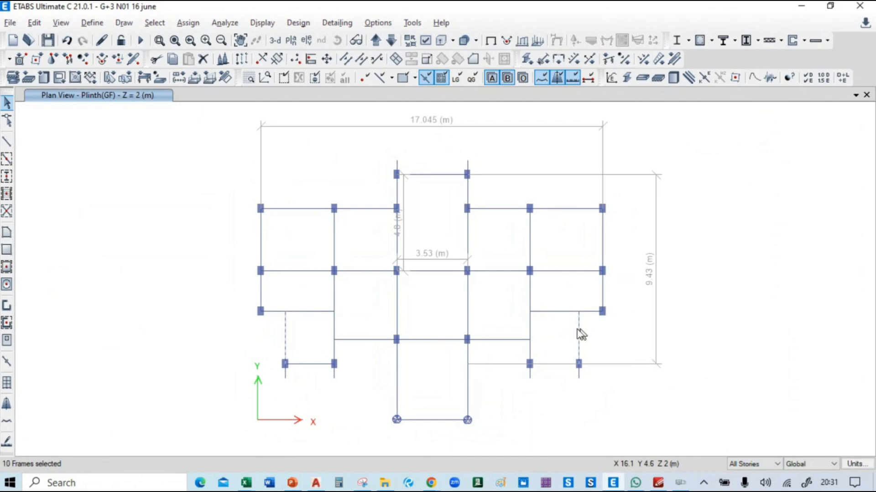
scroll(296, 328, "up", 3)
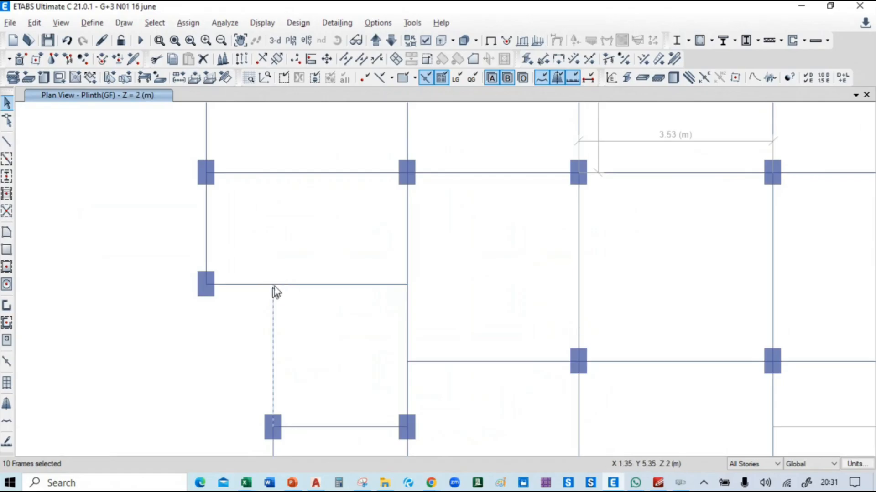
scroll(246, 292, "down", 3)
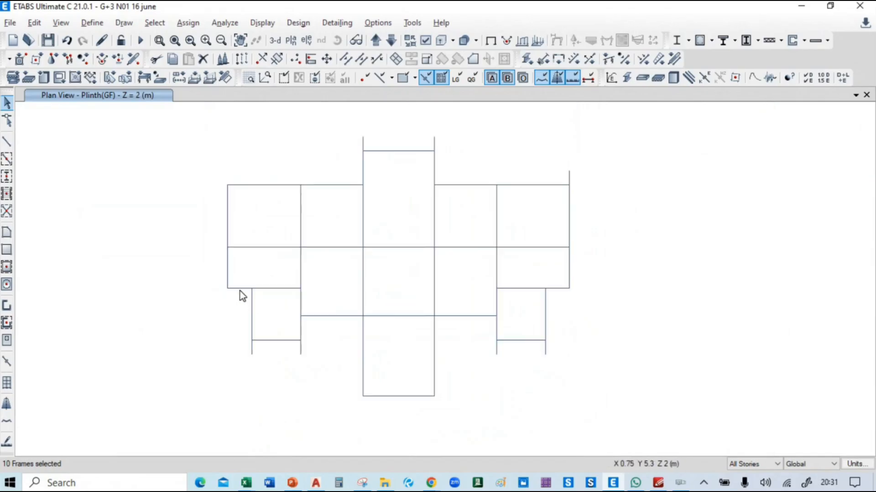
scroll(257, 315, "up", 3)
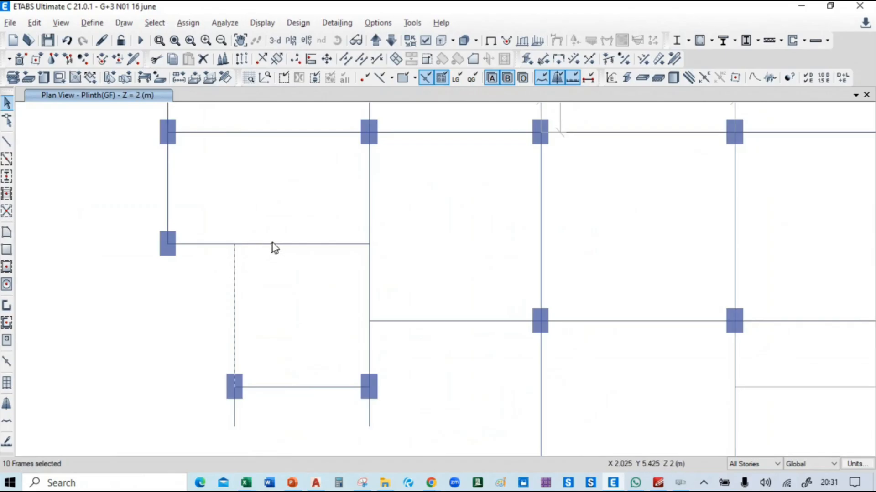
scroll(206, 280, "down", 4)
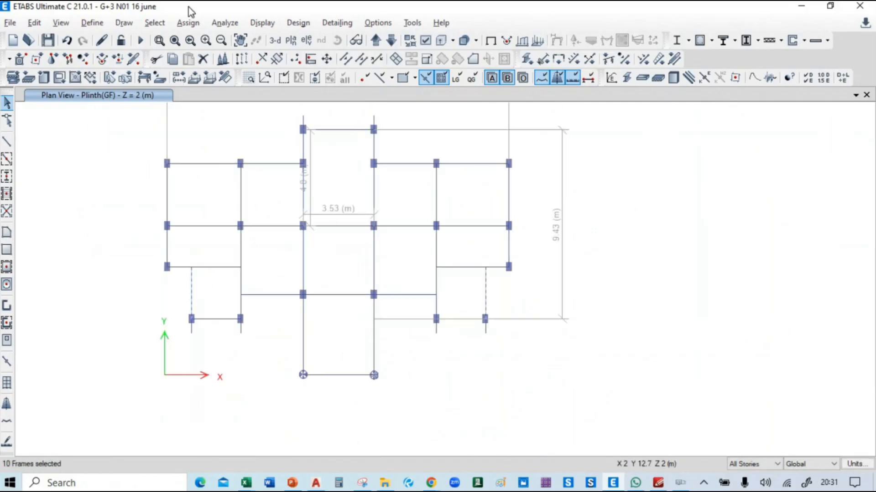
left_click(187, 23)
mouse_move(207, 56)
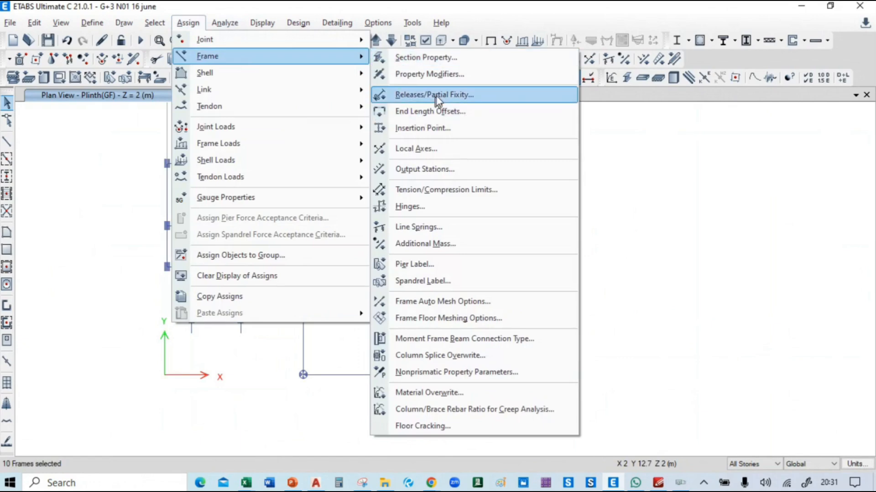
left_click(456, 96)
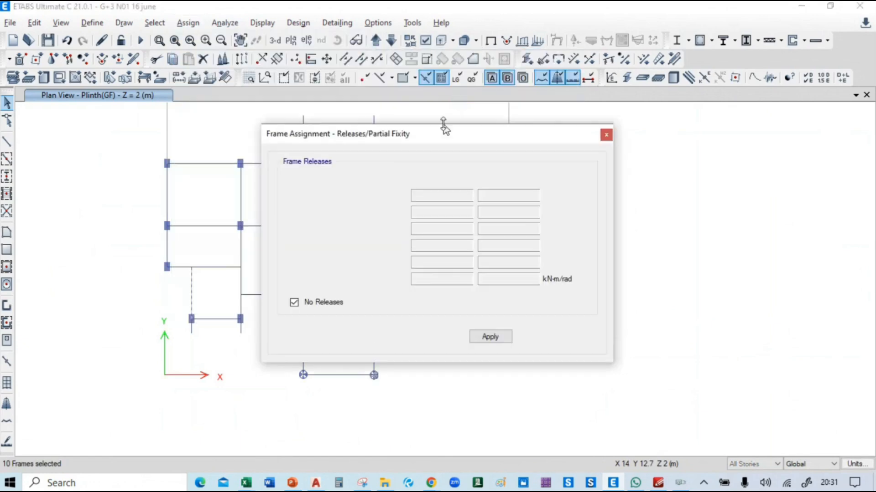
left_click_drag(676, 121, 692, 115)
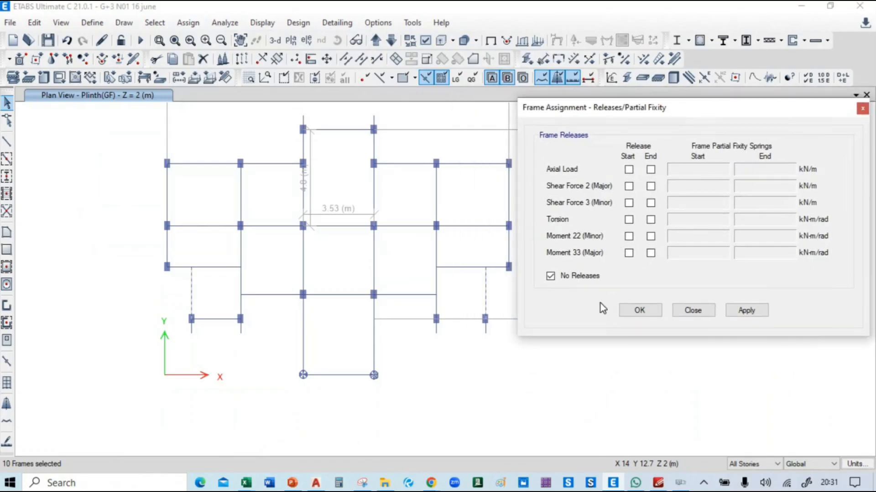
Step: Try releasing Moment 22 and Moment 33 at the start of the selected beams, undo the assignment and deselect the start releases
left_click(629, 236)
left_click(628, 253)
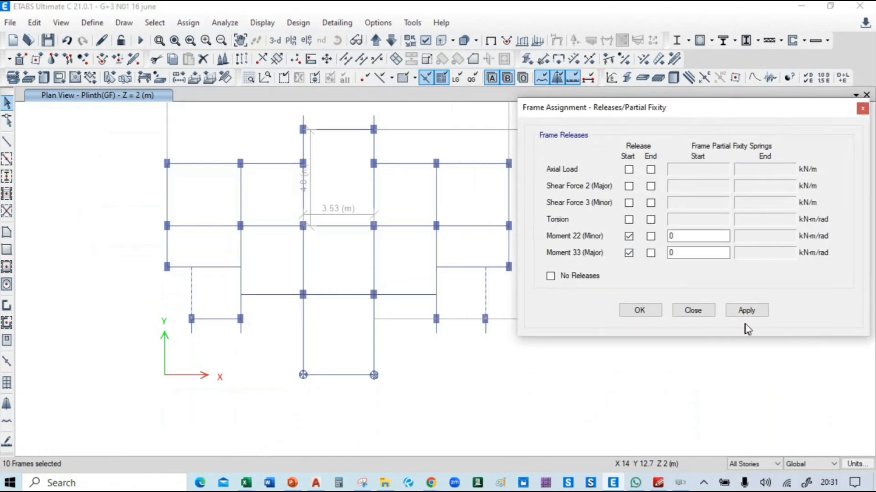
left_click(747, 310)
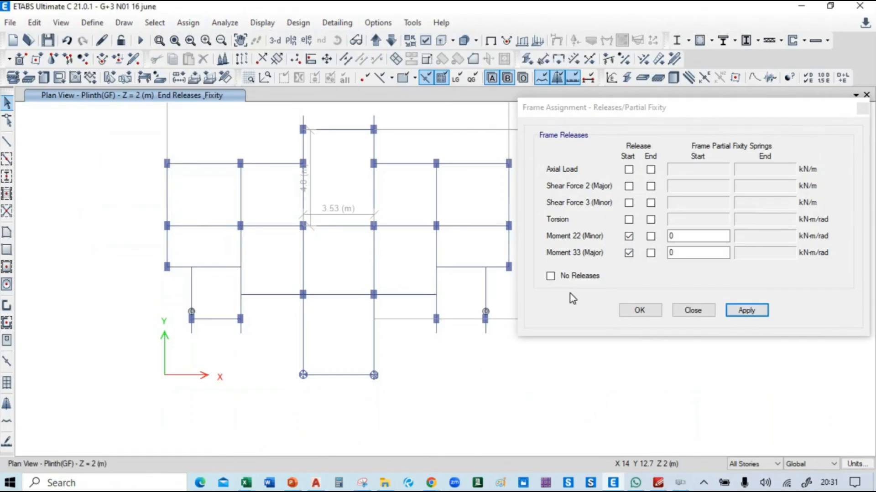
left_click(69, 41)
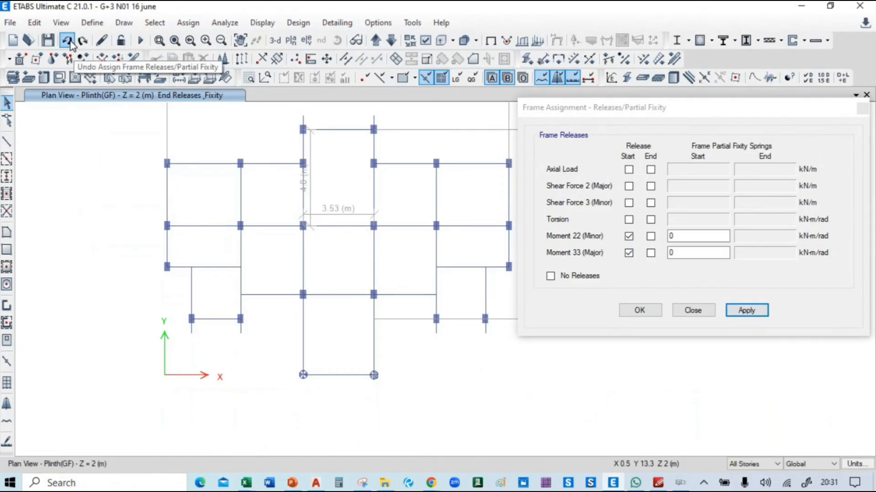
left_click(629, 253)
left_click(630, 236)
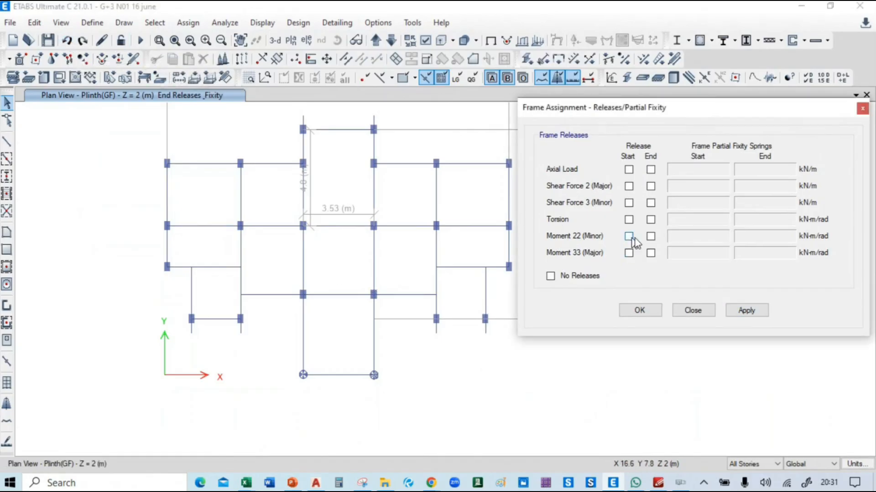
Step: Reselect the two Y-direction secondary beams and release Moment 22 and Moment 33 at their ends with zero partial fixity
left_click(650, 236)
left_click(650, 253)
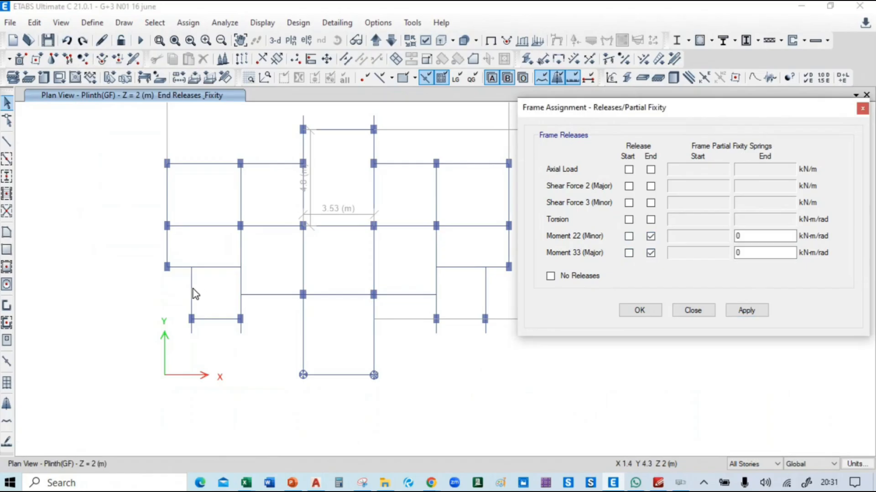
middle_click_drag(351, 266, 288, 273)
left_click(422, 297)
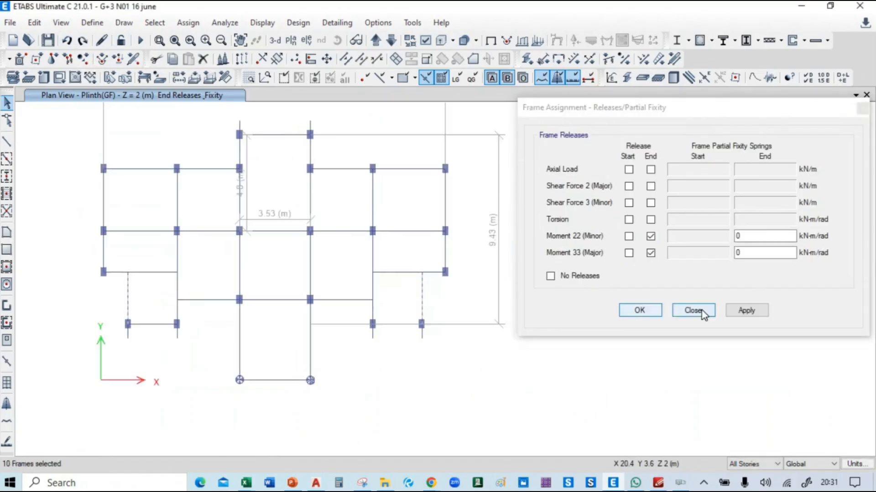
left_click(746, 312)
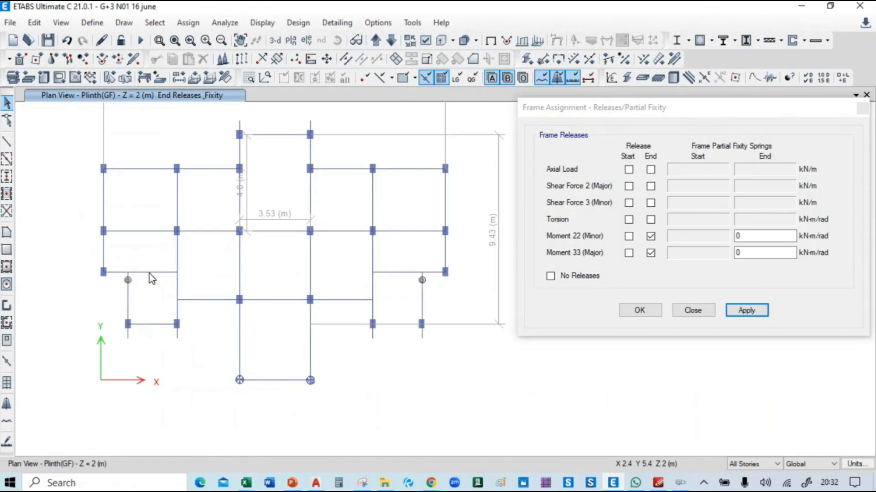
Step: Apply the same Moment 22 and Moment 33 end releases to the X-direction beam supporting the left-hand secondary beam on all stories
key("ctrl+p")
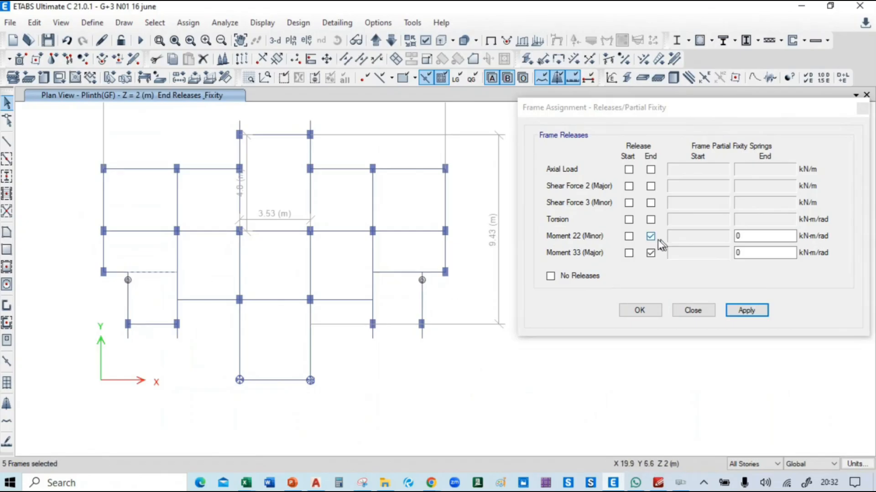
left_click(763, 314)
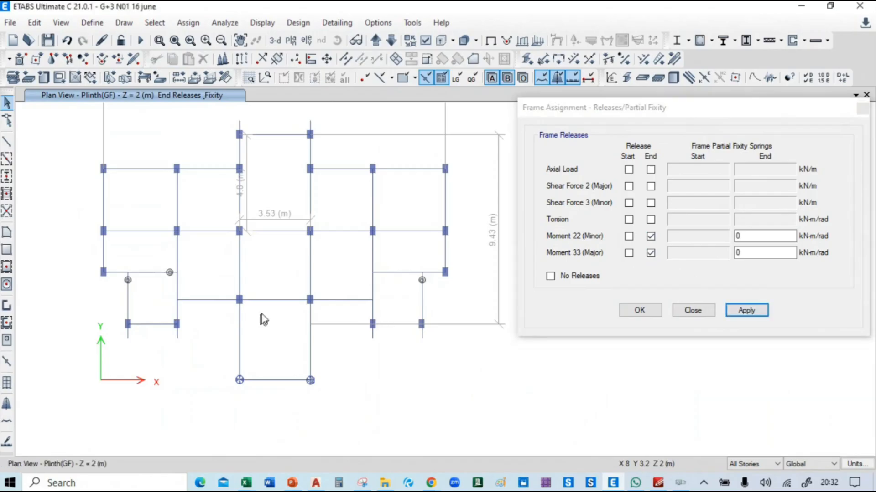
Step: Release Moment 22 and Moment 33 at the start of the X-direction beam supporting the right-hand secondary beam, with zero partial fixity on all stories
left_click(385, 275)
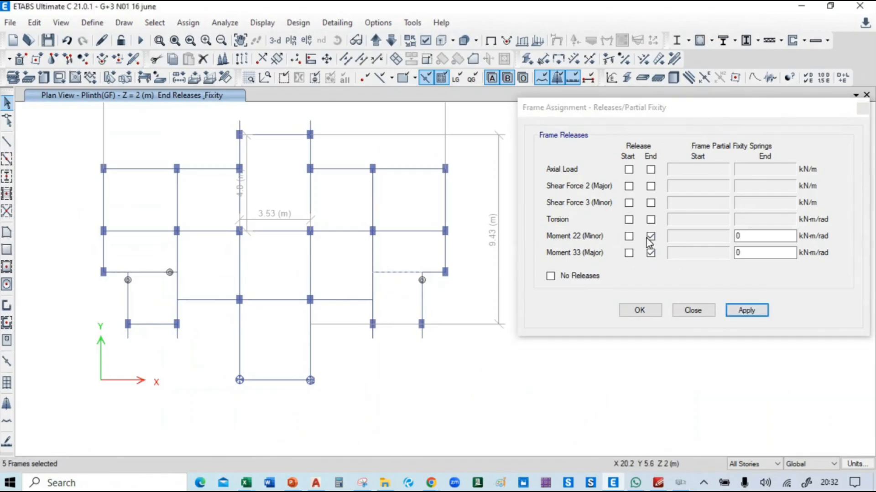
left_click(649, 237)
left_click(651, 253)
left_click(629, 236)
left_click(628, 253)
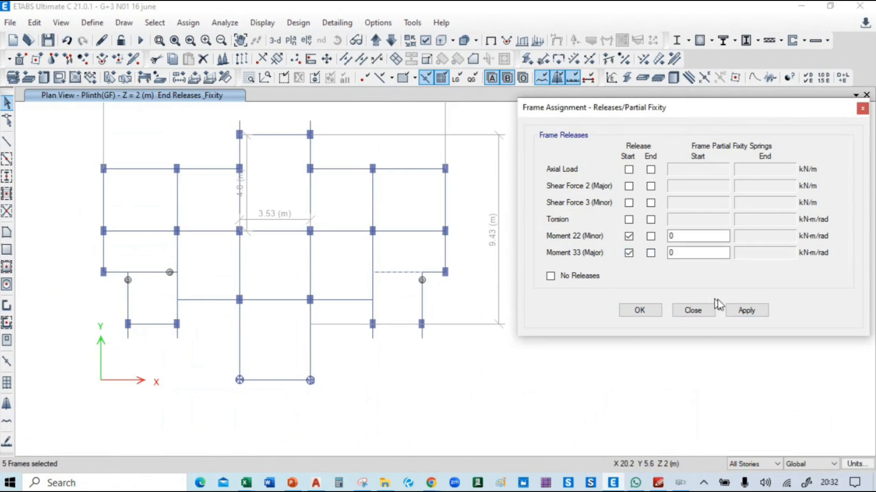
left_click(746, 310)
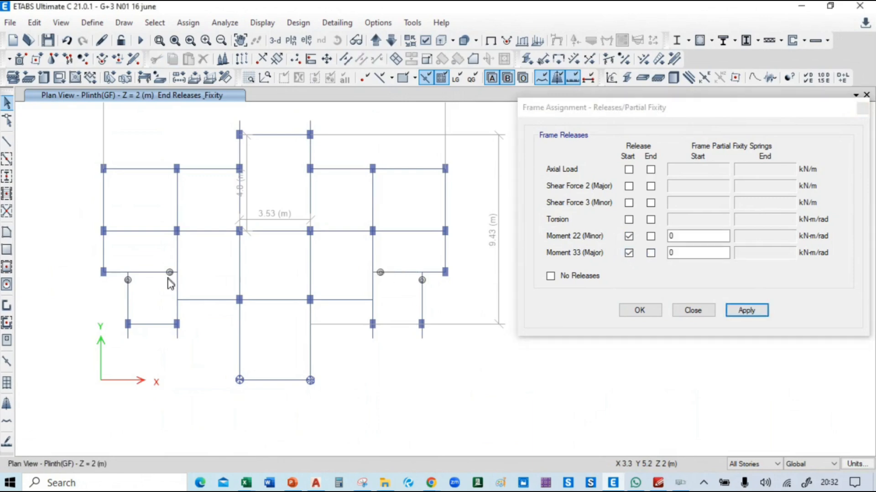
Step: Release Moment 22 and Moment 33 of the X-direction beams flanking the lower central bay, at the left beam's start and the right beam's end
left_click(189, 300)
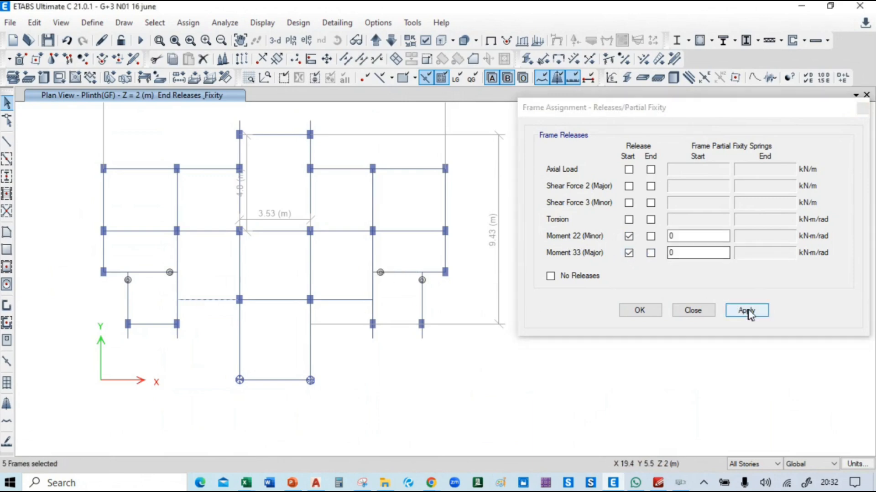
left_click(746, 310)
left_click(360, 300)
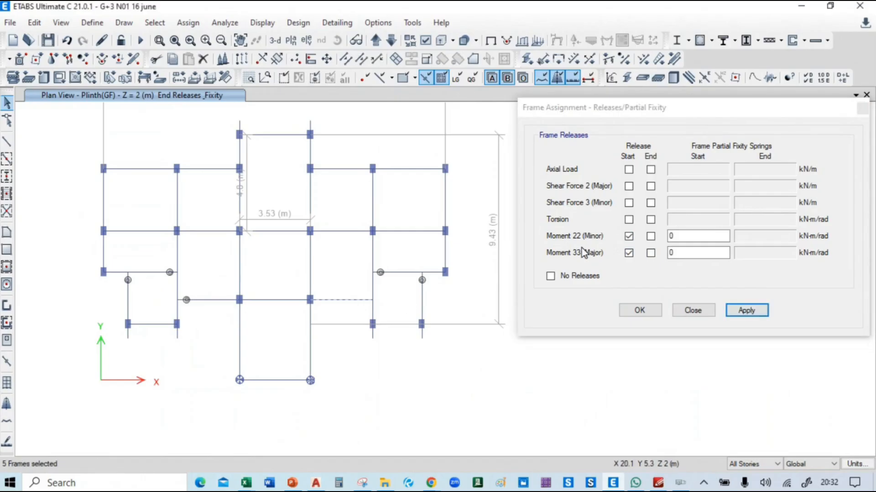
left_click(629, 237)
left_click(628, 253)
left_click(651, 237)
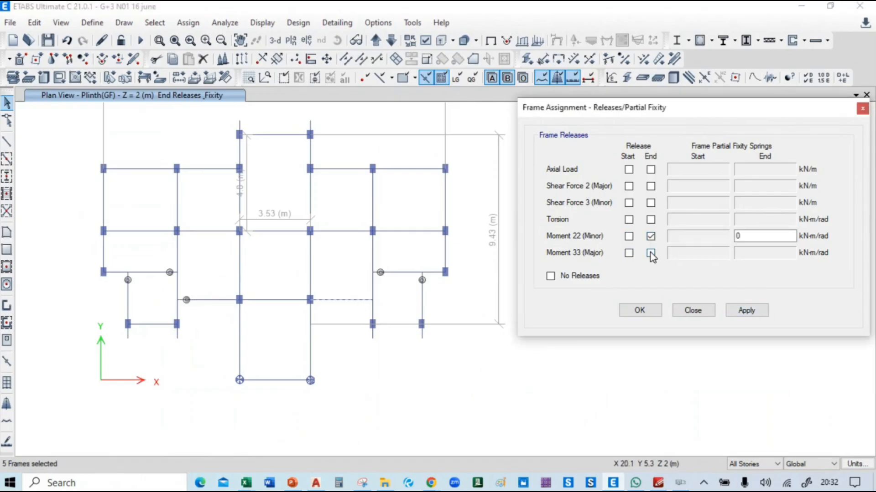
left_click(650, 253)
left_click(744, 311)
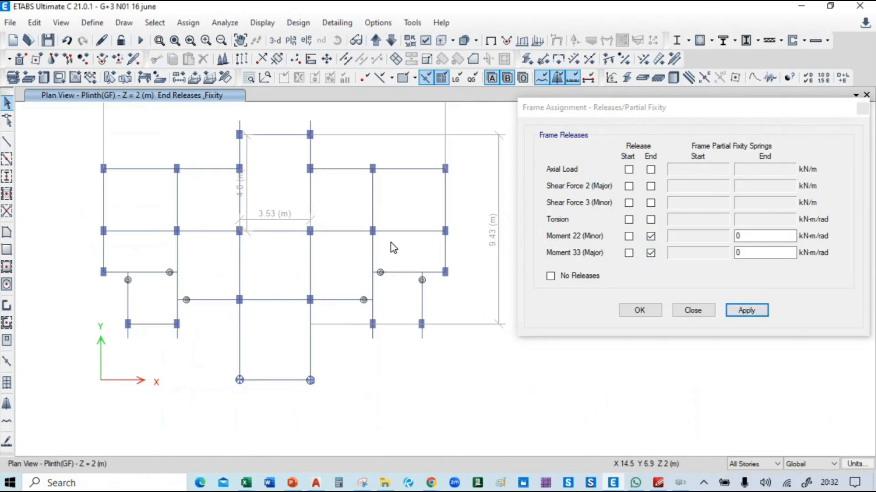
Step: Examine the end releases on the plan views of the upper stories and close the frame release assignment
middle_click_drag(391, 242, 393, 257)
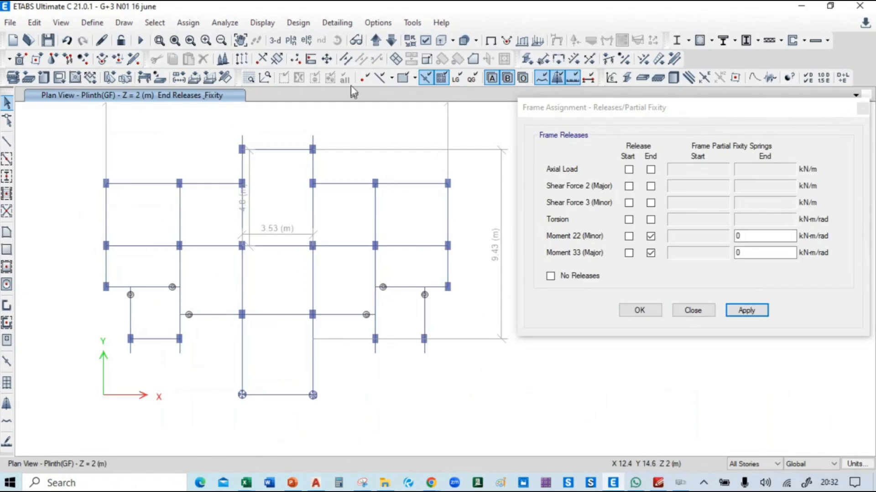
left_click(375, 41)
left_click(375, 41)
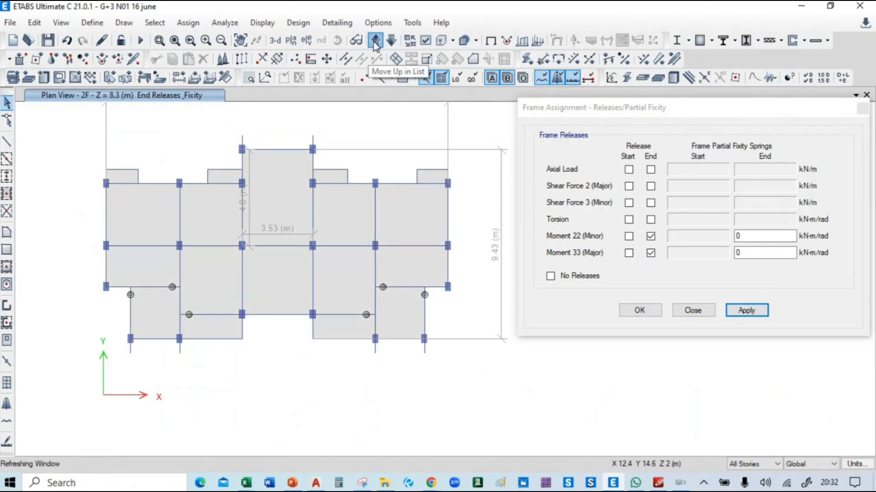
left_click(375, 41)
left_click(375, 41)
left_click(375, 41)
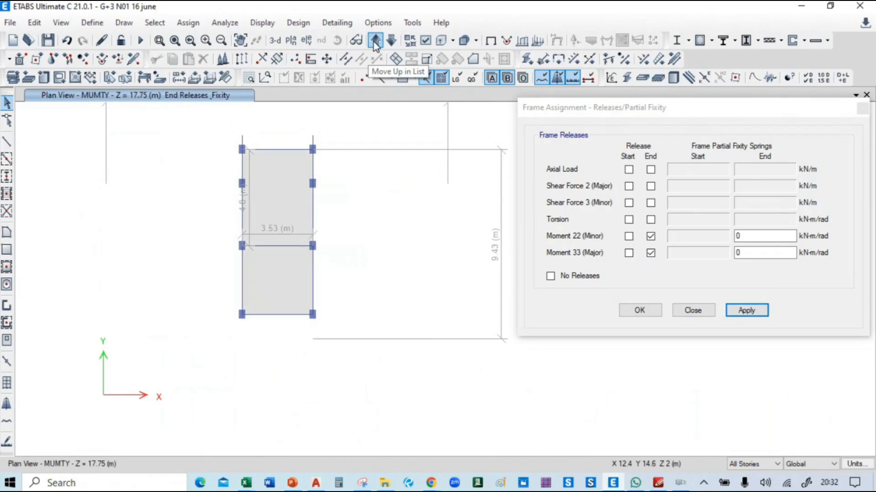
left_click(375, 41)
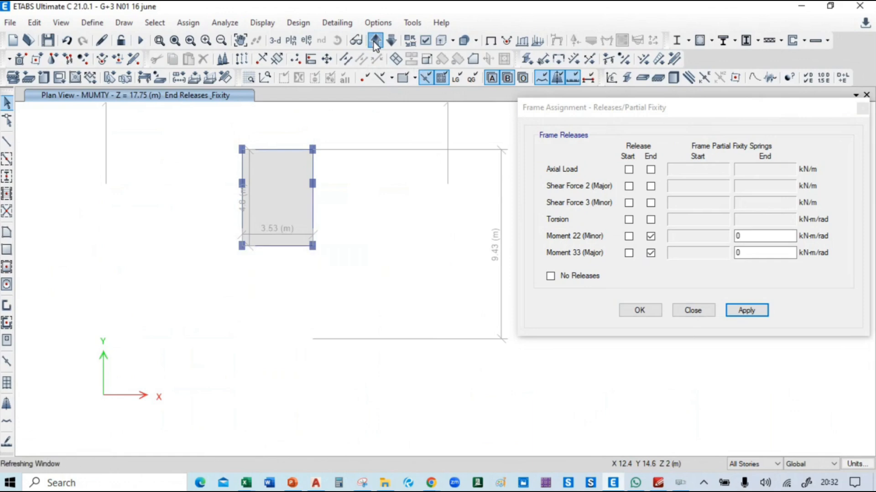
left_click(375, 41)
left_click(390, 40)
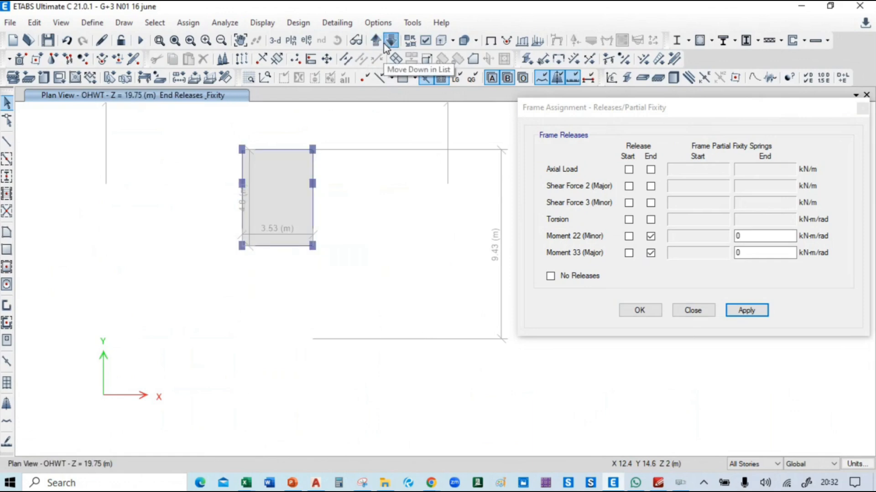
left_click(391, 40)
left_click(390, 40)
left_click(685, 309)
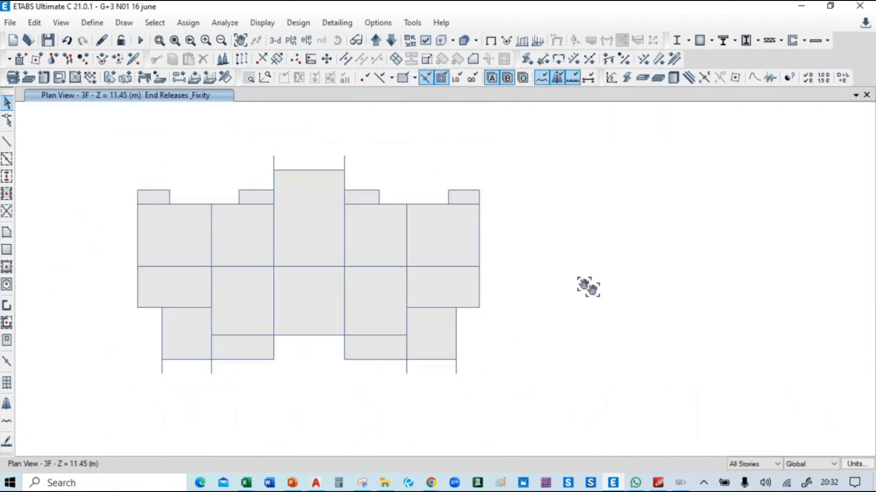
Step: Switch to the PowerPoint presentation to read the next modelling tasks and return to ETABS
key("super+Tab")
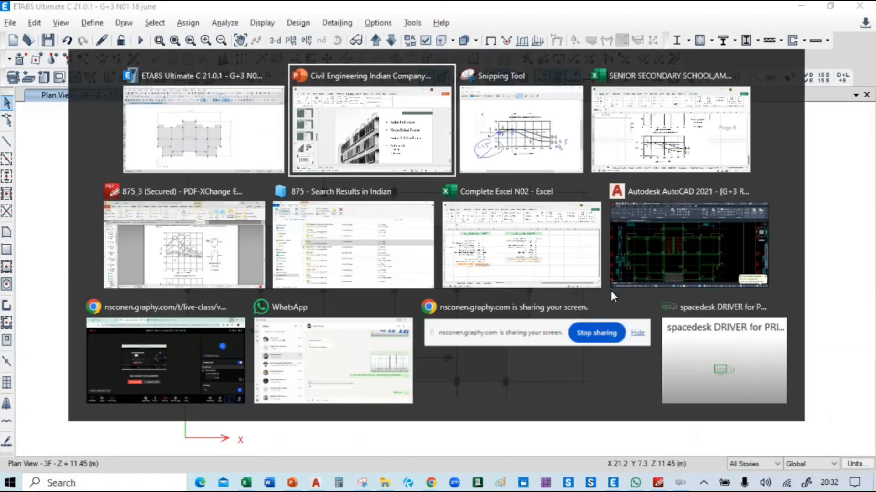
key("Return")
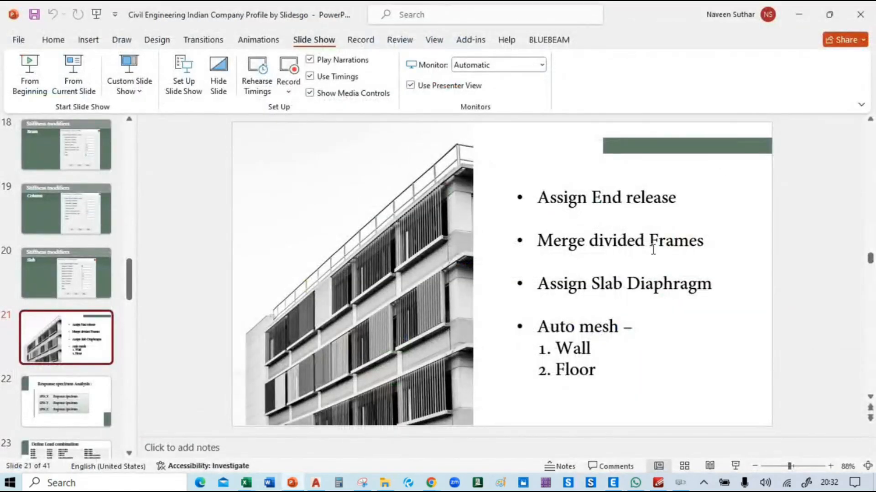
key("alt+Tab")
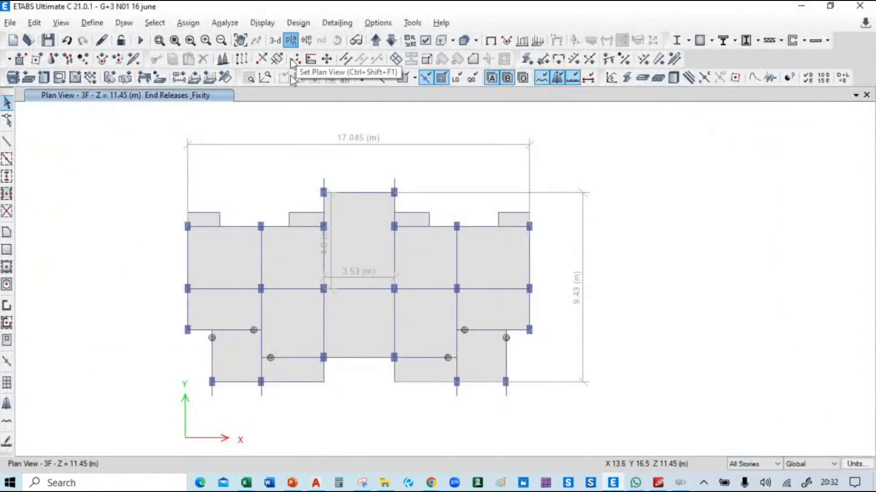
Step: Set the plan view to the Plinth(GF) story level
left_click(291, 41)
left_click(63, 245)
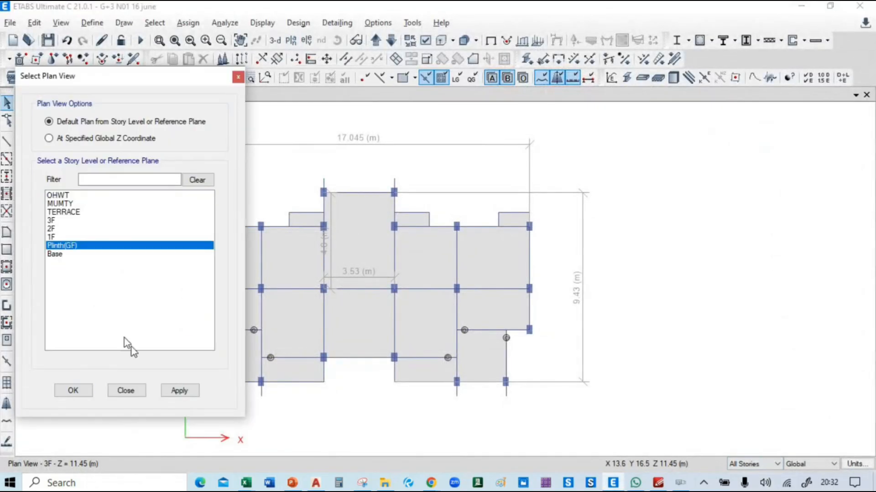
left_click(193, 391)
left_click(77, 391)
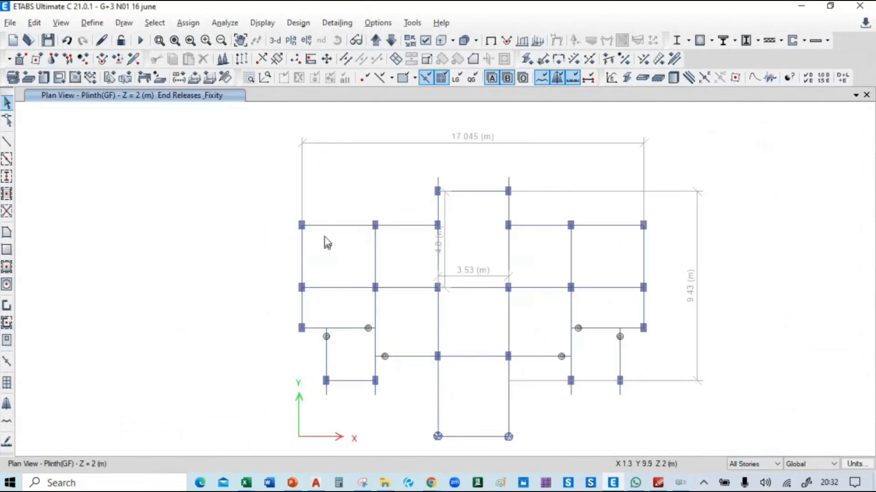
Step: Join the divided segments of the two outer X-direction beams along the upper wing edges, selecting them with their intermediate joints on all stories
left_click(319, 227)
left_click(348, 227)
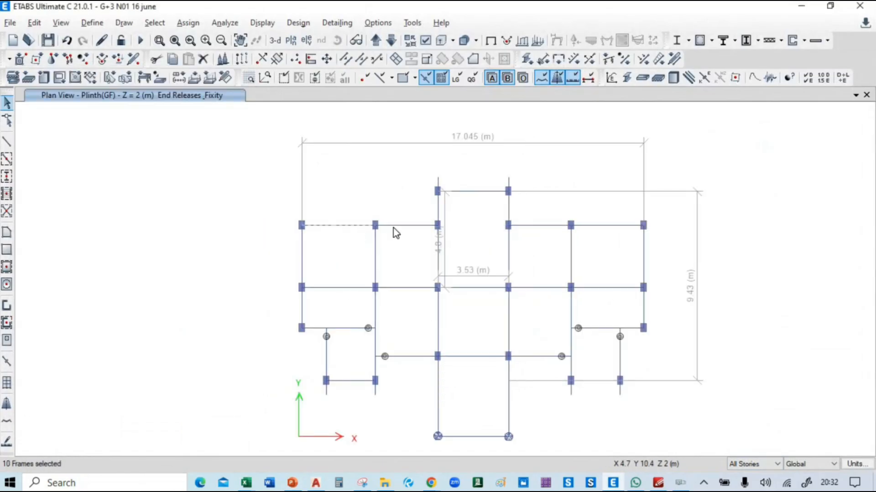
key("ctrl+q")
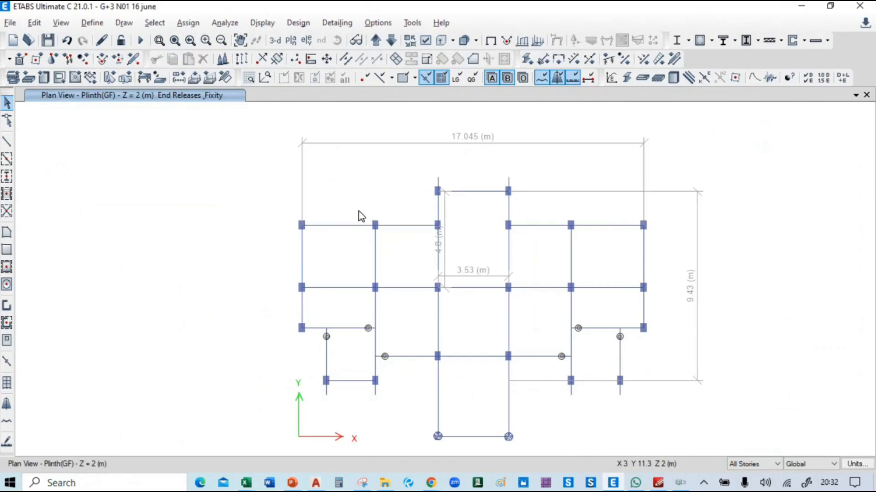
left_click_drag(360, 210, 322, 244)
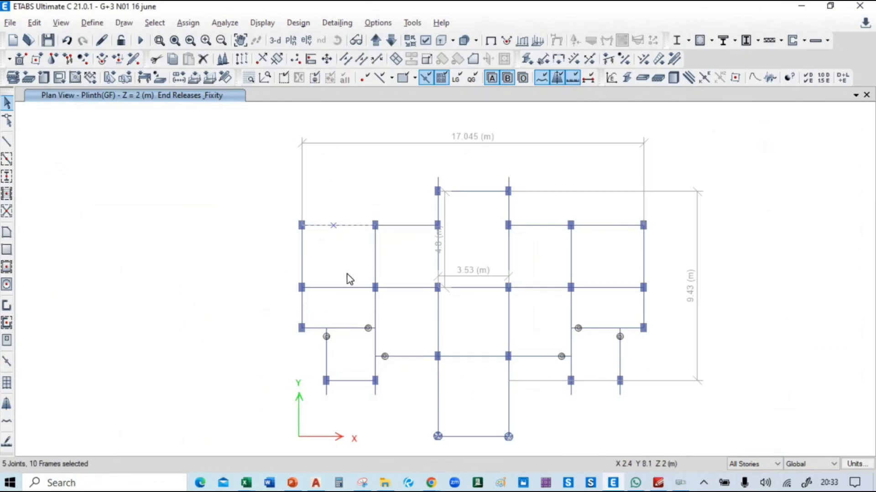
left_click_drag(627, 217, 587, 242)
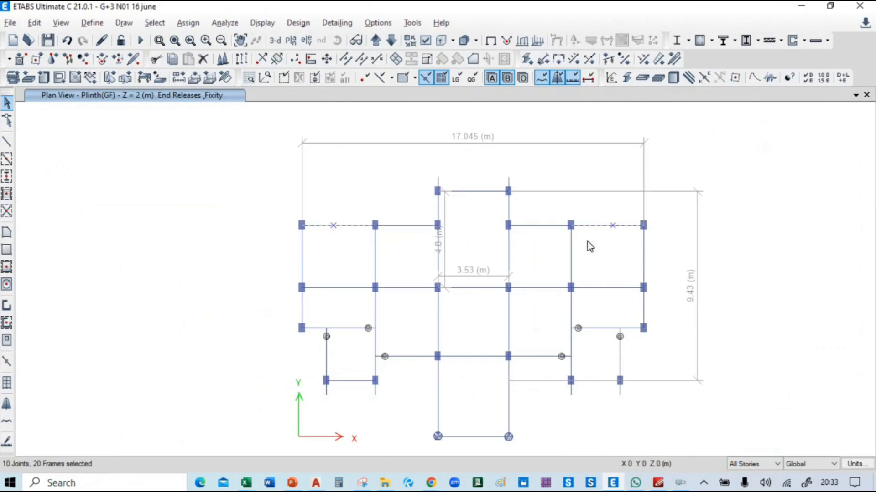
left_click(361, 61)
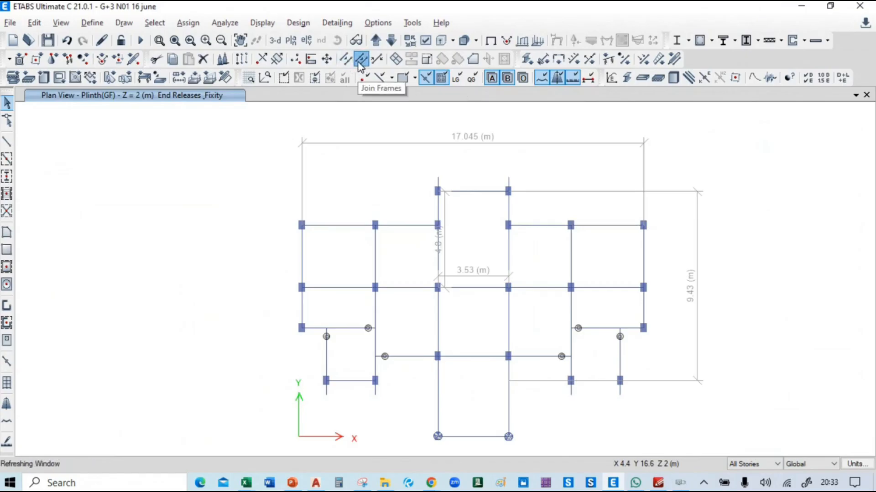
Step: Check by selection whether the joined upper outer beams and the left outer Y-direction edge beams are undivided, and clear the selection
left_click(332, 226)
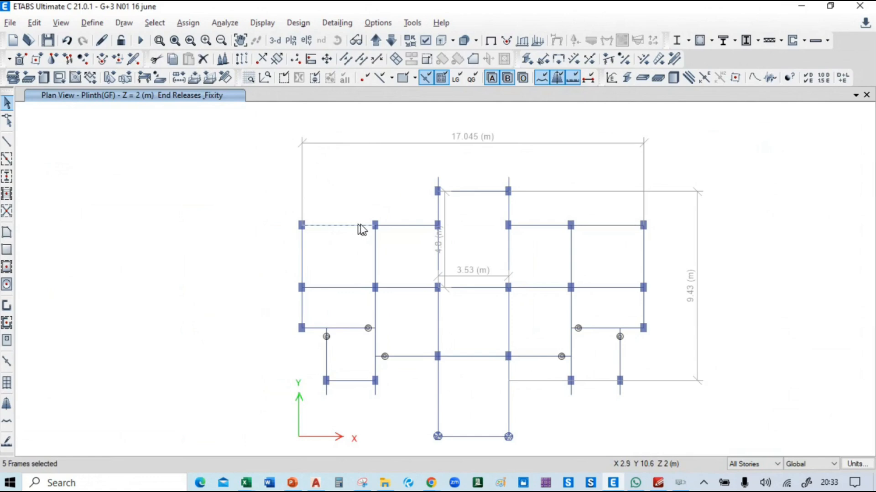
left_click(327, 226)
left_click(613, 226)
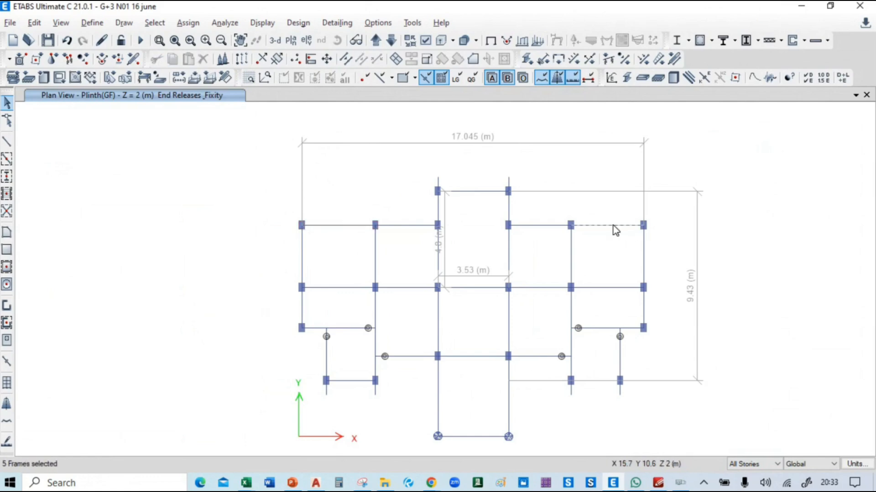
left_click(613, 226)
middle_click_drag(360, 267, 297, 235)
left_click(240, 231)
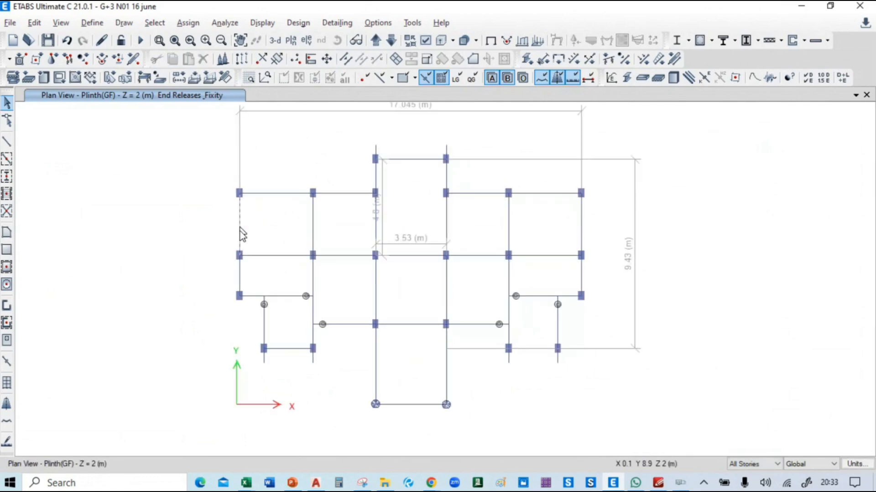
left_click(240, 275)
key("Escape")
Step: Join the two segments of the X-direction beam supporting the left-hand secondary beam on all stories
left_click(259, 296)
left_click(277, 296)
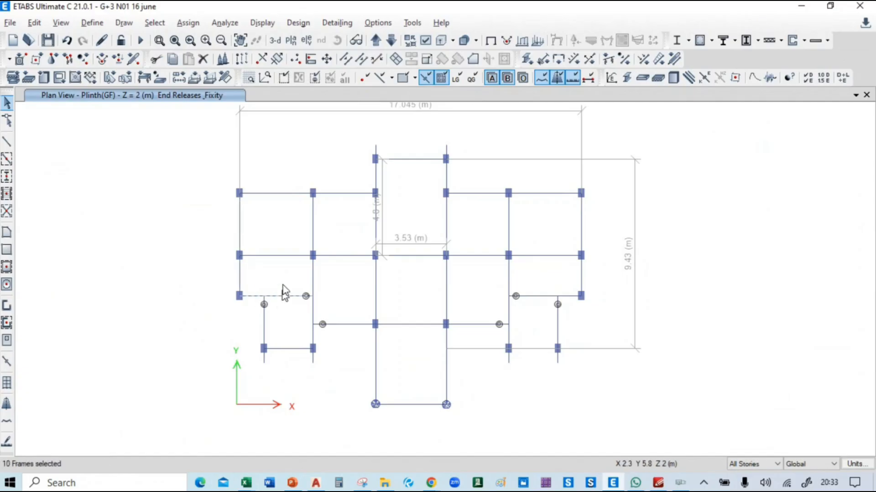
left_click(360, 58)
Step: Join the divided Y-direction beam segments below the middle row of columns on both inner wing column lines, on all stories
left_click(264, 329)
left_click(294, 348)
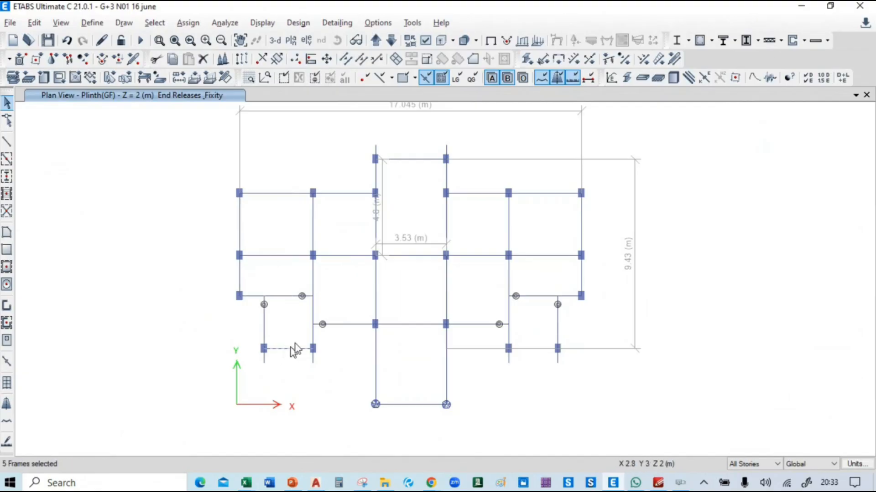
left_click(317, 294)
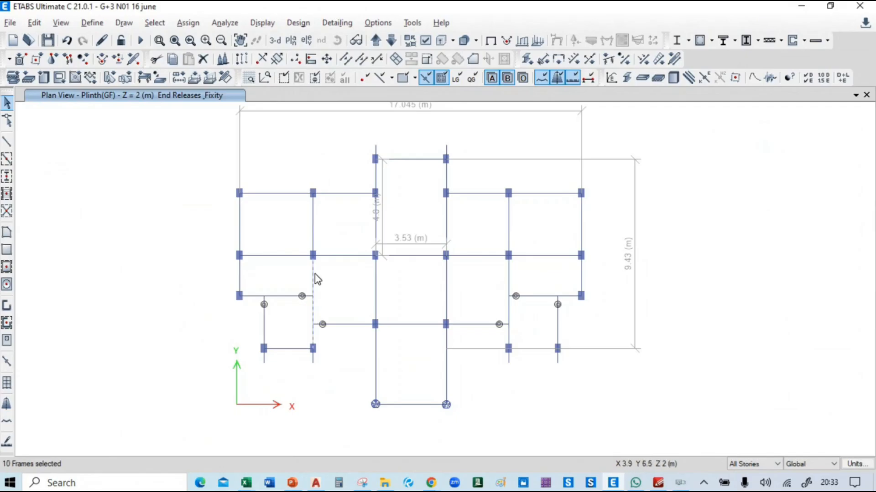
left_click(362, 59)
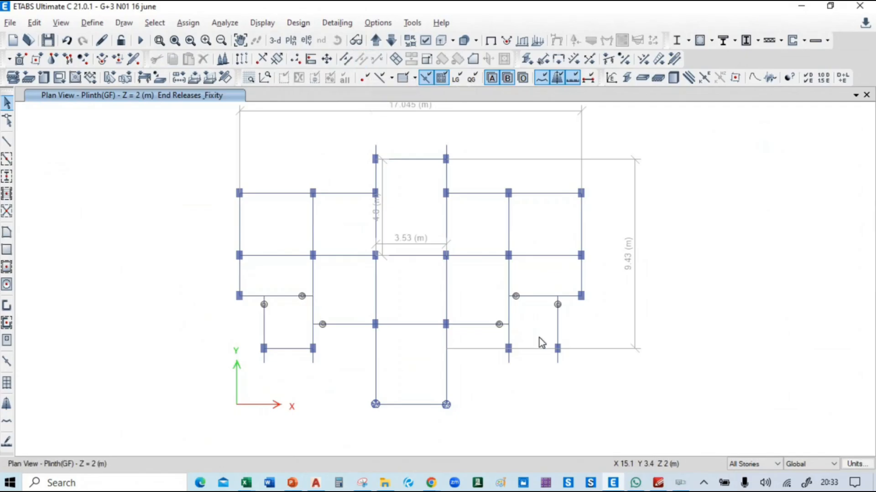
left_click(508, 333)
left_click(509, 273)
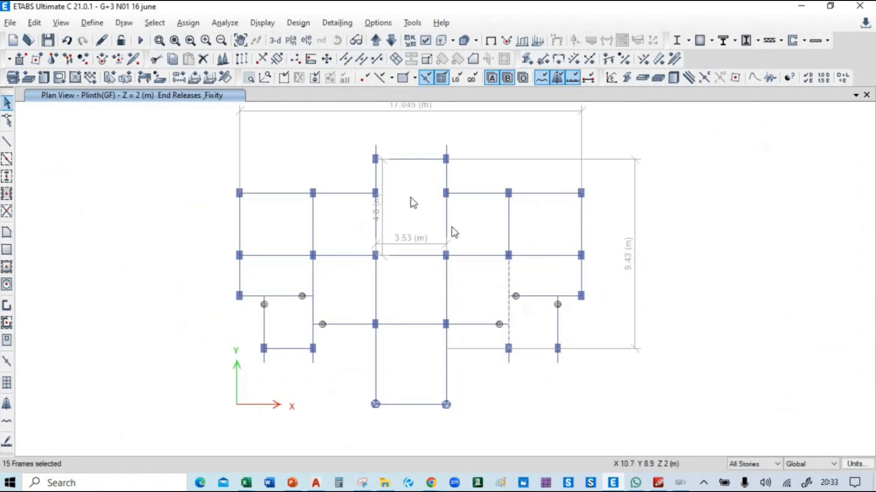
left_click(361, 59)
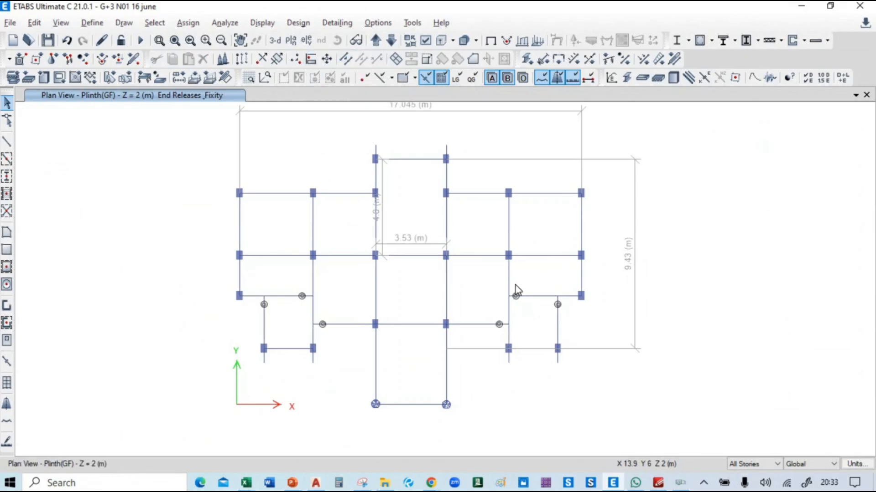
Step: Check by selection whether the lower inner X-direction beams, the right joined Y-direction beam and the right outer bay beams are undivided
left_click(452, 325)
left_click(508, 280)
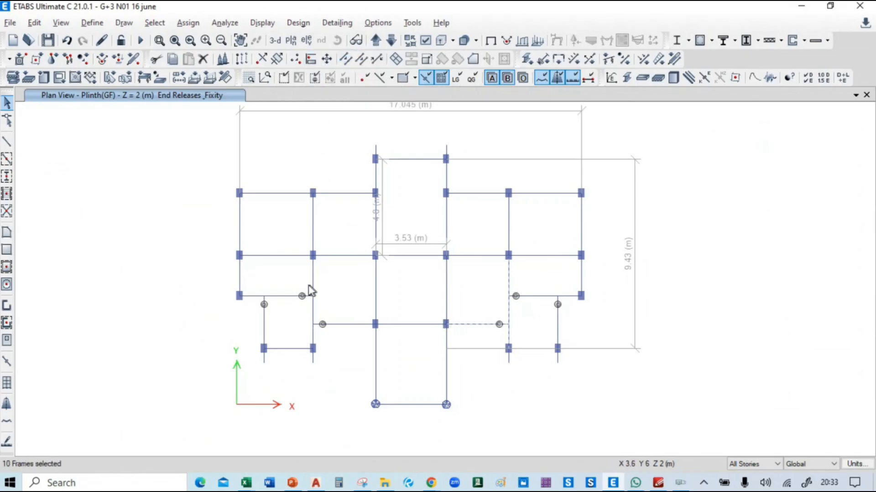
left_click(351, 325)
key("ctrl+q")
left_click(557, 332)
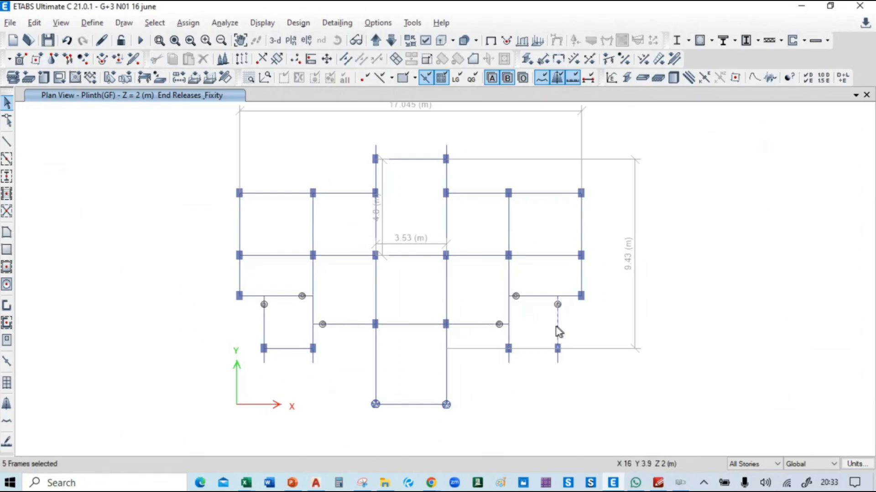
left_click(542, 349)
key("ctrl+q")
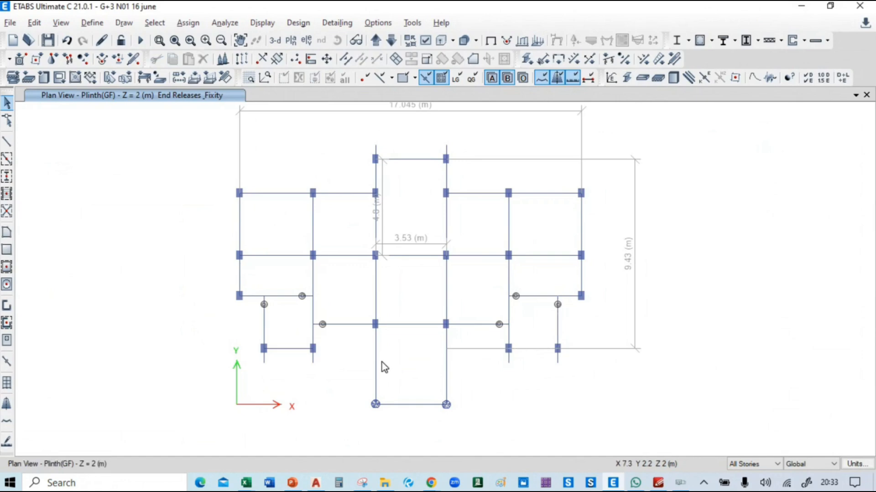
Step: Join the divided Y-direction beam segments along both sides of the lowest central bay on all stories
left_click(376, 368)
left_click(376, 342)
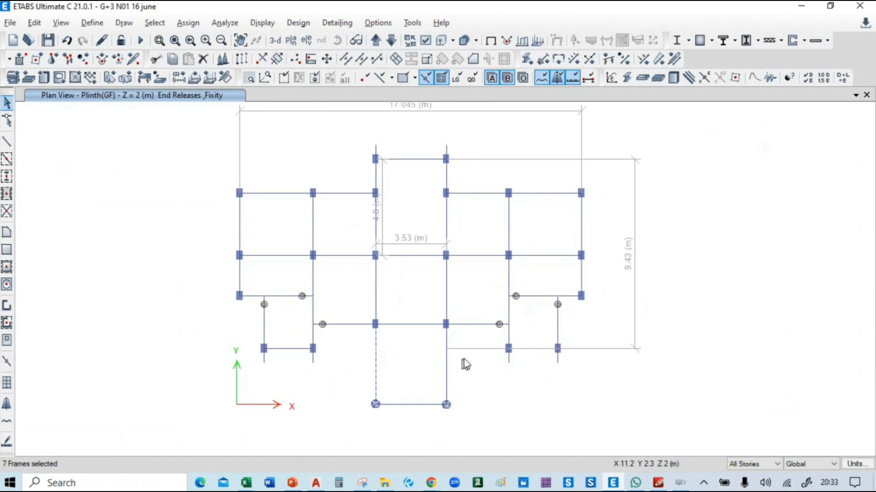
left_click(447, 341)
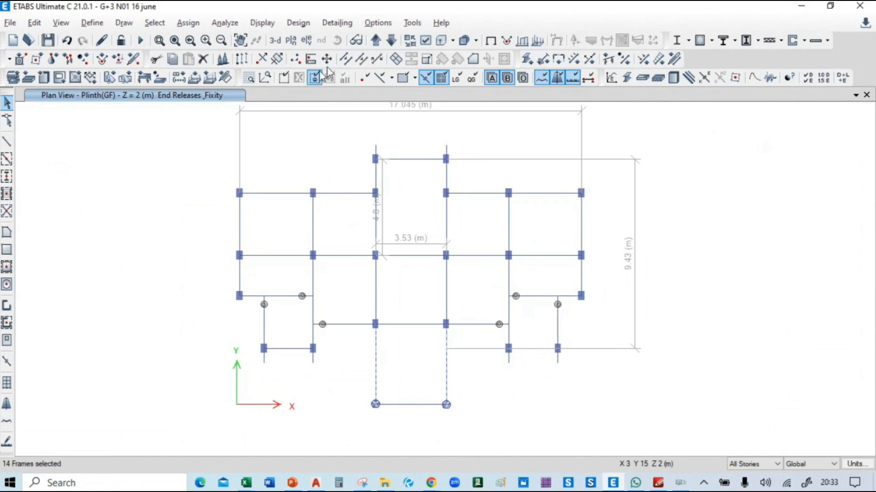
left_click(361, 59)
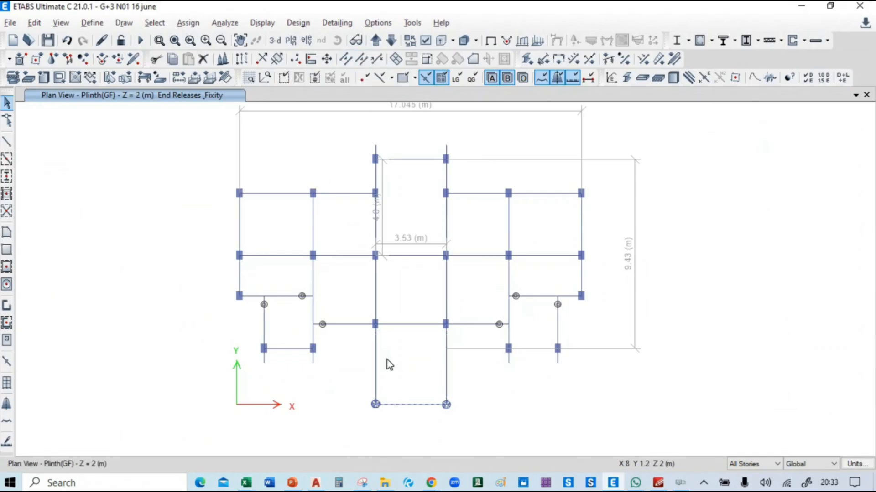
Step: Check by selection whether the joined lower central beams, the X-direction beam above them and the central bay's Y-direction beams are undivided
left_click(375, 360)
key("Escape")
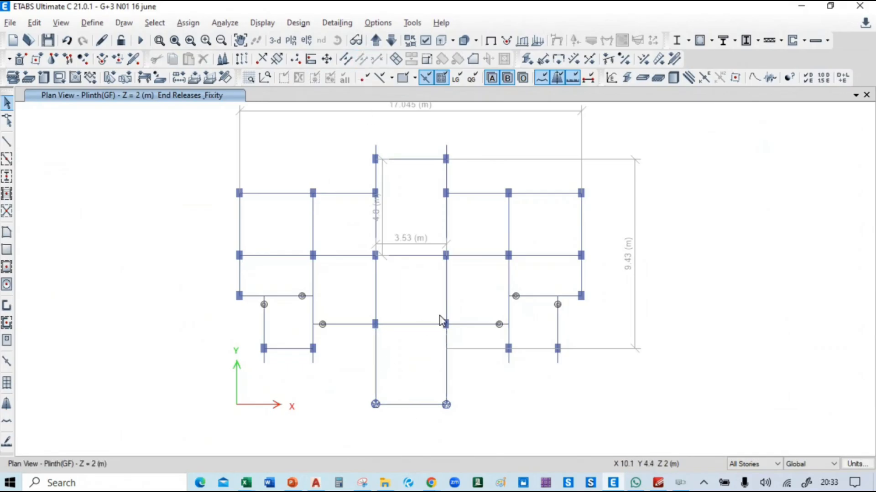
left_click(419, 324)
key("Escape")
left_click(445, 293)
key("Escape")
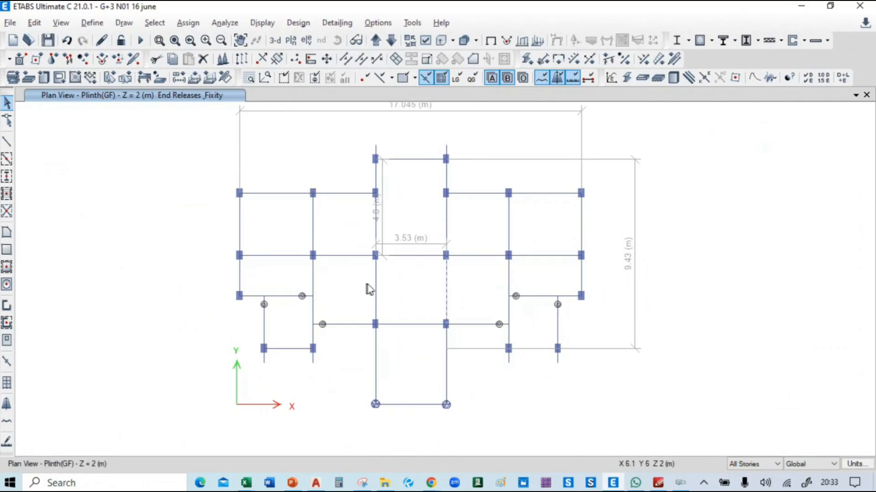
left_click_drag(379, 198, 385, 224)
left_click(376, 223)
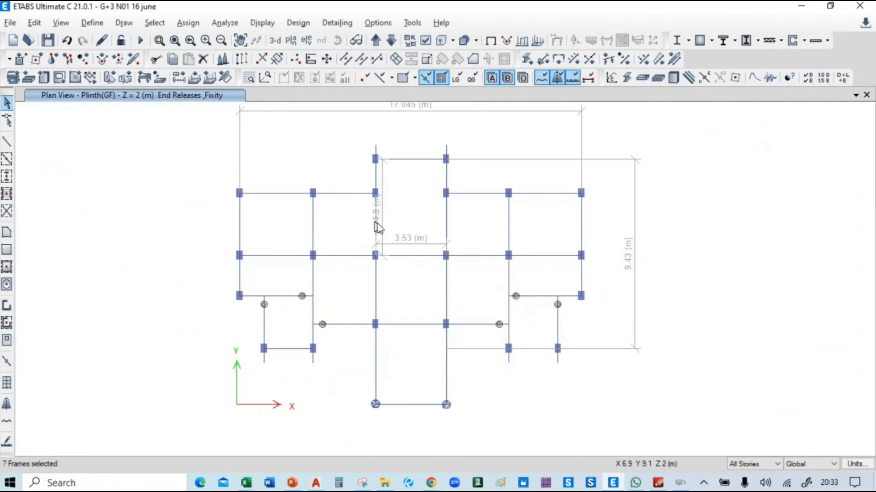
key("Escape")
Step: Join the divided Y-direction beam segments between the two uppermost column rows on both sides of the central bay, on all stories
left_click(377, 177)
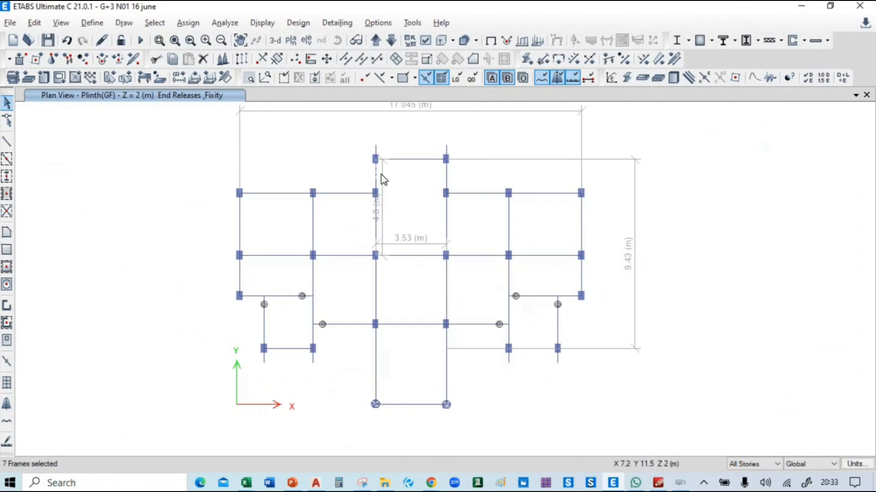
scroll(382, 178, "up", 5)
left_click(369, 276)
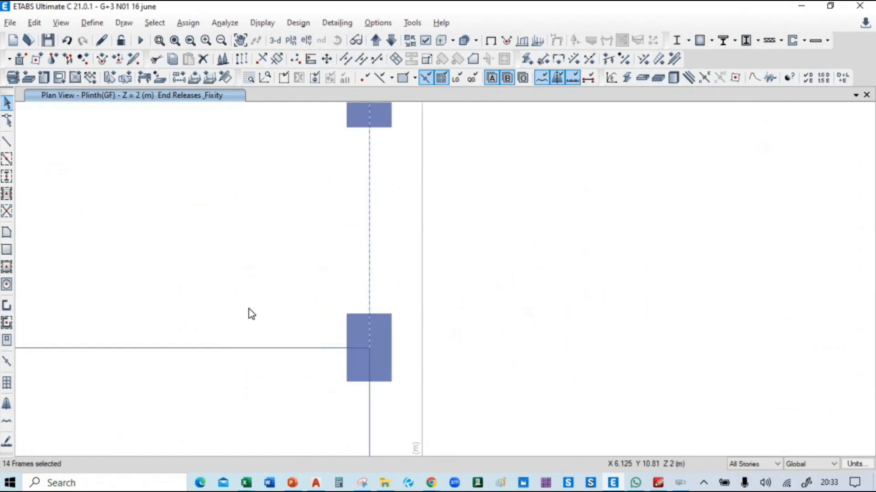
scroll(248, 309, "down", 5)
left_click(486, 268)
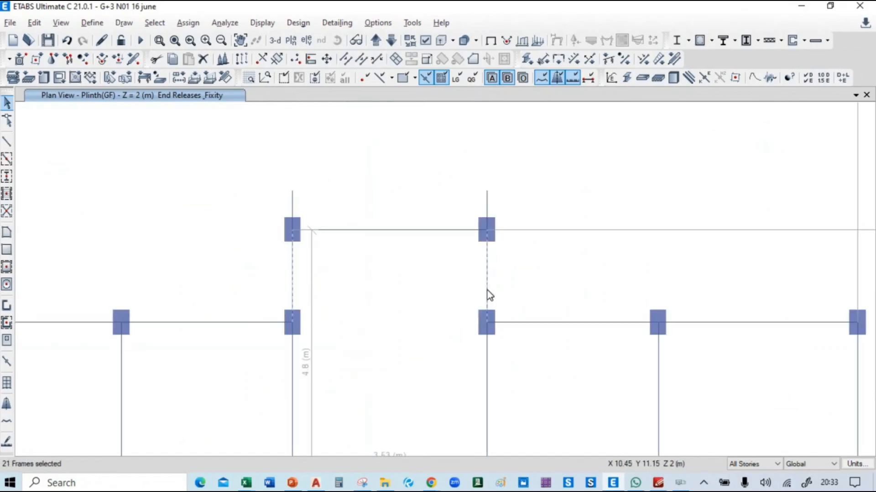
left_click(487, 290)
left_click(360, 57)
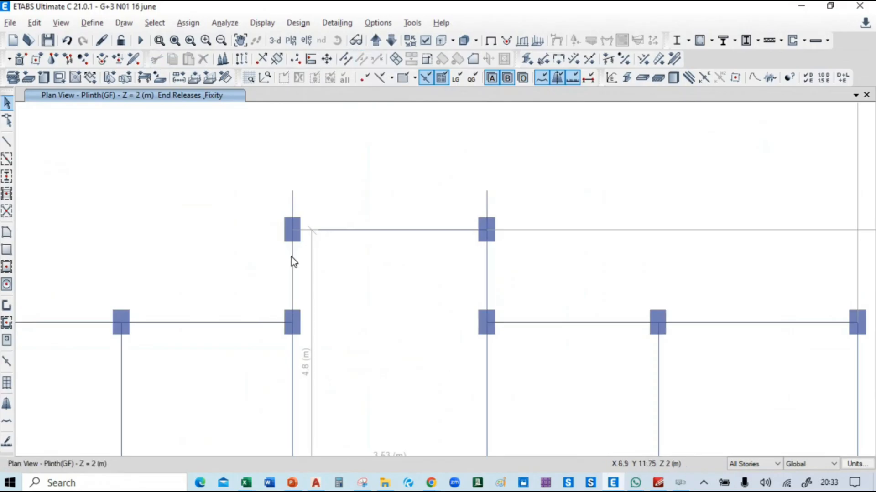
Step: Check by selection whether the joined upper Y-direction beams, the uppermost X-direction beam and the right wing's upper inner X-direction beam are undivided
left_click(293, 269)
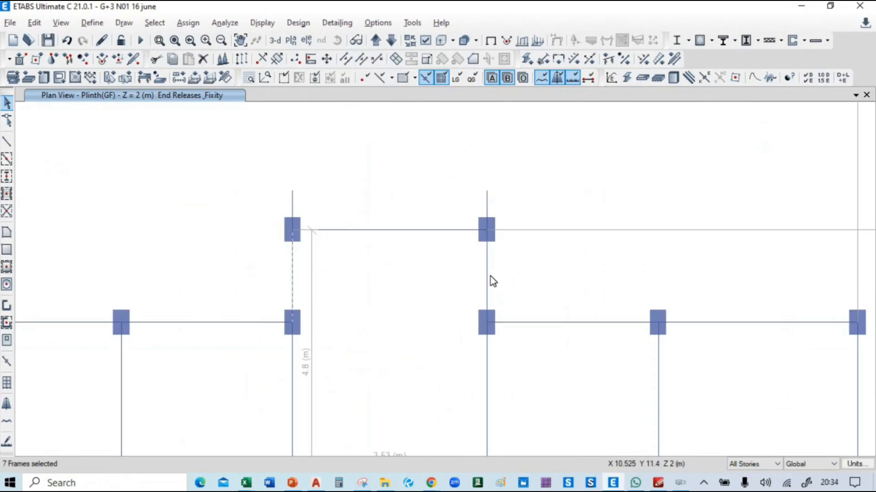
left_click(397, 230)
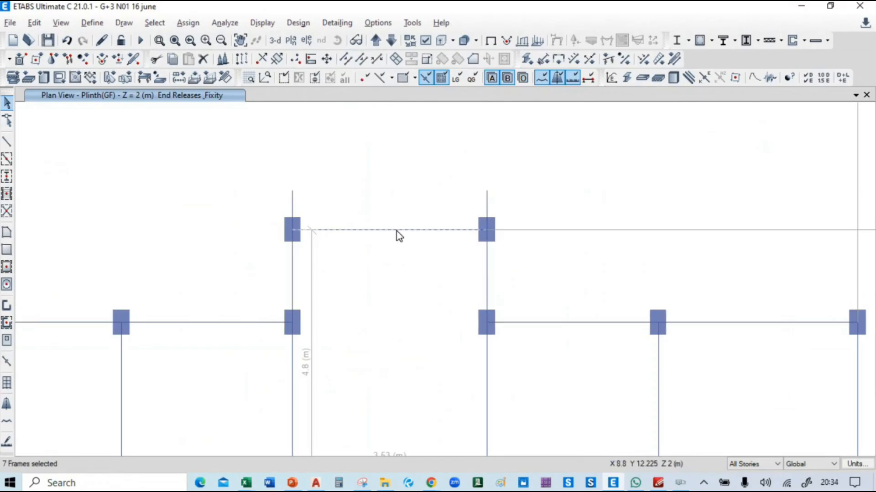
left_click(397, 231)
scroll(397, 231, "down", 6)
scroll(421, 244, "up", 3)
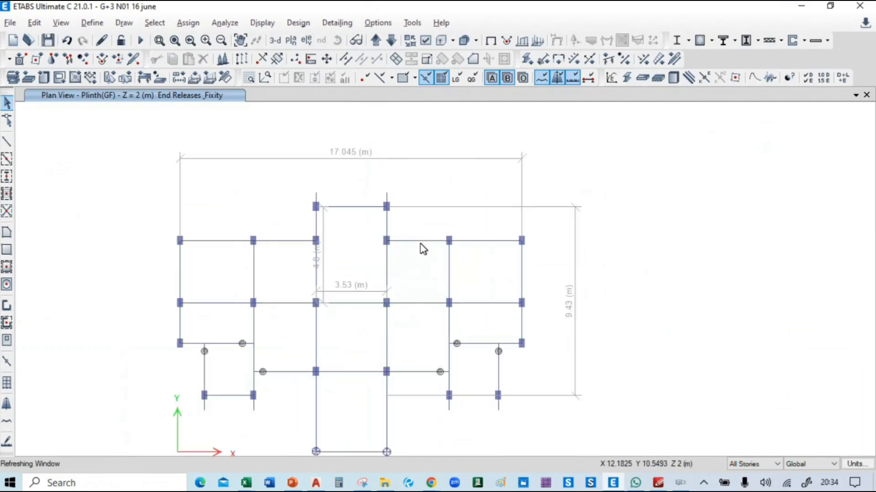
left_click(421, 242)
left_click(428, 242)
key("Escape")
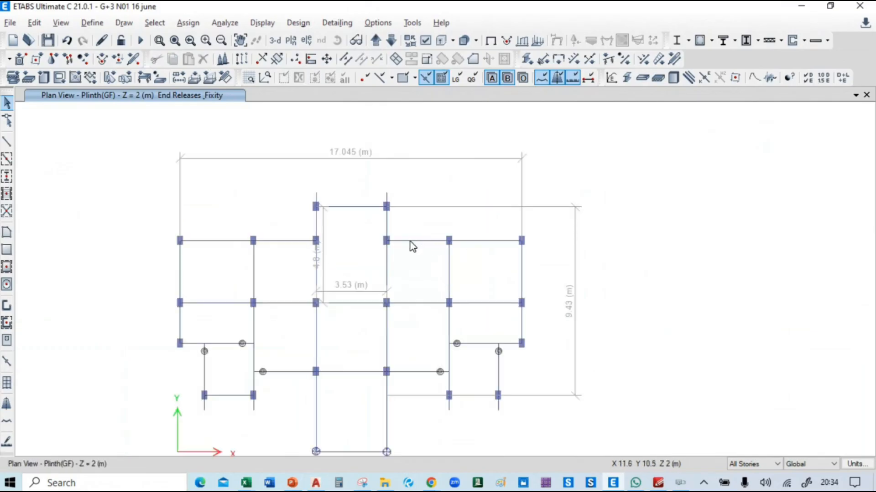
Step: Join the divided X-direction beam segments in the upper inner bays of both wings on all stories
left_click(410, 242)
left_click(270, 243)
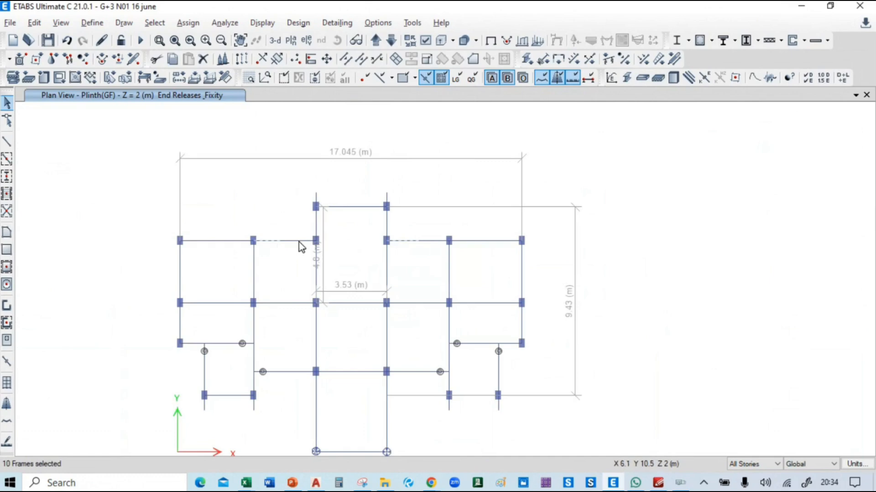
left_click(434, 241)
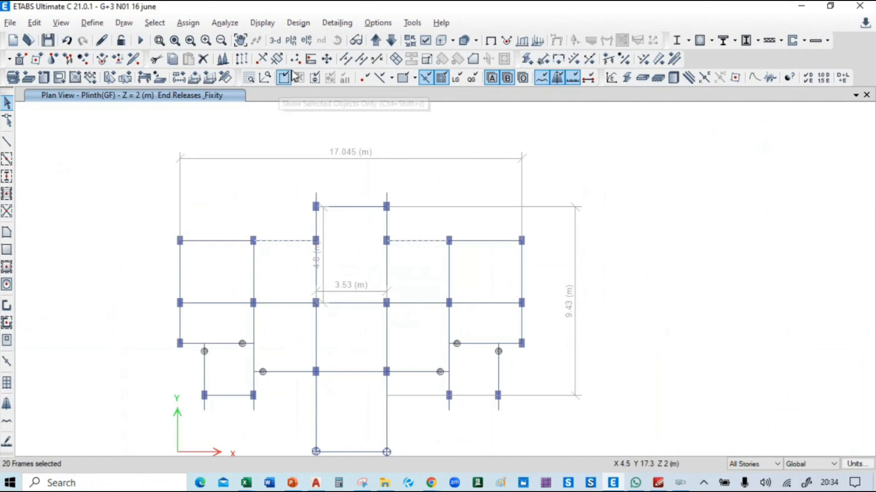
key("Escape")
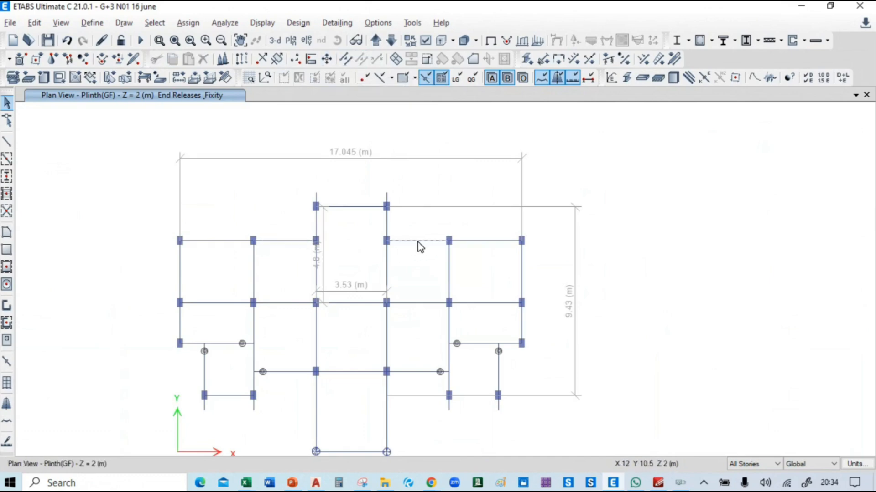
Step: Check by selection whether the middle-row X-direction beams are undivided, inspect the fully selected plan up close, and clear the selection
middle_click_drag(294, 265, 315, 241)
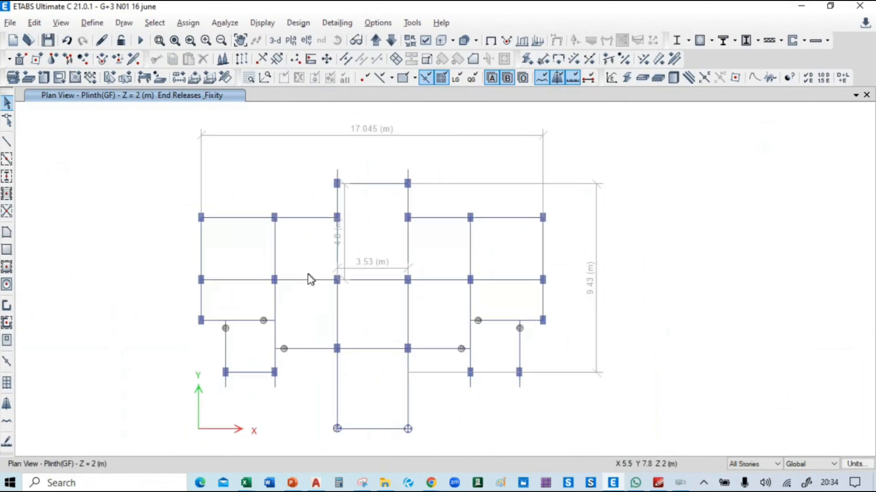
left_click(381, 286)
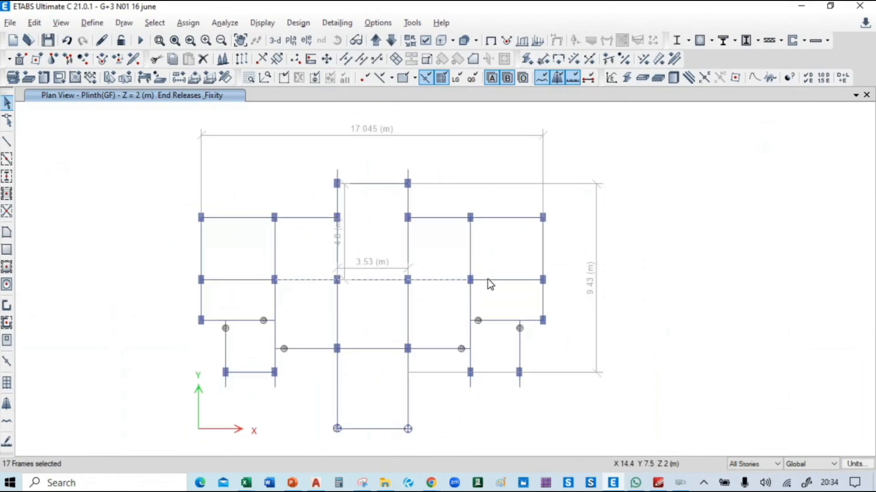
key("Escape")
left_click_drag(152, 155, 605, 450)
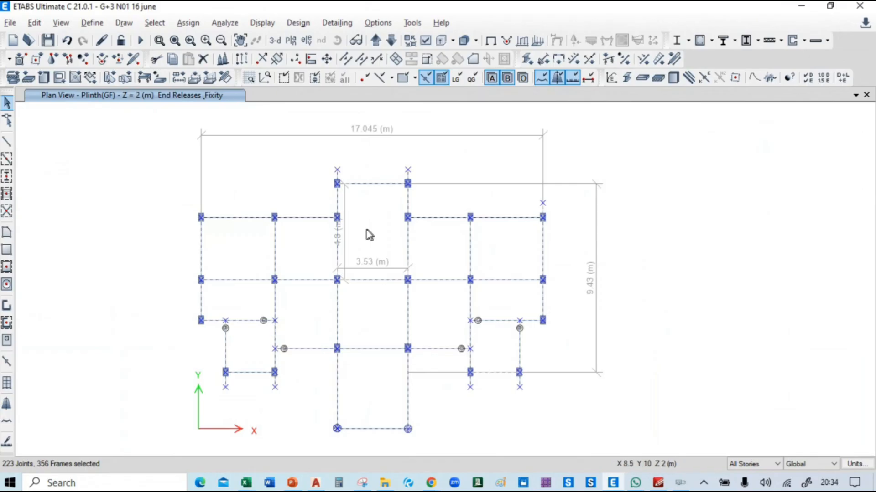
scroll(338, 201, "up", 5)
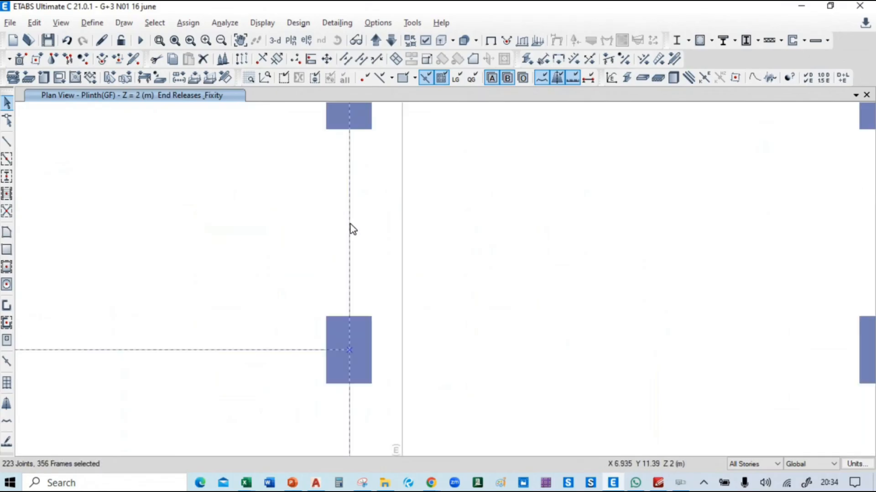
scroll(354, 235, "down", 5)
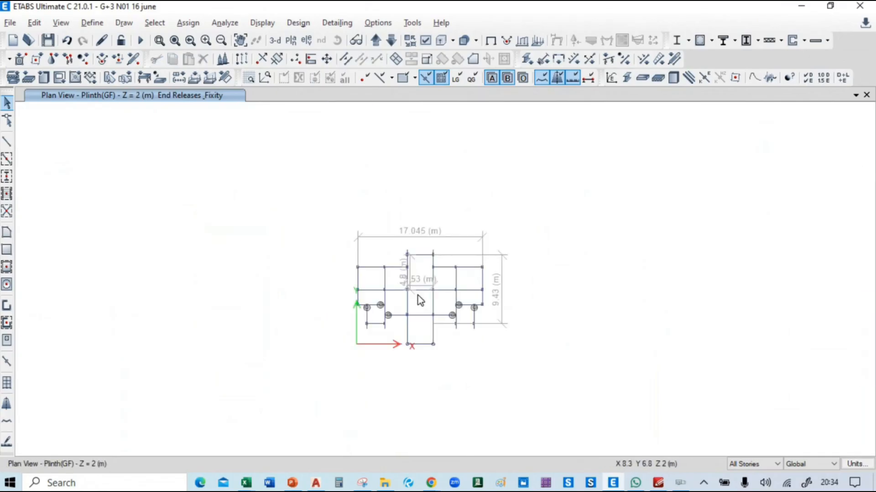
scroll(418, 299, "up", 3)
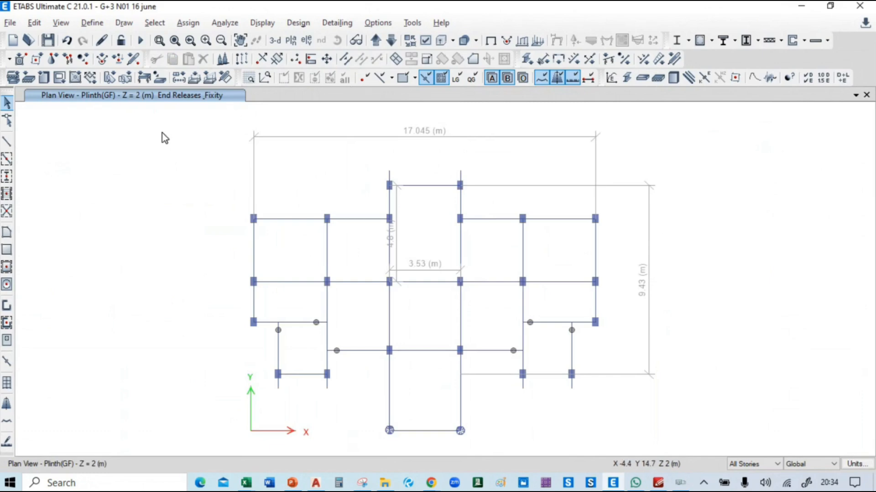
Step: Select all joints by object type and run Delete on them to remove the unconnected ones
left_click(151, 23)
mouse_move(192, 39)
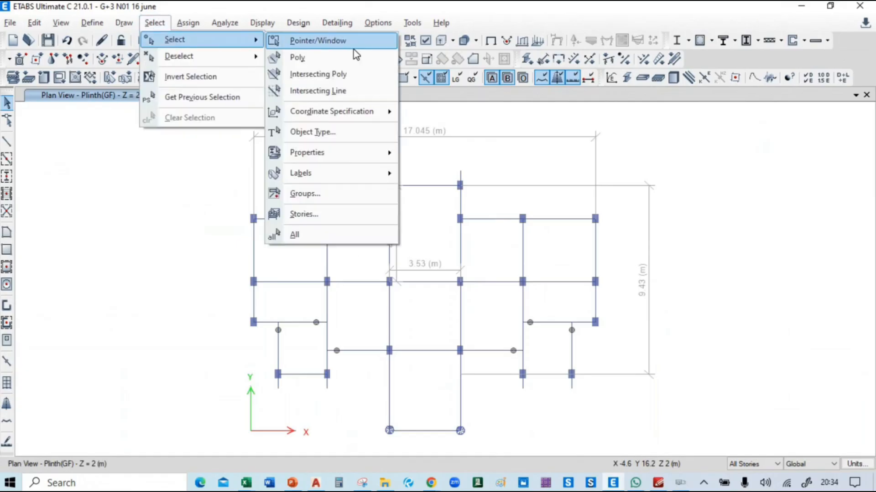
left_click(312, 132)
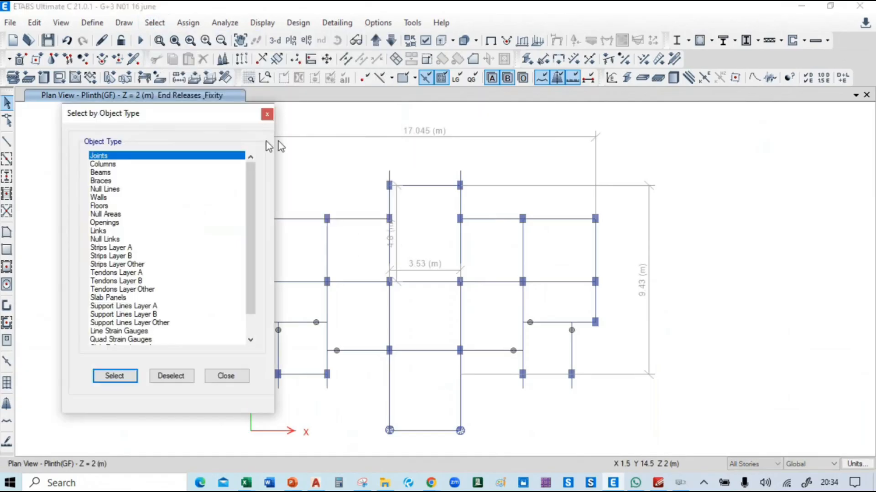
left_click(225, 376)
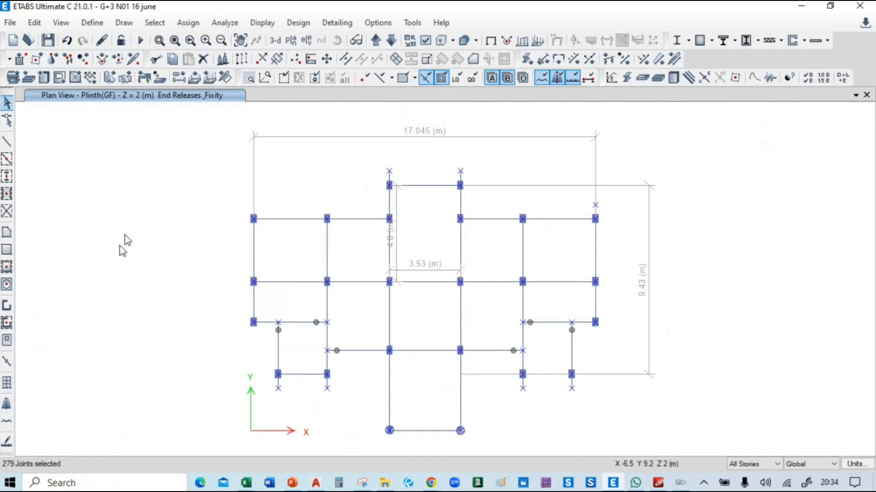
left_click(204, 58)
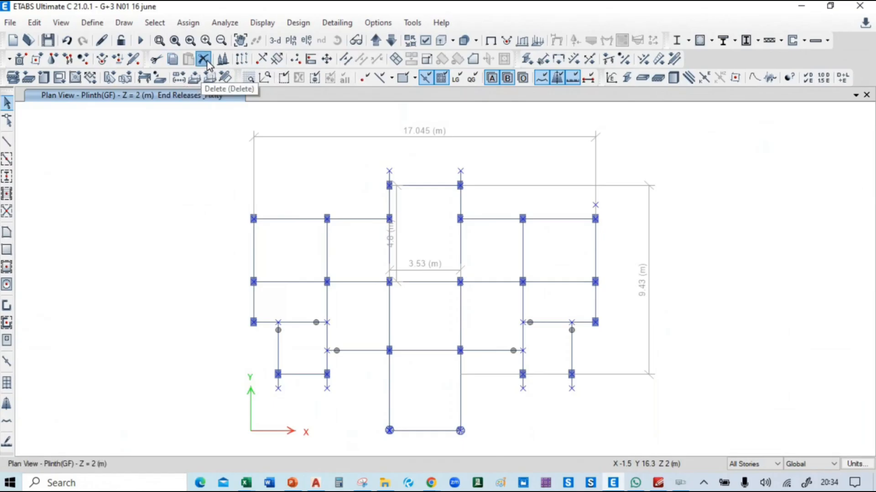
Step: Select all joints by object type again to check how many remain, and clear the selection
left_click(154, 22)
mouse_move(168, 40)
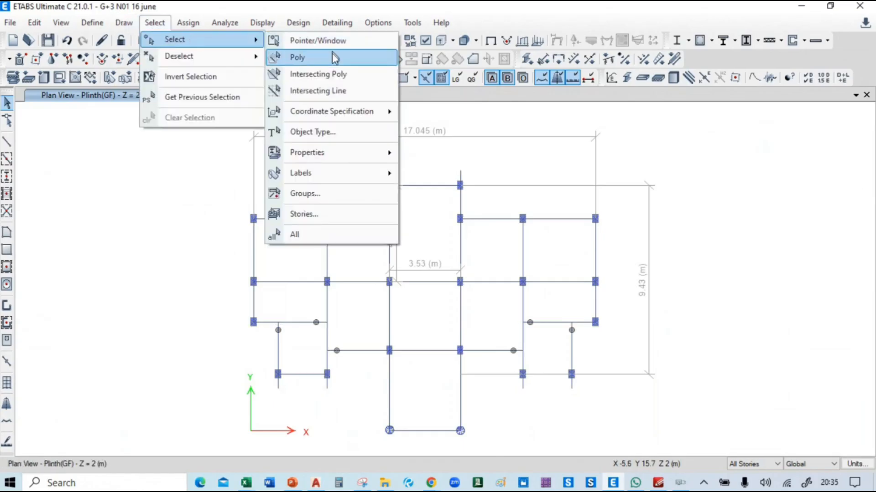
left_click(315, 132)
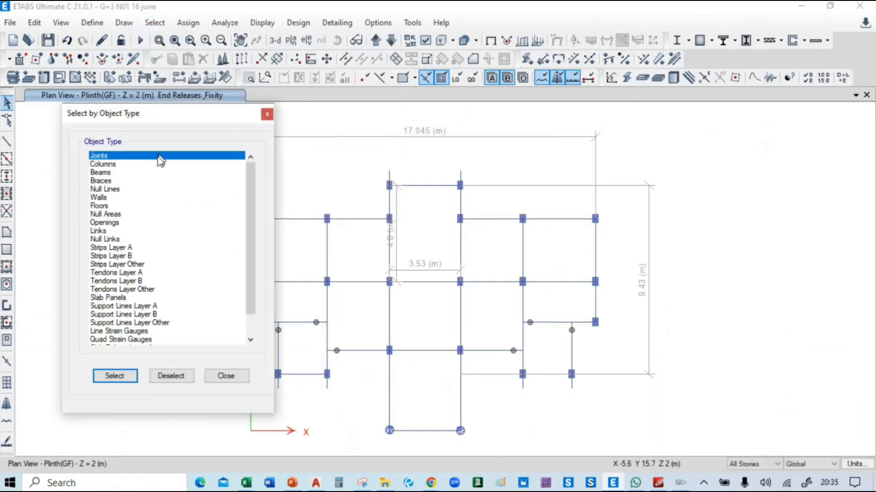
left_click(127, 381)
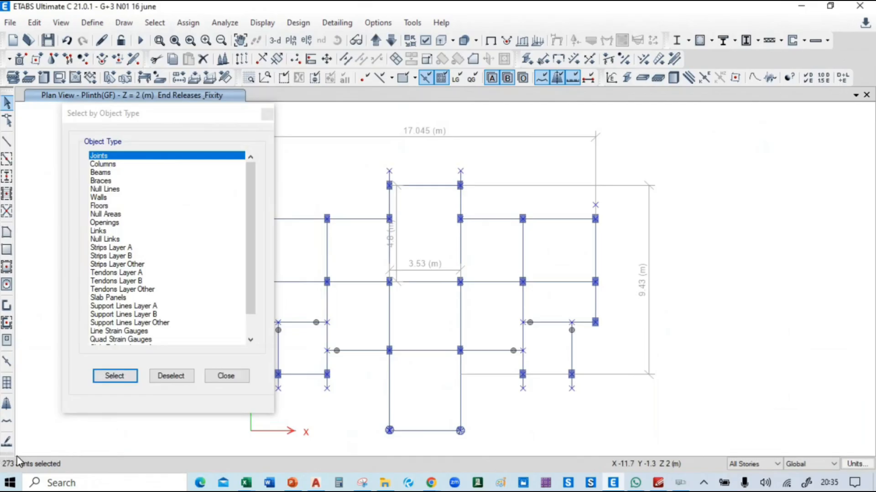
left_click(232, 380)
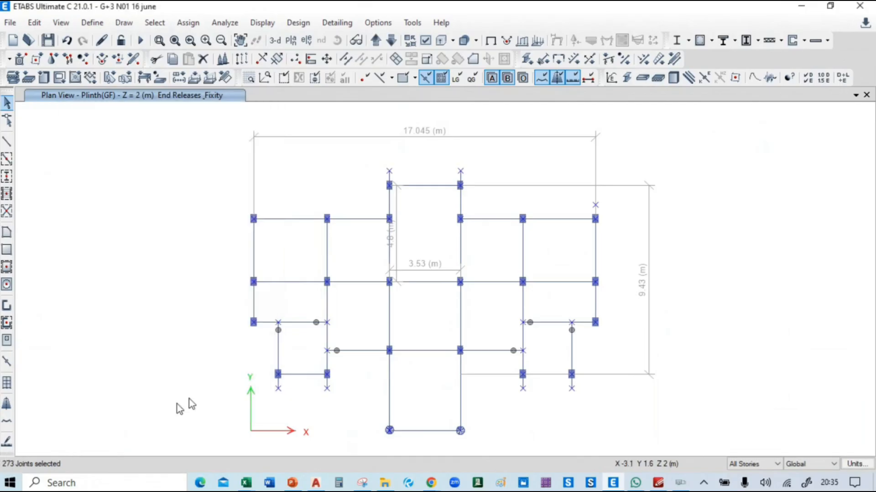
key("ctrl+q")
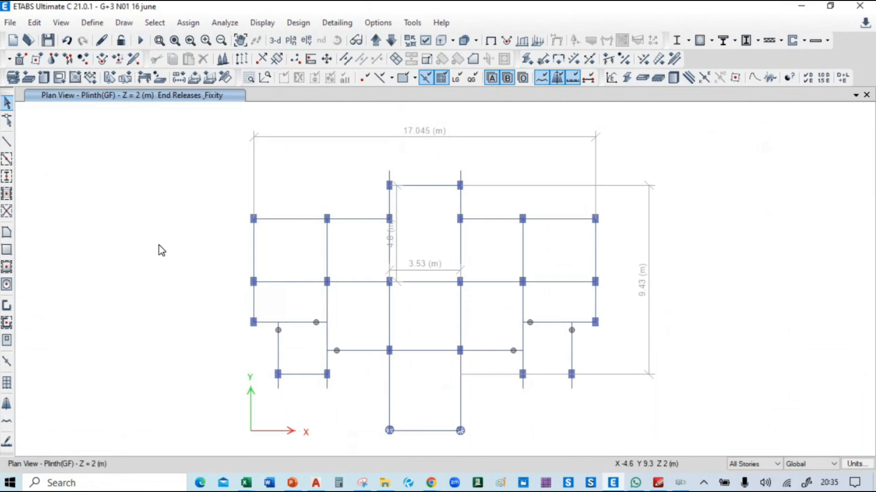
Step: Check the task list slide in PowerPoint, return to ETABS, and select all floors by object type
key("alt+Tab")
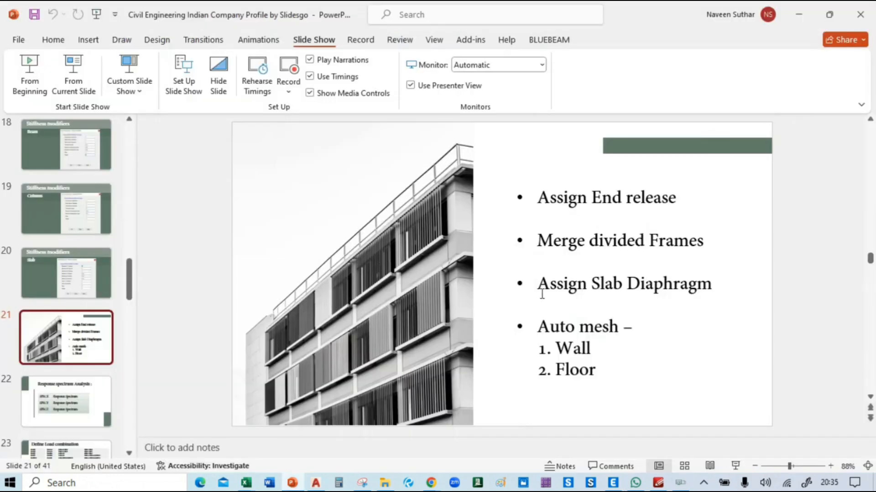
key("alt+Tab")
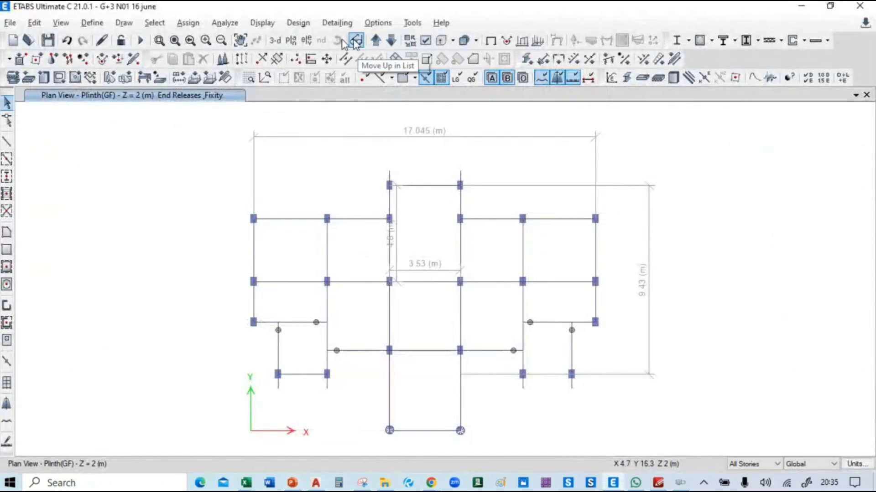
left_click(154, 22)
mouse_move(201, 40)
left_click(319, 131)
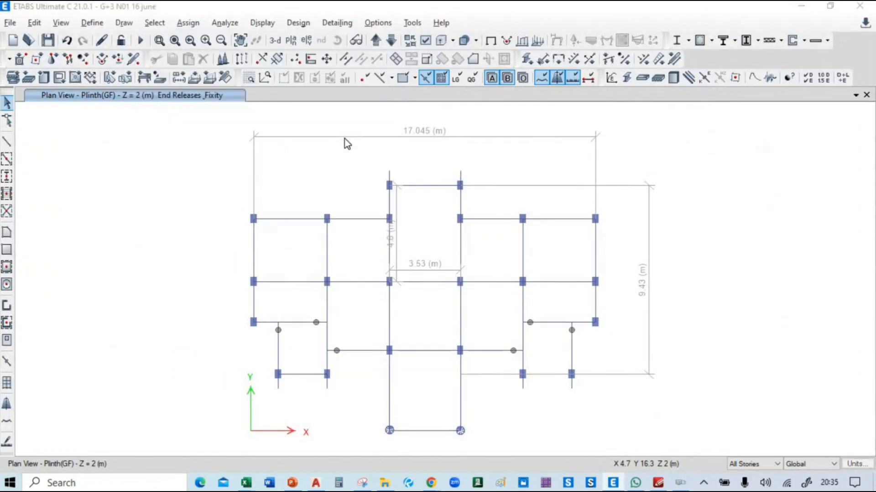
left_click(101, 206)
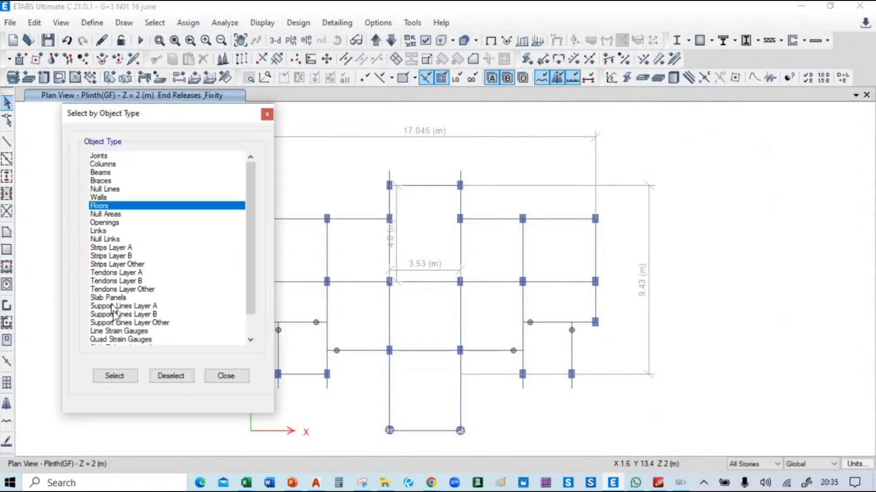
left_click(114, 376)
left_click(247, 377)
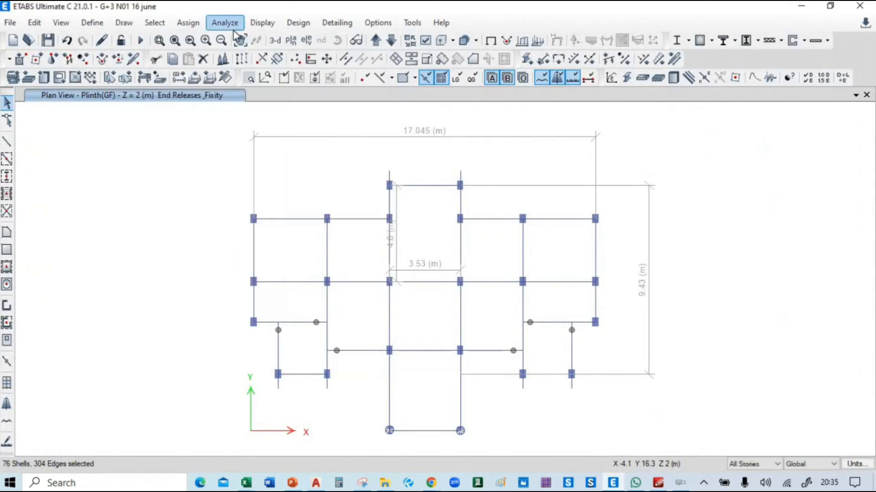
Step: Assign diaphragm D1 to the selected floor shells
left_click(192, 31)
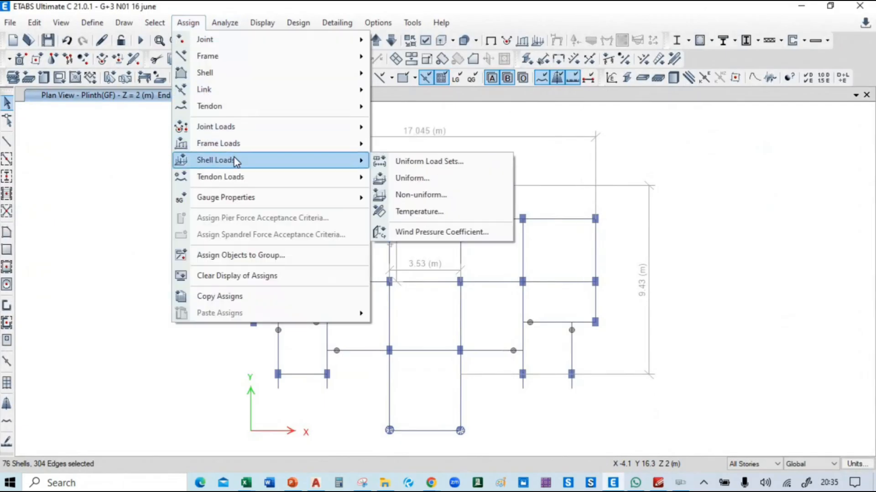
mouse_move(232, 79)
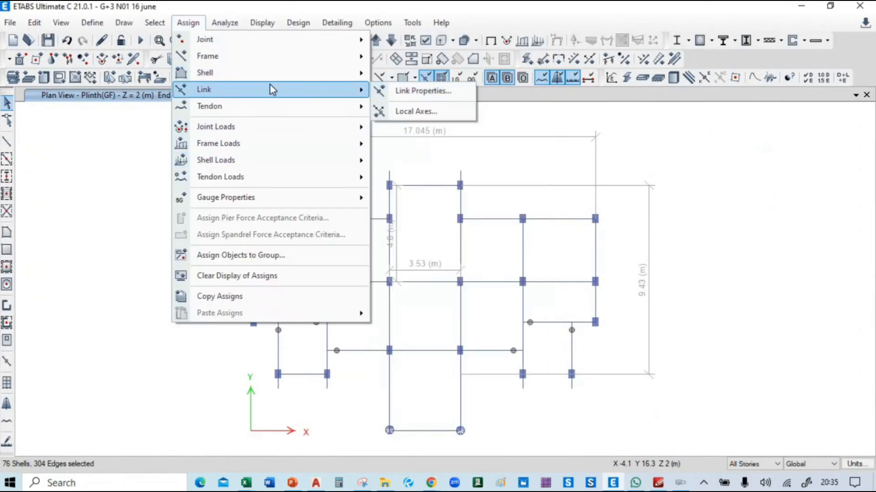
left_click(437, 169)
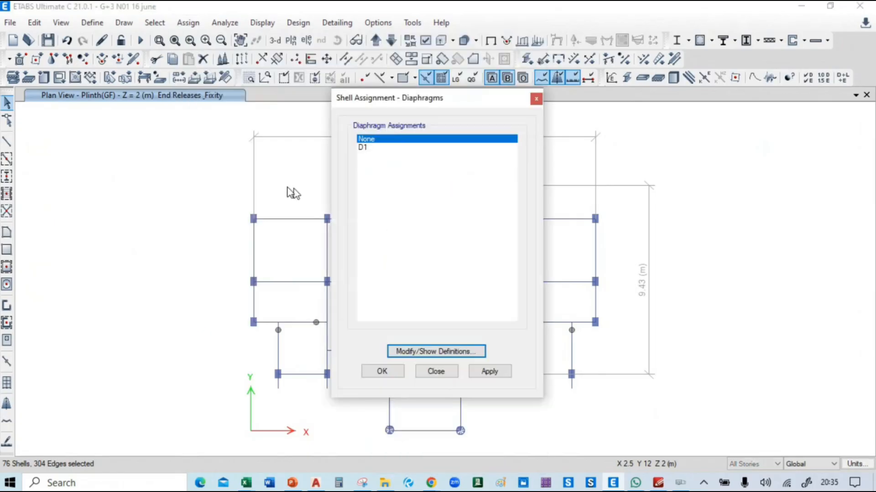
left_click(379, 147)
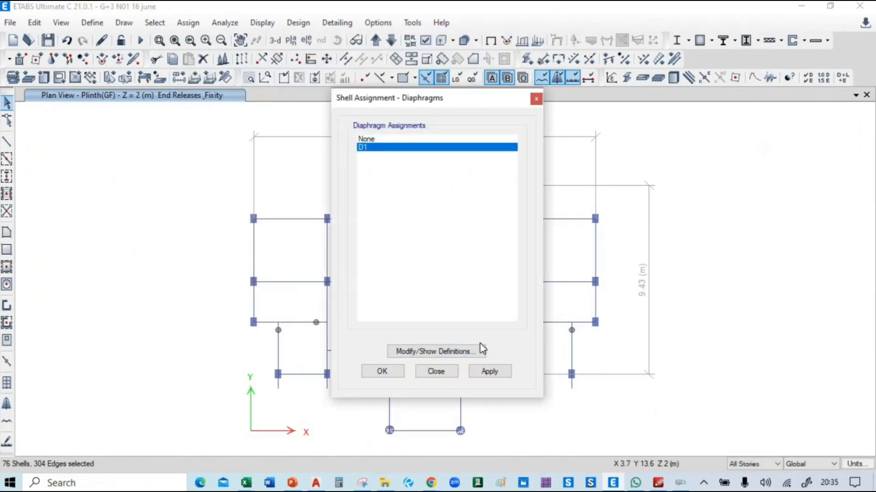
left_click(488, 371)
left_click(382, 371)
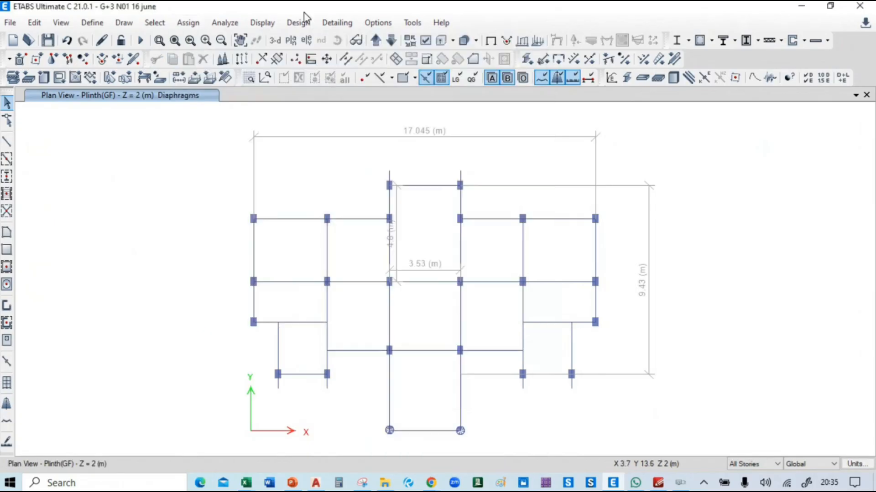
Step: Inspect the assigned diaphragms in the 3-D view, and restore the undeformed shape display
left_click(284, 40)
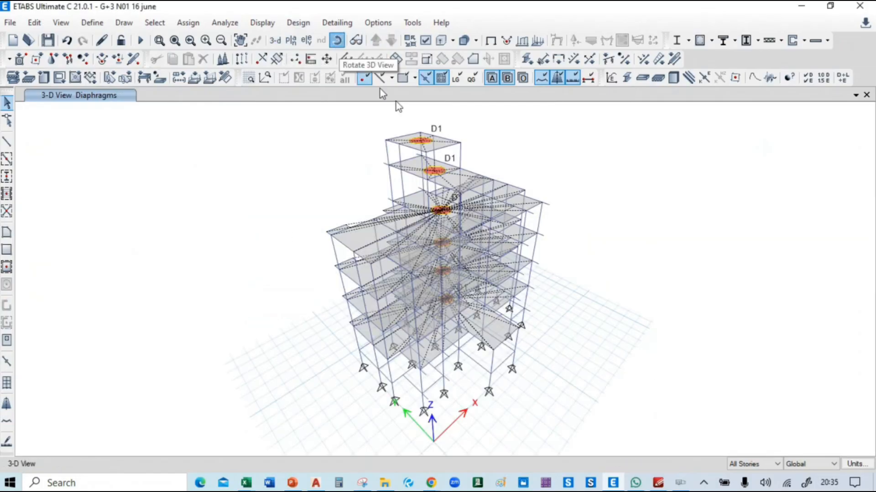
left_click_drag(398, 106, 693, 262)
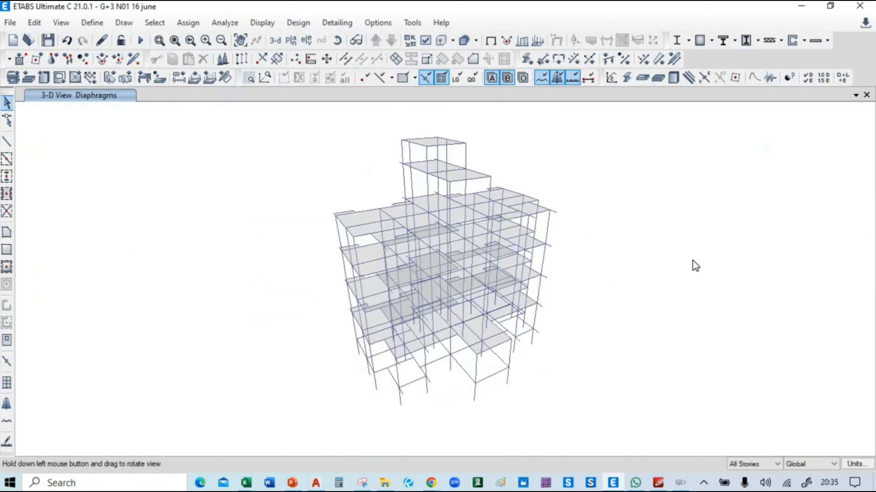
left_click(355, 40)
left_click_drag(666, 298, 762, 329)
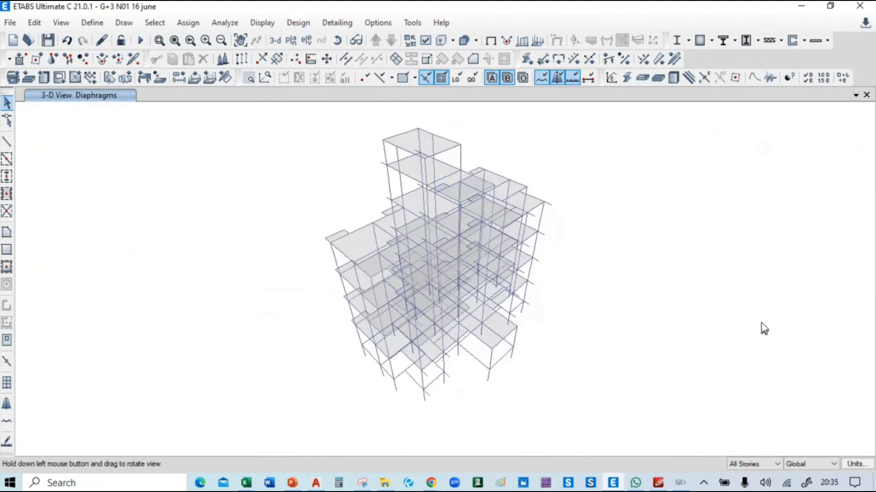
left_click(492, 43)
left_click_drag(679, 279, 639, 316)
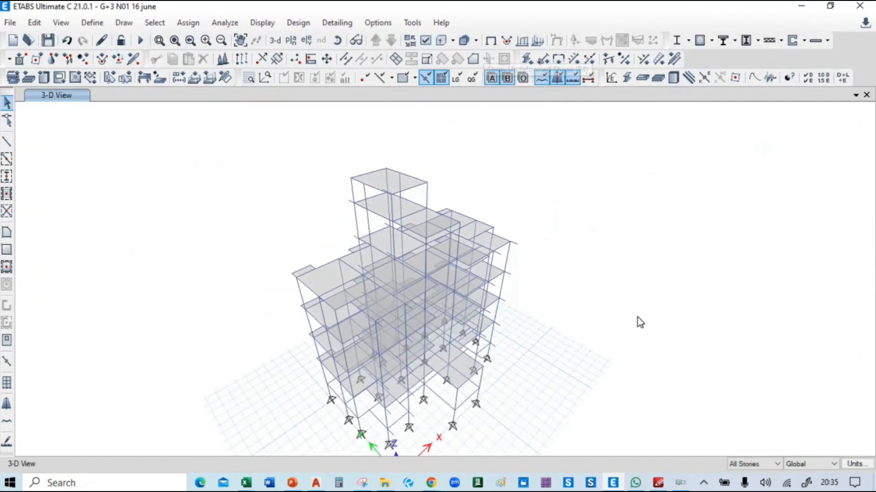
Step: Consult the PowerPoint task list for the auto mesh item, and select all floors again by object type in ETABS
key("super+Tab")
key("Return")
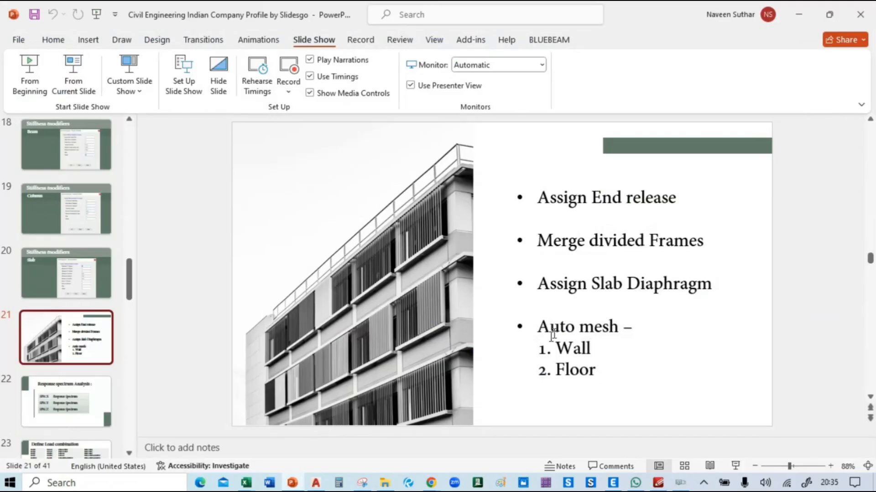
key("alt+Tab")
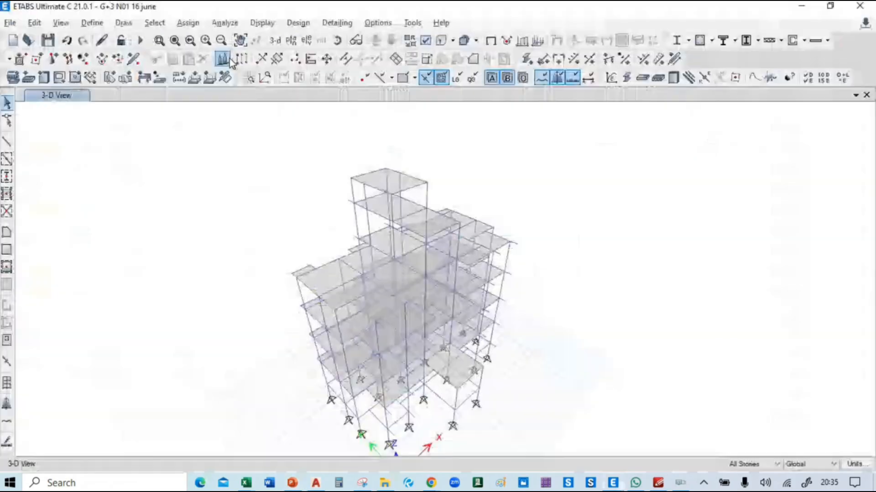
left_click(154, 23)
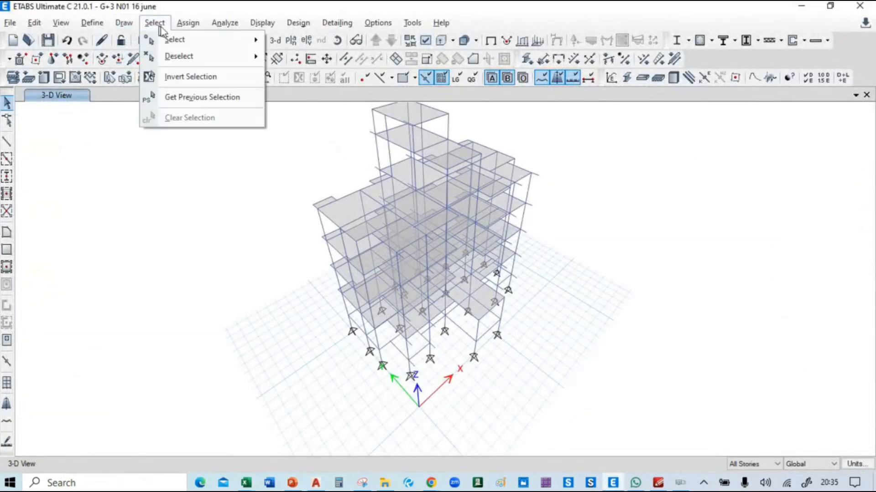
mouse_move(259, 41)
left_click(335, 135)
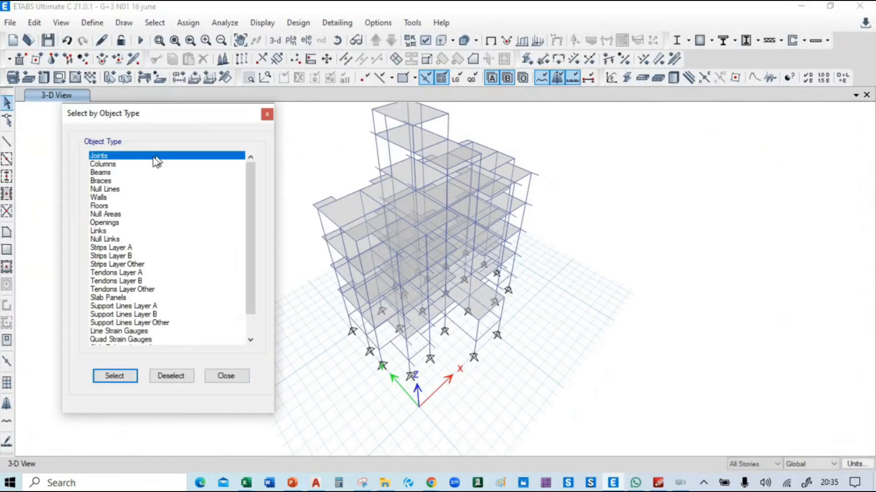
left_click(109, 207)
left_click(114, 376)
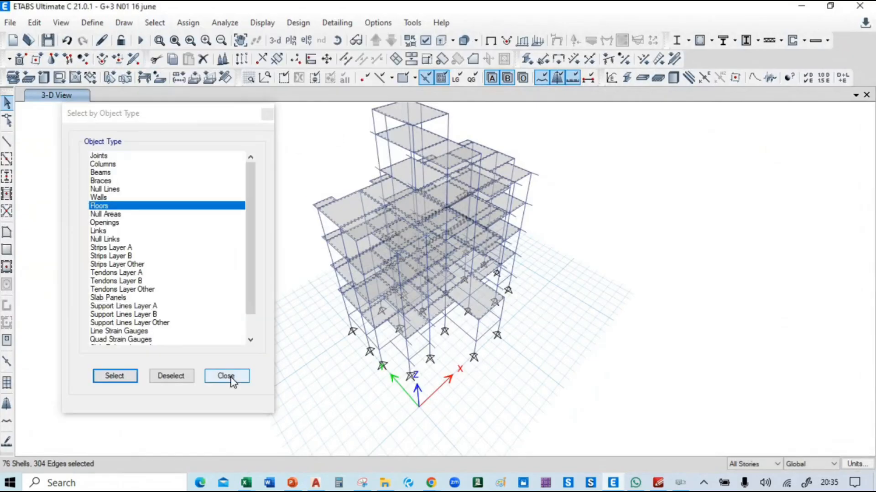
left_click(226, 376)
Step: Assign floor auto mesh options to the selected floors: auto cookie cut into structural elements, with further meshing to a maximum element size of 1000 mm
left_click(187, 23)
left_click(222, 57)
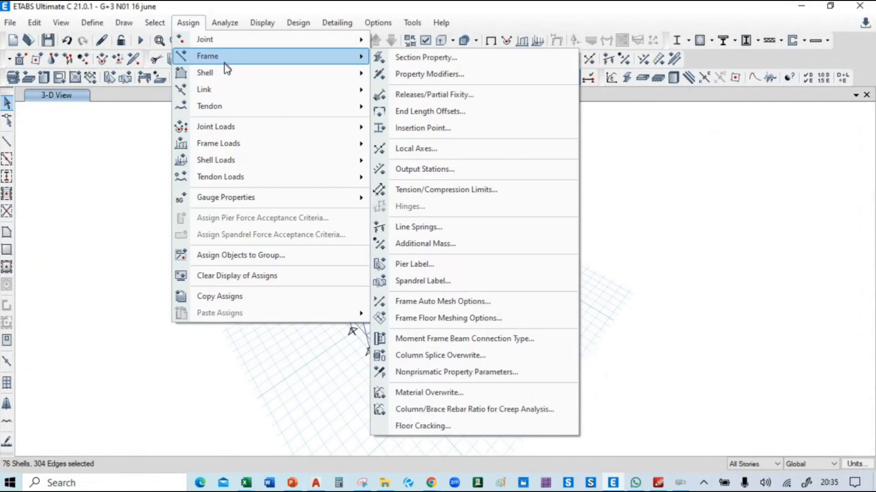
mouse_move(289, 75)
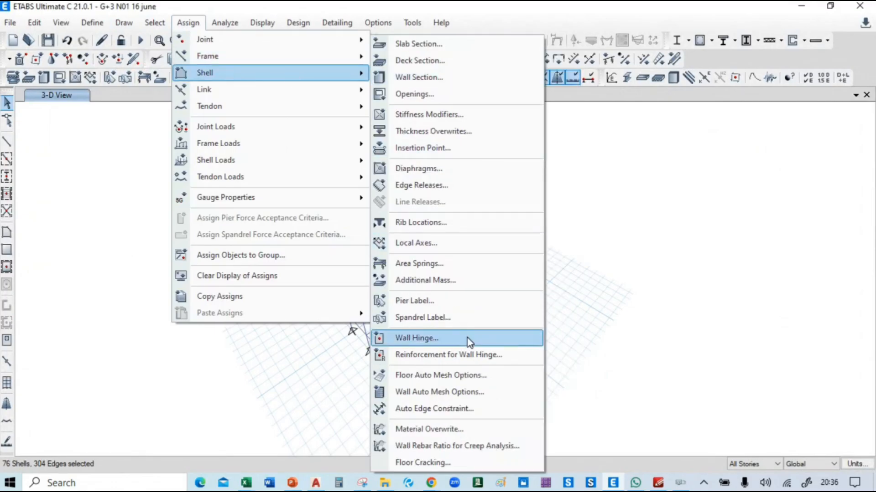
left_click(451, 375)
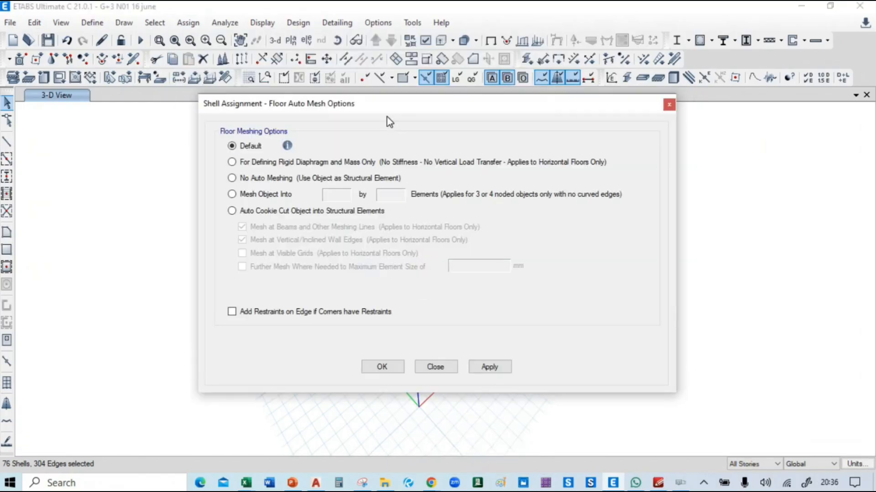
left_click_drag(228, 114, 226, 115)
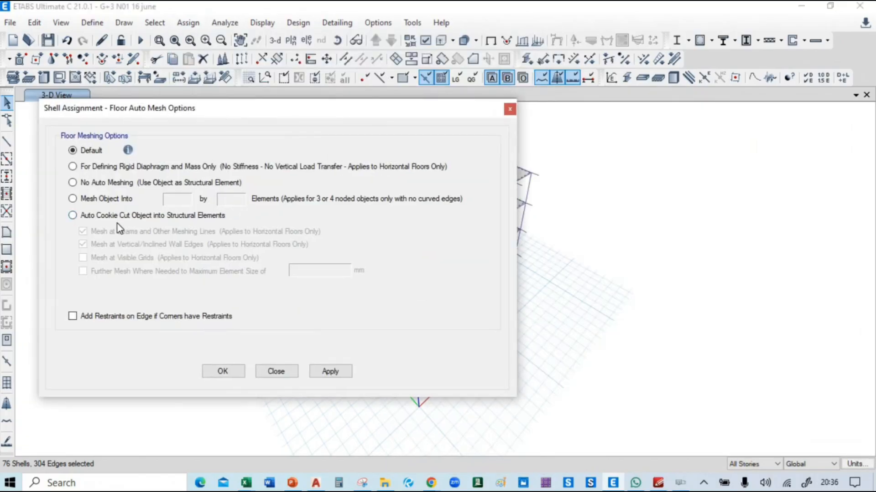
left_click(91, 219)
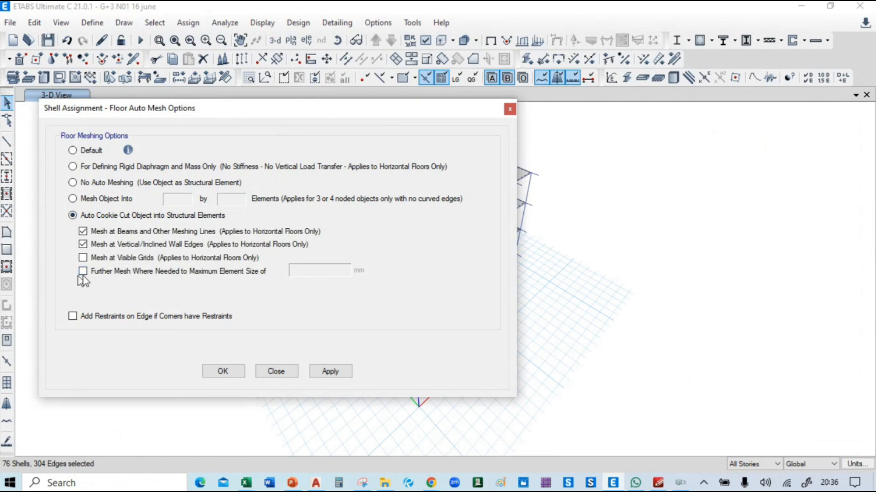
left_click(83, 272)
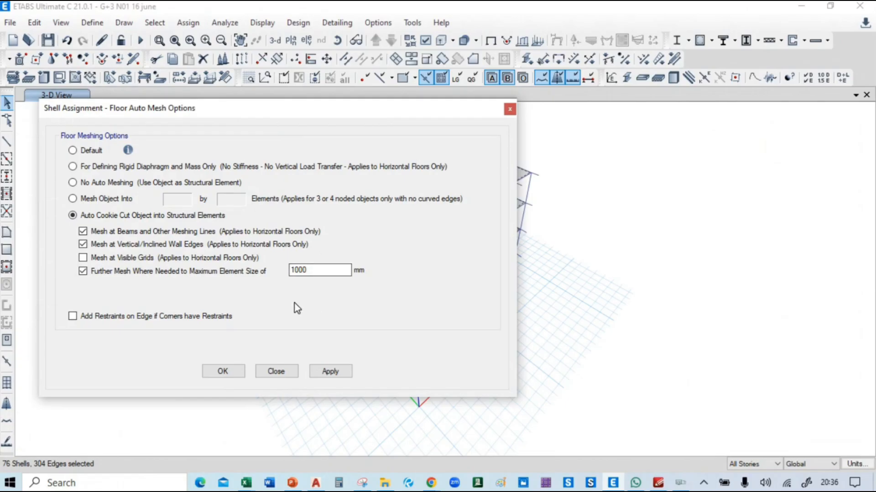
left_click(343, 379)
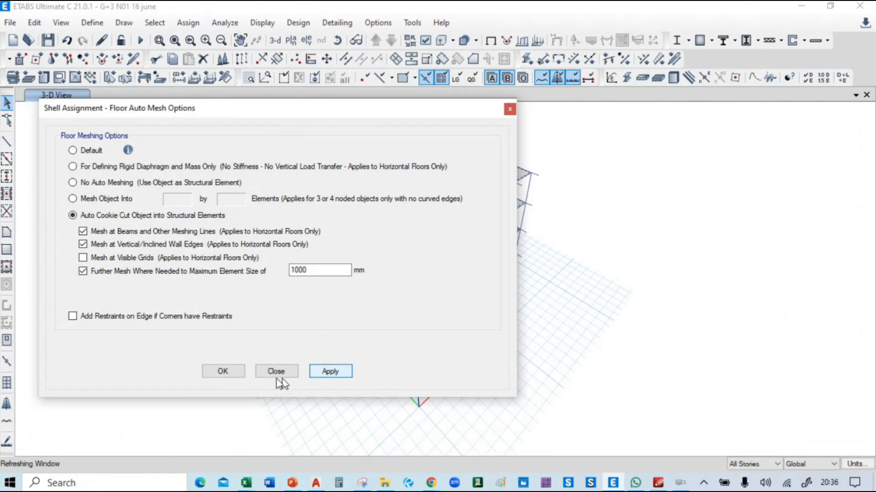
left_click(229, 366)
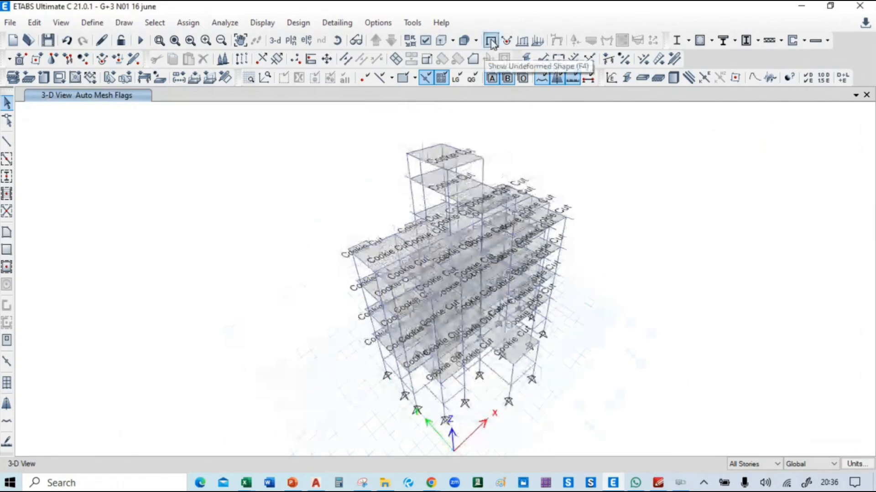
Step: Switch to PowerPoint and review the response spectrum analysis slide and the slides that follow it
key("alt+Tab")
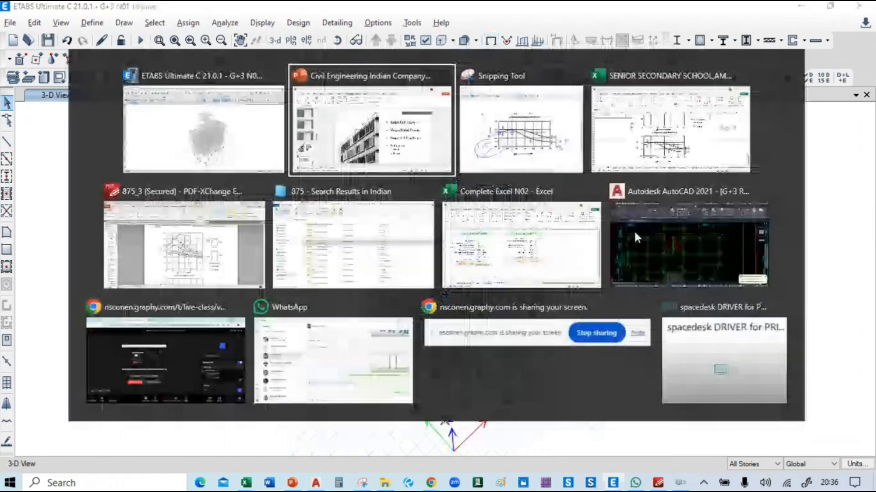
scroll(314, 288, "down", 1)
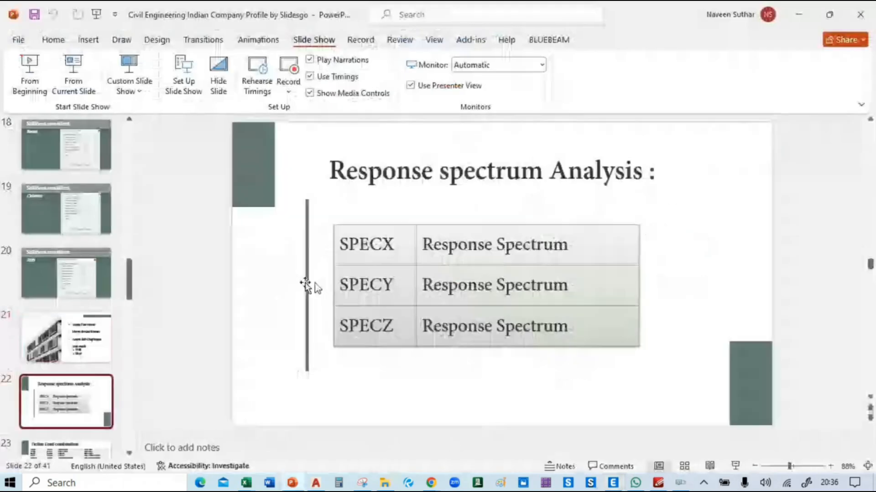
scroll(87, 358, "down", 5)
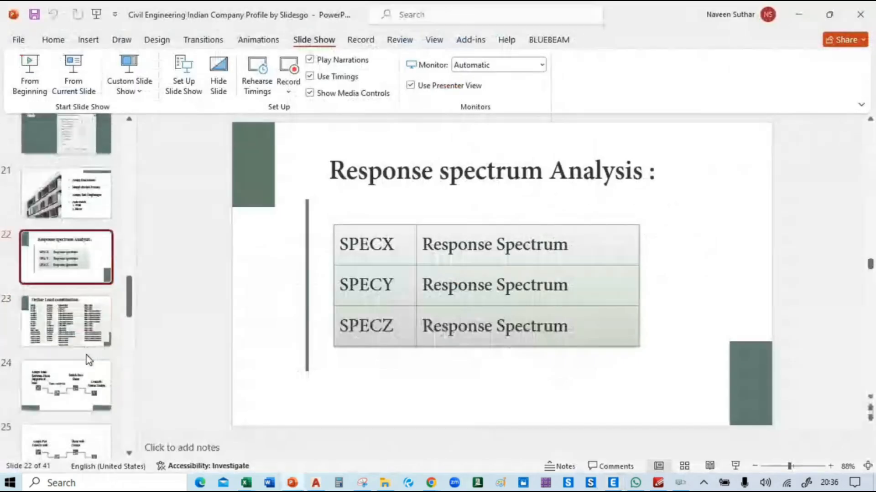
scroll(88, 358, "up", 3)
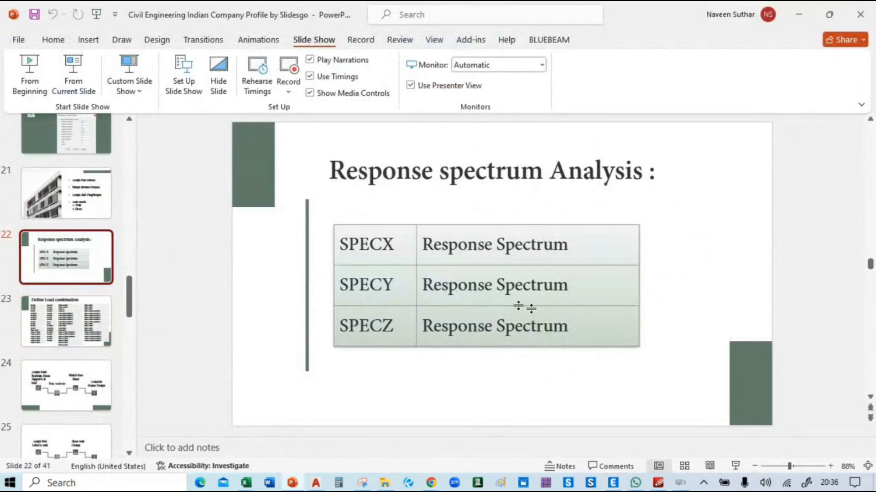
Step: Switch to ETABS and add an IS 1893:2016 response spectrum function named IS1893 with seismic zone IV
key("alt+Tab")
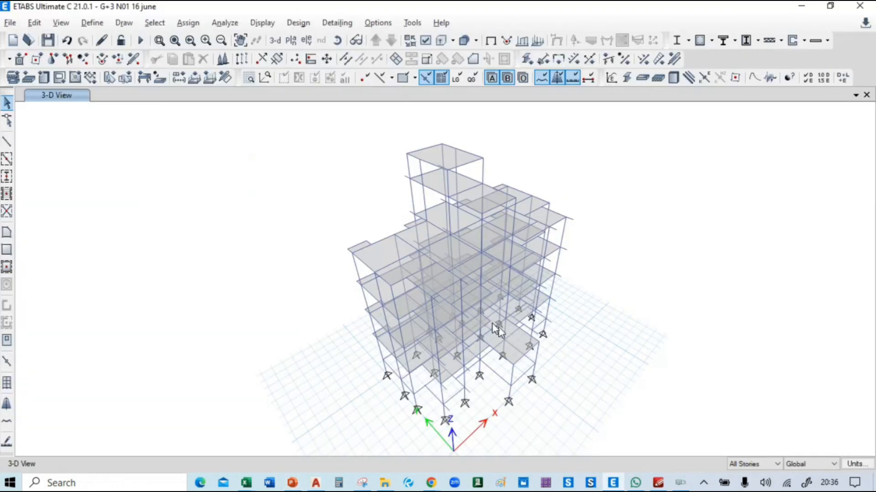
left_click(104, 23)
mouse_move(151, 217)
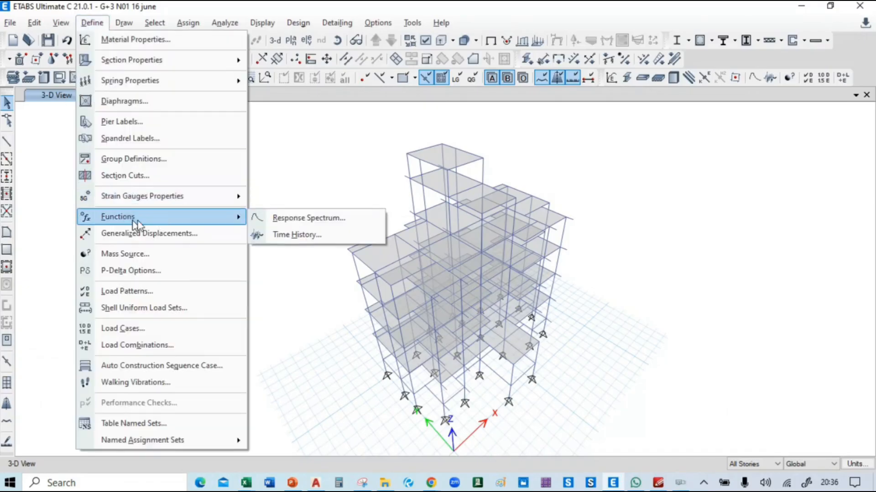
left_click(318, 223)
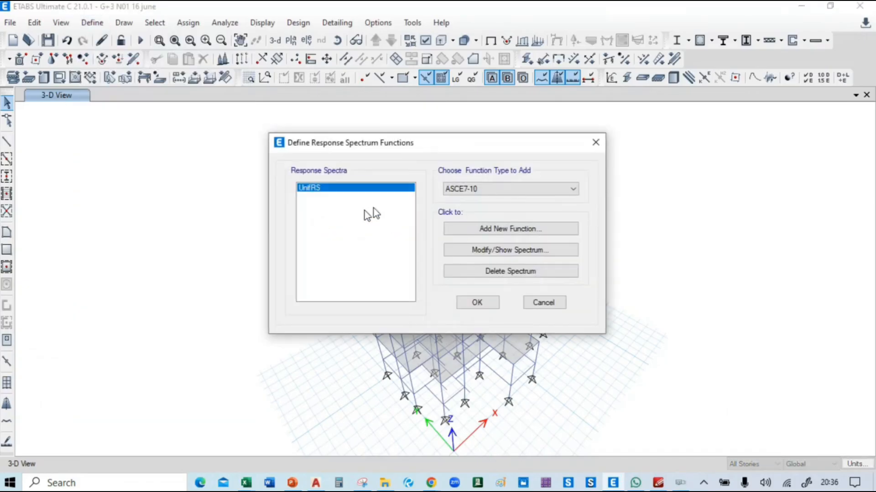
left_click(491, 188)
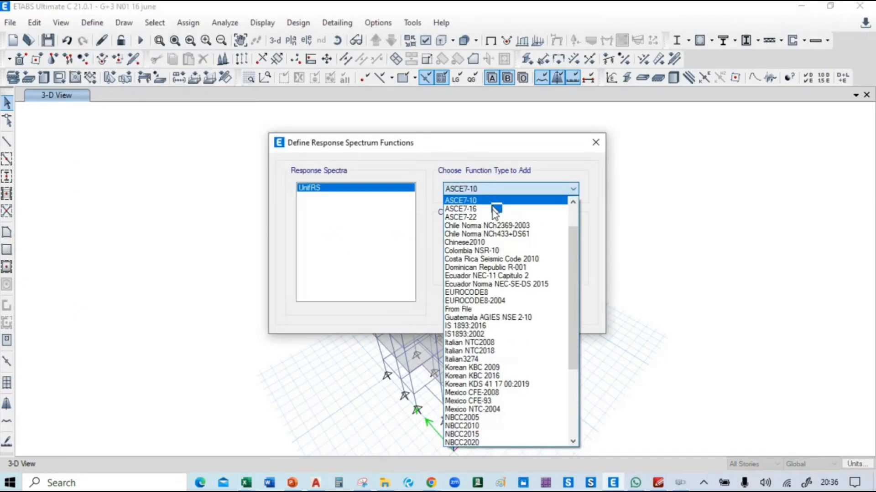
left_click(484, 326)
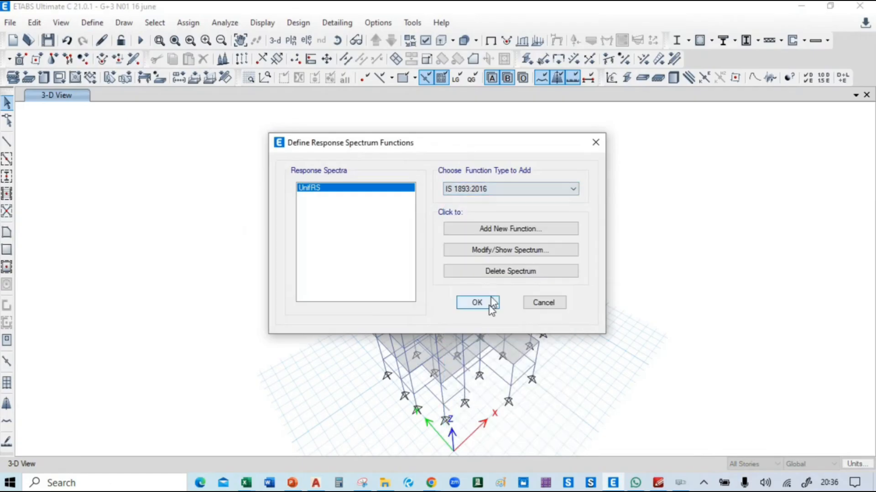
left_click(514, 228)
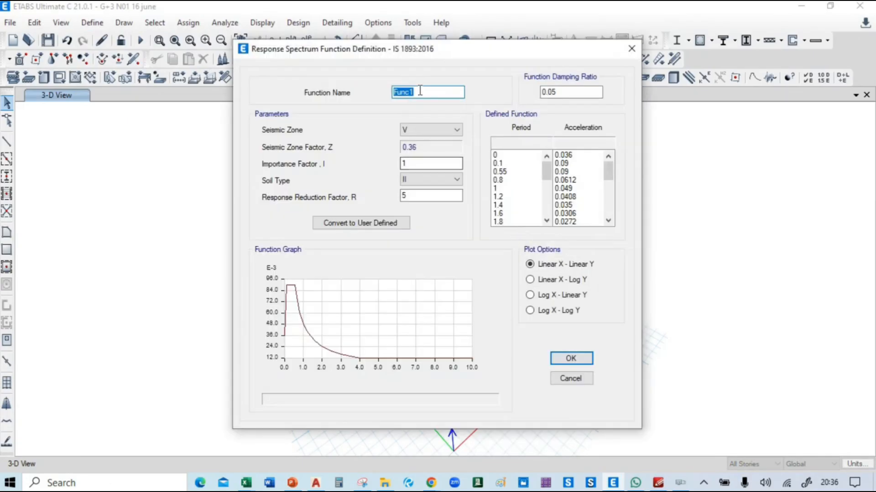
type("IS1893")
left_click(429, 130)
left_click(416, 161)
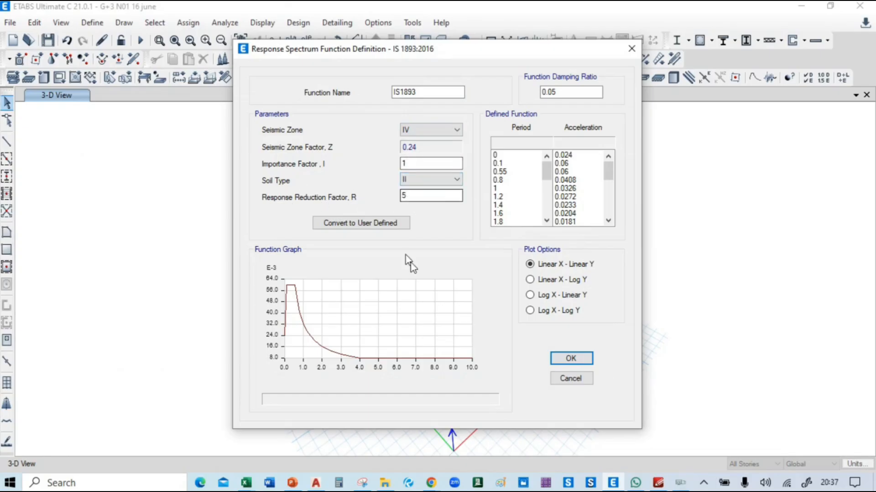
left_click(572, 361)
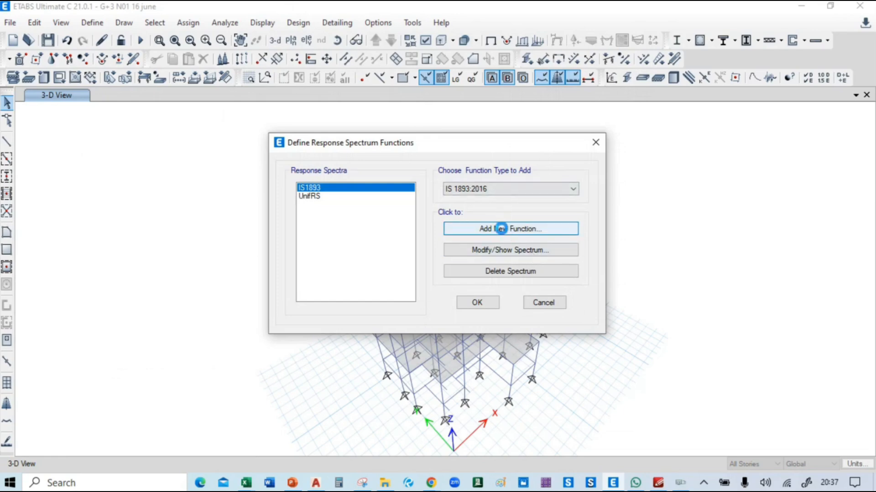
Step: Add a second IS 1893:2016 spectrum function, convert it to user defined, and name it IS1893V
left_click(501, 229)
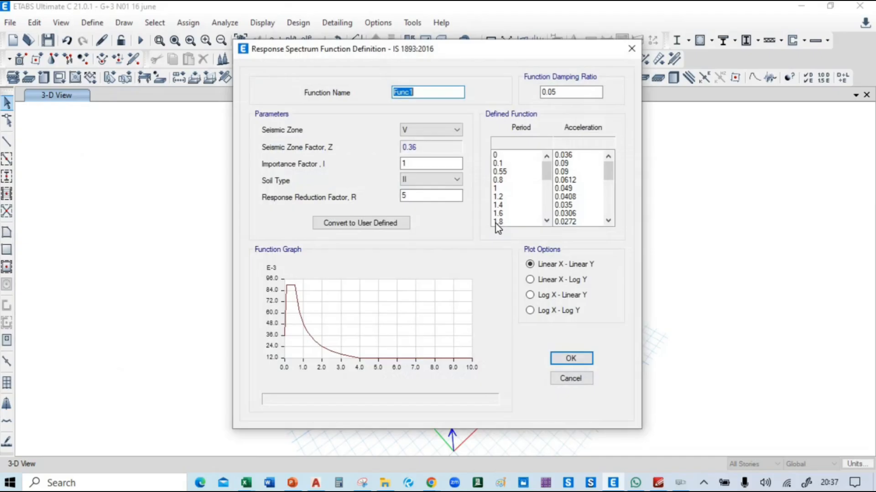
left_click(356, 223)
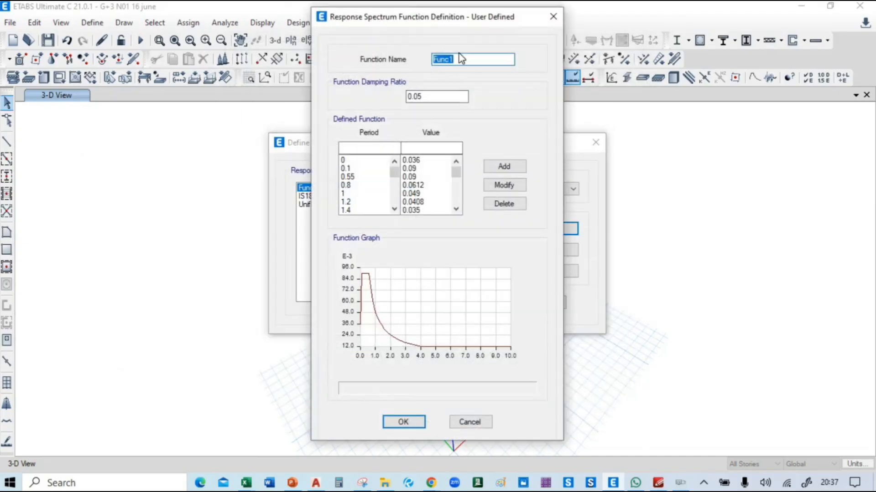
type("IS1893V")
left_click(494, 185)
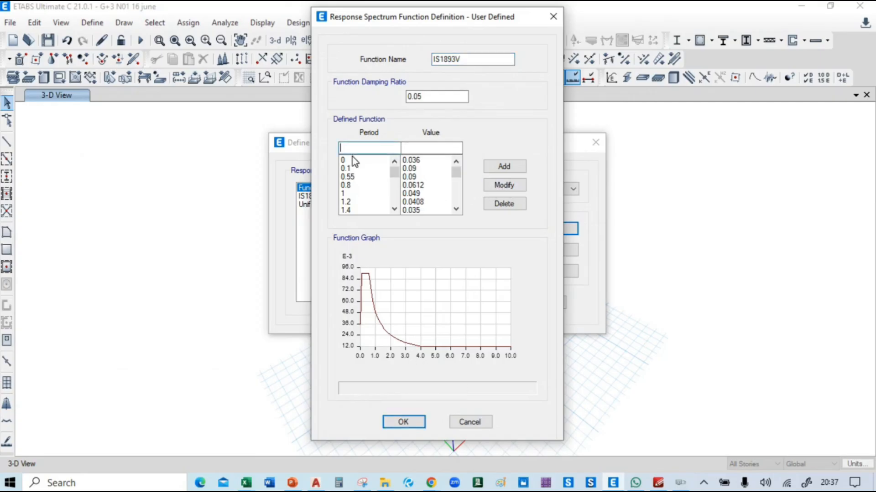
Step: Delete the points of the IS1893V function from period 0 onward, keeping only the one at period 10
left_click(365, 163)
left_click(493, 205)
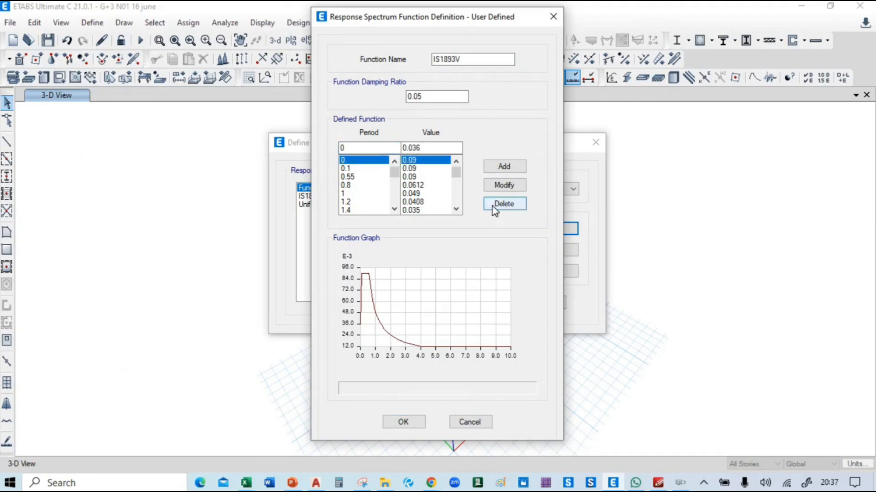
left_click(493, 205)
left_click(493, 206)
left_click(494, 205)
left_click(494, 205)
left_click(493, 205)
left_click(493, 205)
left_click(493, 205)
left_click(494, 205)
left_click(493, 205)
left_click(494, 205)
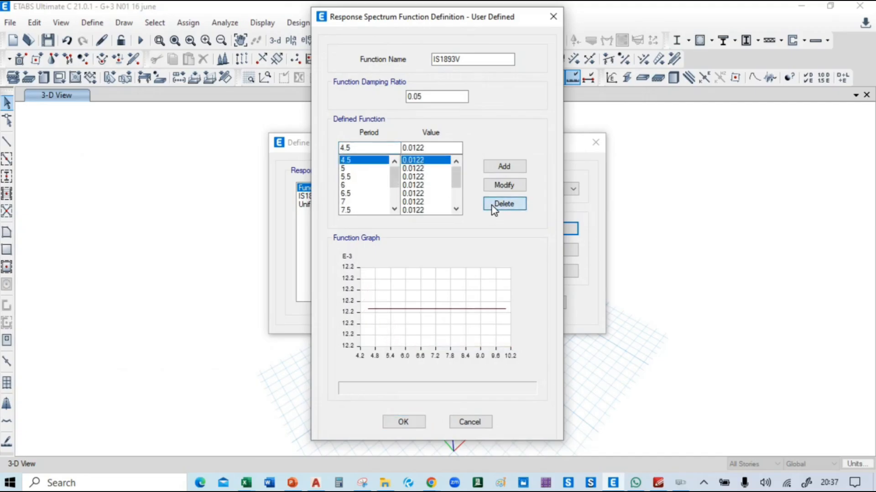
left_click(494, 205)
left_click(493, 205)
left_click(494, 206)
left_click(494, 205)
left_click(493, 205)
left_click(493, 205)
left_click(494, 205)
left_click(493, 205)
Step: Add a point with period 0 and value 2.5 to the IS1893V function
left_click(377, 160)
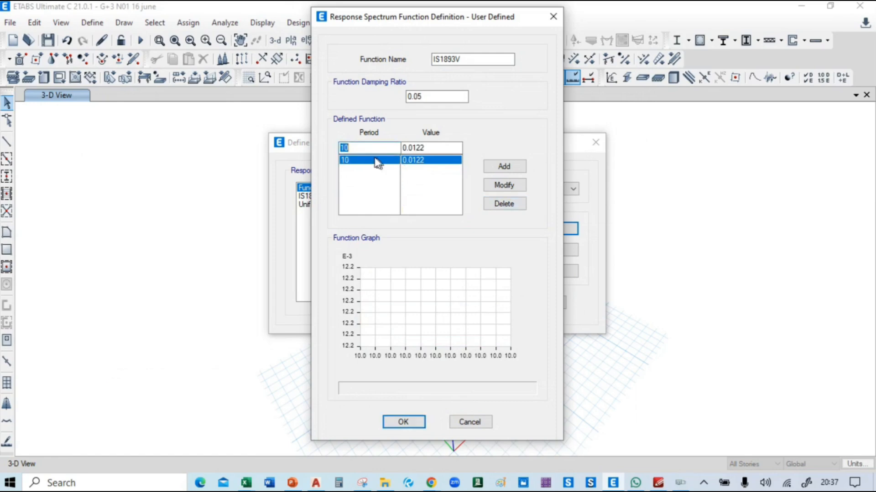
type("0")
key("Tab")
type("2")
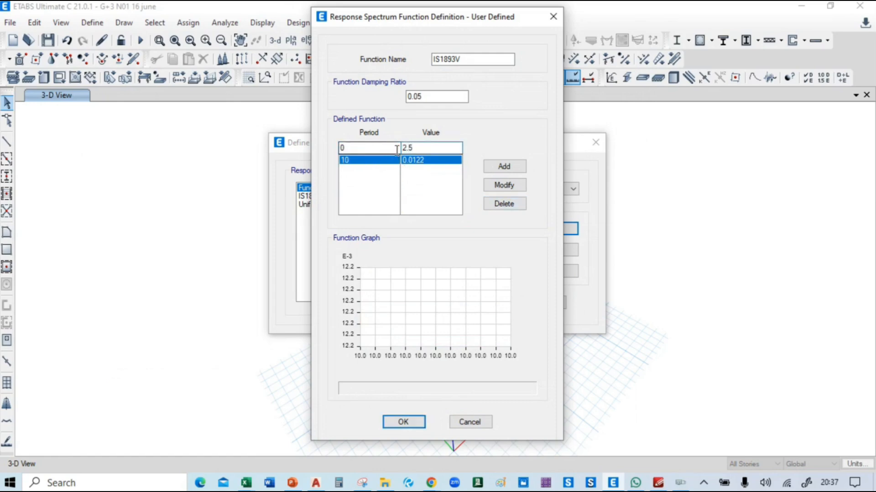
left_click(515, 172)
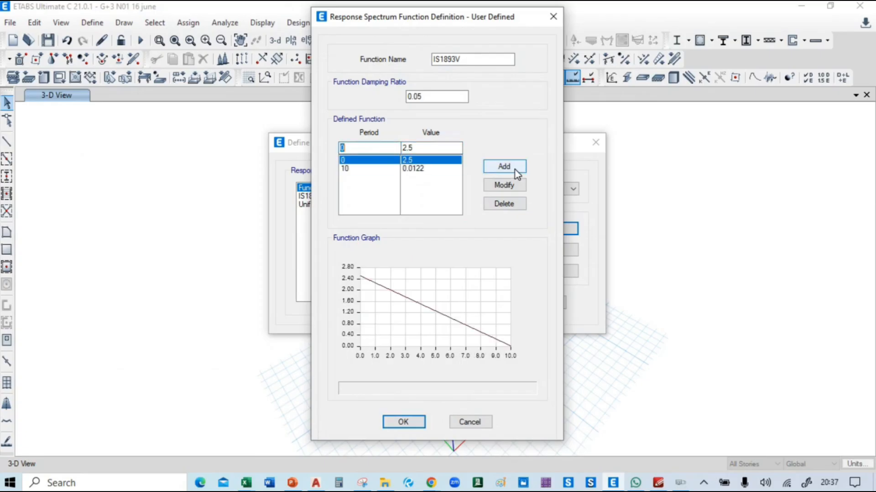
Step: Set the value at period 10 to 2.5 and accept the IS1893V function and the list of spectrum functions
left_click(368, 168)
left_click_drag(429, 148, 397, 150)
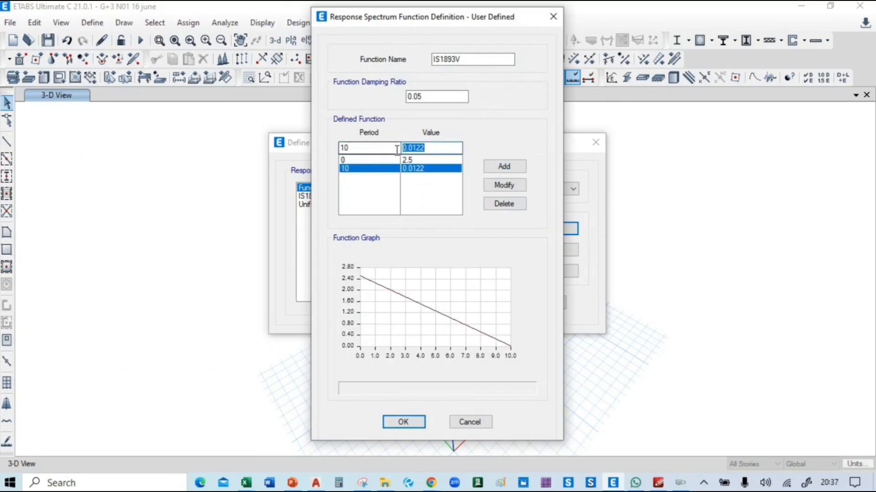
type("2.5")
left_click(504, 185)
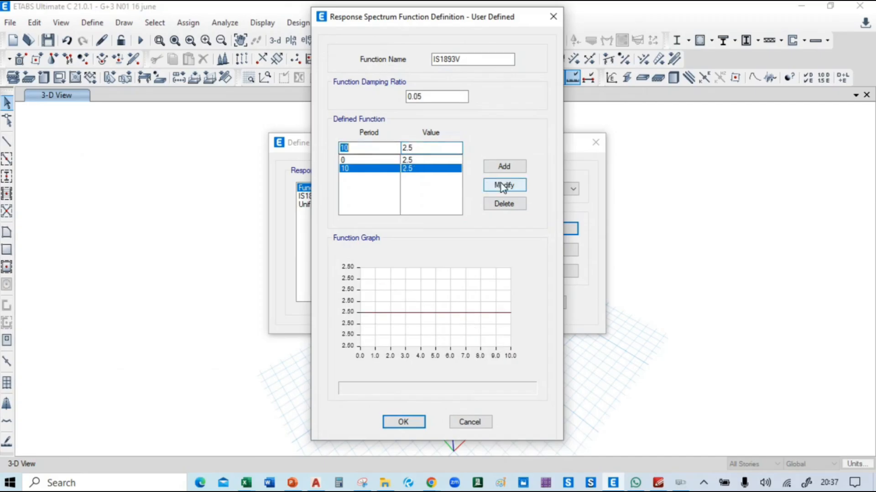
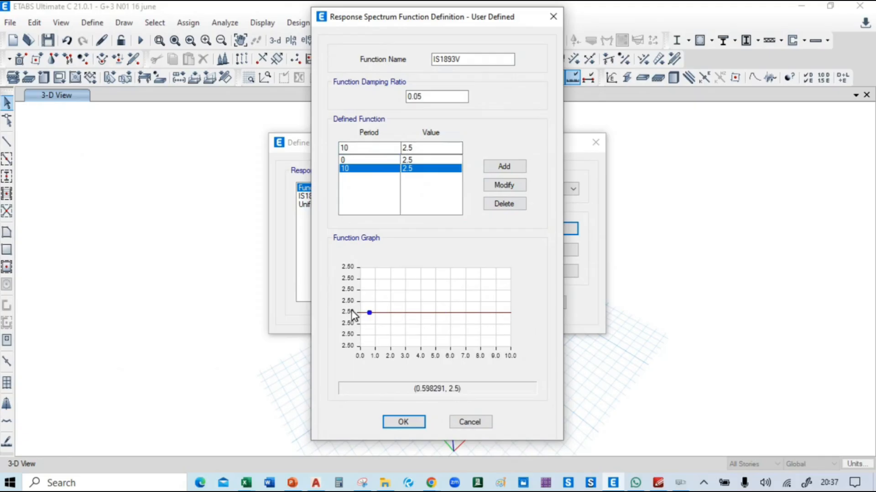
left_click(397, 423)
left_click(489, 302)
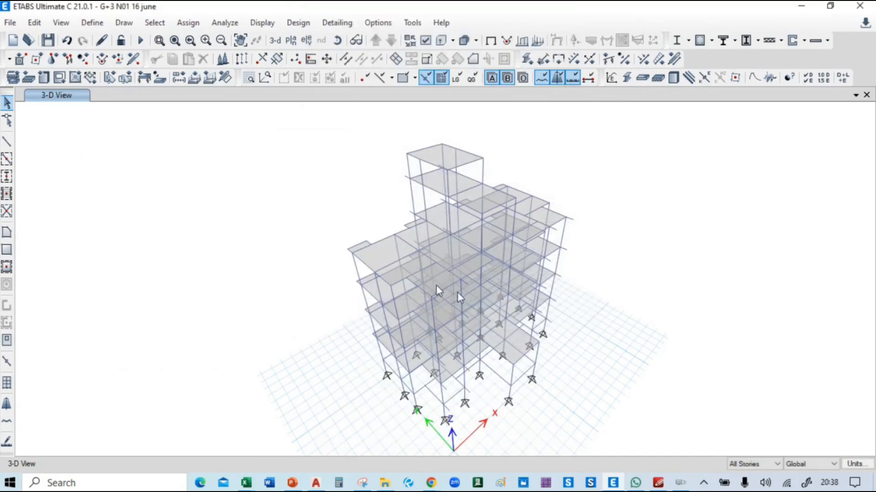
Step: Start a new load case named SPECX, check it against the PowerPoint slide, and set its type to Response Spectrum
middle_click_drag(239, 208, 232, 187)
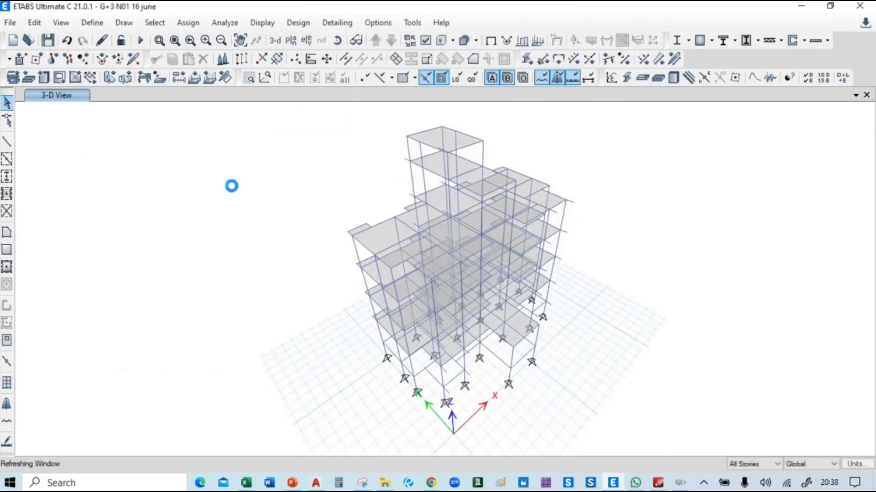
left_click(91, 22)
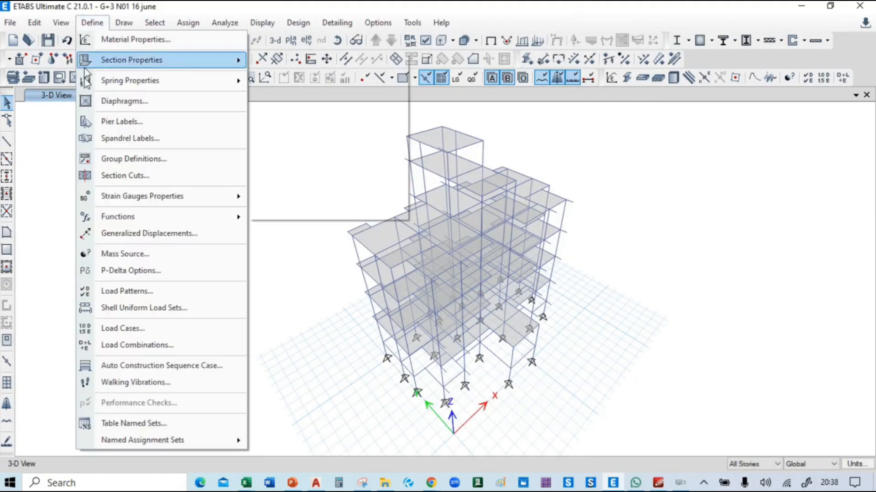
left_click(151, 328)
scroll(451, 237, "down", 2)
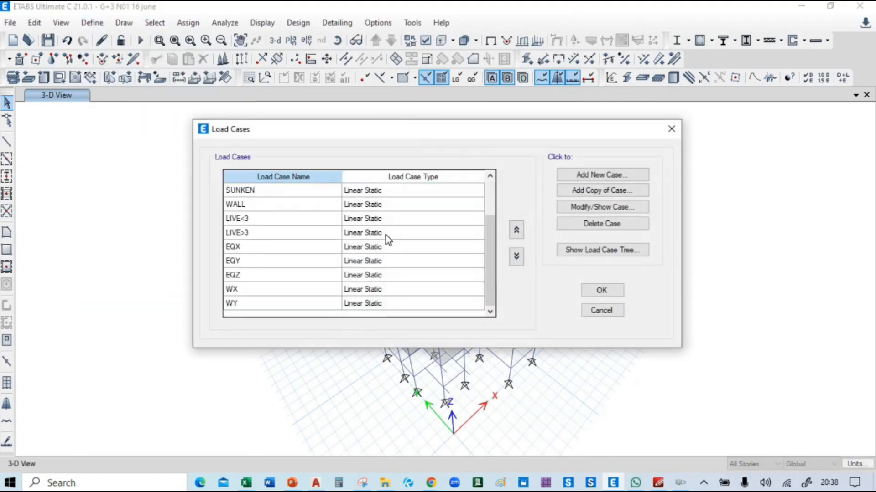
scroll(452, 238, "up", 1)
scroll(450, 234, "up", 1)
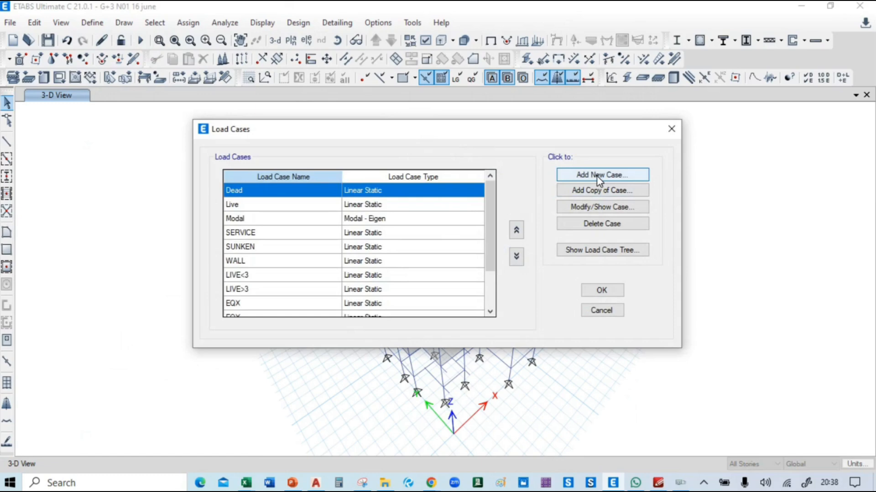
left_click(596, 176)
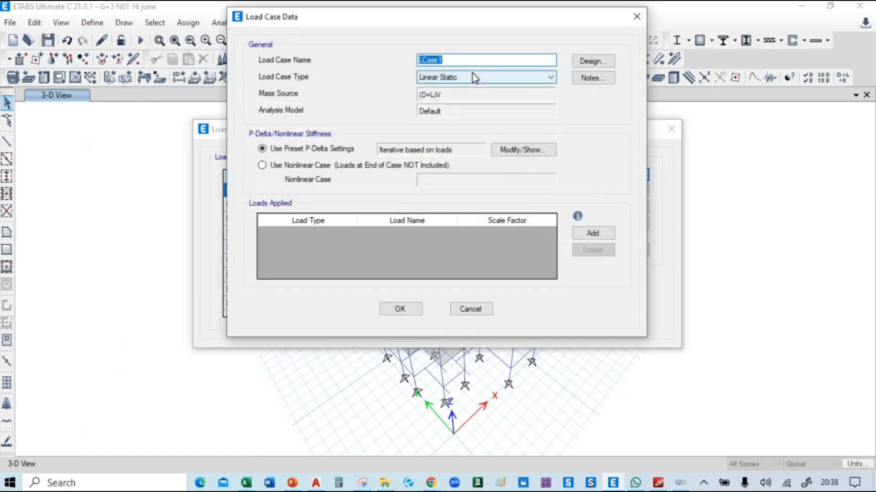
type("SPECX")
key("alt+Tab")
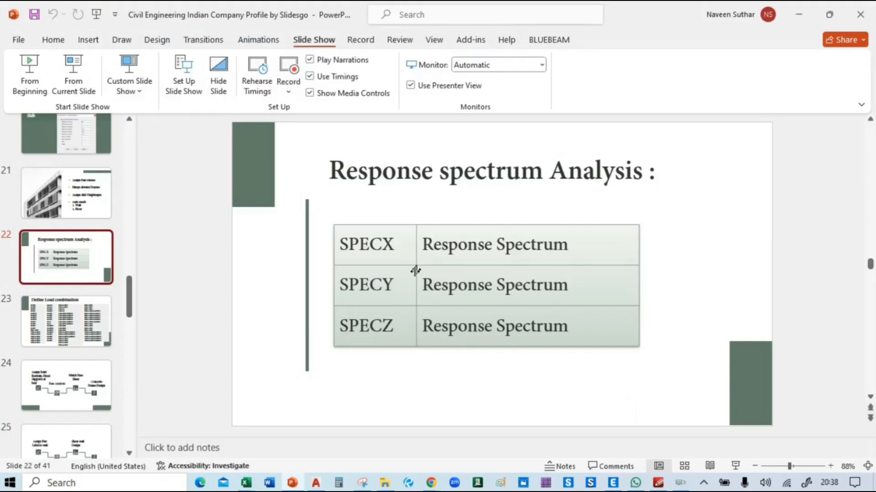
key("alt+Tab")
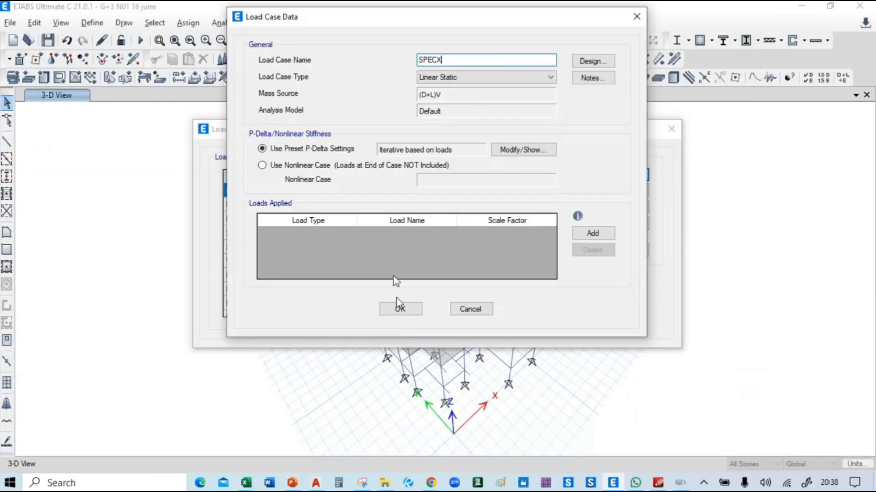
left_click(475, 79)
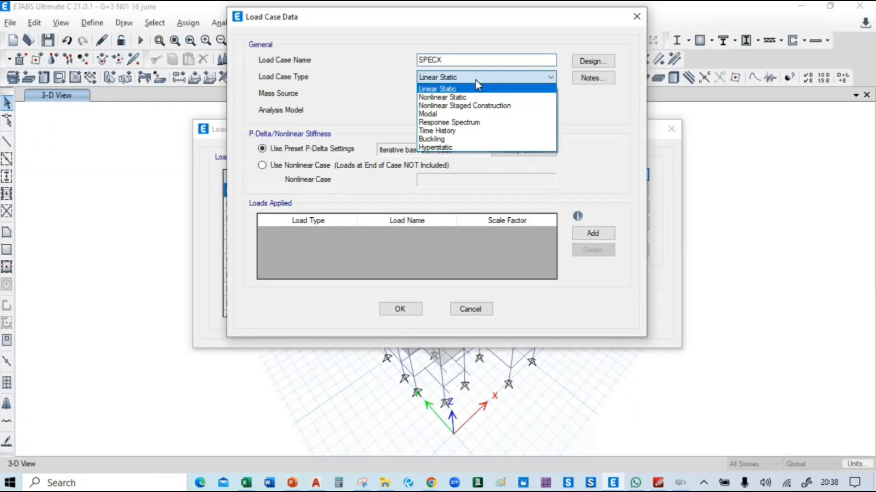
left_click(473, 123)
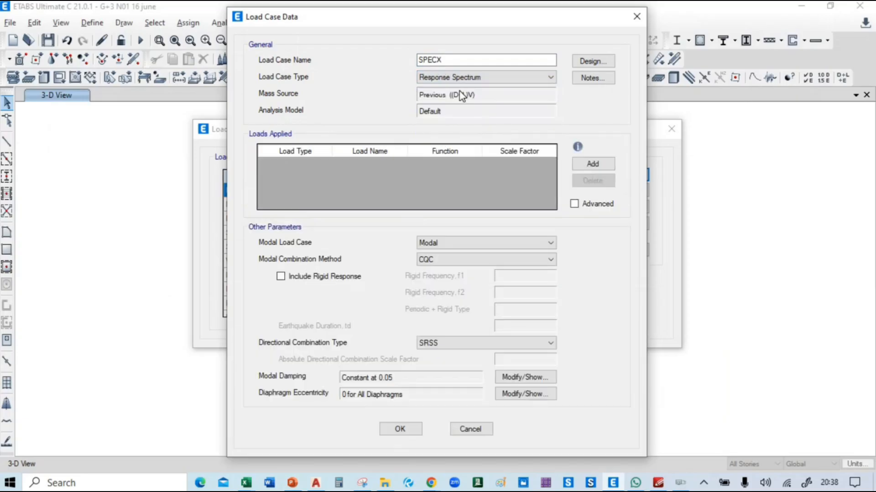
Step: Add a U1 acceleration load to SPECX using the IS1893 function with scale factor 1000, and save the case
left_click(603, 165)
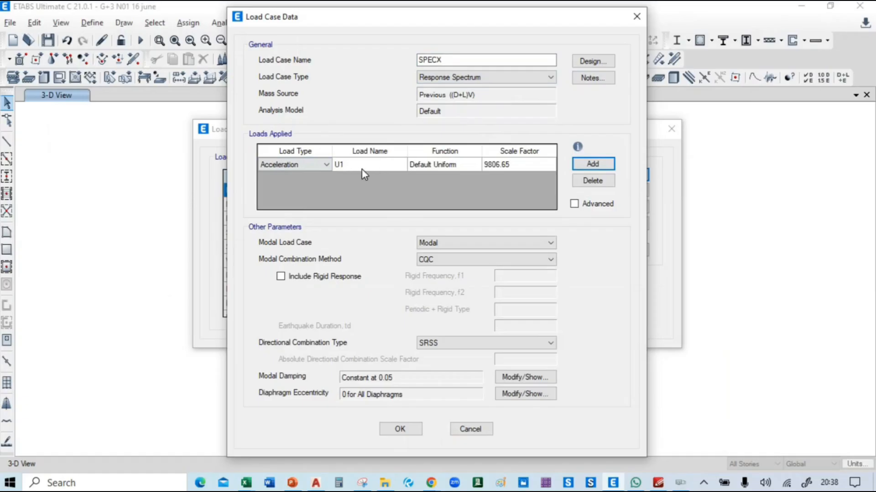
left_click(463, 165)
left_click(464, 165)
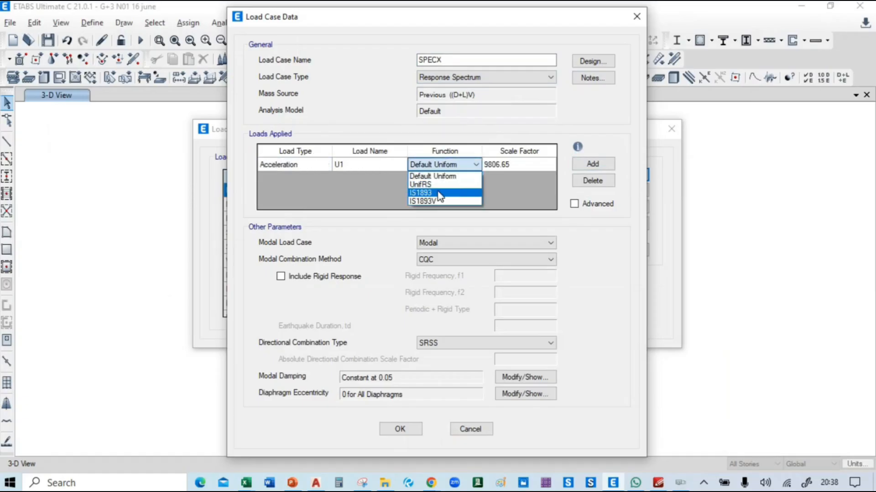
left_click(454, 196)
left_click(537, 165)
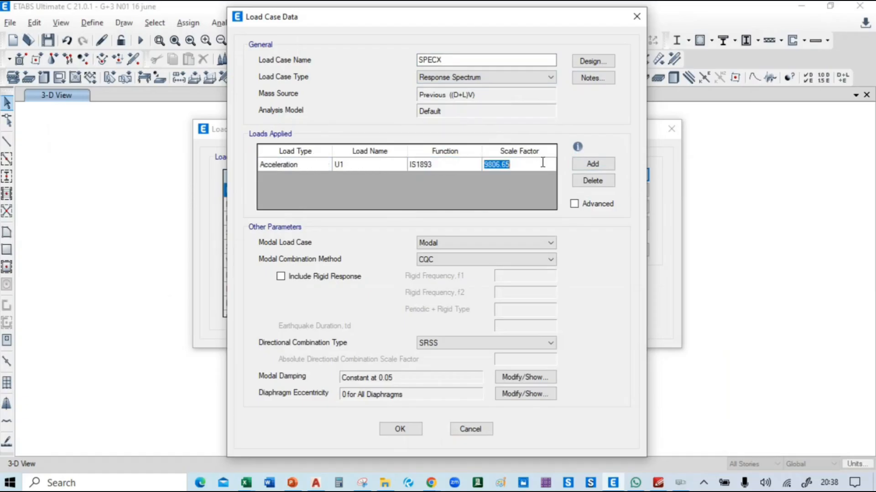
type("1000")
left_click(402, 430)
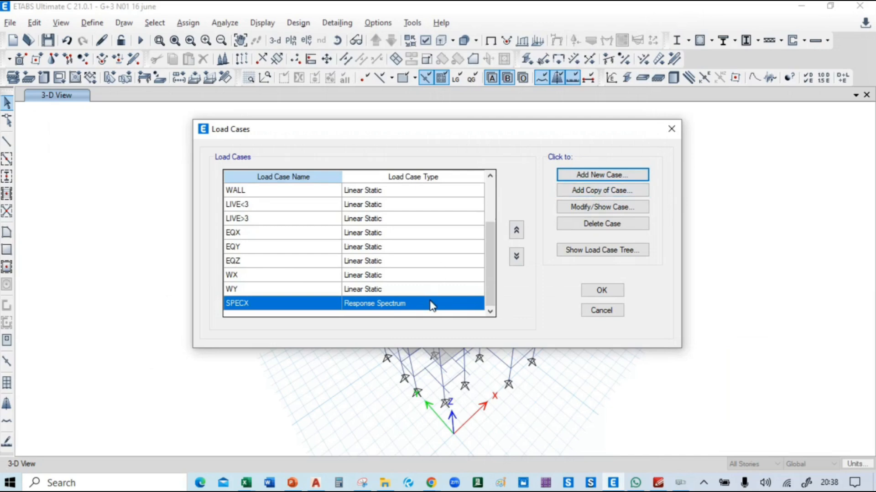
Step: Copy the SPECX load case as SPECY, set its acceleration load to U2, and save the case
left_click(432, 305)
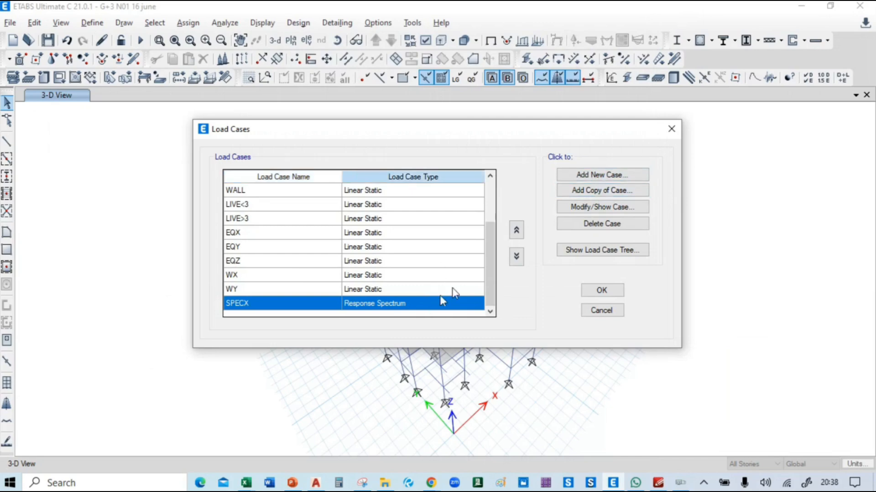
left_click(613, 191)
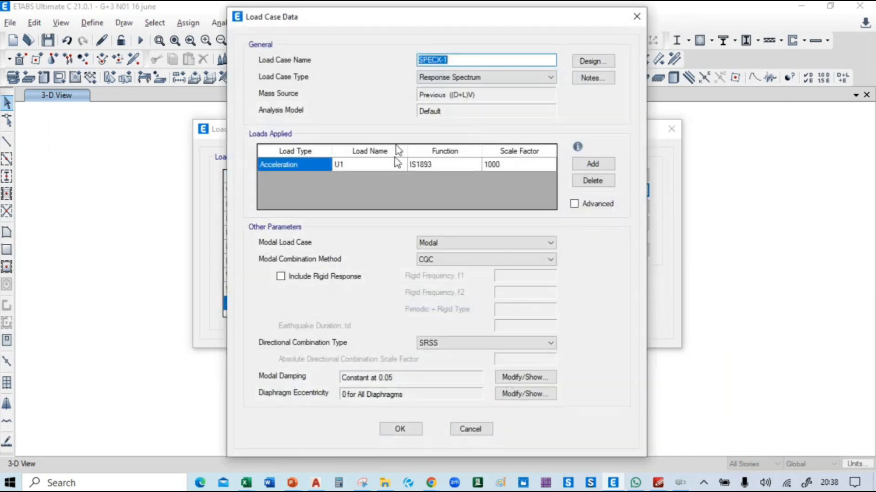
left_click(454, 60)
left_click(373, 164)
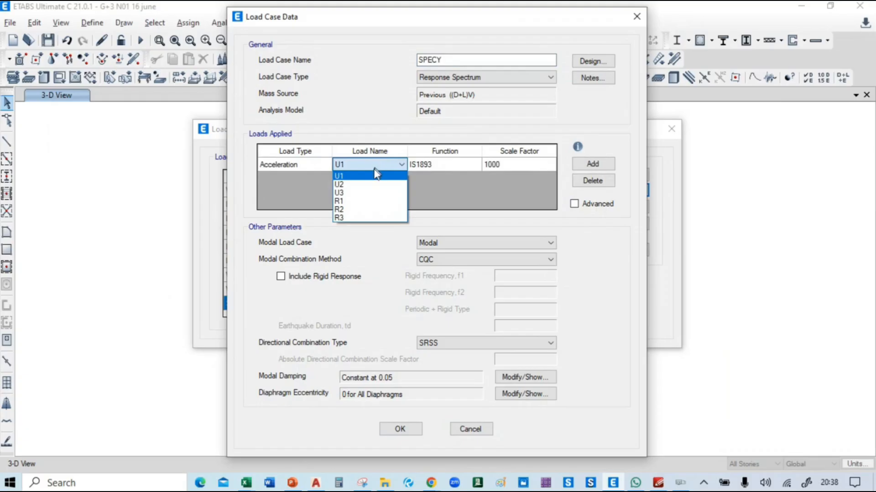
left_click(351, 184)
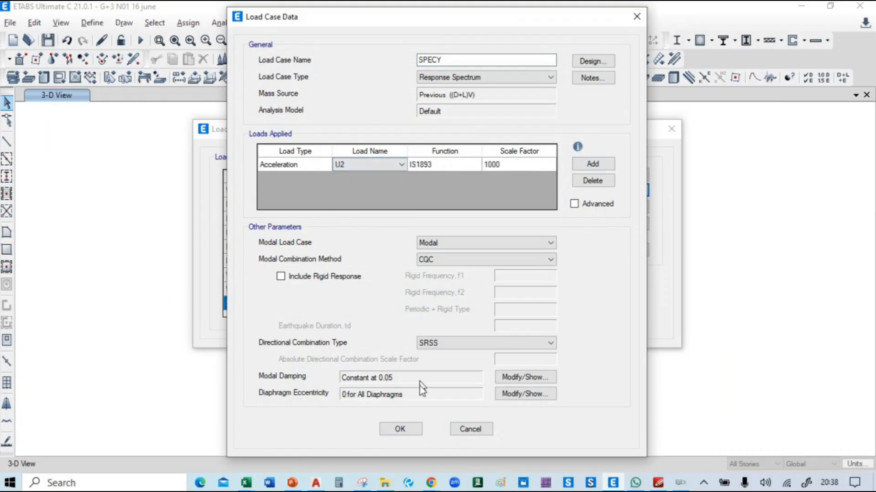
left_click(401, 428)
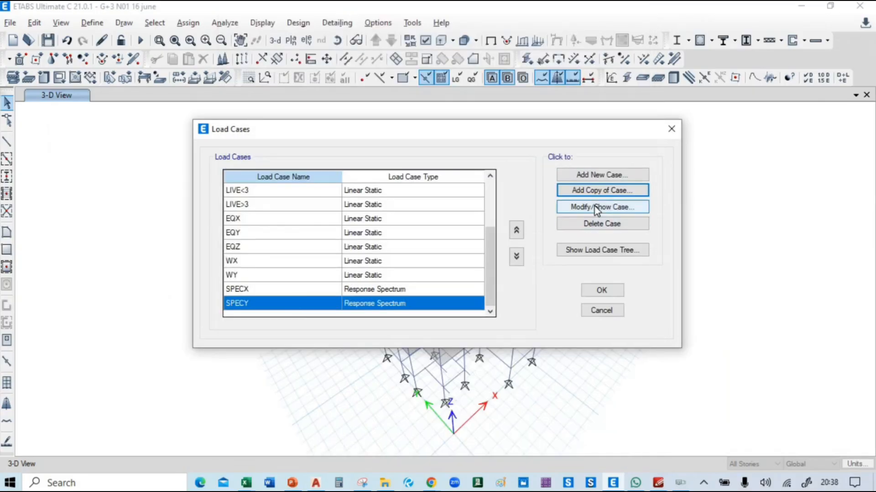
Step: Copy the SPECY load case as SPECZ, set its acceleration load to U3 with the IS1893V function, and save the case
left_click(596, 191)
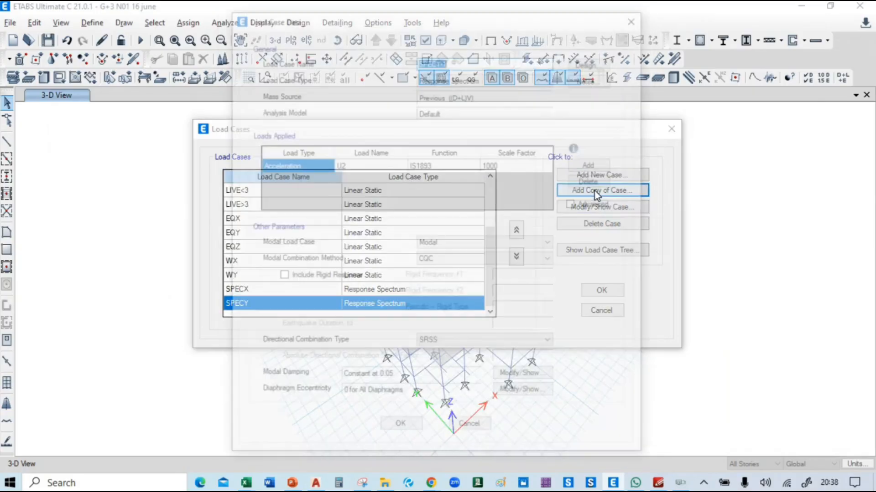
left_click(467, 60)
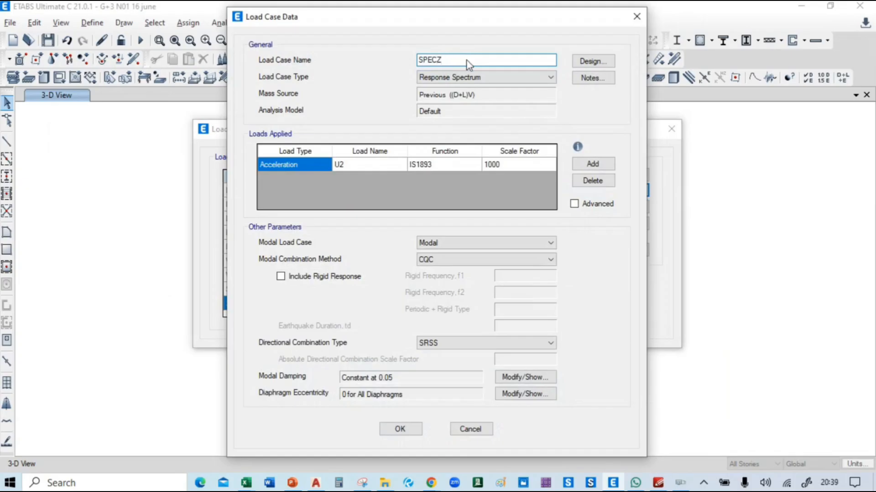
left_click(381, 164)
left_click(381, 165)
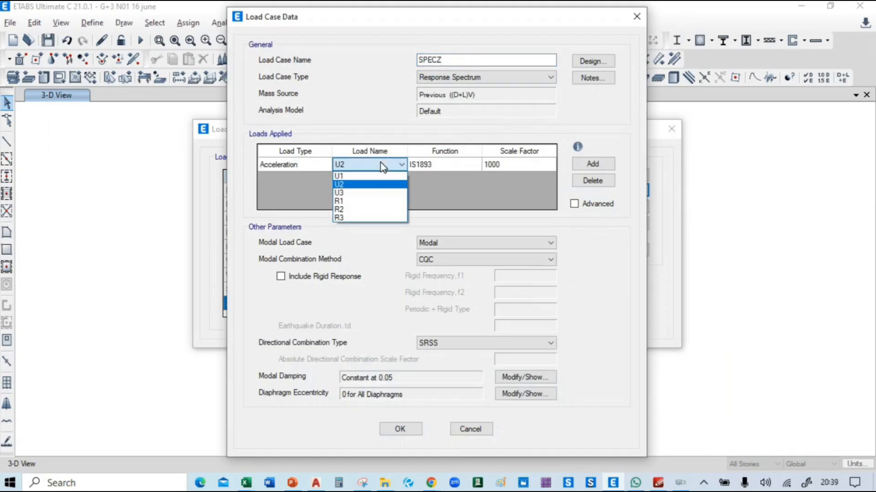
left_click(371, 194)
left_click(459, 165)
left_click(459, 164)
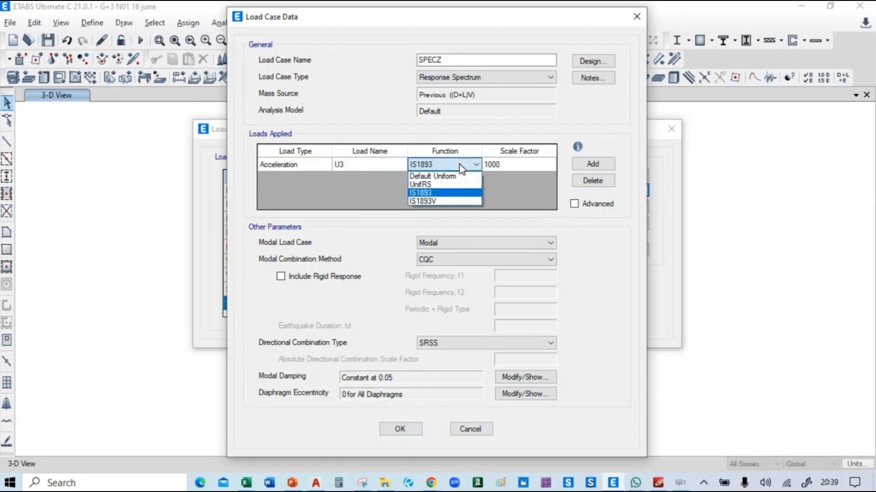
left_click(431, 201)
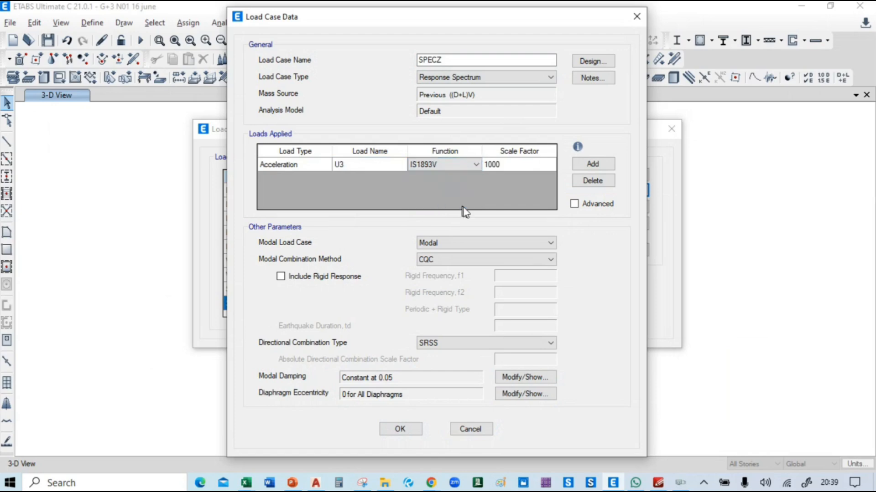
left_click(401, 430)
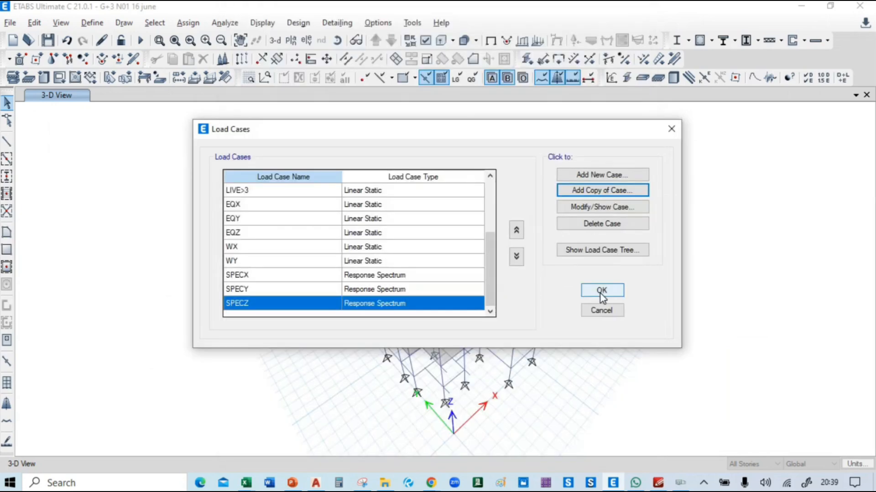
Step: Reorder the load case list so that SPECX, SPECY and SPECZ follow EQZ and precede WX and WY
left_click(250, 273)
left_click(257, 305, "shift")
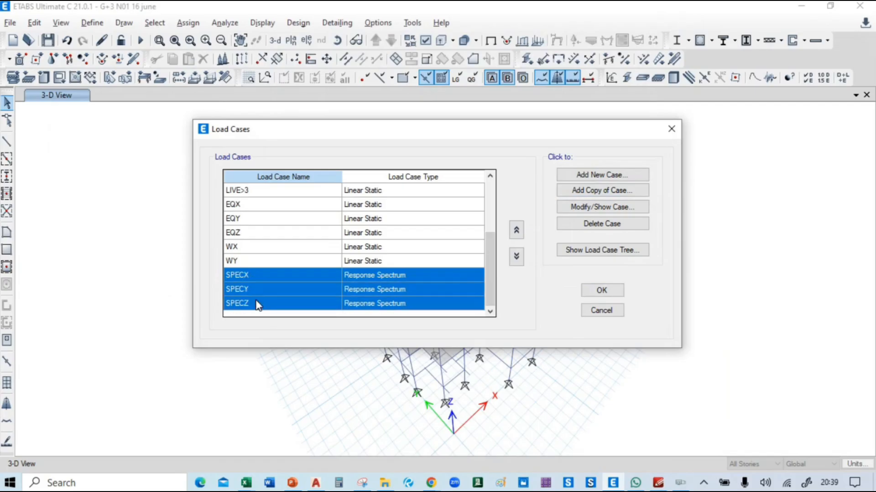
left_click(517, 231)
left_click(517, 231)
left_click(356, 276)
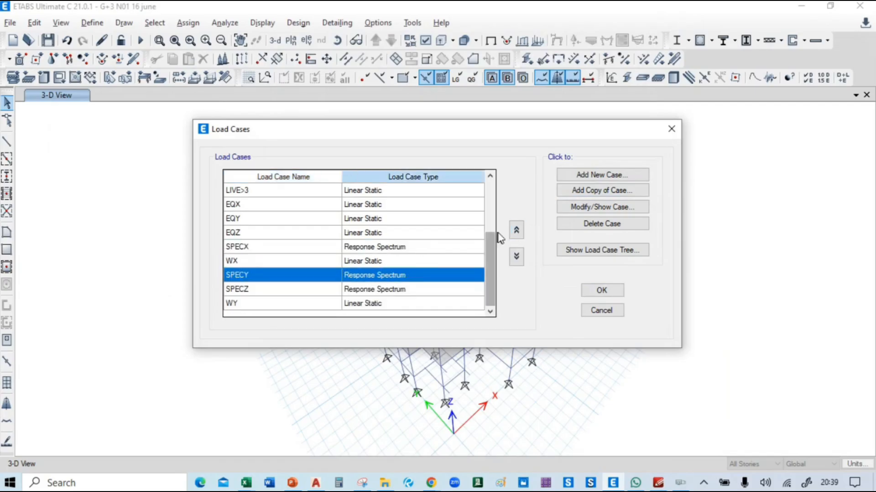
left_click(516, 230)
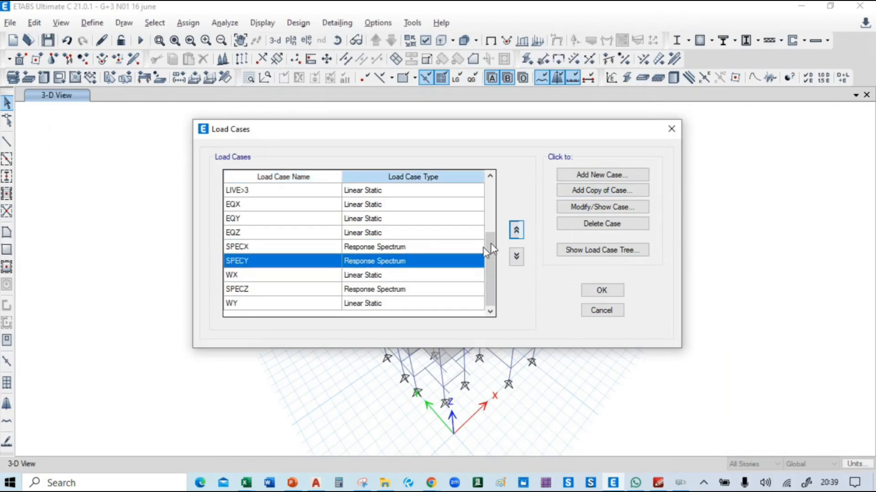
left_click(305, 290)
left_click(516, 230)
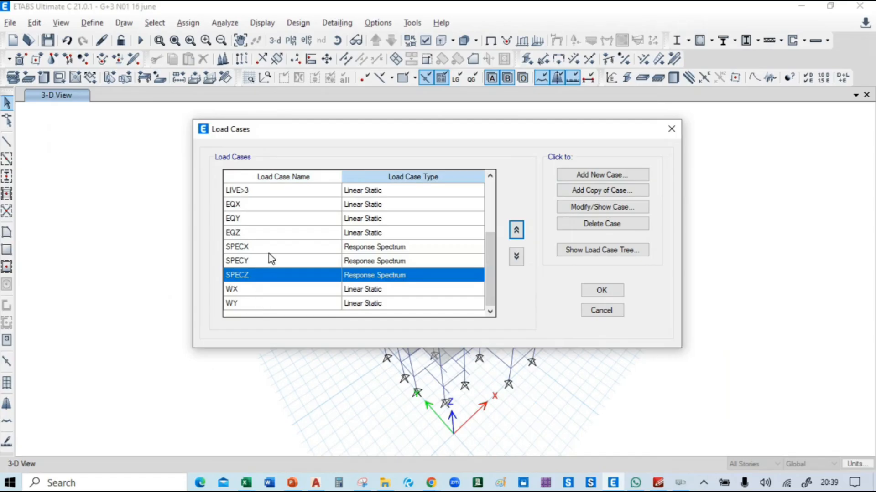
Step: Review the load case list, going through the seismic and spectrum cases and then the gravity cases from Dead to LIVE>3
scroll(273, 255, "up", 1)
scroll(278, 250, "down", 1)
left_click(256, 207)
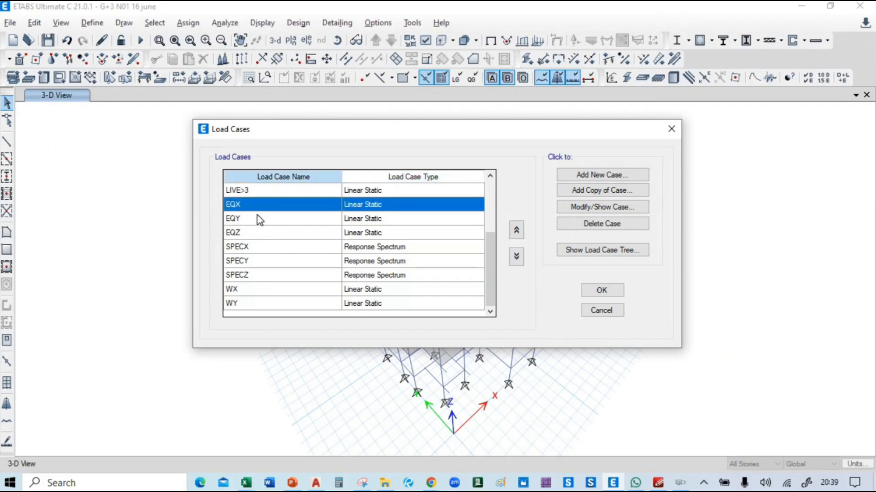
left_click(258, 219)
left_click(260, 235)
left_click(264, 248)
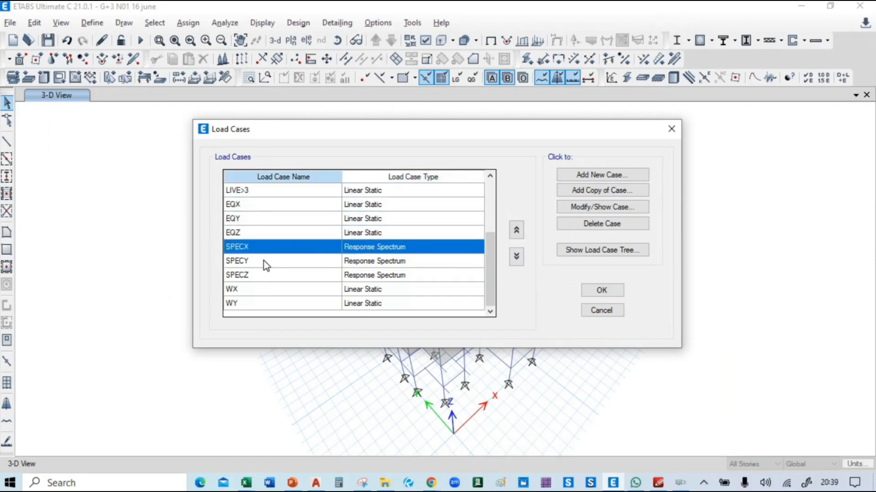
left_click(264, 262)
scroll(319, 274, "up", 3)
scroll(374, 275, "down", 2)
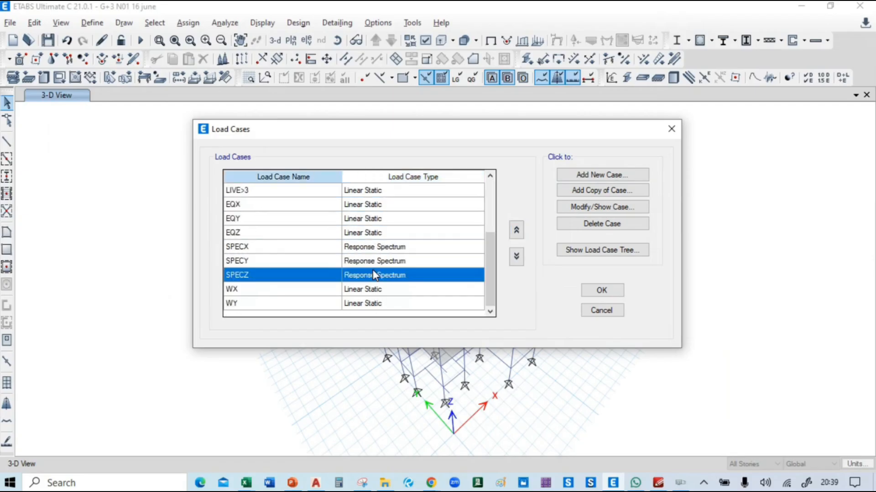
scroll(365, 274, "up", 2)
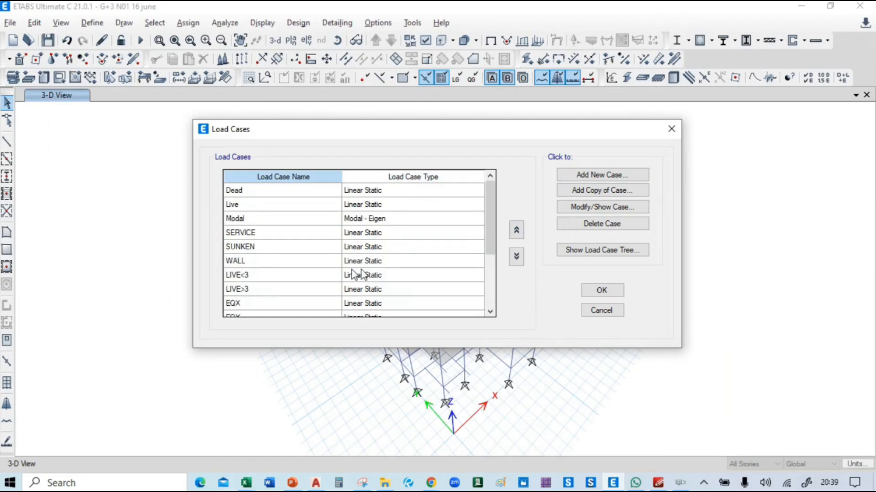
left_click(254, 190)
left_click(256, 205)
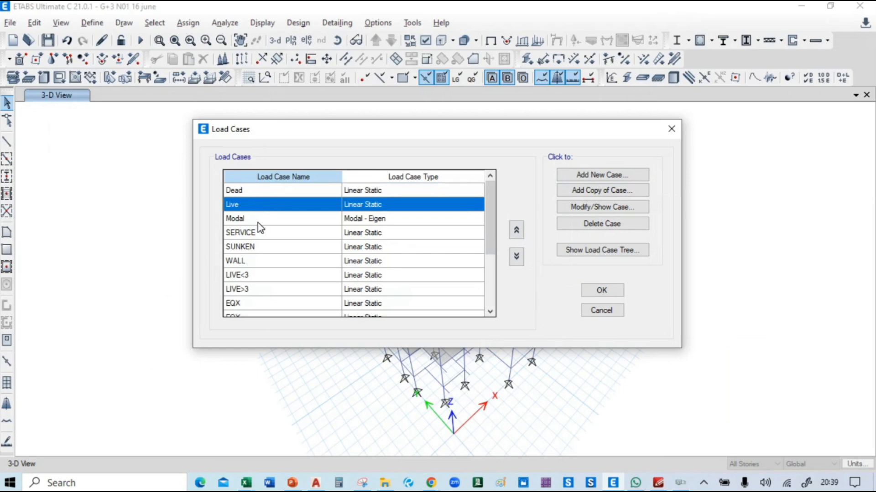
left_click(258, 221)
left_click(261, 233)
left_click(264, 248)
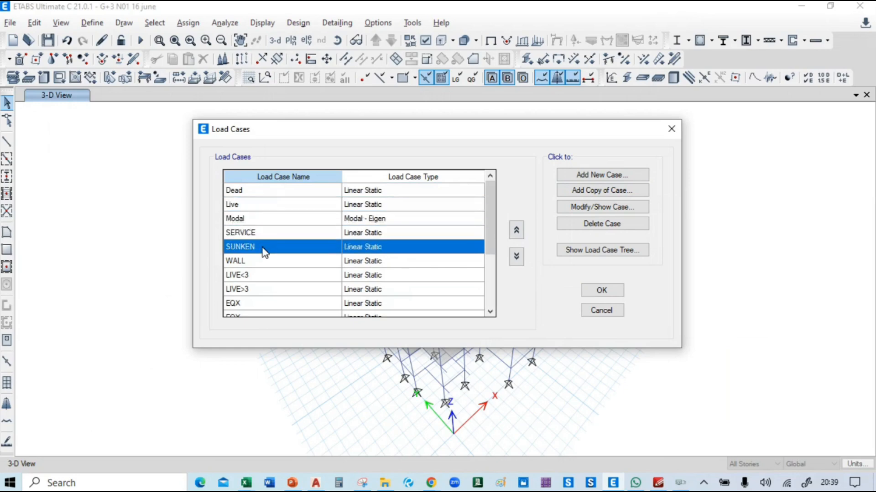
left_click(268, 262)
left_click(268, 276)
left_click(272, 290)
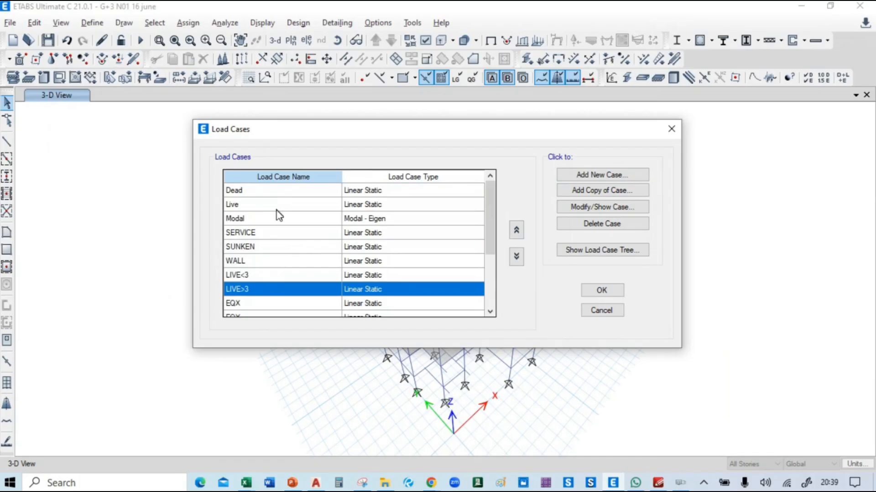
Step: Move the Modal load case to the first place in the load case list
left_click(265, 218)
left_click(516, 230)
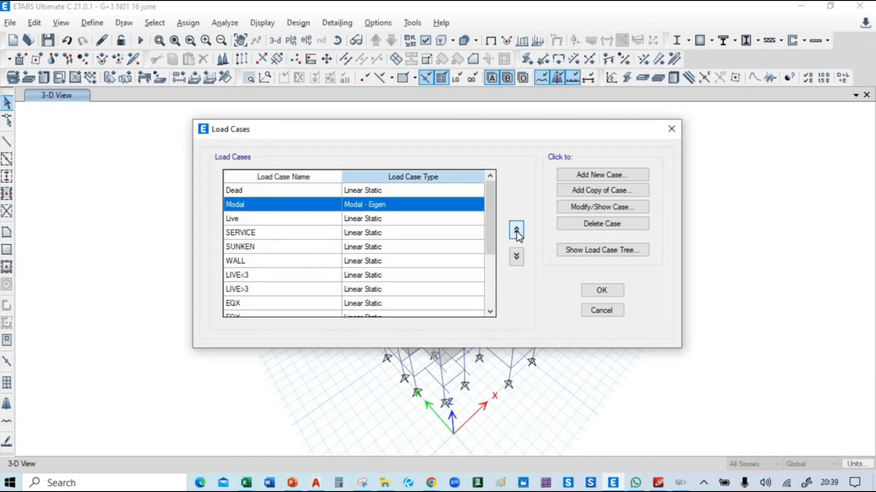
left_click(516, 230)
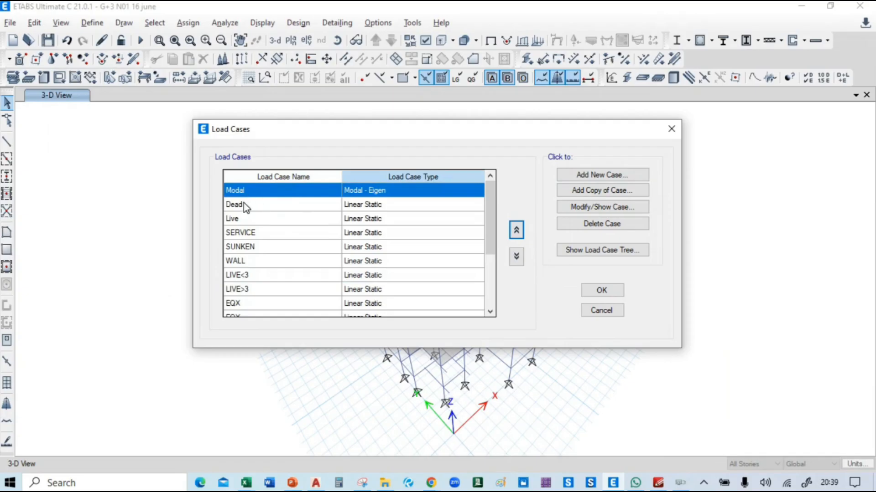
Step: Rename the Dead load case as DEAD and add the FINISH load pattern to it with scale factor 1
left_click(270, 206)
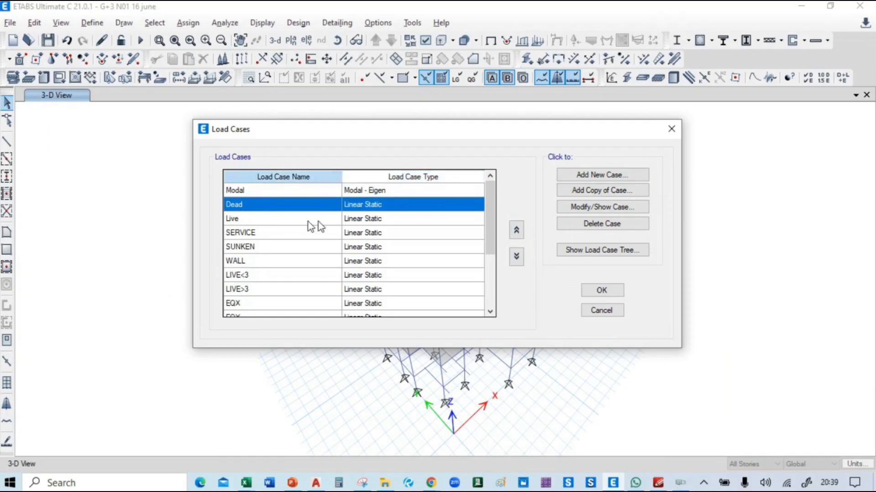
left_click(593, 208)
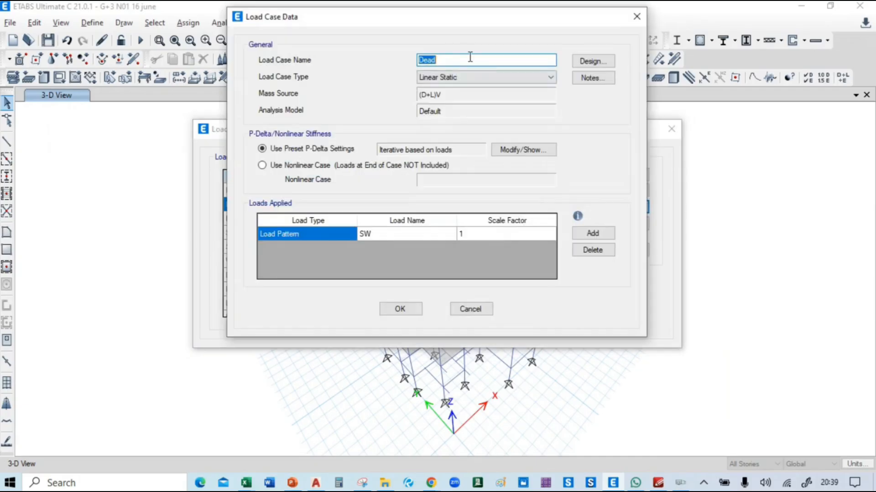
type("DEAD")
left_click(593, 233)
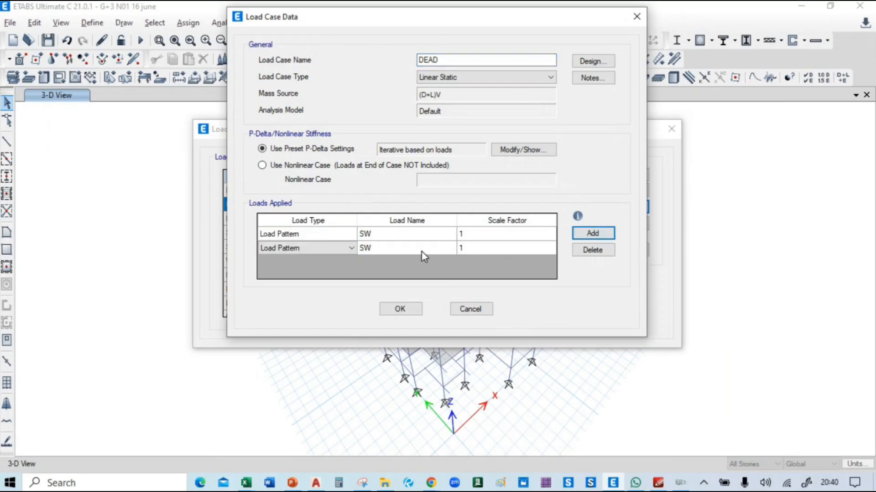
left_click(430, 249)
left_click(429, 249)
left_click(402, 283)
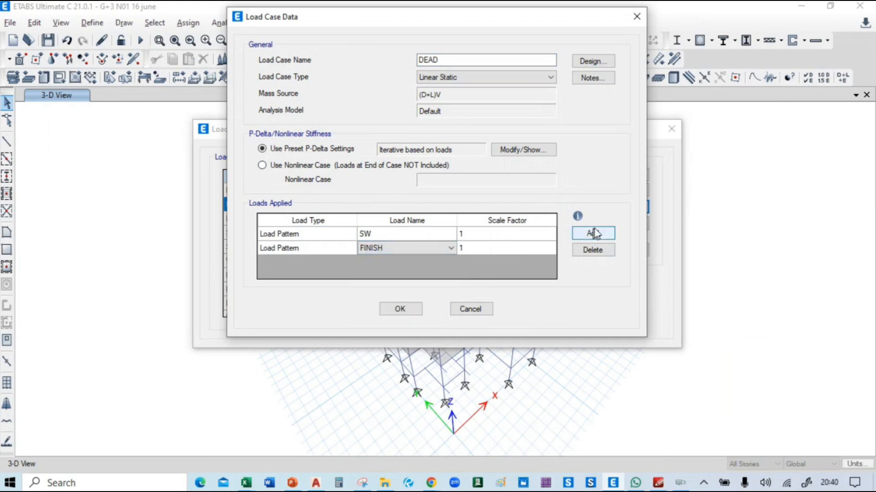
Step: Add the SUNKEN and SERVICE load patterns to the DEAD load case, each with scale factor 1
left_click(592, 233)
left_click(410, 261)
left_click(411, 261)
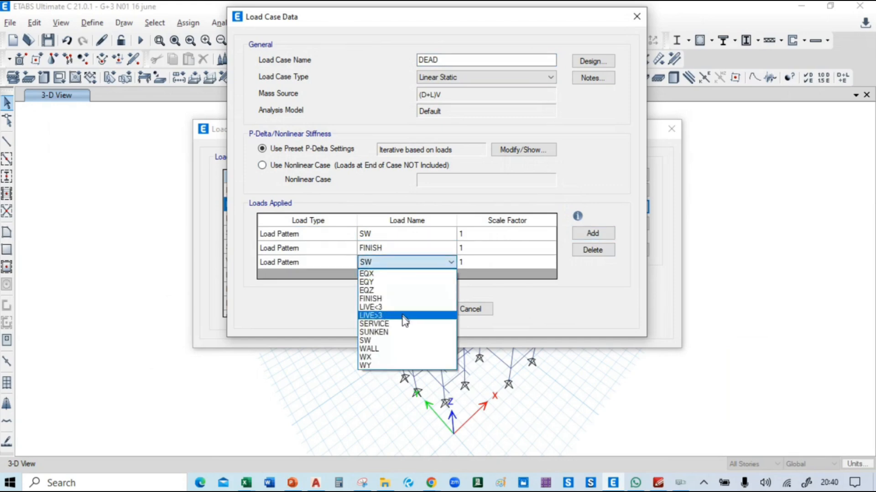
left_click(404, 332)
left_click(593, 233)
left_click(392, 262)
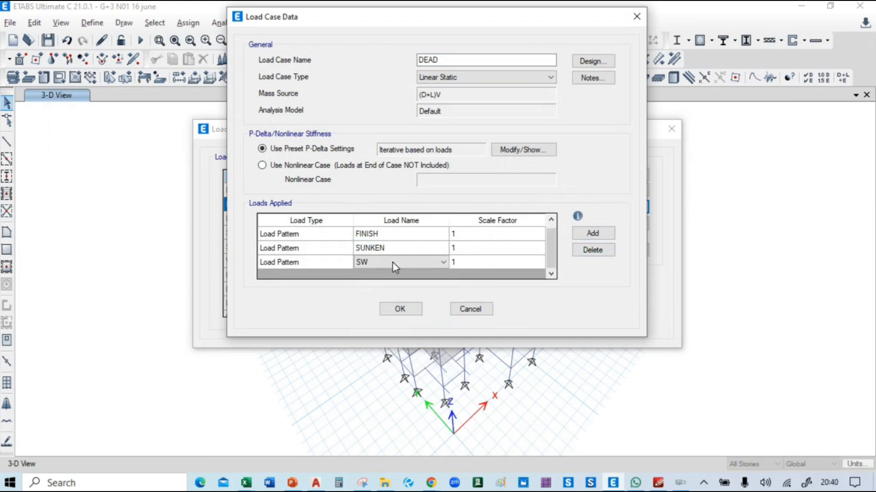
left_click(393, 267)
left_click(401, 332)
Step: Add the WALL load pattern with scale factor 1 to the DEAD load case and save the case
left_click(591, 233)
left_click(416, 266)
left_click(416, 266)
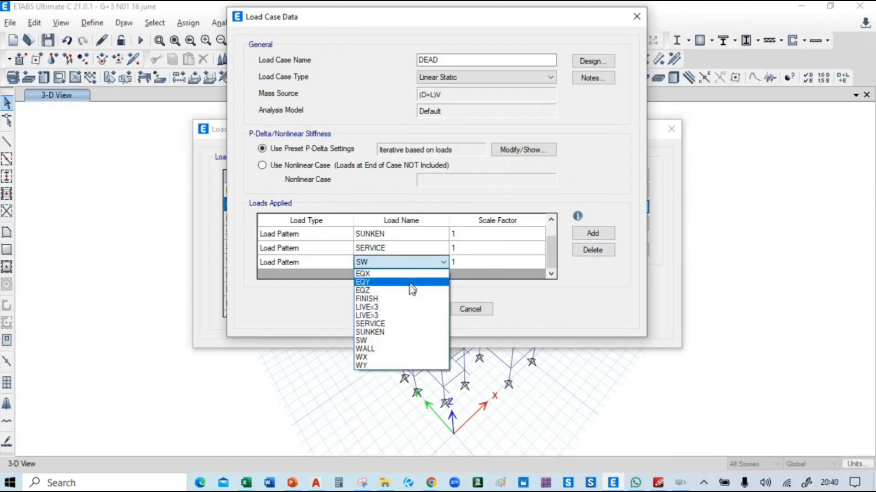
left_click(397, 347)
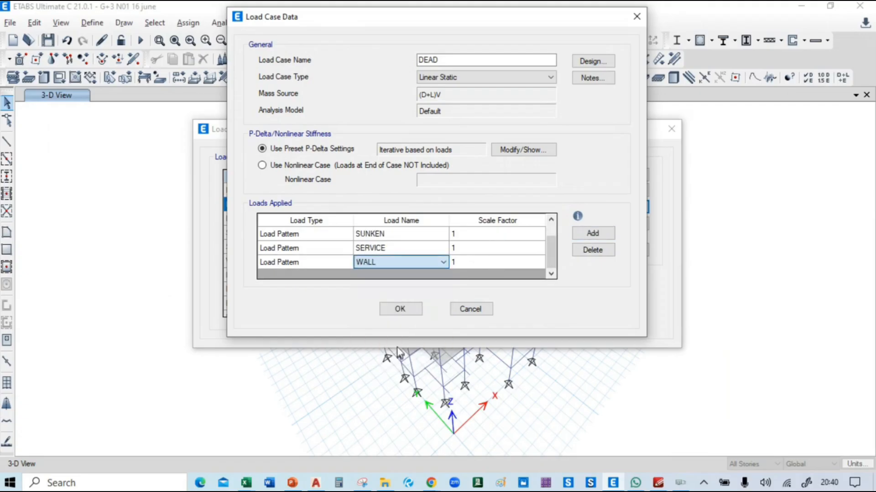
left_click(400, 310)
Step: Rename the Live load case as LIVE and set its applied load pattern to LIVE<3 with scale factor 1
left_click(403, 221)
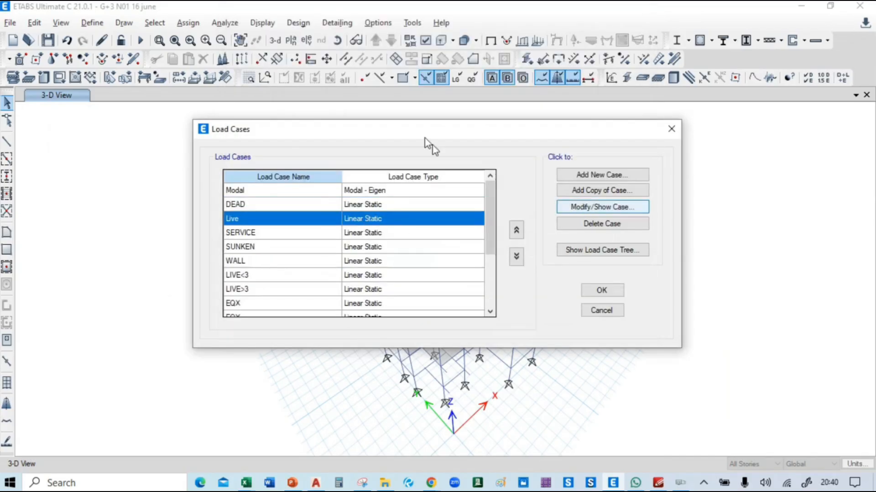
key("Return")
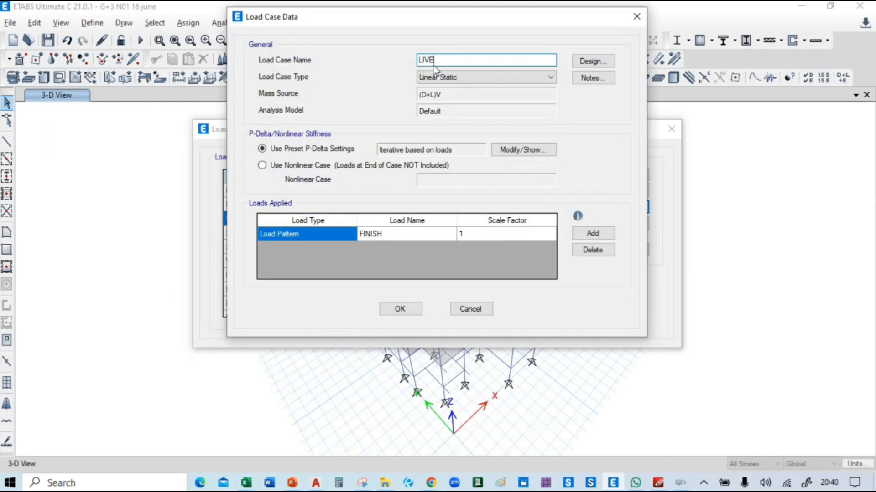
left_click(419, 234)
left_click(420, 235)
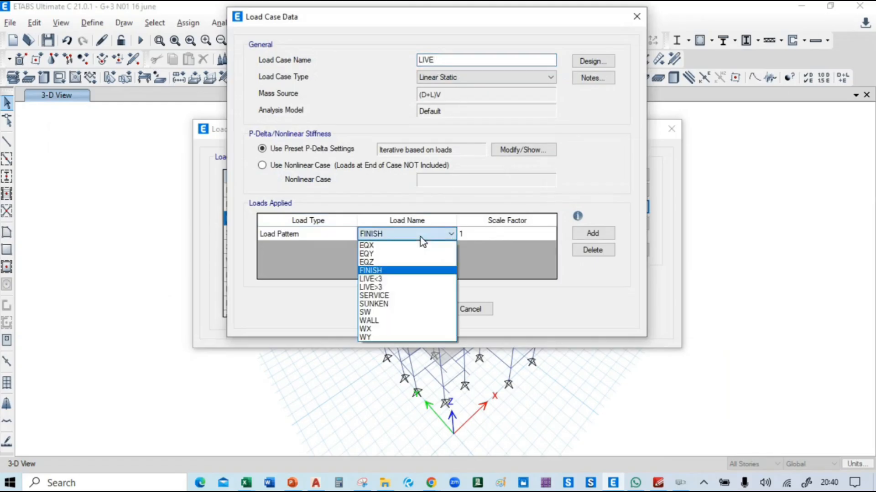
left_click(384, 279)
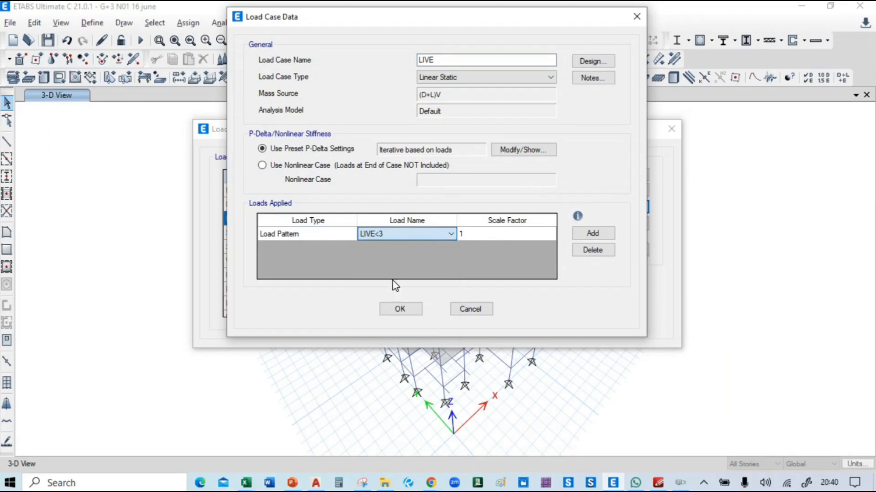
Step: Add the LIVE>3 load pattern with scale factor 1 to the LIVE load case and save the case
left_click(593, 233)
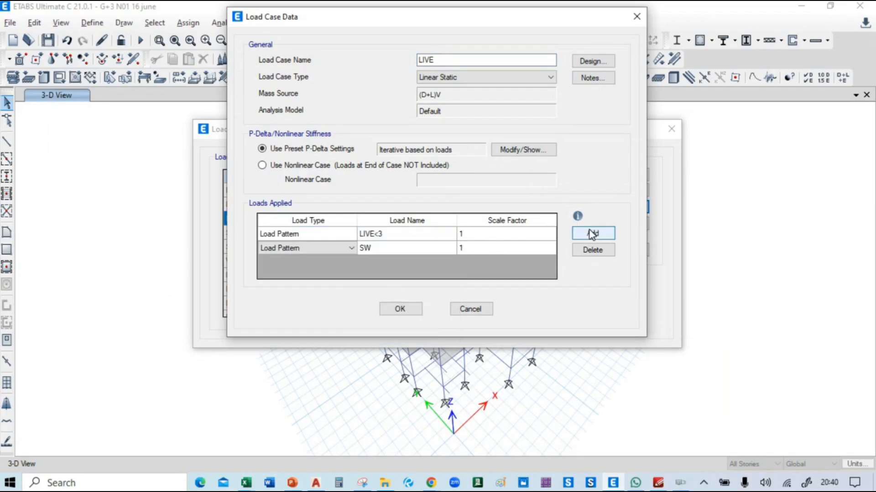
left_click(388, 250)
left_click(388, 250)
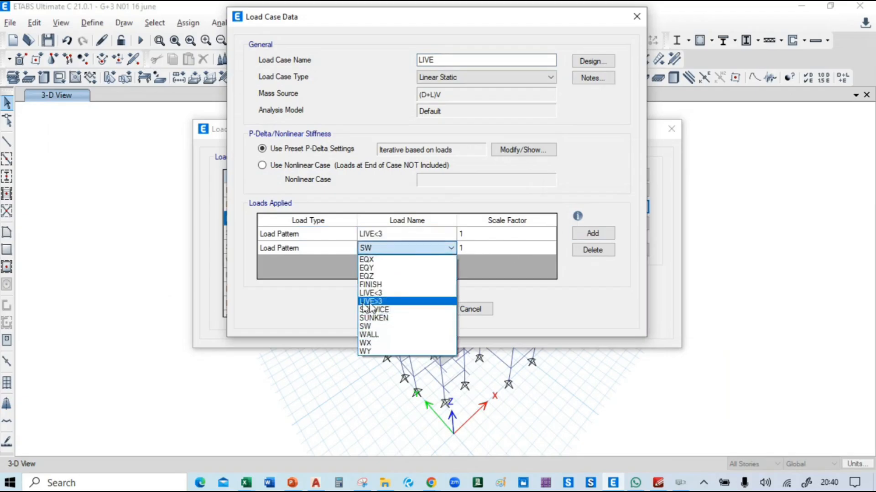
left_click(370, 302)
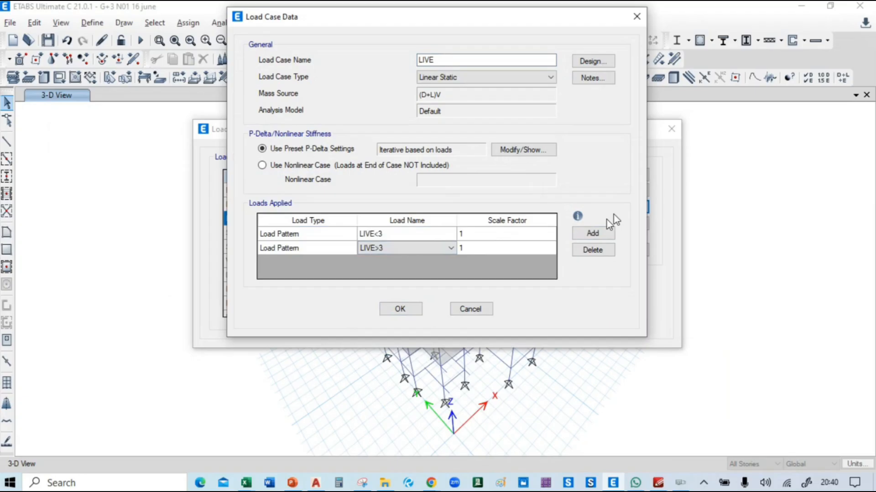
left_click(400, 310)
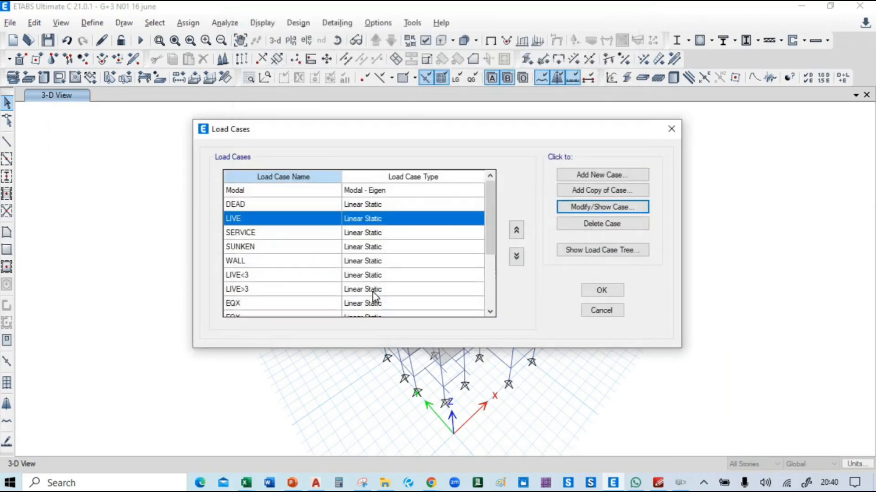
Step: Delete the separate SERVICE, SUNKEN and WALL load cases from the load case list
left_click(264, 205)
left_click(267, 220)
left_click(270, 234)
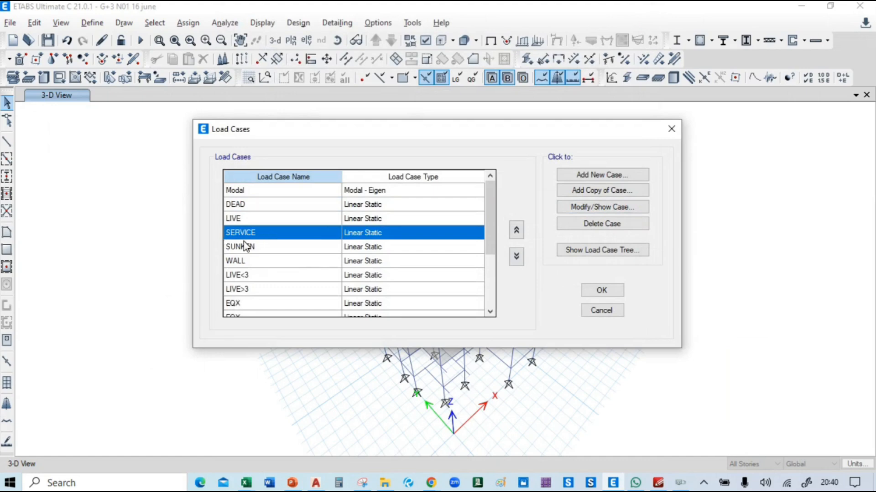
left_click(601, 225)
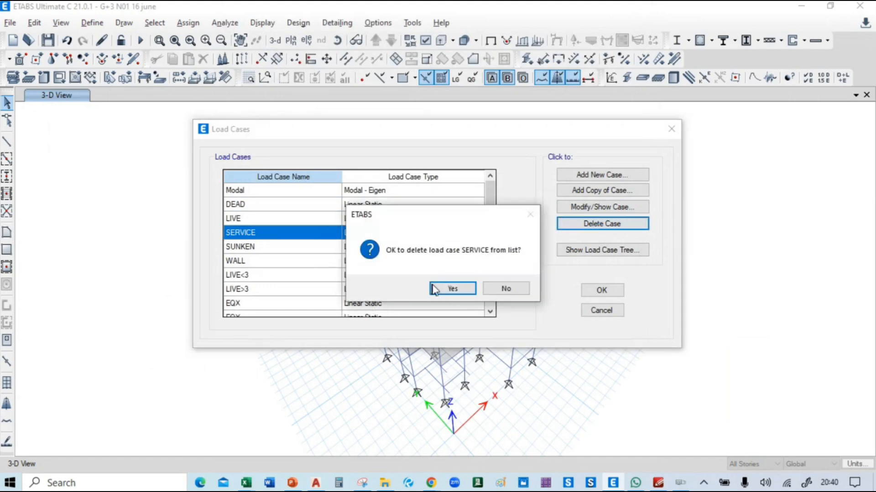
left_click(453, 288)
left_click(607, 224)
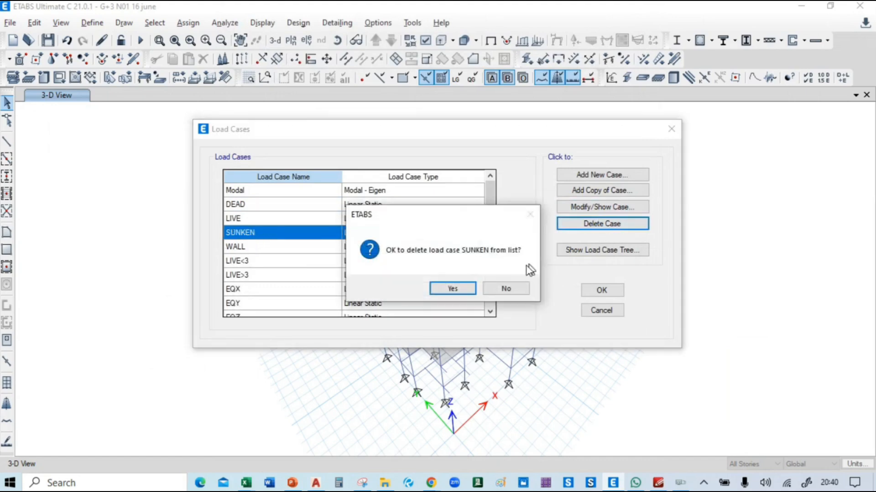
left_click(449, 288)
left_click(600, 224)
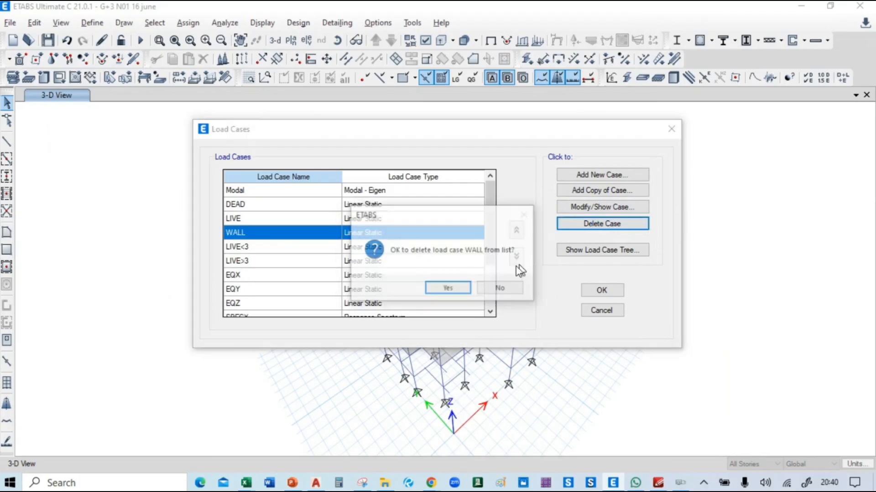
left_click(448, 288)
Step: Delete the separate LIVE<3 and LIVE>3 load cases from the load case list
left_click(590, 226)
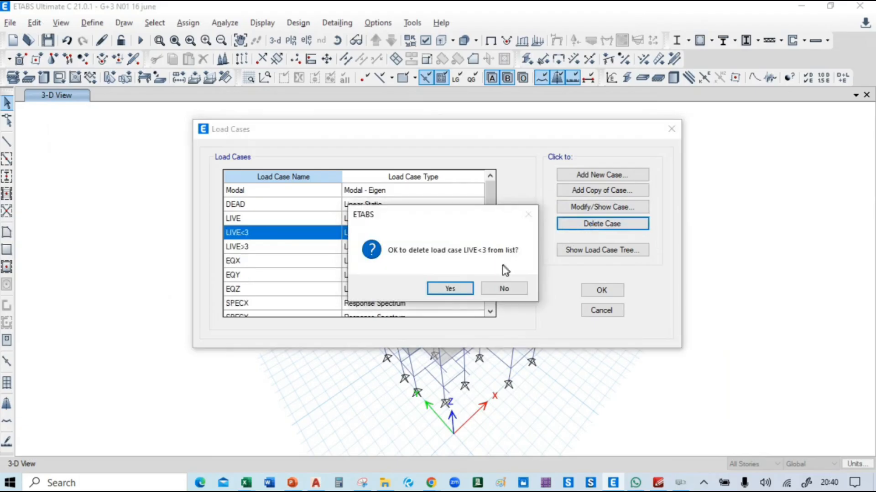
left_click(448, 287)
left_click(595, 225)
left_click(450, 289)
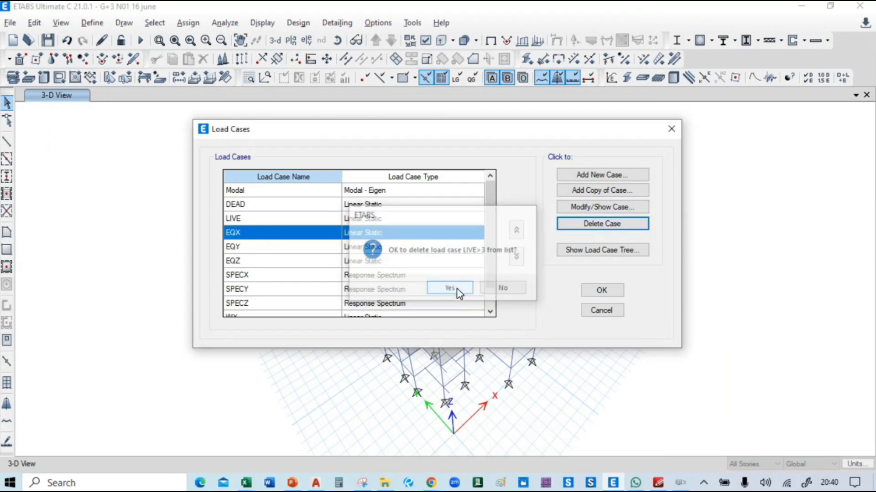
Step: Review the remaining load cases from Modal through WY and accept the load case list
left_click(317, 192)
left_click(315, 205)
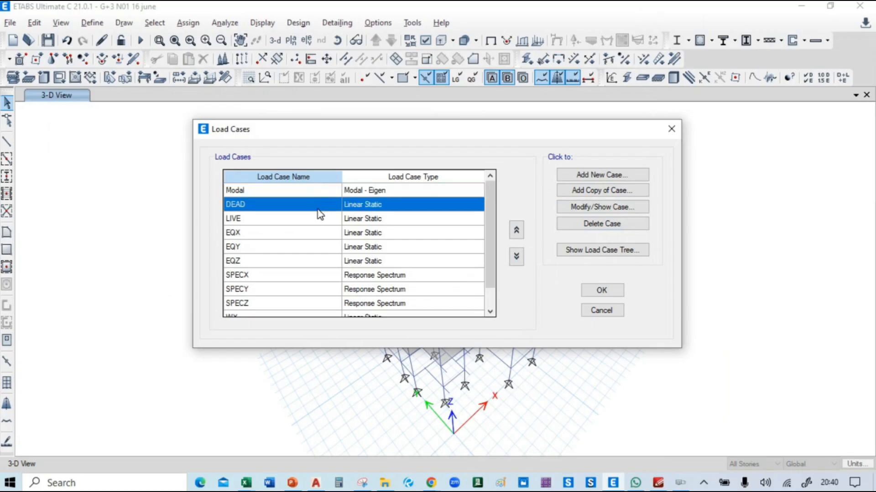
left_click(318, 215)
scroll(318, 216, "down", 1)
left_click(309, 209)
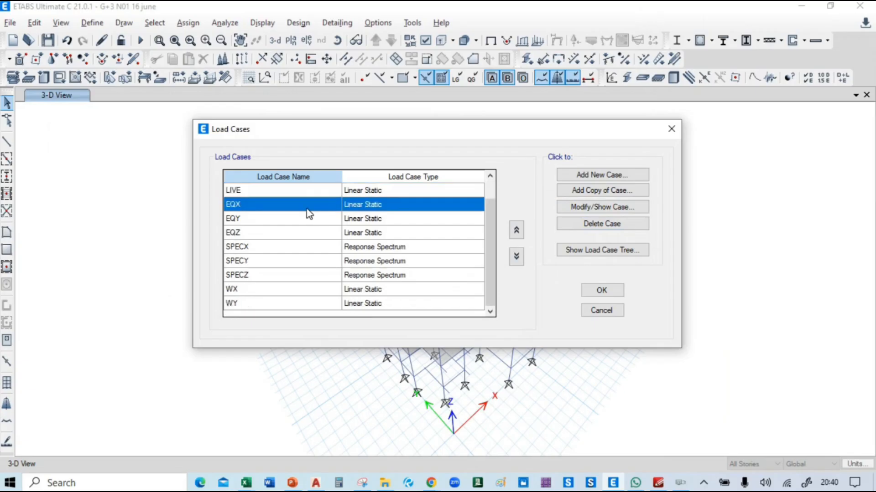
left_click(291, 219)
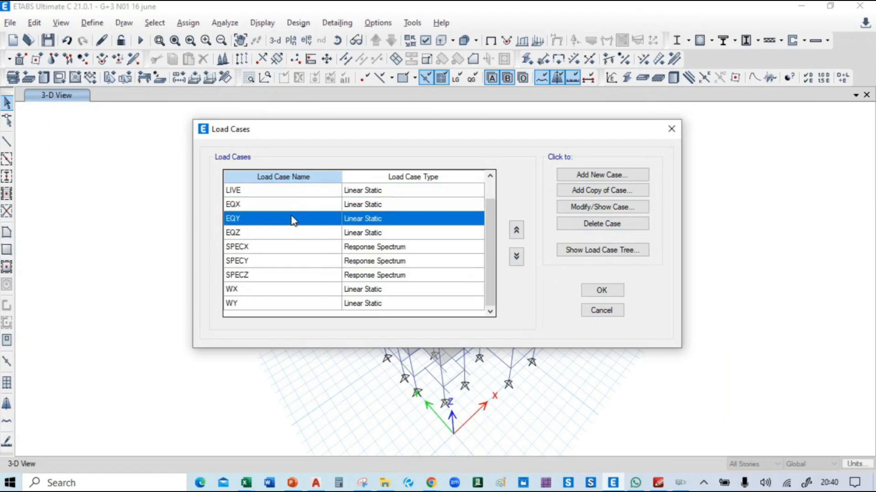
left_click(295, 232)
left_click(300, 247)
left_click(303, 261)
left_click(305, 275)
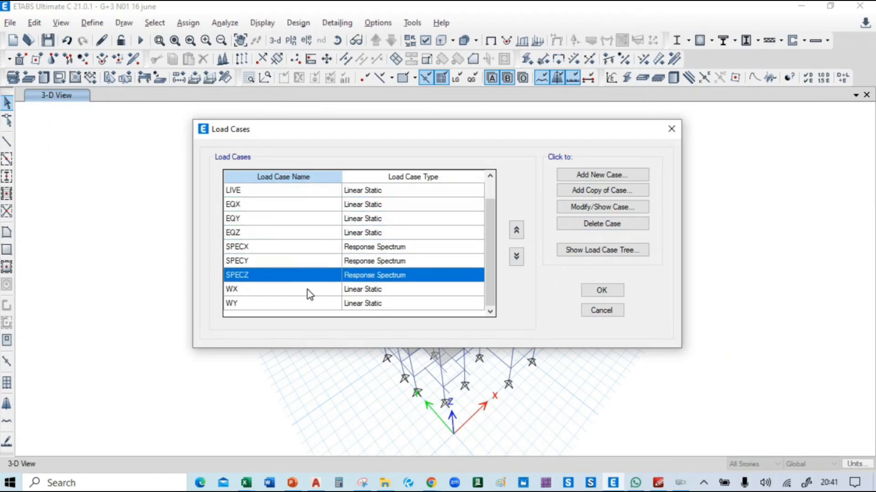
left_click(309, 290)
left_click(310, 302)
left_click(601, 290)
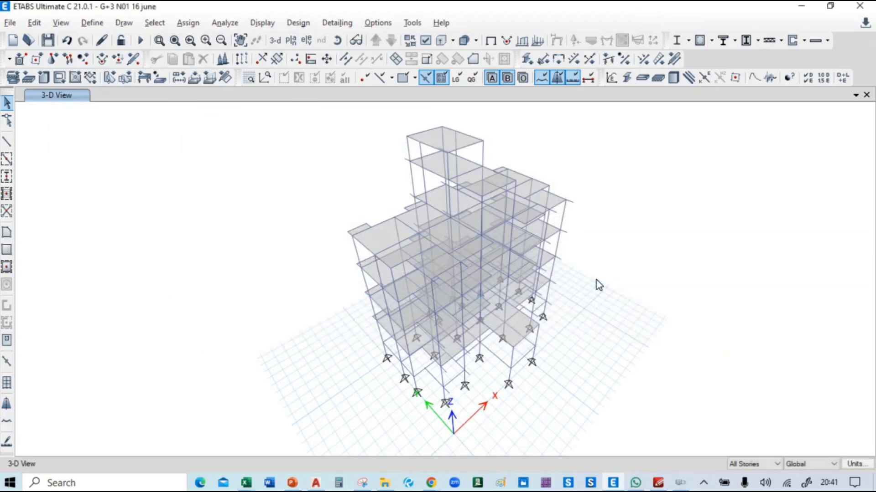
Step: Switch to PowerPoint to view the Define Load combination slide, and return to ETABS
key("alt+Tab")
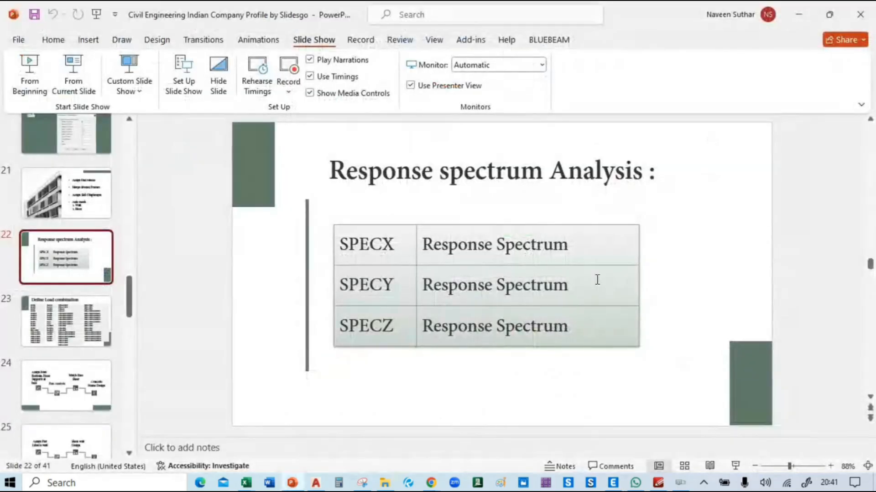
scroll(597, 279, "down", 1)
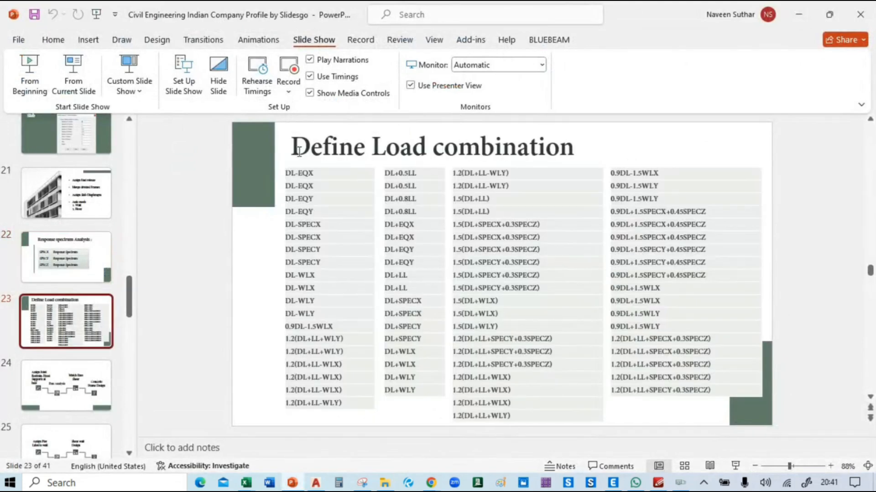
key("alt+Tab")
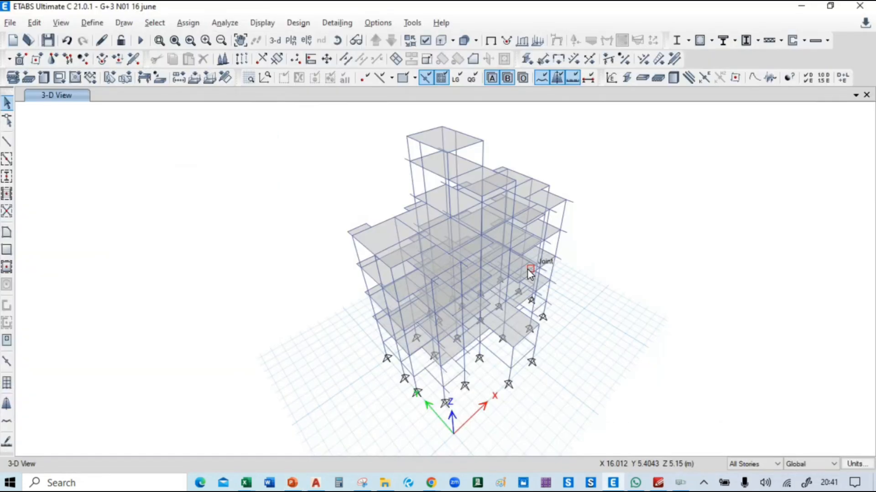
Step: Add default design load combinations for Concrete Frame Design and Concrete Slab Design
left_click(95, 24)
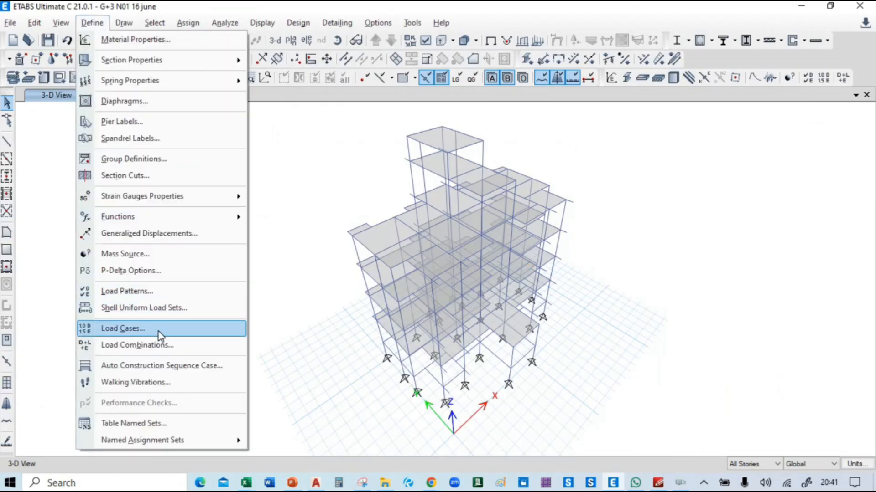
left_click(161, 347)
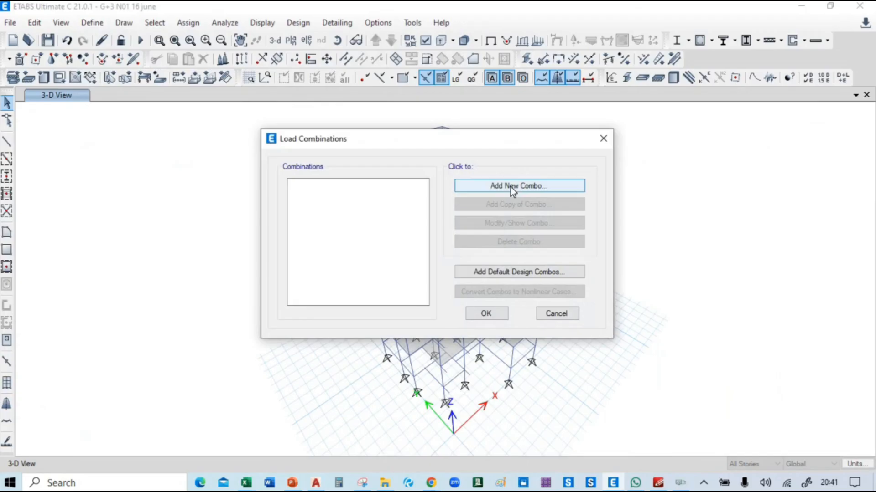
left_click(538, 273)
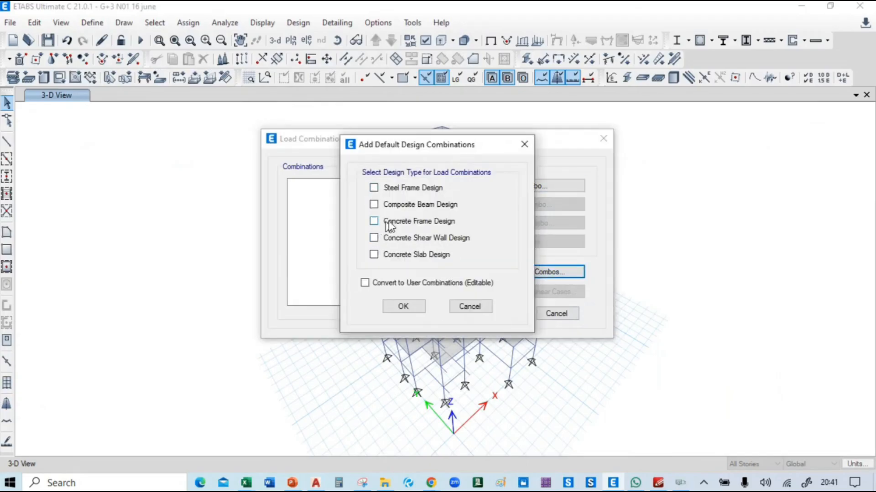
left_click(376, 256)
left_click(404, 307)
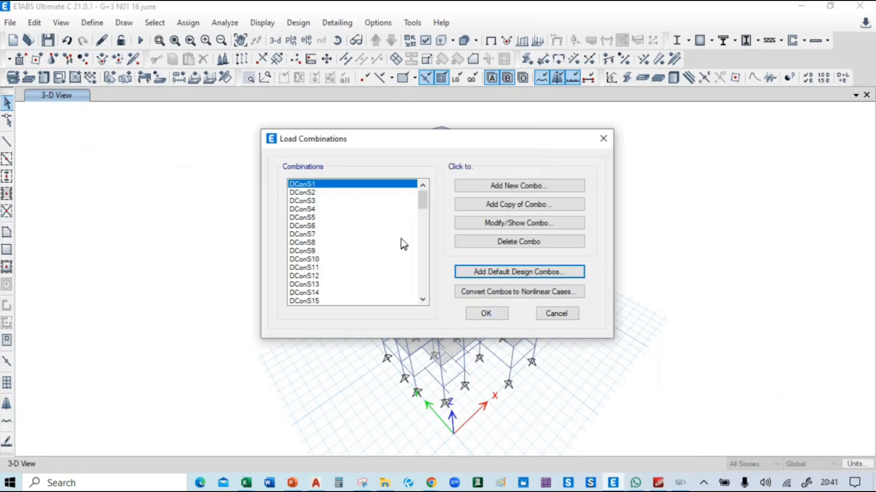
Step: Look through the full list of default concrete frame and slab combinations and accept the load combinations
scroll(360, 226, "down", 15)
scroll(349, 232, "down", 8)
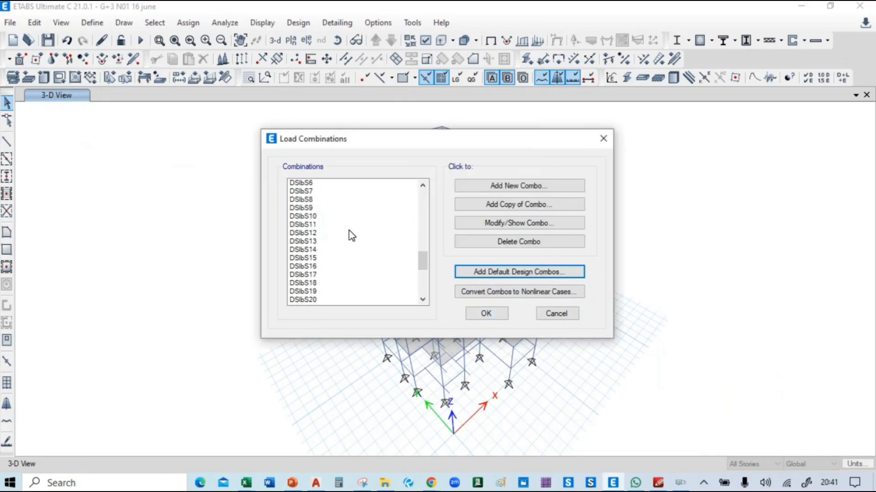
scroll(348, 234, "up", 20)
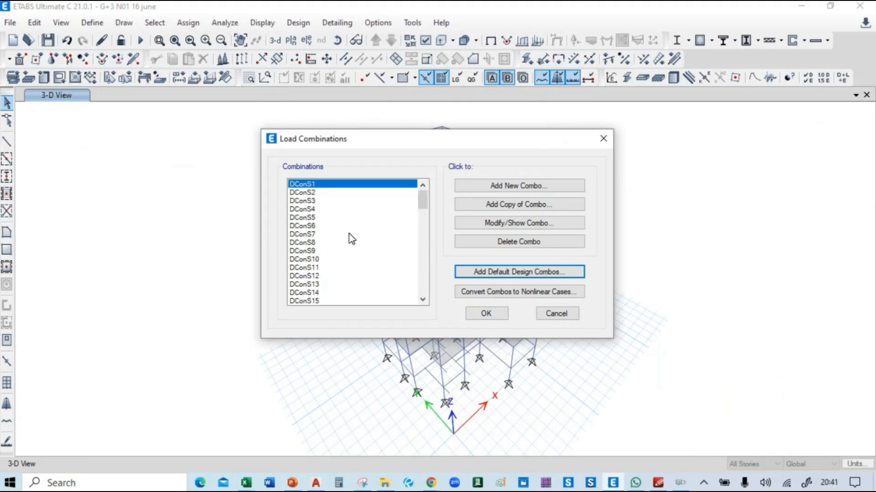
scroll(353, 242, "down", 11)
scroll(358, 239, "up", 12)
scroll(360, 228, "down", 20)
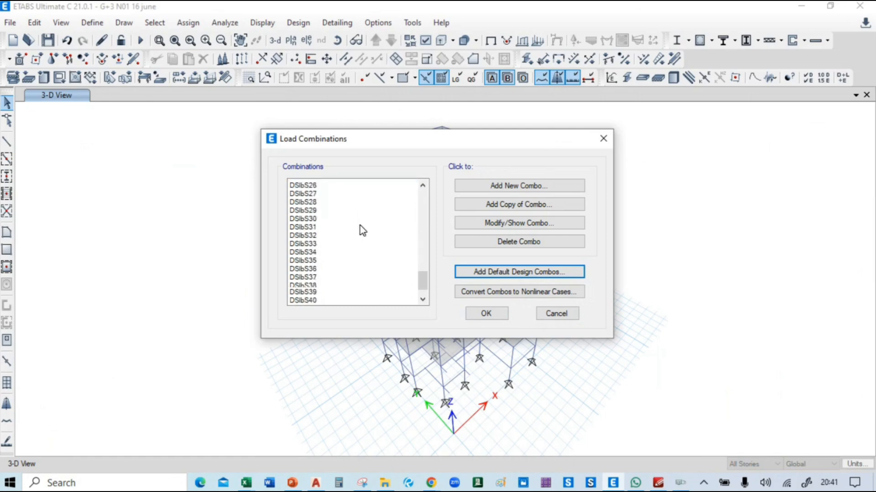
scroll(360, 229, "up", 20)
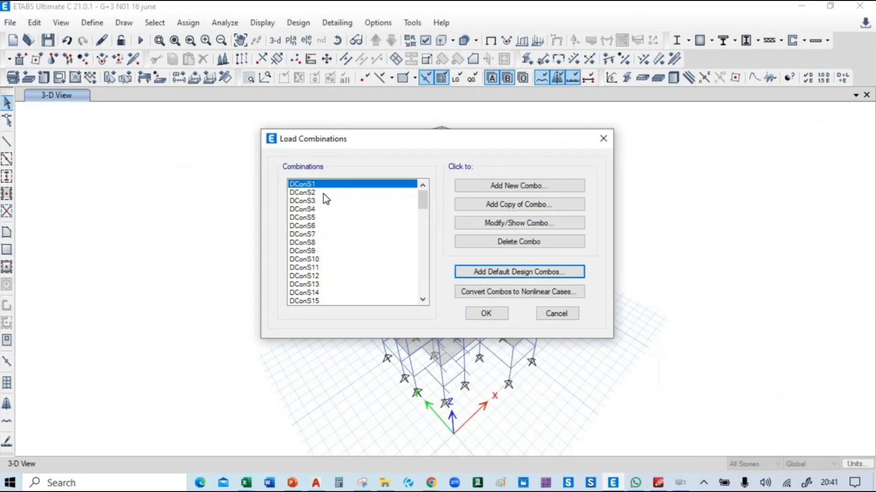
scroll(361, 247, "down", 7)
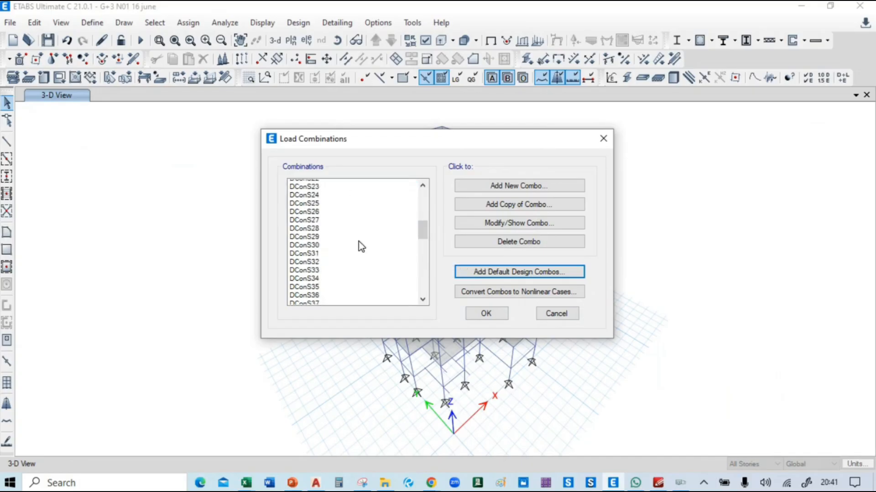
scroll(361, 246, "down", 10)
left_click(484, 314)
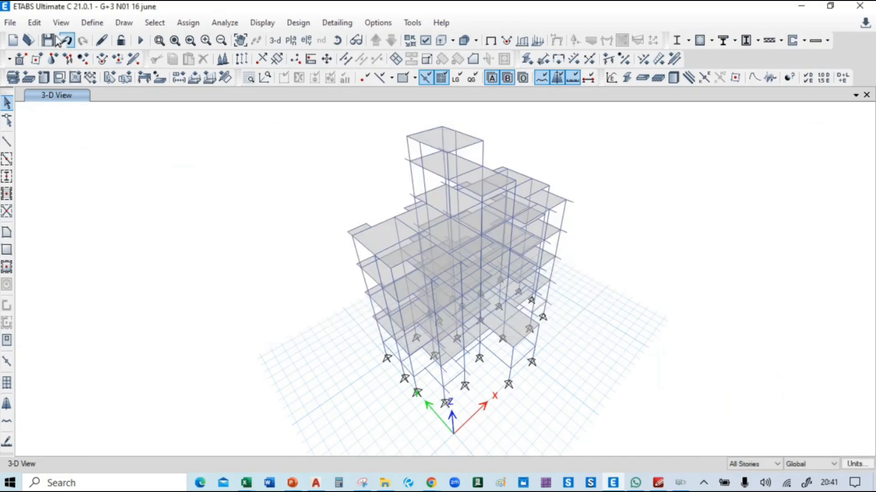
Step: Open the Load Combination Definitions table under Load Case Definitions for interactive database editing
left_click(34, 22)
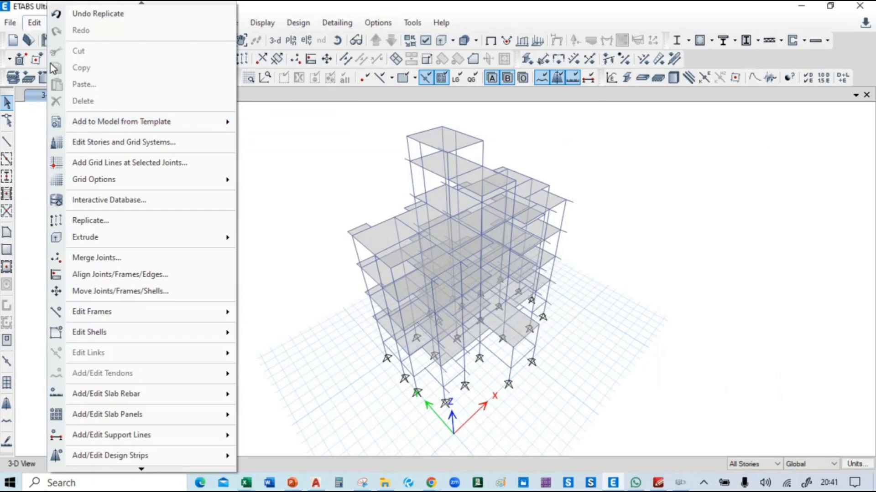
left_click(34, 23)
left_click(35, 22)
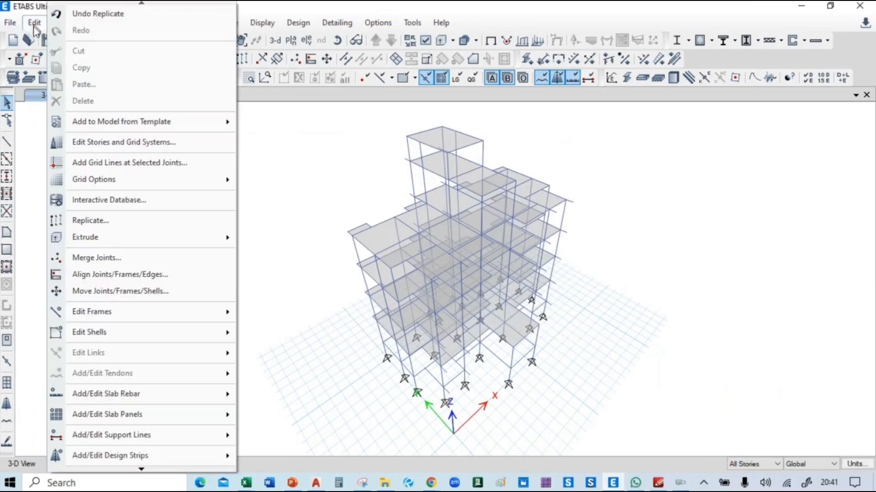
left_click(132, 201)
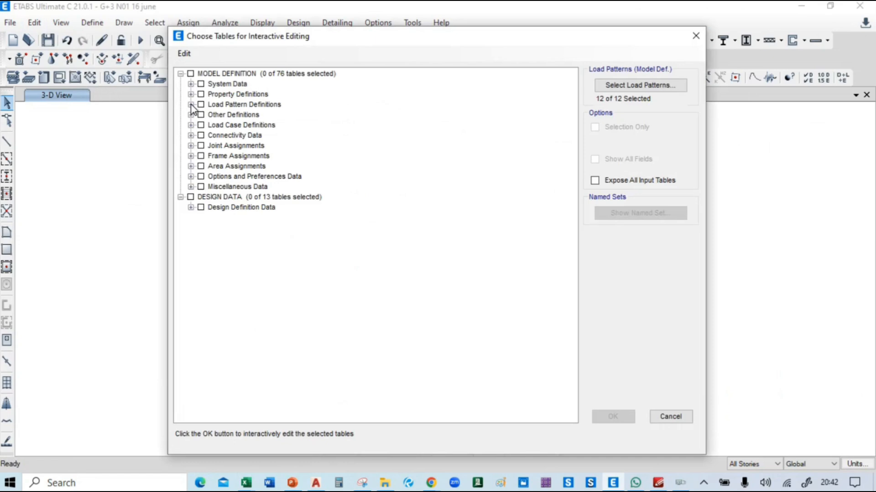
left_click(191, 125)
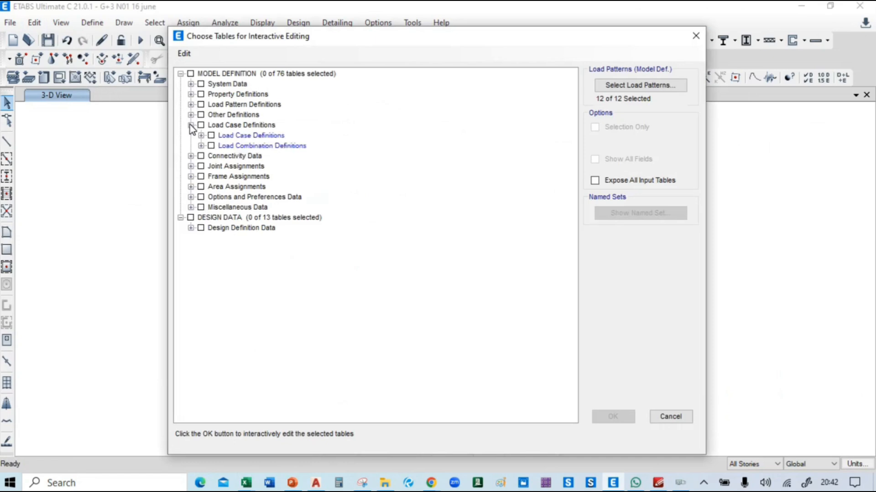
left_click(202, 146)
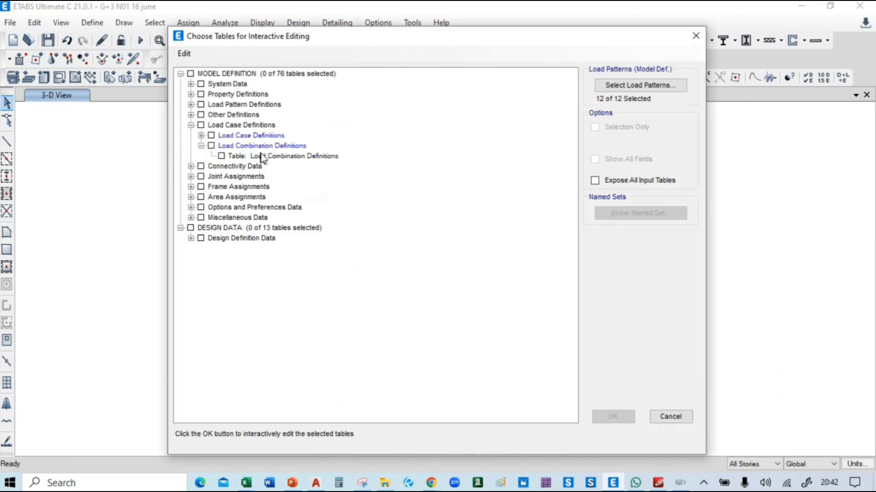
left_click(221, 156)
left_click(602, 425)
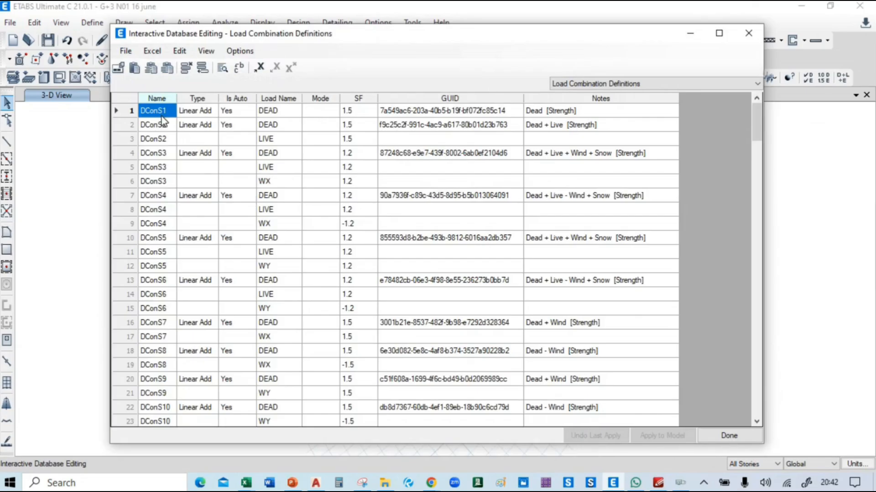
Step: Look through the load combination table down to the response spectrum rows and send the table to Excel
scroll(167, 137, "down", 12)
scroll(168, 137, "down", 20)
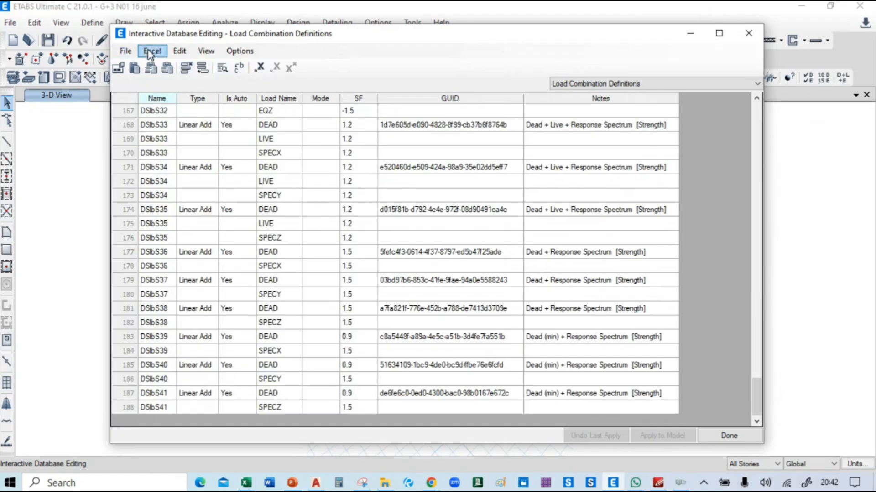
scroll(269, 313, "up", 4)
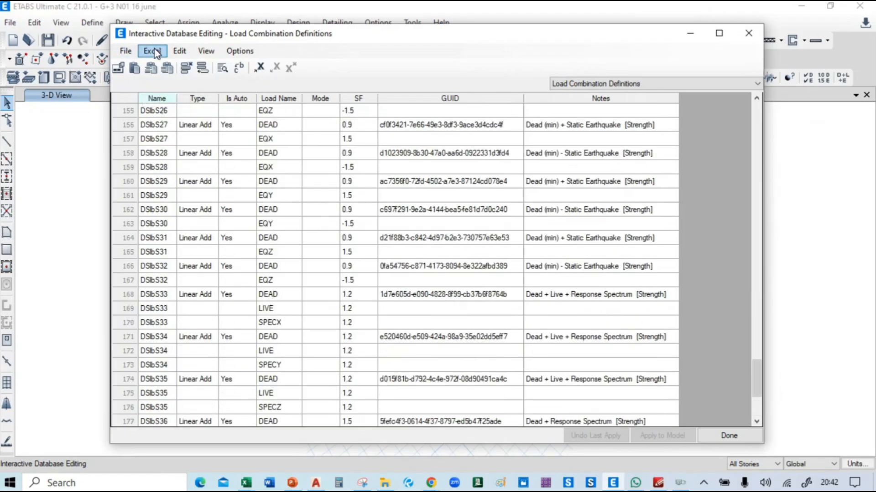
left_click(160, 55)
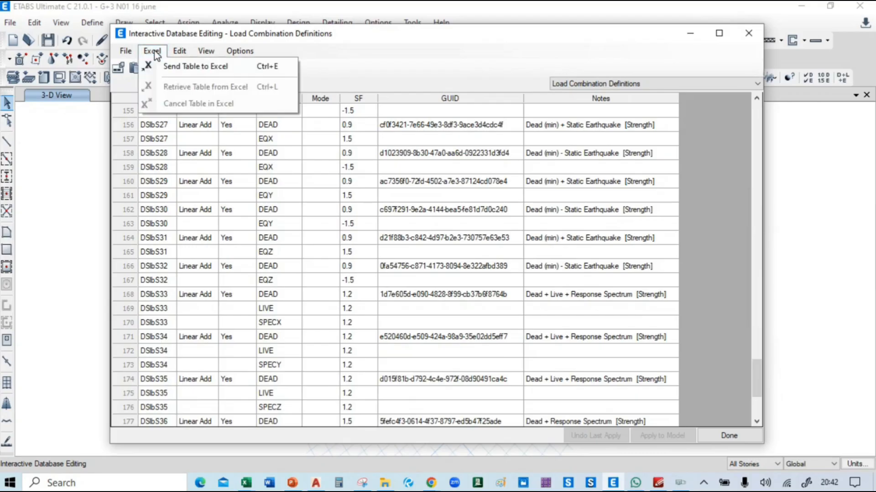
left_click(229, 67)
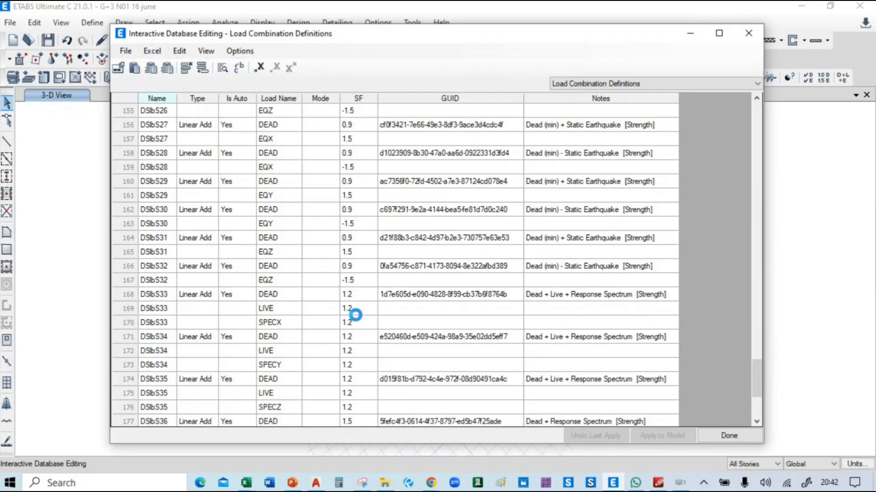
Step: Switch to File Explorer and open the 2BHK project folder in Experience > CECONENGG on the E: drive
mouse_move(384, 479)
left_click(392, 431)
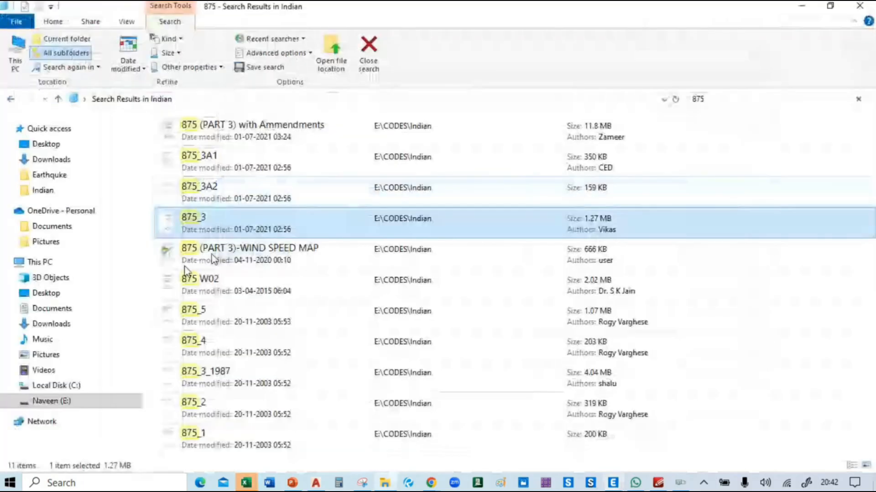
left_click(62, 403)
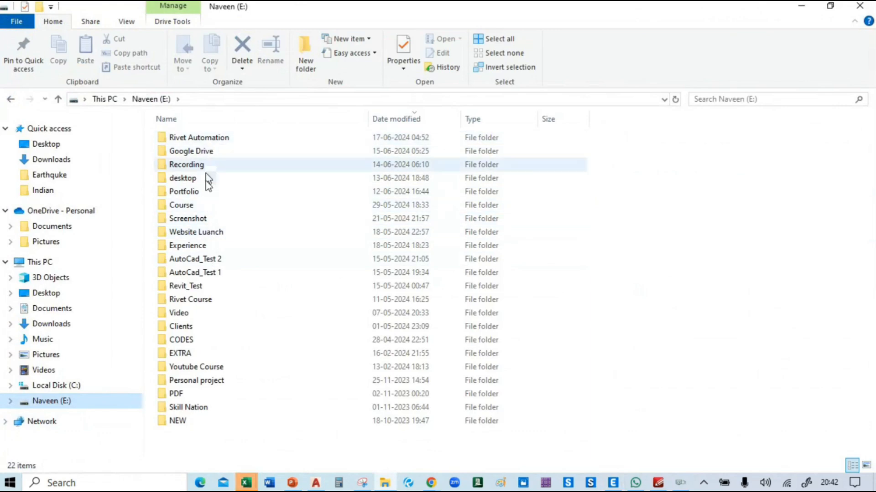
double_click(231, 246)
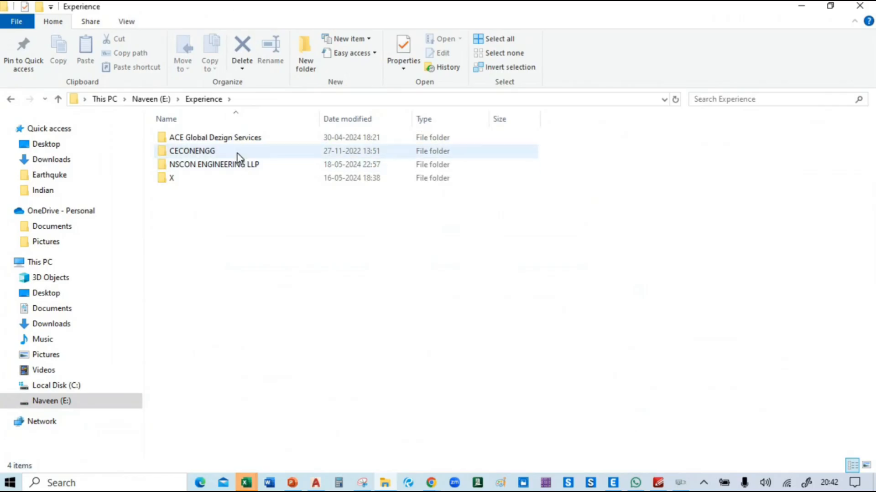
double_click(238, 152)
double_click(235, 136)
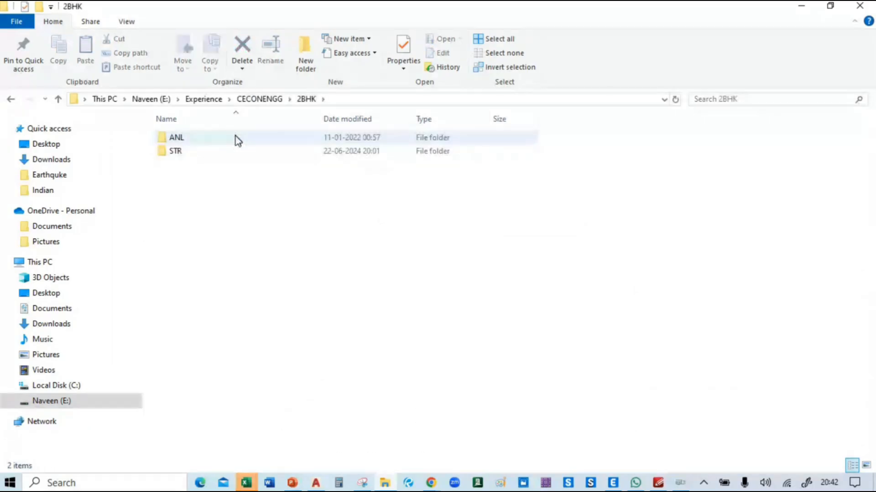
Step: From the ANL > ETABS subfolder, open the SENIOR SECONDARY SCHOOL,AMINGAON-N10 model in ETABS
left_click(235, 138)
double_click(229, 152)
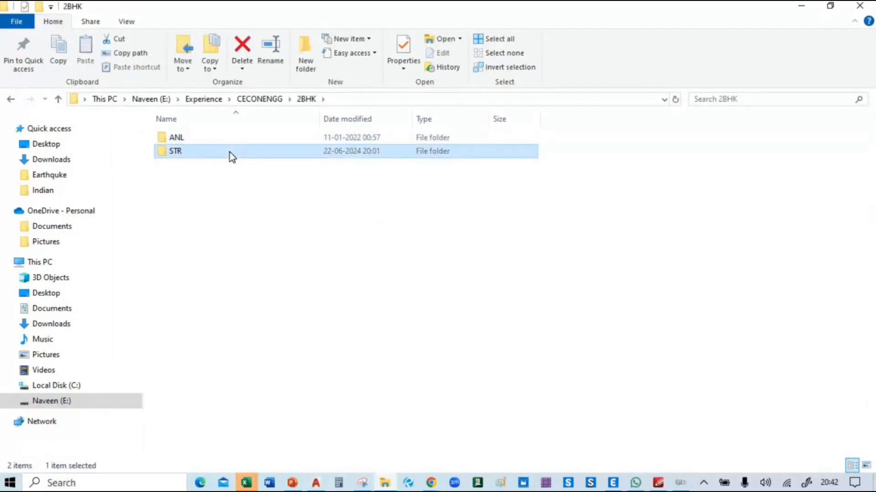
left_click(9, 100)
left_click(261, 143)
double_click(261, 142)
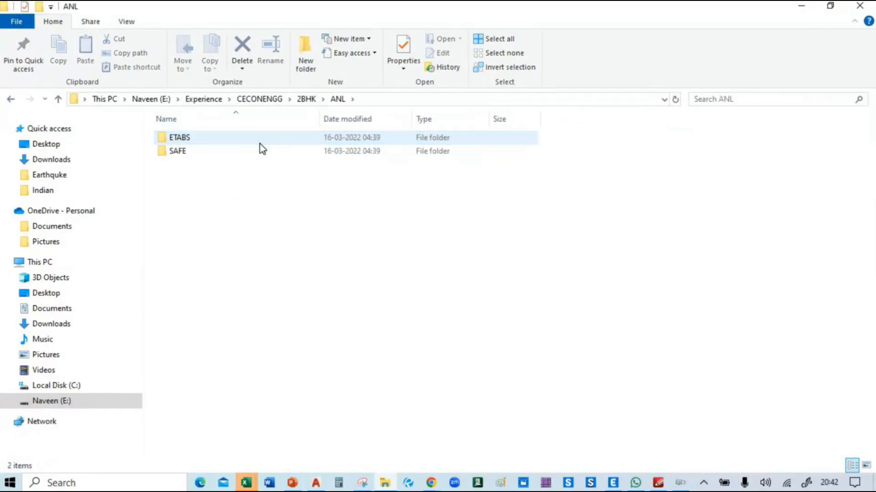
left_click(260, 143)
double_click(260, 142)
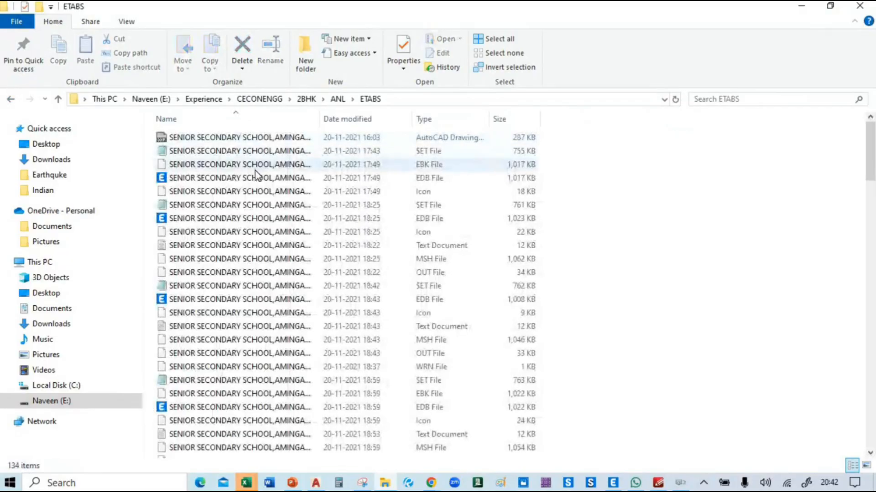
left_click(257, 178)
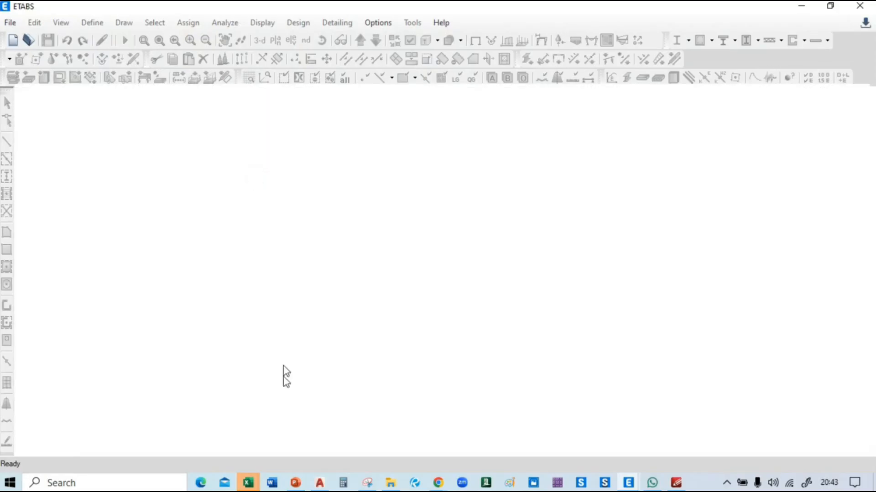
Step: Switch to the Book1 workbook in Excel, maximize it and look through the exported Load Combination Definitions table
mouse_move(250, 484)
left_click(340, 438)
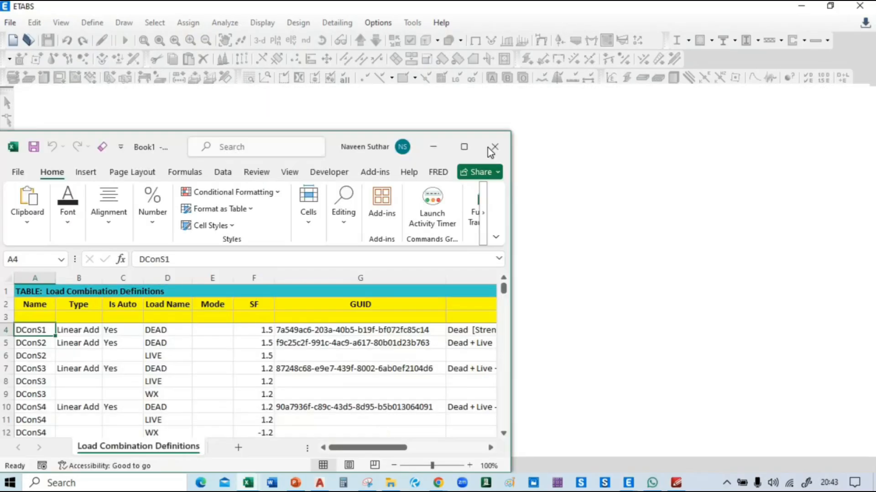
left_click(469, 149)
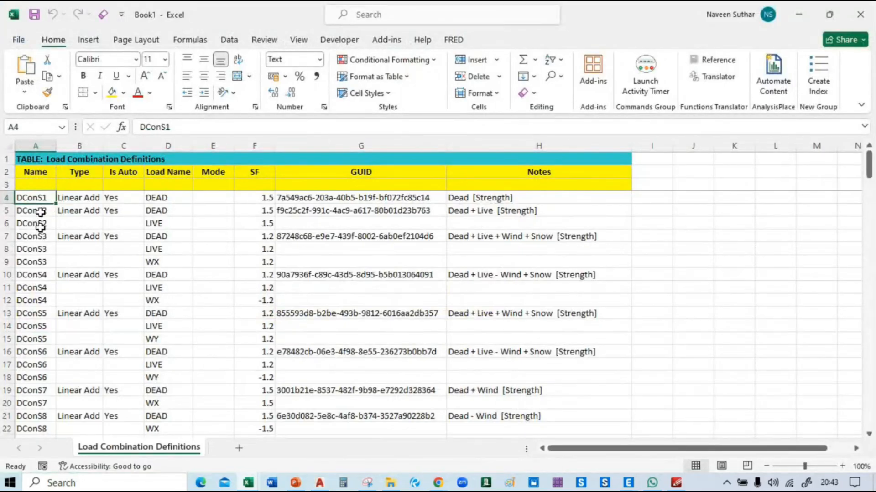
scroll(267, 266, "down", 20)
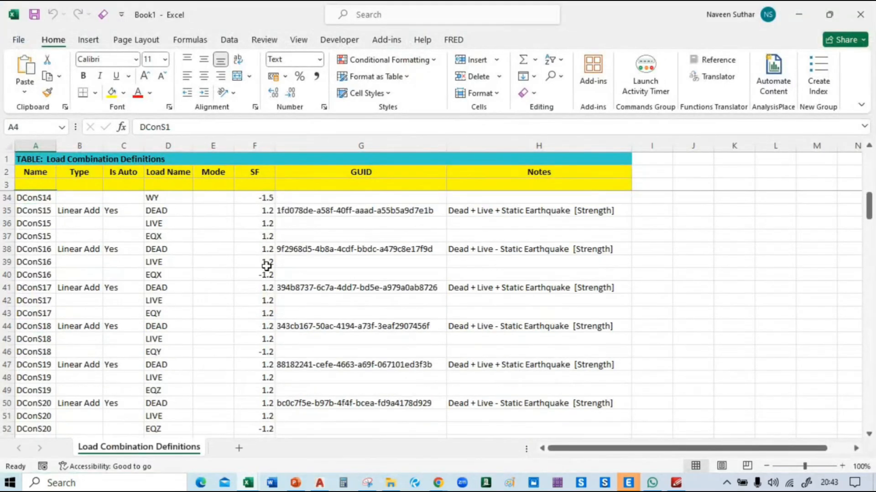
scroll(267, 266, "down", 20)
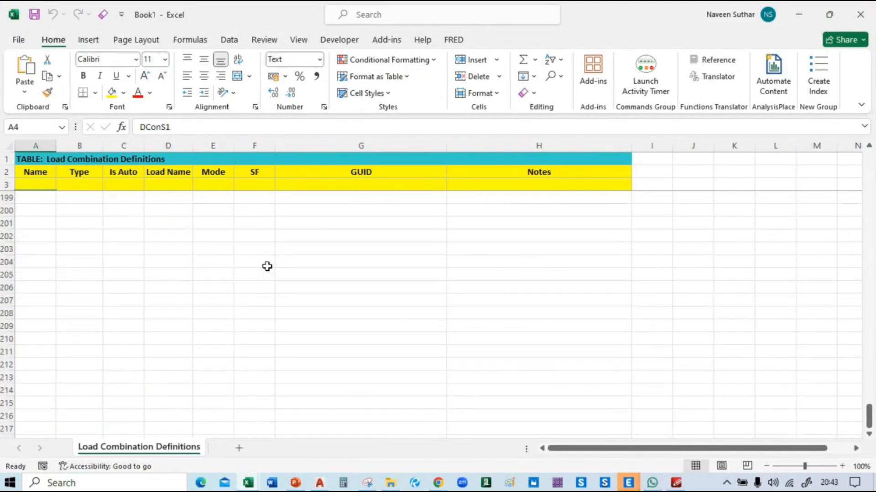
scroll(267, 266, "up", 7)
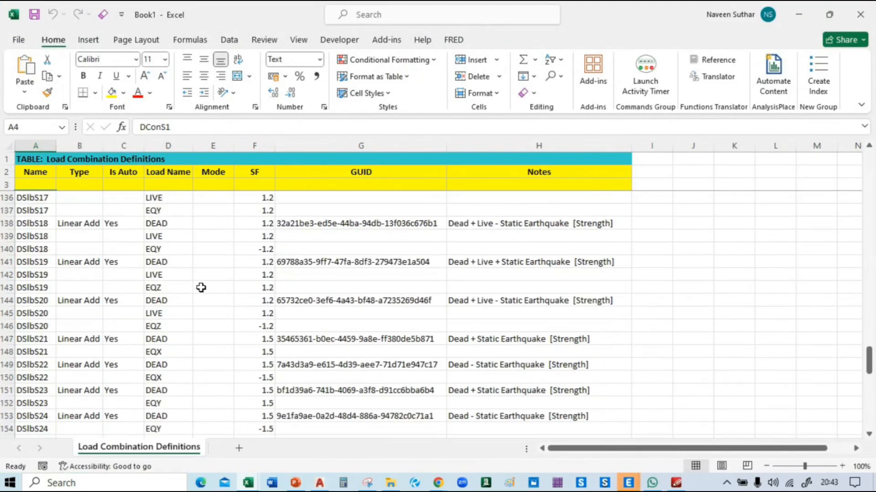
Step: Switch to the school model in ETABS and open its Load Combination Definitions table for interactive database editing
key("alt+Tab")
key("alt+Tab")
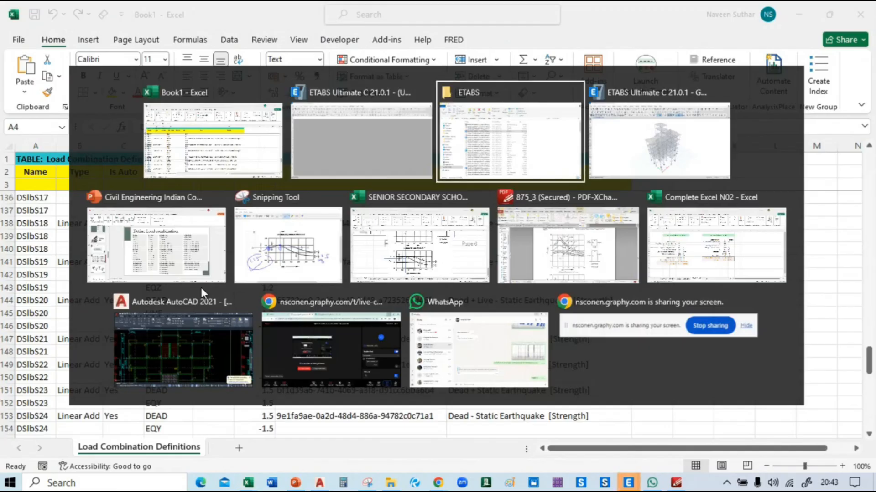
left_click(397, 133)
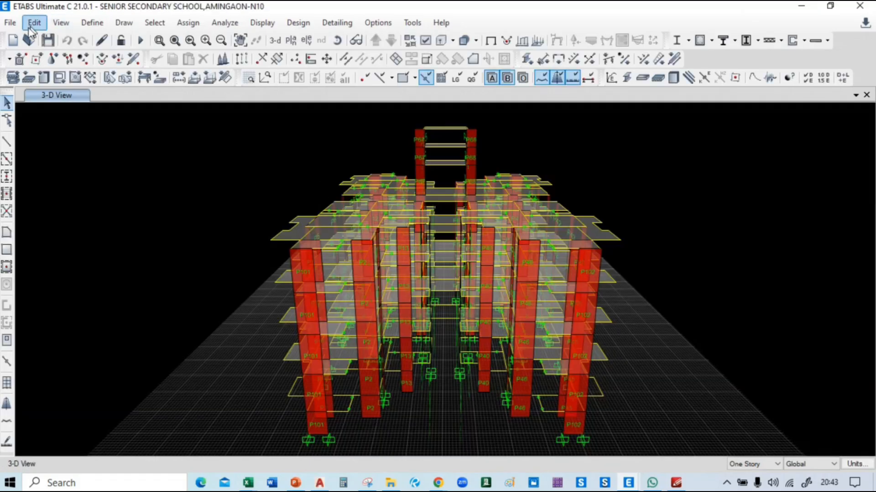
left_click(34, 23)
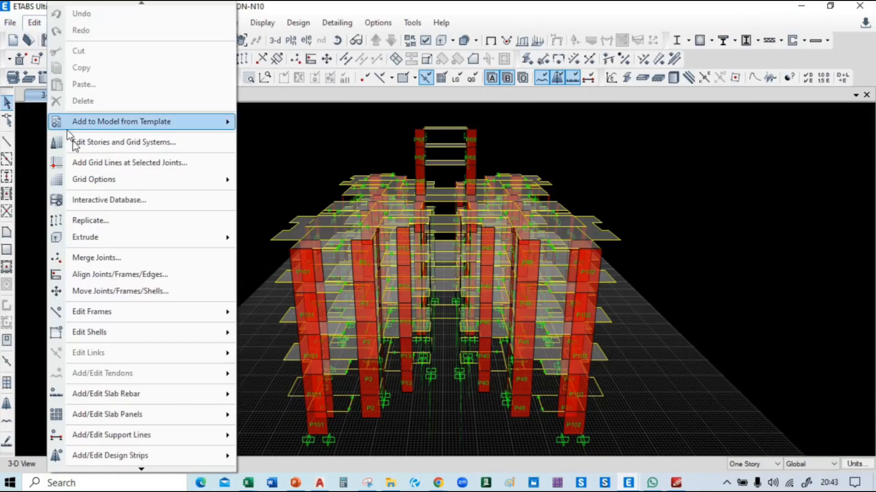
mouse_move(119, 187)
left_click(146, 200)
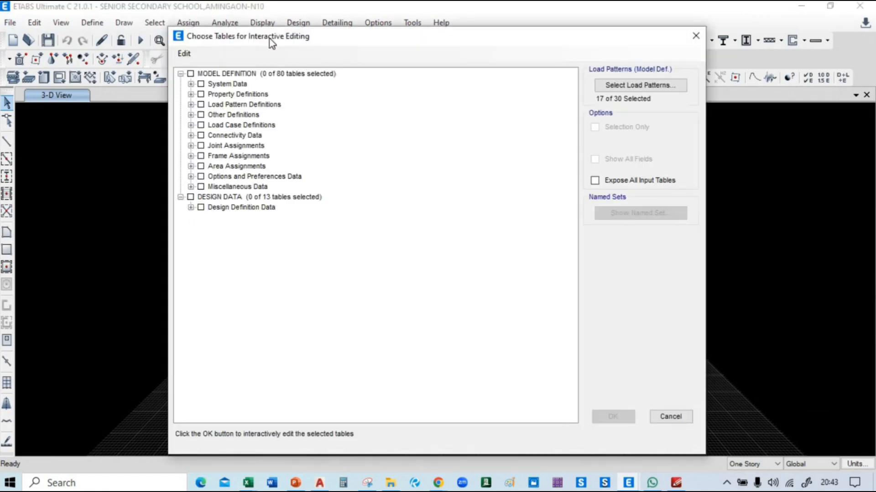
left_click(191, 125)
left_click(201, 145)
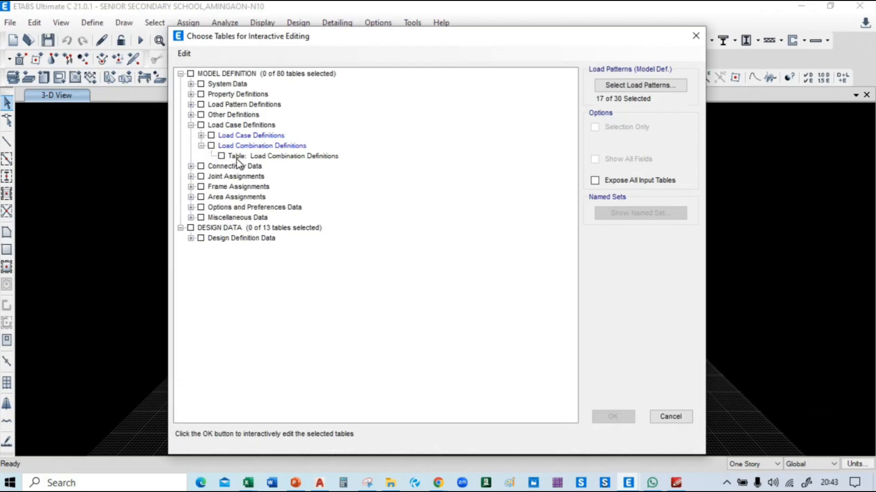
left_click(221, 156)
left_click(619, 417)
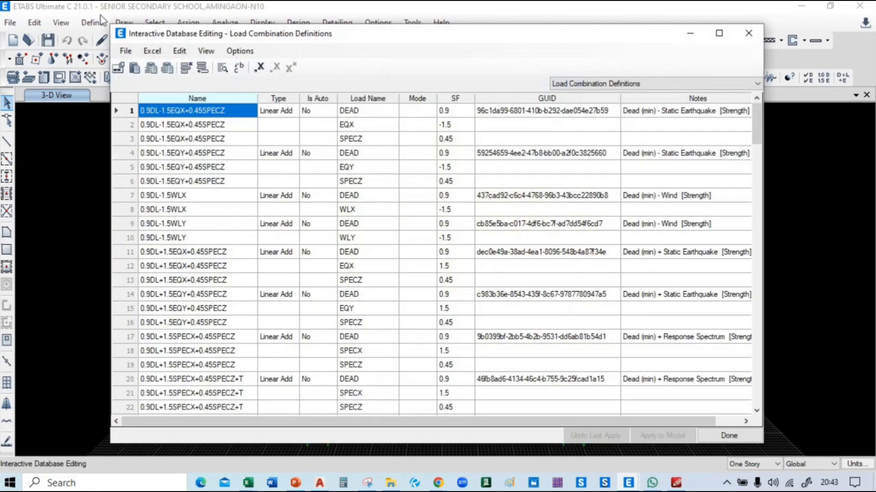
Step: Look through the school model's Load Combination Definitions table and copy all of its rows
scroll(210, 150, "down", 8)
scroll(210, 150, "down", 20)
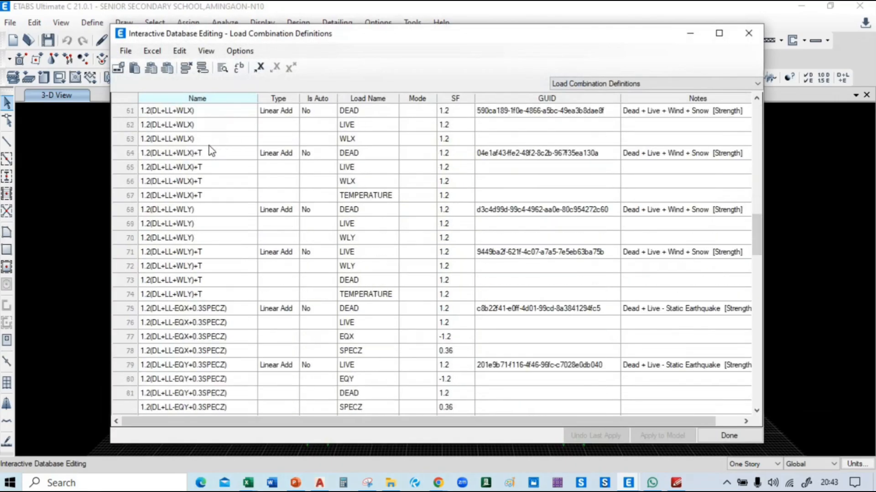
scroll(210, 145, "up", 6)
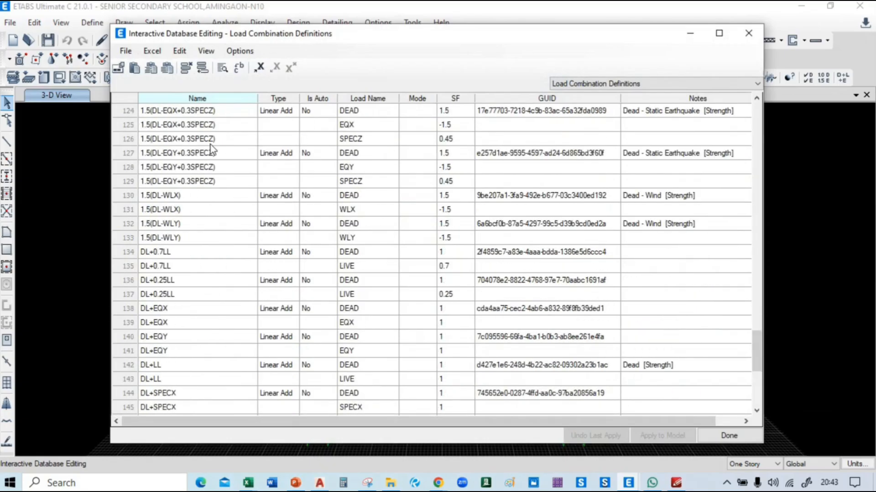
scroll(211, 149, "down", 6)
scroll(211, 148, "up", 20)
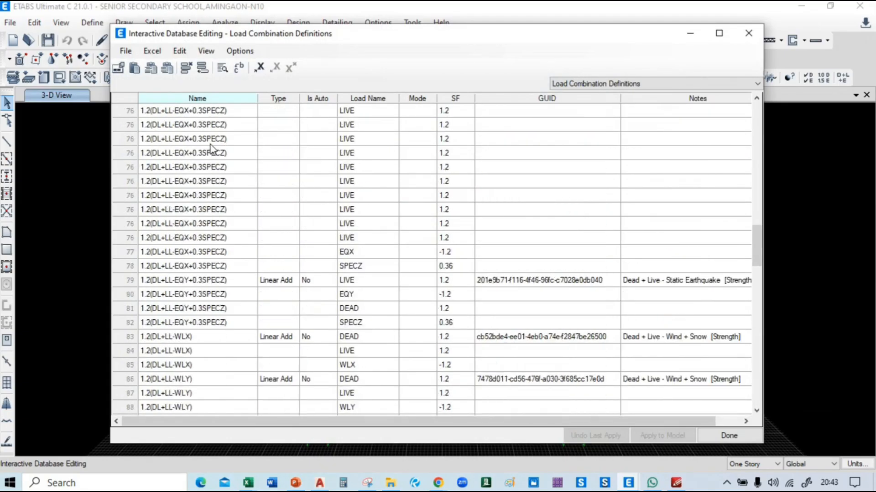
scroll(211, 149, "up", 10)
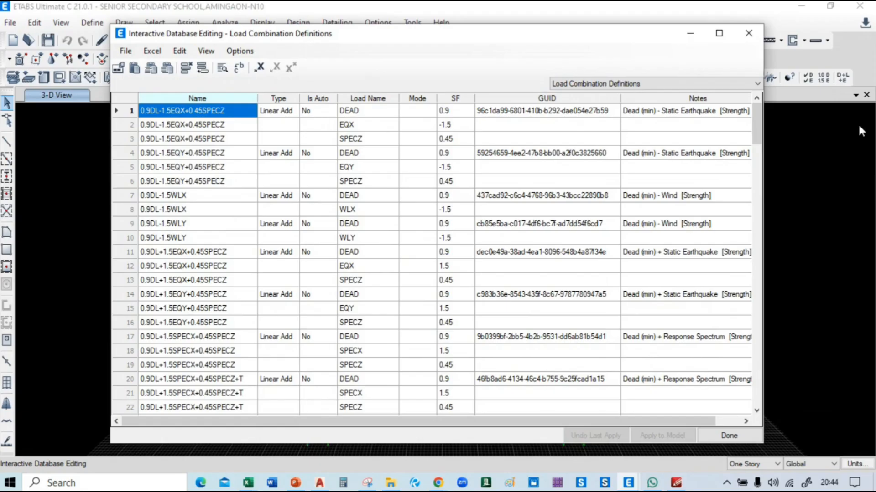
left_click(129, 99)
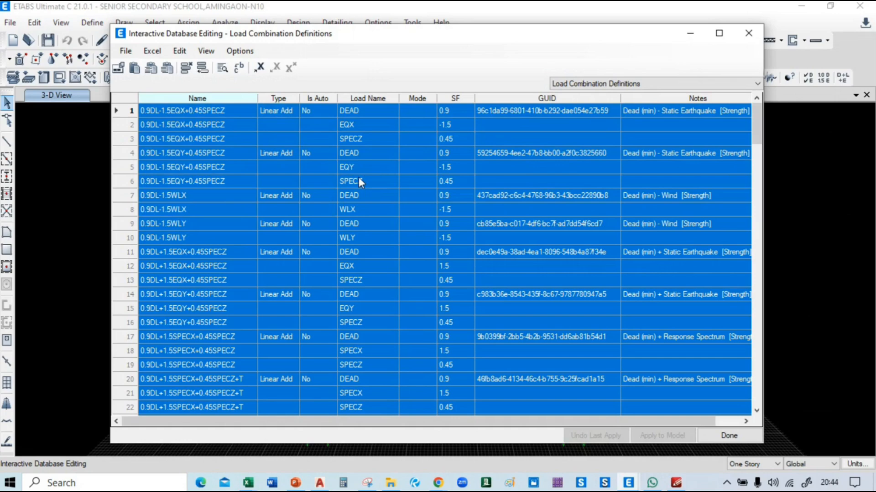
Step: Switch to the Book1 workbook in Excel and clear all load combination rows below the table headers, from row 4 down
key("alt+Tab")
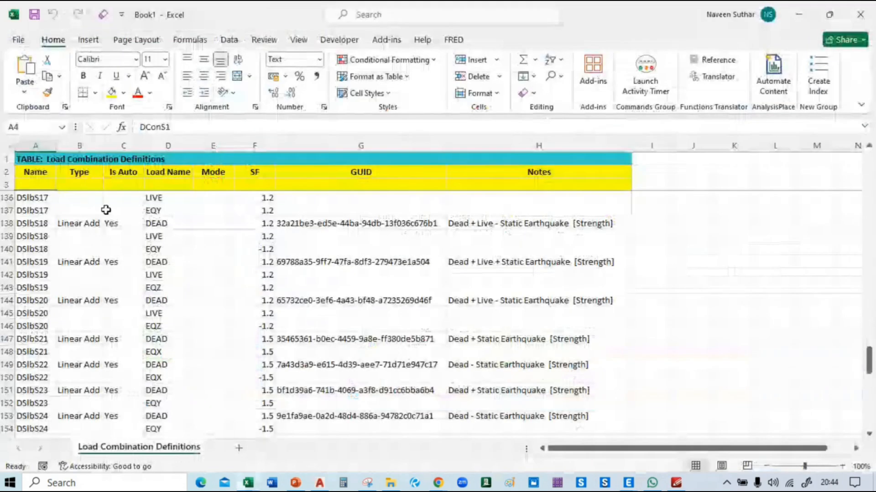
scroll(132, 248, "up", 20)
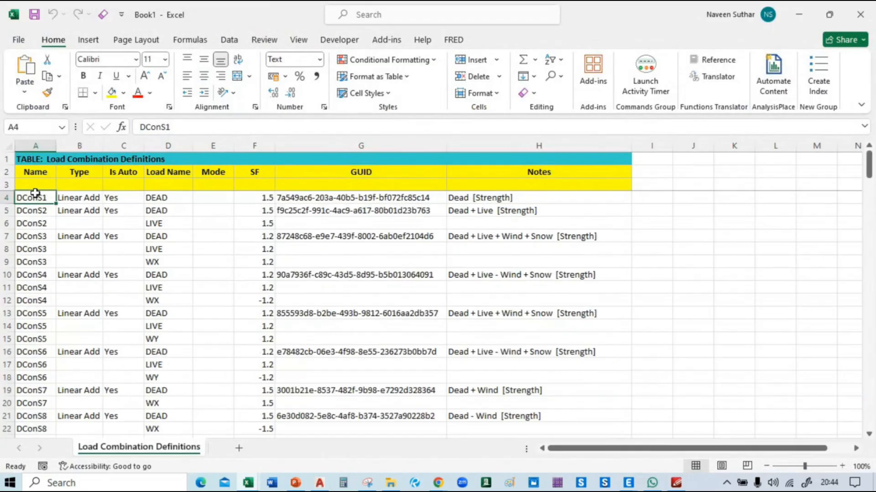
key("ctrl+shift+Right")
key("ctrl+shift+Right")
key("ctrl+shift+Right")
key("ctrl+shift+Down")
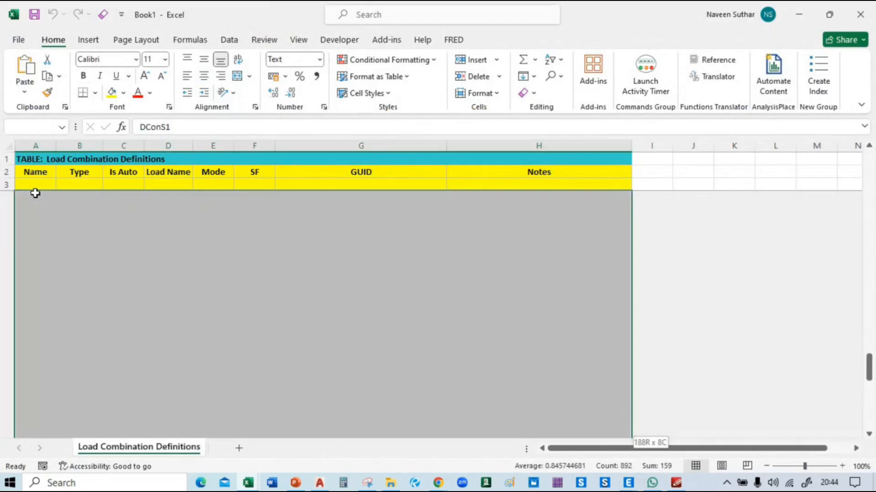
key("Delete")
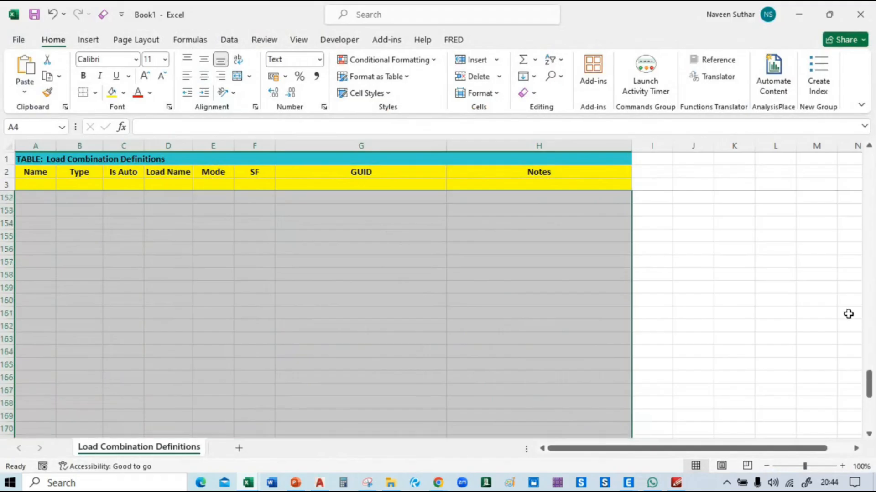
left_click_drag(868, 385, 869, 164)
left_click(256, 234)
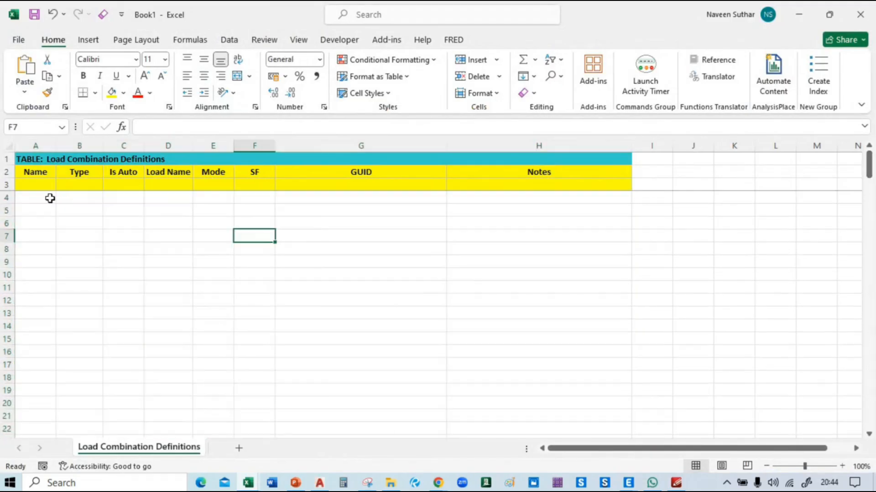
Step: Paste the copied school load combinations starting at cell A4 and check the pasted rows down to the last one
left_click(49, 198)
key("ctrl+v")
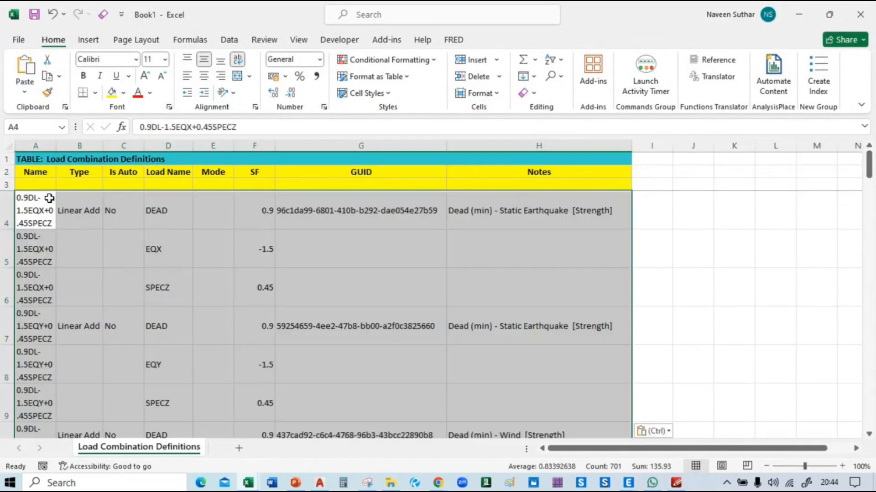
scroll(545, 241, "down", 20)
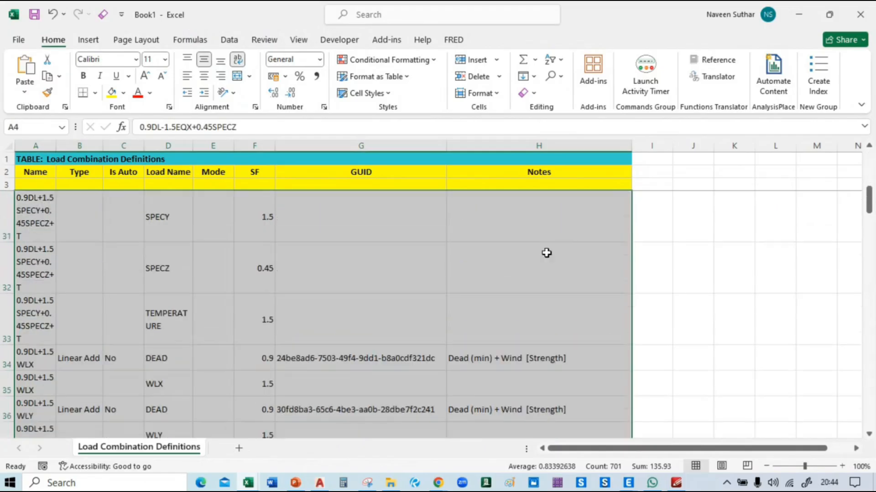
scroll(546, 254, "down", 1)
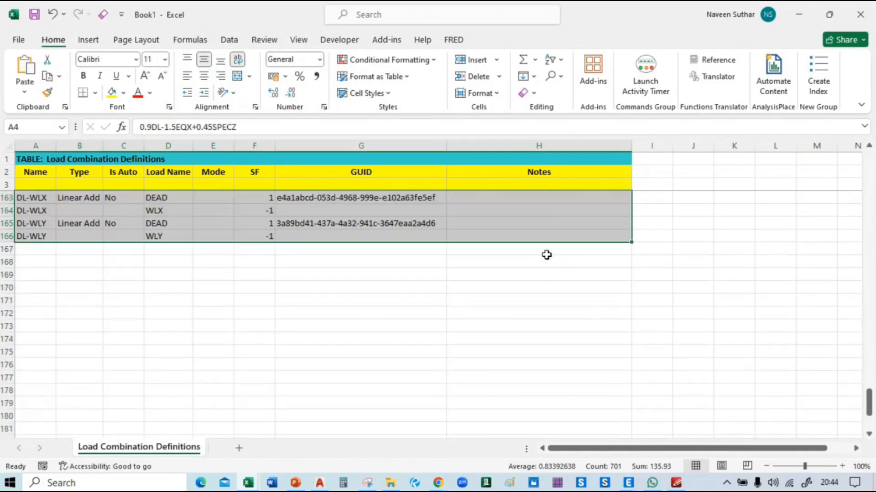
scroll(546, 254, "up", 4)
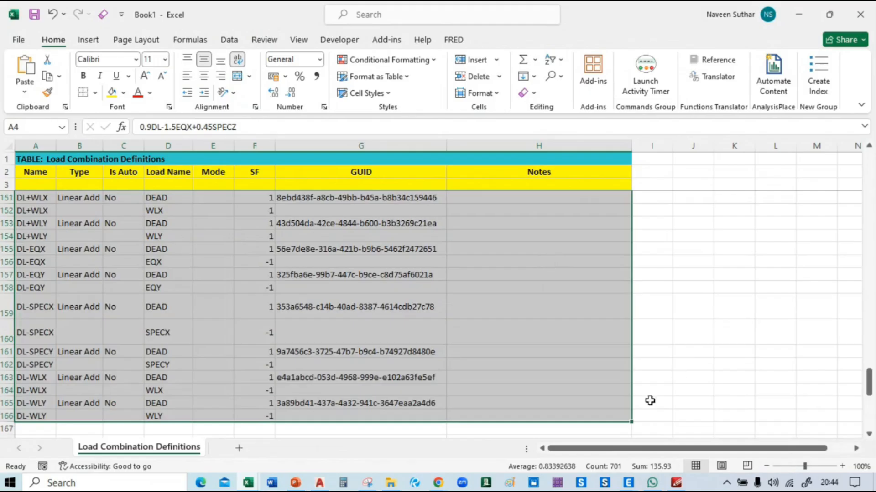
Step: Switch to the G+3 N01 16 june model in ETABS, retrieve the load combination table from Excel, and widen the Name column to review it
mouse_move(628, 483)
left_click(602, 433)
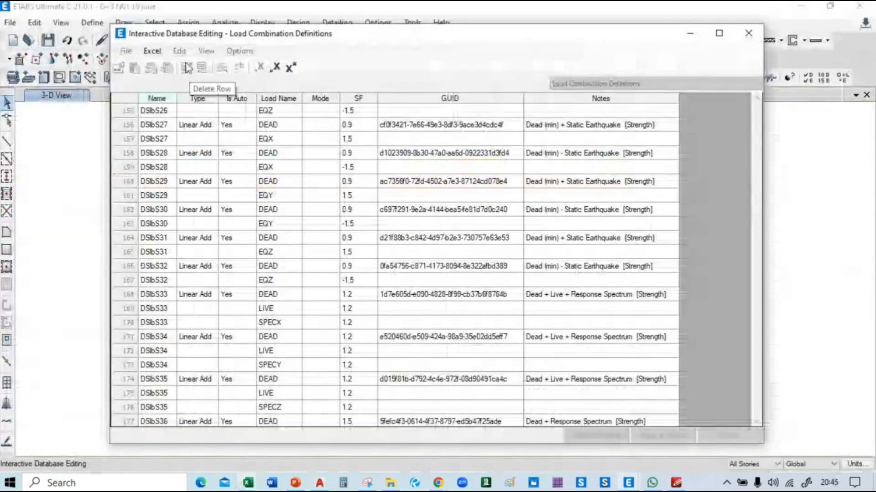
left_click(154, 52)
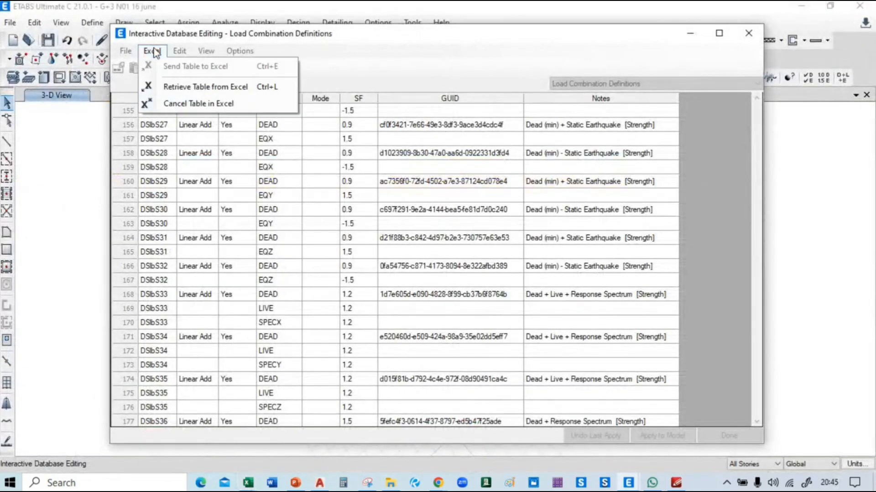
left_click(215, 91)
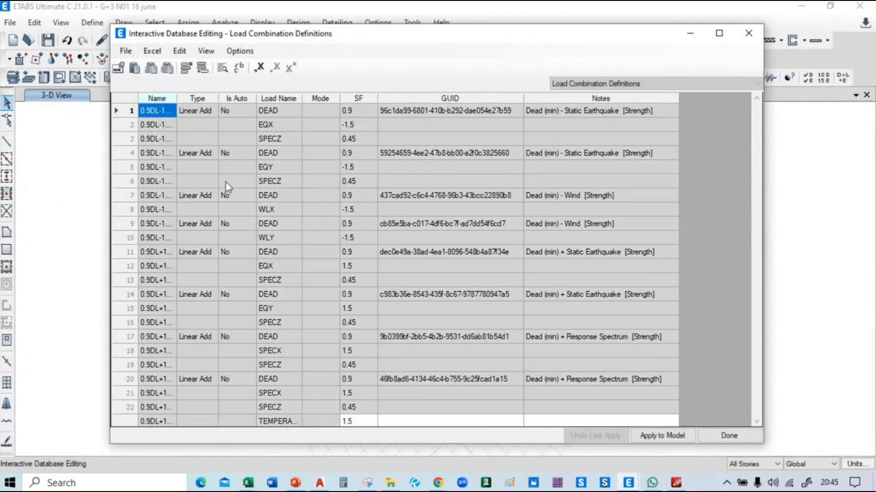
left_click_drag(178, 94, 299, 94)
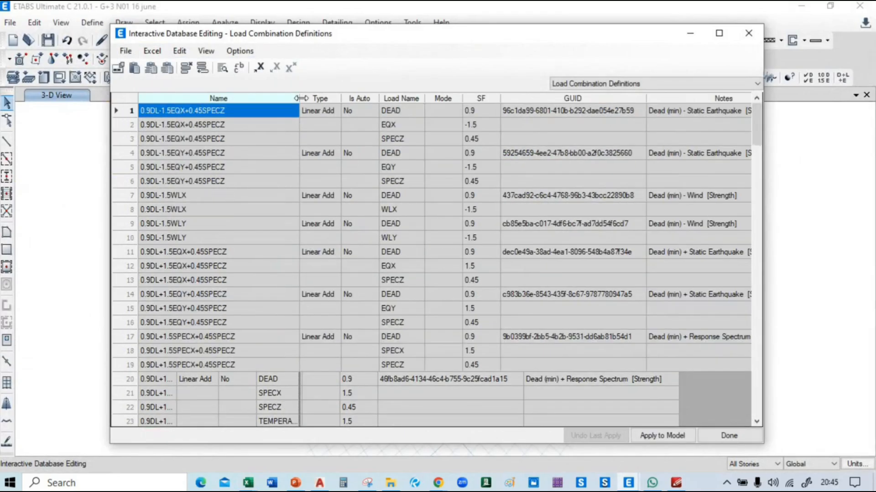
scroll(264, 207, "down", 20)
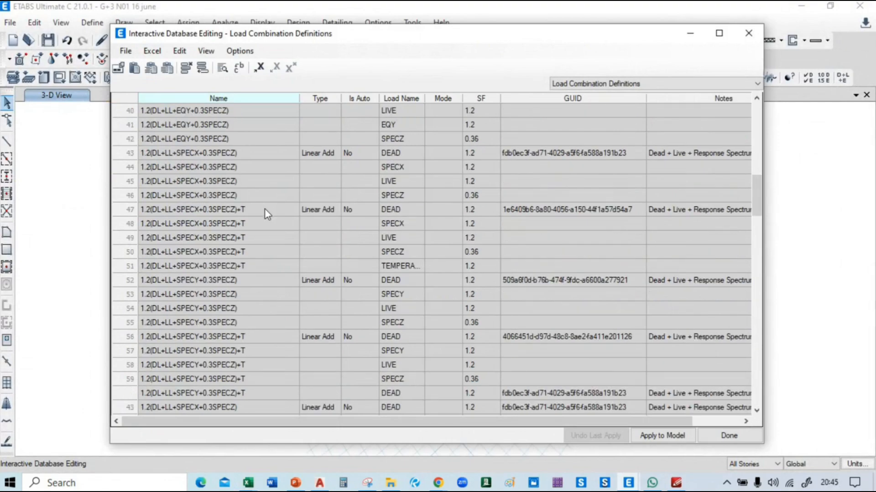
scroll(267, 217, "up", 20)
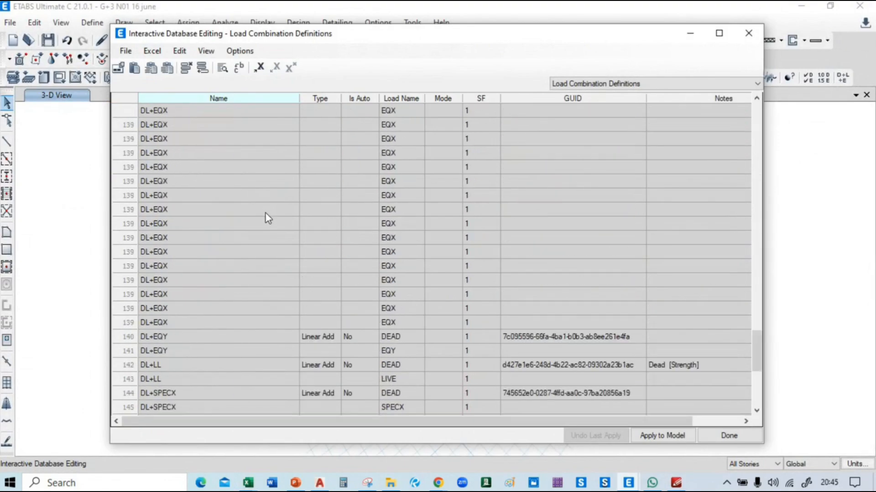
scroll(268, 218, "up", 10)
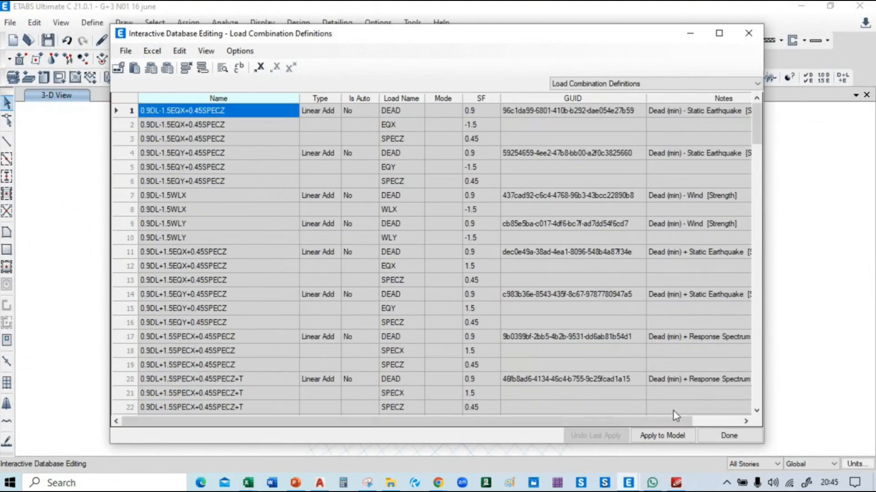
Step: Apply the retrieved combinations to the model, continuing the import past the error limit, and close the import log and database editor
left_click(668, 435)
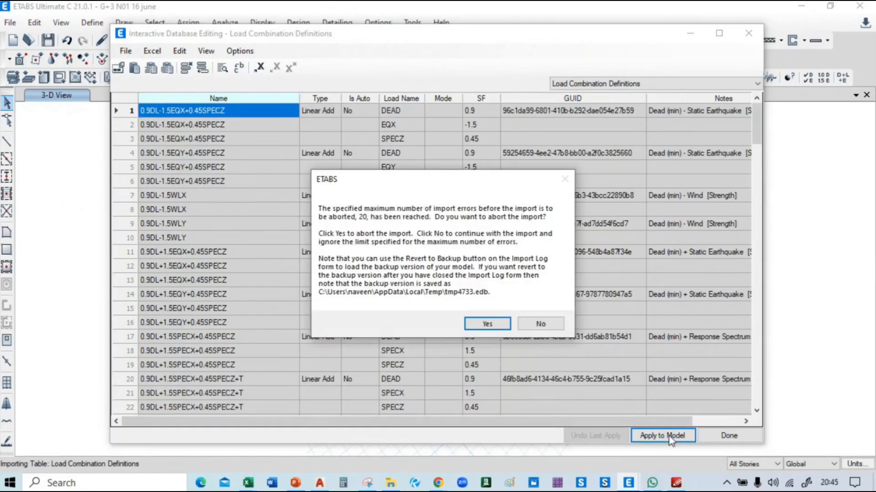
left_click(539, 323)
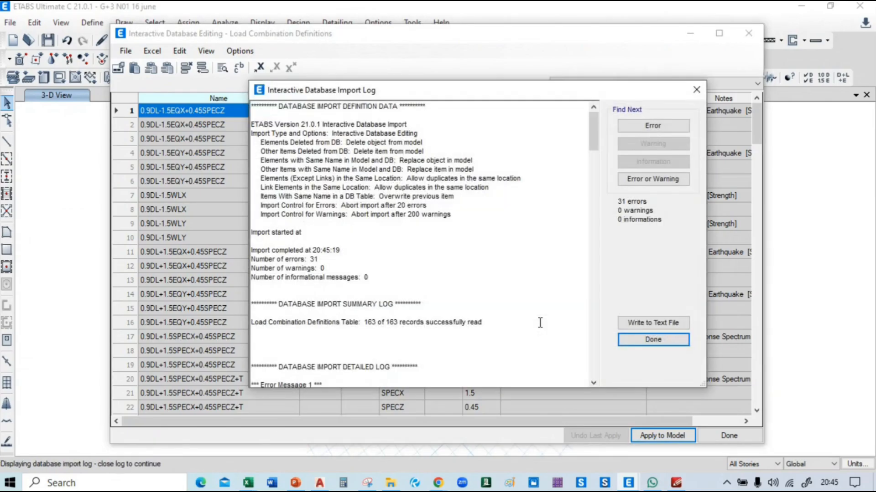
left_click(648, 341)
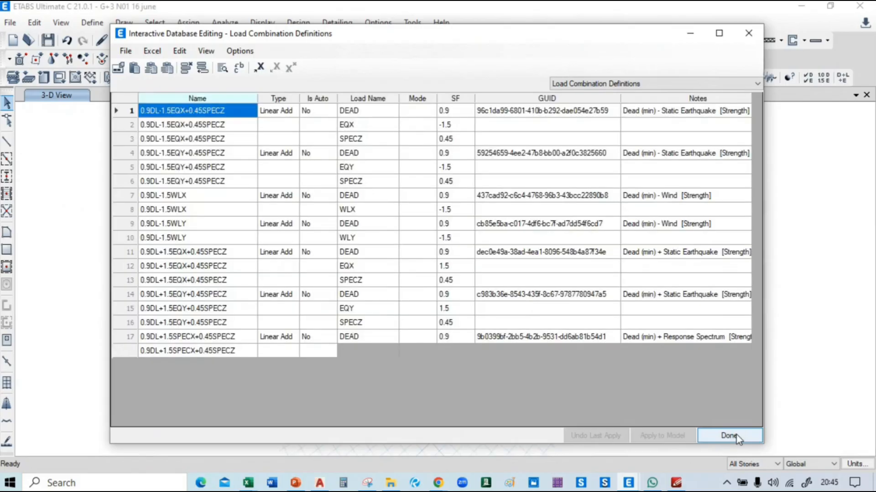
left_click(729, 436)
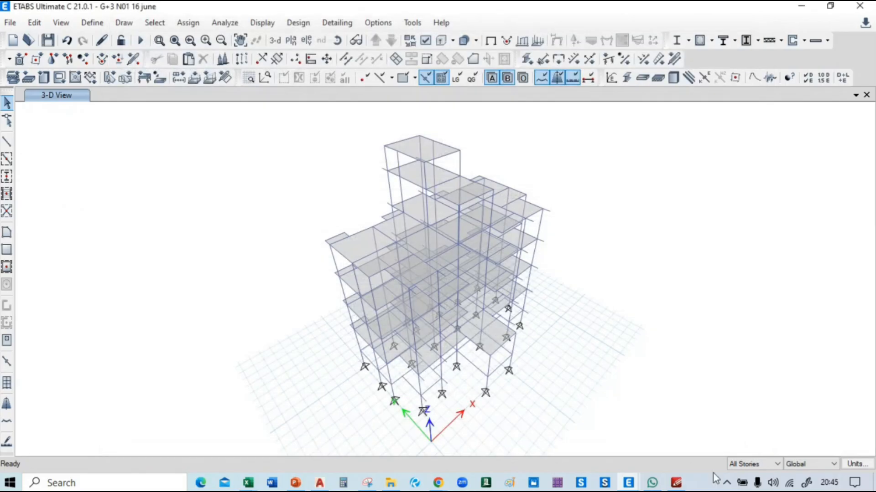
Step: Open the model's Load Combinations definitions and look through the imported combinations
left_click(86, 24)
left_click(157, 351)
scroll(382, 215, "down", 15)
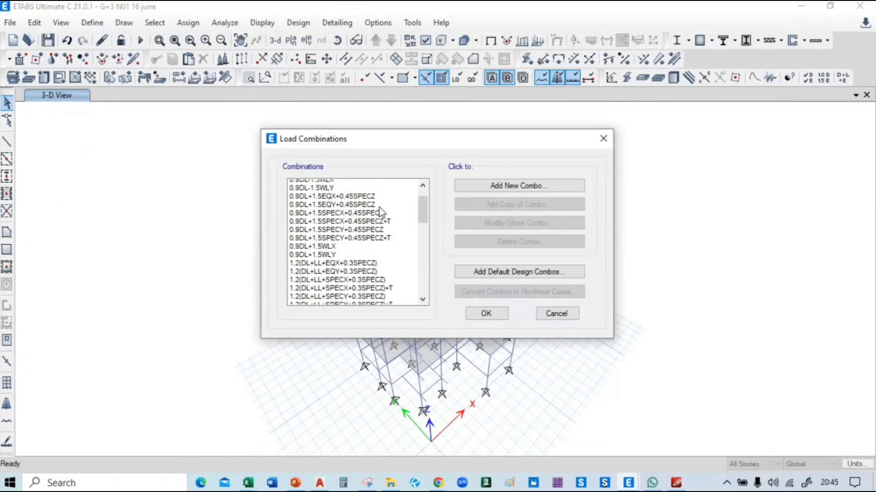
scroll(368, 238, "up", 12)
scroll(369, 238, "up", 3)
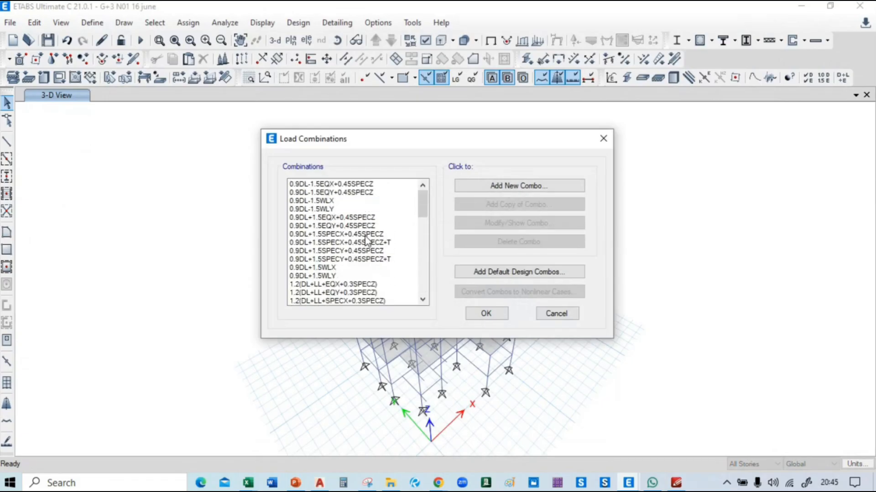
Step: Delete the temperature load combinations whose names end in +T, such as 0.9DL+1.5SPECX+0.45SPECZ+T and 1.5(DL+LL)+T
left_click(387, 243)
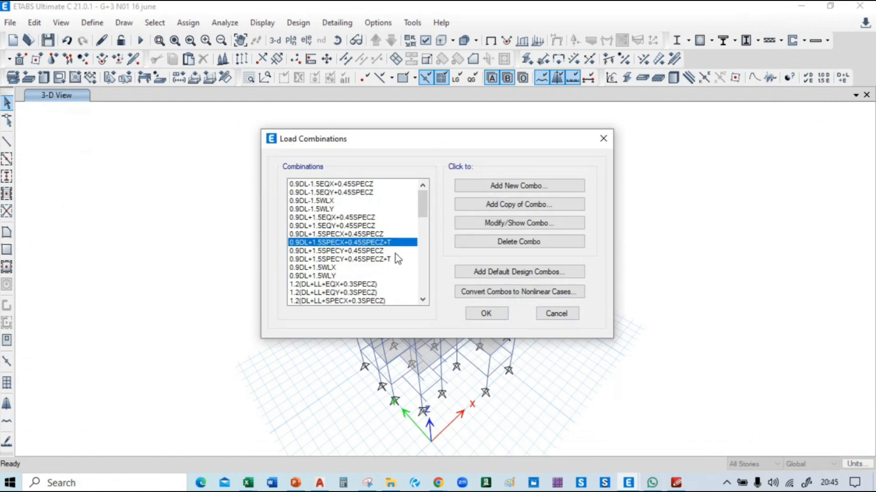
left_click(392, 259, "ctrl")
scroll(392, 276, "down", 3)
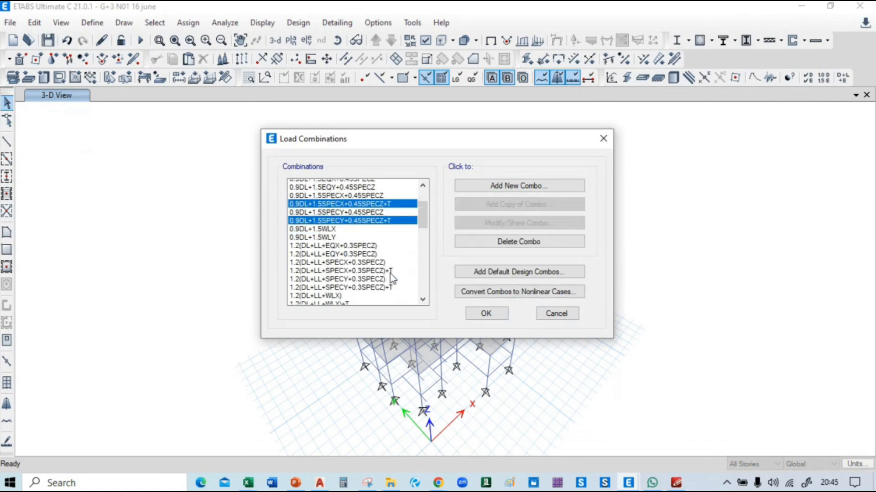
left_click(390, 234, "ctrl")
left_click(390, 251, "ctrl")
scroll(387, 253, "down", 1)
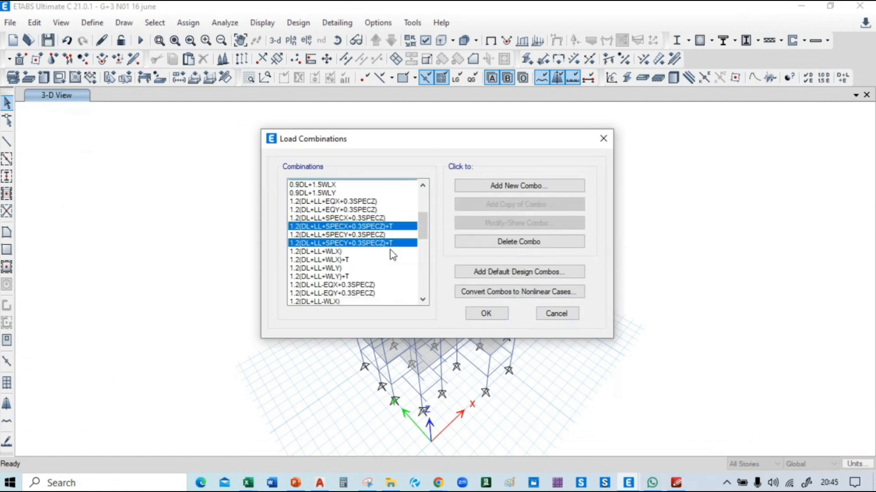
left_click(363, 243, "ctrl")
left_click(363, 259, "ctrl")
scroll(394, 263, "down", 3)
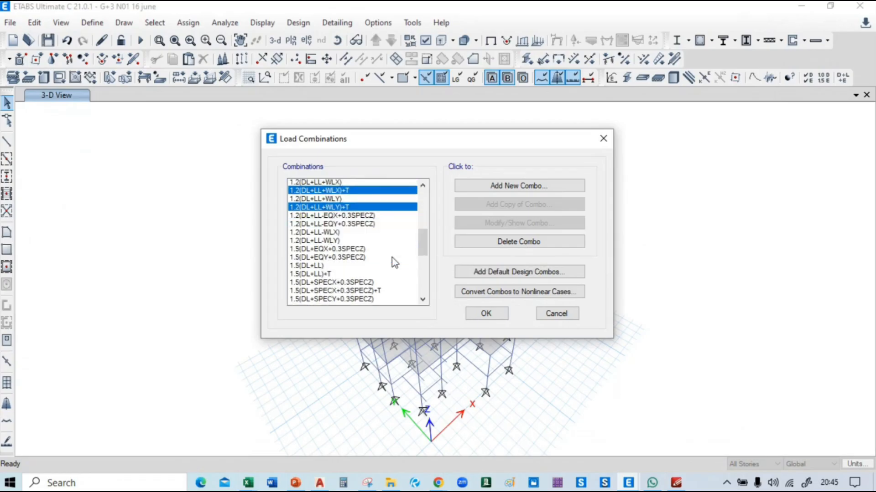
left_click(342, 251, "ctrl")
left_click(358, 268, "ctrl")
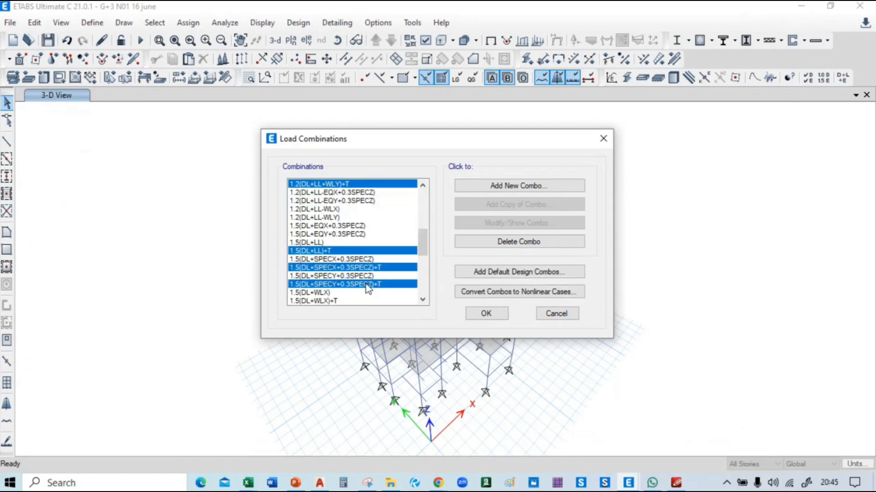
left_click(365, 284, "ctrl")
scroll(365, 283, "down", 2)
left_click(343, 251, "ctrl")
scroll(388, 258, "down", 5)
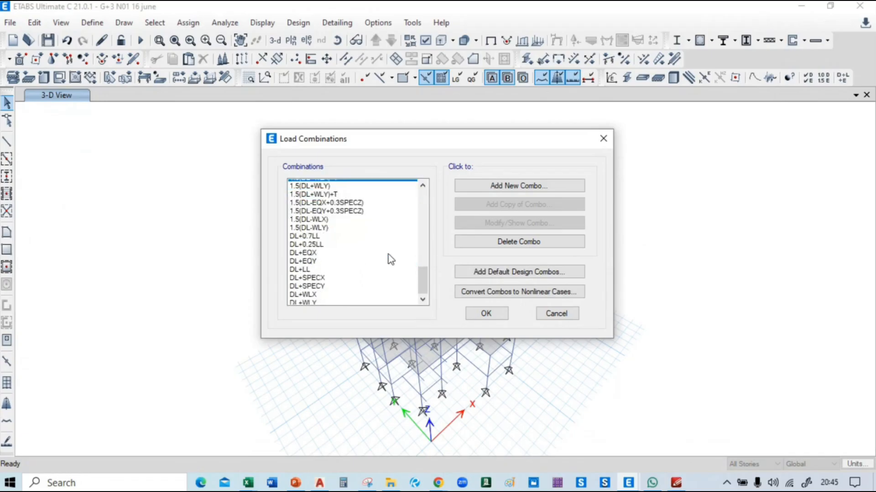
left_click(519, 241)
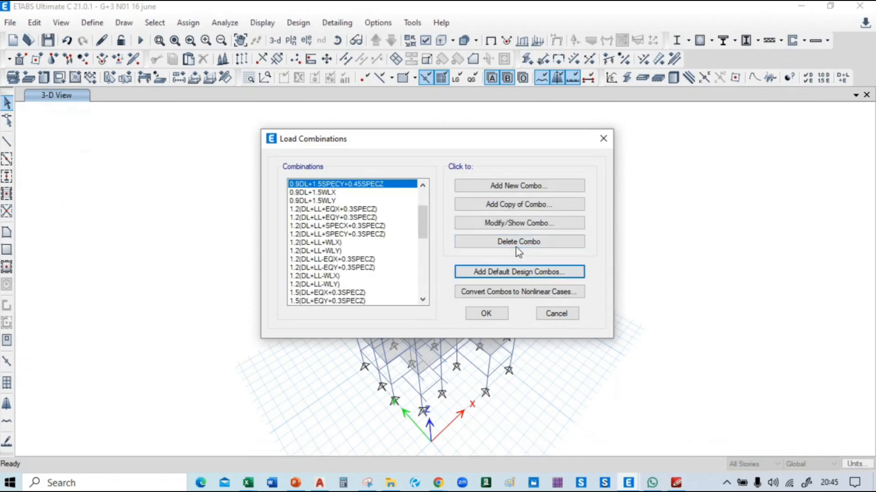
Step: Look through the remaining load combinations and select DL+LL
scroll(358, 222, "up", 2)
scroll(359, 226, "down", 10)
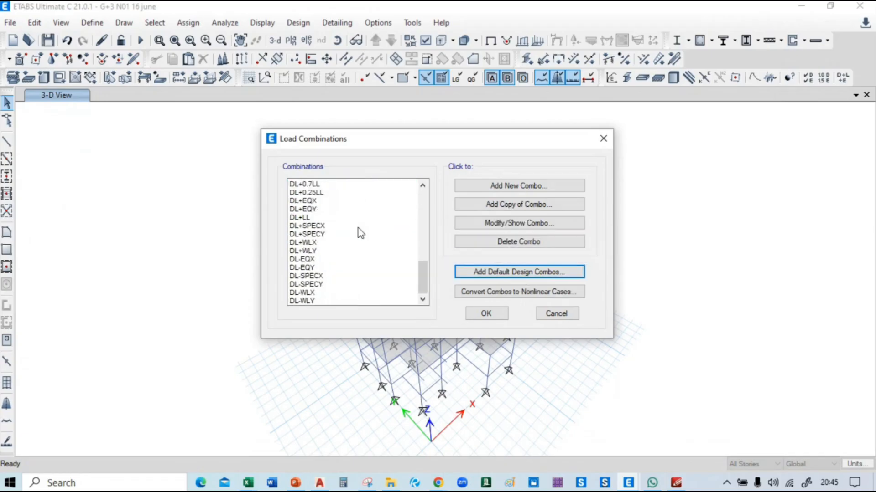
left_click(354, 217)
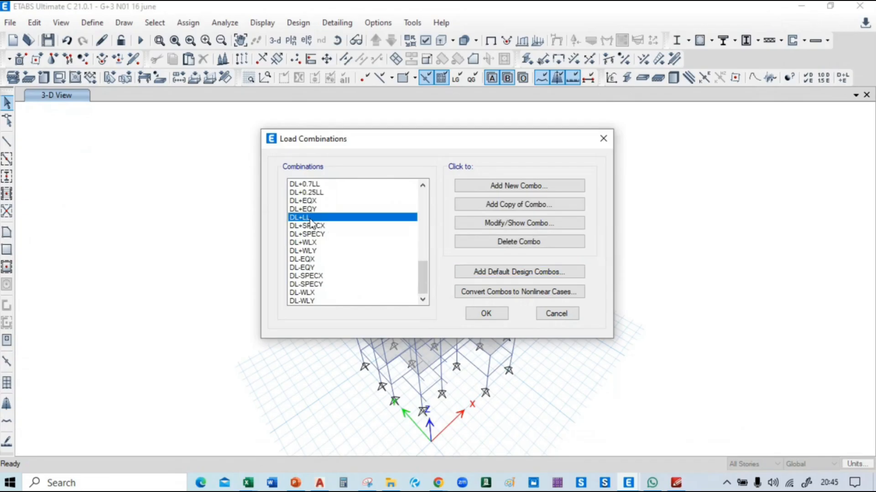
Step: Review the load cases and scale factors of the DL+LL and DL+0.7LL combinations
left_click(513, 224)
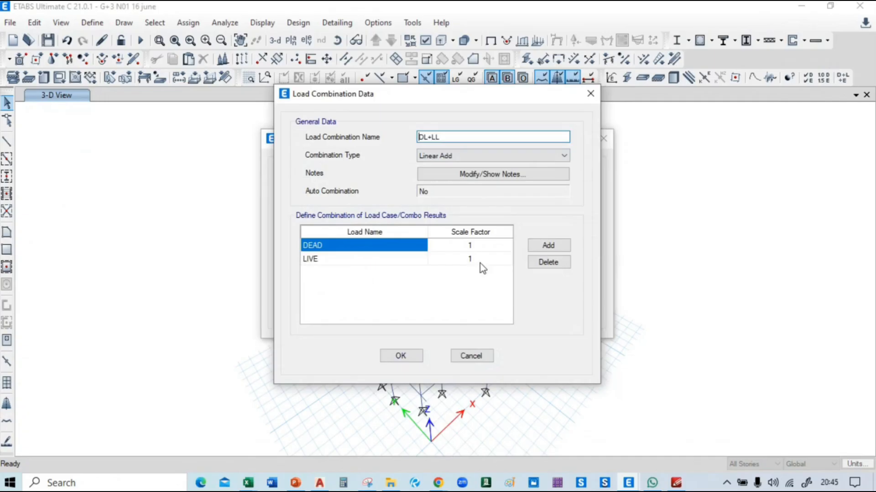
left_click(401, 356)
scroll(342, 269, "up", 3)
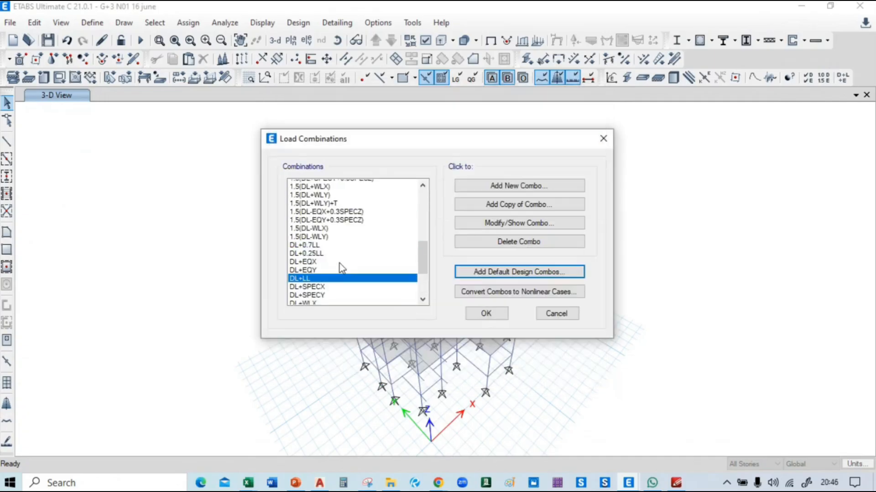
scroll(342, 262, "up", 2)
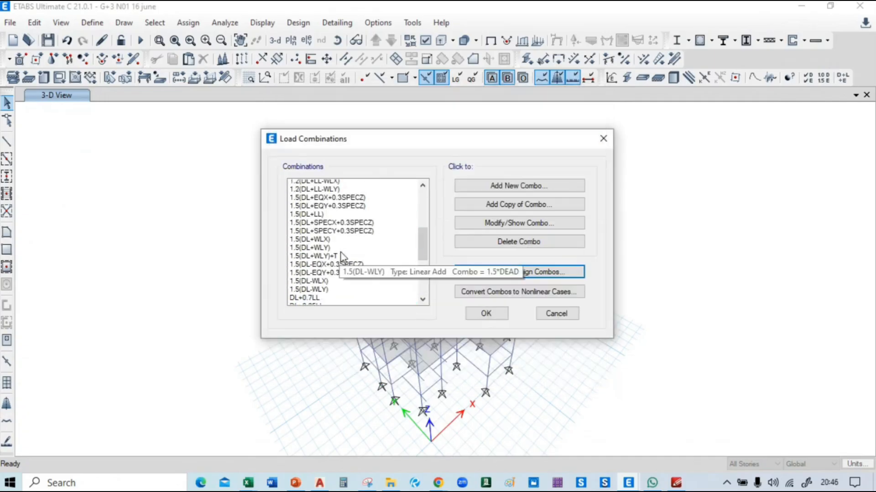
scroll(372, 263, "down", 1)
left_click(315, 285)
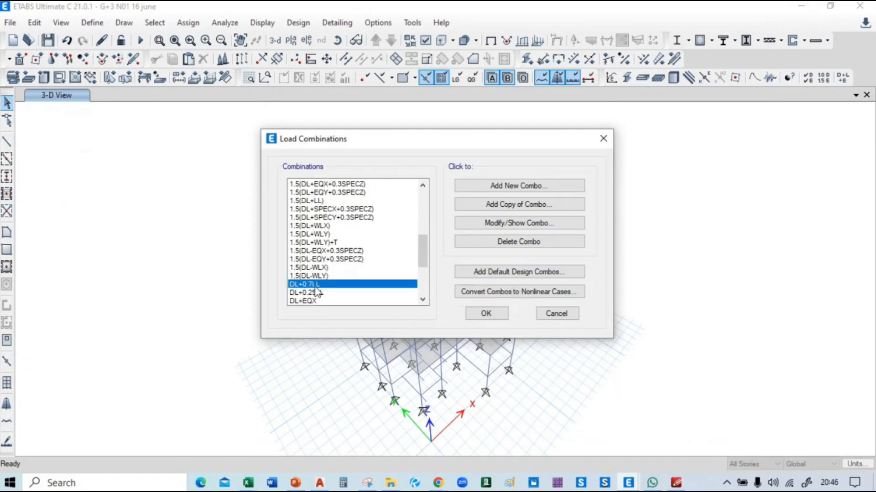
left_click(515, 223)
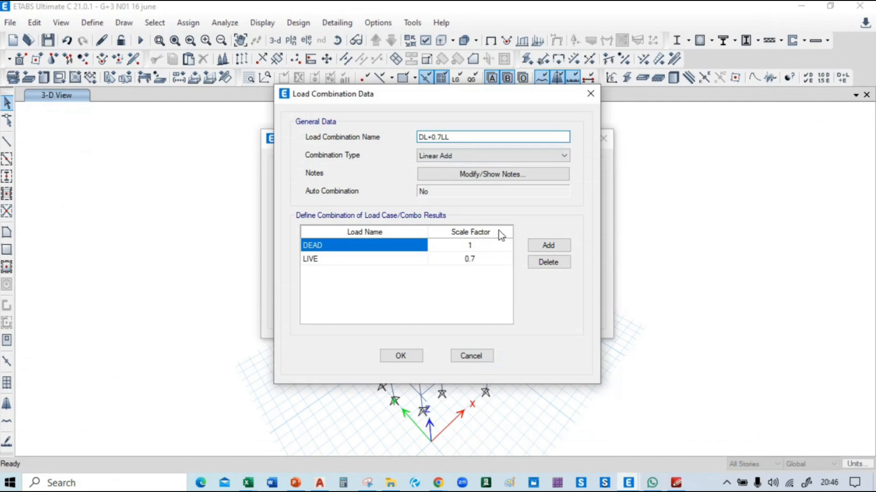
left_click(471, 356)
Step: Review the 1.5(DL+EQY+0.3SPECZ) combination's scale factors, look through the remaining combinations and close the load combination list
scroll(321, 251, "up", 3)
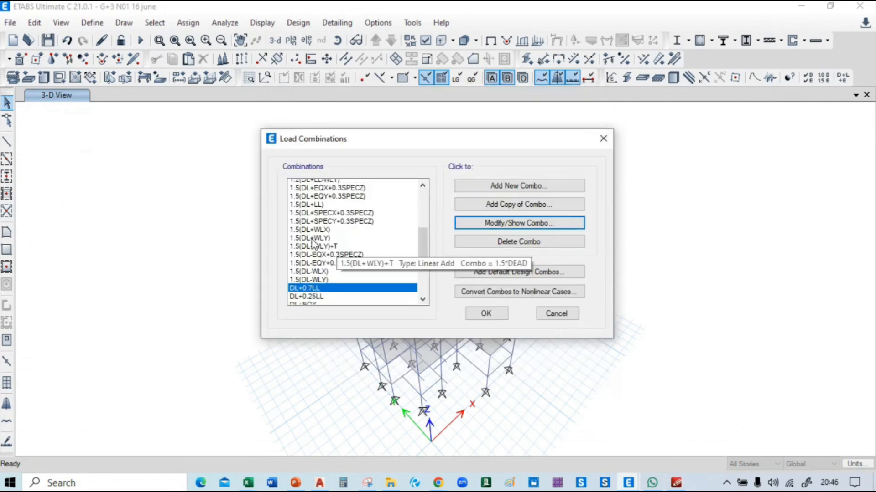
left_click(307, 226)
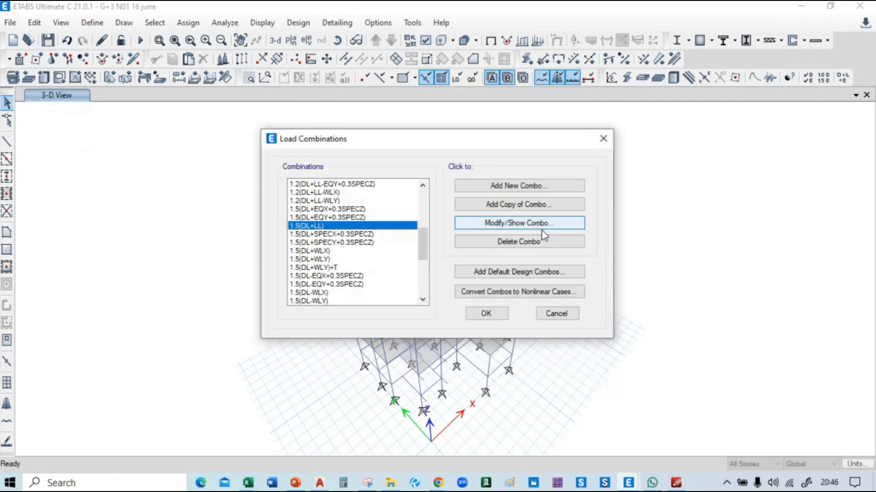
left_click(332, 217)
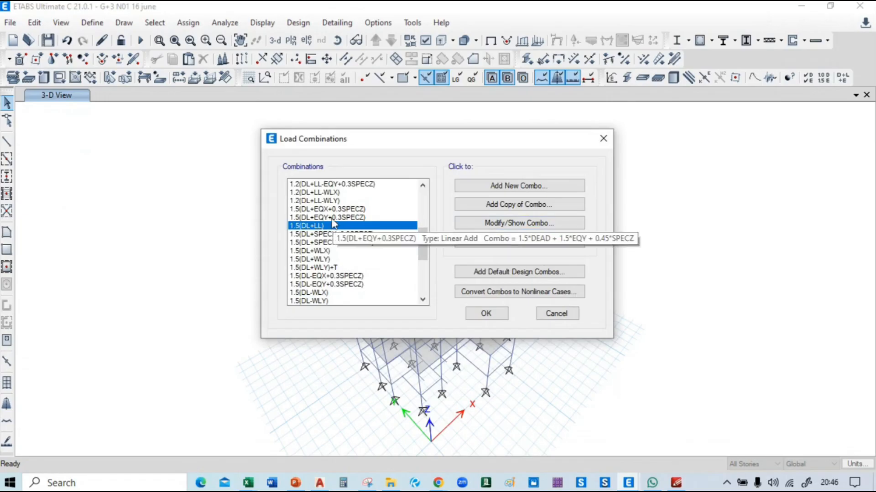
left_click(530, 223)
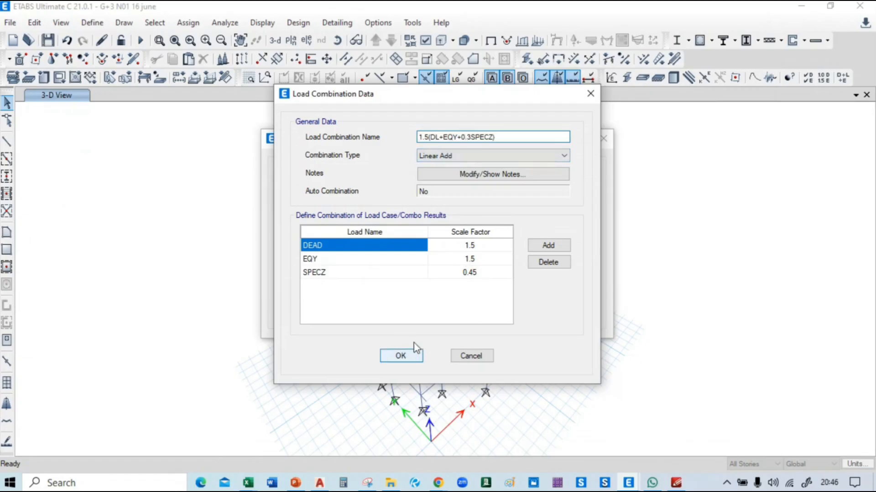
left_click(395, 356)
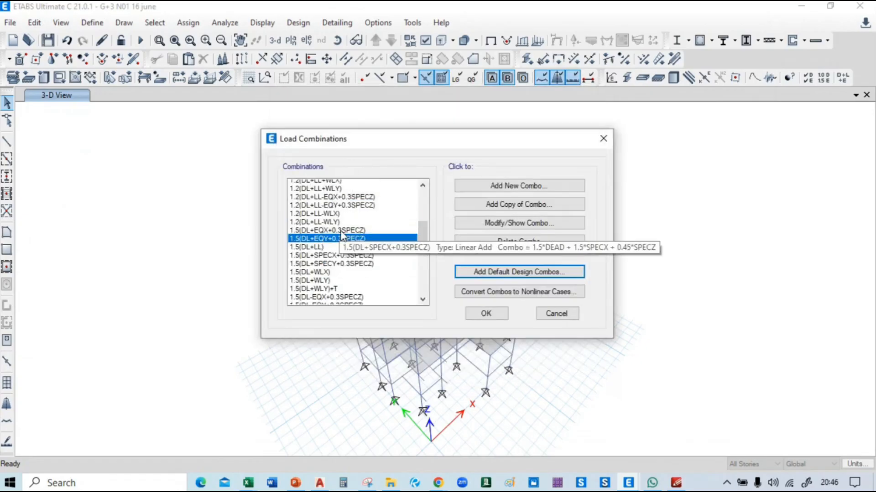
scroll(343, 234, "down", 6)
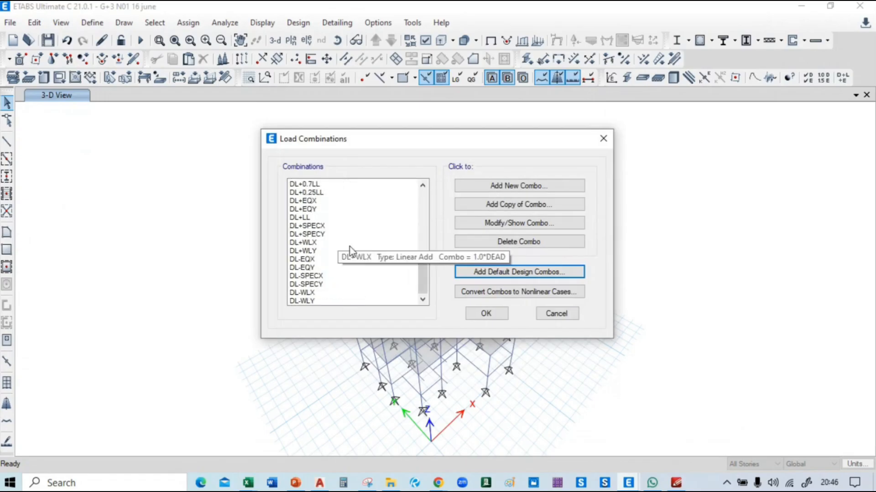
scroll(349, 249, "up", 3)
scroll(351, 255, "up", 8)
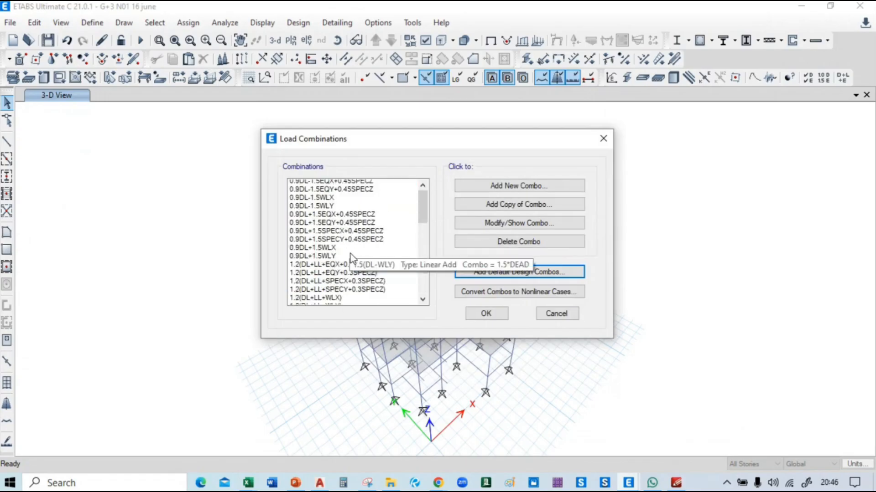
left_click(483, 316)
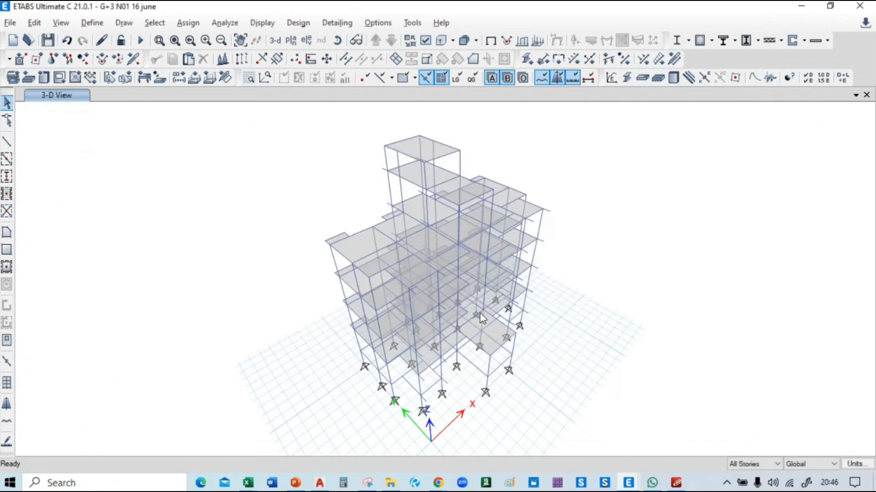
Step: Switch to the PowerPoint presentation and read the workflow slide that follows Define Load combination
key("alt+Tab")
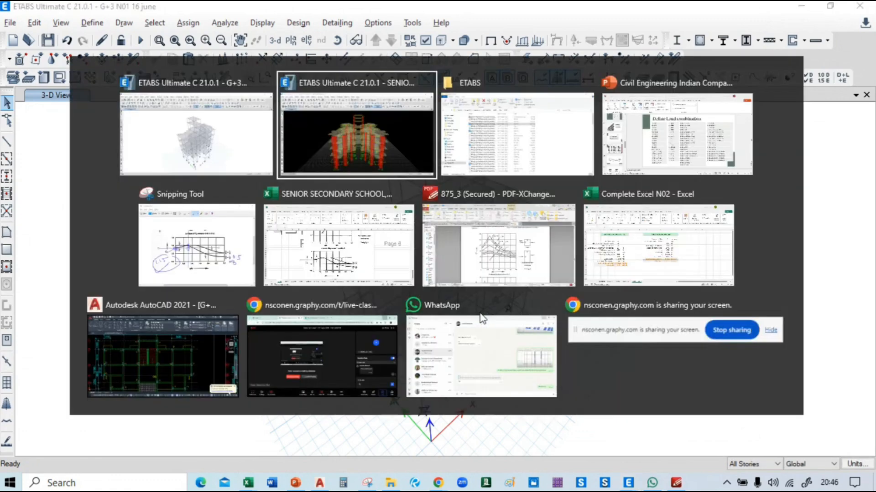
left_click(669, 133)
key("Down")
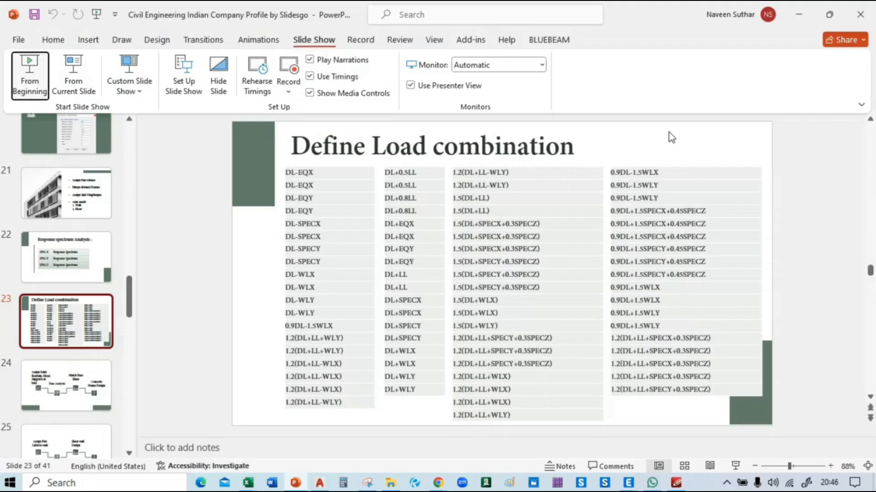
left_click(93, 321)
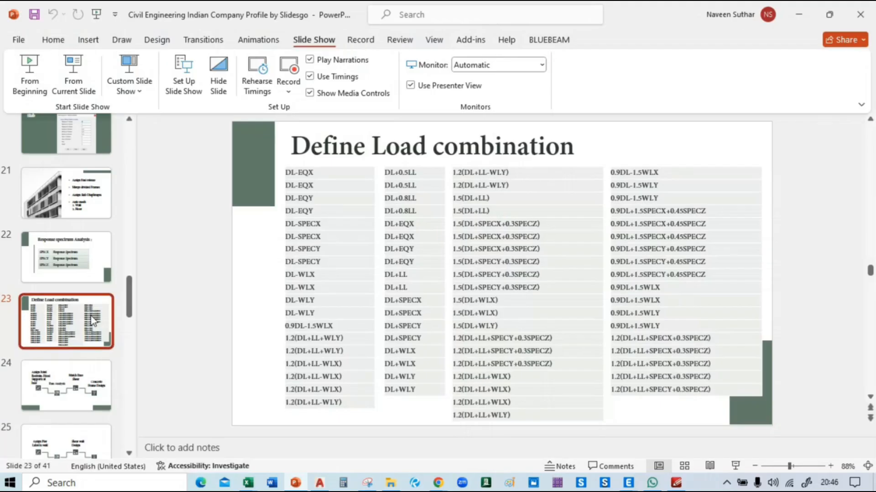
key("Down")
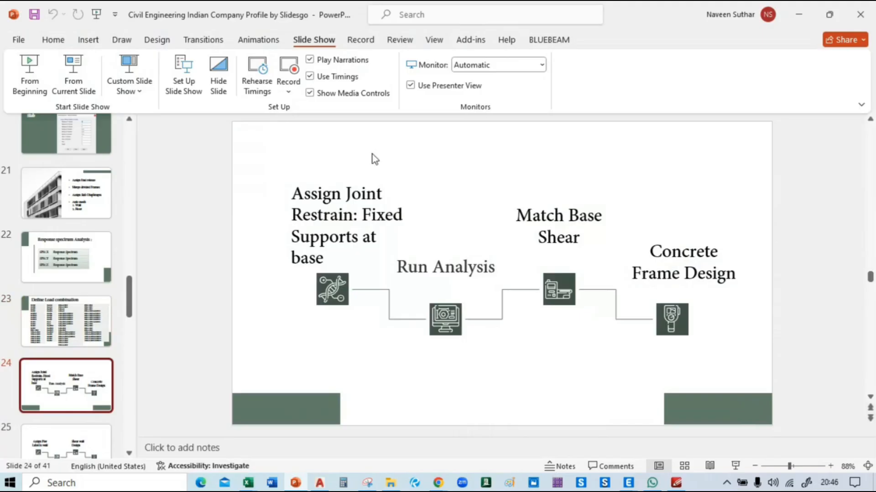
Step: Return to the G+3 model in ETABS, limit the selection scope to One Story and display the Base plan view
key("alt+Tab")
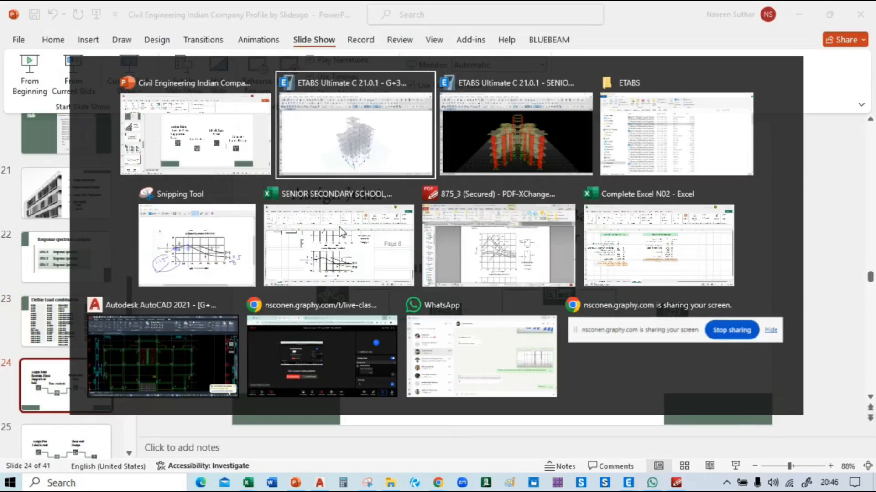
left_click(745, 464)
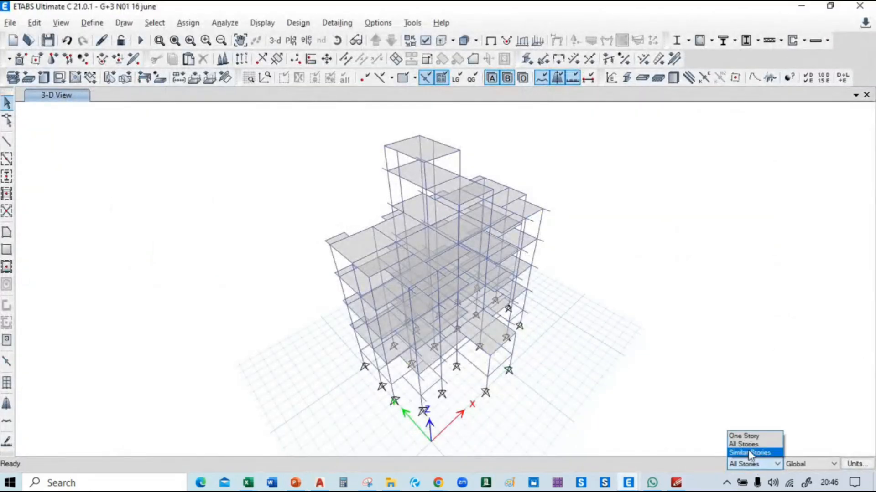
left_click(751, 437)
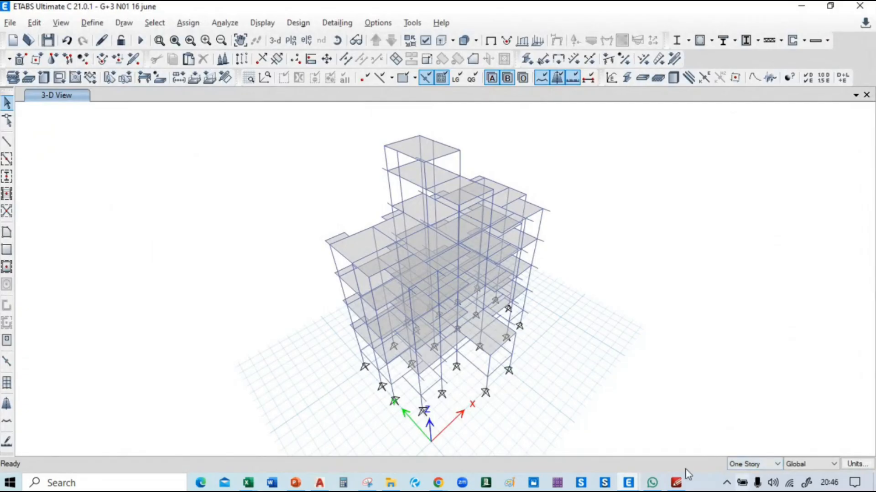
left_click(291, 41)
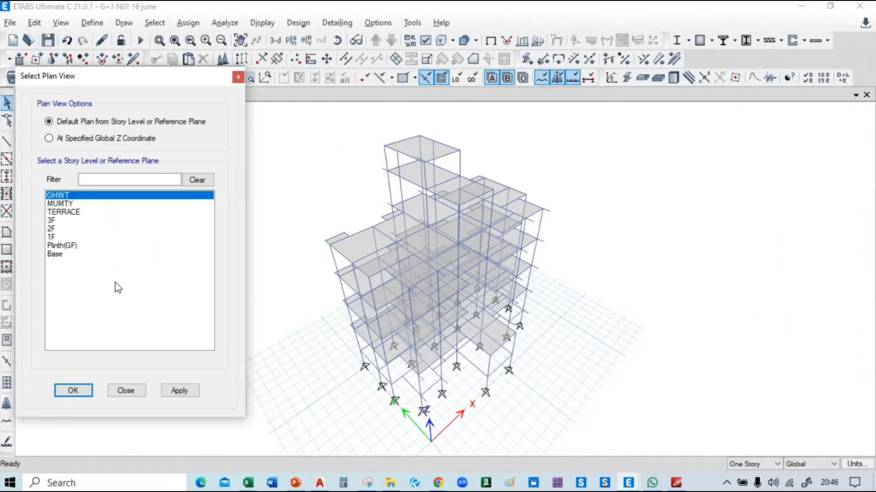
left_click(90, 254)
left_click(180, 391)
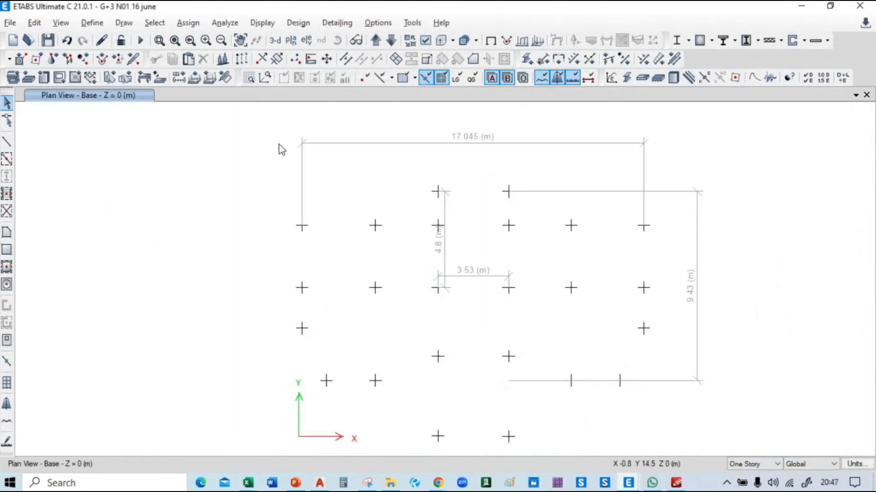
Step: Assign fixed restraints in all translations and rotations to all joints of the Base plan and return to the 3-D view
key("ctrl+a")
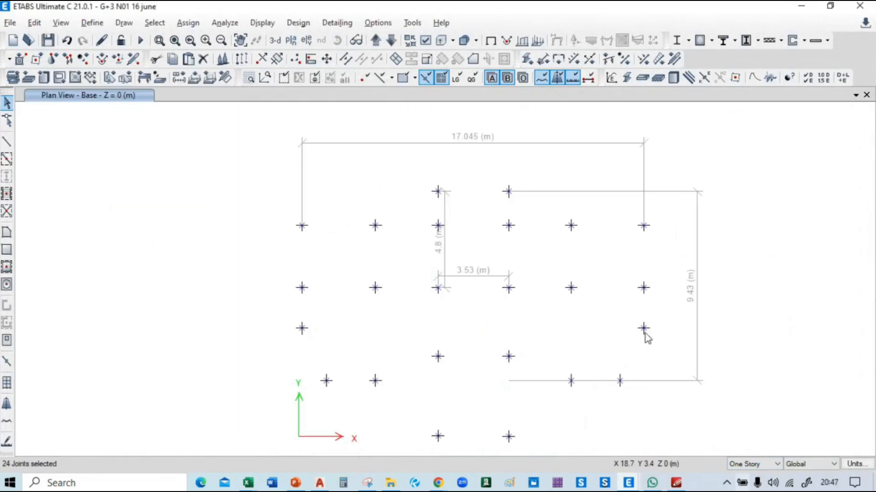
left_click(188, 23)
mouse_move(273, 39)
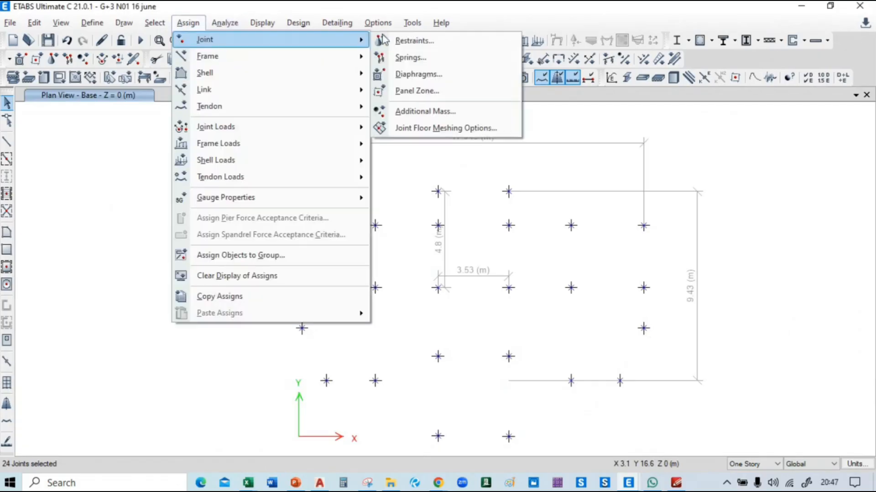
left_click(424, 40)
left_click(393, 280)
left_click(483, 313)
left_click(382, 313)
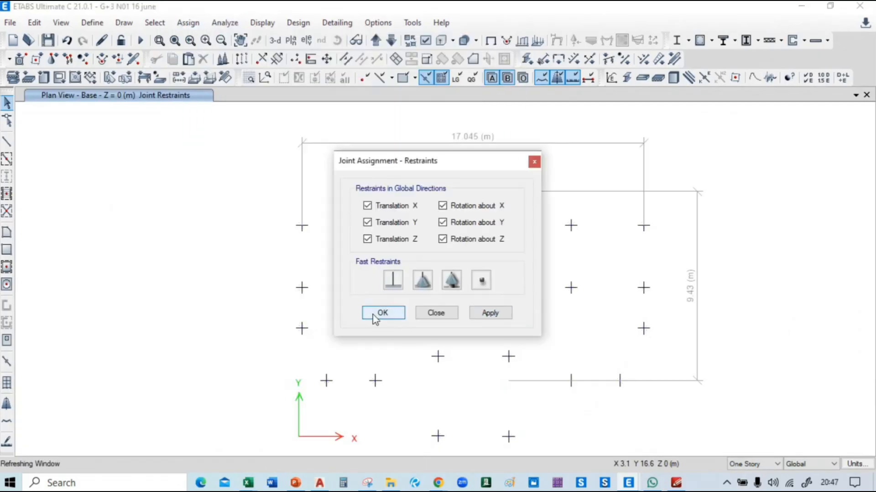
left_click(275, 40)
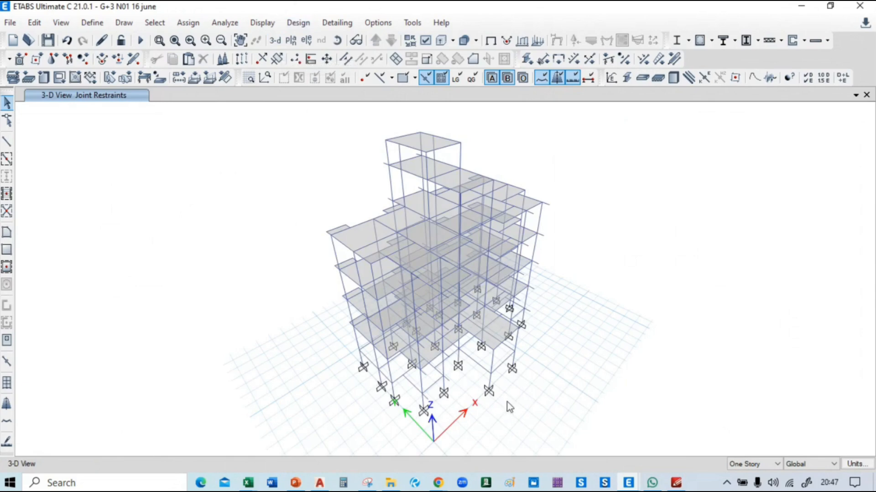
Step: Switch to the PowerPoint presentation and read the slides on shear wall design and checking the model for warnings and errors
key("alt+Tab")
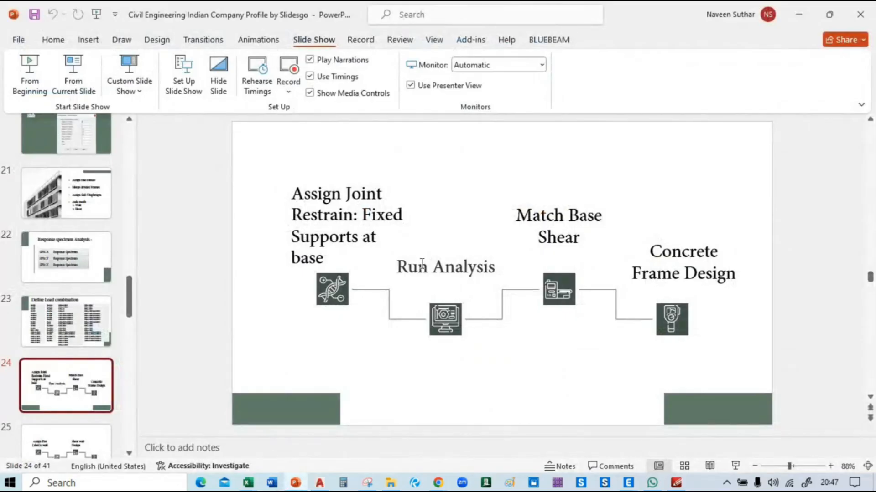
scroll(422, 263, "down", 1)
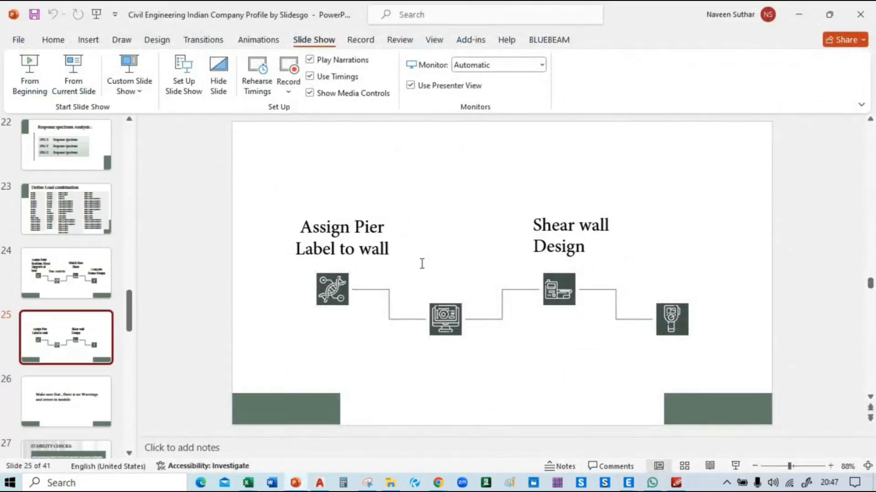
scroll(422, 263, "down", 1)
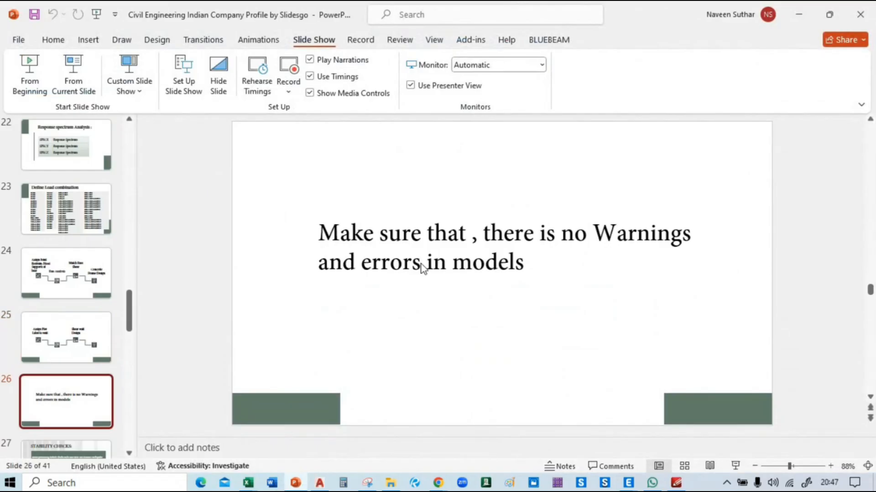
Step: Return to the G+3 model in ETABS, display the Plinth(GF) plan view and set the selection scope to All Stories
key("alt+Tab")
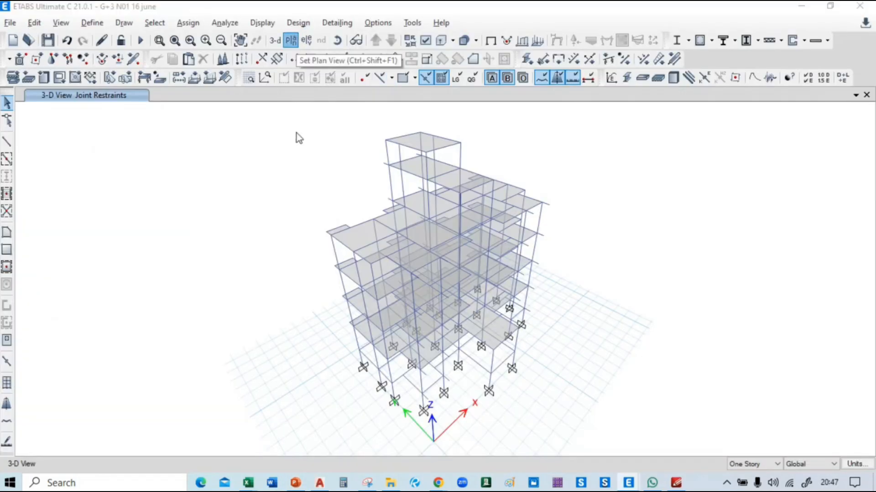
left_click(290, 40)
left_click(96, 246)
left_click(183, 392)
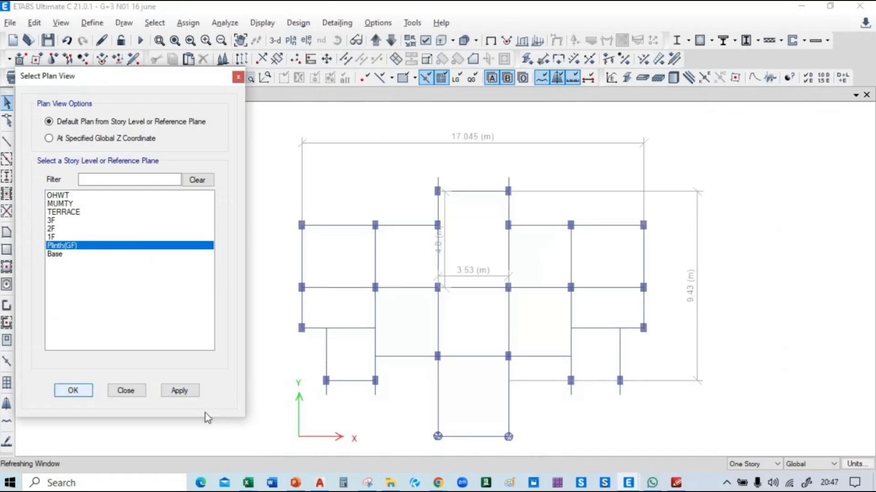
left_click(126, 391)
left_click(755, 464)
left_click(736, 446)
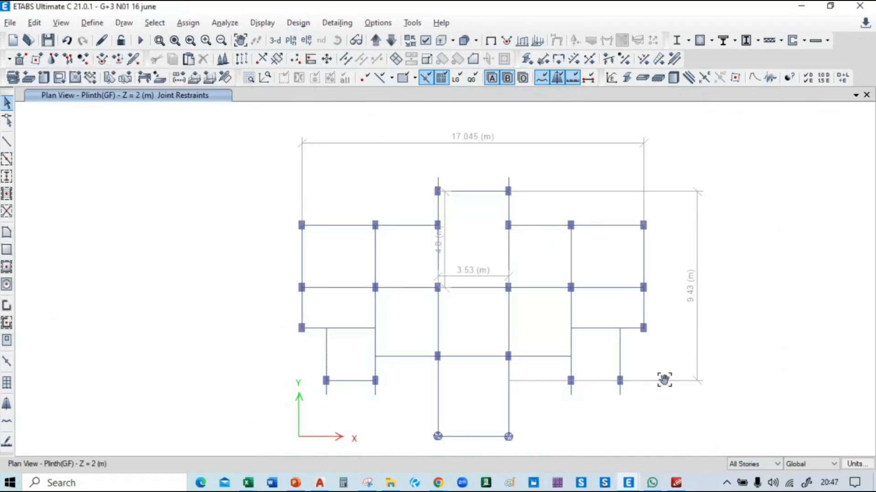
Step: Select the building's objects across all stories and run Check Model with every check and fix option enabled
left_click_drag(236, 127, 691, 437)
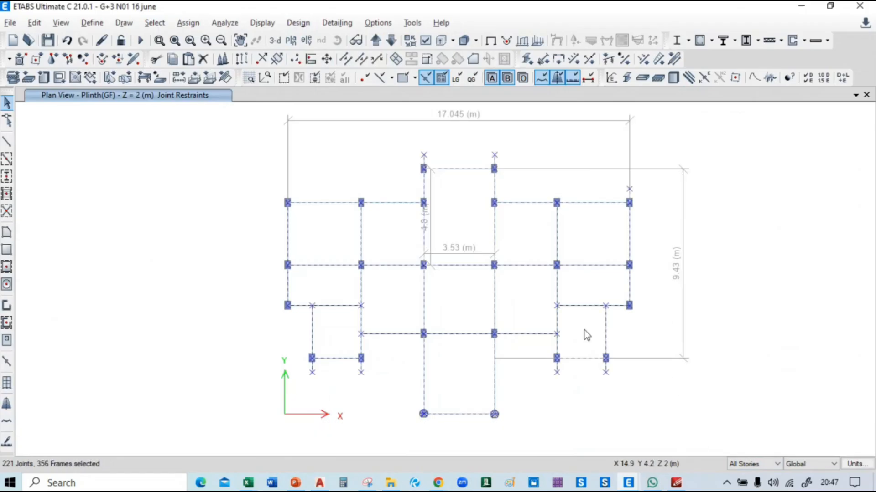
left_click(219, 23)
left_click(255, 37)
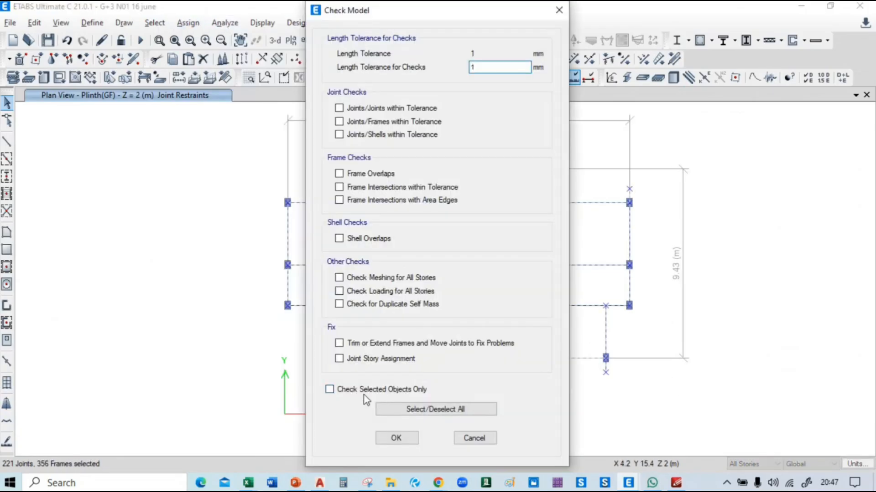
left_click(420, 409)
left_click(411, 437)
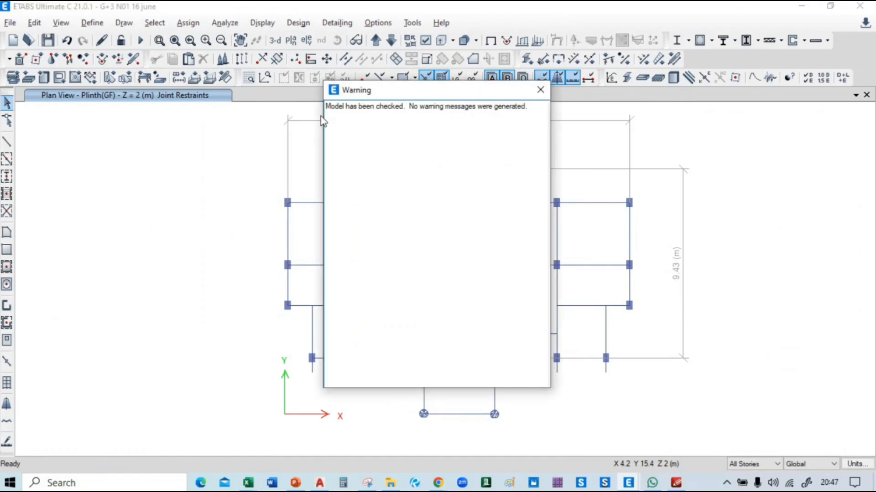
Step: Close the model check report, switch to the PowerPoint presentation and read slides 24 and 25 on running analysis, matching base shear and design
left_click(540, 91)
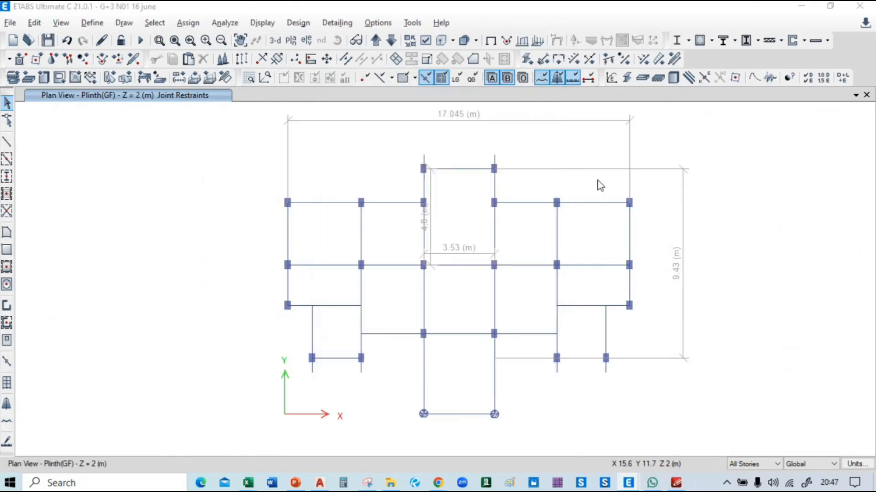
key("alt+Tab")
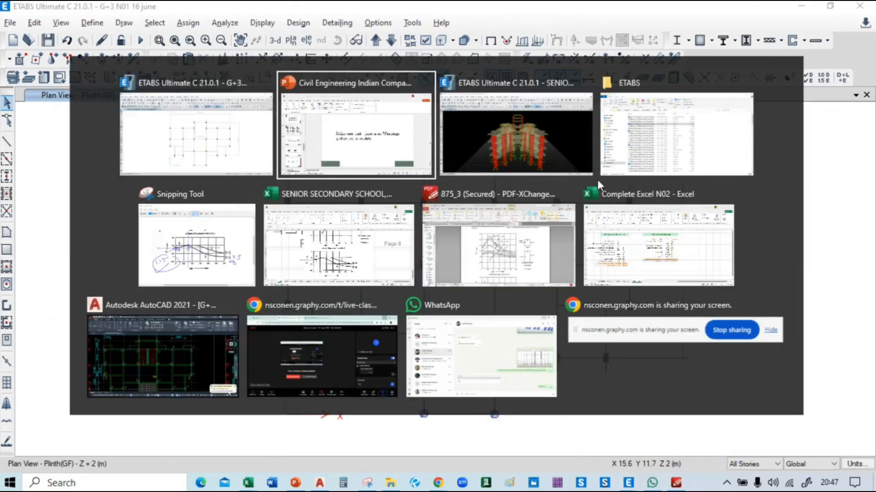
left_click(332, 148)
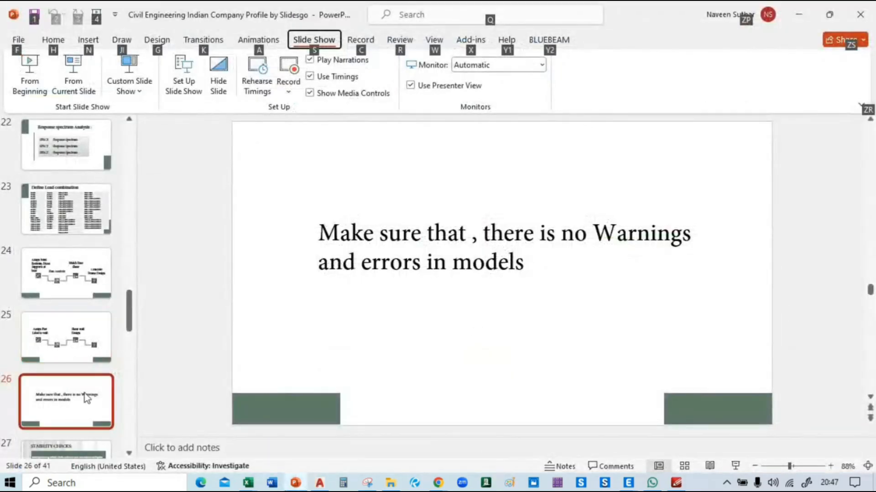
scroll(84, 396, "down", 1)
scroll(84, 396, "up", 2)
left_click(78, 289)
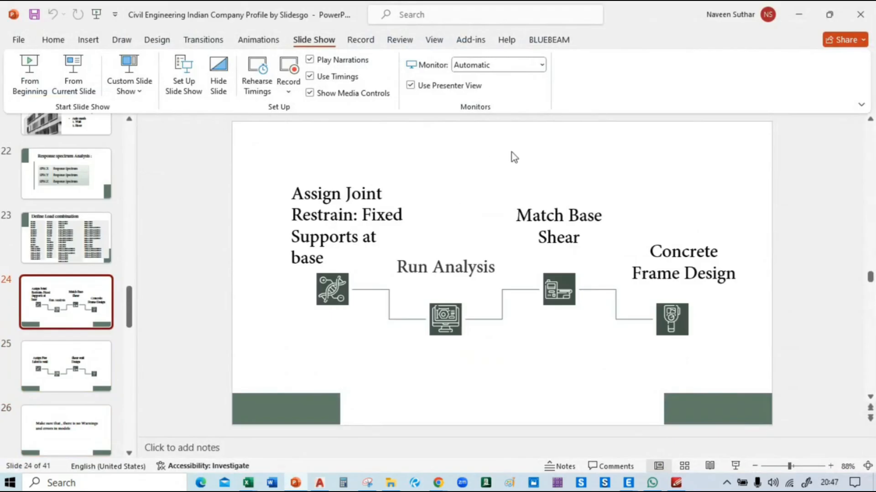
left_click(99, 364)
left_click(76, 301)
Step: Return to the G+3 model in ETABS, show the default 3-D view and run the analysis
key("alt+Tab")
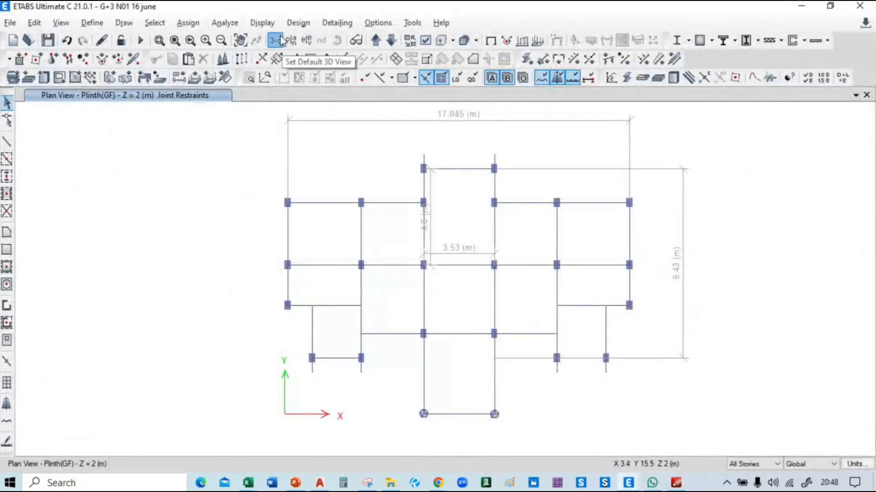
left_click(275, 40)
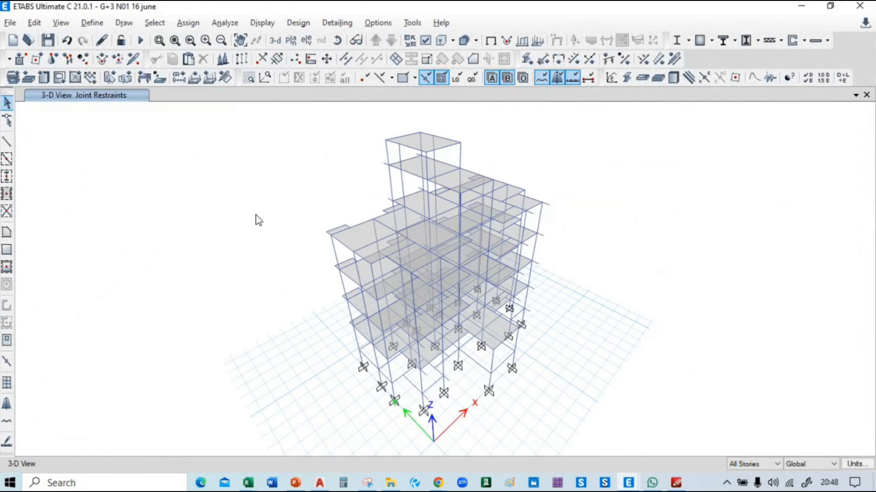
left_click(140, 41)
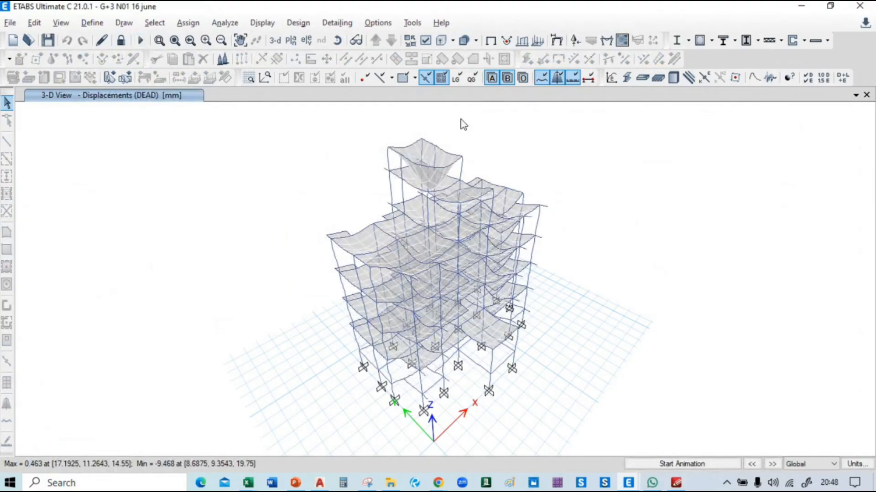
Step: Switch to the Complete Excel N02 workbook and go to the Scale Factor table on the NSCONEN sheet
key("alt+Tab")
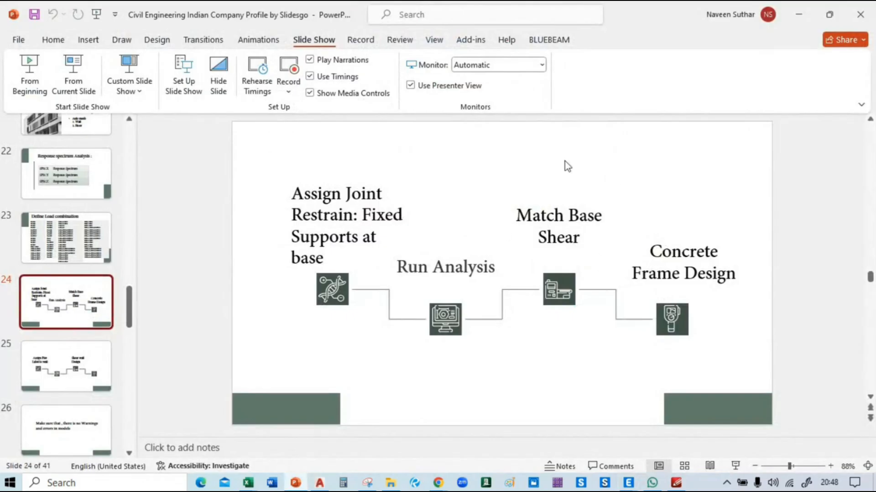
mouse_move(248, 482)
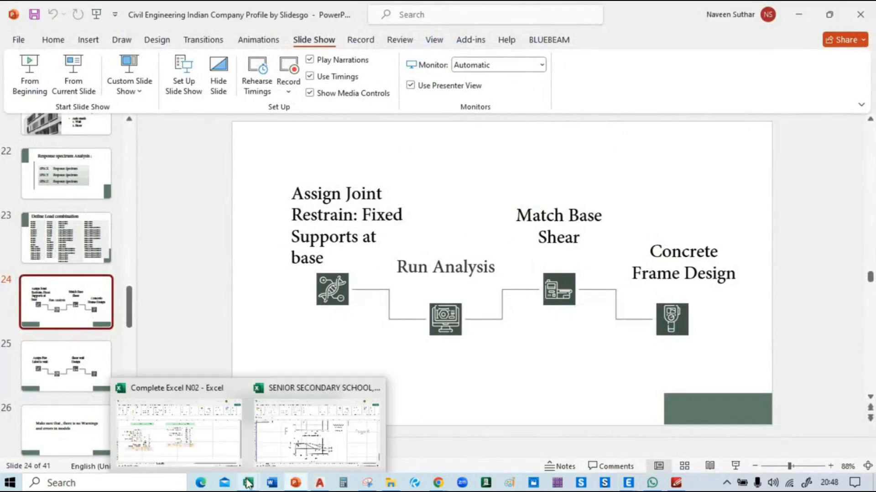
left_click(199, 420)
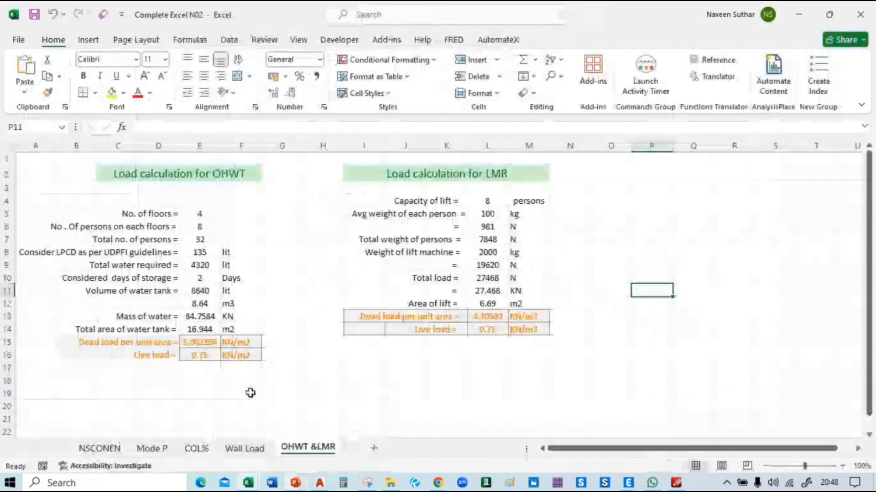
left_click(111, 450)
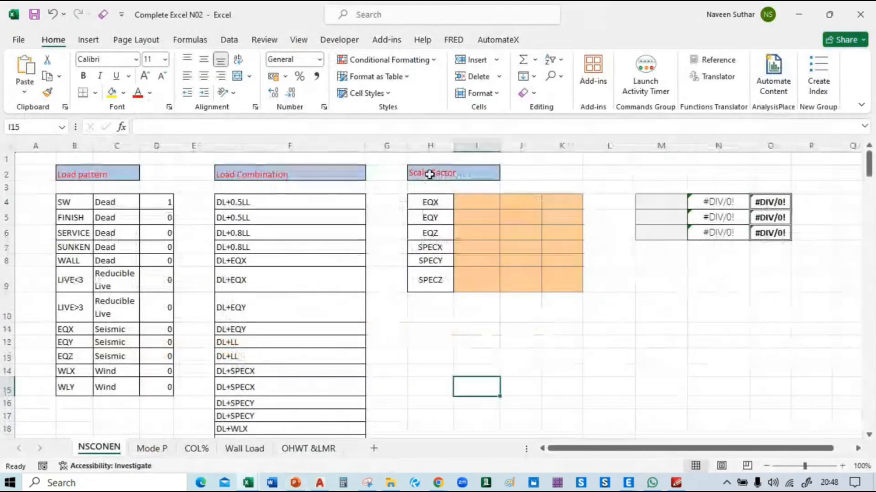
left_click(436, 175)
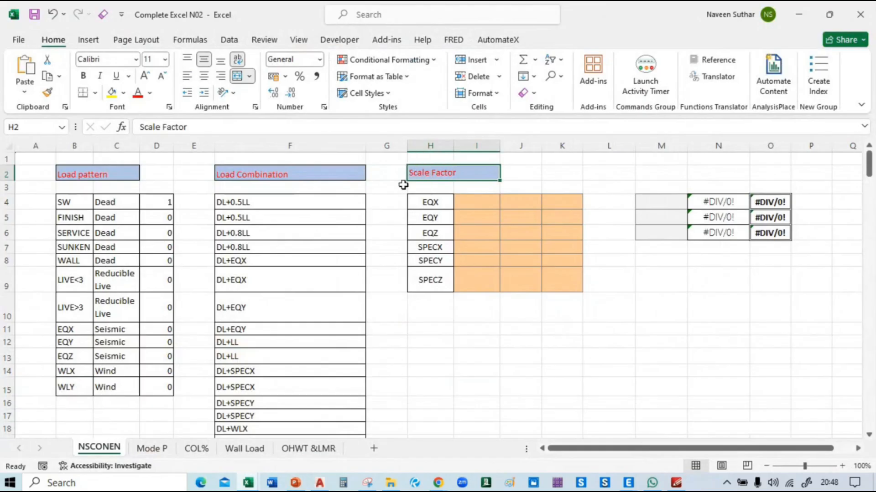
Step: Return to the G+3 model in ETABS and display the Base Reactions table from the structure output results
key("alt+Tab")
key("alt+Tab")
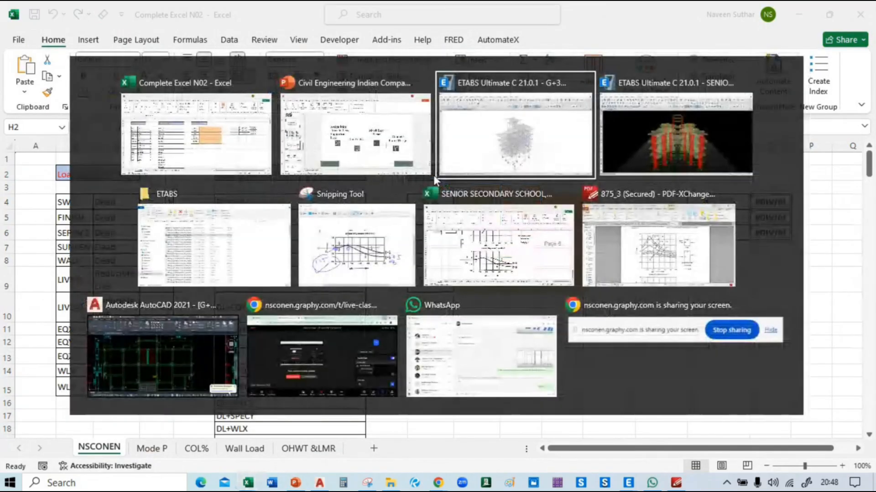
left_click(262, 22)
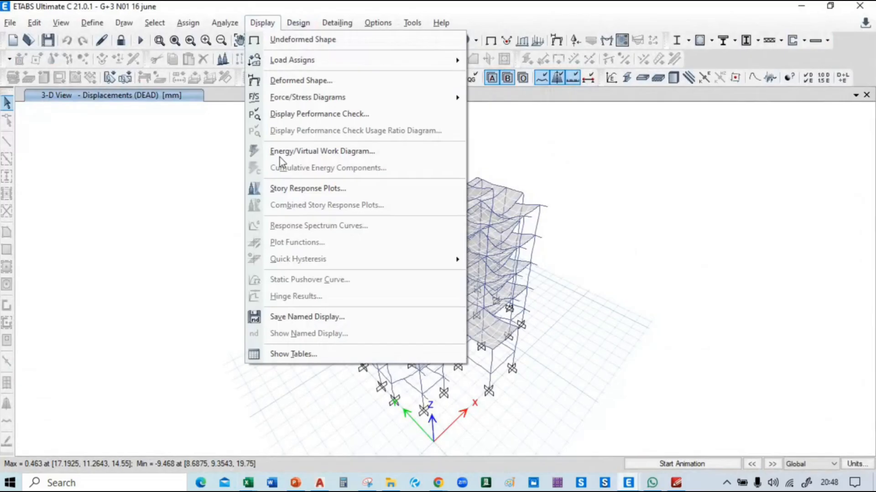
left_click(329, 355)
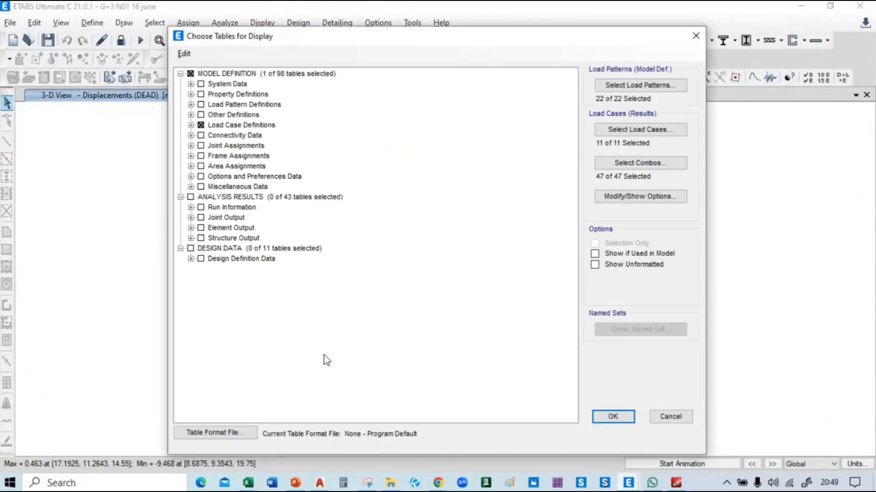
left_click(190, 239)
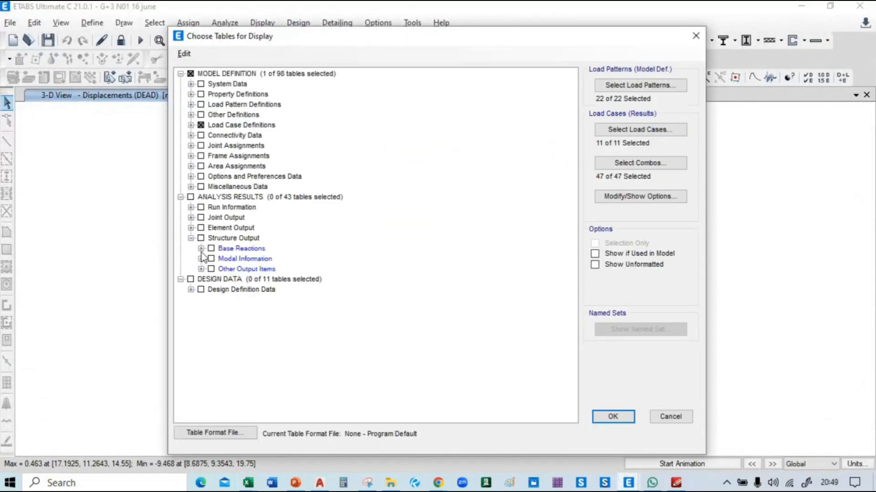
left_click(200, 248)
left_click(222, 259)
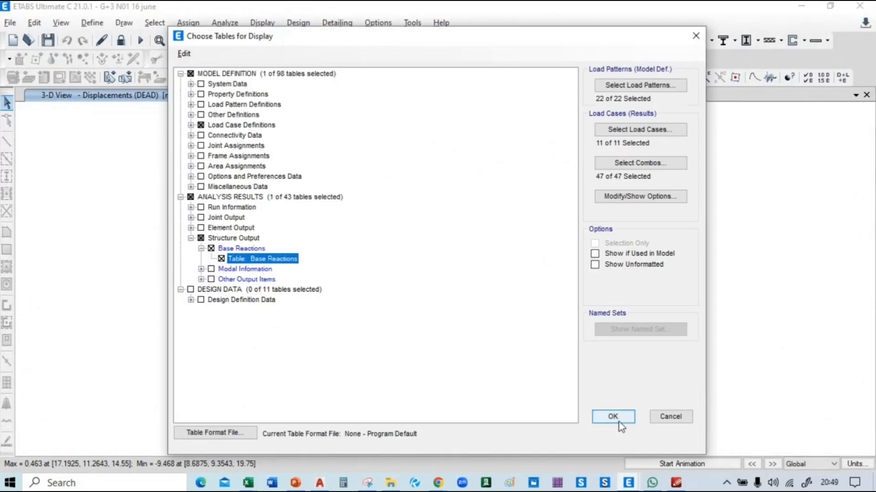
left_click(612, 417)
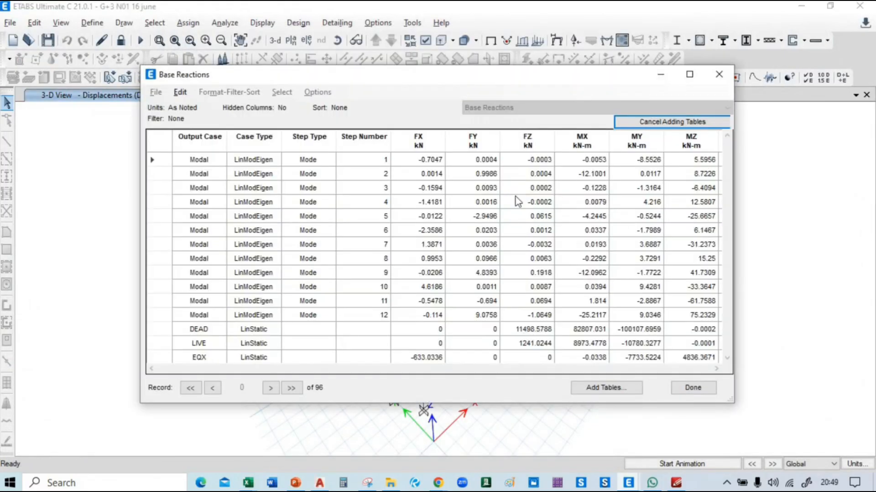
Step: Copy the FX, FY and FZ base reactions of EQX through SPECZ into the Excel Scale Factor table from cell I4, then select cell M4
scroll(326, 242, "down", 3)
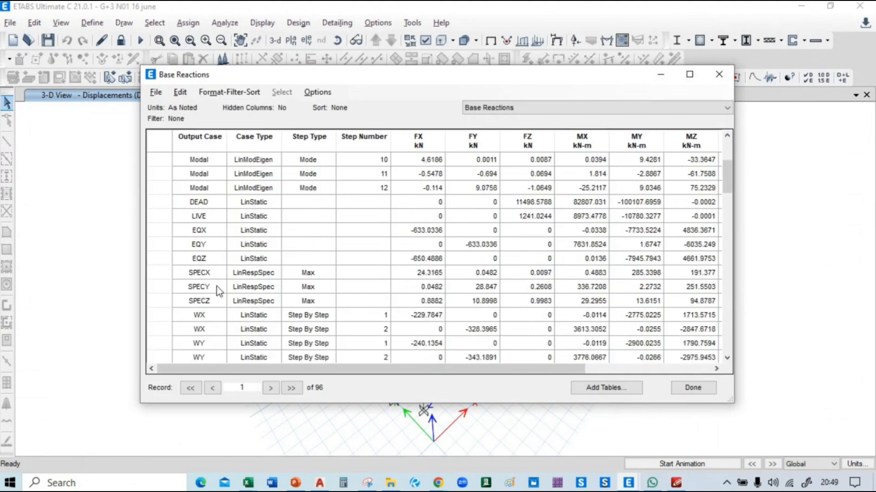
left_click_drag(418, 232, 524, 304)
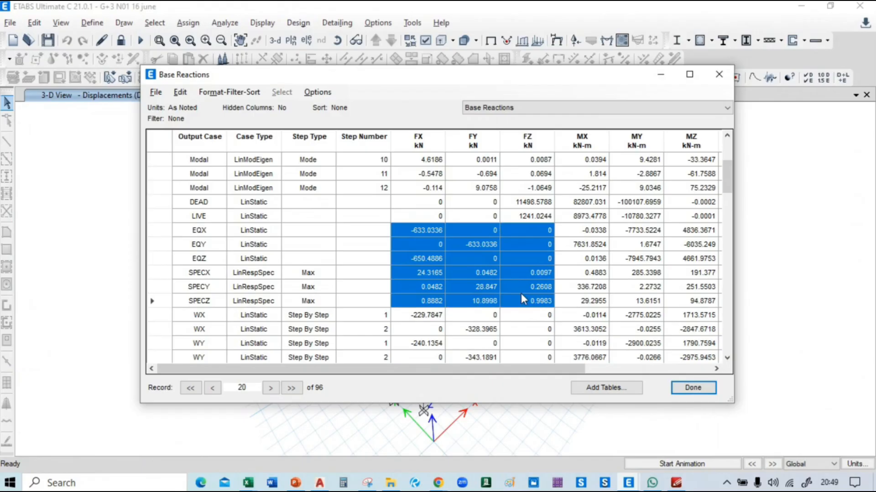
key("alt+Tab")
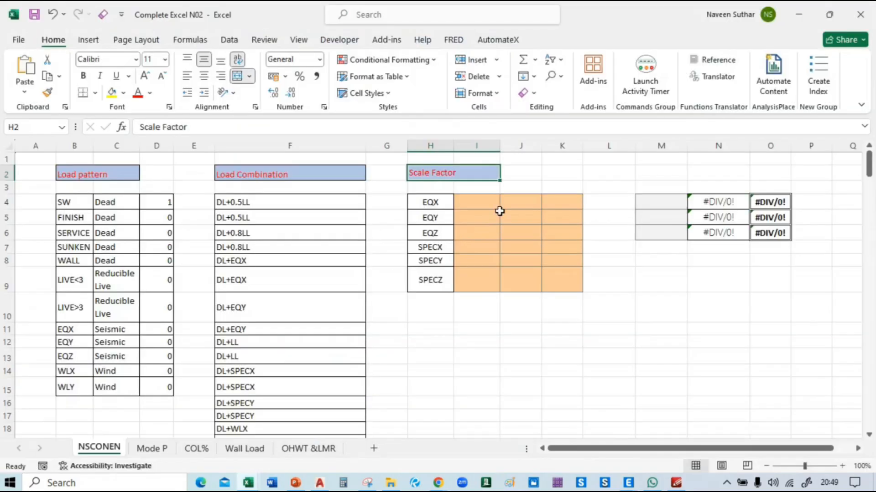
left_click(486, 206)
type("-633.0336\t0\t0 0\t-633.034\t0 -650.4886\t0\t0 24.3165\t0.0482\t0.0097 0.0482\t28.847\t0.2608 0.8882\t10.8998\t0.9983")
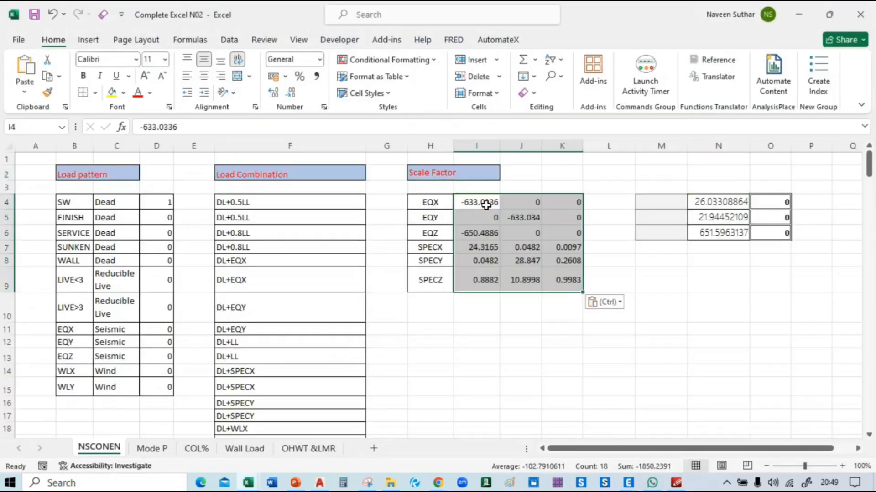
left_click(561, 341)
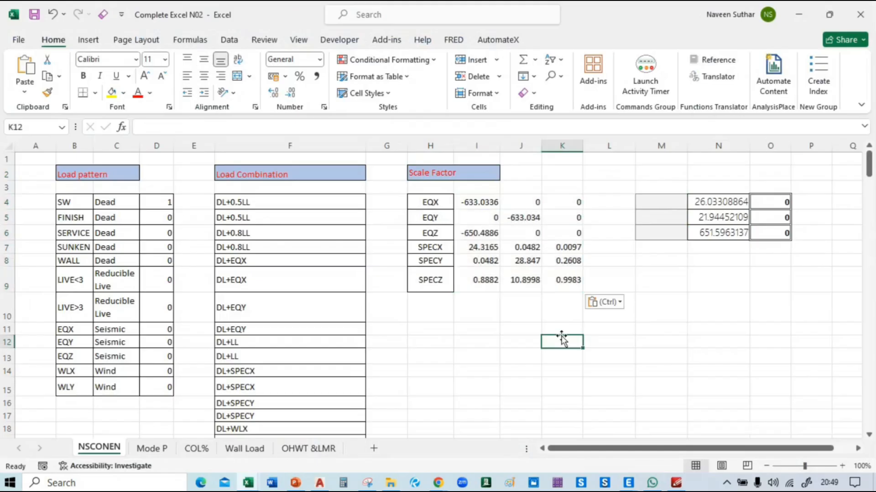
left_click(661, 203)
Step: Return to ETABS, close the Base Reactions table and inspect the scale factor of load case SPECX without changing it
key("alt+Tab")
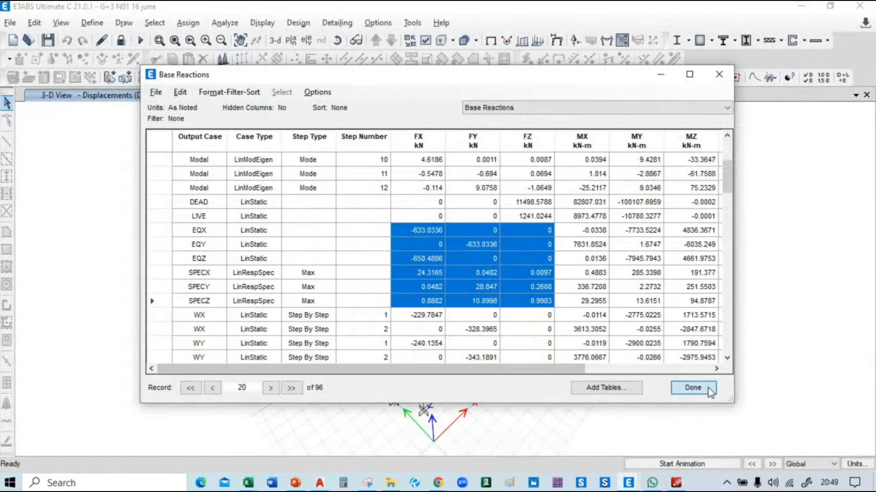
left_click(692, 388)
left_click(93, 22)
left_click(165, 332)
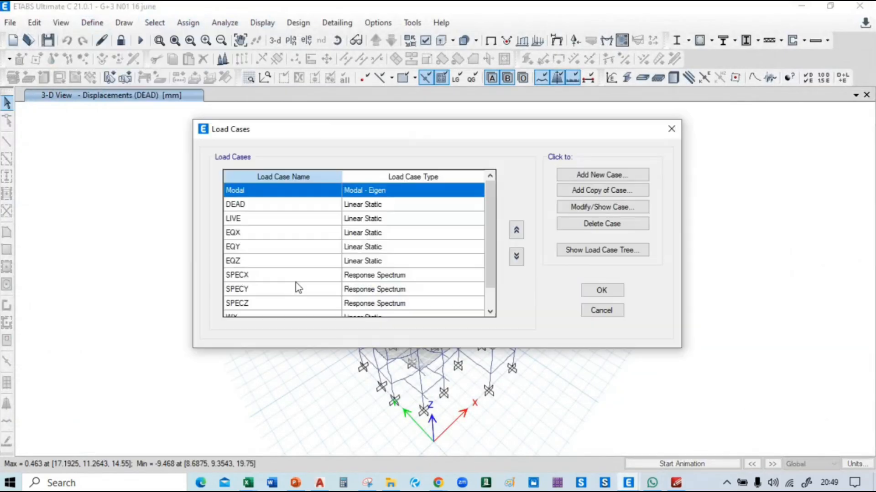
left_click(285, 277)
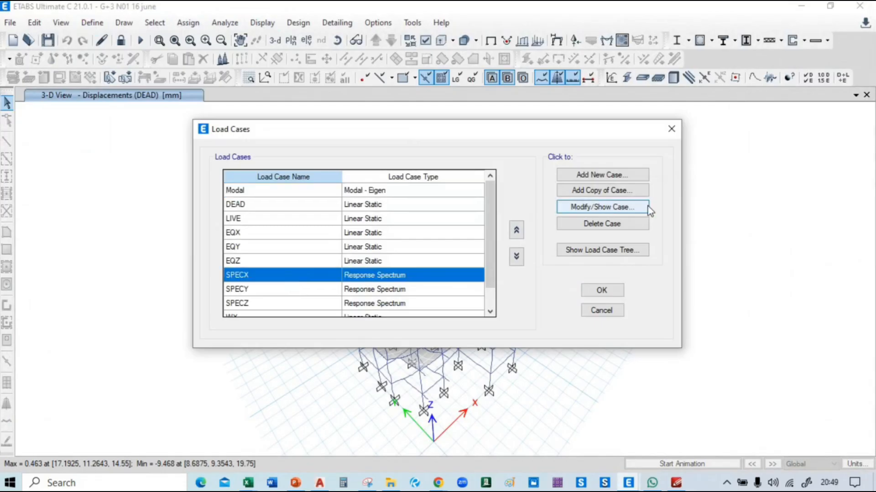
left_click(621, 207)
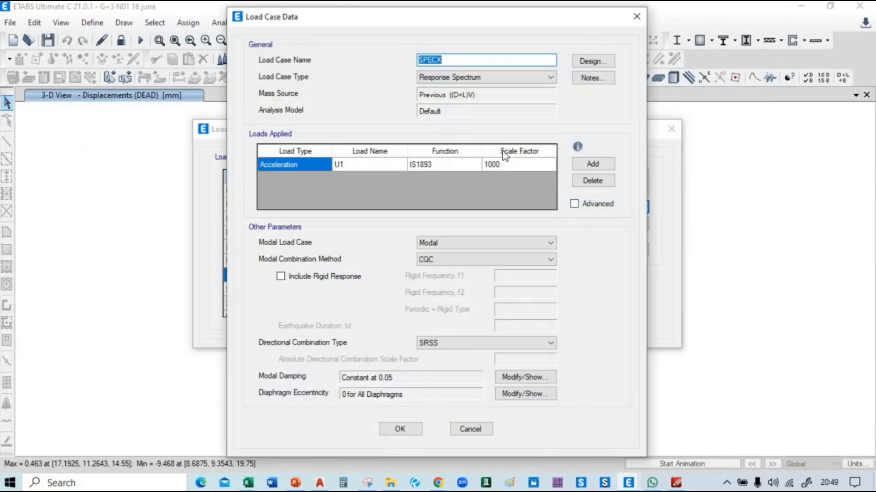
left_click(469, 429)
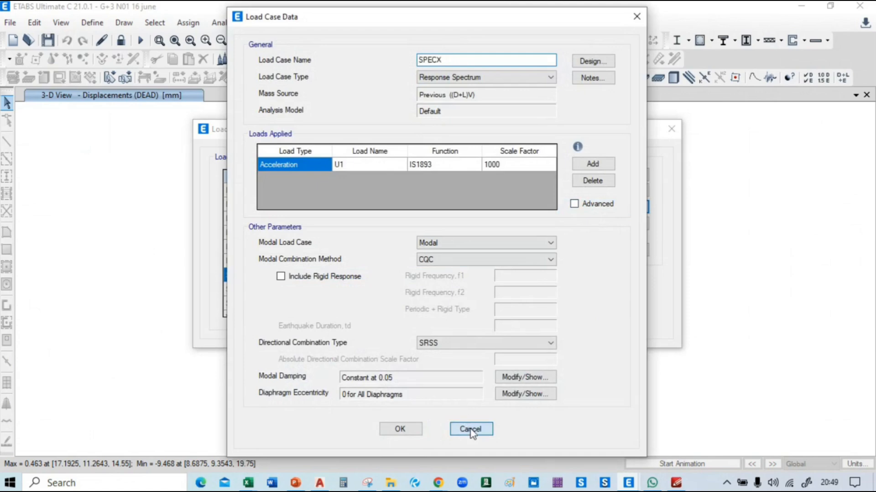
Step: Inspect the scale factors of load cases SPECY and SPECZ, leaving their definitions without changes
left_click(276, 291)
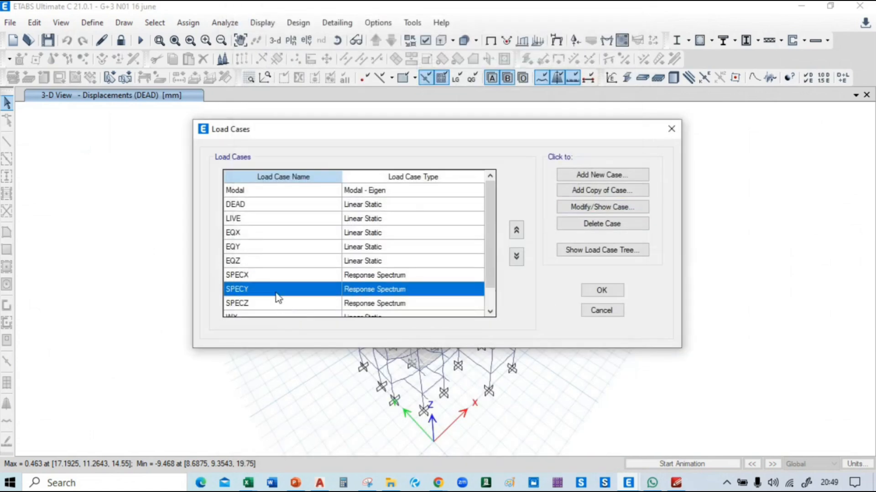
left_click(616, 211)
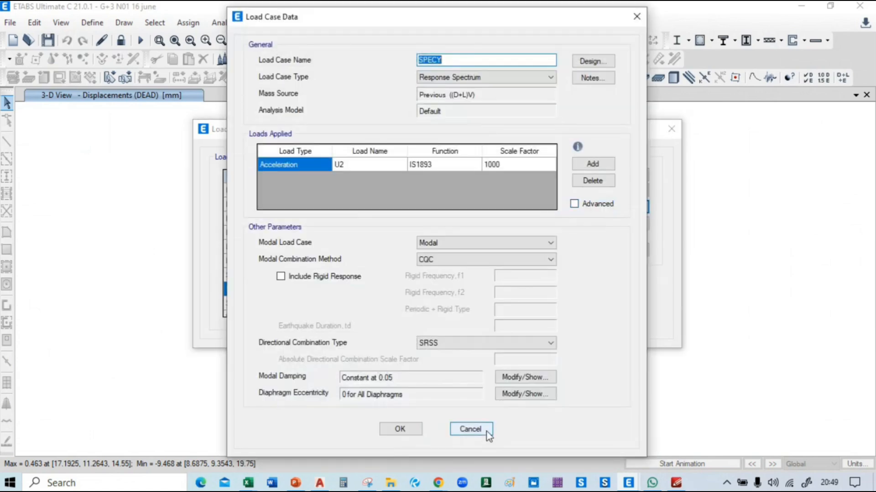
left_click(472, 429)
left_click(269, 304)
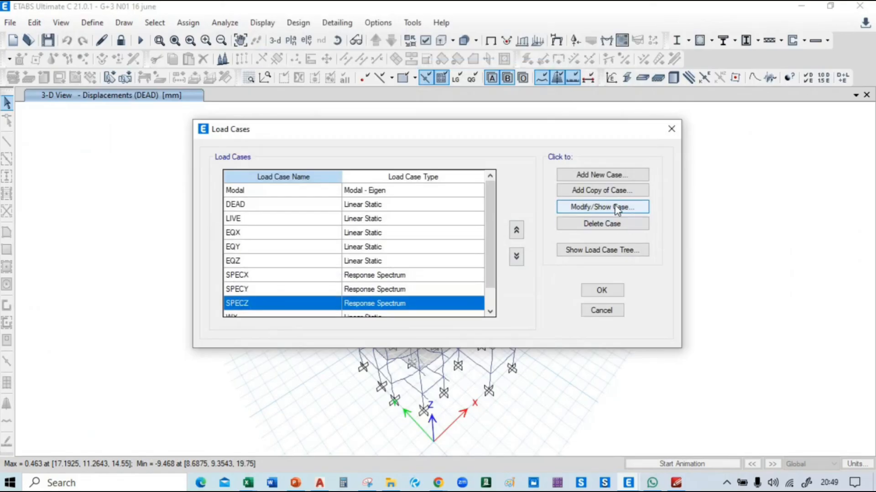
left_click(617, 208)
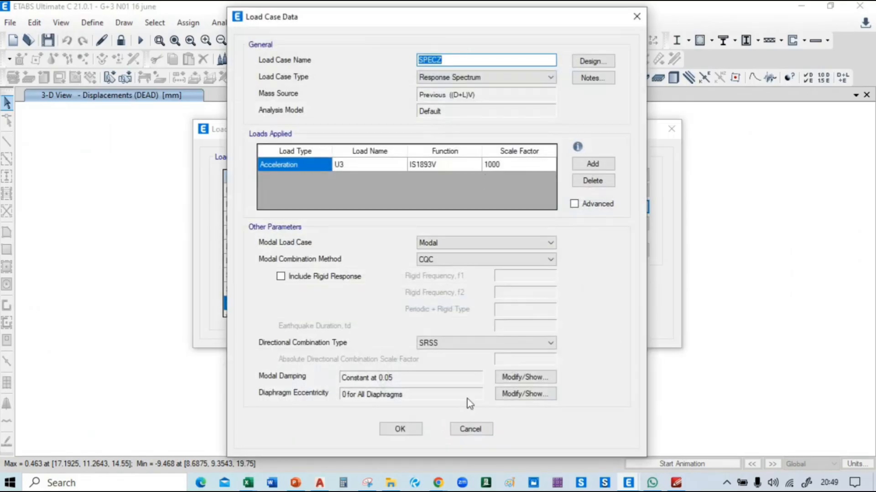
left_click(481, 430)
Step: Switch to Excel and enter 1000 as the current scale factor in cells M4, M5 and M6
key("alt+Tab")
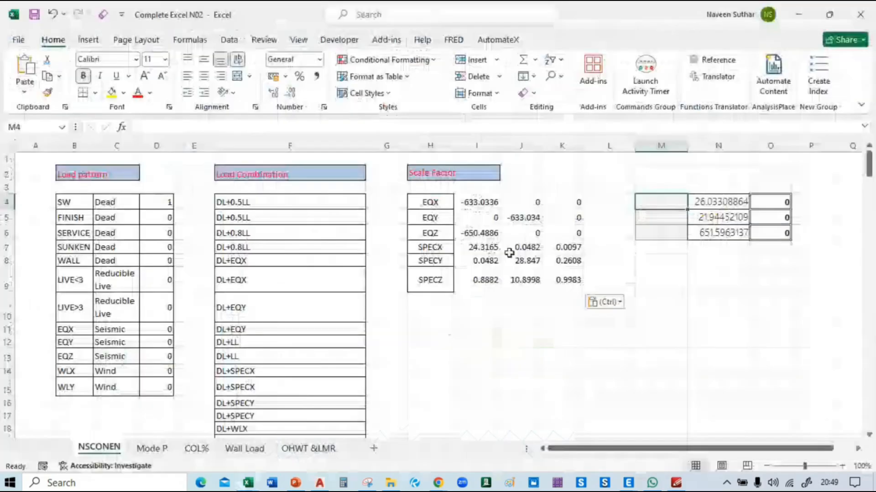
type("100")
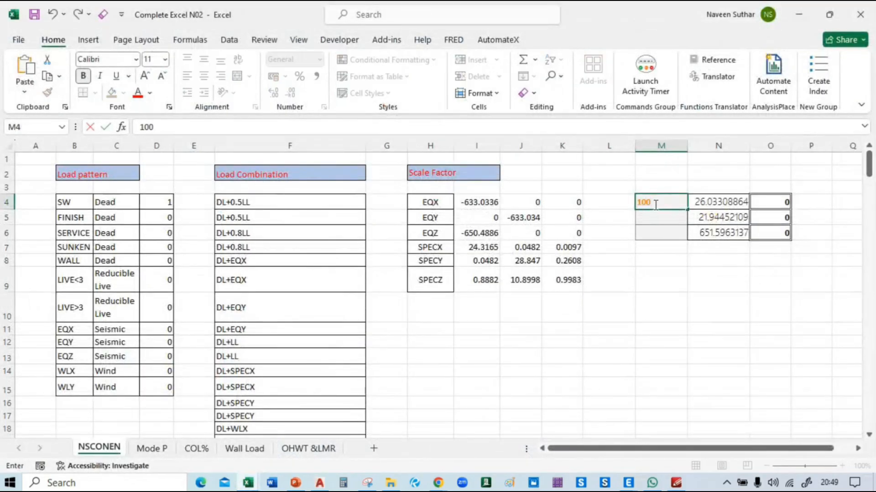
type("0")
key("Return")
type("1000")
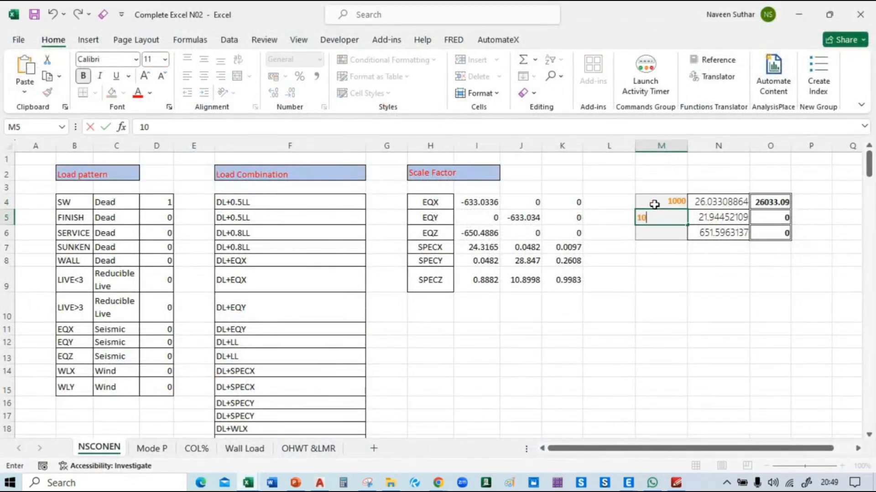
key("Return")
type("1000")
key("Return")
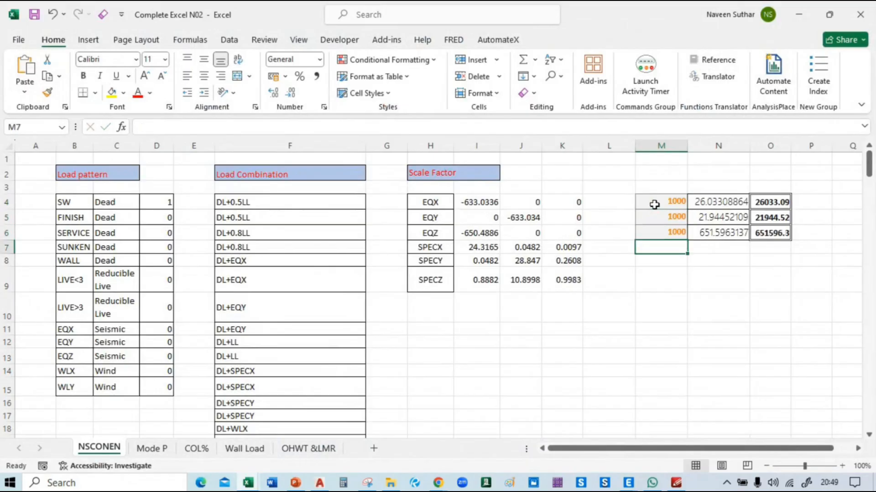
Step: Copy the calculated value in cell O4 and, back in ETABS, set the SPECZ load case scale factor to 26033.08864
left_click(774, 202)
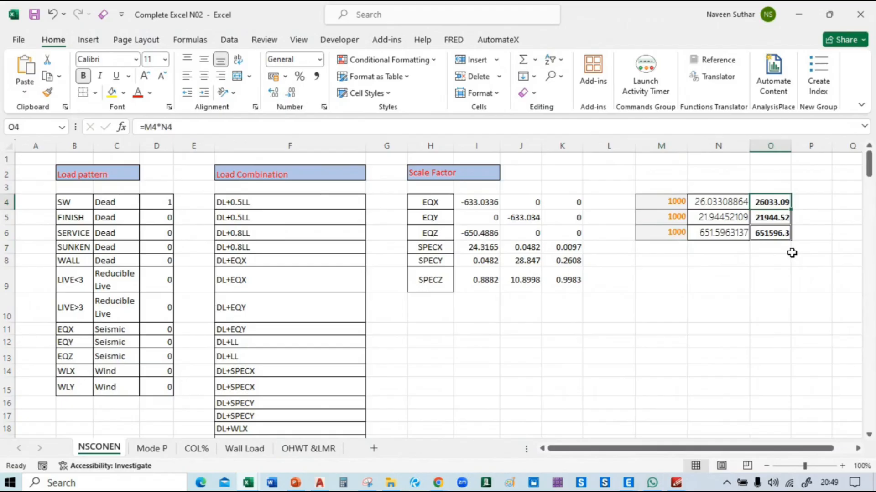
key("ctrl+c")
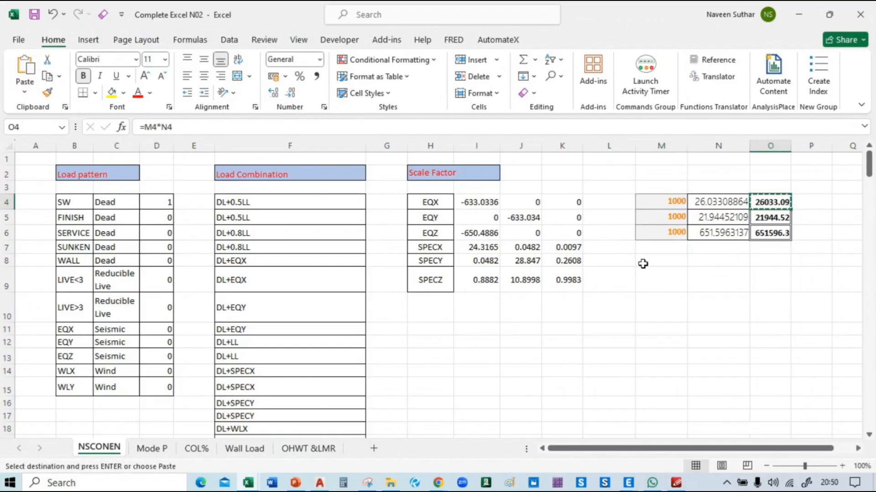
key("alt+Tab")
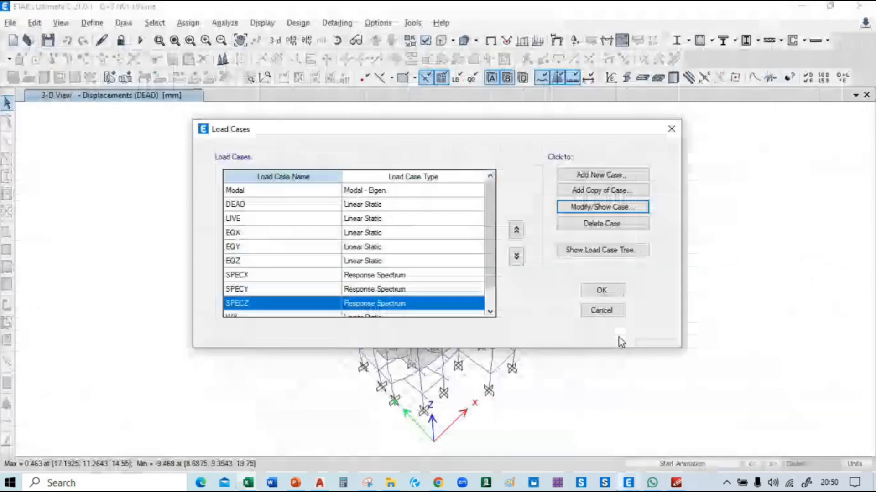
left_click(610, 213)
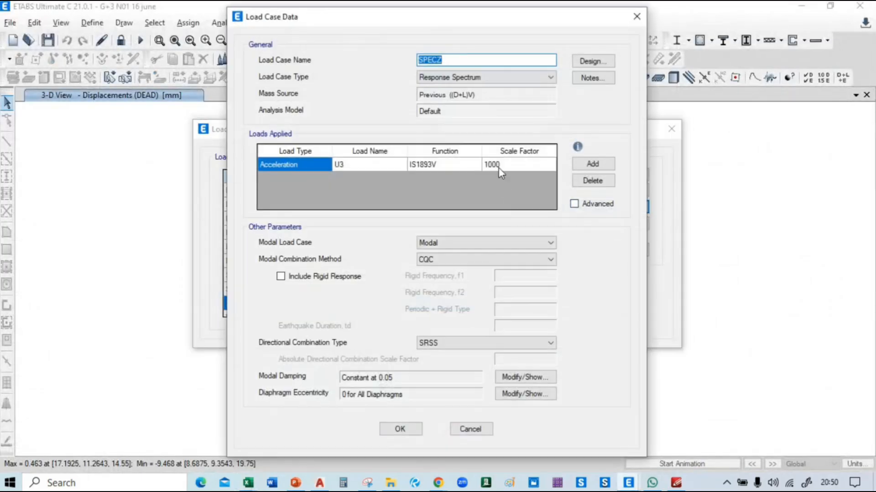
left_click(501, 170)
key("ctrl+v")
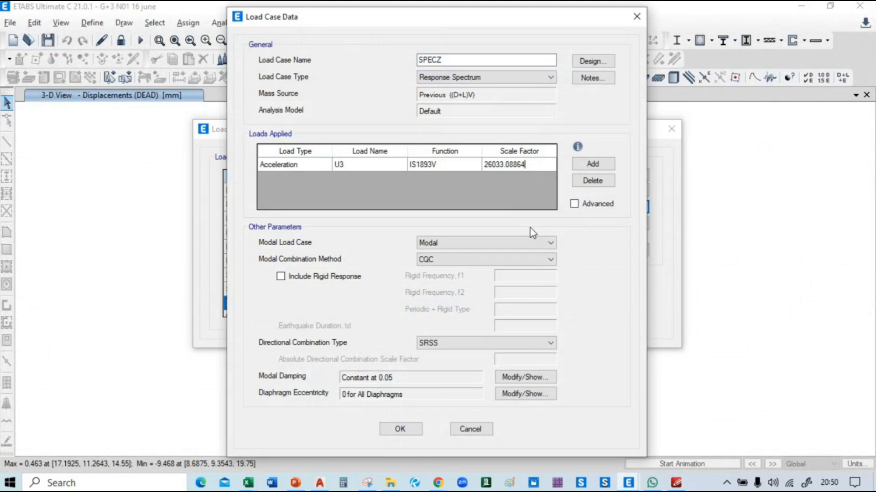
left_click(400, 429)
Step: Reopen the SPECZ load case to check its data, and close it without further changes
left_click(287, 275)
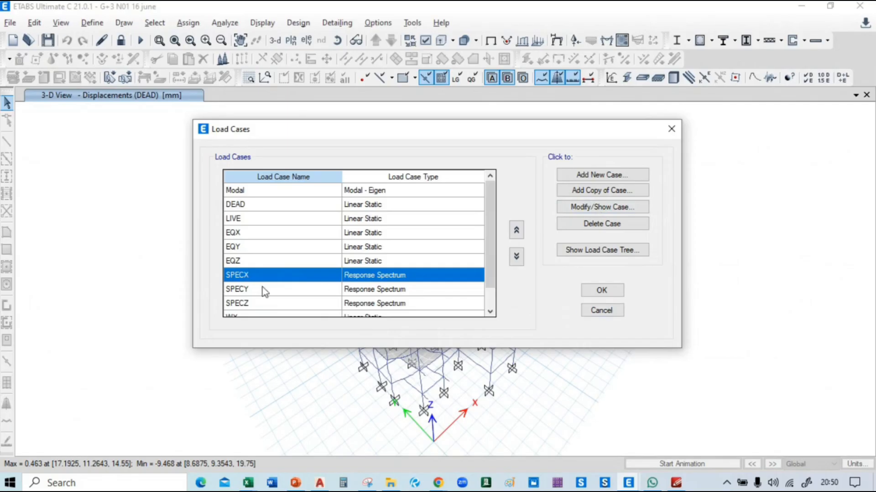
left_click(256, 303)
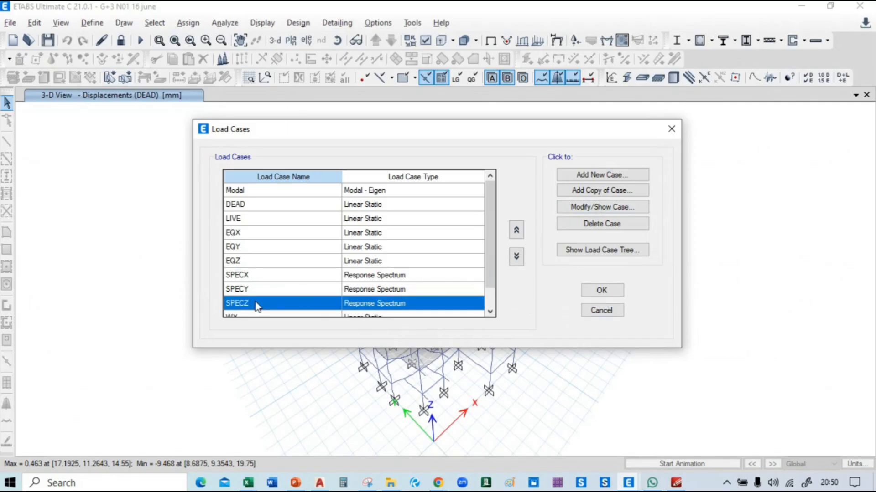
left_click(603, 207)
left_click(646, 18)
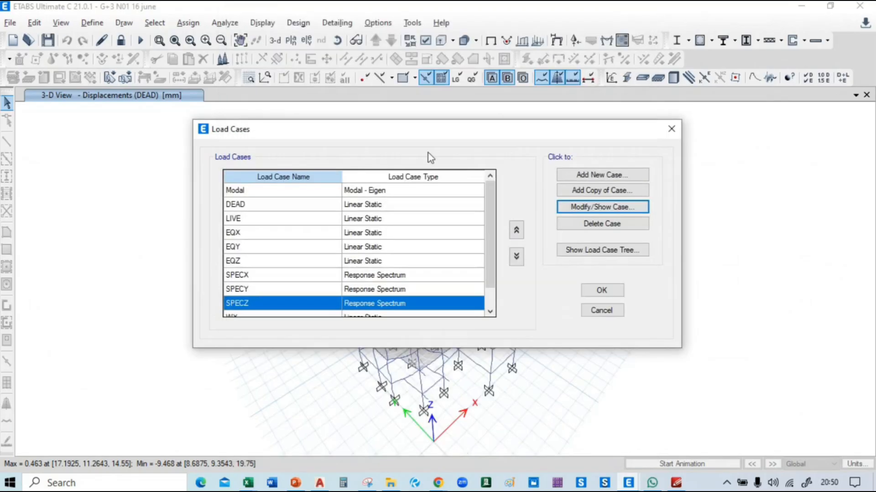
Step: Set the scale factor of the EQZ linear static load case to 0.67
left_click(260, 261)
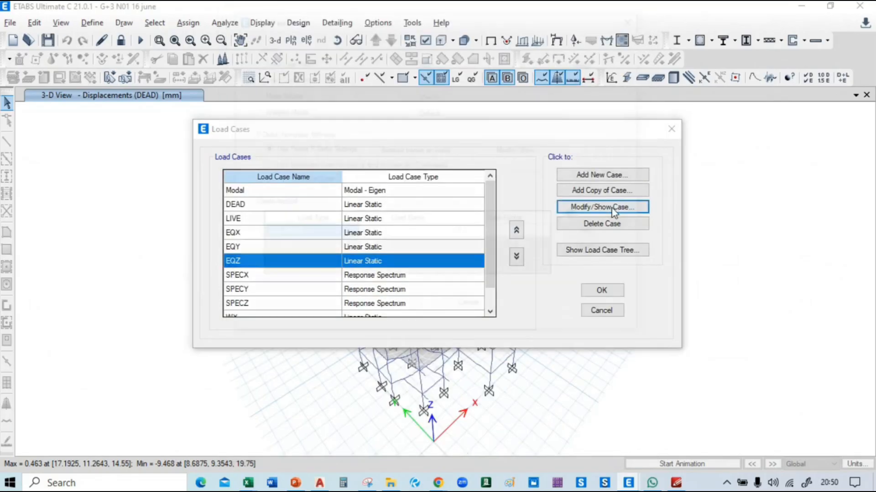
left_click(614, 211)
left_click(468, 234)
left_click(468, 235)
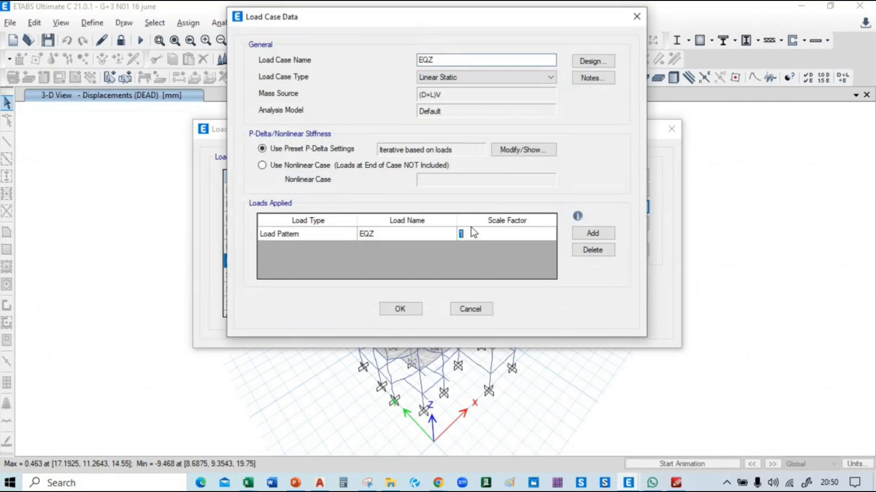
type("0.67")
left_click(400, 309)
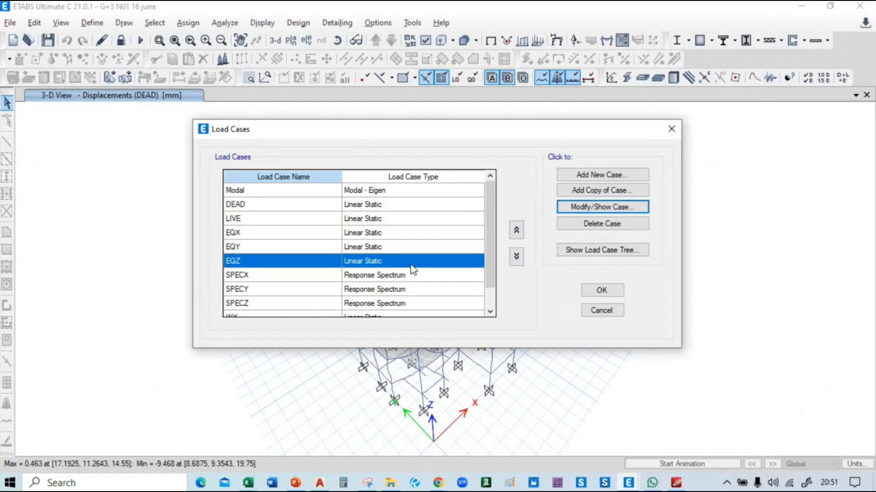
Step: Accept the load case changes and run the analysis again
left_click(604, 292)
left_click(551, 291)
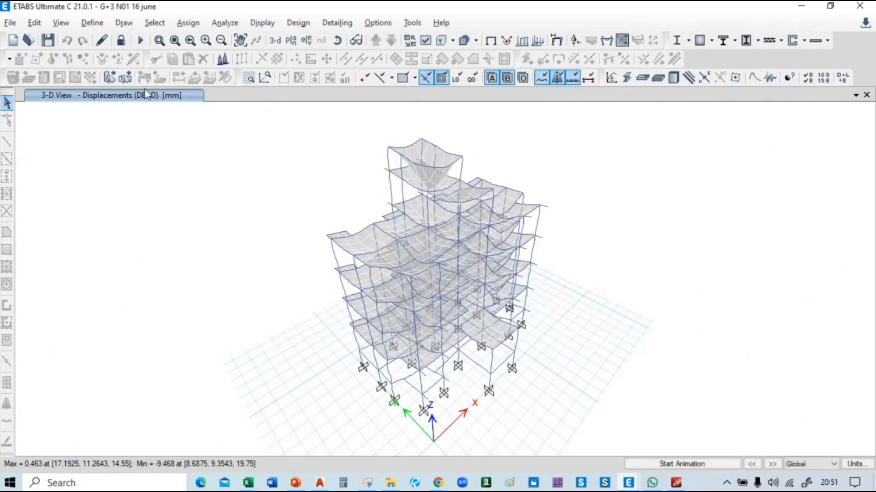
left_click(140, 40)
Step: Display the Base Reactions table and bring the EQX through SPECZ rows into view
left_click(259, 24)
left_click(354, 359)
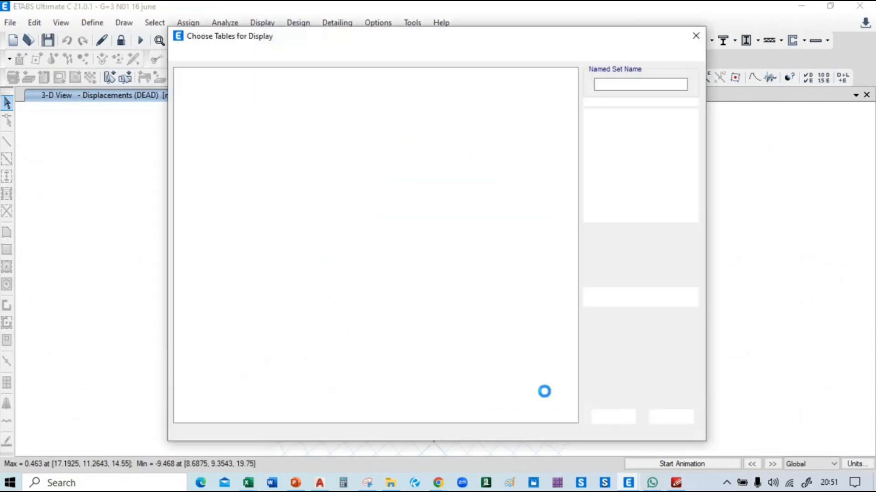
left_click(612, 417)
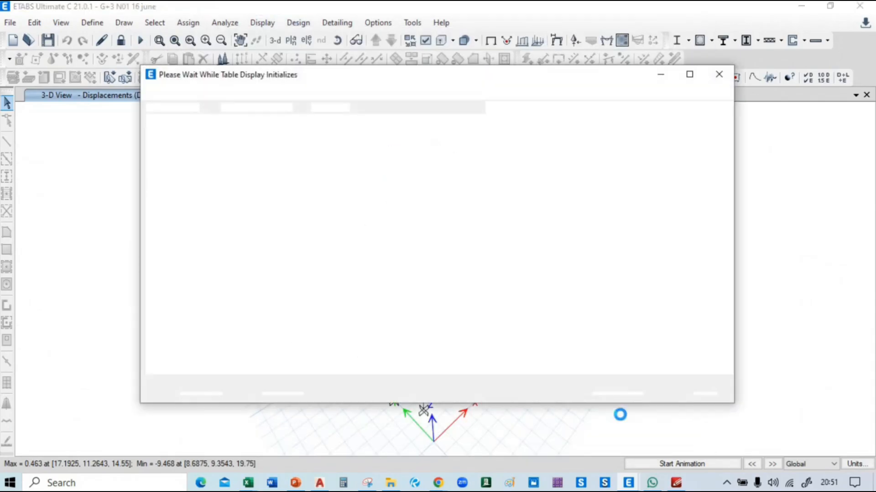
scroll(233, 264, "down", 4)
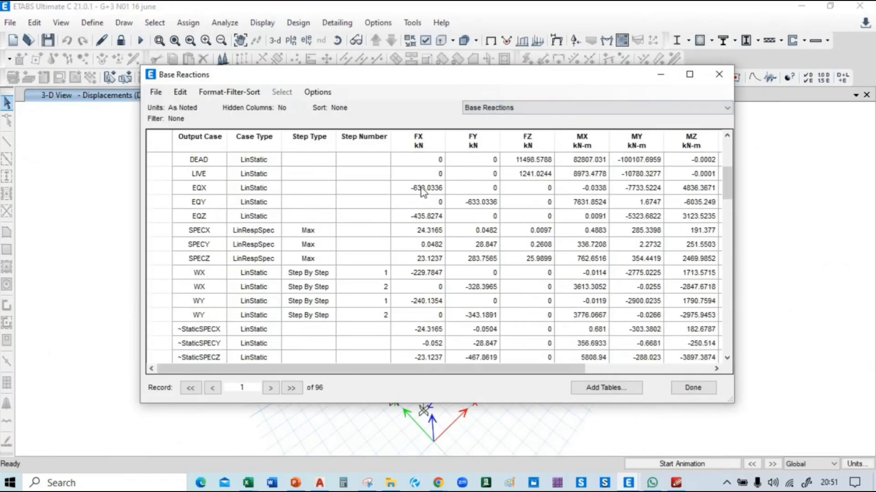
Step: Copy the FX, FY and FZ base reactions of EQX through SPECZ into the Excel Scale Factor table, starting at cell I4
left_click_drag(420, 188, 444, 268)
left_click_drag(453, 268, 508, 266)
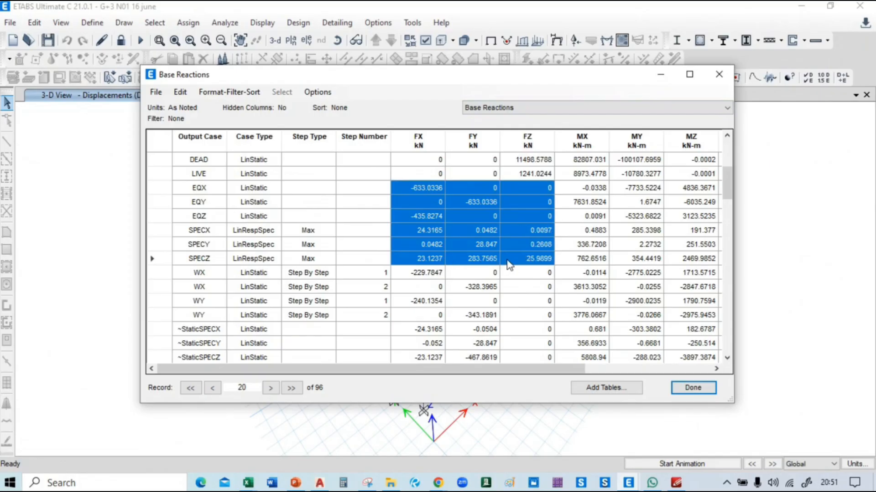
key("alt+Tab")
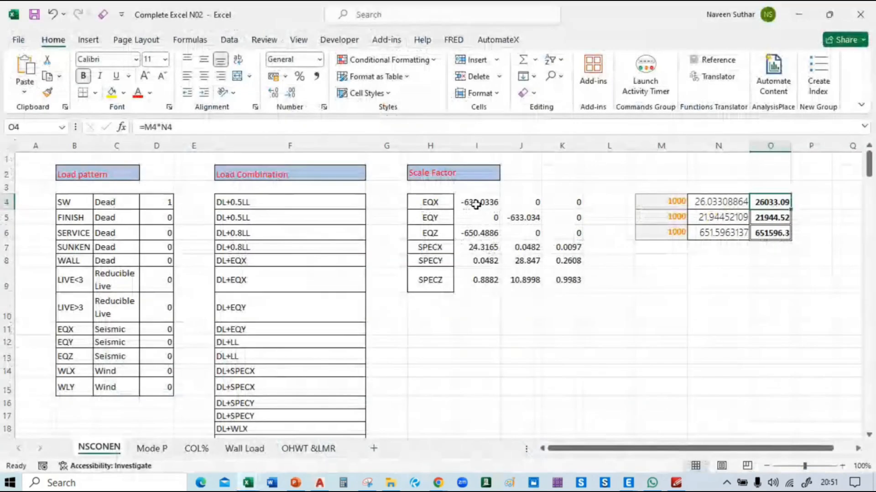
left_click(476, 204)
type("-633.0336\t0\t0 0\t-633.034\t0 -435.8274\t0\t0 24.3165\t0.0482\t0.0097 0.0482\t28.847\t0.2608 23.1237\t283.7565\t25.9899")
left_click(577, 343)
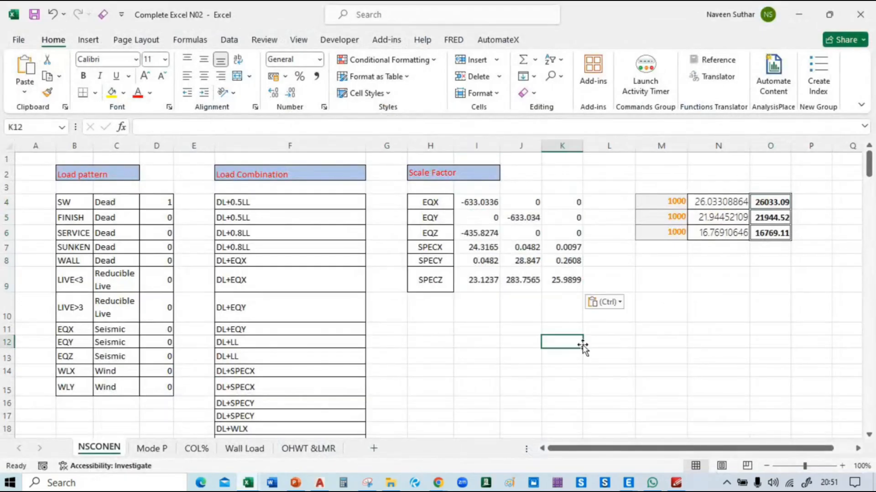
Step: Copy the 26033.09 value from cell O4, return to ETABS, close Base Reactions and paste it as the SPECX load case scale factor
left_click(777, 201)
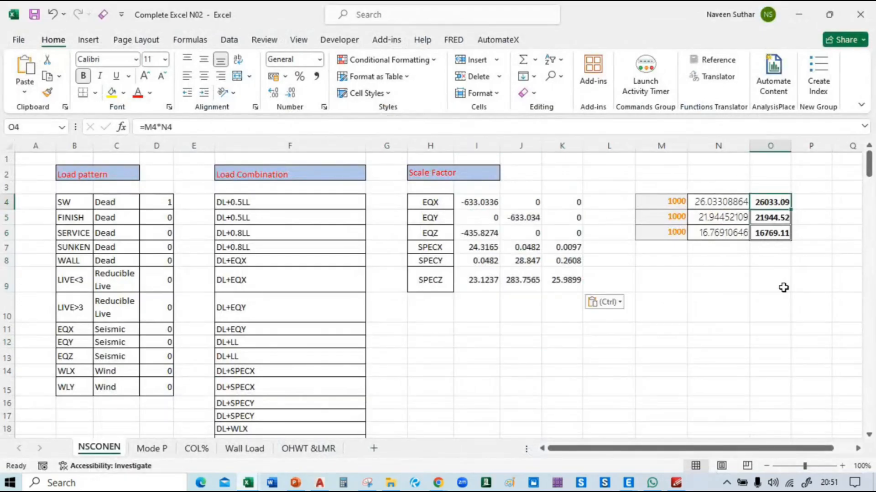
key("ctrl+c")
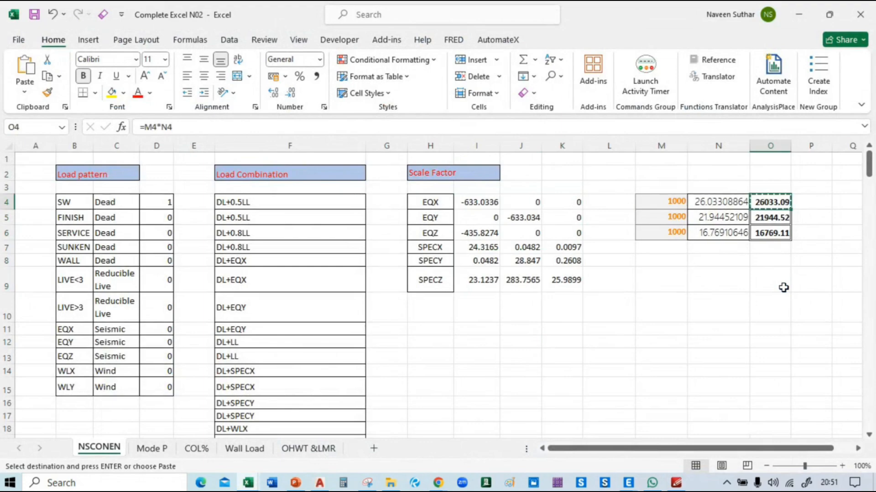
key("alt+Tab")
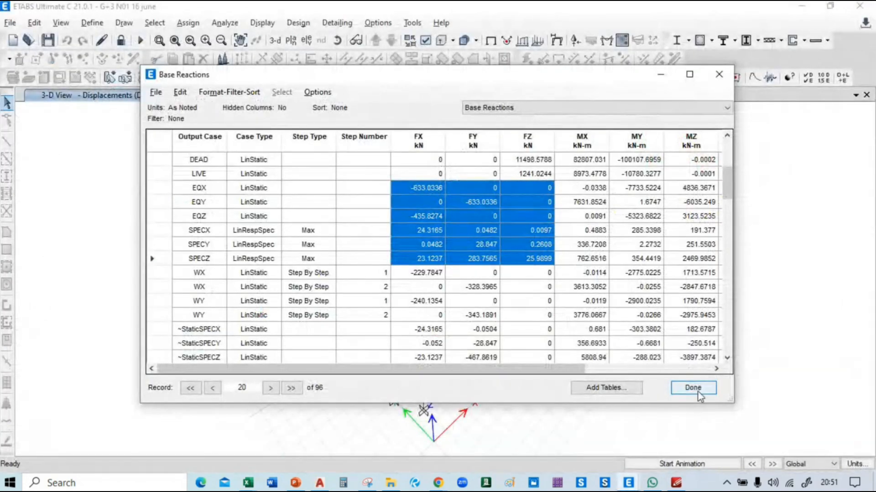
left_click(698, 394)
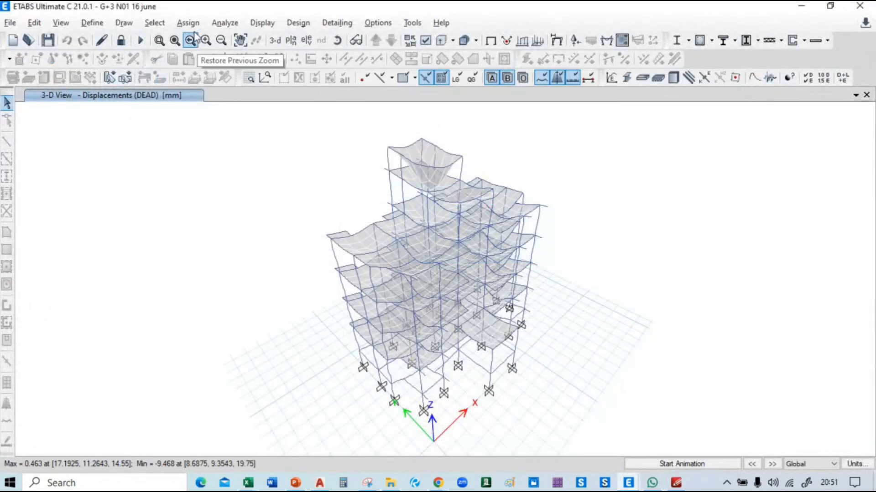
left_click(92, 23)
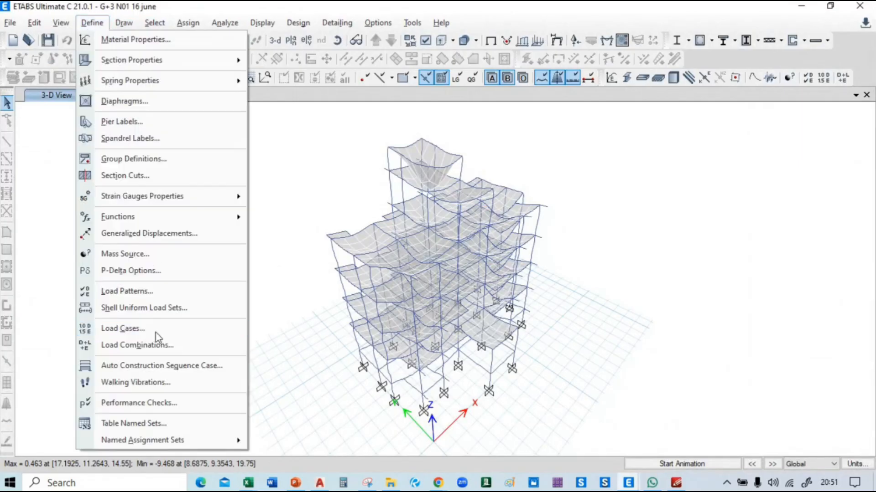
left_click(160, 331)
left_click(356, 277)
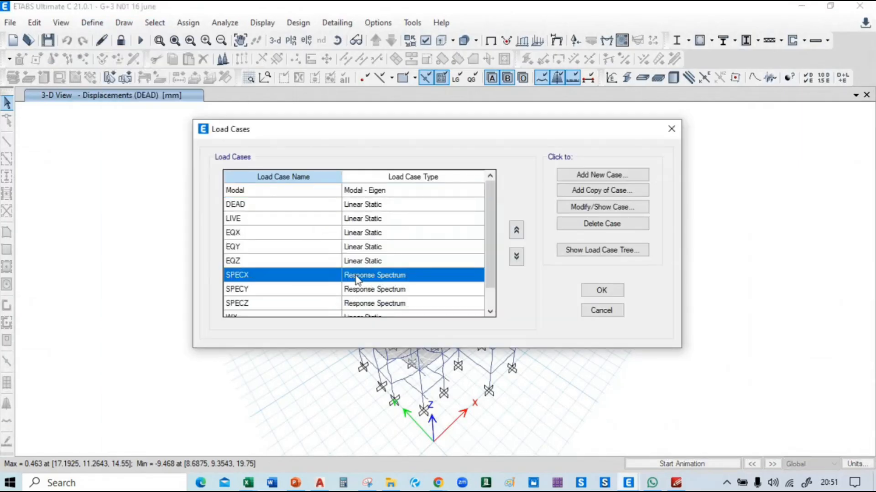
double_click(245, 271)
left_click(522, 164)
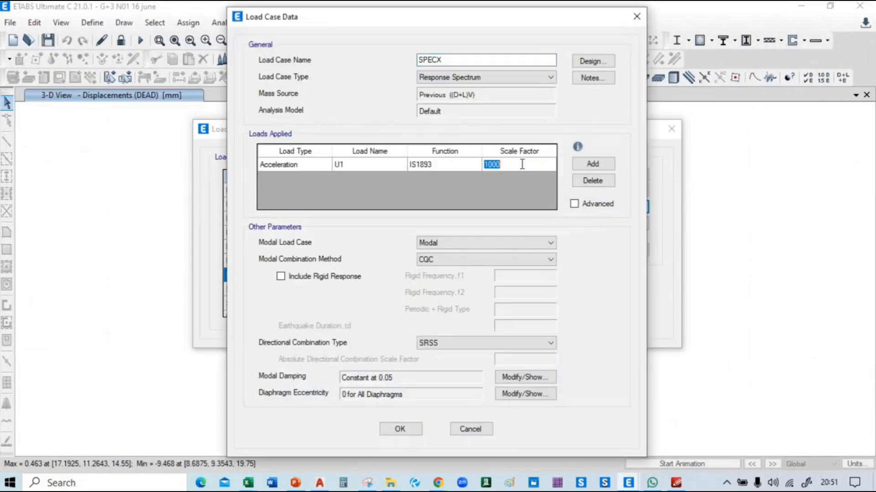
key("ctrl+v")
left_click(413, 433)
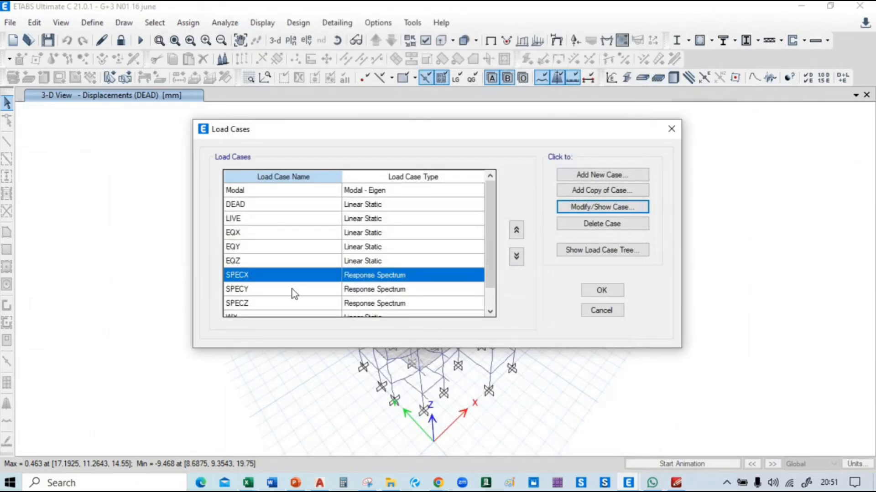
Step: Switch to Excel and move the scale factor calculation block M4:O6 two columns over to O4:Q6
key("alt+Tab")
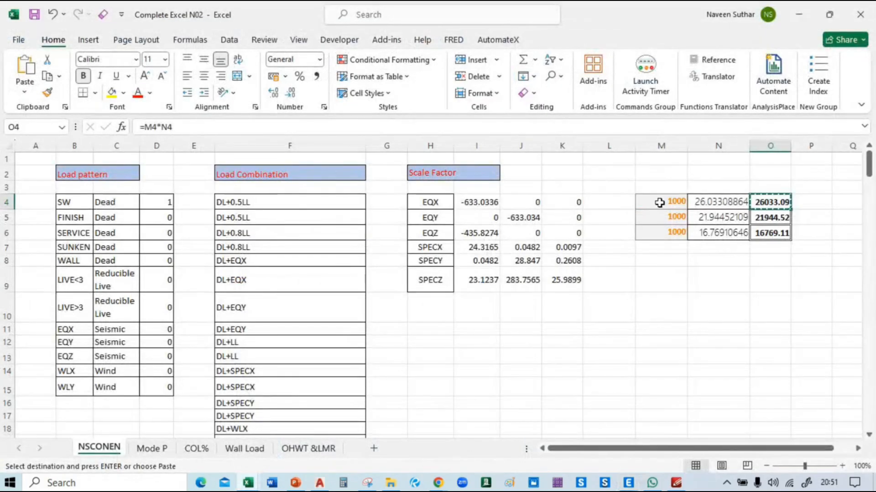
left_click_drag(659, 202, 796, 242)
left_click(724, 295)
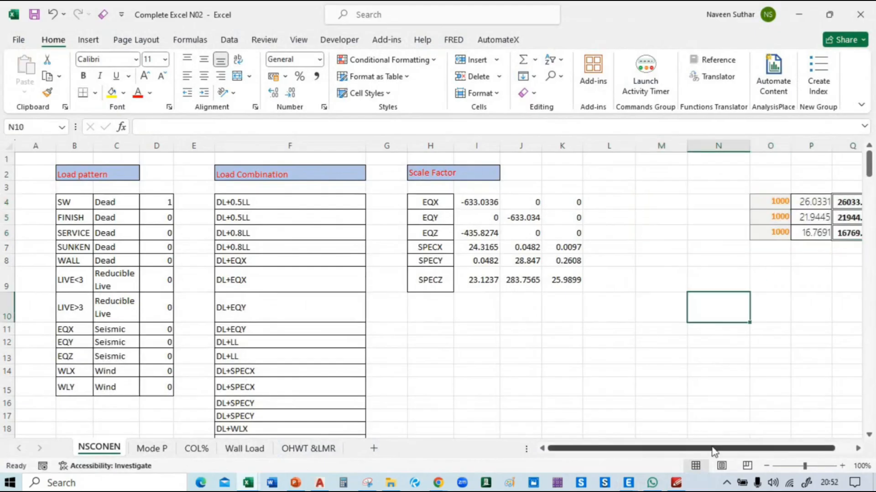
Step: Copy the SPECX, SPECY and SPECZ labels from H7:H9 into M4:M6 as row labels for the calculation block
left_click_drag(741, 449, 759, 450)
left_click_drag(387, 248, 399, 277)
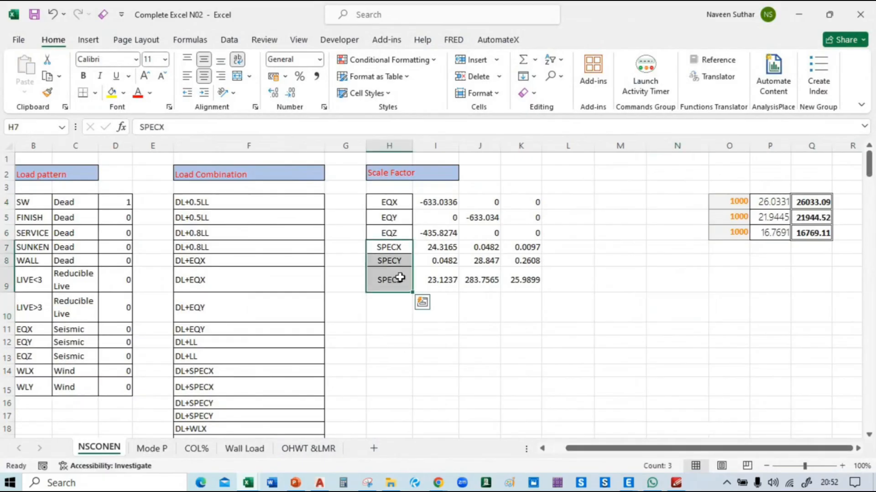
key("ctrl+c")
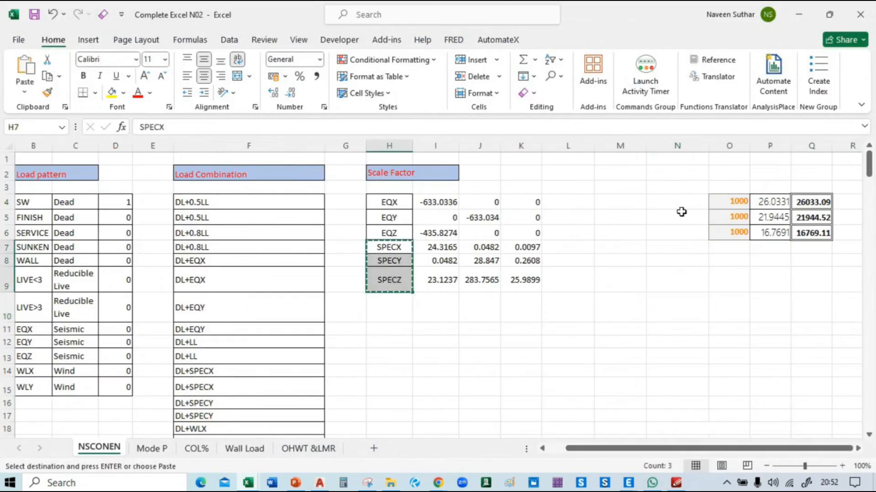
left_click(619, 202)
key("ctrl+v")
Step: Move the calculation block from O4:Q6 to N4:P6, directly beside the SPECX, SPECY and SPECZ labels, and select cell N4
left_click_drag(730, 202, 770, 235)
left_click(741, 271)
left_click(616, 201)
left_click(670, 203)
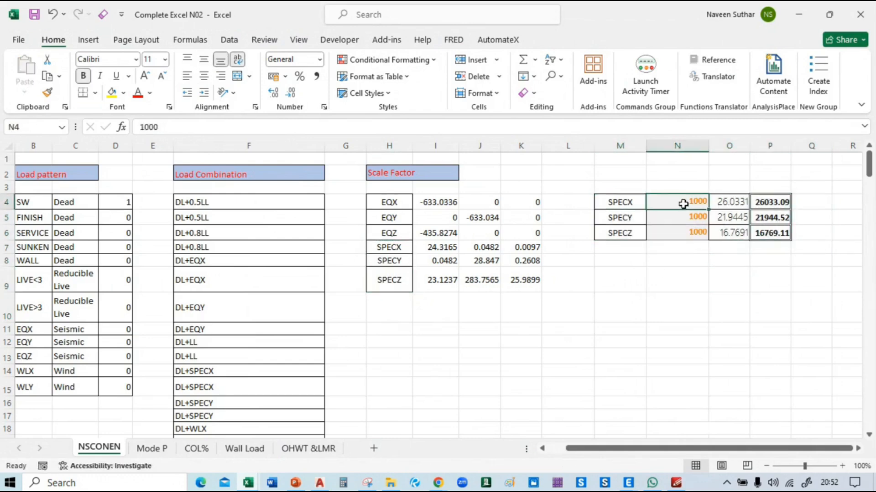
Step: Copy the SPECY factor 21944.52 from cell P5, switch to ETABS and paste it as the SPECY load case scale factor
left_click(771, 204)
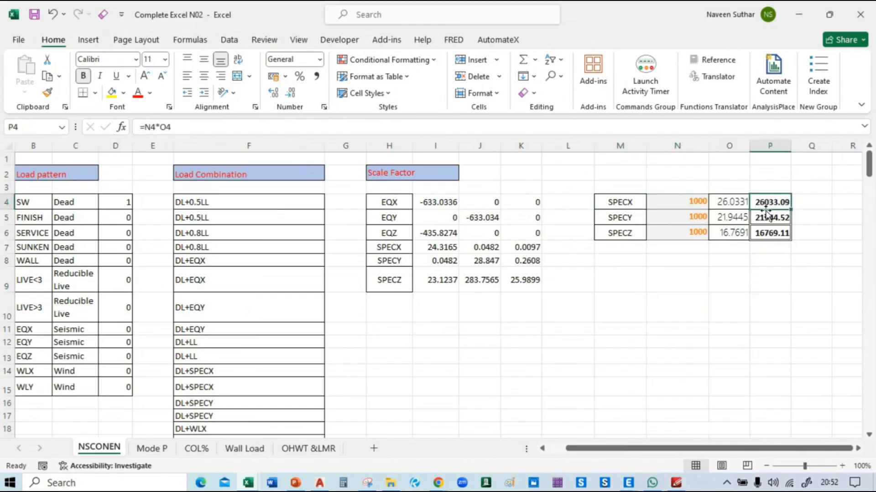
left_click(768, 218)
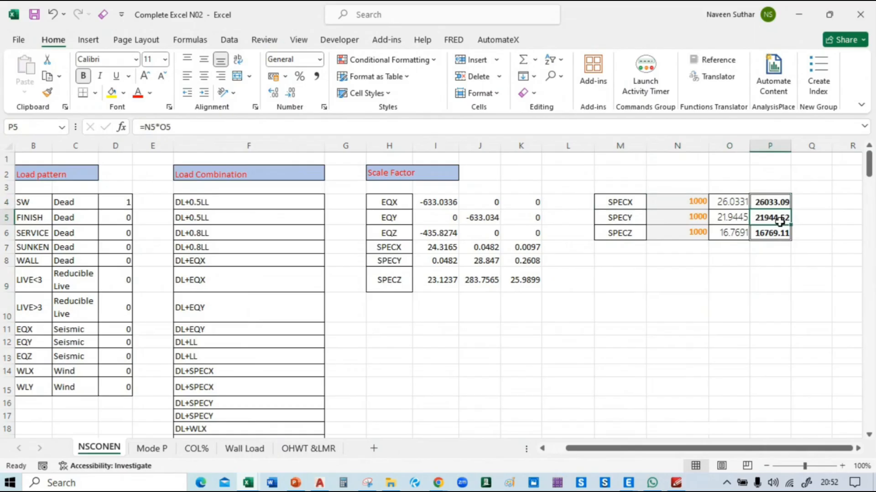
key("ctrl+c")
key("alt+Tab")
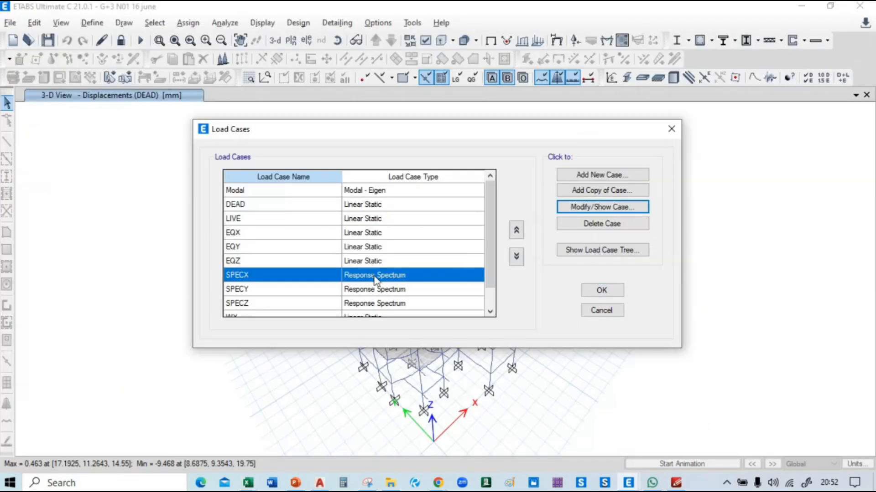
left_click(383, 291)
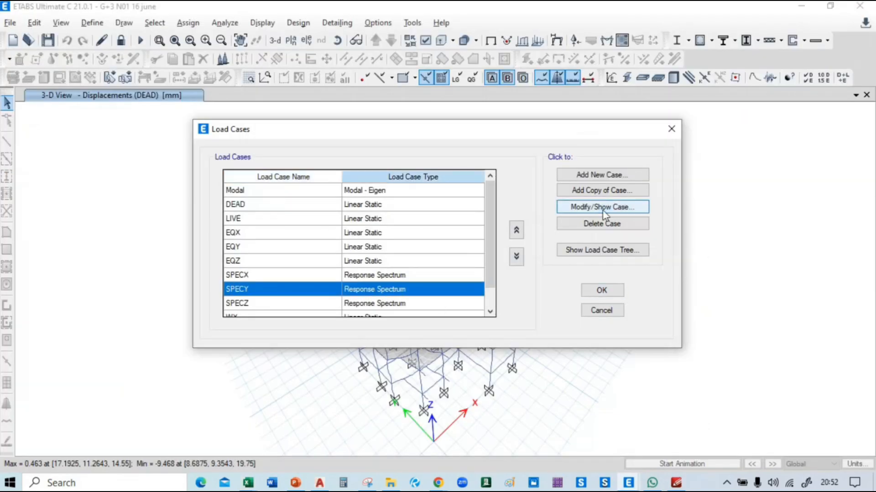
left_click(603, 210)
left_click(530, 162)
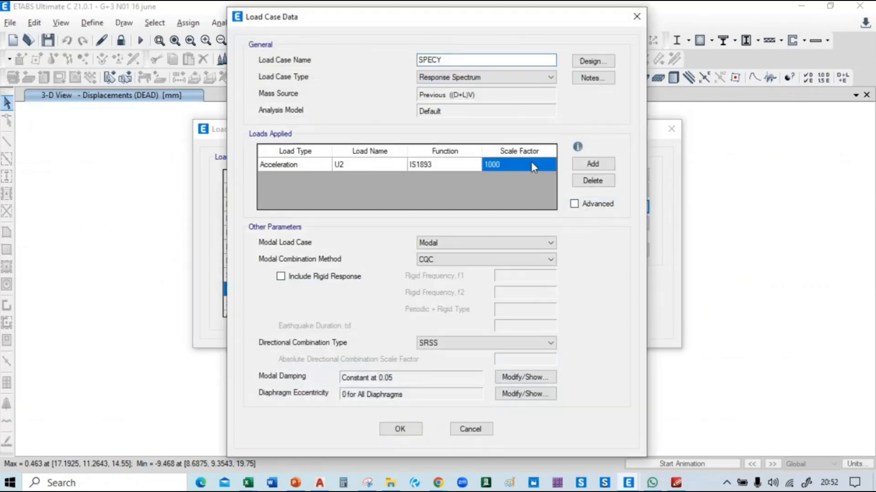
key("ctrl+v")
left_click(400, 429)
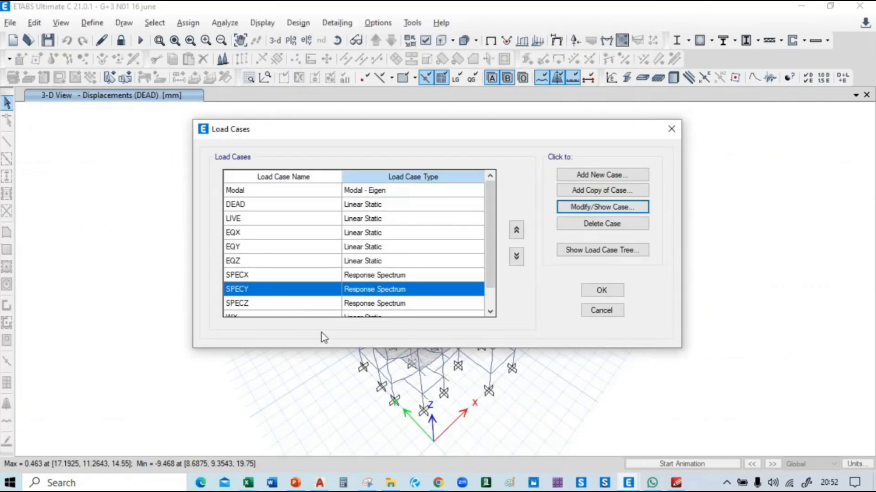
Step: Copy the 16769.11 factor from Excel cell P6 and paste it as the SPECZ load case scale factor in ETABS
left_click(290, 304)
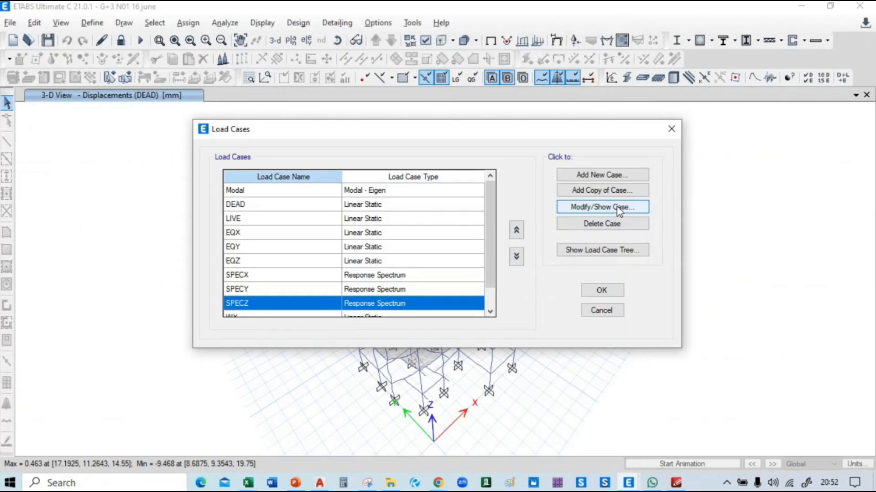
key("alt+Tab")
left_click(772, 232)
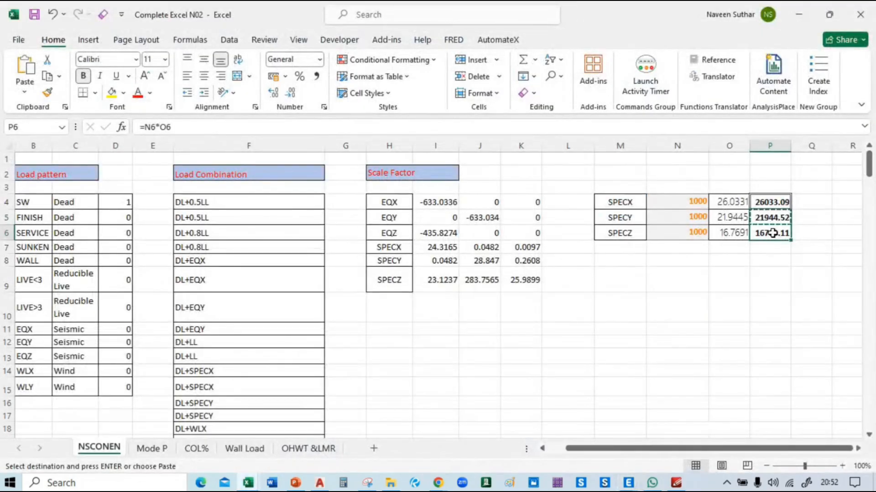
key("ctrl+c")
key("alt+Tab")
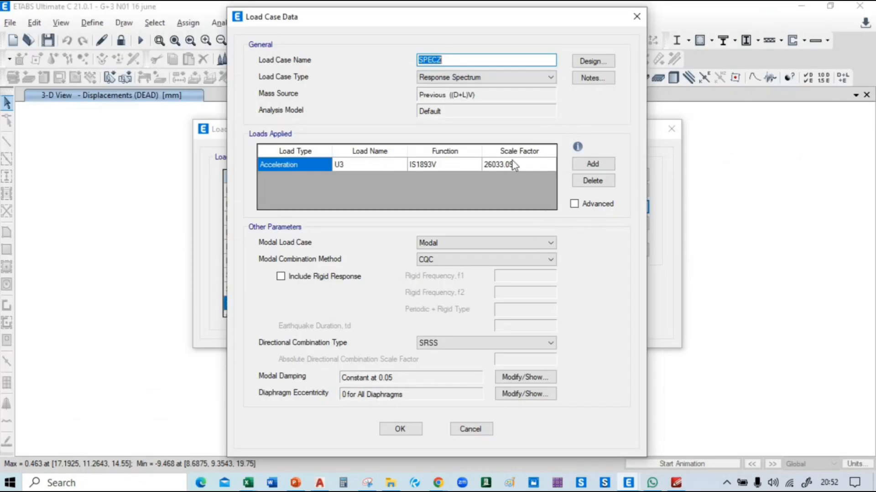
left_click(546, 165)
key("ctrl+v")
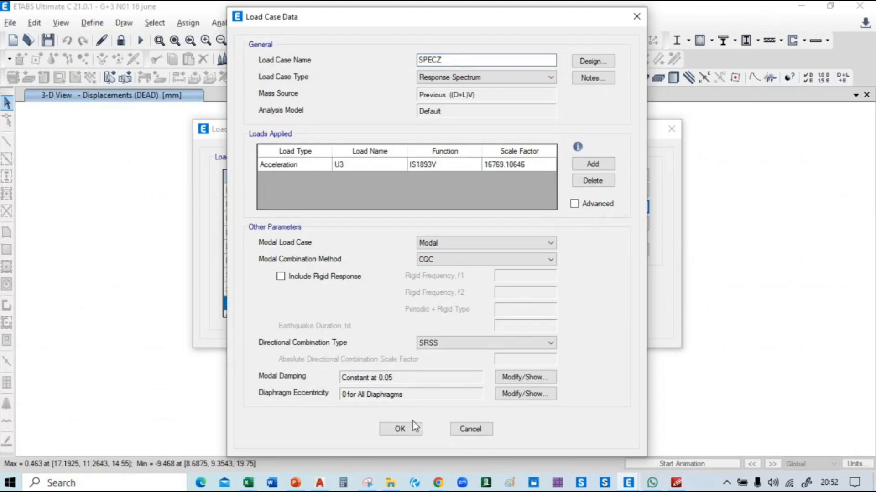
left_click(400, 429)
Step: Apply the load case changes, accept the deletion of the outdated results and rerun the analysis
left_click(605, 293)
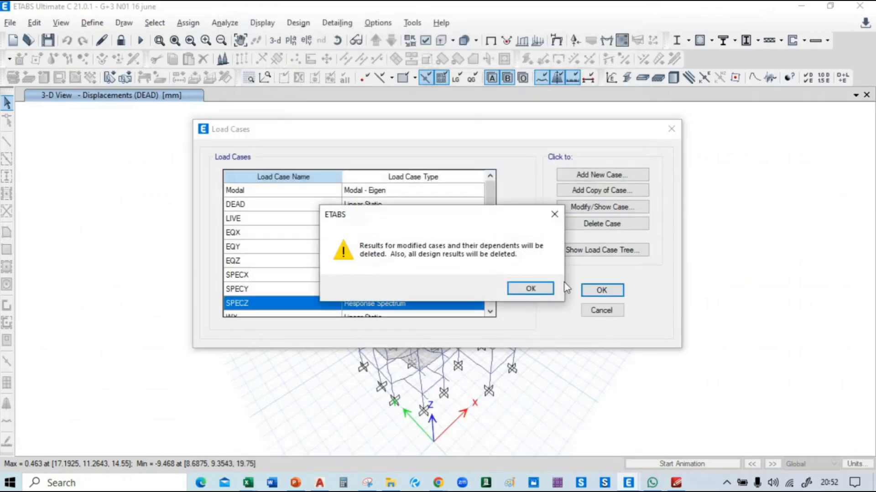
left_click(551, 291)
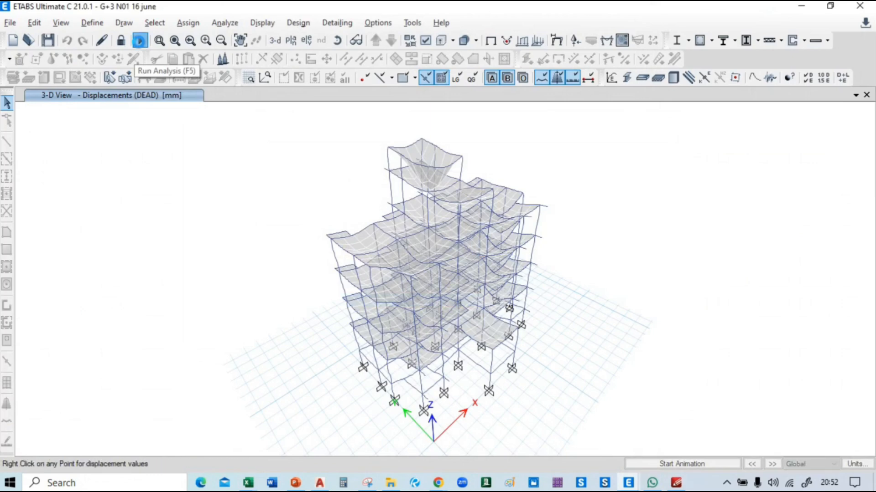
left_click(139, 41)
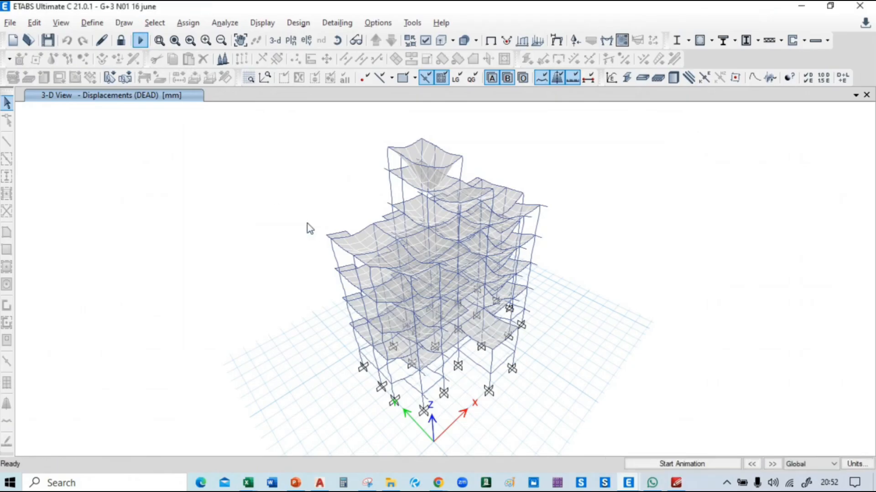
right_click(476, 250)
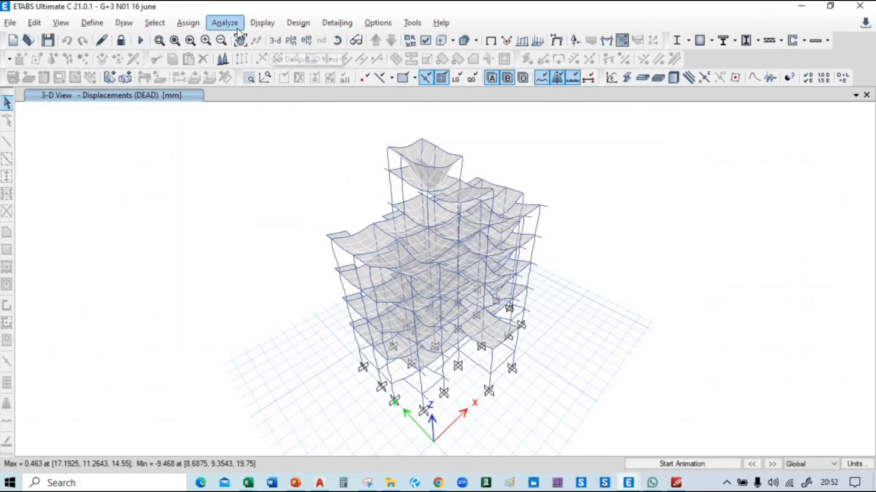
Step: Display the Base Reactions table from the Structure Output analysis results
left_click(266, 24)
left_click(309, 349)
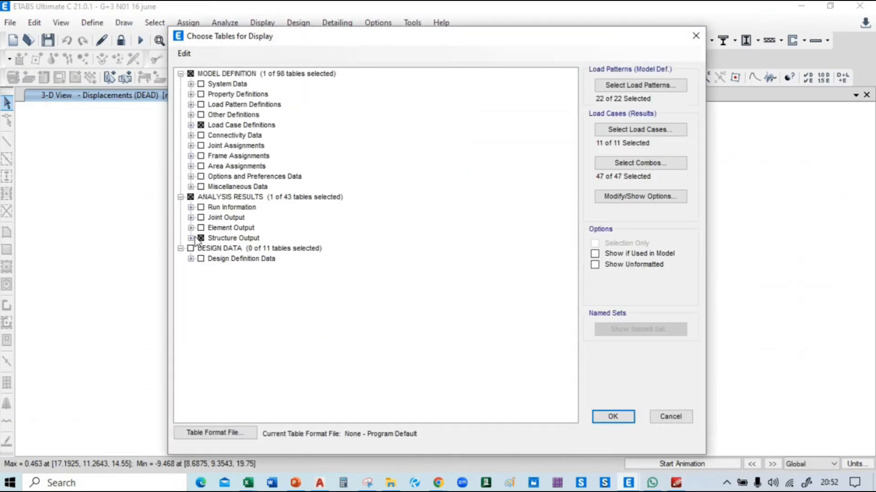
left_click(191, 238)
left_click(201, 249)
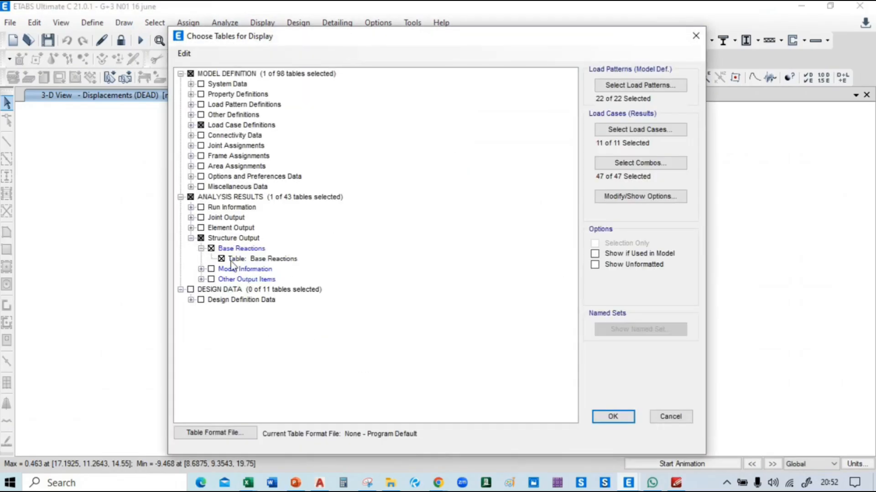
left_click(613, 416)
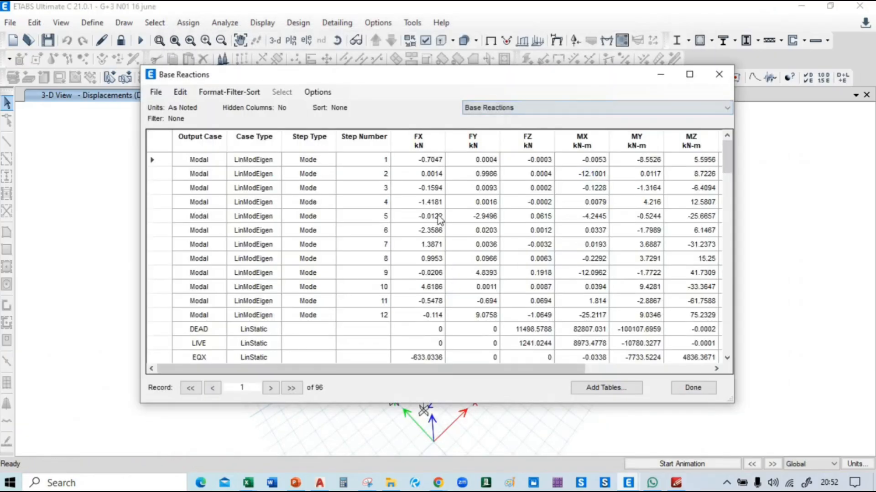
Step: Compare the EQX, EQY and EQZ base reactions with those of SPECX, SPECY and SPECZ, then close the table
scroll(440, 221, "down", 3)
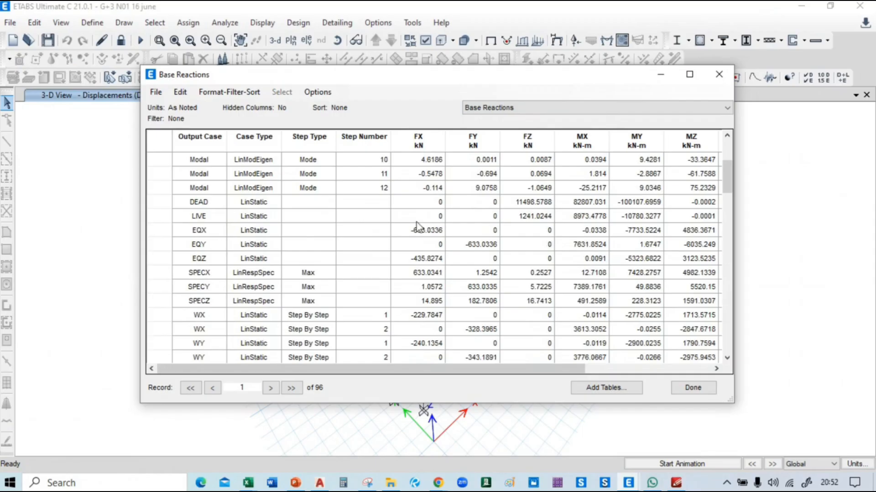
left_click(427, 230)
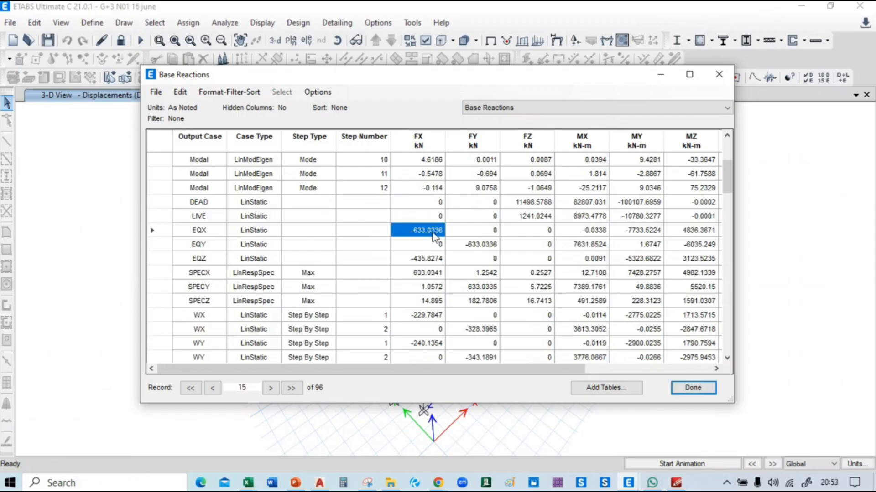
left_click(420, 275)
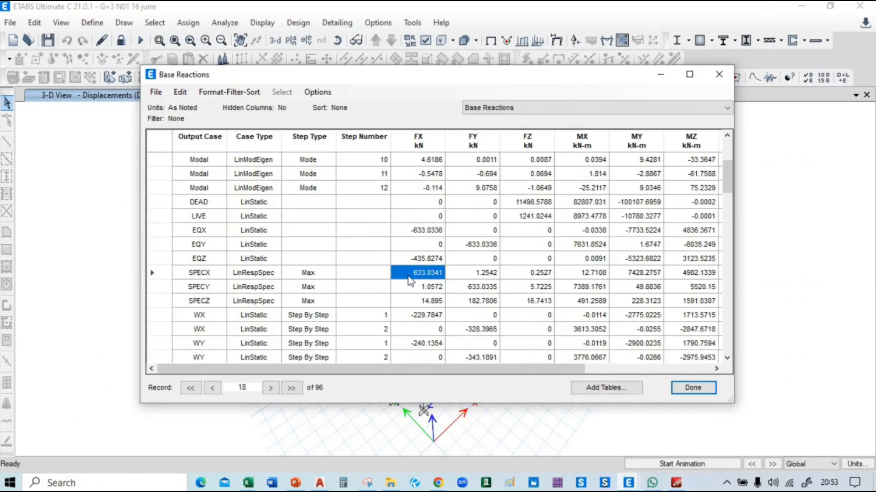
left_click(491, 244)
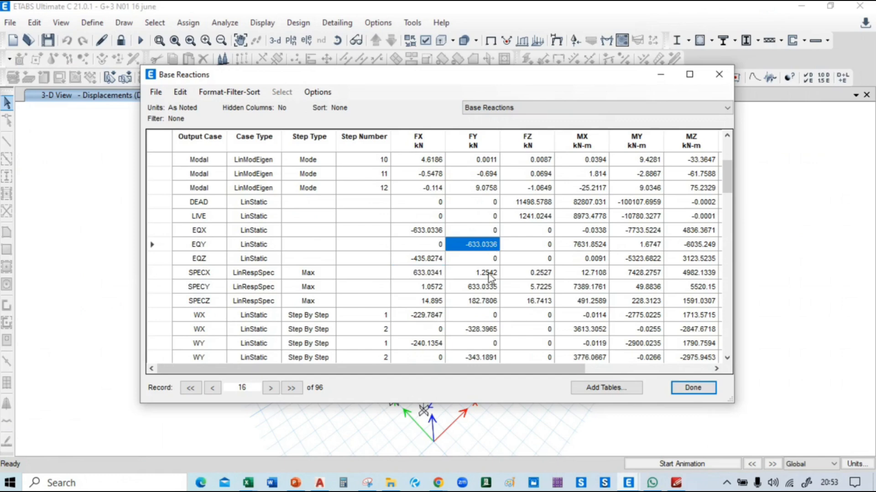
left_click(488, 288)
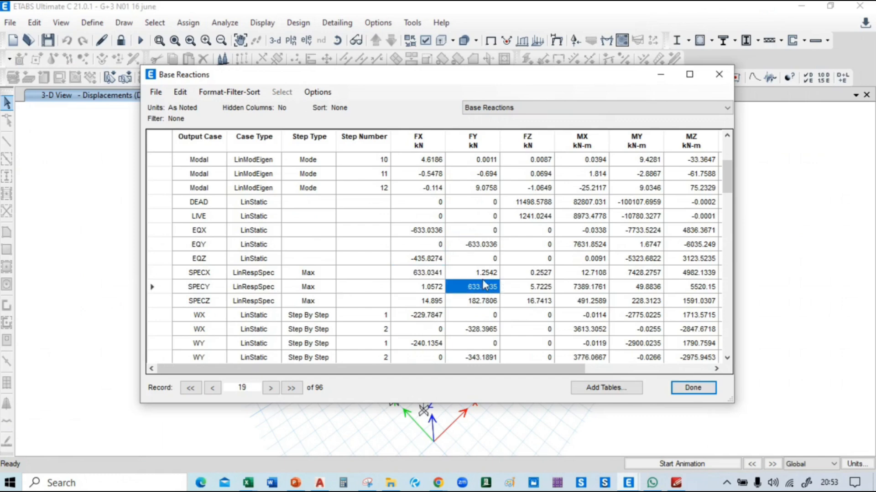
left_click(413, 260)
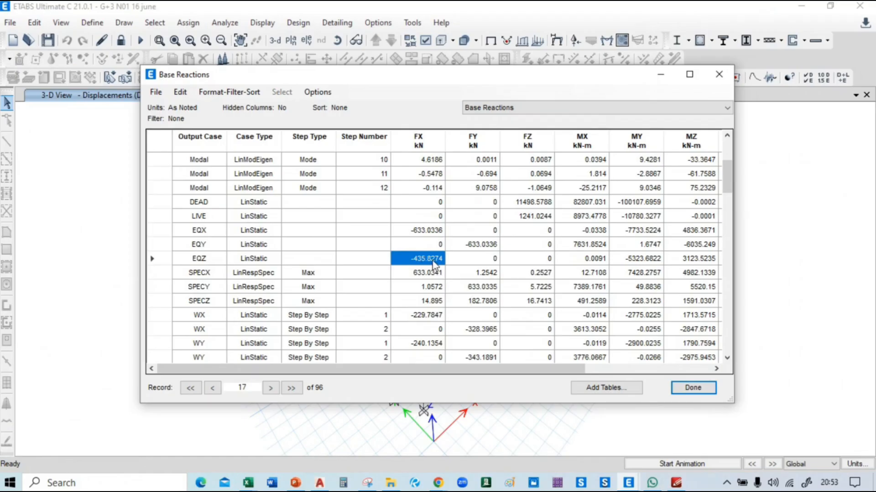
left_click(539, 301)
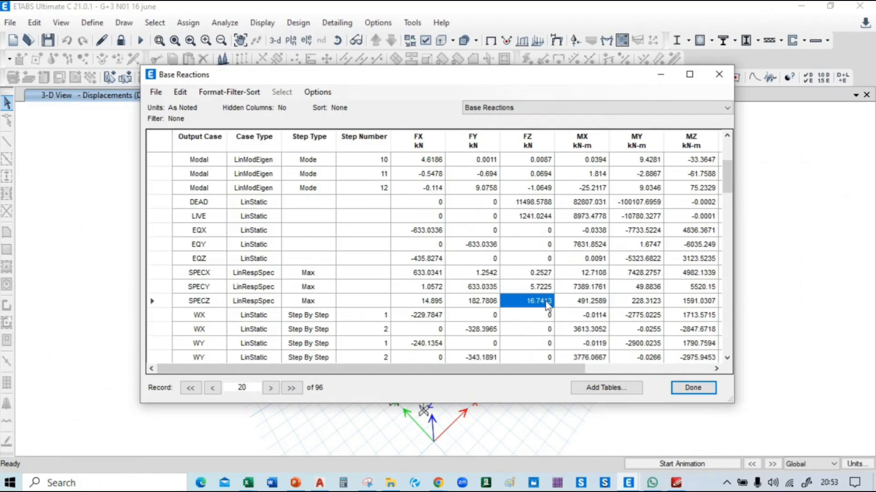
left_click(697, 387)
Step: Review the IS 1893:2016 seismic loading settings of the EQZ load pattern and close the dialogs without changes
left_click(92, 22)
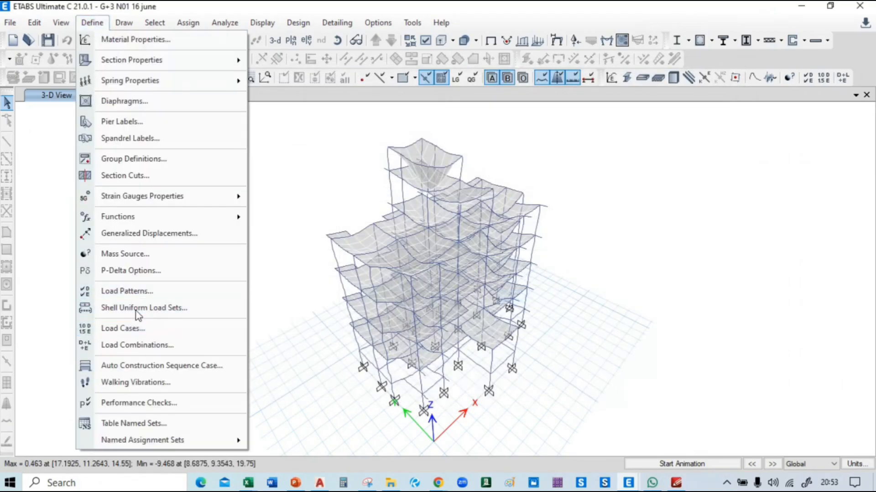
left_click(138, 291)
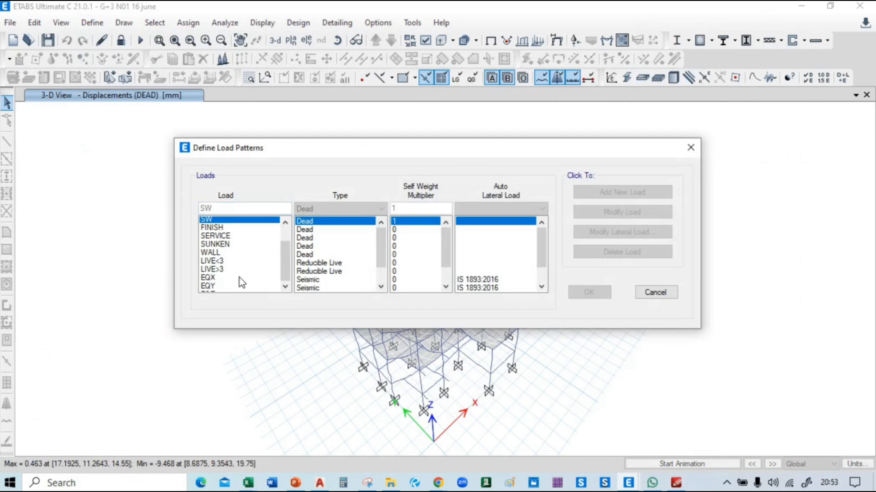
scroll(239, 278, "down", 1)
left_click(228, 271)
left_click(604, 232)
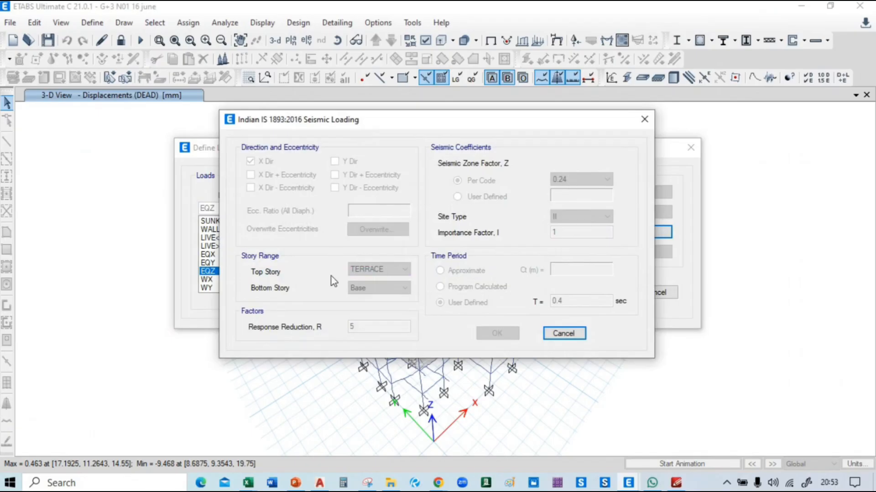
left_click(563, 333)
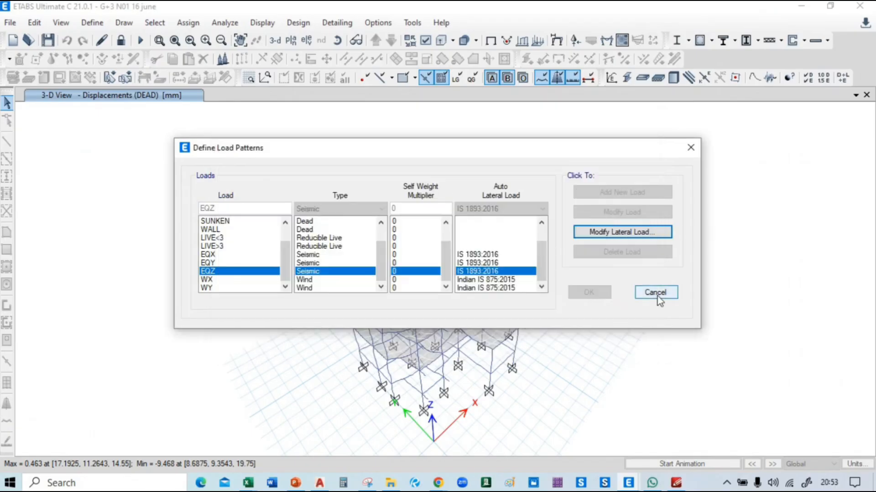
left_click(655, 293)
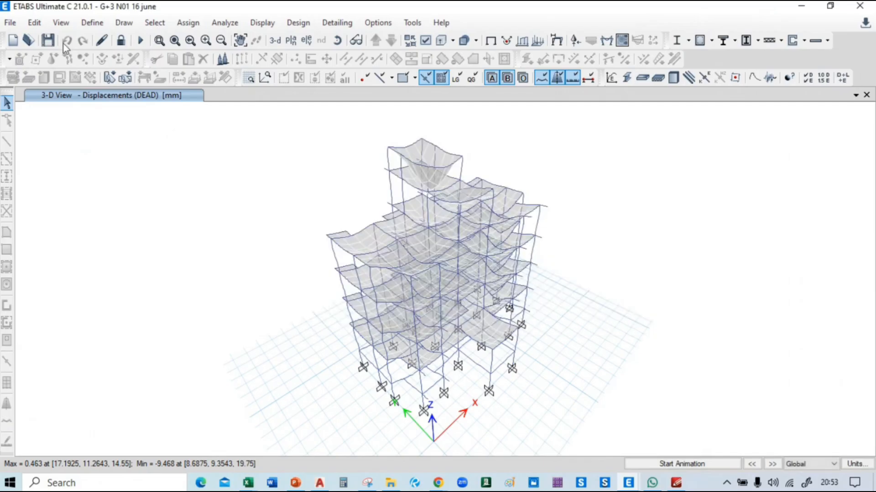
Step: Review the IS1893V response spectrum function definition and close it without changes
left_click(92, 22)
mouse_move(183, 216)
left_click(310, 218)
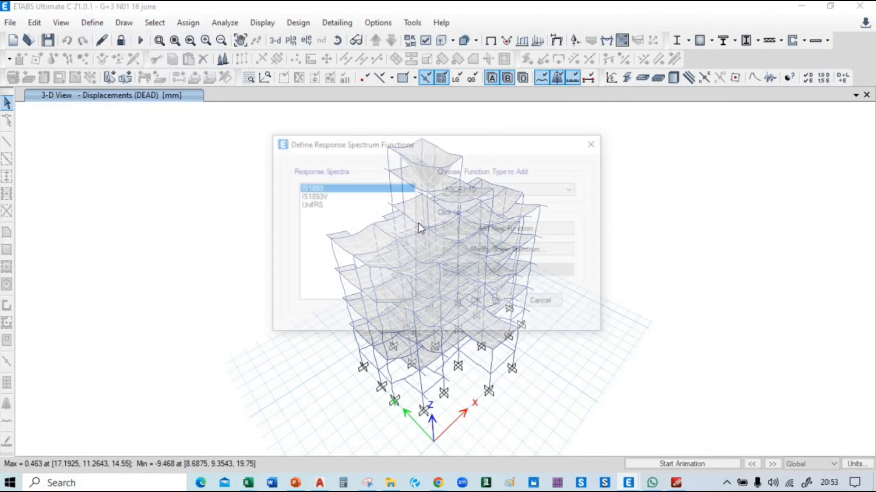
left_click(338, 197)
left_click(506, 252)
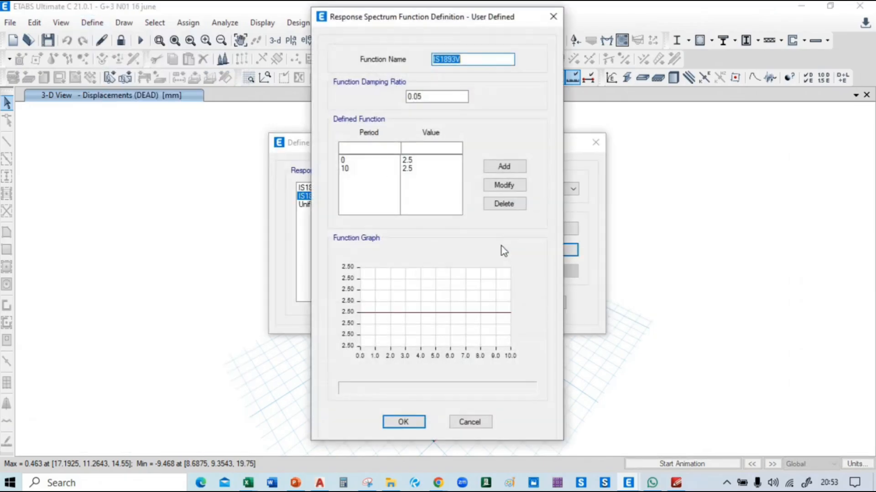
left_click(479, 60)
left_click(482, 420)
left_click(556, 303)
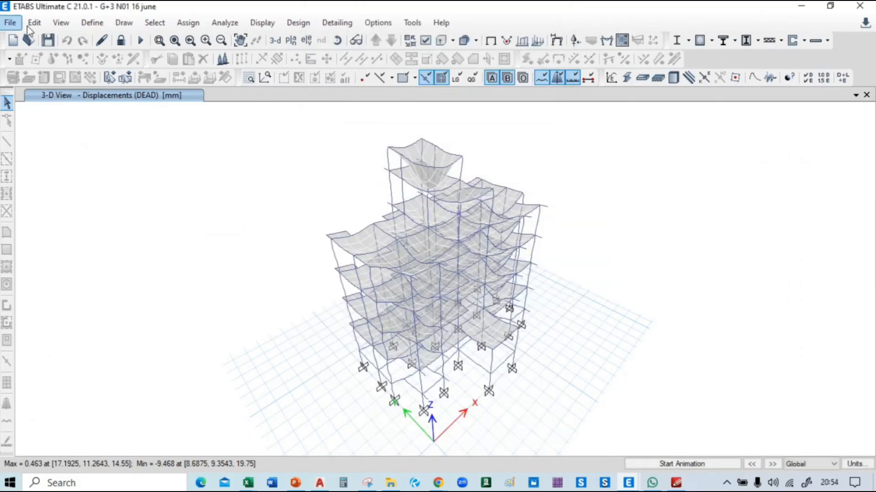
Step: Review the EQZ load case's applied load and scale factor, and close the load case dialogs without changing any values
left_click(92, 22)
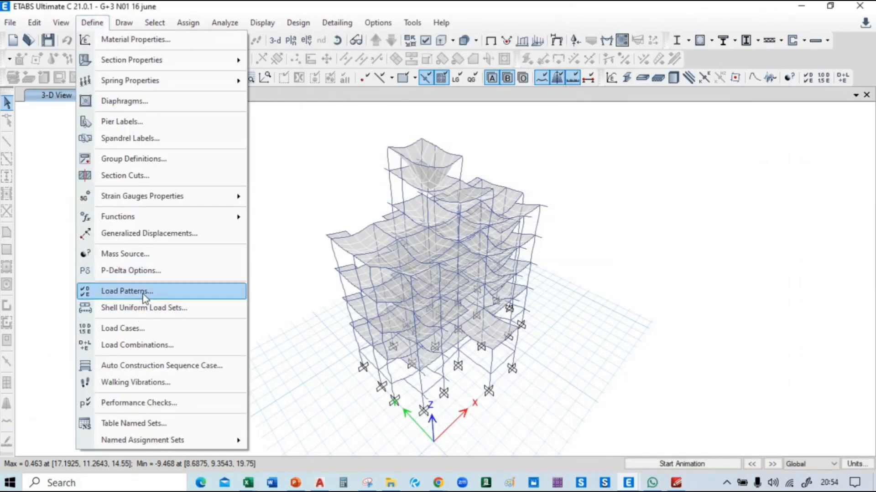
left_click(142, 327)
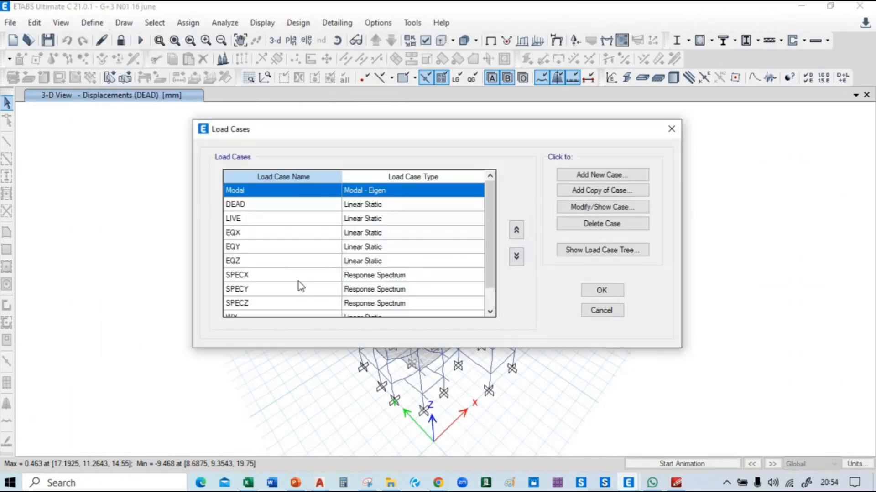
left_click(271, 261)
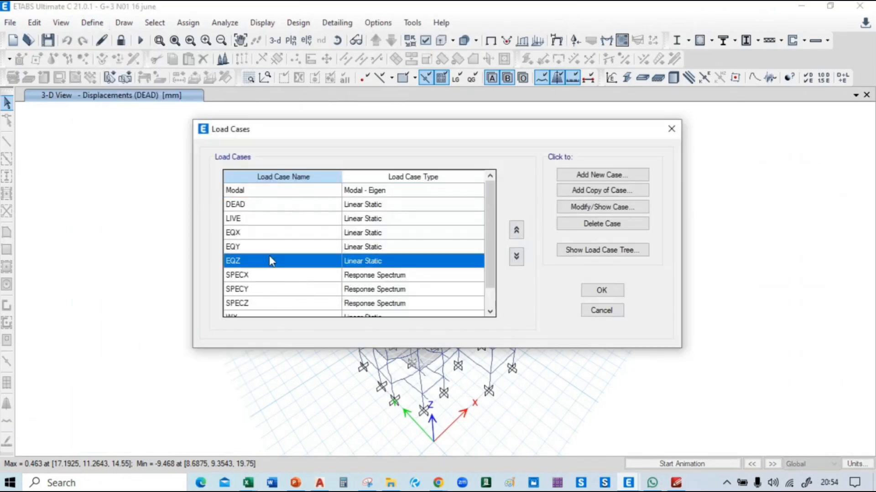
left_click(579, 208)
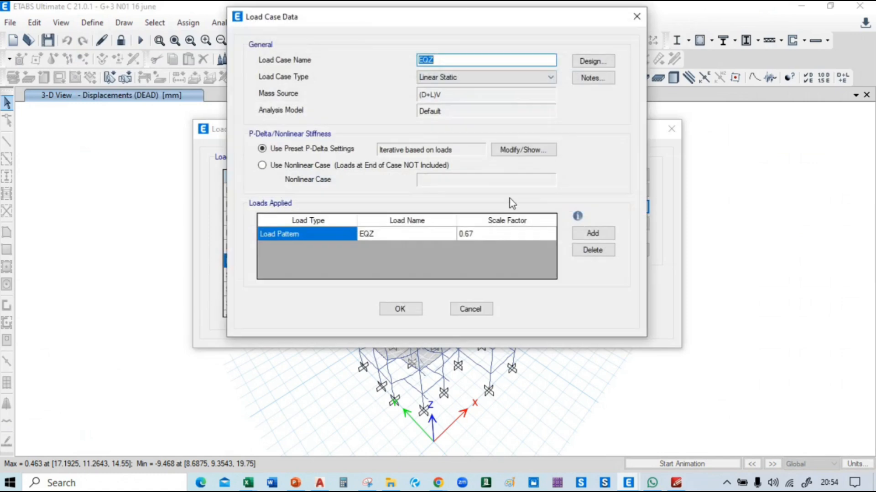
left_click(400, 310)
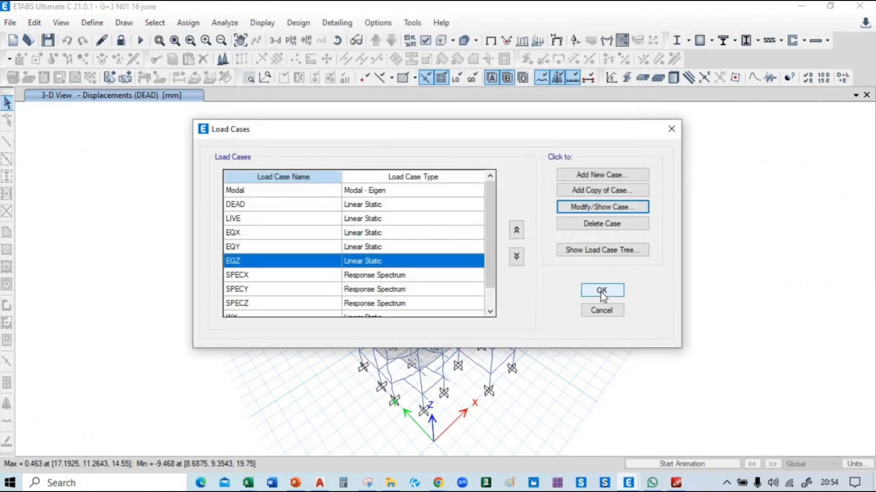
left_click(602, 292)
left_click(528, 287)
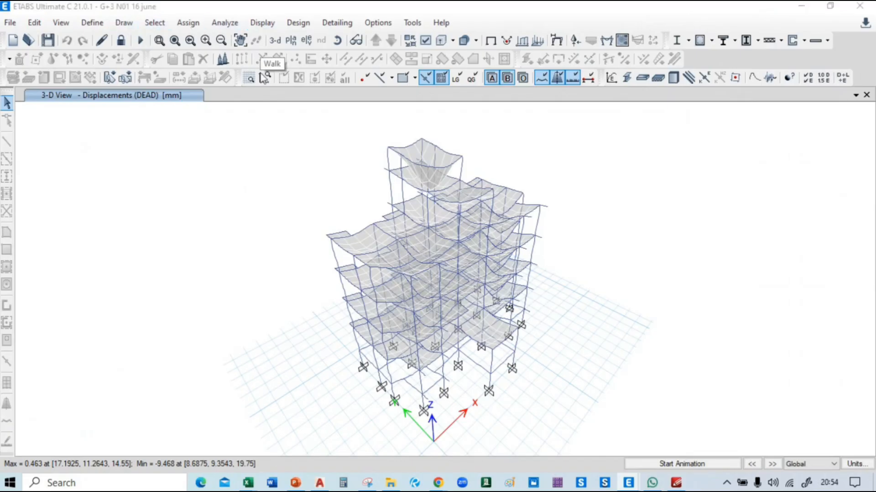
Step: Switch to the Complete Excel N02 workbook and check the SPECZ scale factor formulas in P6 and O6
key("alt+Tab")
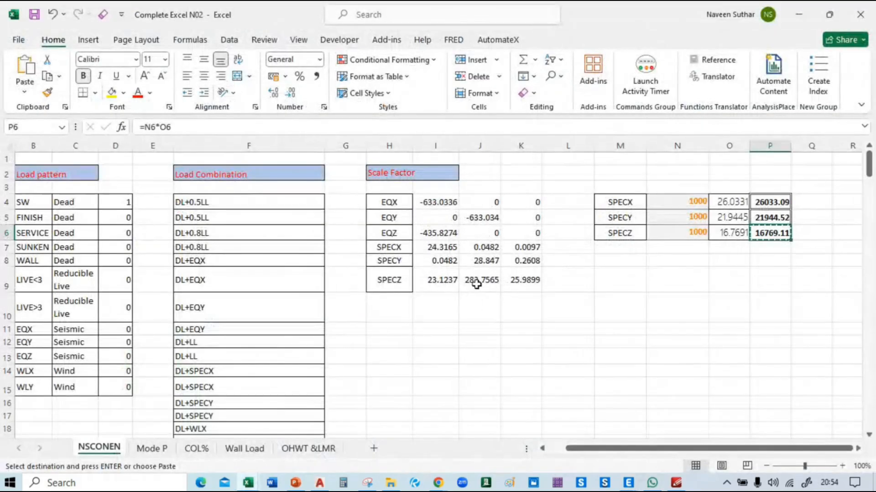
left_click(529, 282)
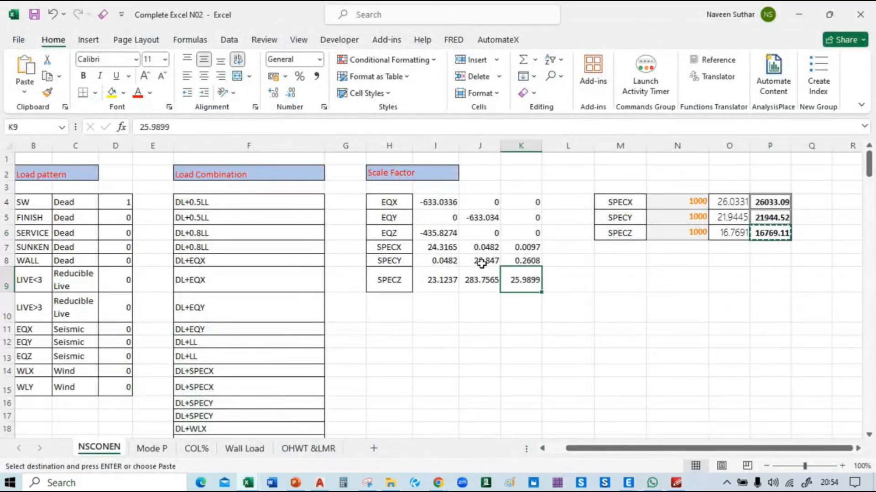
double_click(766, 233)
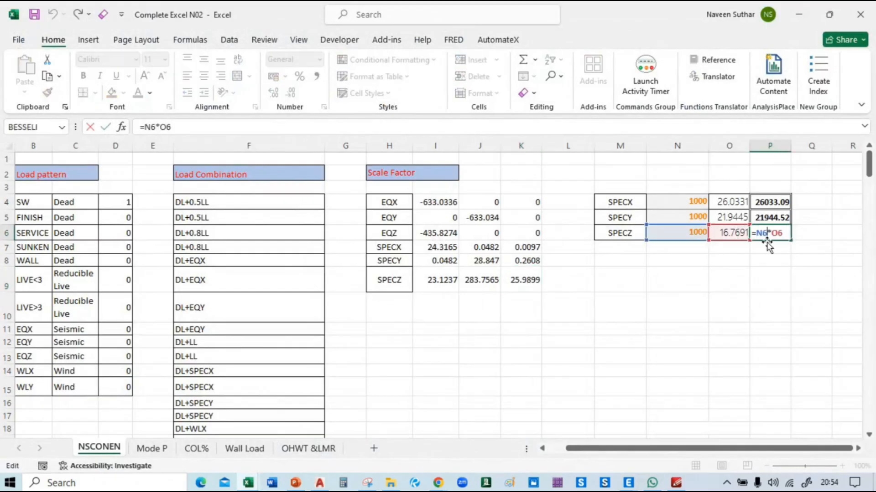
key("Return")
double_click(730, 232)
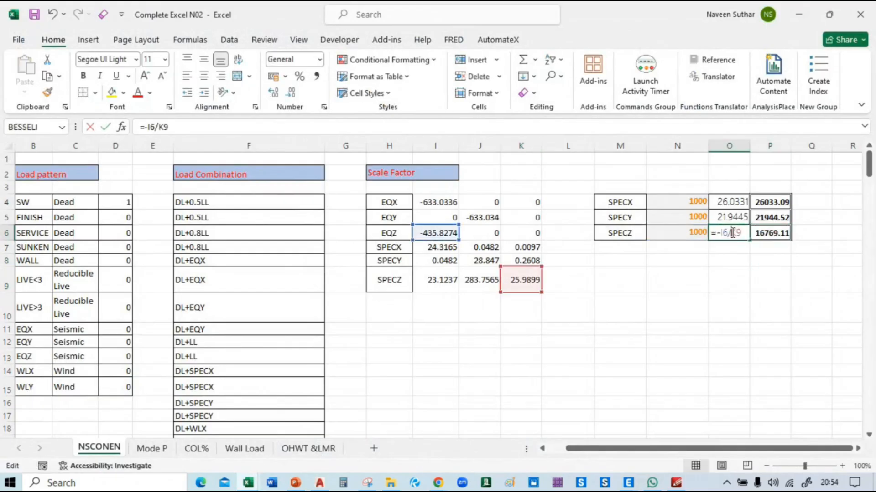
key("Escape")
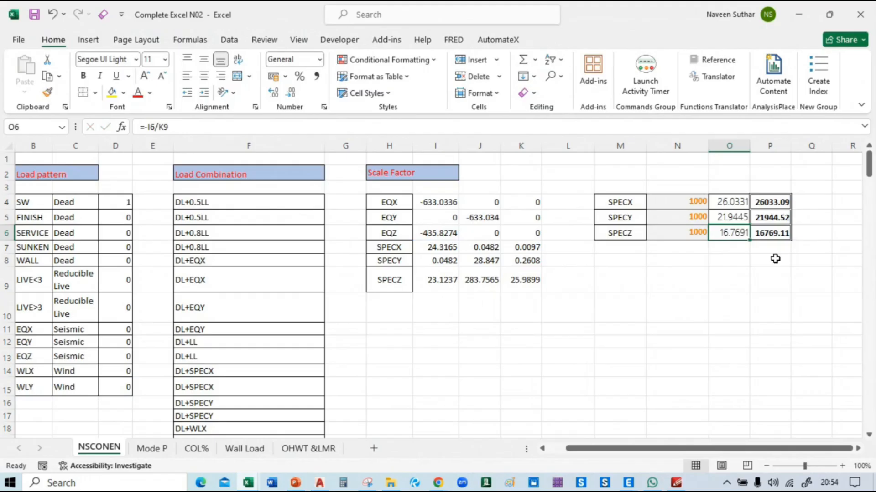
Step: Switch back to ETABS, review the SPECZ response spectrum load case and its scale factor, and close the dialogs without changes
key("alt+Tab")
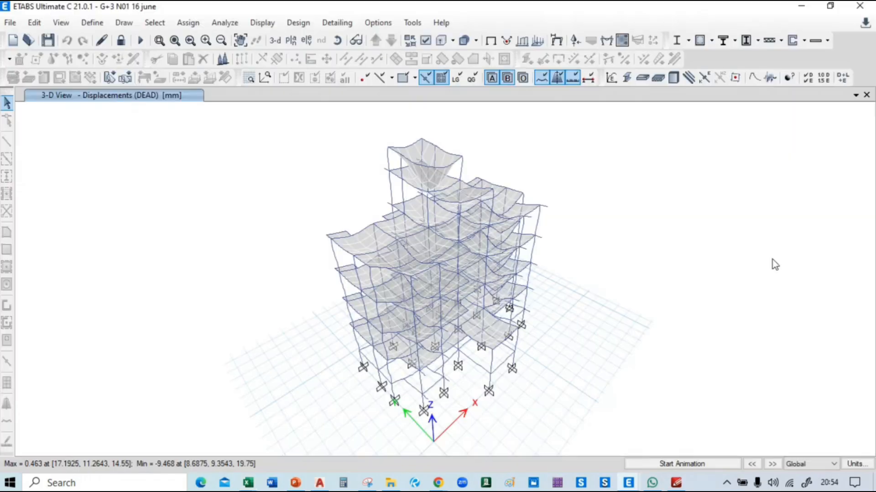
left_click(92, 22)
left_click(177, 331)
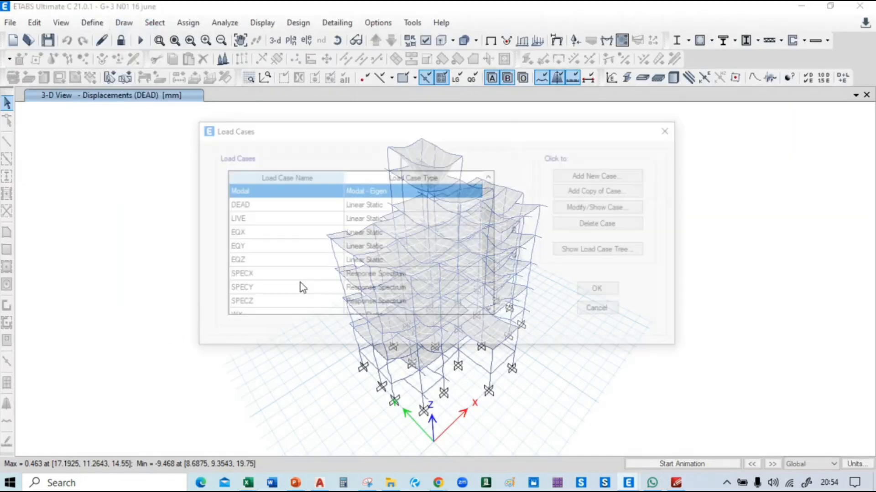
left_click(286, 300)
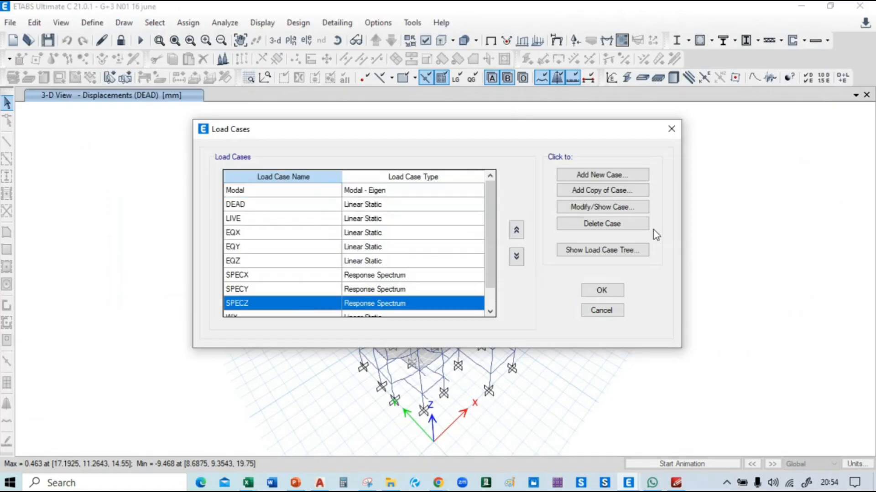
left_click(613, 208)
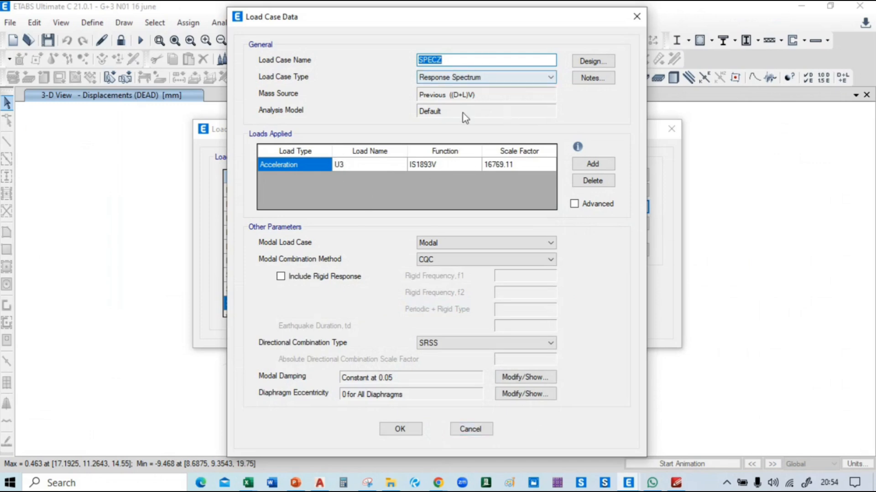
left_click(477, 431)
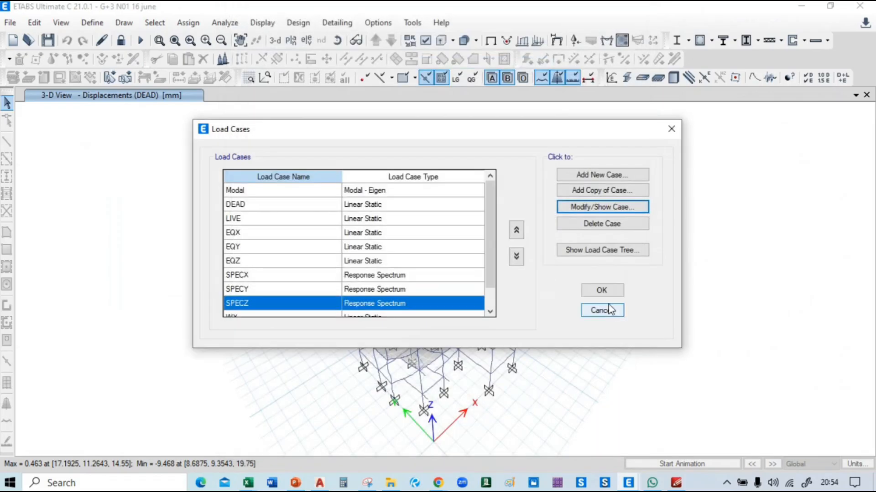
left_click(602, 310)
Step: Review the (D+L)V mass source definition and close it without changes
left_click(93, 22)
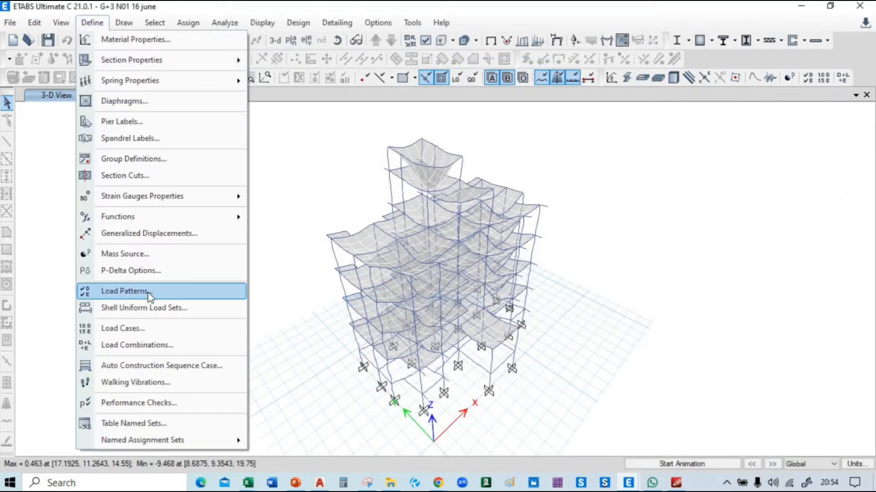
left_click(125, 254)
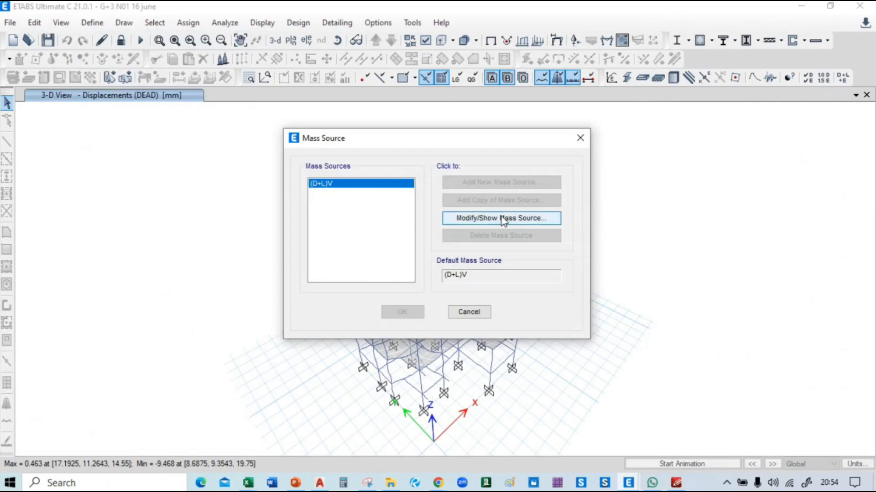
left_click(502, 219)
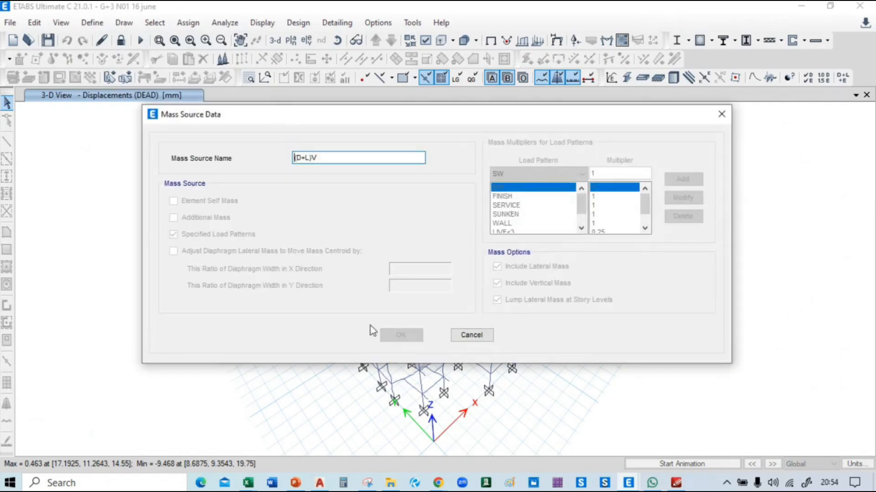
left_click(472, 334)
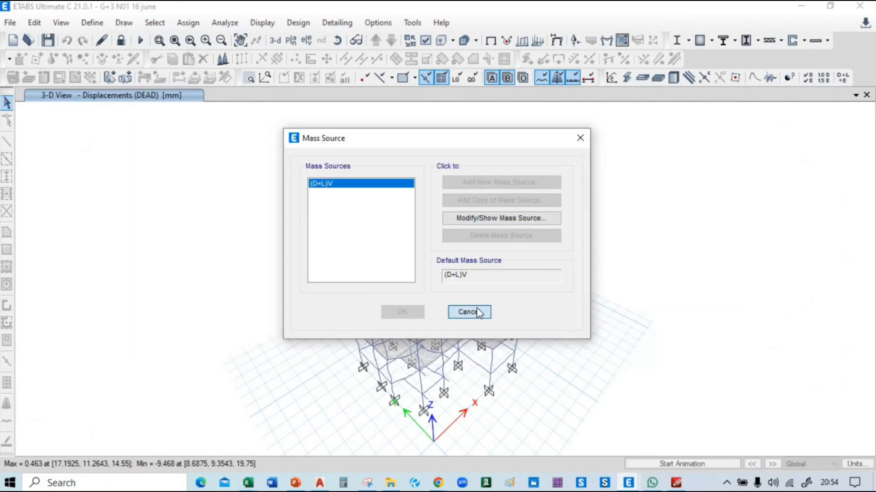
left_click(473, 312)
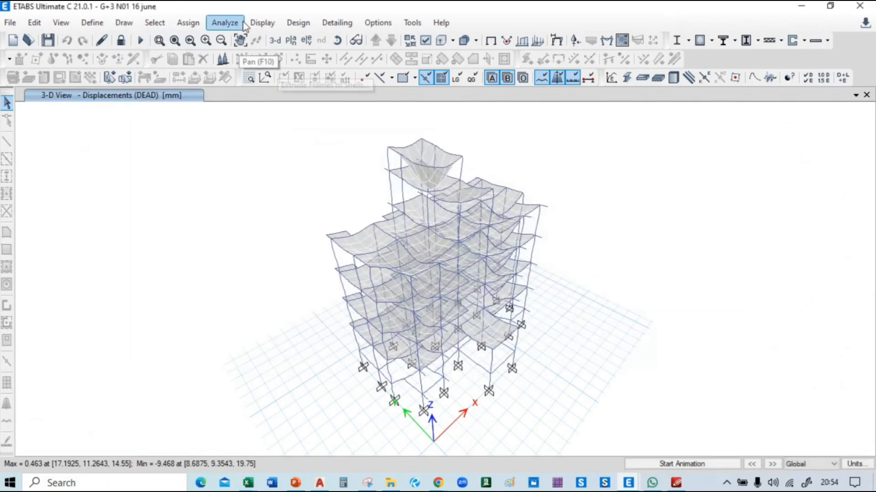
Step: Display the Base Reactions table, examine the FX, FY and FZ values from EQX to SPECZ, and close the table
left_click(262, 22)
left_click(313, 352)
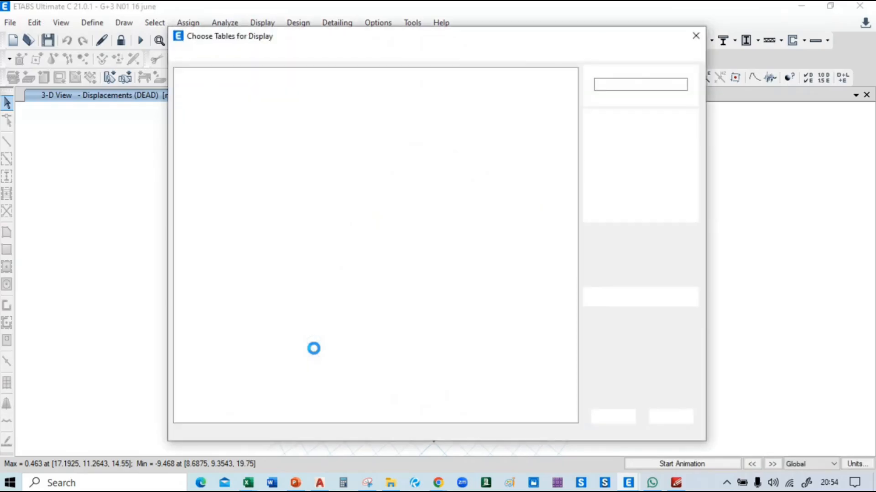
left_click(621, 416)
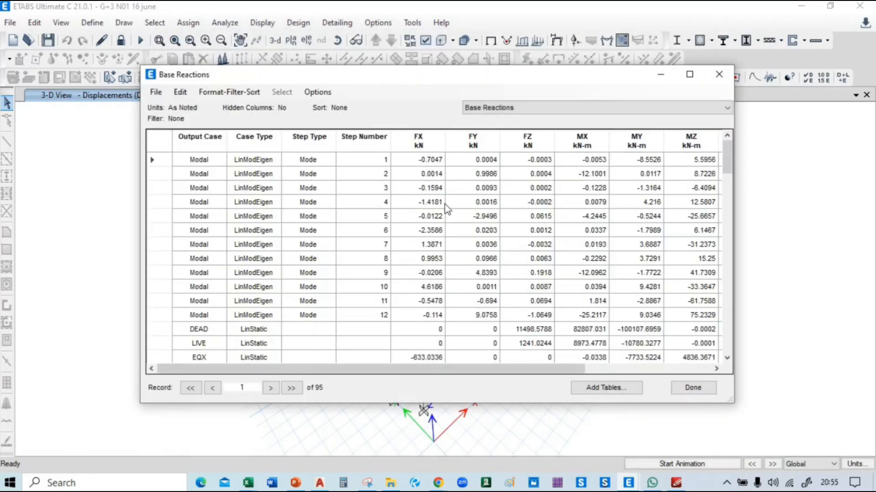
scroll(445, 215, "down", 3)
scroll(444, 218, "down", 1)
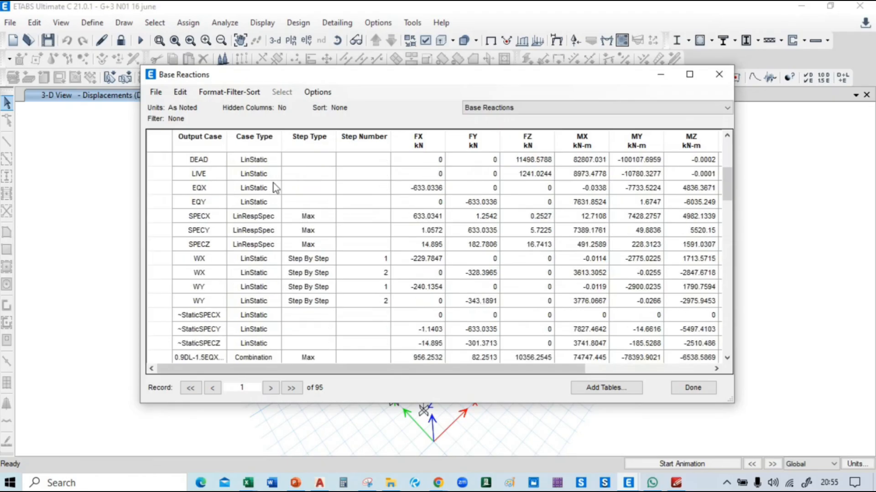
left_click_drag(433, 189, 529, 253)
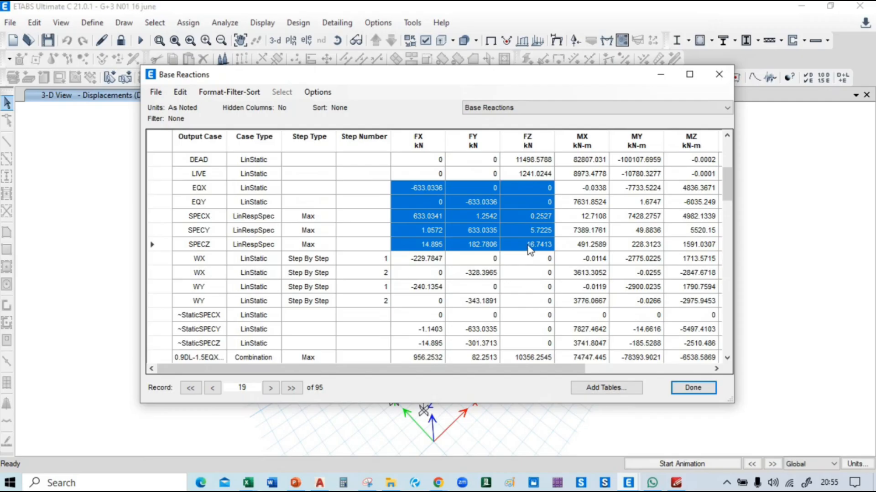
left_click(692, 388)
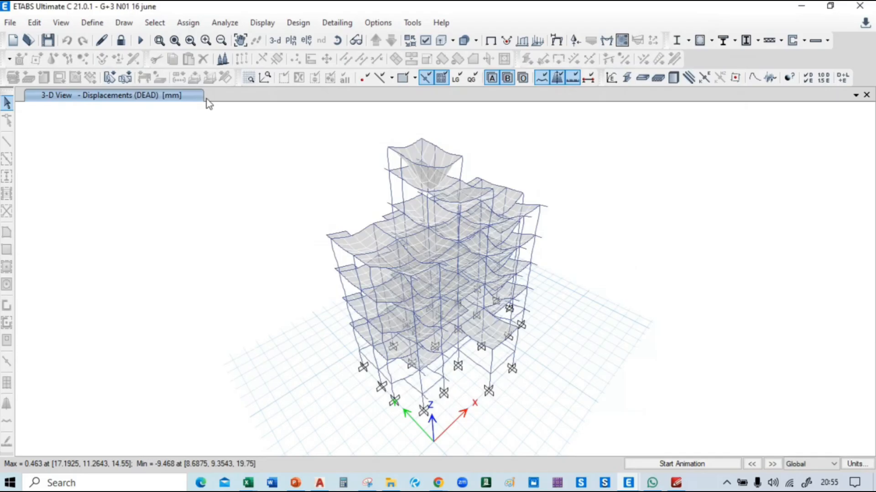
Step: Run the analysis again and redisplay the Base Reactions table
left_click(141, 41)
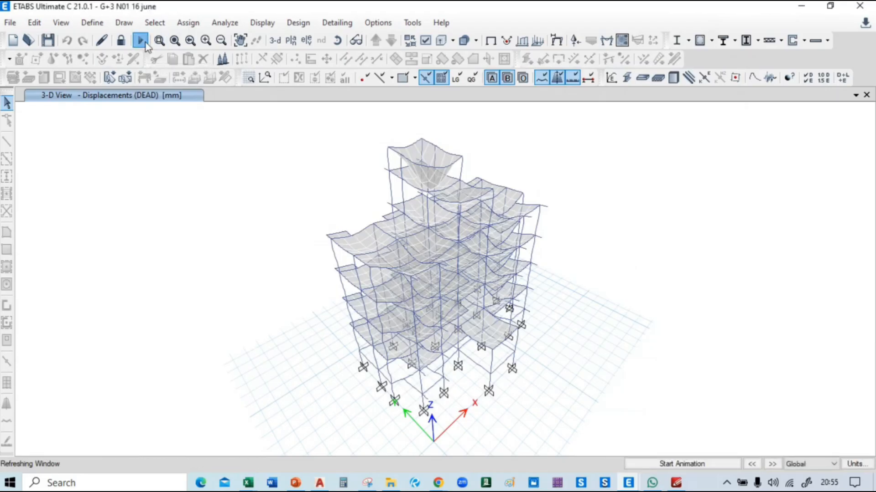
left_click(263, 23)
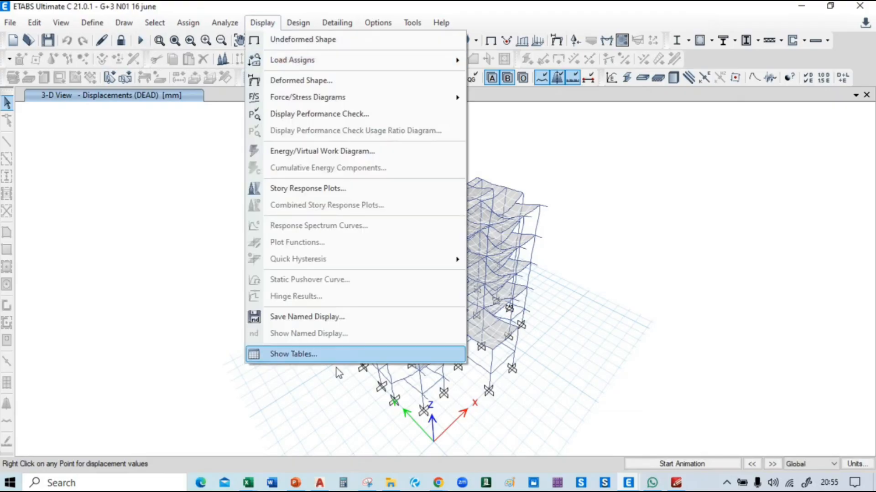
left_click(329, 354)
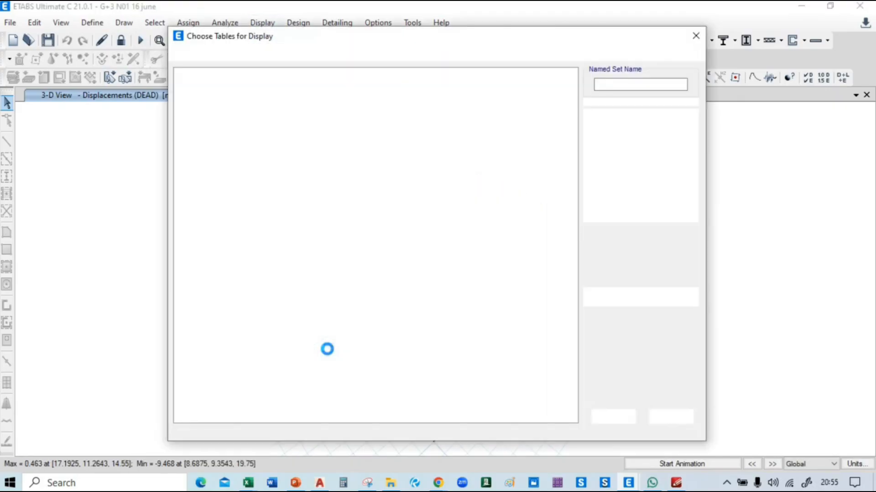
left_click(613, 416)
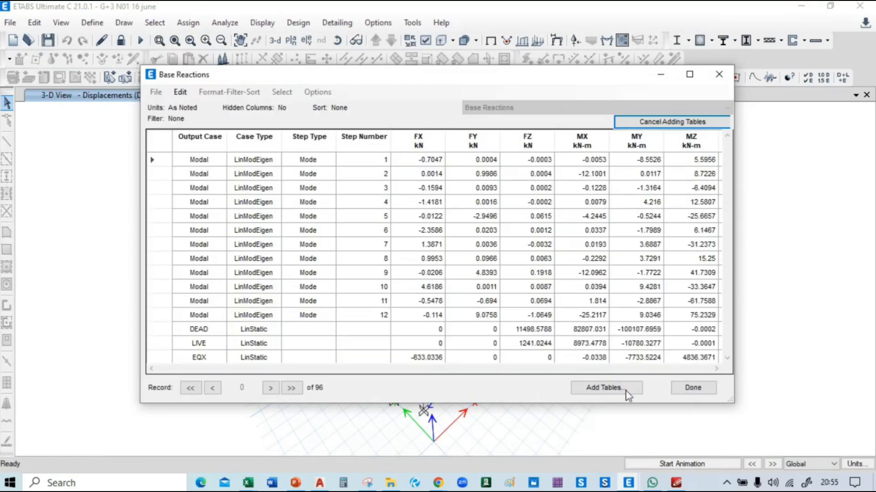
Step: Copy the FX, FY and FZ base reactions of EQX through SPECZ into the Excel Scale Factor table, starting at cell I4
scroll(583, 301, "down", 3)
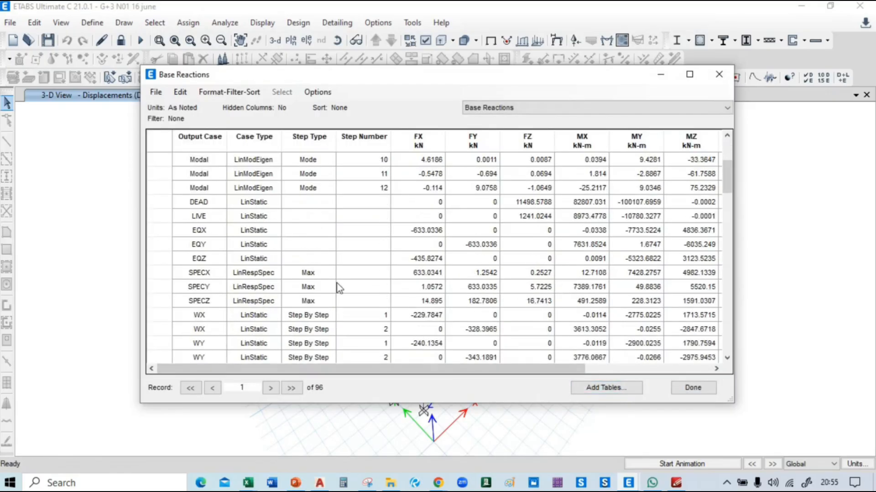
left_click_drag(426, 230, 522, 307)
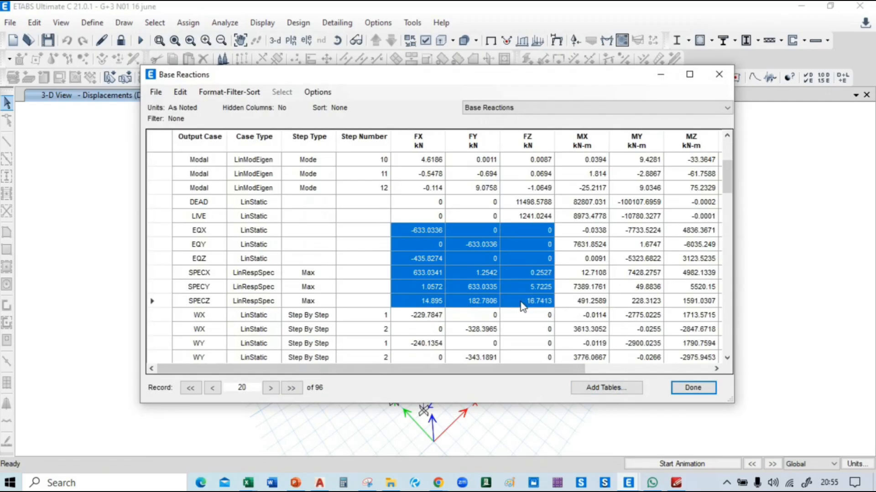
key("alt+Tab")
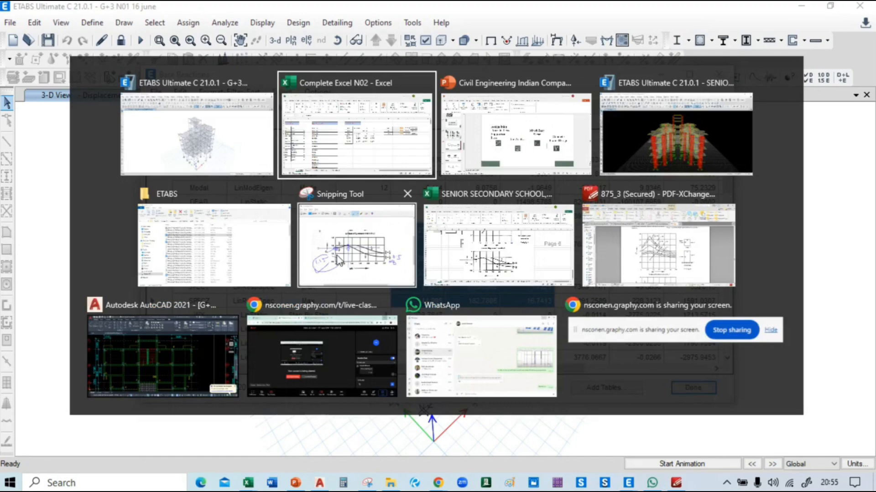
left_click(199, 129)
key("alt+Tab")
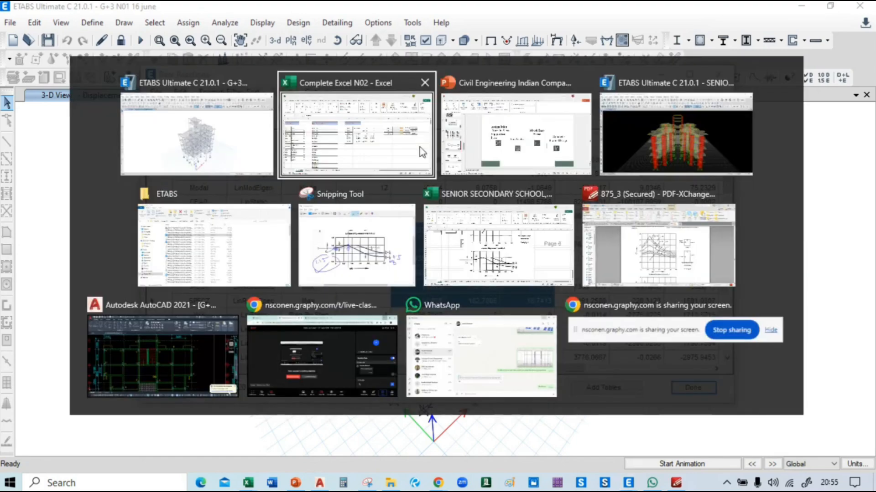
left_click(386, 145)
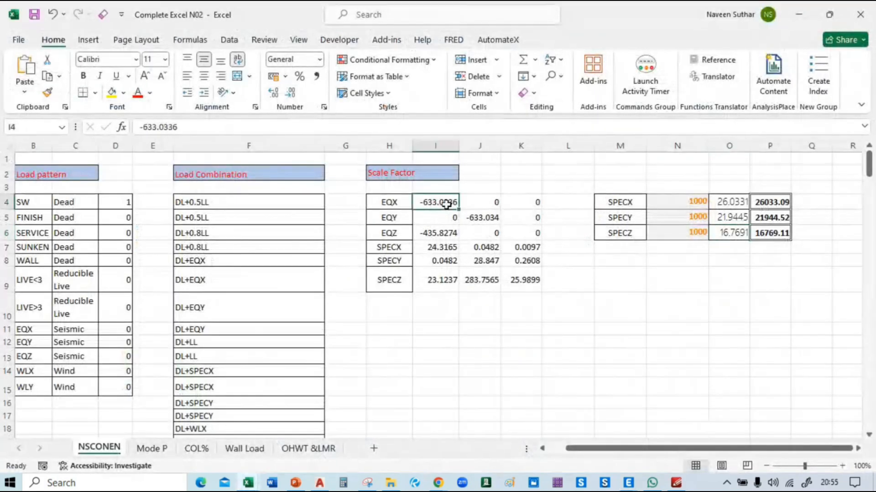
type("-633.0336\t0\t0 0\t-633.034\t0 -435.8274\t0\t0 633.0341\t1.2542\t0.2527 1.0572\t633.0335\t5.7225 14.895\t182.7806\t16.7413")
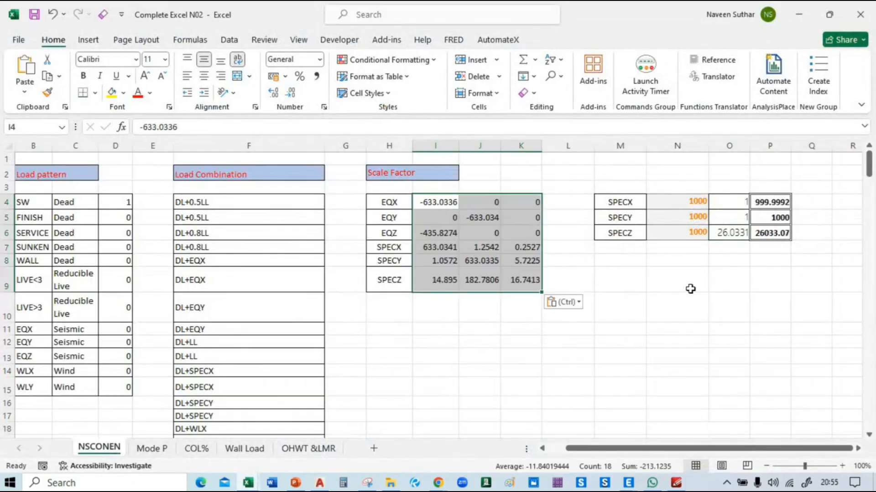
left_click(690, 288)
Step: Check the SPECX, SPECY and SPECZ ratio cells O4 to O6 in the scale factor calculation
left_click(787, 312)
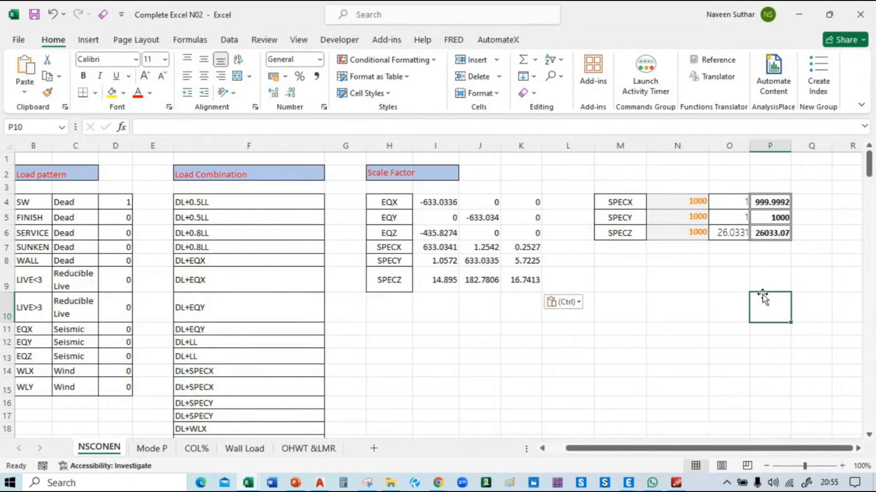
left_click(665, 317)
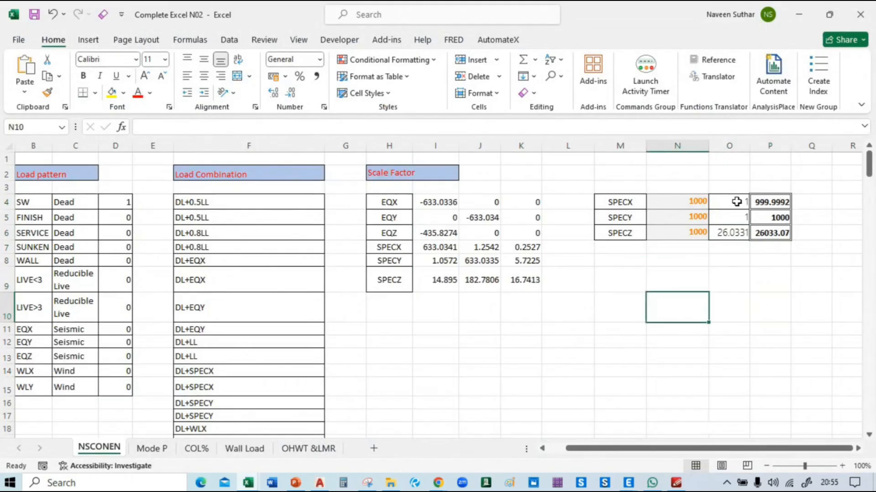
left_click(735, 201)
left_click(735, 218)
left_click(730, 232)
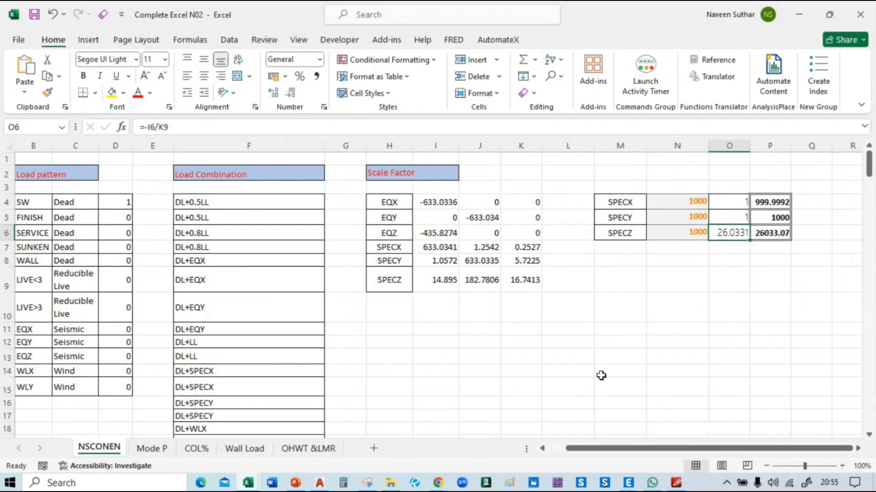
Step: Switch back to ETABS, close the Base Reactions table and copy the scale factor from the SPECZ response spectrum load case
mouse_move(628, 482)
left_click(606, 433)
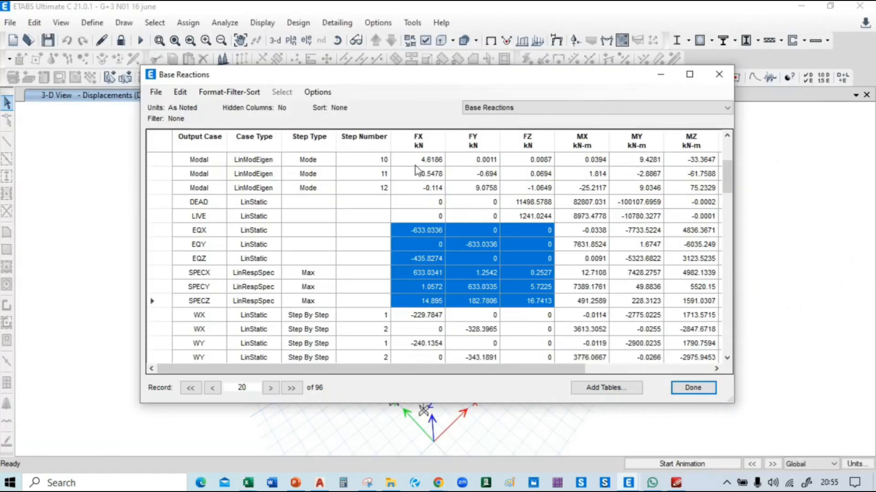
left_click(690, 388)
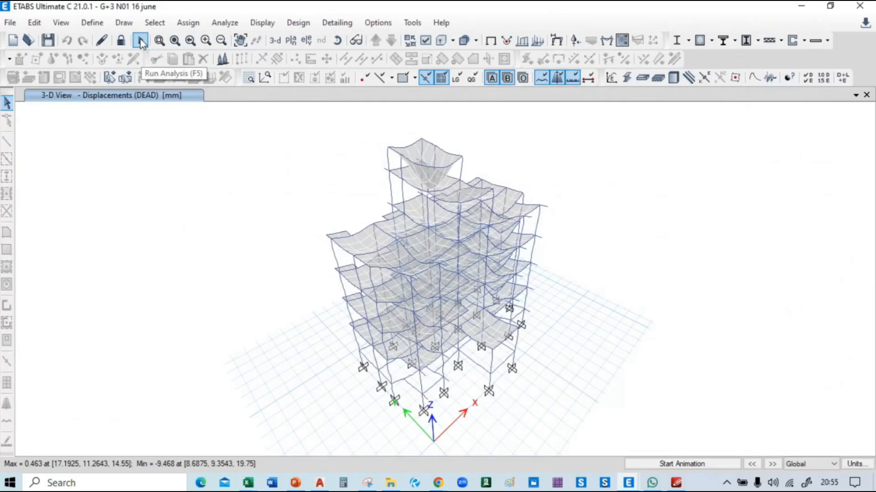
left_click(105, 22)
left_click(145, 326)
left_click(280, 304)
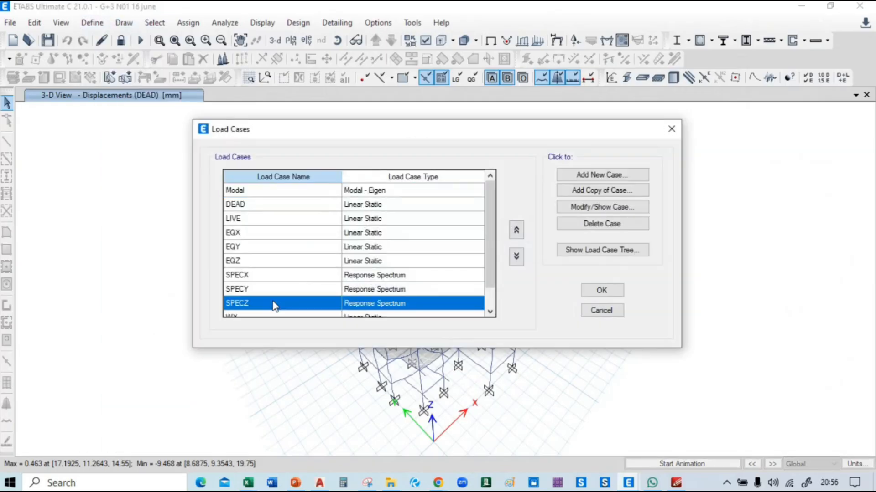
left_click(603, 207)
left_click(513, 166)
key("ctrl+c")
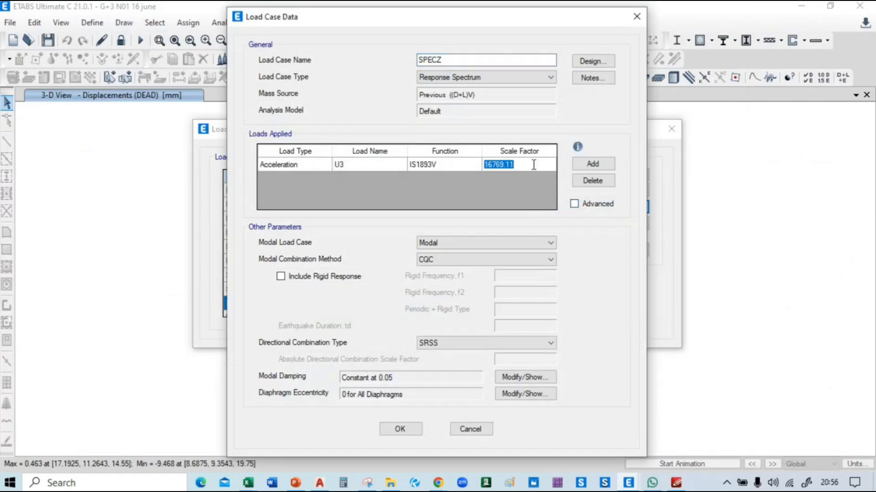
Step: Switch to Excel and replace the SPECZ initial scale factor in cell N6 with 16769.11
key("alt+Tab")
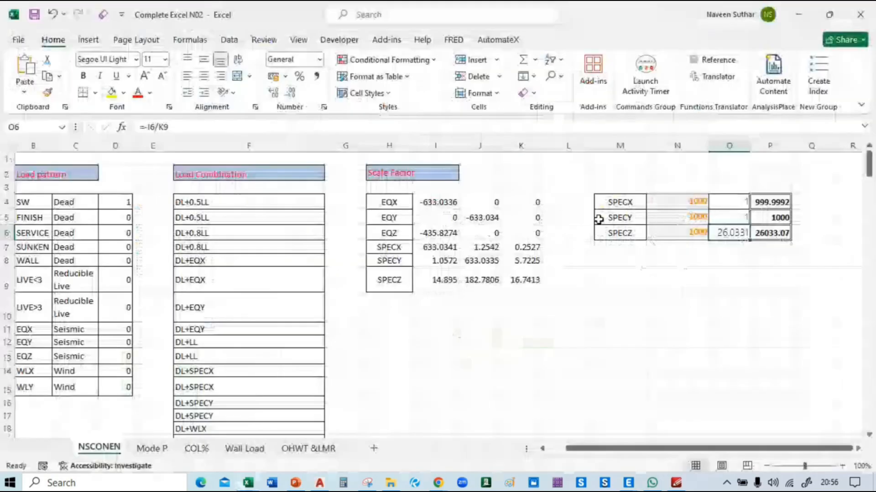
left_click(620, 234)
left_click(689, 234)
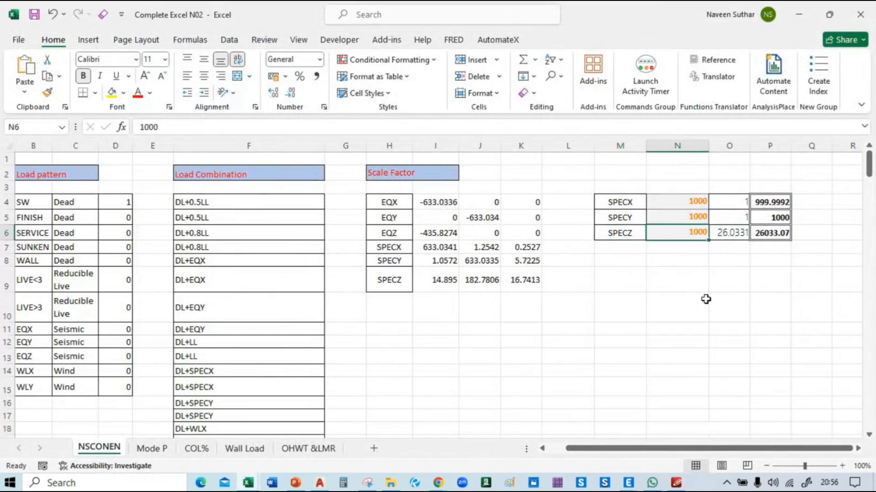
key("ctrl+v")
left_click(716, 317)
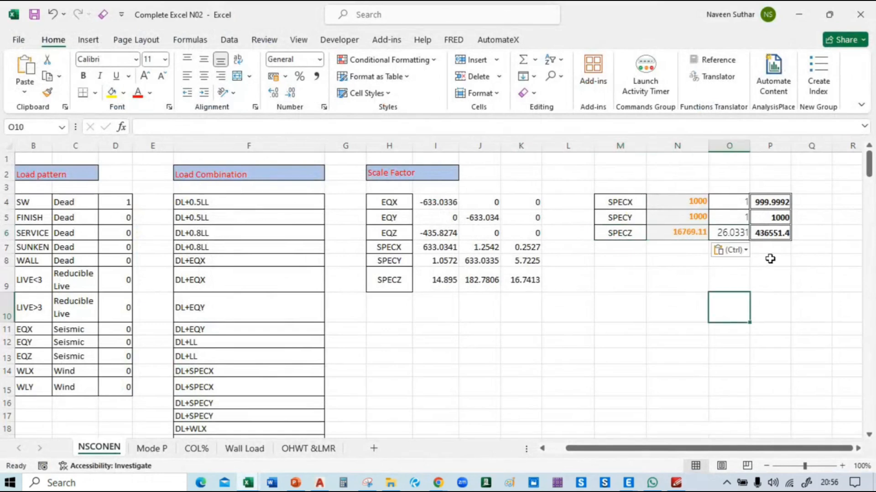
Step: Examine the SPECZ scale factor values and the formulas in cells O5, O6 and P6, leaving them as they are
left_click(675, 232)
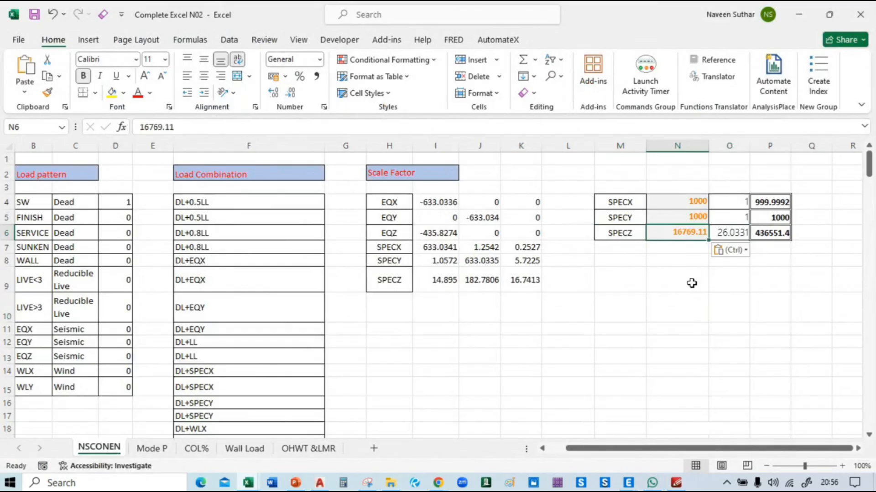
left_click(704, 283)
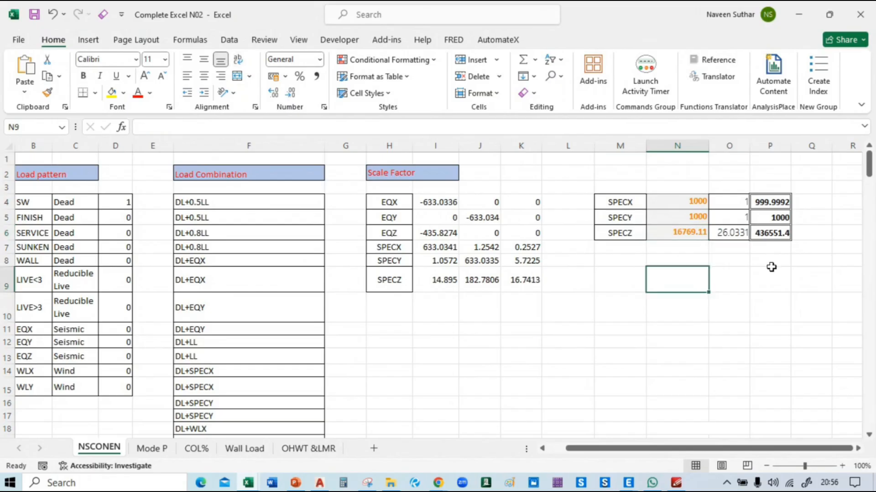
left_click(774, 234)
left_click(730, 232)
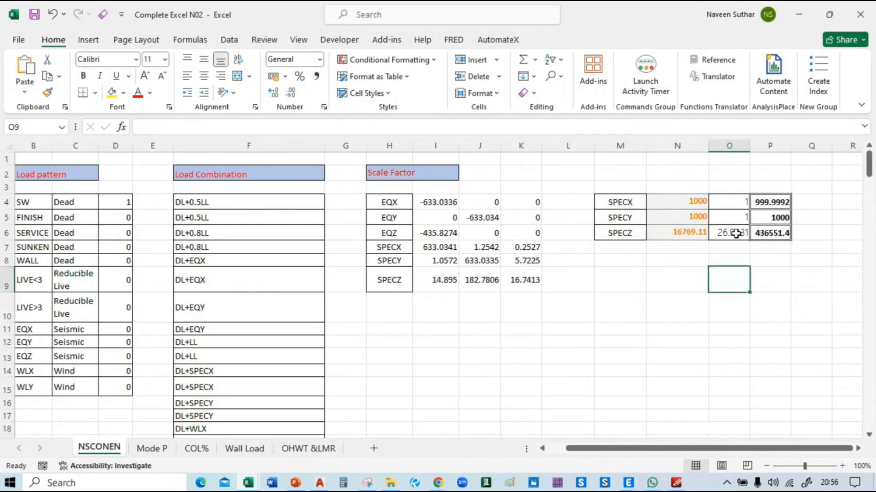
left_click(688, 232)
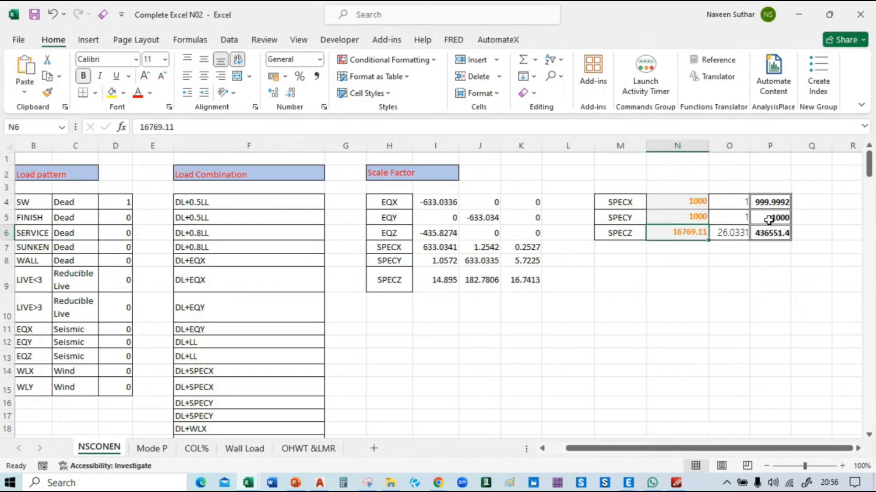
double_click(735, 217)
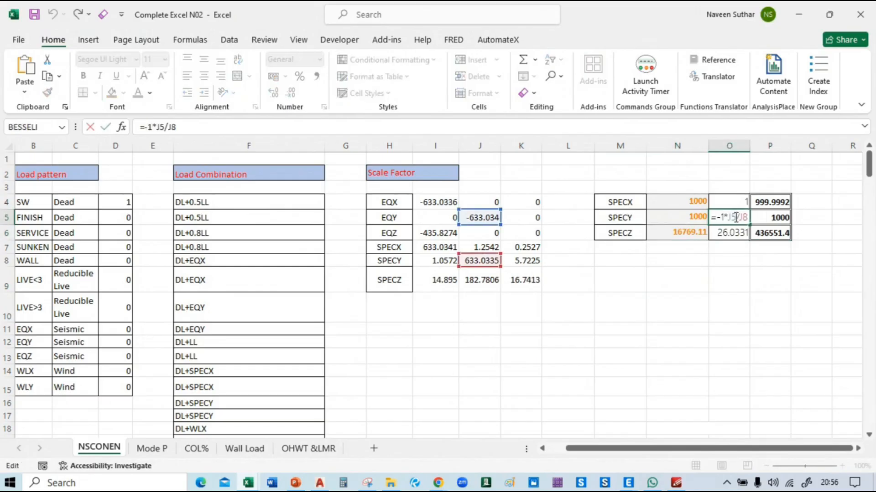
key("Escape")
double_click(770, 233)
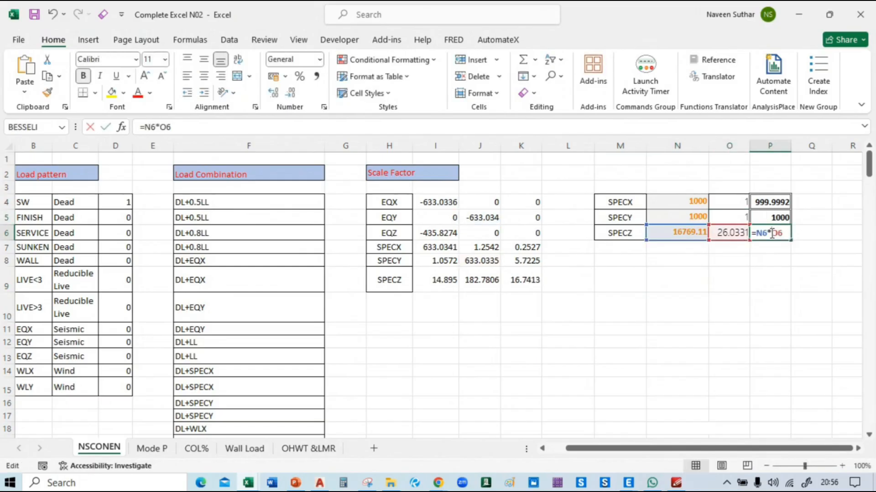
key("Escape")
double_click(735, 233)
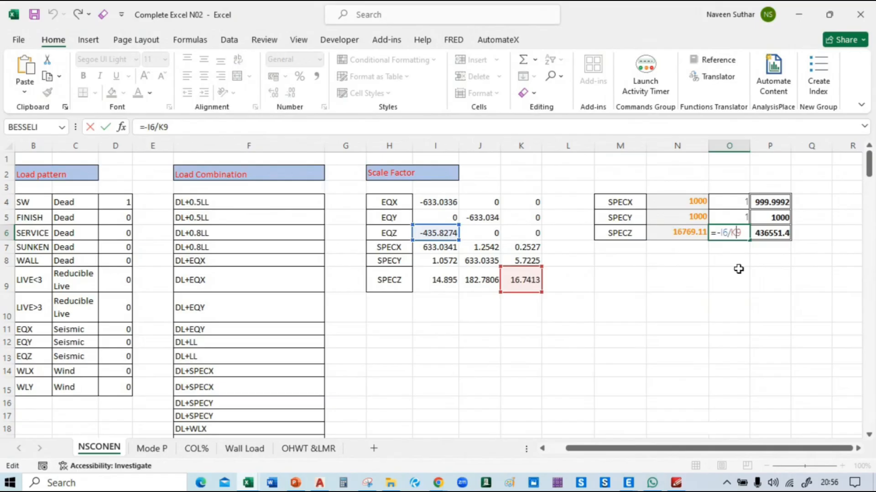
key("Escape")
left_click(698, 237)
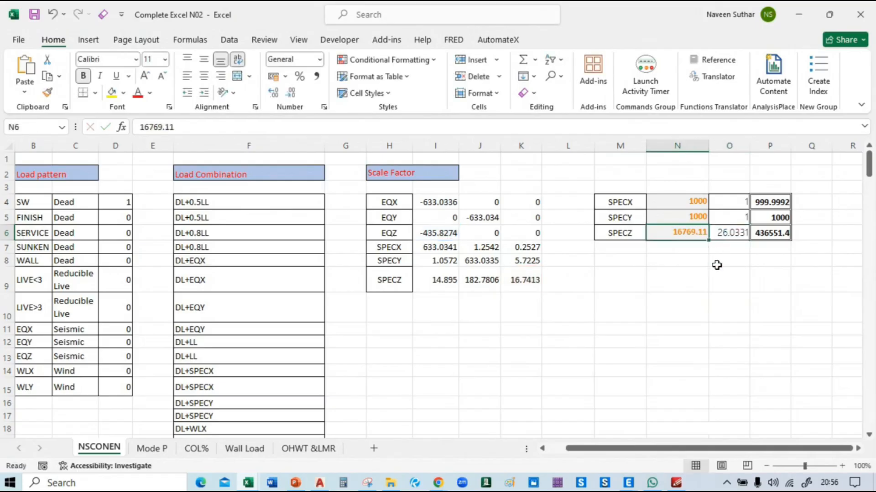
Step: Copy the new SPECZ scale factor from cell P6, switch to ETABS, set the SPECZ scale factor to 436551.3796 and accept the load cases
left_click(769, 234)
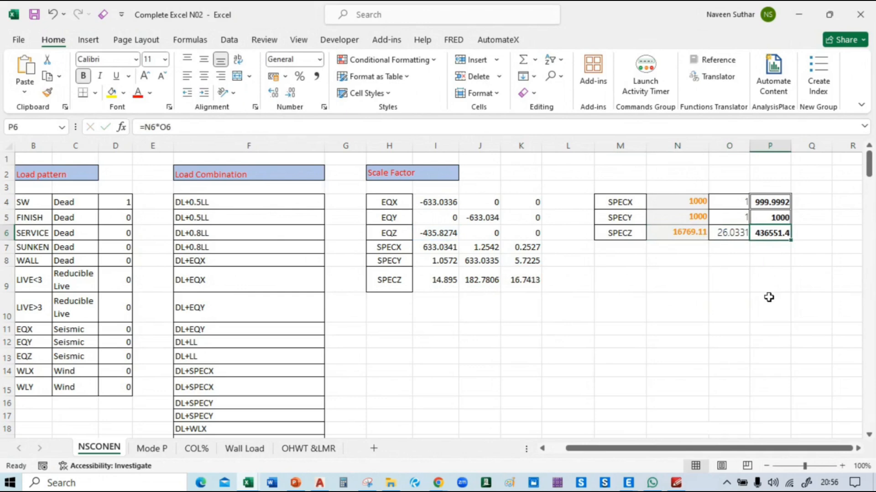
key("ctrl+c")
key("alt+Tab")
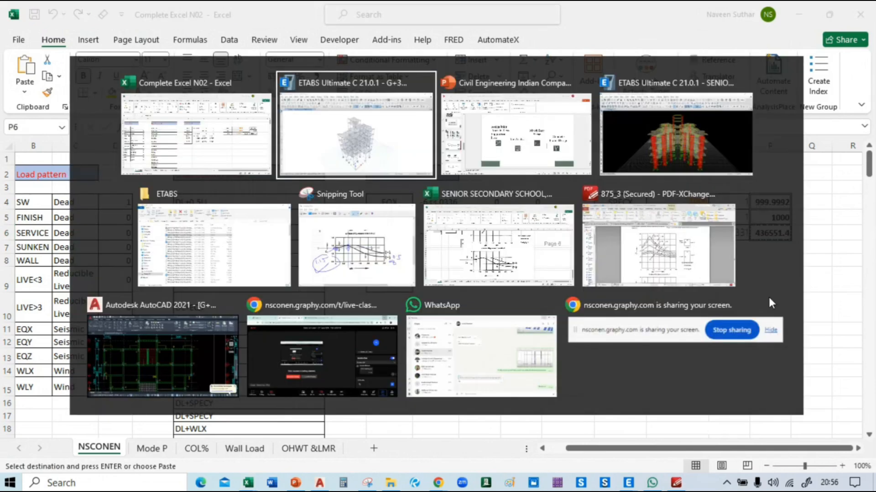
key("ctrl+v")
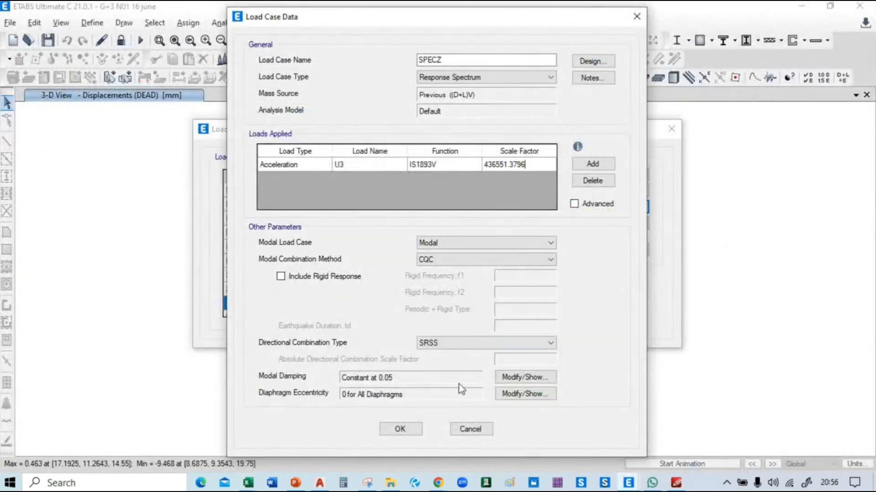
left_click(399, 429)
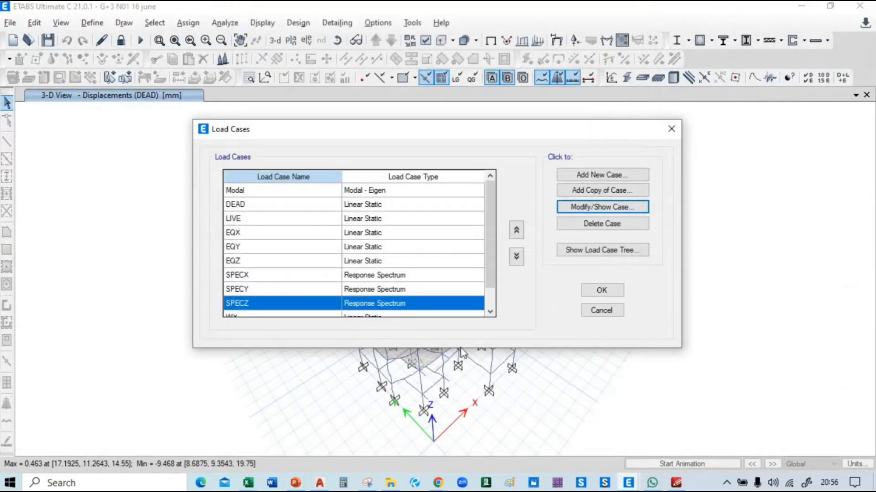
left_click(597, 288)
left_click(531, 288)
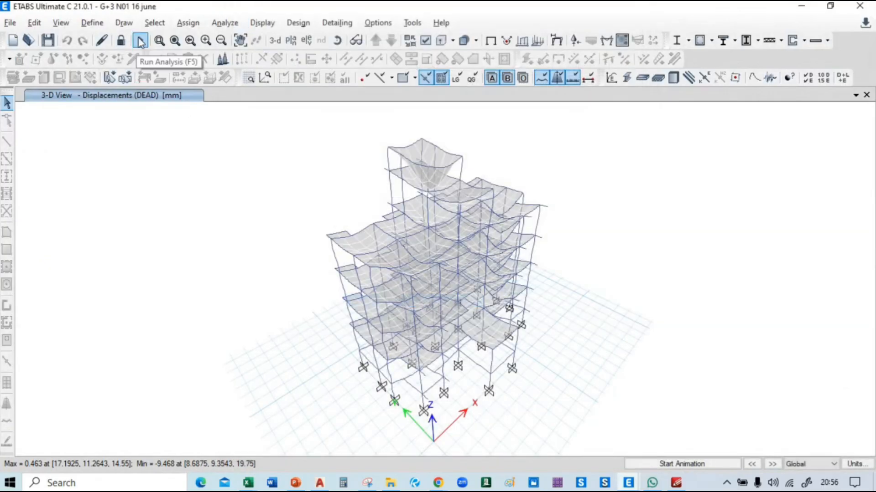
Step: Run the analysis and display the Base Reactions table at the EQX to SPECZ rows
left_click(139, 40)
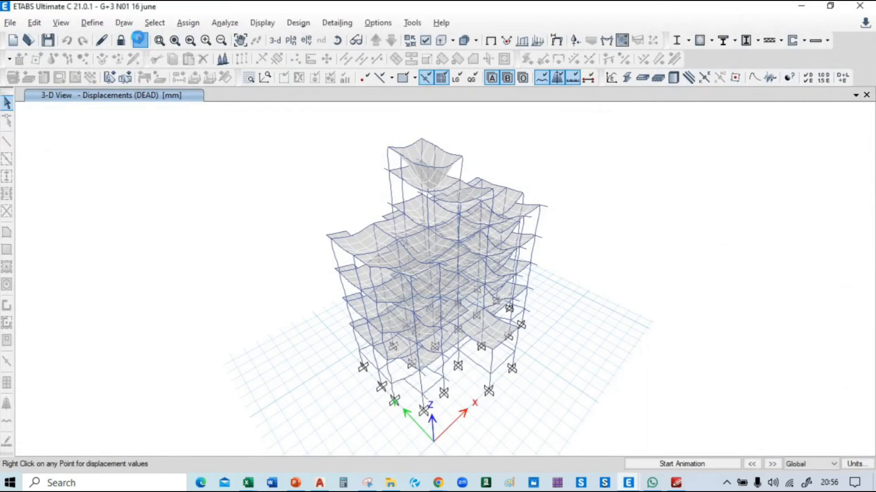
left_click(139, 40)
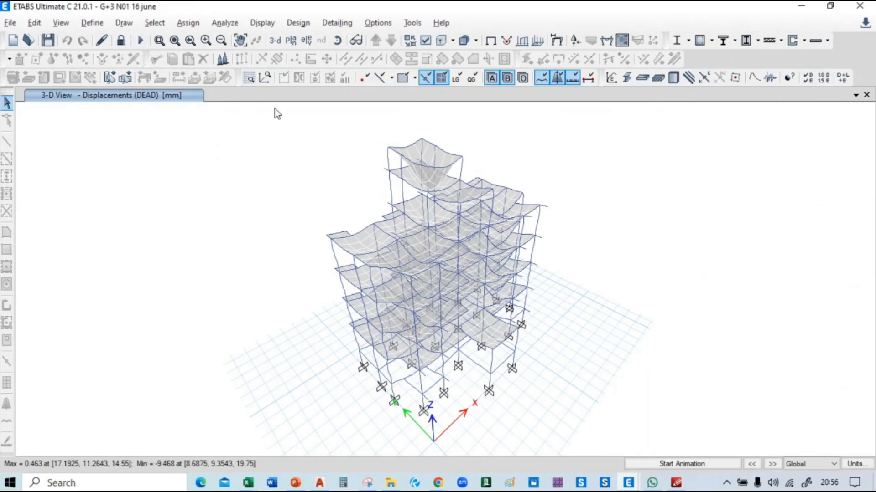
left_click(262, 22)
left_click(310, 352)
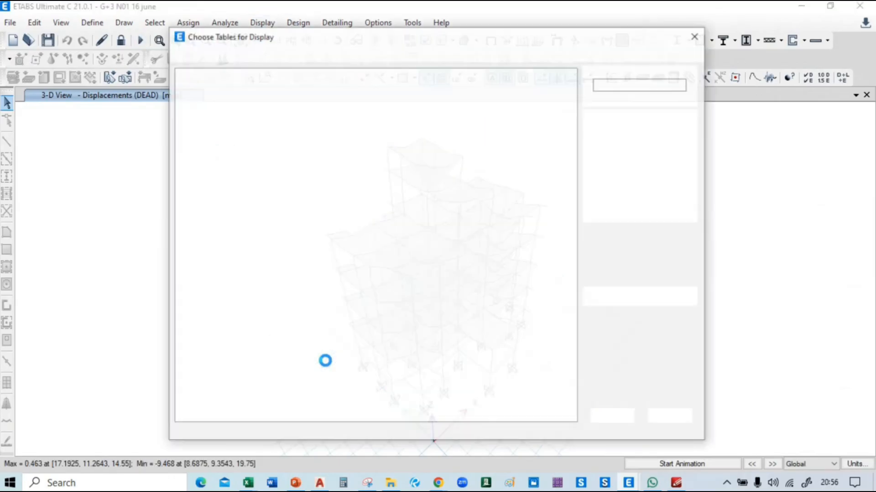
left_click(621, 416)
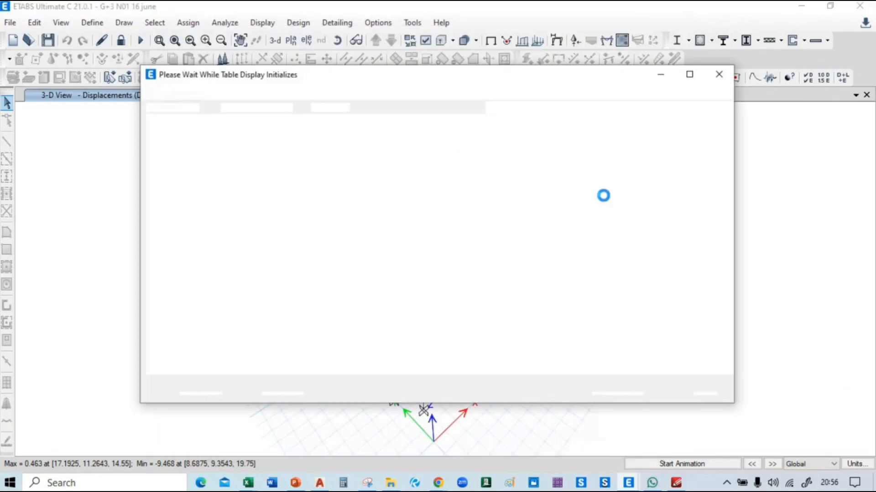
scroll(509, 239, "down", 4)
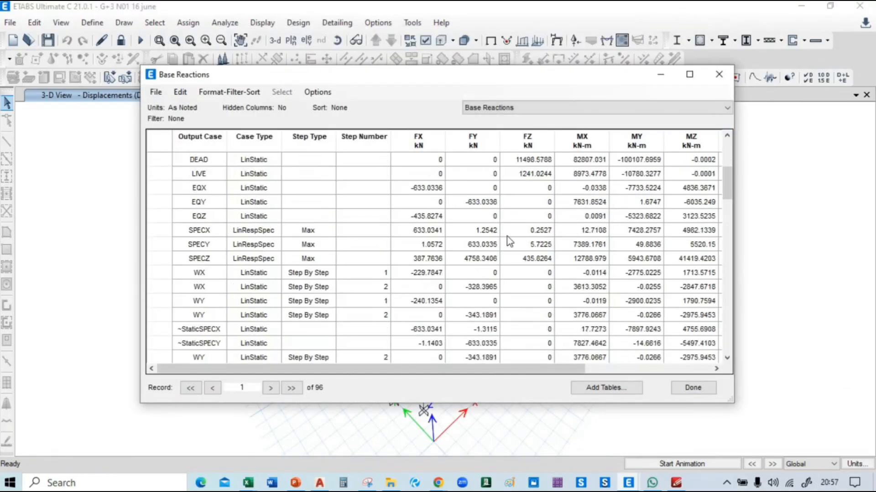
scroll(509, 240, "up", 1)
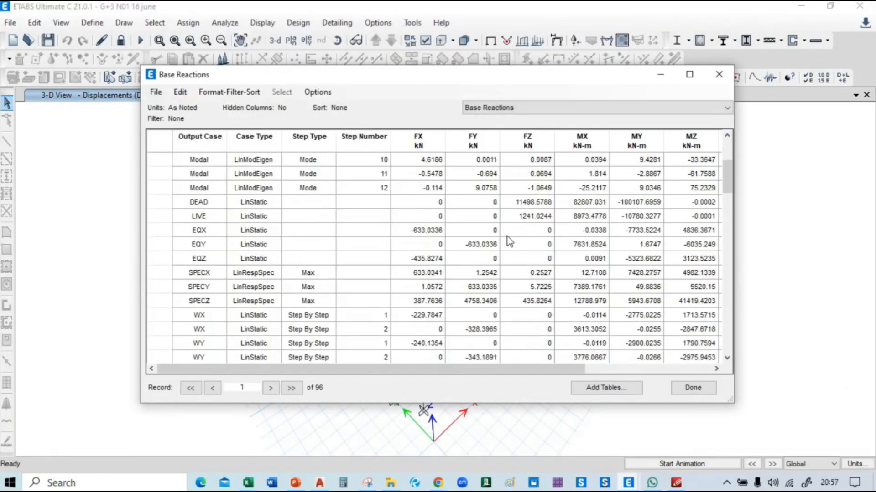
Step: Compare the EQZ base reaction in FX with the SPECZ base reaction in FZ, and close the Base Reactions table
left_click(540, 301)
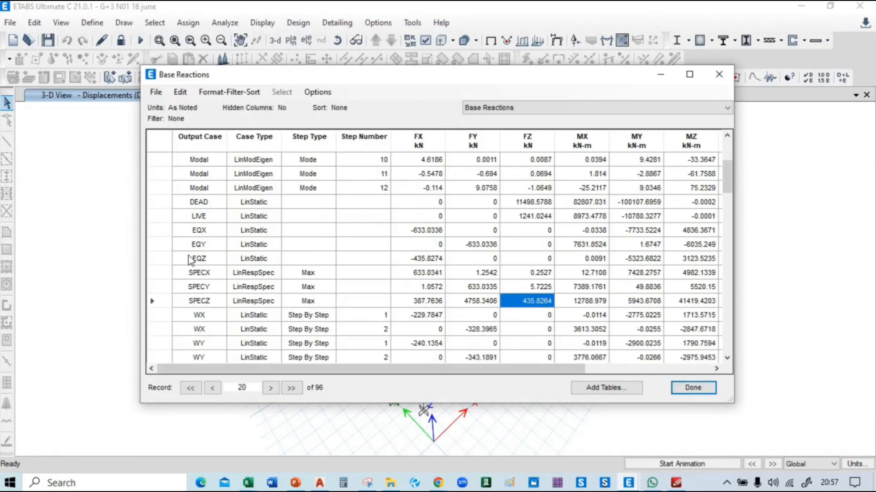
left_click(431, 261)
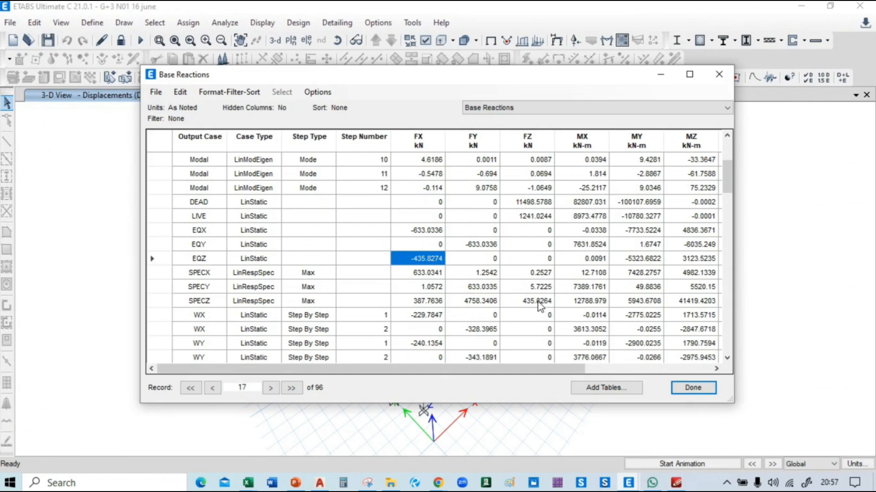
left_click(538, 303)
left_click(411, 259)
left_click(534, 303)
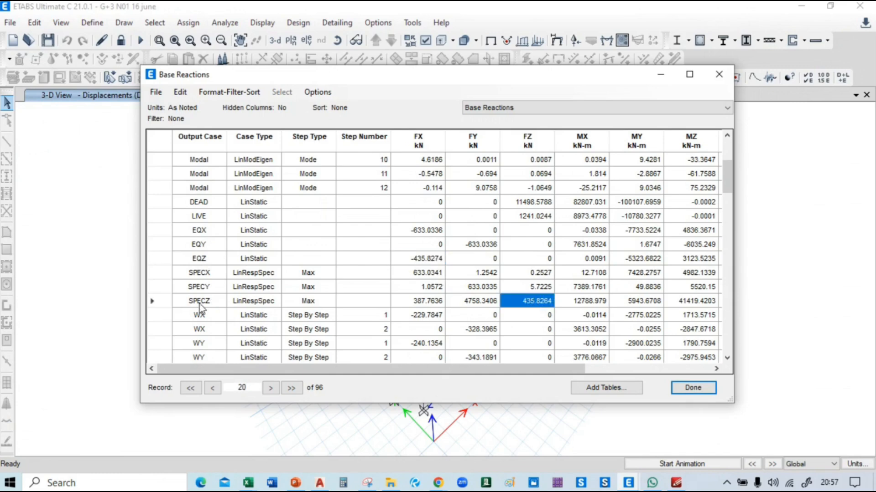
left_click(420, 263)
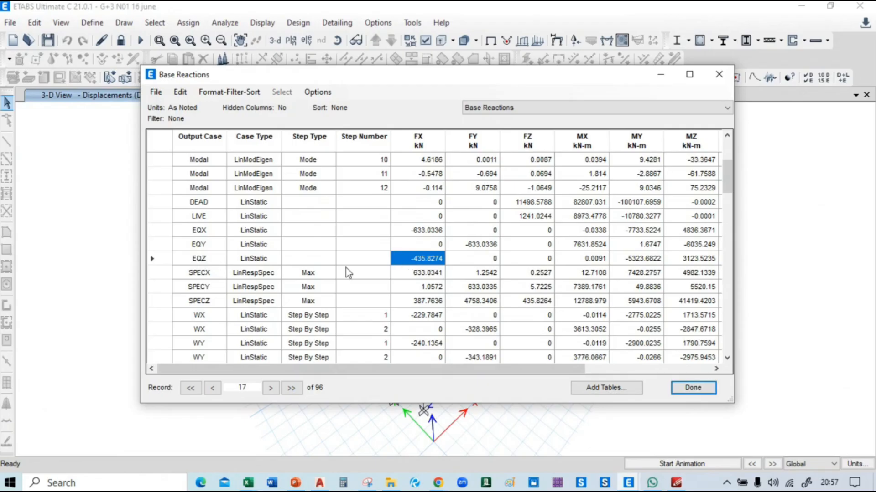
left_click(208, 302)
left_click(693, 388)
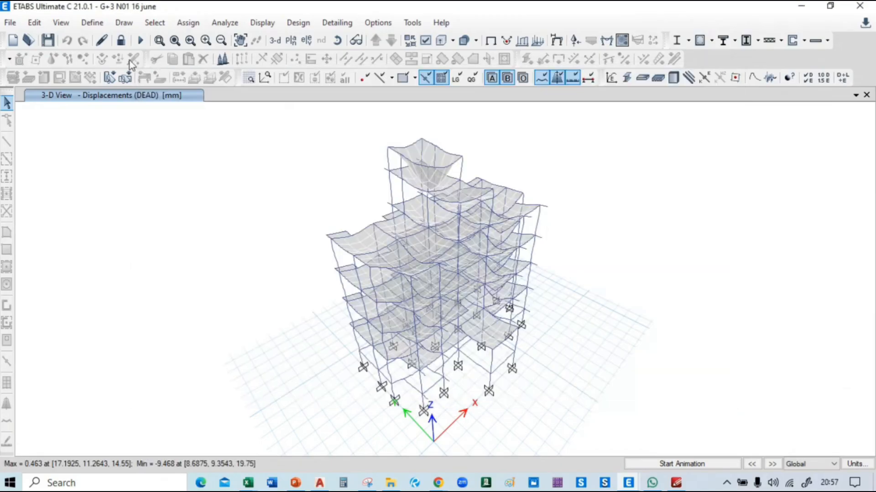
Step: Review the list of defined load combinations from start to end and close it
left_click(92, 22)
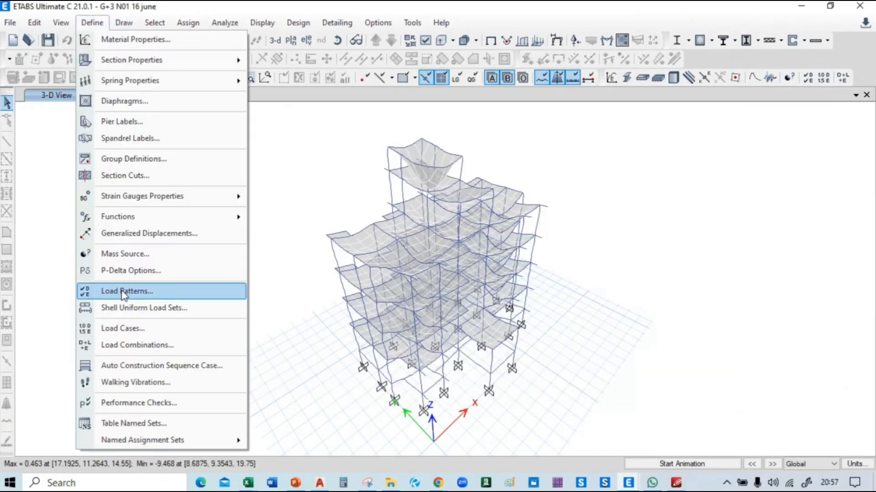
left_click(137, 345)
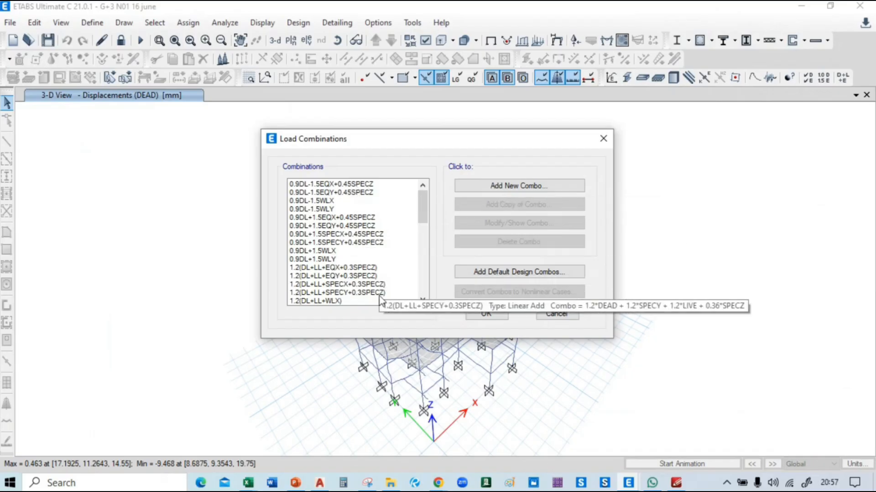
scroll(375, 293, "down", 1)
scroll(365, 290, "down", 10)
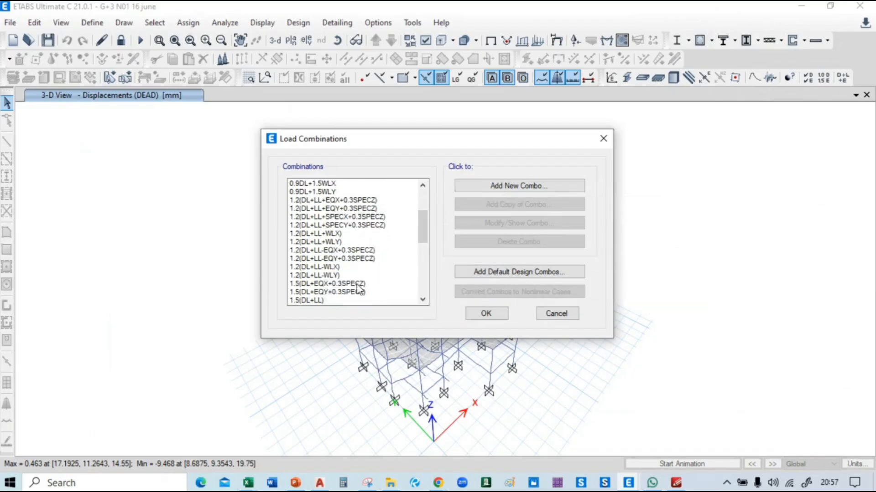
scroll(357, 286, "up", 10)
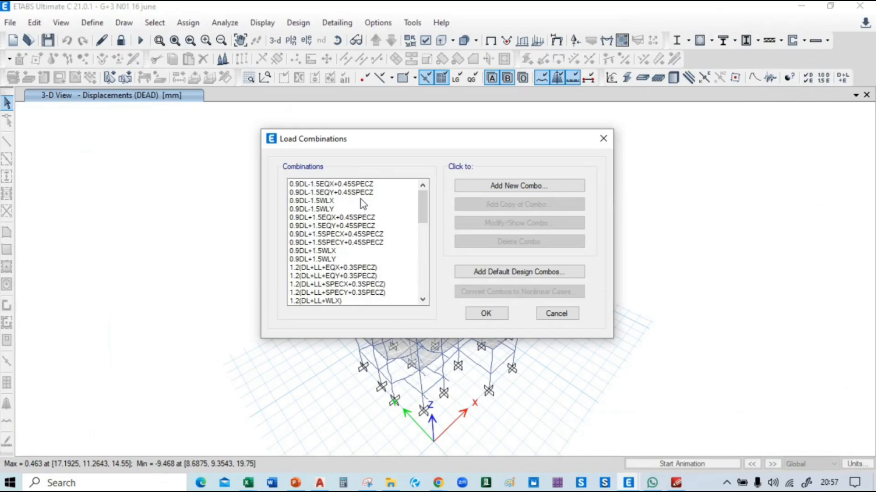
left_click(485, 314)
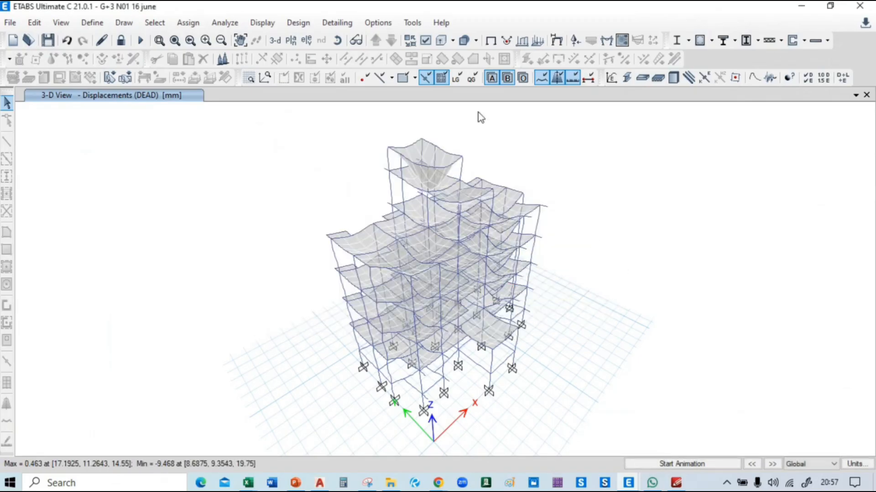
Step: Check the workflow slide in PowerPoint, return to ETABS and run the concrete frame design, viewing the longitudinal reinforcing in 3D
key("alt+Tab")
left_click(581, 174)
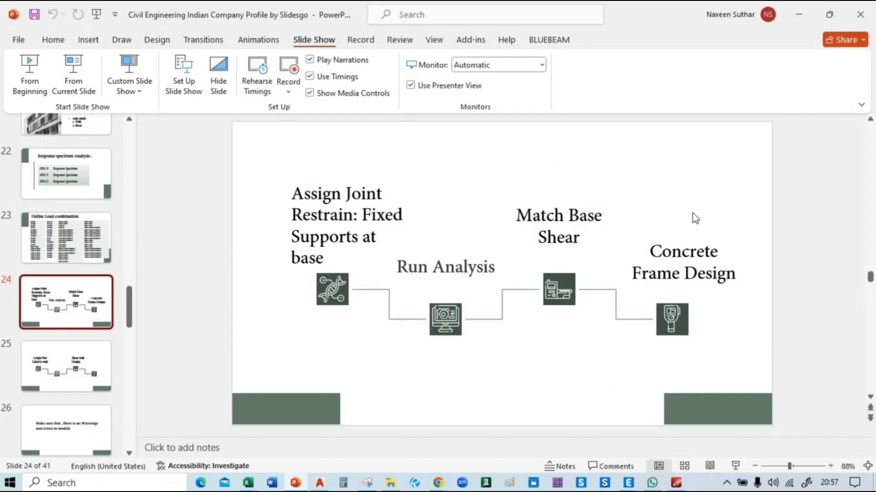
key("alt+Tab")
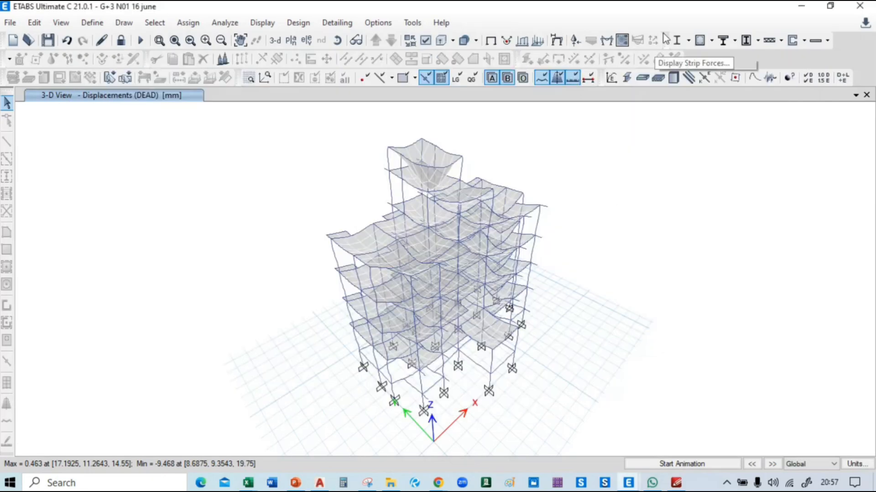
left_click(700, 41)
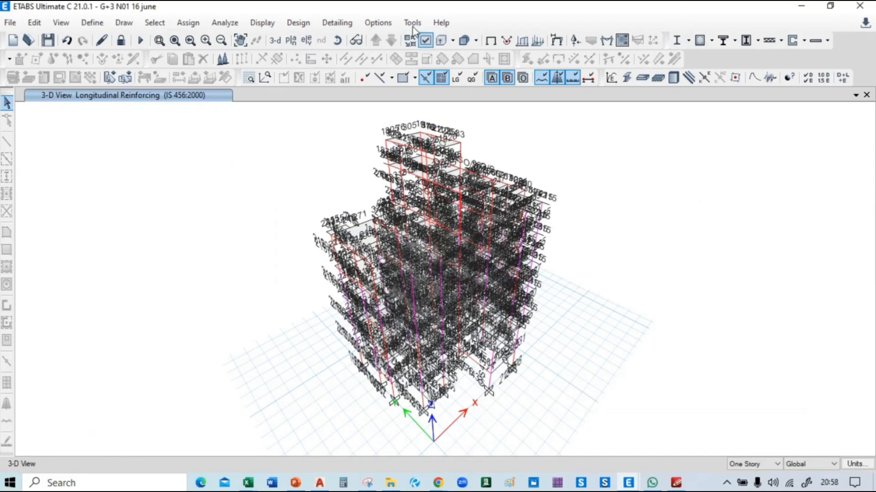
left_click(338, 40)
left_click_drag(601, 240, 621, 243)
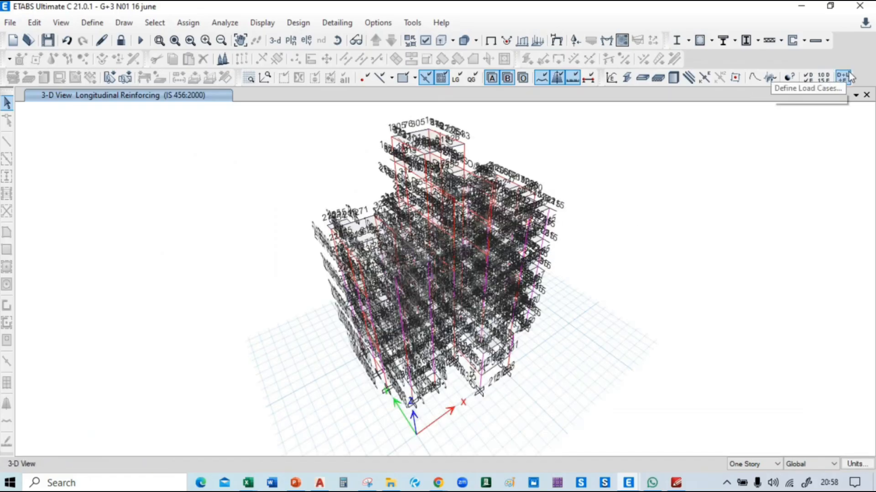
Step: Verify whether all concrete members passed the design check, without selecting the failed frames
left_click(702, 40)
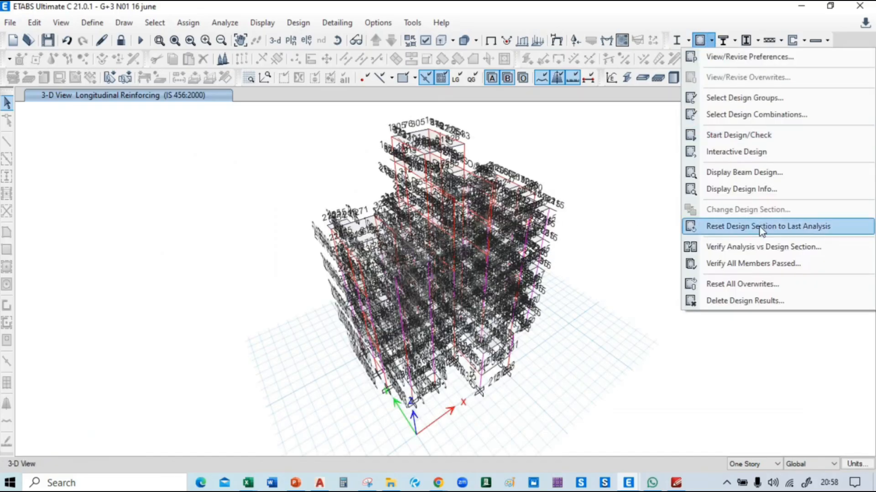
left_click(746, 268)
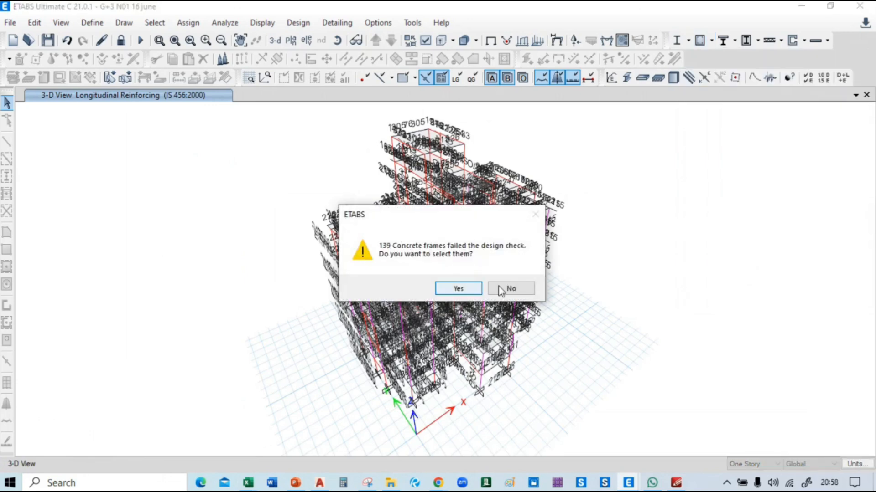
left_click(511, 288)
Step: Inspect the concrete column design information for column C11 at story OHWT and close it
scroll(392, 394, "up", 5)
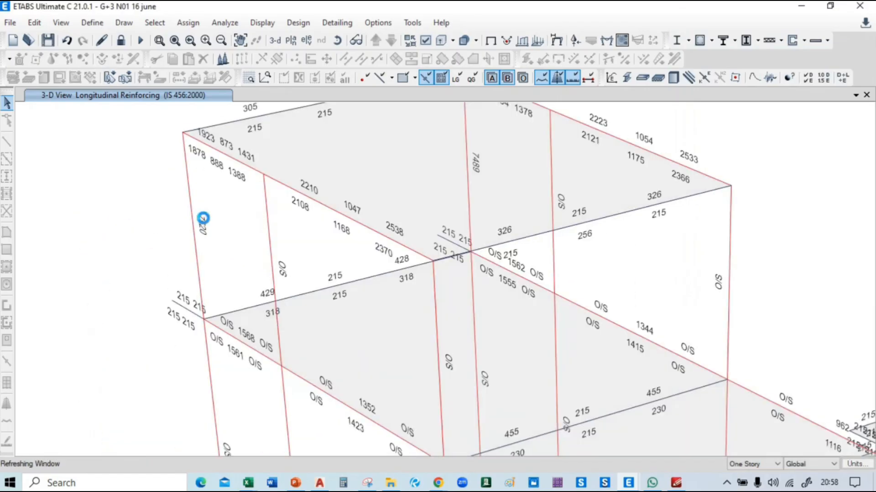
right_click(194, 221)
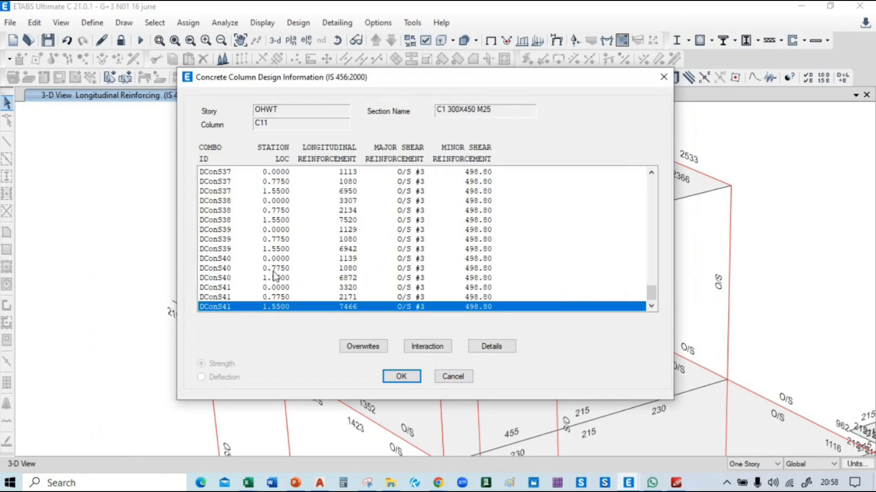
left_click(454, 377)
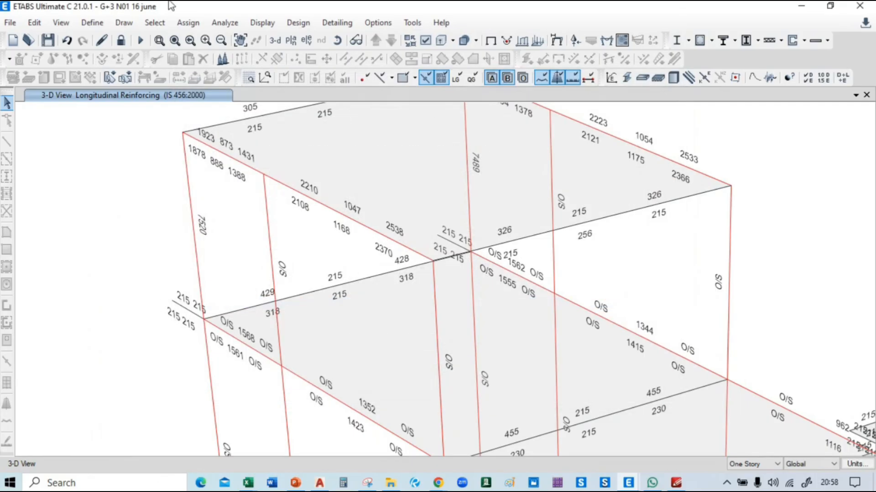
Step: Delete the default design combinations DConS1 to DConS41 from the load combinations
left_click(91, 23)
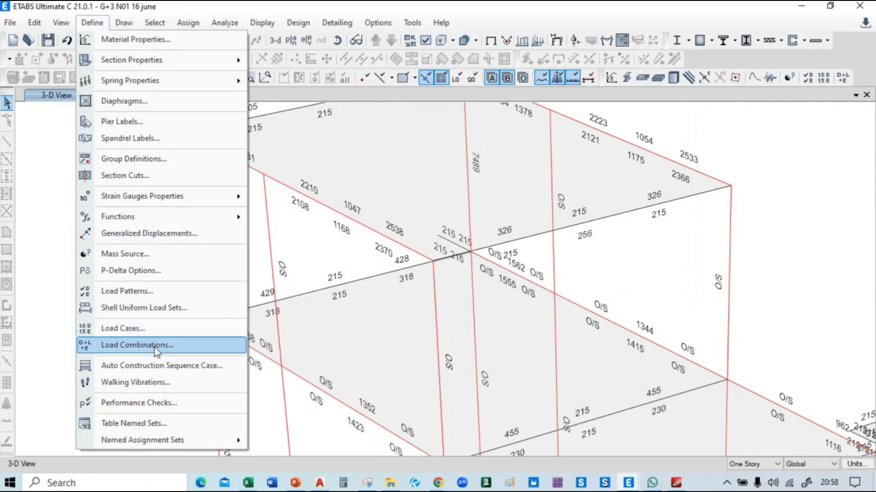
left_click(219, 346)
scroll(357, 259, "down", 20)
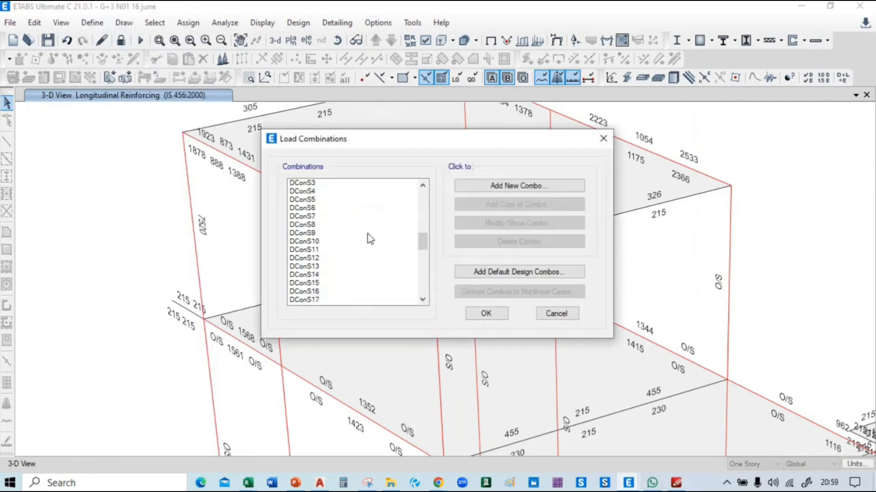
scroll(369, 244, "up", 13)
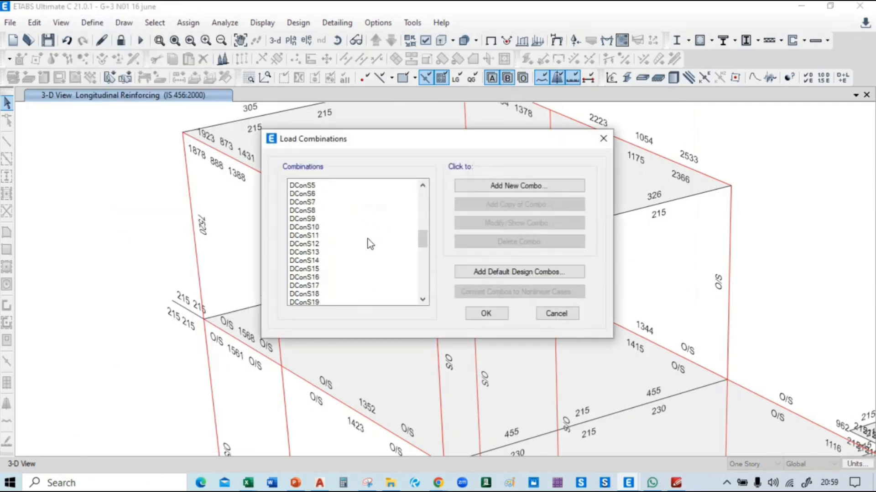
scroll(370, 244, "up", 1)
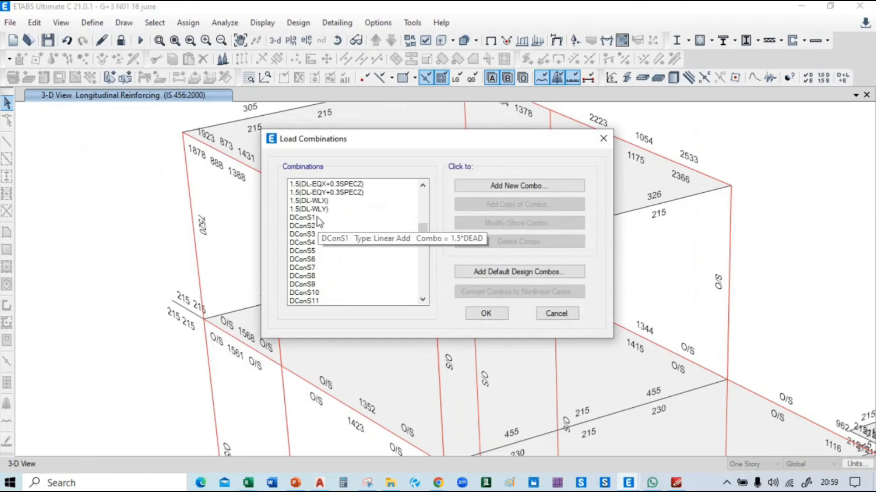
left_click_drag(367, 240, 319, 392)
scroll(363, 220, "up", 2)
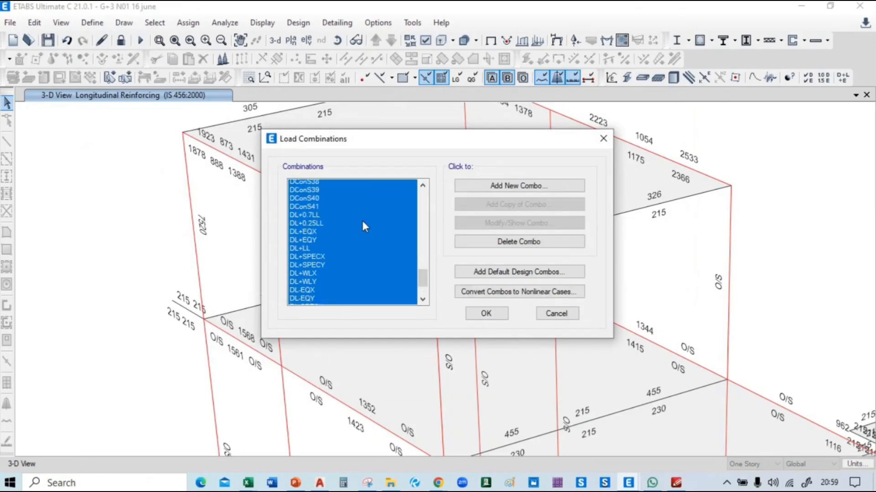
left_click_drag(348, 228, 334, 304)
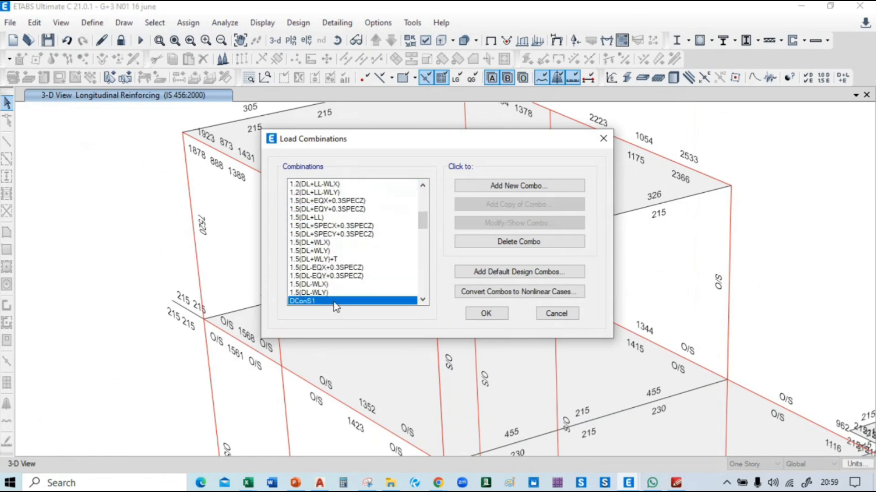
left_click(513, 245)
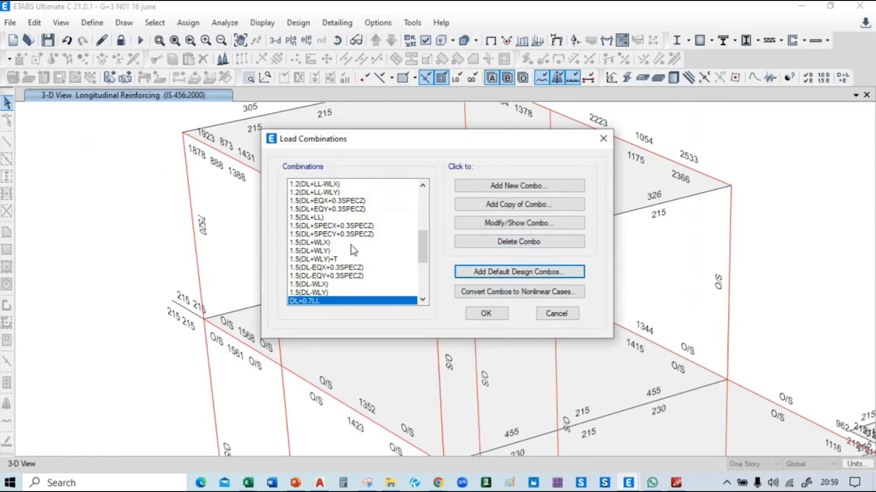
Step: Check the remaining load combinations and accept the edited list
scroll(360, 239, "up", 4)
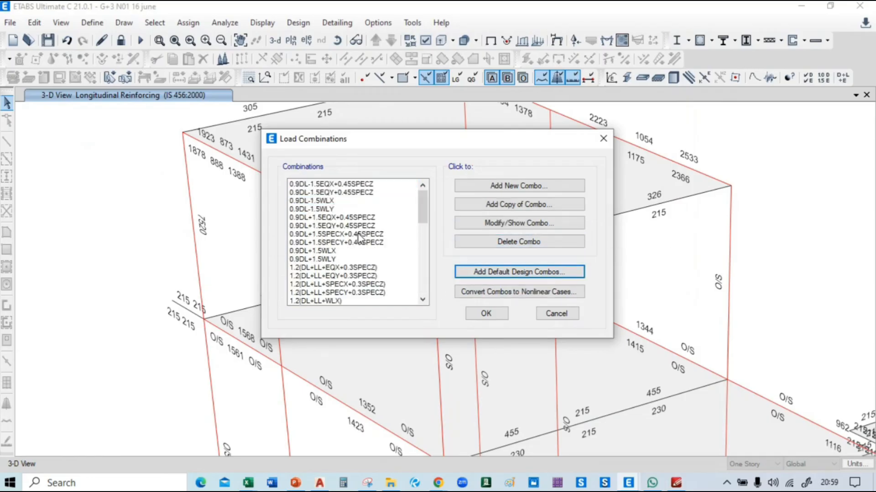
scroll(361, 235, "down", 3)
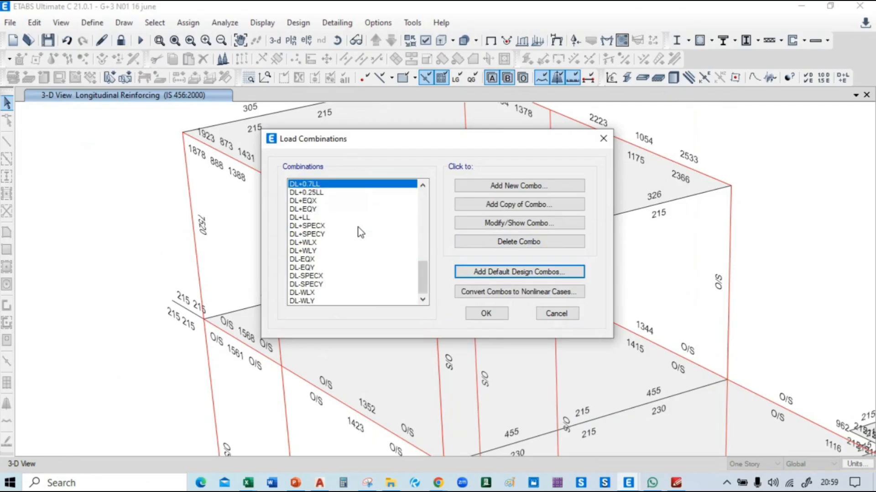
scroll(360, 232, "up", 11)
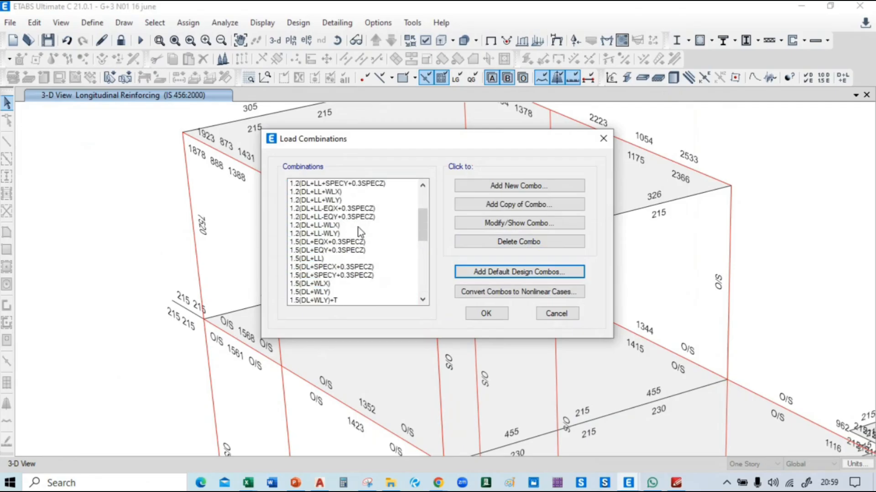
left_click(485, 313)
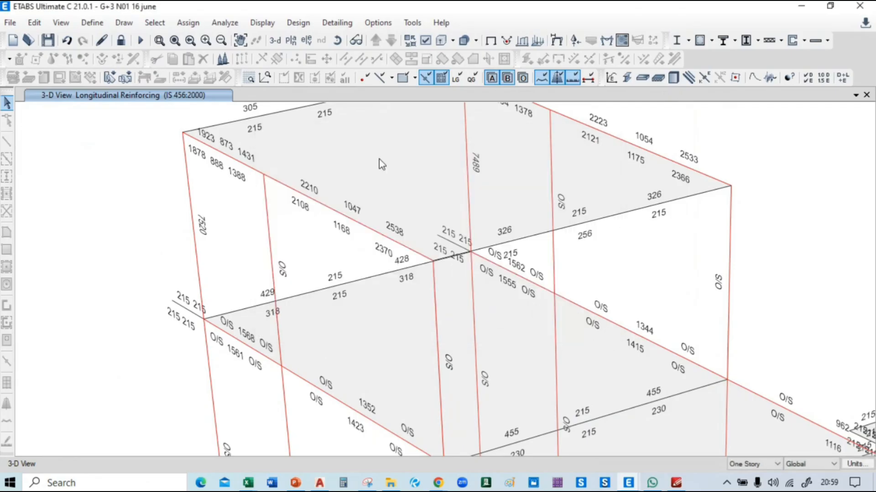
Step: Add all listed load combinations to the concrete frame design combinations
left_click(711, 41)
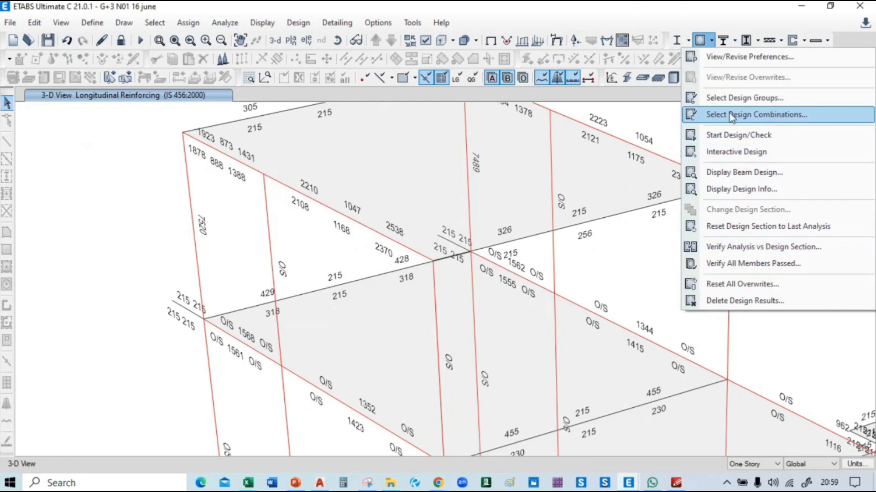
left_click(775, 116)
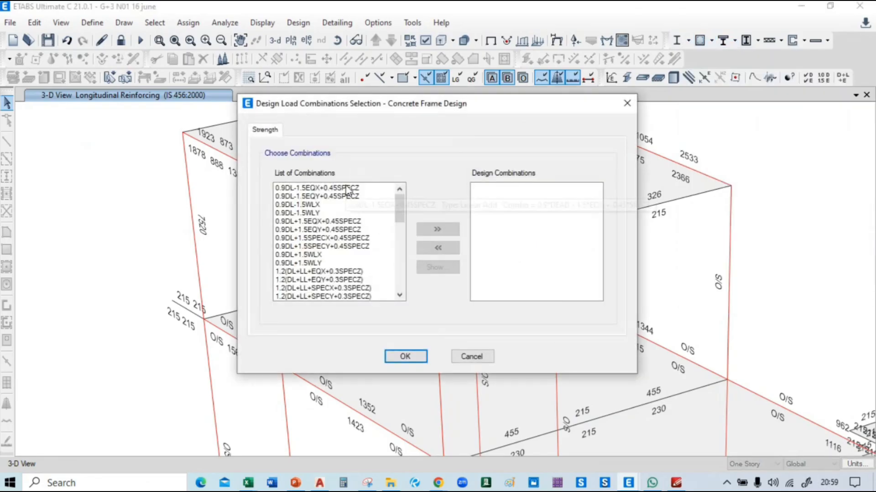
left_click(345, 196, "shift")
key("shift+End")
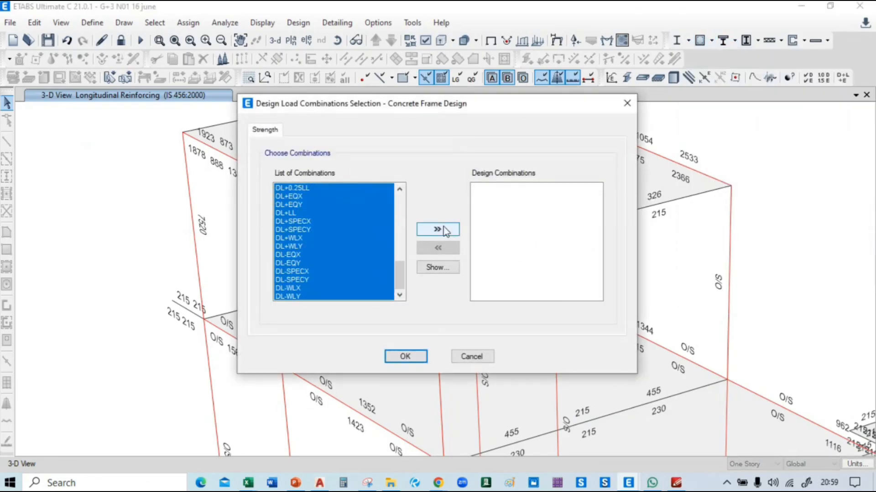
left_click(438, 230)
Step: Remove combinations DL+0.7LL through DL-WLY from the design combinations, accept the selection and run the concrete frame design
left_click_drag(597, 208, 606, 262)
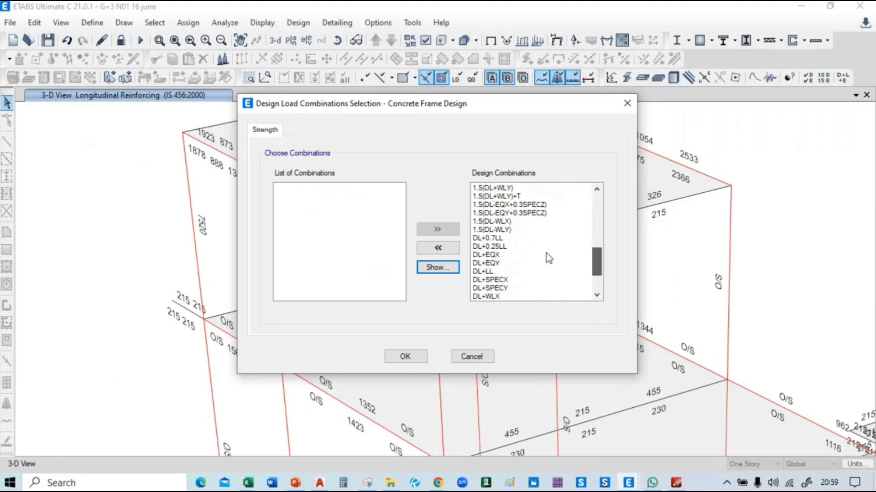
left_click_drag(487, 241, 469, 352)
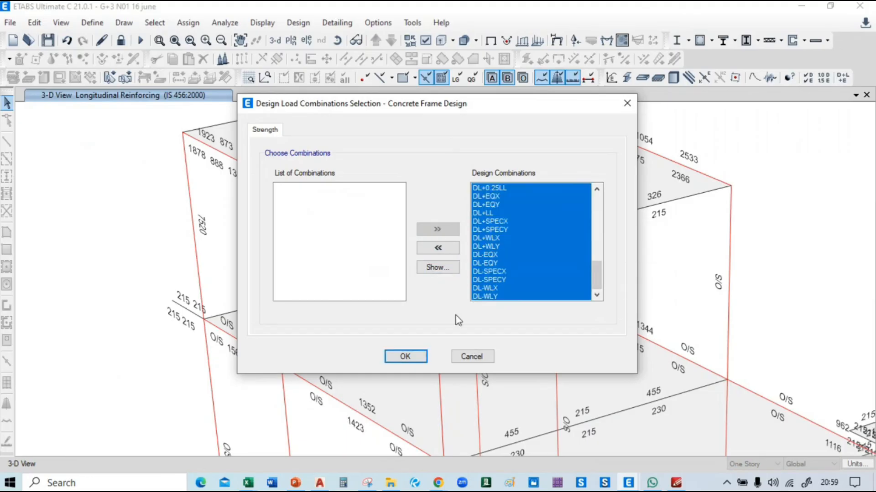
left_click(438, 247)
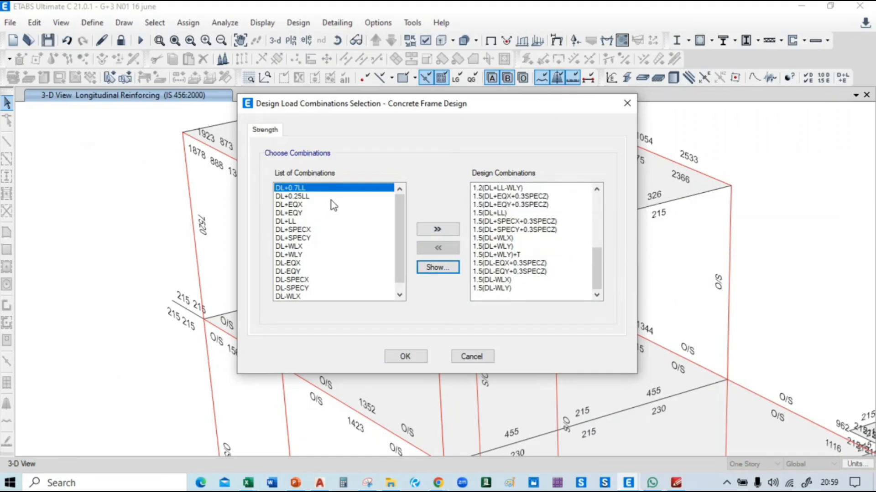
scroll(332, 202, "down", 1)
scroll(346, 234, "up", 1)
left_click(405, 357)
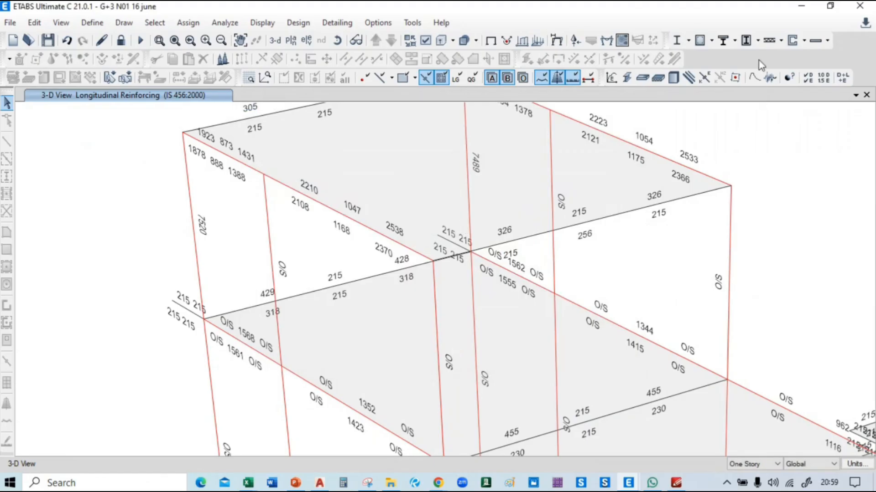
left_click(700, 41)
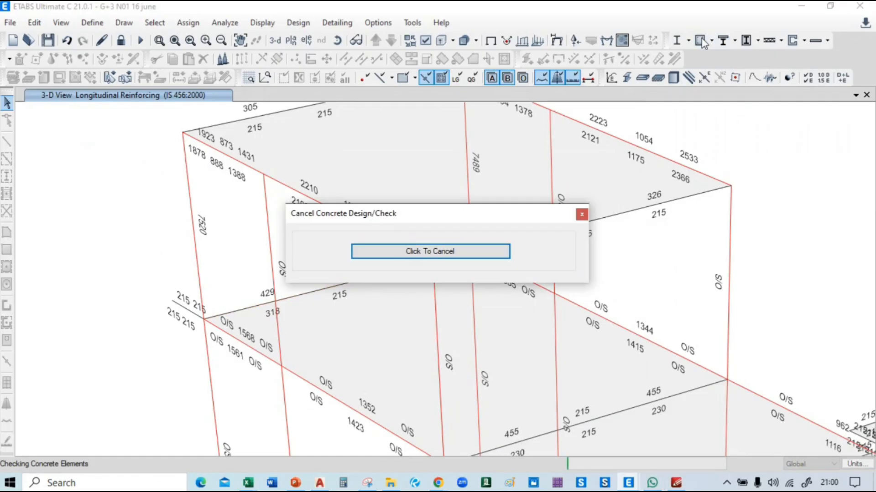
Step: Switch to the PowerPoint presentation and open the first Stability Checks slide, slide 27
mouse_move(296, 482)
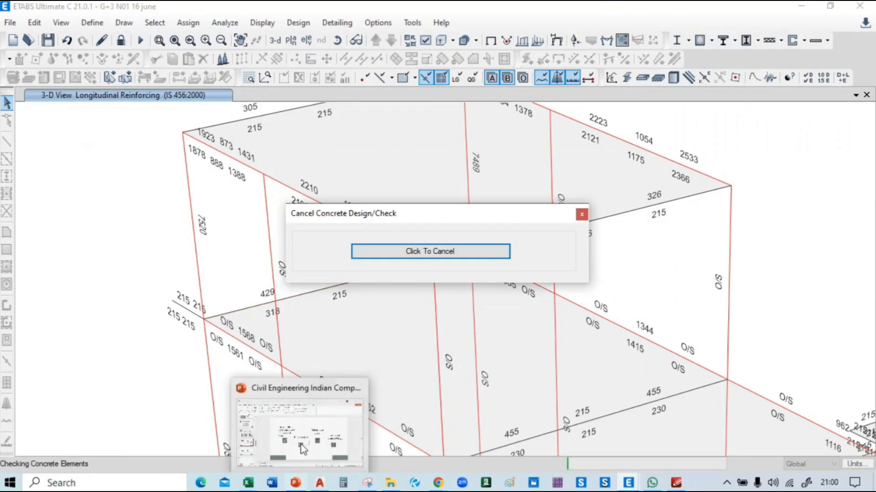
left_click(306, 423)
scroll(63, 337, "down", 3)
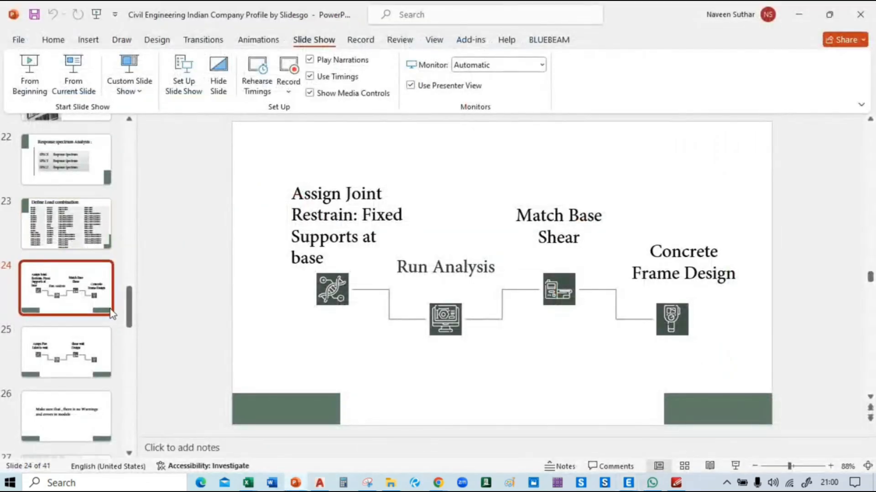
scroll(63, 336, "down", 2)
left_click(60, 326)
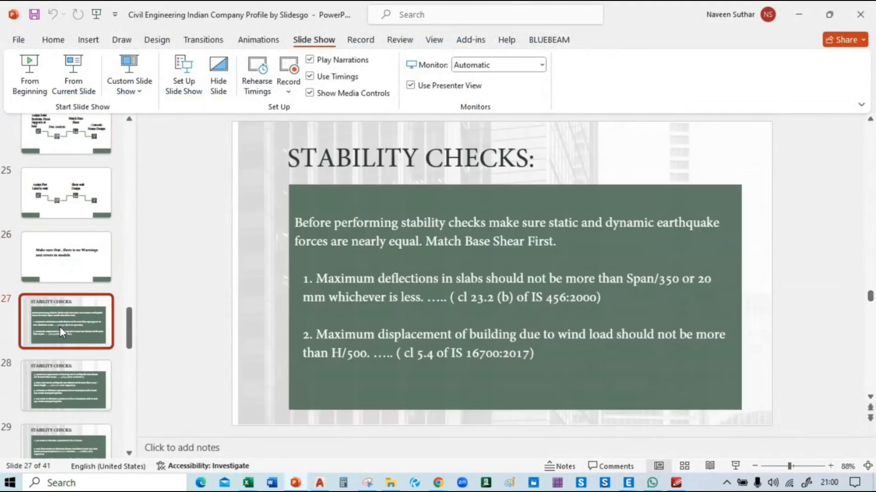
Step: Review the stability check criteria on slides 27 to 29 and return to slide 27
key("Down")
key("Down")
key("Down")
key("Down")
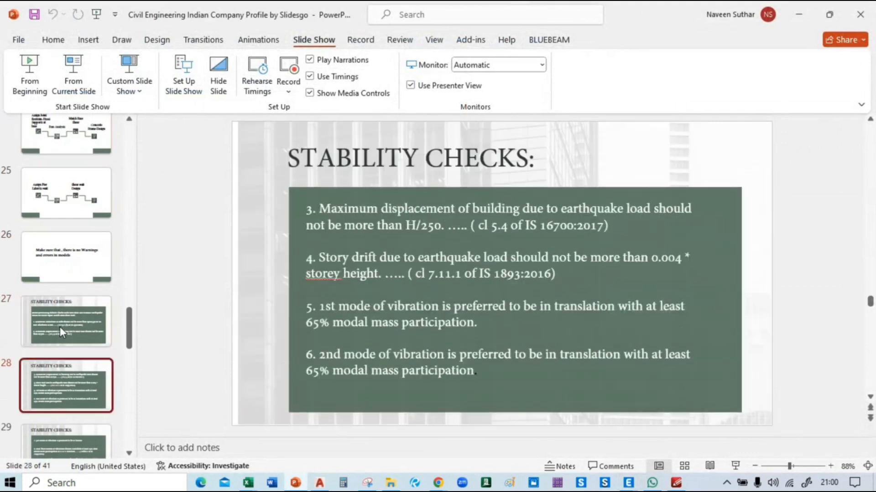
key("Up")
key("Up")
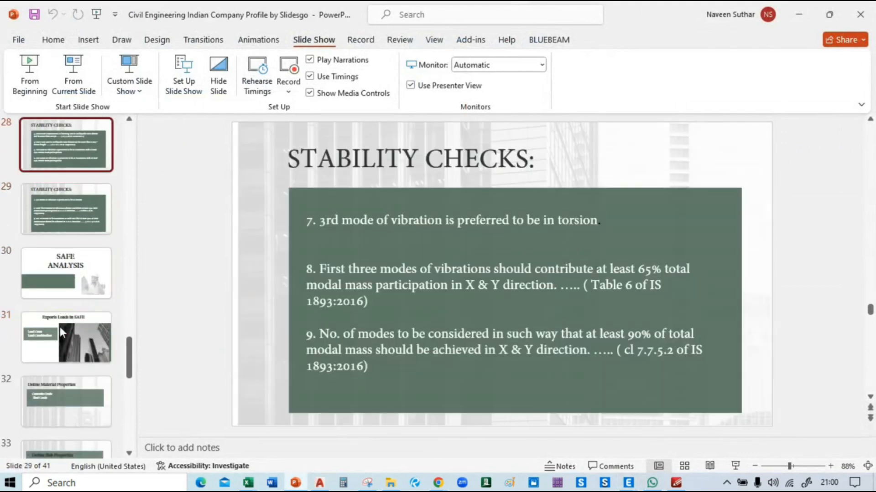
key("Up")
key("Up")
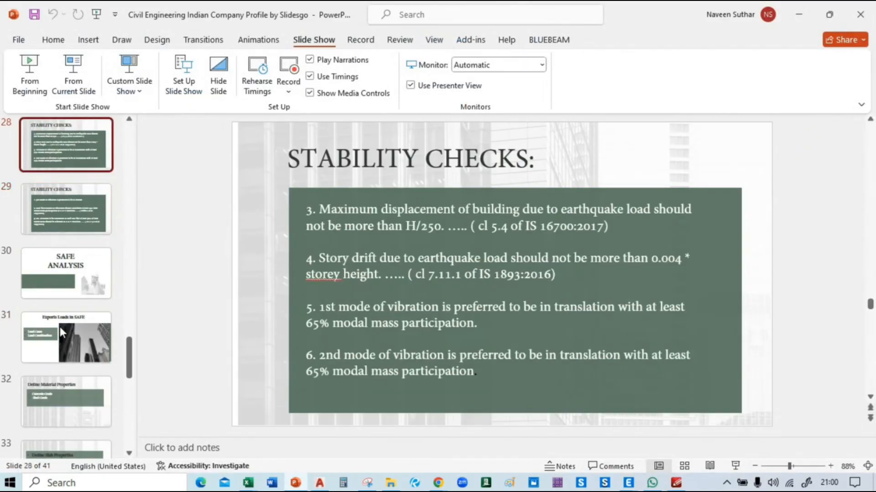
key("Down")
key("Down")
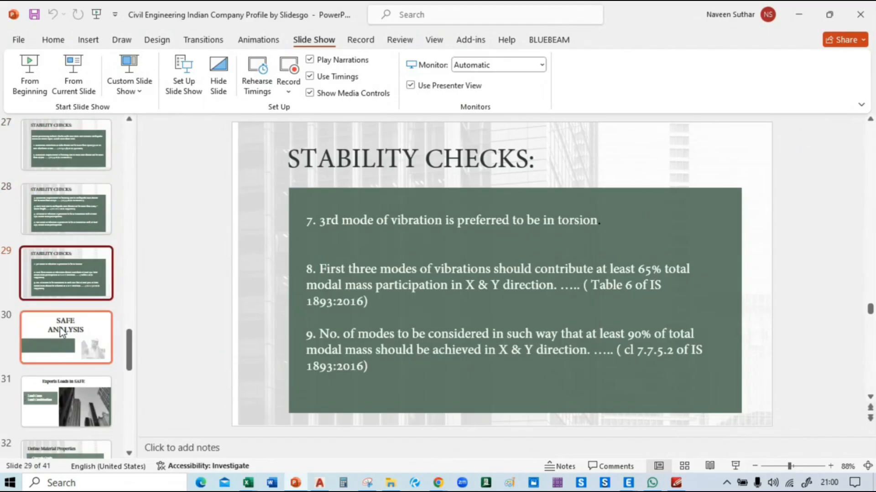
key("Up")
key("Up")
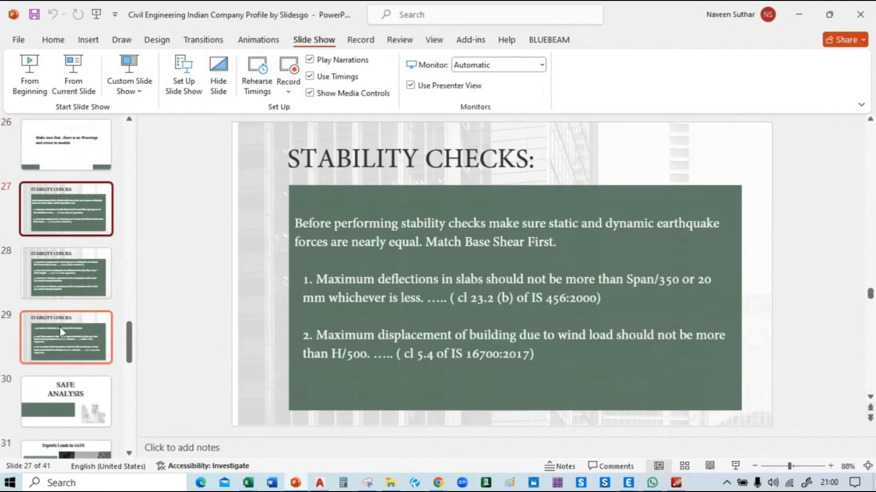
left_click(62, 331)
key("Up")
key("Up")
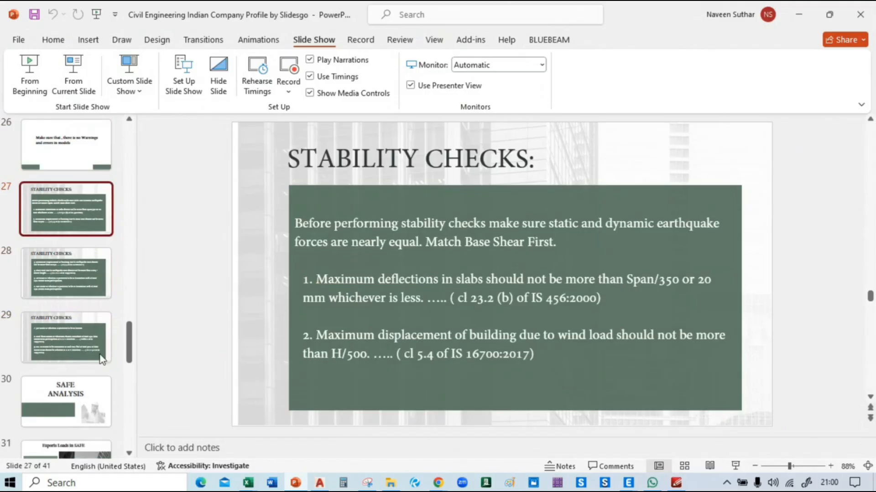
Step: Switch back to the G+3 model in ETABS and verify whether all concrete members passed, without selecting the failed frames
mouse_move(639, 488)
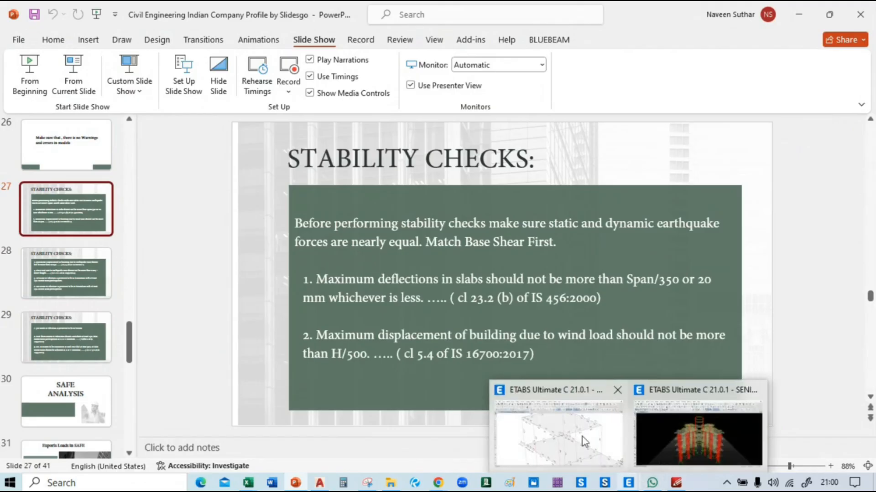
left_click(581, 442)
scroll(329, 248, "down", 5)
scroll(314, 286, "up", 5)
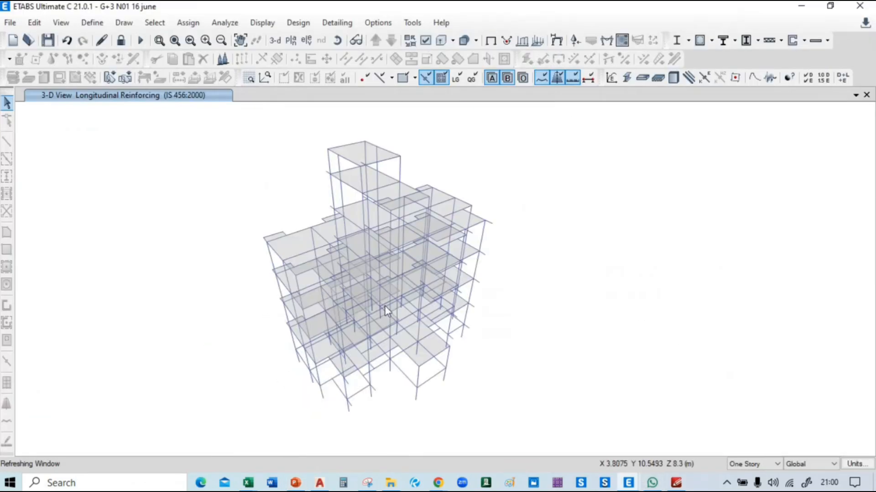
middle_click_drag(514, 302, 572, 317)
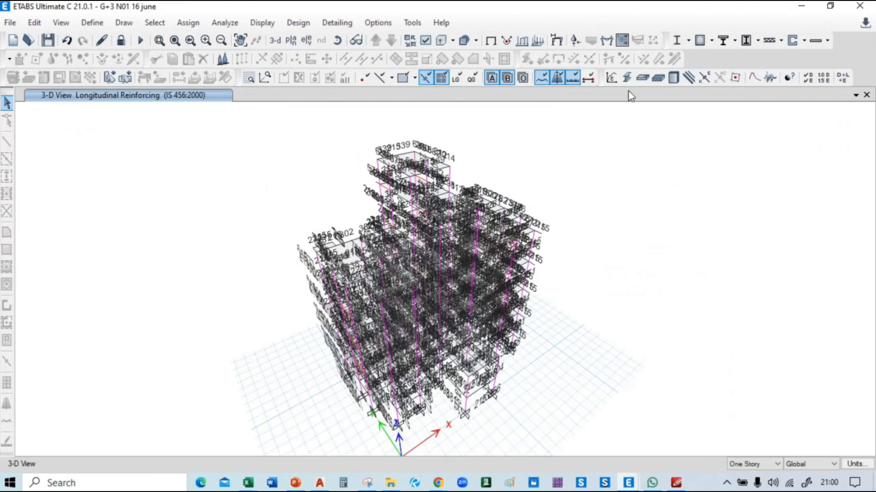
left_click(702, 41)
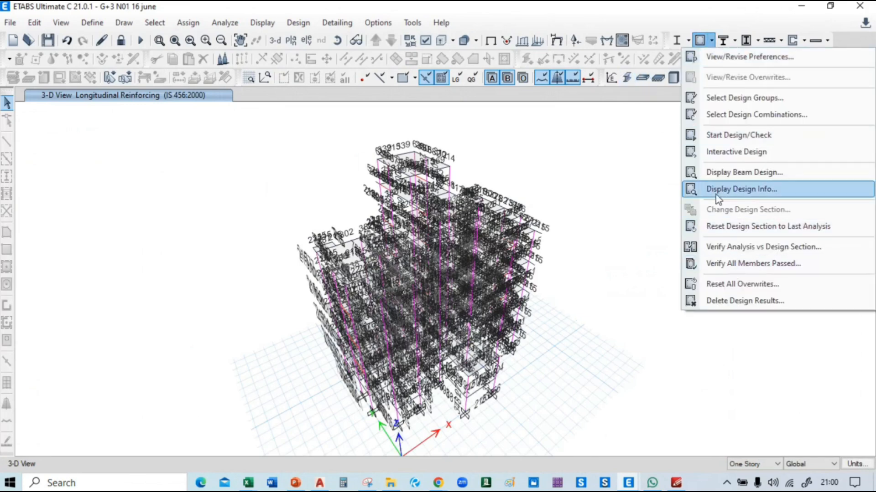
left_click(760, 264)
left_click_drag(464, 227, 690, 204)
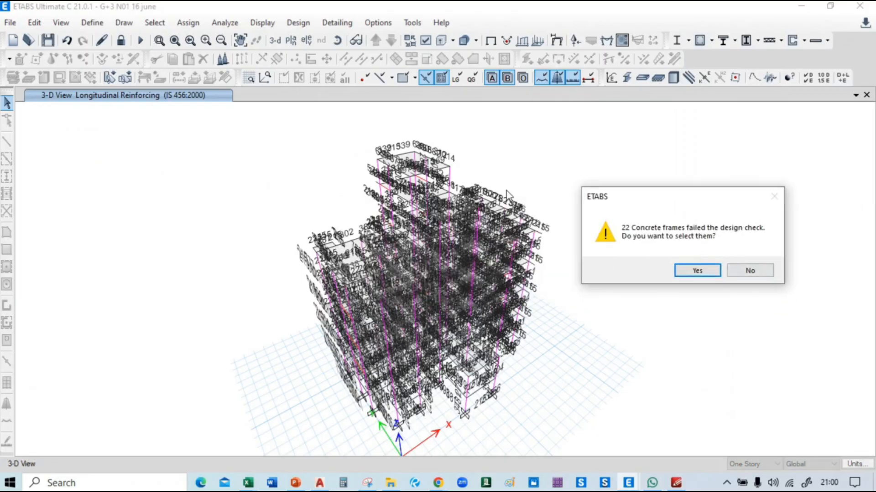
left_click(757, 272)
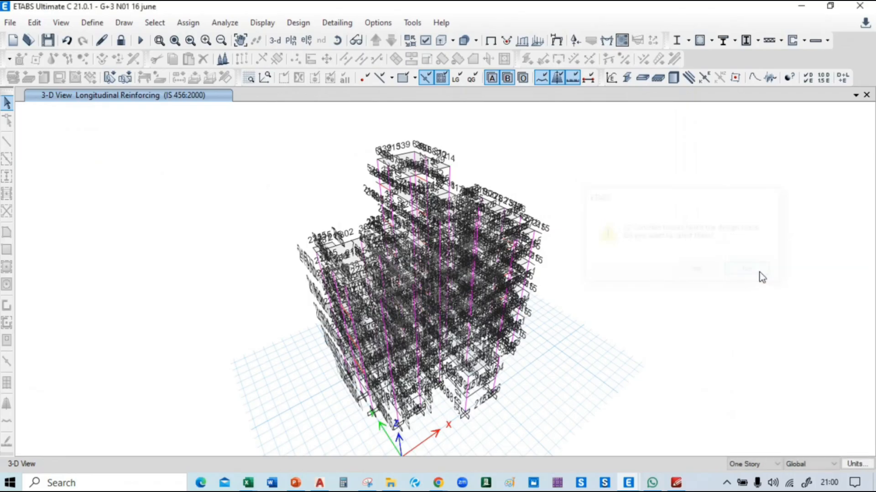
Step: Rotate the 3-D model and open the plan view of the Plinth(GF) story
left_click(340, 40)
left_click_drag(604, 200, 577, 218)
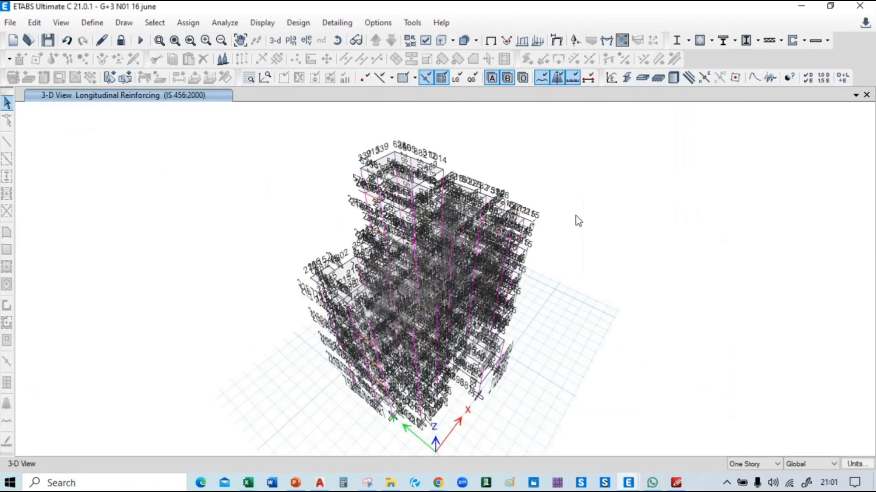
left_click(290, 41)
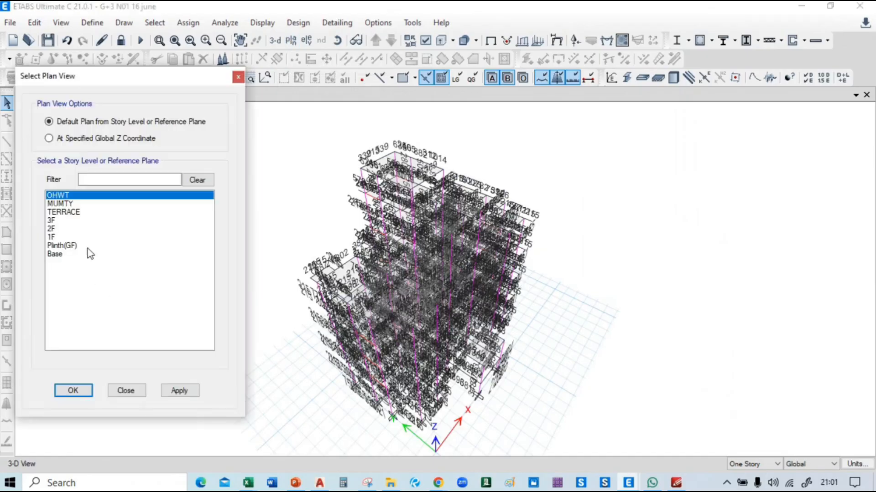
left_click(87, 246)
left_click(191, 393)
left_click(73, 391)
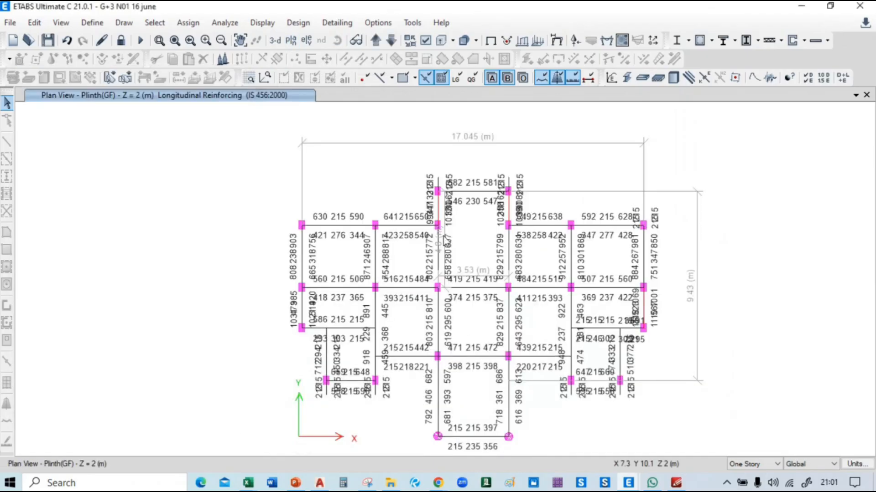
Step: Inspect beam B37's design information at Plinth(GF) for the 1.5(DL-EQX+0.3SPECZ) and 1.5(DL-EQY+0.3SPECZ) combinations, and close it
middle_click_drag(440, 249, 413, 235)
scroll(413, 235, "up", 5)
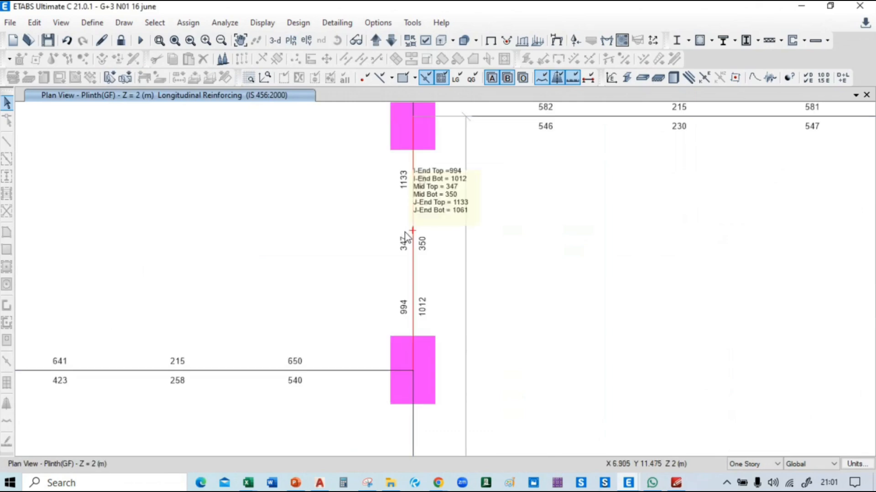
scroll(403, 238, "down", 3)
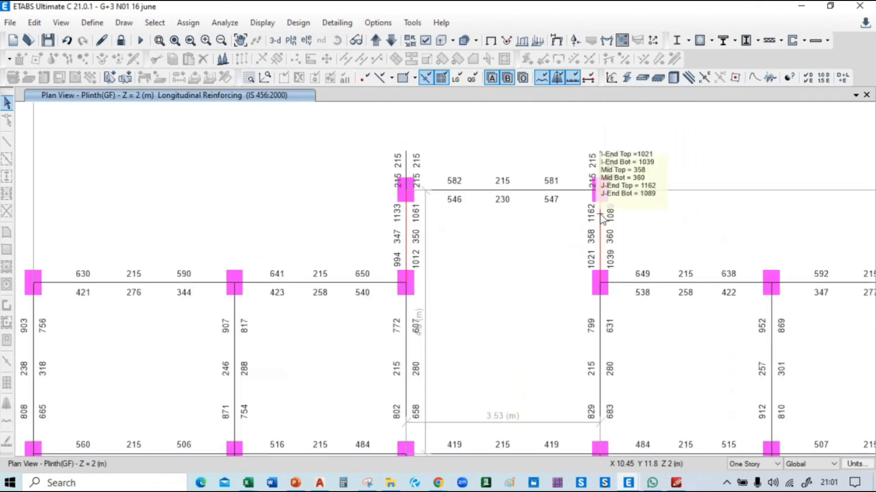
scroll(465, 221, "down", 3)
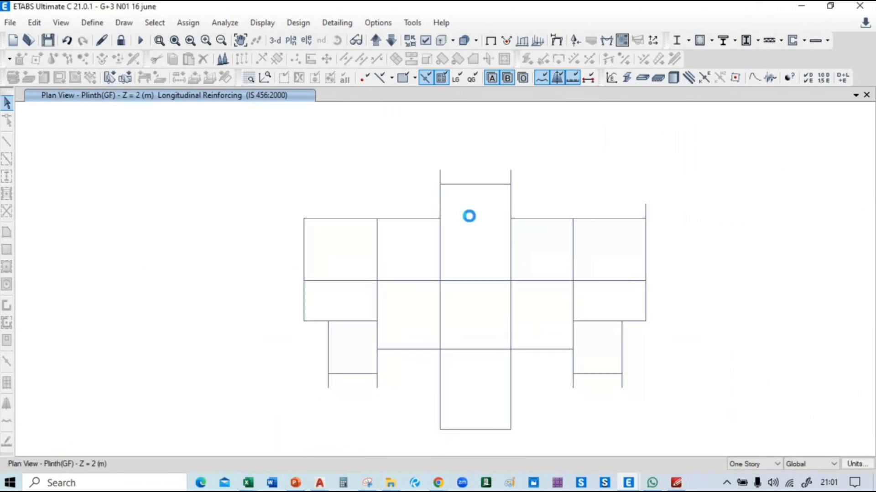
right_click(440, 209)
scroll(299, 229, "down", 1)
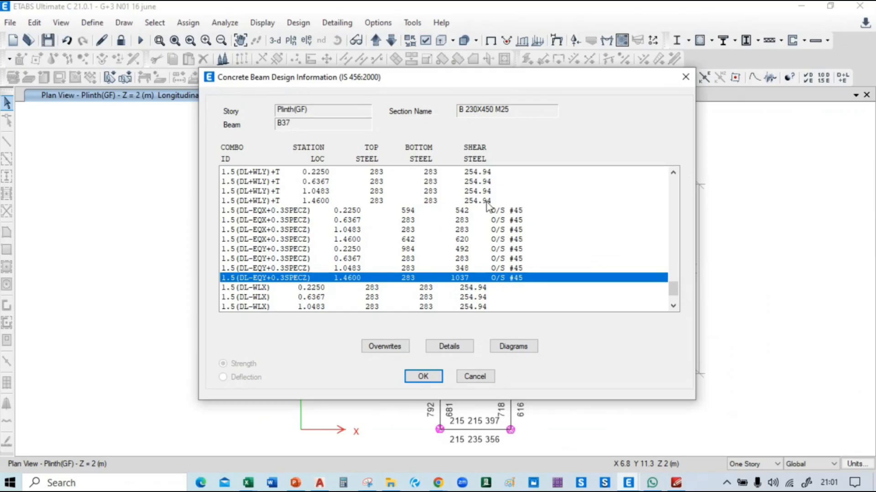
left_click(506, 211)
left_click(518, 220)
left_click(520, 239)
left_click(521, 249)
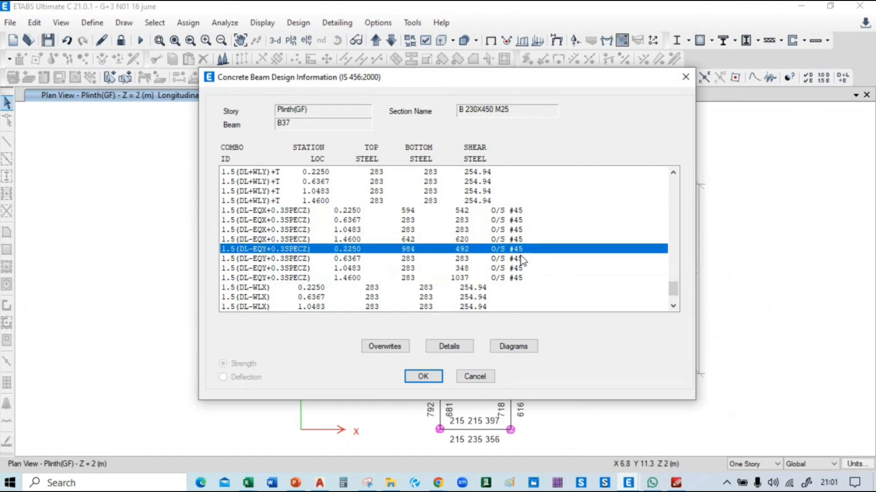
left_click(523, 278)
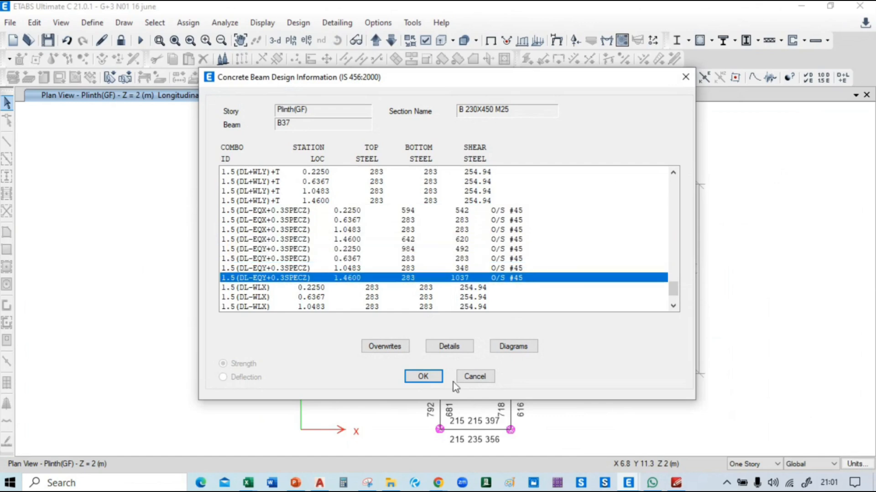
left_click(472, 377)
Step: Examine the longitudinal reinforcement of the red-marked beams on the Plinth(GF) plan
scroll(454, 192, "up", 5)
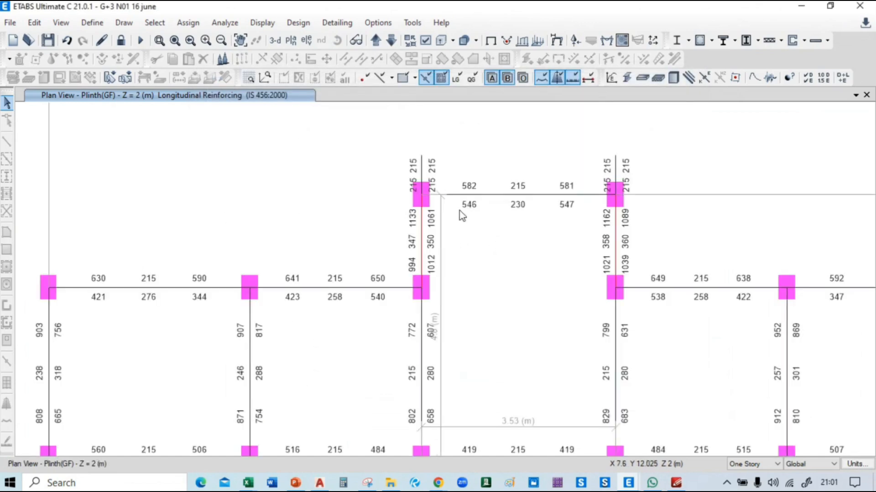
scroll(435, 218, "up", 3)
scroll(311, 216, "down", 3)
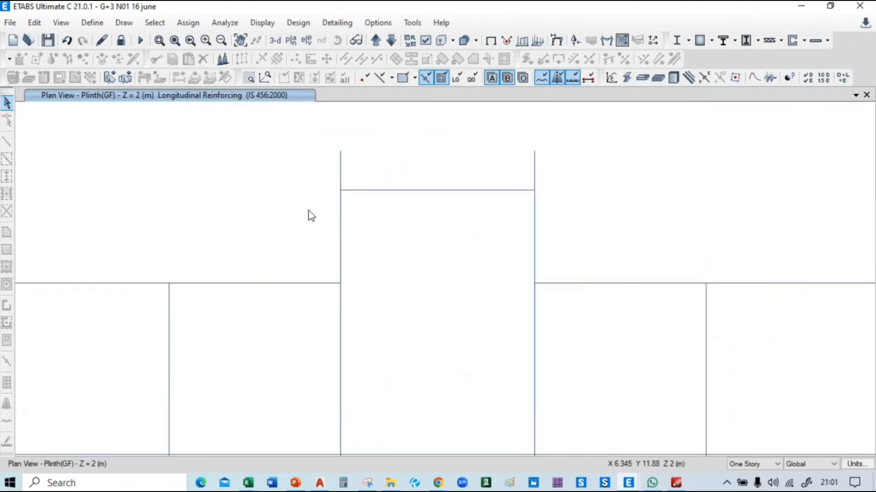
scroll(344, 227, "up", 3)
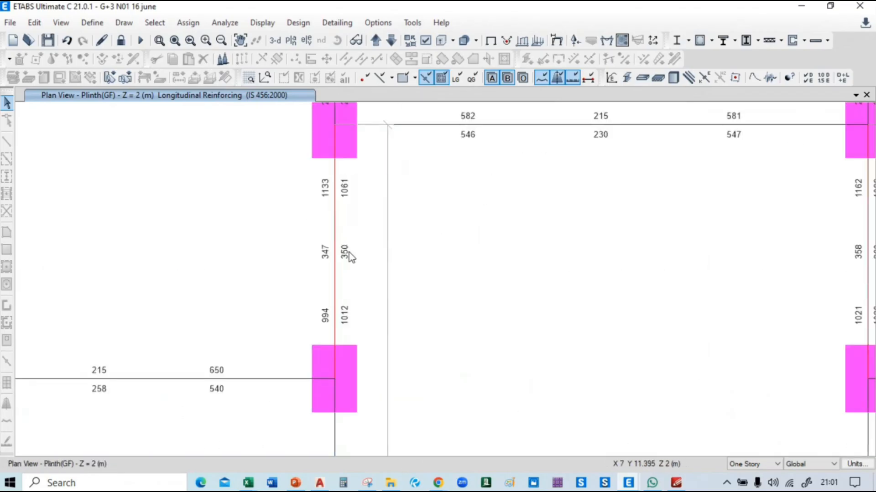
scroll(385, 258, "down", 3)
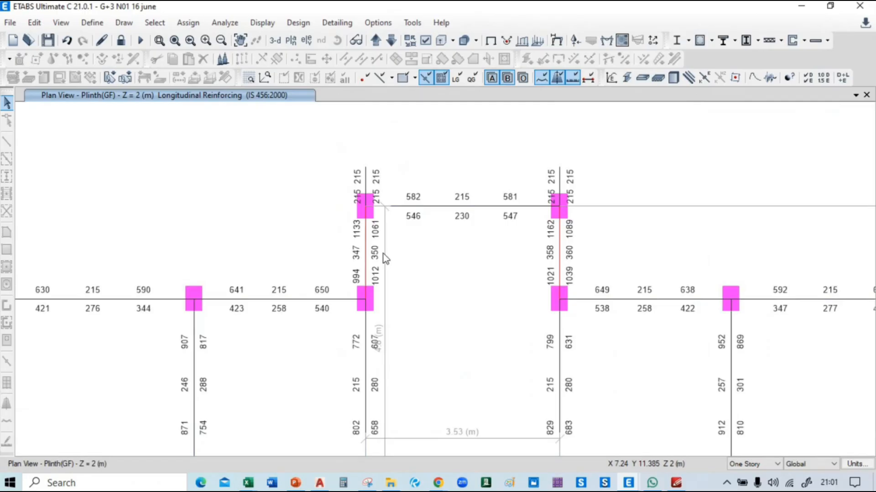
scroll(460, 272, "down", 3)
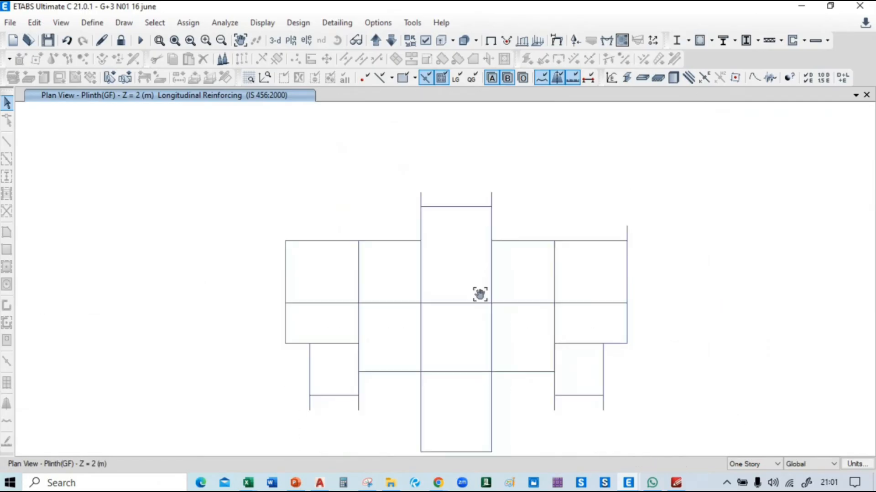
middle_click_drag(479, 295, 469, 258)
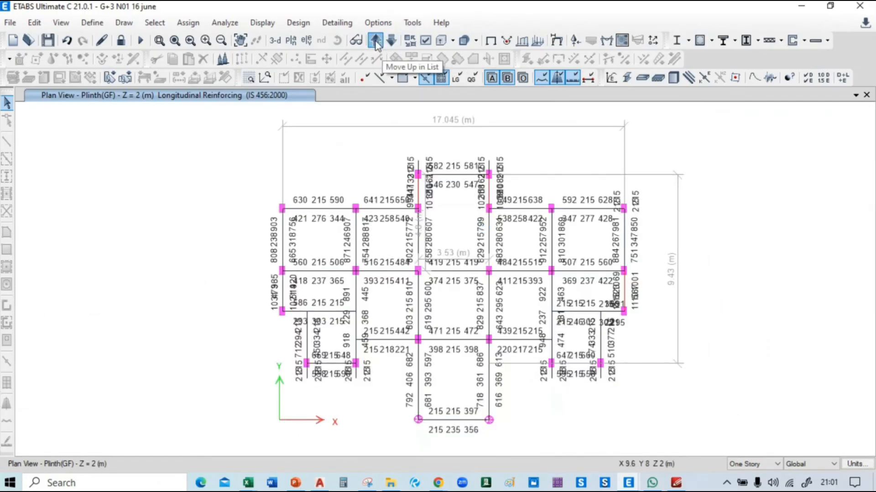
Step: Step up through the story plans from 1F to OHWT, examining the longitudinal reinforcement of the red-marked beams on each level
left_click(376, 41)
scroll(404, 136, "up", 4)
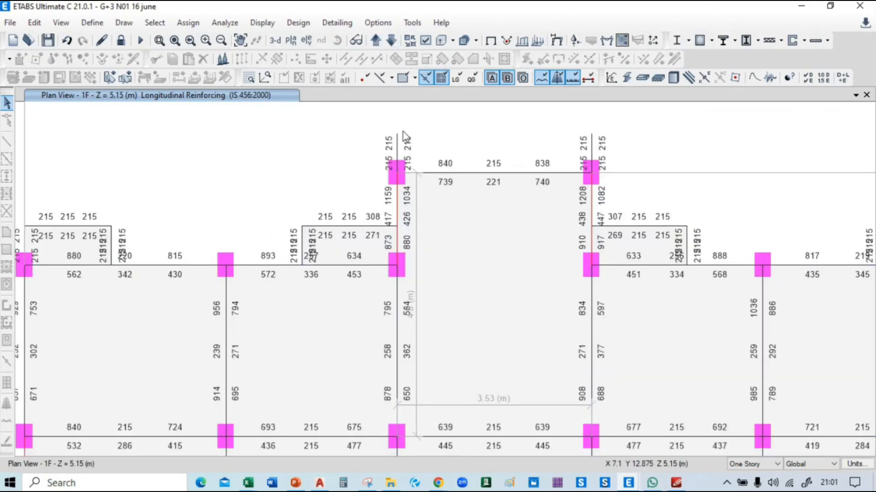
left_click(375, 42)
left_click(376, 41)
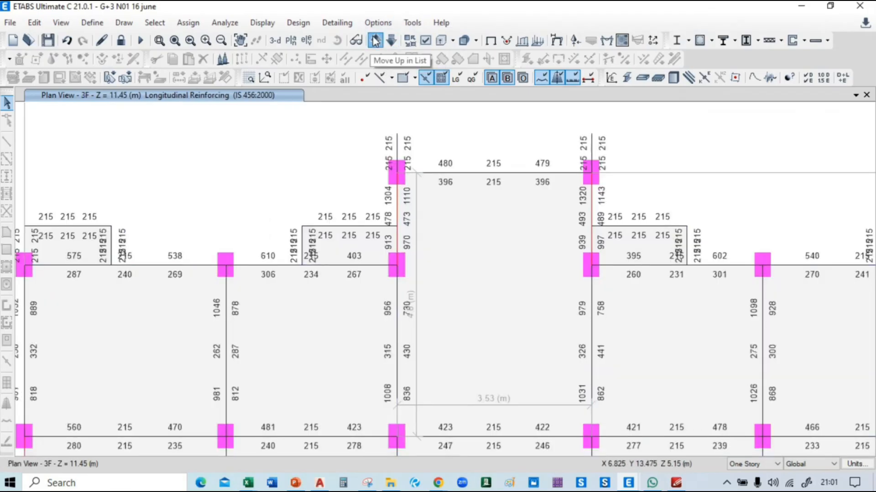
left_click(376, 42)
left_click(375, 42)
scroll(432, 146, "down", 3)
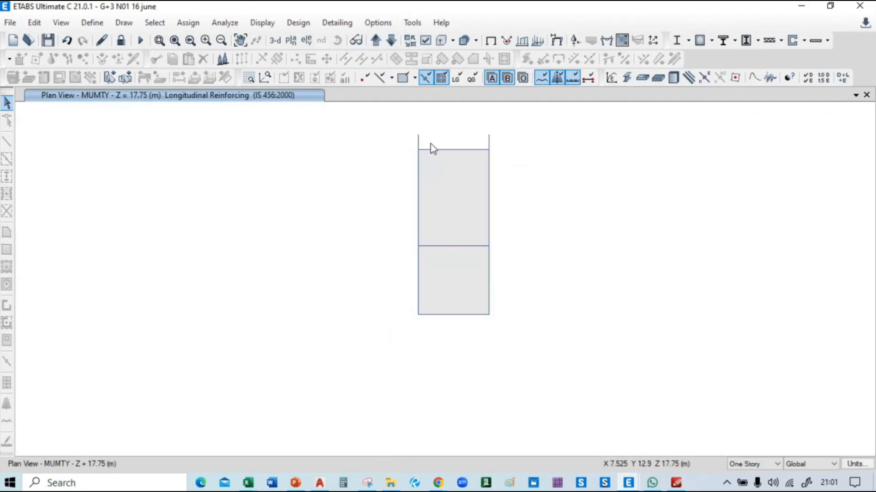
scroll(422, 133, "up", 3)
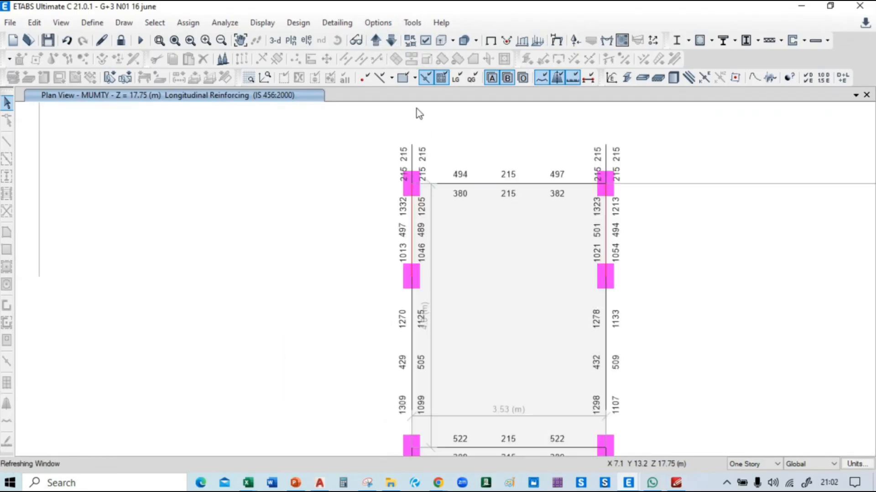
left_click(376, 42)
scroll(444, 232, "down", 3)
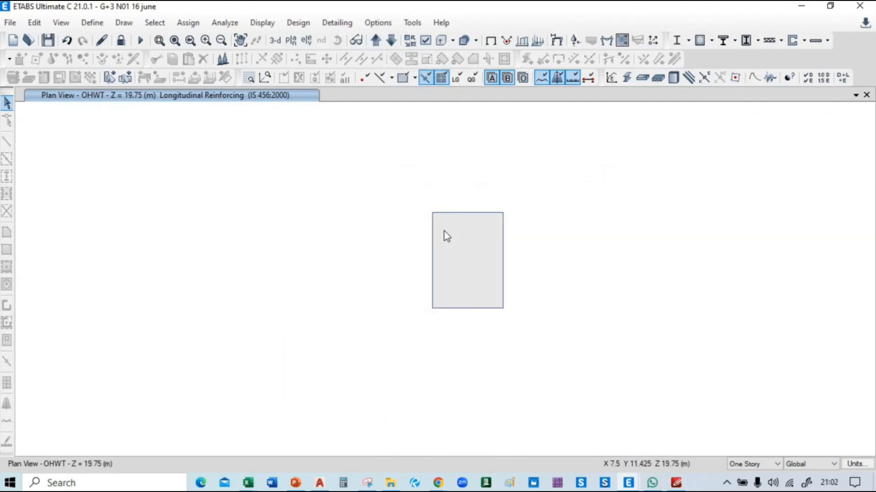
Step: Return down through the stories to the 3F plan view and examine the red-marked edge and corner beams
left_click(393, 41)
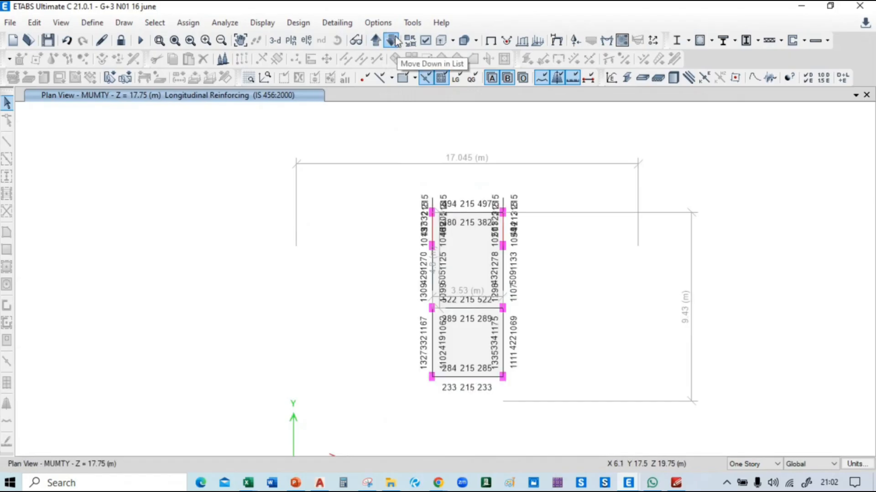
left_click(392, 40)
left_click(392, 41)
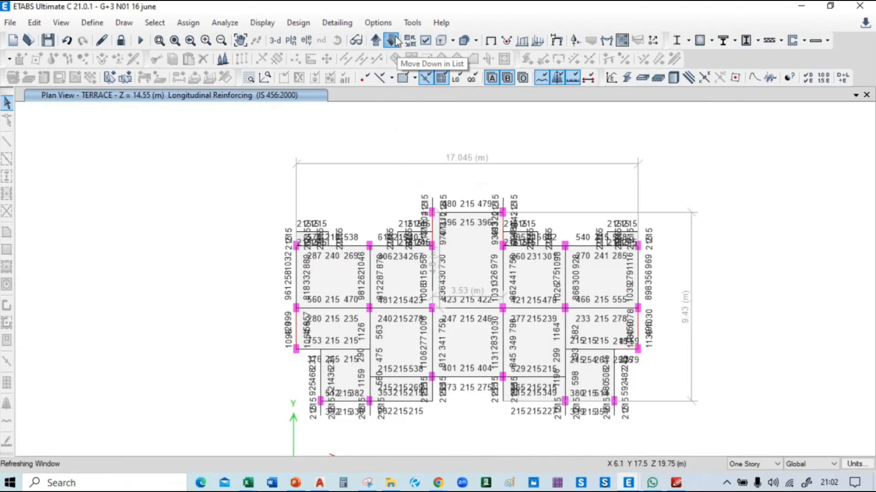
scroll(638, 335, "up", 3)
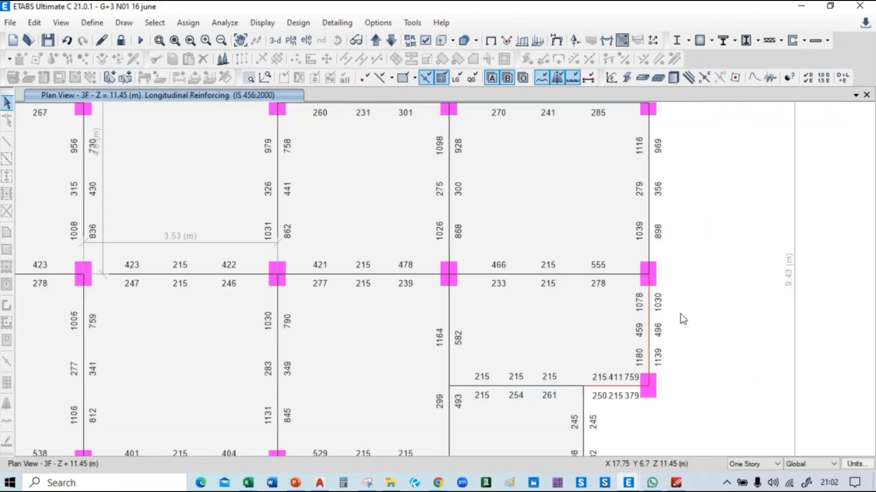
scroll(679, 308, "down", 3)
middle_click_drag(522, 244, 466, 244)
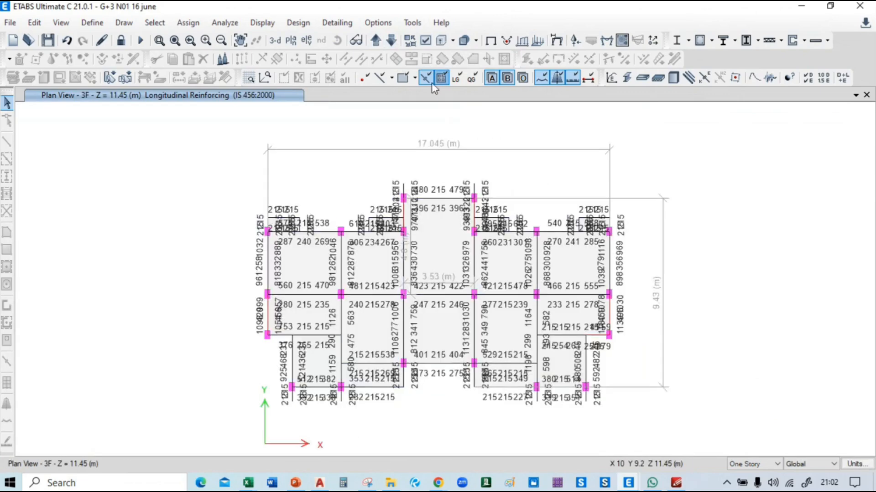
scroll(411, 221, "up", 3)
scroll(567, 290, "down", 3)
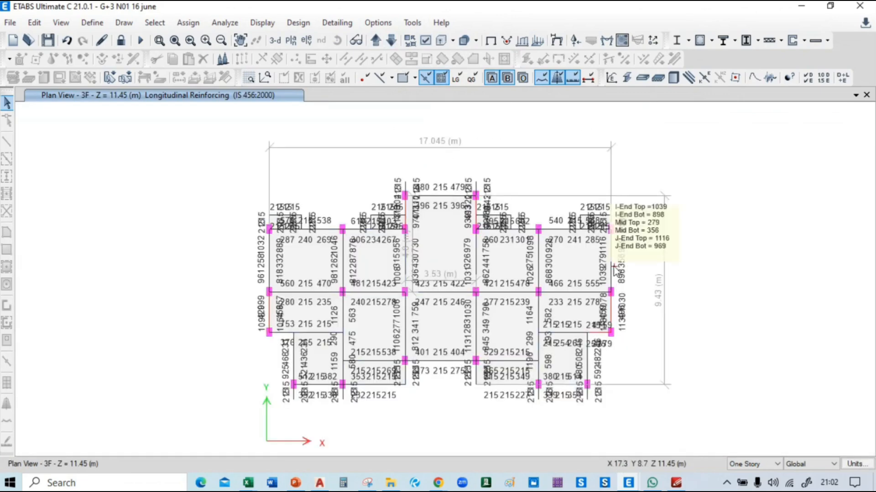
Step: Inspect edge beam B75's design information at 3F for the 1.5(DL-EQX+0.3SPECZ) and 1.5(DL-EQY+0.3SPECZ) combinations, and close it
scroll(607, 337, "up", 3)
left_click(609, 398)
right_click(609, 398)
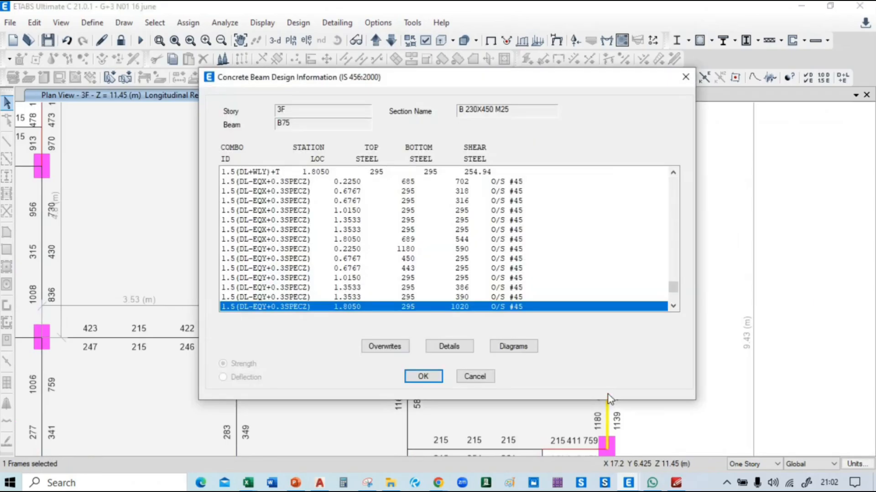
scroll(320, 251, "down", 3)
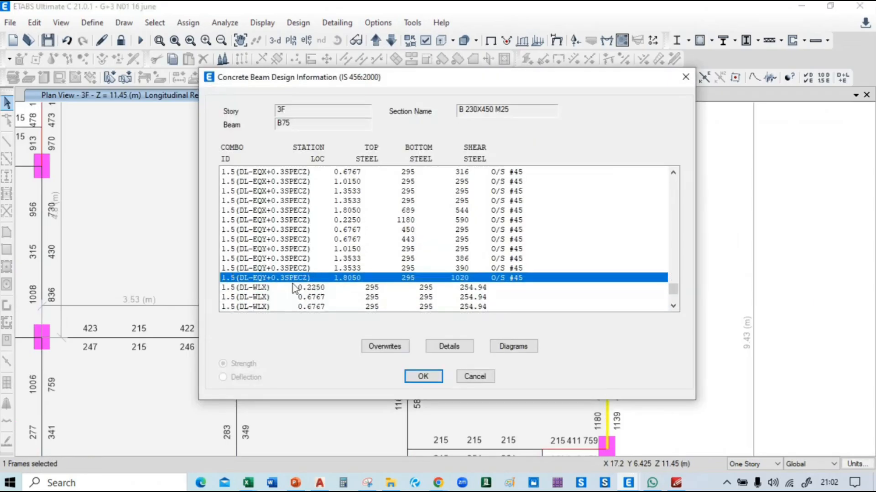
left_click(483, 378)
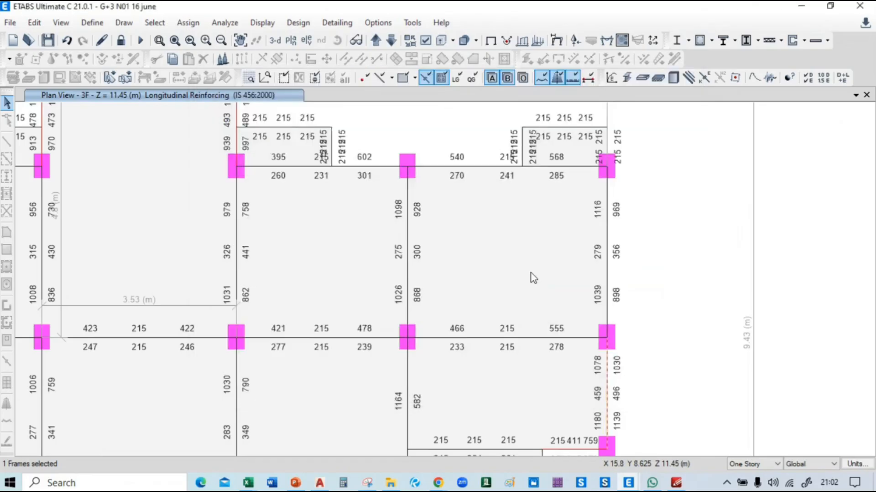
Step: Deselect beam B75 and select both the short red-marked beam at the corner column and its collinear neighbour
scroll(529, 277, "down", 3)
scroll(536, 333, "up", 3)
mouse_move(556, 336)
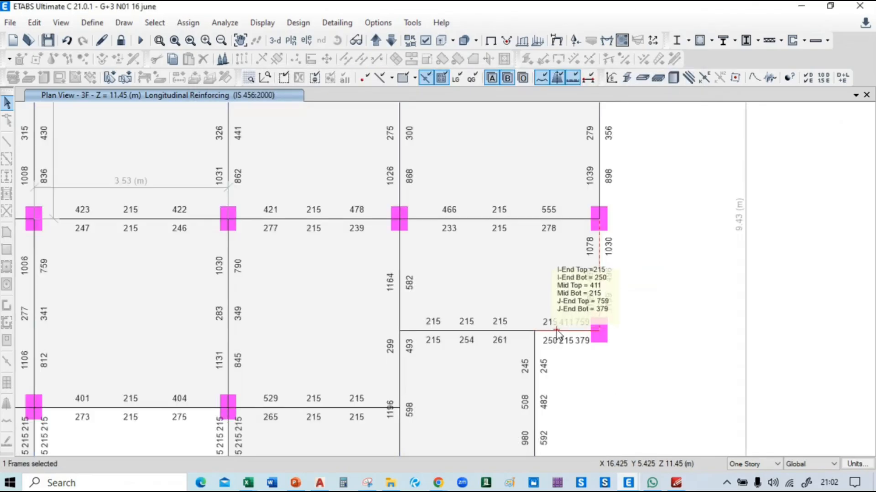
left_click(598, 283)
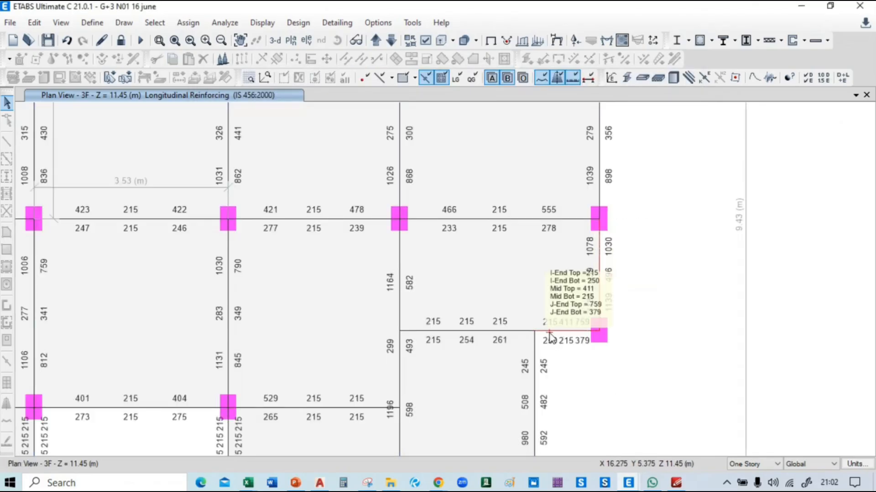
left_click(551, 331)
left_click(543, 331)
left_click(500, 332)
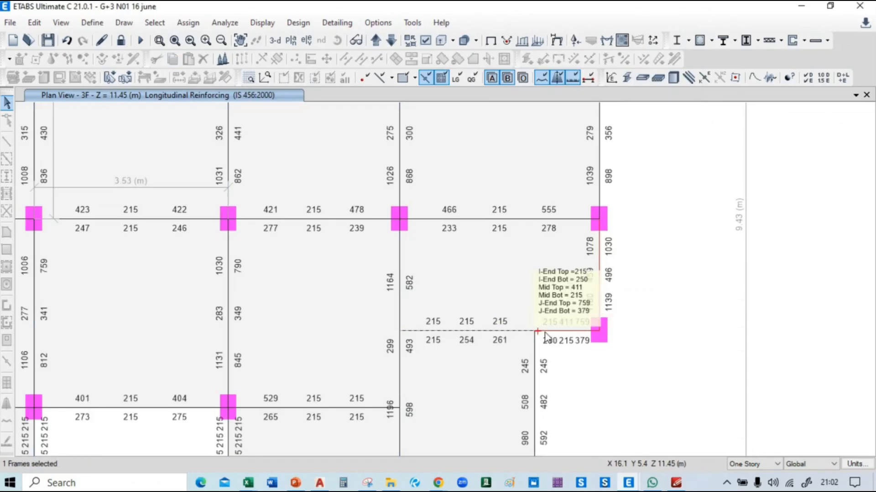
left_click(565, 332)
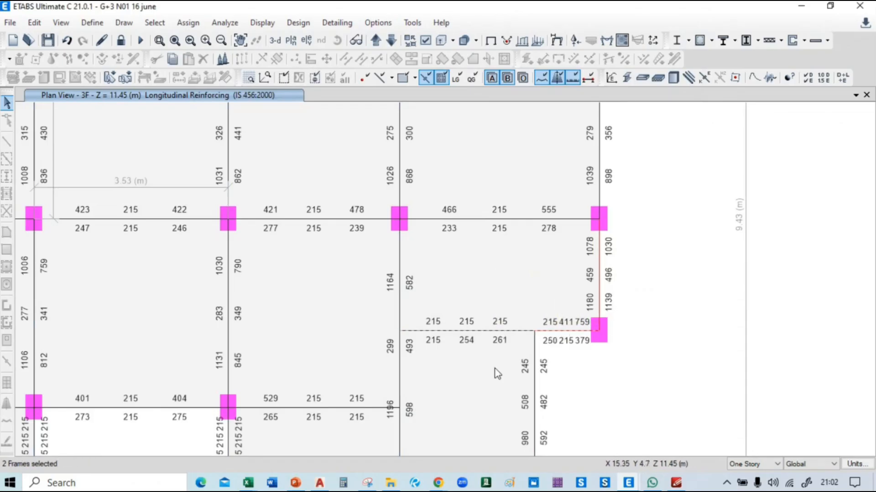
Step: Check the two collinear beam segments individually by toggling their selection around the cross-beam junction, leaving both deselected
left_click(502, 333)
scroll(529, 342, "up", 3)
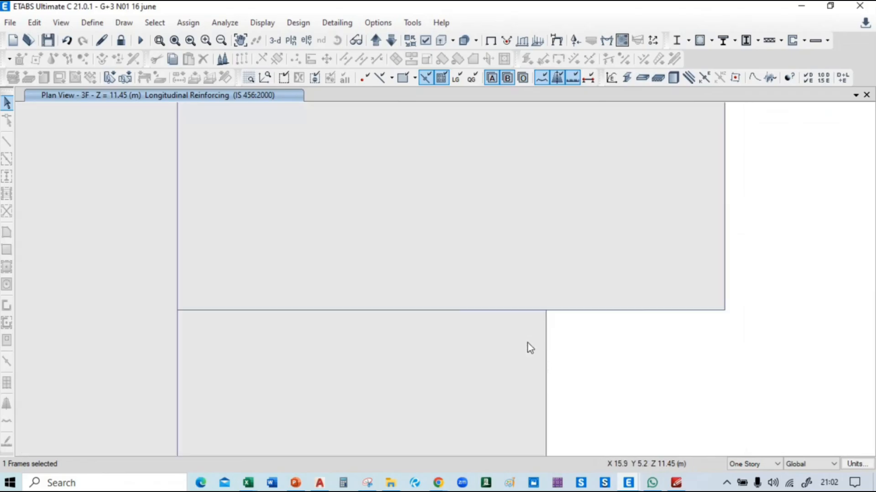
mouse_move(475, 315)
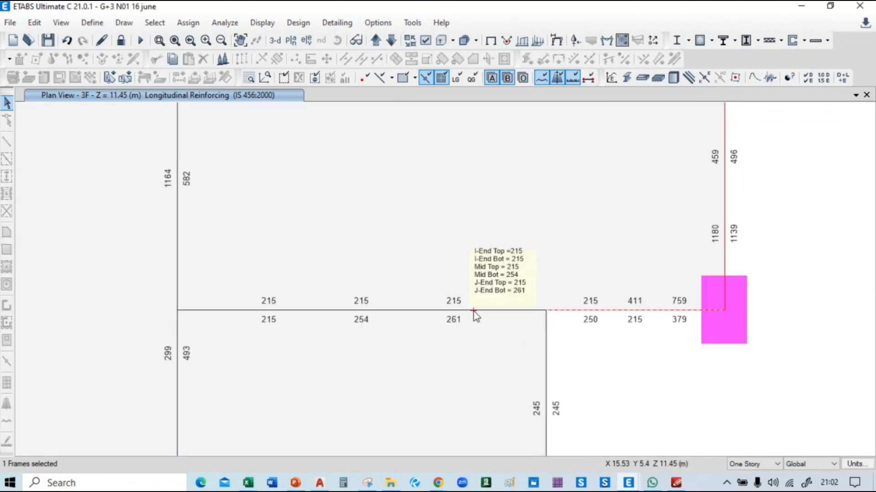
left_click(542, 310)
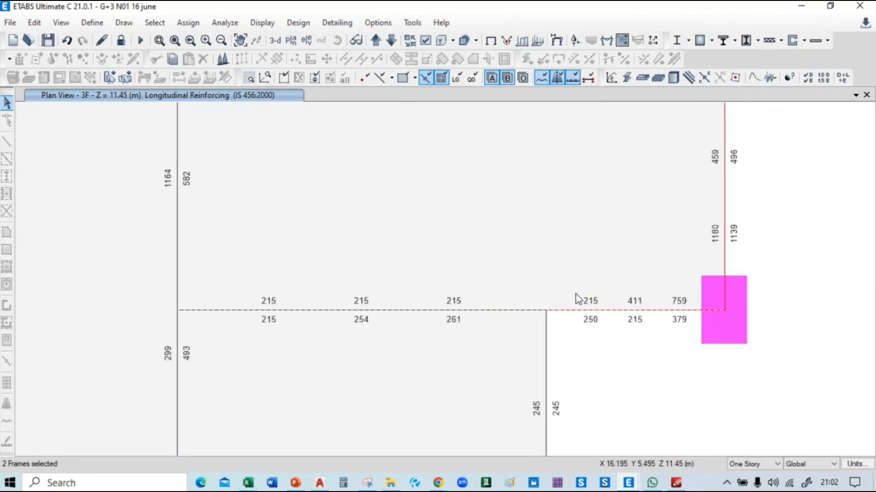
left_click(578, 310)
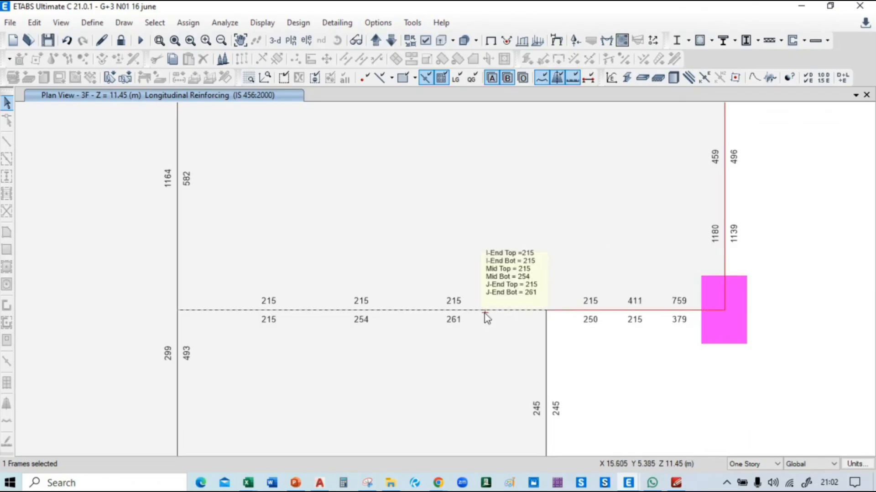
left_click(484, 311)
left_click(596, 312)
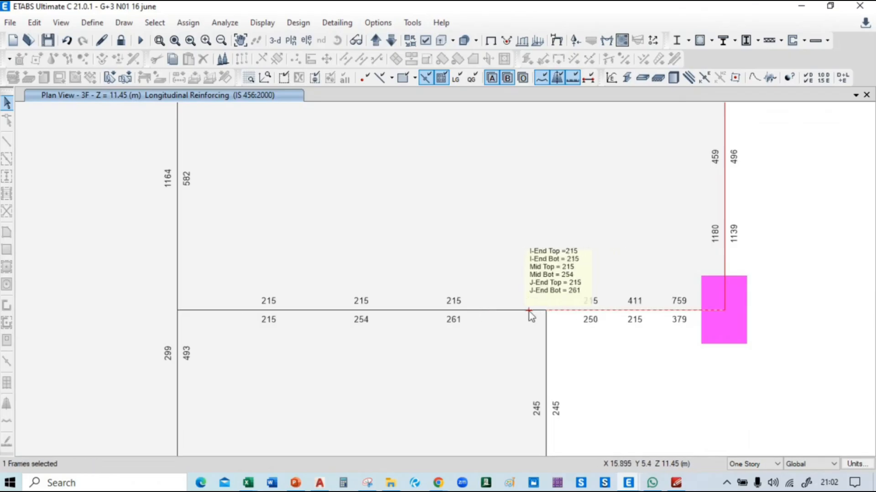
left_click(477, 314)
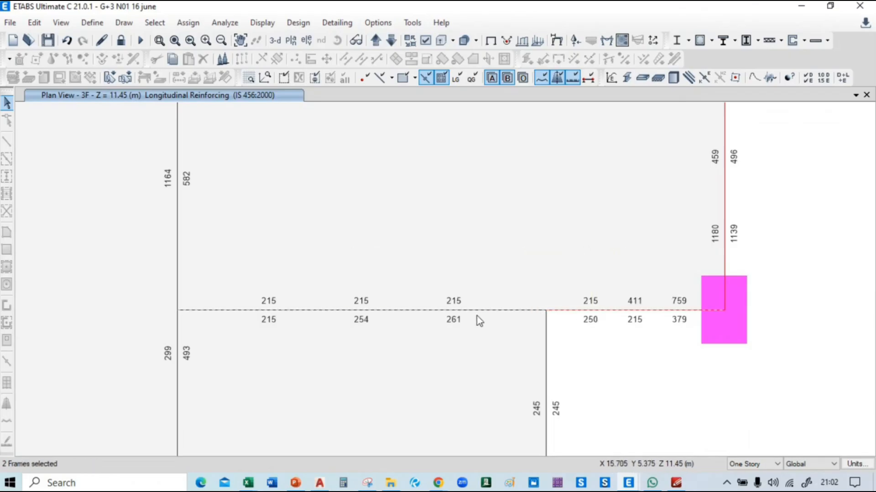
left_click(587, 309)
left_click(527, 310)
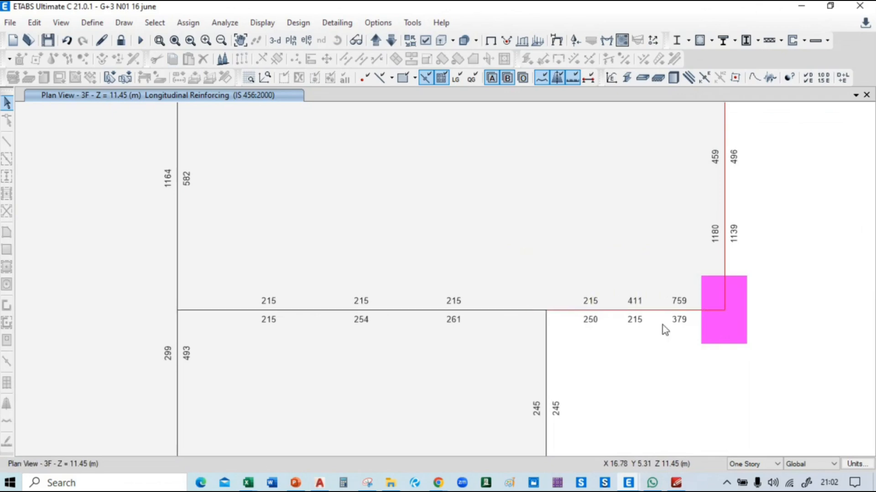
Step: Examine the reinforcement on 3F where the secondary beam frames into the 1159/580 beam at the opposite side, and return to the full plan
scroll(562, 270, "down", 3)
middle_click_drag(309, 300, 718, 318)
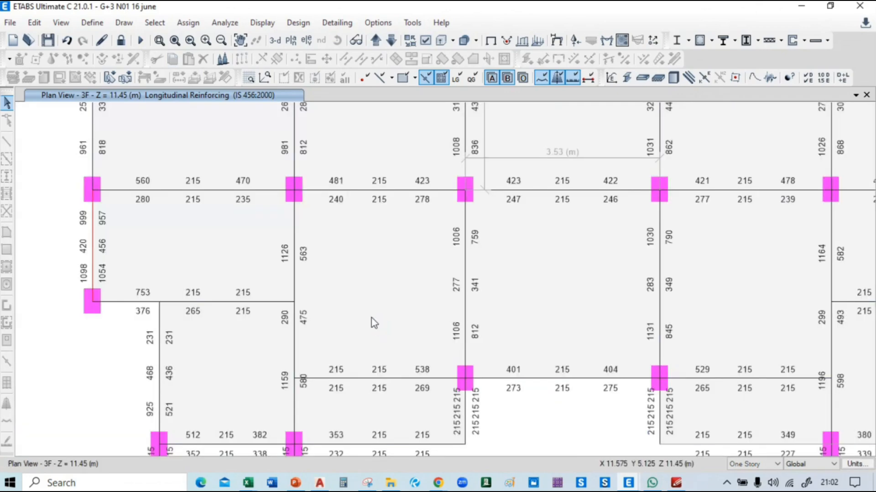
middle_click_drag(344, 336, 351, 288)
mouse_move(303, 340)
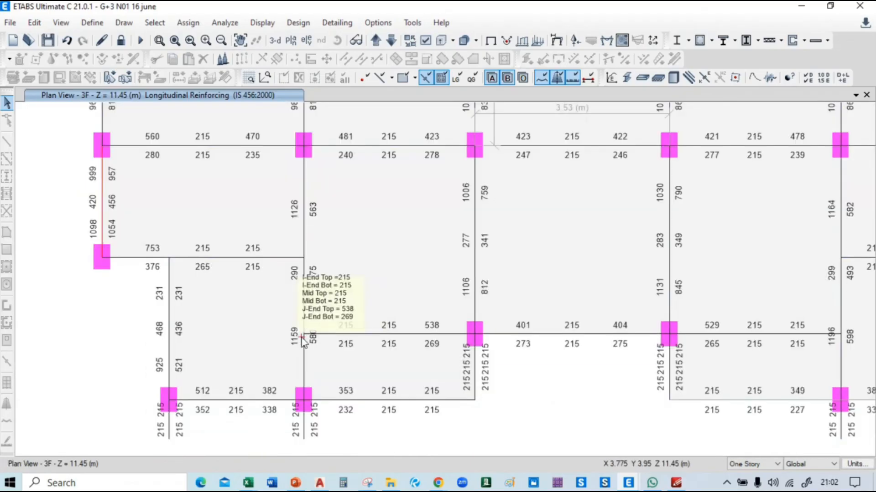
scroll(303, 339, "up", 2)
scroll(386, 334, "up", 2)
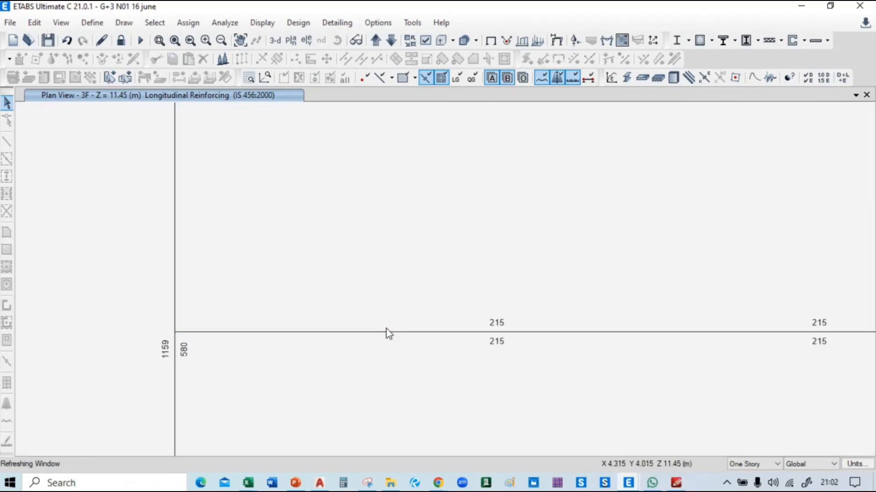
scroll(387, 329, "down", 2)
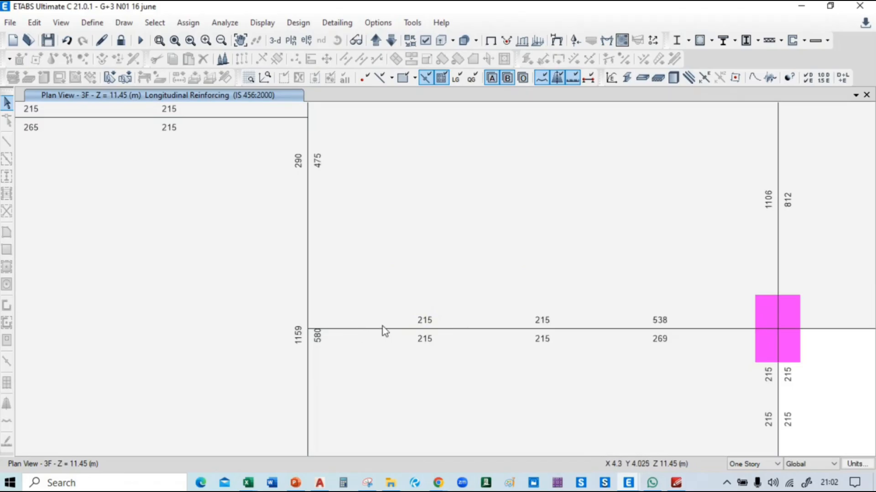
scroll(305, 348, "up", 2)
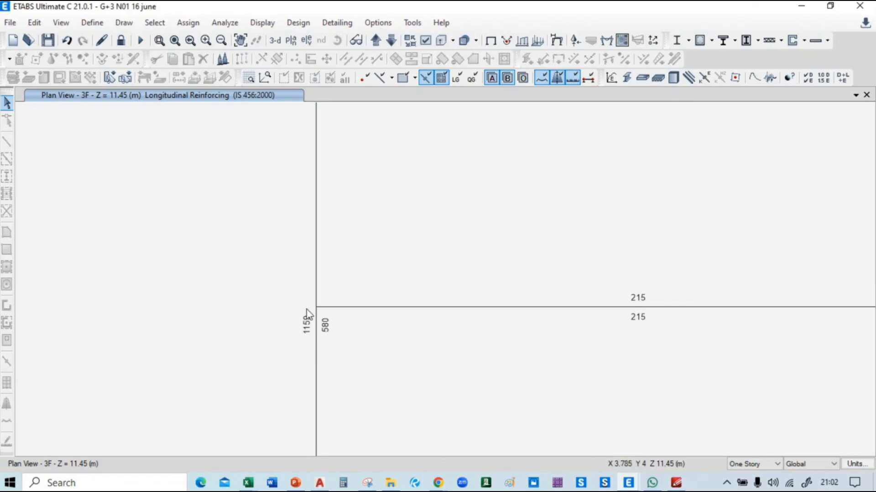
scroll(307, 310, "down", 3)
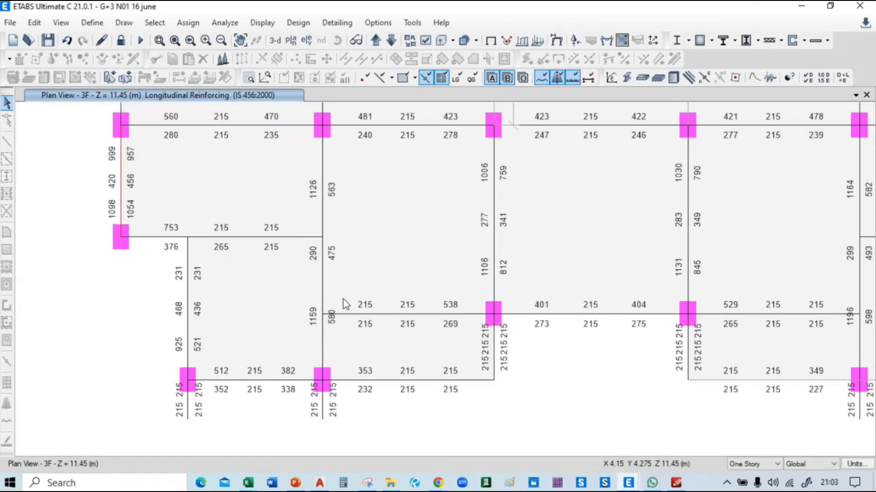
scroll(289, 357, "up", 2)
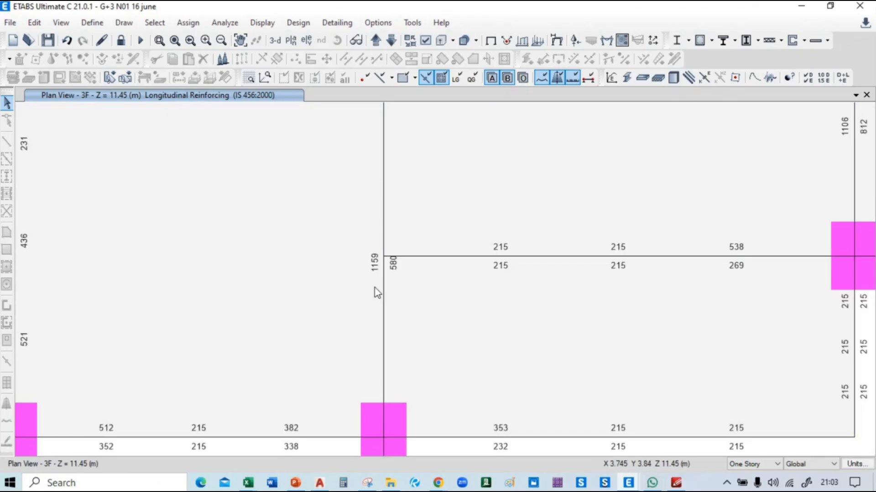
middle_click_drag(379, 256, 374, 299)
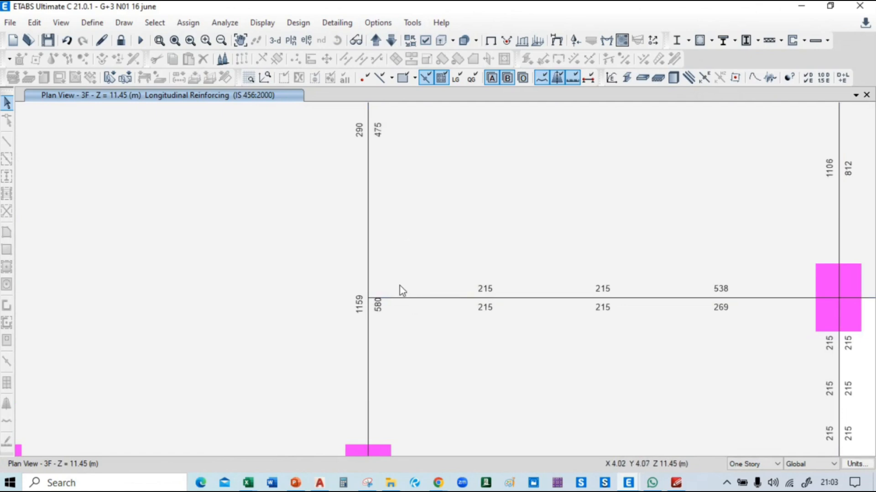
mouse_move(412, 301)
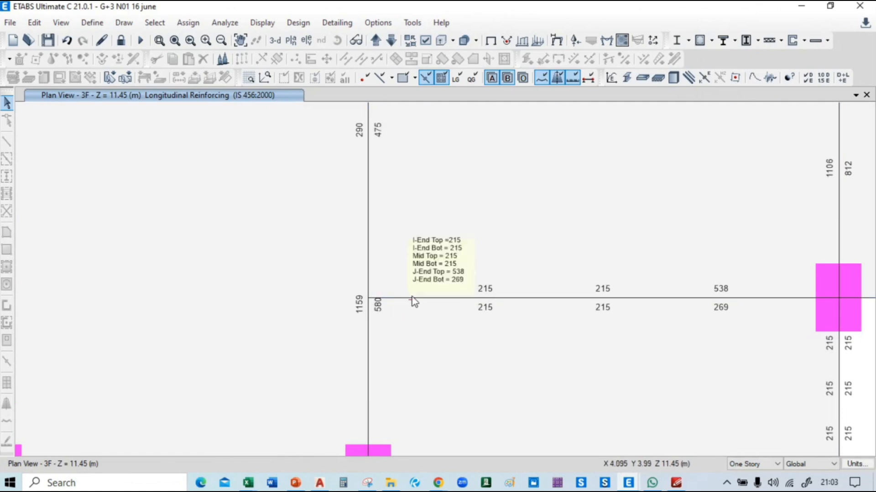
mouse_move(368, 318)
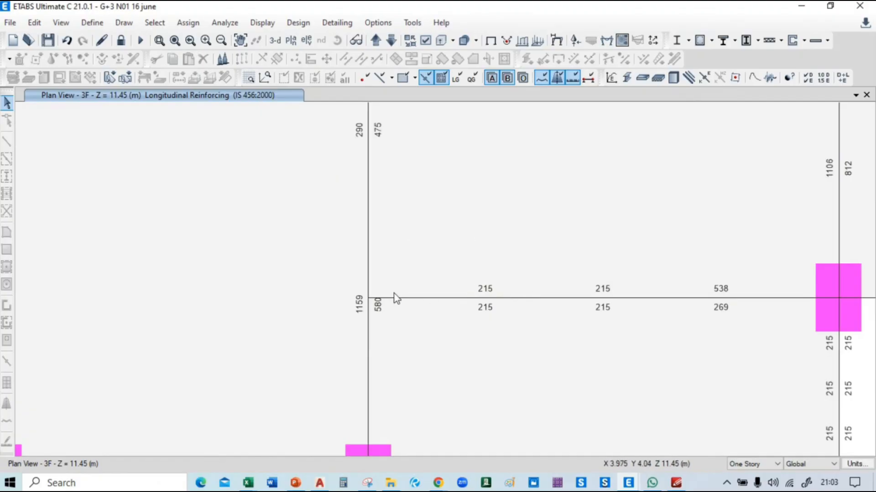
mouse_move(504, 313)
scroll(465, 272, "down", 3)
middle_click_drag(582, 339, 501, 400)
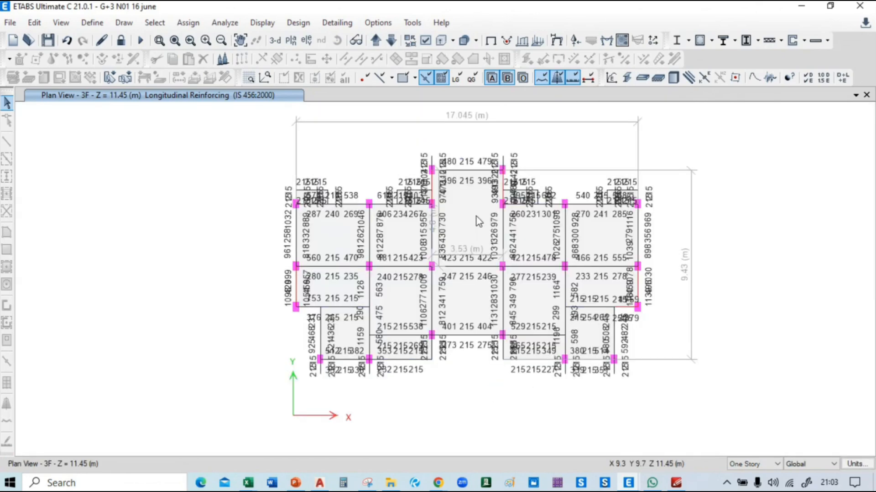
Step: Show the model in 3D and open the design information of the red-marked 1F edge beam B51
scroll(473, 218, "up", 2)
scroll(468, 220, "down", 2)
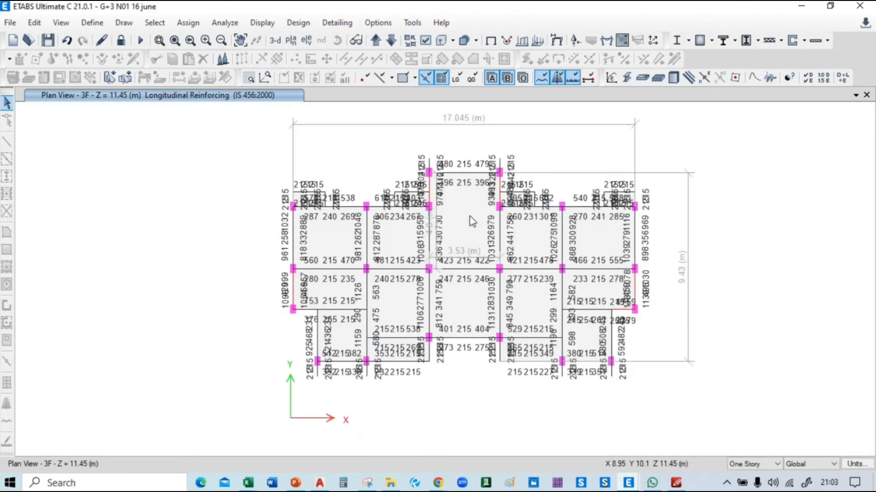
left_click(275, 40)
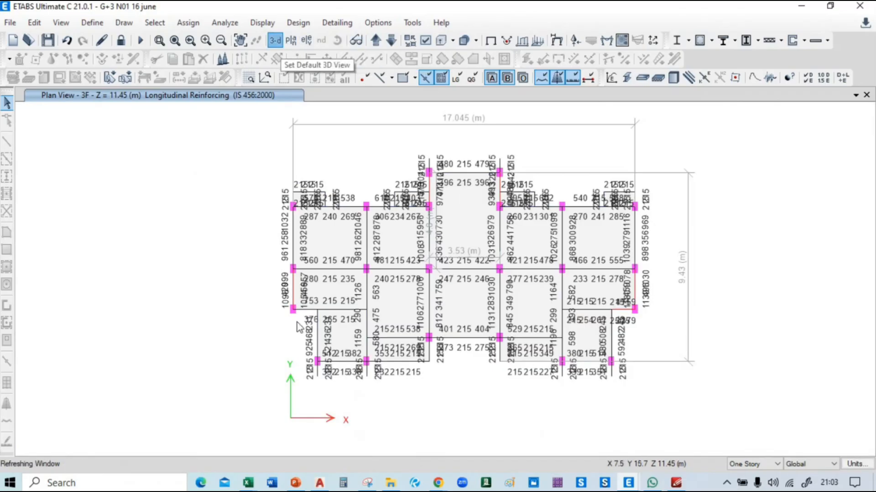
scroll(379, 333, "up", 5)
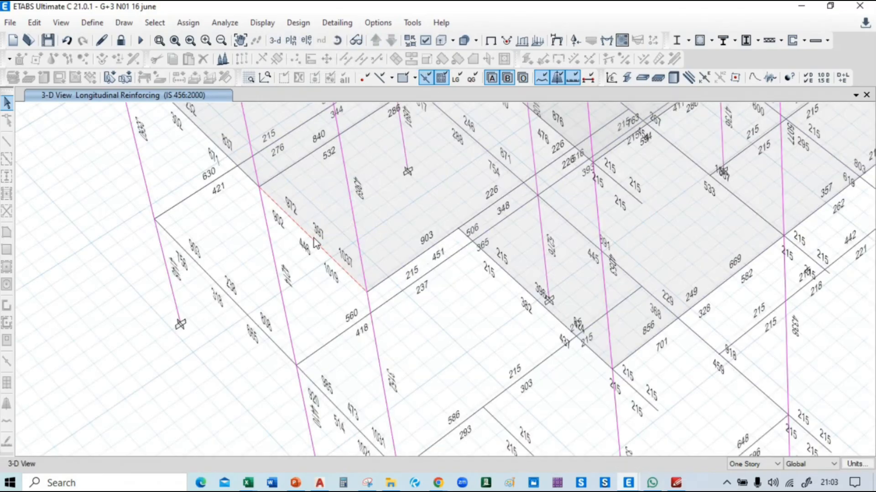
right_click(314, 239)
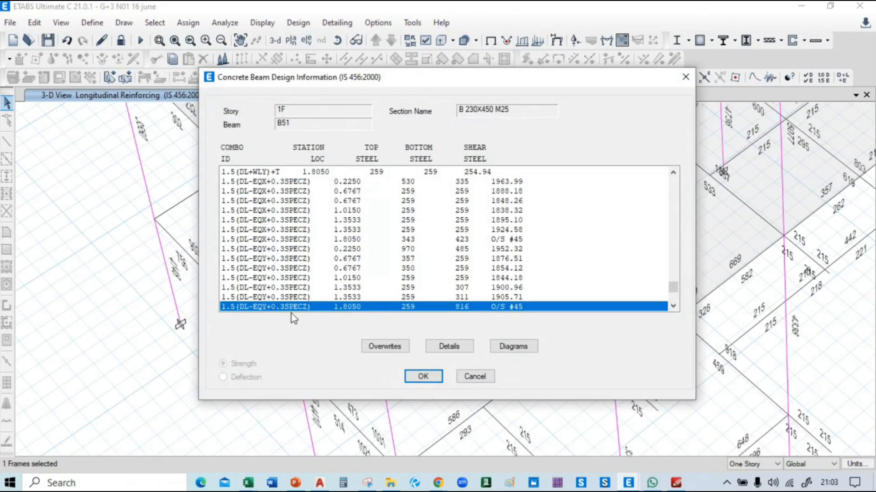
Step: Check the framing type options in beam B51's concrete frame design overwrites, and cancel without changing them
left_click(383, 347)
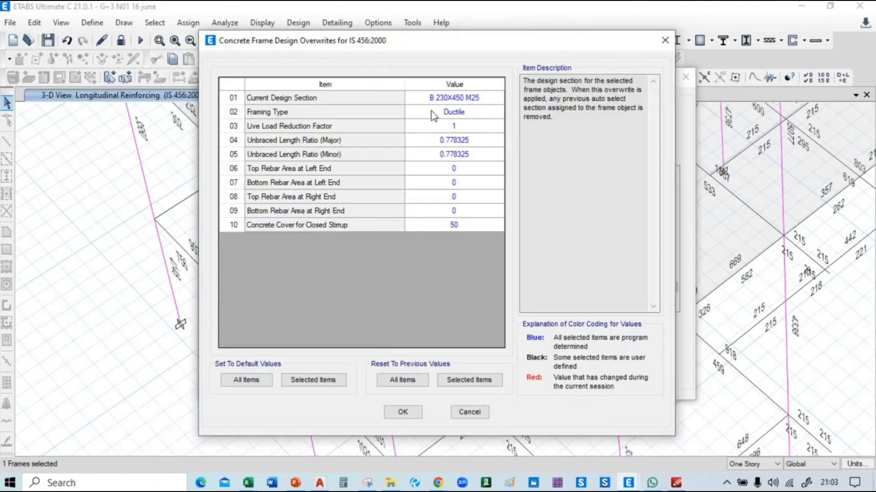
left_click(469, 114)
left_click(480, 113)
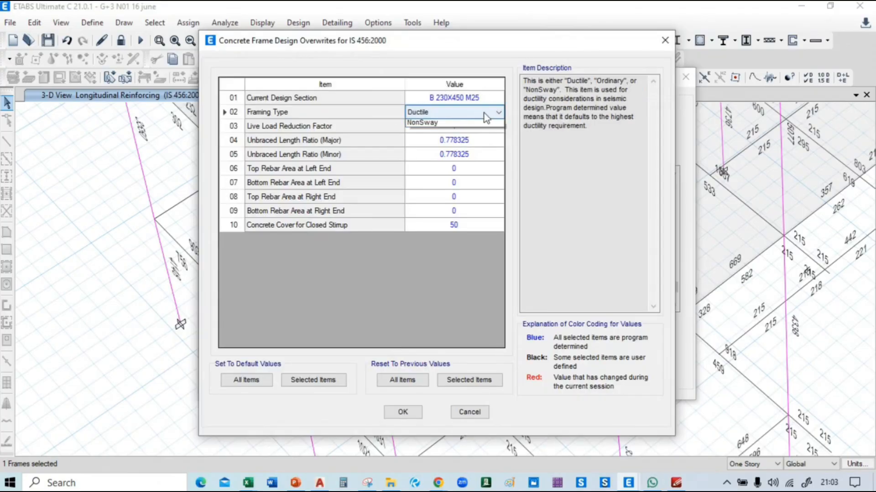
left_click(437, 125)
left_click(474, 411)
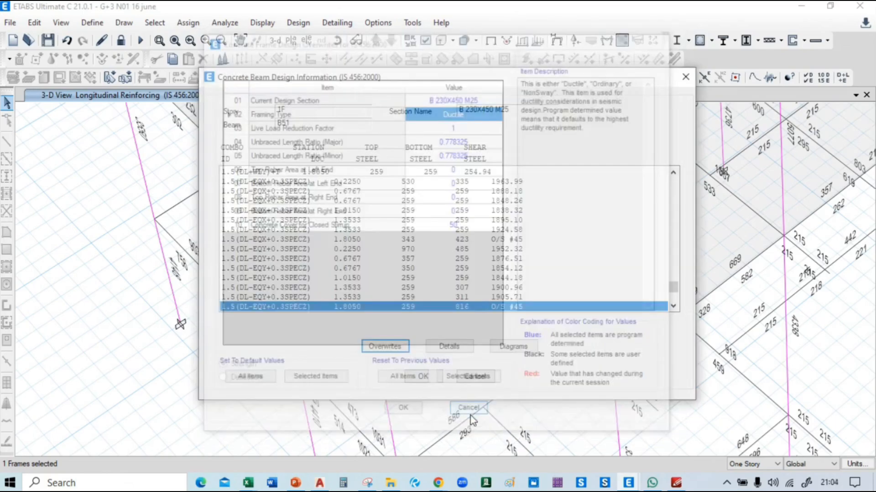
Step: Switch to PDF-XChange Editor and find the moment frame systems' R values in the 1893_1-2016 document
left_click(676, 483)
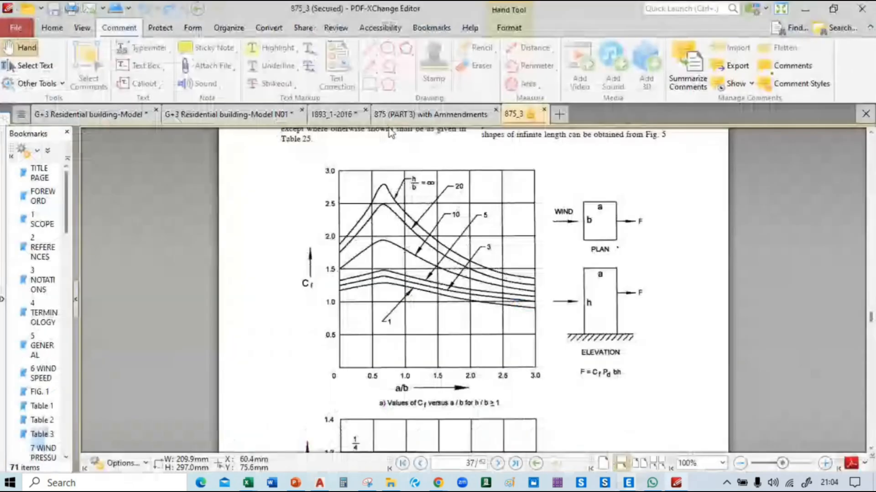
left_click(427, 114)
left_click(323, 120)
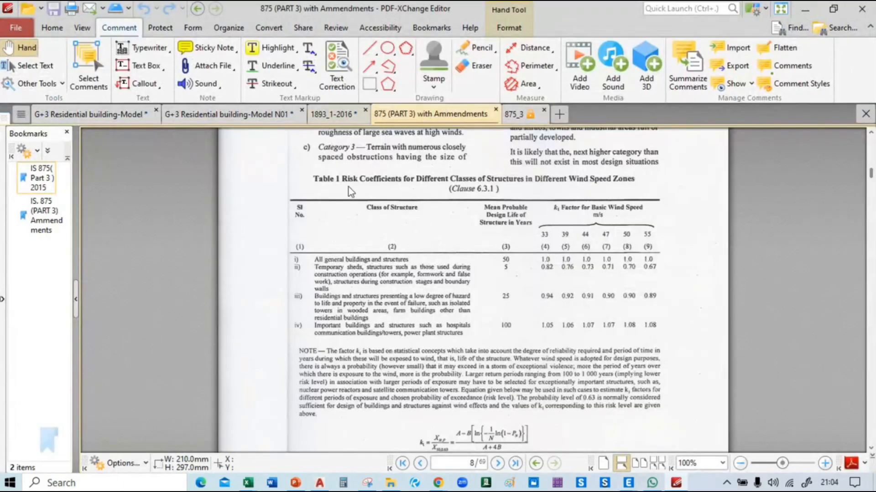
scroll(390, 254, "down", 5, "ctrl")
scroll(392, 262, "up", 5)
scroll(395, 264, "up", 15)
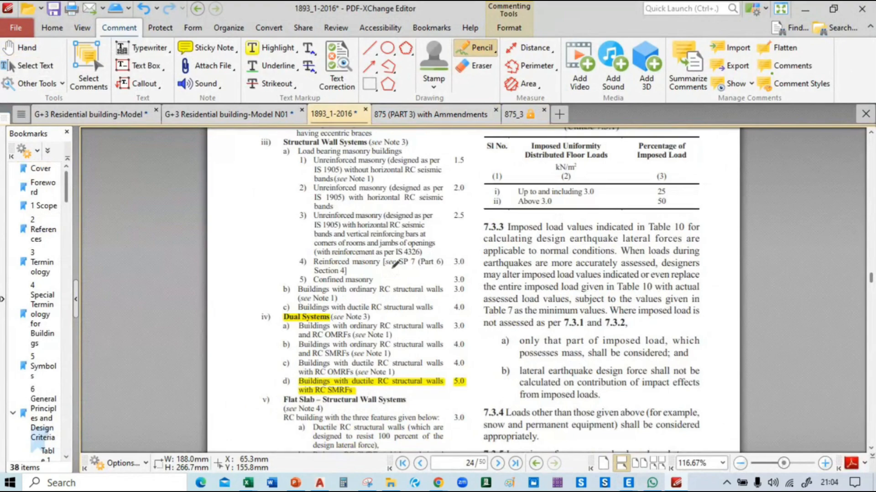
scroll(393, 264, "up", 5)
scroll(313, 360, "up", 5, "ctrl")
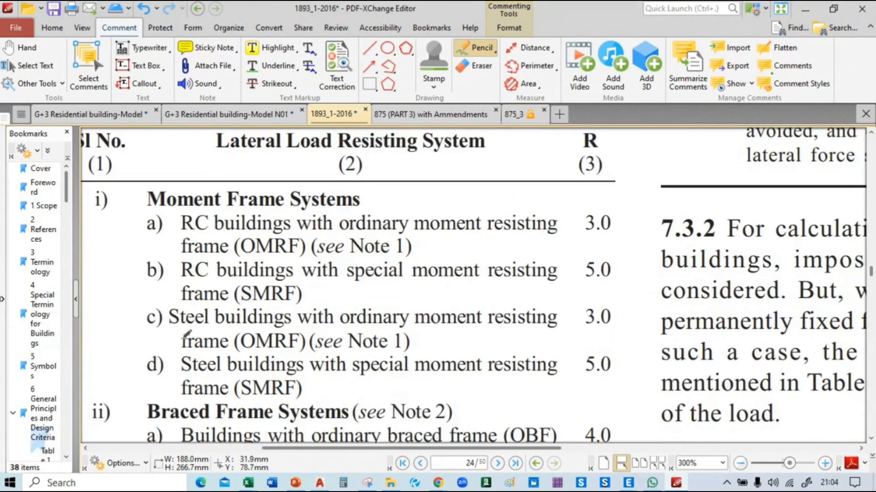
Step: Circle the entry for RC buildings with special moment resisting frame and its R value 5.0 in green pencil, and add a tick
mouse_move(178, 257)
left_mouse_down()
mouse_move(568, 248)
mouse_move(413, 301)
mouse_move(250, 303)
mouse_move(178, 260)
left_mouse_up()
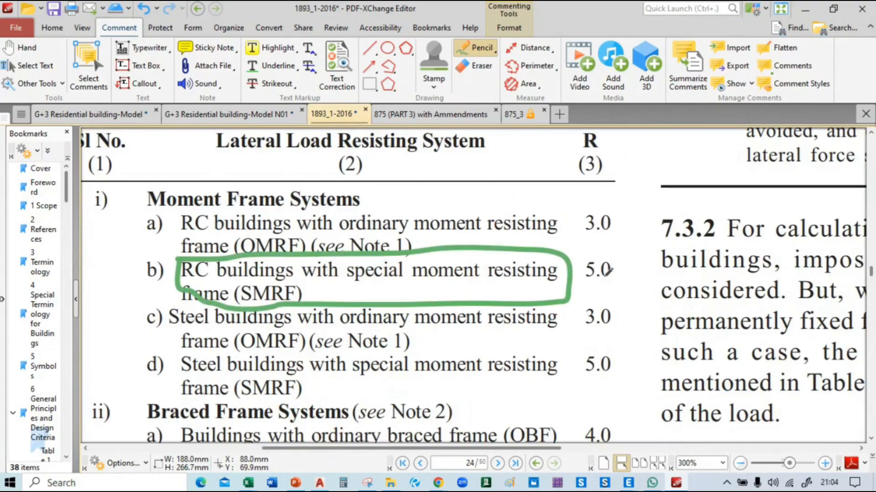
mouse_move(640, 257)
left_mouse_down()
mouse_move(576, 257)
mouse_move(623, 269)
mouse_move(631, 307)
mouse_move(690, 278)
left_mouse_up()
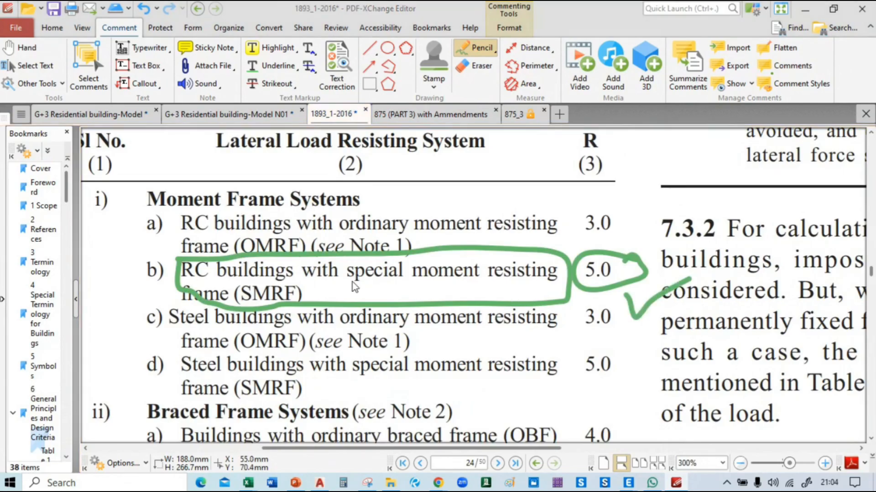
Step: Switch to ETABS, reopen beam B51's overwrites to check its framing type, and go back to the 1893_1-2016 table
key("alt+Tab")
left_click(383, 346)
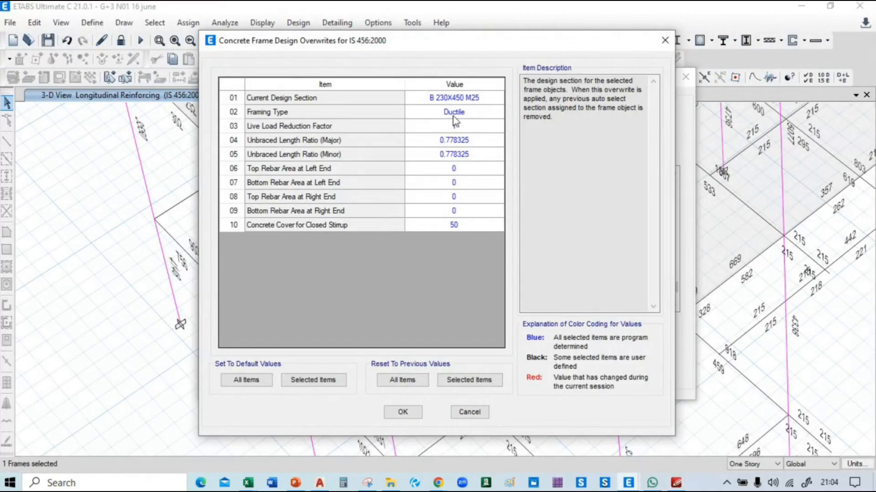
key("alt+Tab")
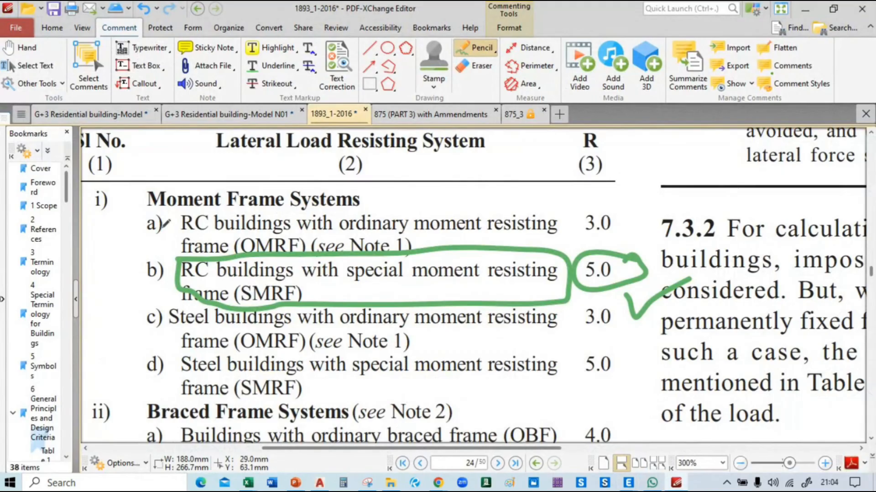
Step: Tick the entry for RC buildings with ordinary moment resisting frame, circle its R value 3.0, and draw an arrow to it
left_click_drag(164, 226, 225, 208)
mouse_move(618, 210)
left_mouse_down()
mouse_move(581, 204)
mouse_move(626, 218)
left_mouse_up()
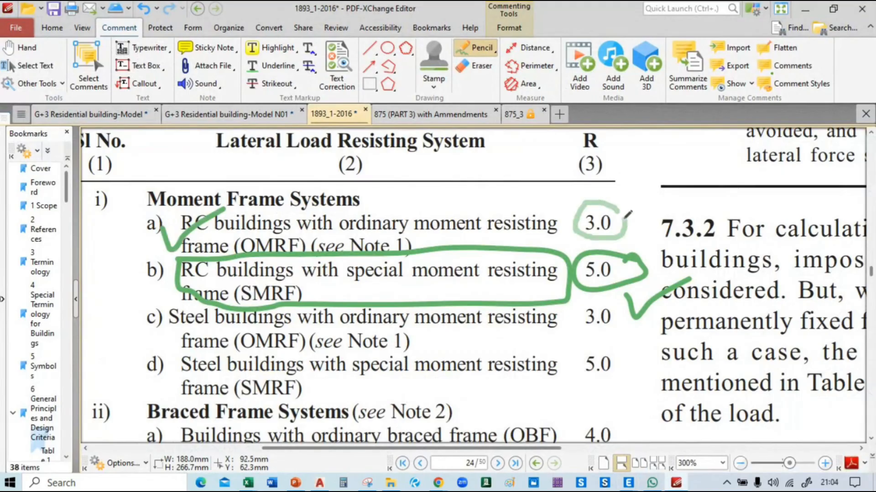
mouse_move(661, 155)
left_mouse_down()
mouse_move(628, 200)
mouse_move(650, 201)
left_mouse_up()
Step: Switch to ETABS, review the Ductile, Ordinary and NonSway framing types in the open overwrites, and cancel them
key("alt+Tab")
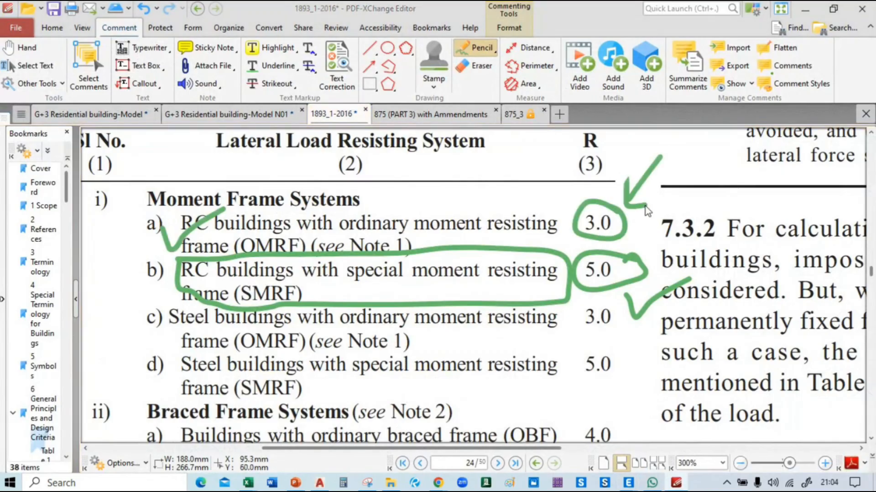
left_click(478, 111)
left_click(479, 112)
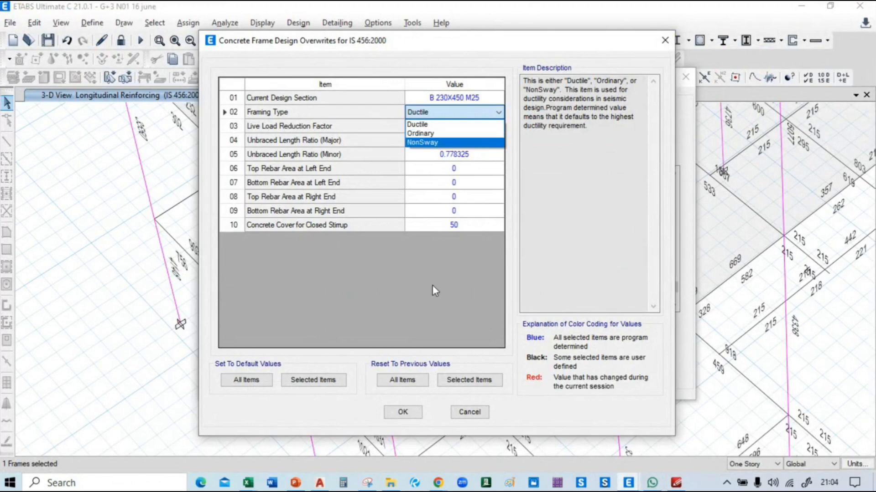
left_click(470, 415)
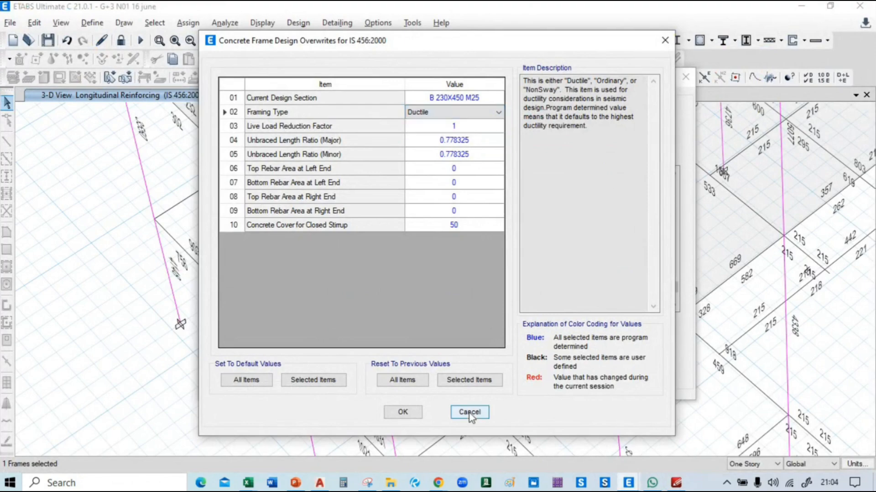
left_click(470, 413)
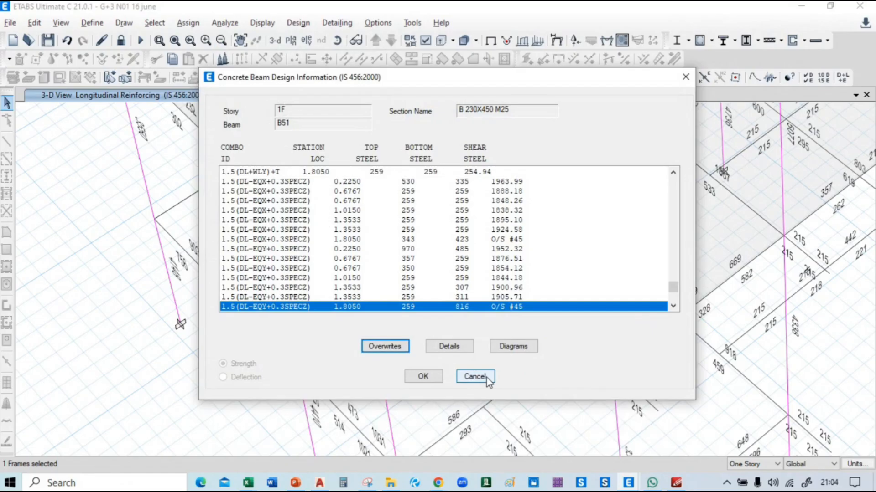
Step: Close beam B51's design information, deselect the beam, and bring the whole building back into view
left_click(486, 380)
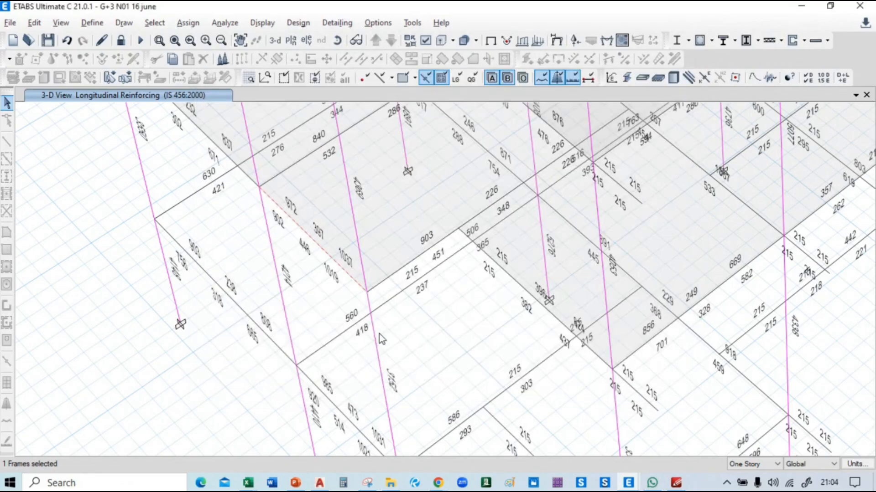
key("Escape")
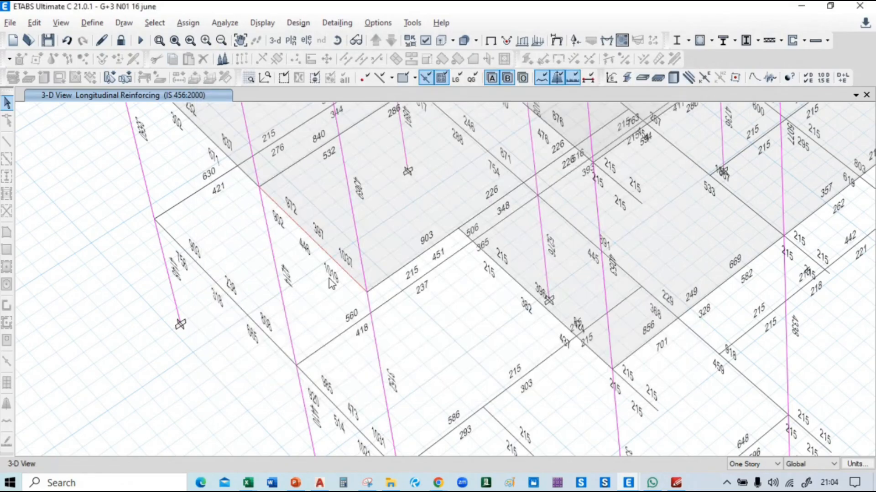
scroll(332, 282, "down", 5)
middle_click_drag(587, 274, 629, 349)
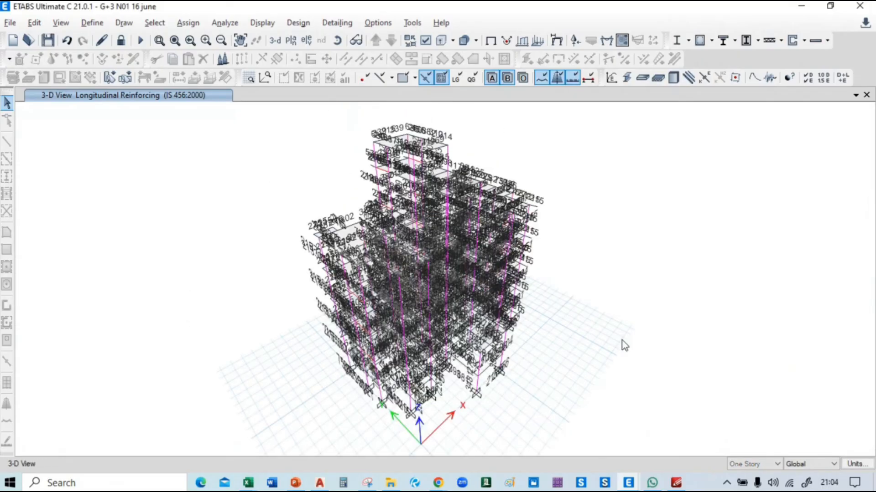
Step: Switch to the PowerPoint presentation and review the workflow slides on concrete frame design, shear wall design and model warnings
key("alt+Tab")
key("alt+Tab")
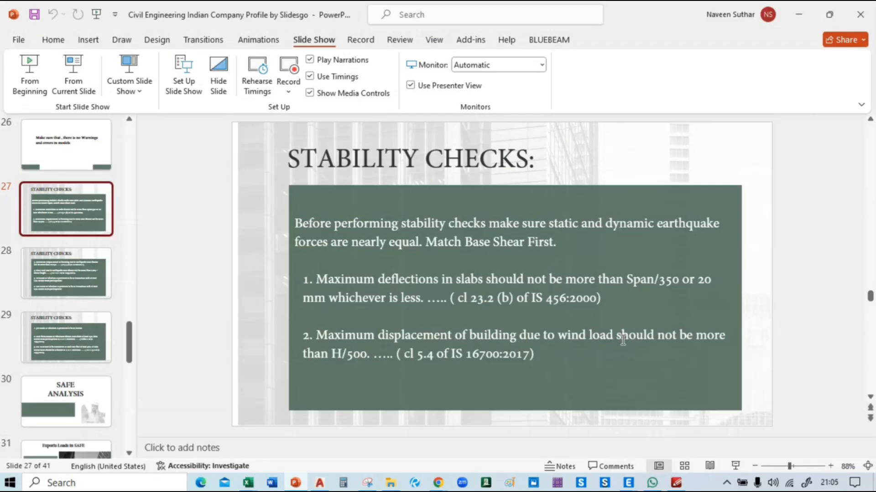
scroll(622, 340, "down", 2)
scroll(622, 339, "up", 3)
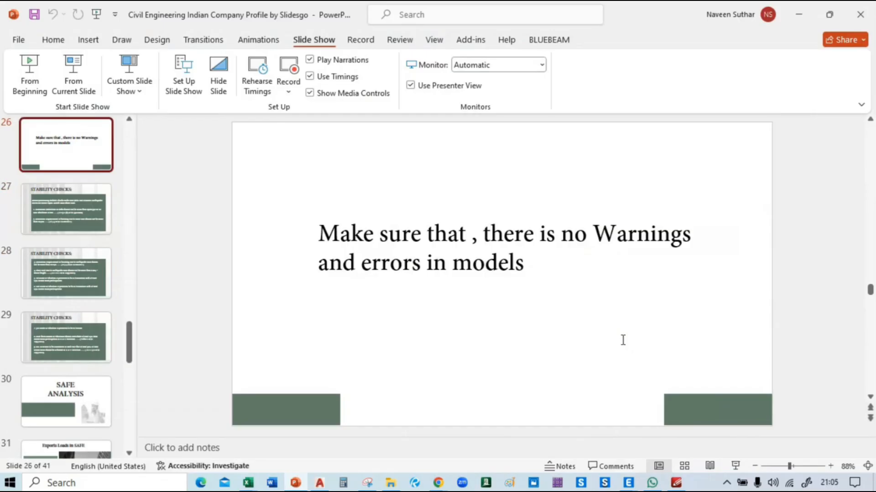
scroll(622, 339, "up", 1)
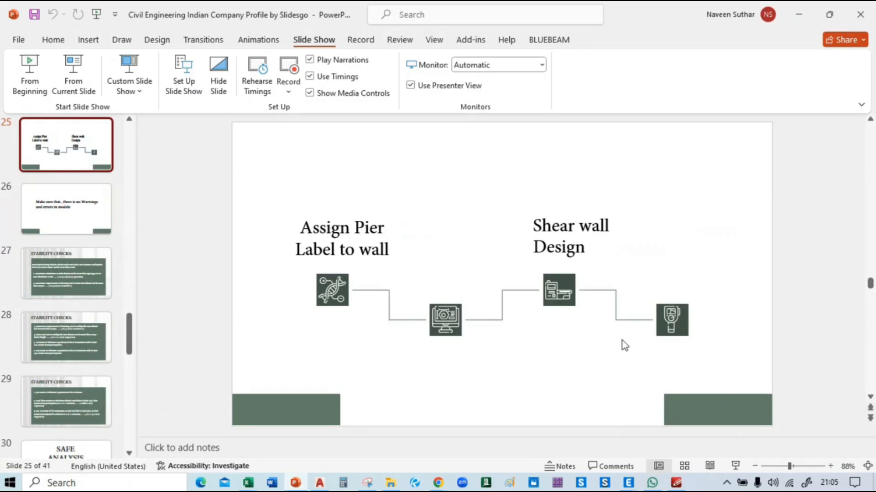
scroll(625, 345, "up", 2)
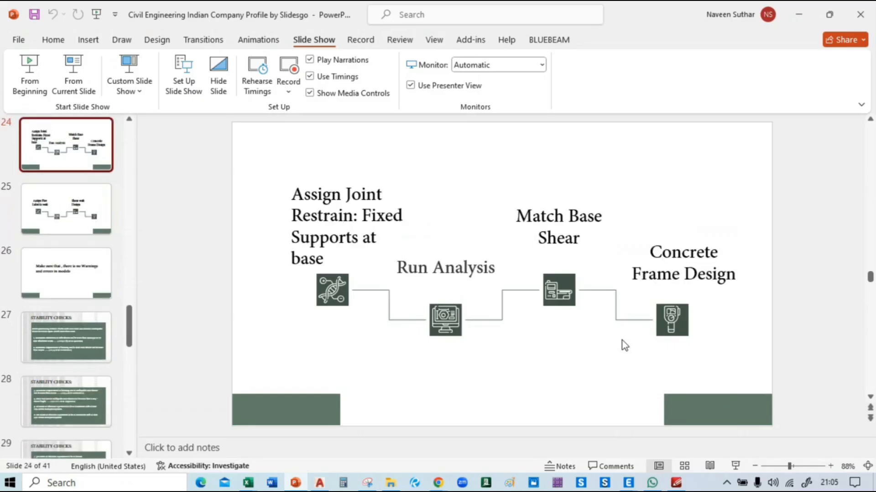
scroll(624, 345, "down", 2)
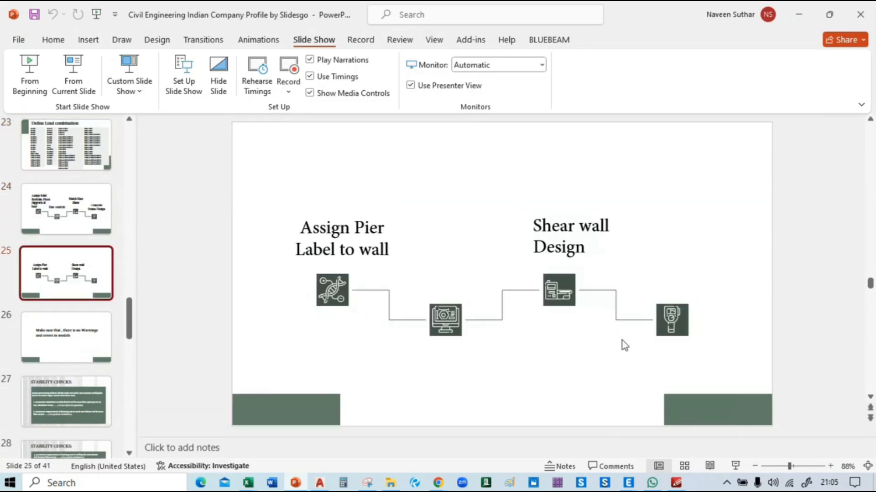
scroll(623, 343, "up", 1)
Step: Switch to ETABS, open the concrete beam design display settings, and move the dialog clear of the 3D model
key("alt+Tab")
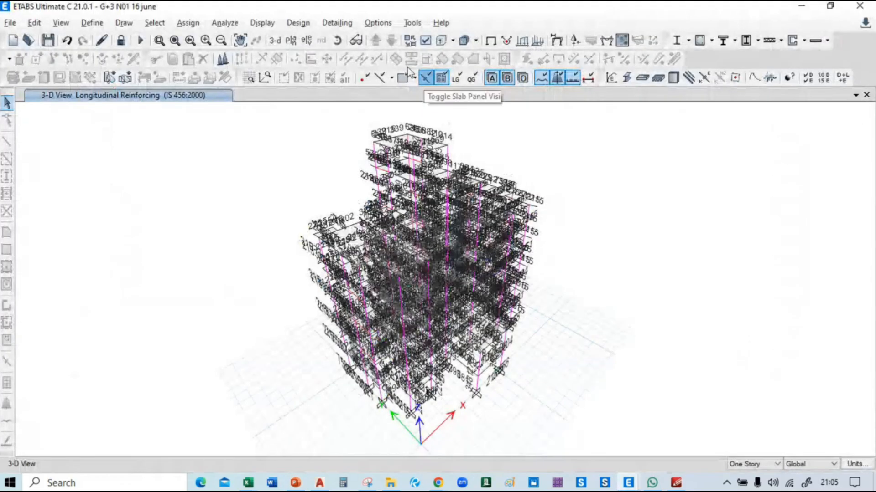
left_click(337, 40)
mouse_move(593, 210)
left_mouse_down()
mouse_move(715, 244)
mouse_move(569, 199)
left_mouse_up()
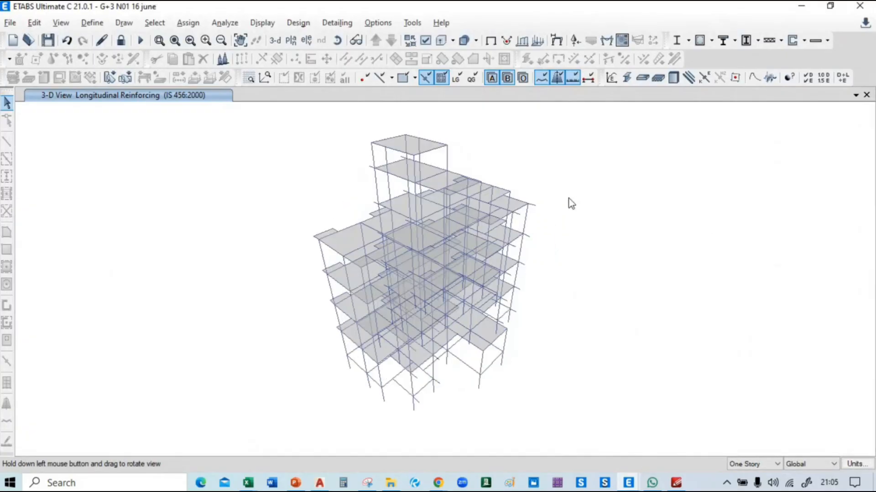
left_click(711, 40)
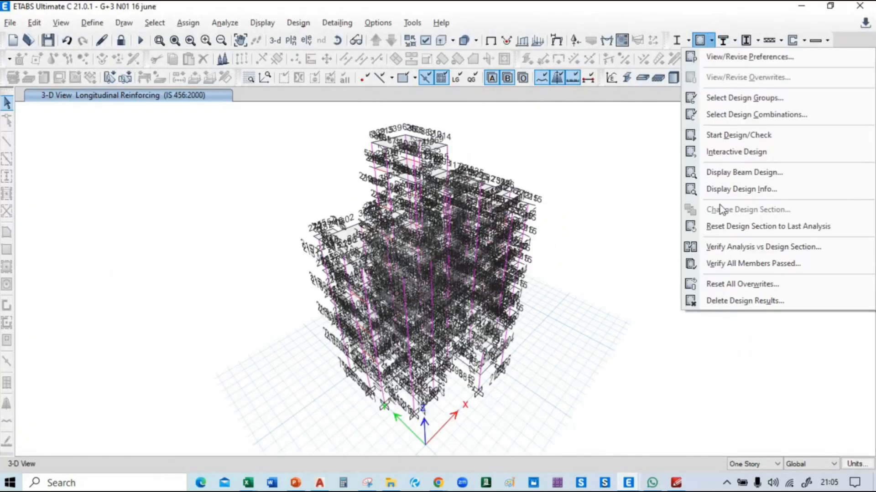
left_click(725, 176)
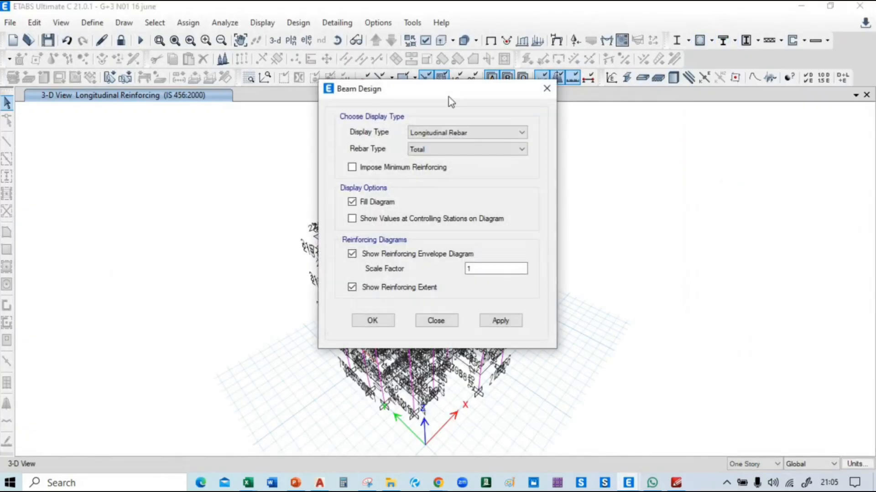
left_click_drag(441, 99, 713, 131)
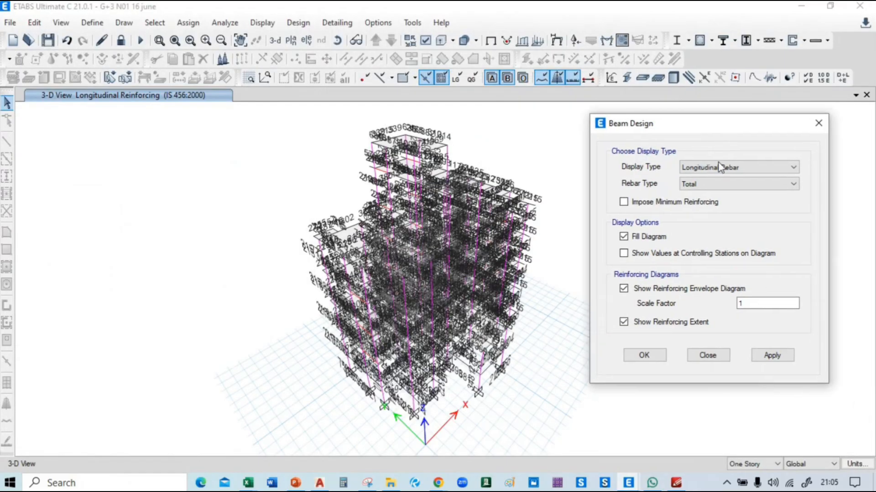
Step: Display the Transverse Rebar diagram with the Total rebar type for the beams on the 3D model
left_click(750, 168)
left_click(749, 168)
left_click(750, 169)
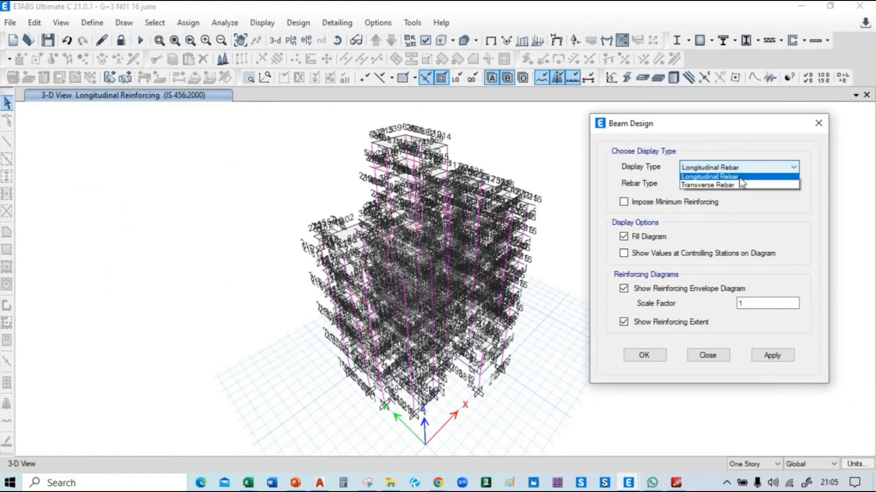
left_click(737, 170)
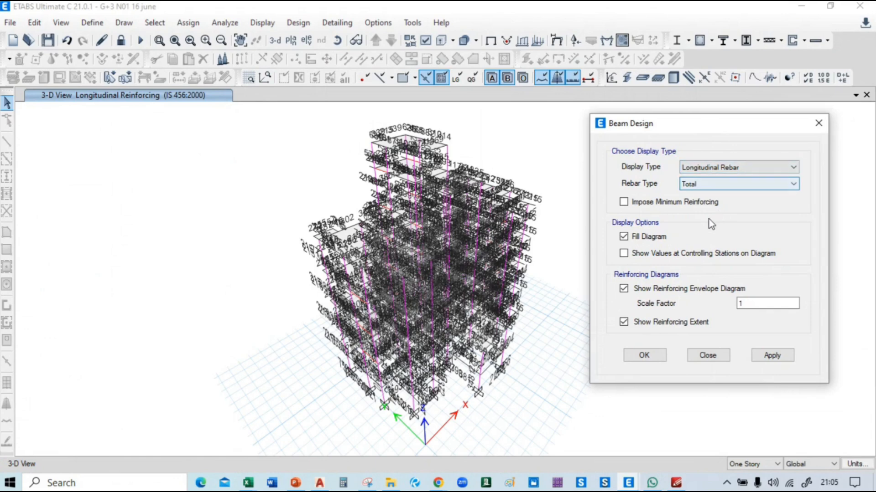
left_click(722, 169)
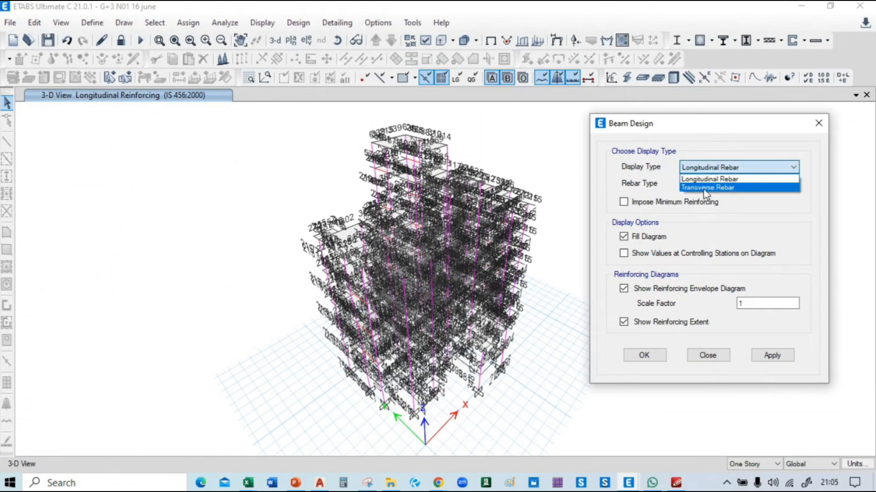
left_click(706, 188)
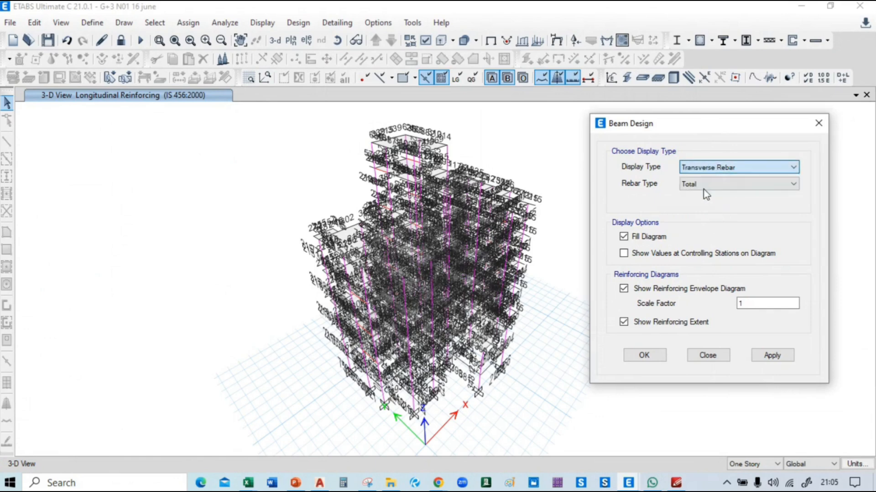
left_click(766, 358)
Step: Close the beam design display settings and return the 3D view to the plain undeformed model
left_click(721, 169)
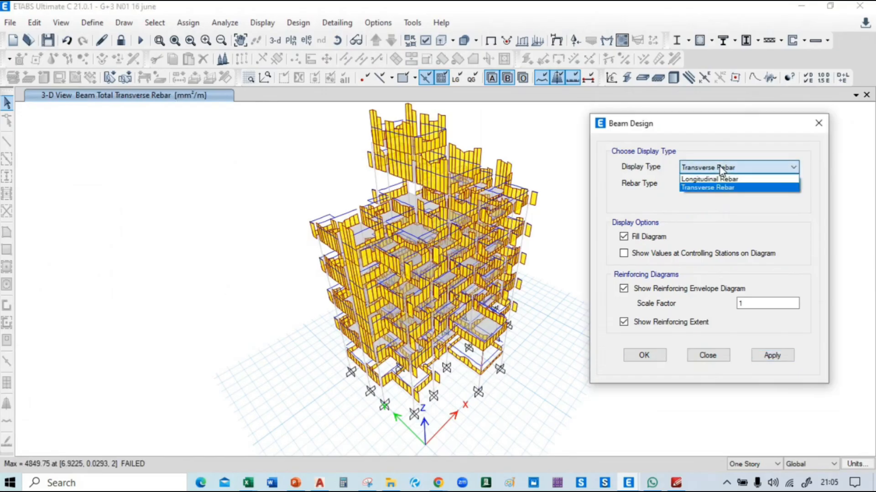
left_click(722, 173)
left_click(723, 185)
left_click(723, 187)
left_click(721, 173)
left_click(721, 173)
left_click(708, 355)
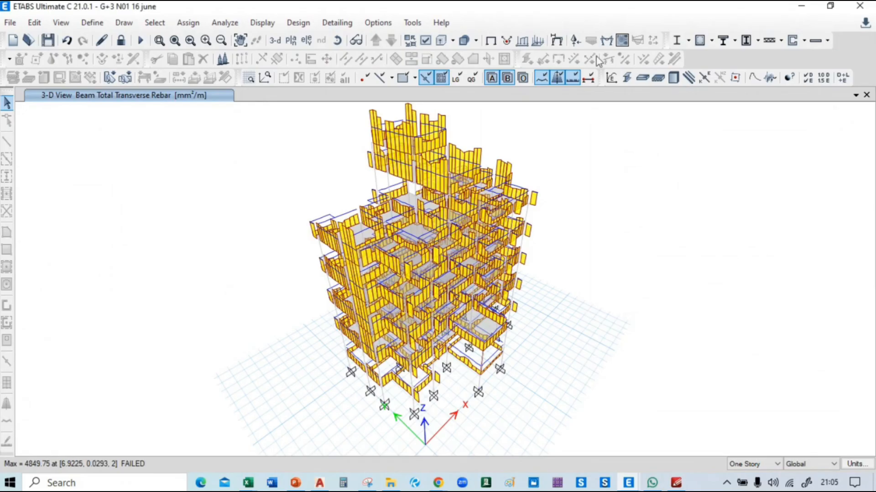
left_click(490, 40)
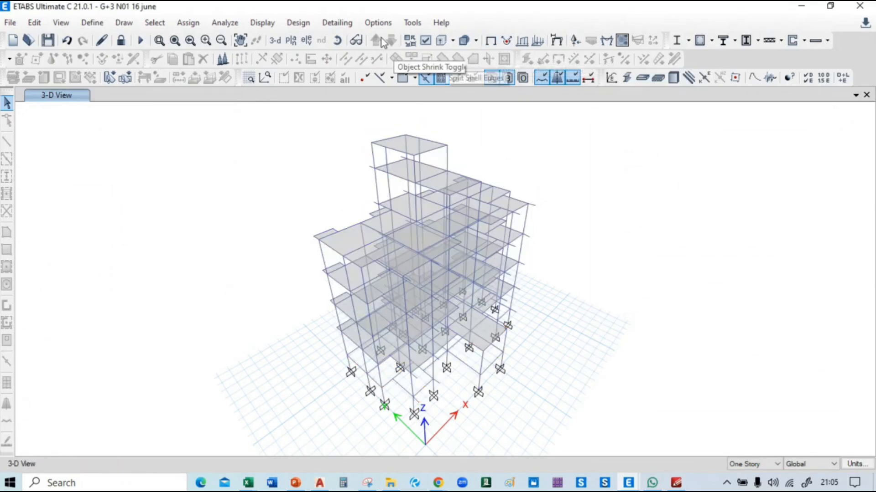
Step: Review all the concrete frame design preferences for IS 456:2000 and cancel without changing them
left_click(298, 23)
mouse_move(426, 64)
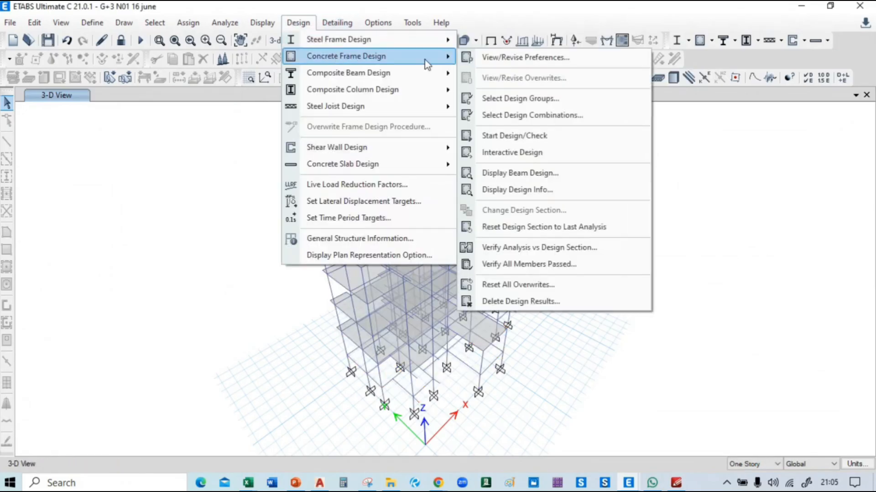
left_click(562, 58)
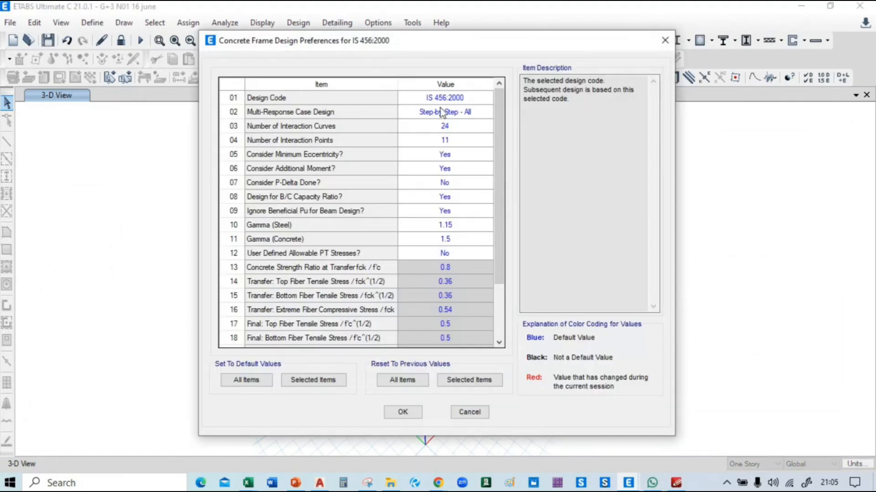
scroll(461, 137, "down", 2)
scroll(455, 186, "up", 2)
scroll(490, 223, "down", 2)
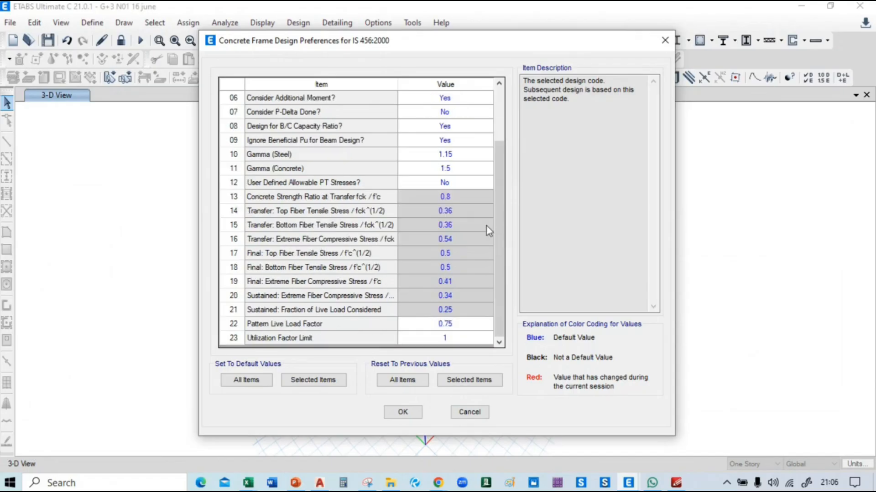
scroll(458, 210, "up", 2)
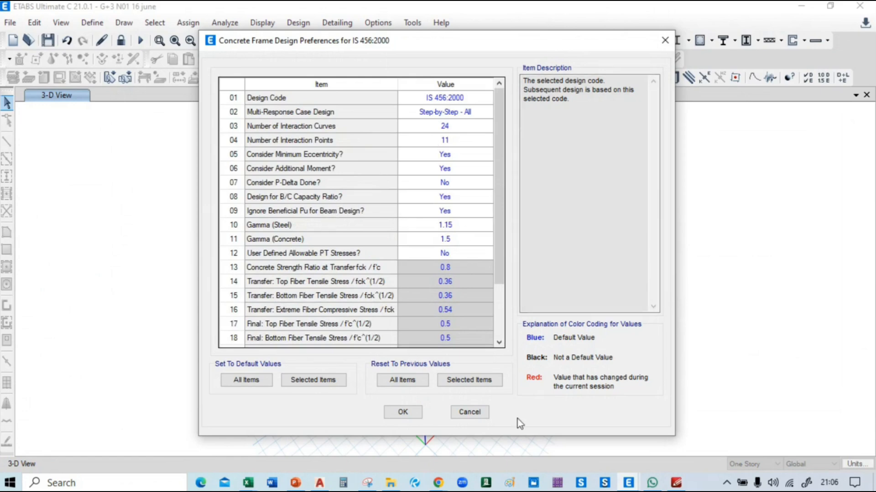
left_click(467, 413)
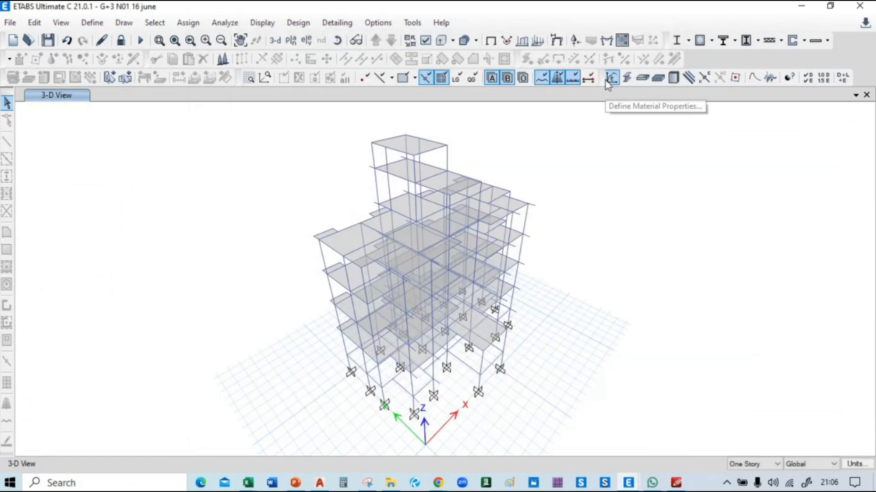
left_click(298, 23)
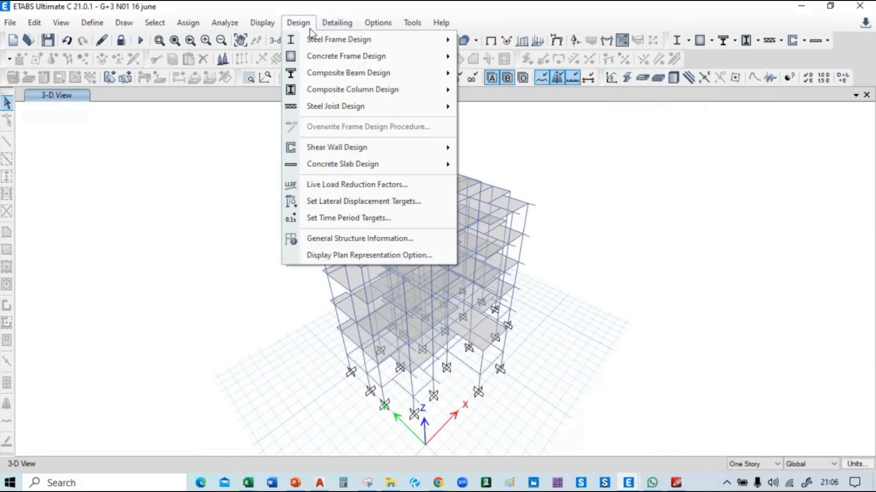
mouse_move(341, 58)
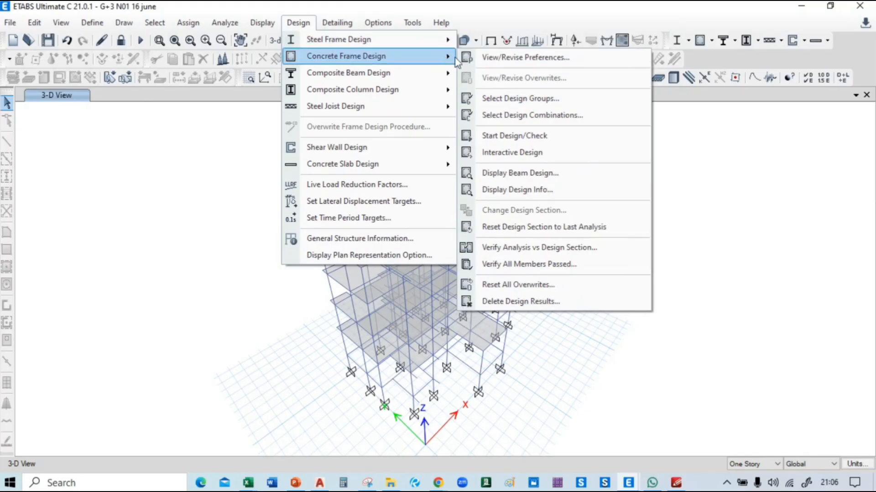
left_click(748, 180)
middle_click_drag(680, 184, 581, 178)
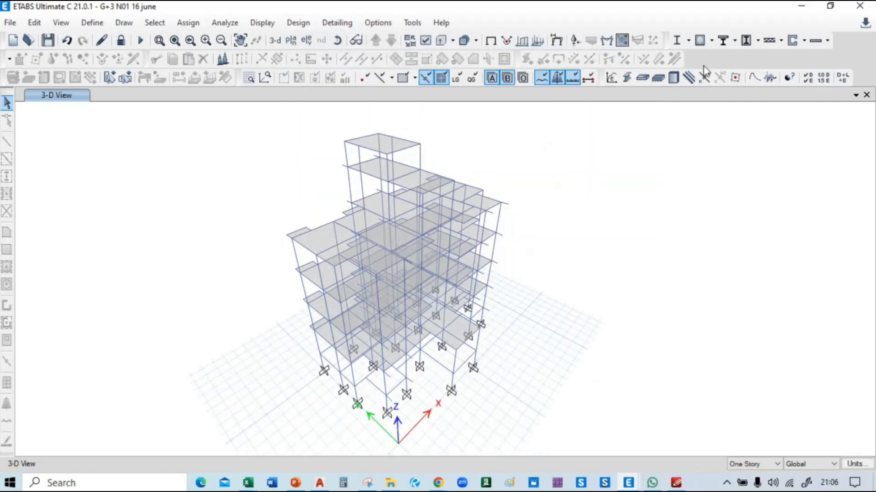
Step: Show the Total Rebar Percentage design output on the model and examine the values on the lower-storey beams and columns
left_click(712, 40)
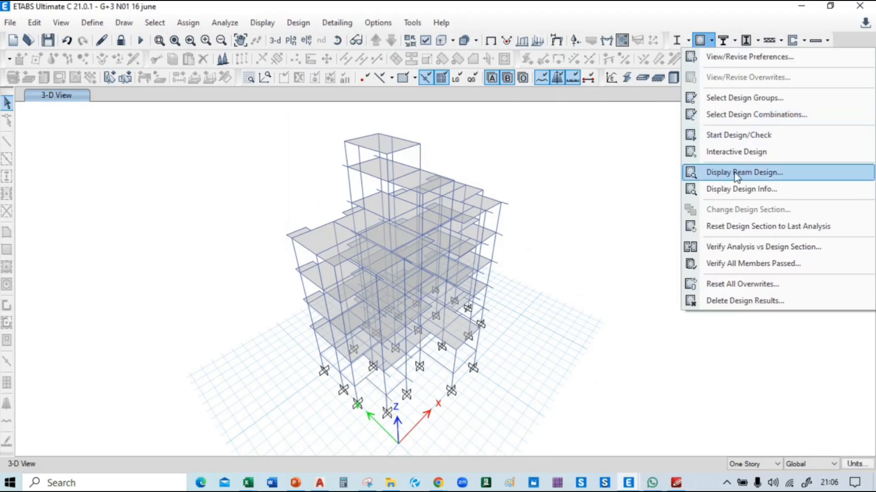
left_click(753, 190)
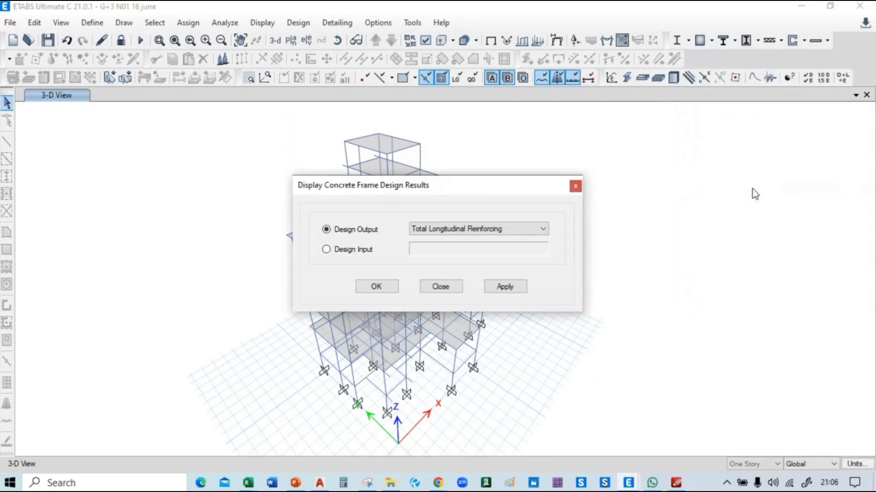
left_click_drag(512, 188, 735, 160)
left_click(765, 200)
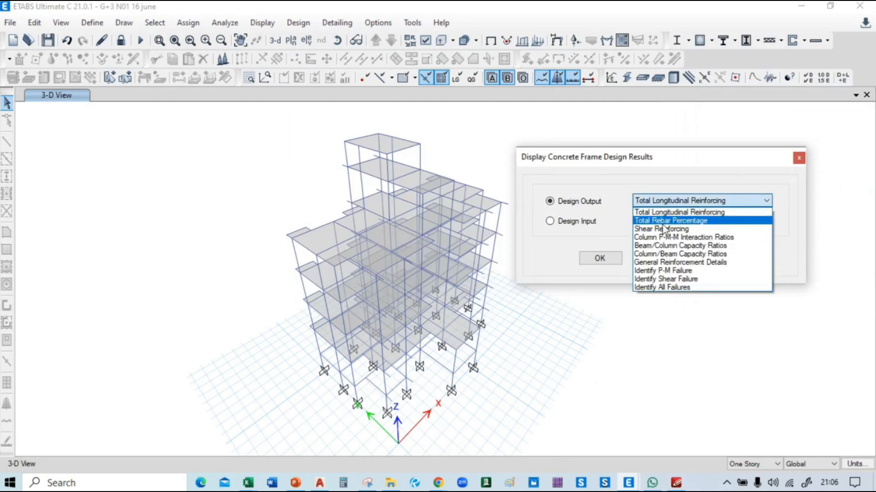
left_click(686, 221)
left_click(728, 258)
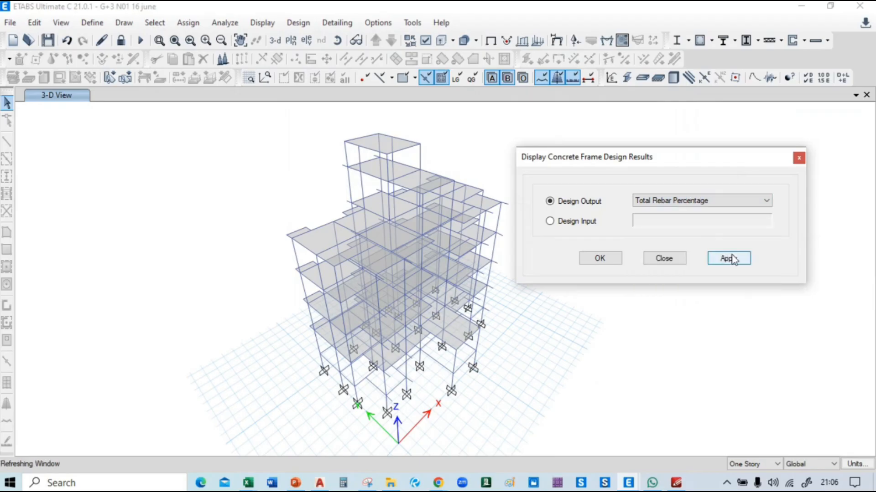
scroll(500, 390, "up", 5)
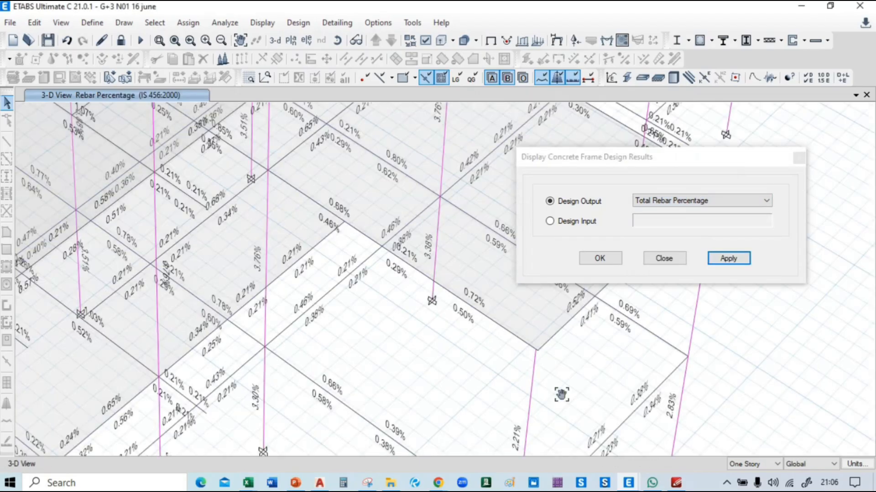
scroll(454, 236, "up", 2)
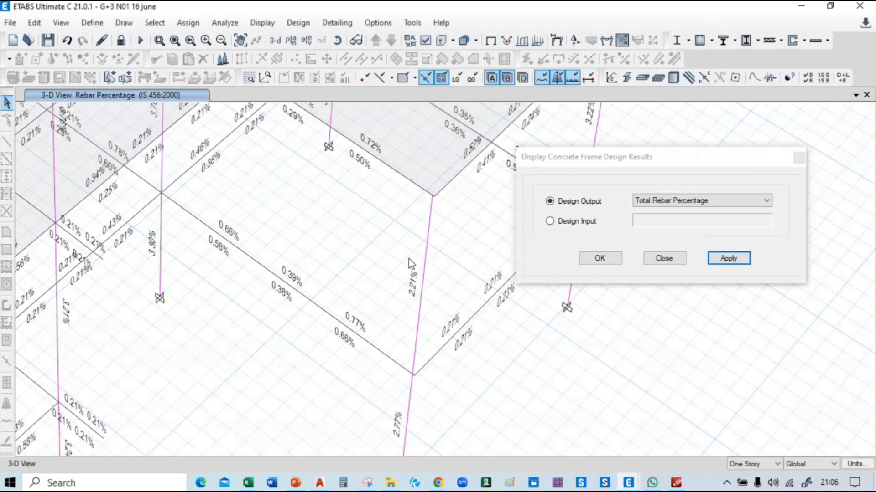
scroll(416, 286, "down", 5)
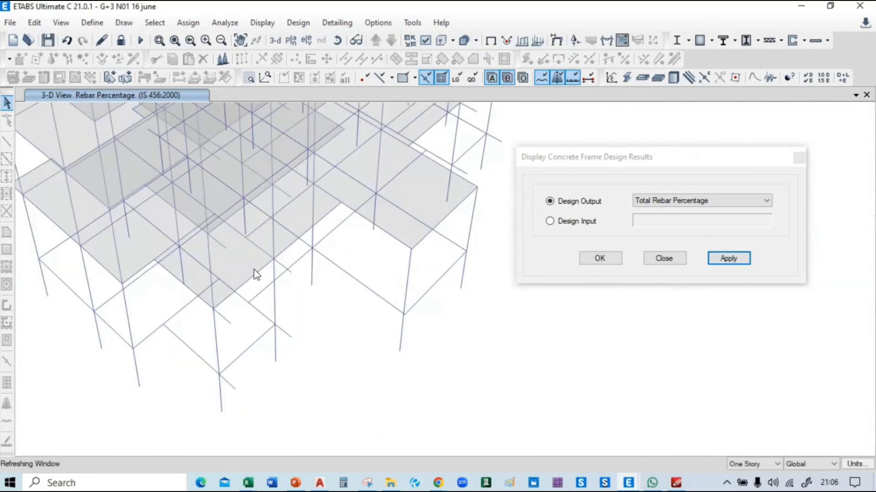
Step: Switch the design output to Shear Reinforcing and examine the edge beam marked O/S up close
left_click(689, 201)
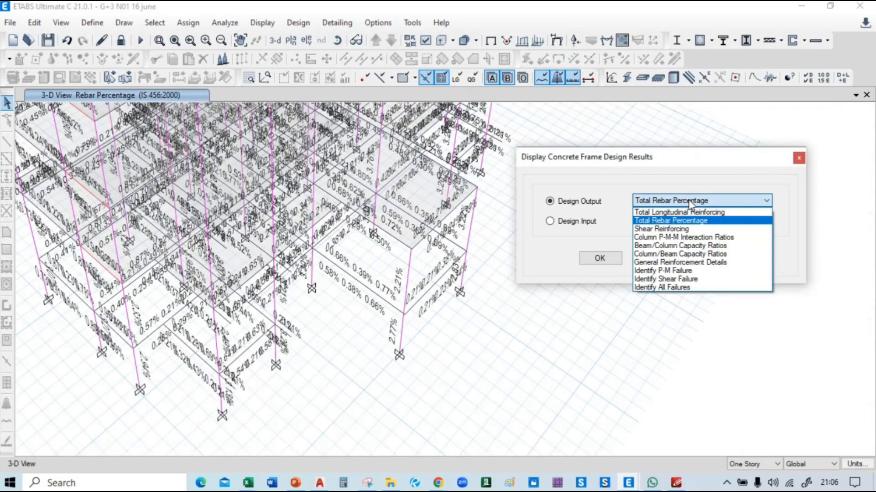
left_click(675, 229)
left_click(728, 259)
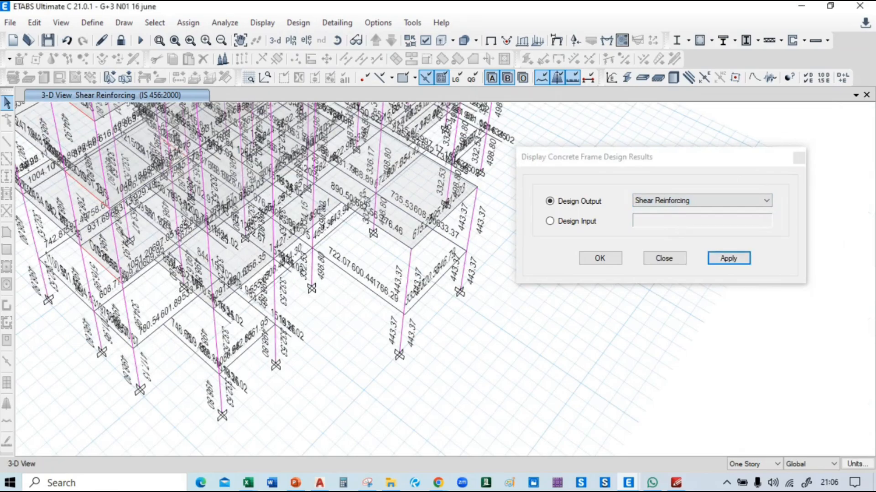
scroll(296, 311, "up", 5)
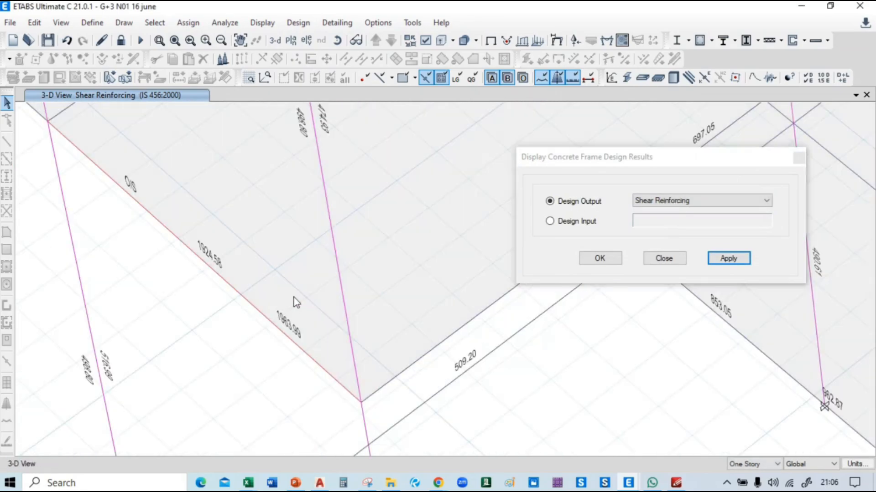
middle_click_drag(137, 198, 153, 217)
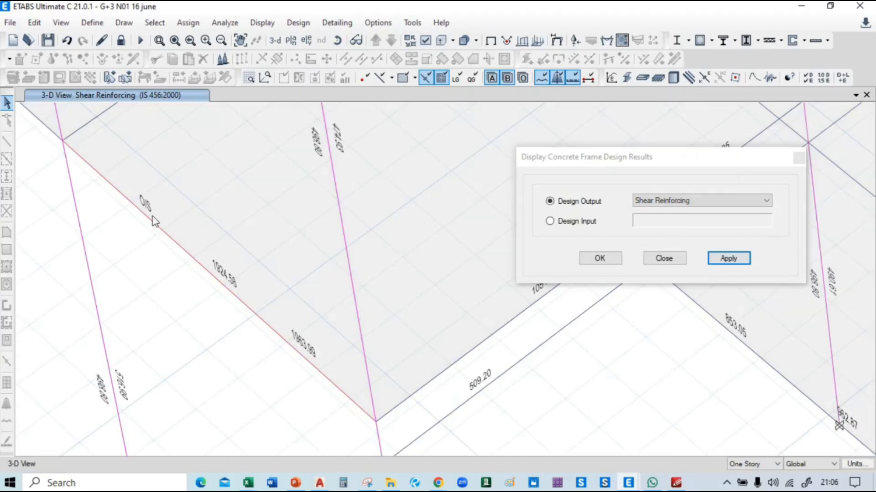
mouse_move(151, 220)
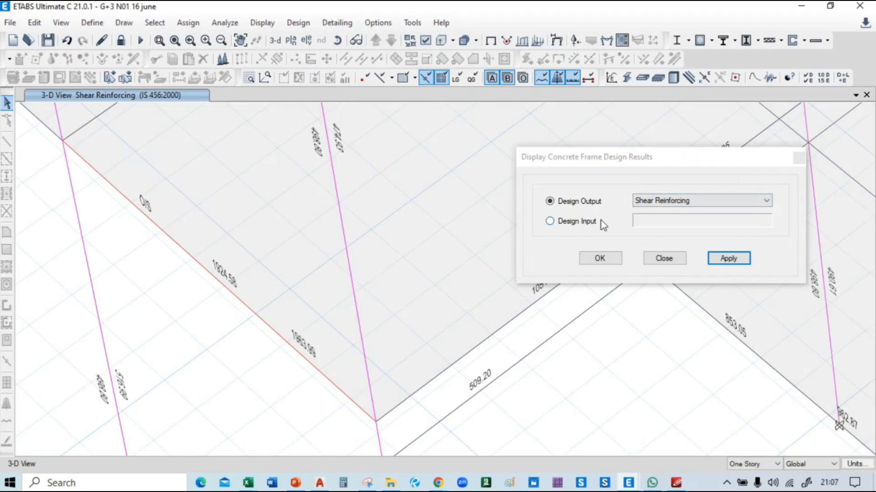
Step: Keep Shear Reinforcing as the design output, close the design results dialog, and bring the whole building back into view
left_click(674, 203)
left_click(679, 229)
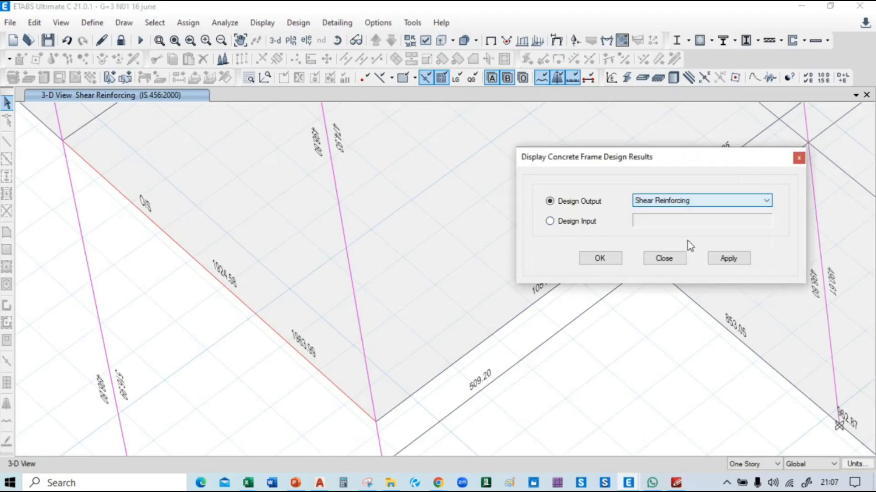
left_click(664, 258)
middle_click_drag(798, 235, 635, 324)
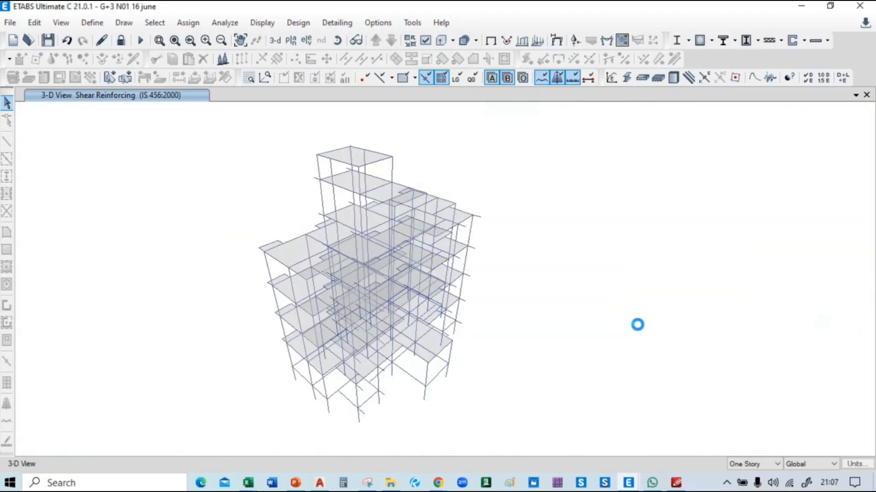